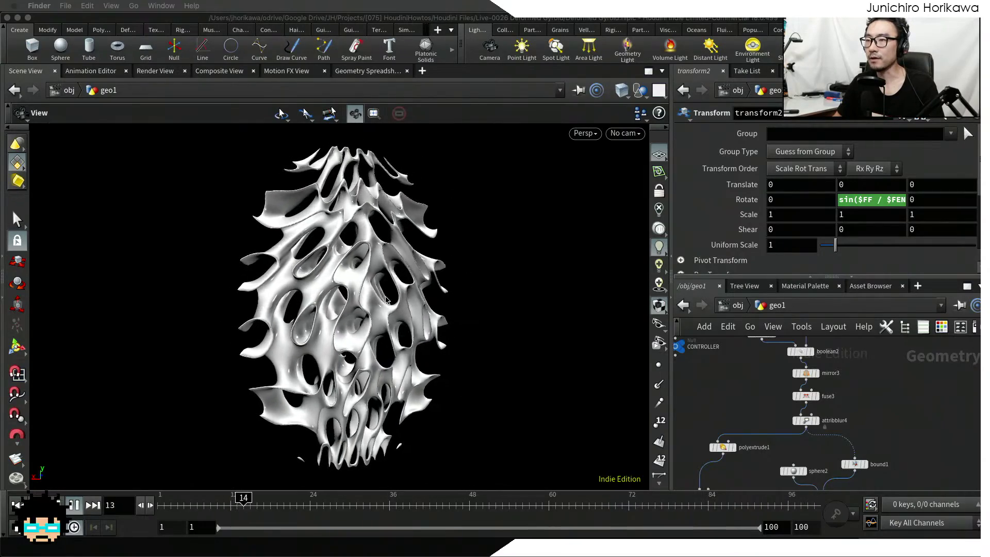
# Examine the animated deformed gyroid model from several sides and return the timeline to frame 1
pyautogui.moveTo(382, 285)
pyautogui.mouseDown()
pyautogui.moveTo(361, 287)
pyautogui.moveTo(388, 286)
pyautogui.mouseUp()
pyautogui.moveTo(389, 286); pyautogui.dragTo(394, 343, button='middle')
pyautogui.moveTo(576, 538)
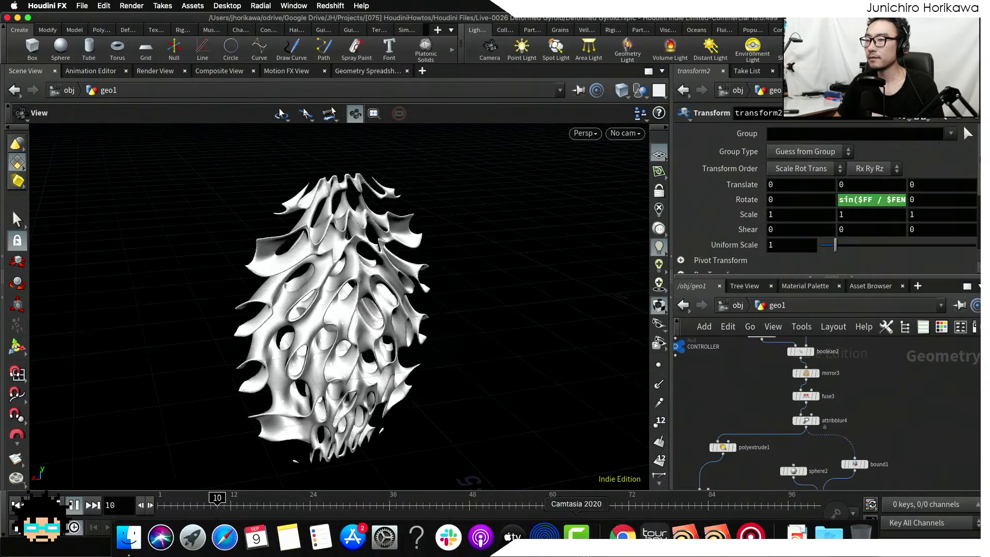
pyautogui.click(622, 536)
pyautogui.moveTo(585, 387); pyautogui.dragTo(398, 341)
pyautogui.moveTo(330, 366); pyautogui.dragTo(395, 347)
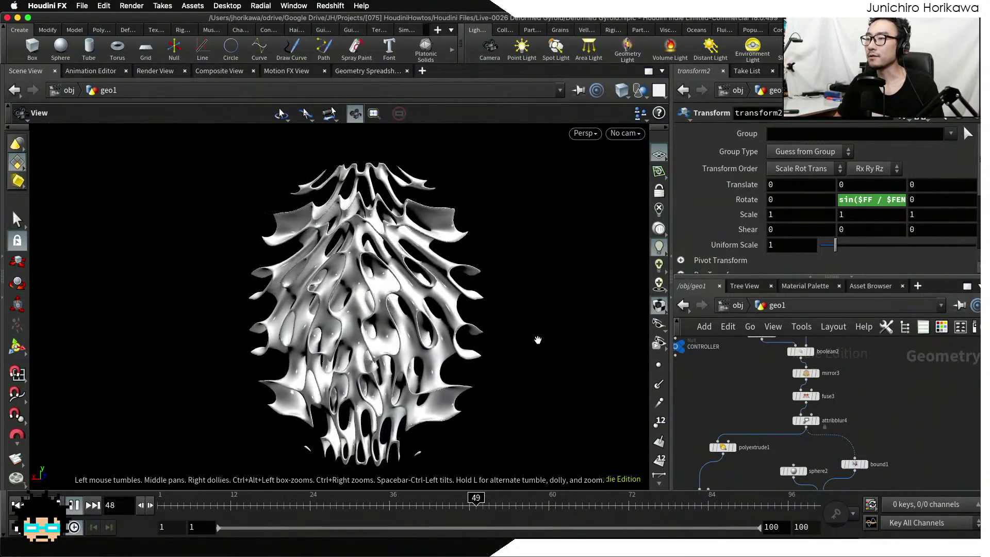
pyautogui.scroll(-4, 750, 411)
pyautogui.moveTo(728, 400); pyautogui.dragTo(751, 409, button='middle')
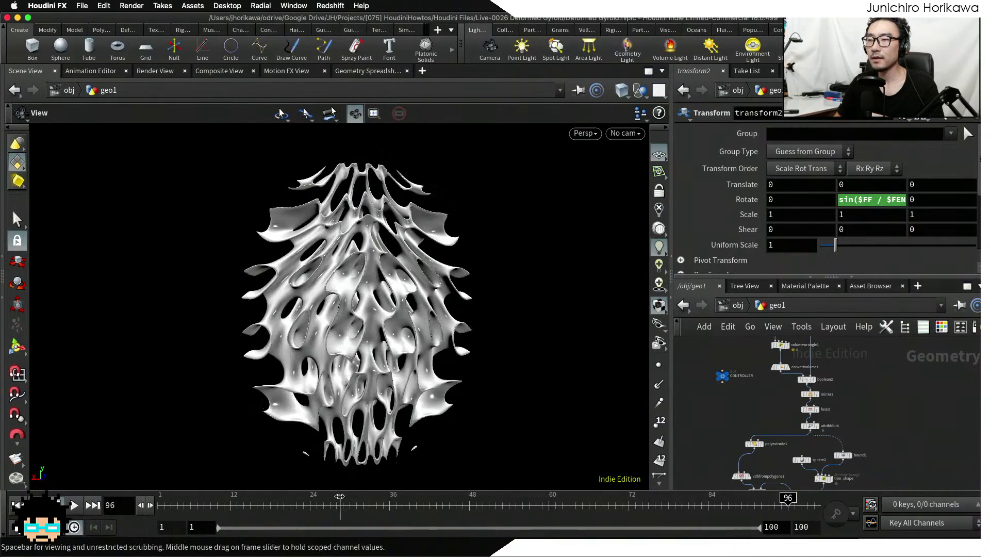
pyautogui.moveTo(343, 502); pyautogui.dragTo(161, 502)
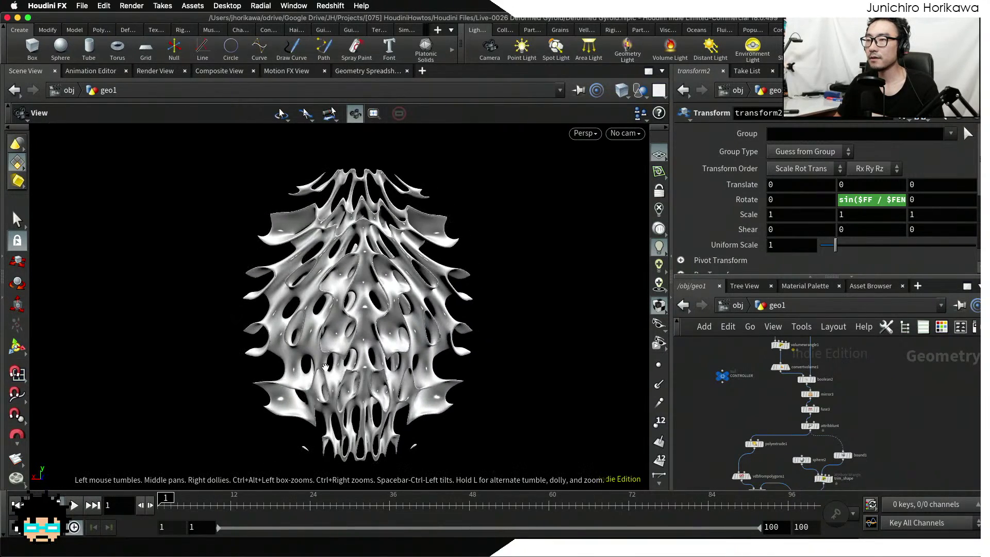
pyautogui.moveTo(292, 370); pyautogui.dragTo(379, 382)
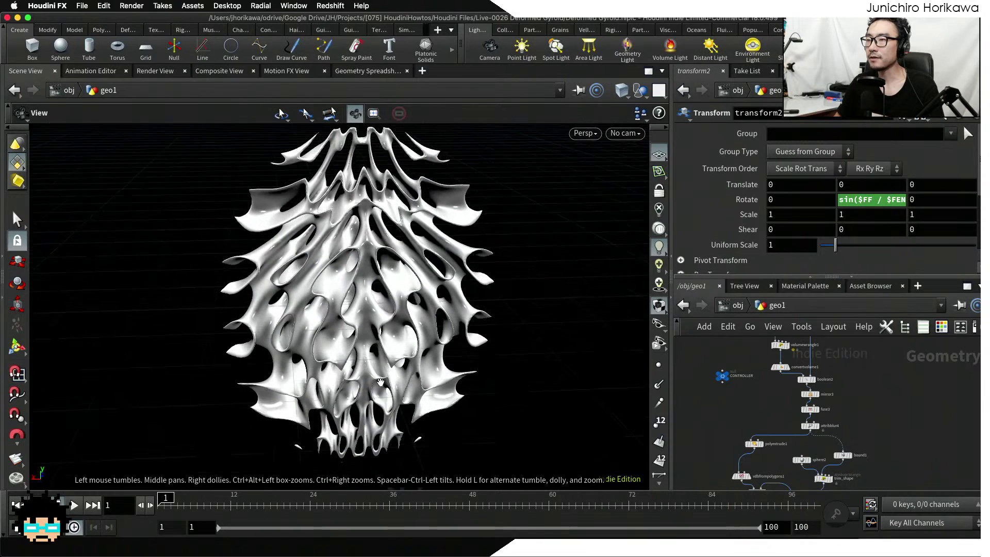
# Set the CONTROLLER null's shift to 1.74, res ang to 0.558 and rot ang to 0.517, and inspect the shape
pyautogui.scroll(5, 742, 381)
pyautogui.click(747, 388)
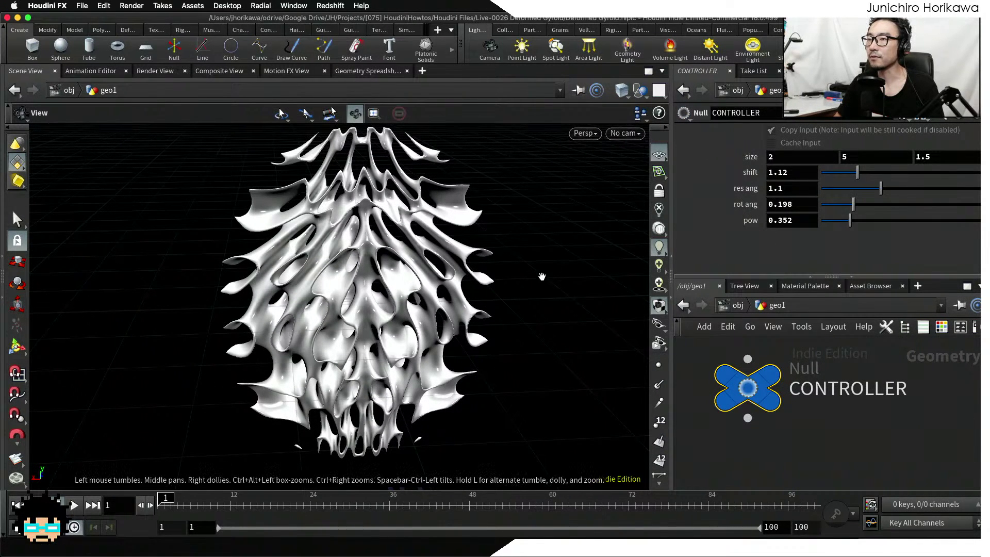
pyautogui.moveTo(541, 276); pyautogui.dragTo(441, 272)
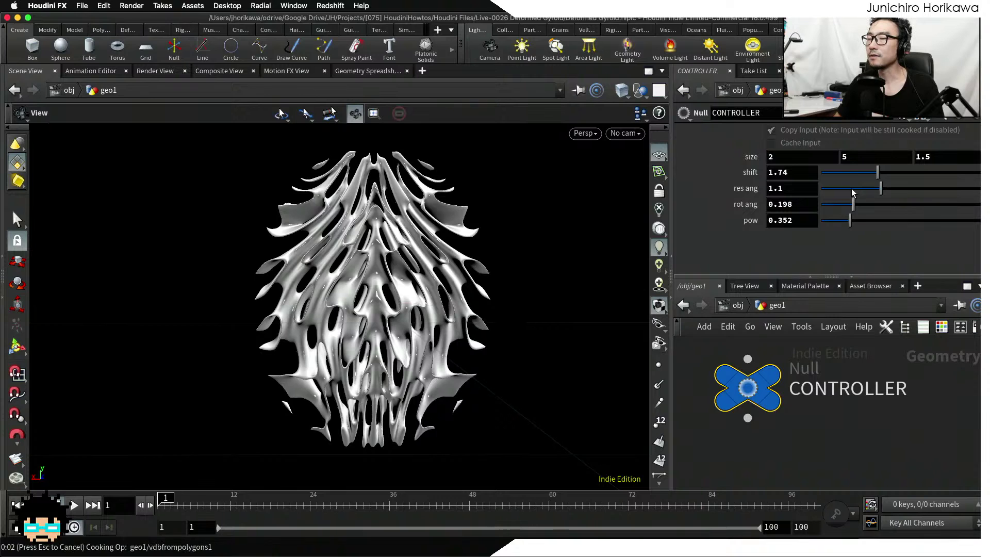
pyautogui.click(851, 188)
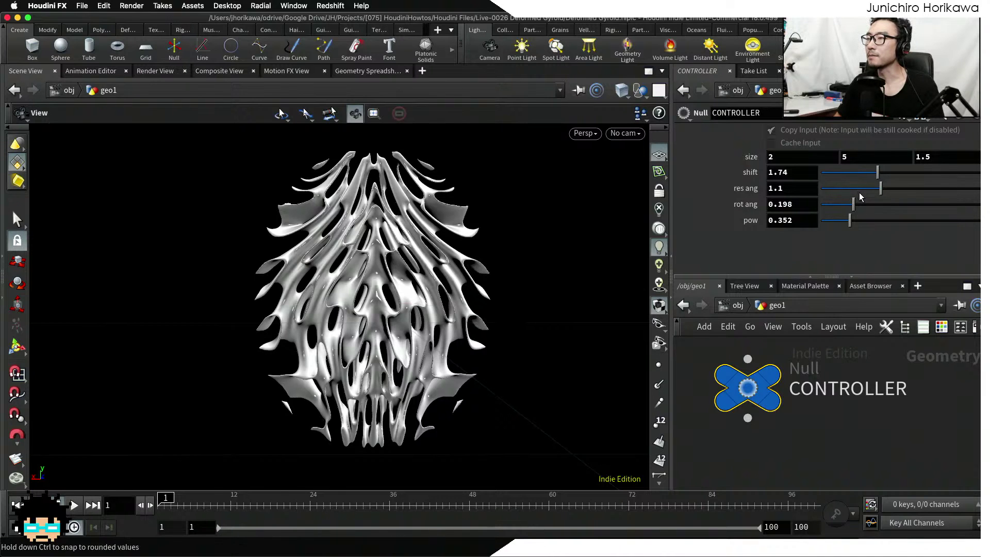
pyautogui.click(906, 204)
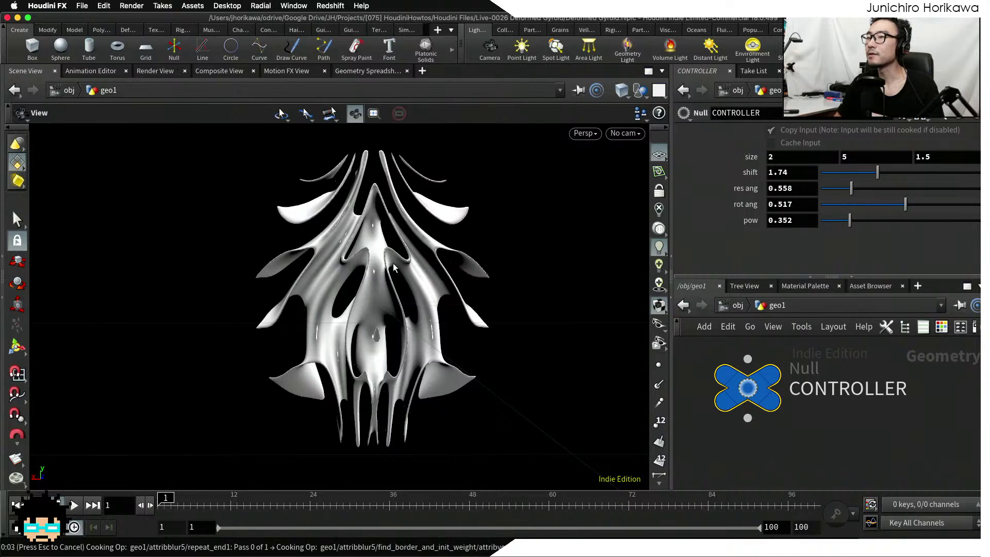
pyautogui.moveTo(411, 261); pyautogui.dragTo(528, 277)
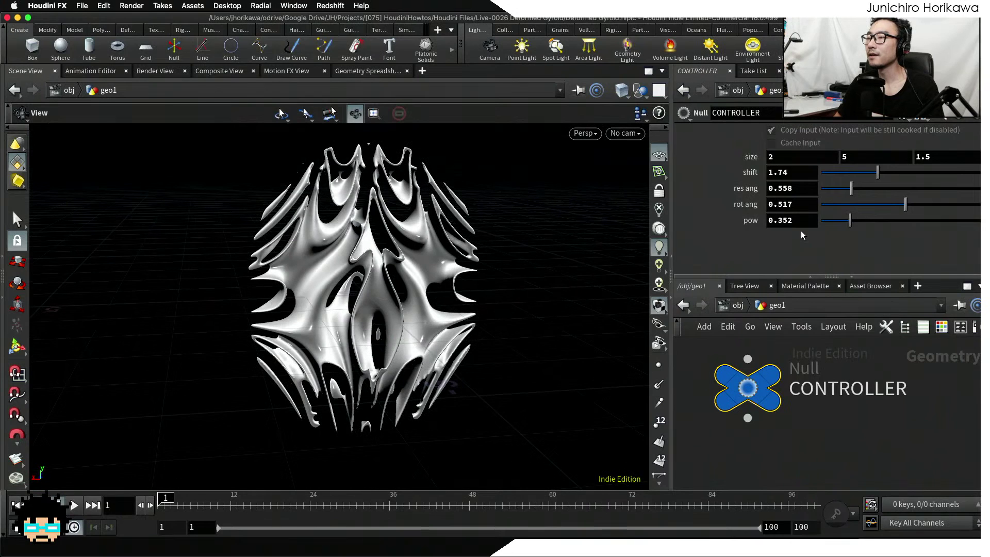
# Set the controller's rot ang to 0.224, res ang to 1.363 and pow to 0.814
pyautogui.click(896, 189)
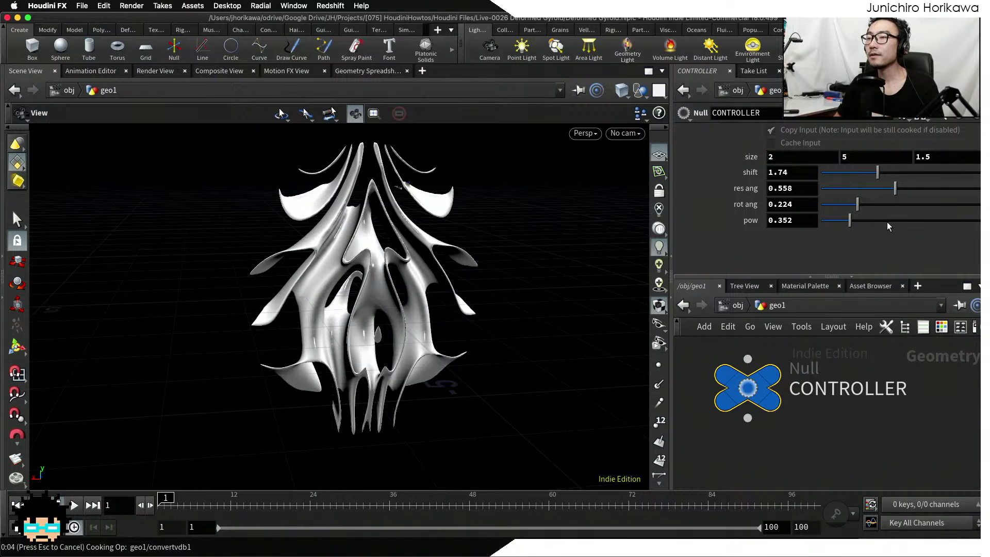
pyautogui.click(887, 222)
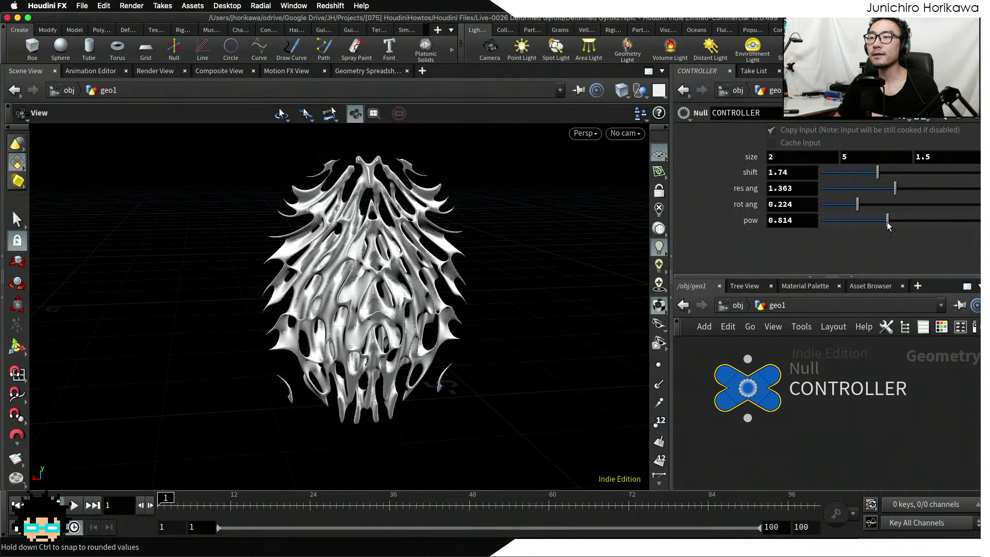
pyautogui.moveTo(591, 278); pyautogui.dragTo(600, 221)
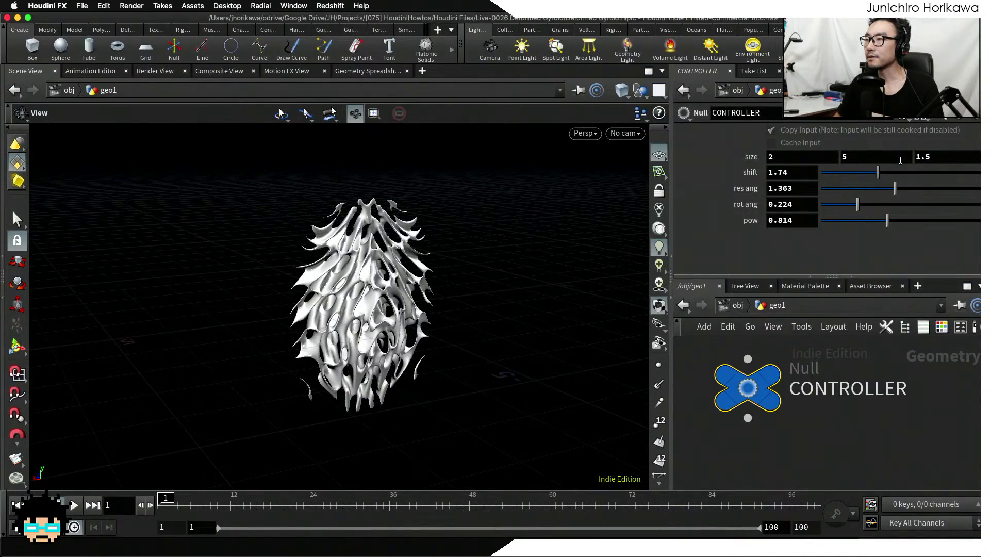
# Set the third size value of the controller to 3 and view the thicker gyroid form from several angles
pyautogui.moveTo(939, 159); pyautogui.dragTo(860, 159)
pyautogui.write('4')
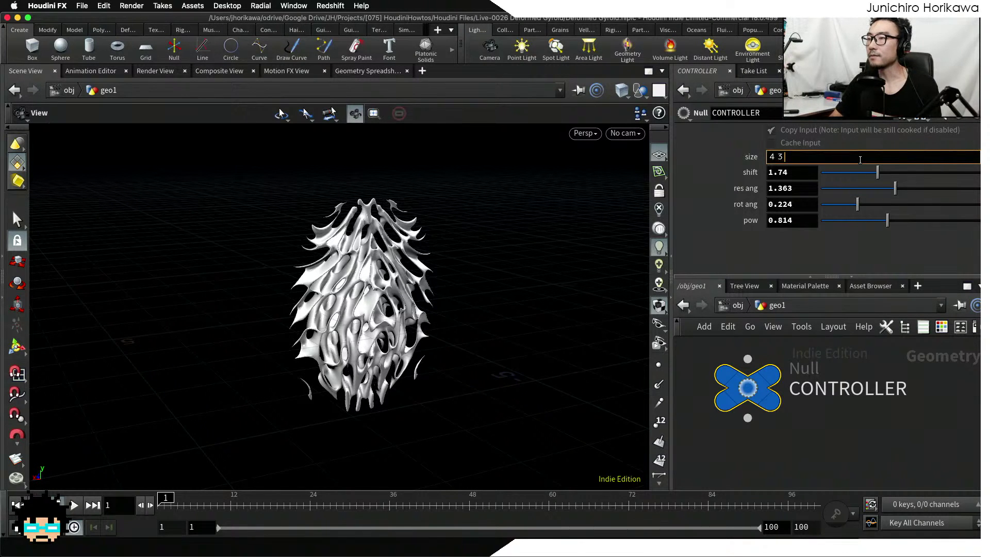
pyautogui.write('3')
pyautogui.press('Return')
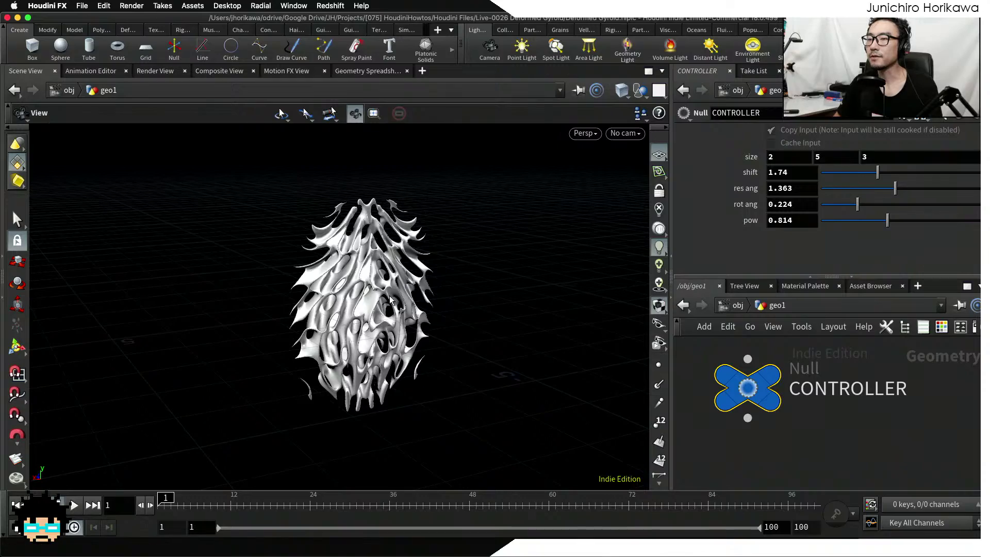
pyautogui.moveTo(406, 284); pyautogui.dragTo(433, 273)
pyautogui.moveTo(433, 273); pyautogui.dragTo(393, 265, button='right')
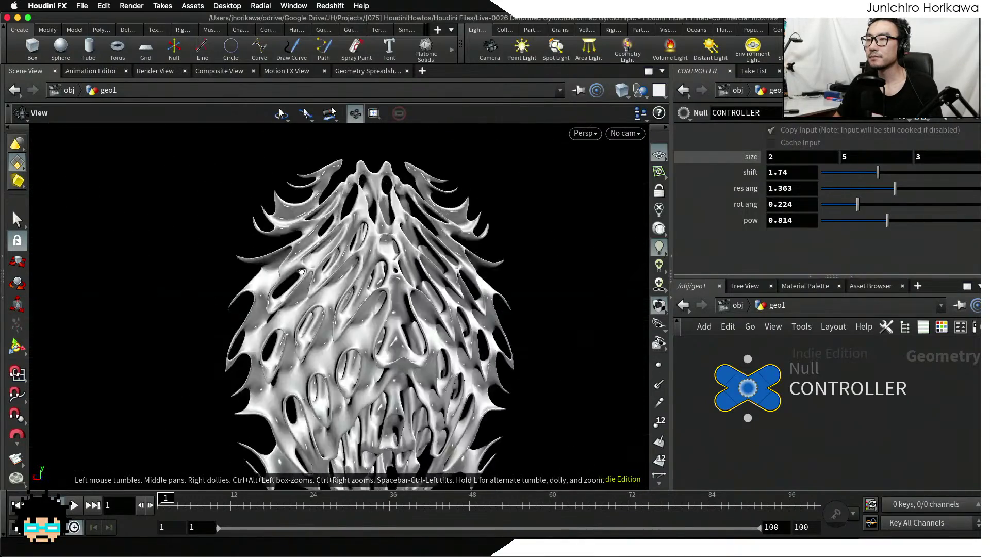
pyautogui.moveTo(394, 265); pyautogui.dragTo(330, 252)
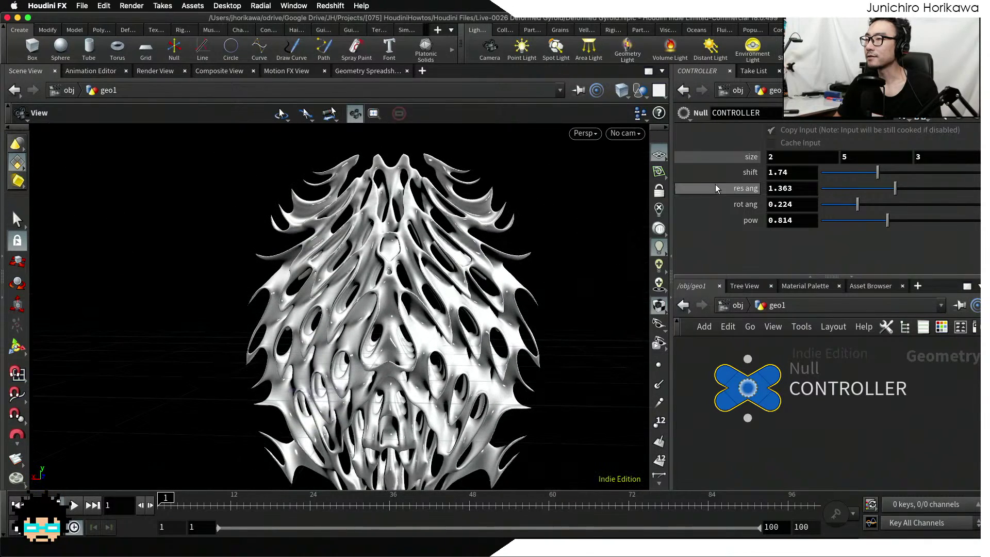
# Minimize the finished gyroid project window and switch to the empty untitled scene
pyautogui.click(915, 158)
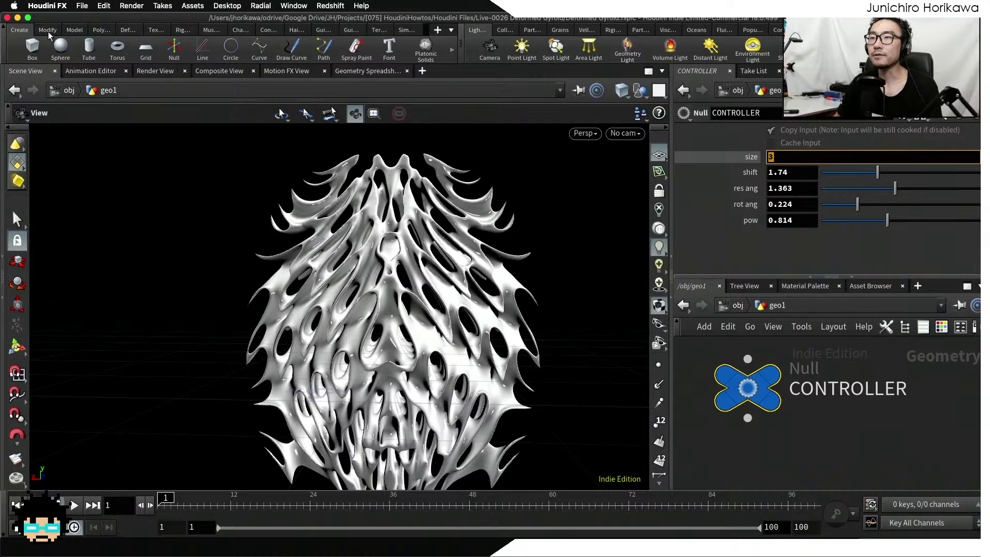
pyautogui.click(17, 18)
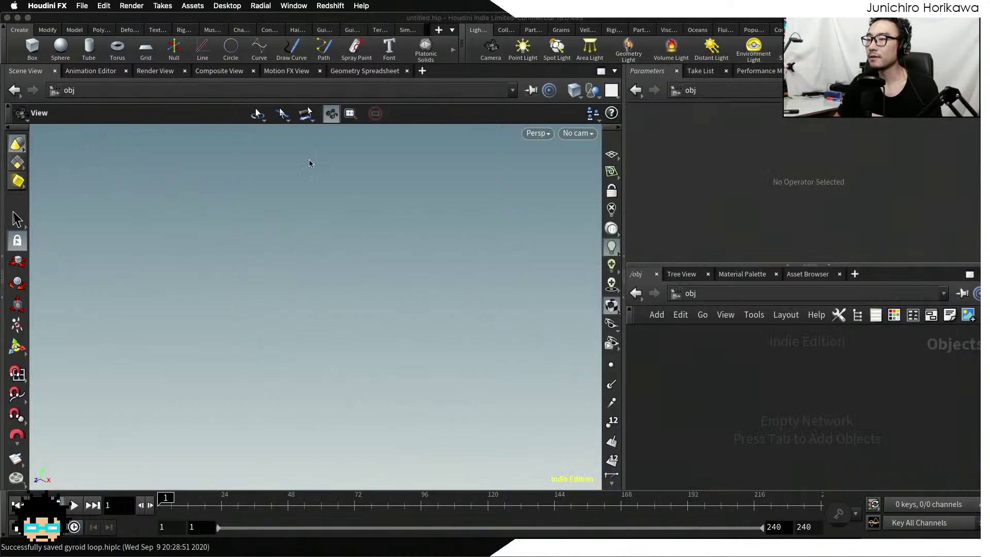
pyautogui.click(843, 536)
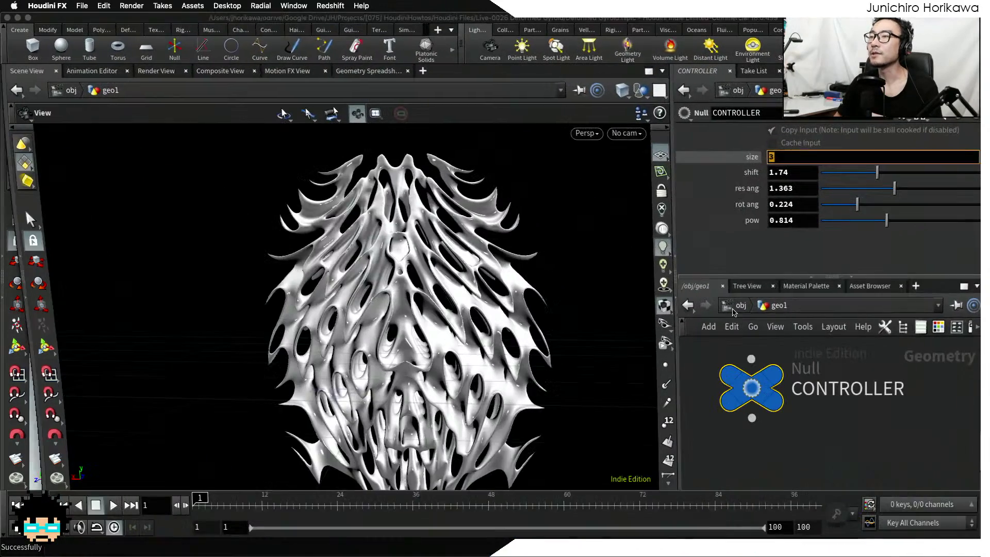
pyautogui.press('super+m')
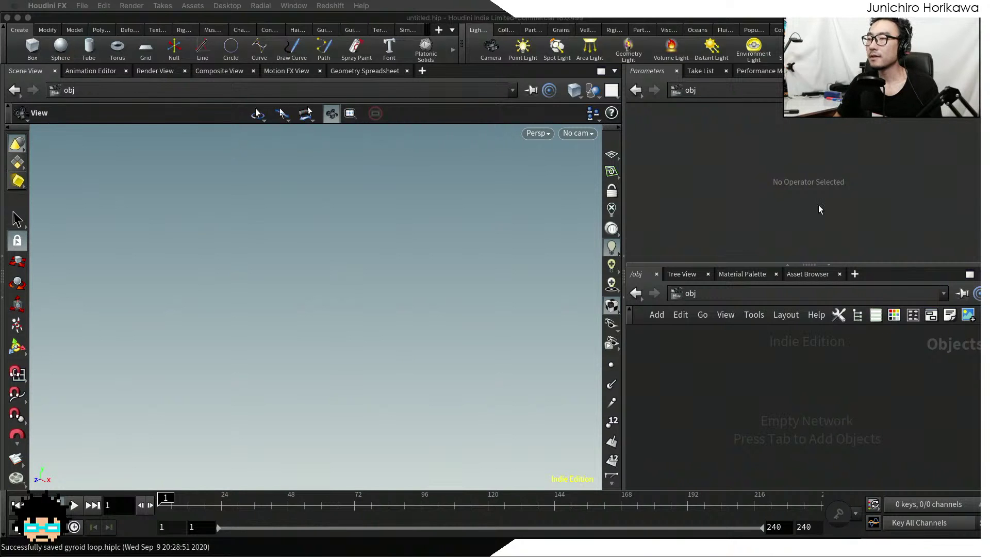
pyautogui.click(690, 351)
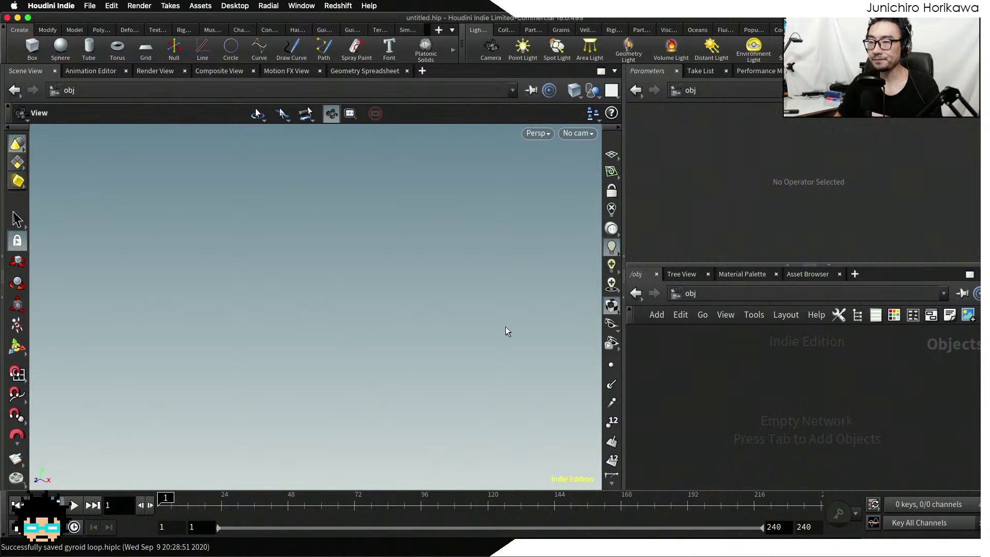
# Set the viewport background color scheme to Dark in the display options and slightly enlarge the network editor pane
pyautogui.press('d')
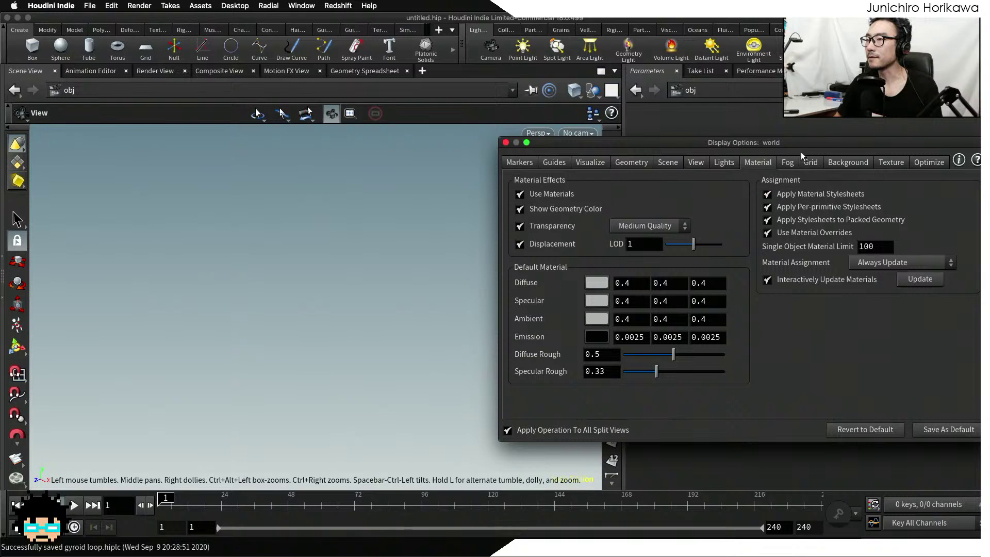
pyautogui.moveTo(800, 149); pyautogui.dragTo(723, 137)
pyautogui.click(765, 150)
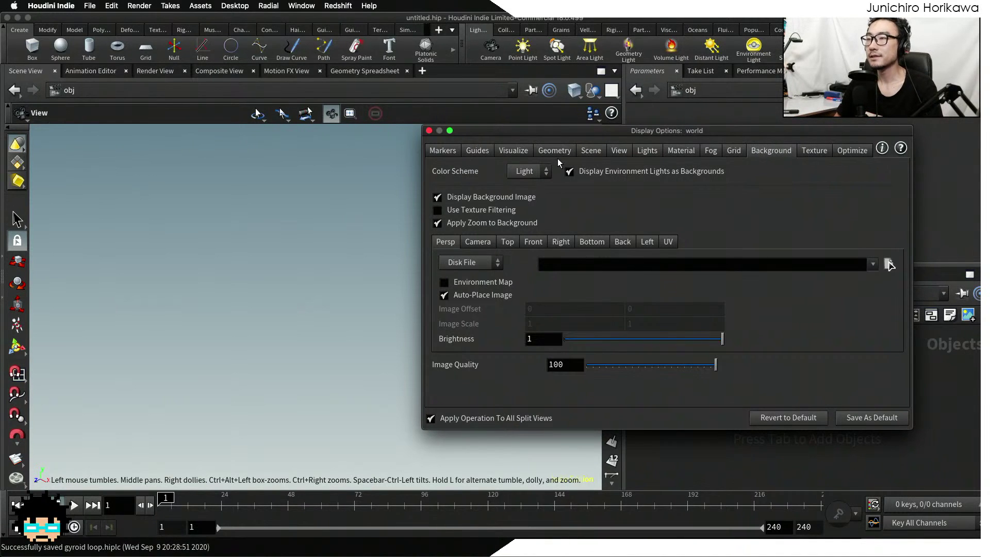
pyautogui.click(541, 175)
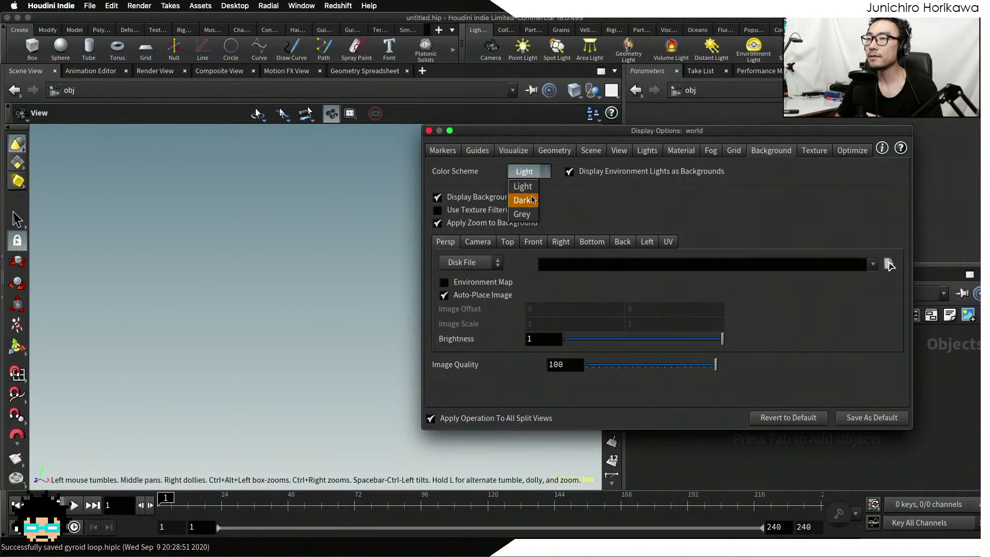
pyautogui.click(528, 196)
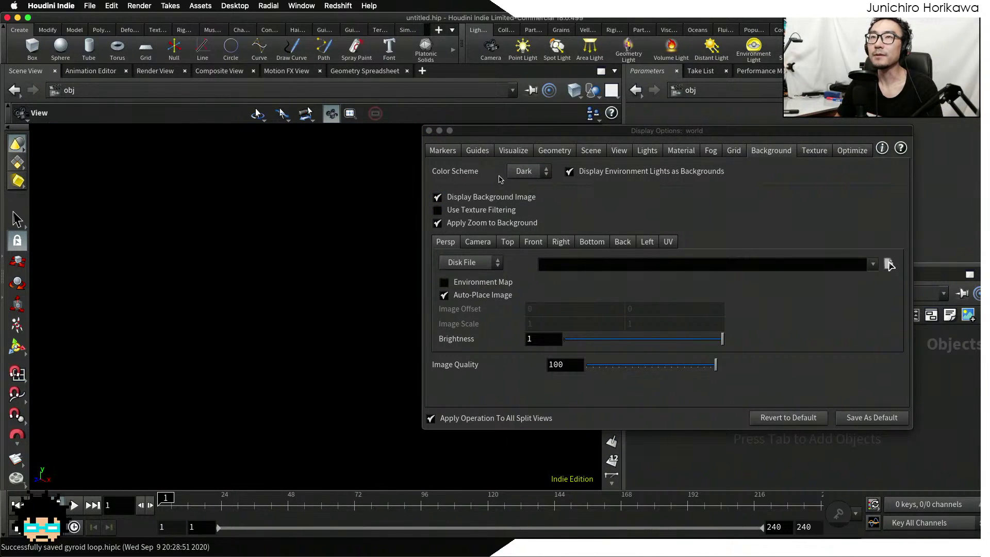
pyautogui.click(429, 131)
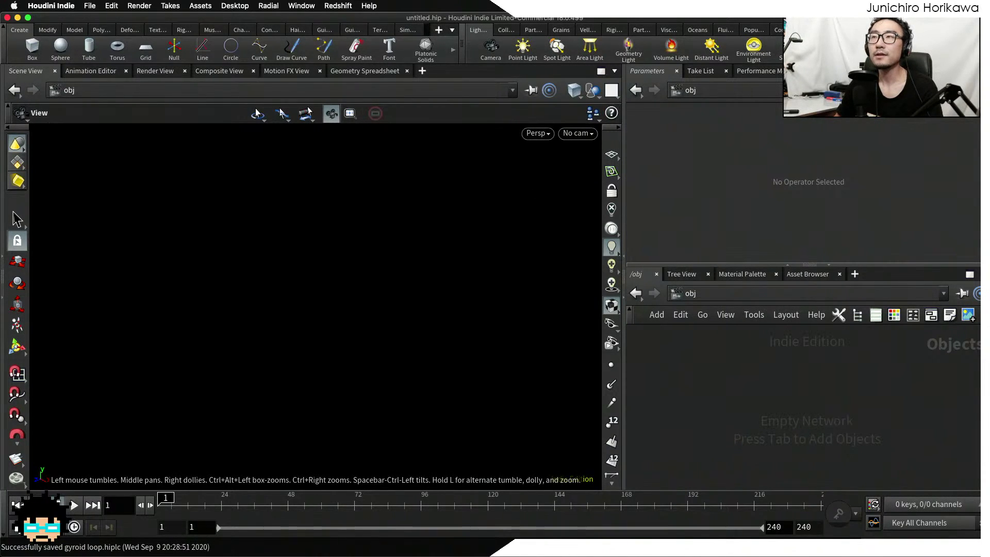
pyautogui.moveTo(668, 264); pyautogui.dragTo(668, 256)
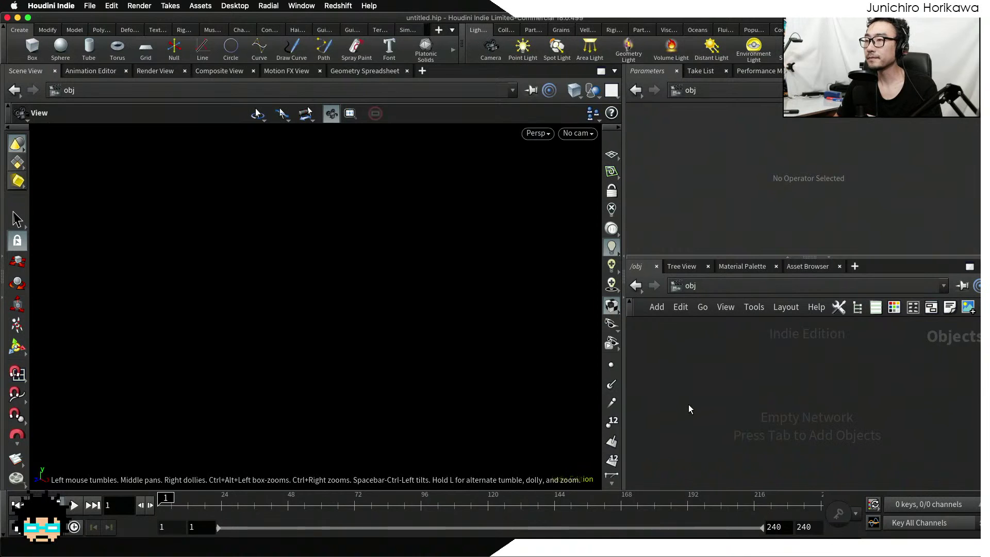
# Switch to Chrome with the gyroid Pinterest pin, and reposition and enlarge the browser window over the scene
pyautogui.moveTo(545, 552)
pyautogui.click(622, 538)
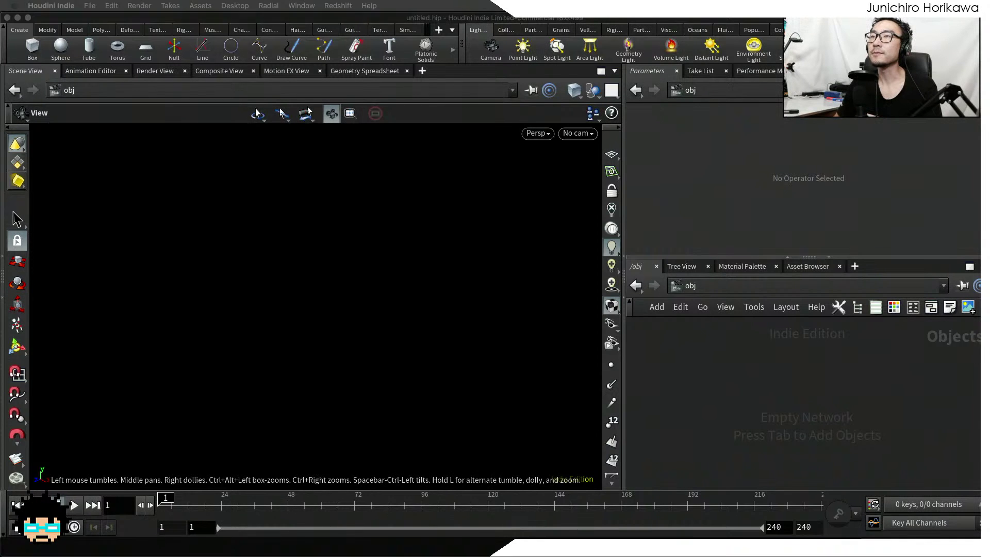
pyautogui.moveTo(713, 0); pyautogui.dragTo(547, 28)
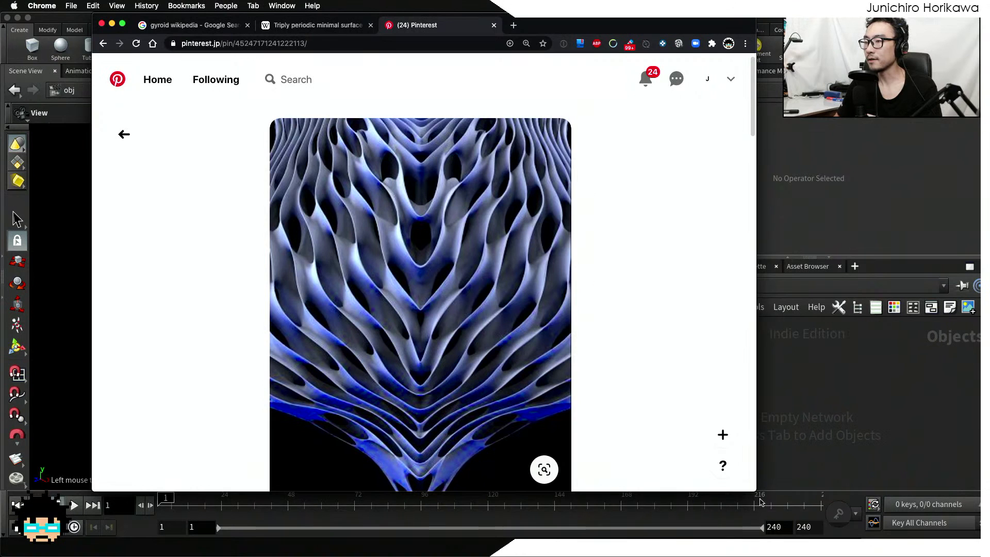
pyautogui.moveTo(757, 491); pyautogui.dragTo(881, 529)
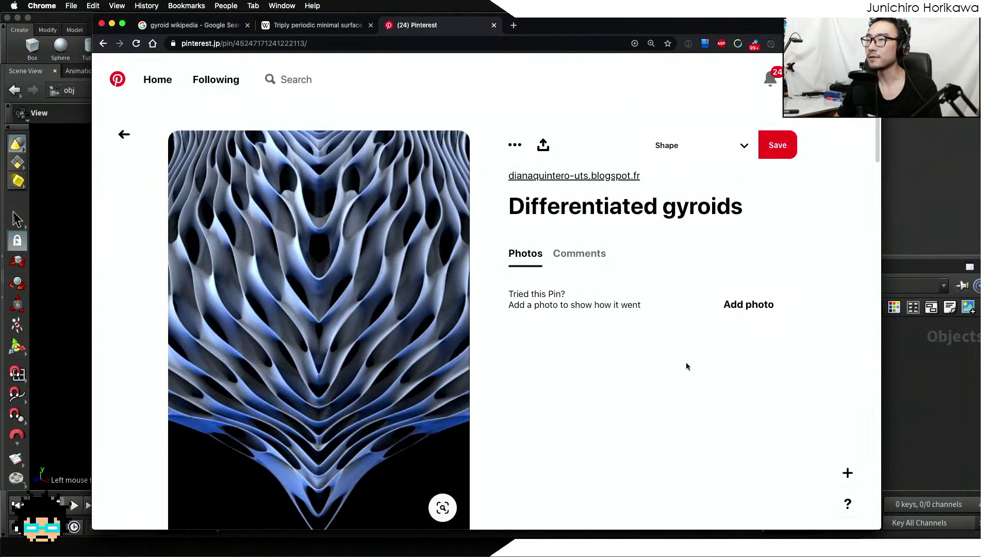
# Open the source blog page of the "Differentiated gyroids" pin and look at its reference images
pyautogui.scroll(-3, 571, 283)
pyautogui.scroll(3, 482, 298)
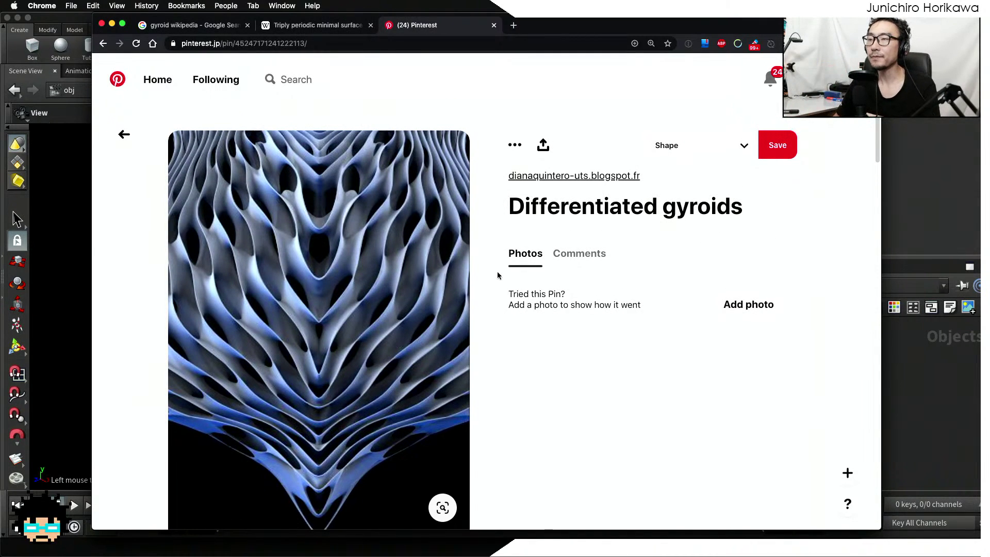
pyautogui.click(677, 214)
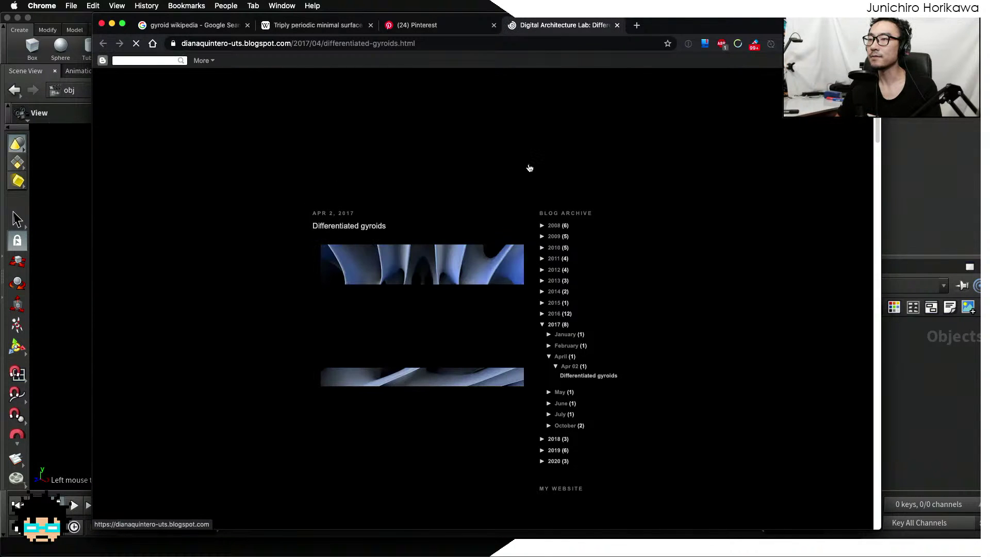
pyautogui.scroll(-1, 458, 174)
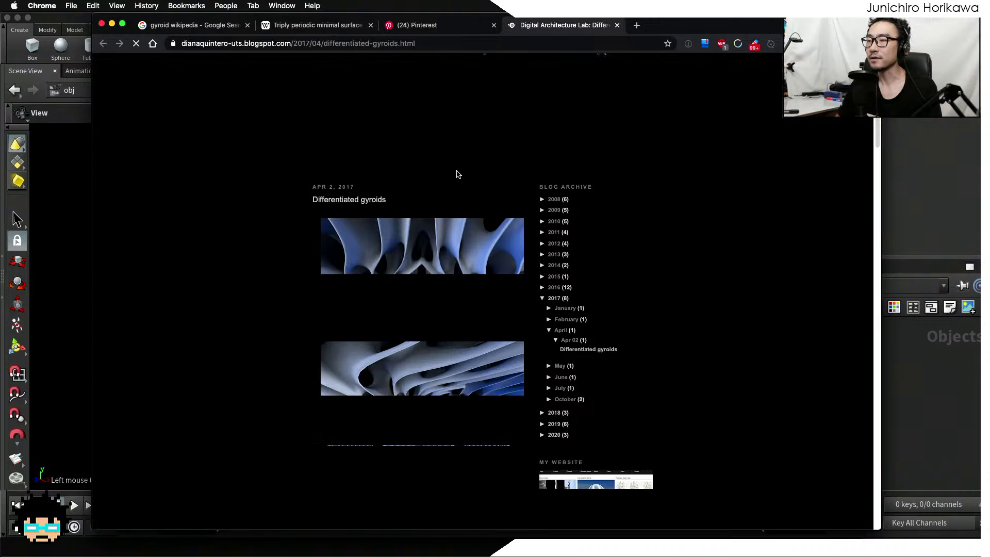
pyautogui.scroll(1, 467, 173)
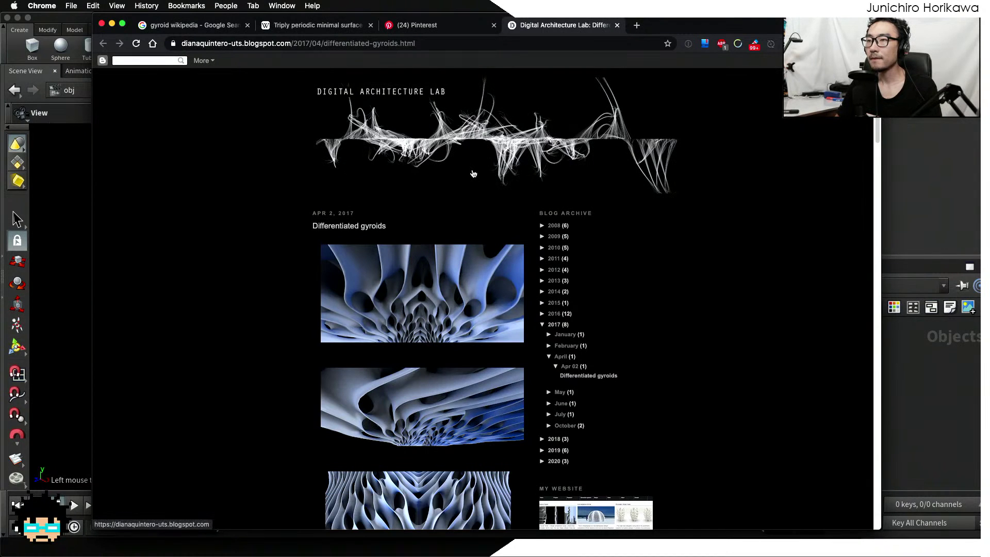
# Examine the three differentiated gyroid renders on the blog page, comparing how the cell size and deformation vary
pyautogui.scroll(-8, 473, 173)
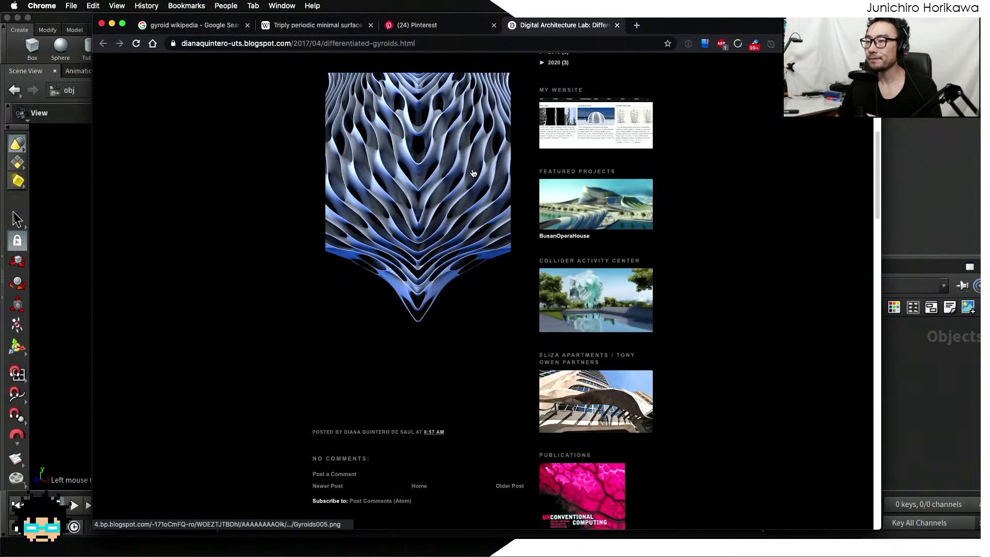
pyautogui.scroll(-5, 473, 173)
pyautogui.scroll(7, 473, 173)
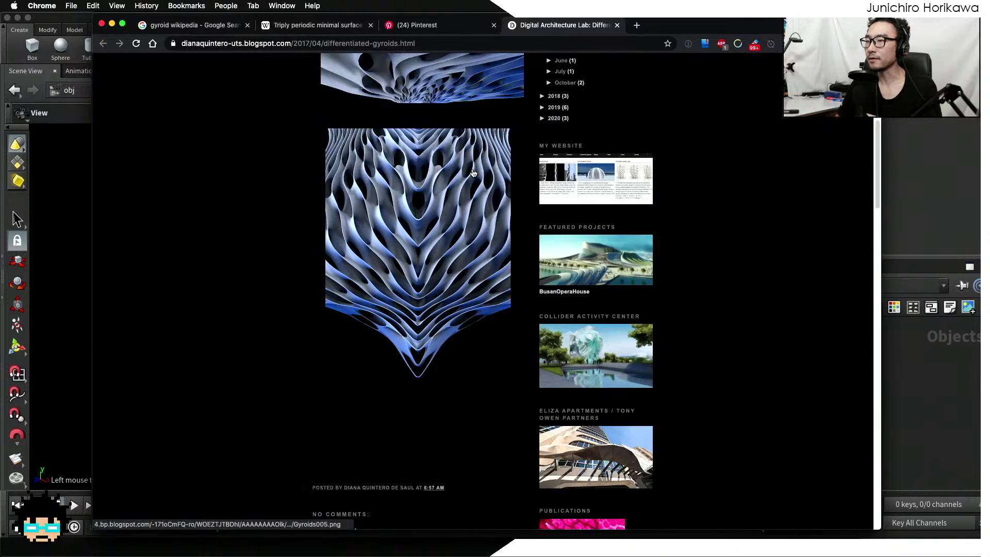
pyautogui.scroll(7, 473, 173)
pyautogui.scroll(-5, 451, 212)
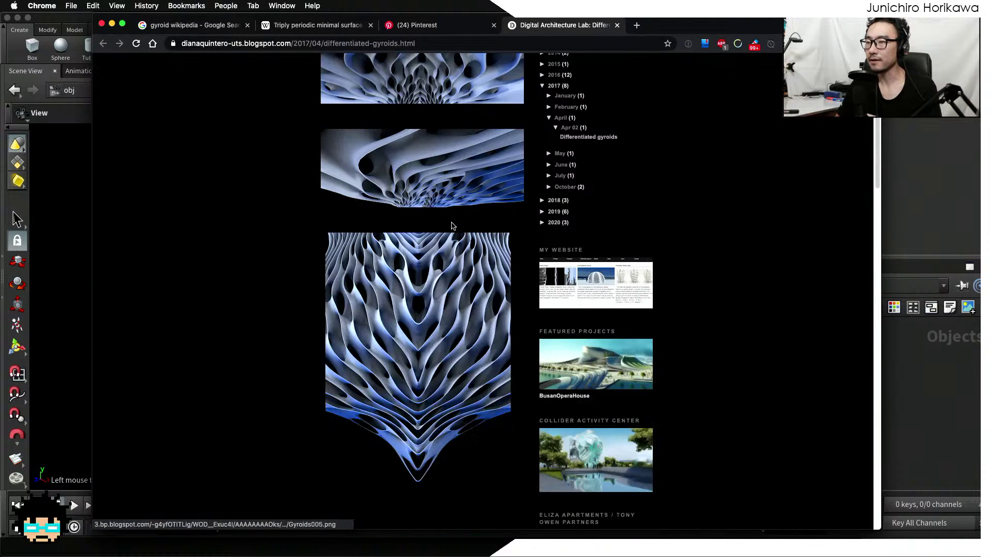
pyautogui.scroll(-2, 431, 266)
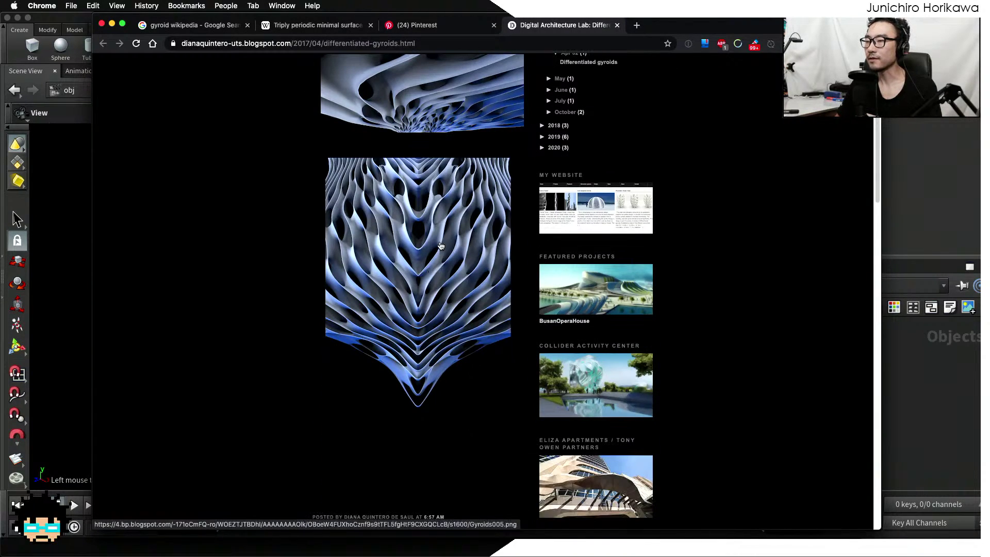
pyautogui.scroll(-4, 438, 260)
pyautogui.scroll(1, 452, 279)
pyautogui.scroll(8, 452, 279)
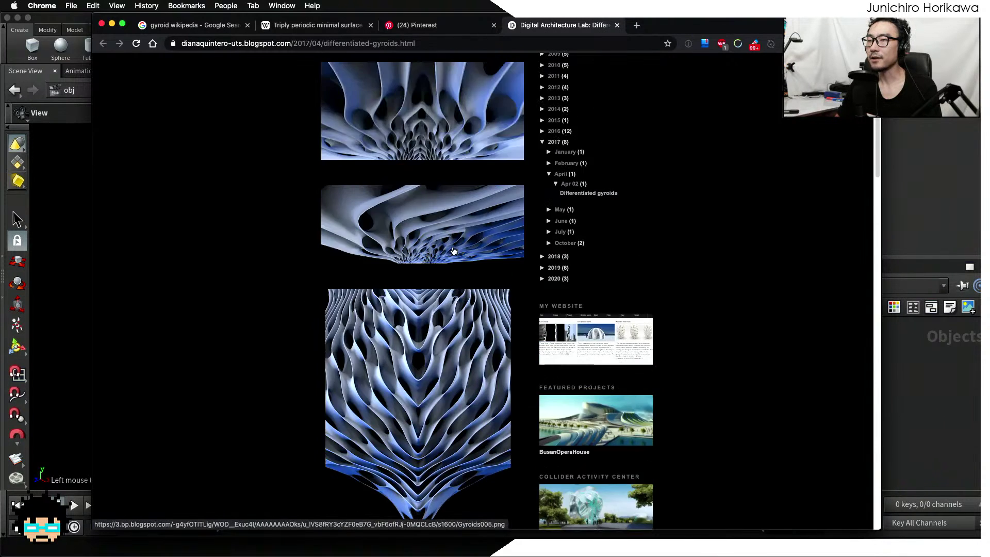
pyautogui.scroll(-2, 371, 316)
pyautogui.scroll(-7, 372, 316)
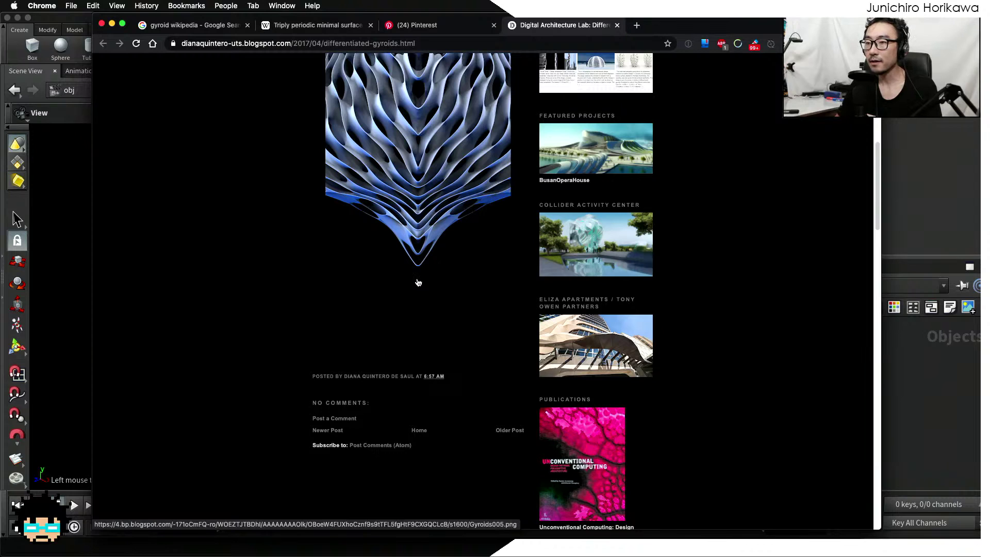
pyautogui.scroll(7, 418, 231)
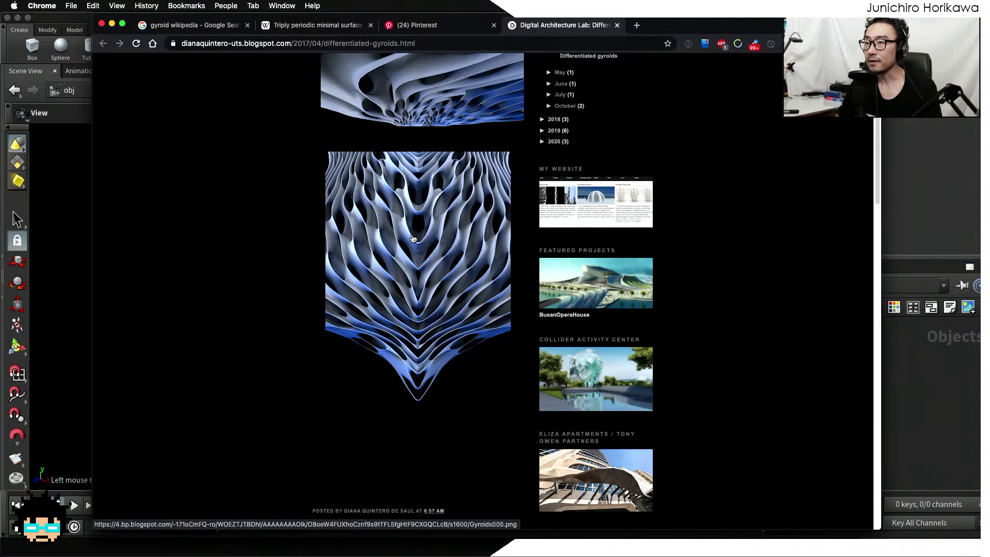
pyautogui.scroll(-3, 427, 214)
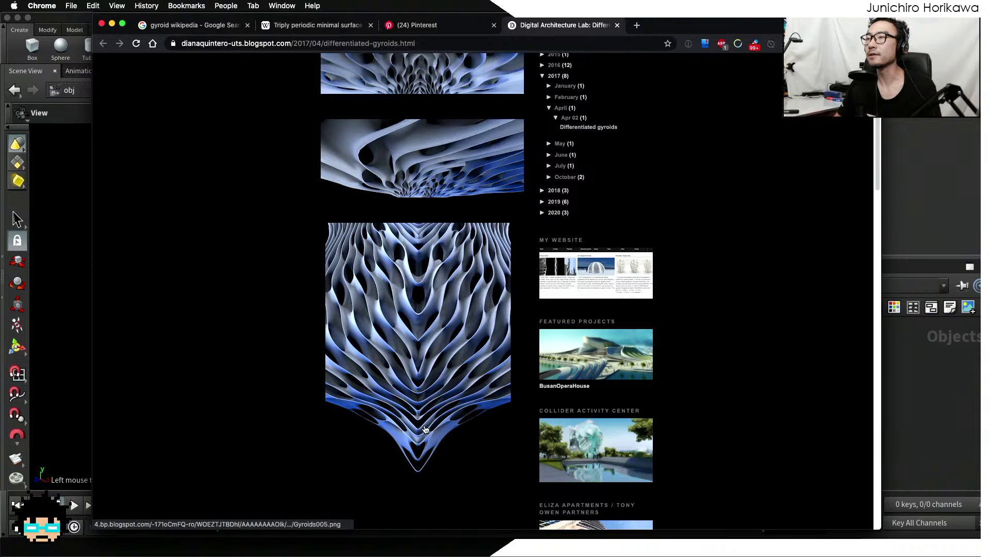
pyautogui.scroll(3, 491, 352)
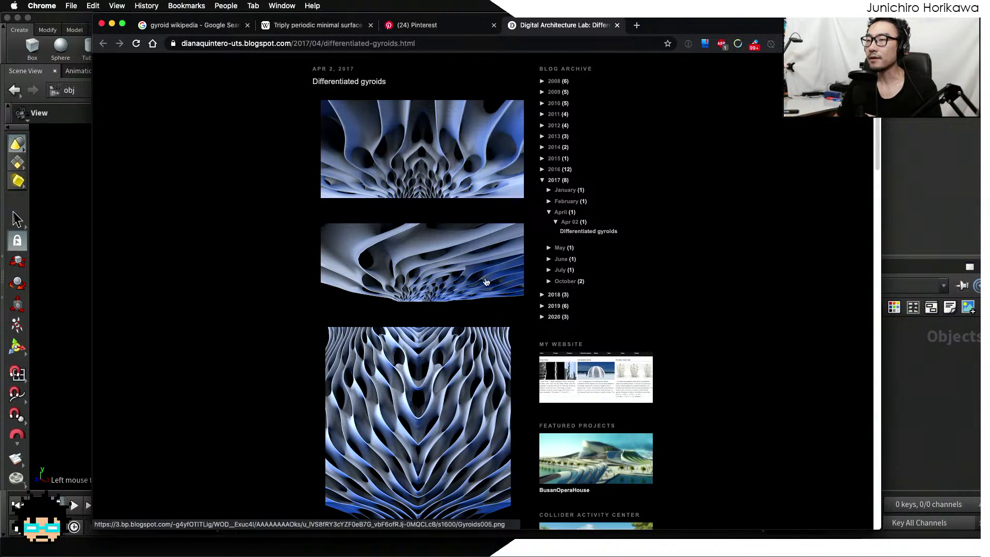
pyautogui.scroll(-3, 482, 272)
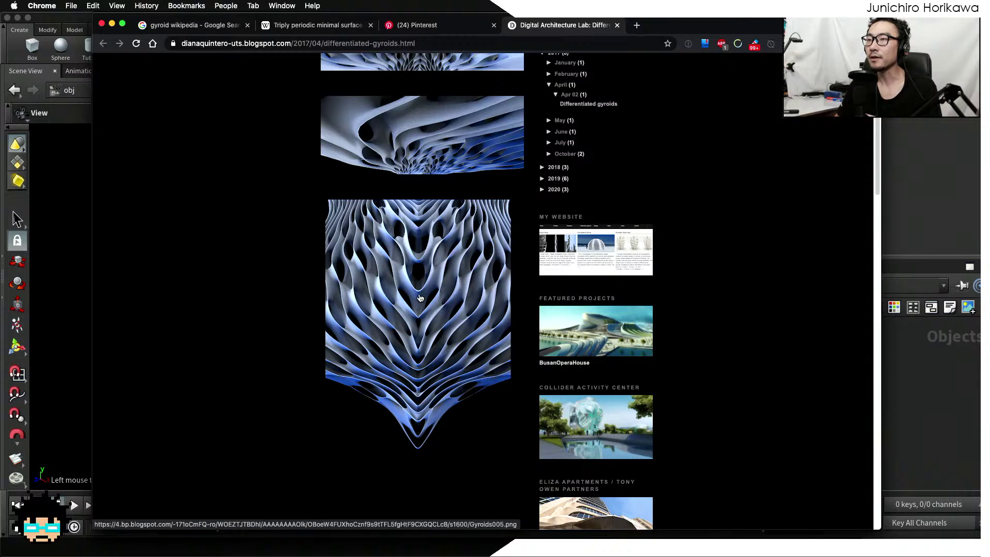
# Switch to the Wikipedia page on triply periodic minimal surfaces and search for "gyroid" to open its article
pyautogui.click(277, 31)
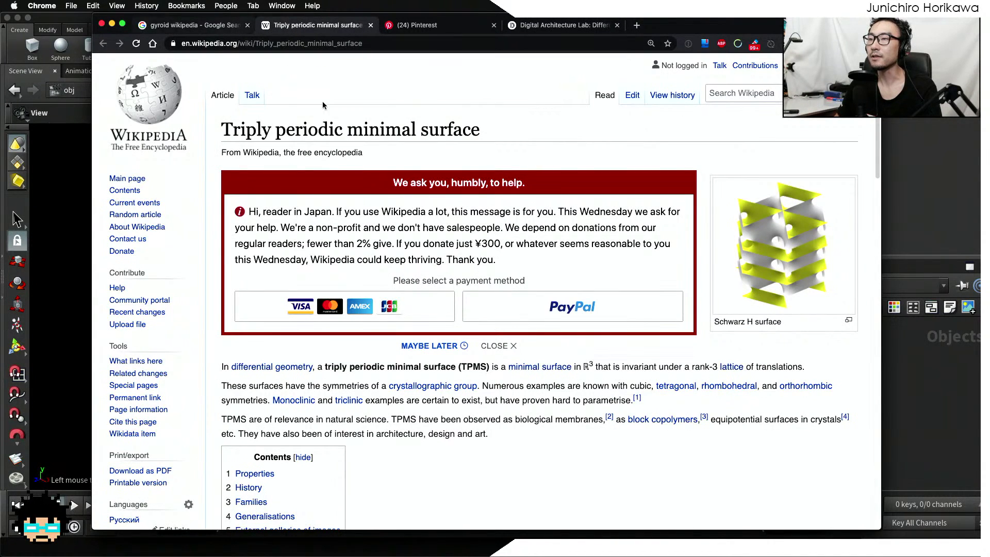
pyautogui.click(742, 93)
pyautogui.write('g')
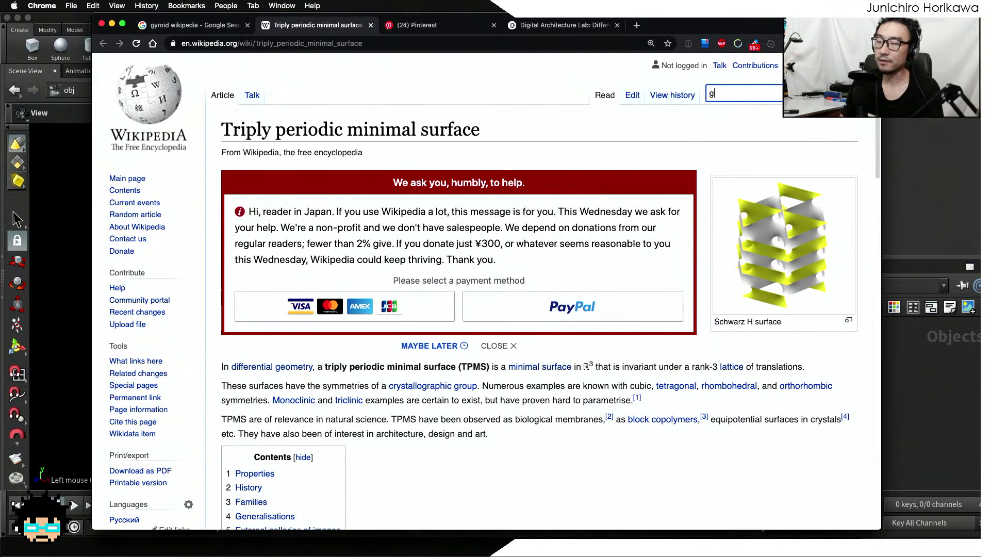
pyautogui.write('yroid')
pyautogui.press('Return')
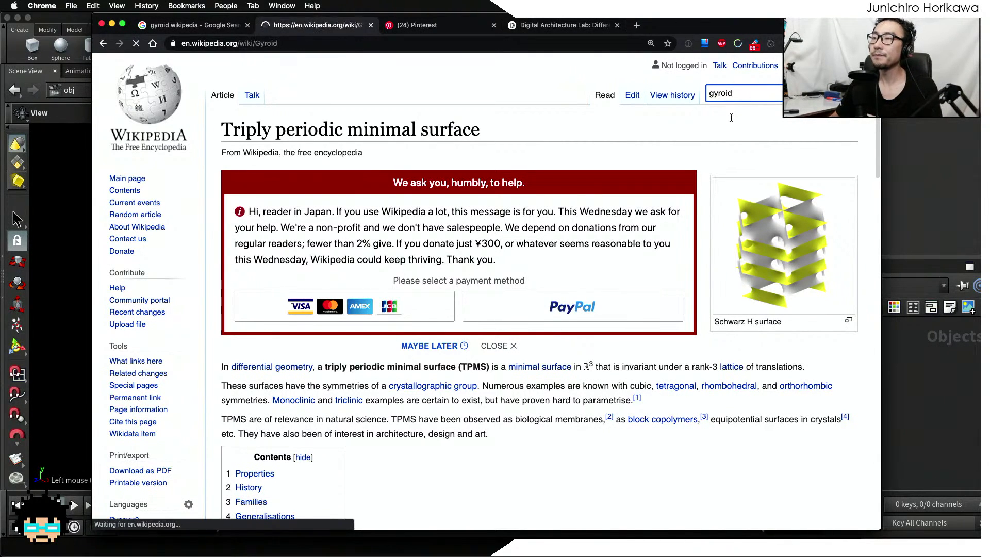
# Recheck the differentiated gyroids blog page, and skim the Wikipedia Gyroid article from its introduction to the Applications section
pyautogui.click(590, 26)
pyautogui.scroll(5, 534, 150)
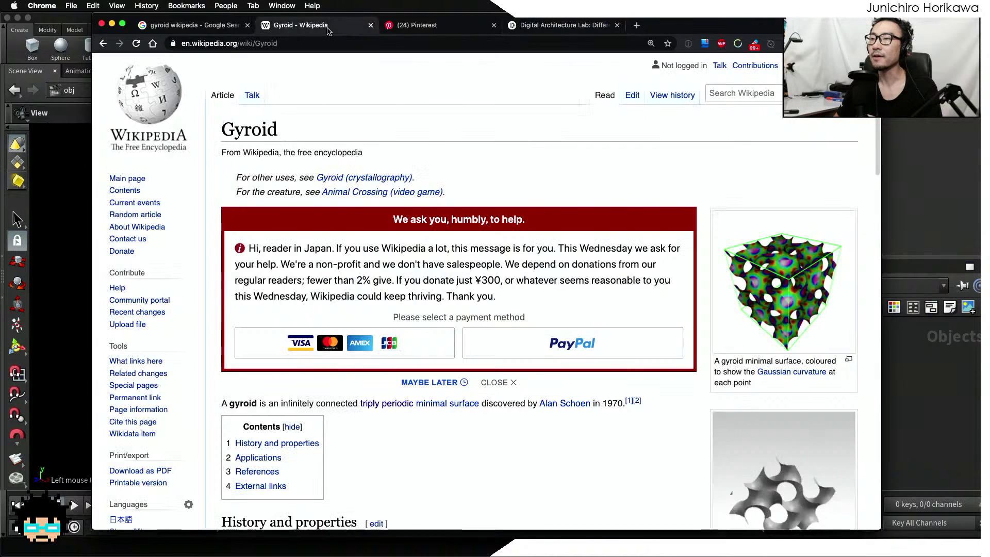
pyautogui.click(350, 26)
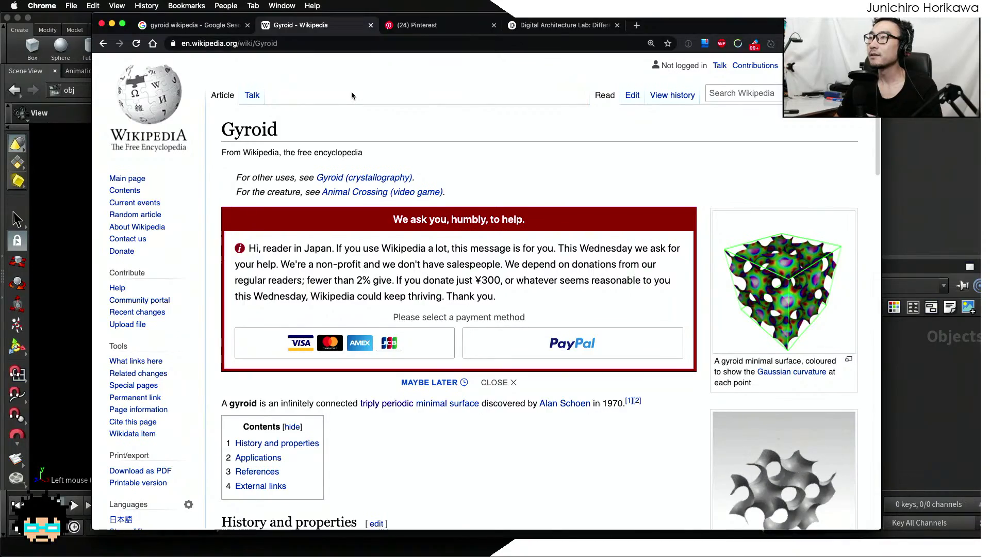
pyautogui.scroll(-10, 351, 91)
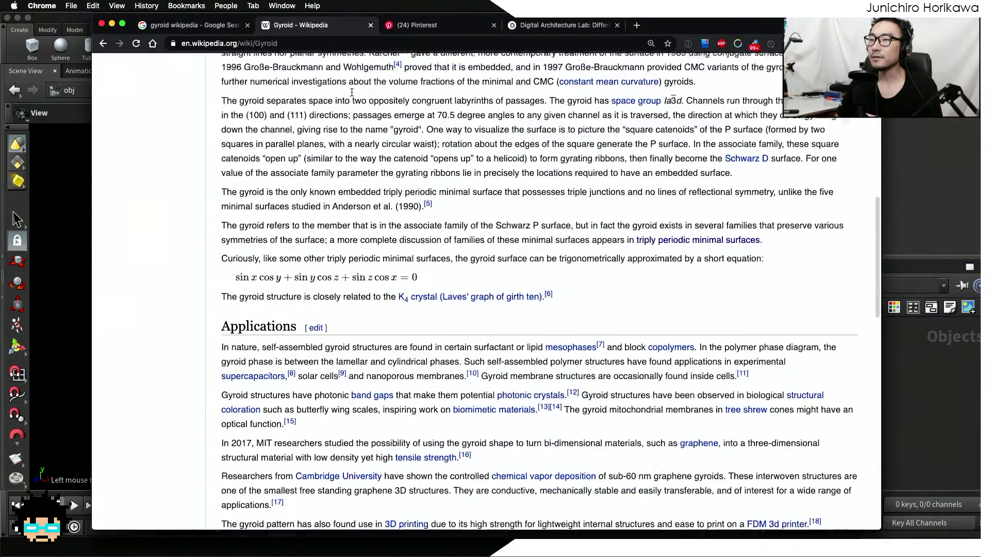
pyautogui.scroll(12, 351, 91)
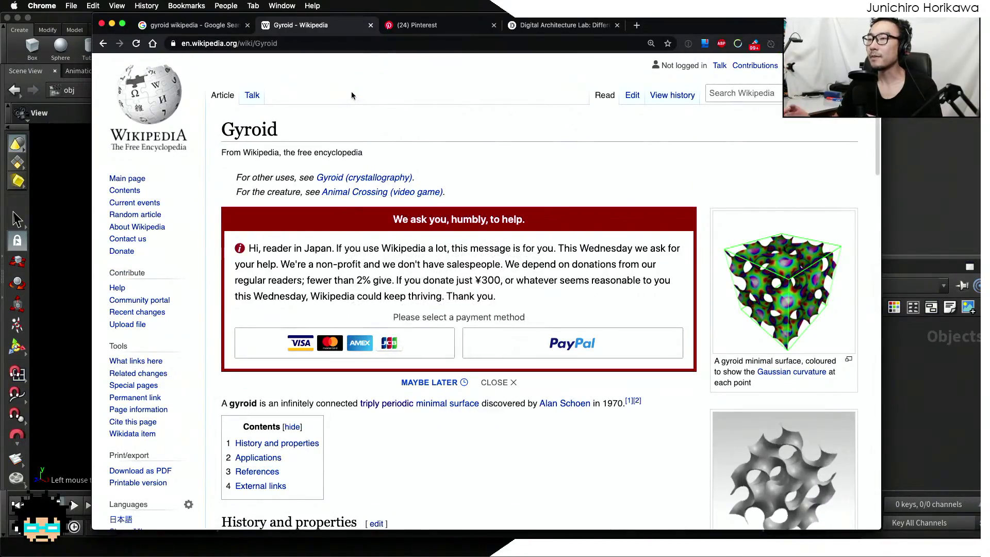
pyautogui.scroll(-3, 295, 171)
pyautogui.scroll(3, 296, 172)
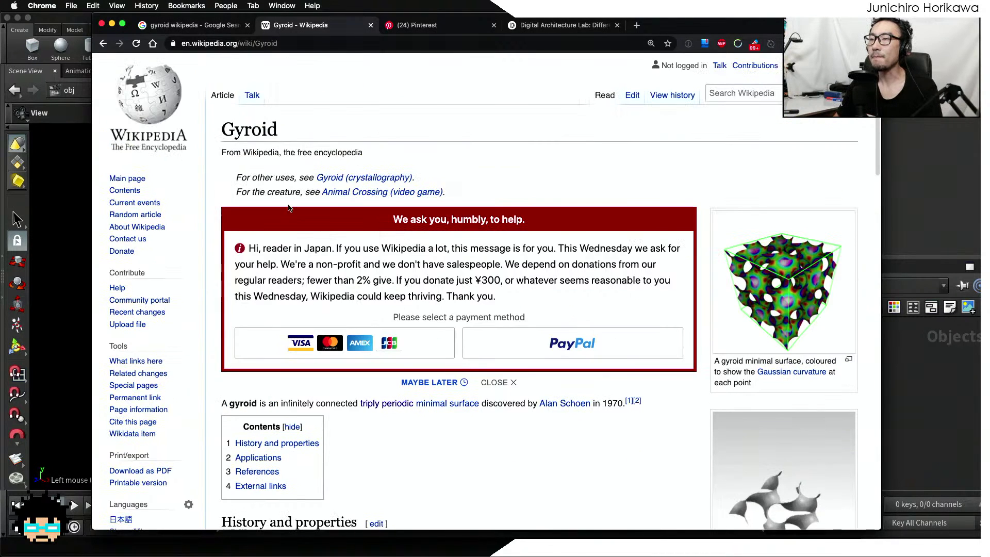
# Highlight the Gyroid article title and the approximation equation sin x cos y + sin y cos z + sin z cos x = 0
pyautogui.moveTo(278, 129); pyautogui.dragTo(221, 130)
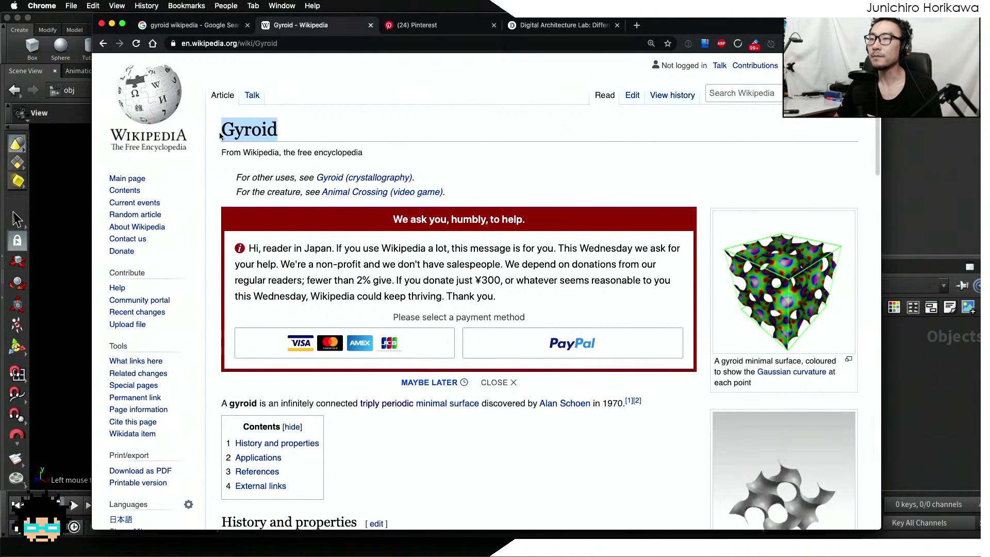
pyautogui.click(284, 128)
pyautogui.scroll(-3, 282, 129)
pyautogui.scroll(-10, 282, 129)
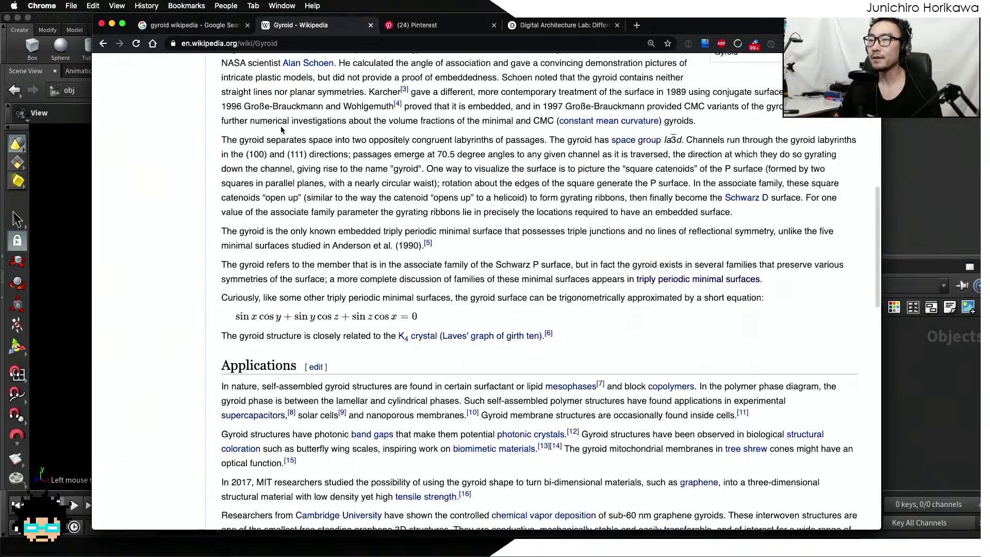
pyautogui.scroll(2, 281, 127)
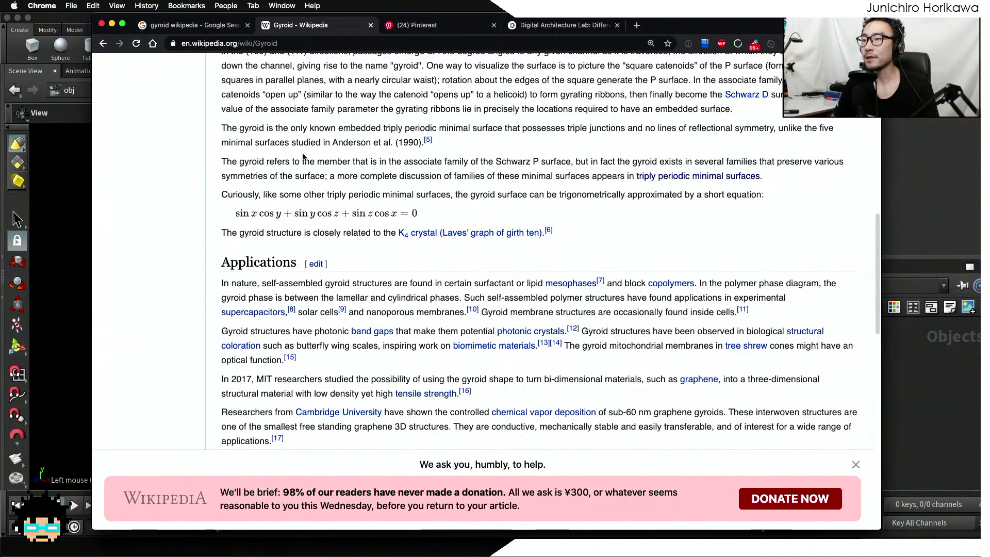
pyautogui.moveTo(235, 214); pyautogui.dragTo(395, 216)
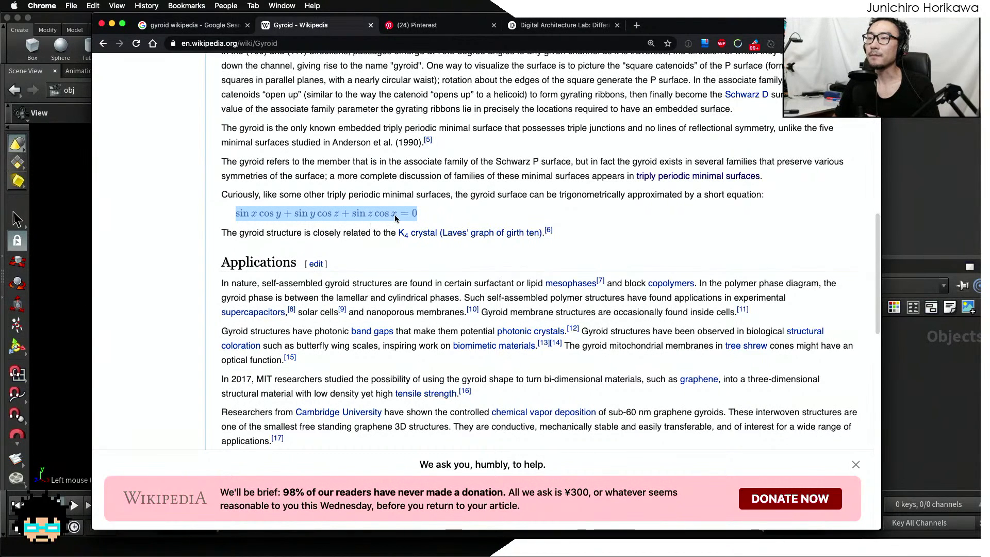
pyautogui.moveTo(433, 214); pyautogui.dragTo(235, 216)
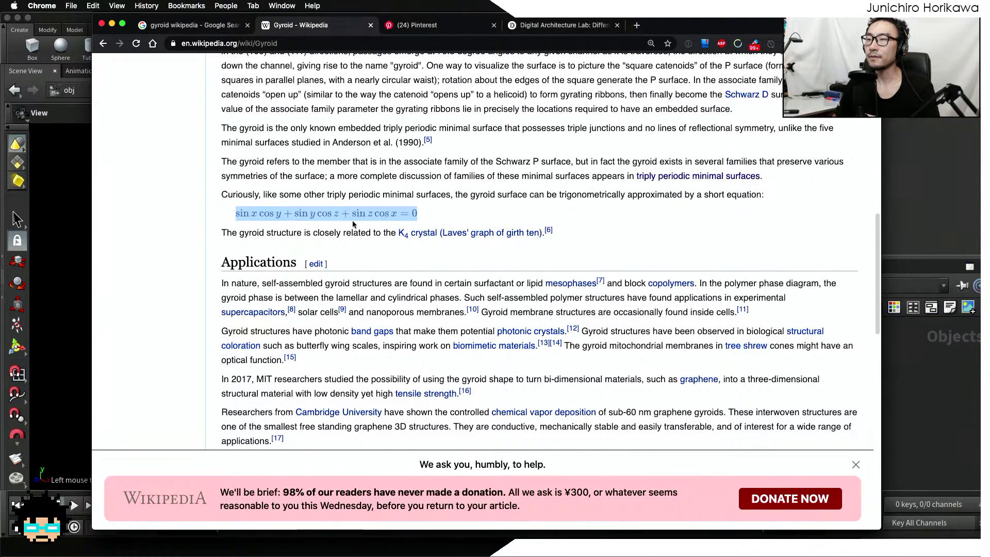
pyautogui.click(438, 220)
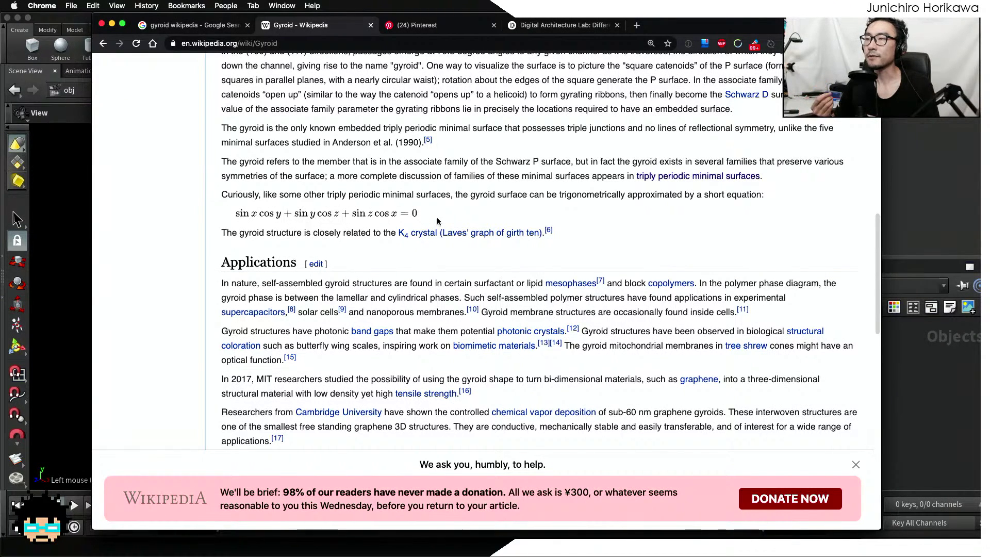
# Highlight the Gyroid article title again and look over the History and properties section
pyautogui.scroll(12, 438, 222)
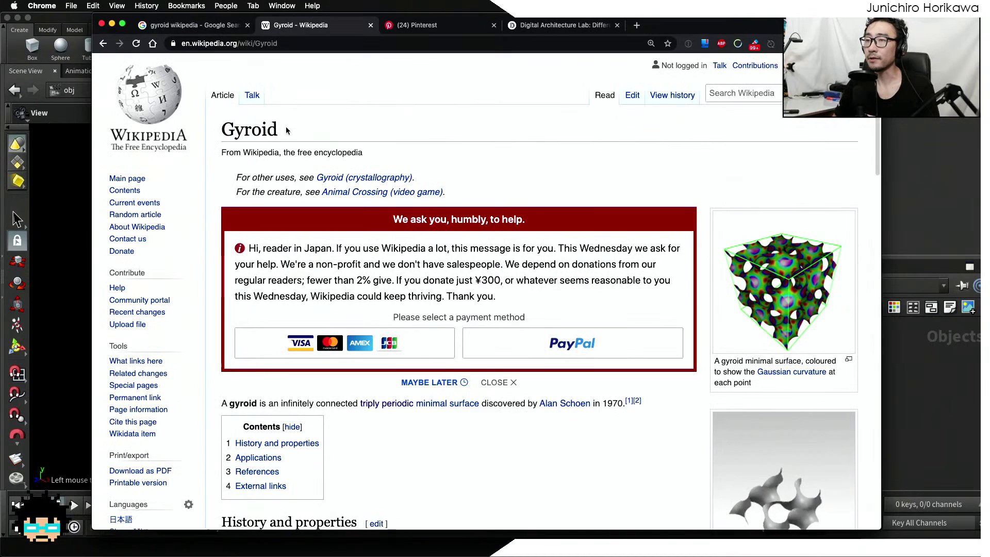
pyautogui.moveTo(285, 129); pyautogui.dragTo(222, 130)
pyautogui.click(361, 136)
pyautogui.scroll(-6, 361, 144)
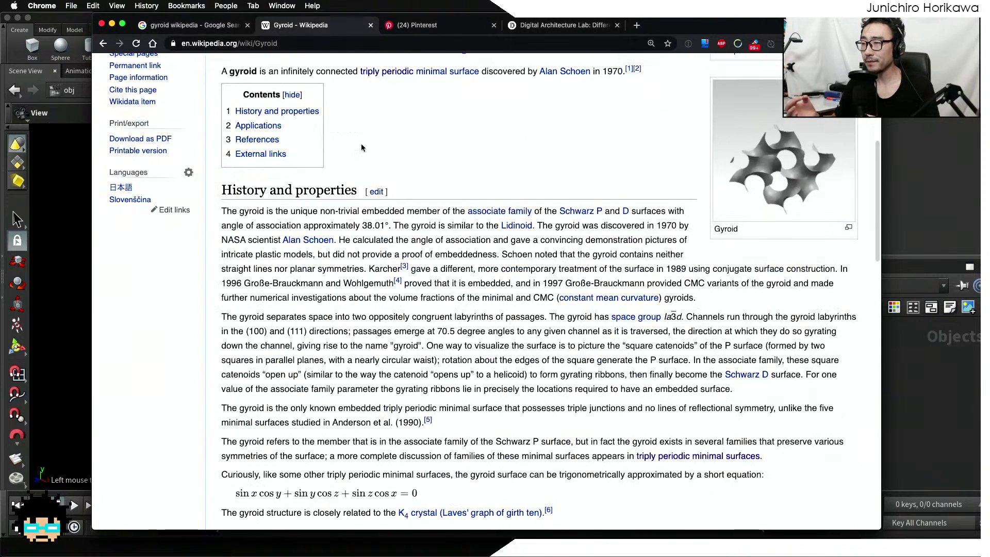
pyautogui.scroll(5, 361, 144)
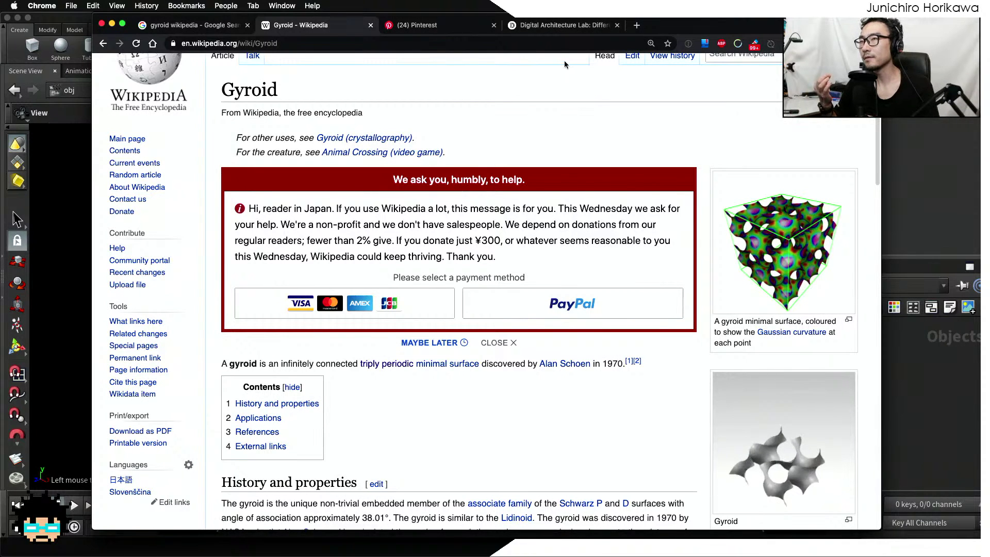
# Compare the blog's differentiated gyroid images with the introduction and figures of the Wikipedia Gyroid article
pyautogui.click(553, 26)
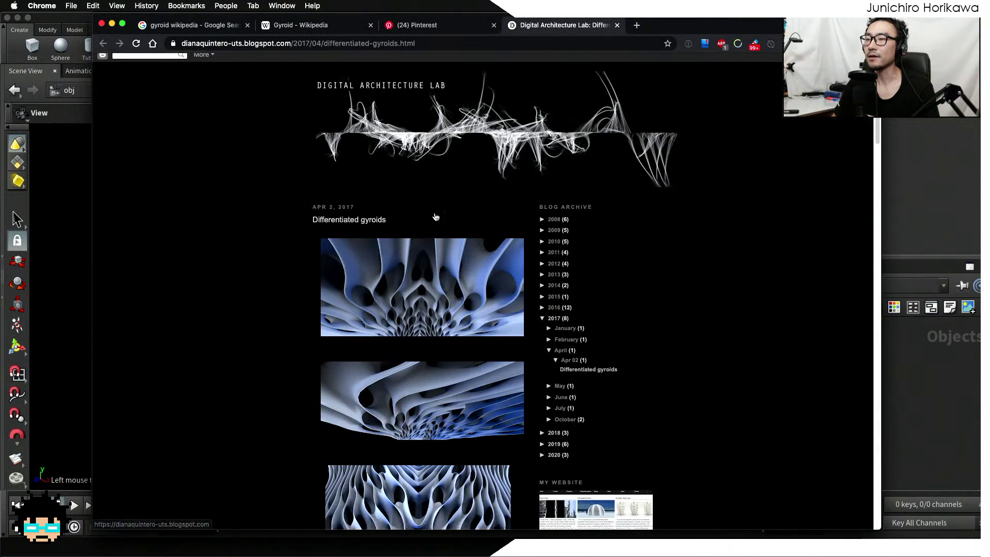
pyautogui.scroll(-5, 423, 306)
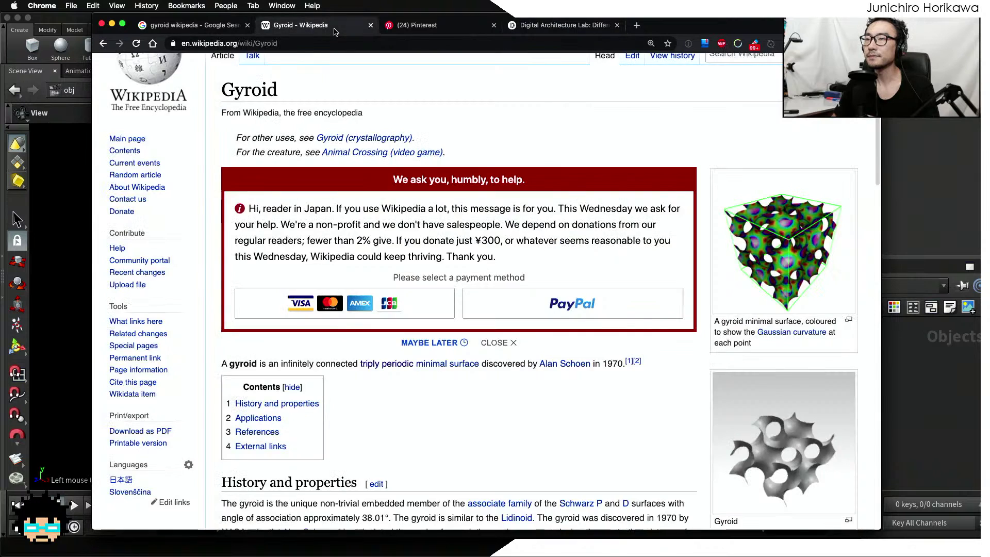
pyautogui.click(335, 25)
pyautogui.scroll(-4, 534, 205)
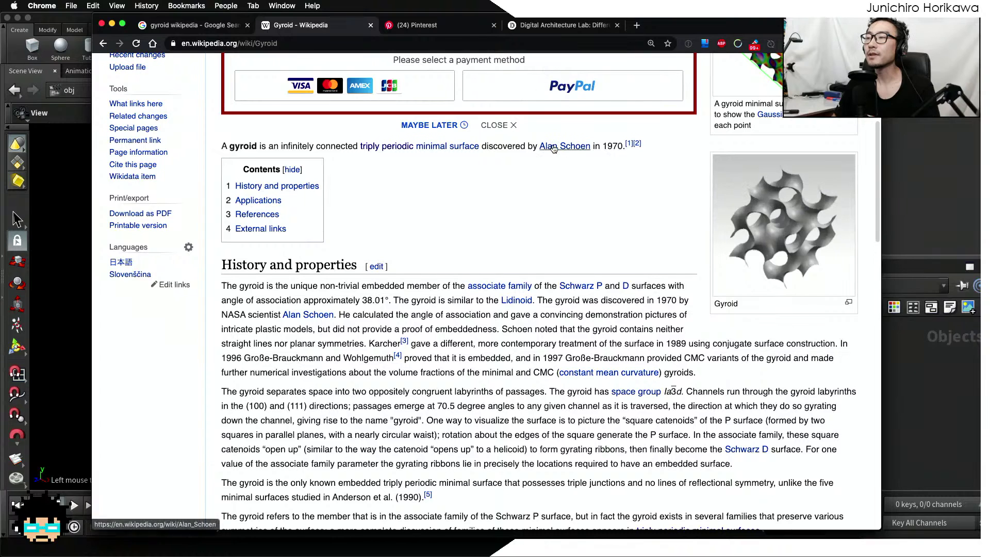
pyautogui.moveTo(553, 148)
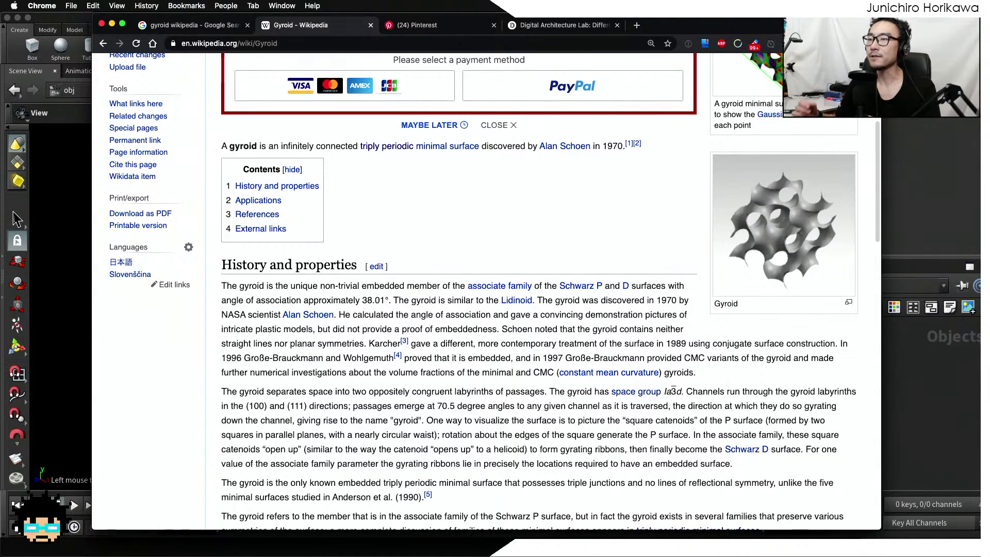
# Look at the gyroid figures in the Wikipedia article and select the short trigonometric equation that approximates the surface
pyautogui.scroll(1, 710, 357)
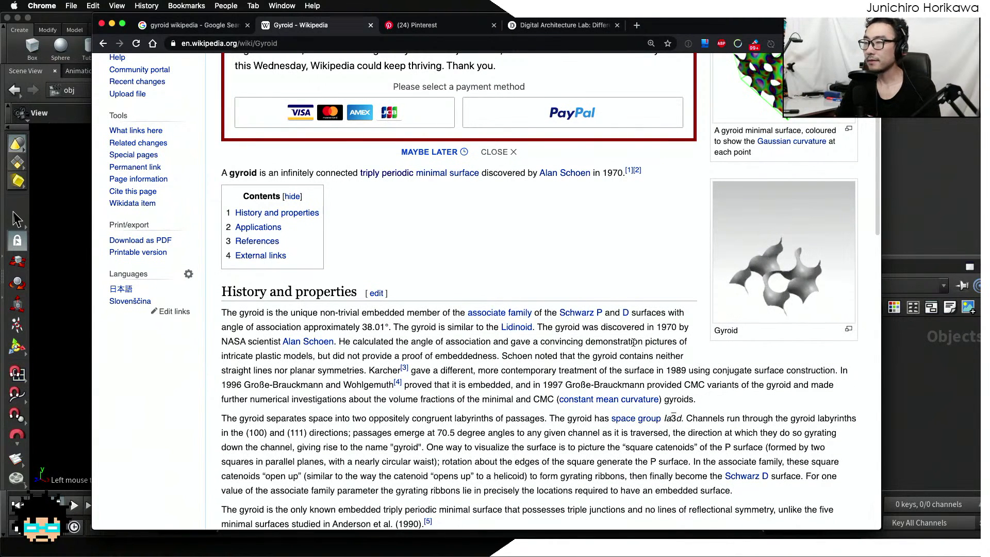
pyautogui.scroll(2, 746, 284)
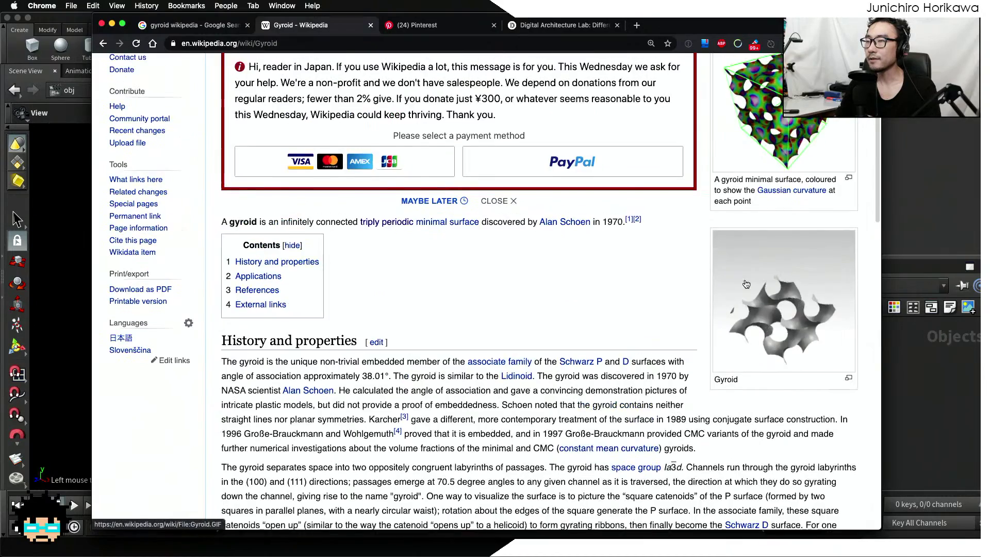
pyautogui.scroll(3, 746, 284)
pyautogui.scroll(-10, 631, 256)
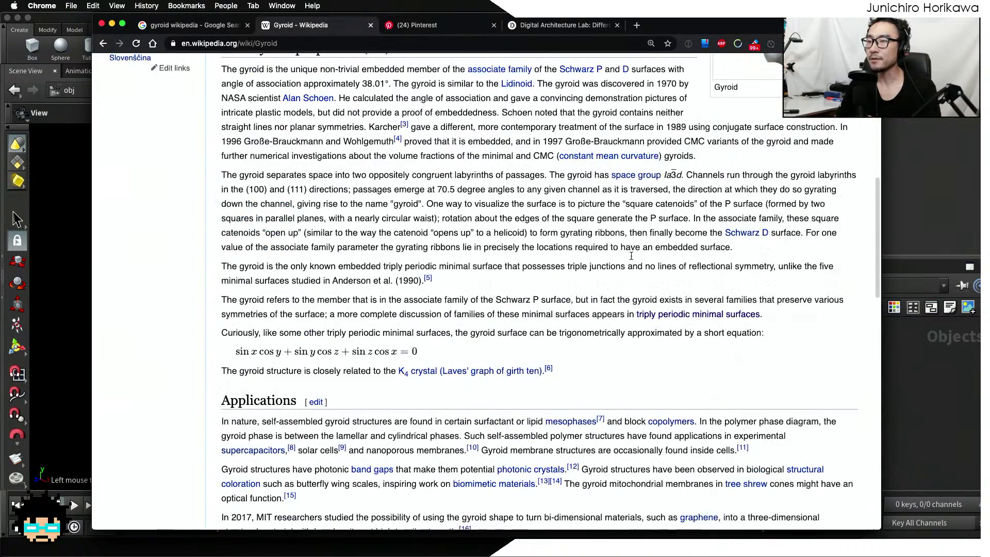
pyautogui.scroll(-4, 631, 256)
pyautogui.doubleClick(300, 271)
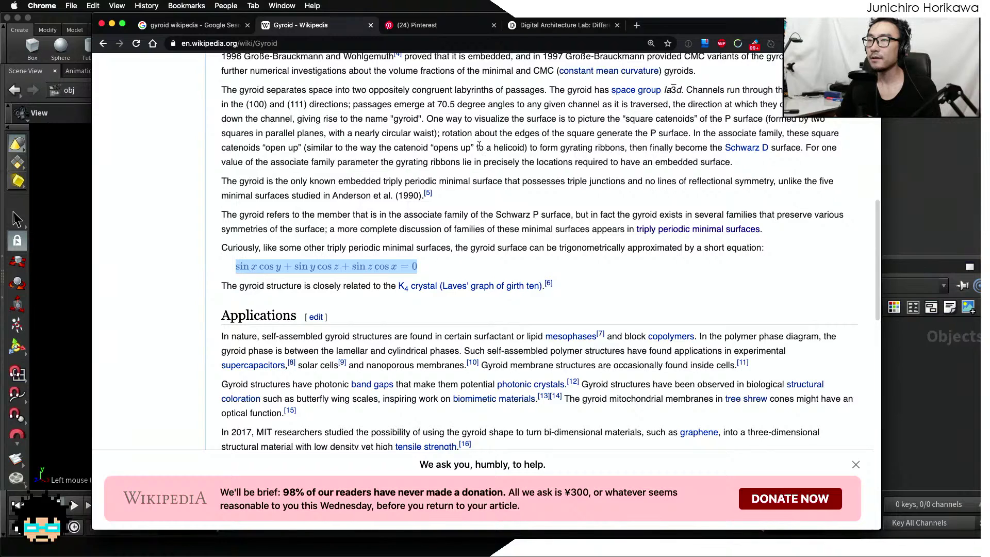
# Rearrange the browser window and shorten the Houdini window so the Wikipedia gyroid equation stays visible below it
pyautogui.moveTo(710, 30); pyautogui.dragTo(610, 310)
pyautogui.click(740, 206)
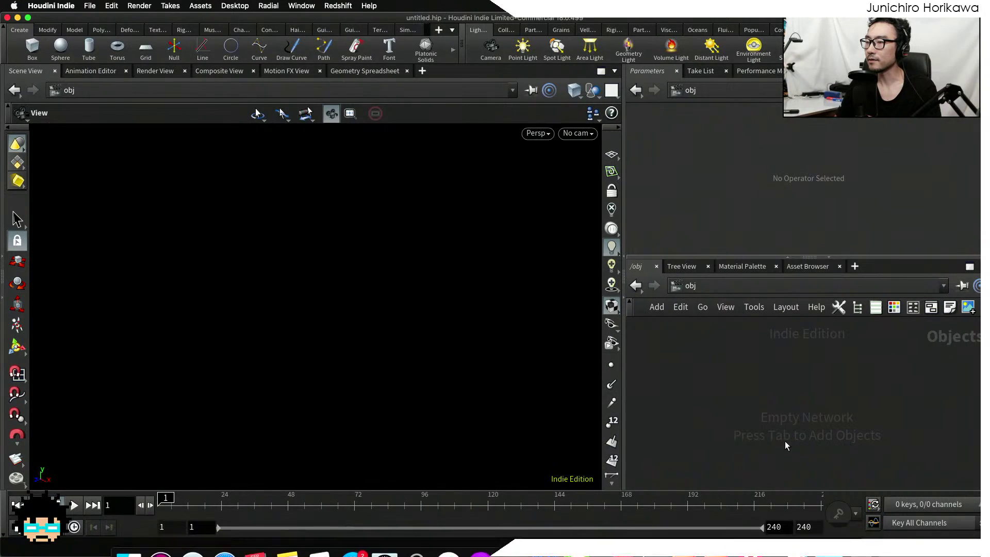
pyautogui.hotkey('ctrl', 'Up')
pyautogui.hotkey('ctrl', 'Up')
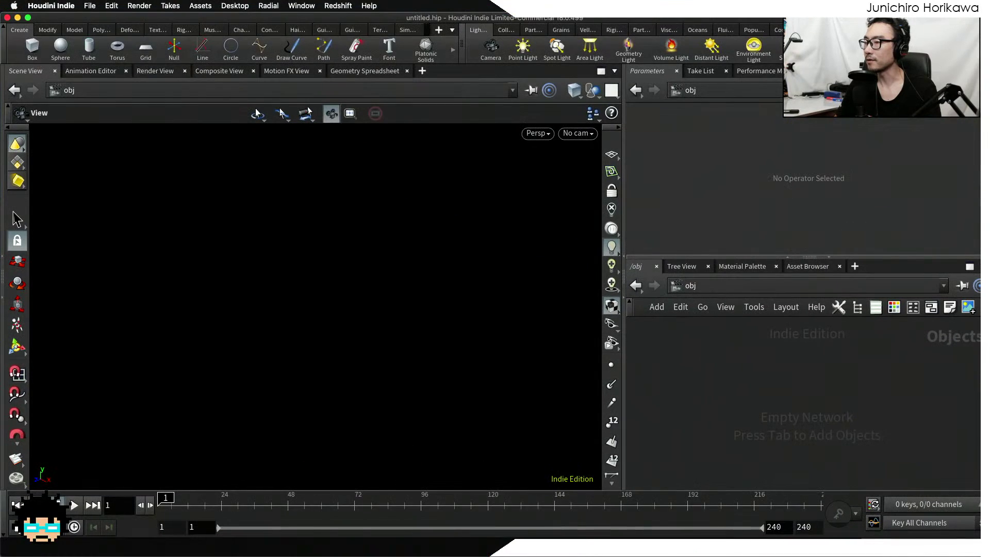
pyautogui.moveTo(922, 556); pyautogui.dragTo(923, 518)
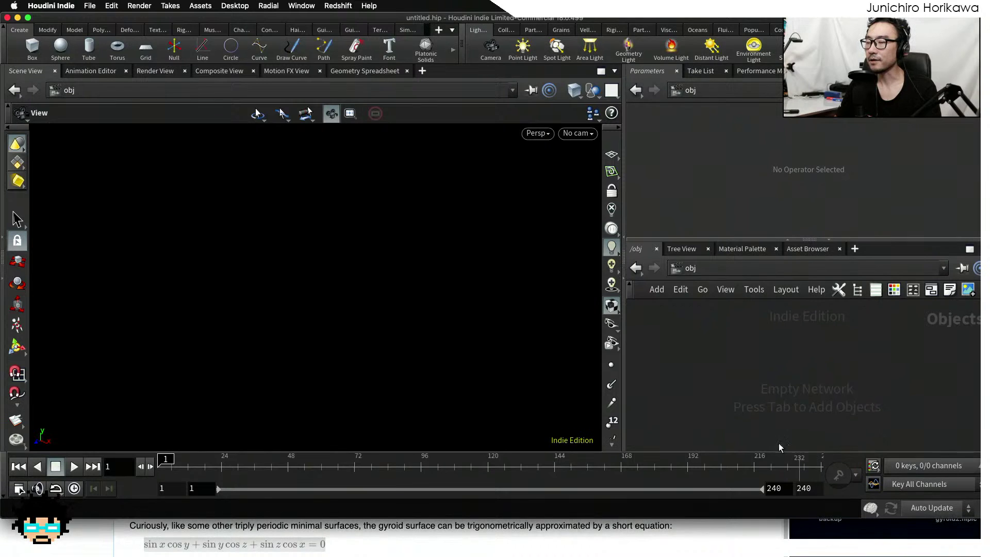
pyautogui.click(536, 523)
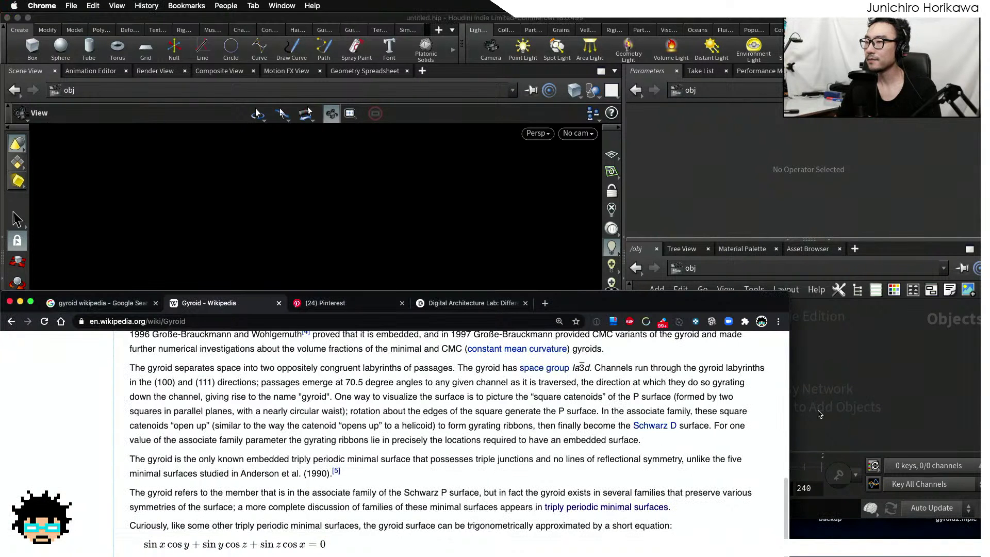
# Create a Geometry object in the empty Houdini scene and go inside it
pyautogui.click(820, 414)
pyautogui.press('Tab')
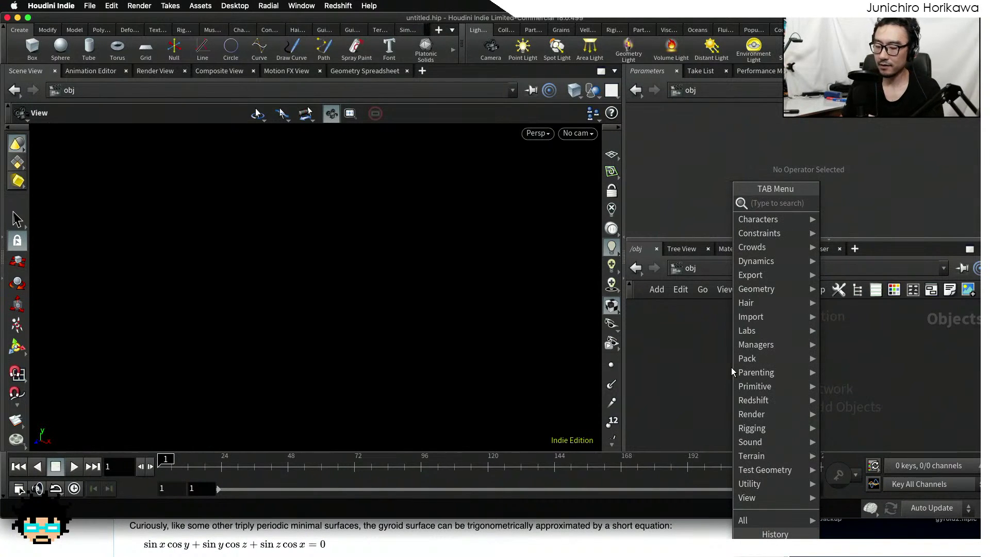
pyautogui.write('geometry')
pyautogui.press('Return')
pyautogui.click(736, 350)
pyautogui.doubleClick(737, 353)
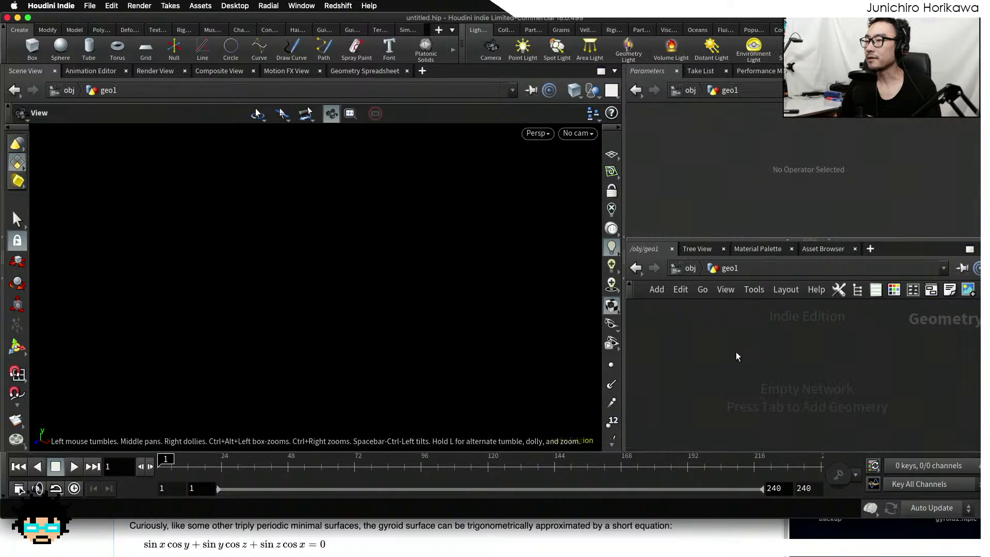
# Add an IsoSurface node to the geometry network
pyautogui.press('Tab')
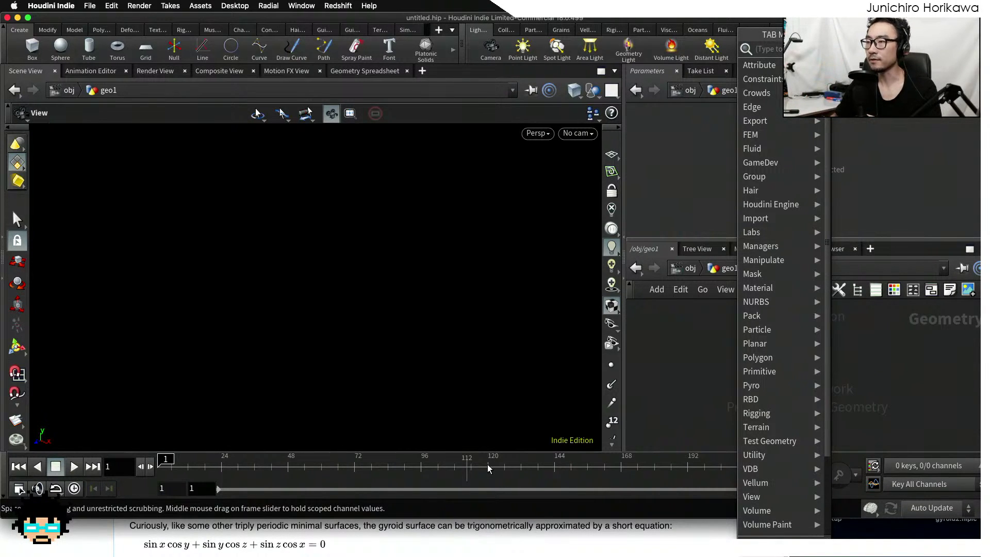
pyautogui.write('iso')
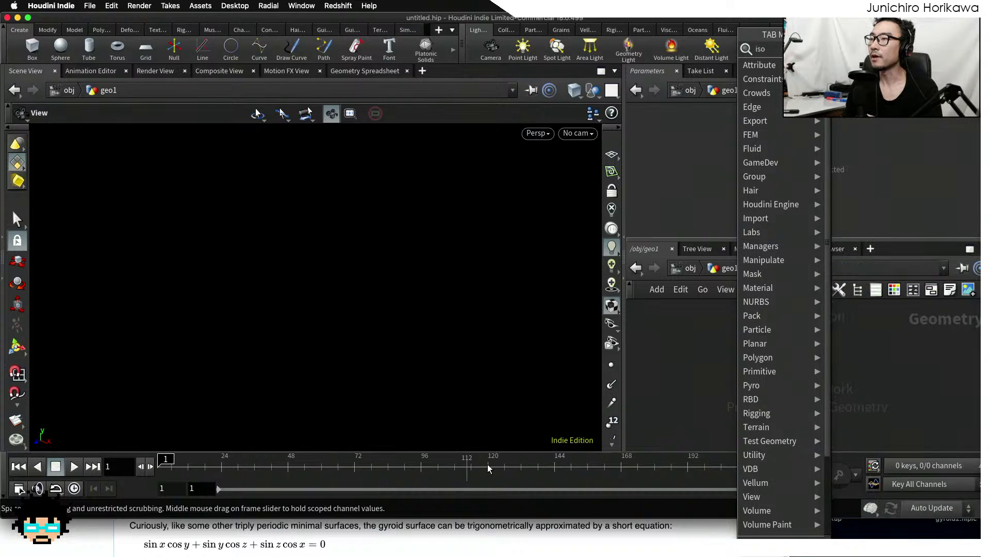
pyautogui.press('Return')
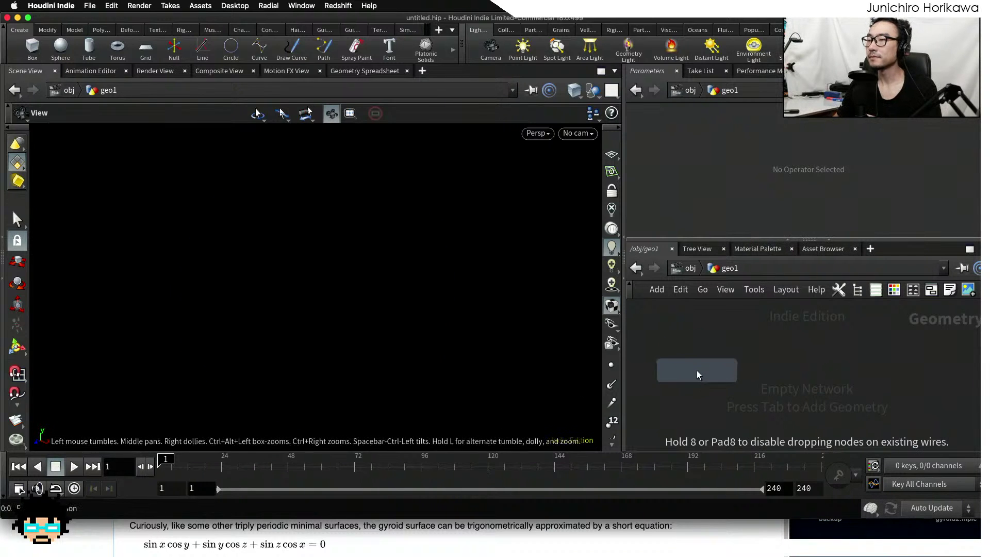
pyautogui.click(703, 370)
pyautogui.press('Tab')
pyautogui.write('vol')
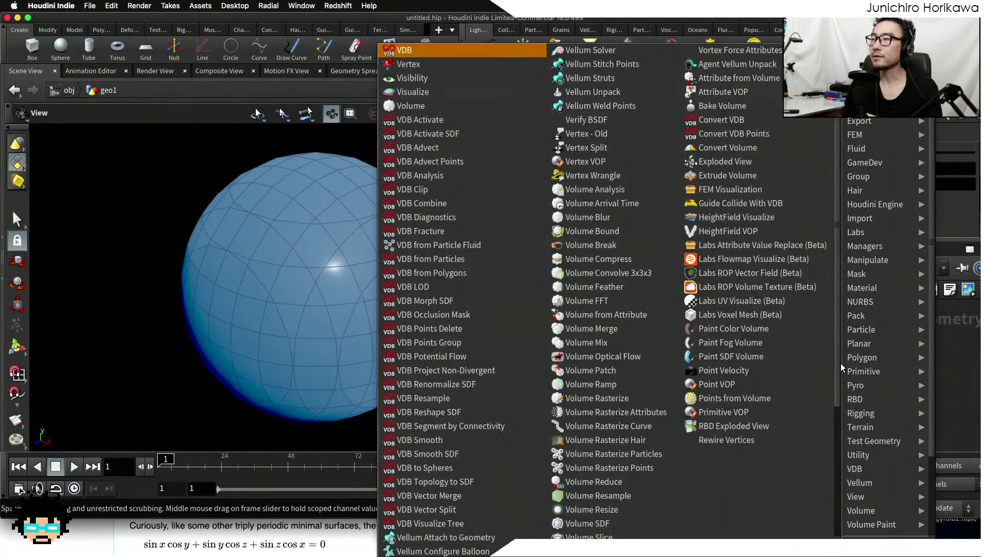
pyautogui.press('Return')
pyautogui.click(911, 370)
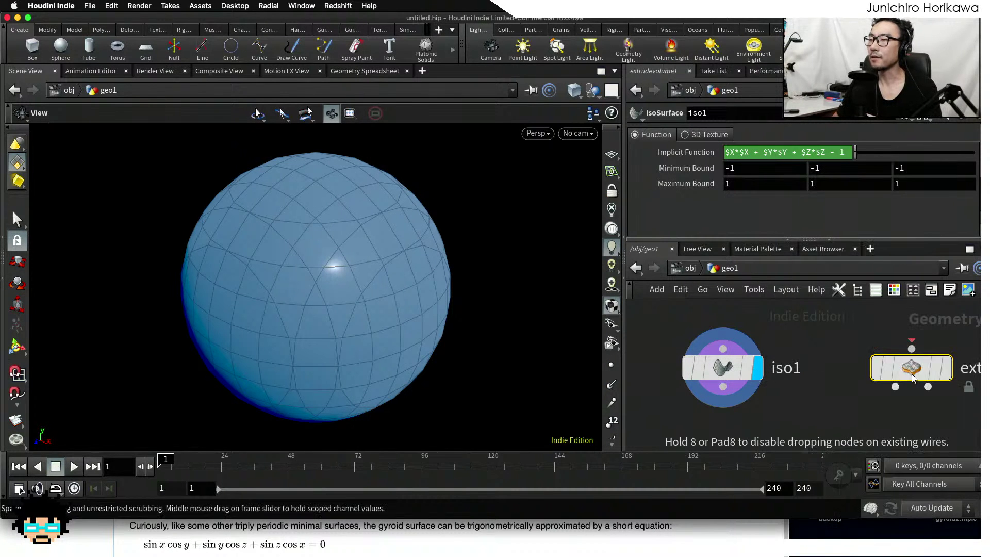
pyautogui.press('super+x')
# Add a Volume node beside the IsoSurface node
pyautogui.press('Tab')
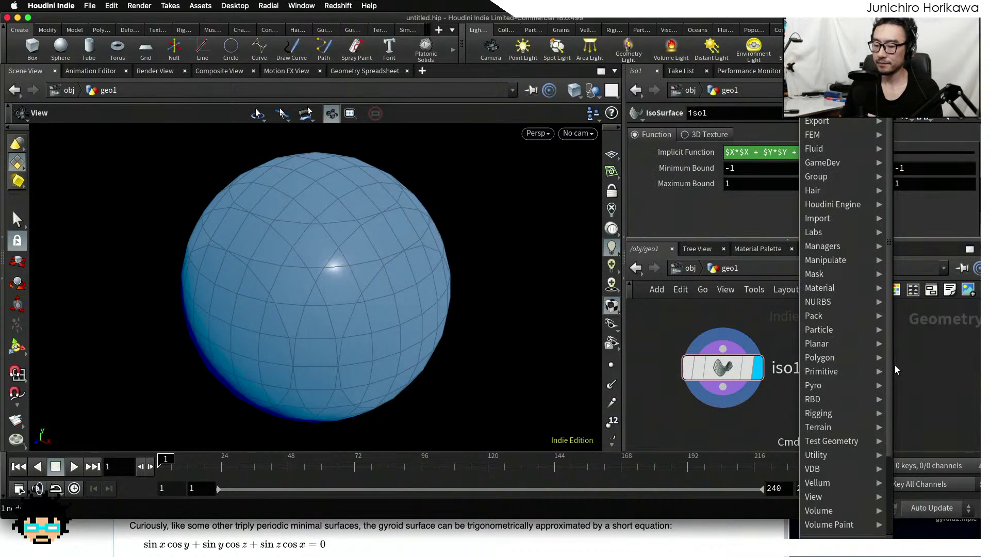
pyautogui.press('Return')
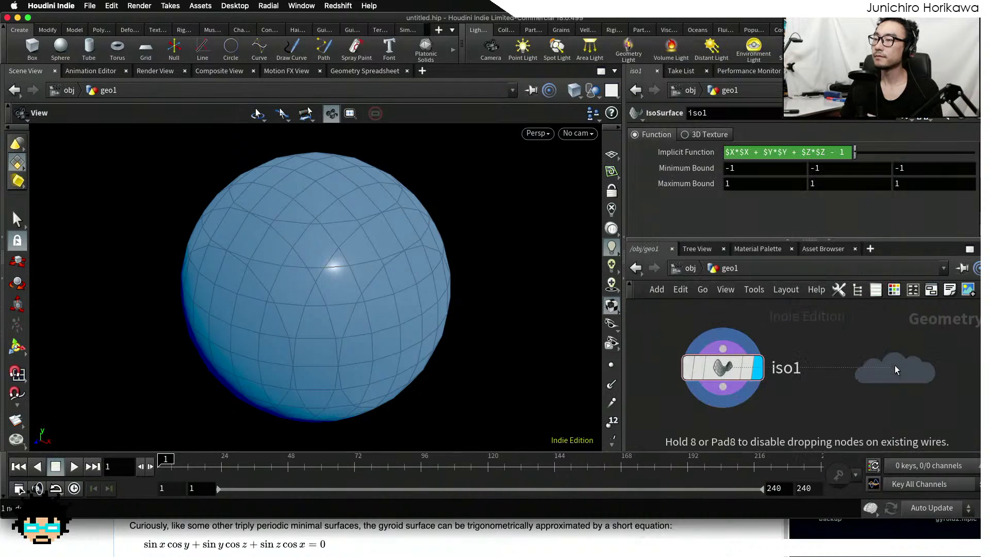
pyautogui.click(896, 369)
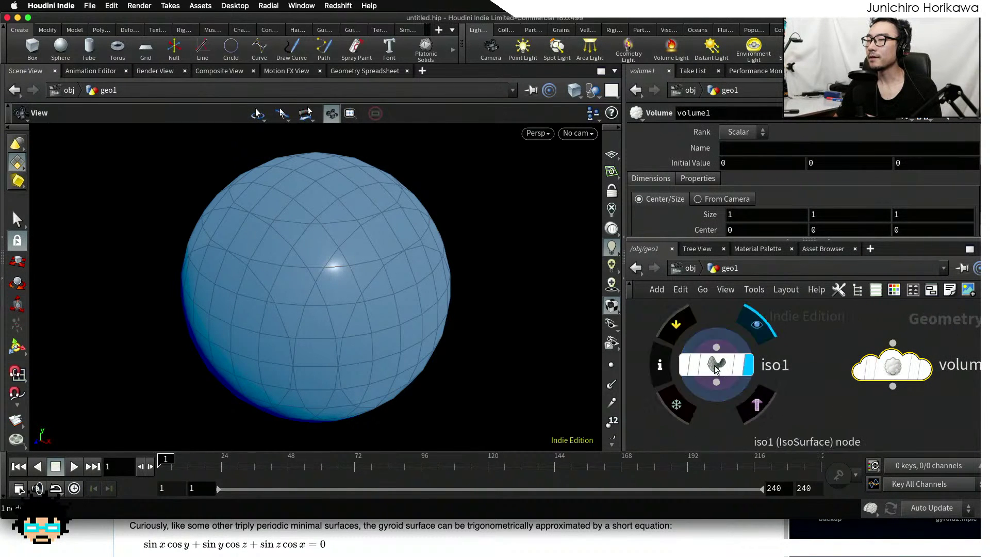
# Spread the IsoSurface and Volume nodes further apart in the network
pyautogui.moveTo(719, 367)
pyautogui.mouseDown()
pyautogui.moveTo(697, 365)
pyautogui.moveTo(710, 365)
pyautogui.mouseUp()
pyautogui.scroll(1, 711, 366)
pyautogui.scroll(-2, 791, 351)
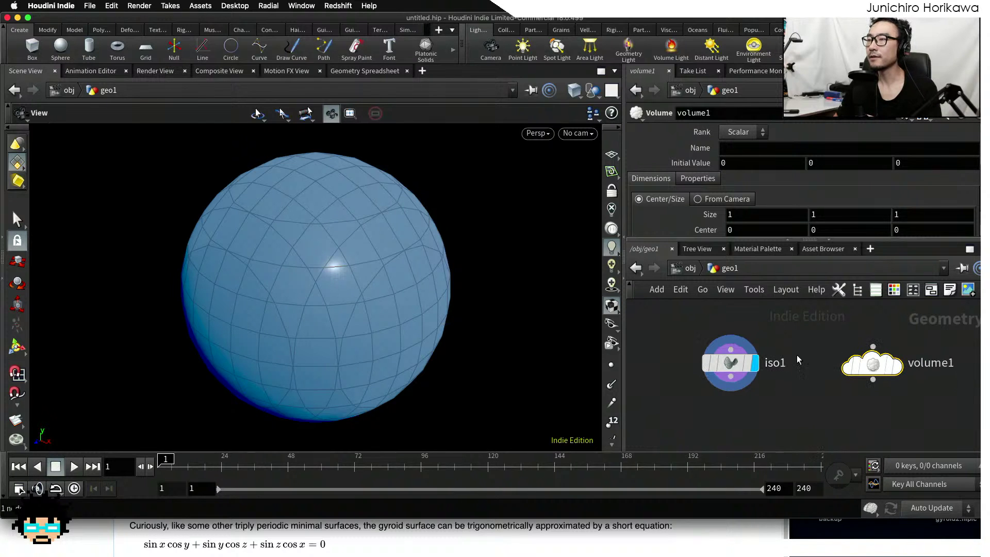
pyautogui.moveTo(869, 371)
pyautogui.mouseDown()
pyautogui.moveTo(867, 357)
pyautogui.moveTo(874, 367)
pyautogui.mouseUp()
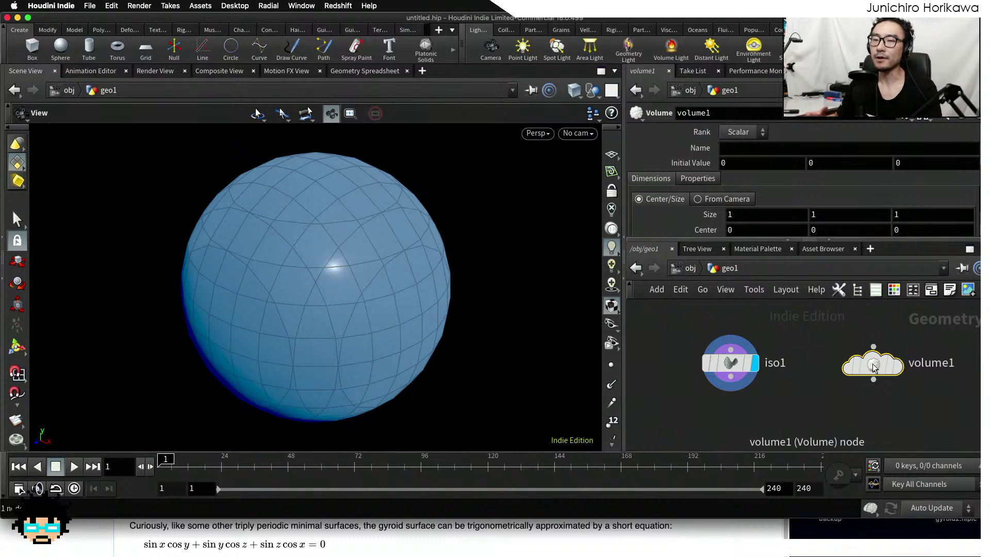
pyautogui.moveTo(873, 367)
pyautogui.mouseDown()
pyautogui.moveTo(886, 359)
pyautogui.moveTo(892, 374)
pyautogui.moveTo(886, 362)
pyautogui.mouseUp()
pyautogui.scroll(1, 887, 363)
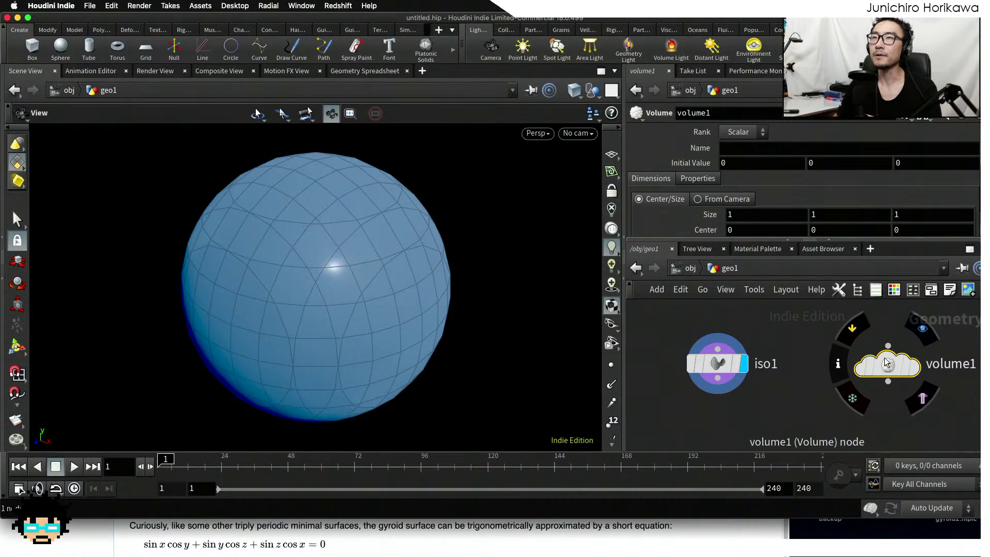
pyautogui.moveTo(888, 366); pyautogui.dragTo(894, 367)
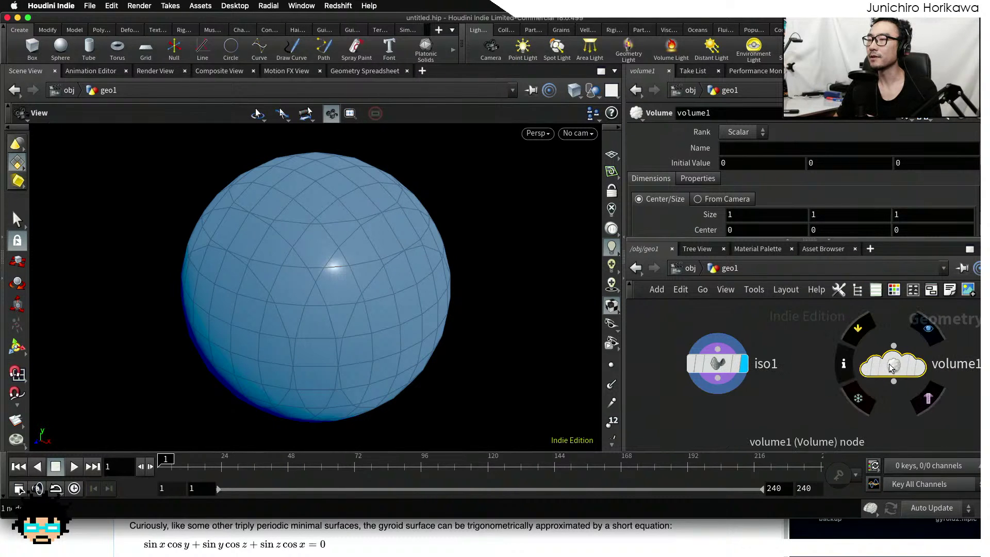
pyautogui.moveTo(727, 375); pyautogui.dragTo(705, 404)
pyautogui.click(706, 405)
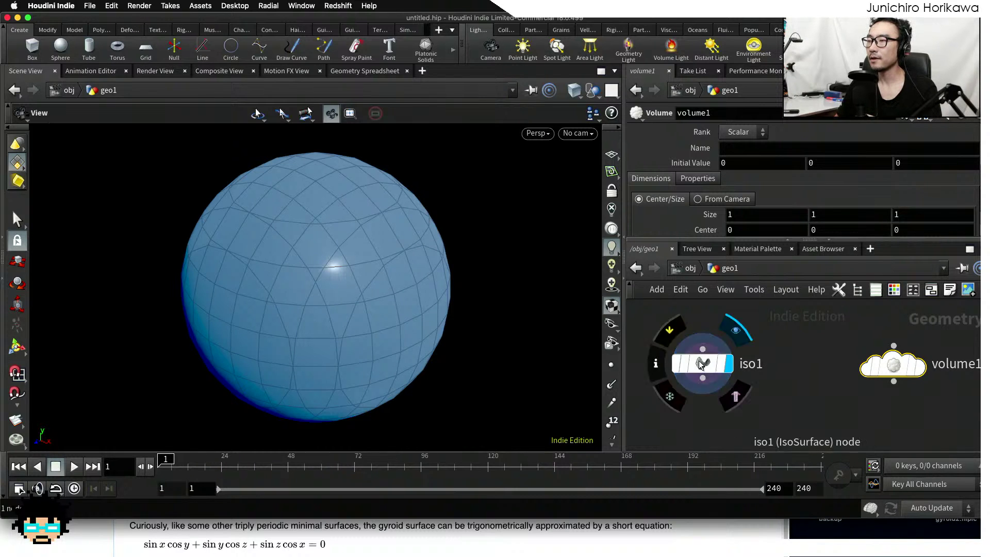
pyautogui.moveTo(701, 363); pyautogui.dragTo(710, 362)
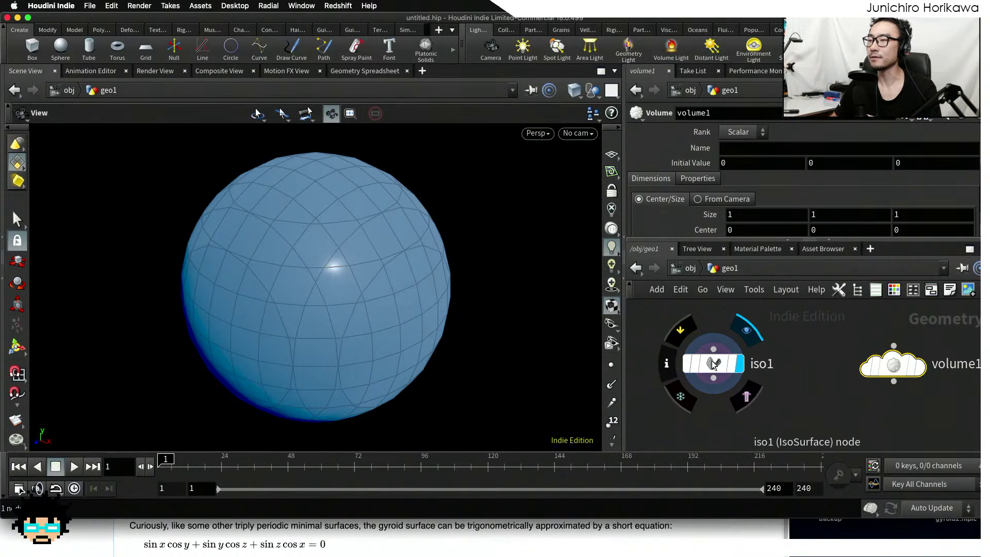
pyautogui.moveTo(713, 364)
pyautogui.mouseDown()
pyautogui.moveTo(724, 356)
pyautogui.moveTo(703, 343)
pyautogui.moveTo(718, 361)
pyautogui.moveTo(701, 362)
pyautogui.moveTo(704, 348)
pyautogui.moveTo(695, 365)
pyautogui.mouseUp()
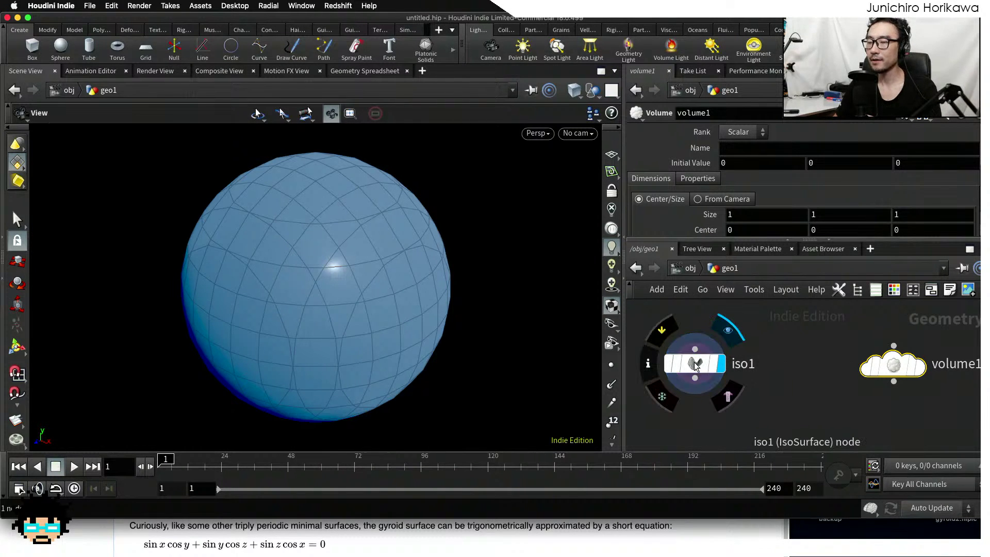
# Select the IsoSurface node and bring up its Implicit Function expression across the full field
pyautogui.click(695, 365)
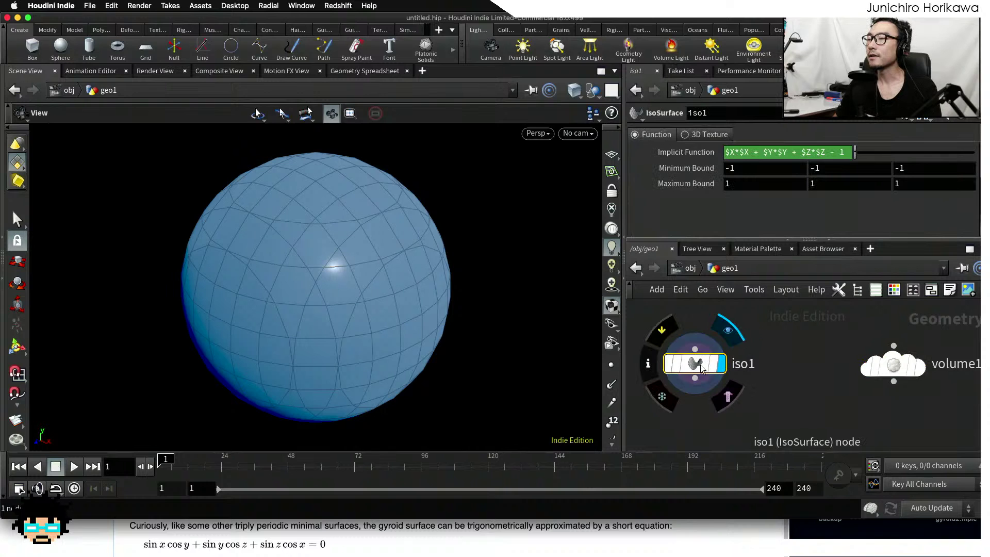
pyautogui.moveTo(695, 365); pyautogui.dragTo(699, 371)
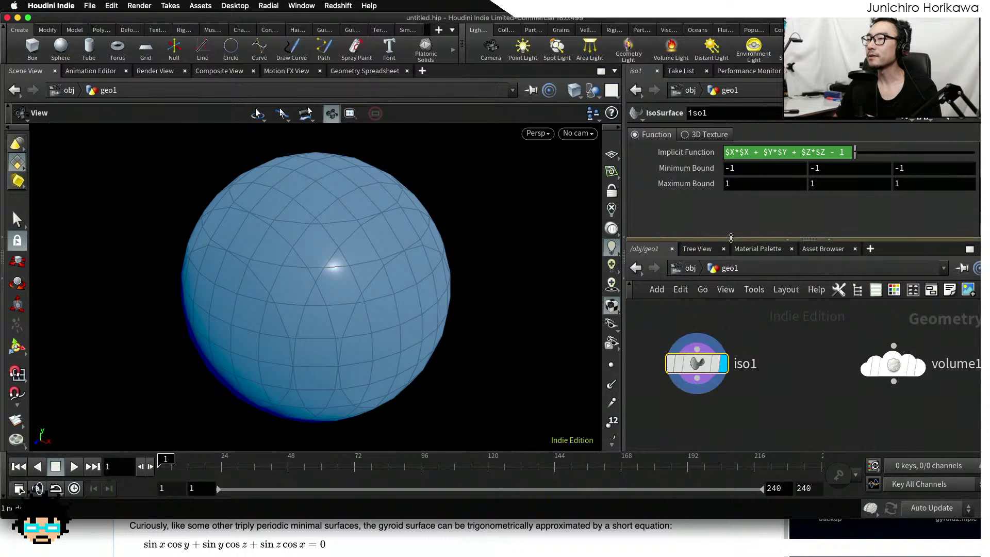
pyautogui.click(705, 154)
pyautogui.click(705, 153)
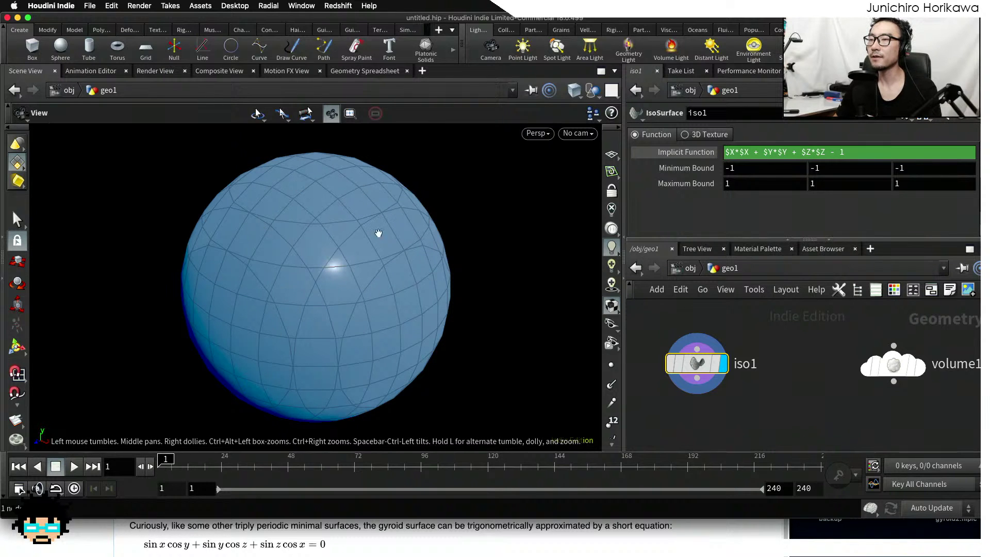
# Compare the default implicit function with the sphere it generates, viewing the sphere over the reference grid
pyautogui.moveTo(380, 232); pyautogui.dragTo(351, 276, button='middle')
pyautogui.moveTo(352, 275); pyautogui.dragTo(267, 298)
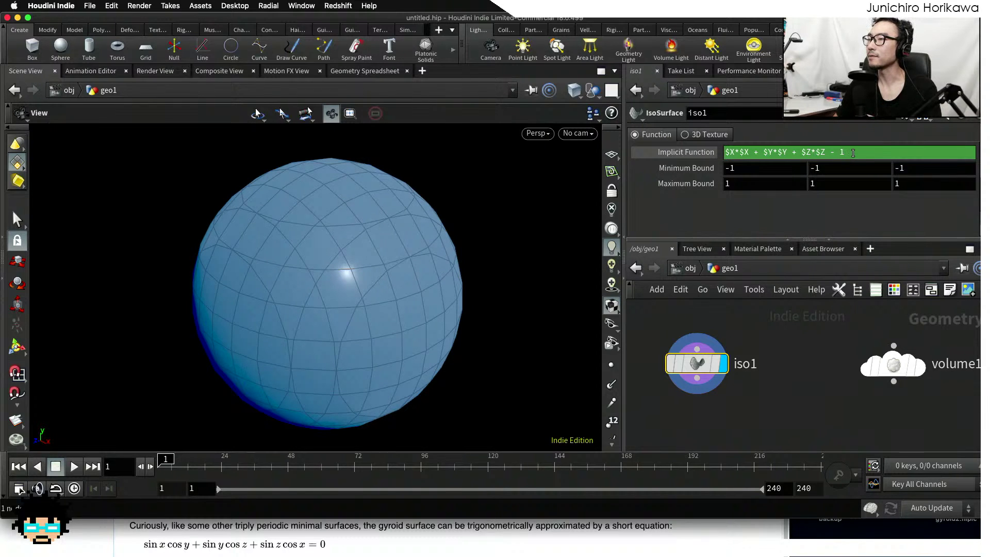
pyautogui.moveTo(852, 154); pyautogui.dragTo(724, 152)
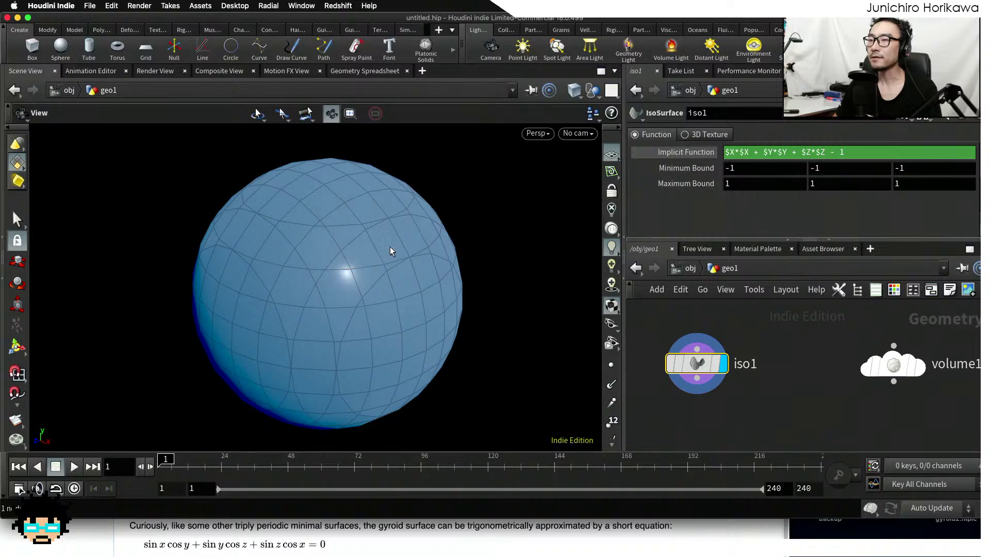
pyautogui.scroll(-5, 390, 248)
pyautogui.moveTo(401, 239); pyautogui.dragTo(394, 287)
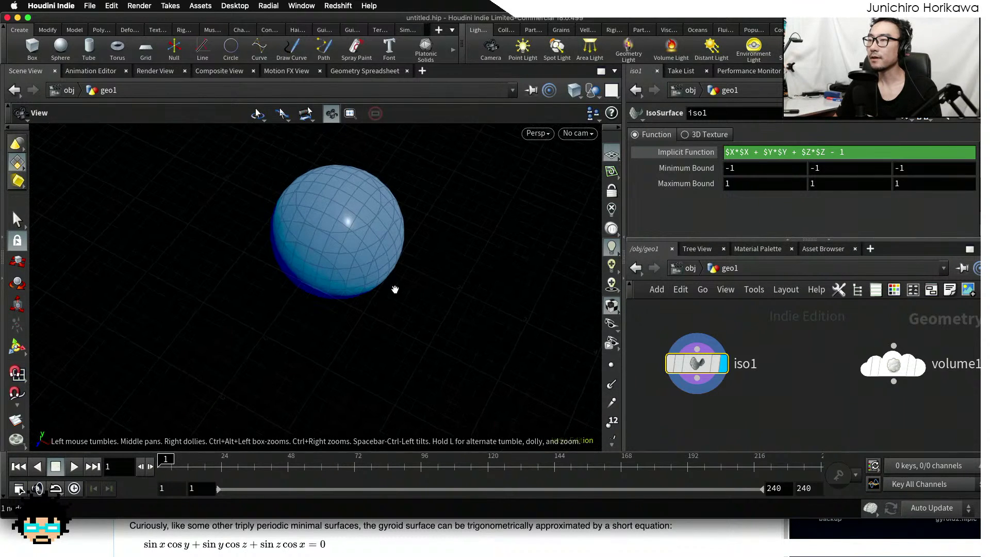
pyautogui.write('1')
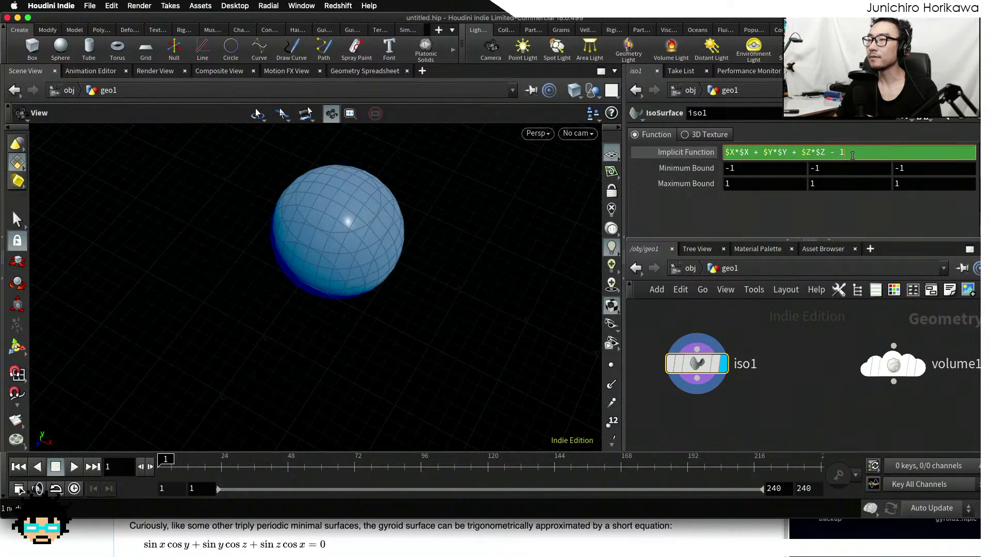
# Replace the IsoSurface's Implicit Function with sin($X) * cos($Y) + sin($Y) * cos($Z) + sin($Z)*cos($X)
pyautogui.moveTo(848, 152); pyautogui.dragTo(722, 153)
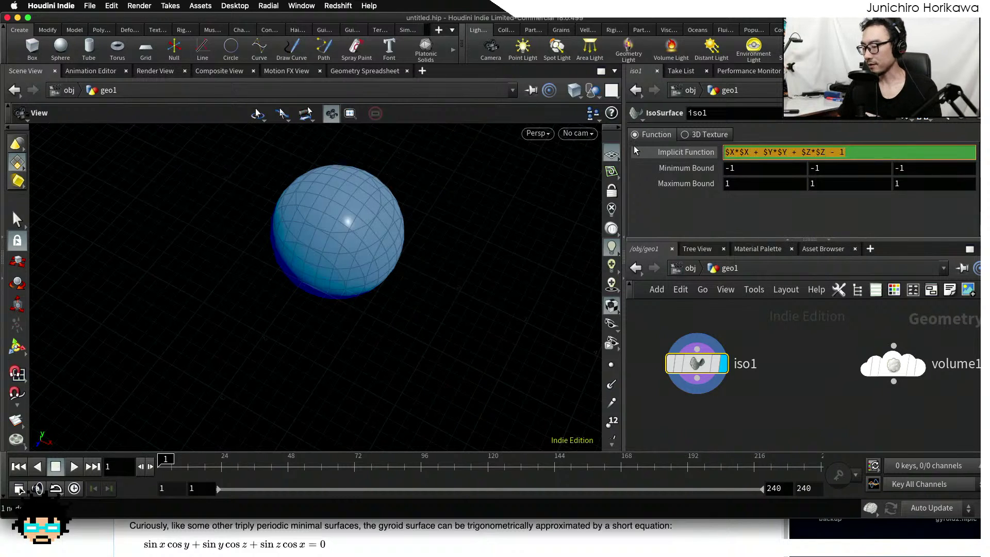
pyautogui.press('BackSpace')
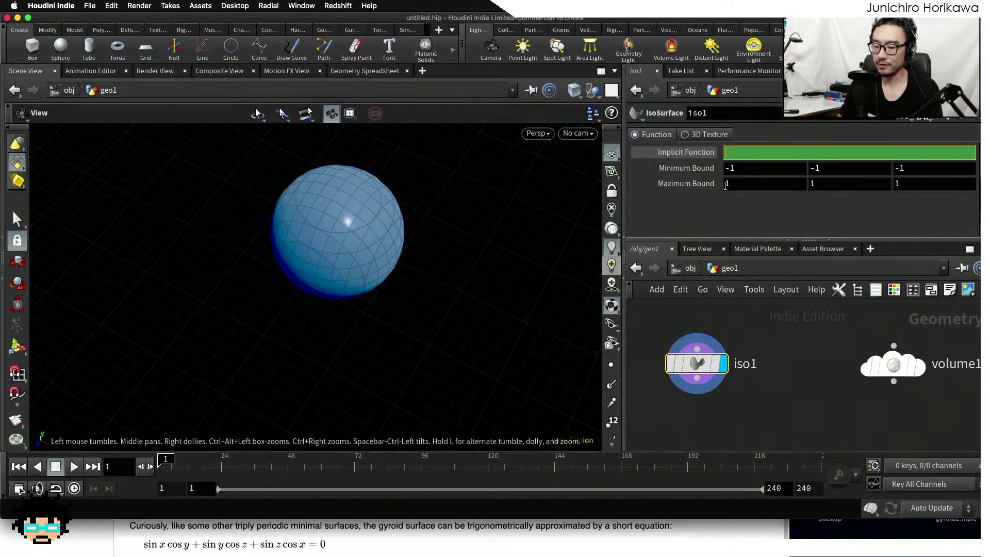
pyautogui.write('sin($X')
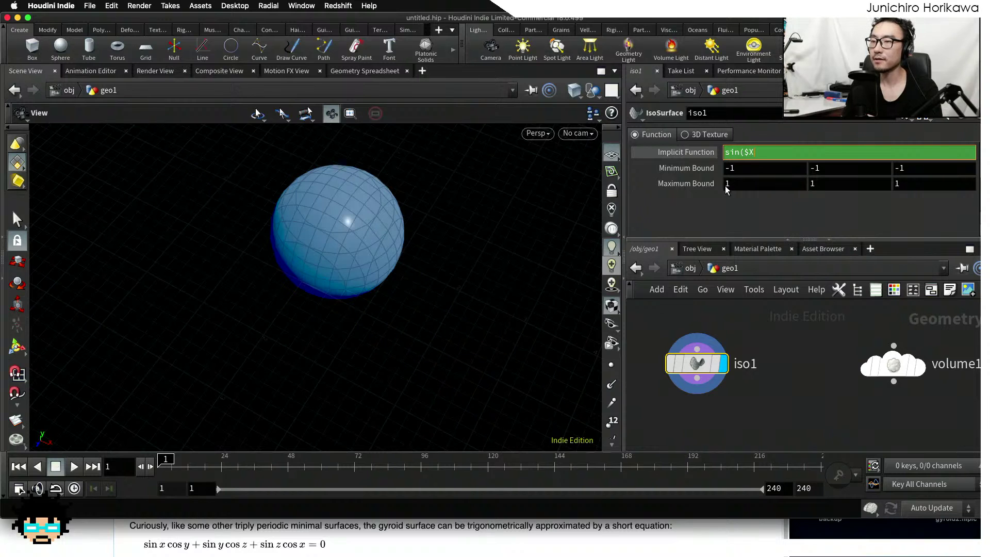
pyautogui.write(') * cos(')
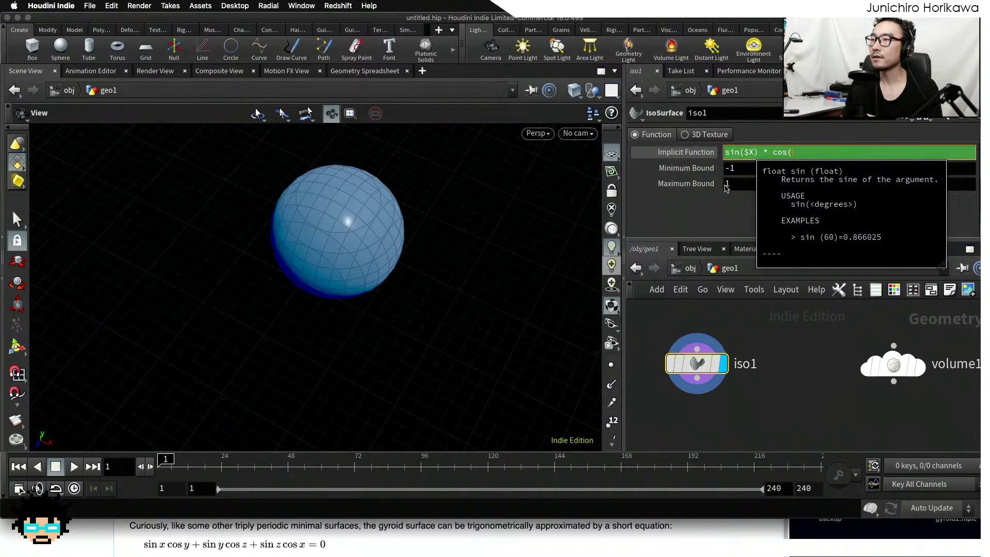
pyautogui.write('$Y) + s')
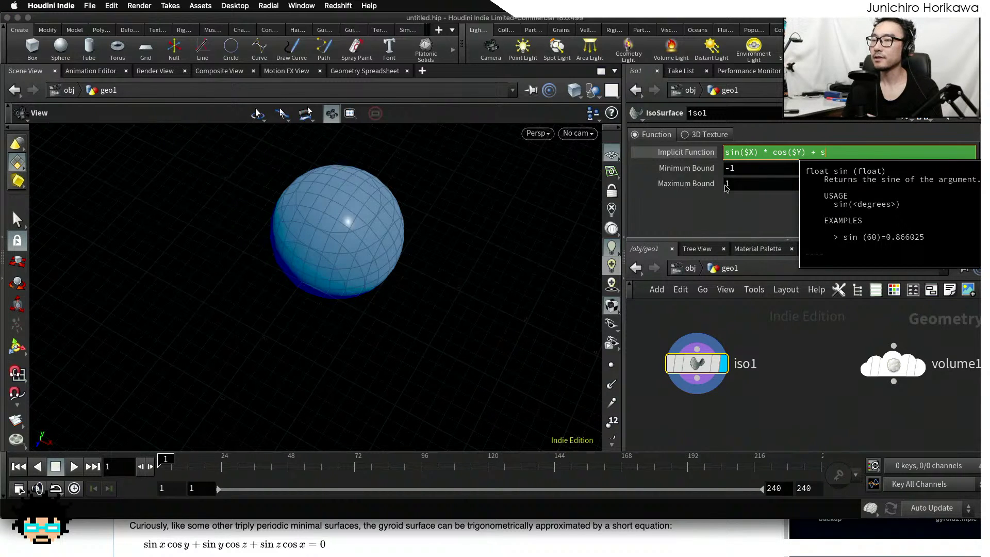
pyautogui.write('in($Y)')
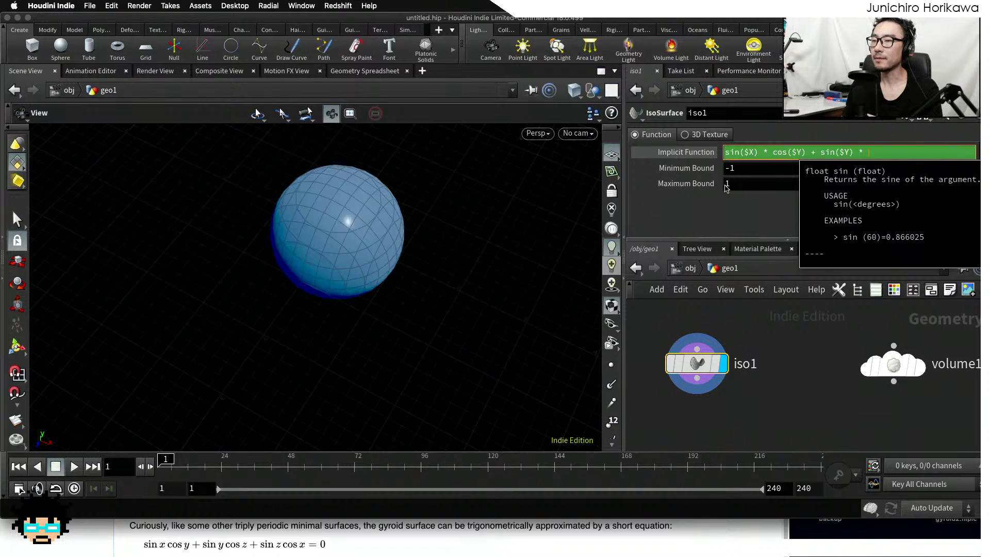
pyautogui.write(' * cos($')
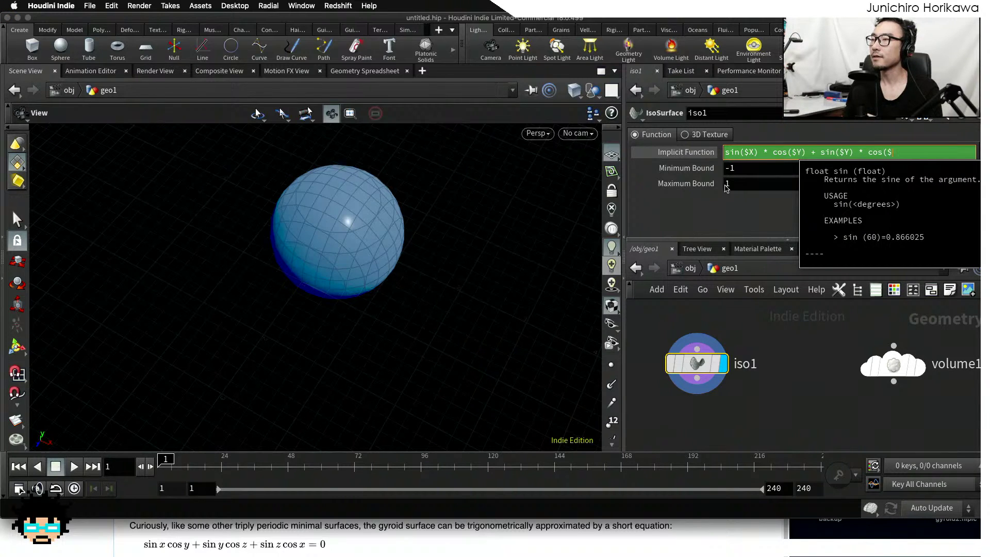
pyautogui.write('Z) *')
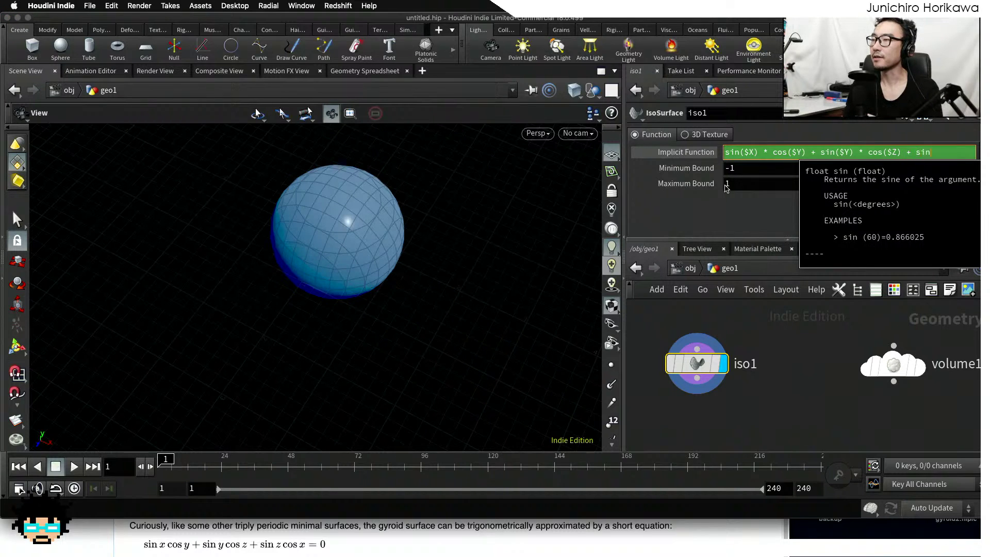
pyautogui.write('$X')
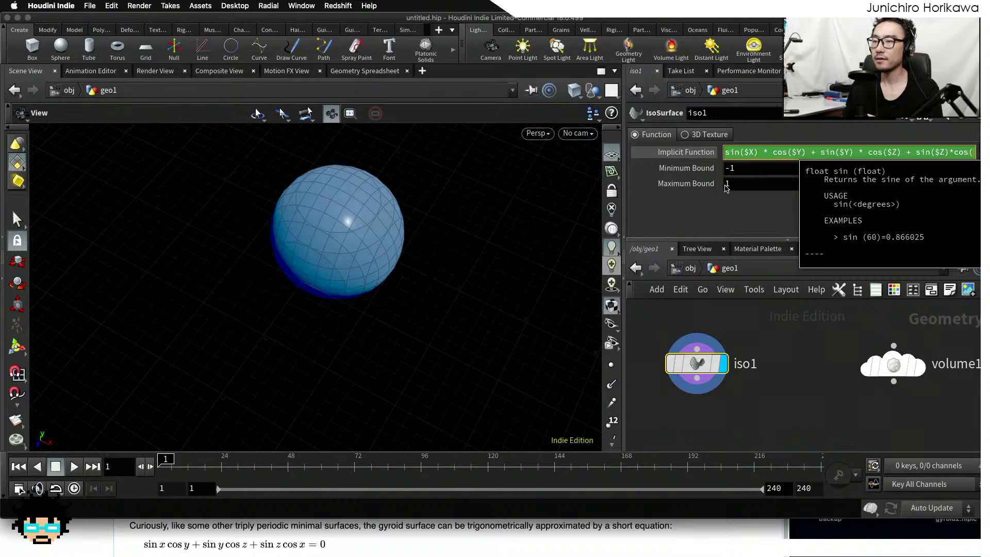
pyautogui.write(' *cos($X)')
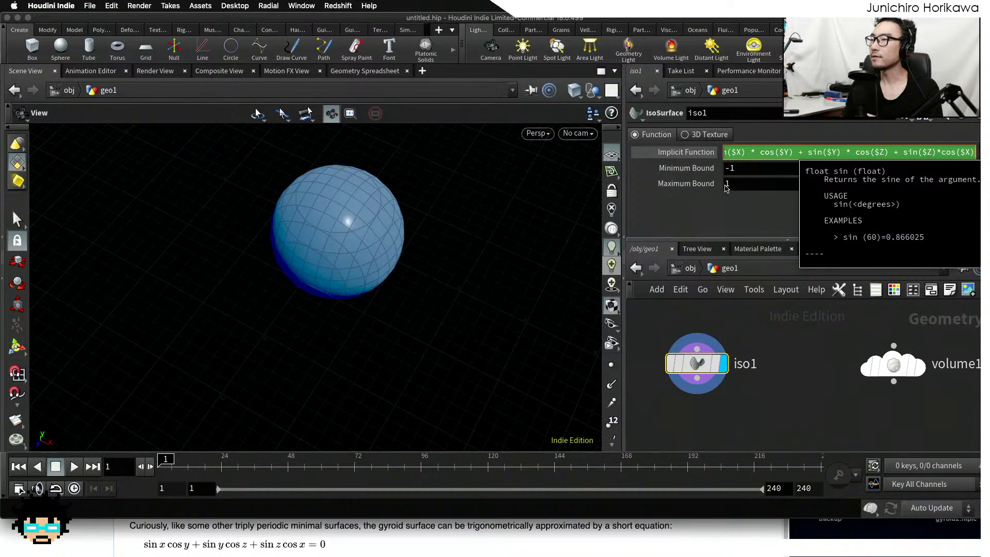
pyautogui.press('Return')
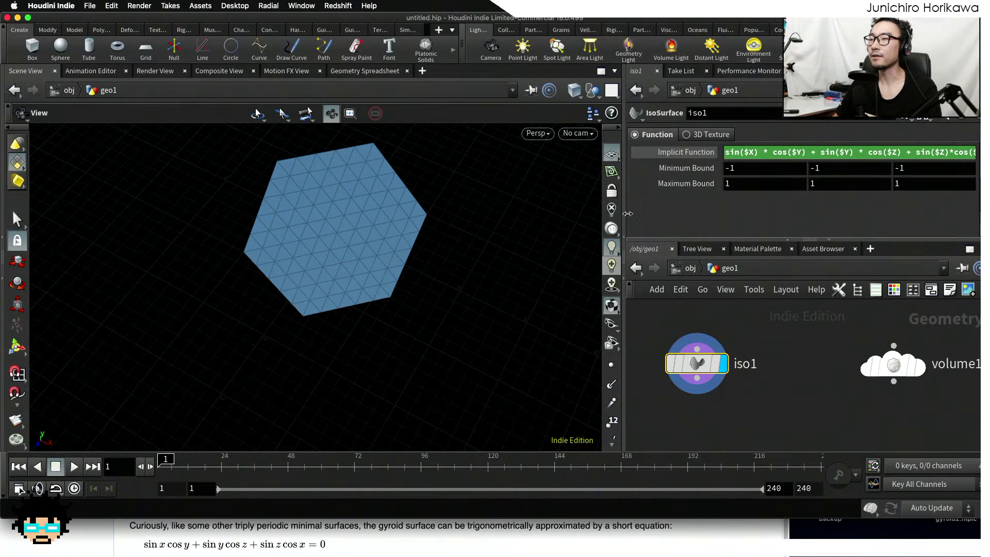
# Widen the parameter pane to show the whole implicit function and review its sine, cosine and coordinate terms
pyautogui.moveTo(625, 217); pyautogui.dragTo(532, 217)
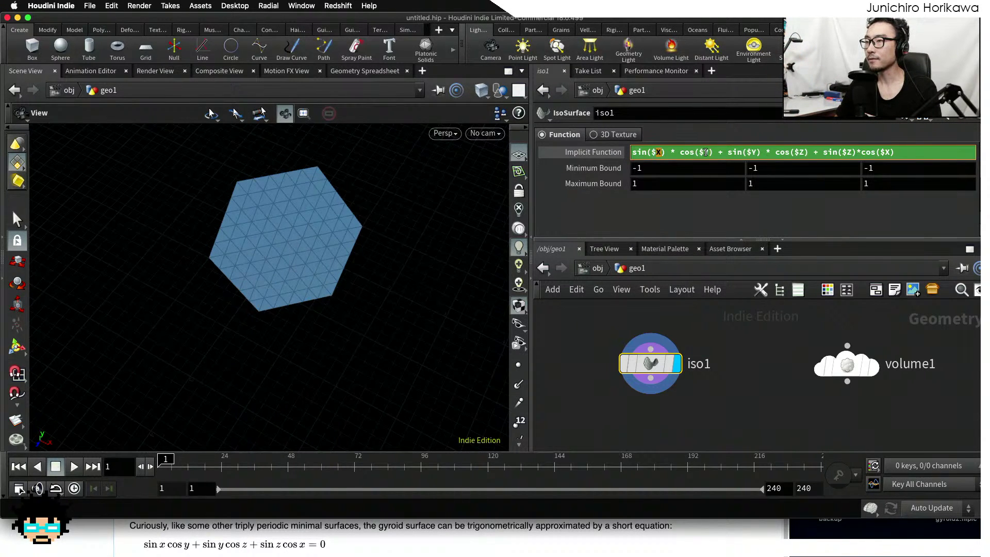
pyautogui.doubleClick(705, 152)
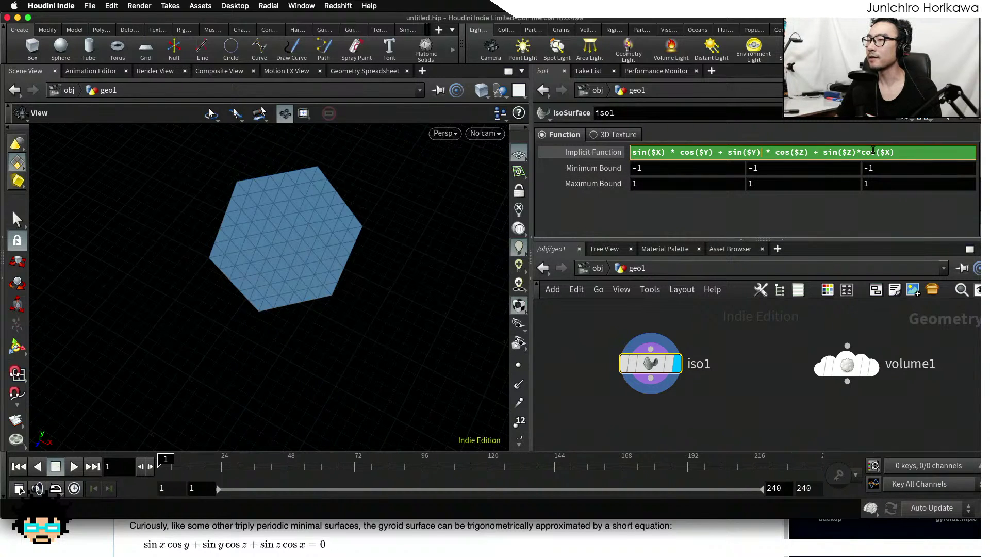
pyautogui.doubleClick(639, 152)
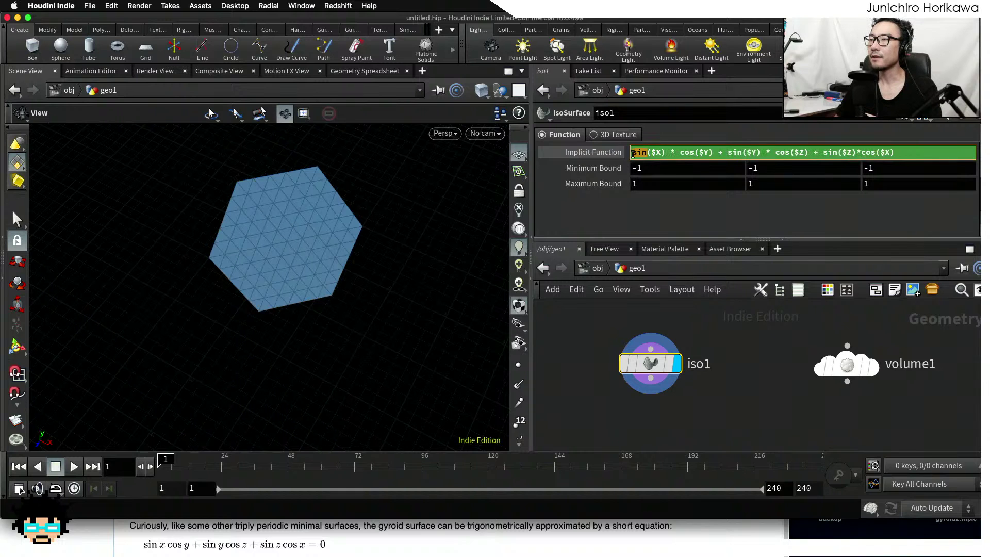
pyautogui.click(653, 152)
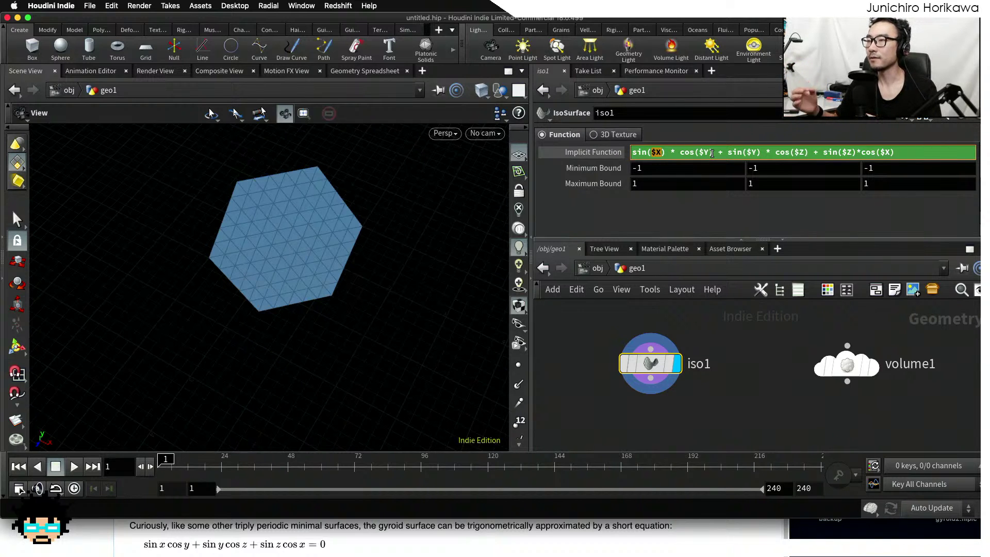
# Set the IsoSurface's Minimum Bound to -1000 on all three axes
pyautogui.click(659, 168)
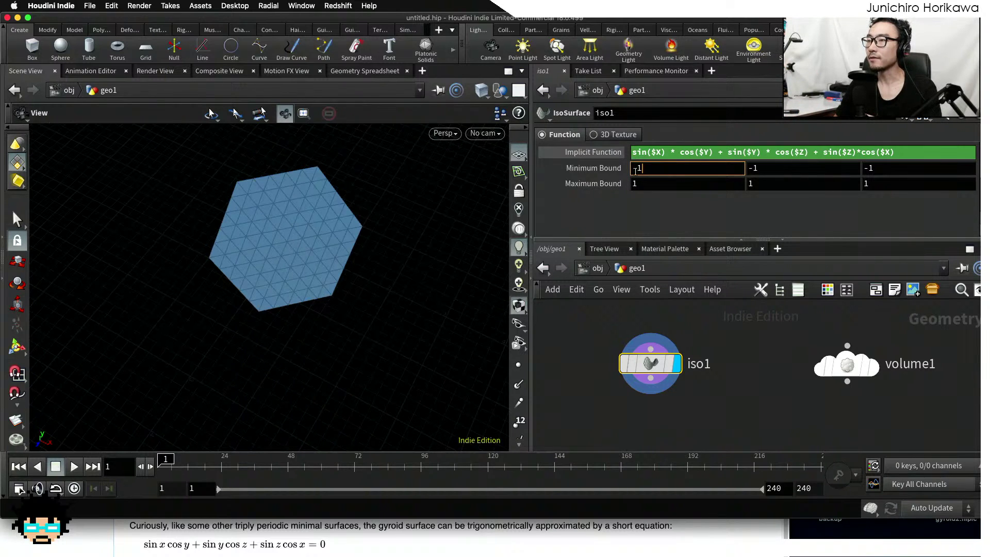
pyautogui.click(654, 170)
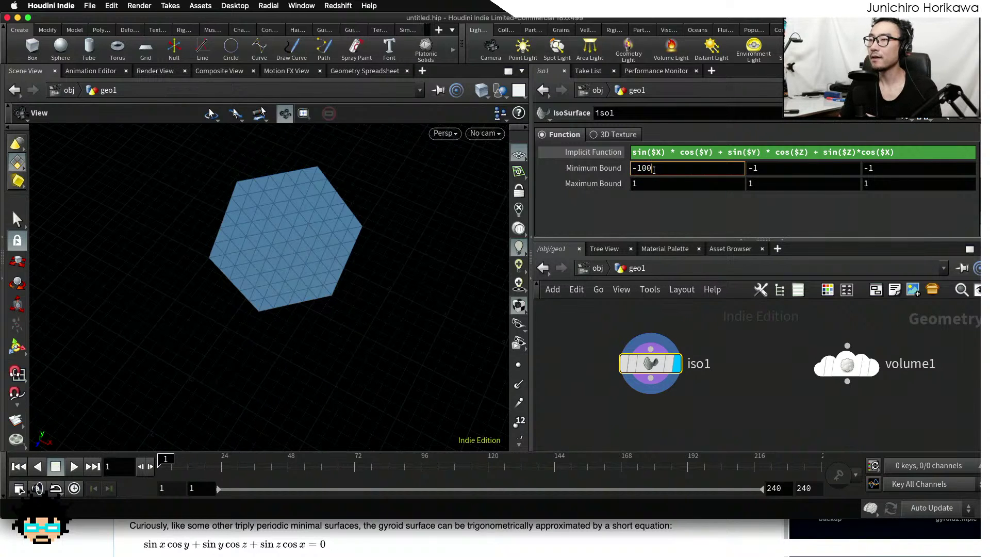
pyautogui.press('Tab')
pyautogui.write('-')
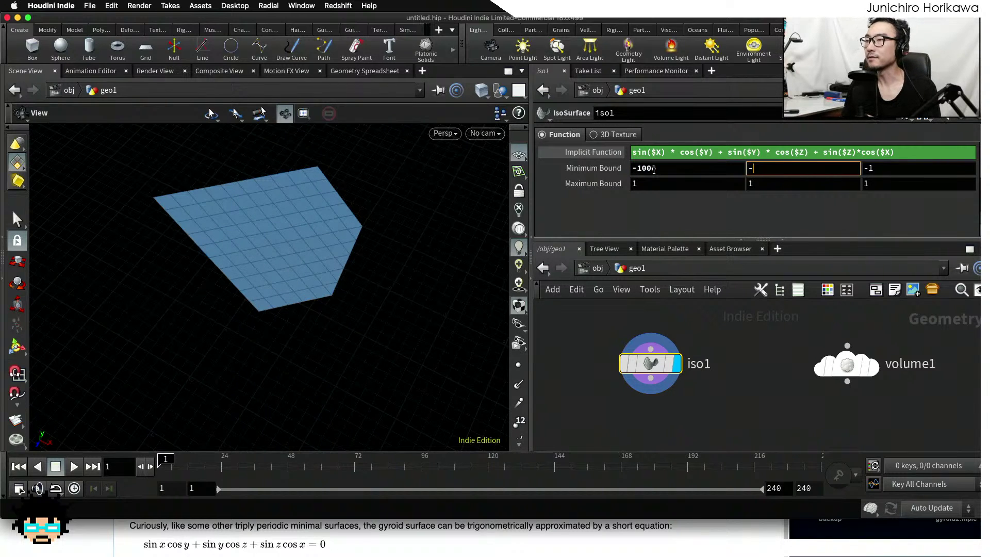
pyautogui.write('1000')
pyautogui.press('Tab')
pyautogui.write('1')
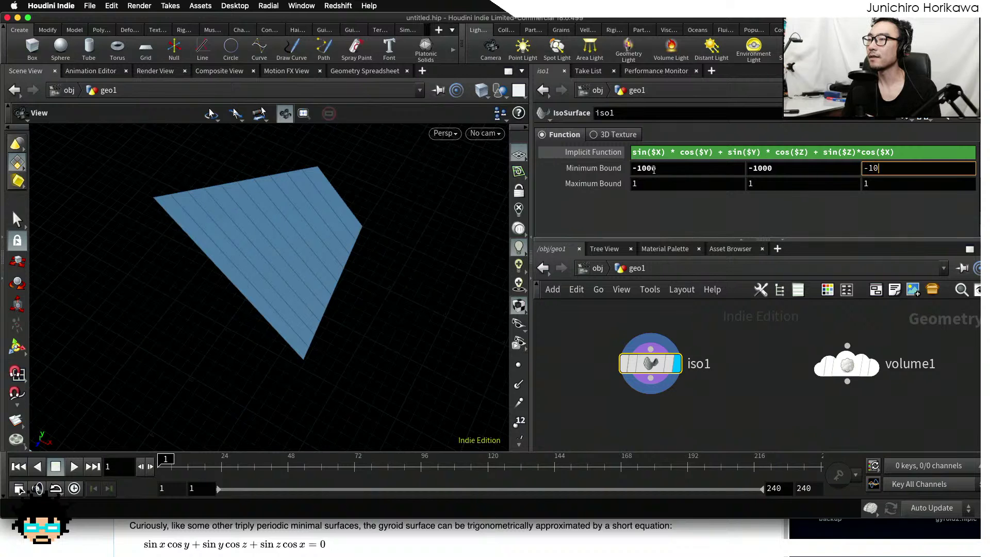
pyautogui.write('000')
# Set the IsoSurface's Maximum Bound to 1000 on all three axes
pyautogui.press('Tab')
pyautogui.write('1000')
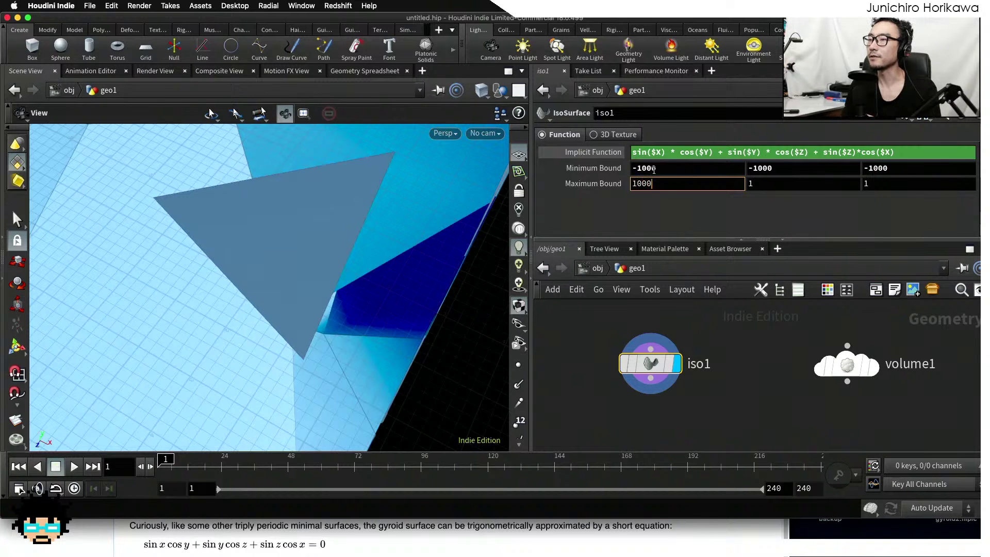
pyautogui.press('Tab')
pyautogui.write('1000')
pyautogui.press('Tab')
pyautogui.write('100')
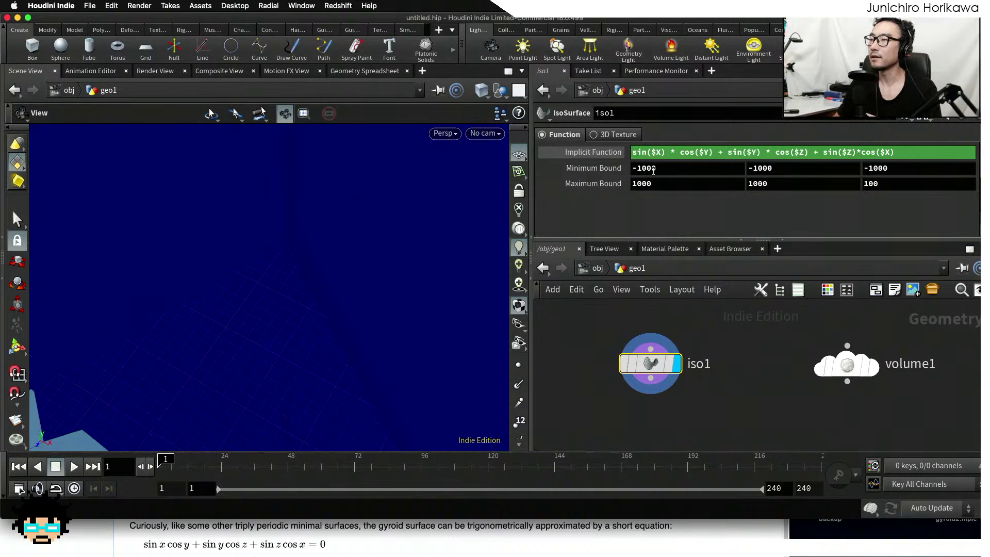
pyautogui.write('0')
pyautogui.press('Return')
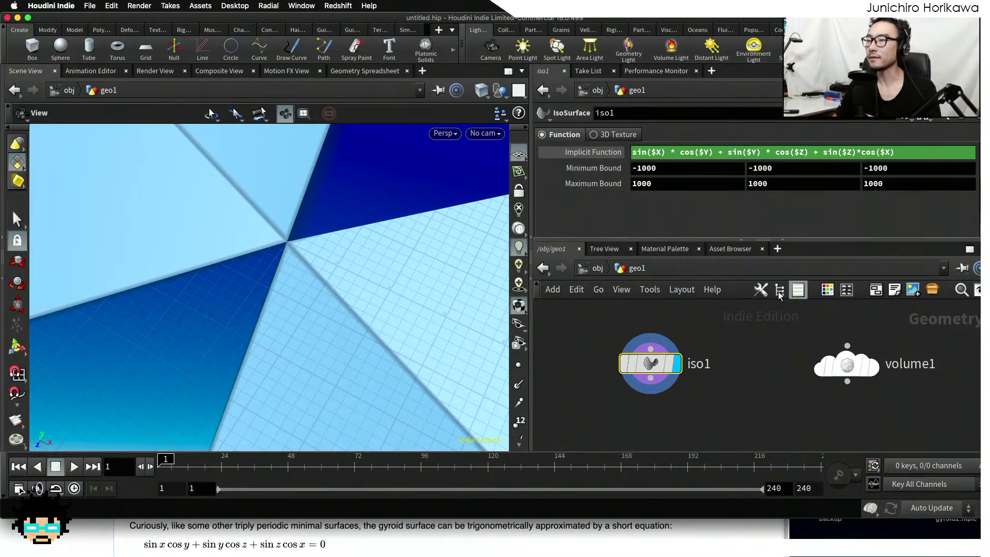
# Raise the IsoSurface's Divisions to 50 on all three axes to refine the coarse surface
pyautogui.press('f')
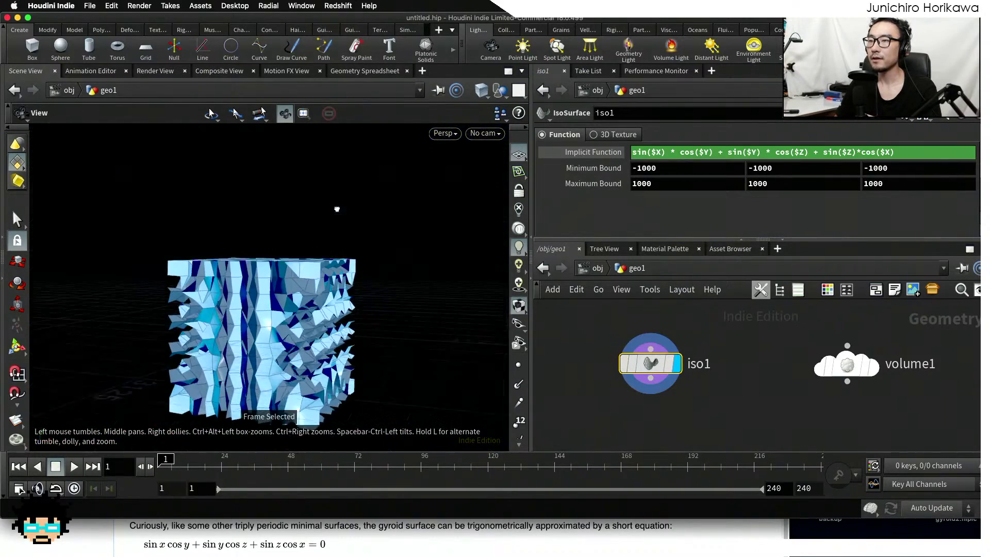
pyautogui.scroll(3, 336, 209)
pyautogui.moveTo(336, 208); pyautogui.dragTo(388, 309)
pyautogui.scroll(3, 321, 258)
pyautogui.scroll(3, 371, 304)
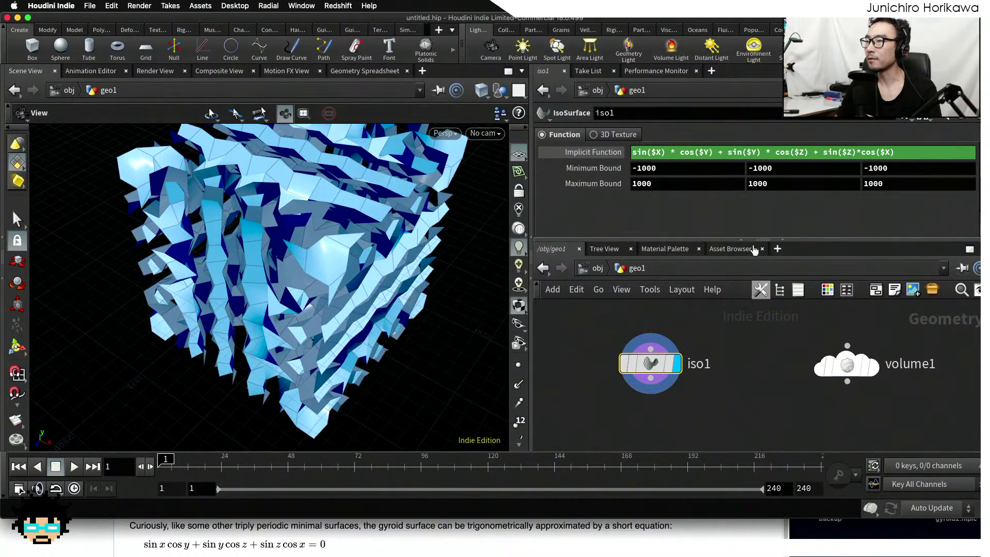
pyautogui.moveTo(763, 239); pyautogui.dragTo(763, 278)
pyautogui.scroll(-2, 829, 242)
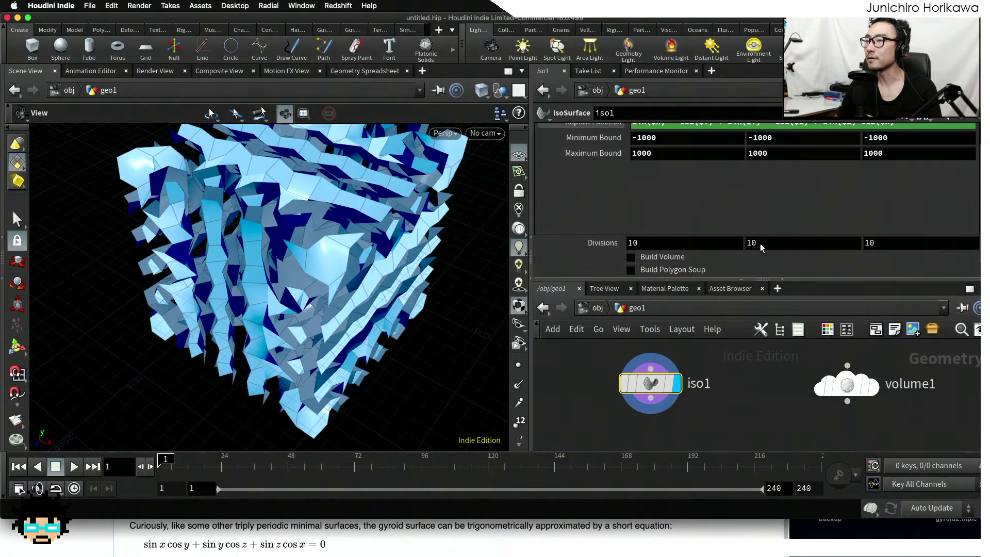
pyautogui.click(676, 245)
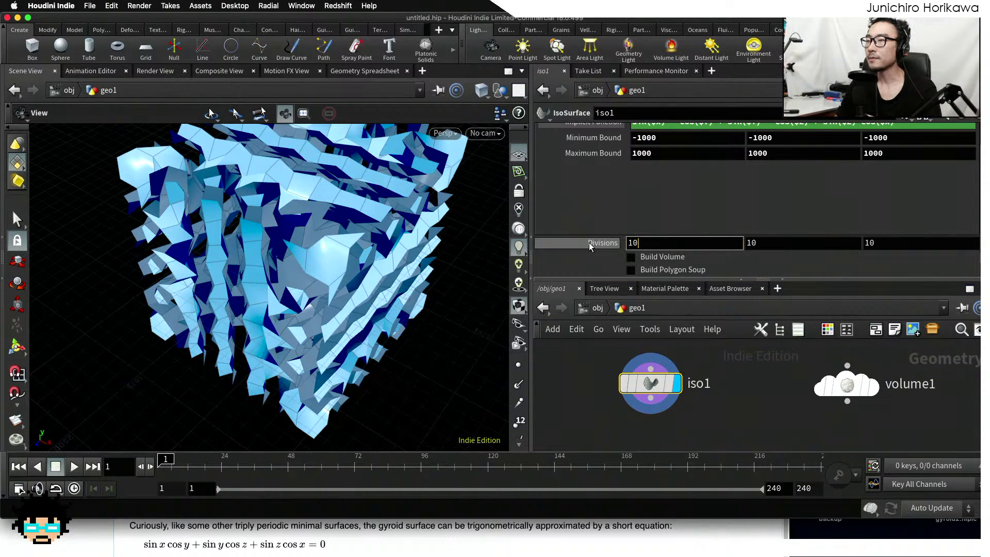
pyautogui.moveTo(643, 244); pyautogui.dragTo(603, 248)
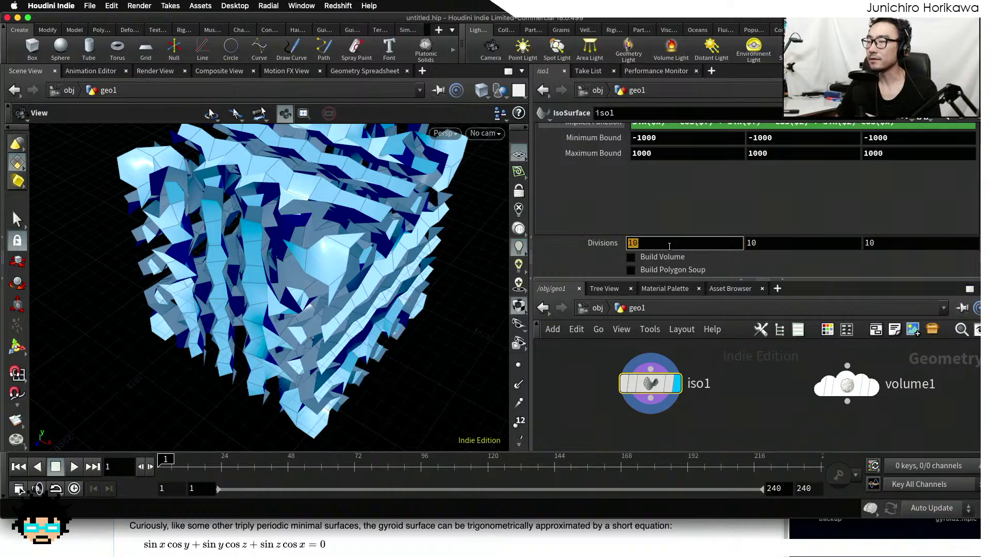
pyautogui.write('50')
pyautogui.press('Tab')
pyautogui.write('50')
pyautogui.press('Tab')
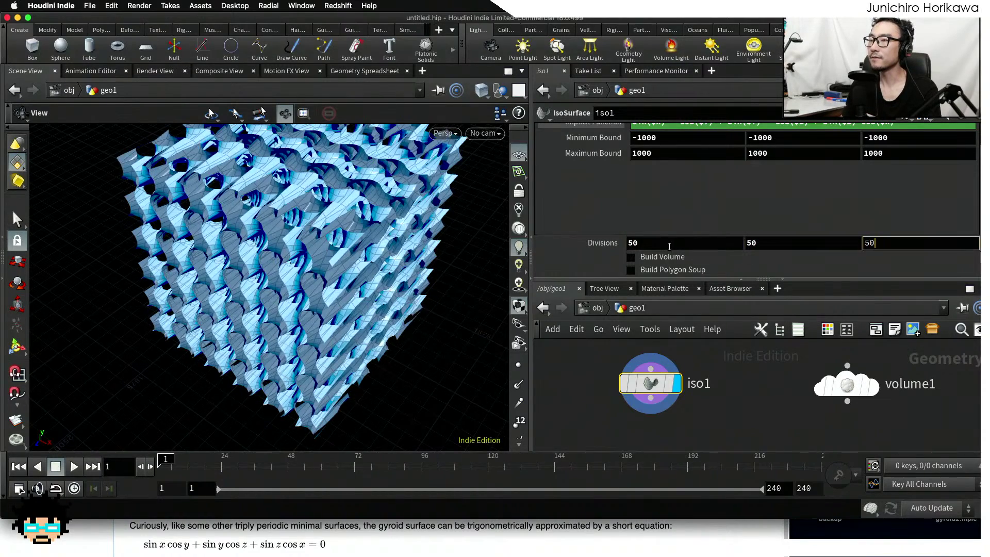
pyautogui.write('50')
pyautogui.press('Return')
# Switch the viewport shading to Smooth Shaded to display the gyroid without its wireframe
pyautogui.moveTo(366, 325); pyautogui.dragTo(260, 327)
pyautogui.click(445, 135)
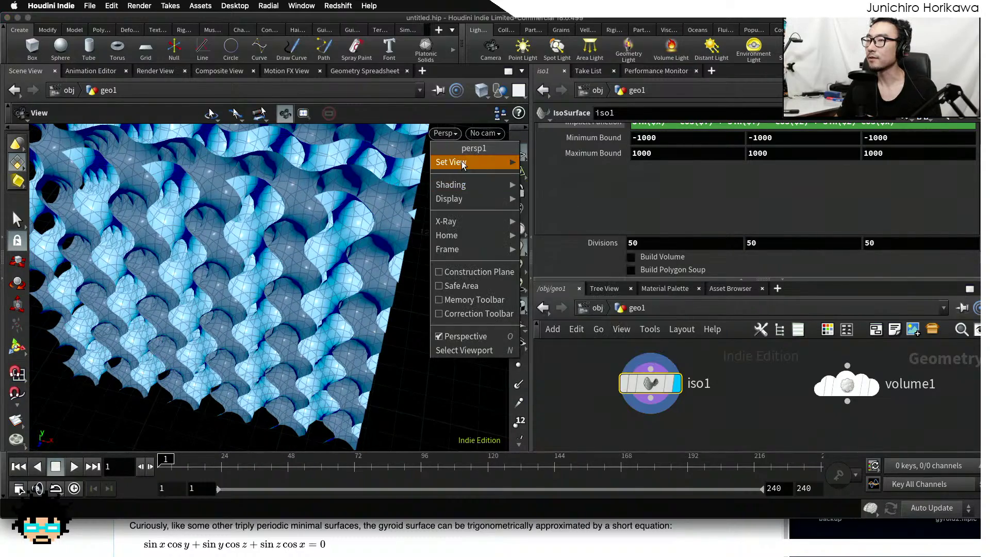
pyautogui.moveTo(467, 184)
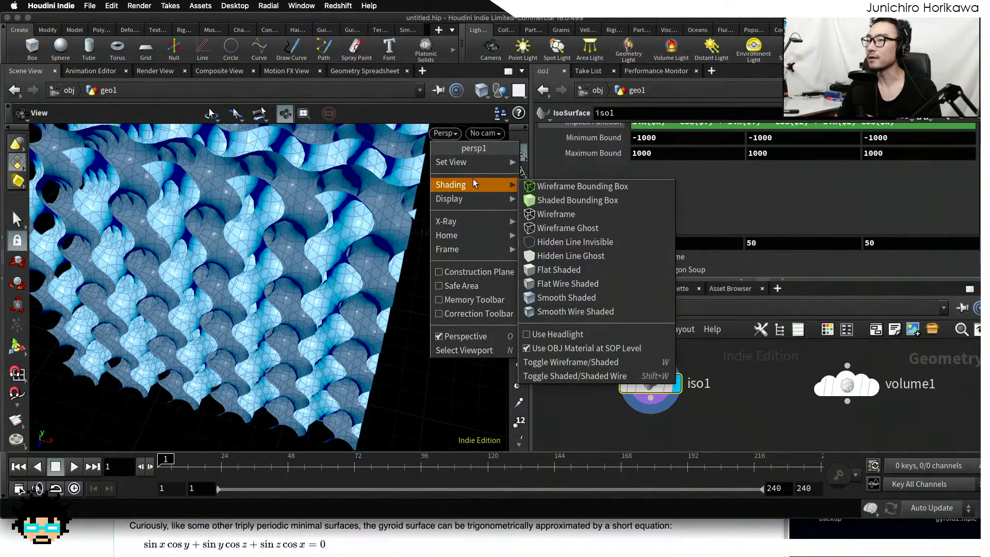
pyautogui.click(554, 298)
pyautogui.moveTo(449, 289)
pyautogui.mouseDown()
pyautogui.moveTo(337, 248)
pyautogui.moveTo(343, 209)
pyautogui.moveTo(363, 362)
pyautogui.moveTo(300, 293)
pyautogui.mouseUp()
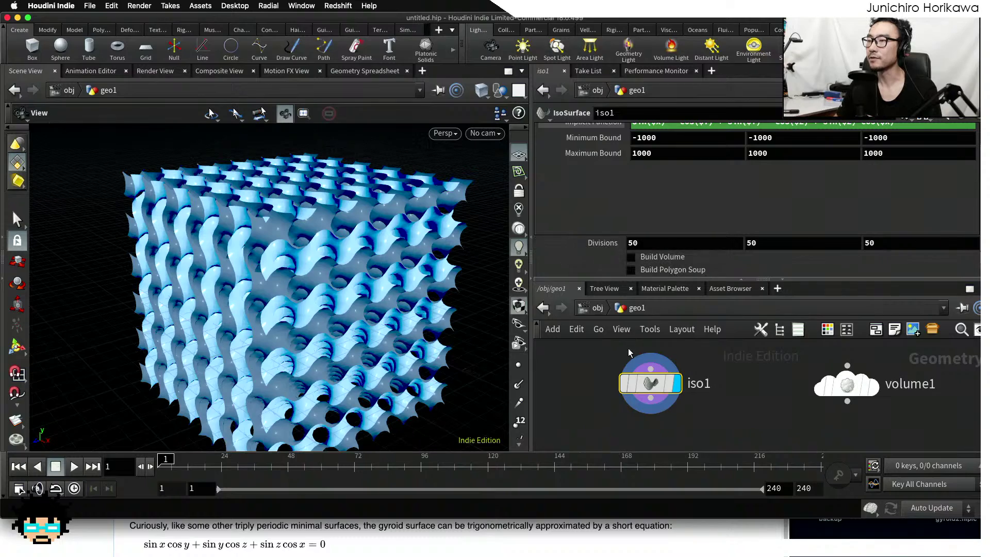
# Review the implicit function and compare the generated gyroid cube with the gyroid picture on the Wikipedia page in Chrome
pyautogui.scroll(2, 697, 213)
pyautogui.moveTo(910, 153); pyautogui.dragTo(616, 154)
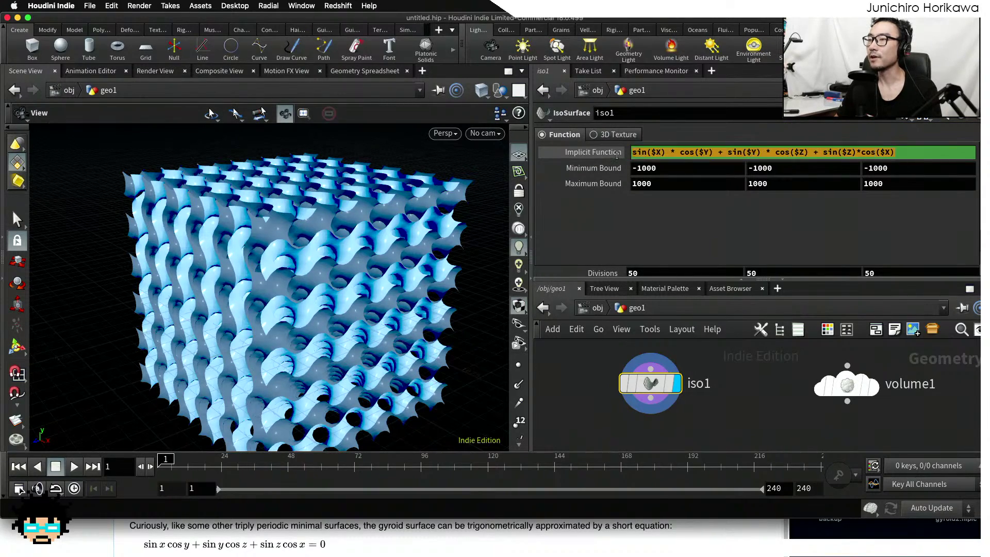
pyautogui.moveTo(371, 301); pyautogui.dragTo(350, 205)
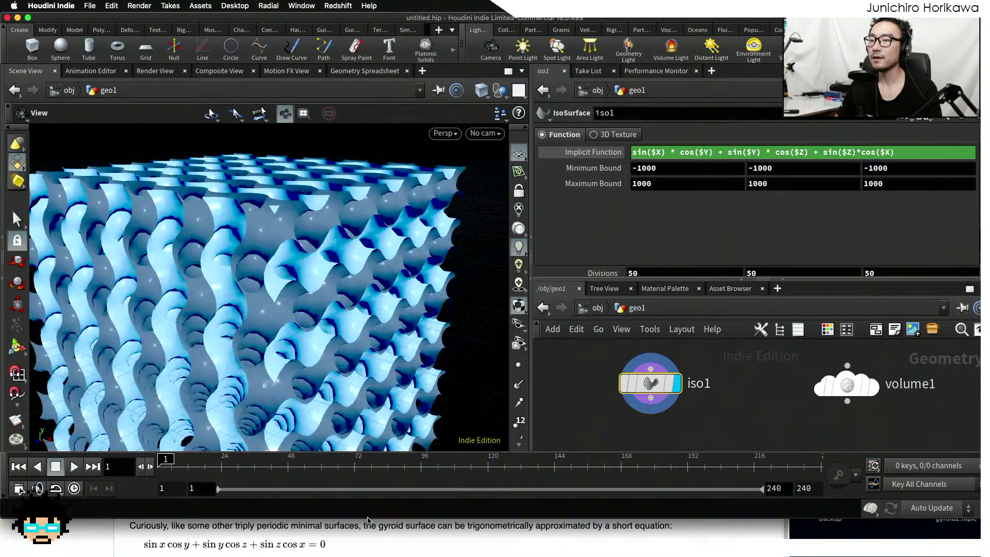
pyautogui.click(458, 533)
pyautogui.scroll(12, 458, 466)
pyautogui.scroll(-3, 458, 466)
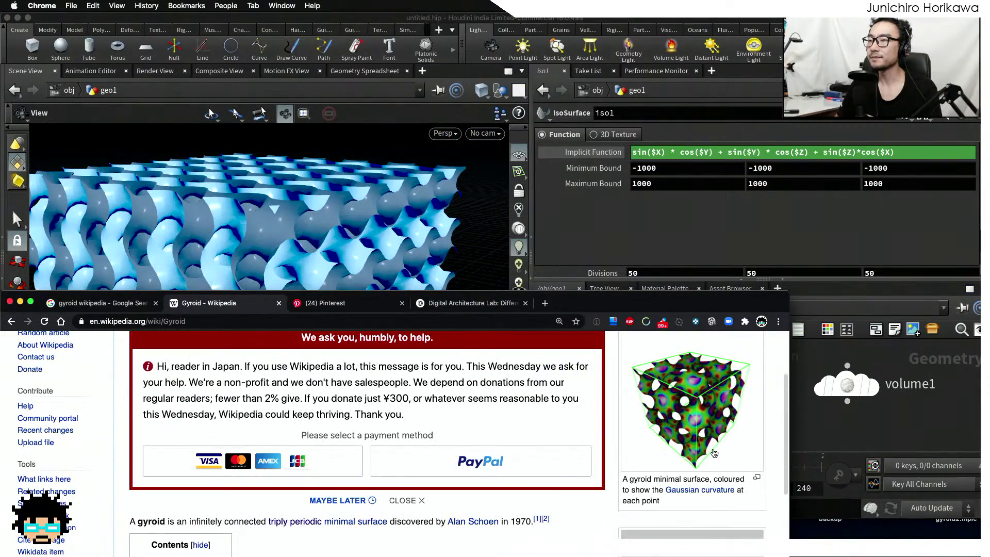
pyautogui.click(824, 433)
pyautogui.scroll(-5, 351, 274)
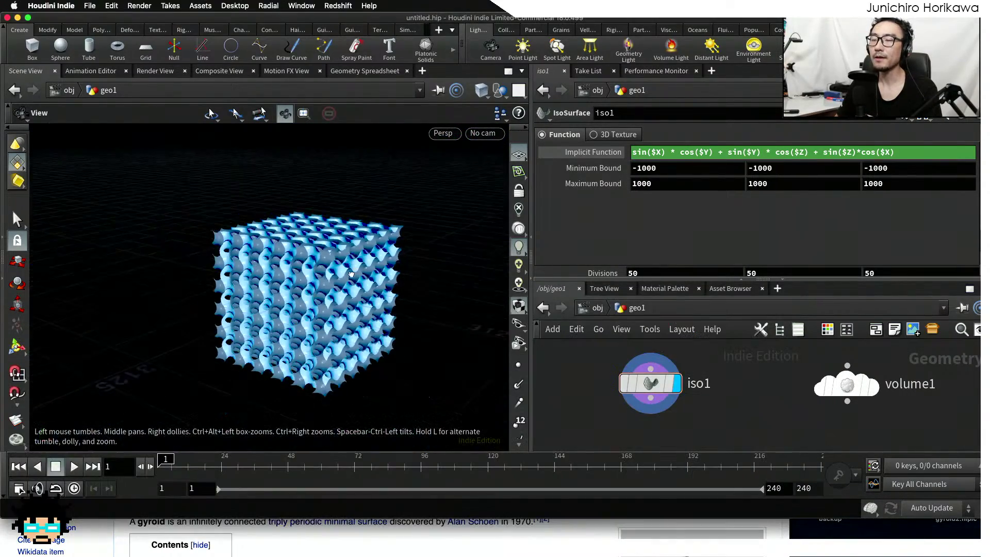
# Compare the gyroid surface up close with the reference image on the Pinterest page in Chrome
pyautogui.scroll(10, 351, 274)
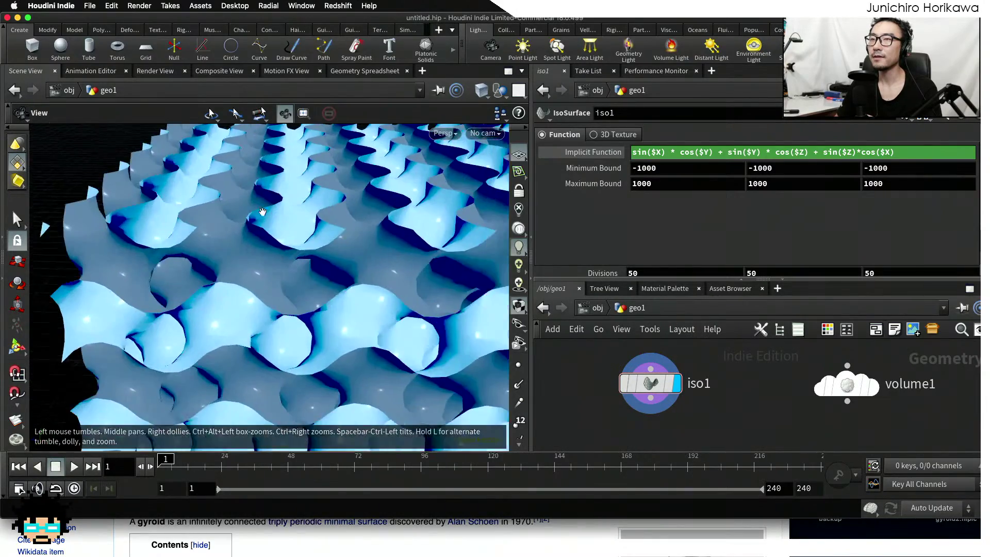
pyautogui.scroll(-4, 262, 211)
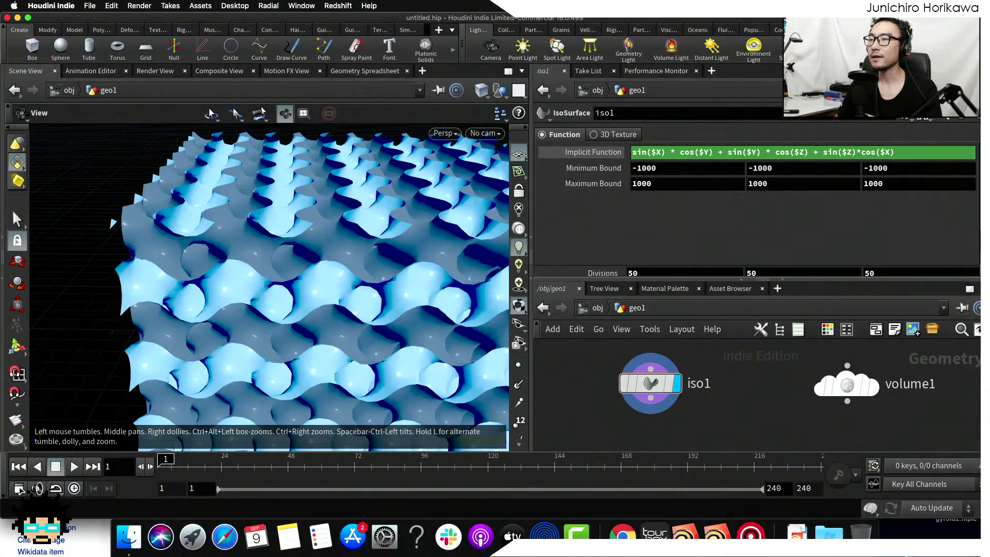
pyautogui.hotkey('ctrl', 'Up')
pyautogui.click(369, 240)
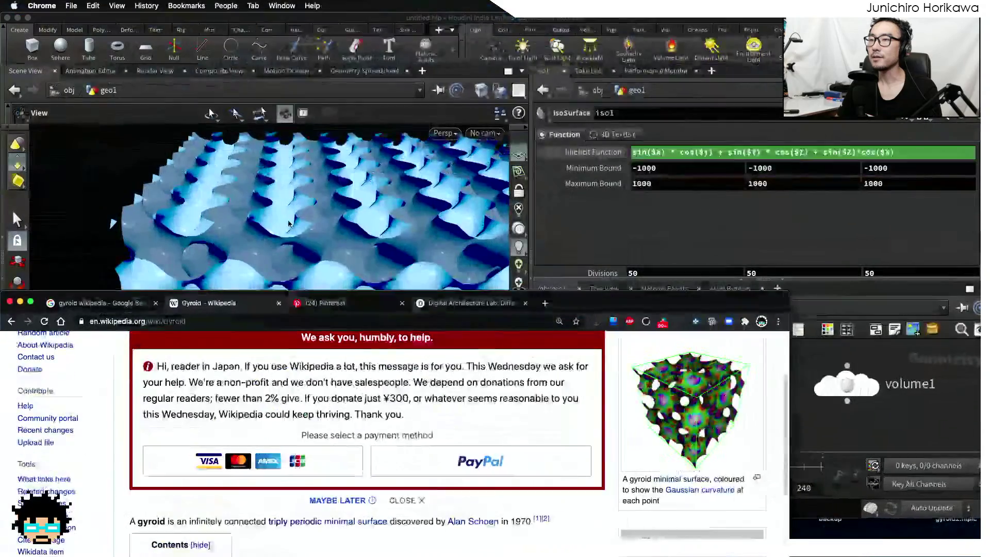
pyautogui.click(322, 308)
pyautogui.moveTo(716, 309); pyautogui.dragTo(736, 99)
pyautogui.click(892, 413)
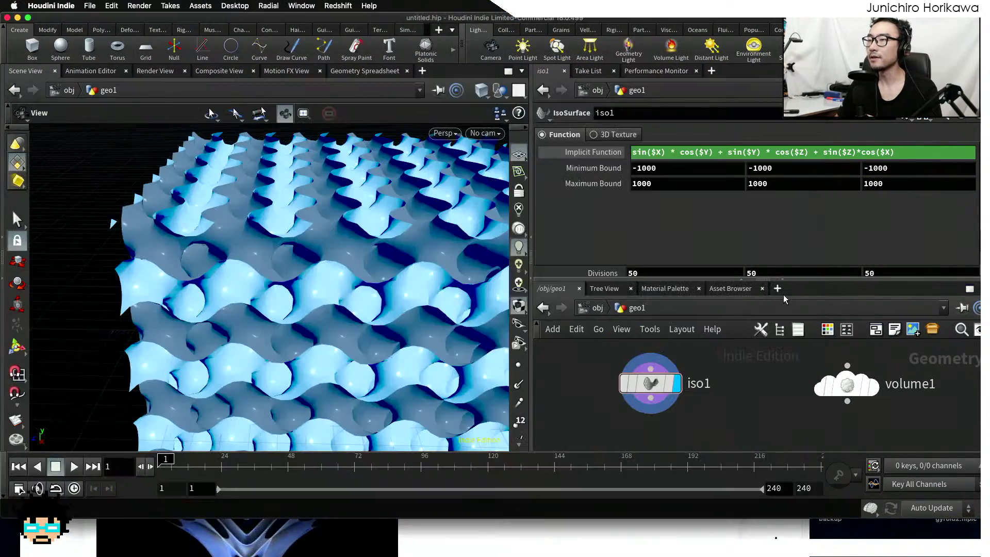
# Turn on point display in the viewport and examine the point distribution across the gyroid cube
pyautogui.moveTo(651, 384); pyautogui.dragTo(642, 374)
pyautogui.scroll(-5, 338, 304)
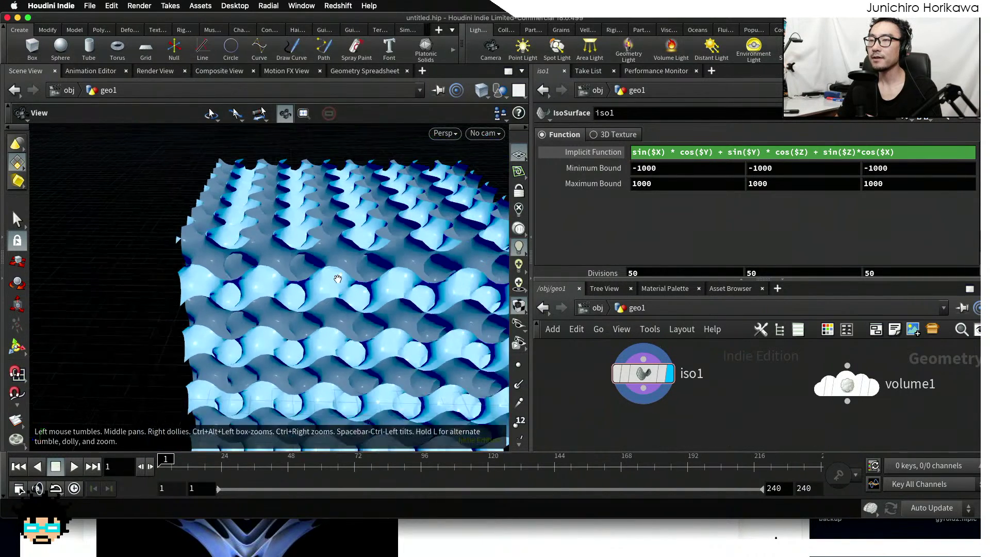
pyautogui.moveTo(339, 304); pyautogui.dragTo(415, 260)
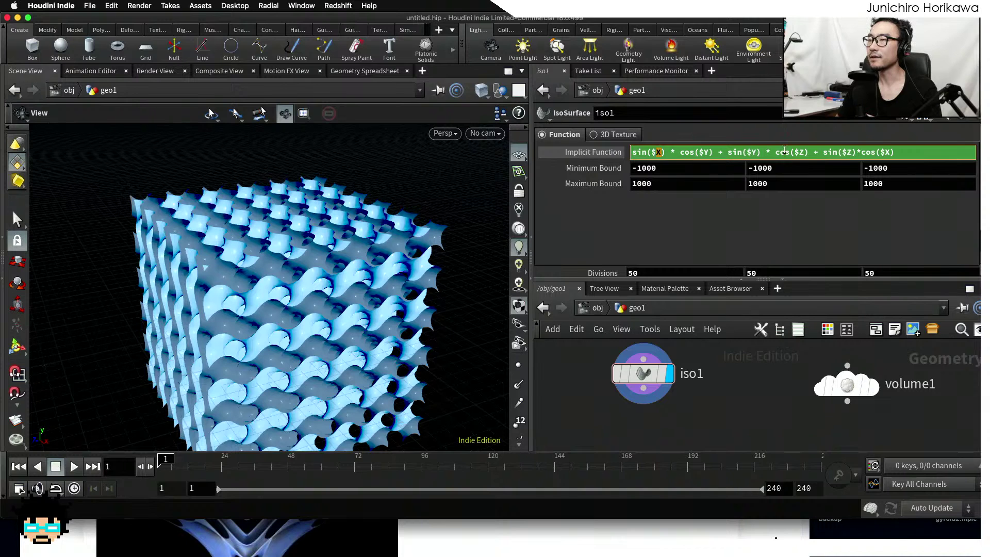
pyautogui.scroll(-2, 304, 227)
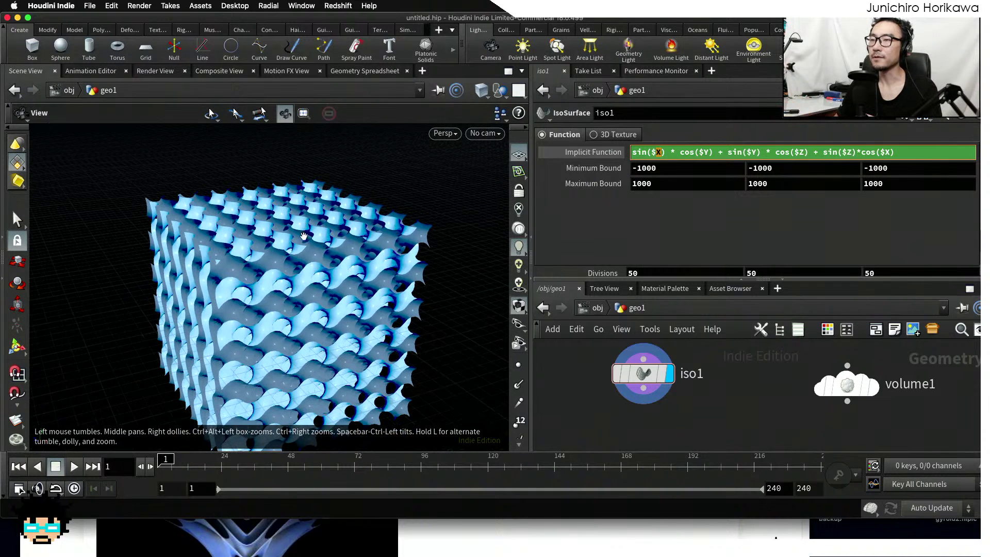
pyautogui.moveTo(304, 236); pyautogui.dragTo(269, 240)
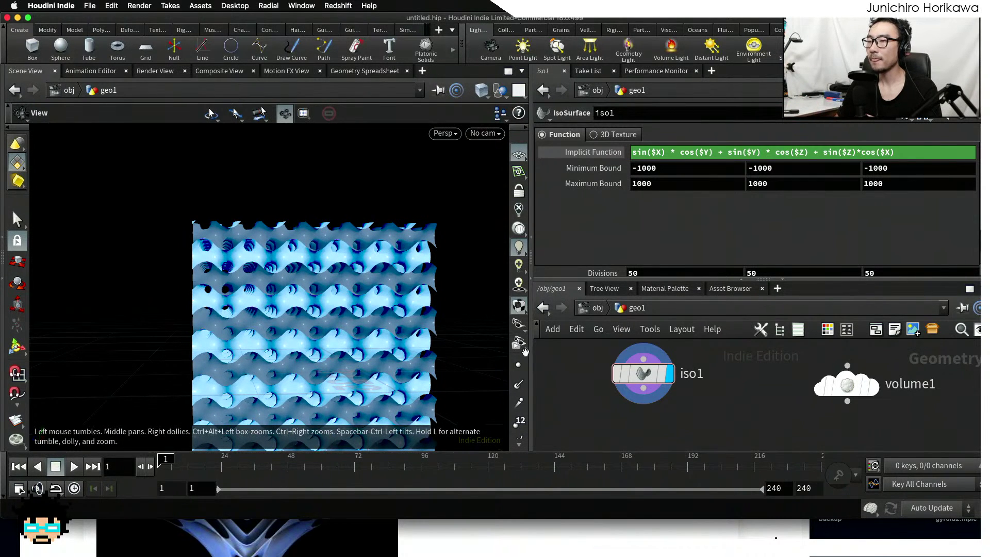
pyautogui.scroll(-2, 596, 363)
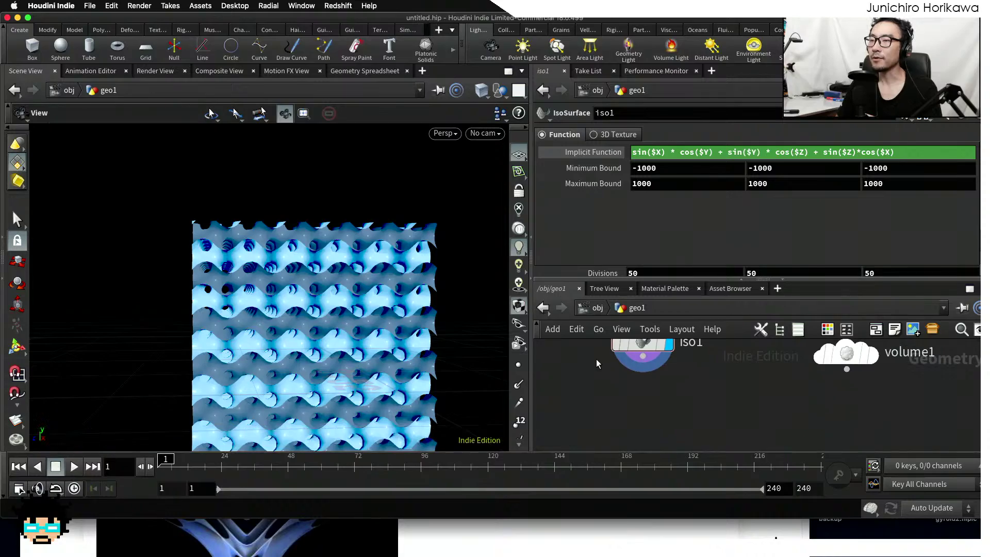
pyautogui.click(517, 364)
pyautogui.scroll(6, 392, 238)
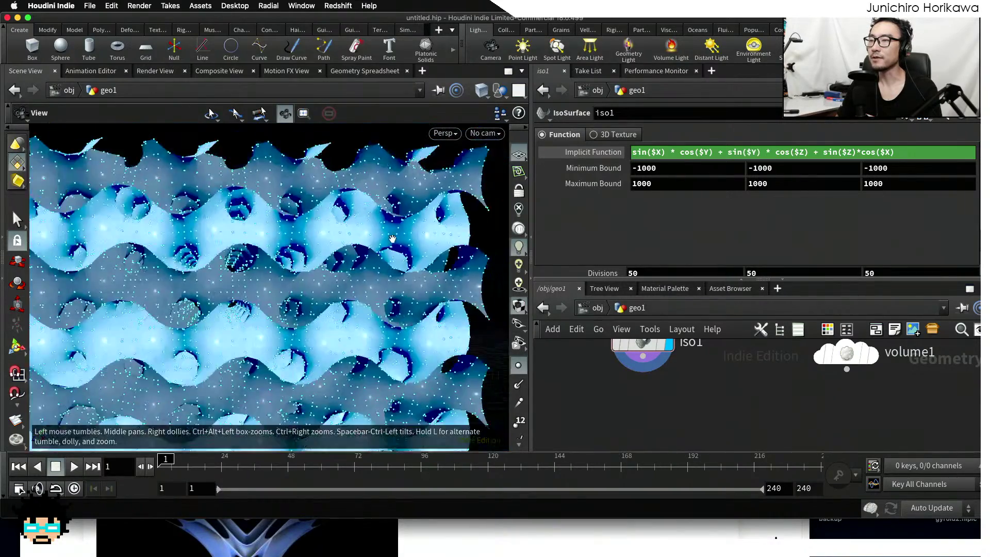
pyautogui.scroll(-6, 393, 238)
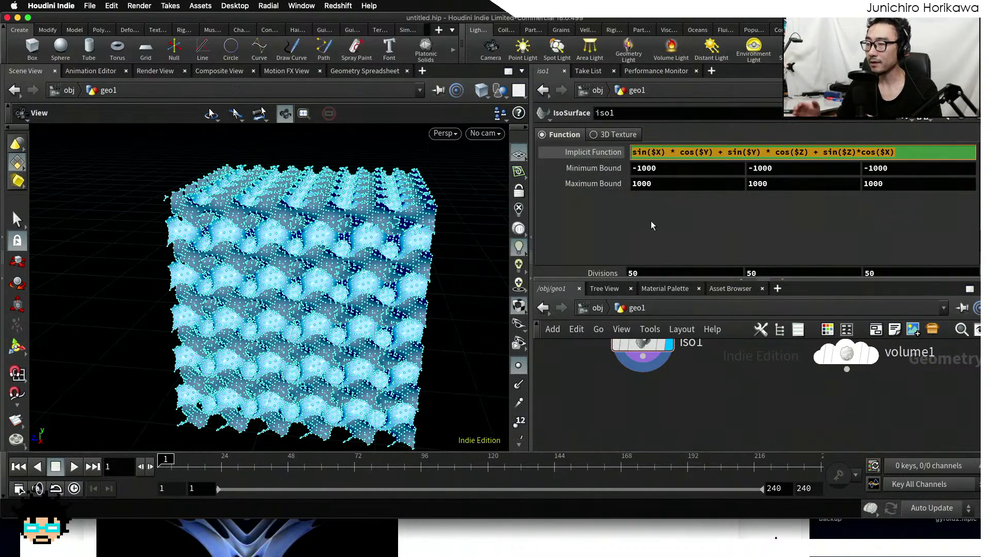
# Move the iso1 node farther from the Volume node and bypass it
pyautogui.press('h')
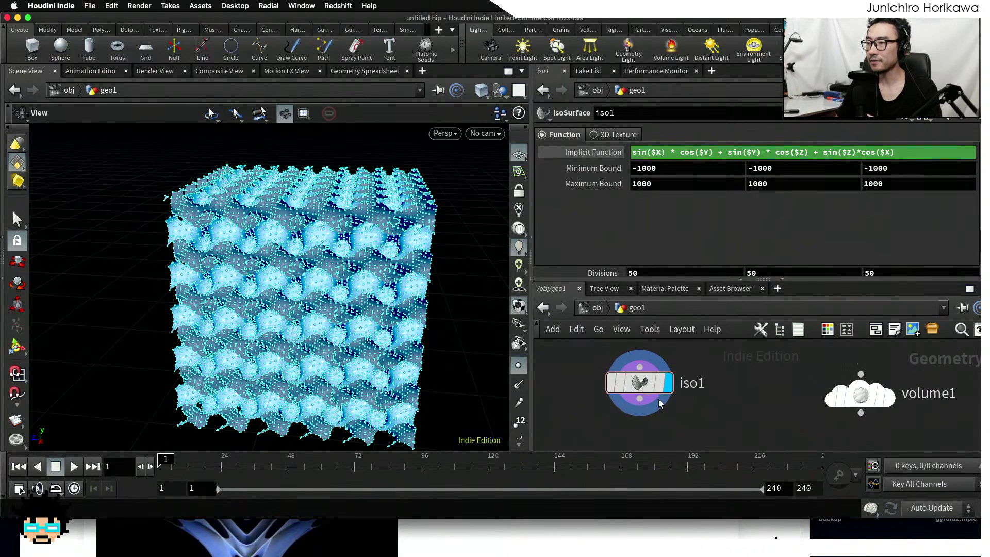
pyautogui.moveTo(637, 379); pyautogui.dragTo(643, 381)
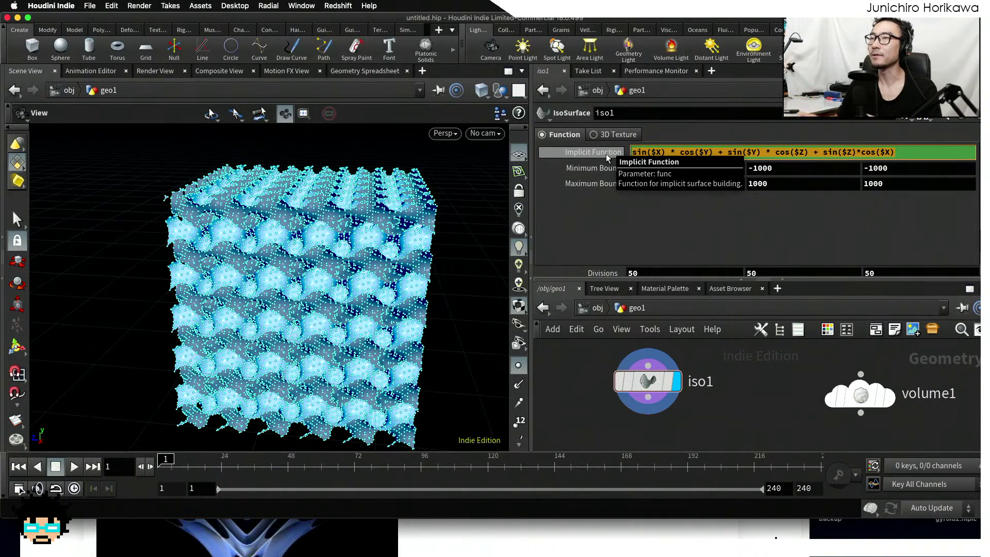
pyautogui.scroll(-2, 725, 380)
pyautogui.scroll(1, 665, 381)
pyautogui.moveTo(665, 382)
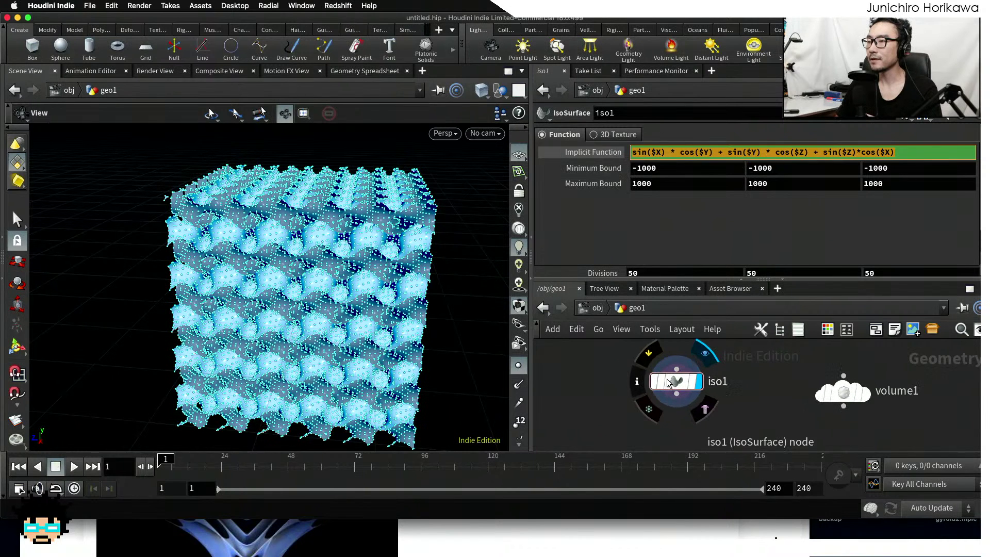
pyautogui.click(653, 386)
pyautogui.moveTo(653, 386); pyautogui.dragTo(620, 385)
pyautogui.moveTo(764, 409); pyautogui.dragTo(670, 407, button='middle')
pyautogui.scroll(2, 732, 397)
pyautogui.scroll(-2, 714, 393)
pyautogui.scroll(-1, 714, 393)
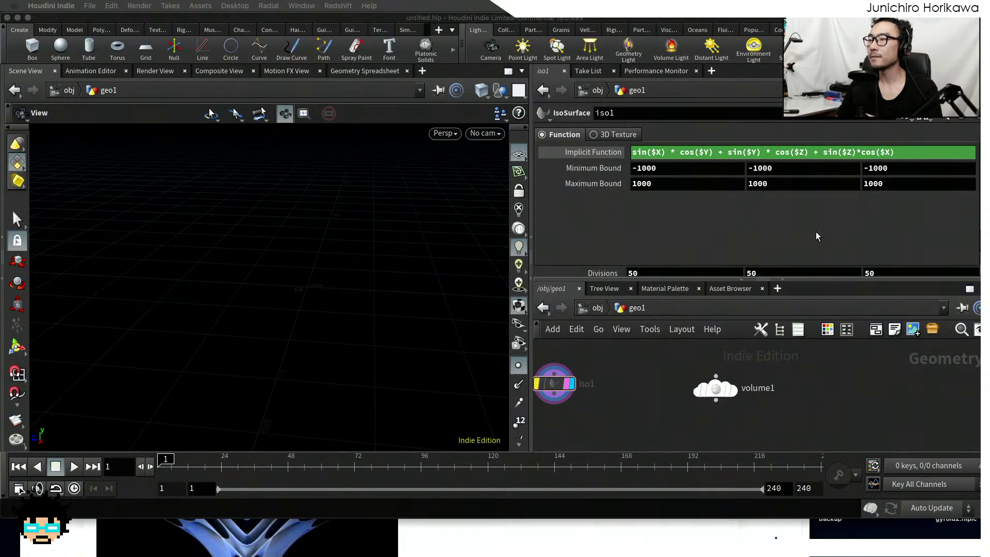
# Enlarge the network editor by shrinking the parameter area above it
pyautogui.click(824, 283)
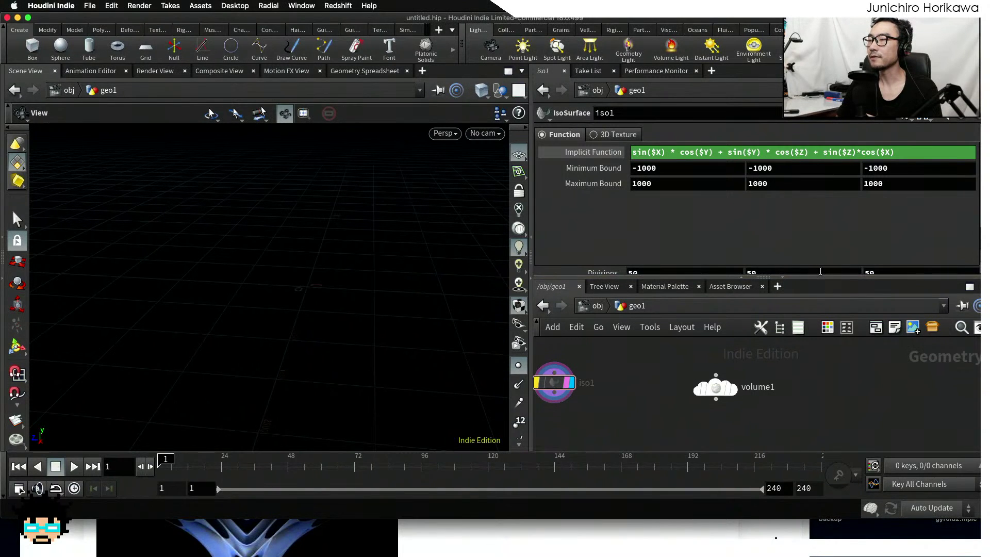
pyautogui.moveTo(819, 276); pyautogui.dragTo(824, 194)
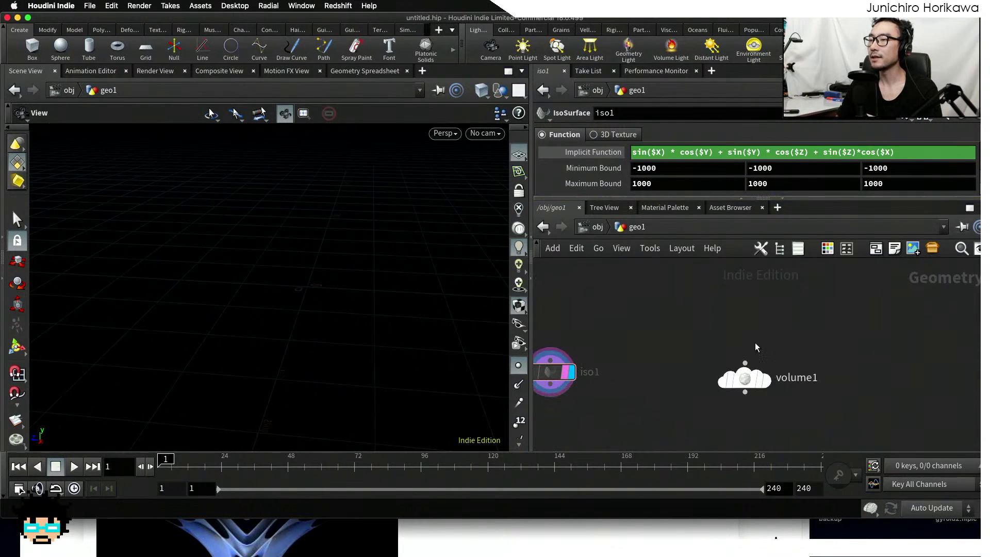
pyautogui.press('Tab')
pyautogui.write('b')
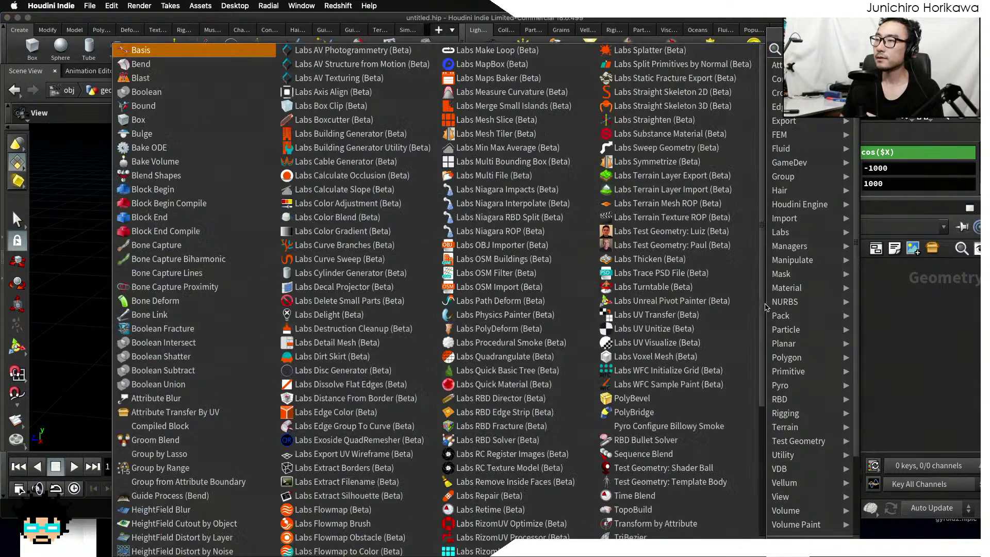
pyautogui.write('i')
pyautogui.press('Return')
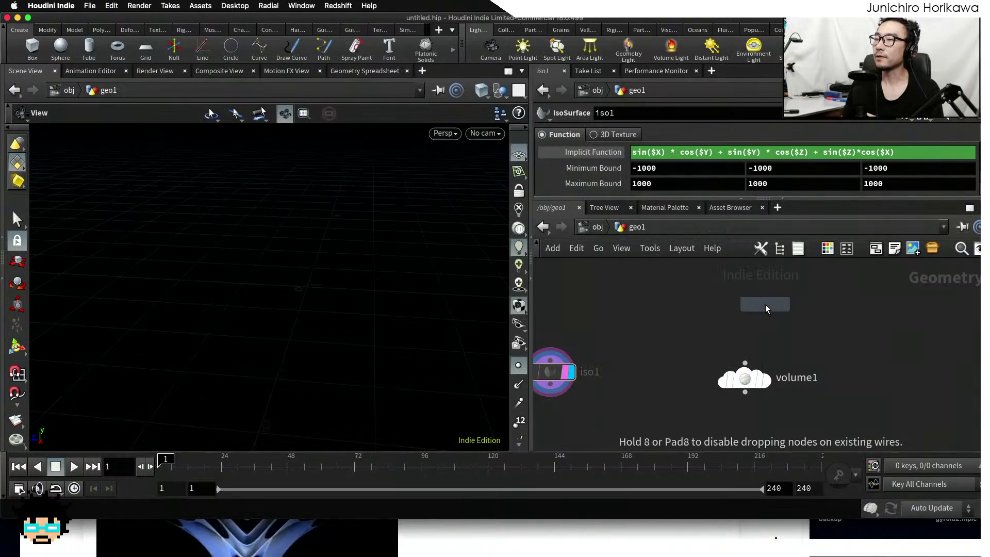
pyautogui.press('Escape')
pyautogui.press('Tab')
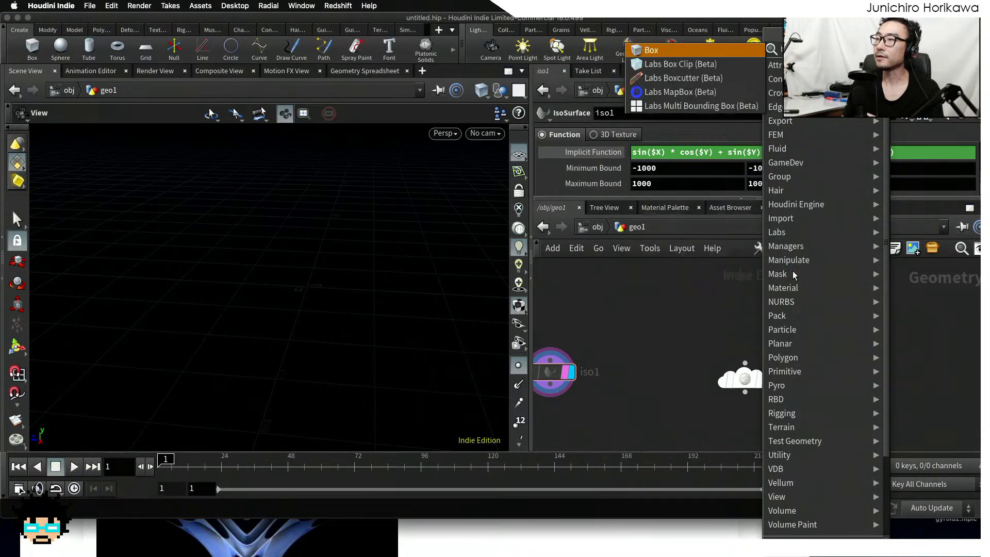
pyautogui.press('Escape')
# Add a Box node above the Volume node in the geo1 network
pyautogui.press('Tab')
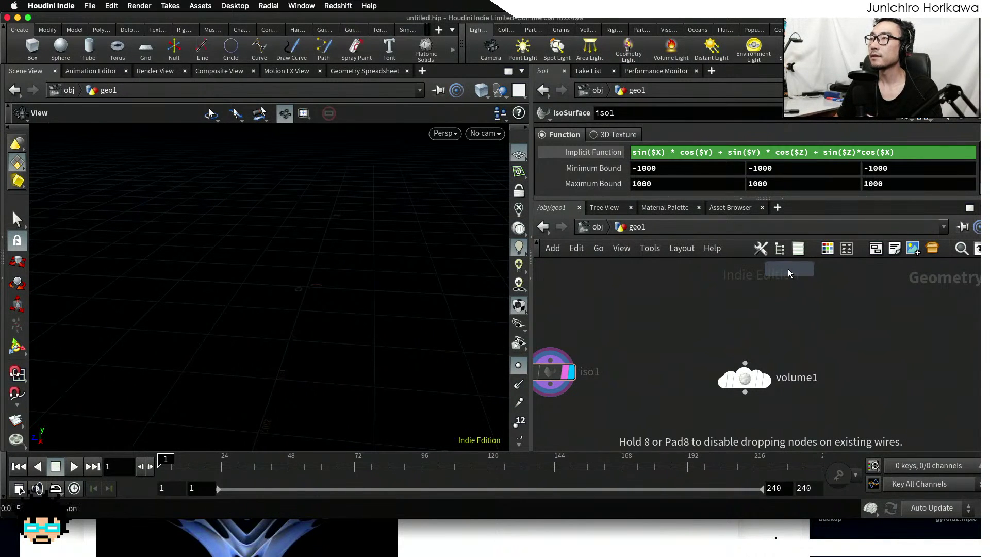
pyautogui.write('box')
pyautogui.press('Return')
pyautogui.click(753, 309)
pyautogui.moveTo(759, 307)
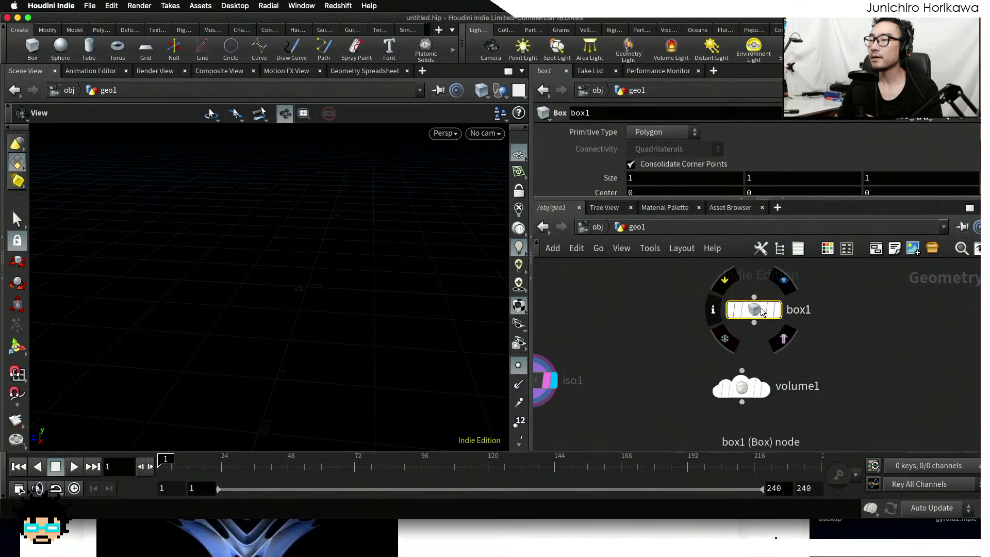
# Add a Null node beside the Box node and rename it CONTROLLER
pyautogui.press('Tab')
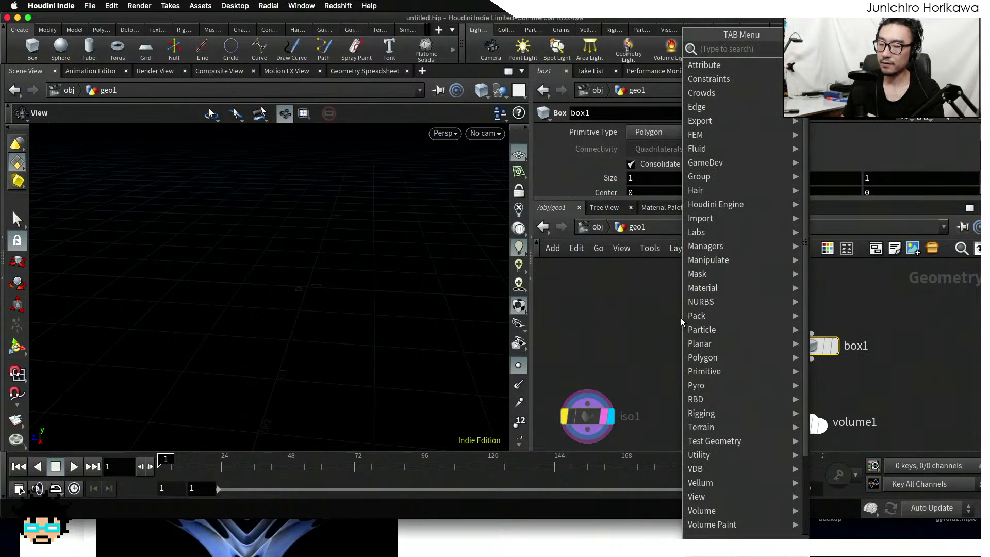
pyautogui.write('b')
pyautogui.press('BackSpace')
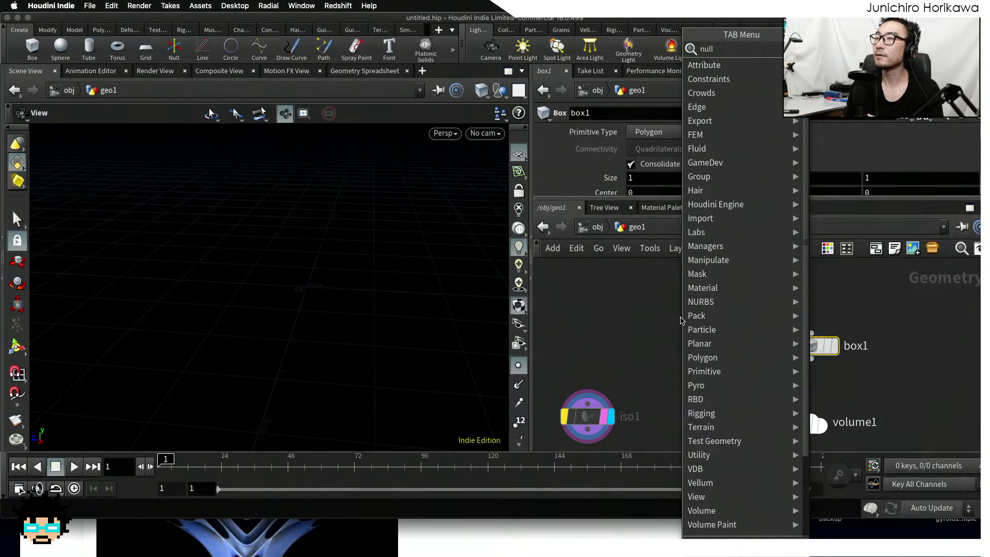
pyautogui.press('Escape')
pyautogui.click(679, 317)
pyautogui.scroll(3, 679, 317)
pyautogui.moveTo(680, 318); pyautogui.dragTo(626, 320)
pyautogui.click(674, 320)
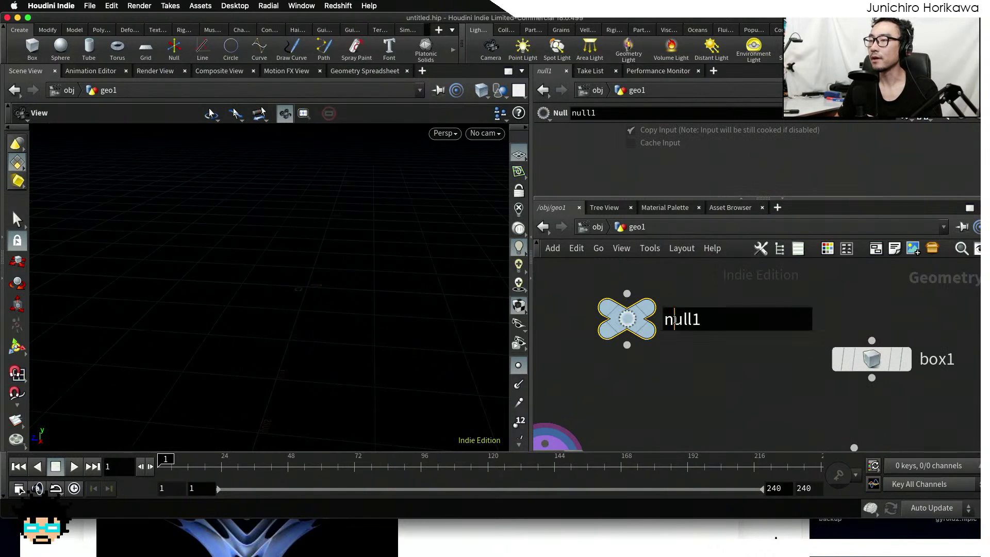
pyautogui.write('CONTROO')
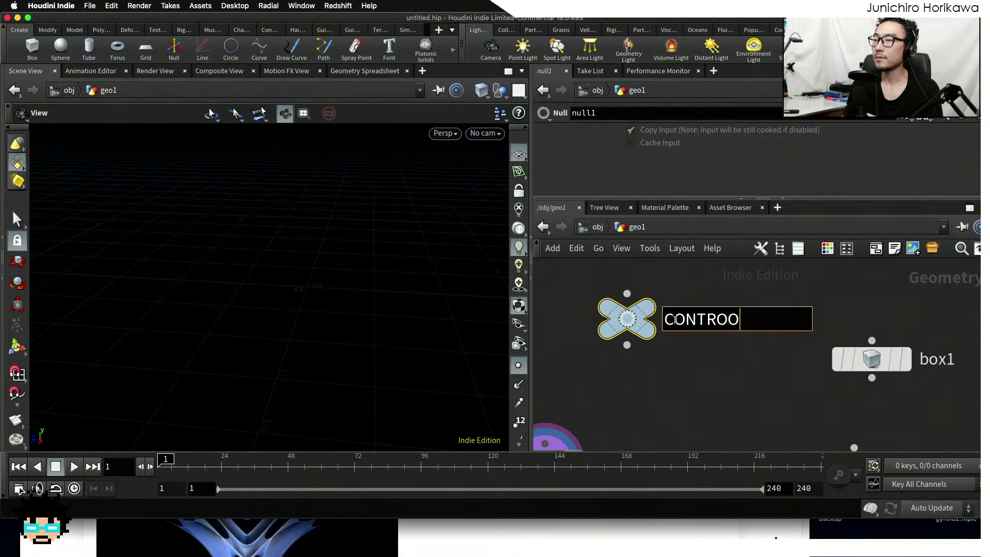
pyautogui.press('BackSpace')
pyautogui.write('LLER')
pyautogui.press('Return')
# Colour the CONTROLLER node blue and space it farther apart from the iso1 node
pyautogui.press('c')
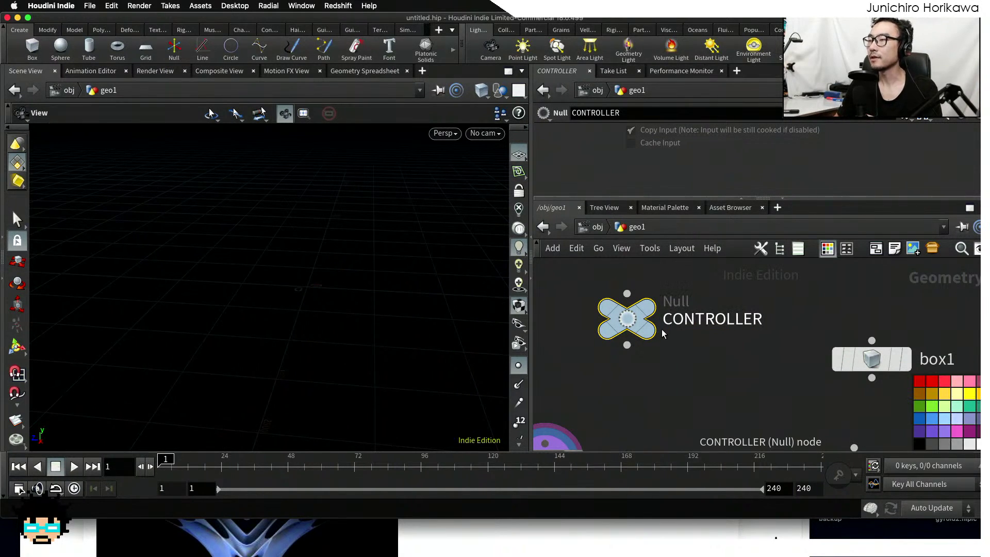
pyautogui.click(918, 419)
pyautogui.press('c')
pyautogui.scroll(-3, 768, 324)
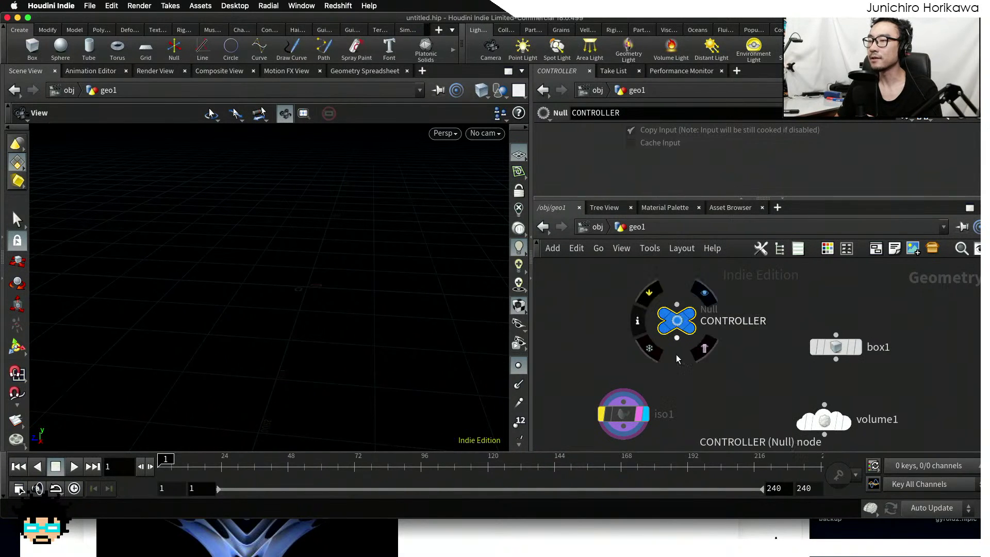
pyautogui.moveTo(630, 411); pyautogui.dragTo(598, 439)
pyautogui.moveTo(677, 320); pyautogui.dragTo(687, 302)
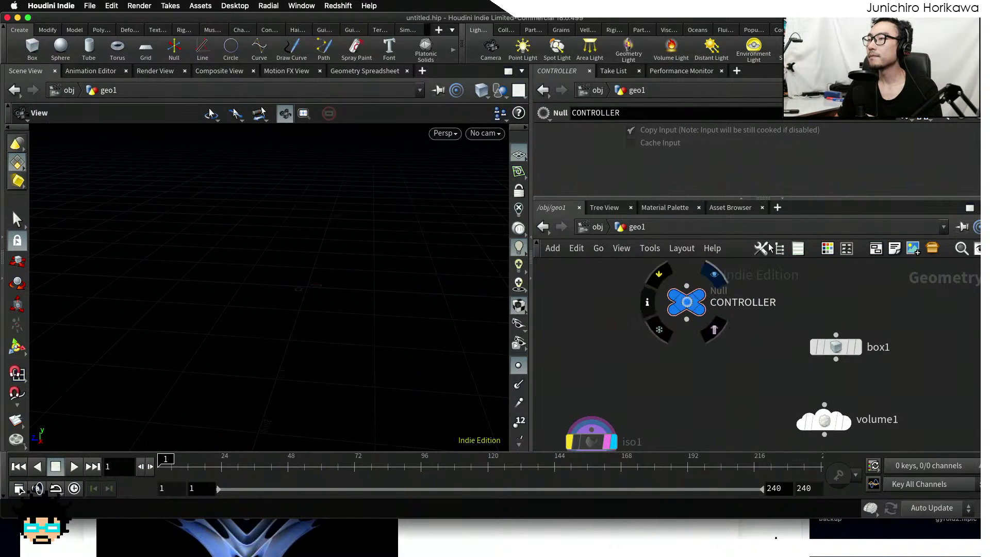
# Open CONTROLLER's parameter interface for editing and add a Float Vector 3 parameter with the name and label size
pyautogui.click(906, 122)
pyautogui.click(904, 131)
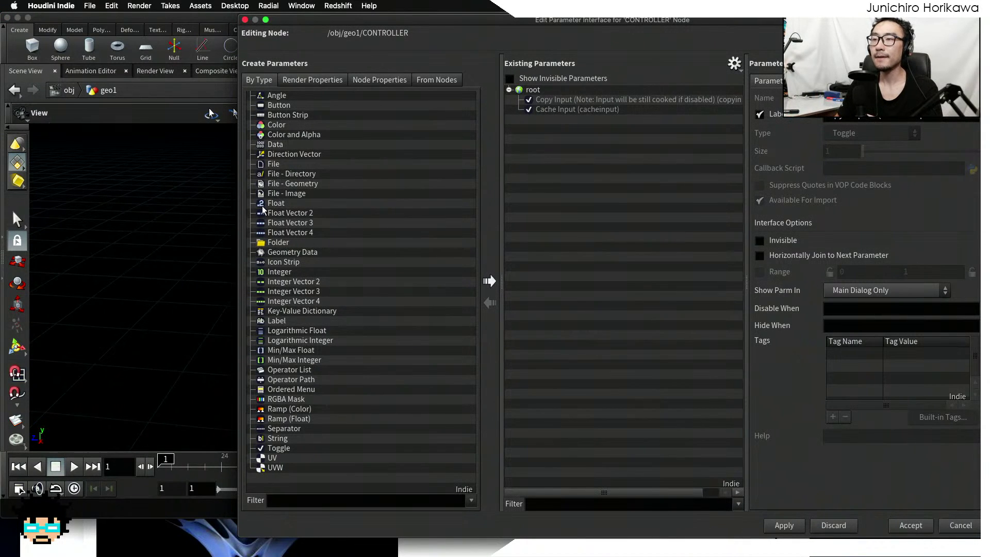
pyautogui.moveTo(321, 221); pyautogui.dragTo(628, 119)
pyautogui.moveTo(891, 98); pyautogui.dragTo(685, 101)
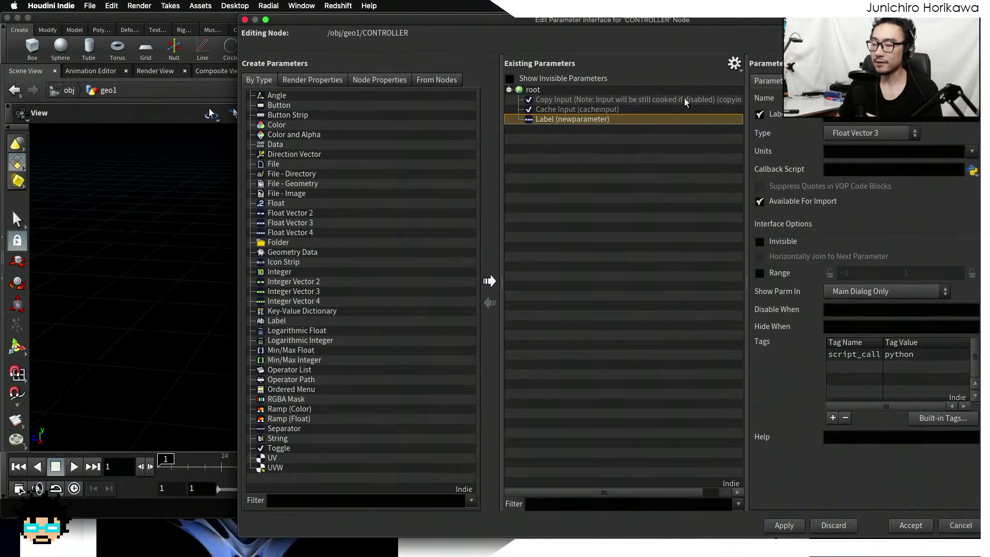
pyautogui.write('size')
pyautogui.press('Tab')
pyautogui.write('Size')
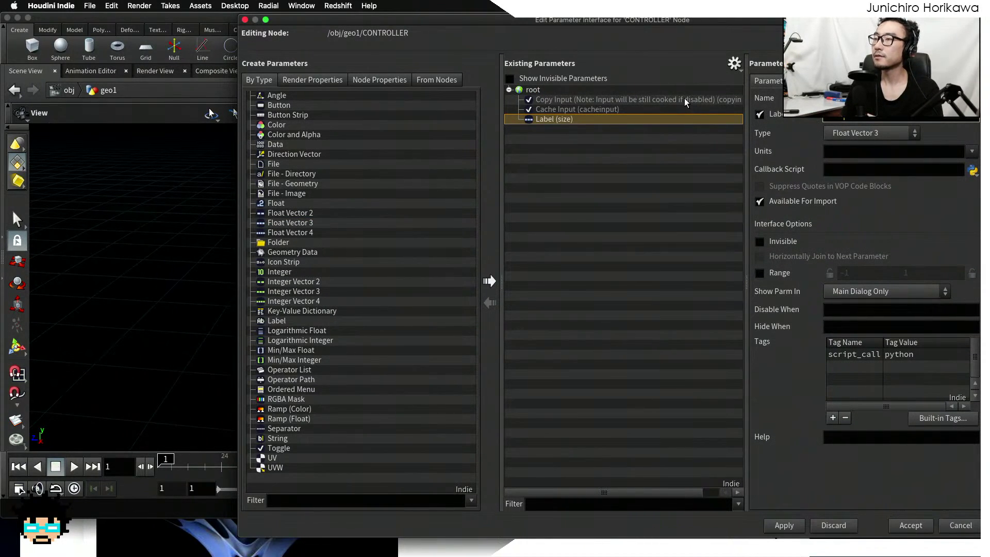
pyautogui.press('Return')
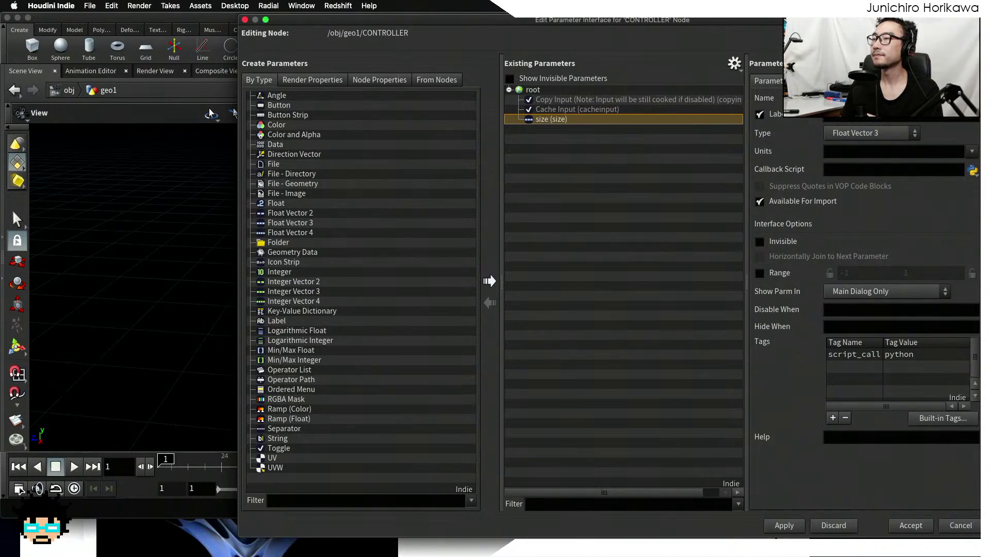
# Rename the Float Vector 3 parameter to bbox_size with the label bbox size, and apply the interface changes
pyautogui.moveTo(857, 116); pyautogui.dragTo(821, 147)
pyautogui.write('bbox_bbox')
pyautogui.press('Return')
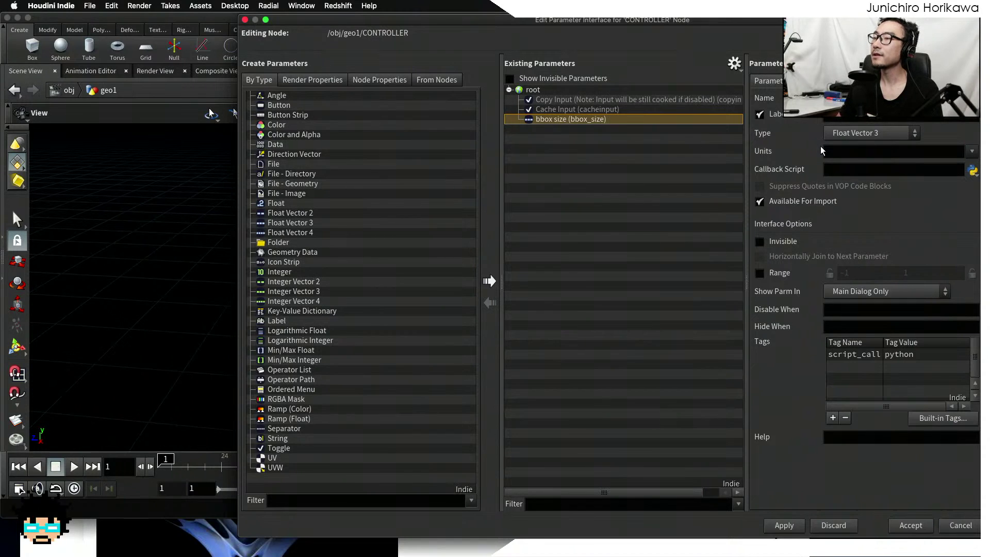
pyautogui.click(782, 524)
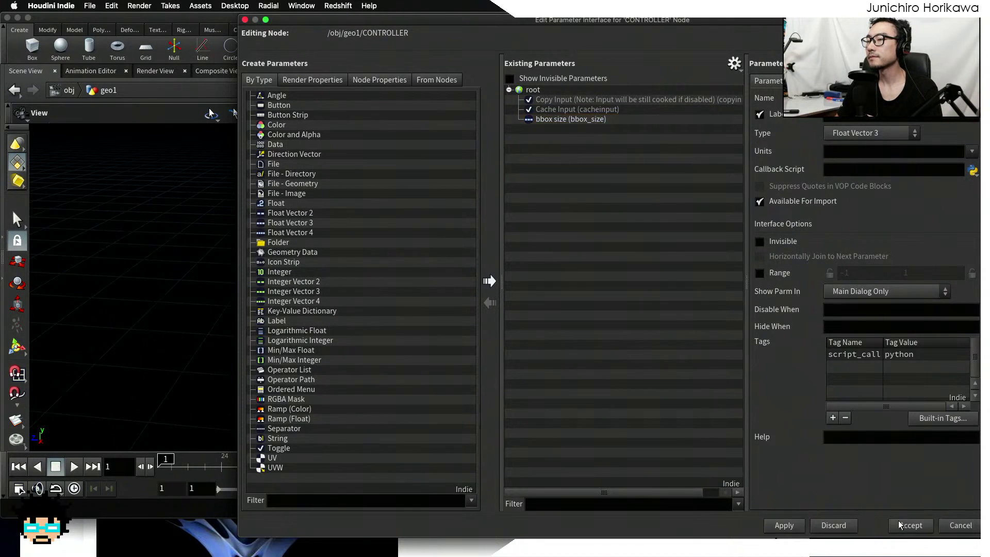
# Accept the parameter interface changes and set CONTROLLER's bbox size to 2, 5, 3
pyautogui.click(910, 525)
pyautogui.moveTo(673, 159); pyautogui.dragTo(618, 160)
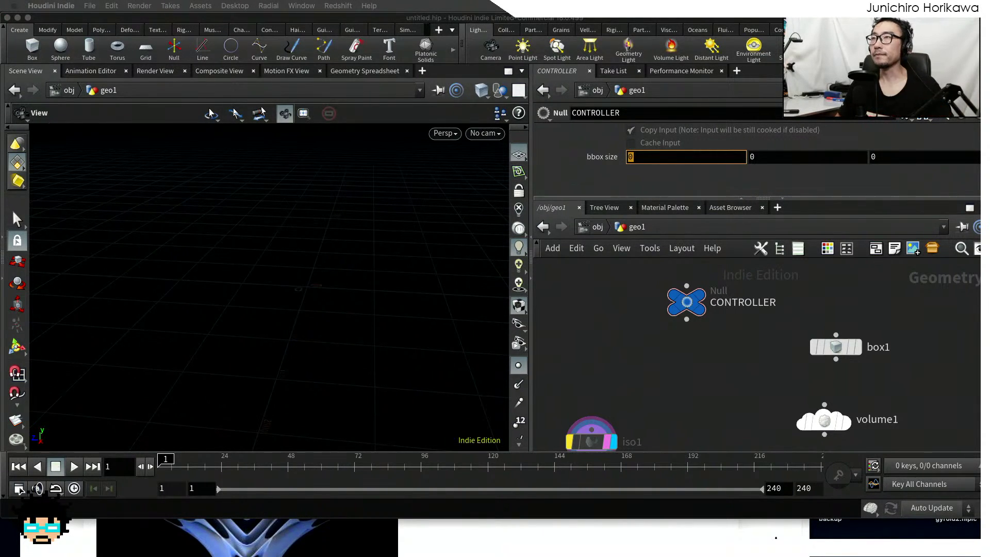
pyautogui.moveTo(661, 159); pyautogui.dragTo(586, 159)
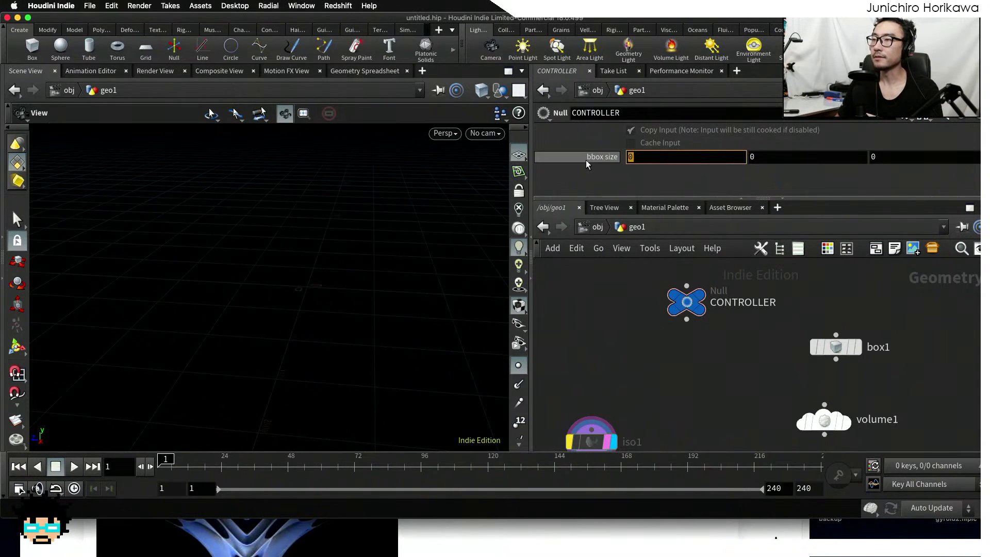
pyautogui.write('2')
pyautogui.press('Return')
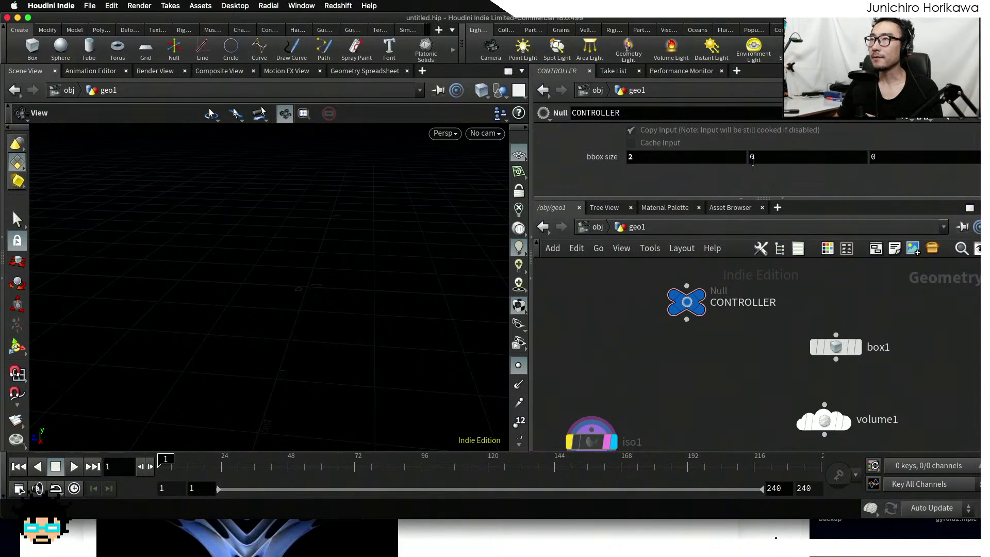
pyautogui.click(753, 158)
pyautogui.write('5')
pyautogui.press('Return')
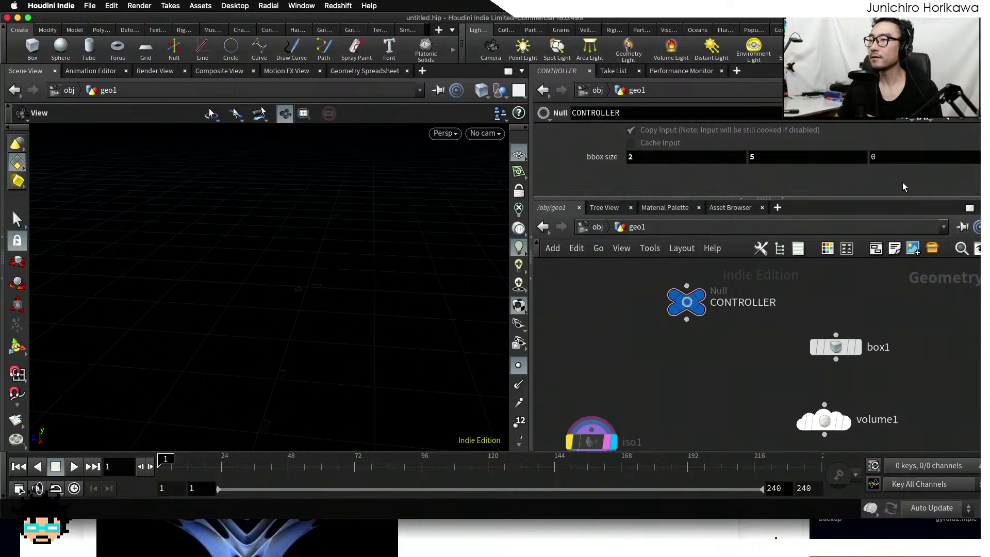
pyautogui.click(875, 161)
pyautogui.write('3')
pyautogui.press('Return')
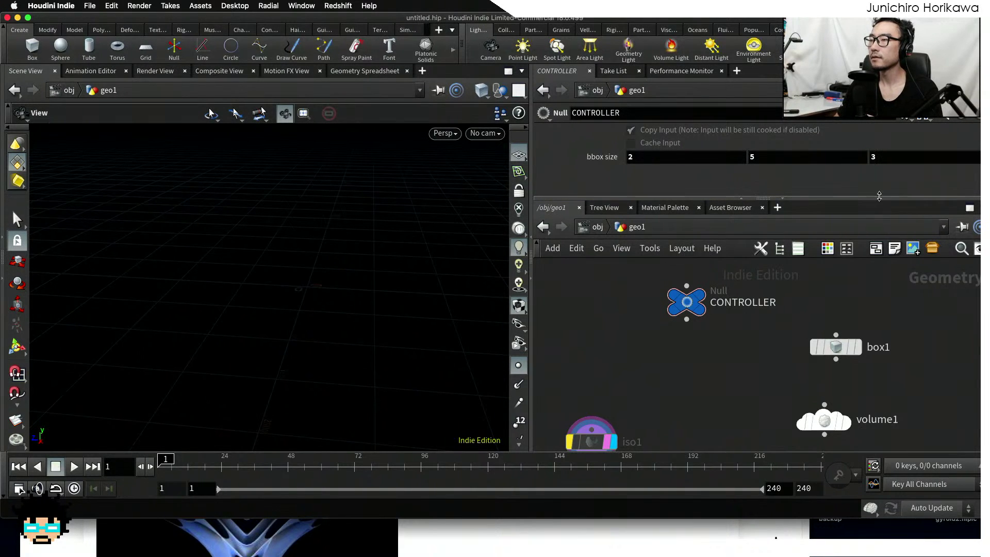
# Copy CONTROLLER's bbox size parameter and paste it as relative references into the Size of box1
pyautogui.moveTo(701, 318)
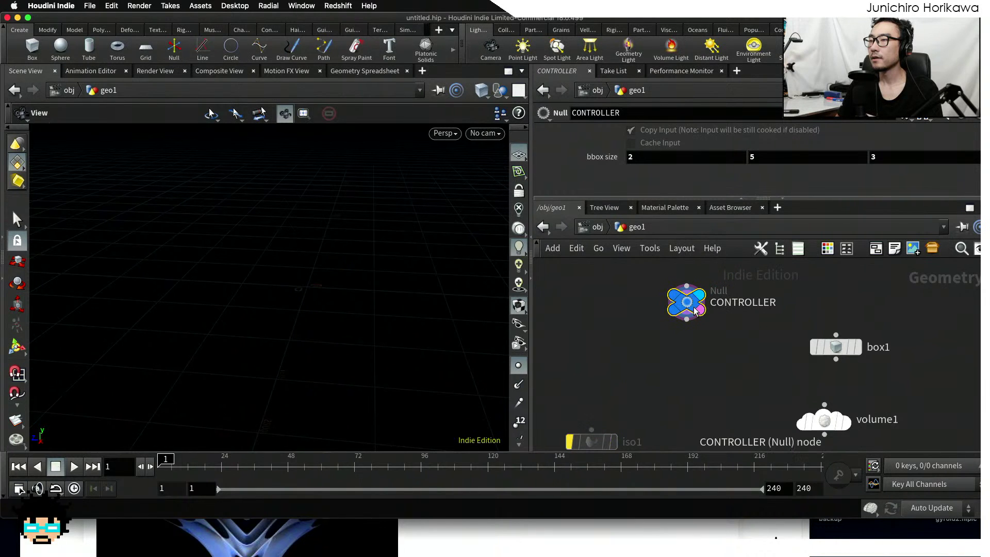
pyautogui.rightClick(605, 163)
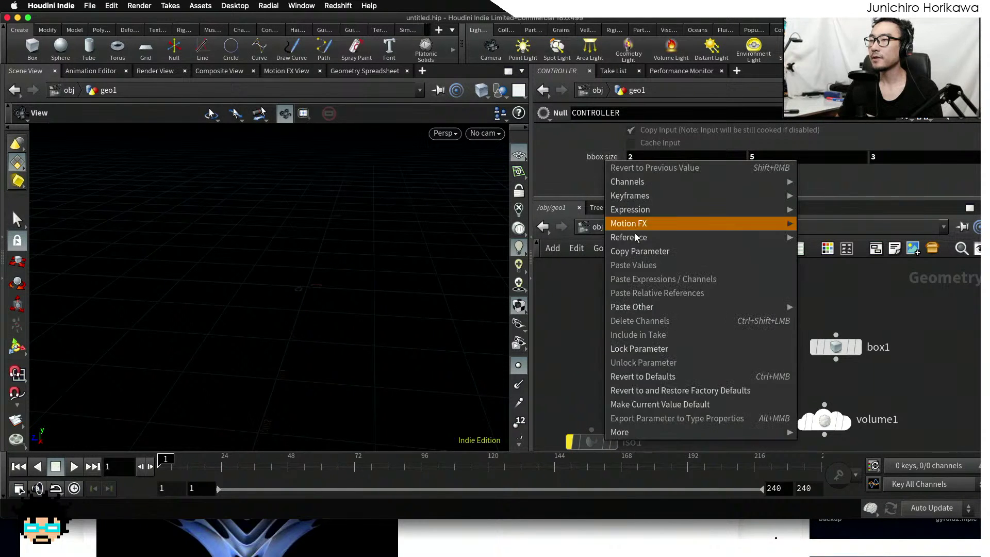
pyautogui.click(636, 251)
pyautogui.click(838, 354)
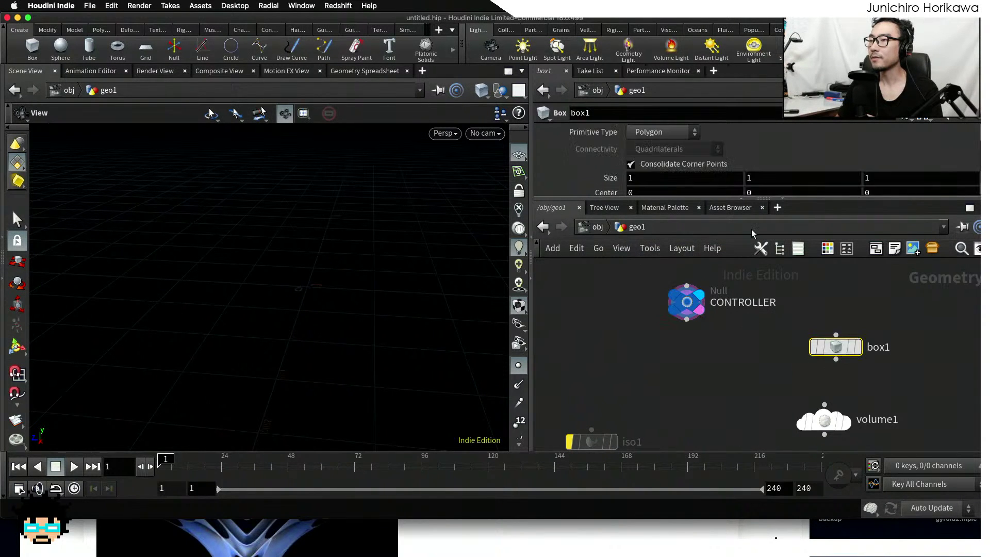
pyautogui.moveTo(634, 199); pyautogui.dragTo(633, 260)
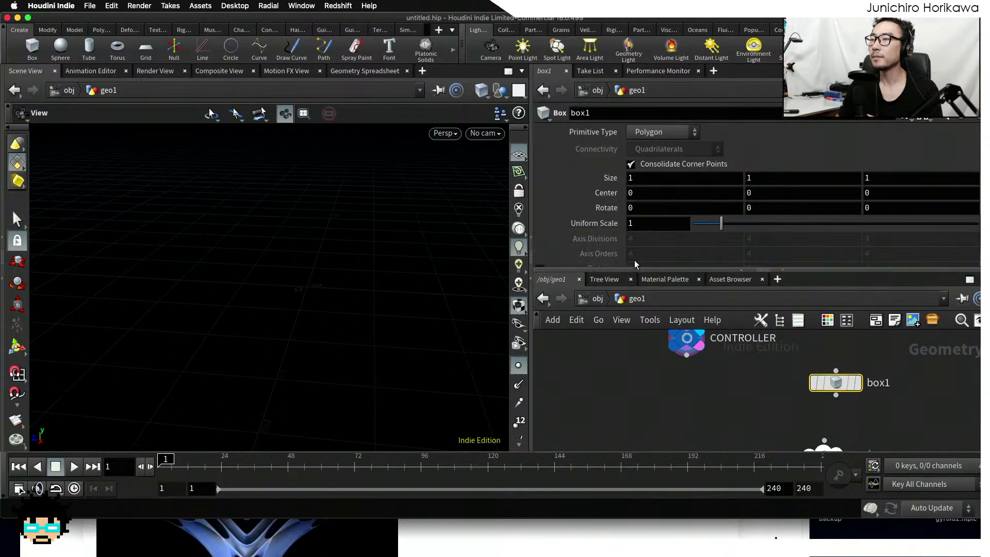
pyautogui.rightClick(610, 181)
pyautogui.click(661, 313)
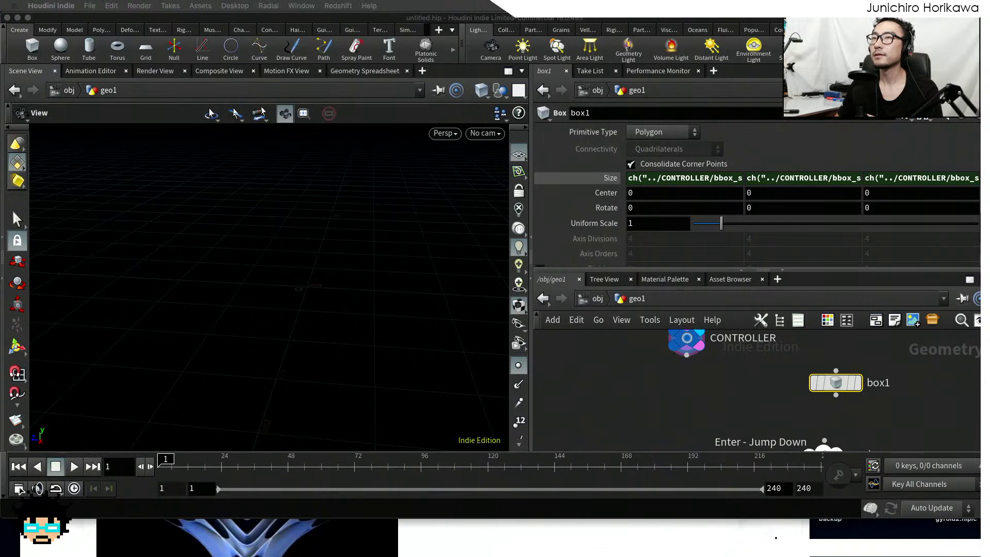
# Display the box1 node, frame its geometry in the viewport and enlarge the network view
pyautogui.click(855, 382)
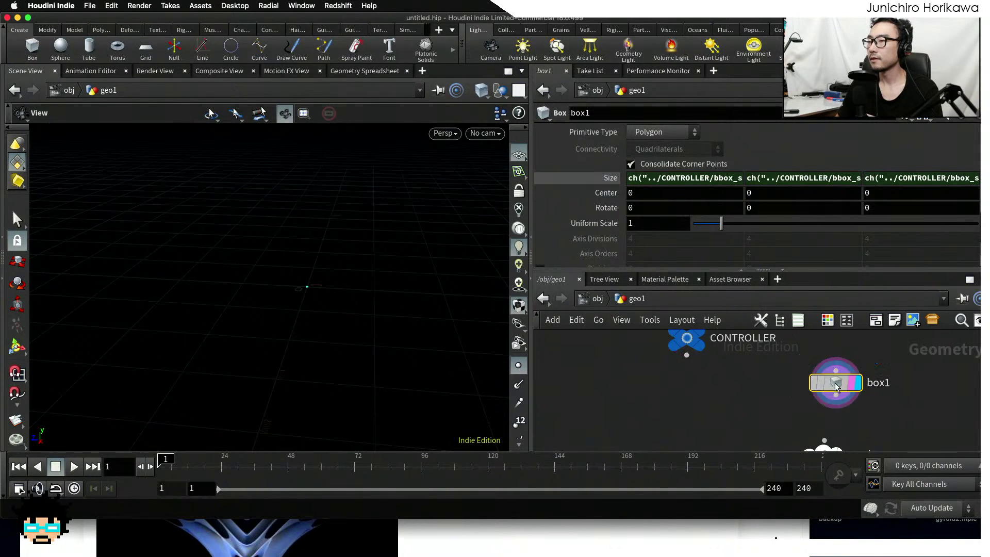
pyautogui.press('f')
pyautogui.moveTo(352, 304); pyautogui.dragTo(388, 342)
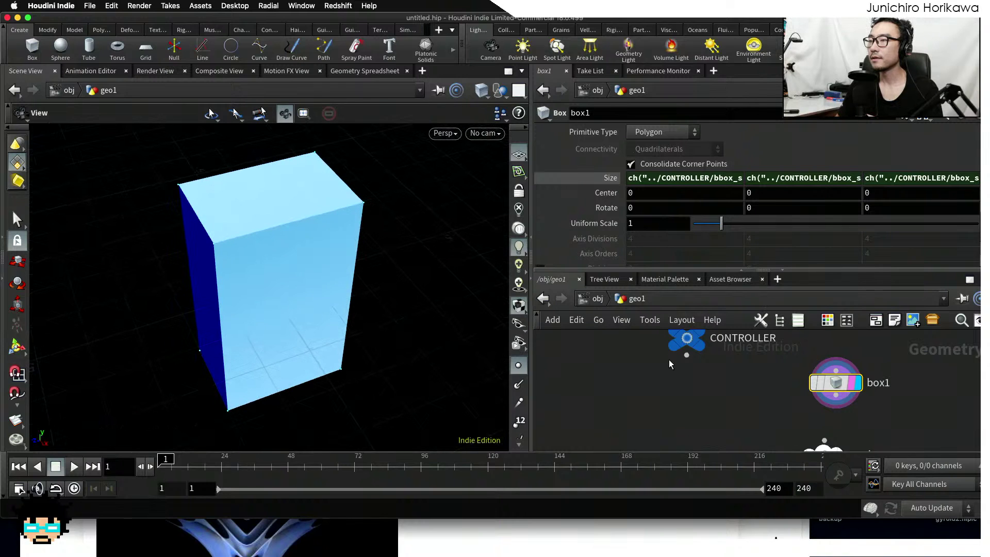
pyautogui.moveTo(786, 272); pyautogui.dragTo(786, 230)
pyautogui.moveTo(397, 268); pyautogui.dragTo(405, 225)
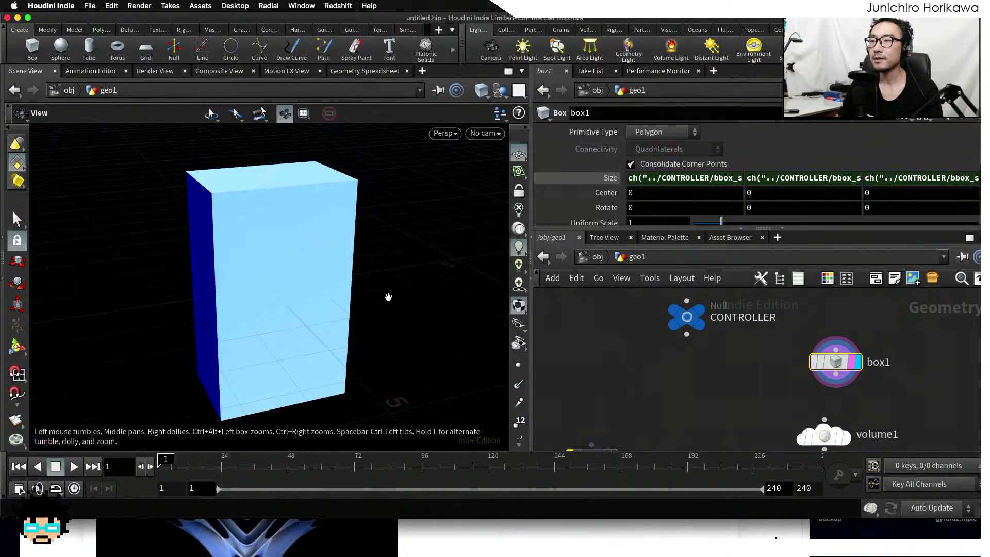
# Open the viewport display options and readjust the default material's Diffuse Rough at 0.5 to refresh the box's shading
pyautogui.press('d')
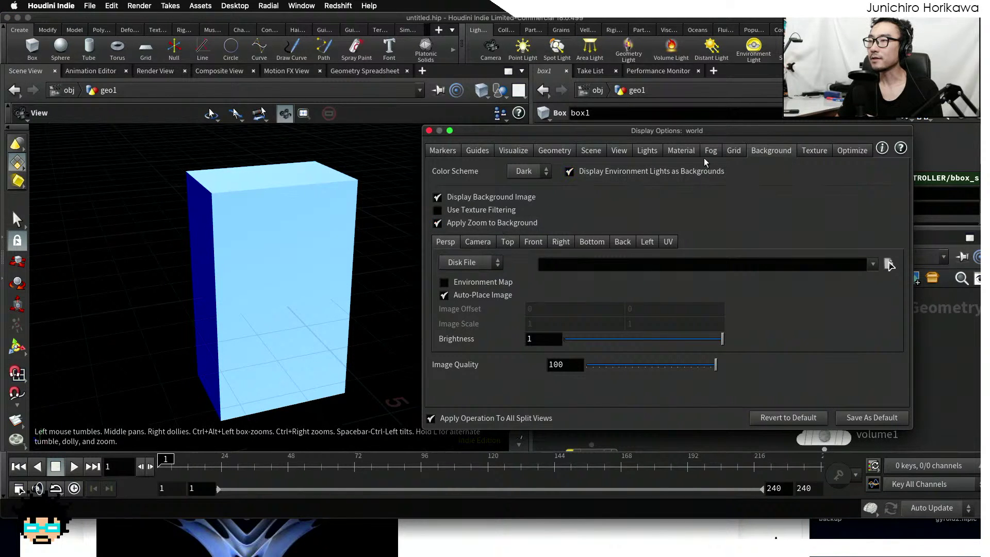
pyautogui.click(680, 151)
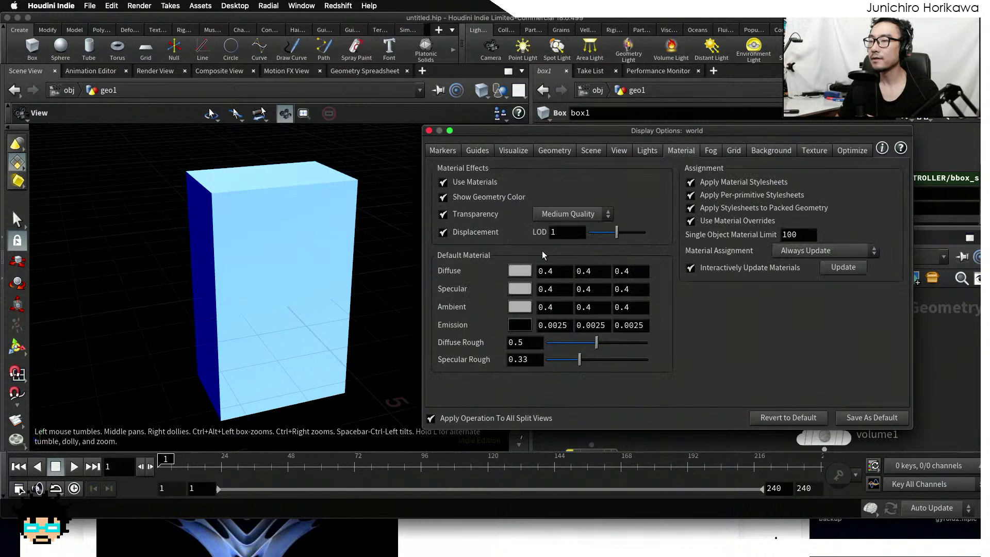
pyautogui.moveTo(421, 283)
pyautogui.mouseDown()
pyautogui.moveTo(384, 243)
pyautogui.moveTo(305, 287)
pyautogui.moveTo(345, 289)
pyautogui.moveTo(350, 305)
pyautogui.moveTo(405, 287)
pyautogui.mouseUp()
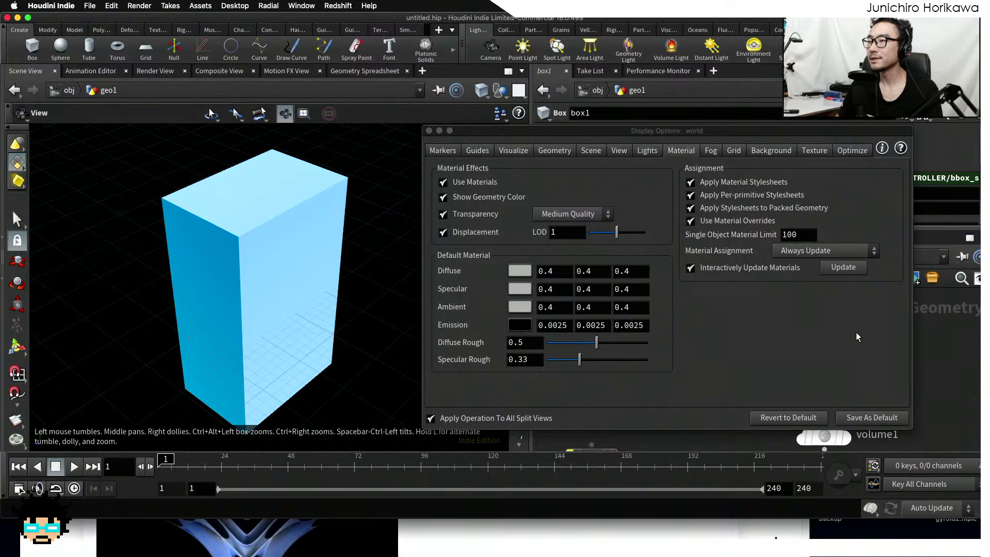
pyautogui.click(734, 150)
pyautogui.click(770, 150)
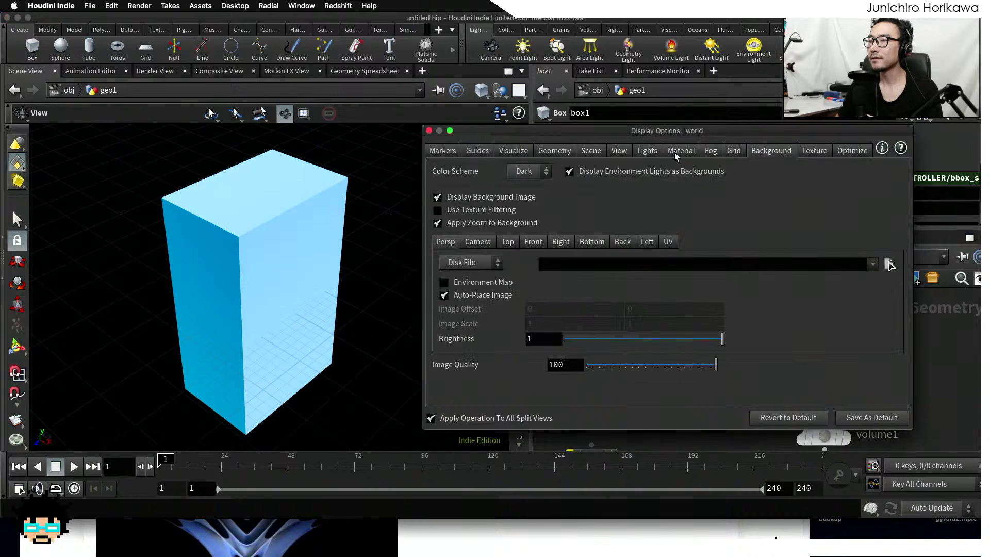
pyautogui.click(675, 151)
pyautogui.click(646, 151)
pyautogui.click(679, 150)
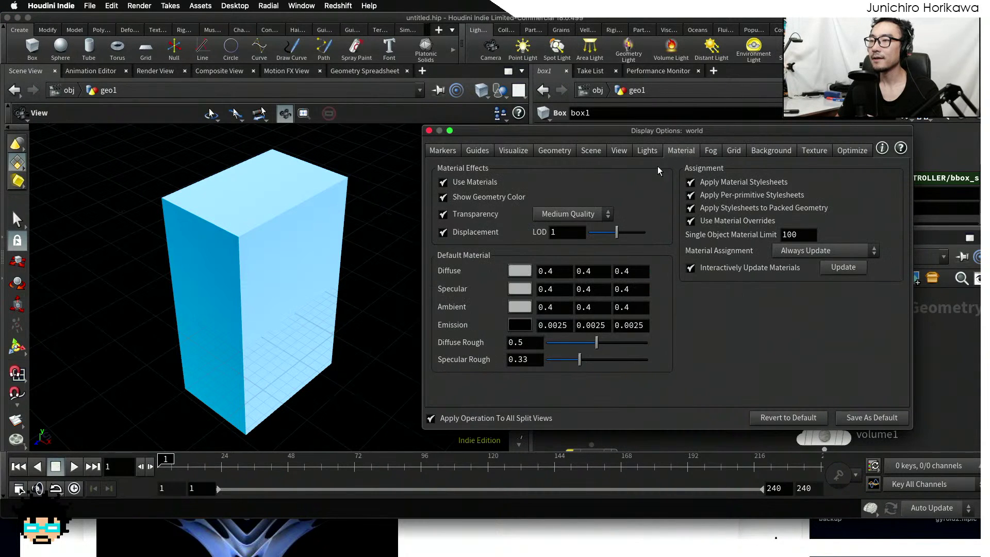
pyautogui.moveTo(597, 344); pyautogui.dragTo(598, 344)
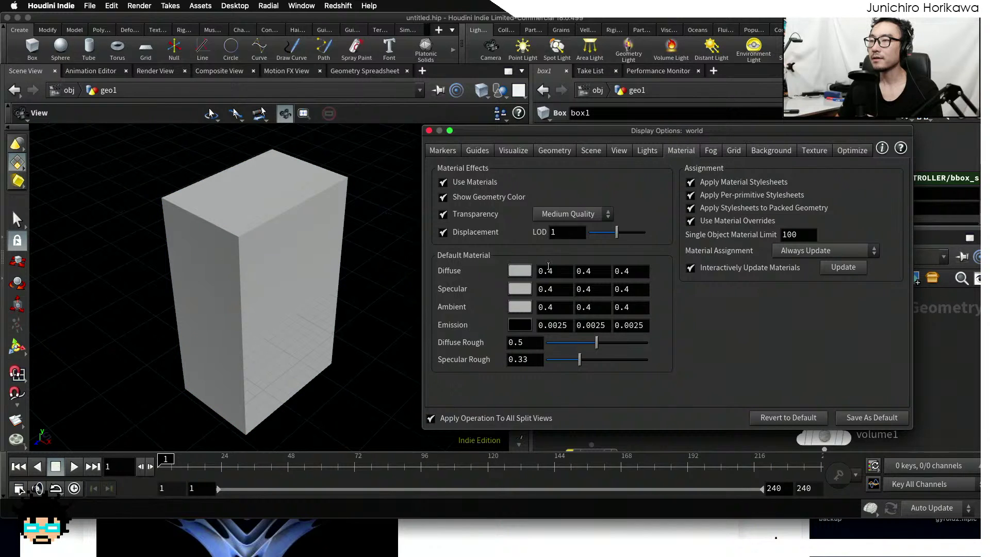
pyautogui.click(429, 131)
# Move the volume1 node farther away from box1, placing it beside iso1
pyautogui.scroll(-3, 728, 355)
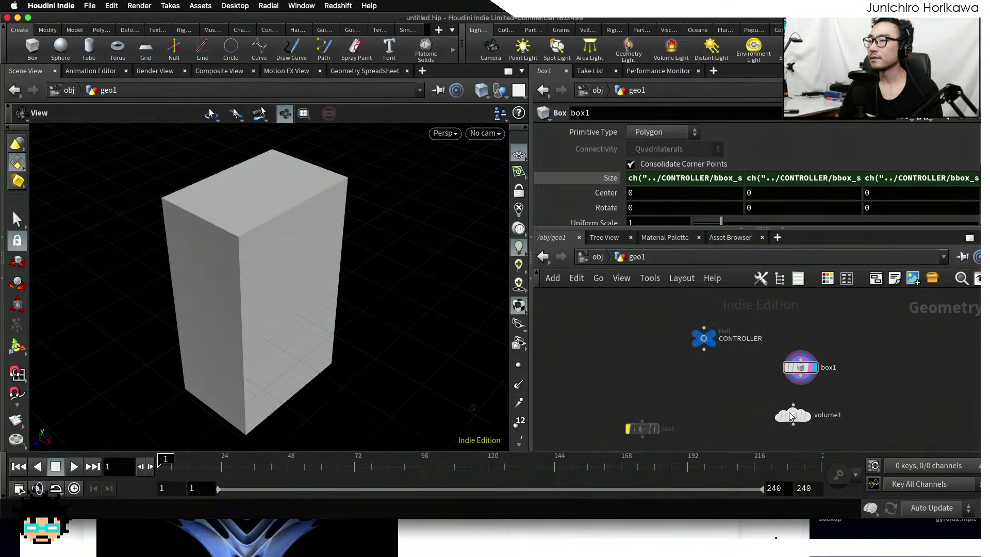
pyautogui.moveTo(789, 412); pyautogui.dragTo(738, 439)
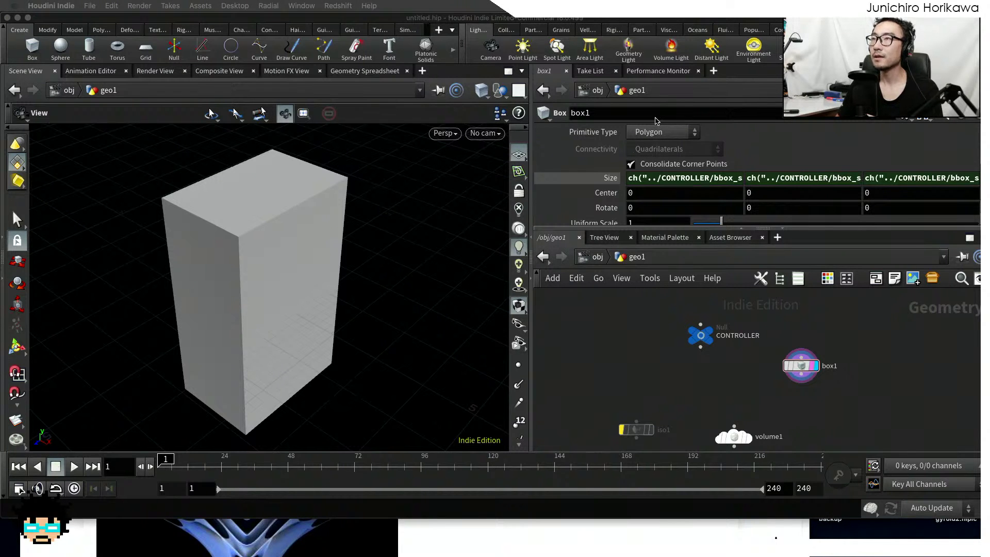
# Switch to Chrome to examine the Differentiated gyroids reference image on Pinterest, return to Houdini and compare the box from the front
pyautogui.click(623, 535)
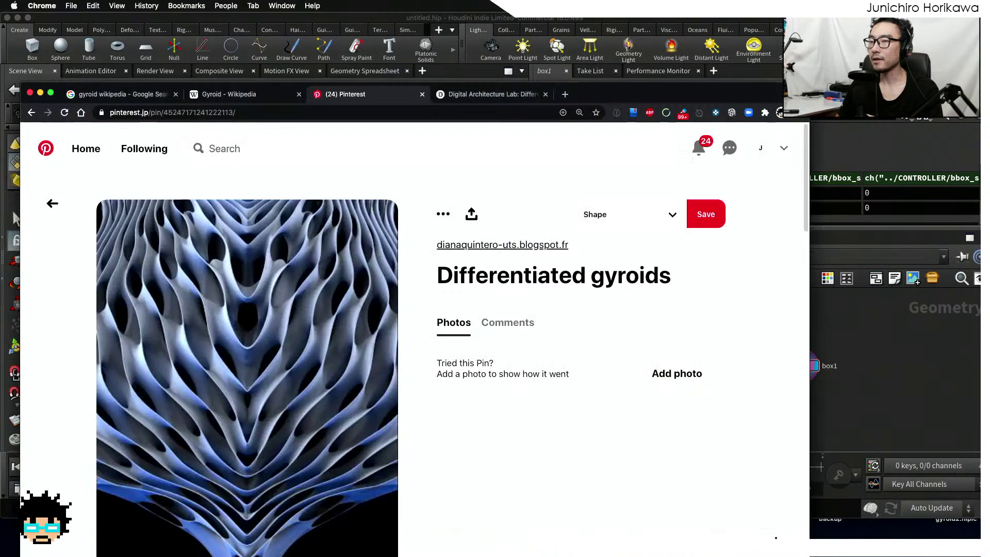
pyautogui.moveTo(726, 101); pyautogui.dragTo(755, 33)
pyautogui.scroll(-2, 475, 199)
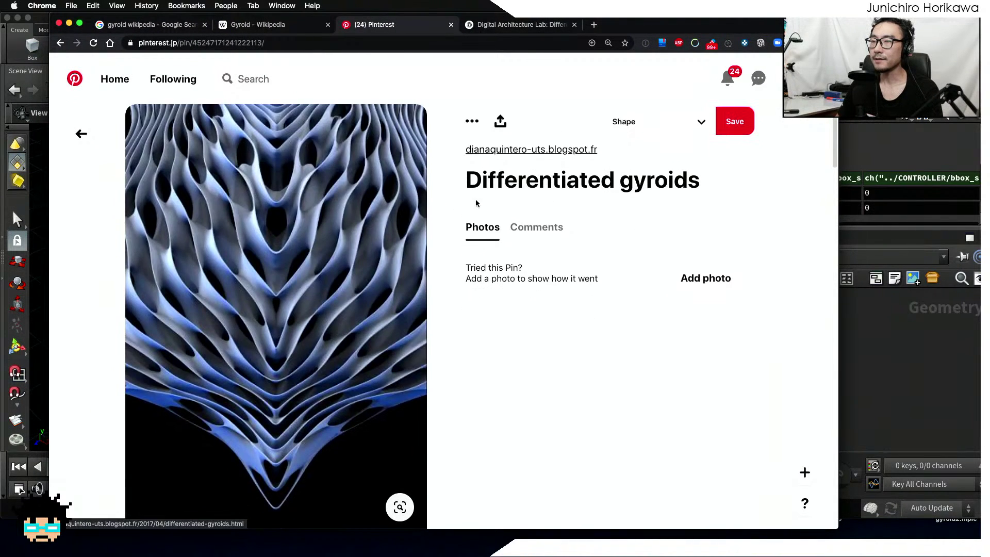
pyautogui.scroll(-3, 340, 180)
pyautogui.scroll(3, 340, 180)
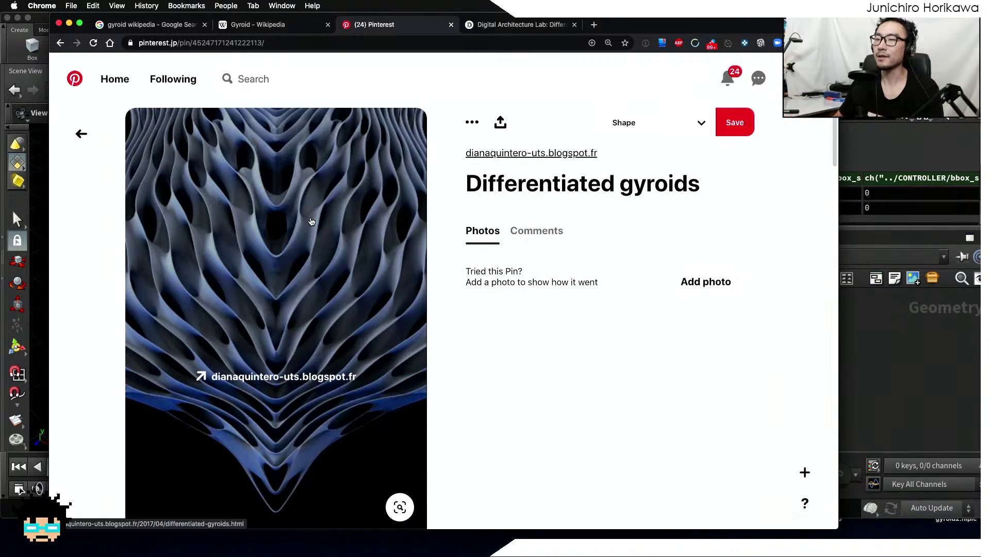
pyautogui.click(876, 376)
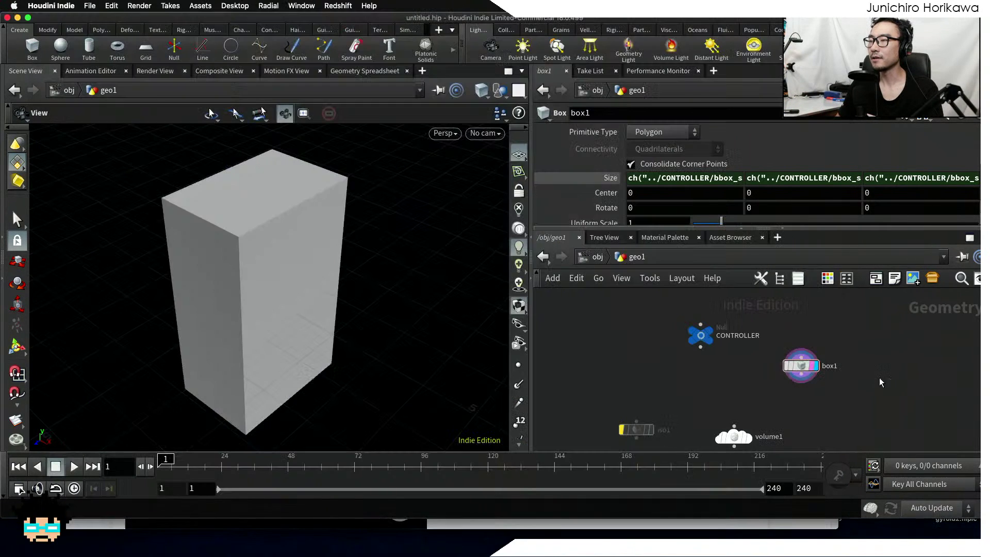
pyautogui.moveTo(466, 315); pyautogui.dragTo(337, 276)
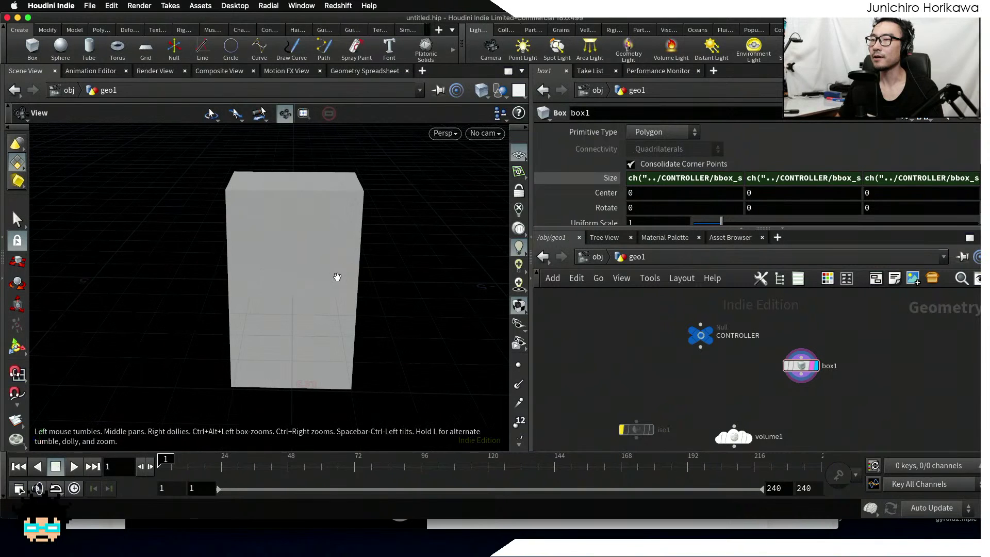
pyautogui.moveTo(270, 308); pyautogui.dragTo(307, 225)
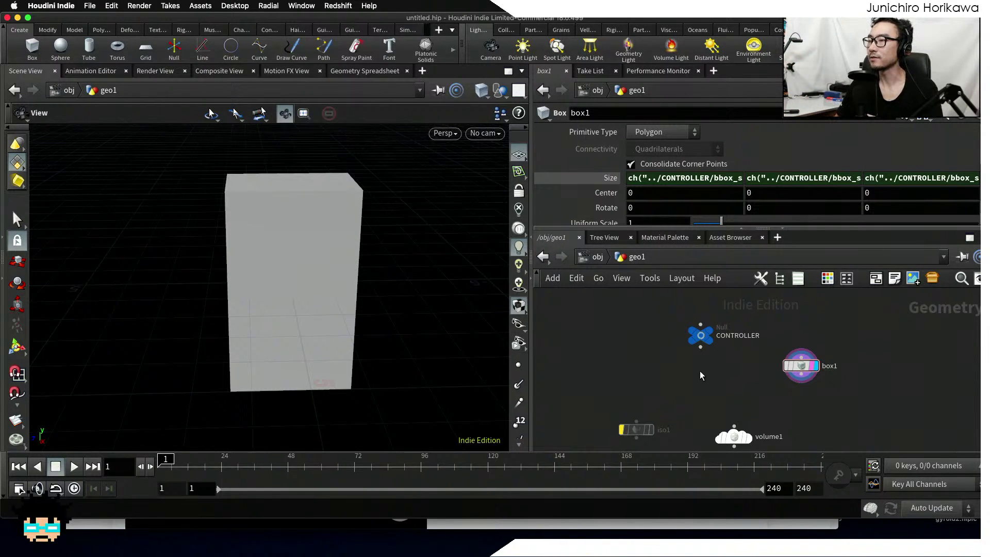
# Select the box1 node and shift it slightly down in the network
pyautogui.moveTo(751, 376); pyautogui.dragTo(720, 377, button='middle')
pyautogui.scroll(2, 769, 368)
pyautogui.click(771, 368)
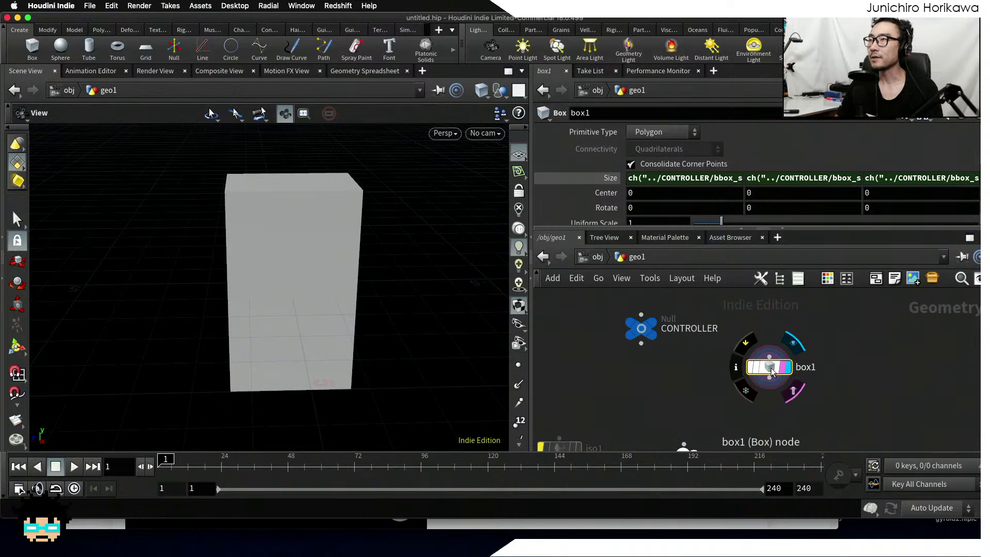
pyautogui.moveTo(771, 368); pyautogui.dragTo(772, 378)
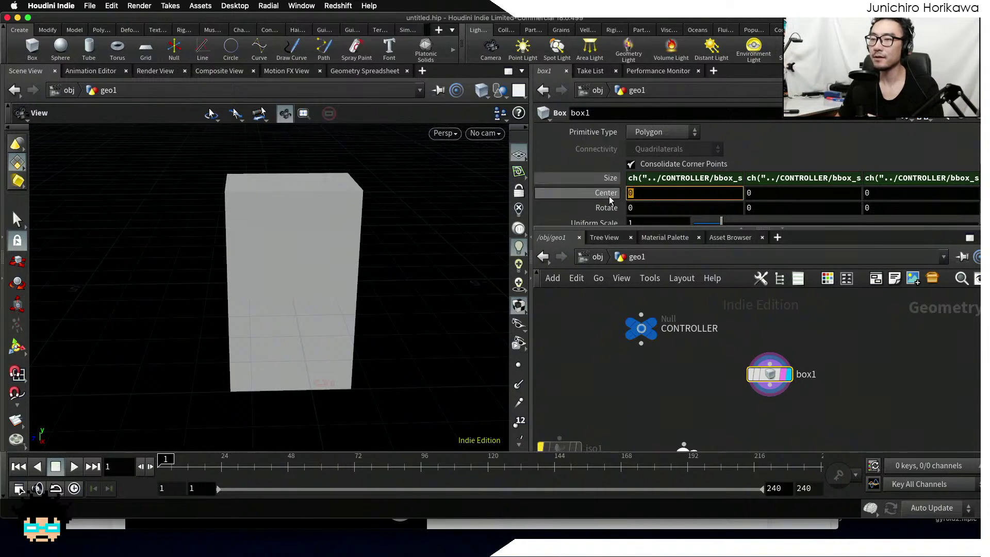
pyautogui.moveTo(301, 273); pyautogui.dragTo(369, 282)
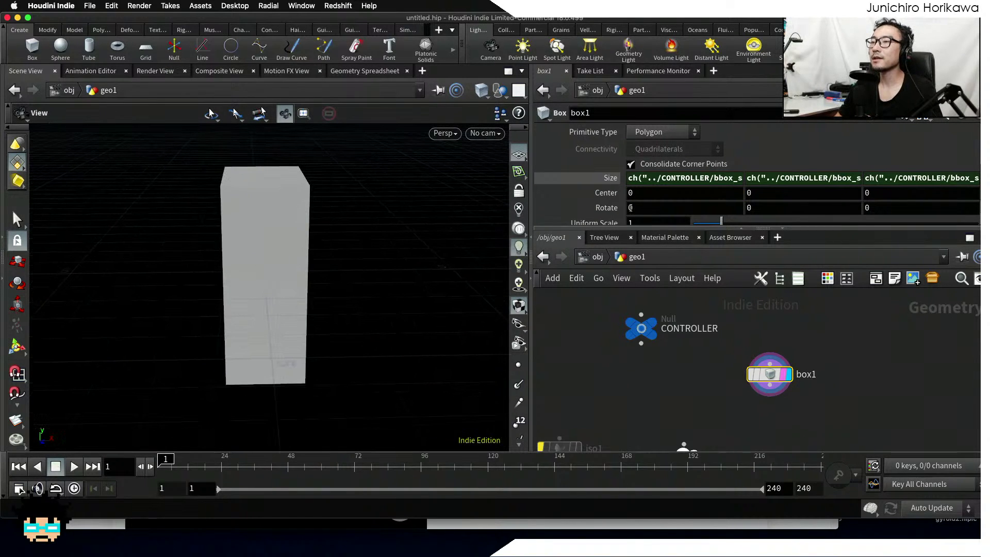
# Set box1's Center X to the expression -ch("sizex") * 0.5 so it follows the box's own X size, and check the box's placement
pyautogui.click(602, 192)
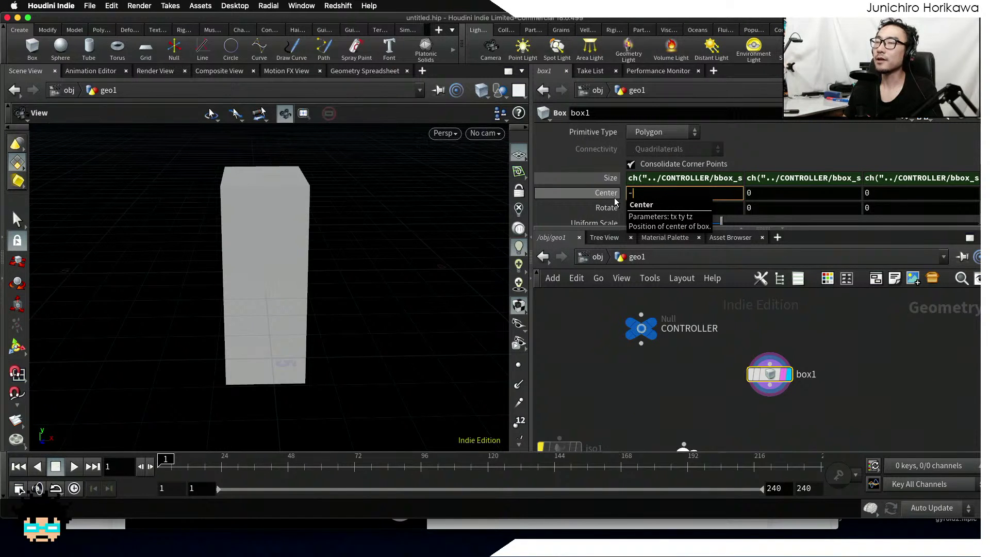
pyautogui.press('BackSpace')
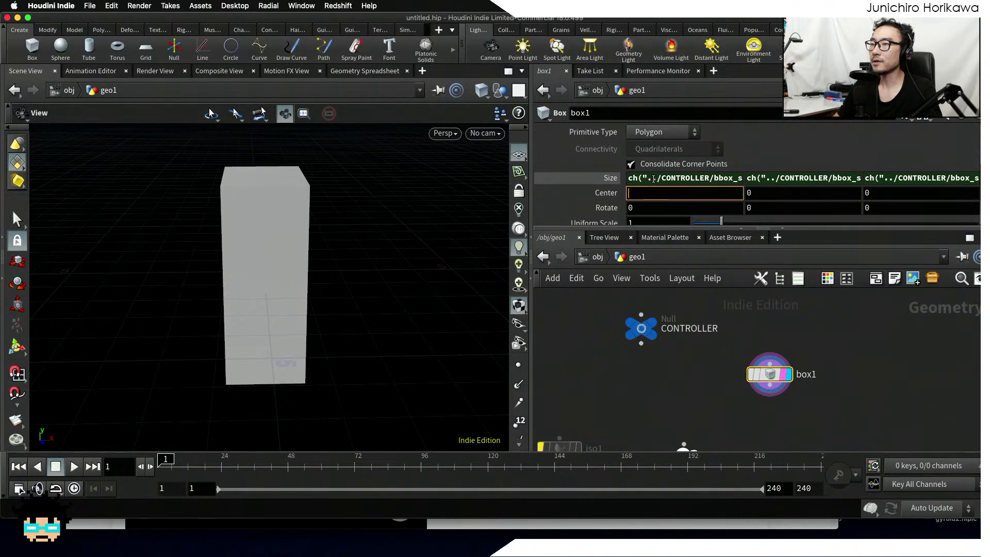
pyautogui.rightClick(653, 179)
pyautogui.click(681, 271)
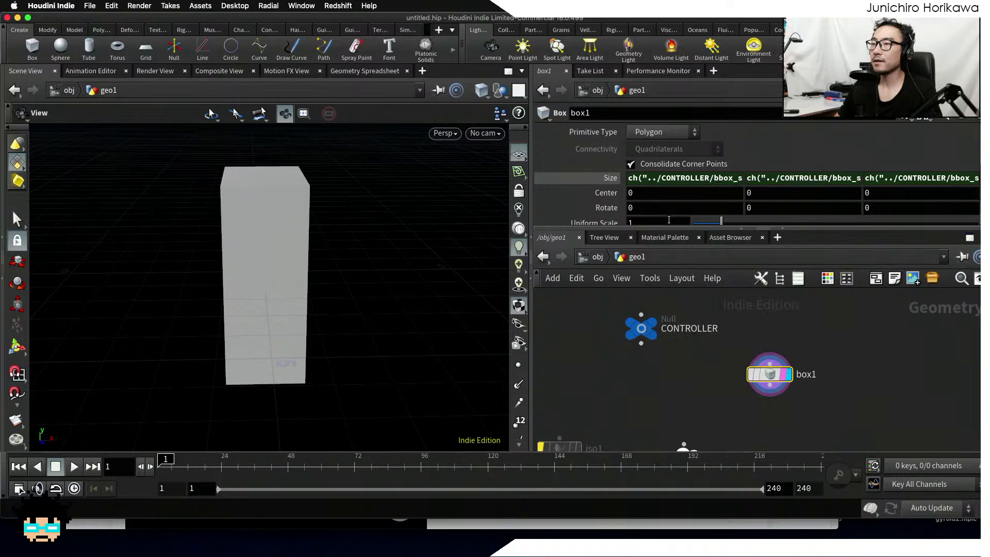
pyautogui.click(657, 189)
pyautogui.moveTo(656, 191); pyautogui.dragTo(622, 200)
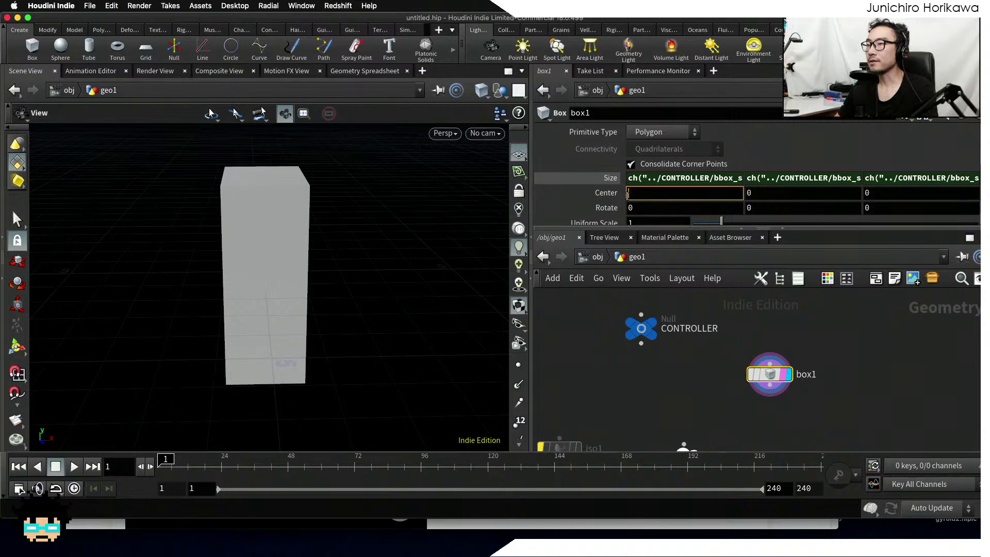
pyautogui.rightClick(628, 195)
pyautogui.click(667, 327)
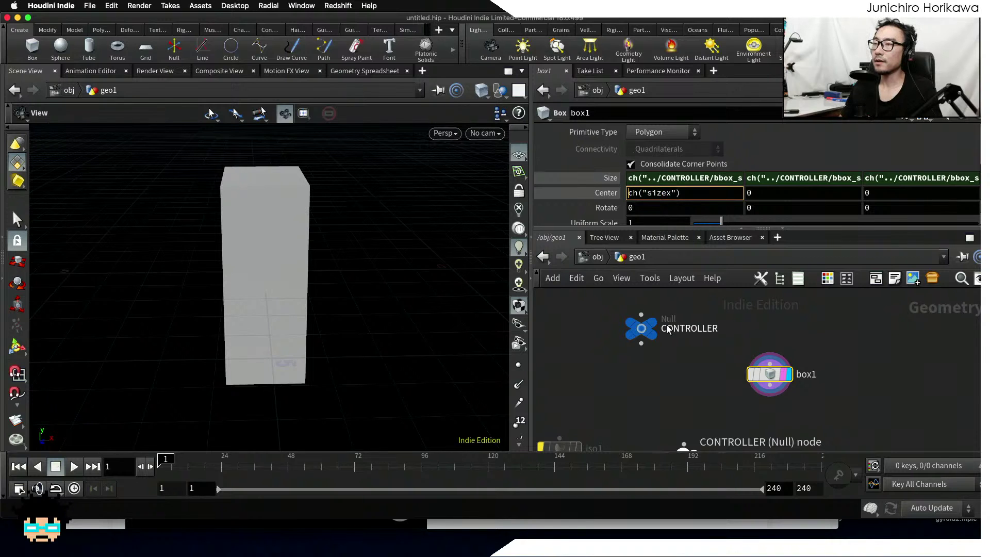
pyautogui.write('-')
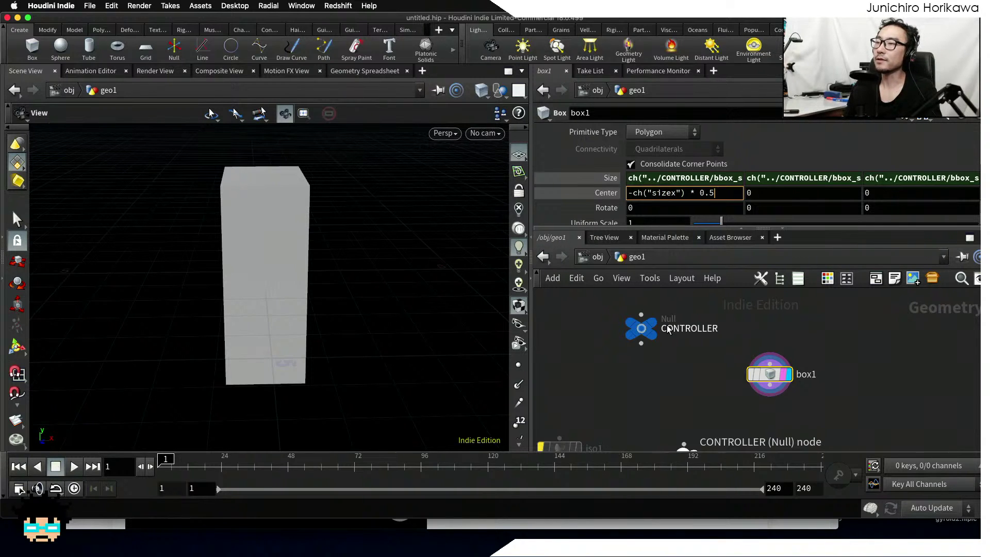
pyautogui.press('Return')
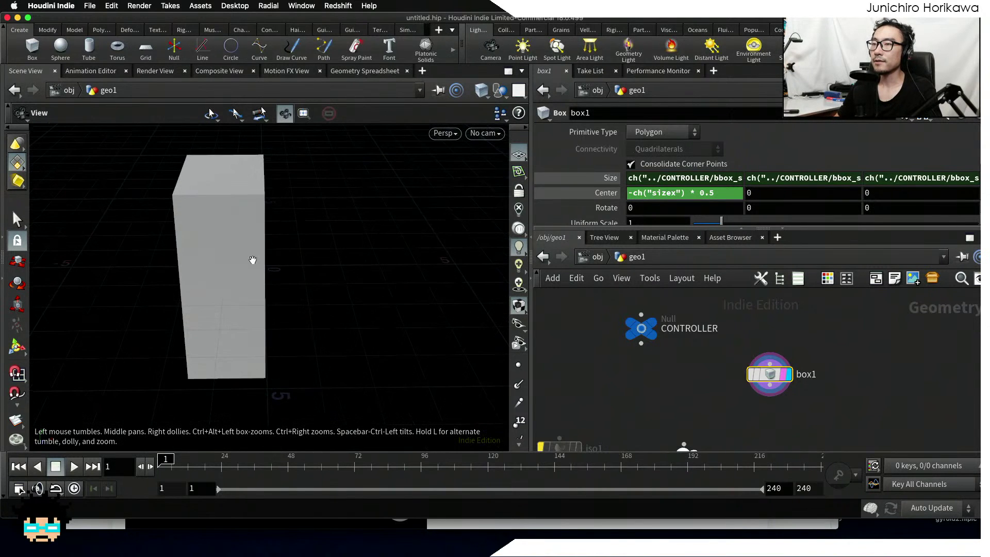
pyautogui.moveTo(252, 260); pyautogui.dragTo(273, 228)
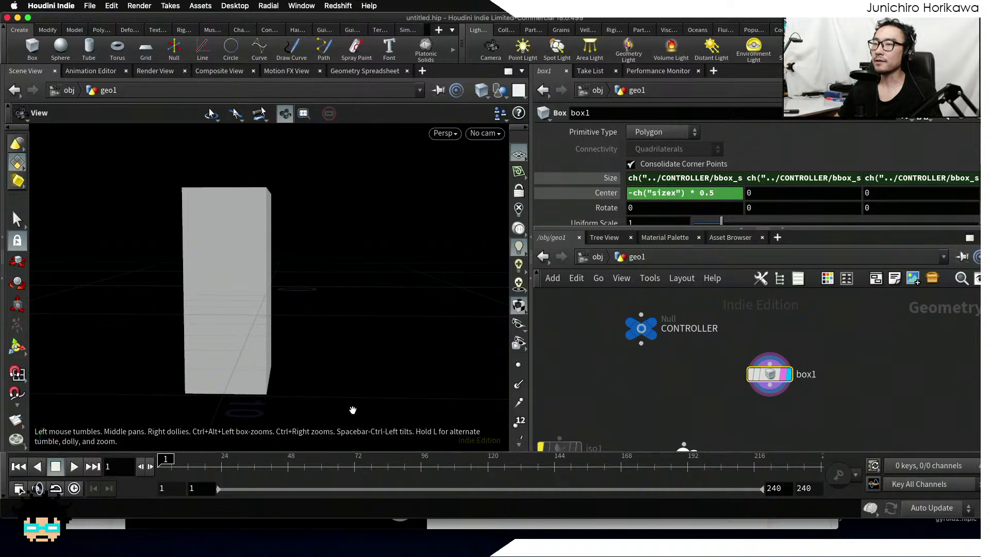
pyautogui.moveTo(282, 270); pyautogui.dragTo(287, 264)
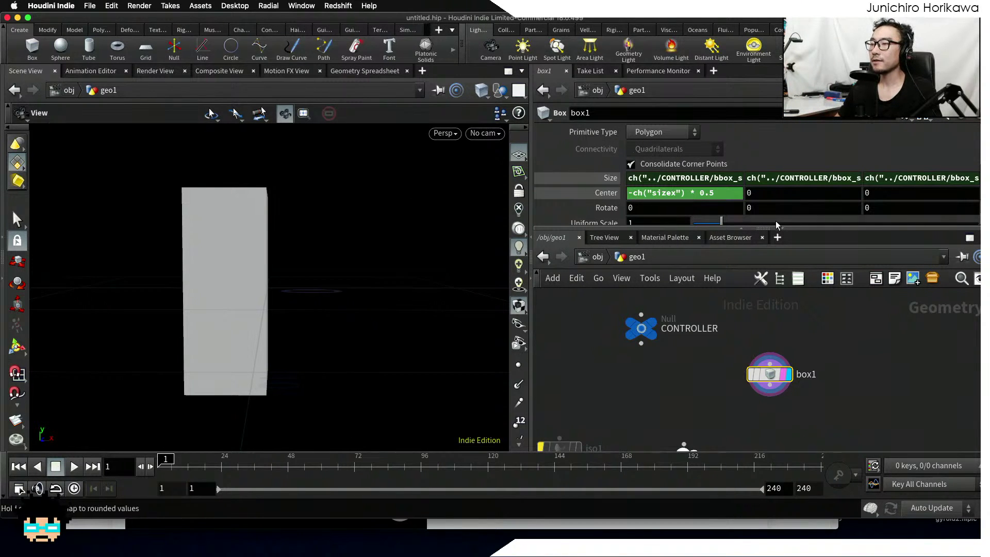
# Reposition the volume1 node to sit slightly below and beside iso1 in the network
pyautogui.moveTo(712, 356); pyautogui.dragTo(716, 320, button='middle')
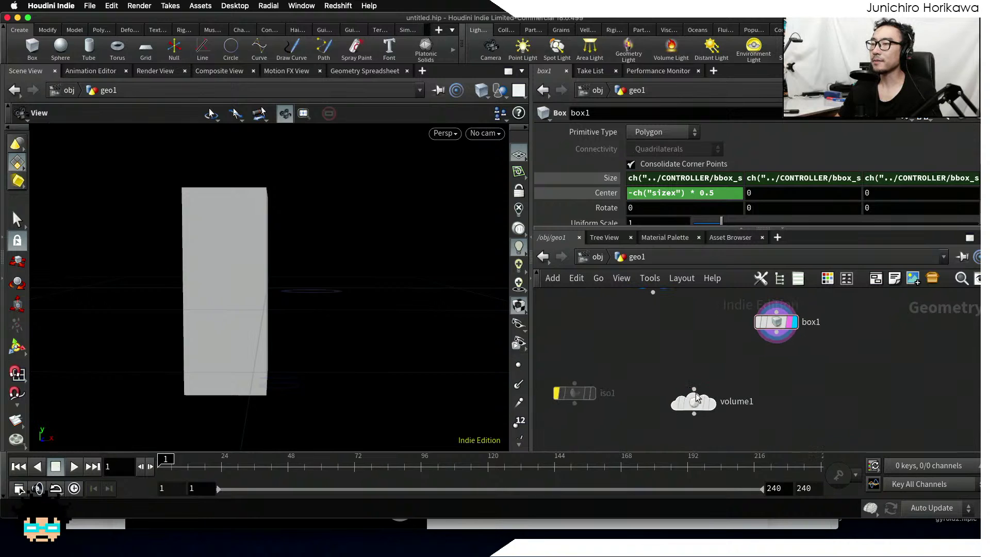
pyautogui.moveTo(694, 393); pyautogui.dragTo(638, 411)
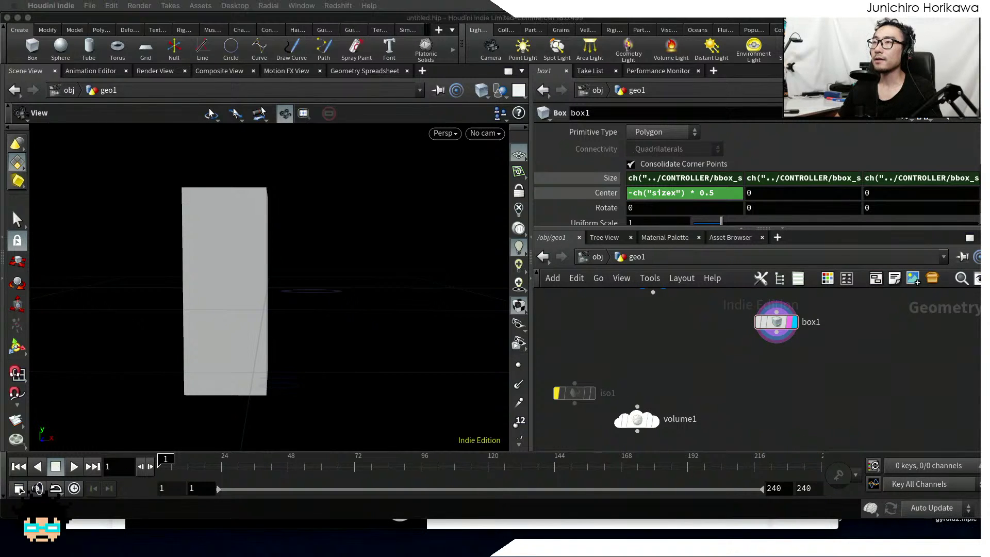
pyautogui.click(733, 312)
pyautogui.moveTo(725, 357); pyautogui.dragTo(710, 324, button='middle')
pyautogui.scroll(1, 708, 326)
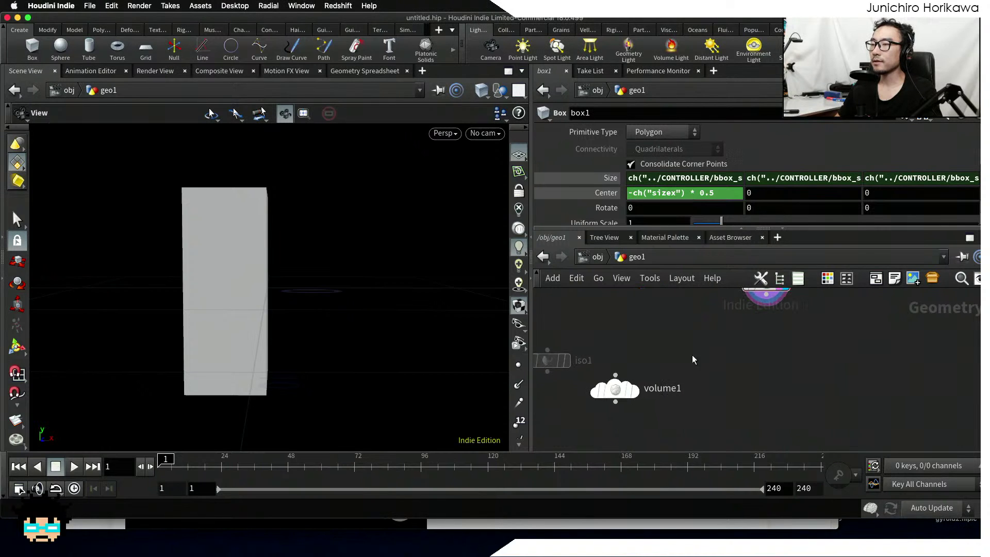
pyautogui.moveTo(615, 385); pyautogui.dragTo(654, 396)
# Connect box1's output to volume1's Bounding Source input and switch the network wiring style to Rounded
pyautogui.moveTo(712, 351); pyautogui.dragTo(713, 388, button='middle')
pyautogui.click(765, 332)
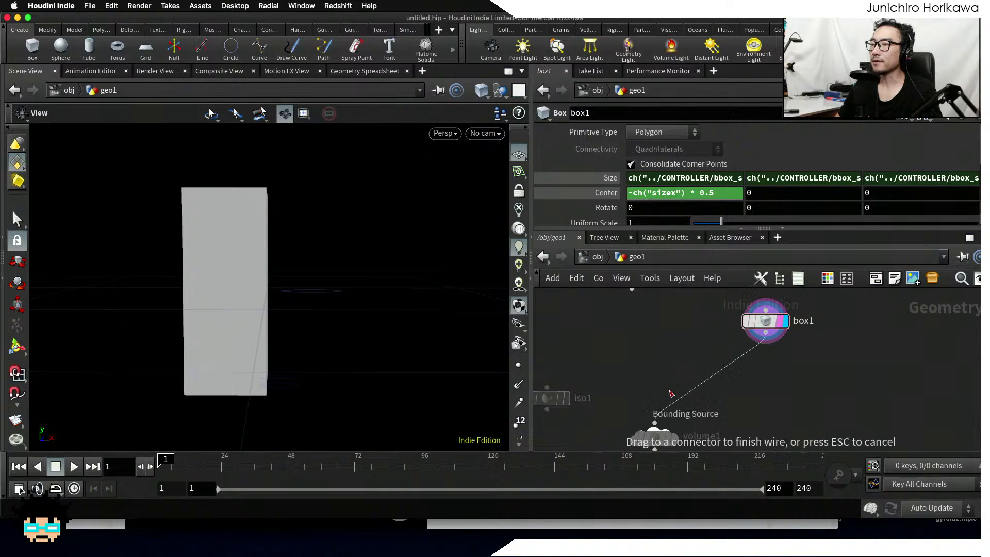
pyautogui.click(654, 422)
pyautogui.hotkey('shift', 's')
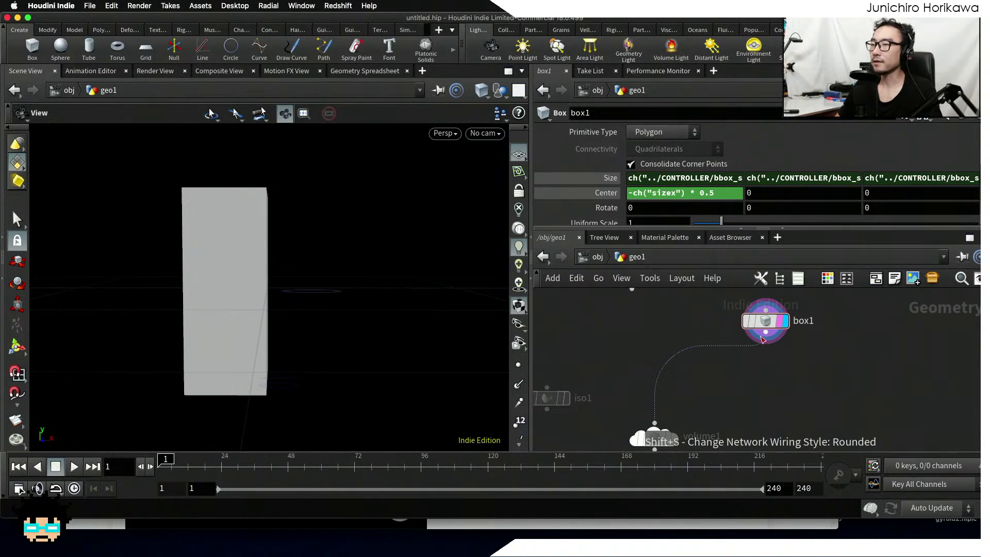
# Display volume1 in the viewport and set its first Initial Value component to 1
pyautogui.moveTo(684, 444); pyautogui.dragTo(689, 380, button='middle')
pyautogui.scroll(1, 688, 379)
pyautogui.click(679, 372)
pyautogui.click(661, 371)
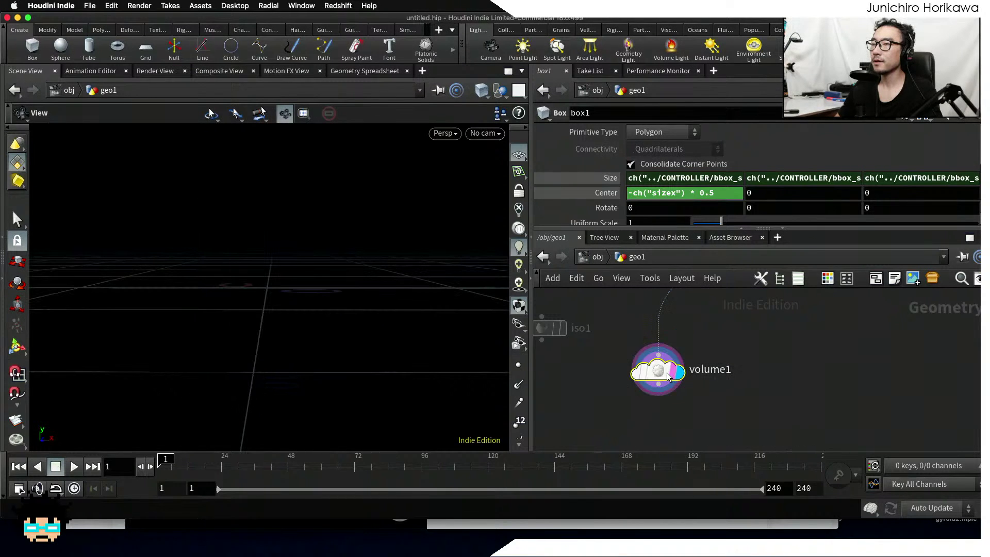
pyautogui.moveTo(725, 229); pyautogui.dragTo(719, 259)
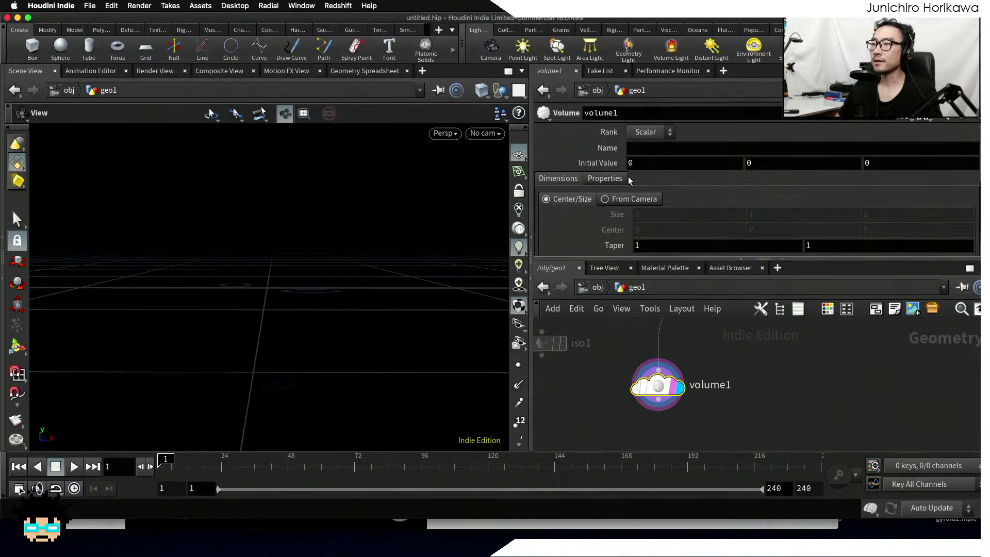
pyautogui.click(630, 162)
pyautogui.write('1')
pyautogui.press('Return')
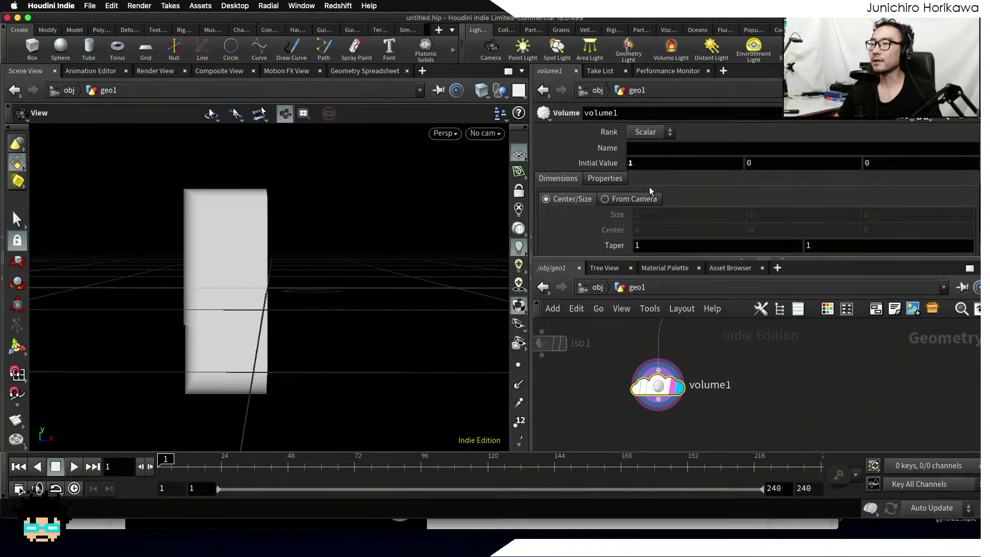
pyautogui.moveTo(308, 221); pyautogui.dragTo(247, 185)
# Set volume1's Uniform Sampling Divs to 50, raise it to 100, and inspect the finer volume
pyautogui.scroll(-3, 640, 194)
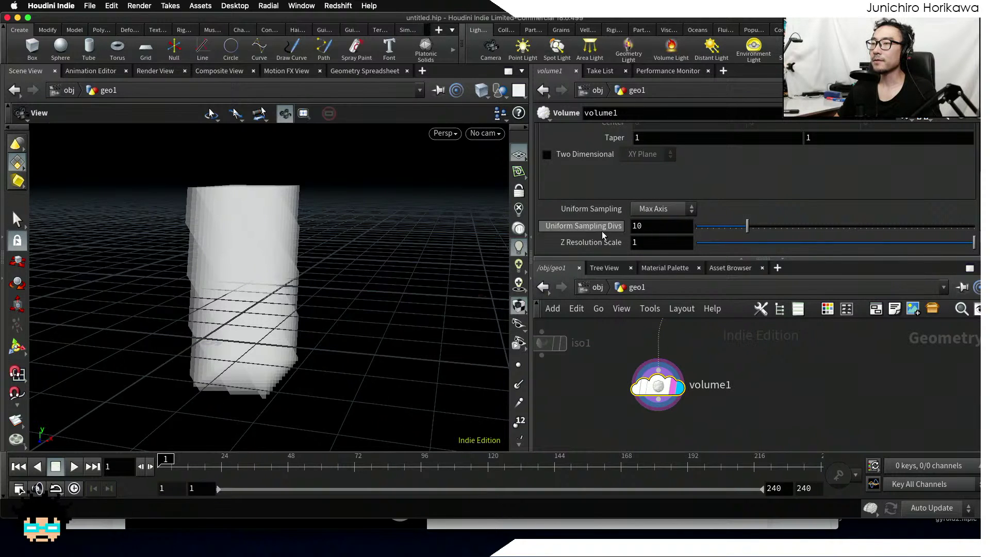
pyautogui.moveTo(602, 231); pyautogui.dragTo(709, 231)
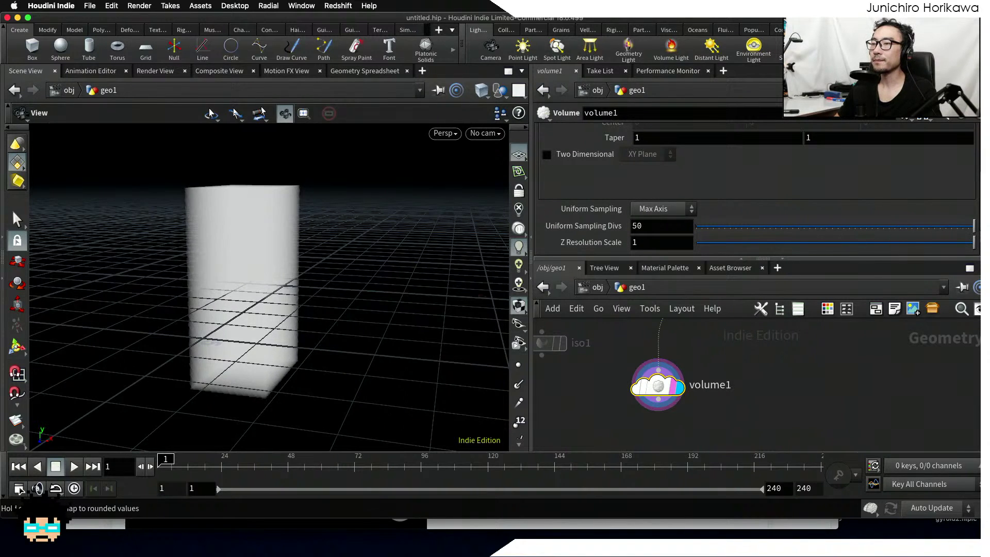
pyautogui.moveTo(973, 226)
pyautogui.mouseDown()
pyautogui.moveTo(959, 231)
pyautogui.moveTo(975, 231)
pyautogui.mouseUp()
pyautogui.moveTo(472, 235); pyautogui.dragTo(479, 269)
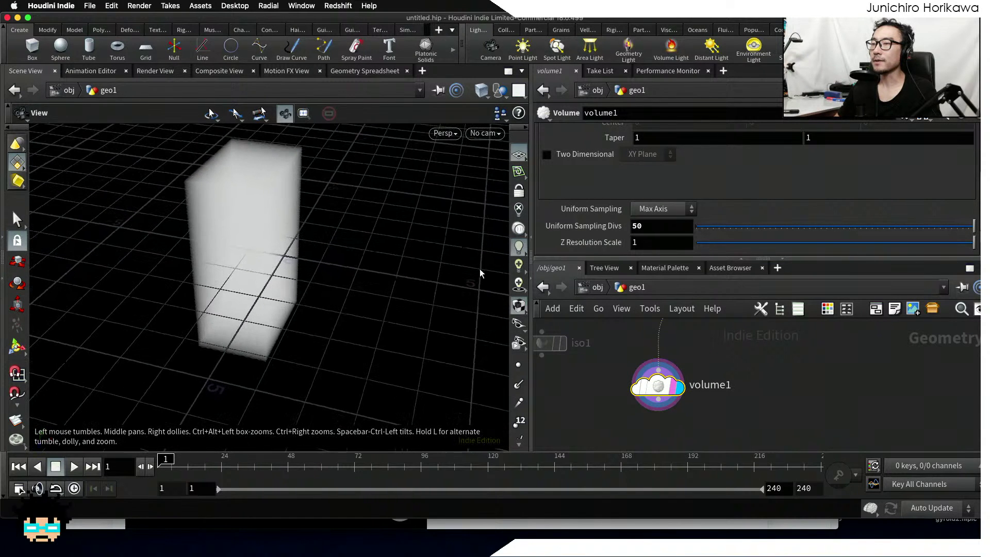
pyautogui.moveTo(650, 231); pyautogui.dragTo(602, 231)
pyautogui.write('100')
pyautogui.press('Return')
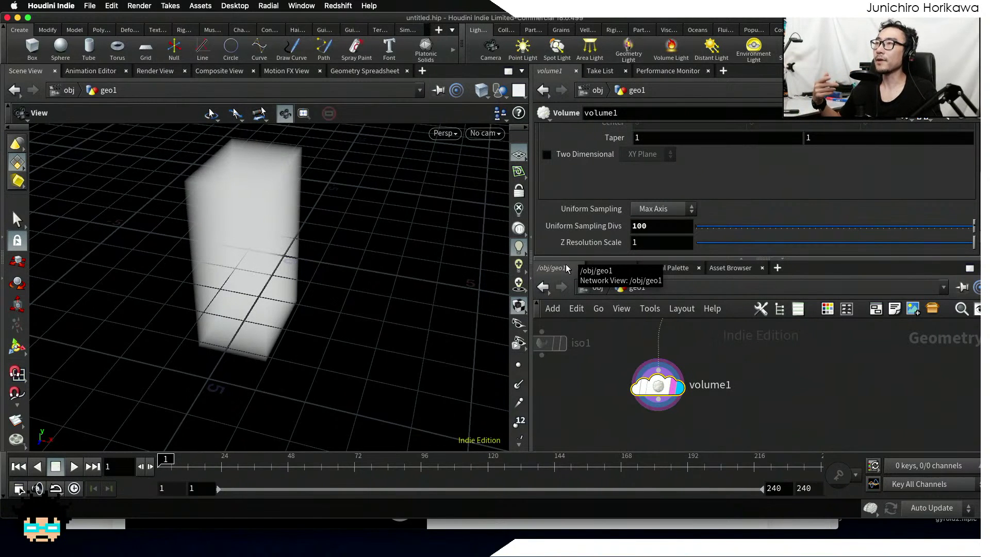
pyautogui.moveTo(327, 316); pyautogui.dragTo(392, 221)
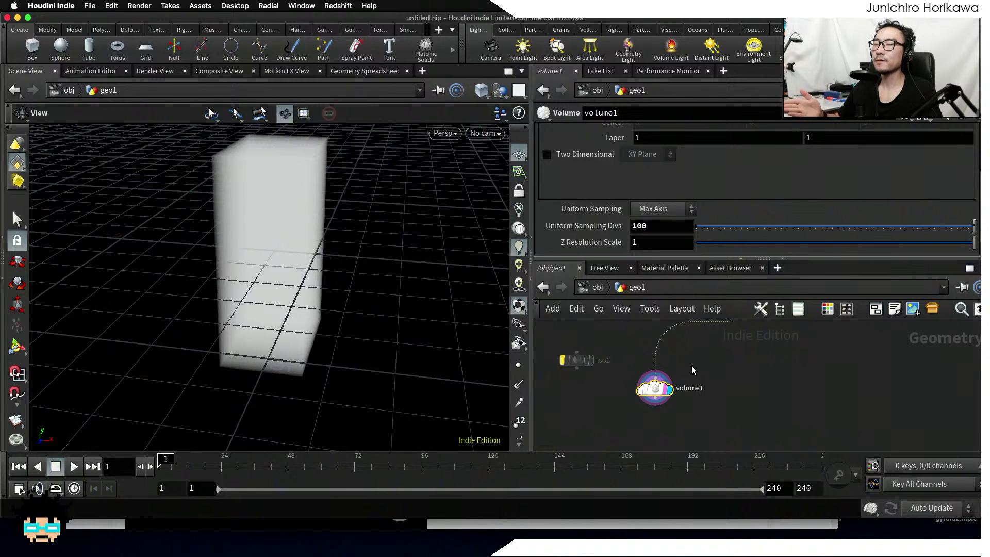
# Shift the box1 and volume1 nodes slightly to tidy their layout in the network
pyautogui.moveTo(691, 363); pyautogui.dragTo(685, 383, button='middle')
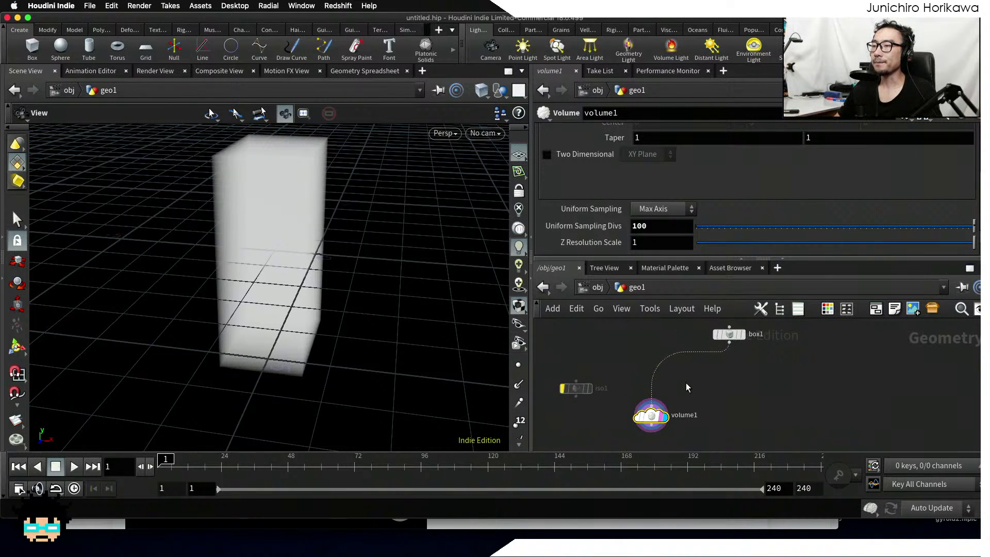
pyautogui.scroll(4, 736, 335)
pyautogui.moveTo(724, 333); pyautogui.dragTo(719, 342)
pyautogui.moveTo(679, 413); pyautogui.dragTo(709, 380, button='middle')
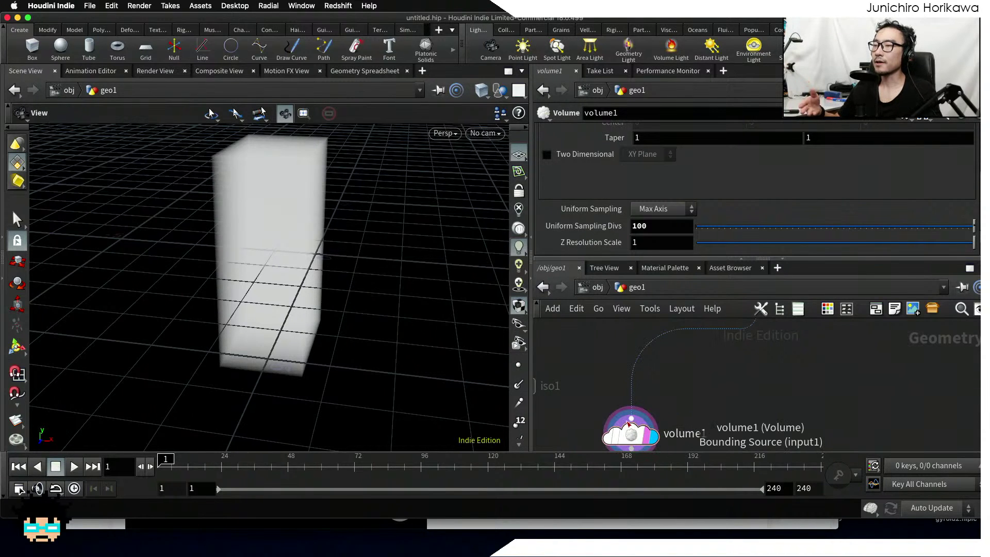
pyautogui.moveTo(632, 437); pyautogui.dragTo(636, 429)
pyautogui.moveTo(635, 429)
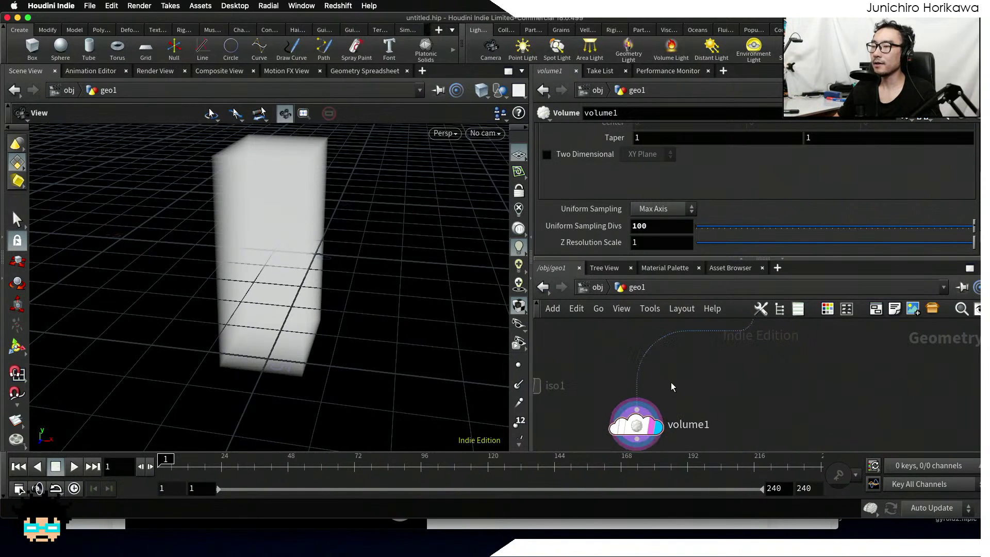
pyautogui.moveTo(670, 382); pyautogui.dragTo(673, 389, button='middle')
pyautogui.press('Tab')
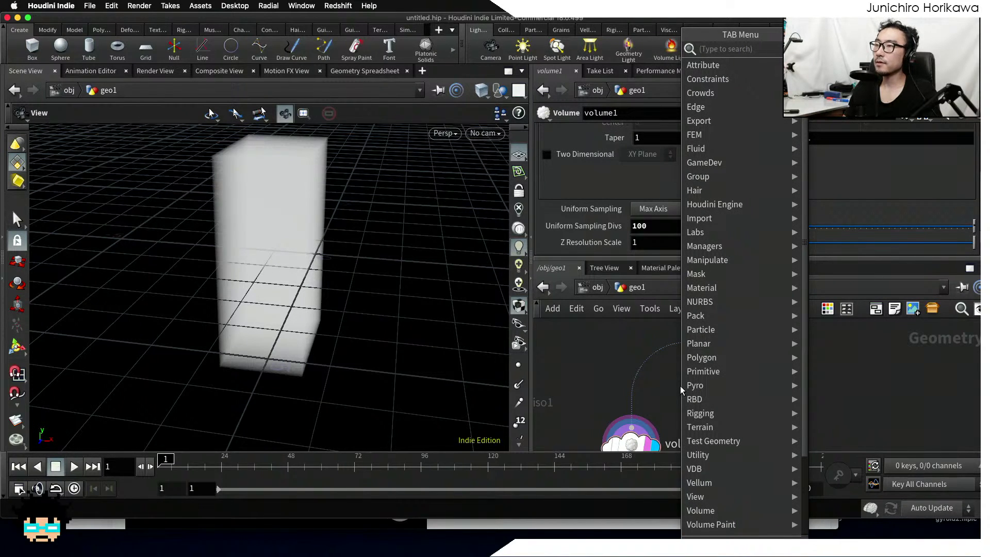
pyautogui.write('tra')
pyautogui.press('Return')
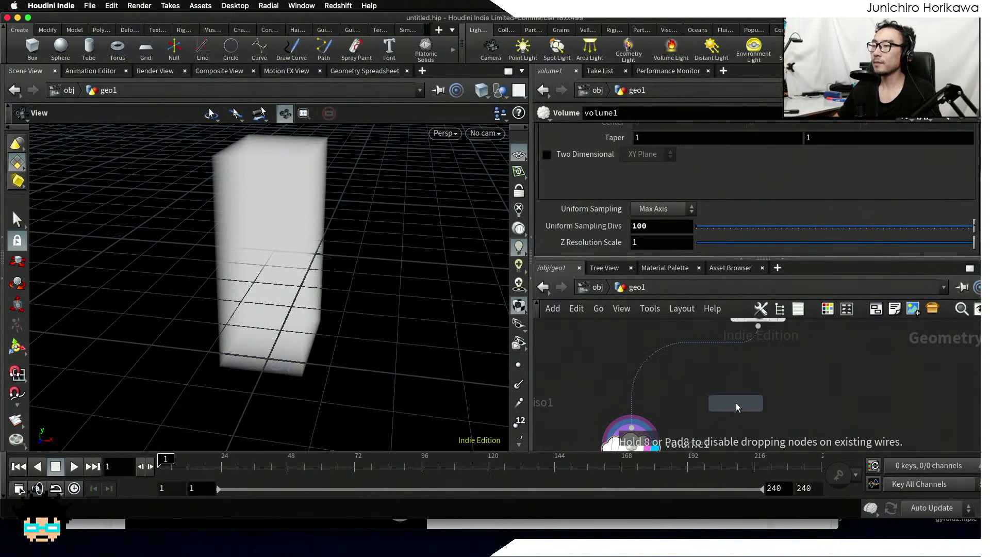
pyautogui.click(735, 403)
pyautogui.moveTo(735, 400); pyautogui.dragTo(687, 367)
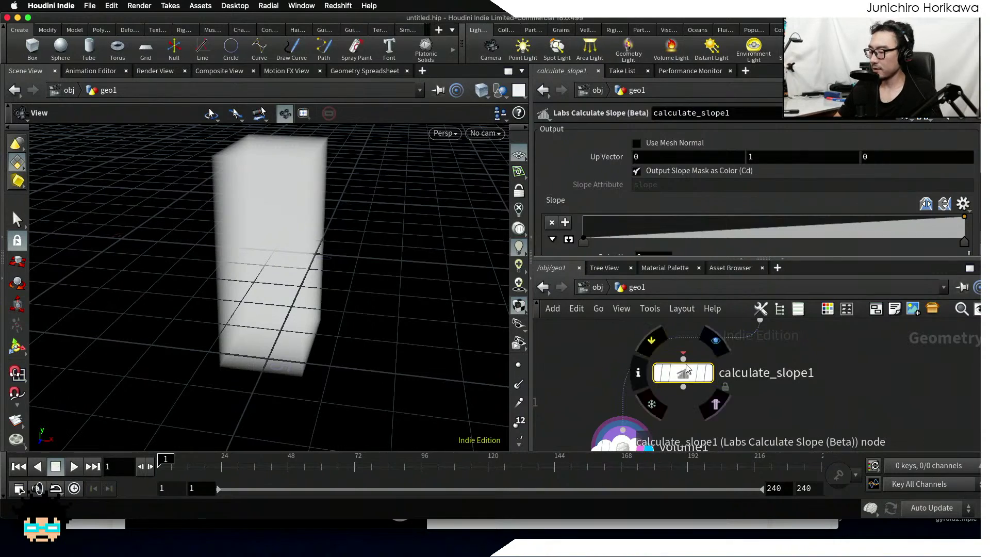
pyautogui.press('Delete')
# Add a Transform node and insert it into the wire between box1 and volume1
pyautogui.press('Tab')
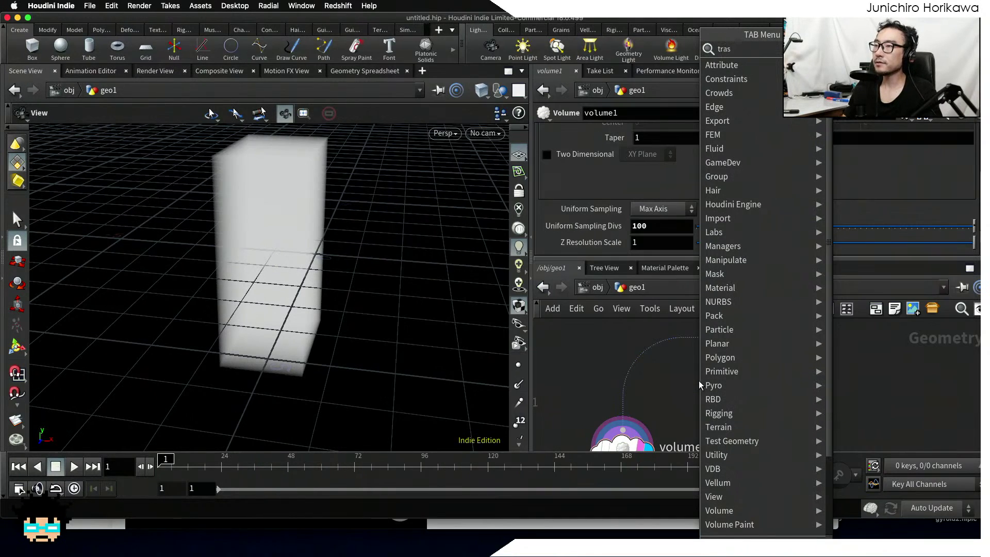
pyautogui.press('BackSpace')
pyautogui.press('BackSpace')
pyautogui.press('BackSpace')
pyautogui.press('BackSpace')
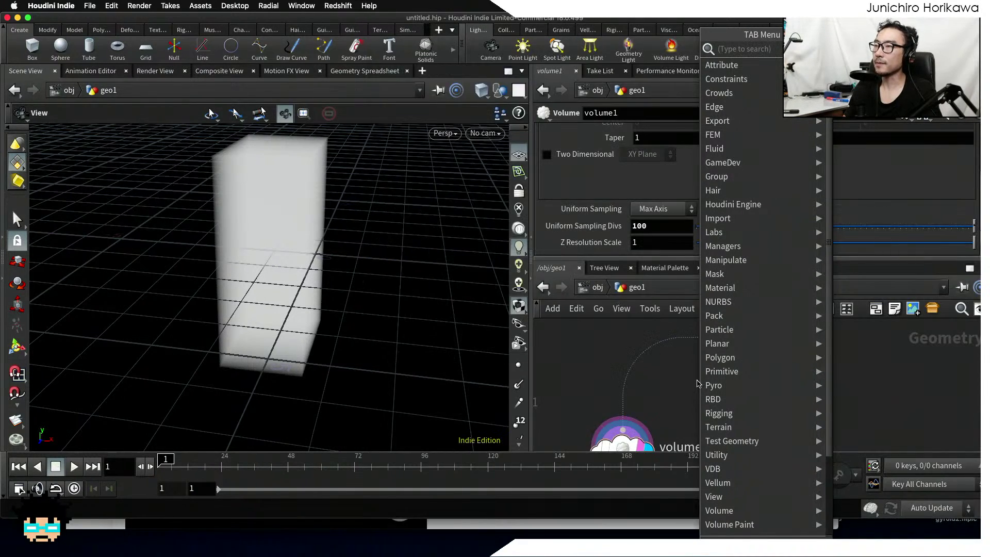
pyautogui.write('trans')
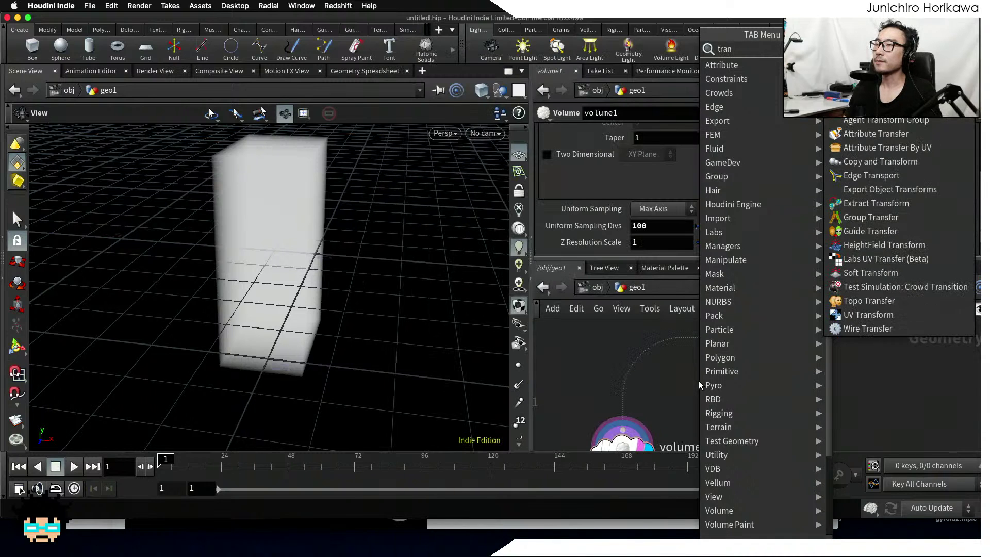
pyautogui.press('Return')
pyautogui.click(699, 382)
pyautogui.scroll(1, 699, 382)
pyautogui.moveTo(699, 381); pyautogui.dragTo(615, 359)
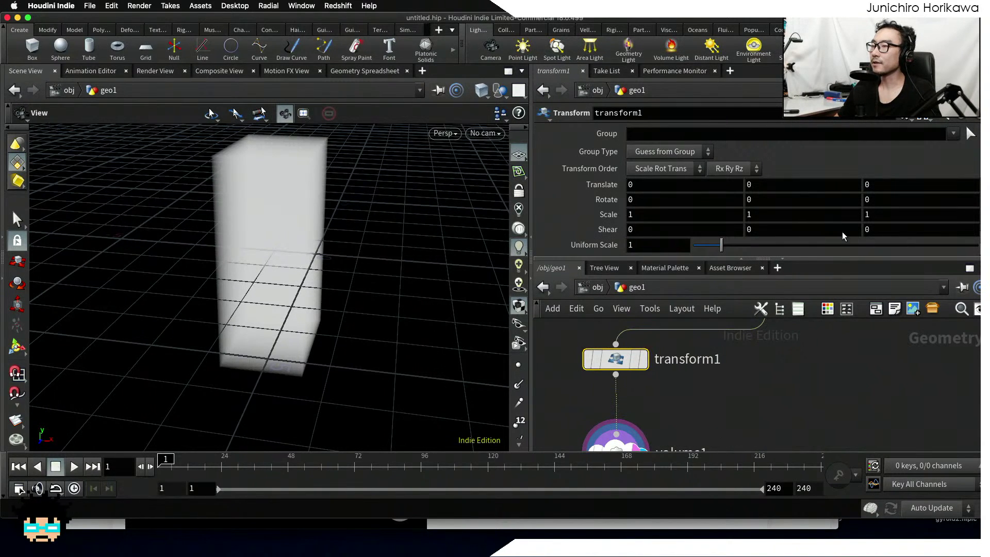
# Display transform1's output in the viewport and enlarge the parameter area to reach its lower settings
pyautogui.moveTo(843, 259); pyautogui.dragTo(844, 312)
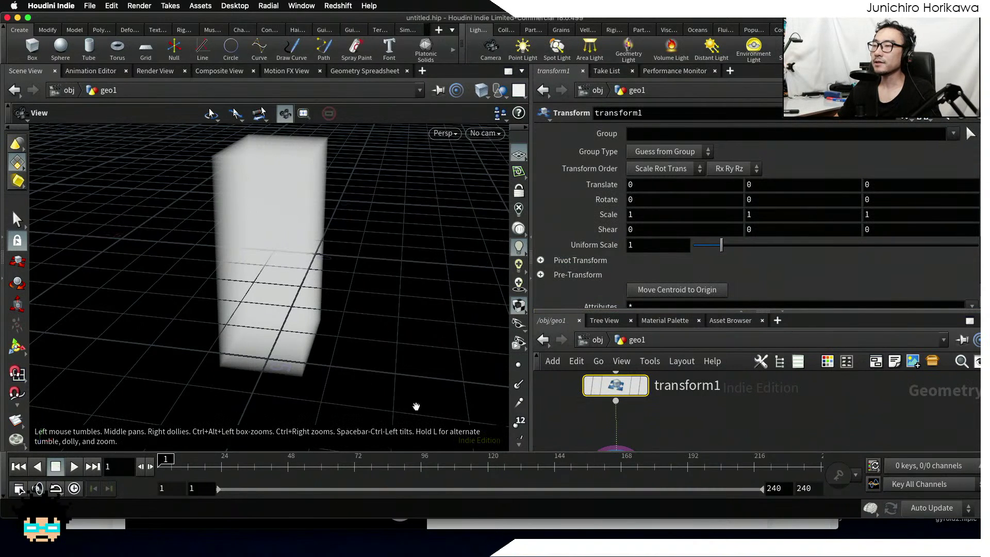
pyautogui.click(643, 385)
pyautogui.click(650, 419)
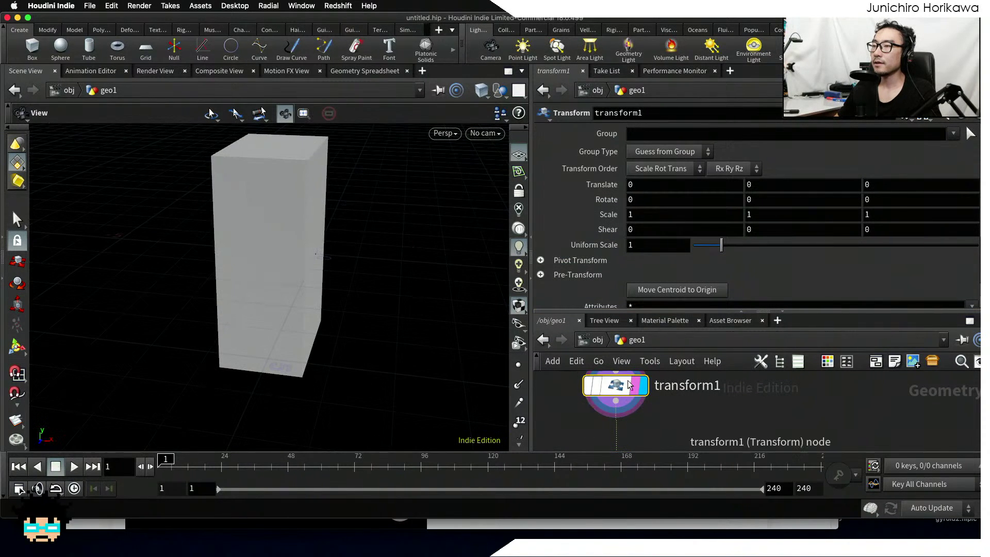
pyautogui.scroll(-3, 729, 265)
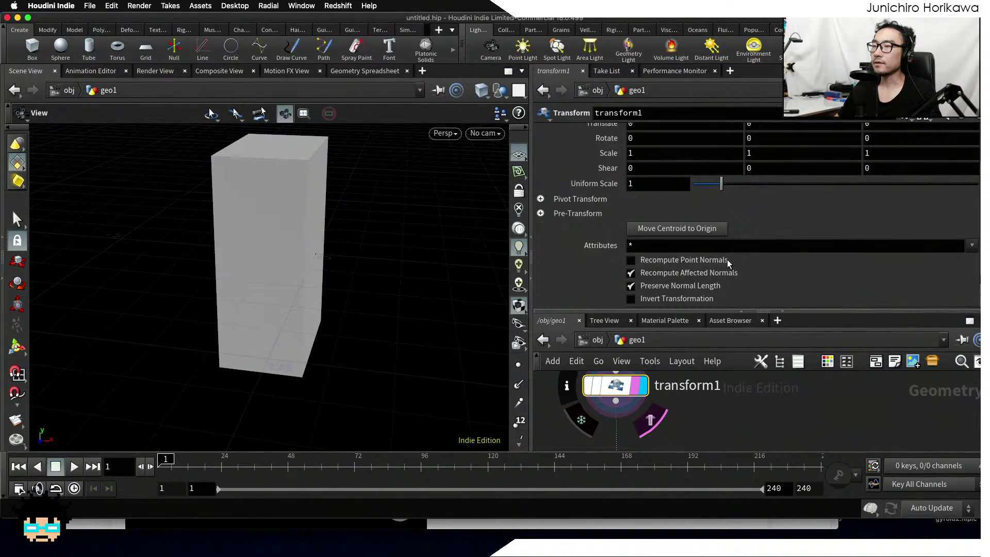
# Expand transform1's Pivot Transform settings and set Pivot Translate X to the expression $CEX
pyautogui.click(540, 199)
pyautogui.click(609, 185)
pyautogui.write('$')
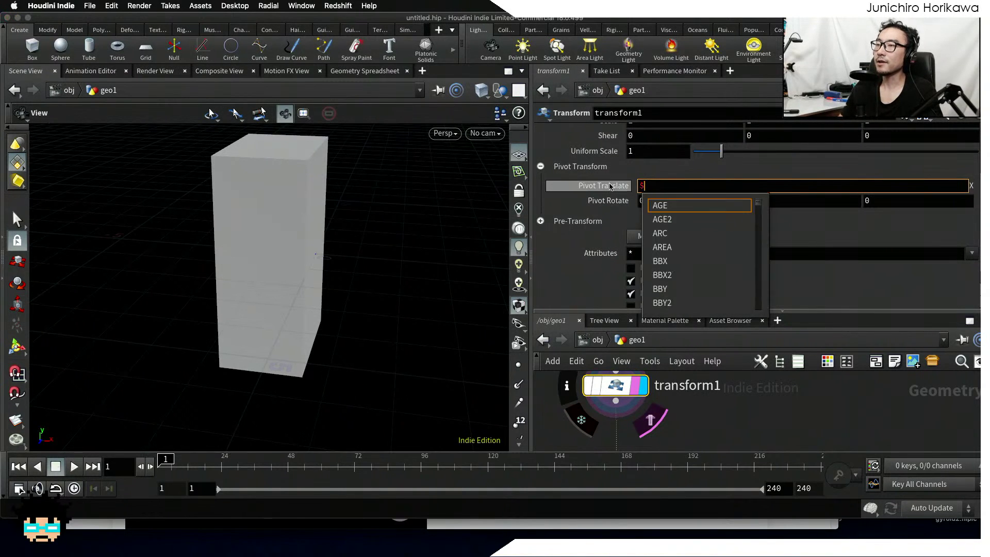
pyautogui.write('CE')
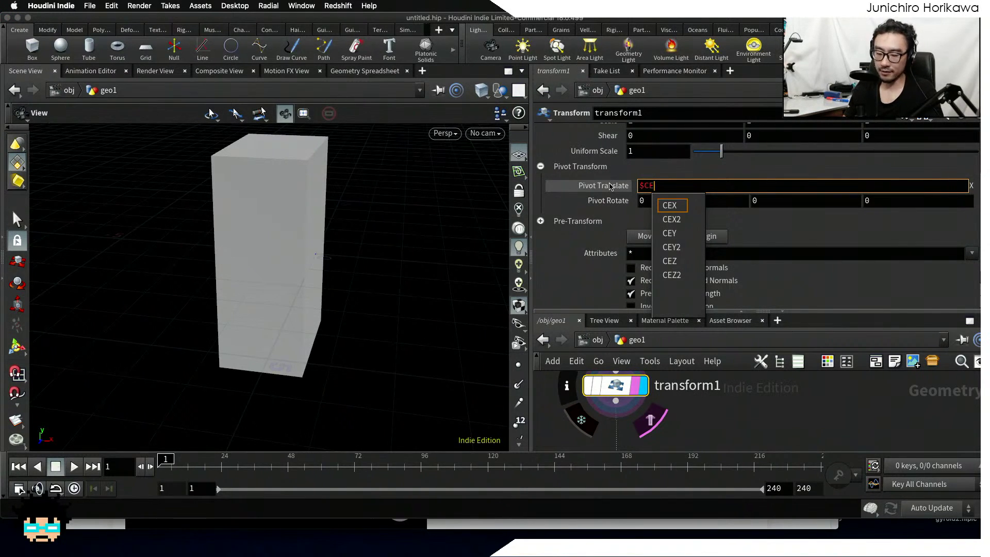
pyautogui.write('X')
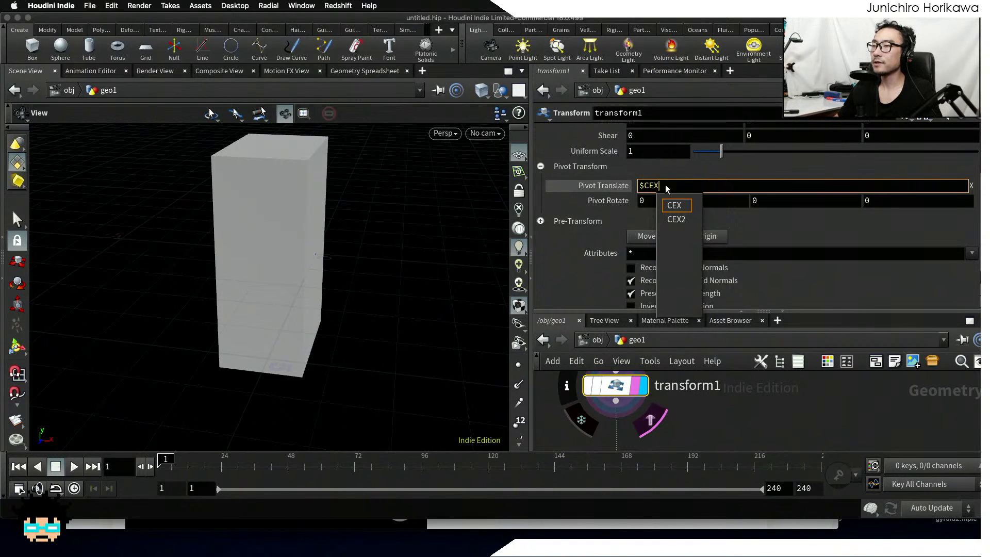
pyautogui.press('Return')
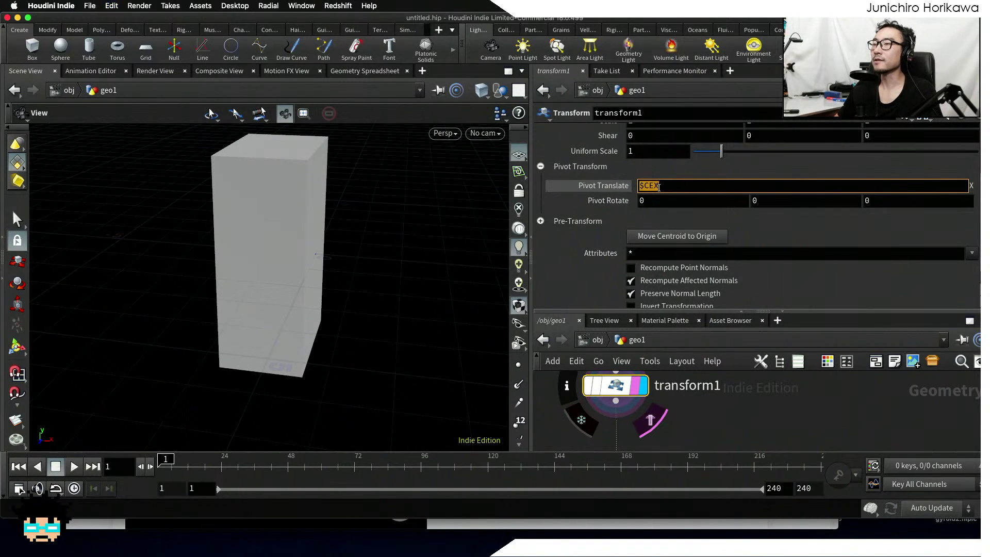
# Set transform1's Pivot Translate Y to $CEY and Pivot Translate Z to $CEZ
pyautogui.click(662, 187)
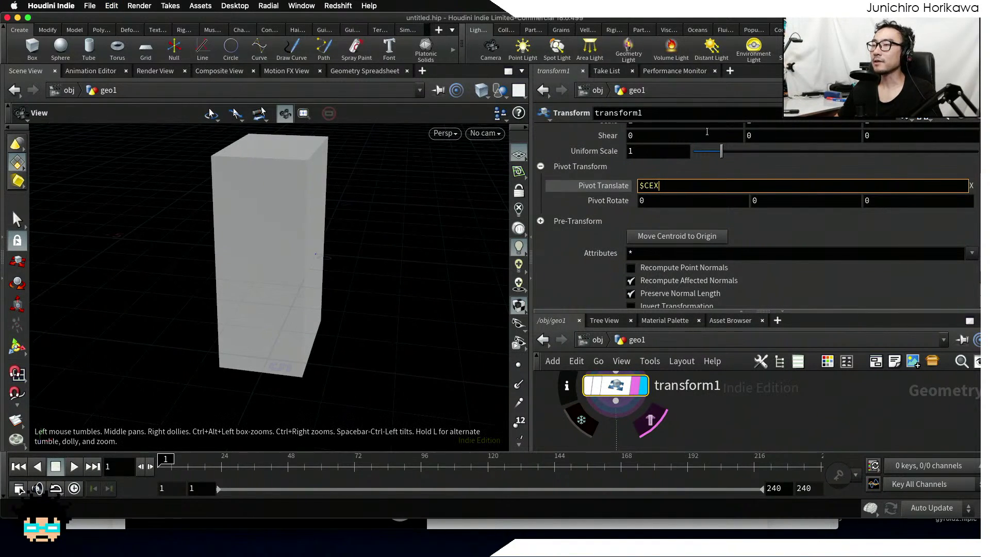
pyautogui.press('Tab')
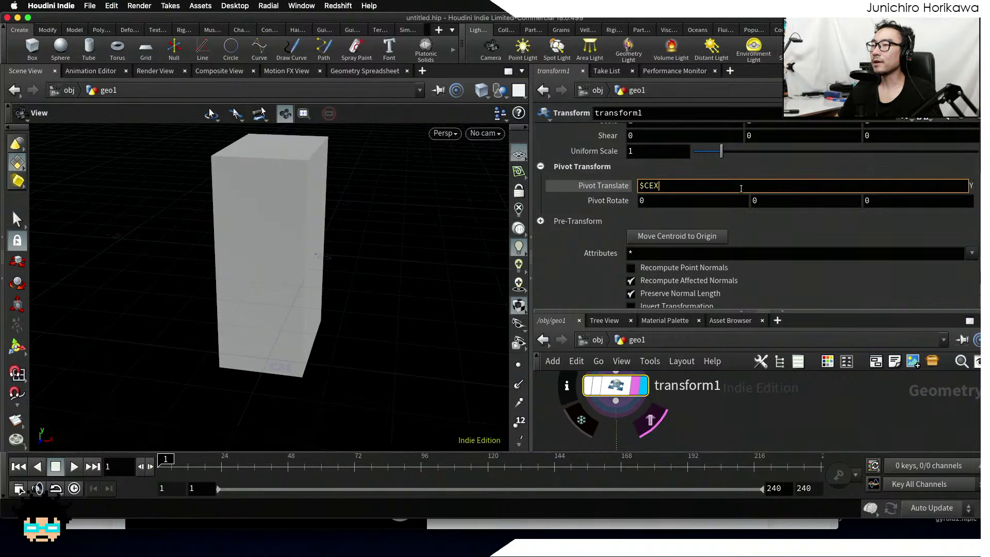
pyautogui.press('BackSpace')
pyautogui.write('Y')
pyautogui.press('Return')
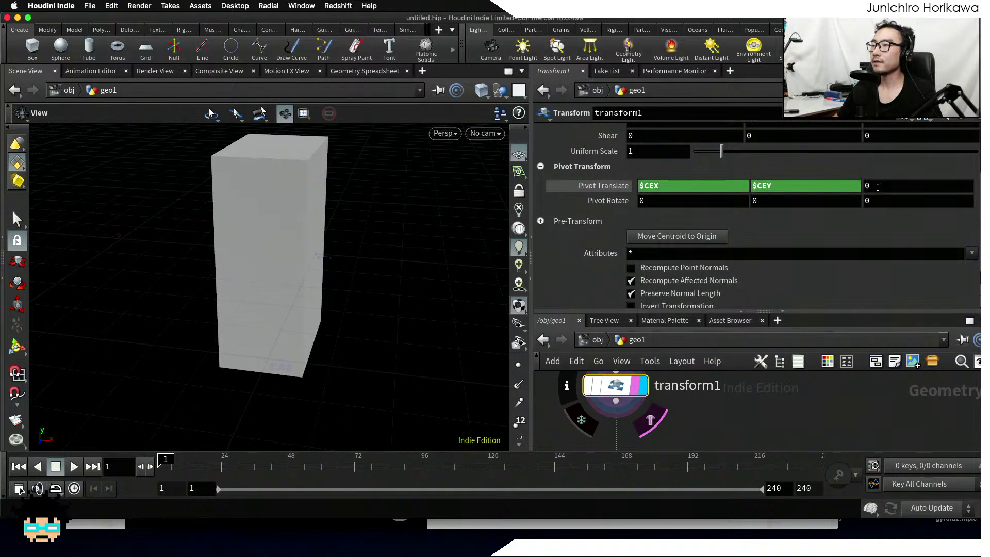
pyautogui.click(877, 186)
pyautogui.write('$CEZ')
pyautogui.press('Return')
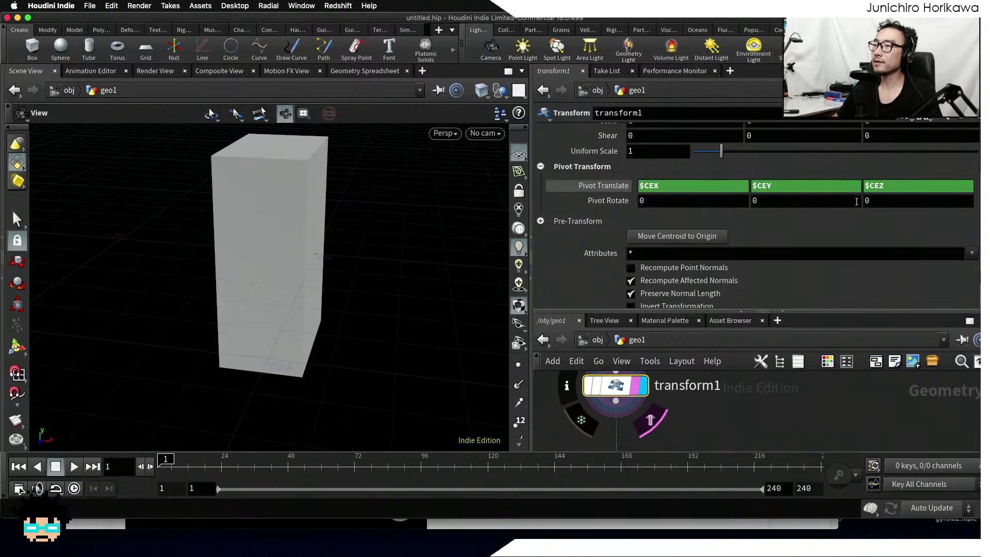
# Scale the box slightly about its centre by setting transform1's Uniform Scale to 1.1
pyautogui.scroll(2, 688, 271)
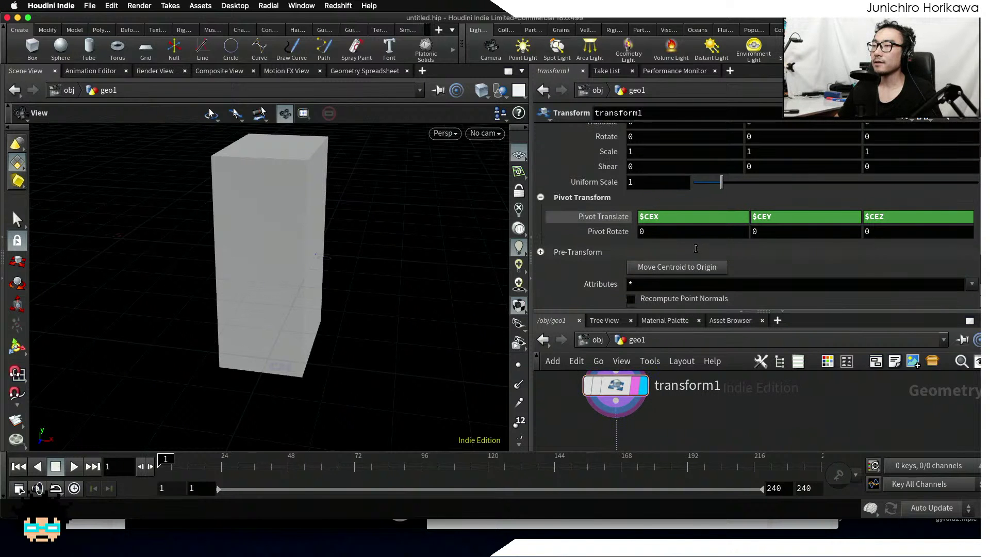
pyautogui.moveTo(720, 181)
pyautogui.mouseDown()
pyautogui.moveTo(753, 181)
pyautogui.moveTo(723, 188)
pyautogui.mouseUp()
pyautogui.moveTo(347, 185); pyautogui.dragTo(344, 279)
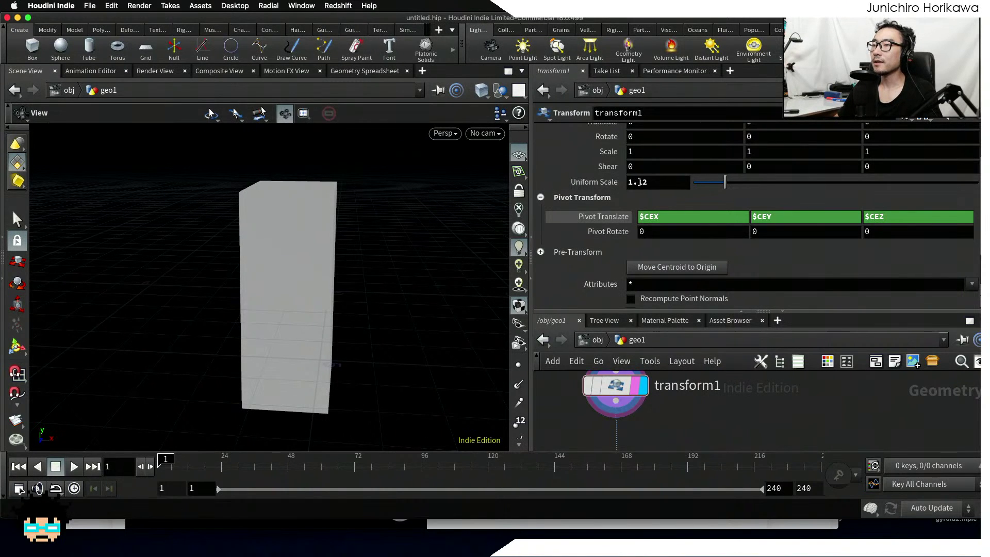
pyautogui.click(639, 182)
pyautogui.press('BackSpace')
pyautogui.press('Return')
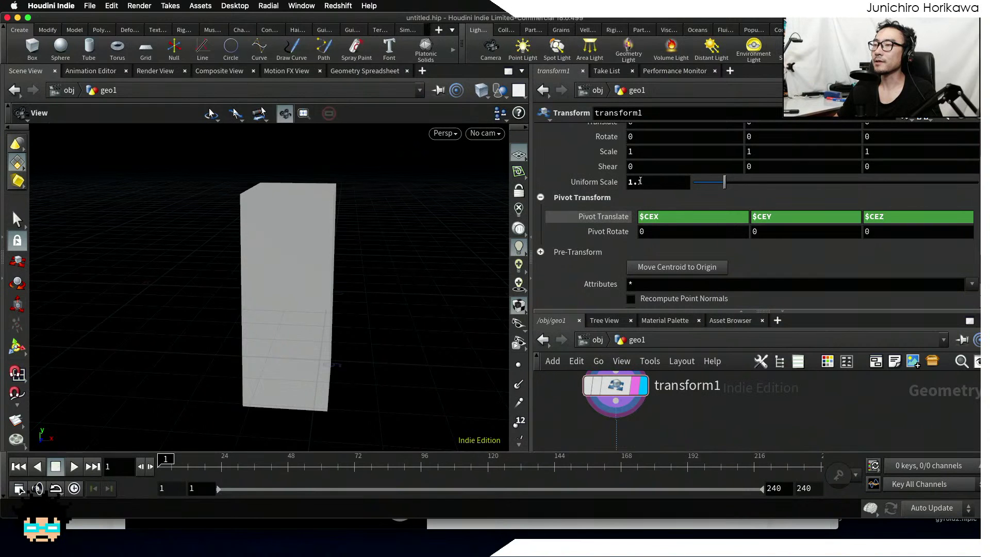
pyautogui.moveTo(640, 181); pyautogui.dragTo(614, 180)
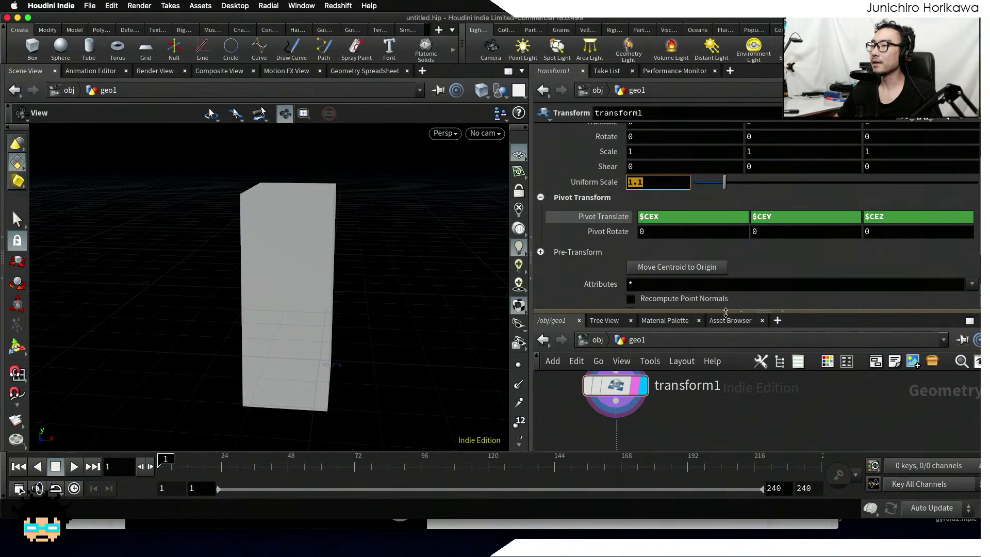
# Move volume1 closer below transform1, display its output, and inspect the enlarged volume in the viewport
pyautogui.moveTo(721, 311); pyautogui.dragTo(722, 265)
pyautogui.doubleClick(709, 365)
pyautogui.moveTo(699, 405); pyautogui.dragTo(700, 370, button='middle')
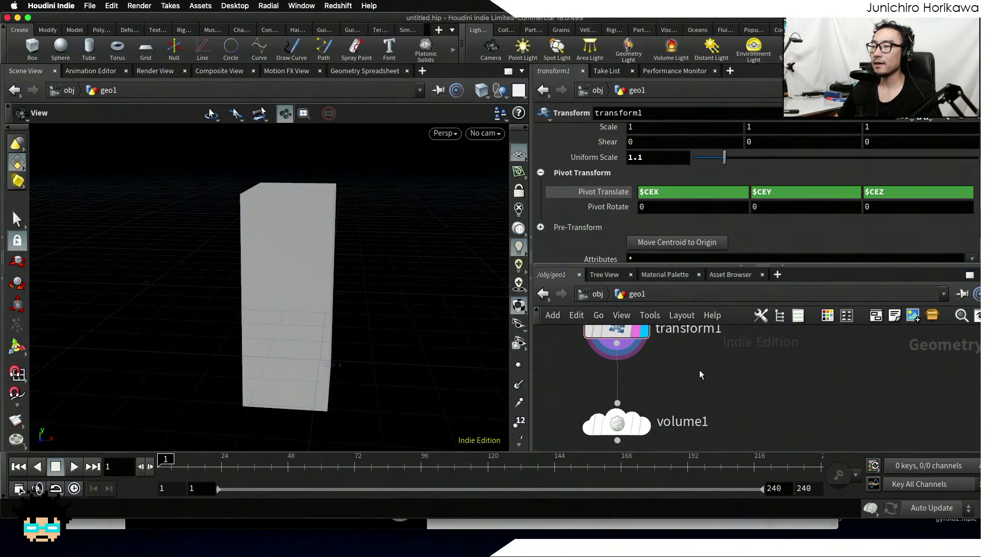
pyautogui.click(644, 428)
pyautogui.moveTo(628, 425); pyautogui.dragTo(628, 388)
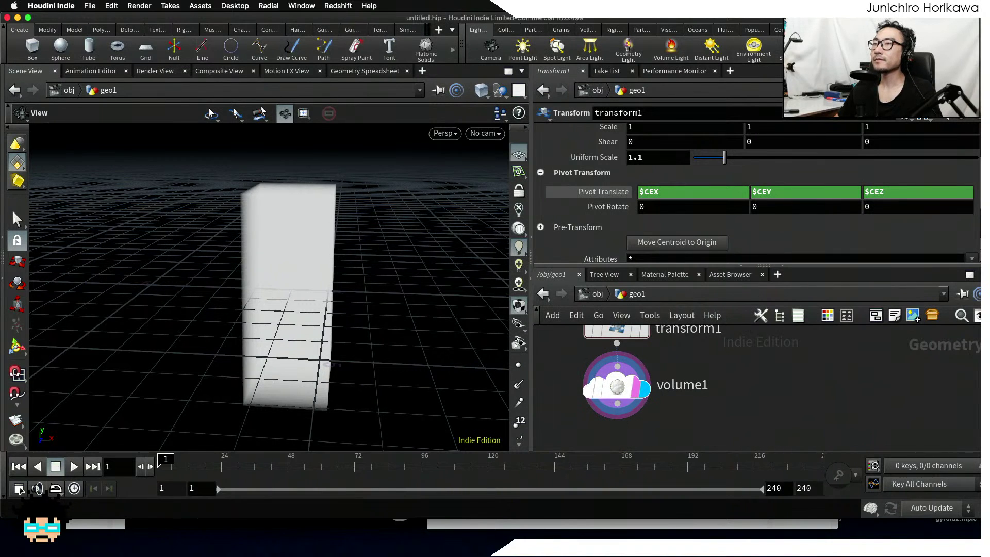
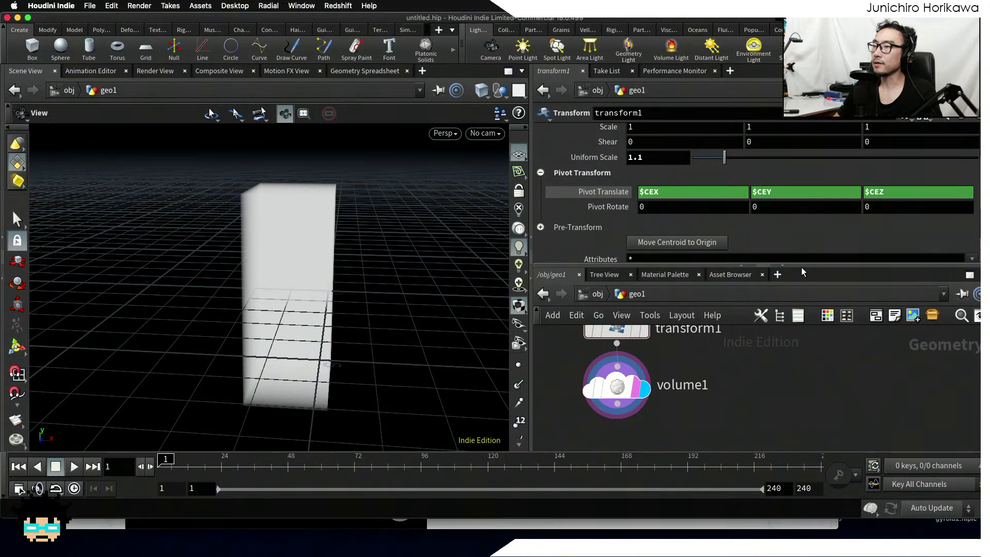
pyautogui.moveTo(798, 265); pyautogui.dragTo(796, 238)
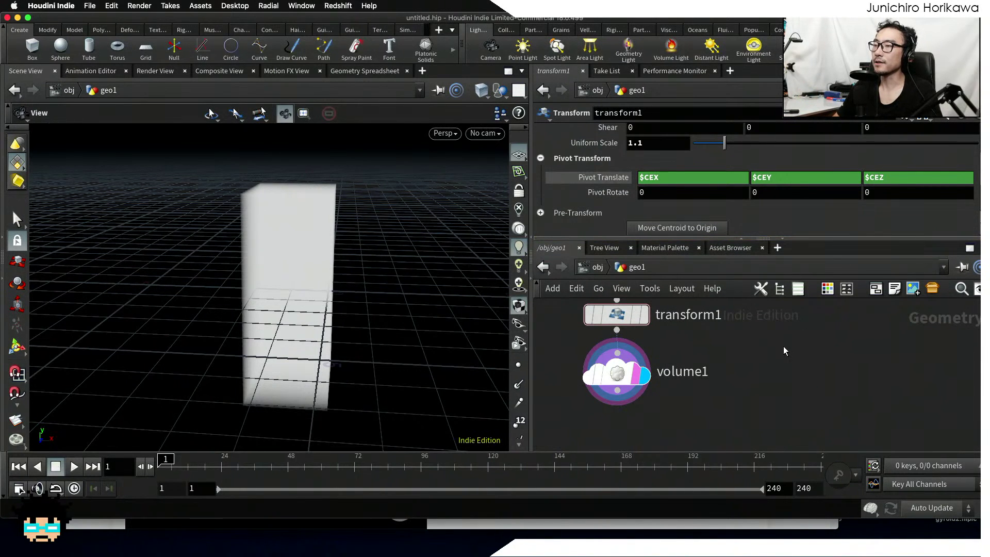
pyautogui.moveTo(351, 337); pyautogui.dragTo(317, 297)
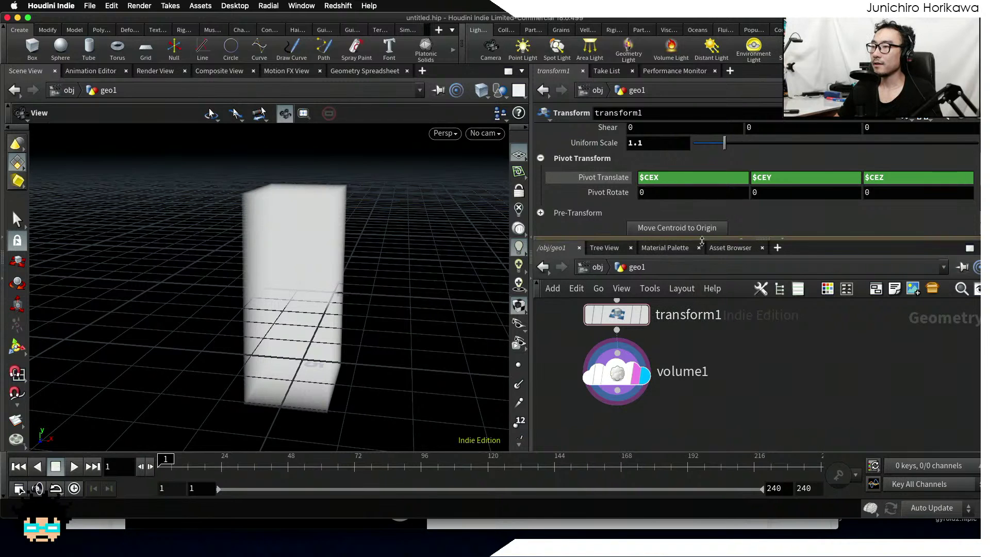
pyautogui.moveTo(701, 238); pyautogui.dragTo(702, 199)
pyautogui.scroll(-3, 730, 310)
pyautogui.scroll(1, 713, 349)
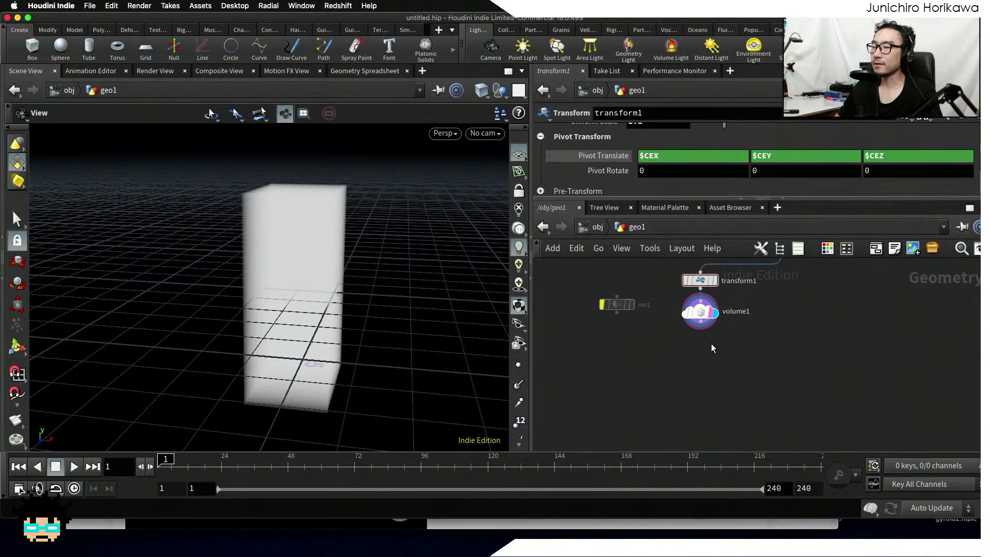
pyautogui.press('super+s')
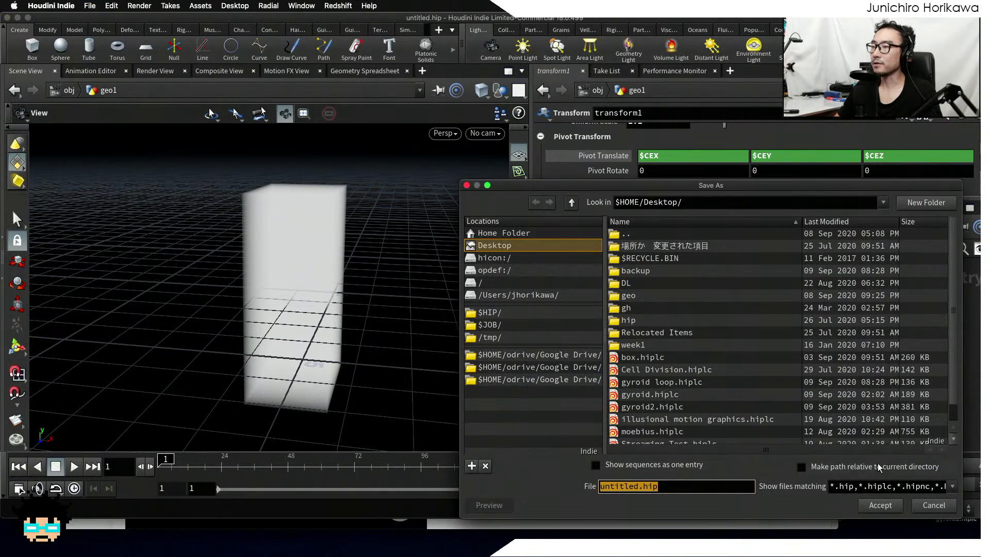
pyautogui.click(933, 504)
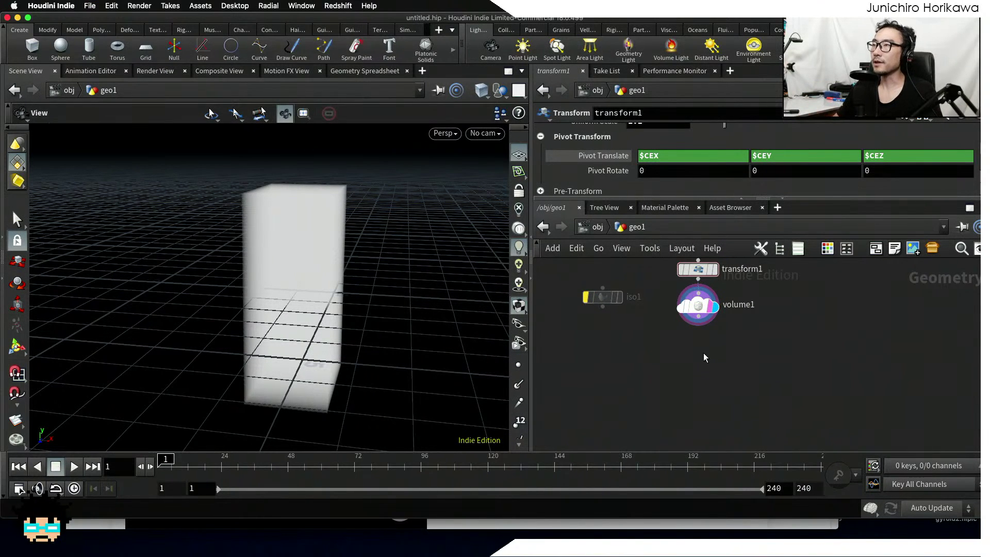
pyautogui.scroll(3, 704, 348)
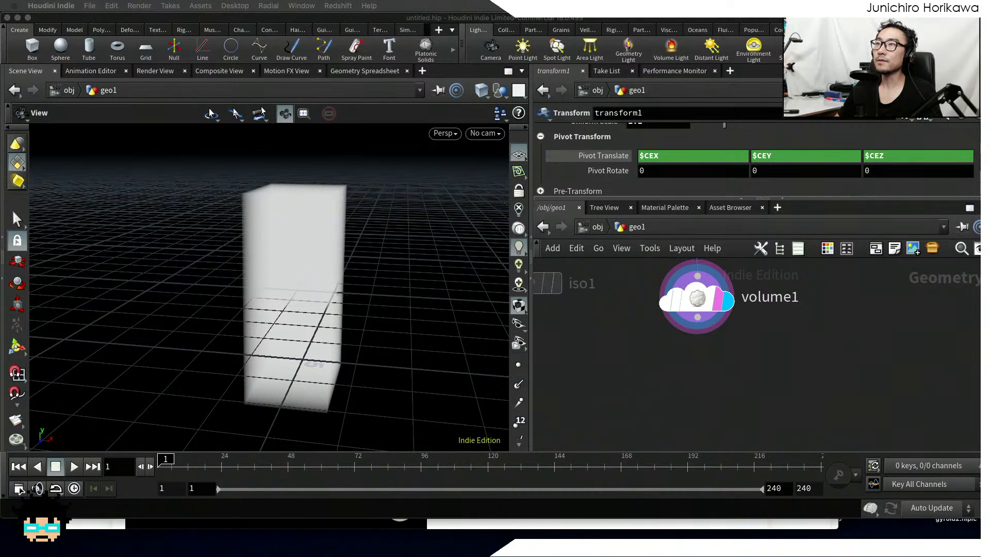
pyautogui.click(685, 385)
# Try to save the scene on the Desktop as gyroid.hip, declining to overwrite the existing file
pyautogui.press('super+shift+s')
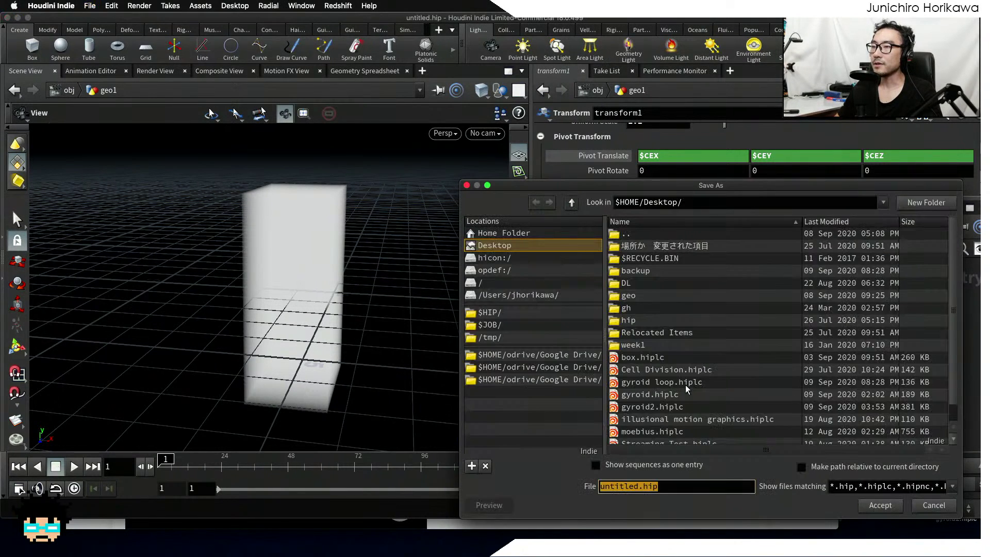
pyautogui.click(633, 488)
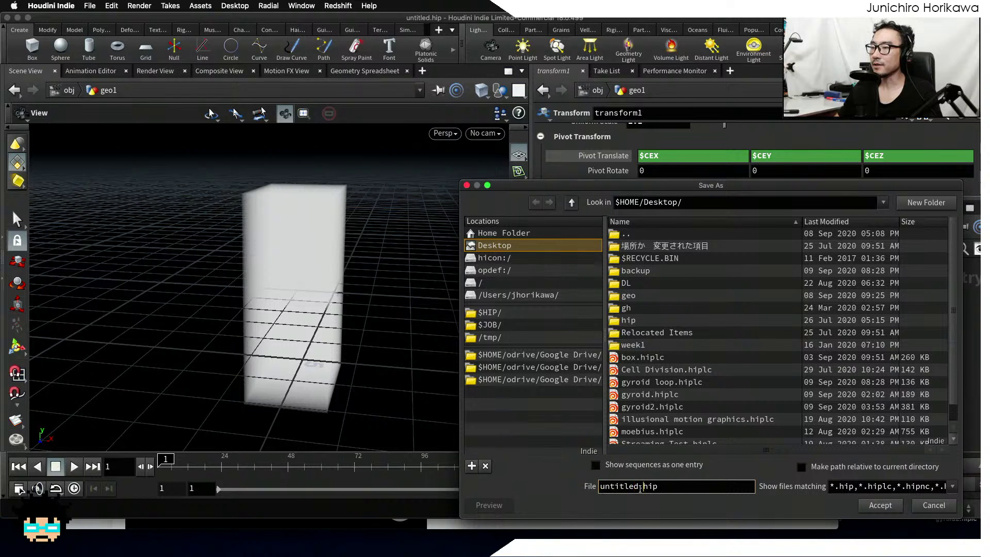
pyautogui.moveTo(642, 487); pyautogui.dragTo(558, 481)
pyautogui.click(627, 485)
pyautogui.moveTo(637, 486); pyautogui.dragTo(574, 476)
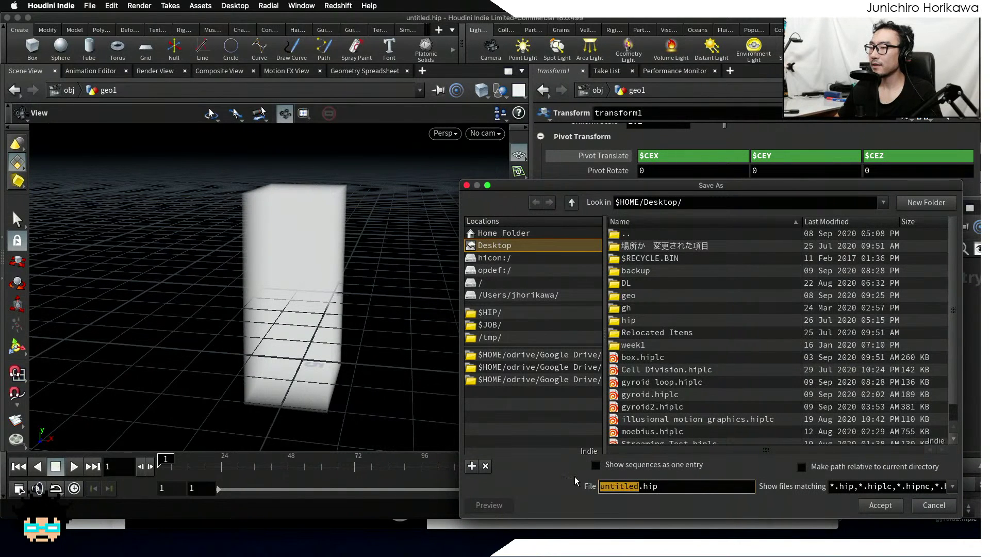
pyautogui.write('gyroid')
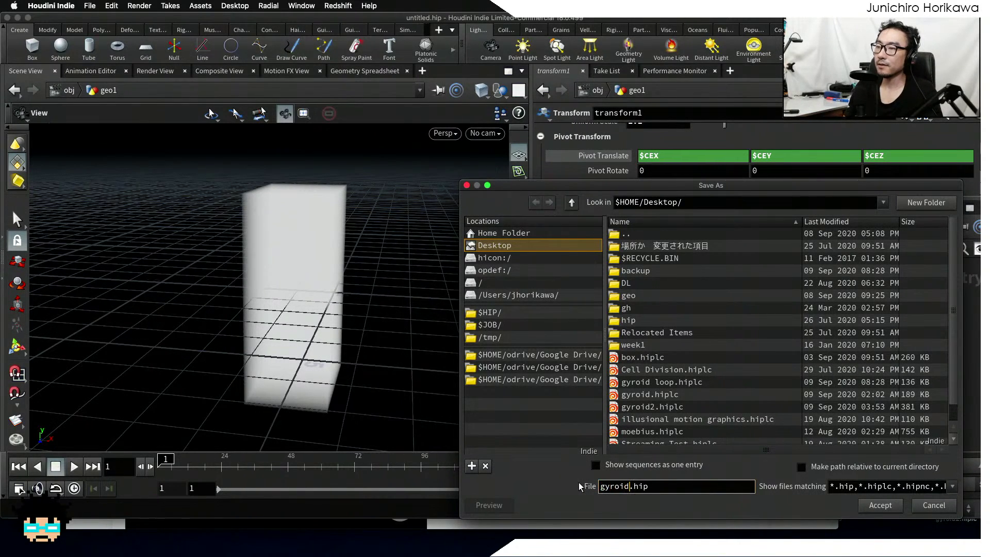
pyautogui.press('Return')
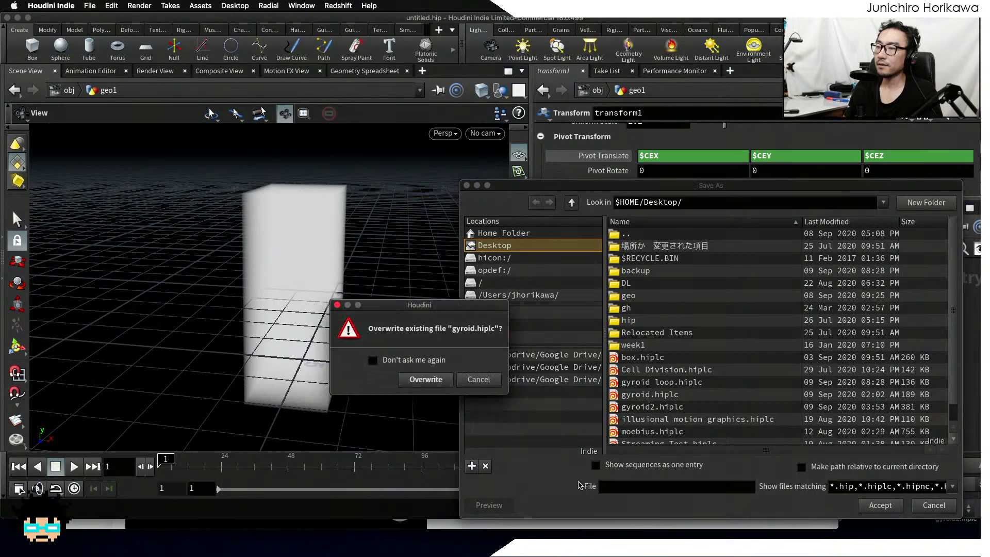
pyautogui.click(479, 381)
# Save the scene on the Desktop under the file name deformedgyroid
pyautogui.click(627, 486)
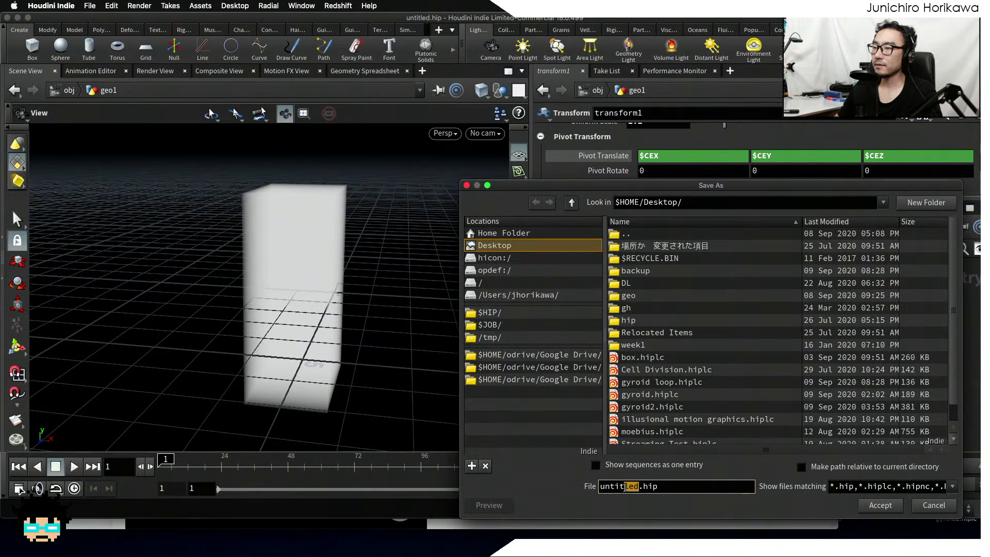
pyautogui.moveTo(625, 486); pyautogui.dragTo(531, 487)
pyautogui.write('deform')
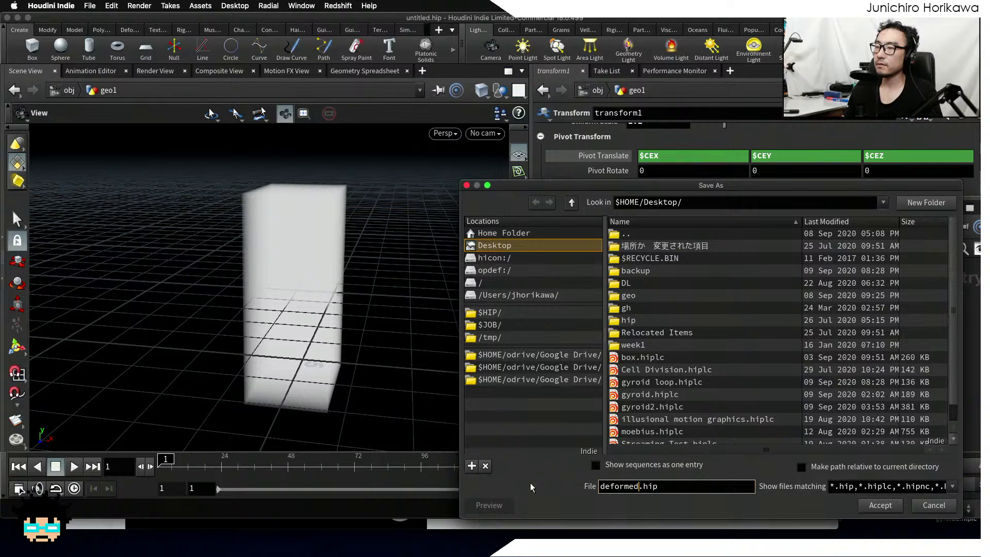
pyautogui.write('gyroid')
pyautogui.press('Return')
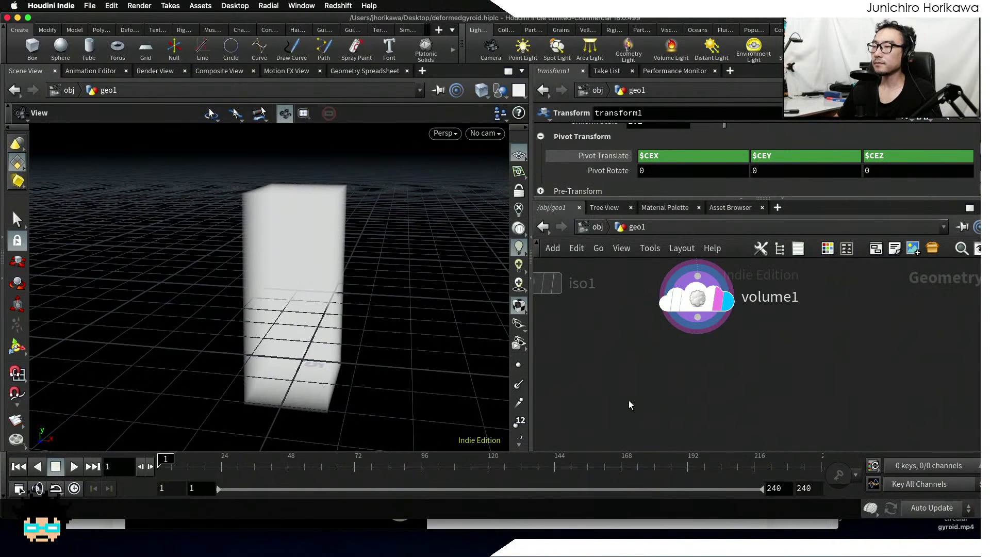
# Add a Volume Wrangle node below volume1, wire volume1 into its first input, and display the wrangle's output
pyautogui.moveTo(650, 398); pyautogui.dragTo(636, 364, button='middle')
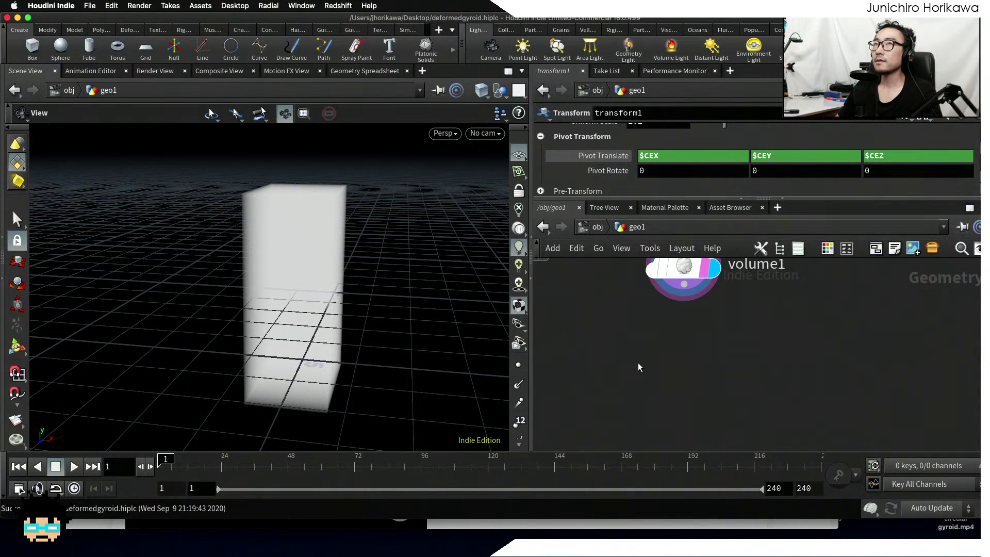
pyautogui.press('Tab')
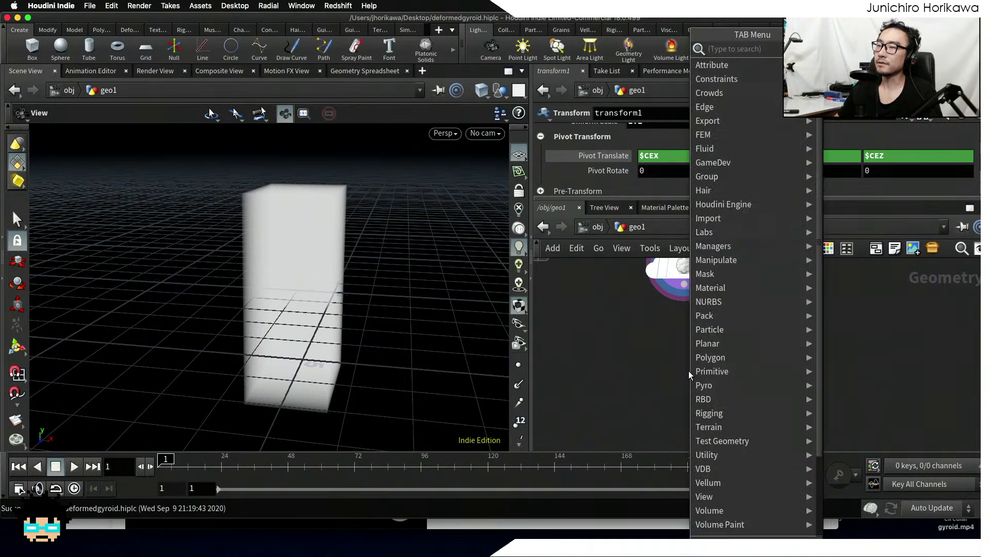
pyautogui.click(660, 355)
pyautogui.moveTo(672, 364); pyautogui.dragTo(673, 409, button='middle')
pyautogui.moveTo(690, 311)
pyautogui.mouseDown()
pyautogui.moveTo(680, 311)
pyautogui.moveTo(688, 316)
pyautogui.mouseUp()
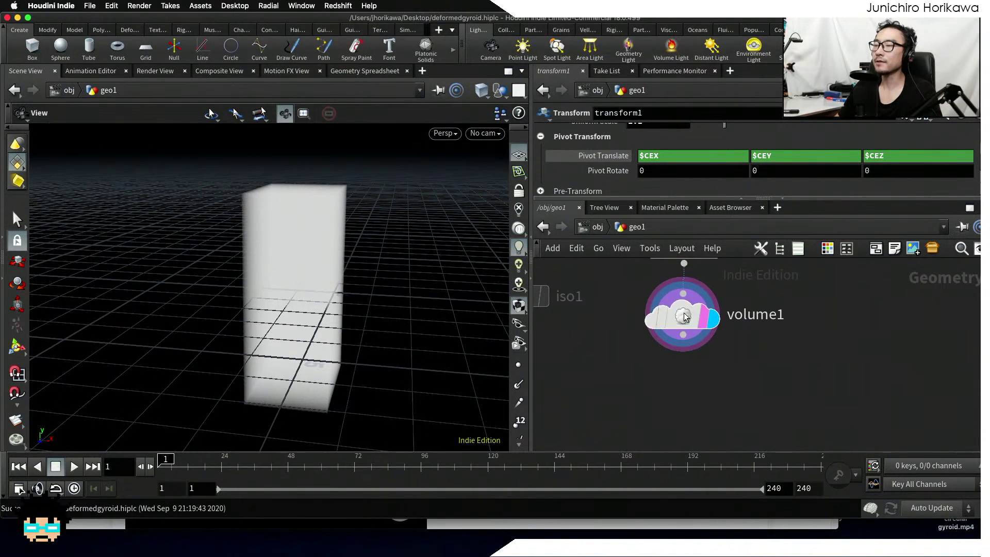
pyautogui.press('Tab')
pyautogui.write('volume wra')
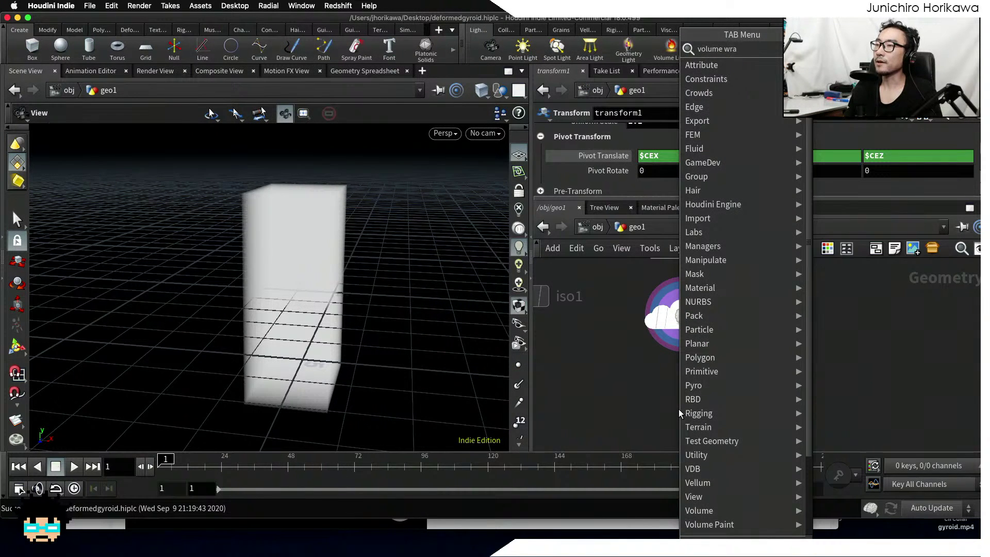
pyautogui.press('Return')
pyautogui.click(680, 395)
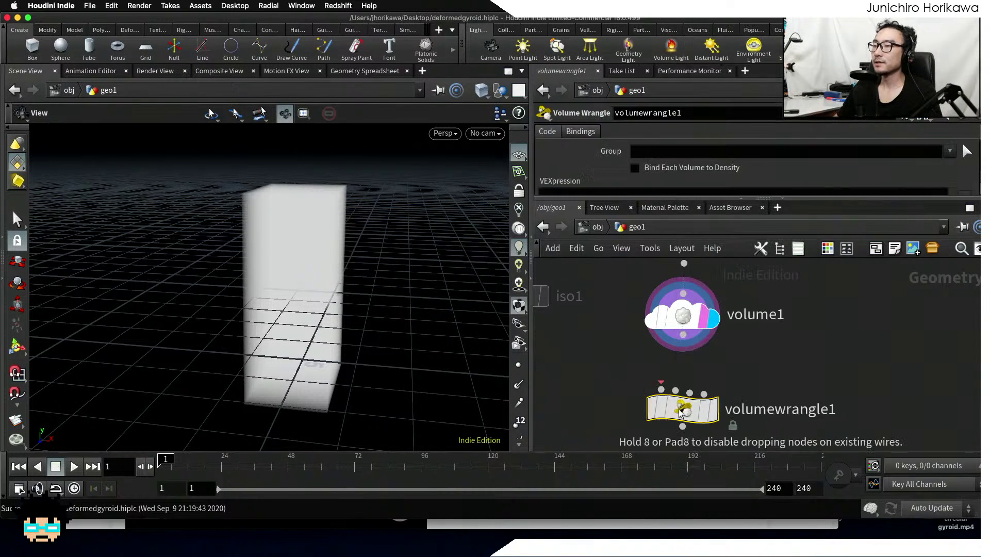
pyautogui.moveTo(683, 328); pyautogui.dragTo(680, 382)
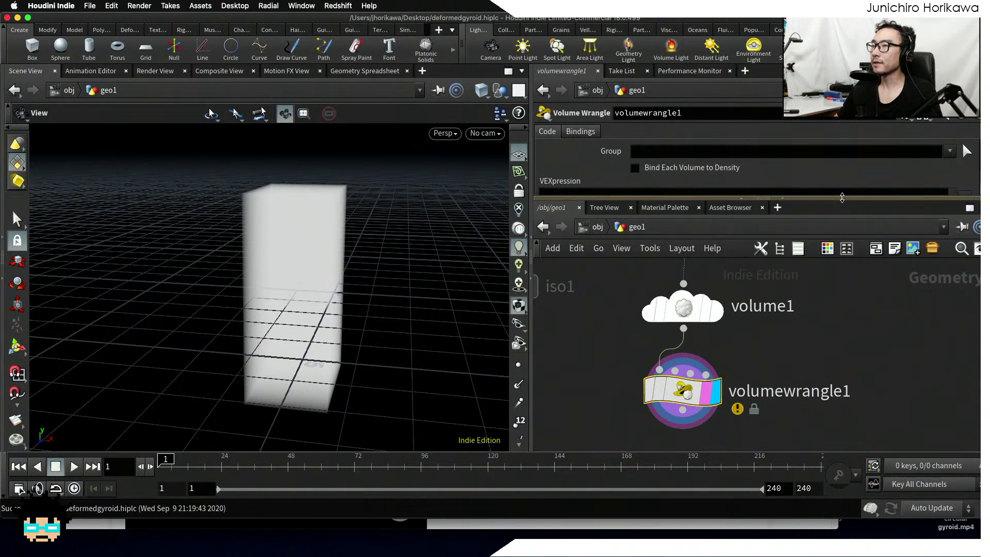
# Open the volumewrangle1 VEXpression in the separate code editor window, ready for code entry beside the viewport
pyautogui.moveTo(844, 198); pyautogui.dragTo(844, 264)
pyautogui.click(895, 232)
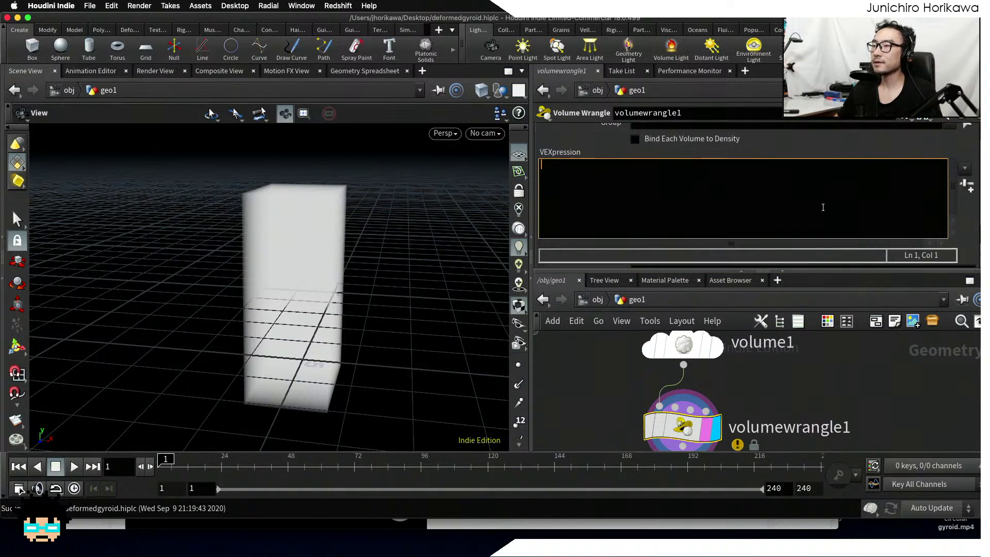
pyautogui.hotkey('alt', 'e')
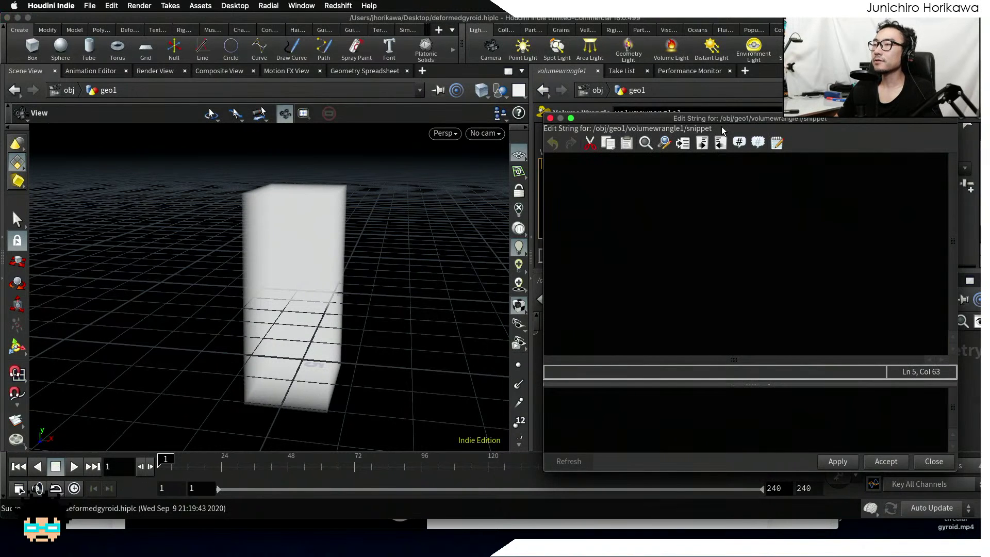
pyautogui.press('super+Tab')
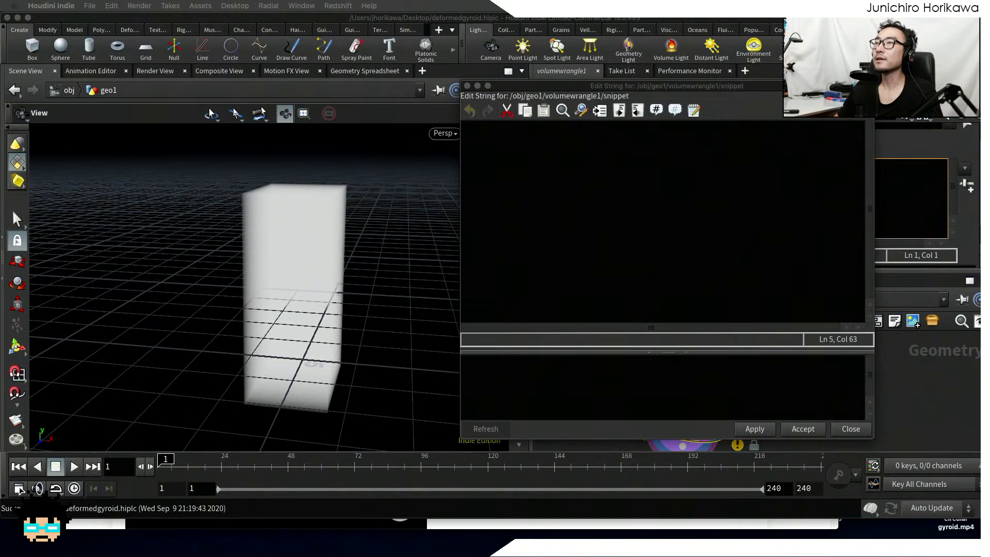
pyautogui.click(692, 206)
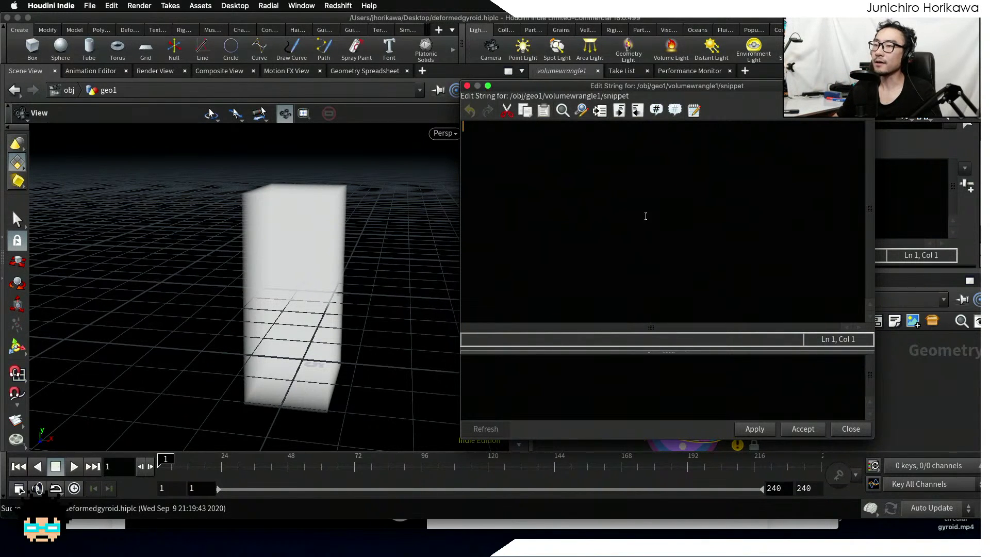
pyautogui.moveTo(569, 88); pyautogui.dragTo(629, 80)
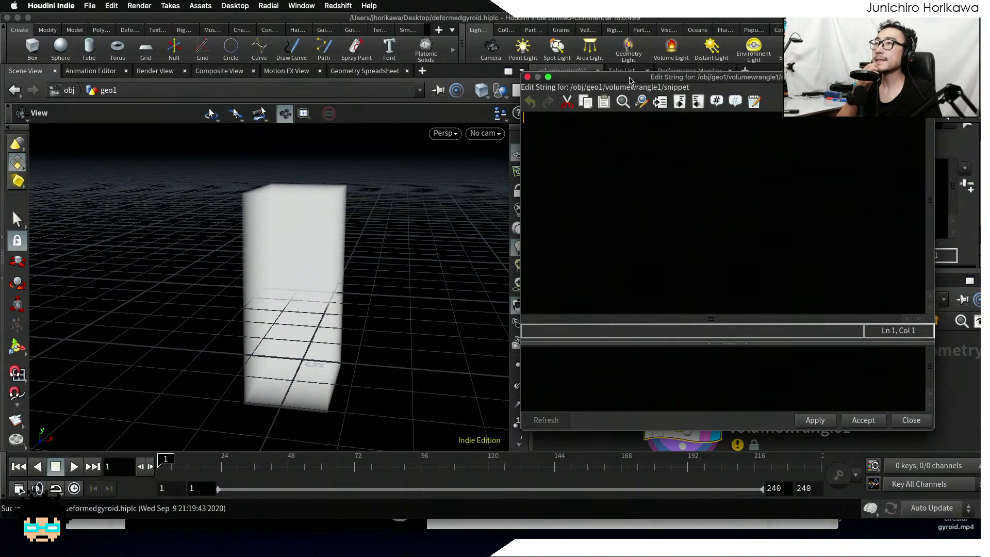
# Declare float variables x and y as @P.x and @P.y, starting on the third line of the wrangle code
pyautogui.press('Return')
pyautogui.press('Return')
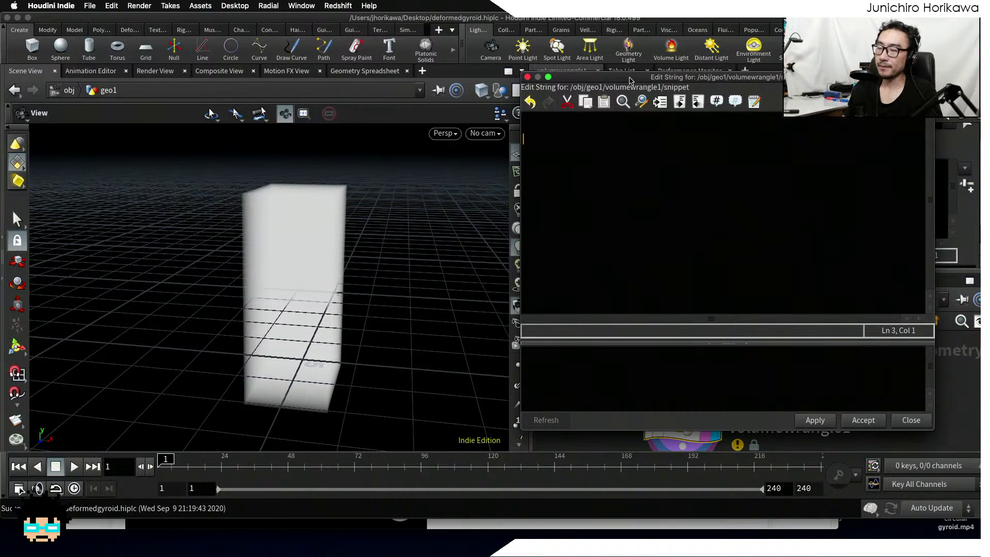
pyautogui.write('fl')
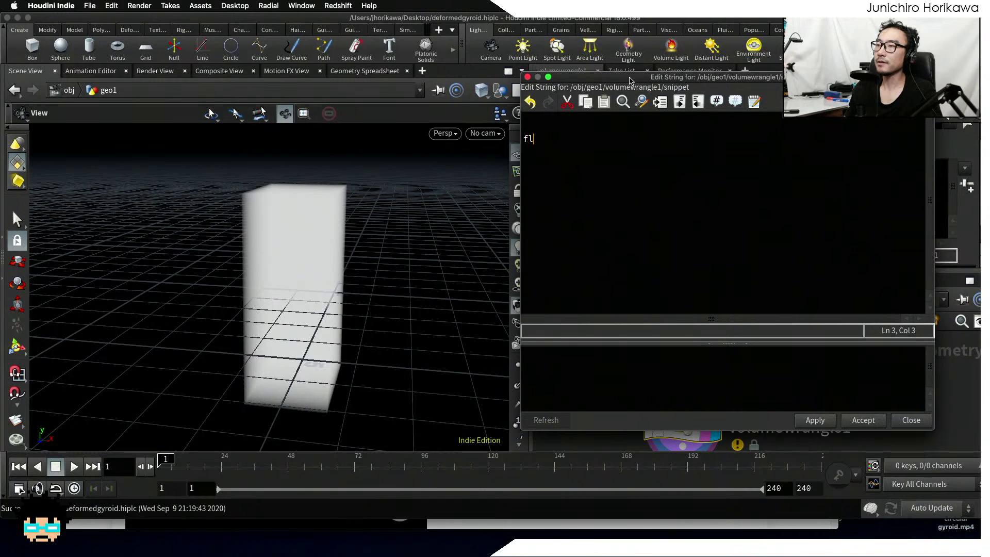
pyautogui.write('oat x = @P.x;')
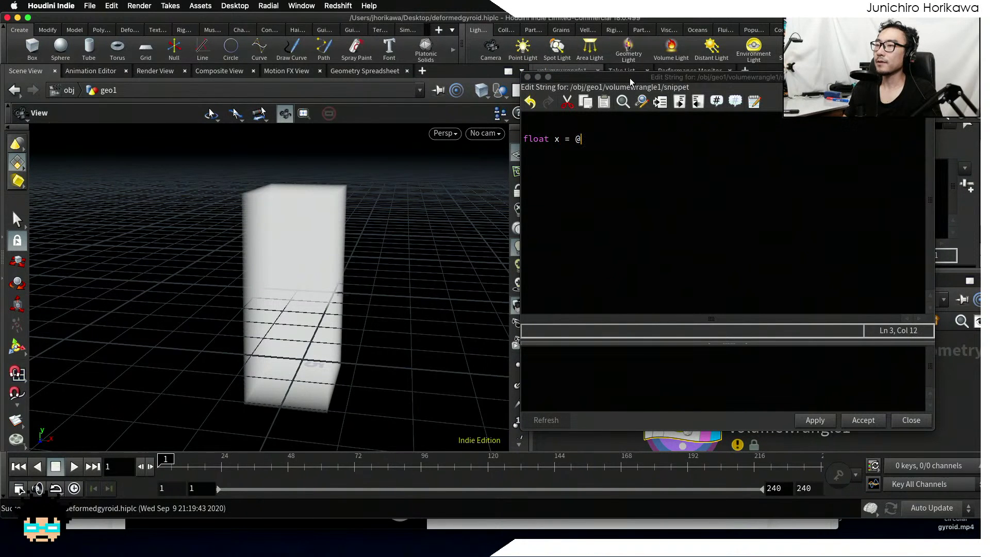
pyautogui.press('Return')
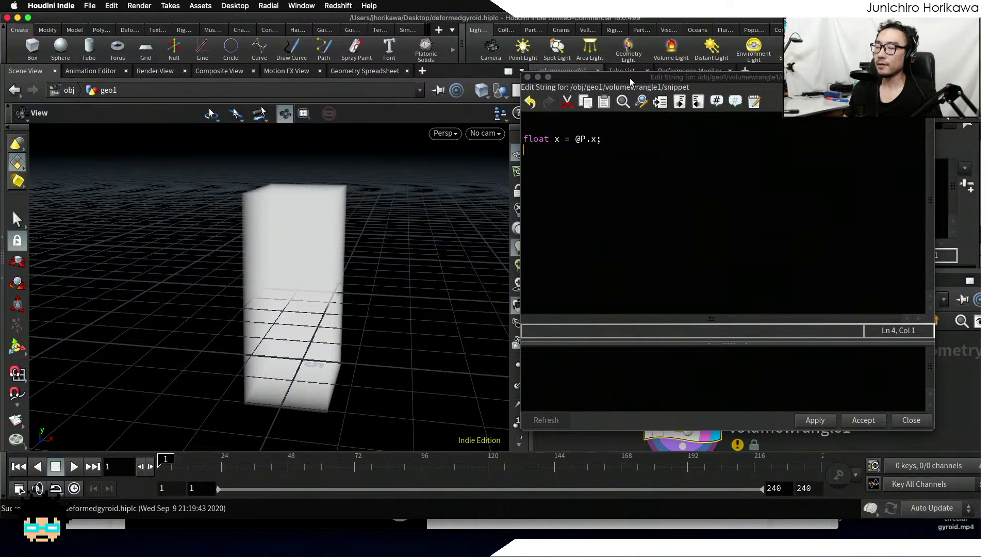
pyautogui.write('float ')
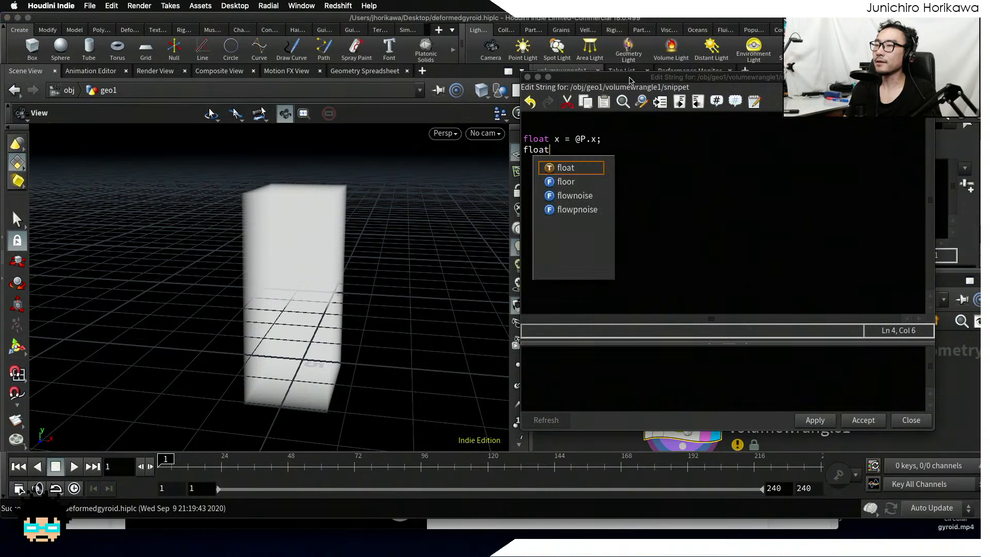
pyautogui.write('y = ')
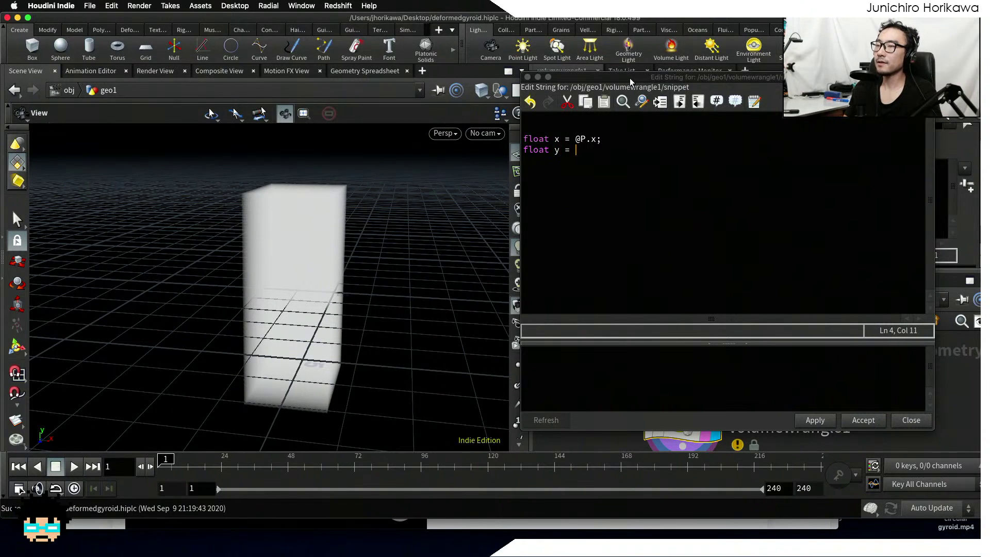
pyautogui.write('@P.y;')
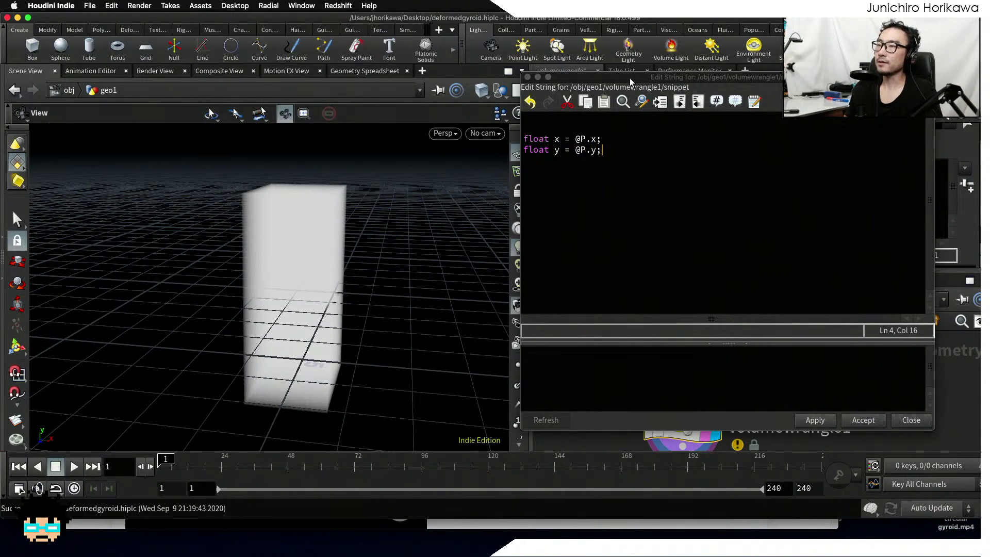
# Declare a float variable z as @P.z below the y declaration
pyautogui.press('Return')
pyautogui.write('flot')
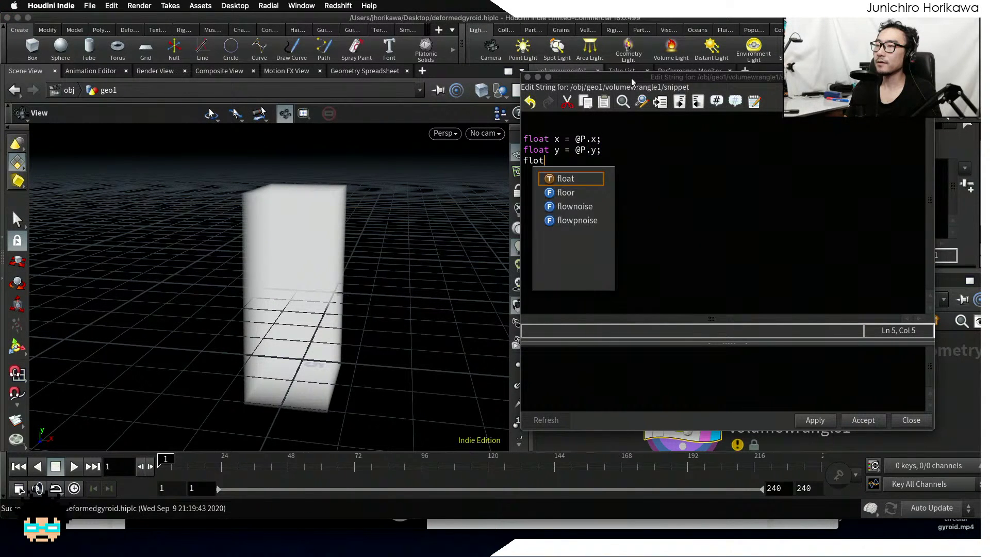
pyautogui.press('Return')
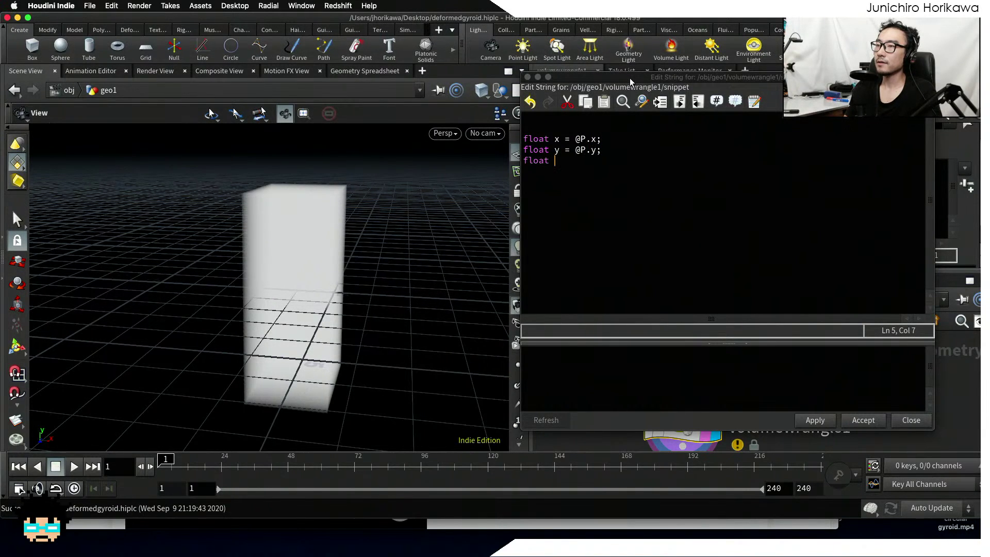
pyautogui.write('z ')
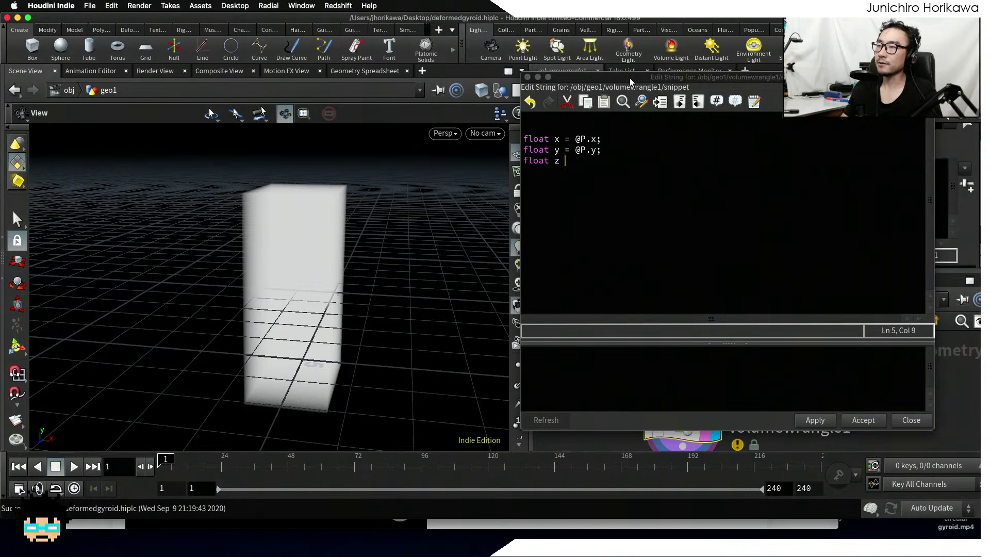
pyautogui.write('= @P.z')
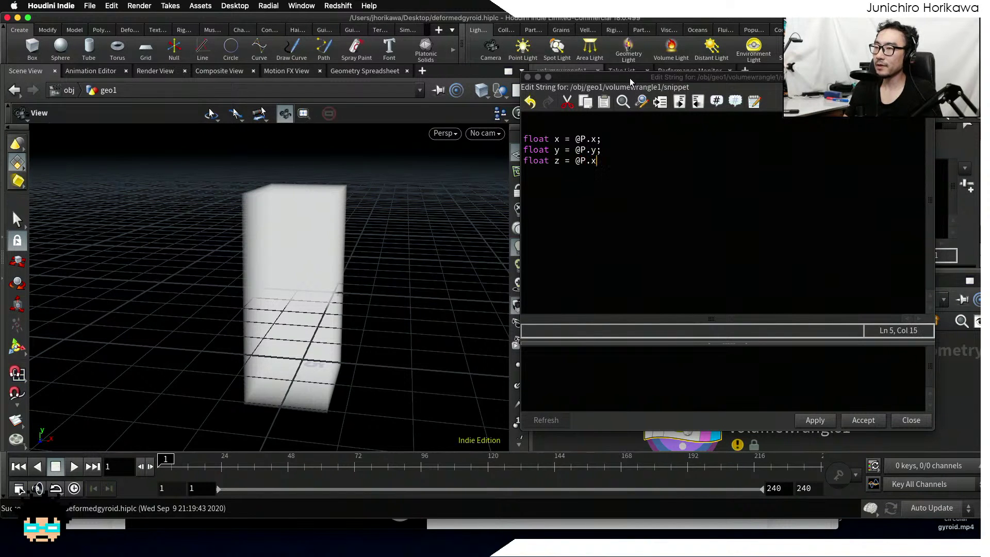
pyautogui.write(';')
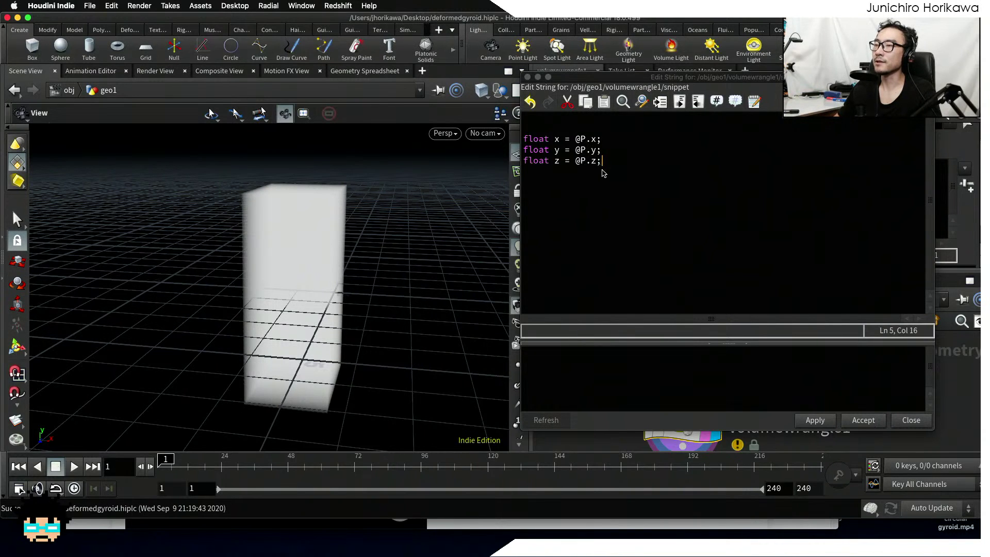
pyautogui.moveTo(601, 170); pyautogui.dragTo(521, 128)
pyautogui.click(616, 164)
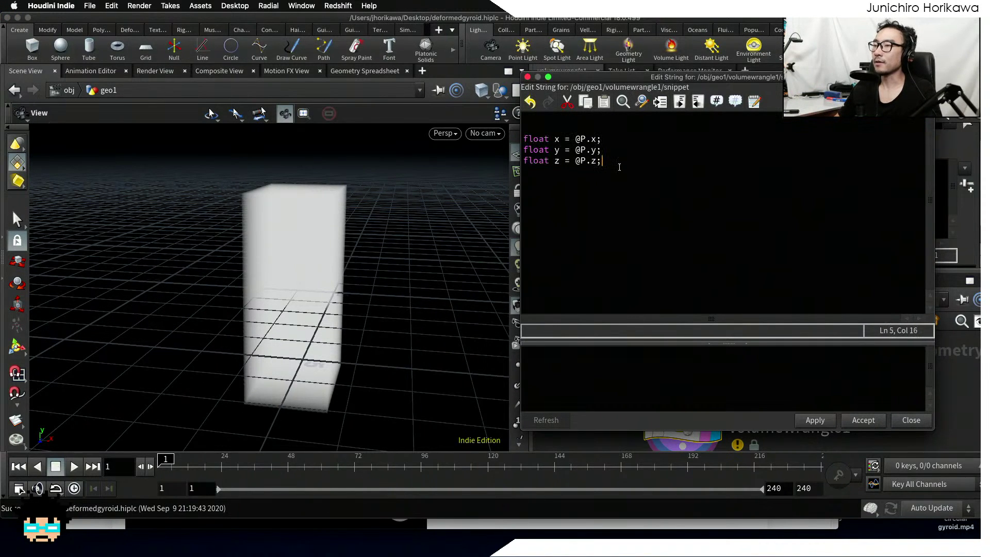
# Start a float variable val with a sin function, leaving a blank line after the coordinate declarations
pyautogui.press('Return')
pyautogui.press('Return')
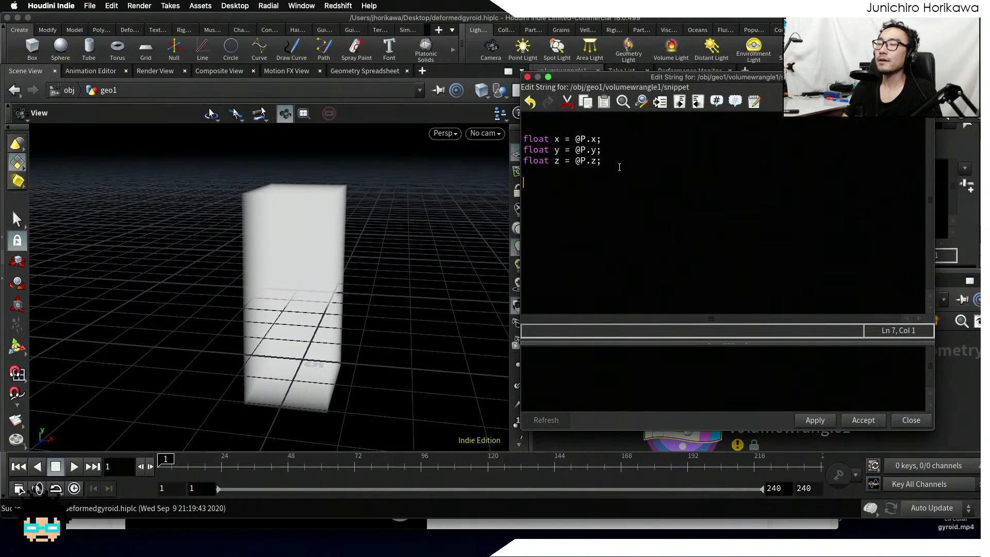
pyautogui.write('float val = ')
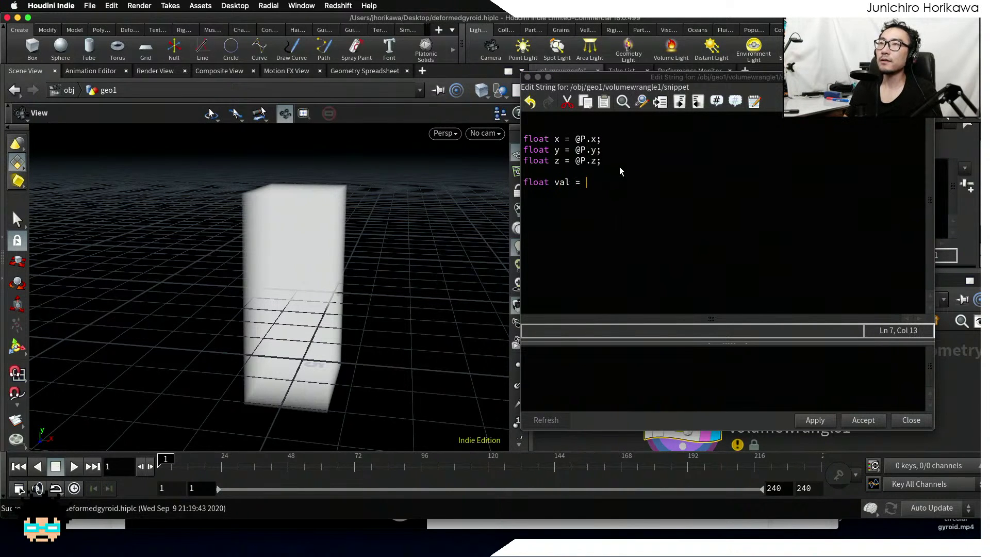
pyautogui.write('sin')
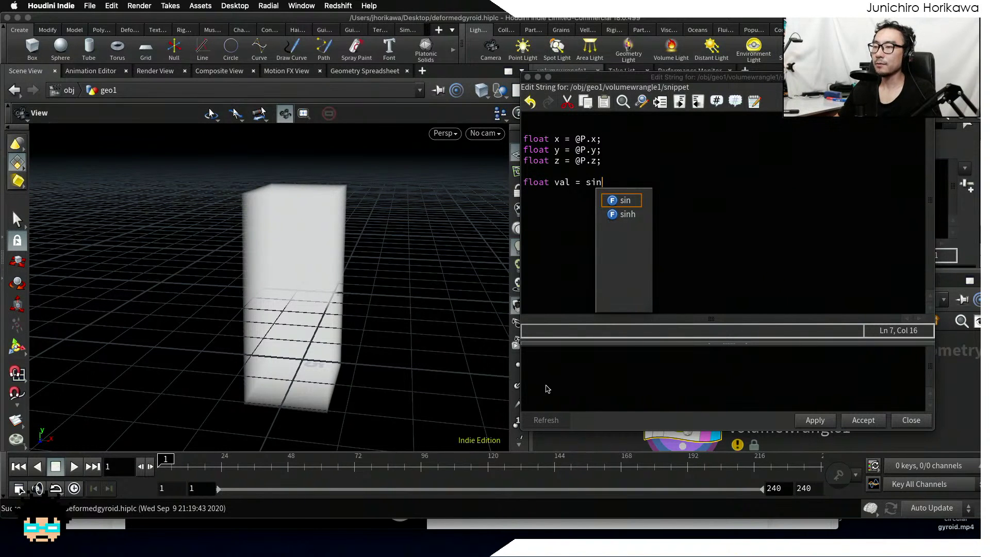
# Switch to Chrome and look up the gyroid's trigonometric approximation equation in the Gyroid Wikipedia article, dismissing the donation banner
pyautogui.click(519, 525)
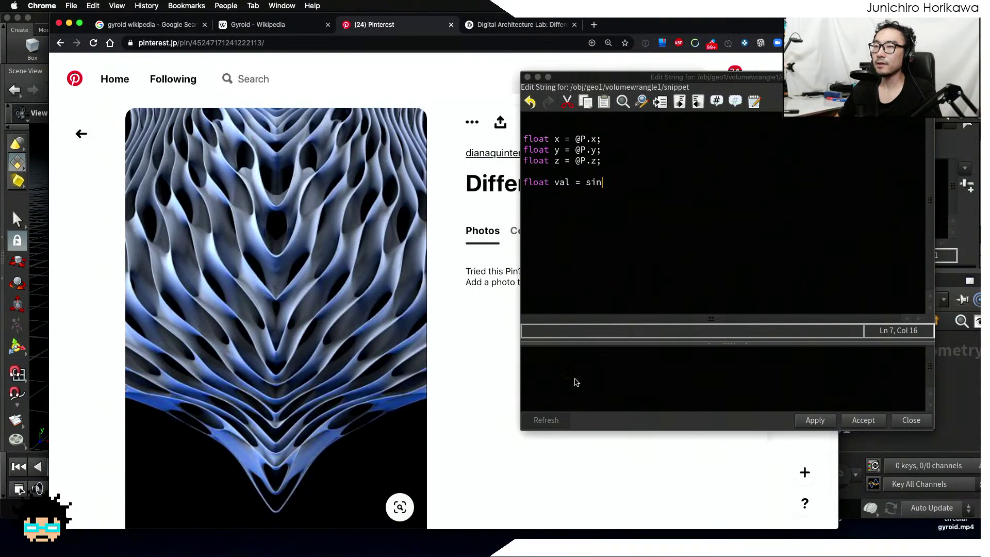
pyautogui.click(264, 27)
pyautogui.moveTo(276, 16); pyautogui.dragTo(262, 44)
pyautogui.scroll(-3, 257, 199)
pyautogui.scroll(-5, 257, 199)
pyautogui.scroll(3, 261, 206)
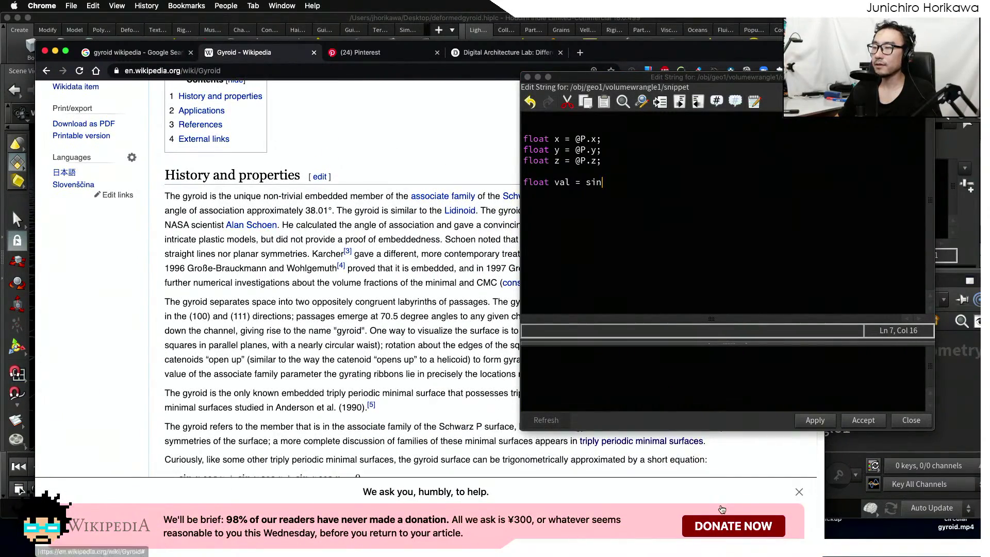
pyautogui.click(799, 491)
pyautogui.moveTo(382, 481); pyautogui.dragTo(204, 482)
pyautogui.scroll(1, 269, 434)
pyautogui.scroll(1, 269, 434)
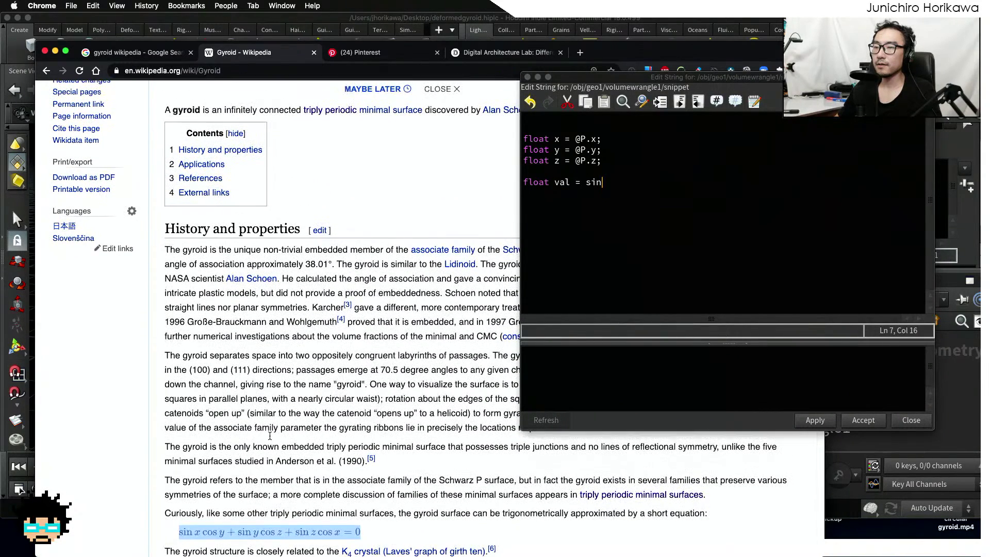
pyautogui.click(229, 538)
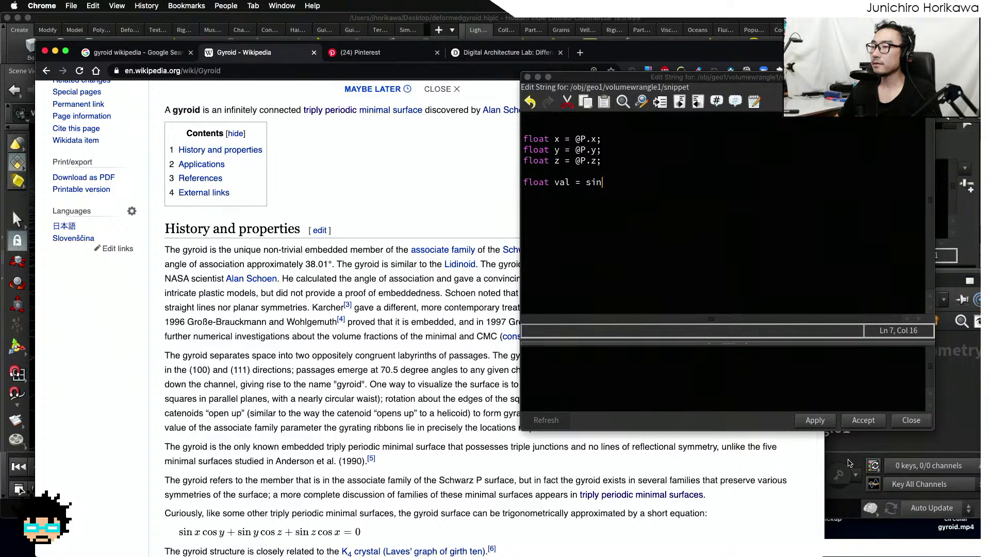
# Return to Houdini's code editor and complete the first term of val as sin(x) * cos(y)
pyautogui.click(881, 450)
pyautogui.click(637, 230)
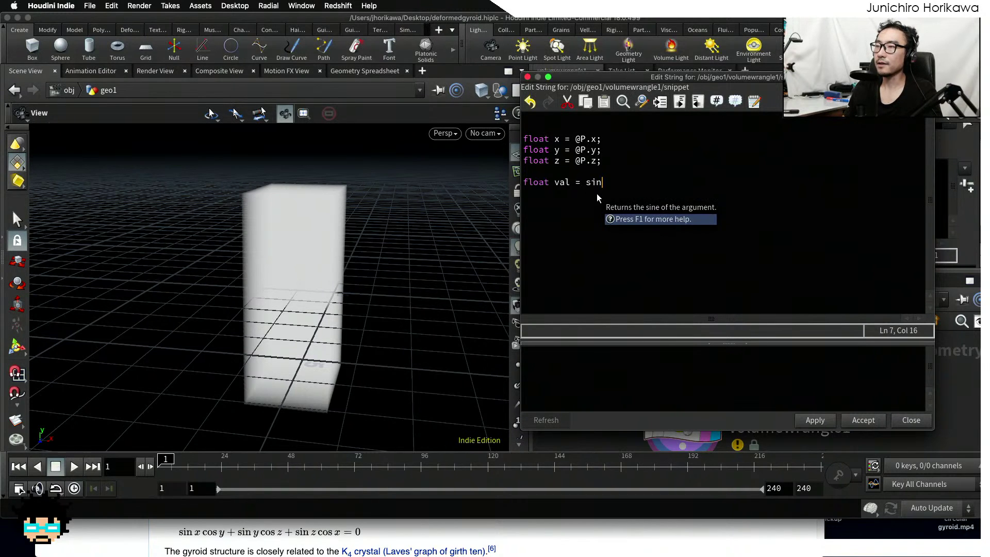
pyautogui.write('(x) * xos')
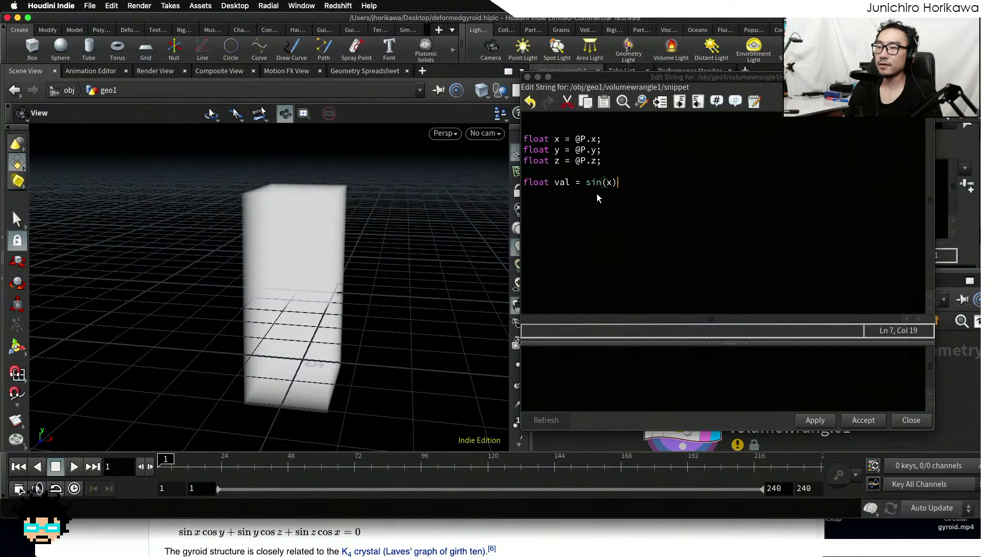
pyautogui.press('BackSpace')
pyautogui.press('BackSpace')
pyautogui.press('BackSpace')
pyautogui.write('cos')
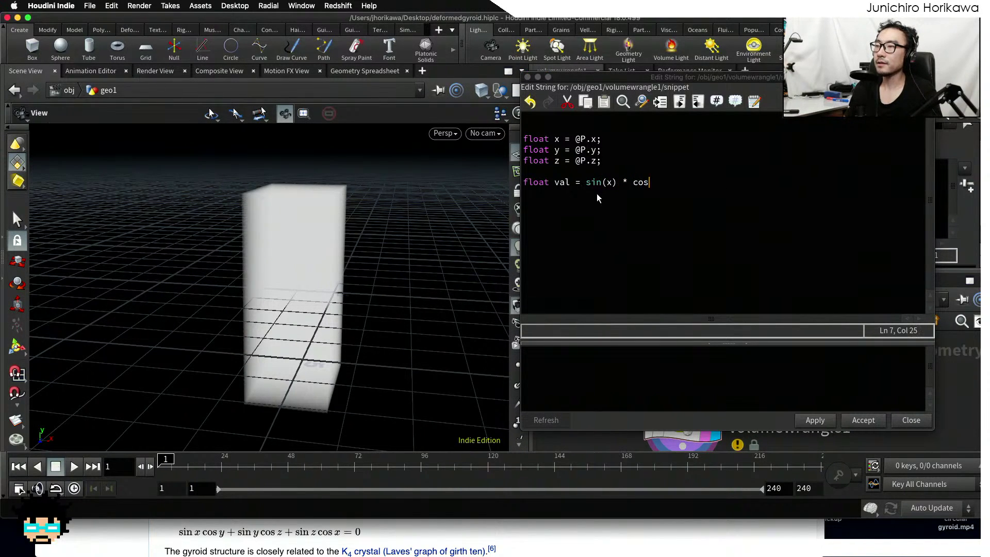
pyautogui.write('(y)')
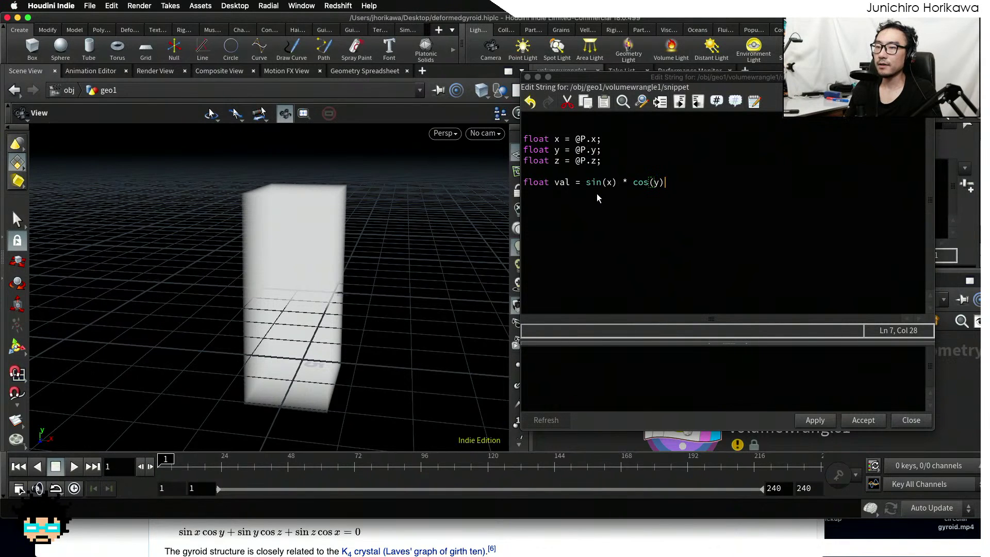
# Complete the val expression by adding + sin(y) * cos(z) + sin(z) * cos(x); after the first term
pyautogui.write(' + sin')
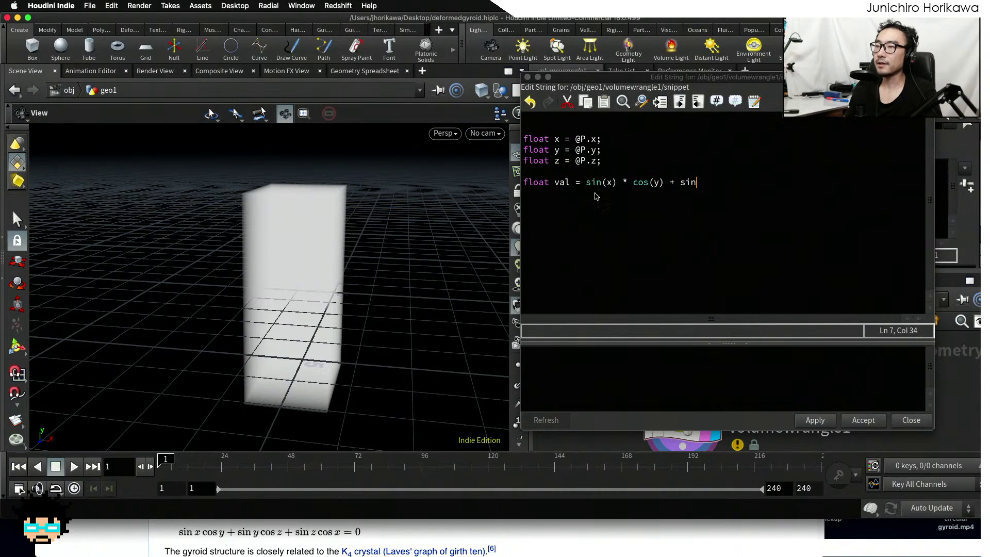
pyautogui.write('(y')
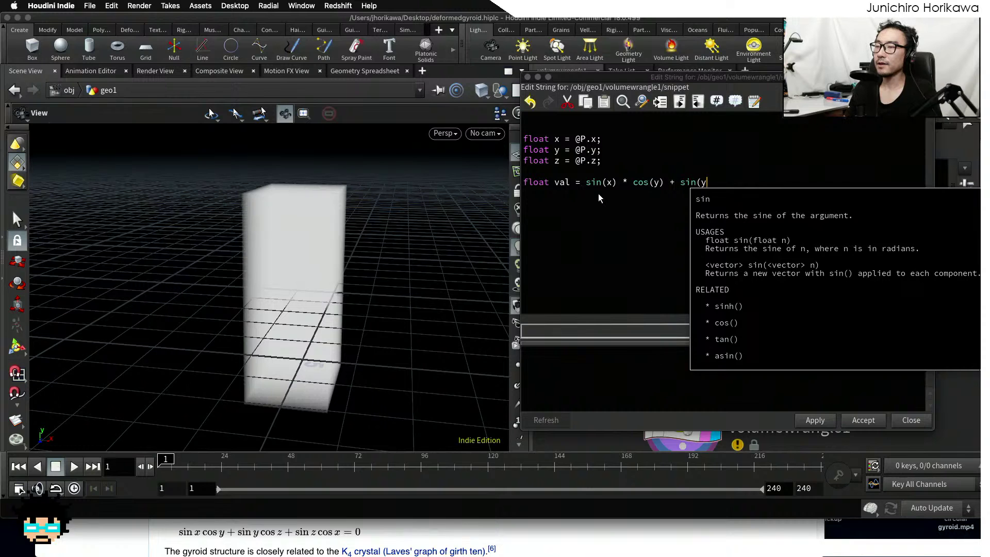
pyautogui.write(') * cos(')
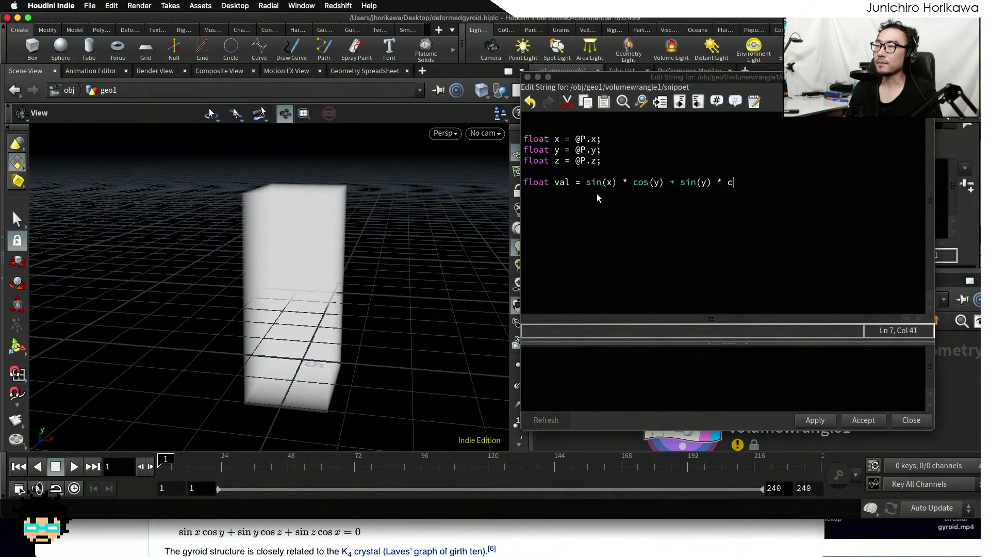
pyautogui.write('z) + sin(')
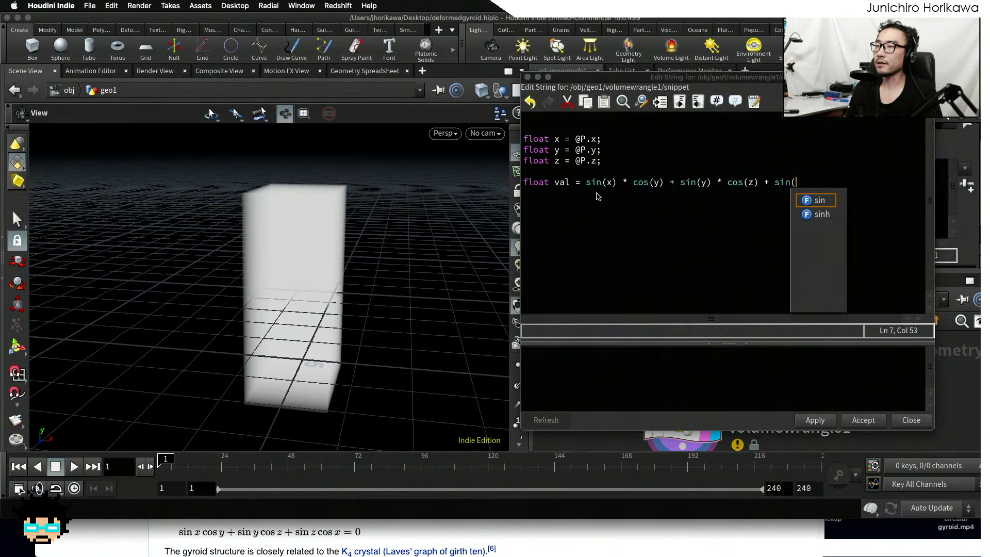
pyautogui.write('z) * ')
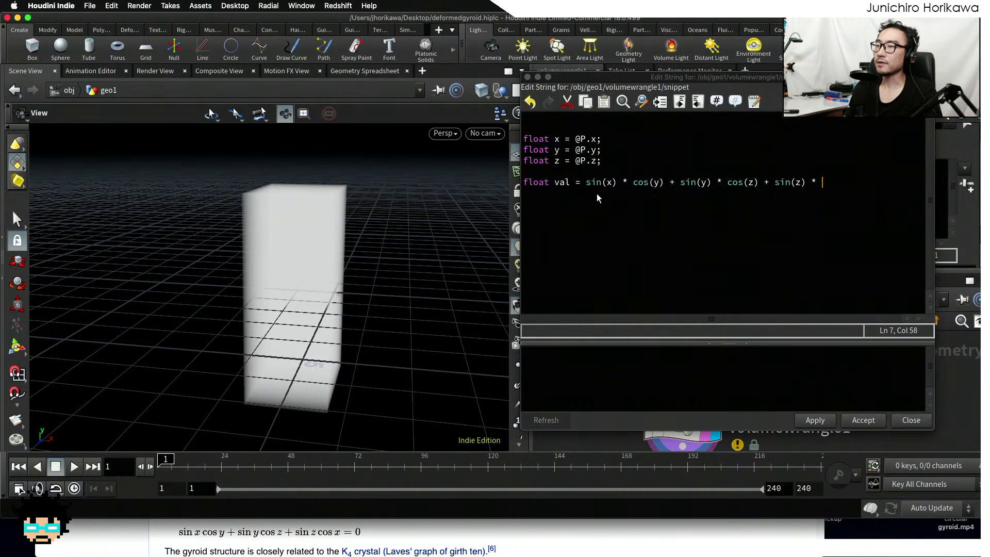
pyautogui.write('cos(z)_')
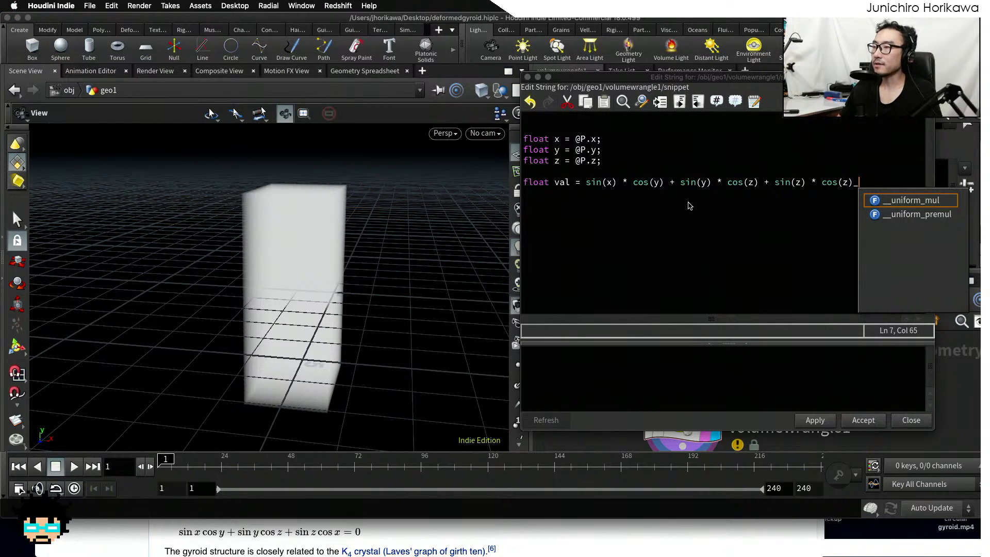
pyautogui.press('BackSpace')
pyautogui.press('BackSpace')
pyautogui.press('BackSpace')
pyautogui.write('x)')
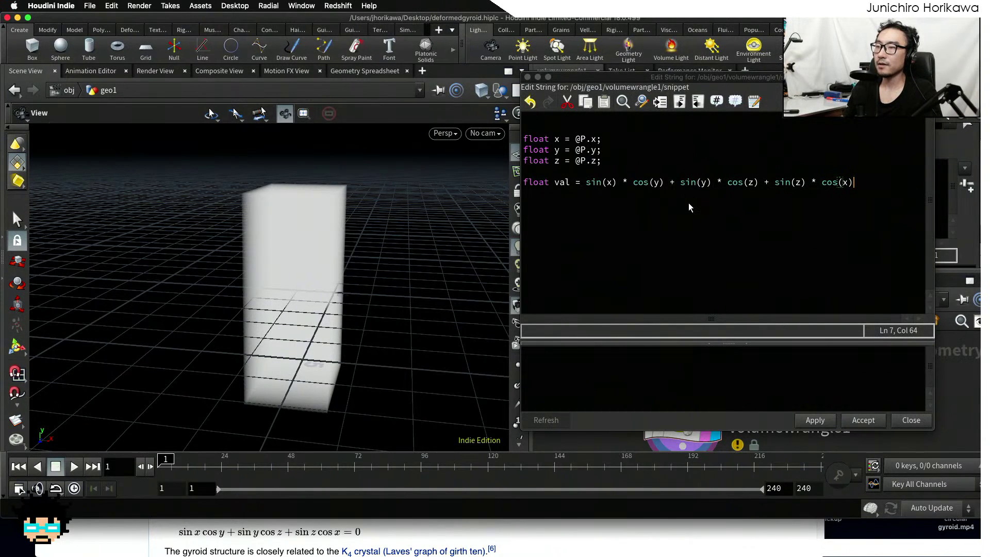
pyautogui.write(';')
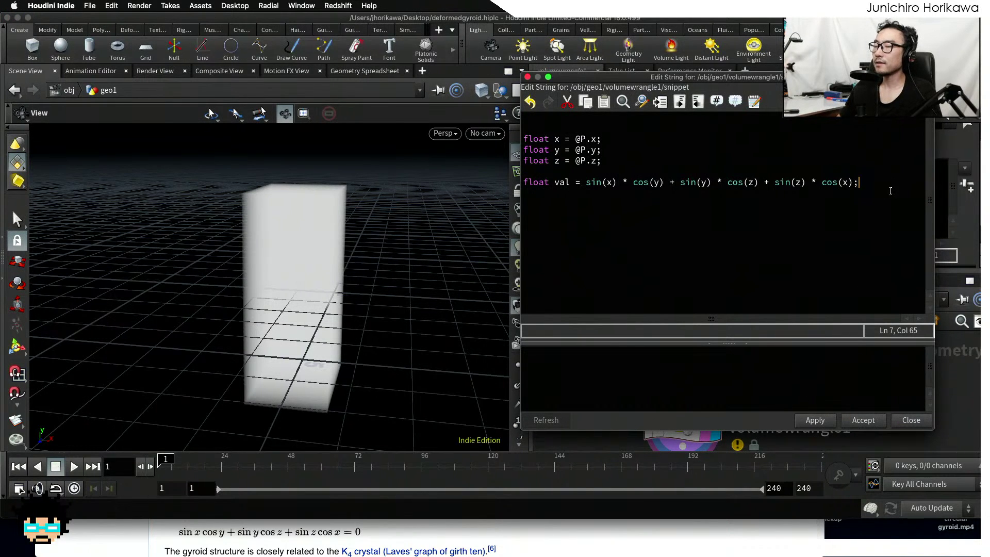
# Assign val to the volume density with f@density = val; below a blank line, and apply the code
pyautogui.press('Return')
pyautogui.press('Return')
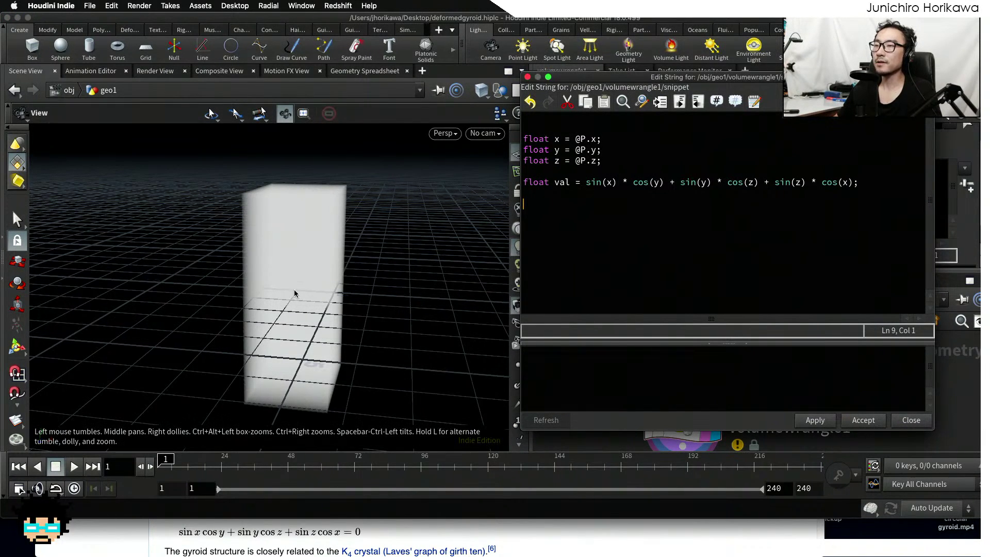
pyautogui.write('f@')
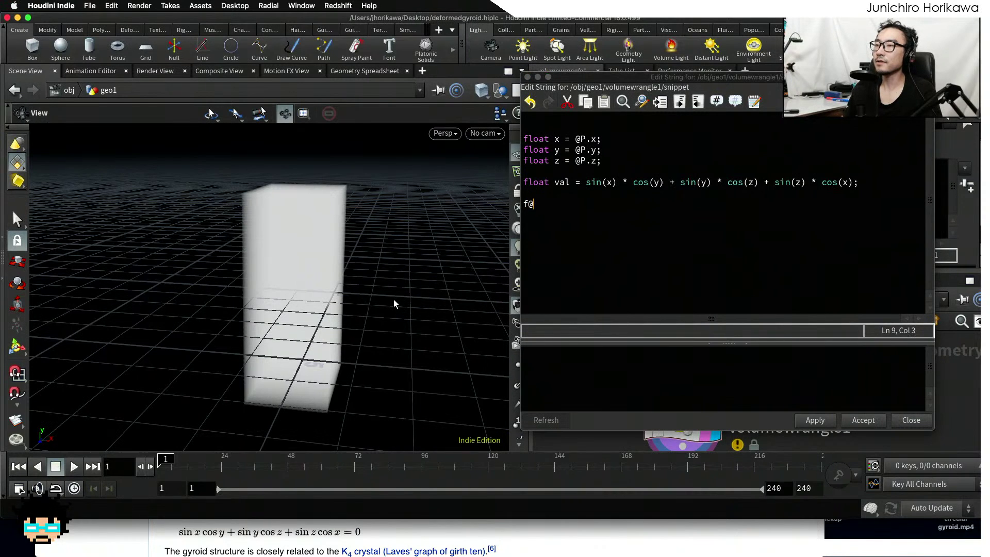
pyautogui.write('density = ')
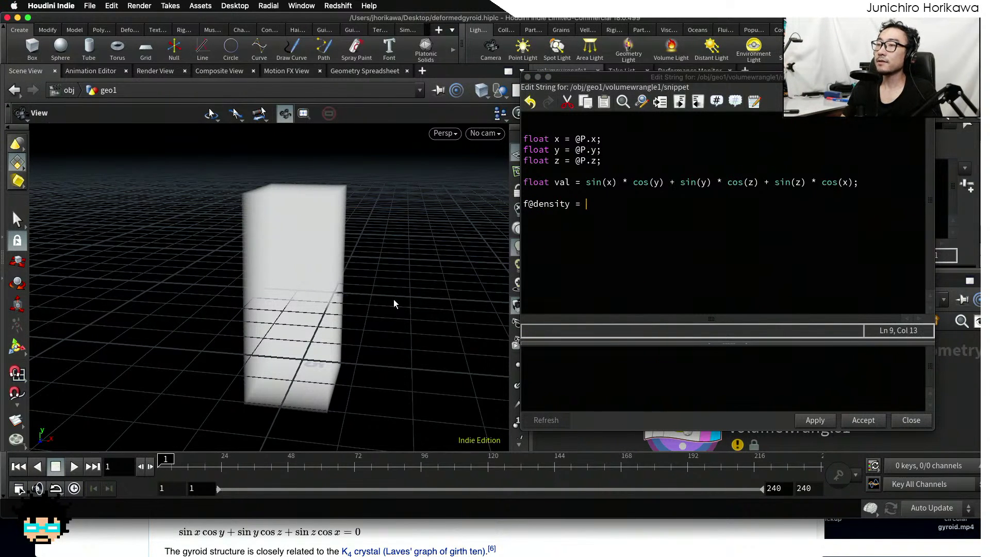
pyautogui.write('val;')
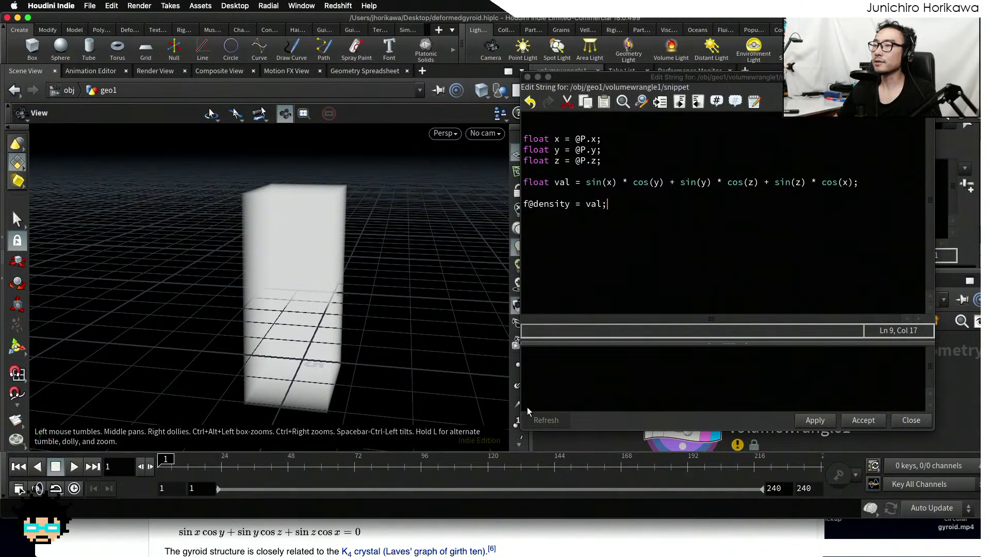
pyautogui.moveTo(601, 204); pyautogui.dragTo(576, 204)
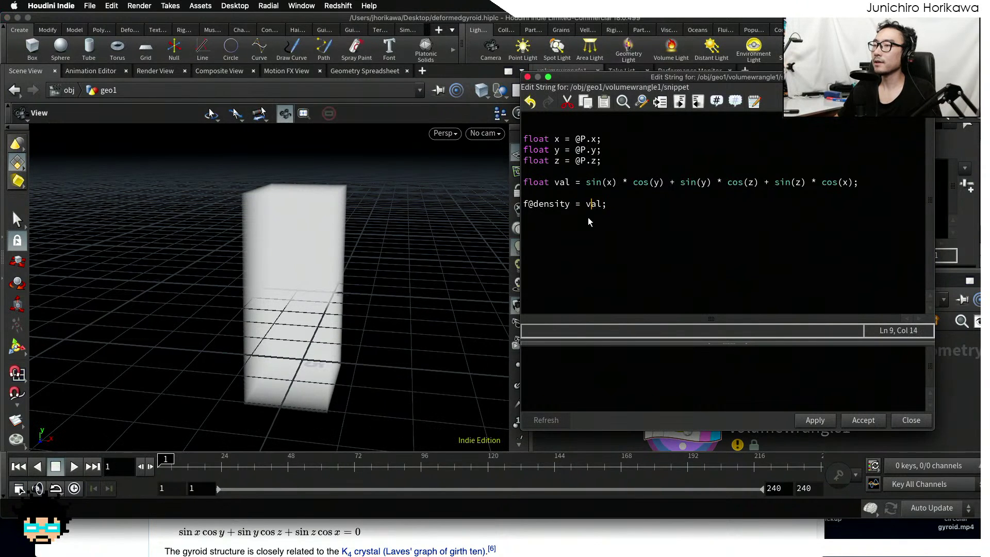
pyautogui.click(812, 419)
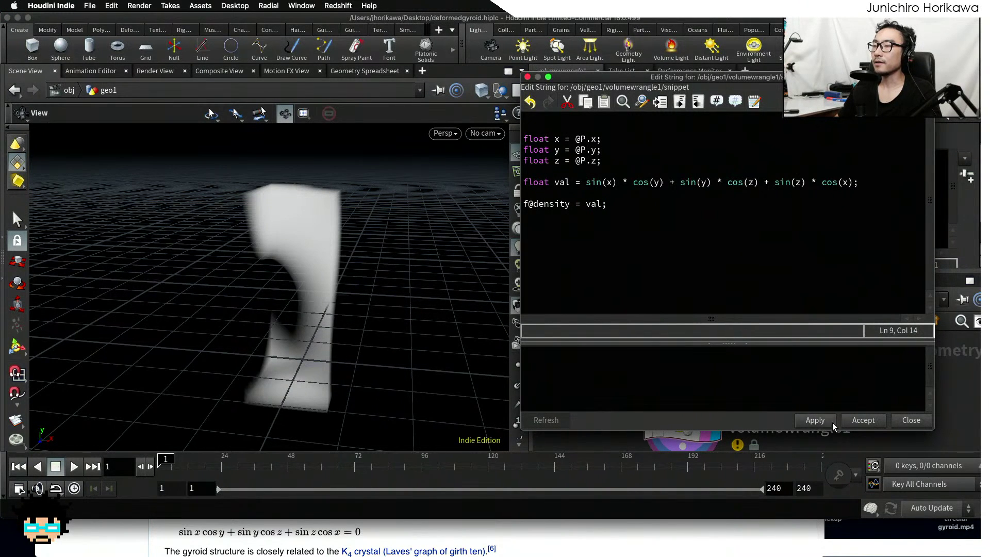
# Examine the volume's shape from the side and above, and review how the x coordinate feeds the gyroid expression
pyautogui.moveTo(362, 339); pyautogui.dragTo(316, 285)
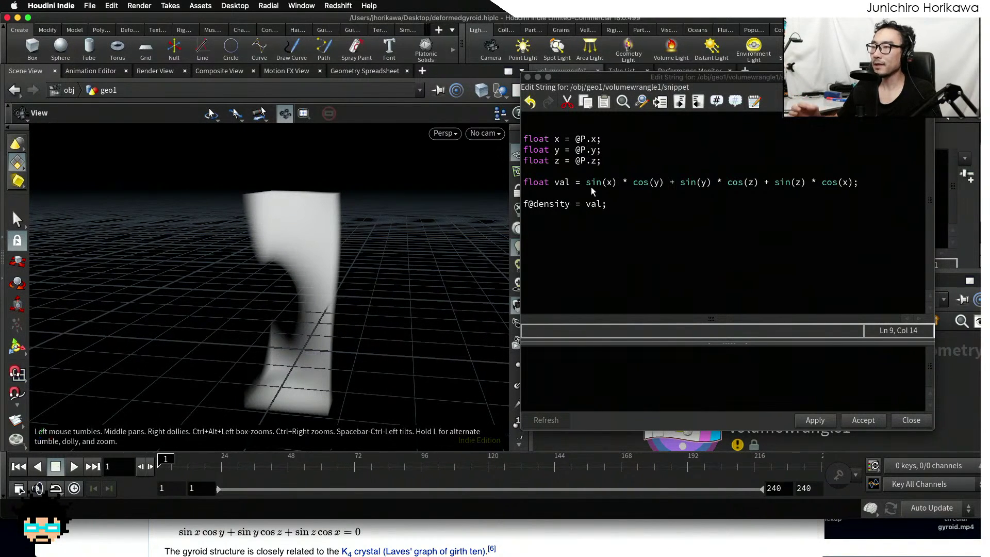
pyautogui.click(616, 183)
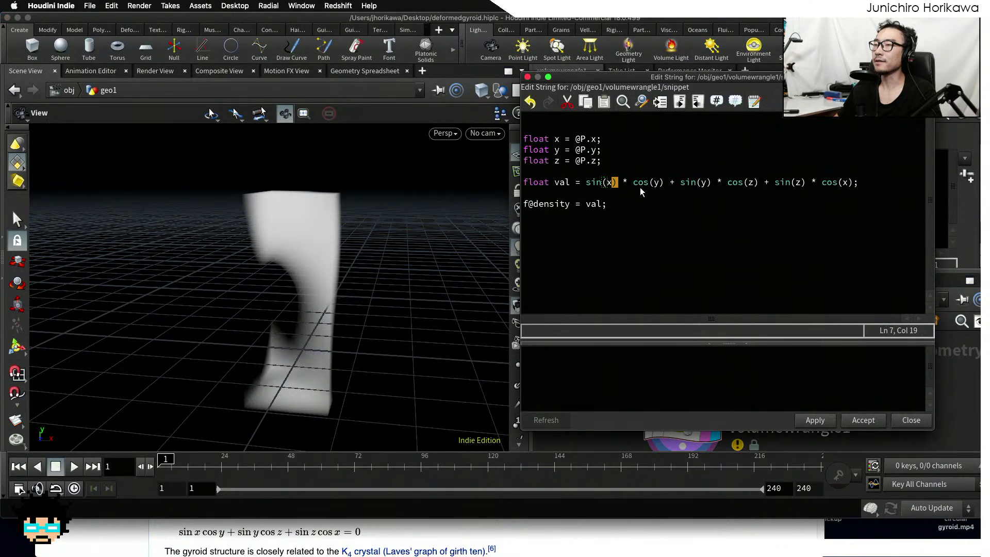
pyautogui.click(621, 184)
pyautogui.moveTo(611, 183); pyautogui.dragTo(607, 183)
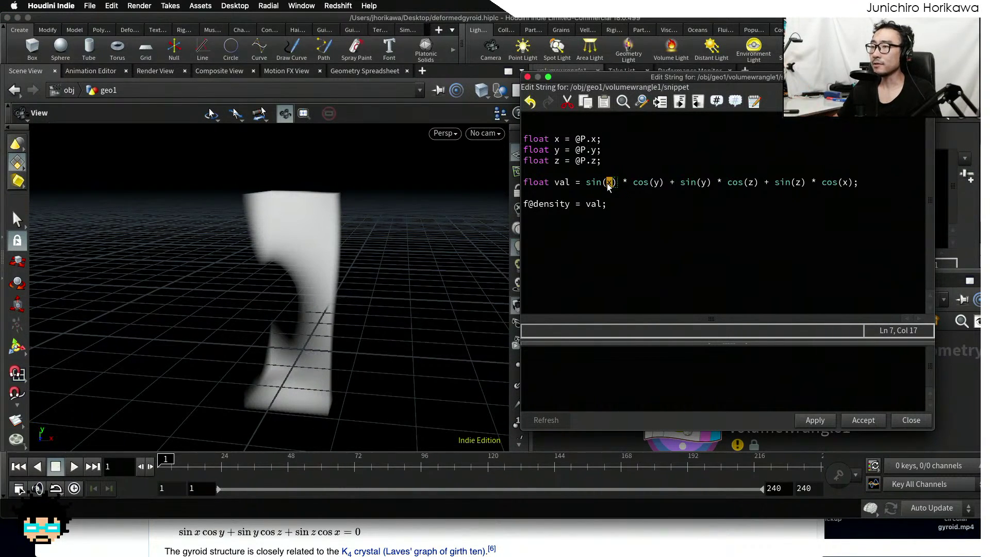
pyautogui.moveTo(599, 139); pyautogui.dragTo(575, 139)
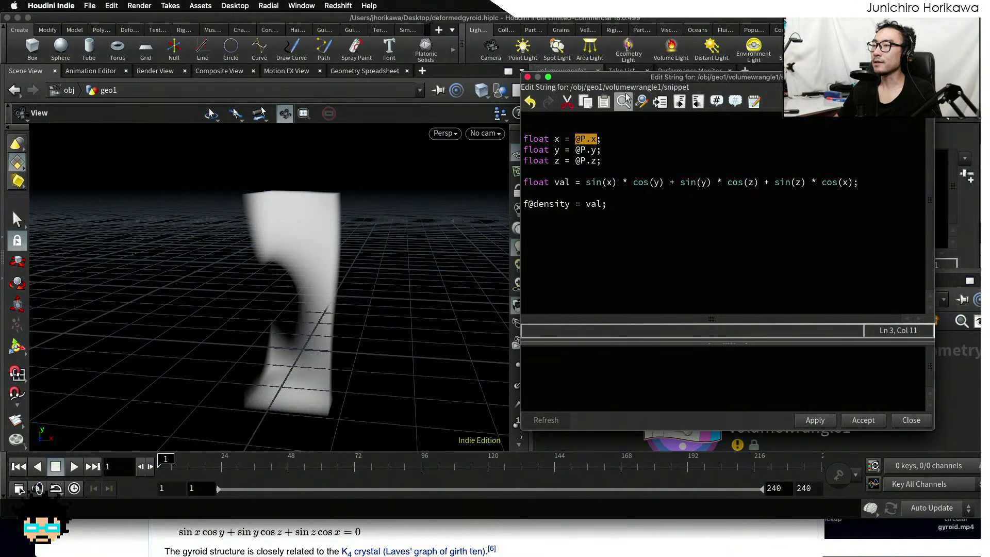
pyautogui.moveTo(642, 80); pyautogui.dragTo(633, 382)
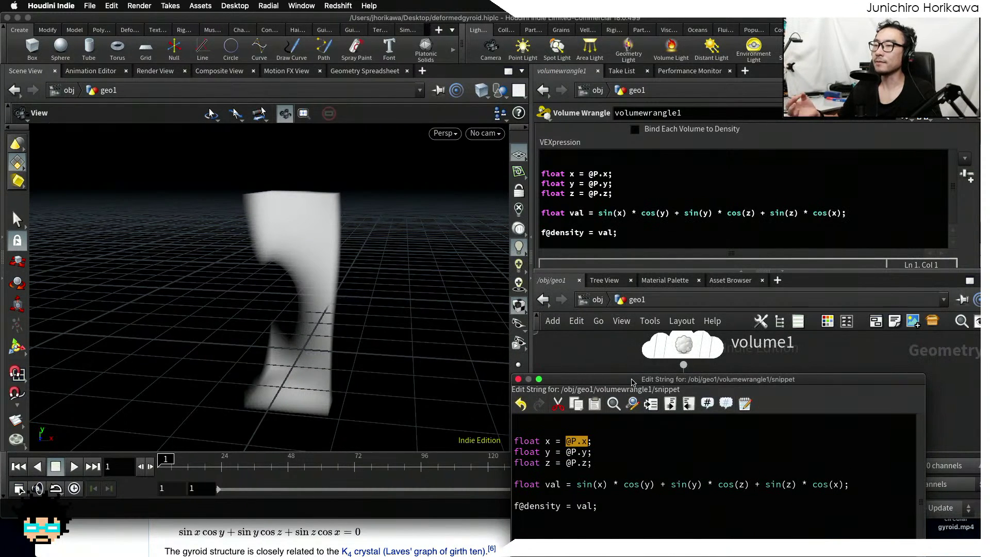
pyautogui.moveTo(320, 320); pyautogui.dragTo(319, 279)
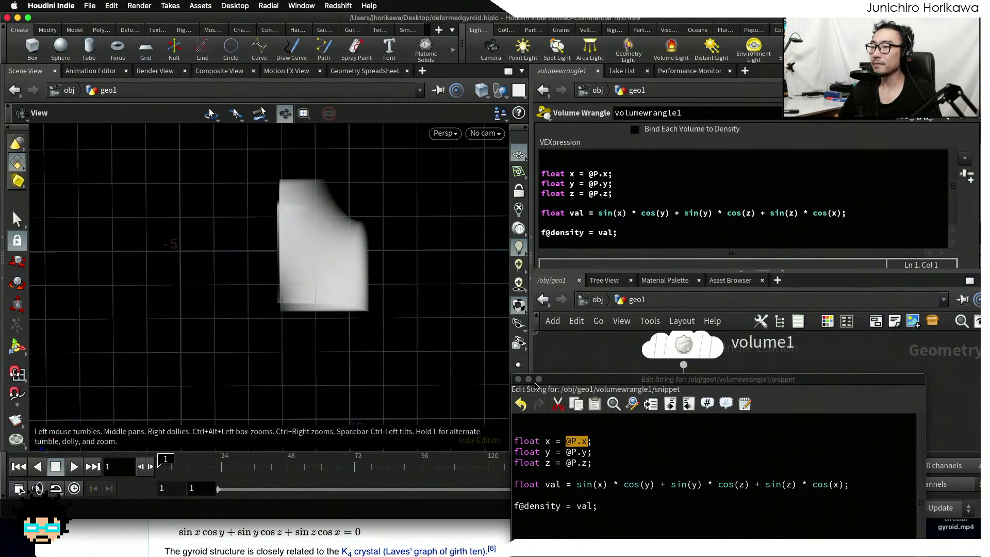
pyautogui.moveTo(568, 382); pyautogui.dragTo(574, 188)
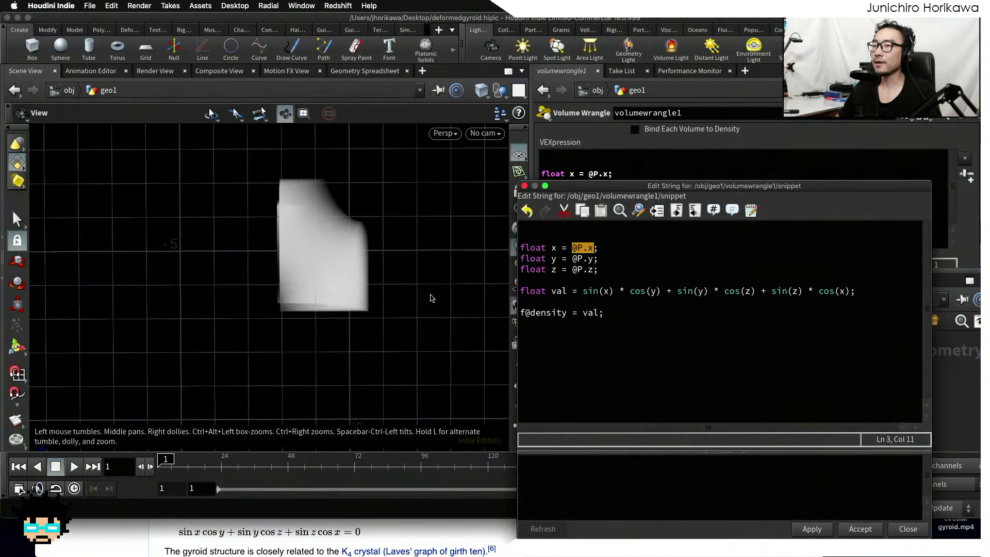
pyautogui.moveTo(431, 294); pyautogui.dragTo(397, 215)
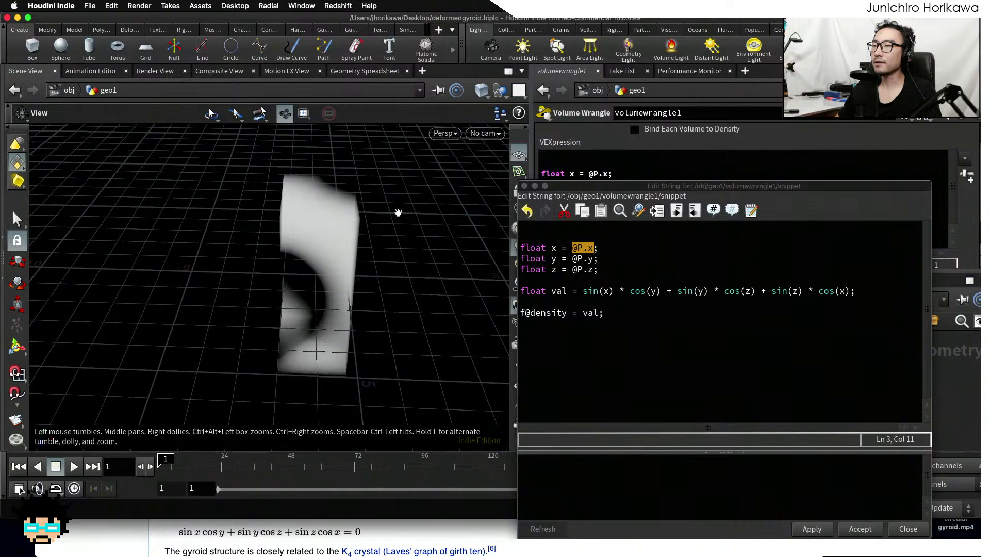
# Multiply the @P.x, @P.y and @P.z values in the coordinate declarations by $PI * 2 and apply the code
pyautogui.click(607, 293)
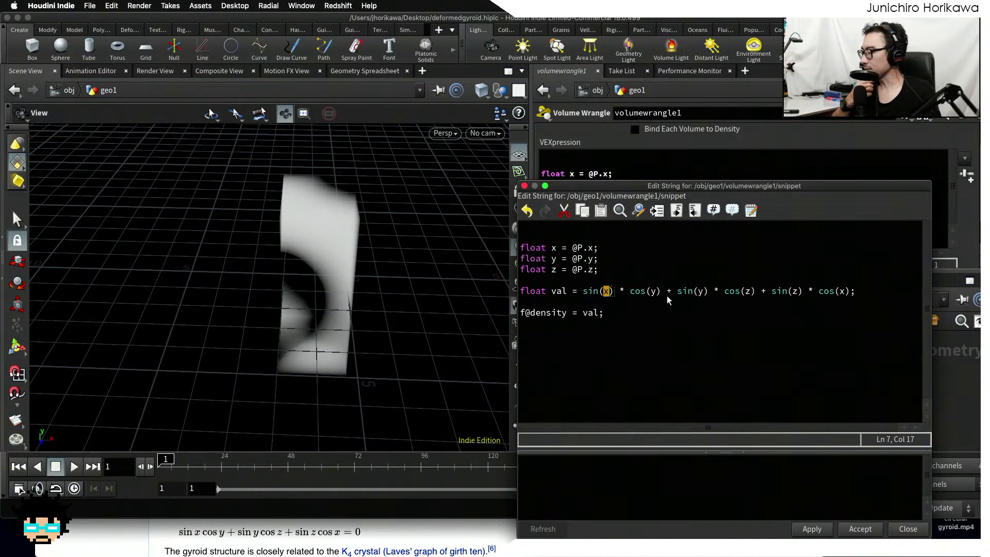
pyautogui.click(592, 259)
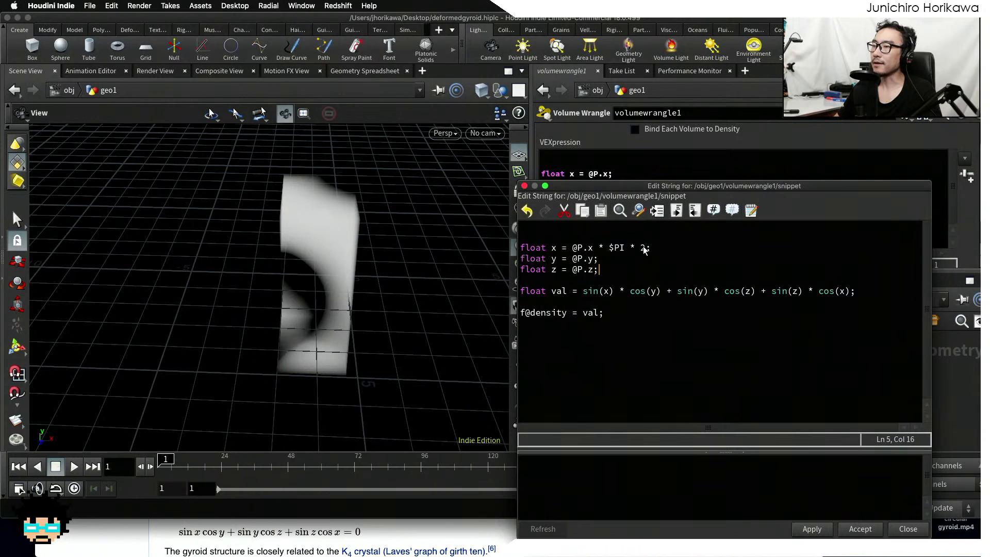
pyautogui.moveTo(608, 250); pyautogui.dragTo(640, 251)
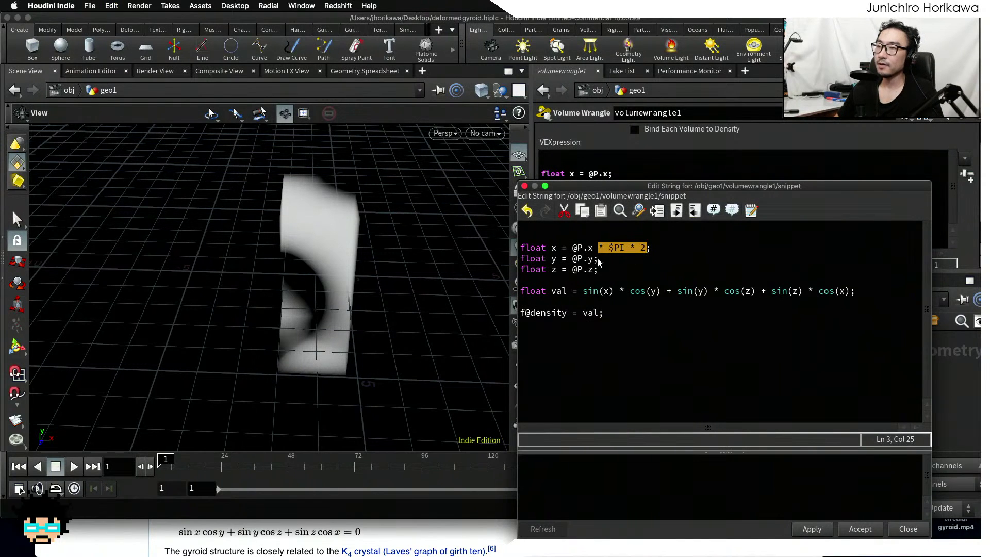
pyautogui.click(621, 248)
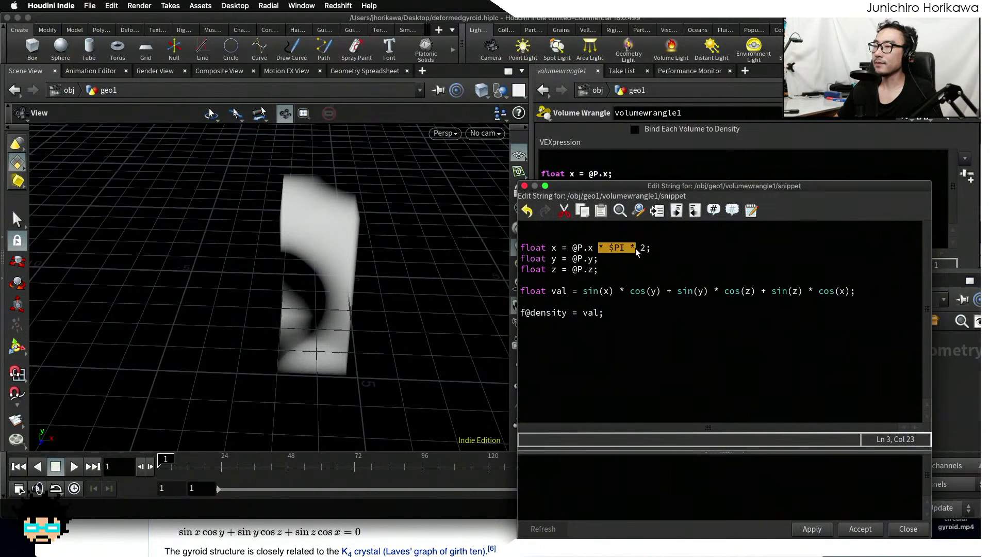
pyautogui.click(595, 261)
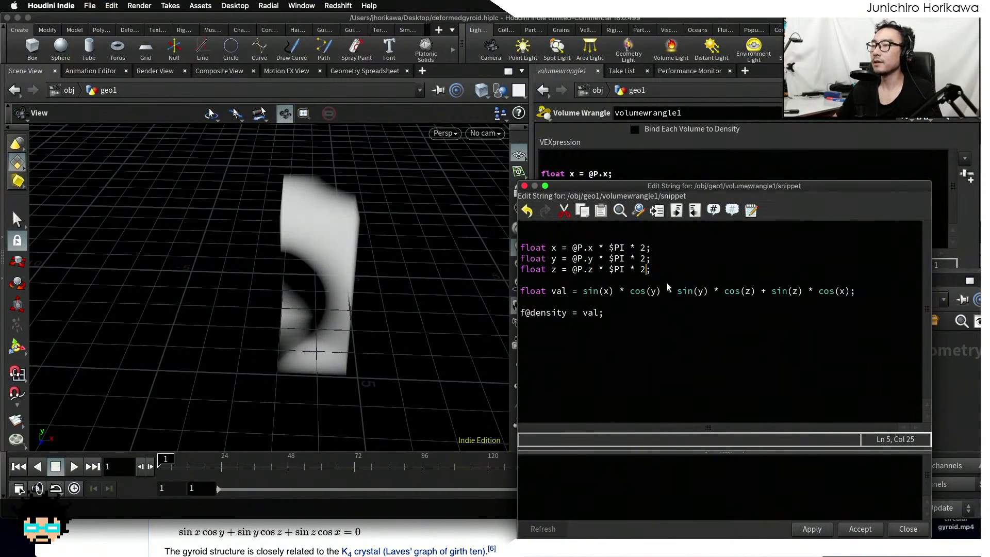
pyautogui.click(811, 529)
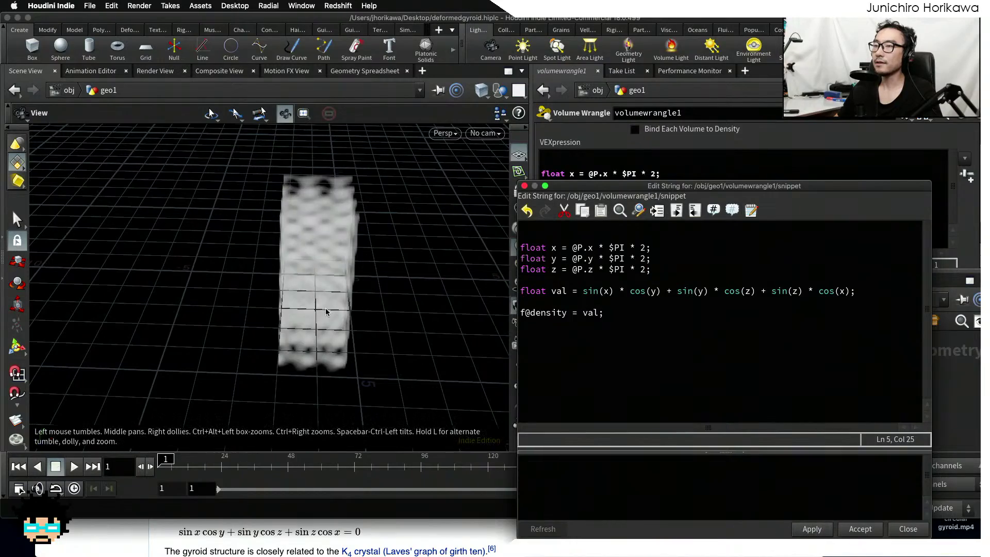
# Accept the snippet to close the code editor and slightly enlarge the network pane
pyautogui.moveTo(355, 289); pyautogui.dragTo(212, 330)
pyautogui.scroll(5, 311, 277)
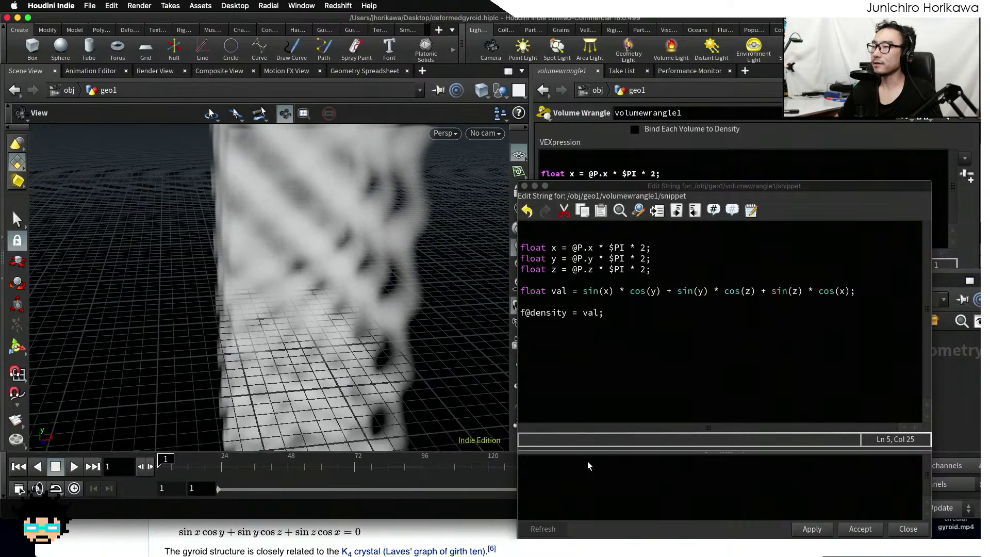
pyautogui.click(842, 527)
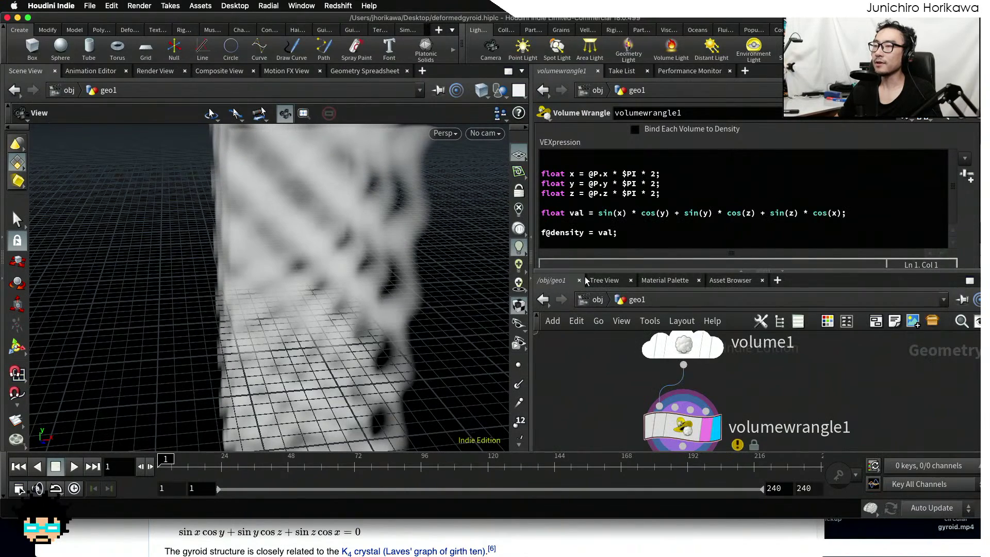
pyautogui.moveTo(612, 271); pyautogui.dragTo(613, 258)
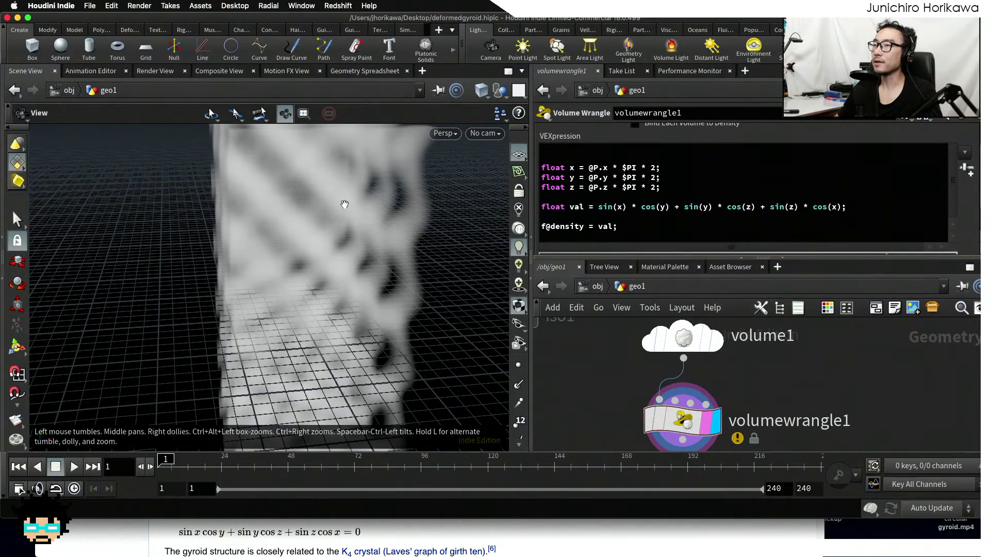
# Examine the gyroid density volume from several angles and give the network editor more height
pyautogui.scroll(-5, 329, 199)
pyautogui.moveTo(328, 200); pyautogui.dragTo(364, 230)
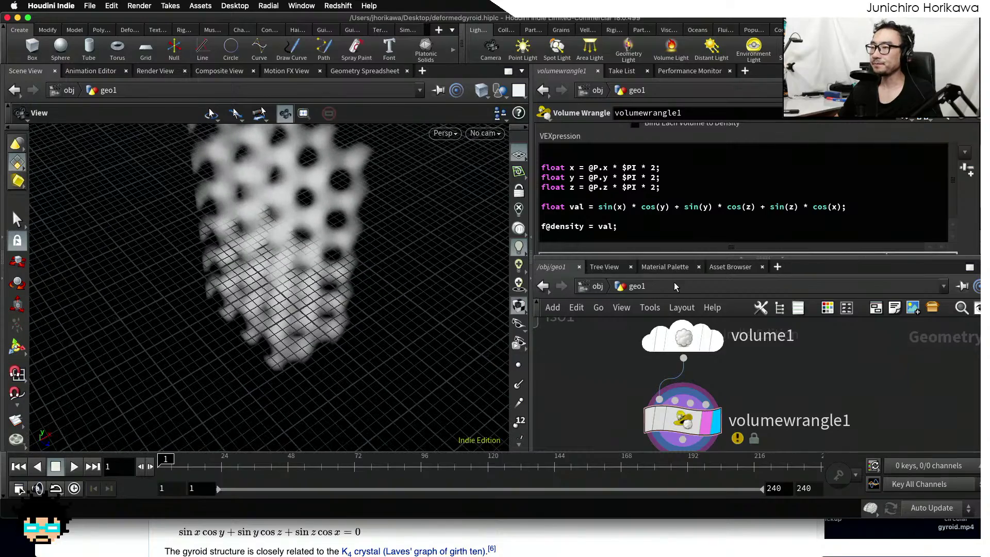
pyautogui.moveTo(692, 259); pyautogui.dragTo(692, 202)
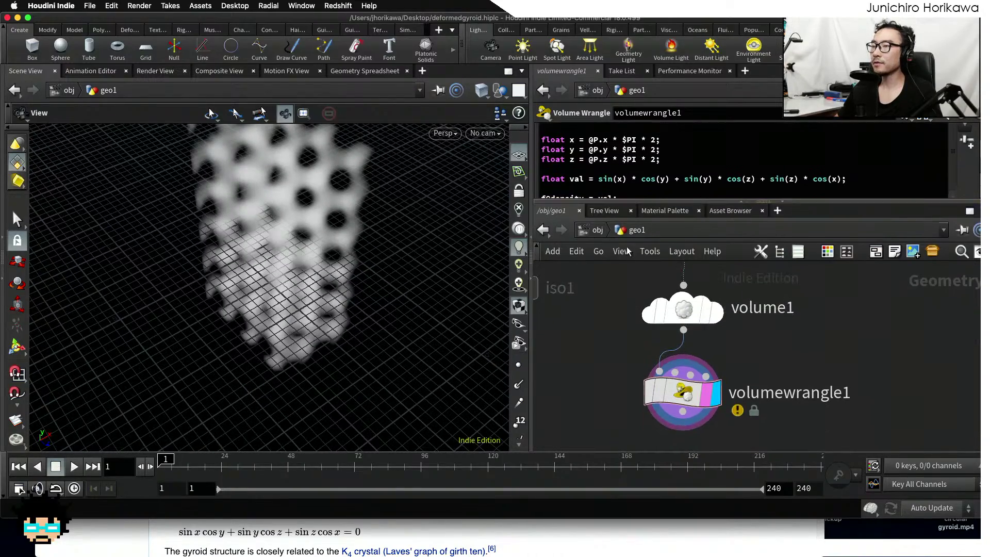
pyautogui.moveTo(415, 246); pyautogui.dragTo(335, 252)
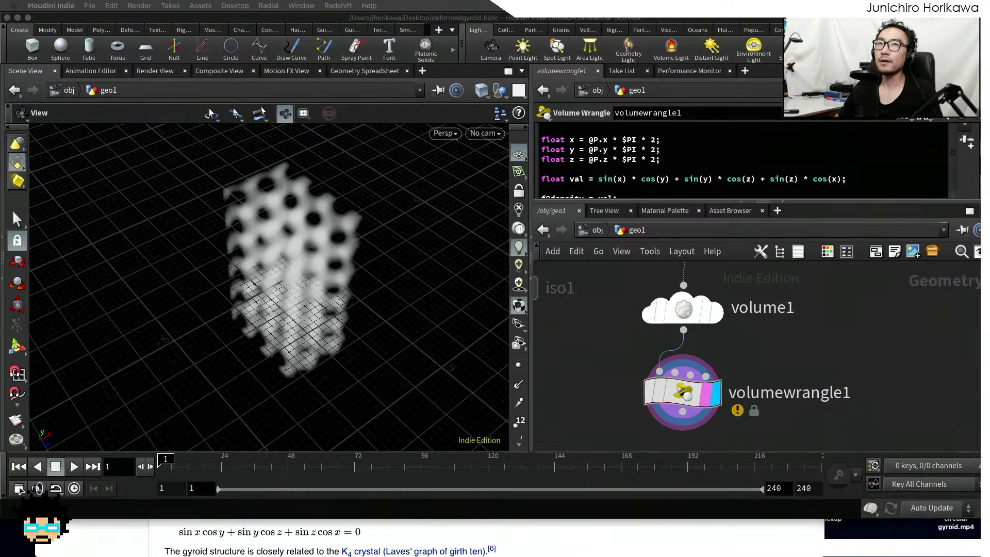
# Add a Convert Volume node fed by volumewrangle1 and display its result
pyautogui.click(602, 314)
pyautogui.scroll(-3, 597, 317)
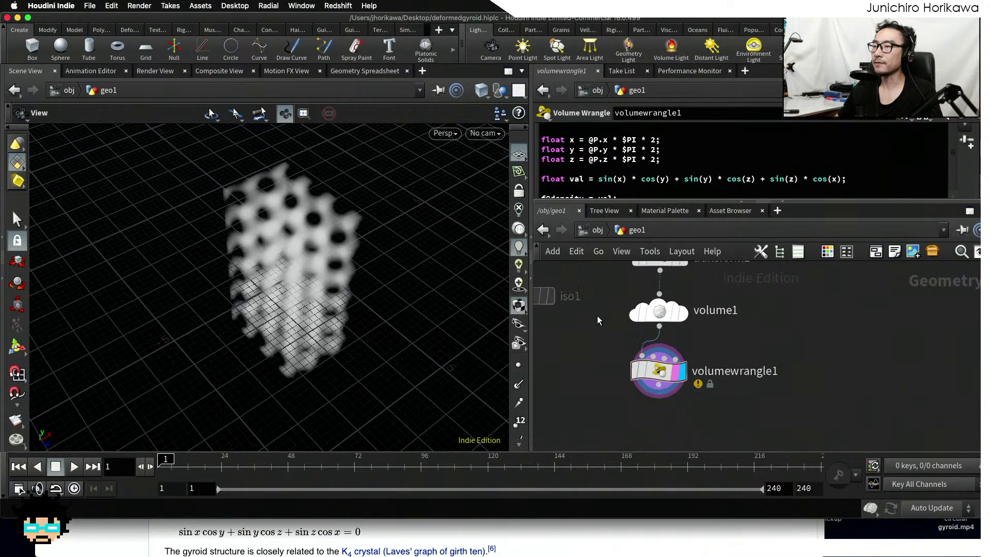
pyautogui.moveTo(598, 341); pyautogui.dragTo(614, 312, button='middle')
pyautogui.scroll(2, 616, 323)
pyautogui.scroll(-2, 619, 330)
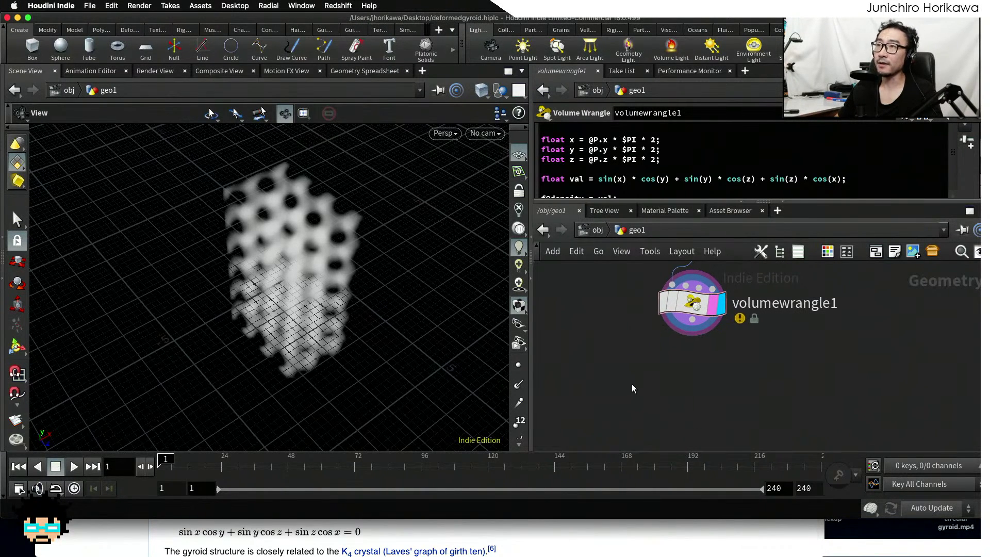
pyautogui.press('Tab')
pyautogui.write('convert volu')
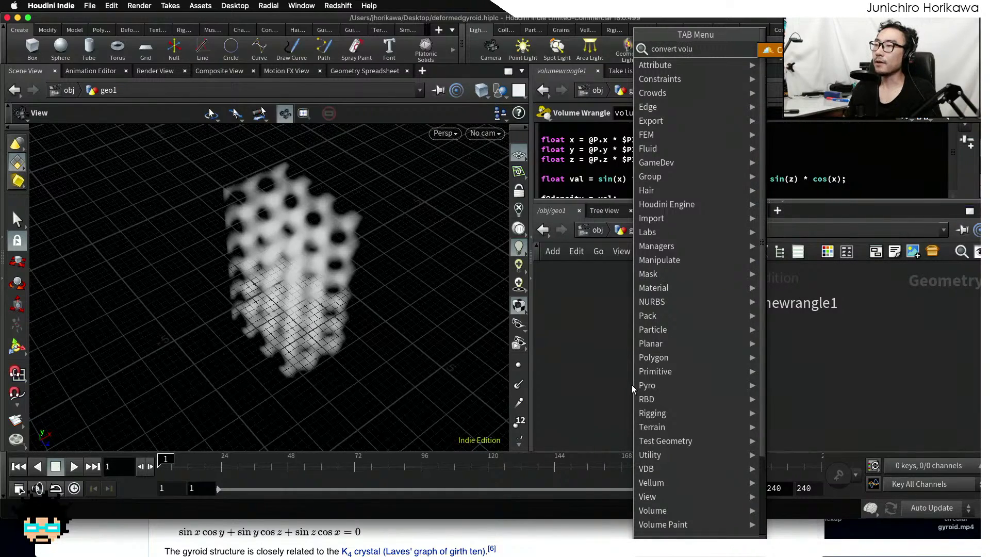
pyautogui.press('Return')
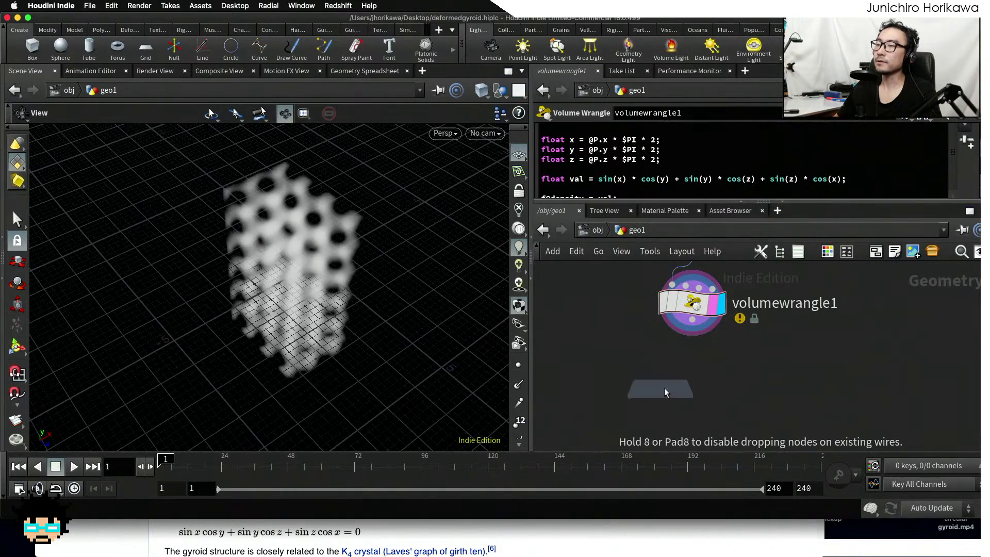
pyautogui.click(664, 387)
pyautogui.scroll(2, 696, 329)
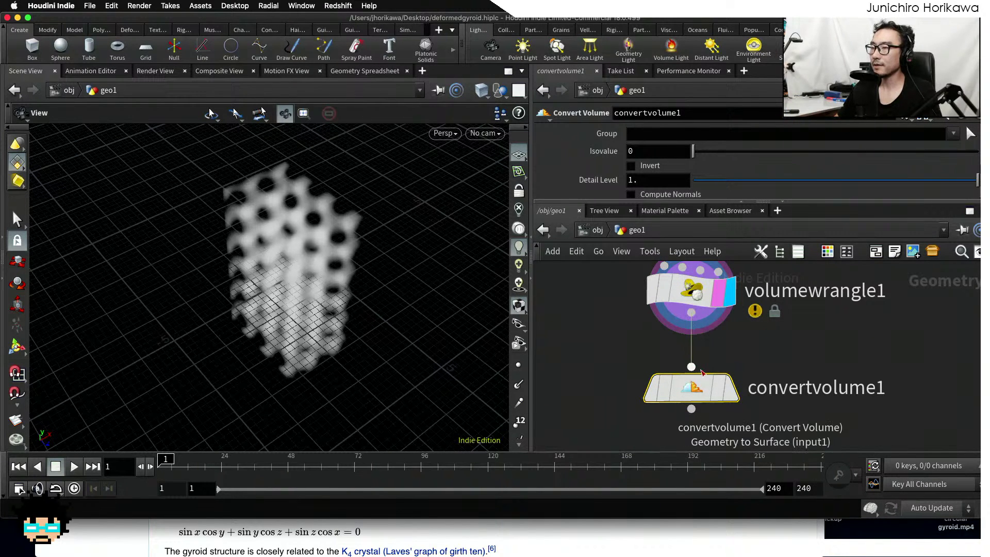
pyautogui.click(719, 393)
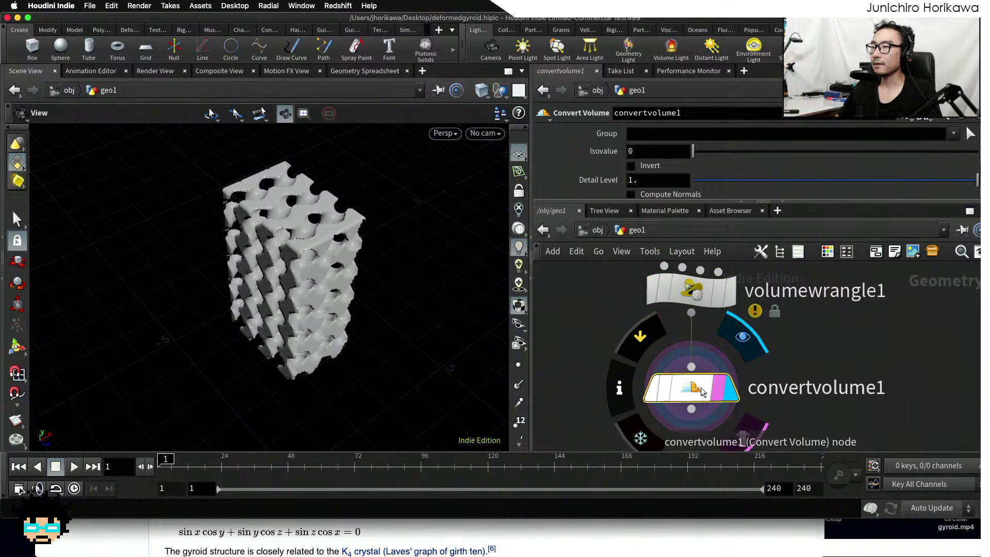
# Examine the converted gyroid mesh from several sides and up close, comparing its network with the iso1 node
pyautogui.moveTo(378, 316); pyautogui.dragTo(261, 304)
pyautogui.scroll(-10, 614, 347)
pyautogui.scroll(8, 585, 341)
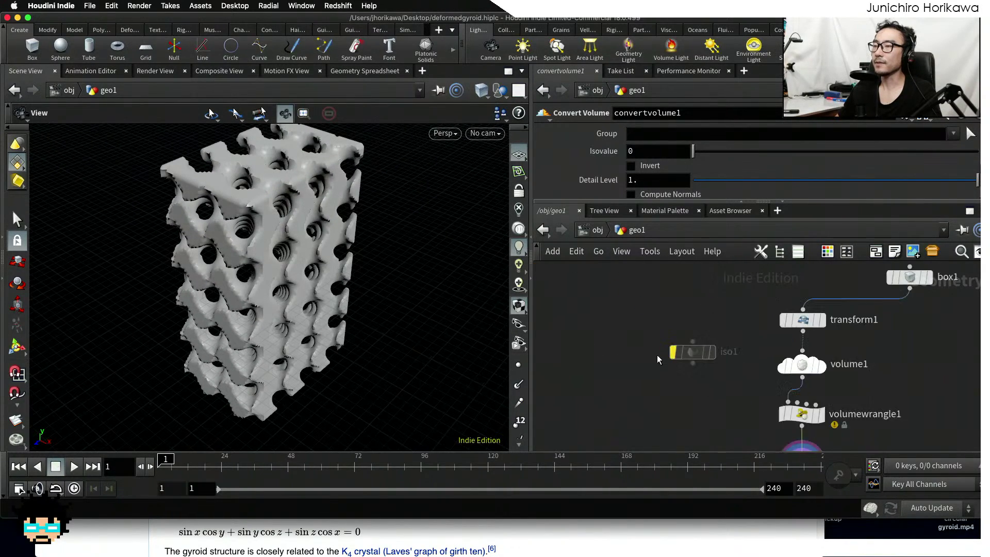
pyautogui.scroll(1, 704, 354)
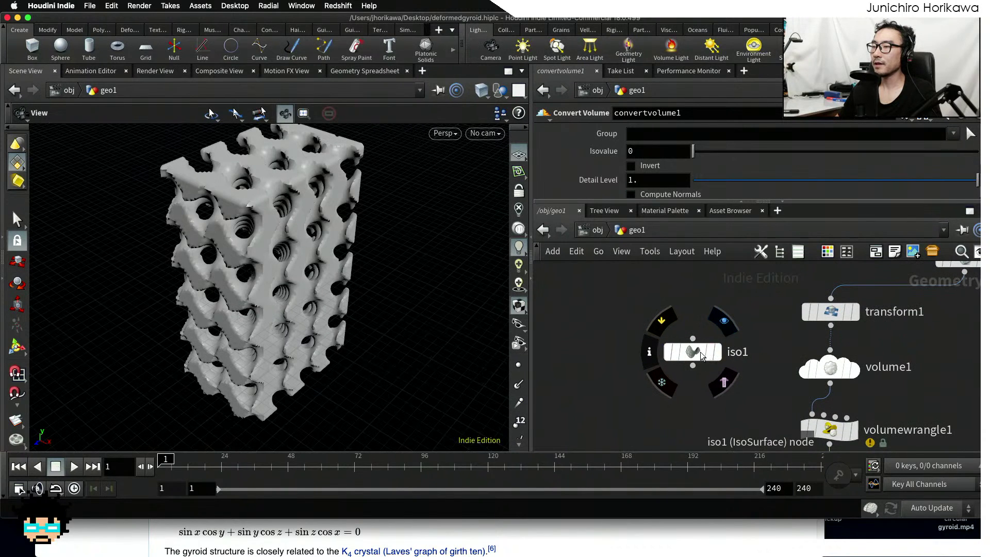
pyautogui.click(674, 357)
pyautogui.scroll(-4, 701, 395)
pyautogui.moveTo(701, 395); pyautogui.dragTo(634, 309, button='middle')
pyautogui.scroll(8, 704, 351)
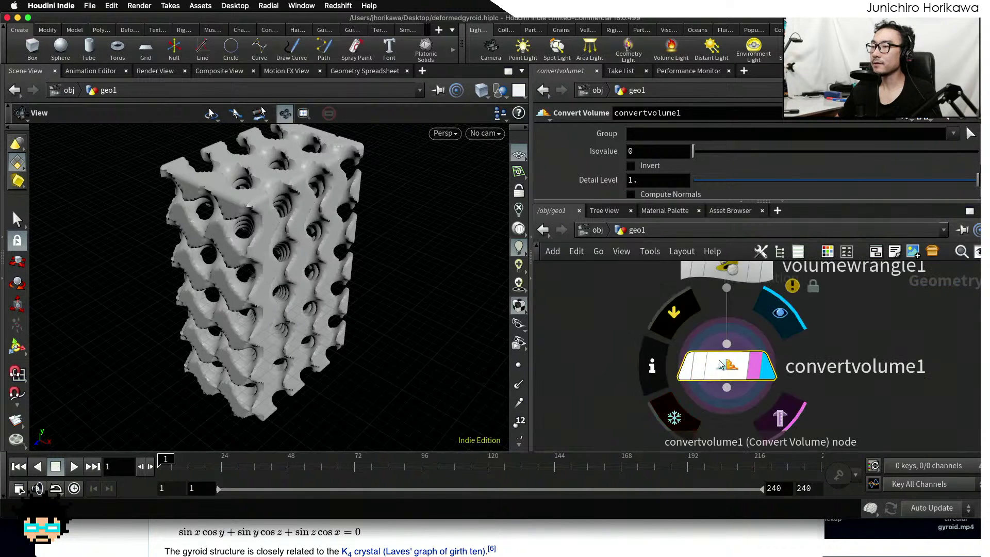
pyautogui.moveTo(422, 296); pyautogui.dragTo(150, 222)
pyautogui.moveTo(197, 257); pyautogui.dragTo(171, 256)
pyautogui.moveTo(171, 257); pyautogui.dragTo(124, 243, button='right')
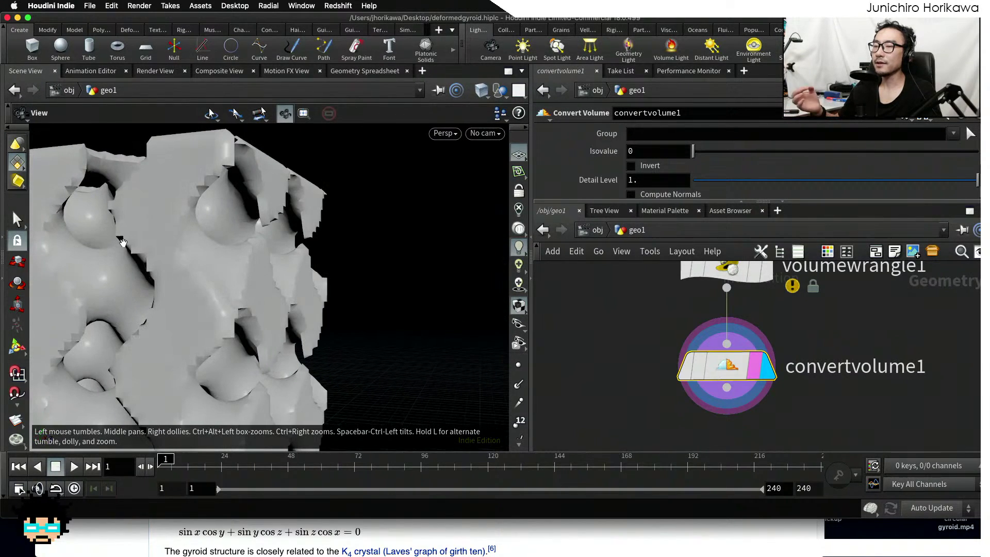
pyautogui.scroll(-5, 623, 361)
pyautogui.moveTo(586, 286); pyautogui.dragTo(640, 367, button='middle')
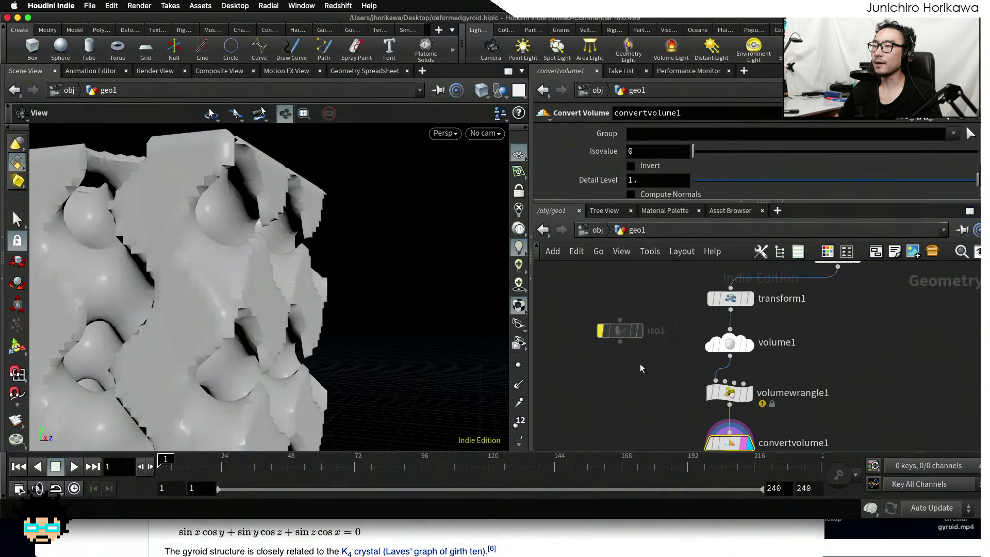
pyautogui.scroll(6, 641, 334)
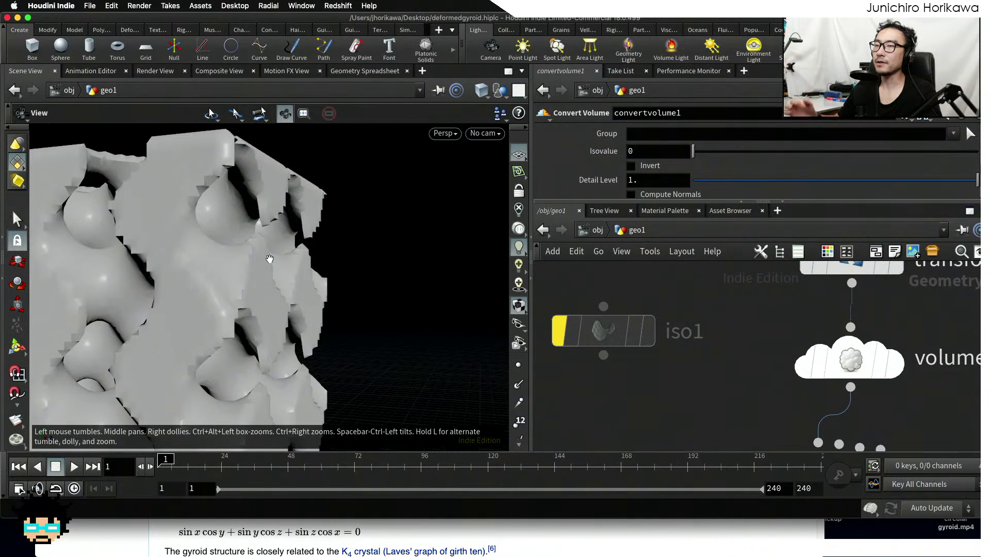
pyautogui.moveTo(270, 258); pyautogui.dragTo(153, 280)
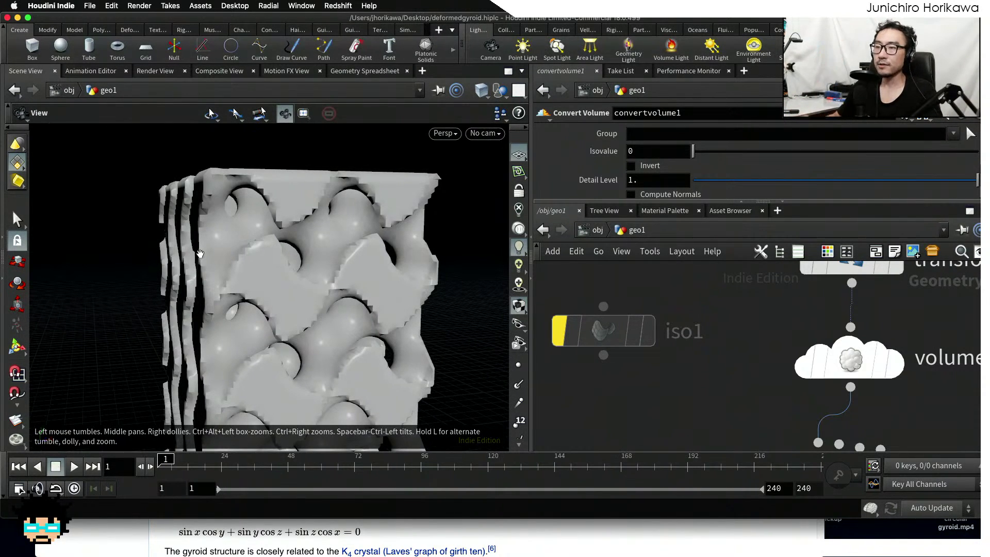
pyautogui.scroll(-3, 579, 350)
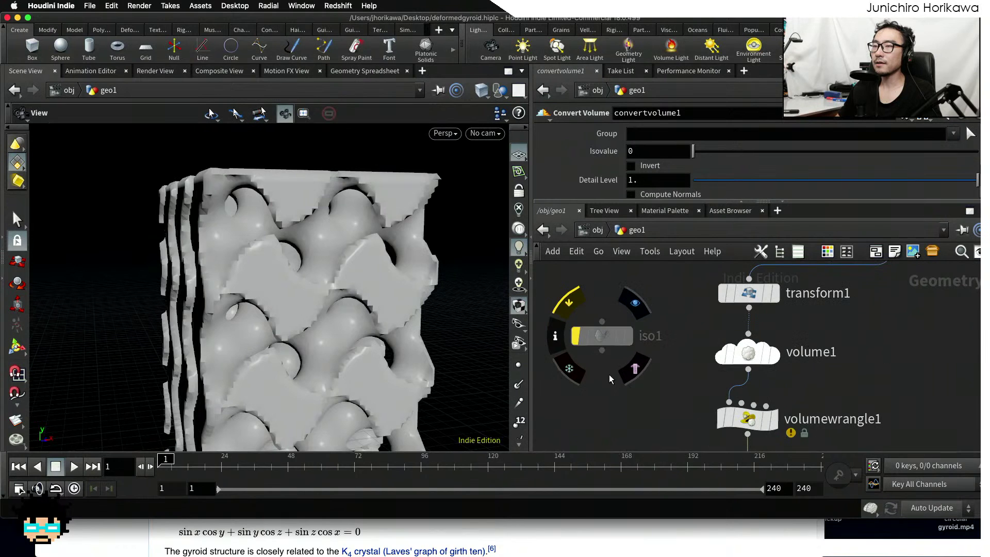
# Turn off the bypass on iso1, display that node and frame its surface in the viewport
pyautogui.moveTo(592, 338)
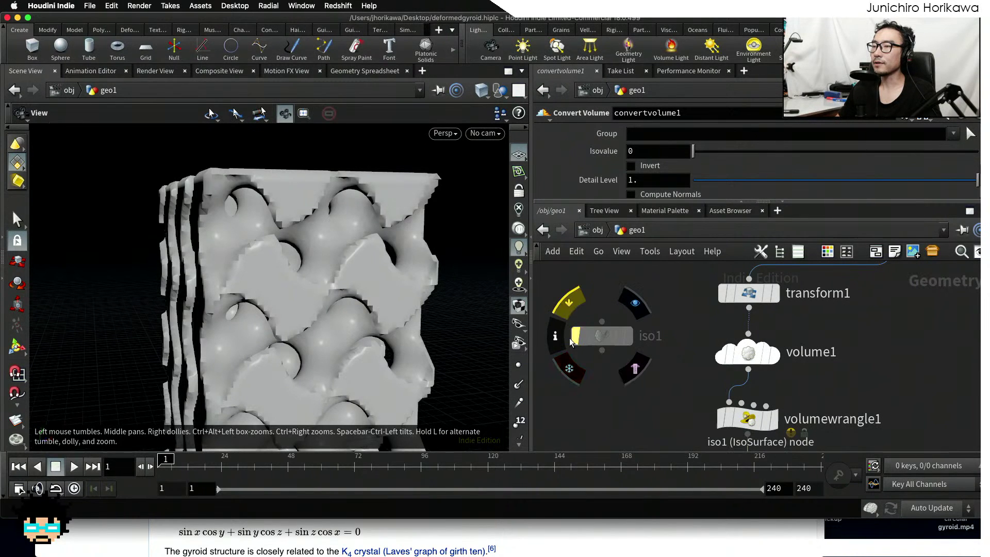
pyautogui.click(569, 303)
pyautogui.click(626, 338)
pyautogui.click(602, 337)
pyautogui.press('f')
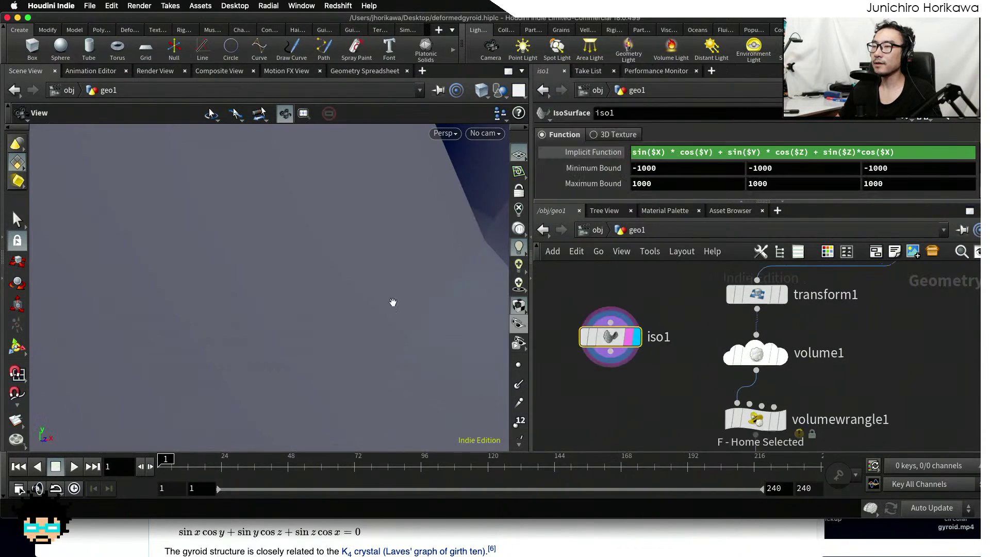
pyautogui.hotkey('space', 'f')
# Examine the iso1 gyroid surface up close and from several angles, including both sides of its sheet
pyautogui.moveTo(291, 264)
pyautogui.mouseDown()
pyautogui.moveTo(311, 294)
pyautogui.moveTo(278, 258)
pyautogui.mouseUp()
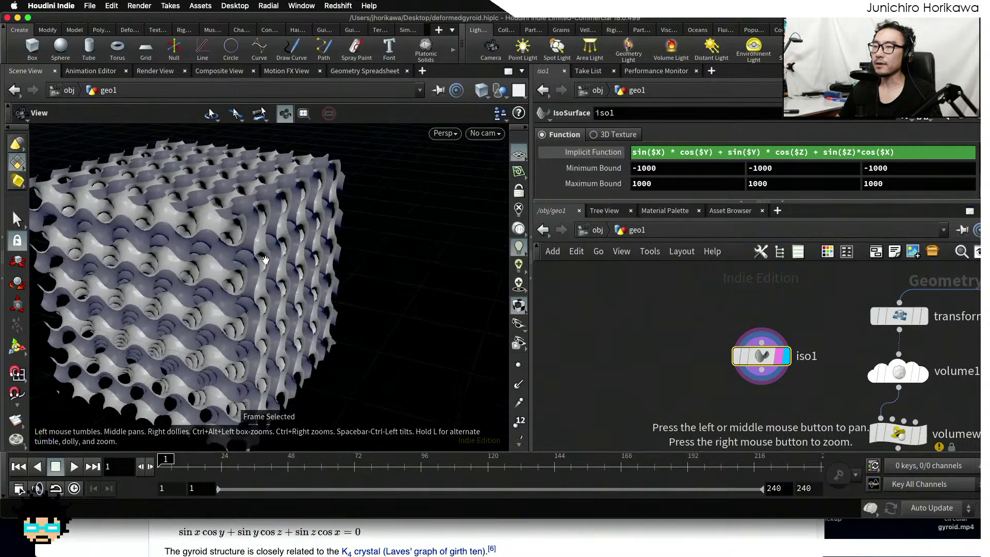
pyautogui.scroll(5, 265, 254)
pyautogui.moveTo(265, 254); pyautogui.dragTo(256, 270, button='middle')
pyautogui.moveTo(256, 270); pyautogui.dragTo(201, 215)
pyautogui.scroll(5, 250, 224)
pyautogui.moveTo(182, 284); pyautogui.dragTo(263, 245)
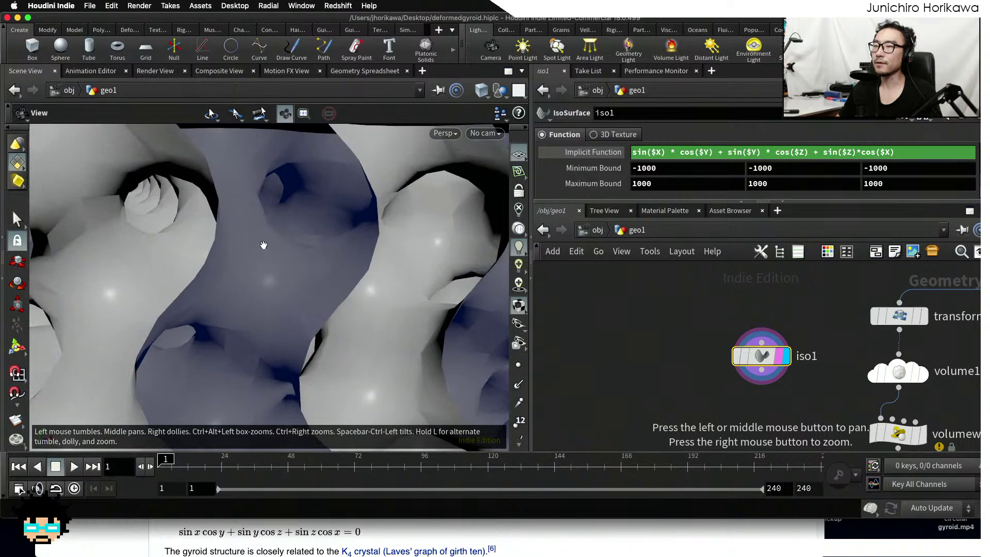
pyautogui.scroll(-4, 248, 274)
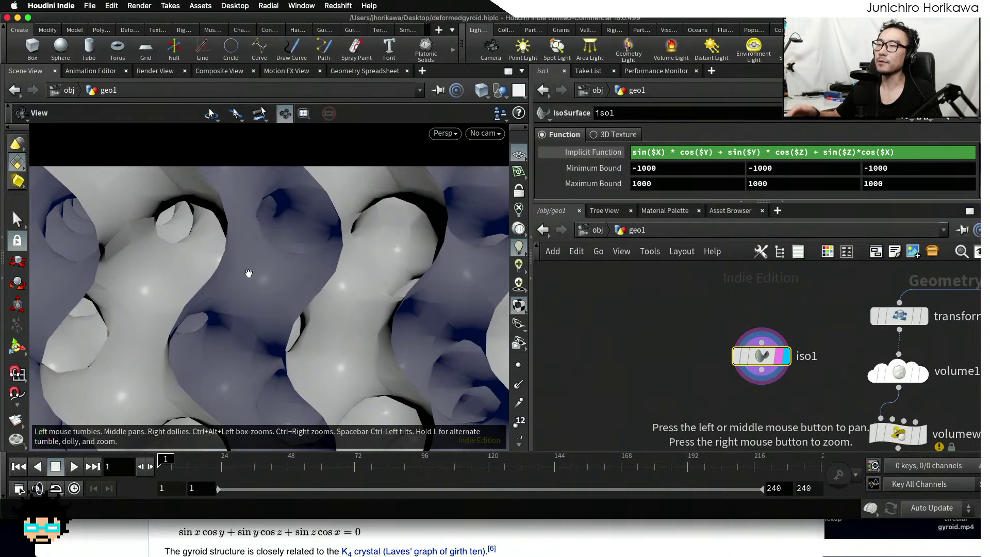
pyautogui.scroll(-3, 249, 272)
pyautogui.moveTo(250, 270); pyautogui.dragTo(291, 285)
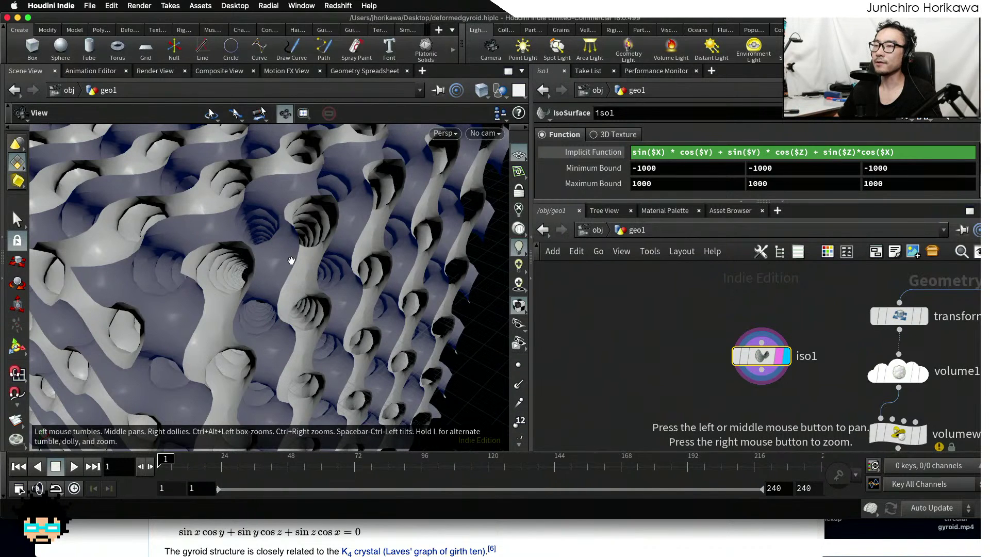
pyautogui.moveTo(272, 400); pyautogui.dragTo(259, 205)
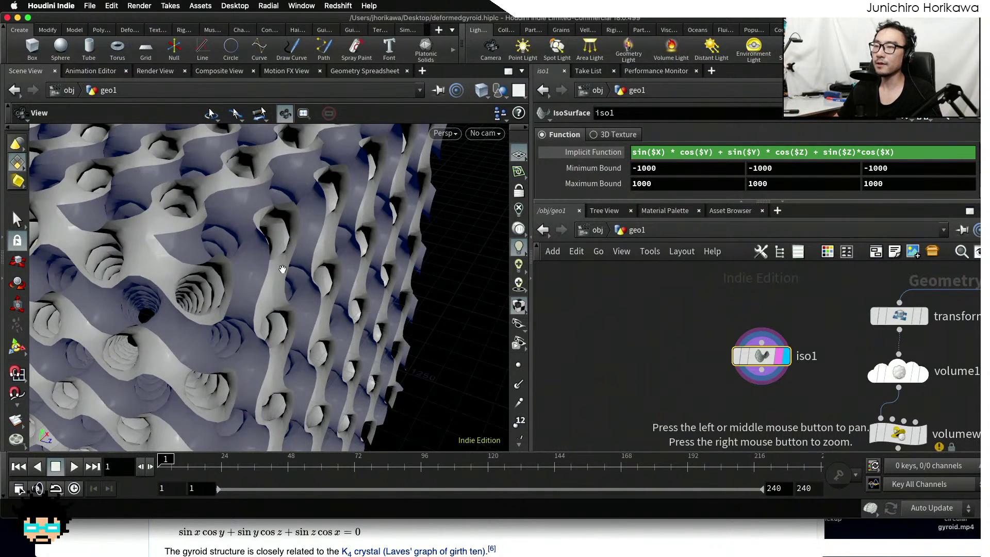
pyautogui.moveTo(282, 268)
pyautogui.mouseDown()
pyautogui.moveTo(348, 292)
pyautogui.moveTo(226, 344)
pyautogui.moveTo(242, 330)
pyautogui.moveTo(206, 262)
pyautogui.moveTo(221, 214)
pyautogui.moveTo(214, 204)
pyautogui.mouseUp()
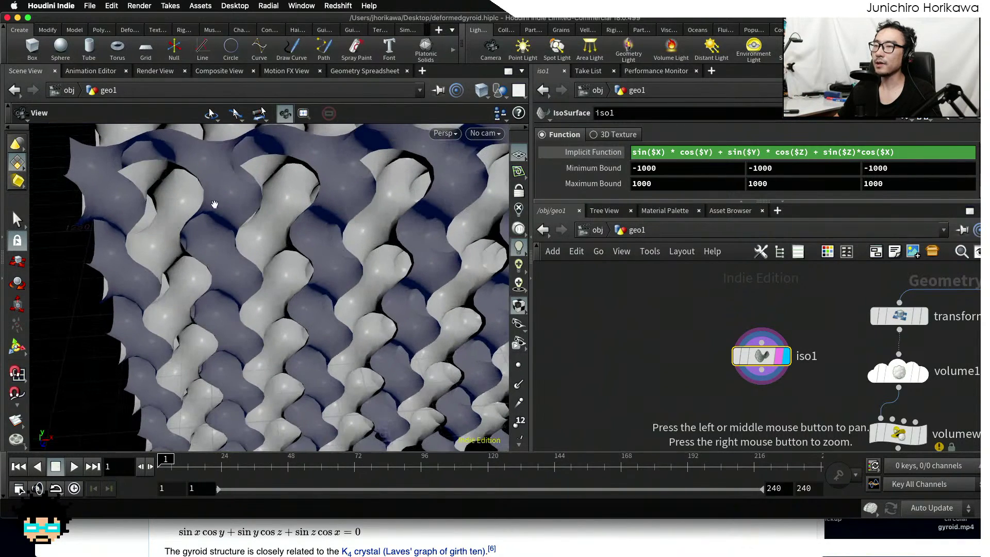
pyautogui.moveTo(233, 361); pyautogui.dragTo(258, 329)
pyautogui.scroll(-1, 679, 355)
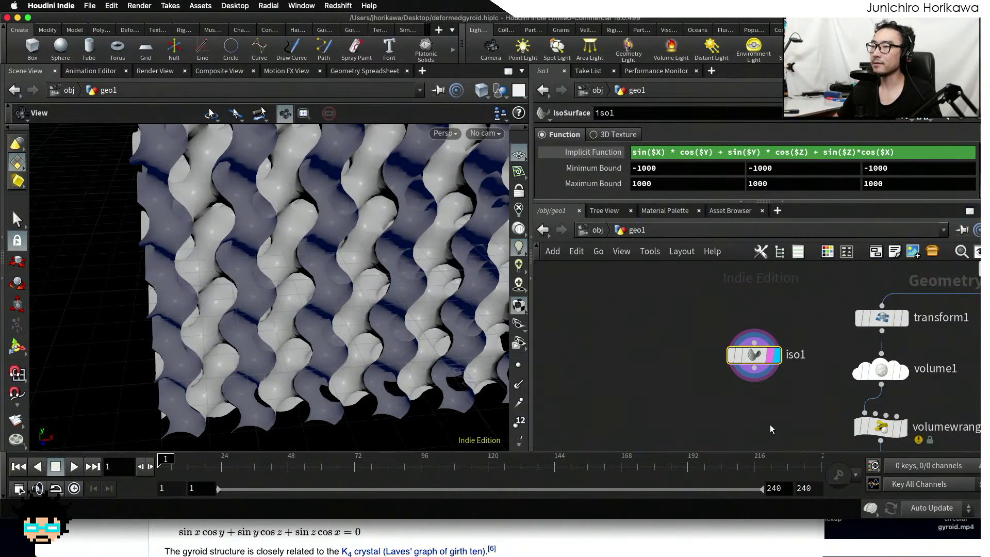
# Switch the display back to convertvolume1 and frame its gyroid mesh in the viewport
pyautogui.moveTo(822, 420); pyautogui.dragTo(740, 388, button='middle')
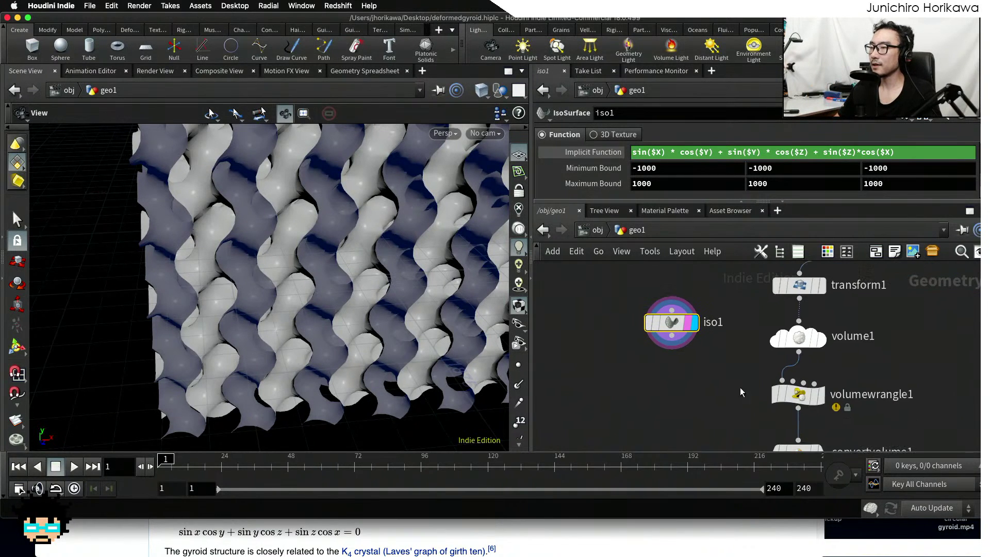
pyautogui.moveTo(802, 403)
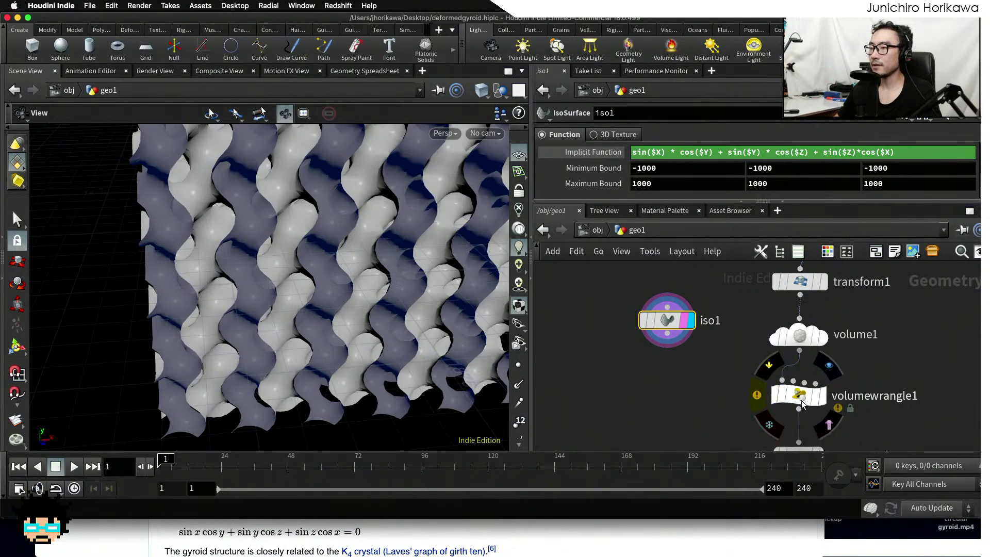
pyautogui.click(821, 396)
pyautogui.moveTo(823, 433); pyautogui.dragTo(798, 359, button='middle')
pyautogui.scroll(3, 798, 359)
pyautogui.click(794, 395)
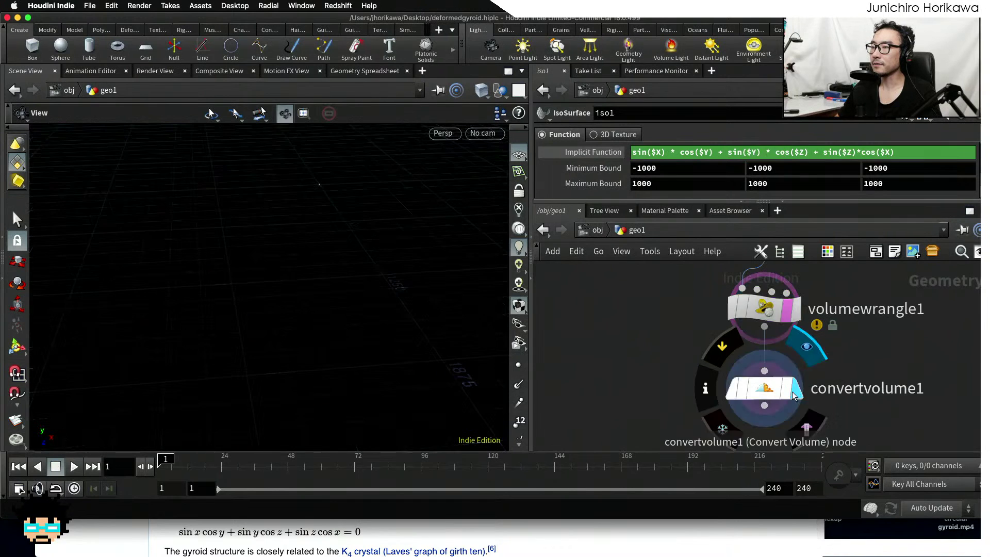
pyautogui.hotkey('space', 'f')
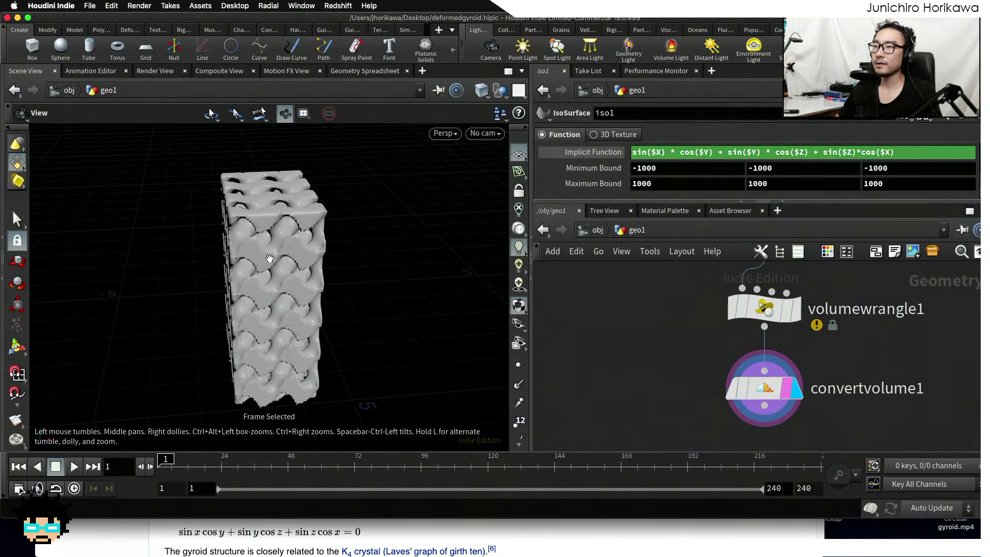
pyautogui.moveTo(270, 258)
pyautogui.mouseDown()
pyautogui.moveTo(325, 221)
pyautogui.moveTo(285, 254)
pyautogui.mouseUp()
pyautogui.moveTo(286, 258); pyautogui.dragTo(294, 230, button='middle')
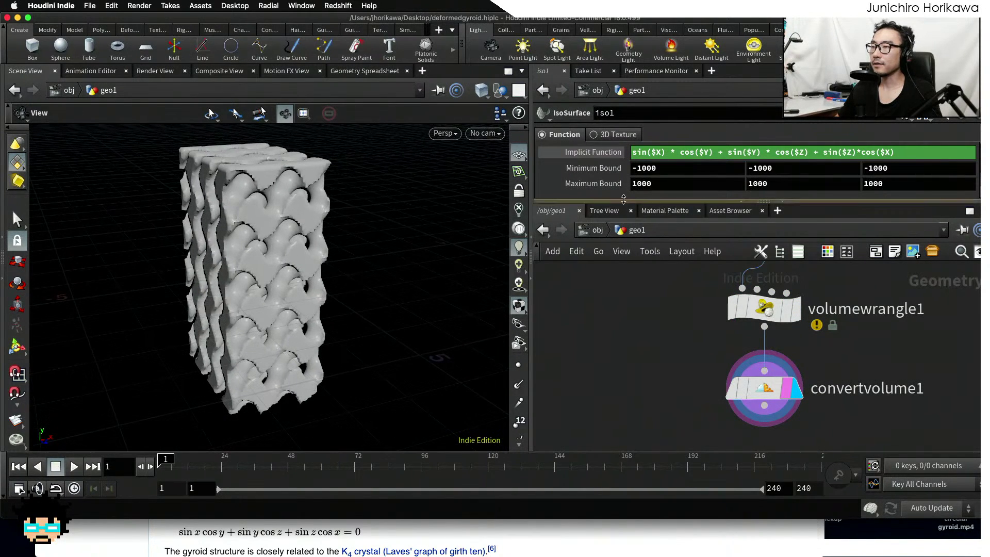
# Add a Boolean node below convertvolume1 in the network
pyautogui.moveTo(623, 199); pyautogui.dragTo(623, 196)
pyautogui.scroll(-3, 643, 289)
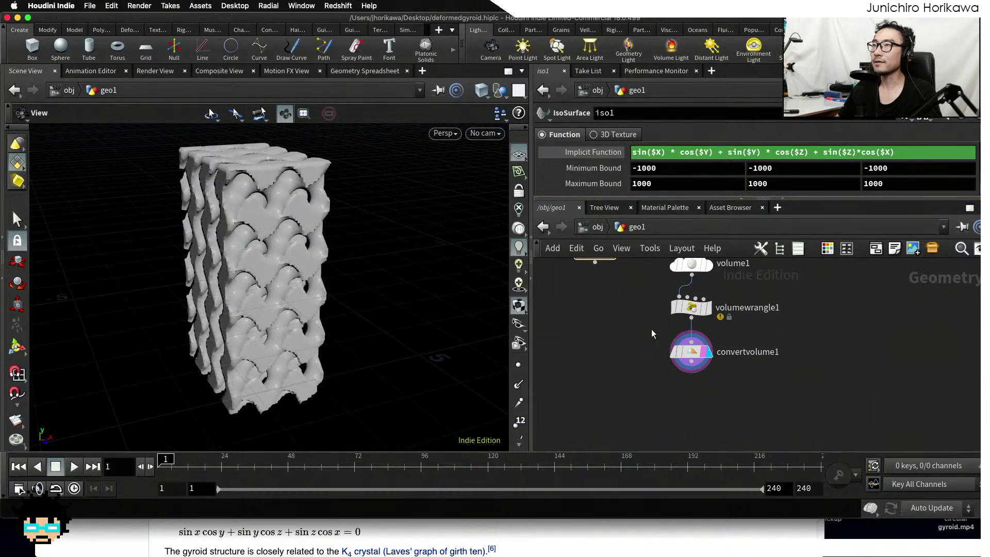
pyautogui.press('Tab')
pyautogui.write('bpp')
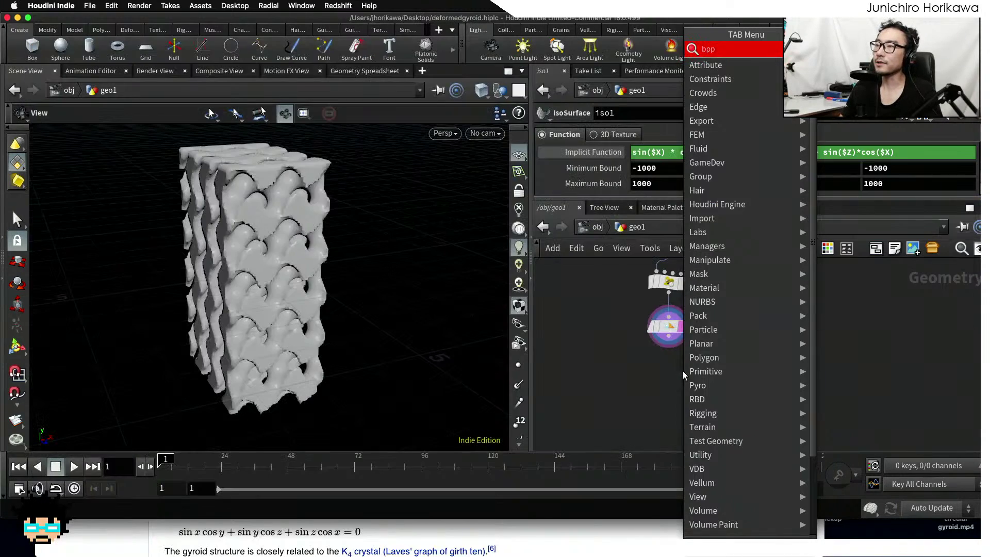
pyautogui.press('BackSpace')
pyautogui.press('BackSpace')
pyautogui.press('BackSpace')
pyautogui.write('bool')
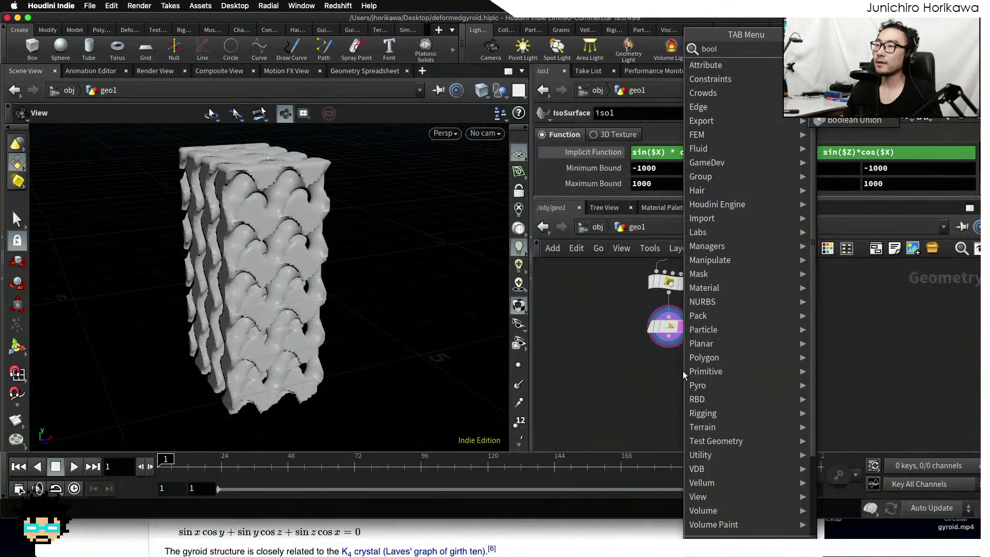
pyautogui.press('Return')
pyautogui.click(699, 384)
pyautogui.scroll(2, 695, 387)
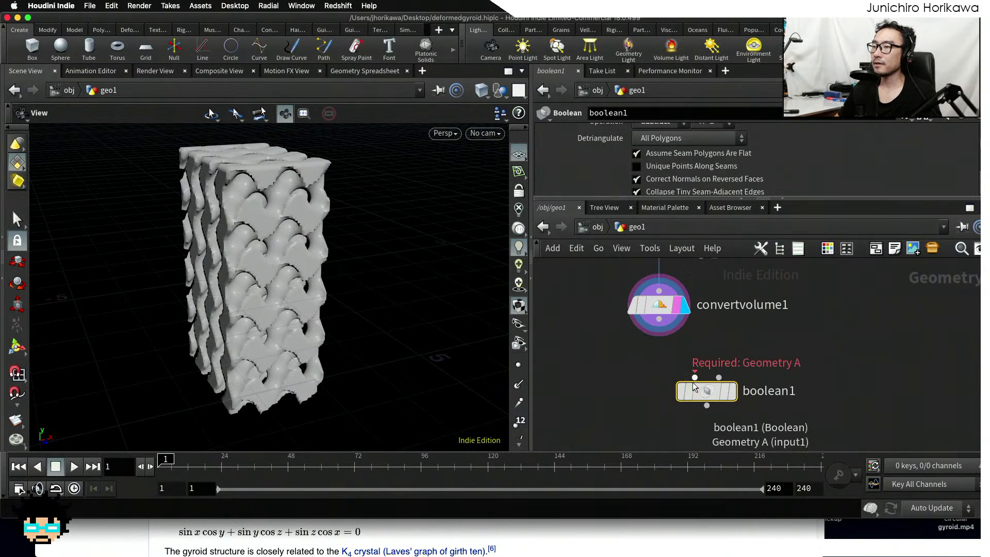
# Connect the output of convertvolume1 to the Geometry A input of boolean1 and position the Boolean just below it
pyautogui.moveTo(695, 385); pyautogui.dragTo(691, 380)
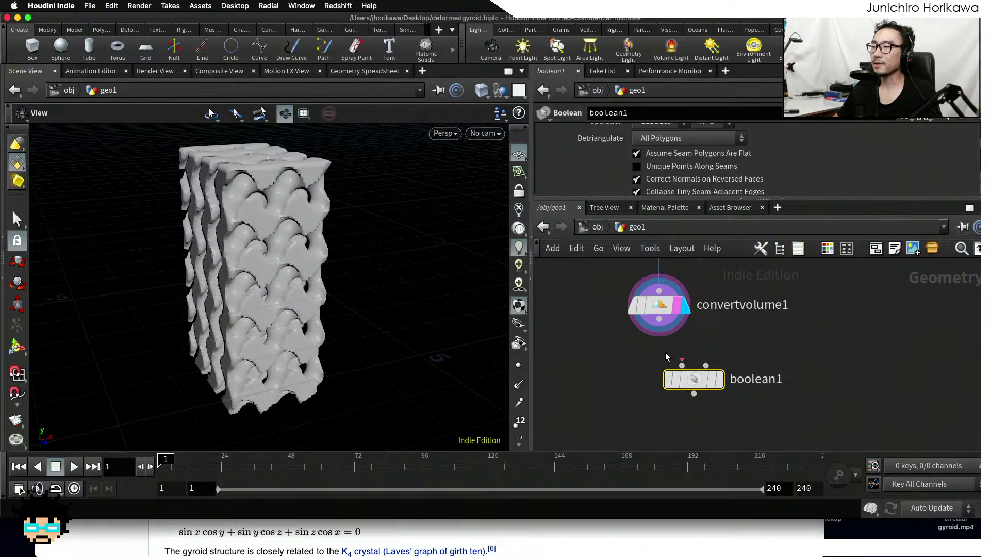
pyautogui.moveTo(659, 320); pyautogui.dragTo(681, 365)
pyautogui.moveTo(693, 378); pyautogui.dragTo(706, 372)
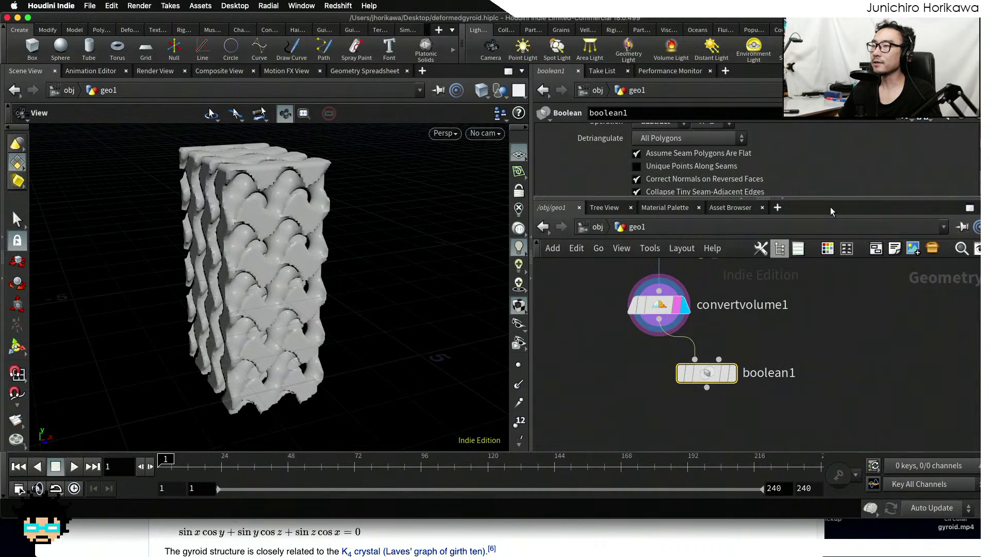
# Enlarge the parameter area and set boolean1 to treat Set A as Surface
pyautogui.moveTo(830, 199); pyautogui.dragTo(830, 299)
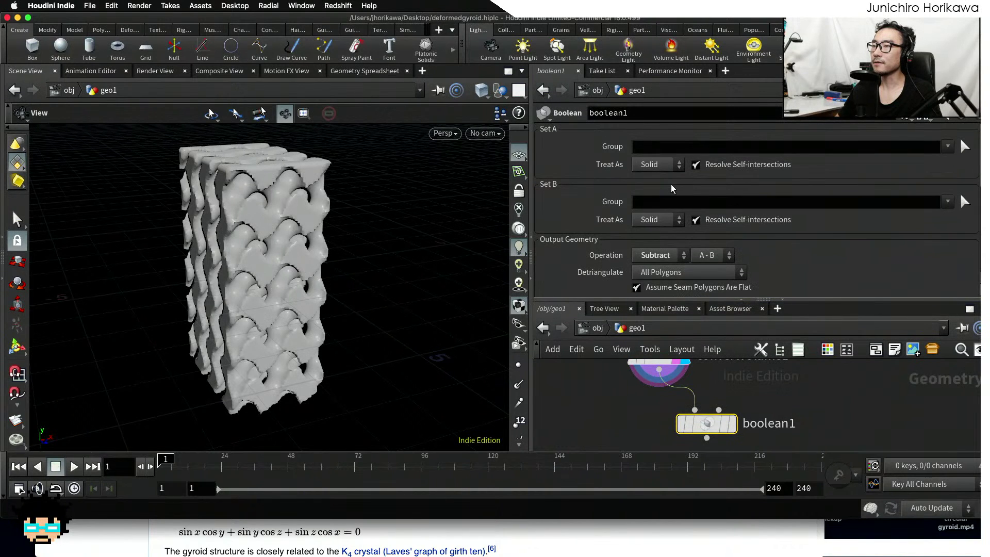
pyautogui.click(645, 166)
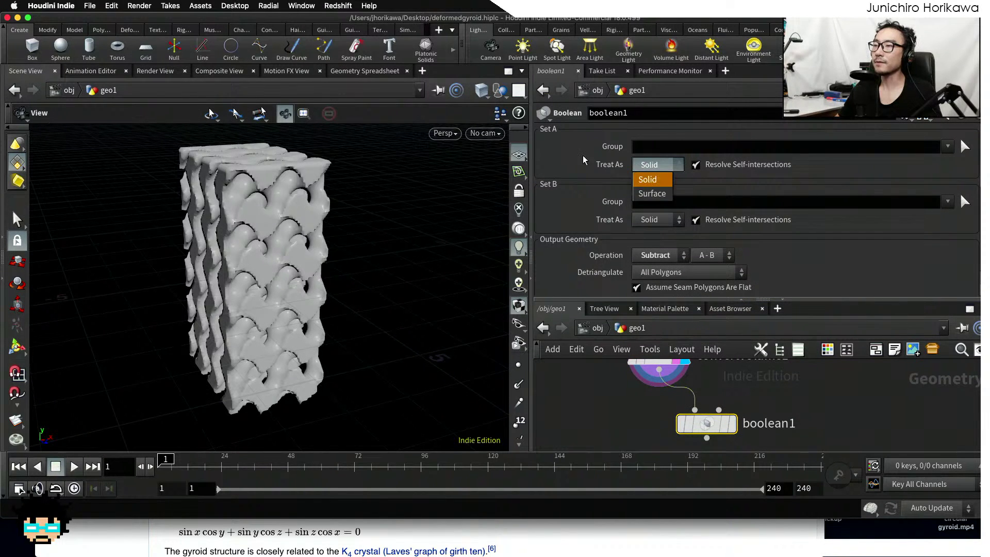
pyautogui.click(562, 142)
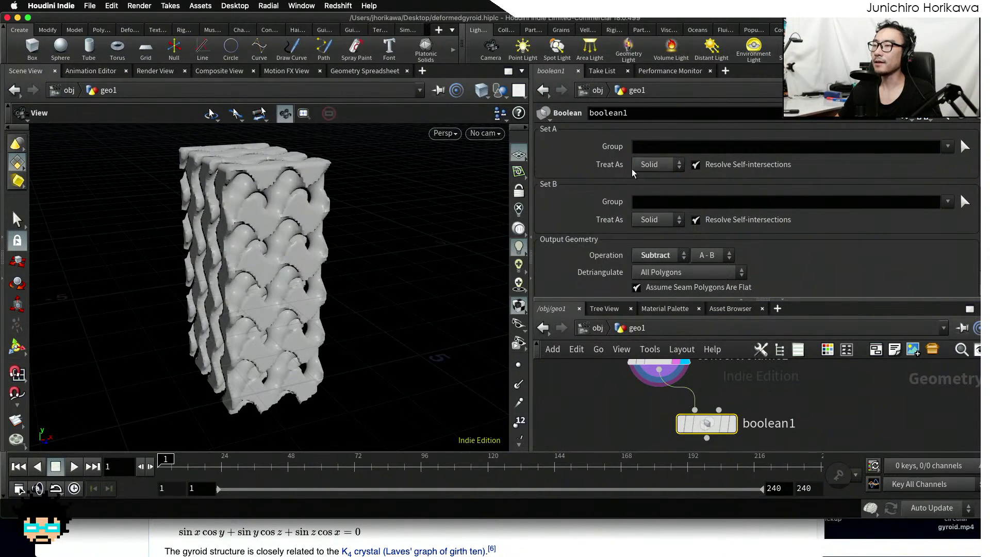
pyautogui.click(649, 168)
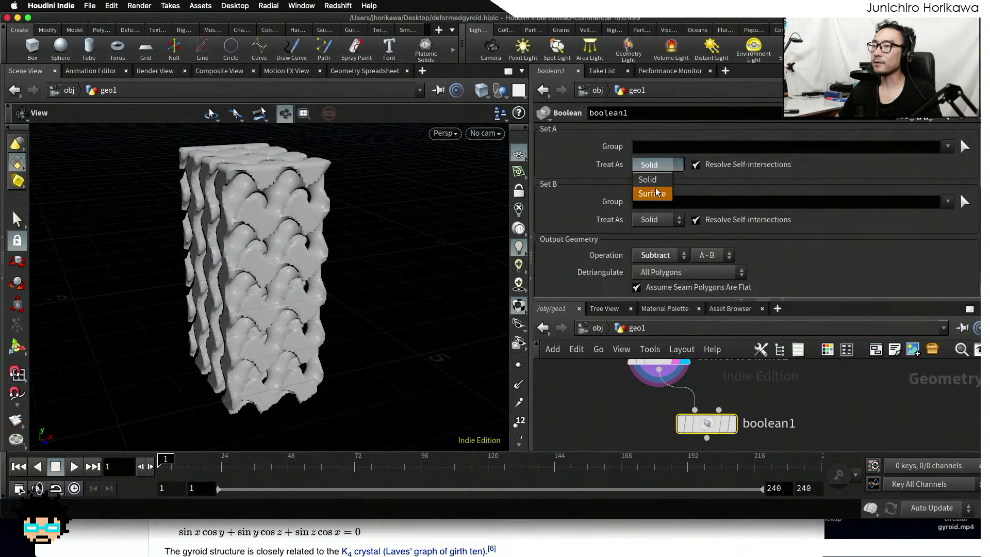
pyautogui.click(652, 192)
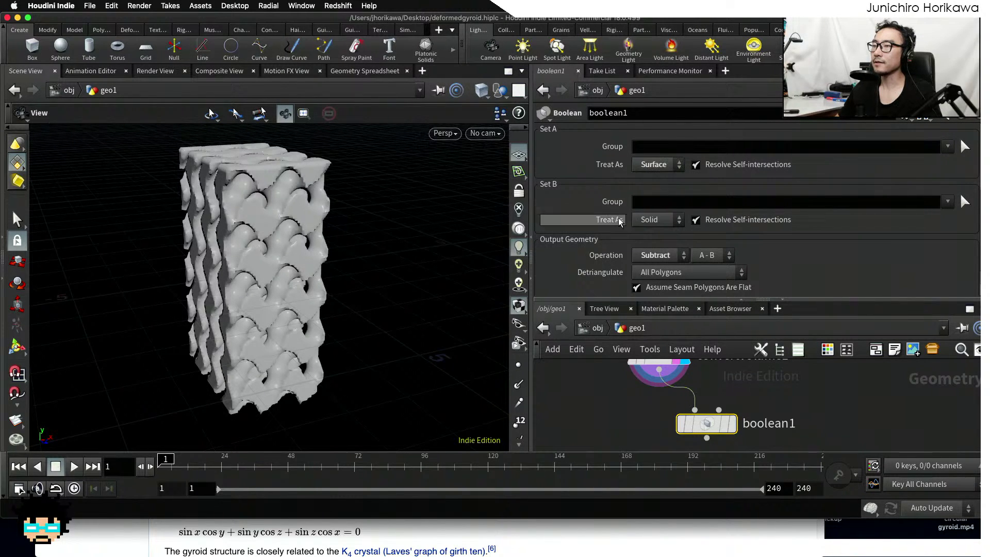
# Connect the source geometry feeding transform1 to the second input of boolean1, and display boolean1
pyautogui.moveTo(737, 394); pyautogui.dragTo(720, 375, button='middle')
pyautogui.moveTo(705, 412); pyautogui.dragTo(725, 420)
pyautogui.moveTo(811, 299); pyautogui.dragTo(808, 212)
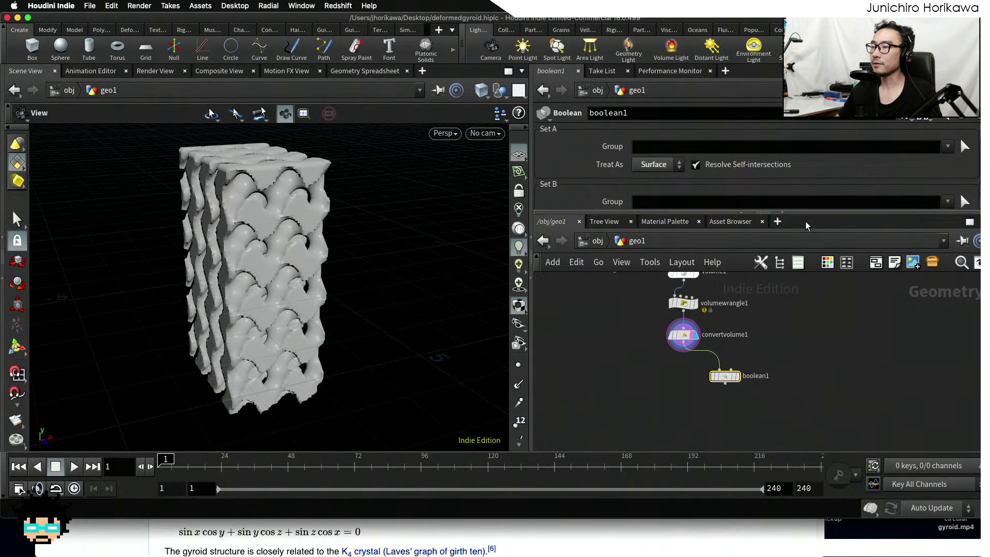
pyautogui.scroll(-1, 808, 348)
pyautogui.moveTo(808, 351); pyautogui.dragTo(802, 439, button='middle')
pyautogui.scroll(2, 760, 346)
pyautogui.moveTo(757, 317); pyautogui.dragTo(753, 428)
pyautogui.scroll(-2, 799, 312)
pyautogui.moveTo(776, 407); pyautogui.dragTo(787, 386, button='middle')
pyautogui.scroll(2, 787, 386)
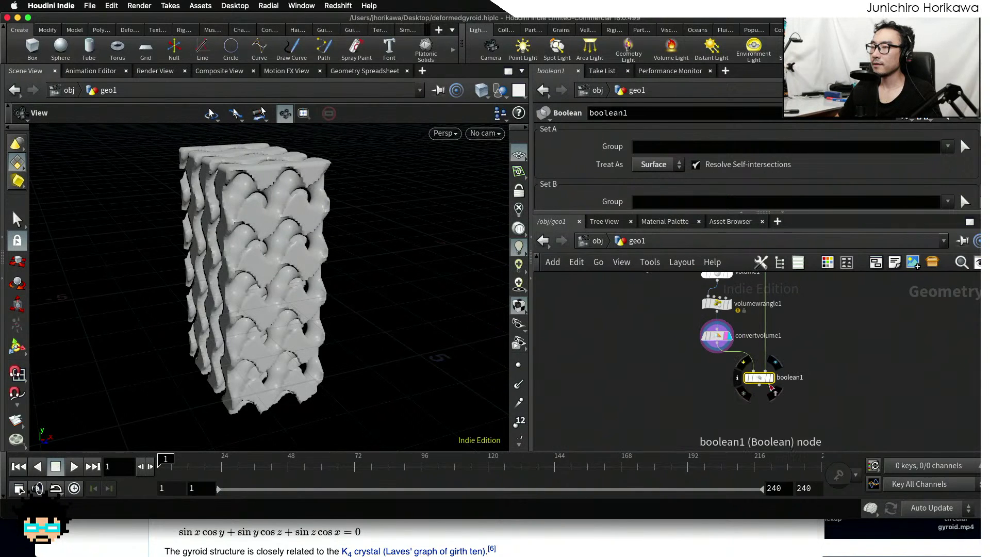
pyautogui.click(771, 381)
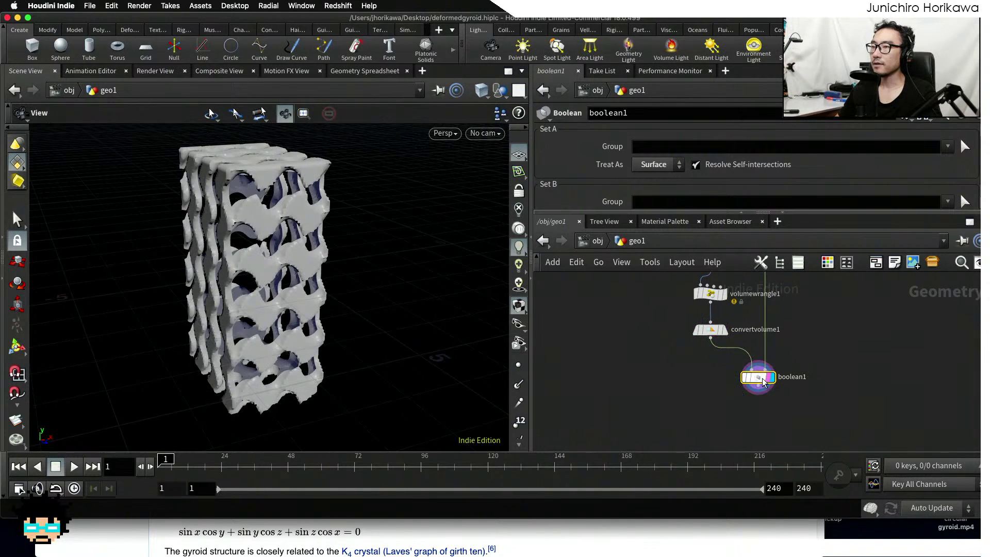
# Set the Boolean operation to Intersect and widen the viewport to inspect the resulting gyroid surface
pyautogui.scroll(-3, 700, 153)
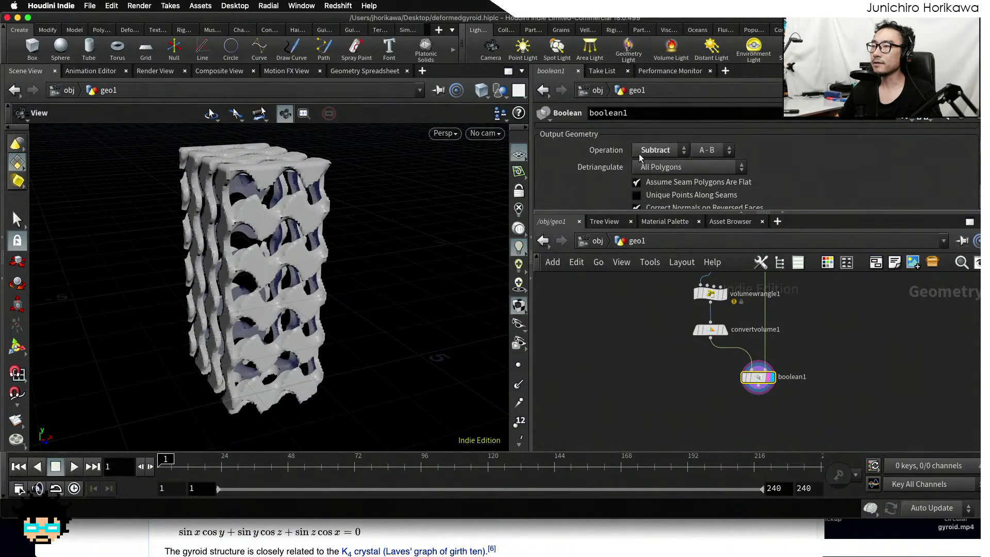
pyautogui.click(654, 150)
pyautogui.click(655, 181)
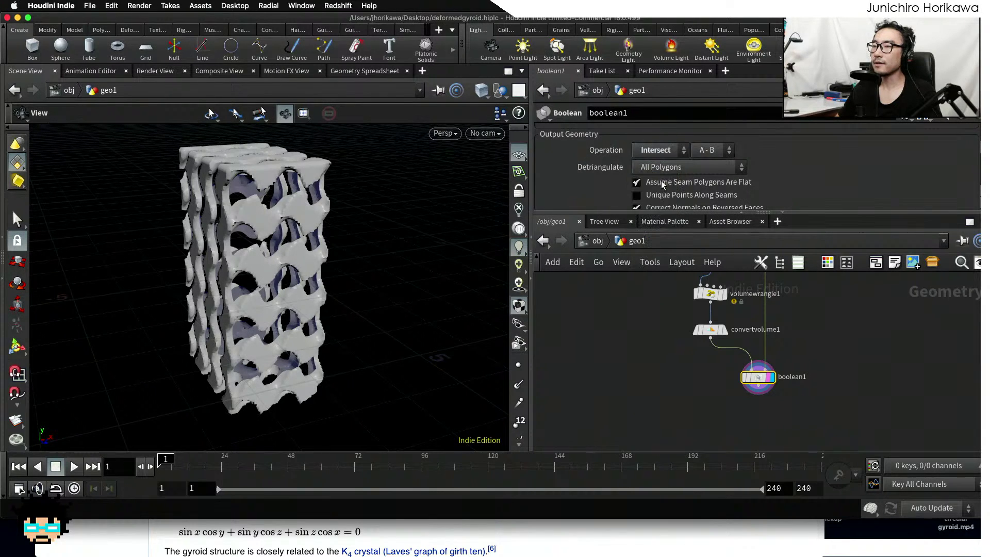
pyautogui.click(610, 339)
pyautogui.moveTo(320, 303); pyautogui.dragTo(274, 246)
pyautogui.moveTo(274, 246); pyautogui.dragTo(266, 280, button='right')
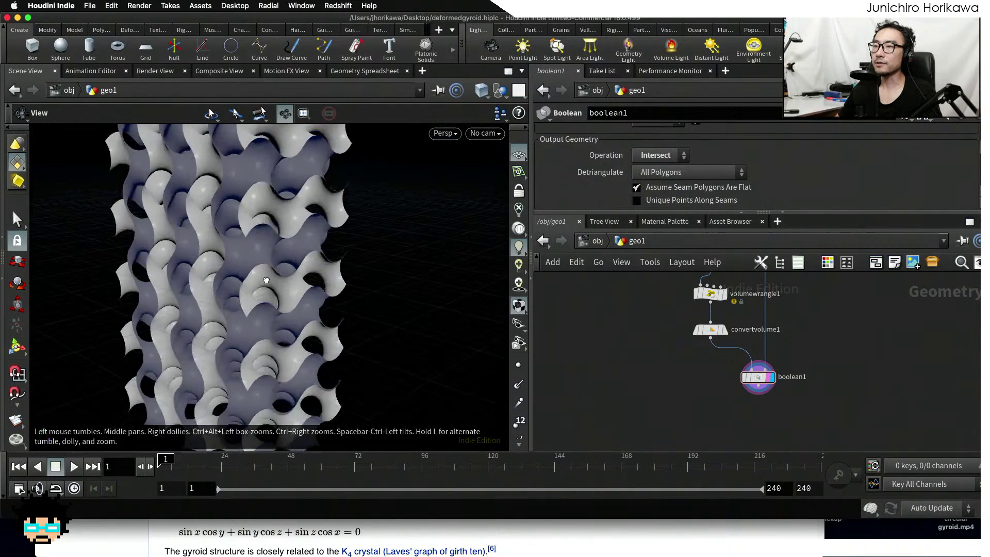
pyautogui.moveTo(266, 280); pyautogui.dragTo(438, 226)
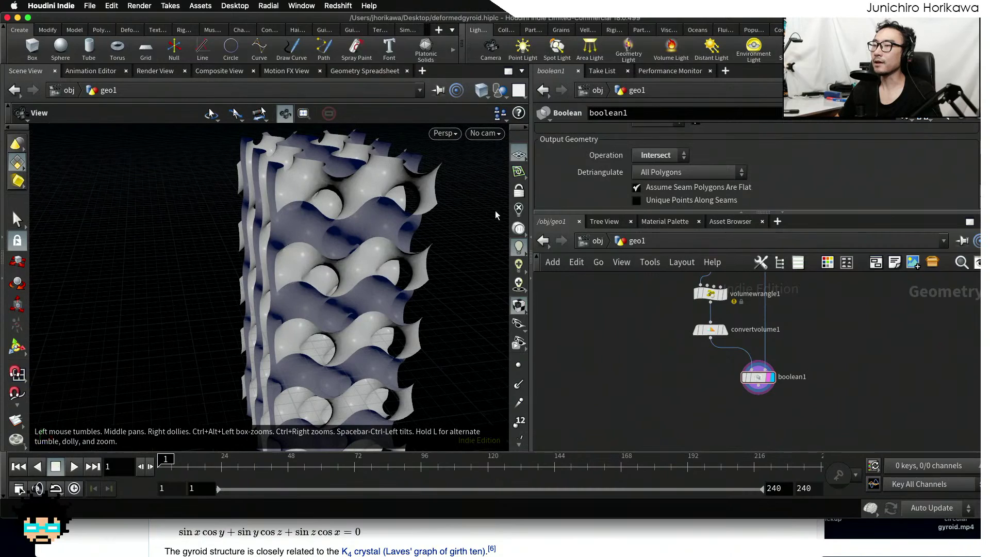
pyautogui.moveTo(531, 217); pyautogui.dragTo(648, 217)
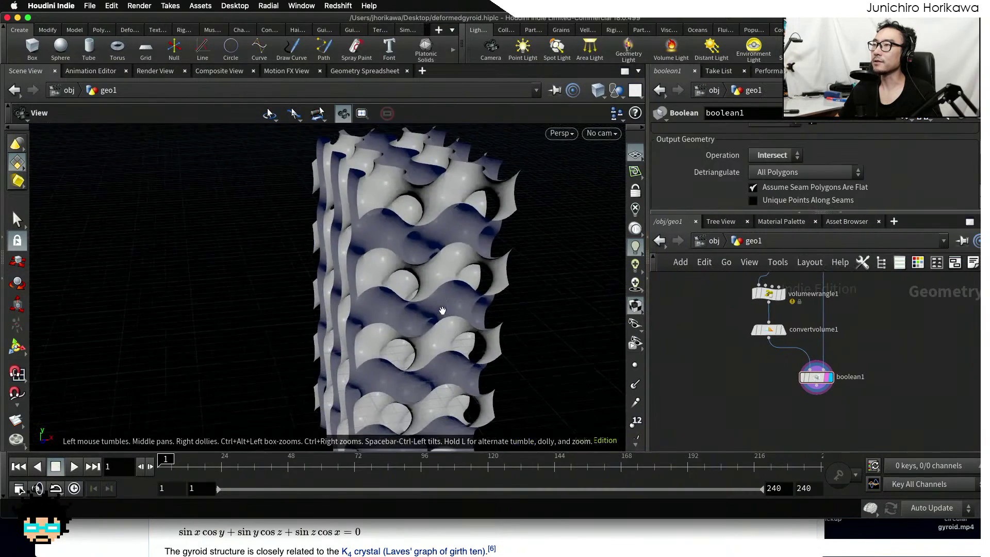
pyautogui.moveTo(442, 310); pyautogui.dragTo(411, 290)
# Rename the volumewrangle1 node as deforming_gyroid
pyautogui.scroll(-5, 753, 365)
pyautogui.scroll(6, 755, 300)
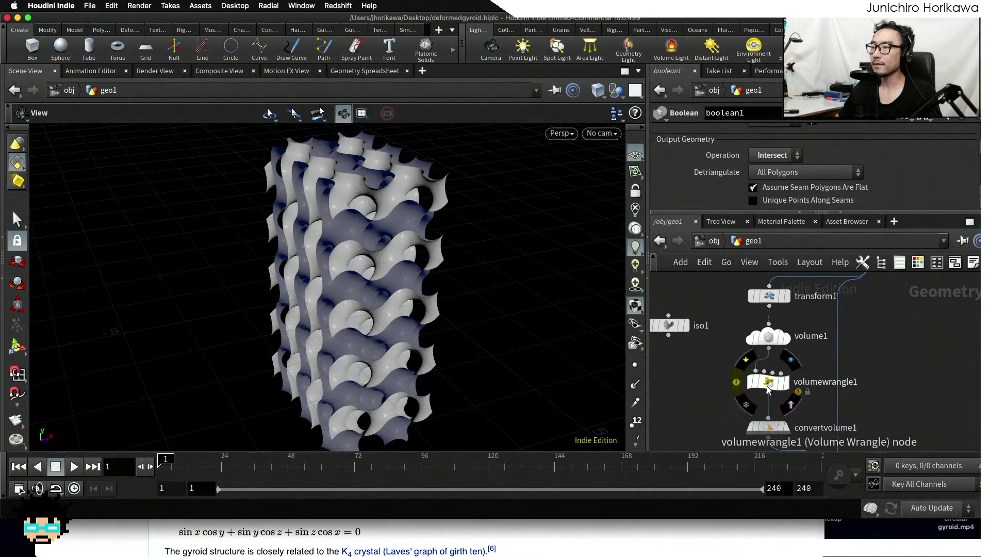
pyautogui.click(765, 385)
pyautogui.scroll(4, 798, 382)
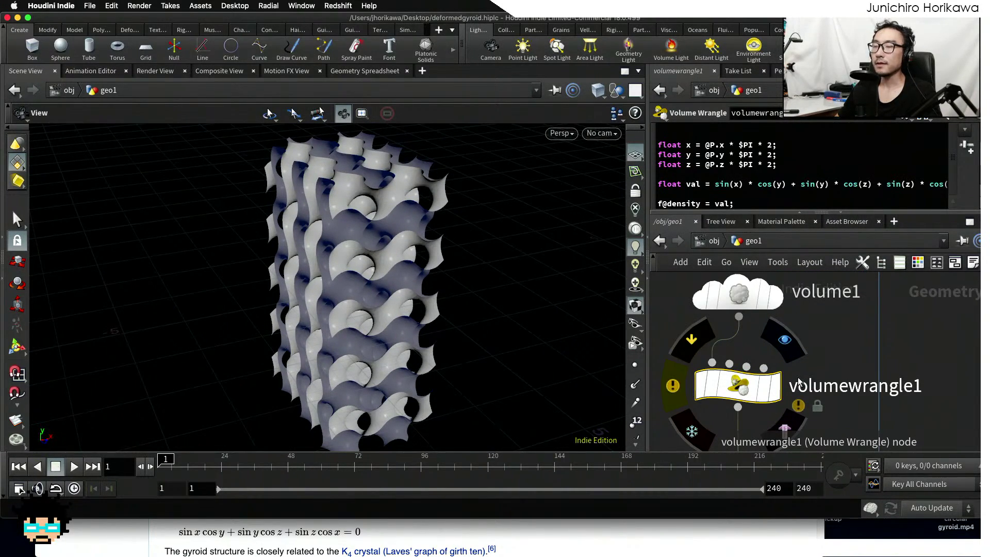
pyautogui.click(834, 396)
pyautogui.moveTo(934, 394); pyautogui.dragTo(792, 396)
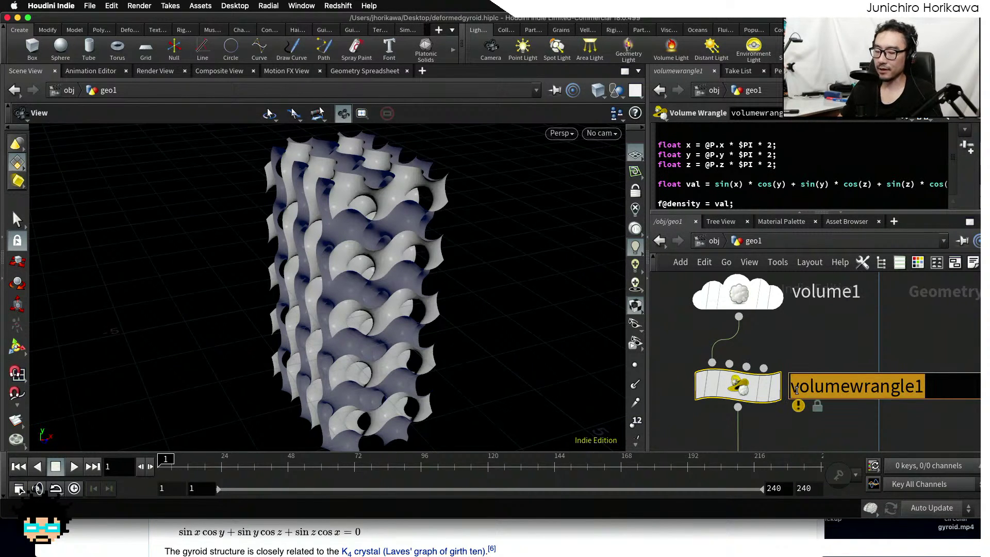
pyautogui.write('deform_')
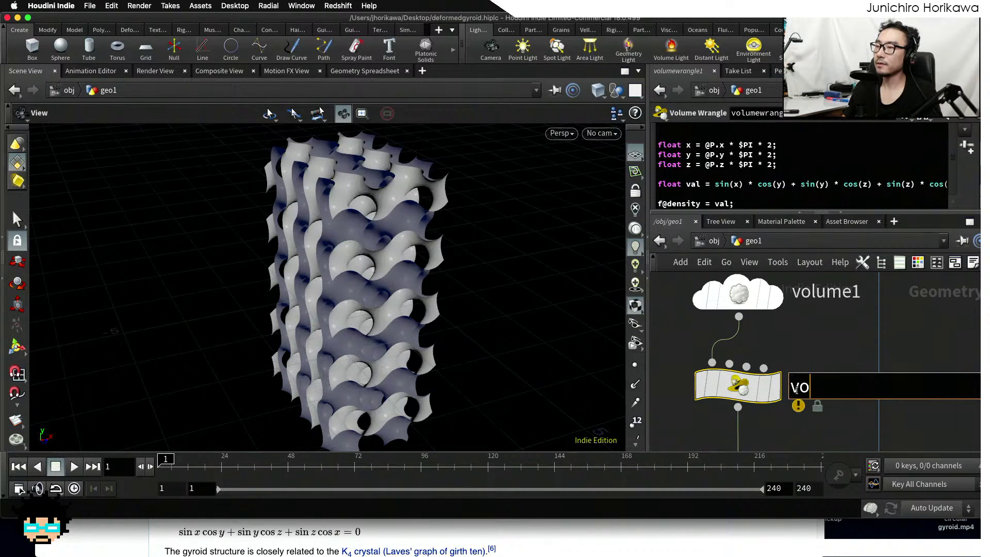
pyautogui.write('gyroid')
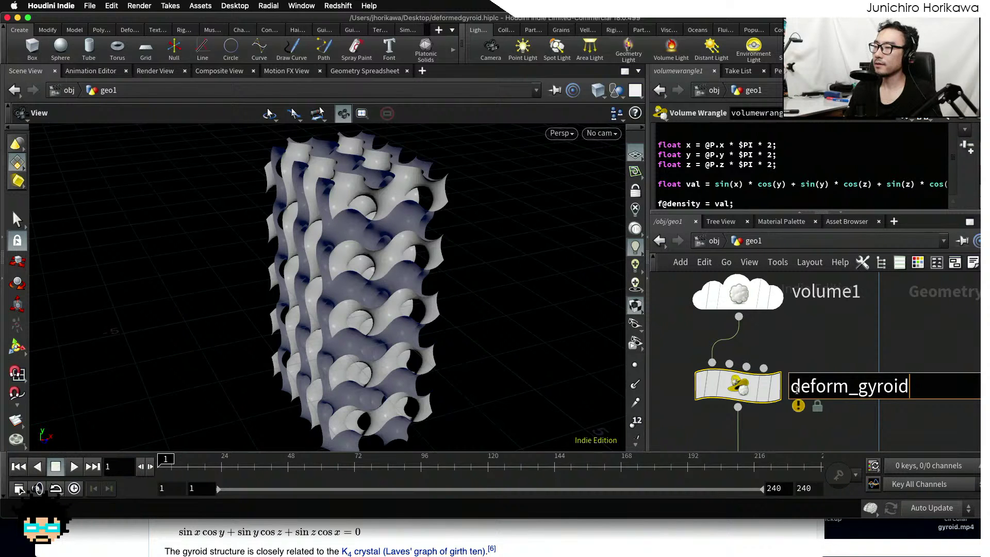
pyautogui.press('BackSpace')
pyautogui.press('BackSpace')
pyautogui.press('BackSpace')
pyautogui.press('BackSpace')
pyautogui.press('BackSpace')
pyautogui.press('BackSpace')
pyautogui.press('BackSpace')
pyautogui.write('ing_')
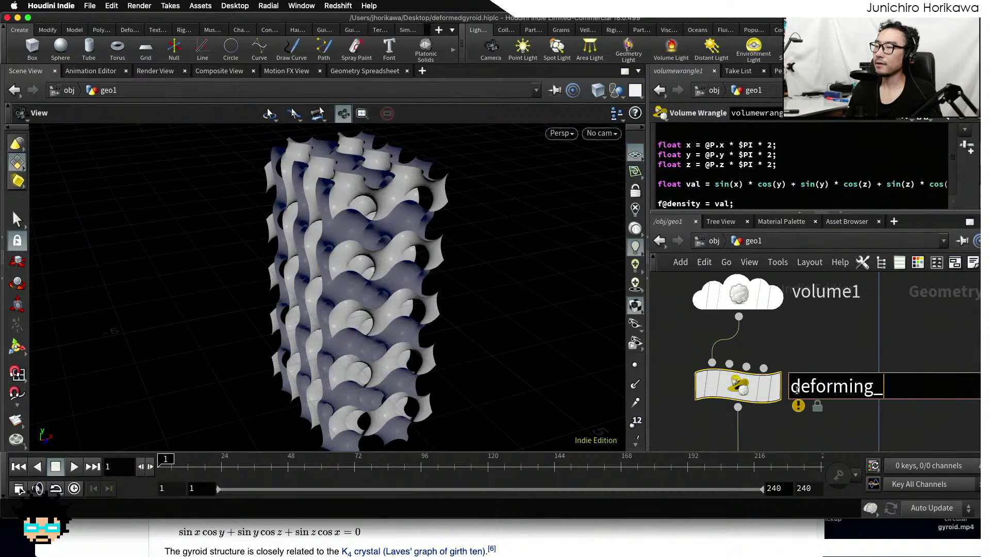
pyautogui.write('gyroid')
pyautogui.press('Return')
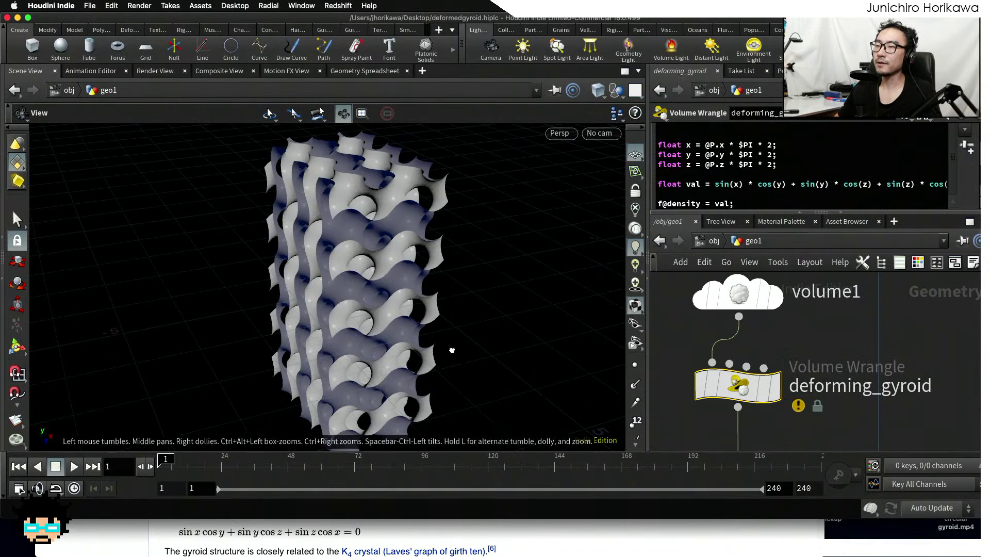
# Examine the intersected gyroid surface from several angles and distances, and review the node chain down to boolean1
pyautogui.moveTo(451, 350); pyautogui.dragTo(395, 298)
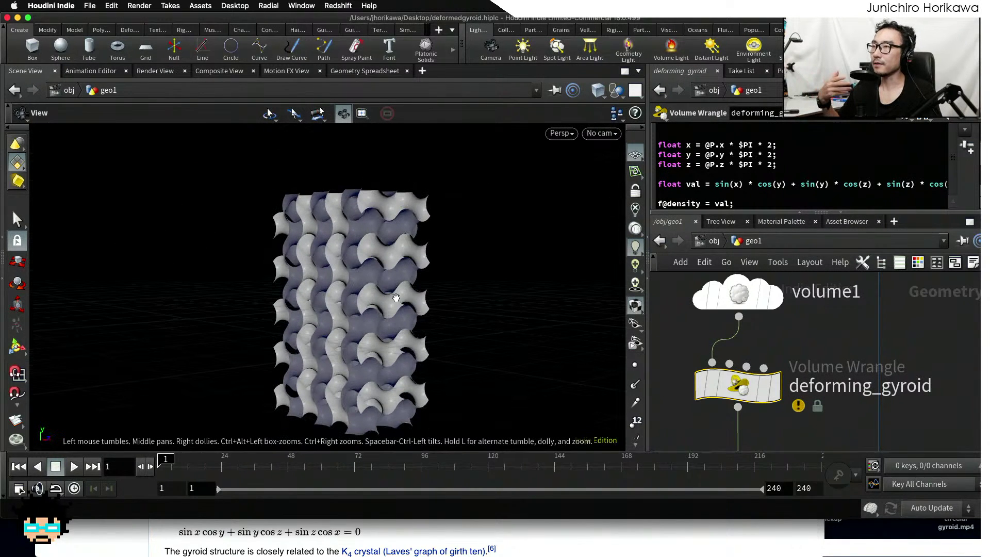
pyautogui.scroll(-3, 682, 344)
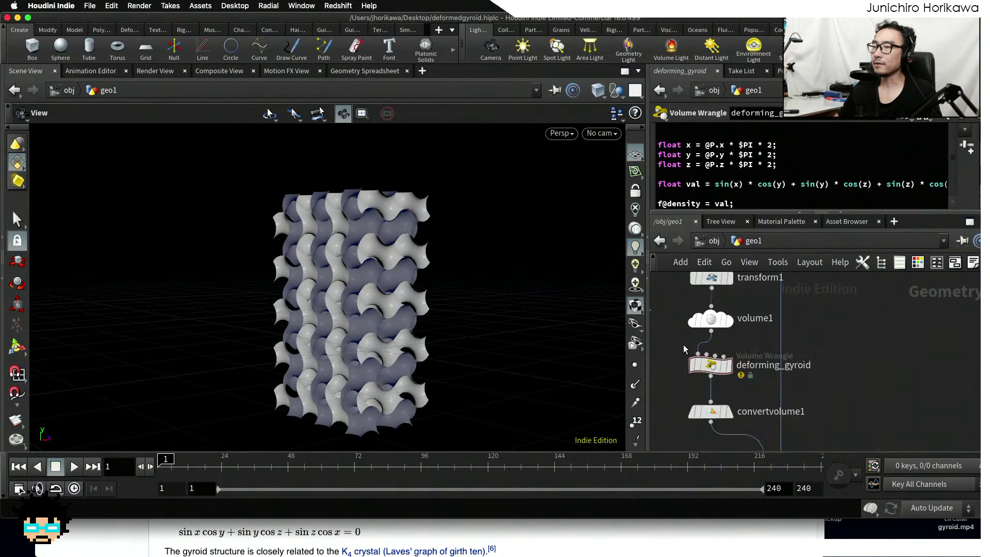
pyautogui.scroll(-3, 683, 345)
pyautogui.moveTo(689, 385); pyautogui.dragTo(688, 345, button='middle')
pyautogui.scroll(2, 688, 345)
pyautogui.moveTo(563, 316); pyautogui.dragTo(441, 275)
pyautogui.scroll(3, 380, 292)
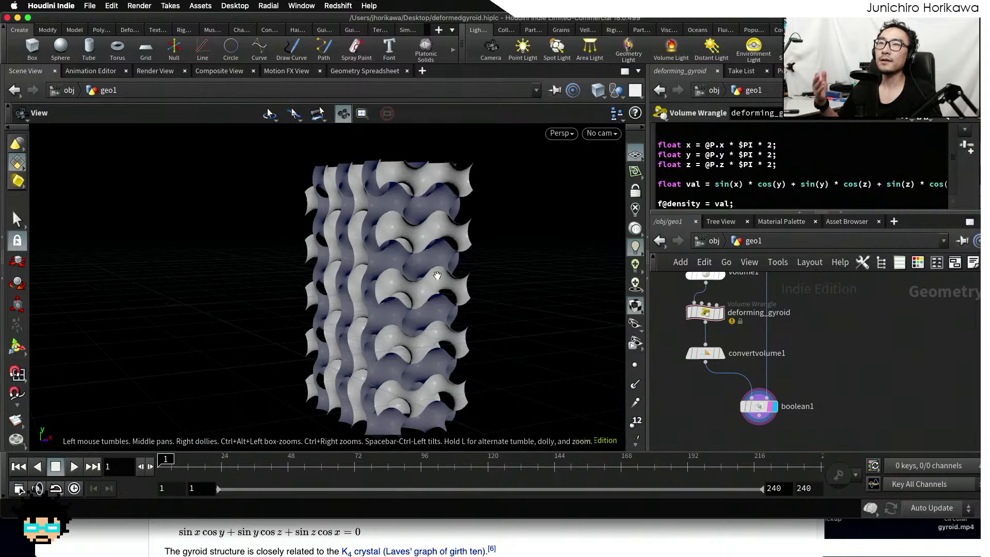
pyautogui.moveTo(397, 221)
pyautogui.mouseDown()
pyautogui.moveTo(395, 237)
pyautogui.moveTo(382, 219)
pyautogui.moveTo(409, 216)
pyautogui.mouseUp()
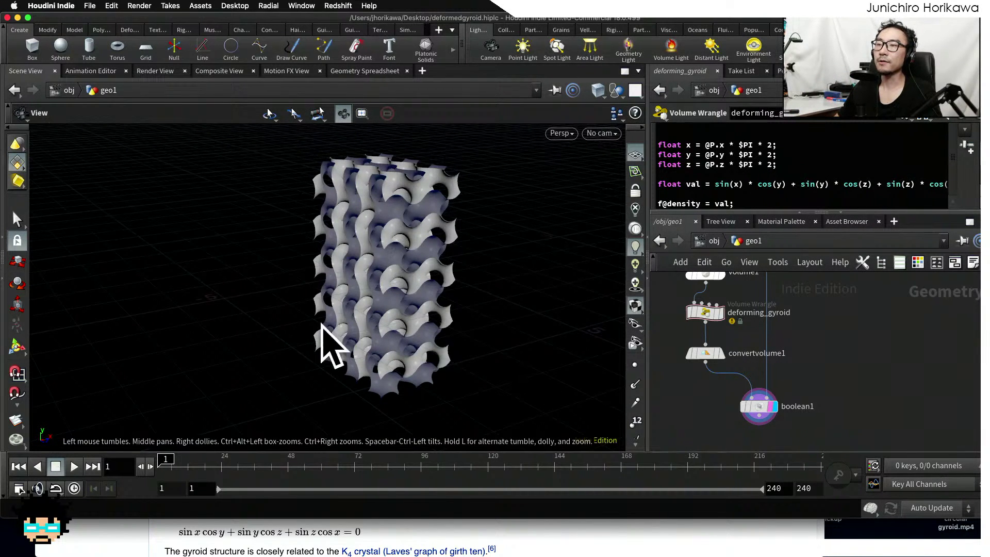
pyautogui.moveTo(321, 326); pyautogui.dragTo(428, 230)
pyautogui.scroll(2, 719, 307)
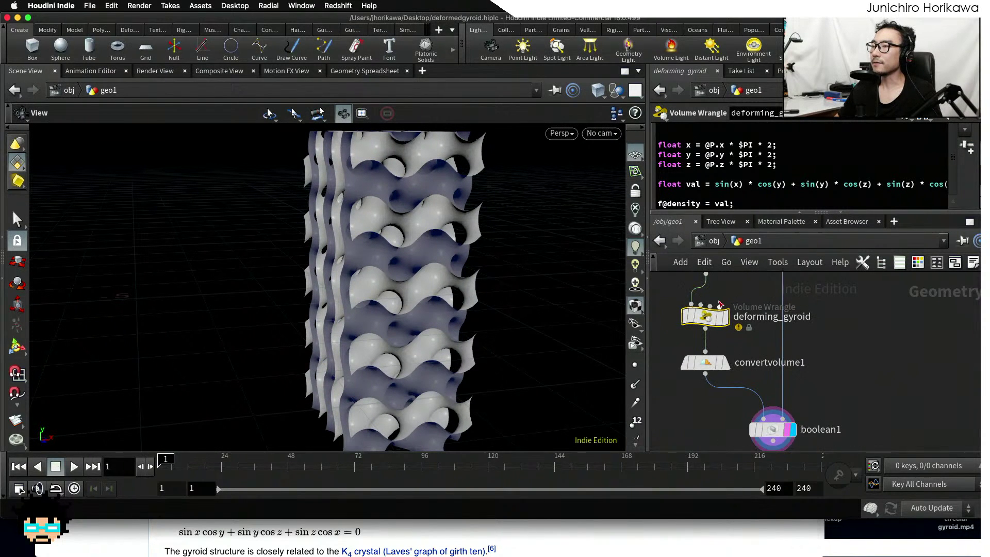
# Open the deforming_gyroid VEX code in a separate editor window, multiply the x expression by an additional 1.5 and apply the change
pyautogui.moveTo(790, 211); pyautogui.dragTo(786, 233)
pyautogui.scroll(-4, 773, 372)
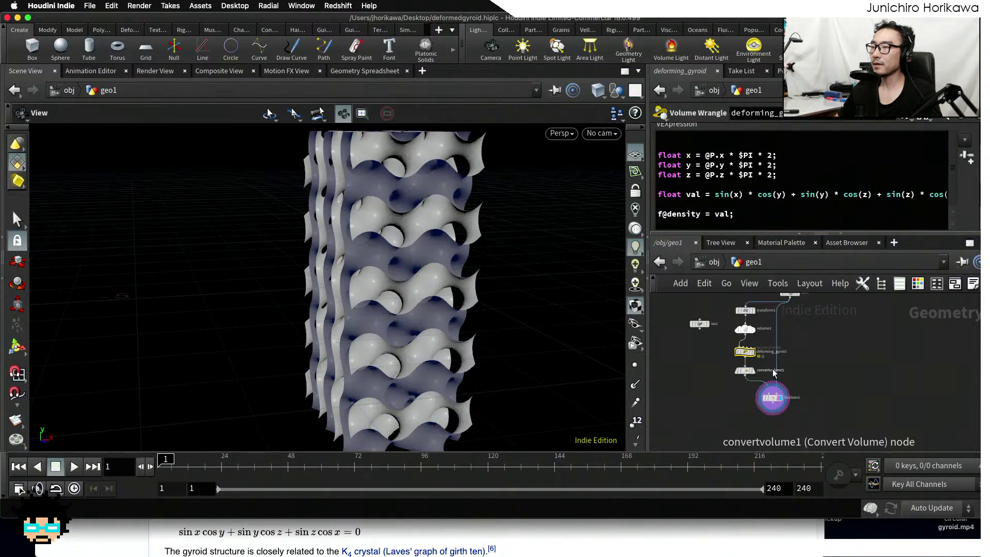
pyautogui.scroll(3, 800, 382)
pyautogui.click(737, 176)
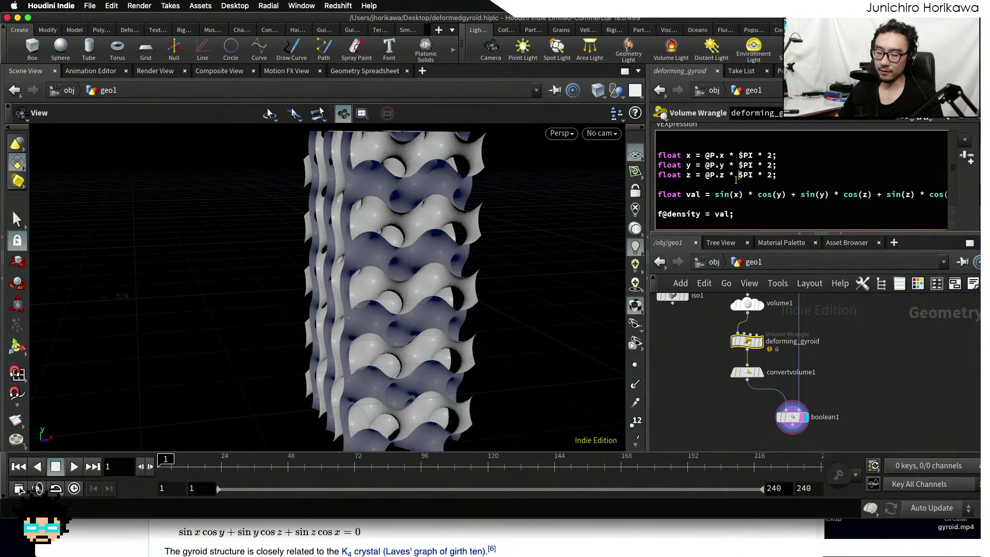
pyautogui.hotkey('alt', 'e')
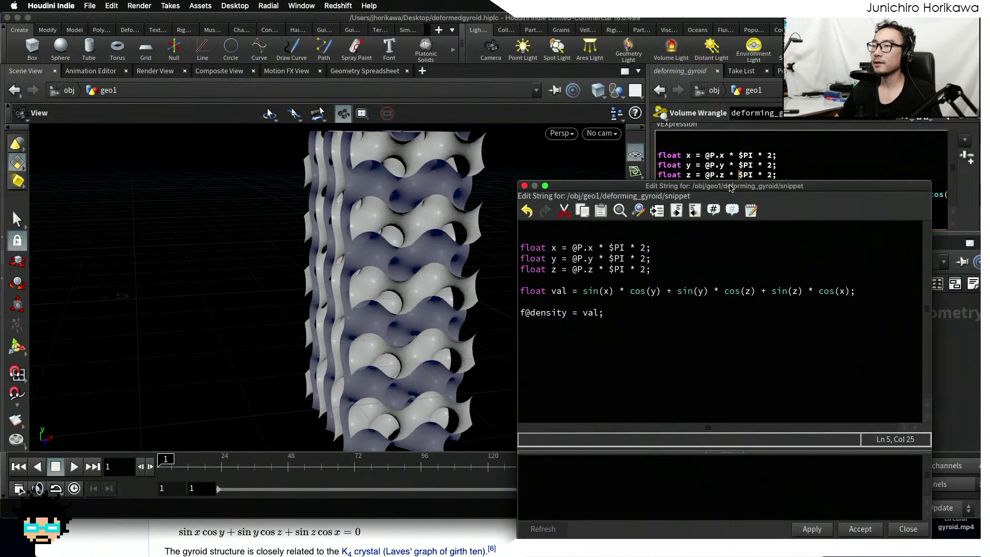
pyautogui.moveTo(730, 188); pyautogui.dragTo(734, 140)
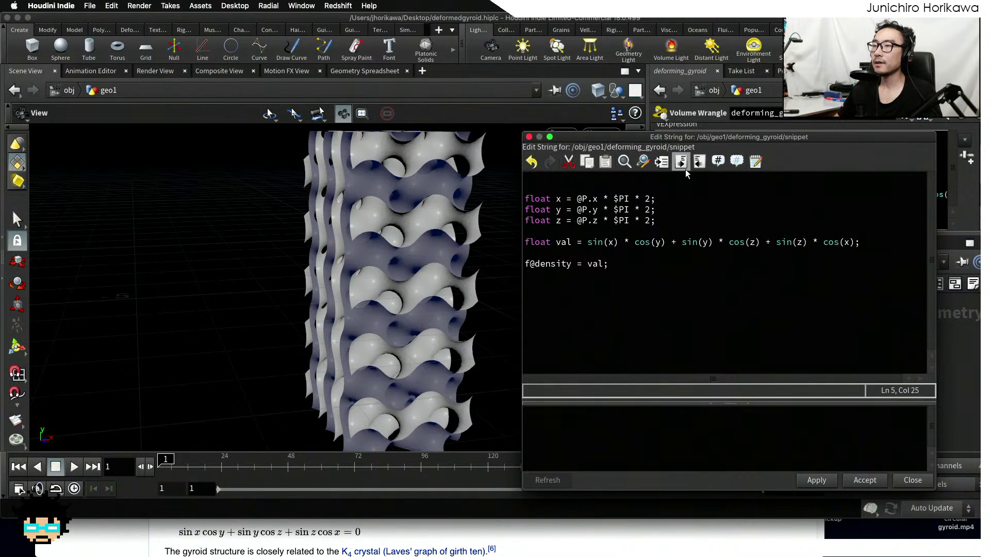
pyautogui.click(651, 199)
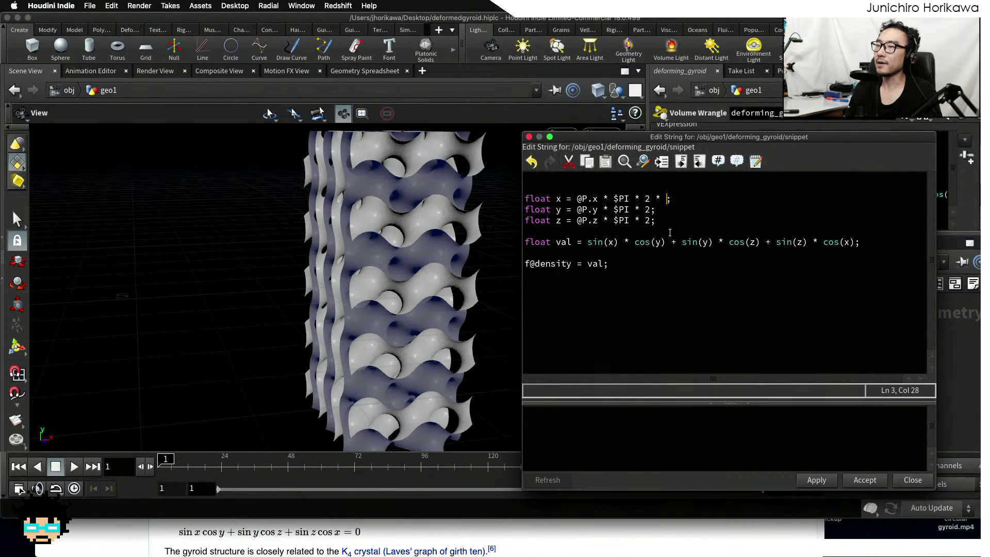
pyautogui.write('* 1.')
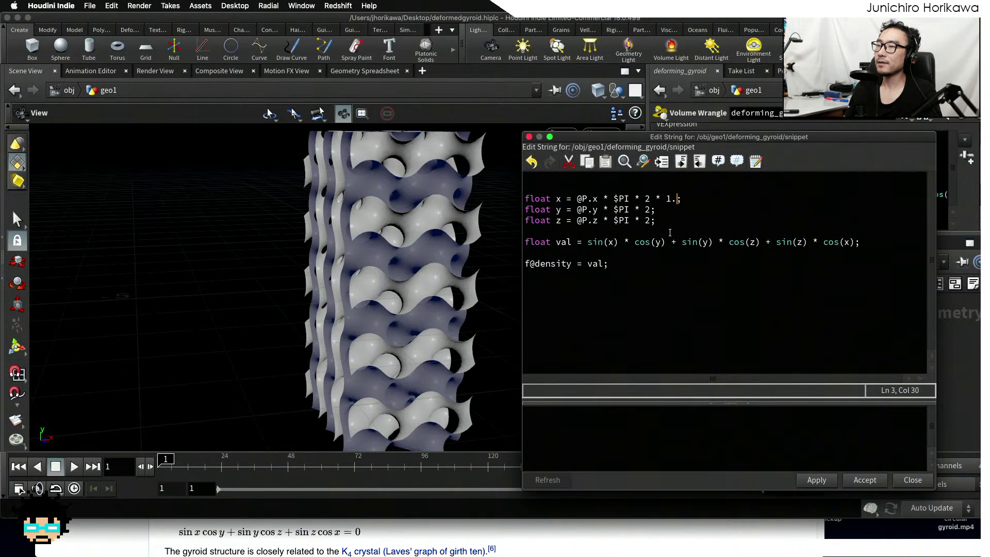
pyautogui.write('5')
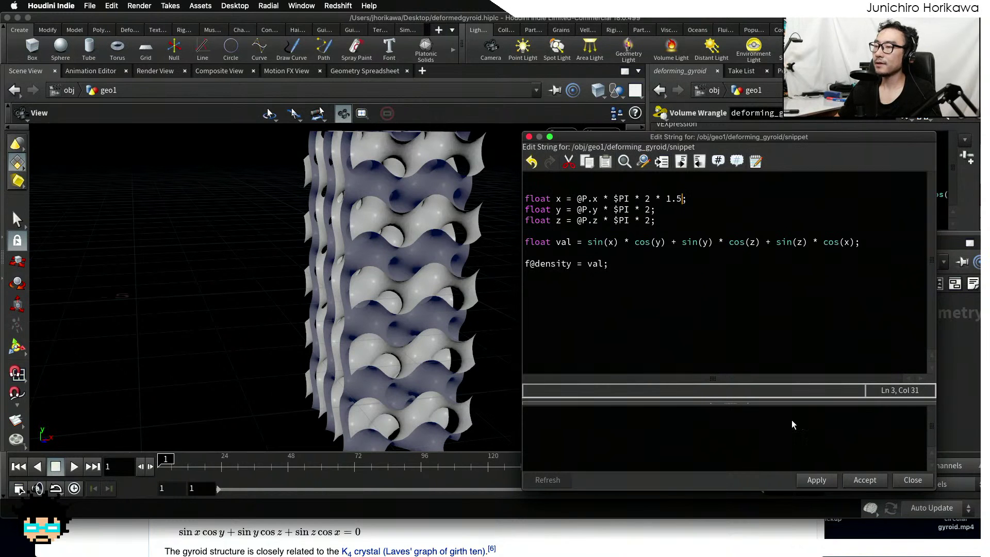
pyautogui.click(816, 480)
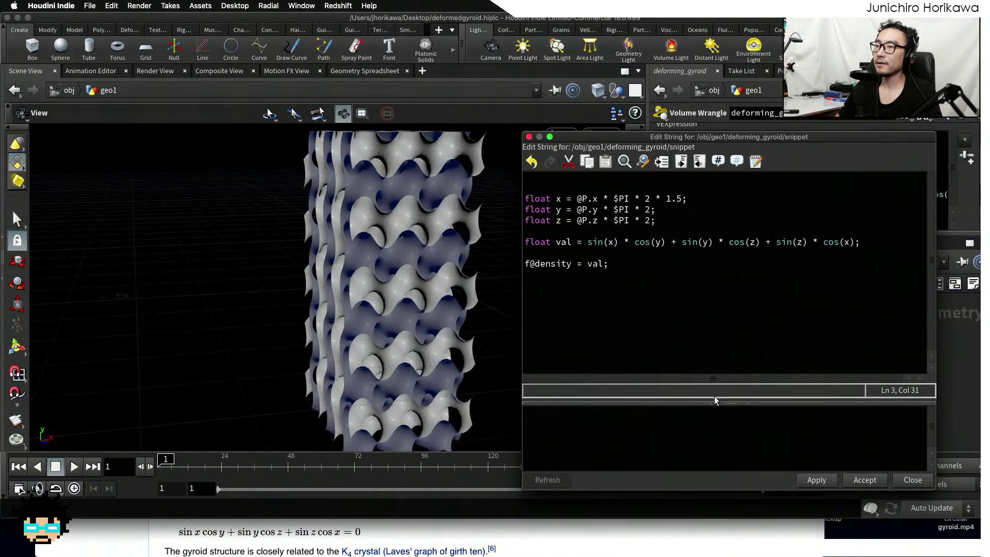
# Change the additional multiplier in the x expression to 5, apply it and inspect the resulting surface
pyautogui.moveTo(361, 278); pyautogui.dragTo(435, 264)
pyautogui.doubleClick(669, 199)
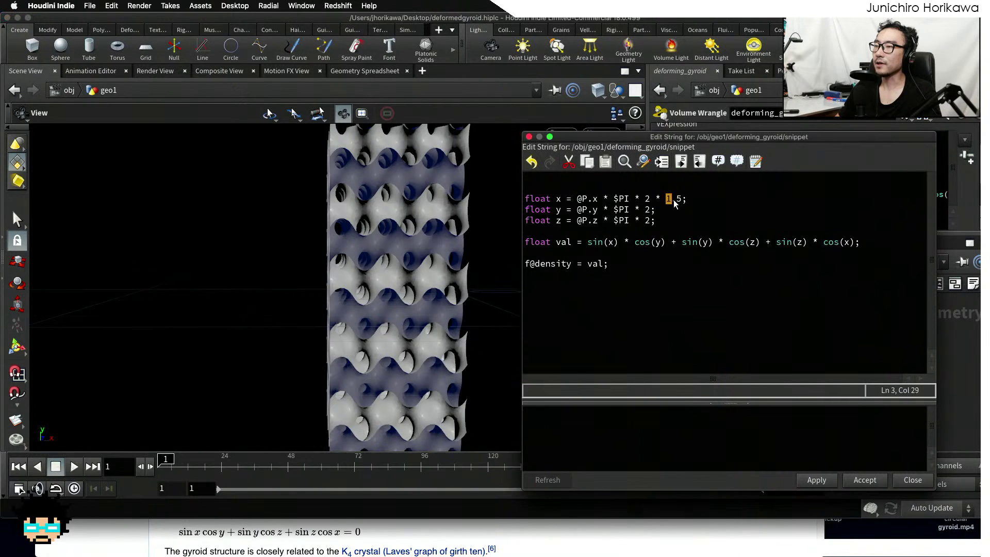
pyautogui.click(816, 480)
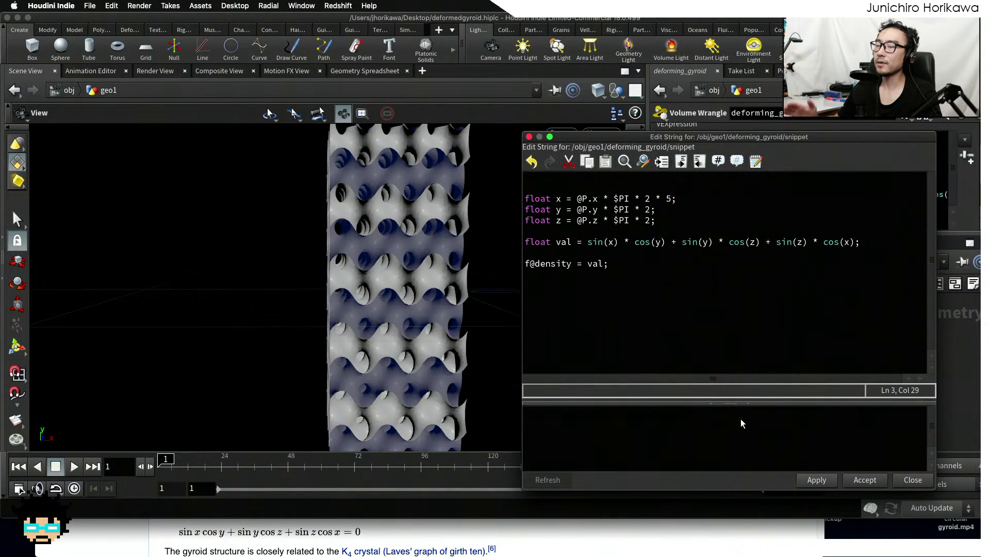
pyautogui.moveTo(379, 330)
pyautogui.mouseDown()
pyautogui.moveTo(426, 309)
pyautogui.moveTo(516, 310)
pyautogui.moveTo(535, 342)
pyautogui.moveTo(546, 438)
pyautogui.moveTo(364, 444)
pyautogui.moveTo(375, 321)
pyautogui.mouseUp()
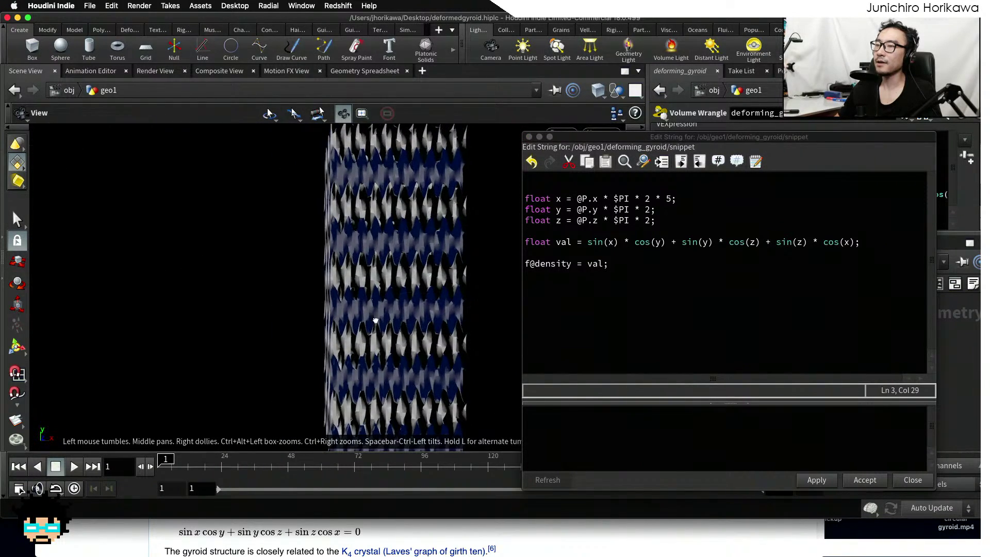
# Remove the additional multiplier from the x expression and declare float res = chf("res"); on the line above it
pyautogui.doubleClick(667, 200)
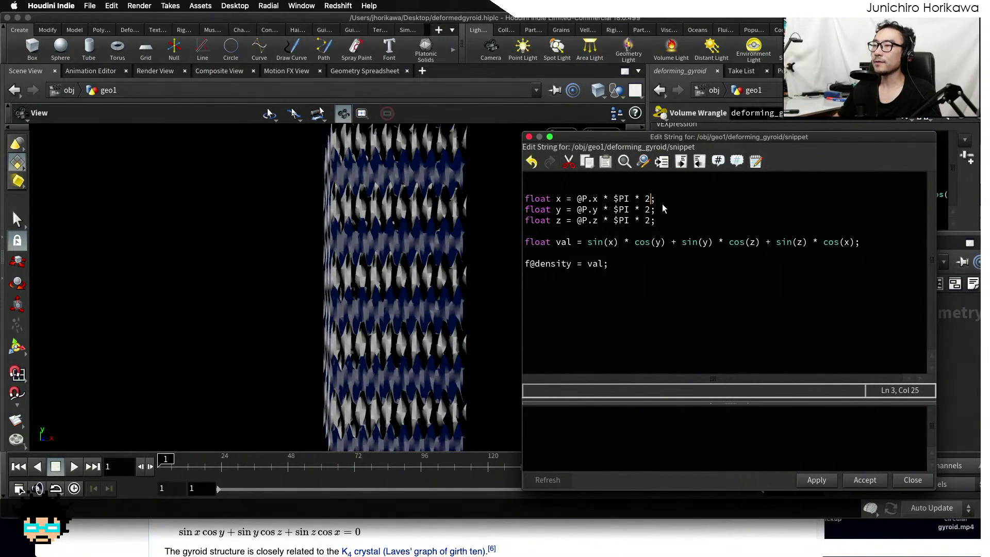
pyautogui.click(649, 184)
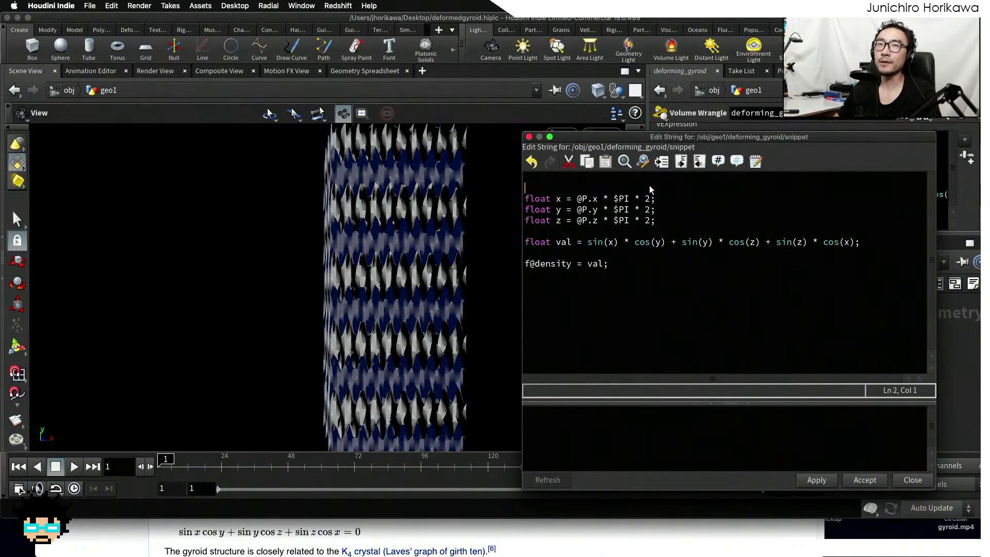
pyautogui.write('float')
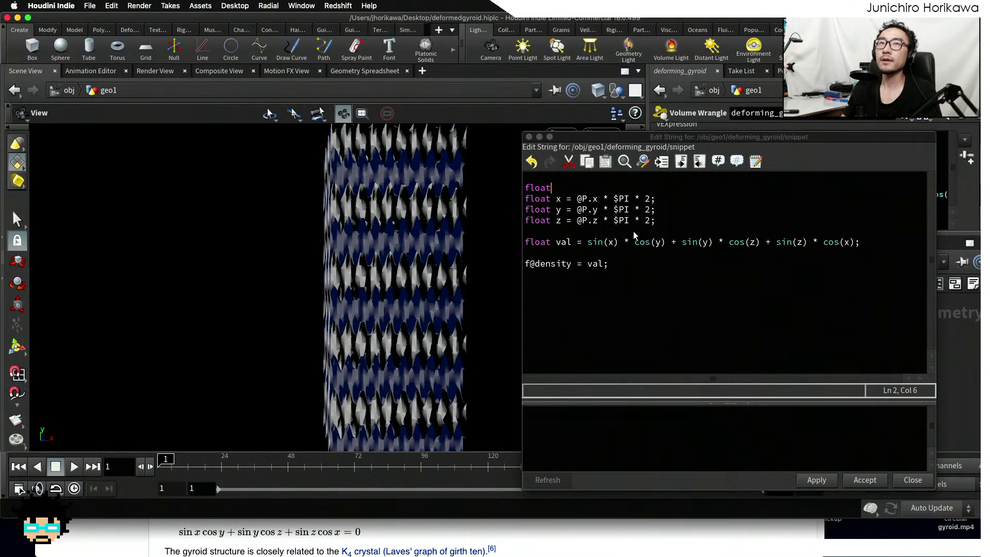
pyautogui.write('res')
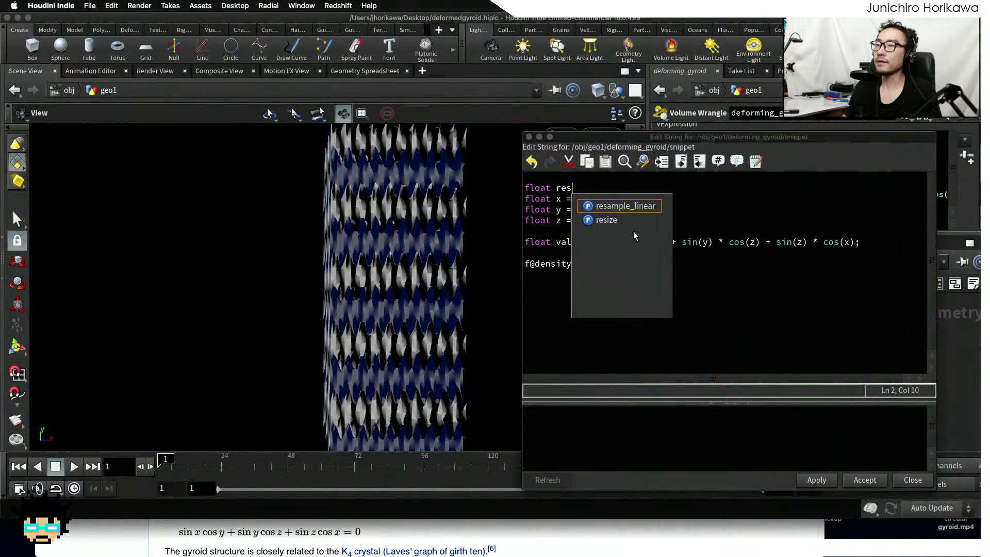
pyautogui.write('_ang')
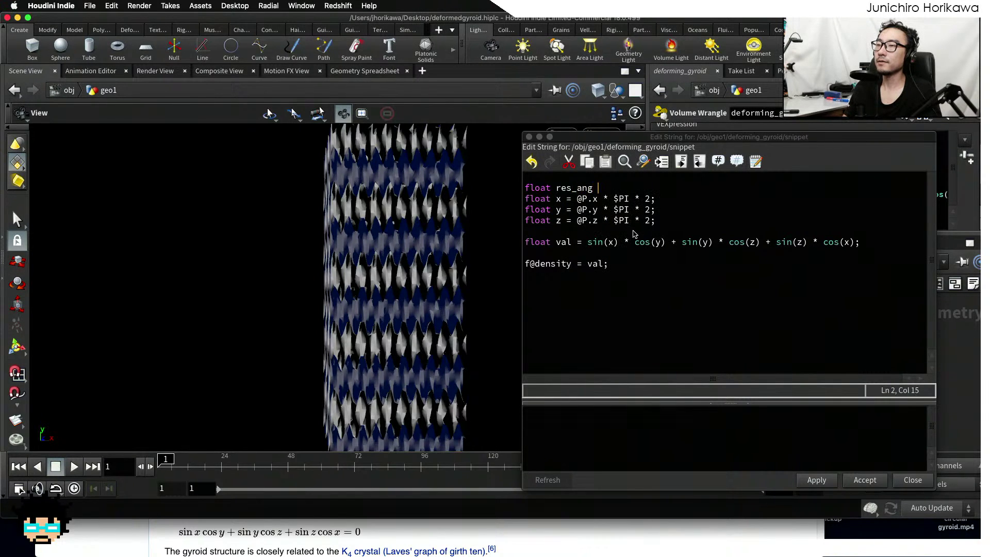
pyautogui.press('BackSpace')
pyautogui.press('BackSpace')
pyautogui.press('BackSpace')
pyautogui.press('BackSpace')
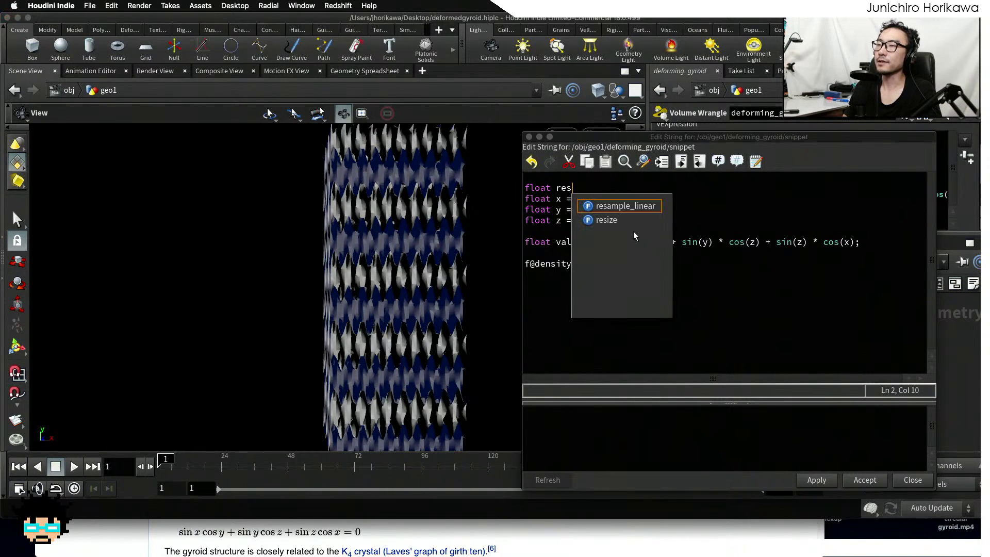
pyautogui.write('= ')
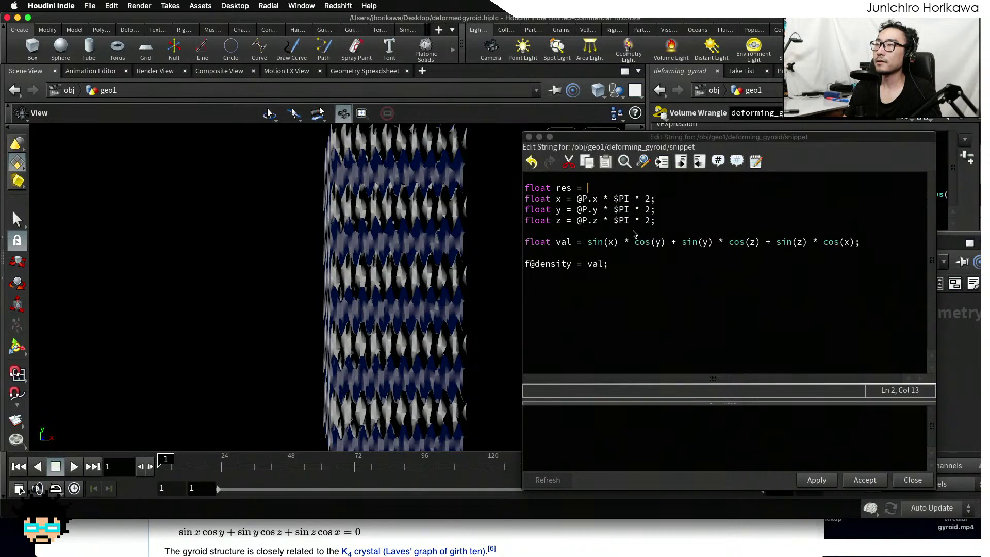
pyautogui.write('chf(')
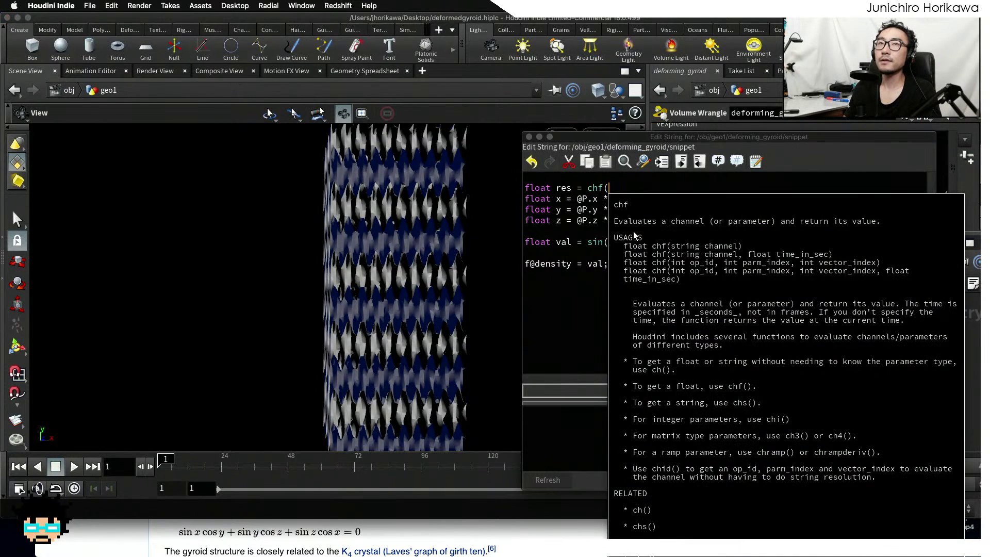
pyautogui.write('"')
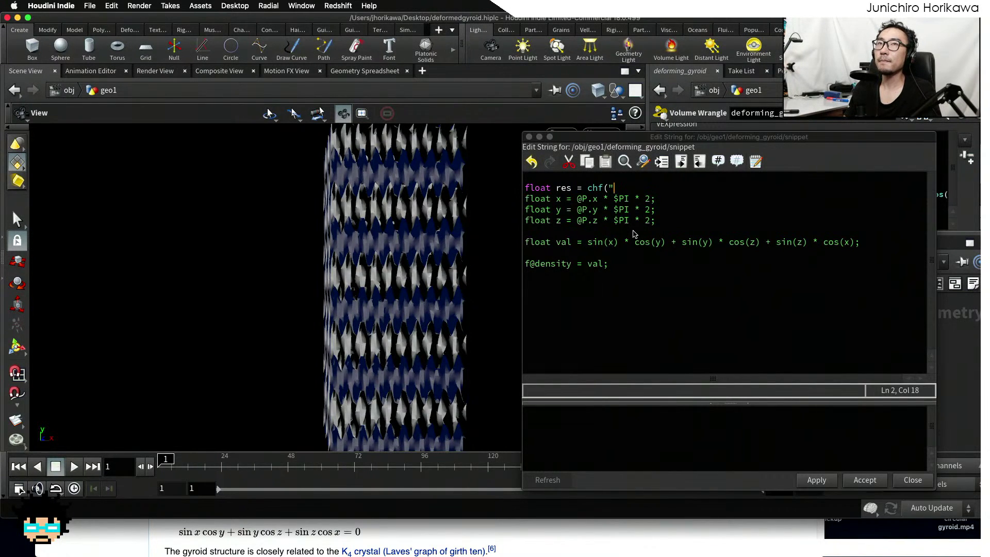
pyautogui.write('res")')
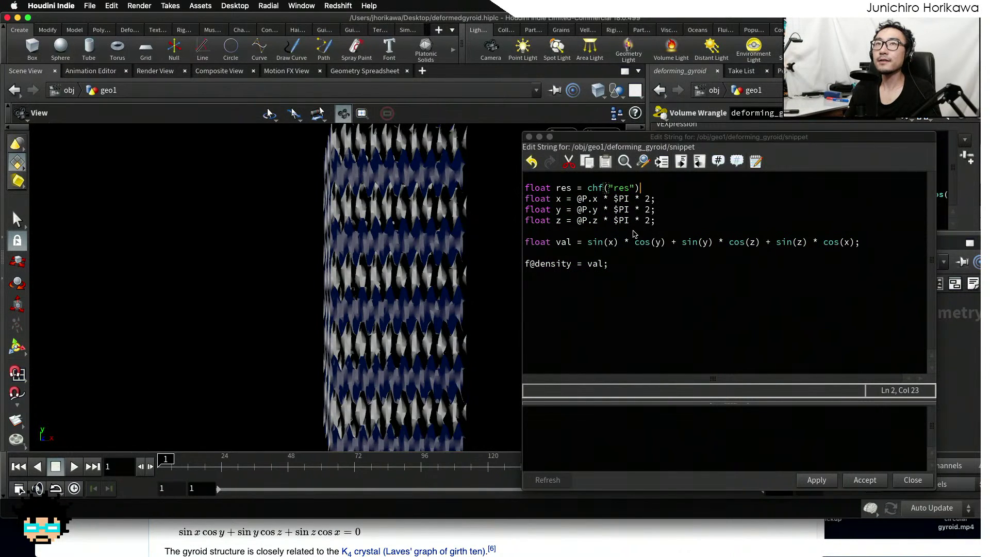
pyautogui.write(';')
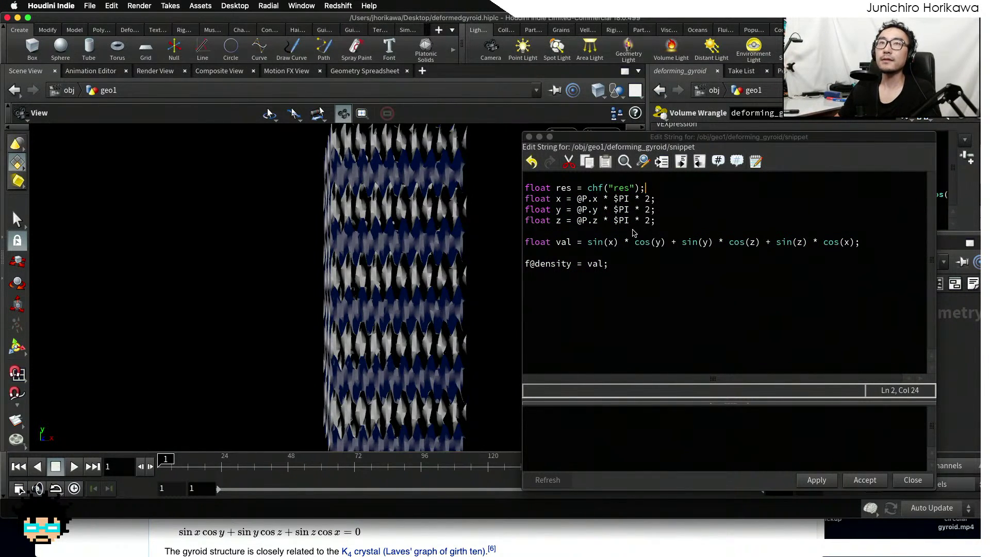
# Apply the code, generate the Res parameter on deforming_gyroid and set it to 1
pyautogui.doubleClick(567, 189)
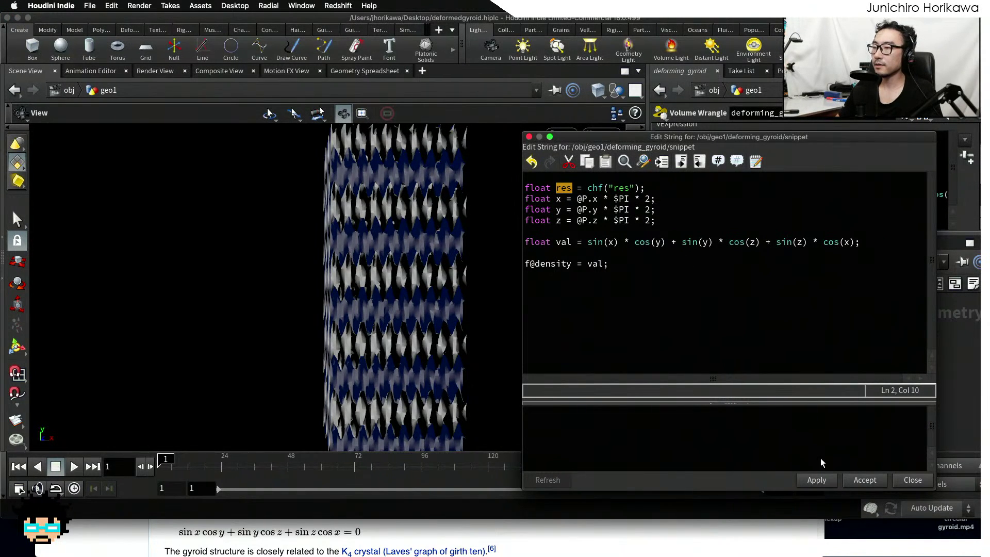
pyautogui.moveTo(747, 137); pyautogui.dragTo(517, 139)
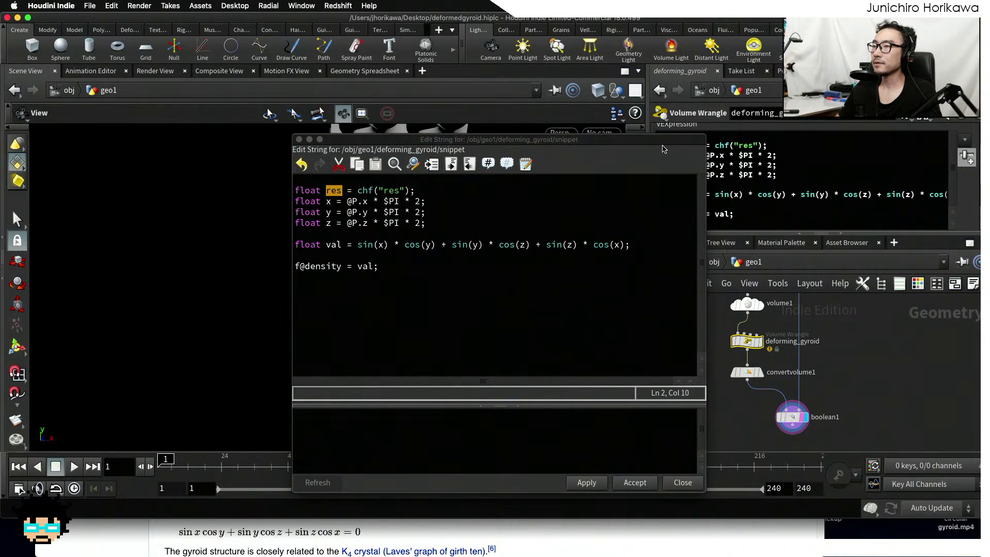
pyautogui.moveTo(663, 144); pyautogui.dragTo(595, 143)
pyautogui.scroll(-4, 773, 196)
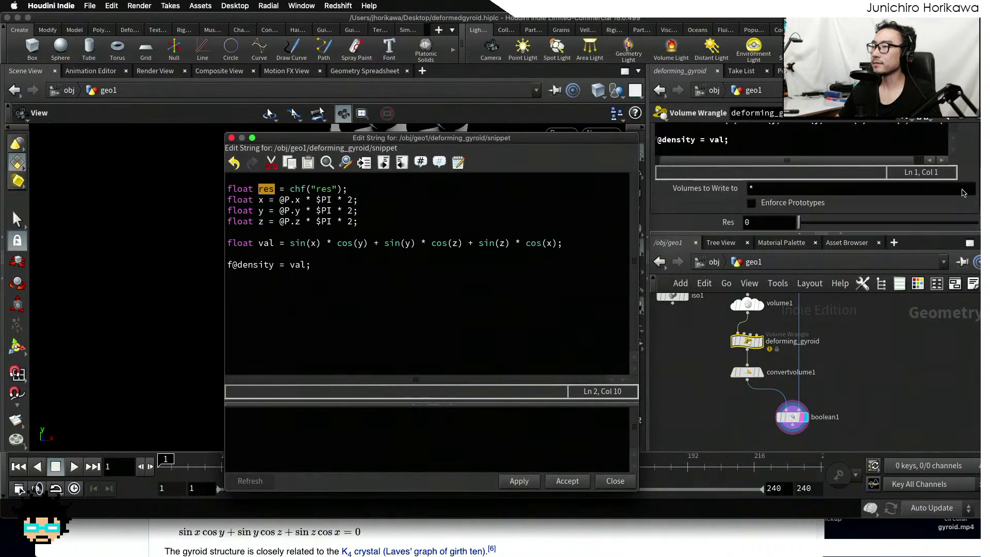
pyautogui.doubleClick(768, 222)
pyautogui.write('1')
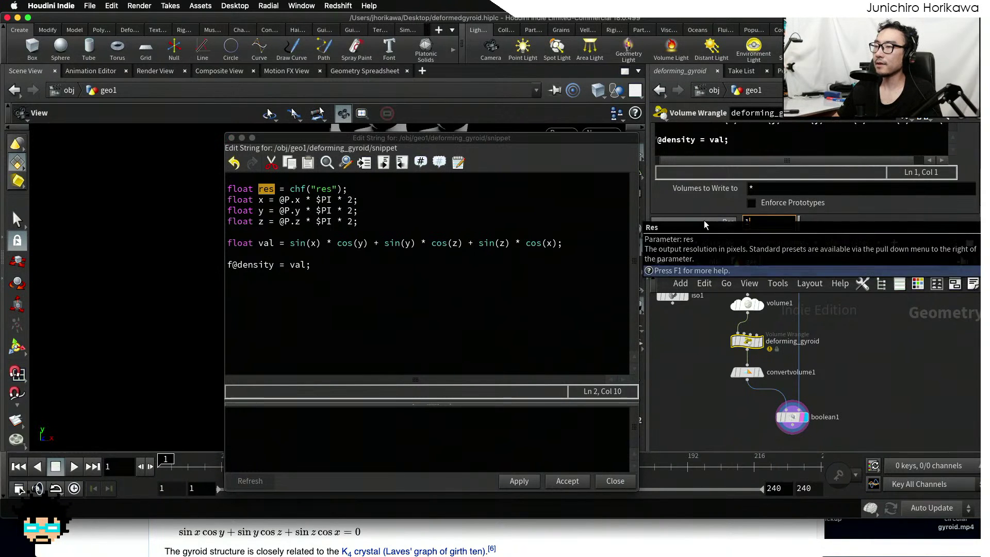
pyautogui.press('Return')
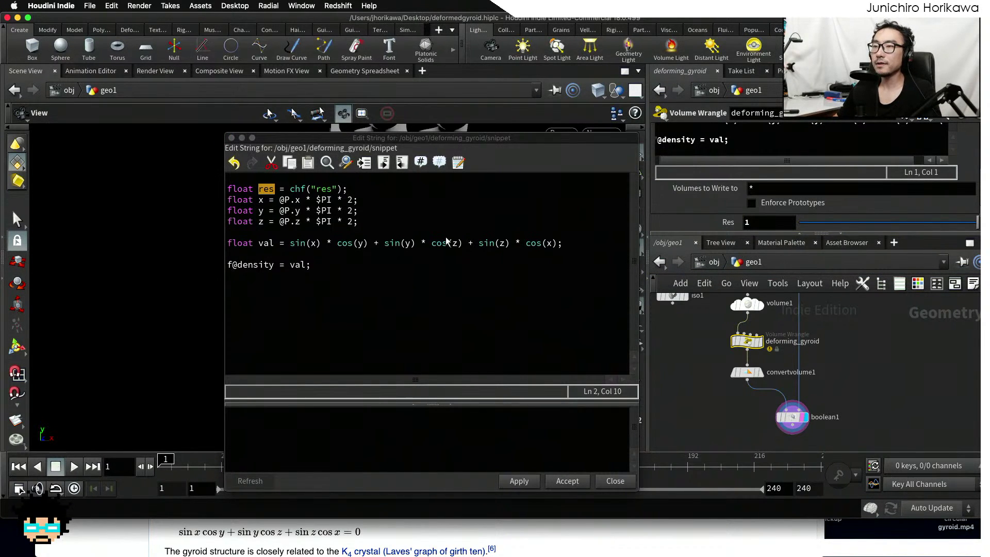
# Multiply the x, y and z expressions by res, then apply and accept the VEX code
pyautogui.click(259, 189)
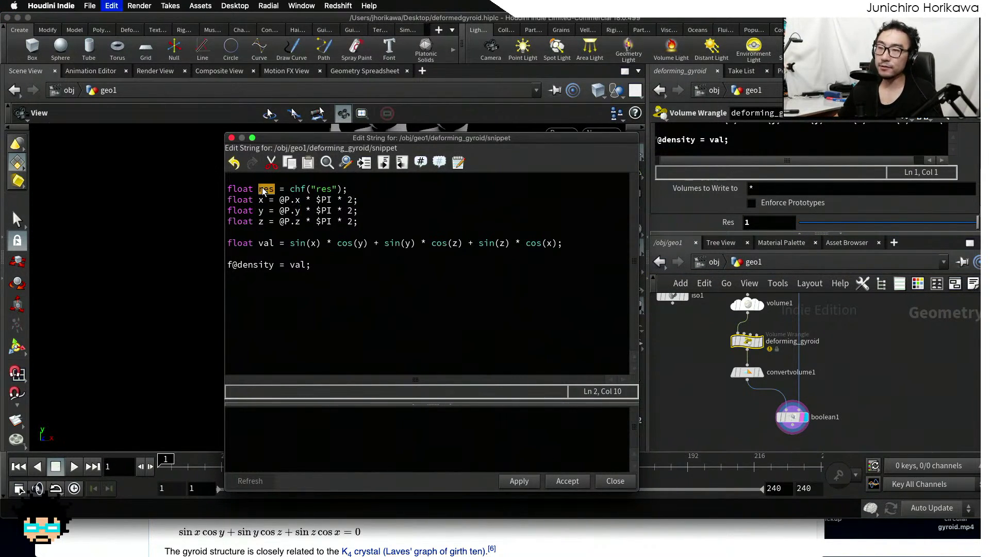
pyautogui.click(353, 204)
pyautogui.write('* ')
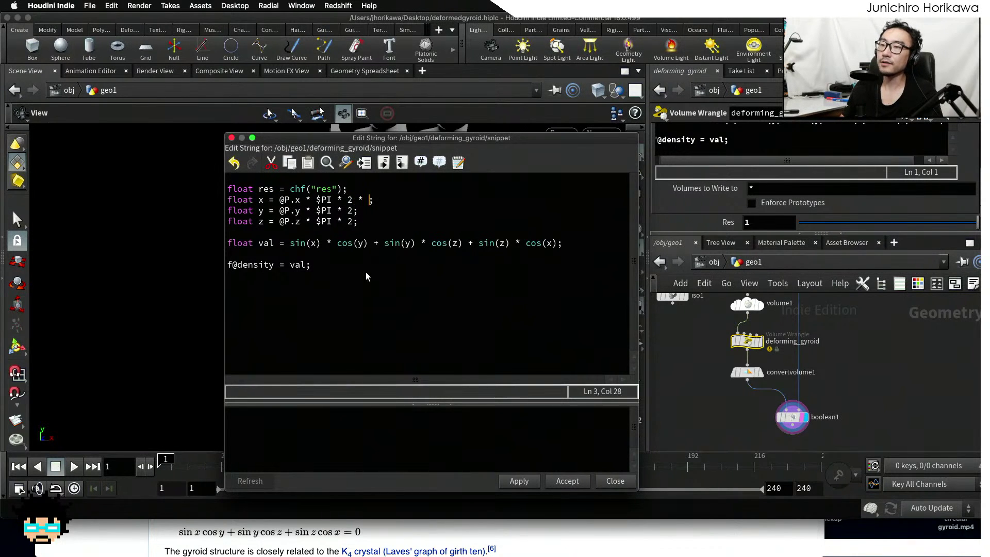
pyautogui.write('res')
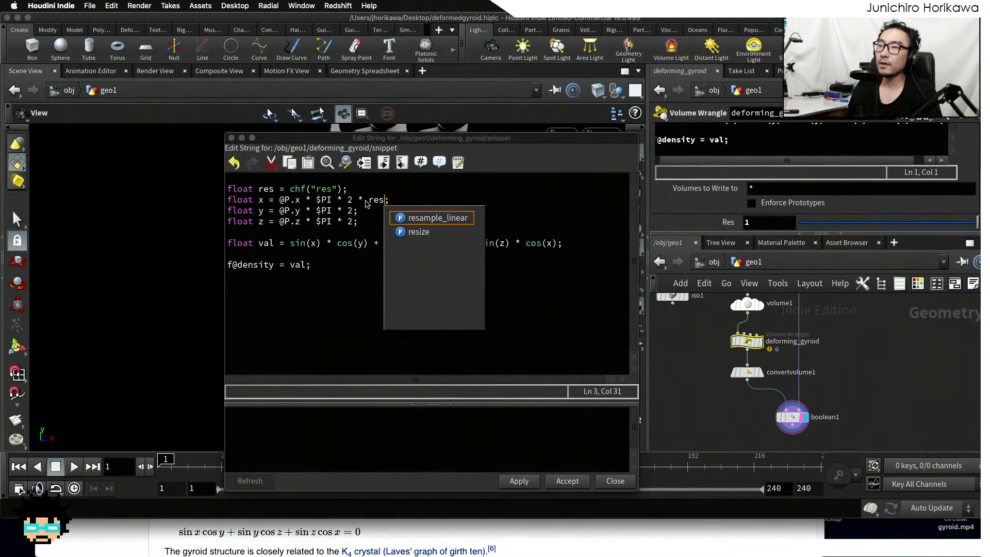
pyautogui.click(355, 213)
pyautogui.write('* res')
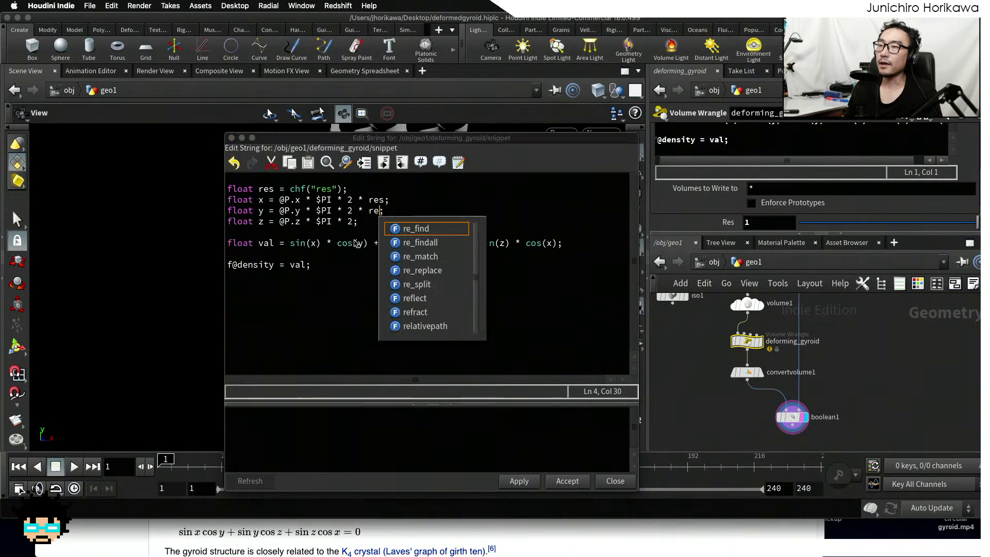
pyautogui.click(357, 224)
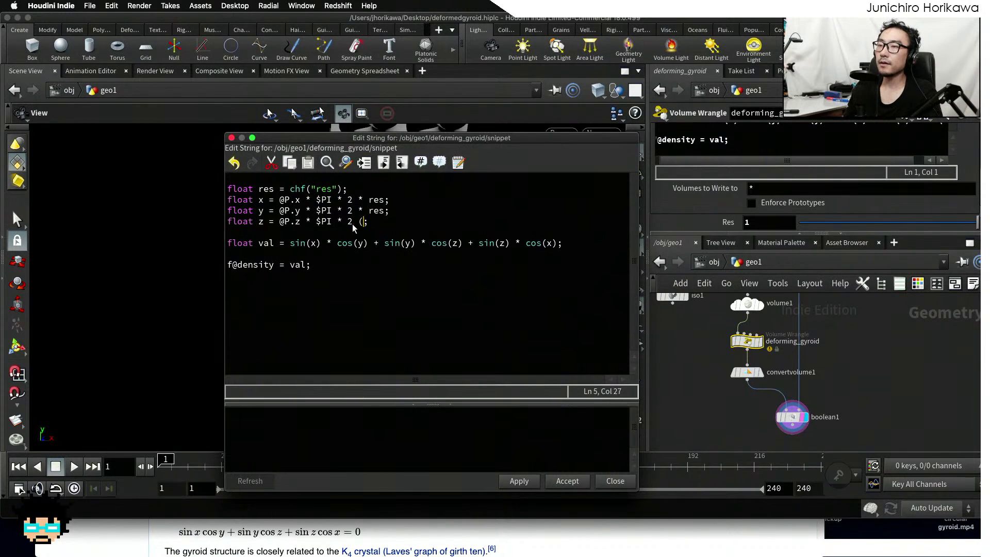
pyautogui.write('* res')
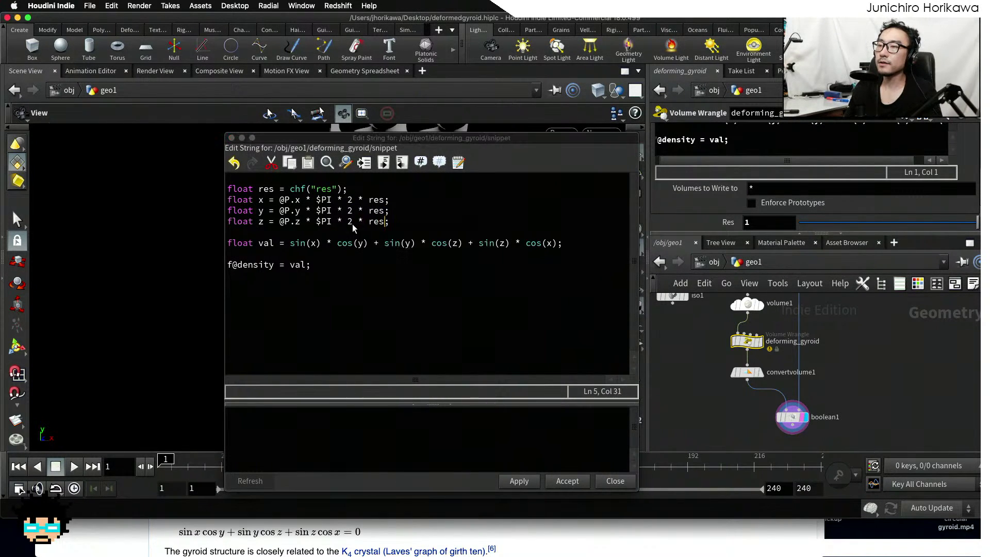
pyautogui.click(406, 218)
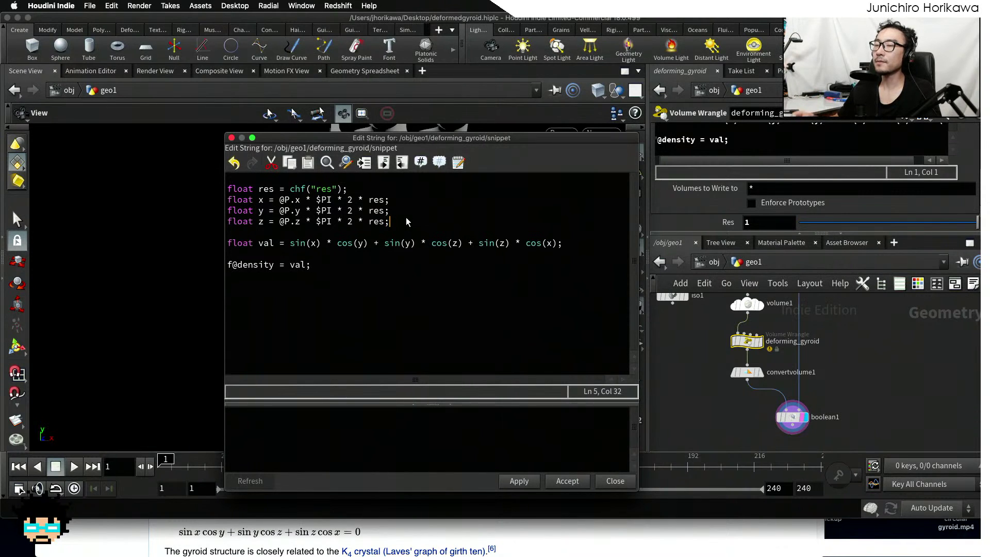
pyautogui.click(357, 190)
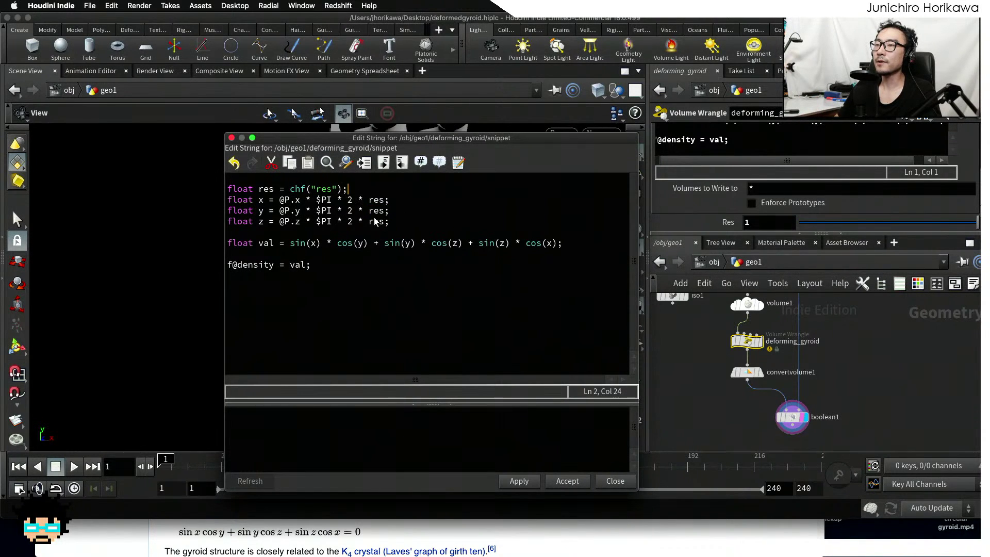
pyautogui.click(267, 230)
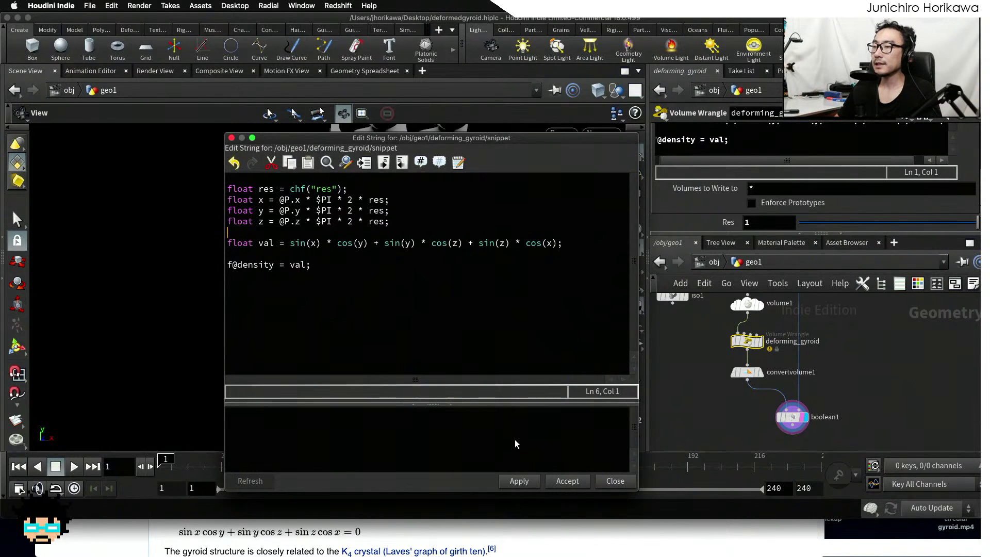
pyautogui.click(520, 482)
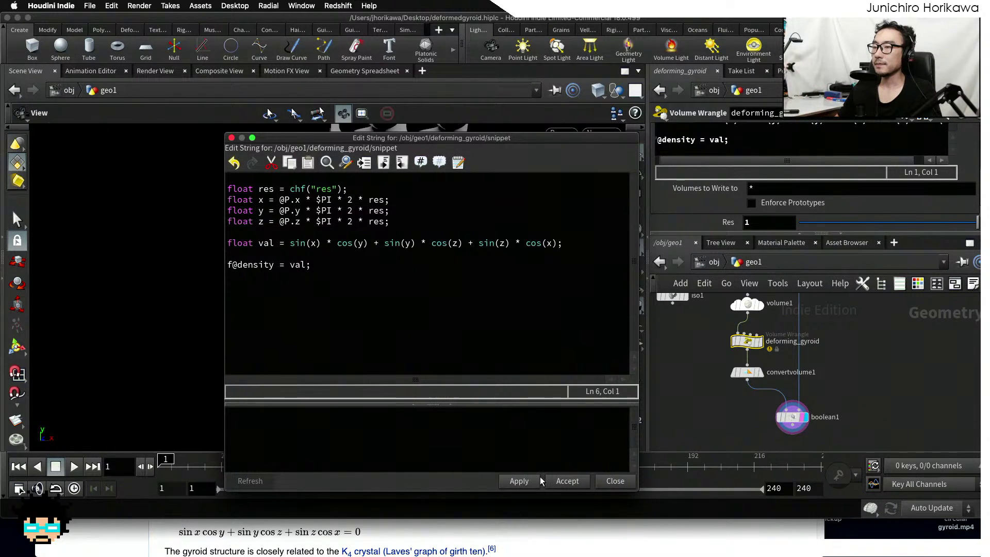
pyautogui.click(567, 481)
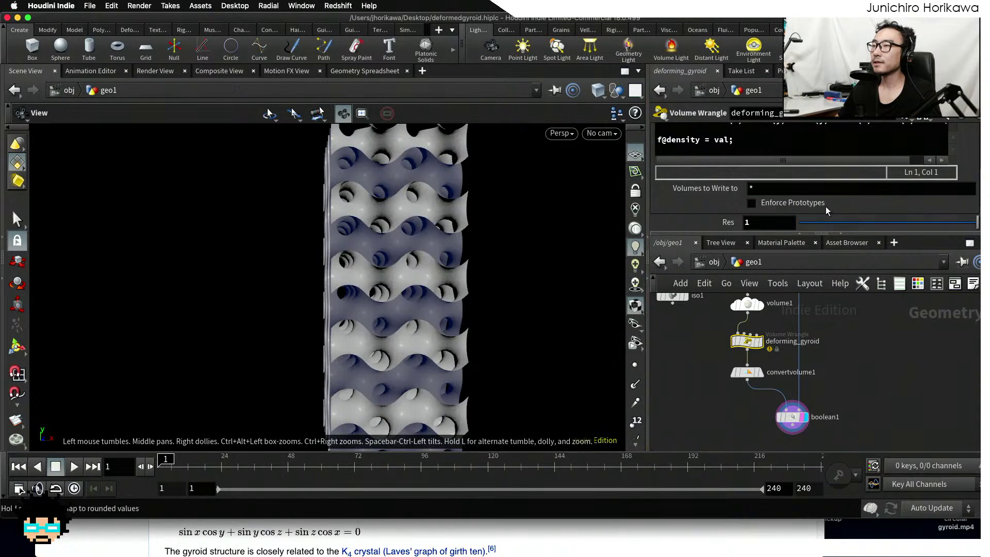
# Set the upper limit of deforming_gyroid's Res parameter range to 5 and raise Res to 3
pyautogui.click(906, 117)
pyautogui.click(794, 131)
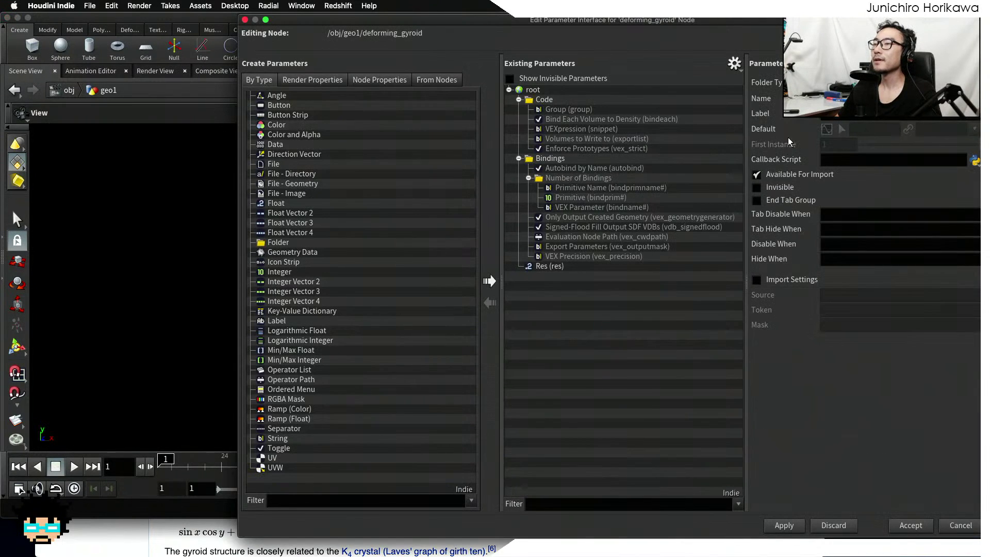
pyautogui.click(597, 269)
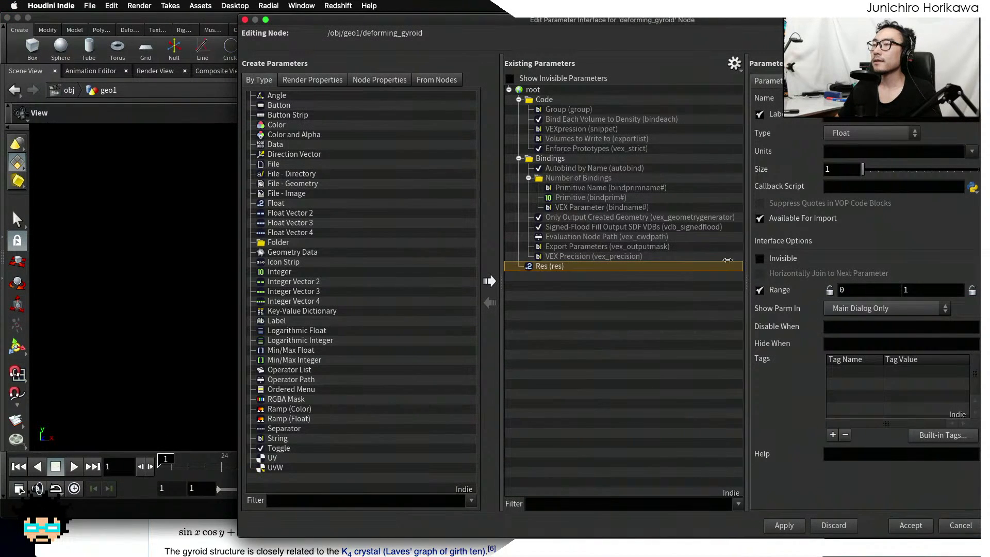
pyautogui.doubleClick(866, 292)
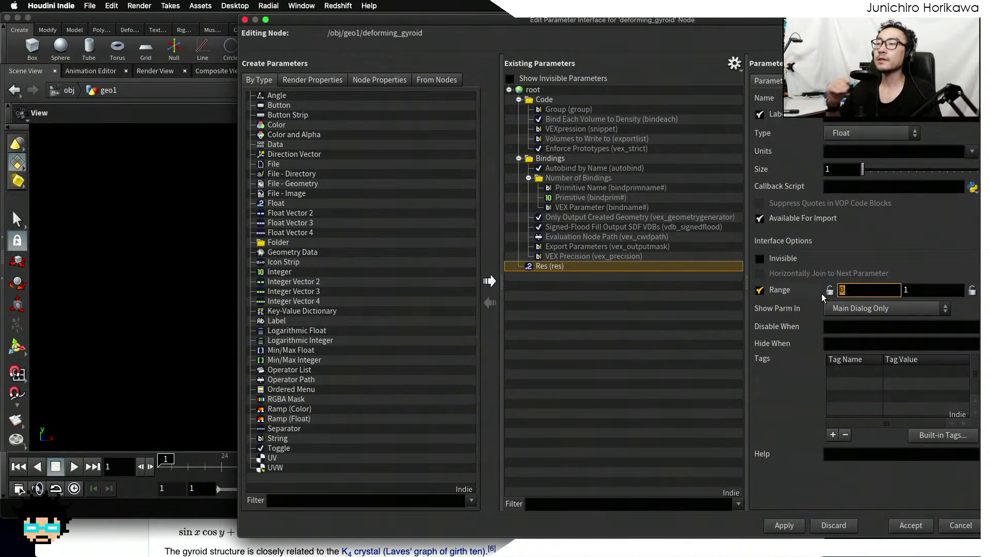
pyautogui.doubleClick(931, 291)
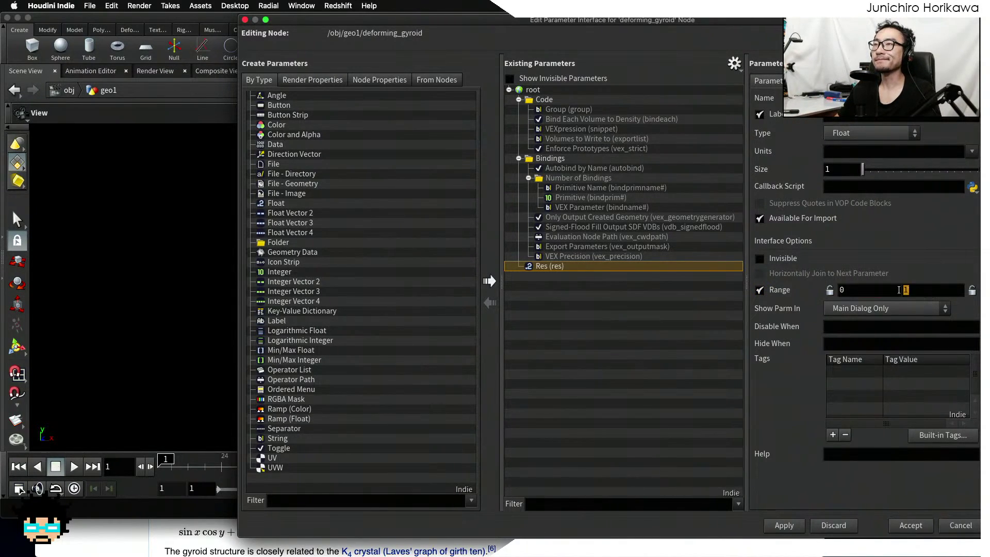
pyautogui.write('5')
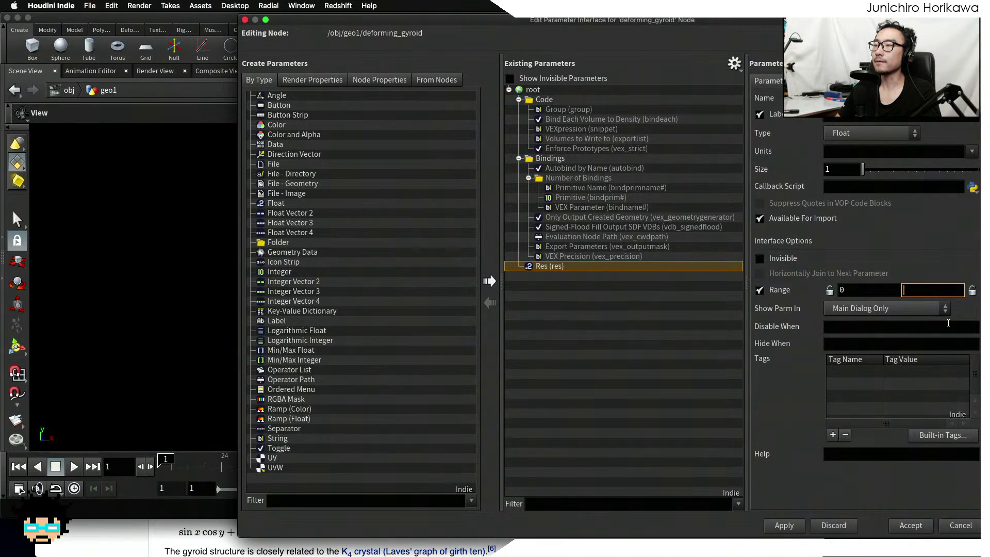
pyautogui.press('Return')
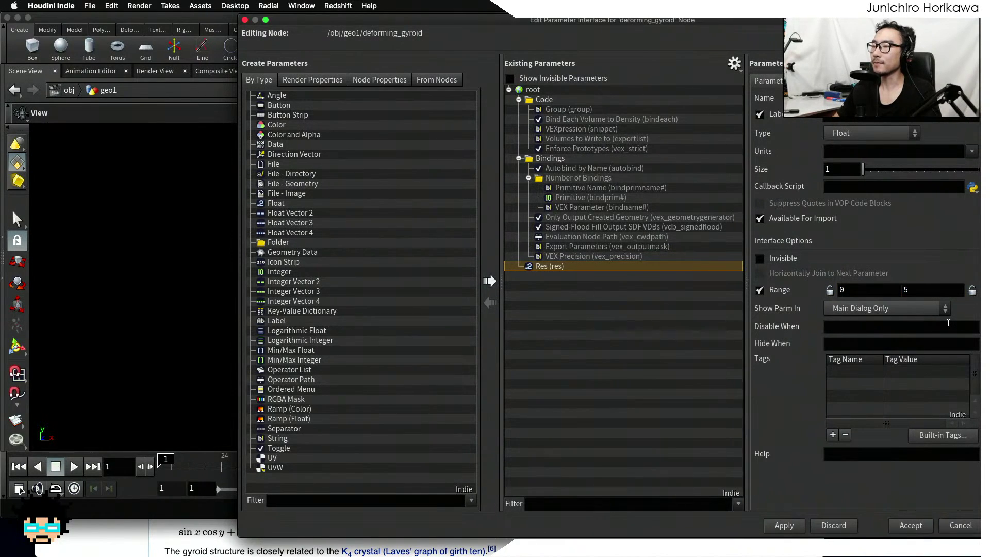
pyautogui.click(785, 528)
pyautogui.click(910, 525)
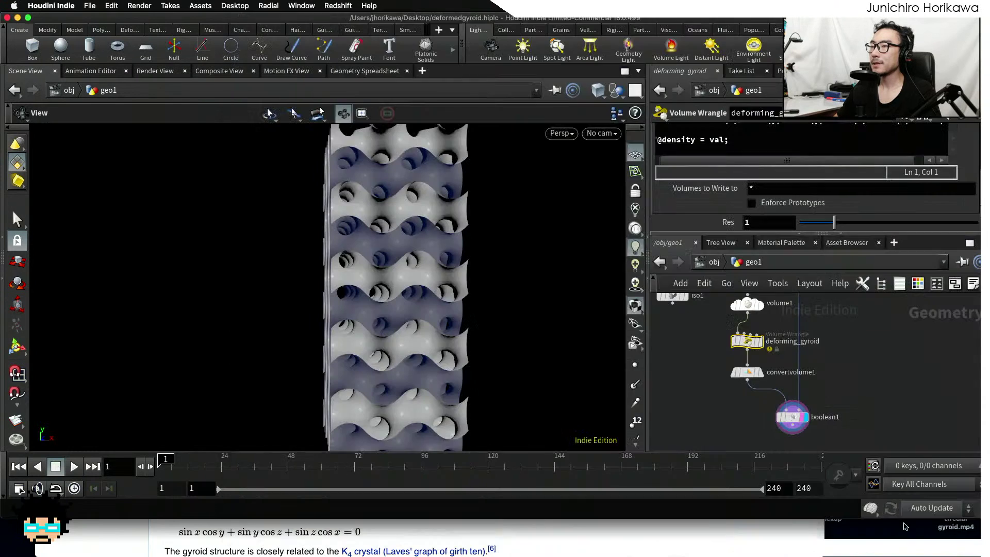
pyautogui.moveTo(833, 222); pyautogui.dragTo(905, 225)
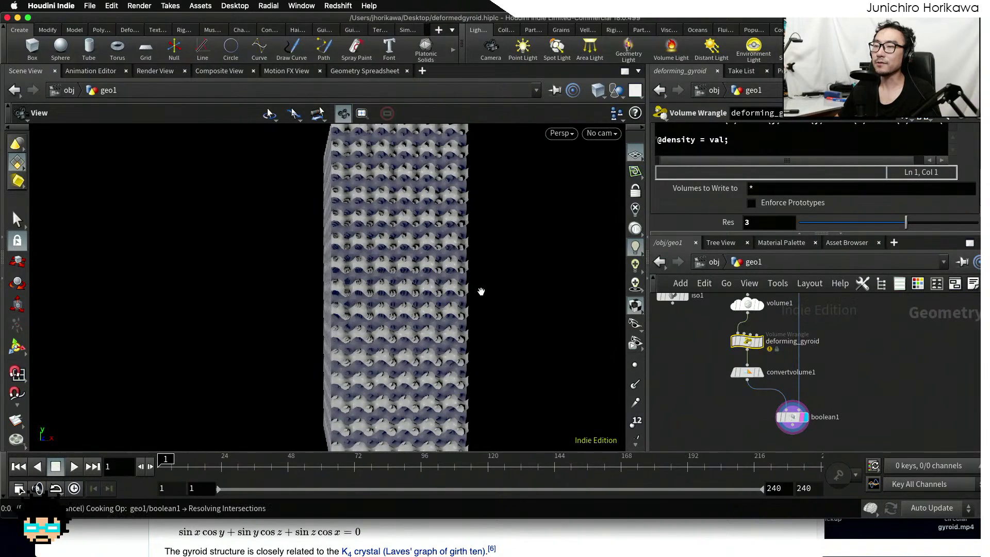
pyautogui.moveTo(383, 301); pyautogui.dragTo(556, 218)
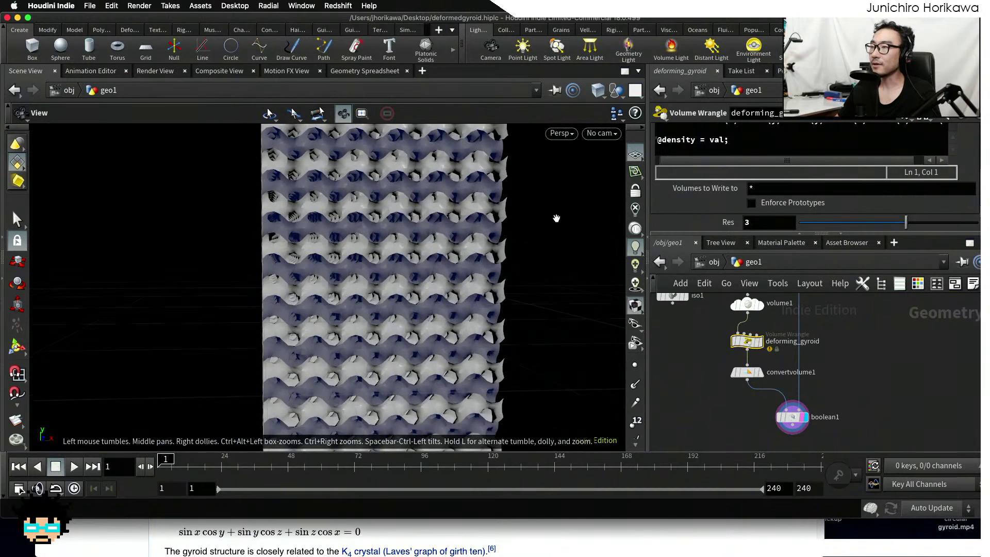
# Set the upper limit of deforming_gyroid's Res parameter range to 2 and set Res to 1.032
pyautogui.click(903, 123)
pyautogui.click(902, 132)
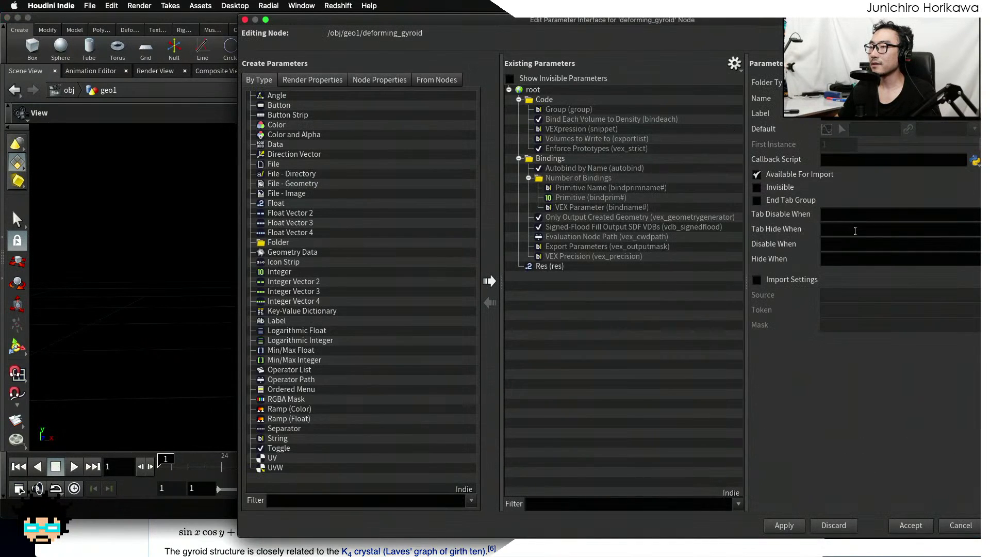
pyautogui.click(617, 265)
pyautogui.doubleClick(928, 289)
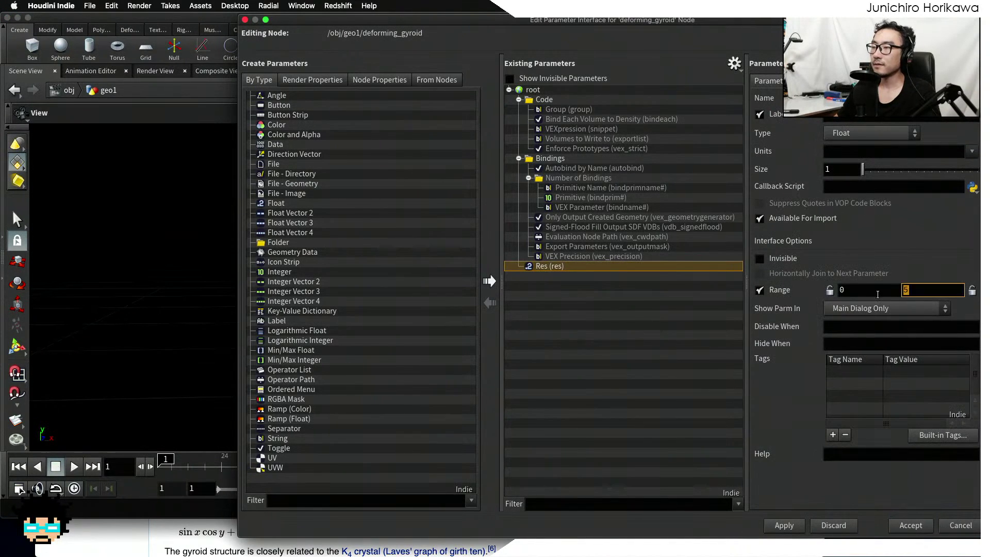
pyautogui.write('2')
pyautogui.press('Return')
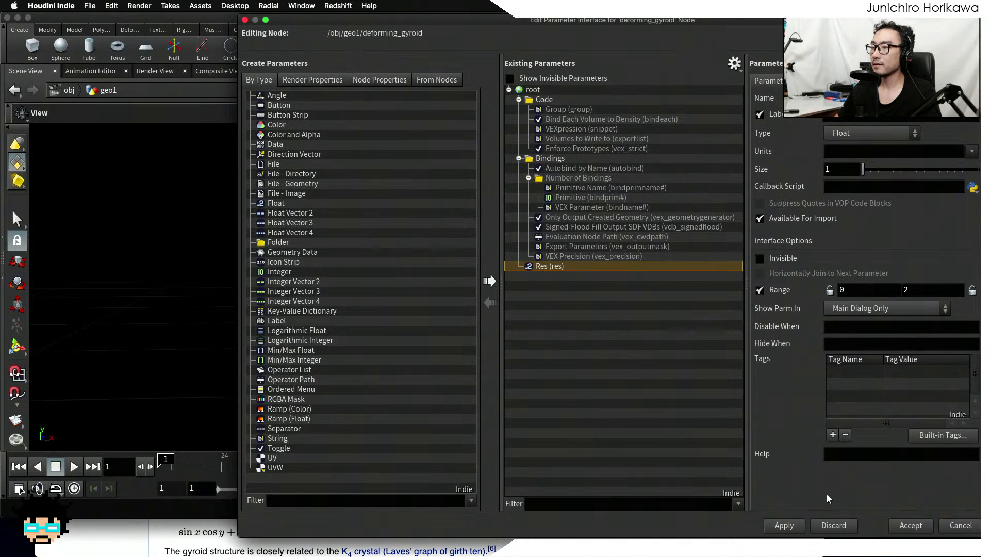
pyautogui.click(784, 525)
pyautogui.click(910, 525)
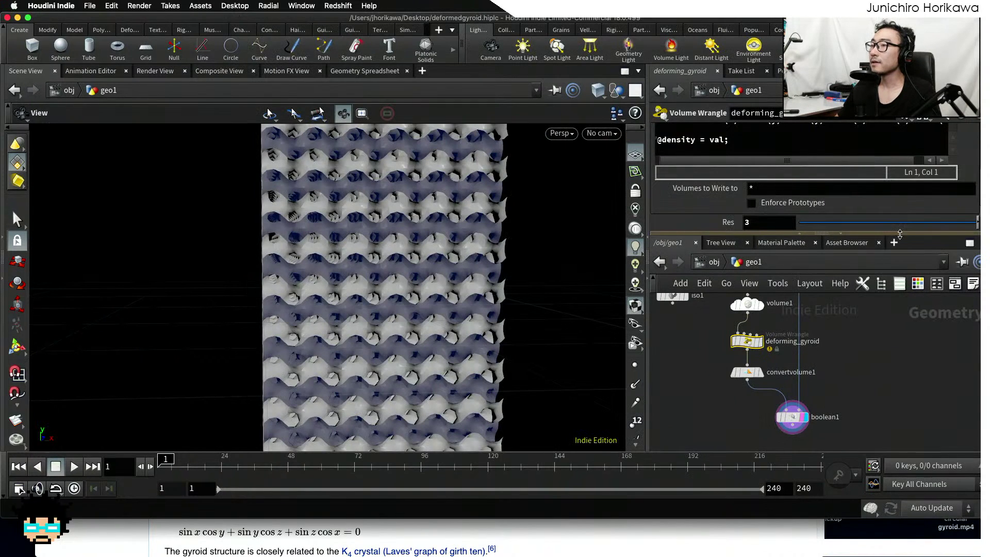
pyautogui.moveTo(900, 226)
pyautogui.mouseDown()
pyautogui.moveTo(874, 224)
pyautogui.moveTo(891, 225)
pyautogui.mouseUp()
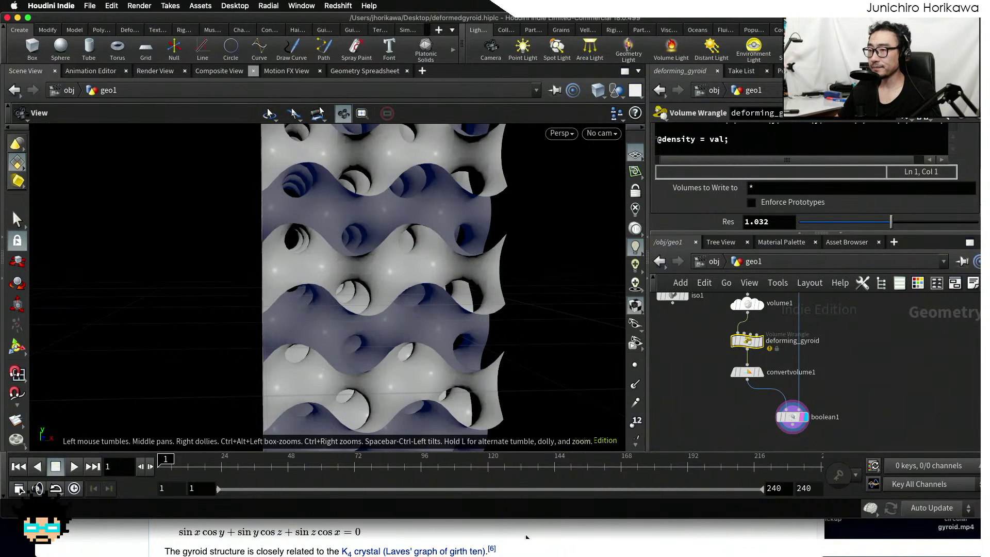
# Switch to Chrome to view the Differentiated gyroids pin on Pinterest, and return to Houdini
pyautogui.click(526, 536)
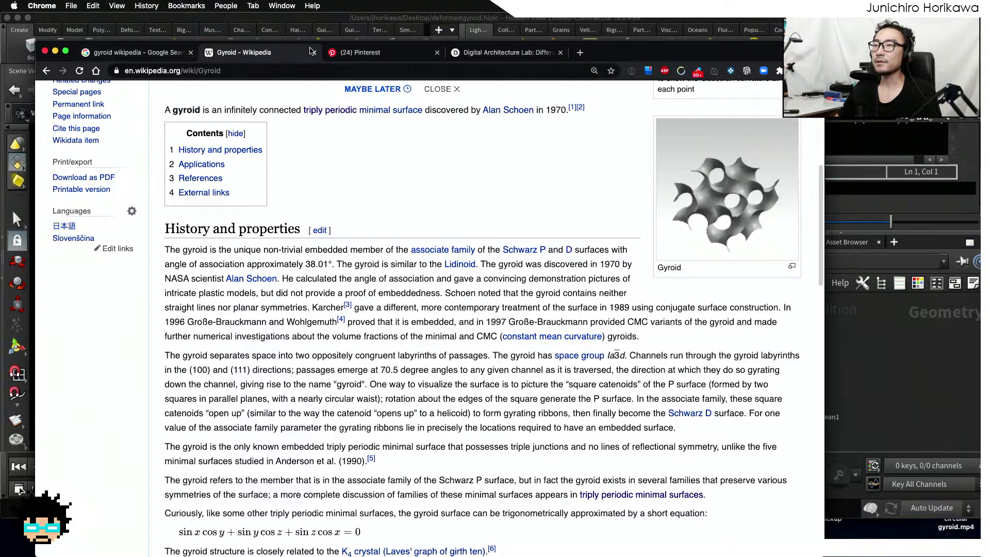
pyautogui.click(355, 54)
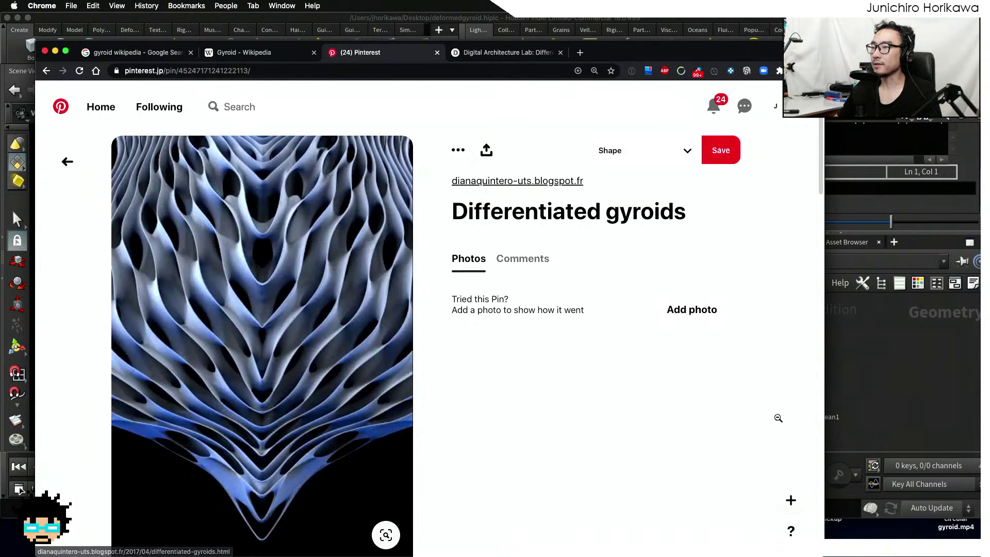
pyautogui.press('super+Tab')
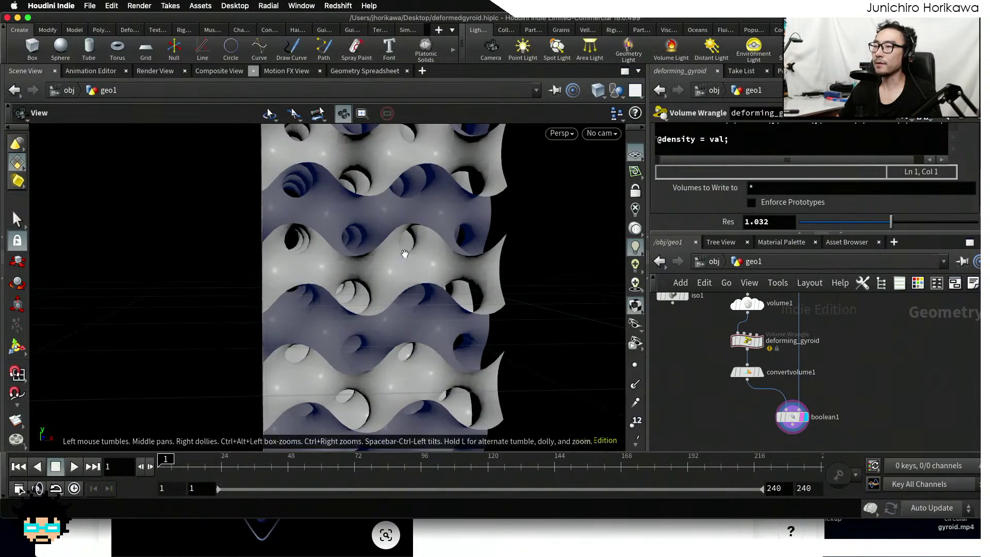
# Extend the Houdini window downward and save the scene file
pyautogui.moveTo(404, 255); pyautogui.dragTo(423, 364)
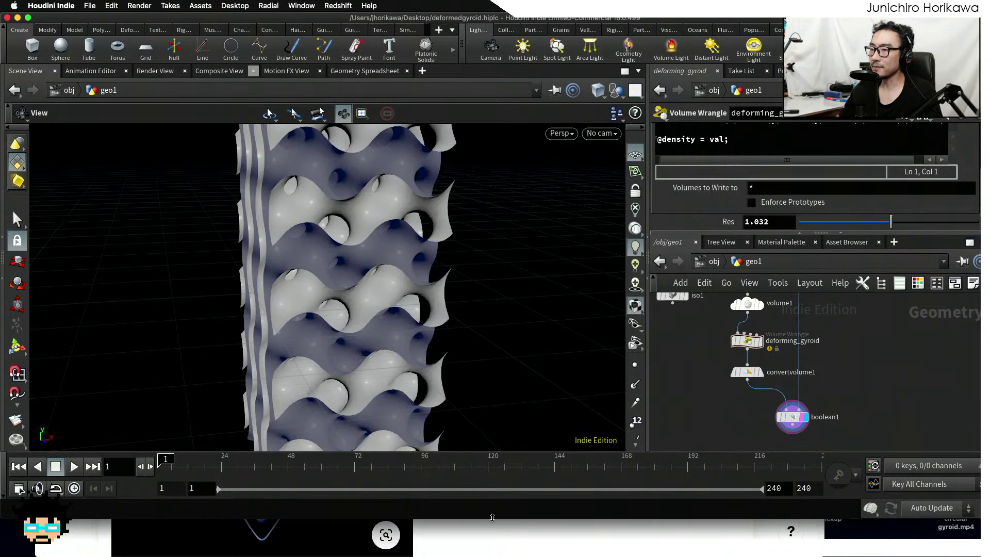
pyautogui.moveTo(492, 518); pyautogui.dragTo(492, 554)
pyautogui.moveTo(457, 444); pyautogui.dragTo(480, 395)
pyautogui.press('super+s')
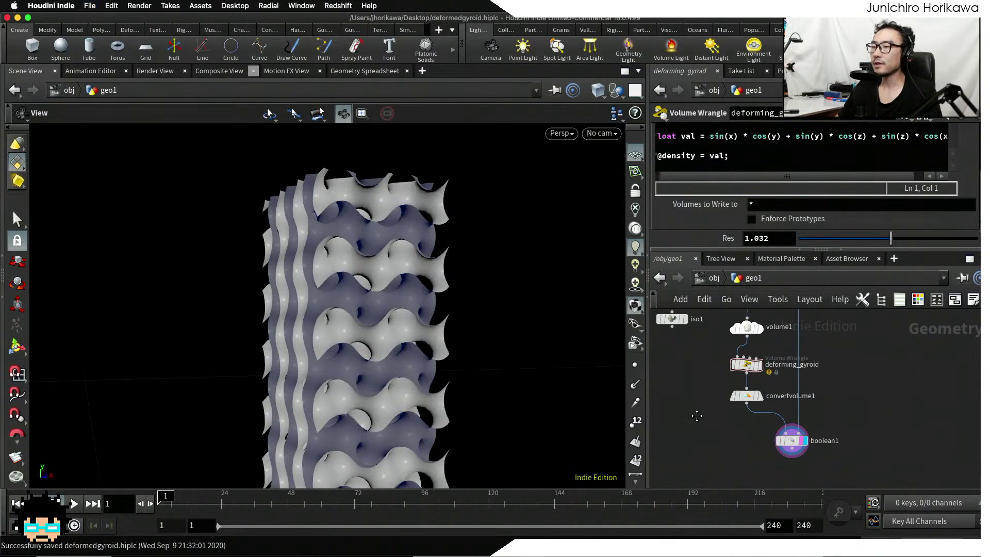
# Open deforming_gyroid's VEX code in the separate editor window and place it beside the gyroid model
pyautogui.moveTo(696, 416)
pyautogui.mouseDown(button='middle')
pyautogui.moveTo(691, 356)
pyautogui.moveTo(704, 399)
pyautogui.mouseUp(button='middle')
pyautogui.scroll(3, 752, 369)
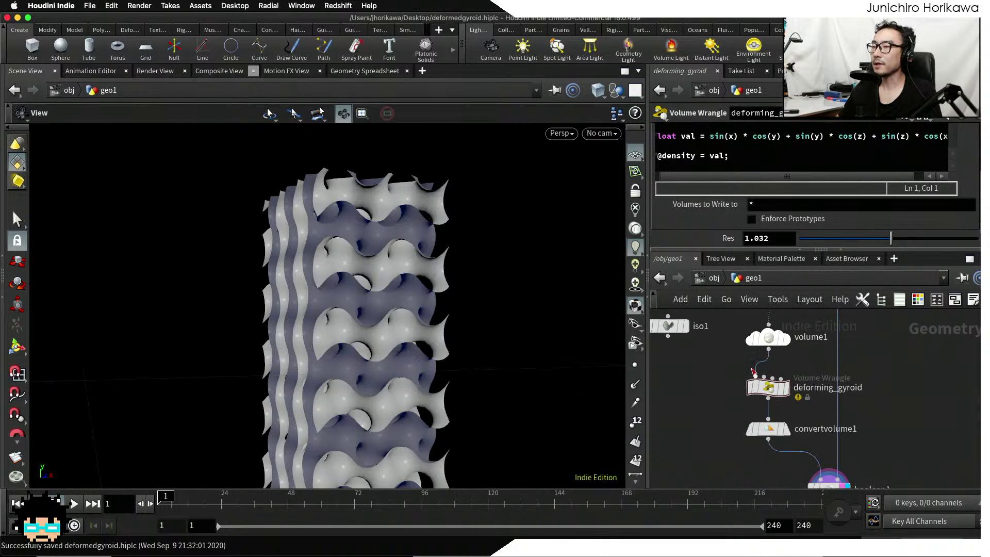
pyautogui.scroll(1, 752, 372)
pyautogui.click(768, 389)
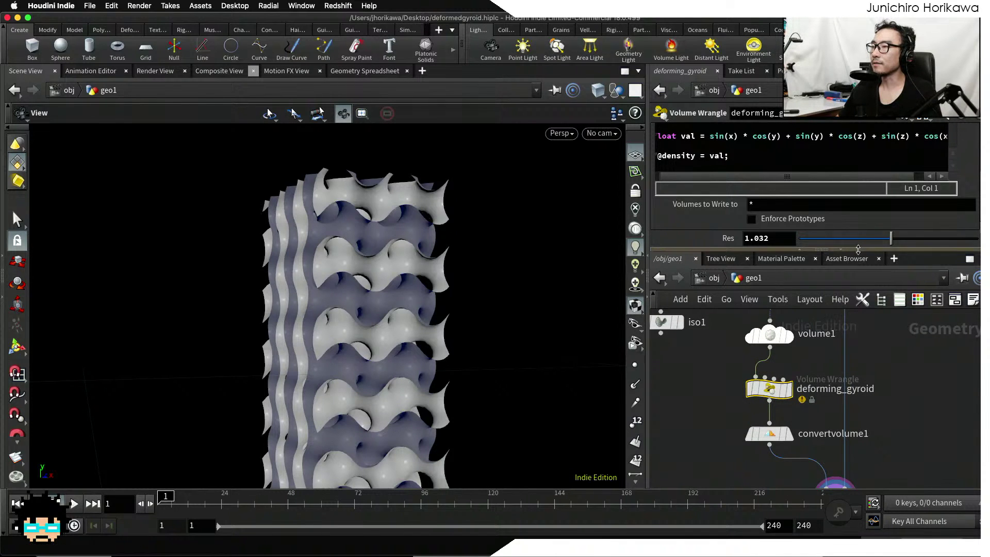
pyautogui.moveTo(858, 249); pyautogui.dragTo(857, 326)
pyautogui.click(784, 175)
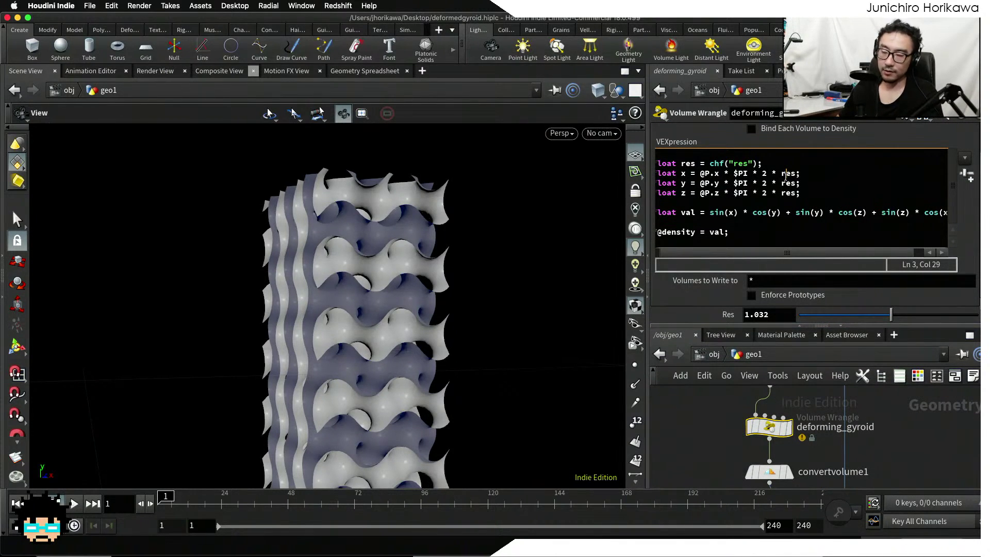
pyautogui.hotkey('alt', 'e')
pyautogui.moveTo(425, 135); pyautogui.dragTo(710, 111)
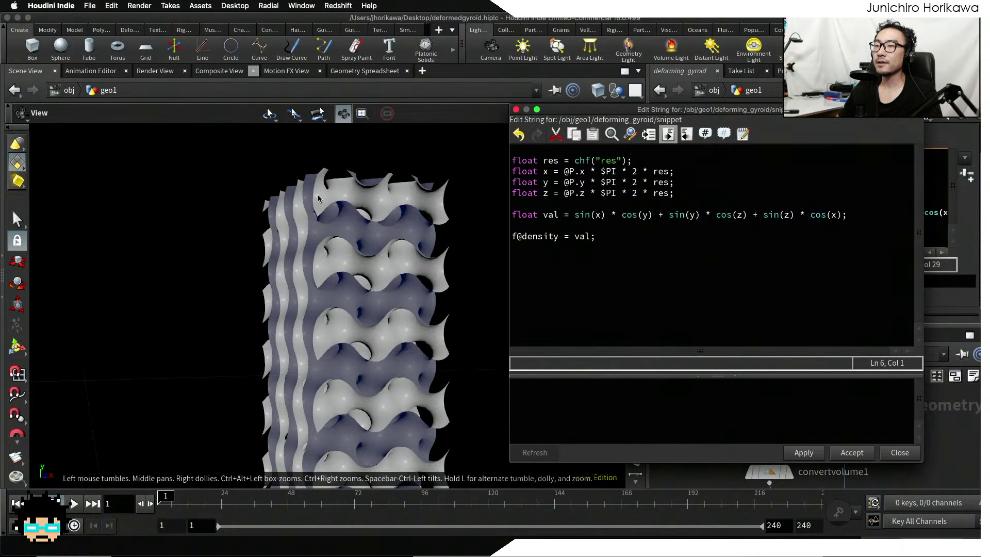
# Inspect the overall shape of the Boolean-trimmed gyroid column from several angles
pyautogui.scroll(-3, 327, 214)
pyautogui.moveTo(326, 215); pyautogui.dragTo(301, 283)
pyautogui.moveTo(305, 368); pyautogui.dragTo(315, 350)
pyautogui.moveTo(331, 356); pyautogui.dragTo(309, 331, button='middle')
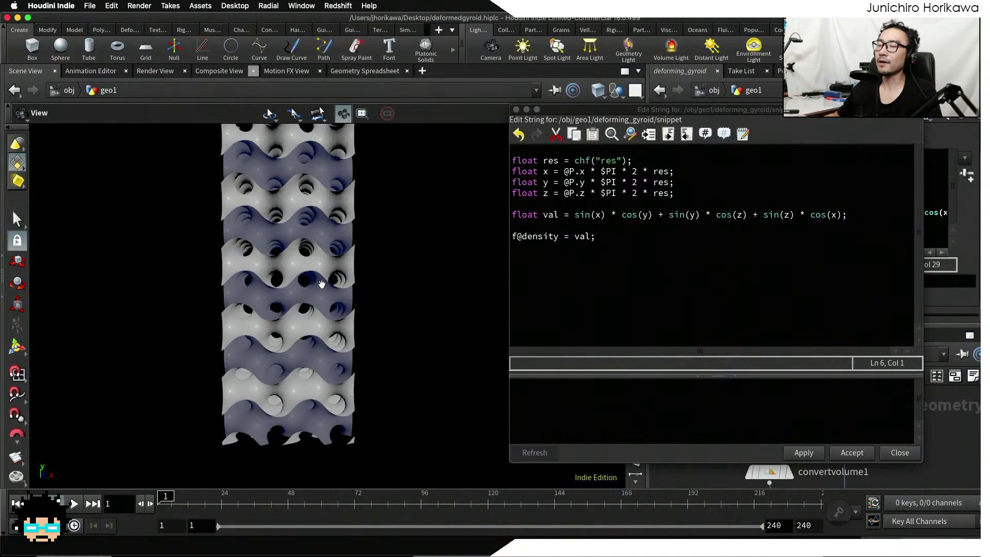
pyautogui.moveTo(378, 315); pyautogui.dragTo(283, 332)
pyautogui.moveTo(235, 308); pyautogui.dragTo(267, 290)
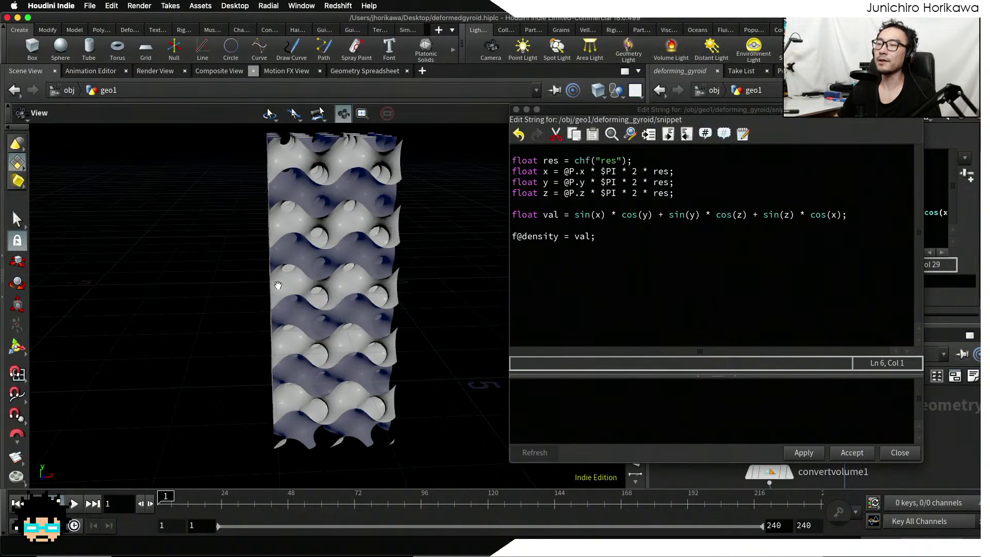
pyautogui.moveTo(332, 305); pyautogui.dragTo(319, 278)
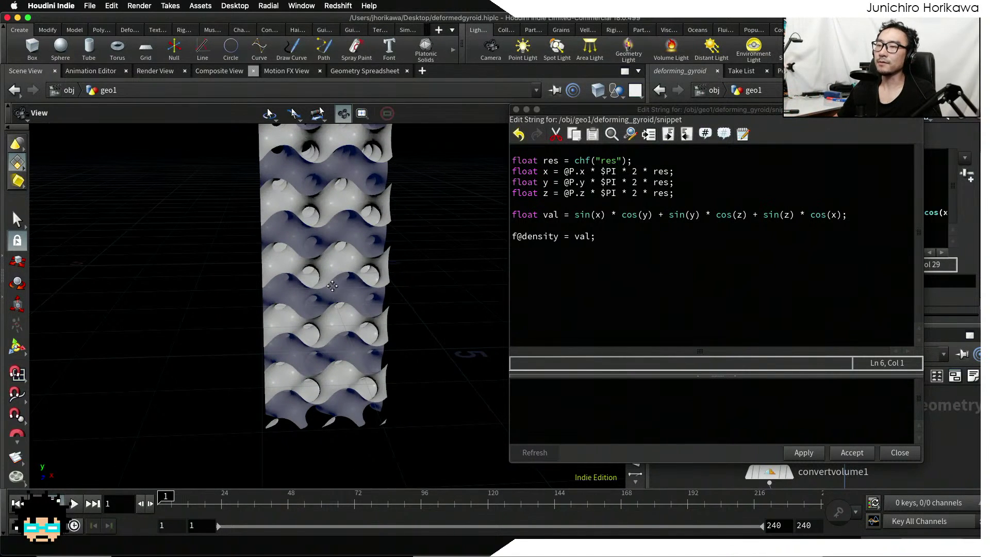
pyautogui.moveTo(332, 286); pyautogui.dragTo(281, 307)
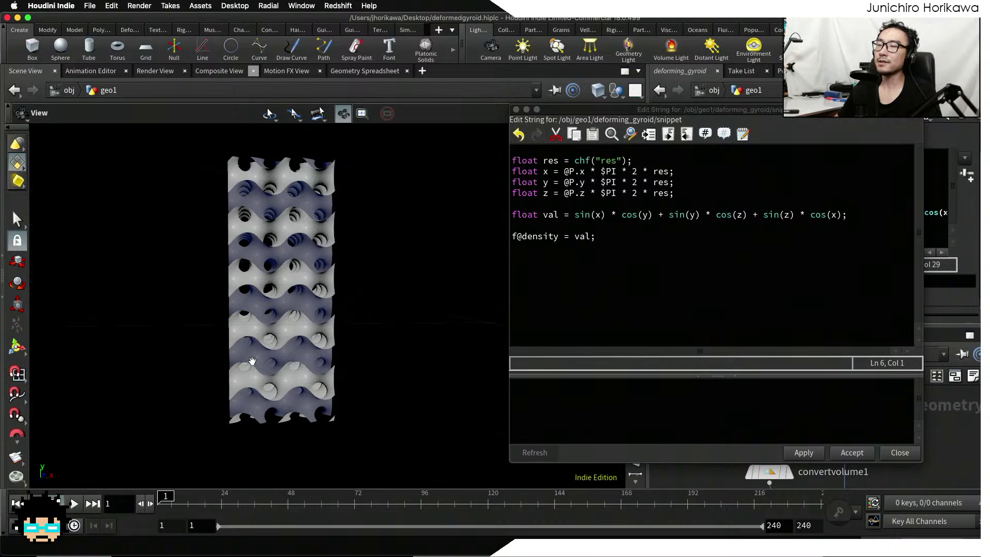
pyautogui.scroll(-2, 252, 361)
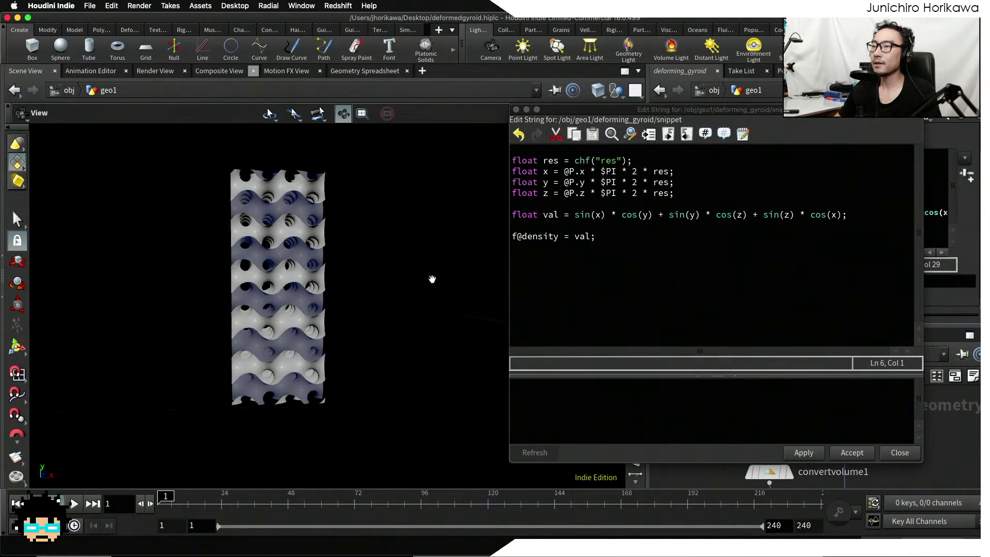
# Enlarge the code editor window and examine the full sine and cosine expression assigned to val against the gyroid surface
pyautogui.click(586, 243)
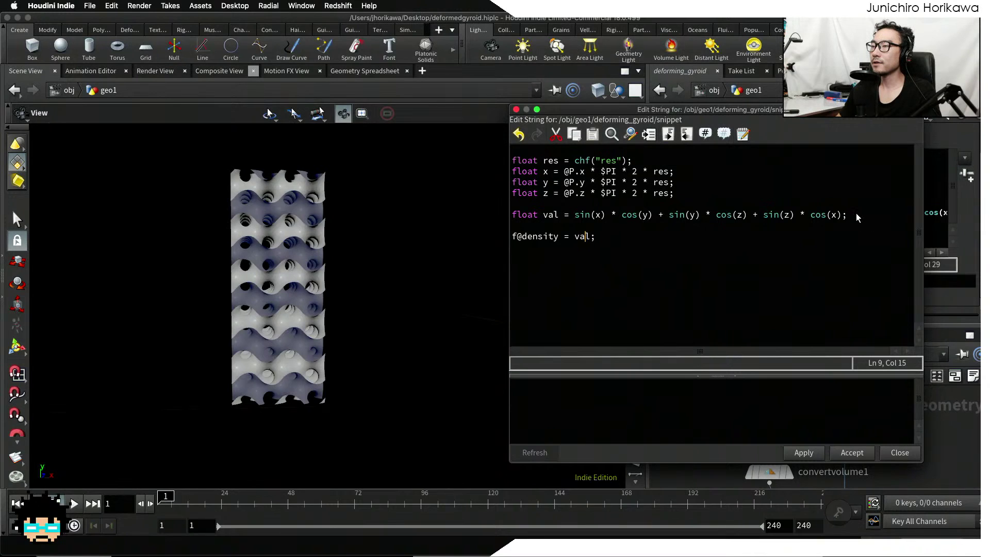
pyautogui.moveTo(857, 218)
pyautogui.mouseDown()
pyautogui.moveTo(549, 218)
pyautogui.moveTo(846, 214)
pyautogui.mouseUp()
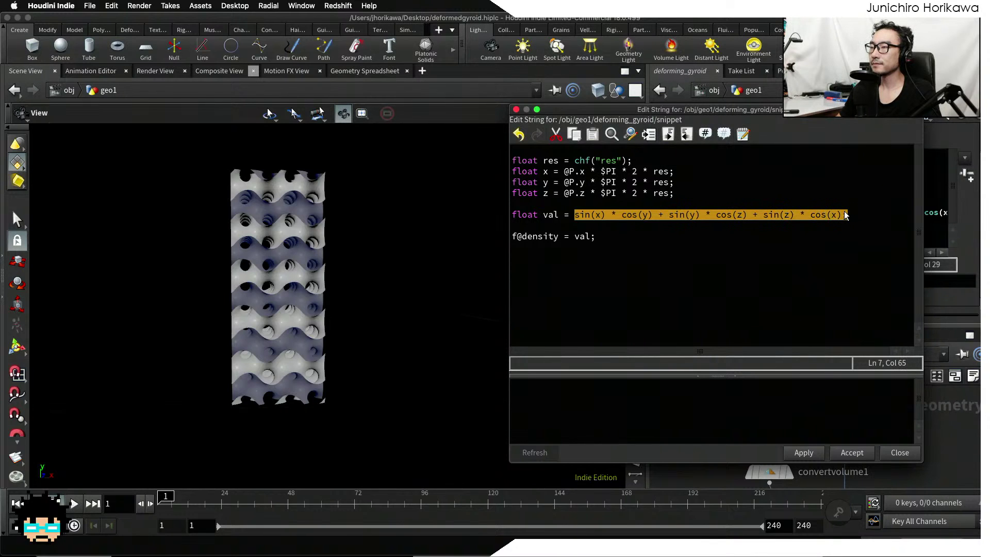
pyautogui.click(845, 215)
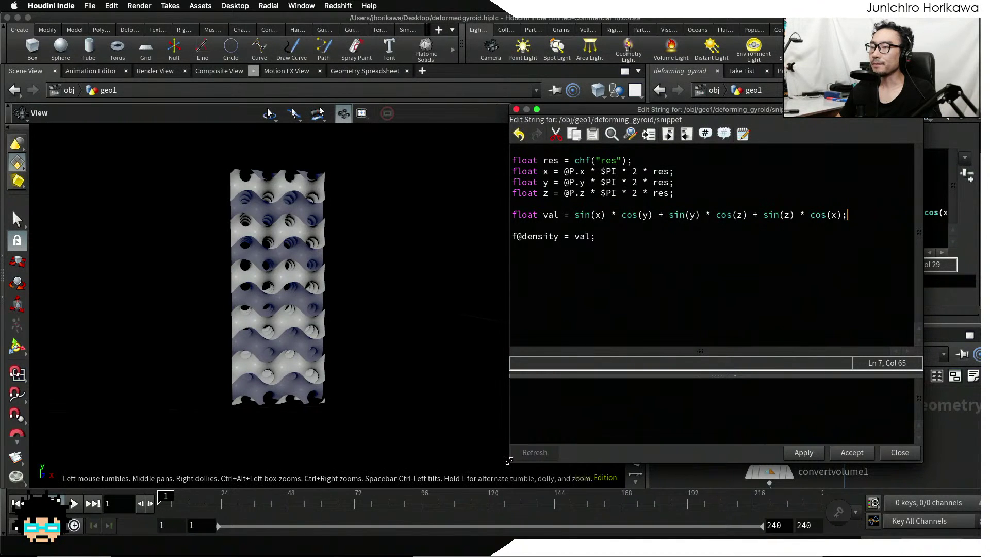
pyautogui.moveTo(509, 460); pyautogui.dragTo(457, 487)
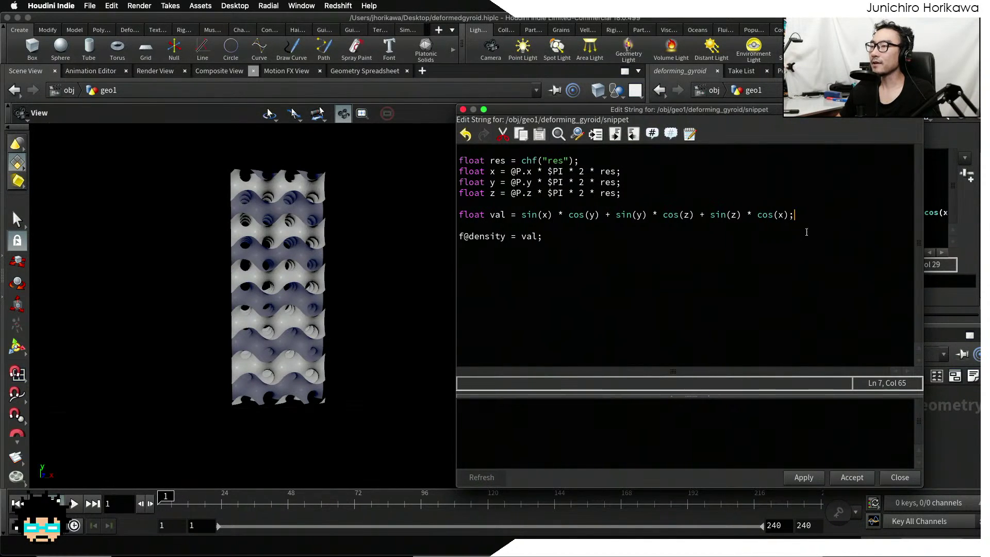
pyautogui.moveTo(806, 215); pyautogui.dragTo(542, 217)
pyautogui.click(522, 216)
pyautogui.click(541, 218)
pyautogui.moveTo(790, 215); pyautogui.dragTo(521, 214)
pyautogui.moveTo(283, 288); pyautogui.dragTo(353, 247)
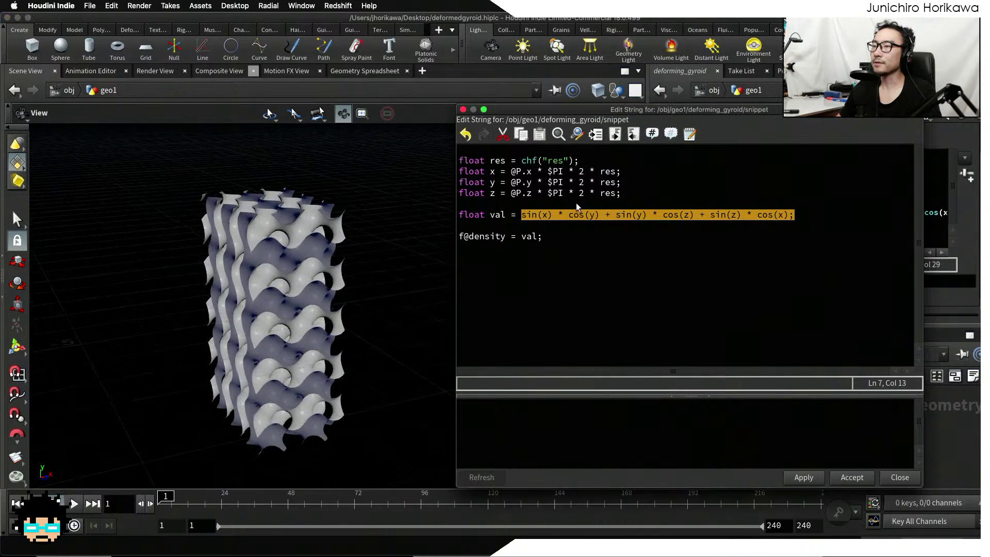
# Examine how the x, y and z arguments pair up across the sine and cosine terms of the val expression
pyautogui.click(566, 215)
pyautogui.click(530, 223)
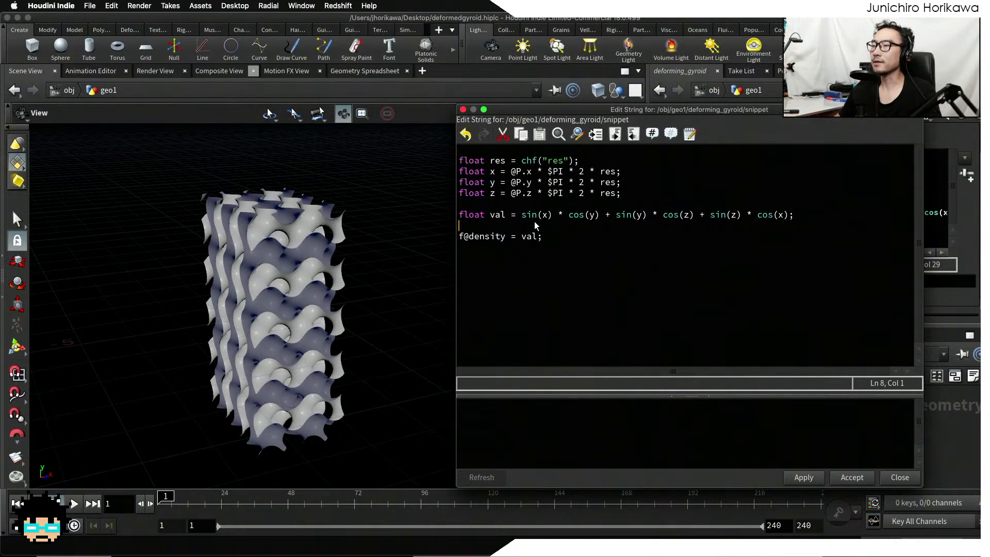
pyautogui.doubleClick(544, 215)
pyautogui.doubleClick(592, 215)
pyautogui.doubleClick(639, 215)
pyautogui.click(685, 215)
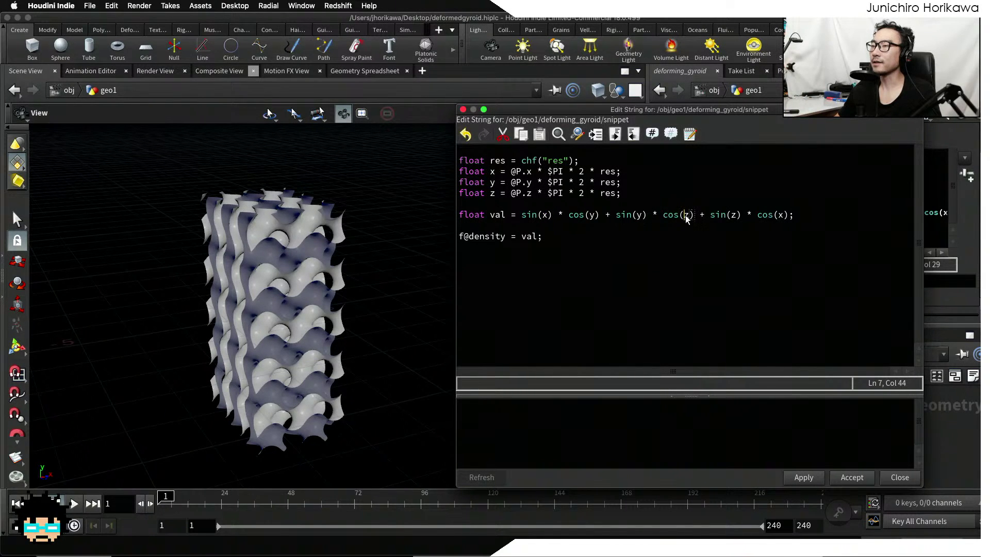
pyautogui.doubleClick(687, 215)
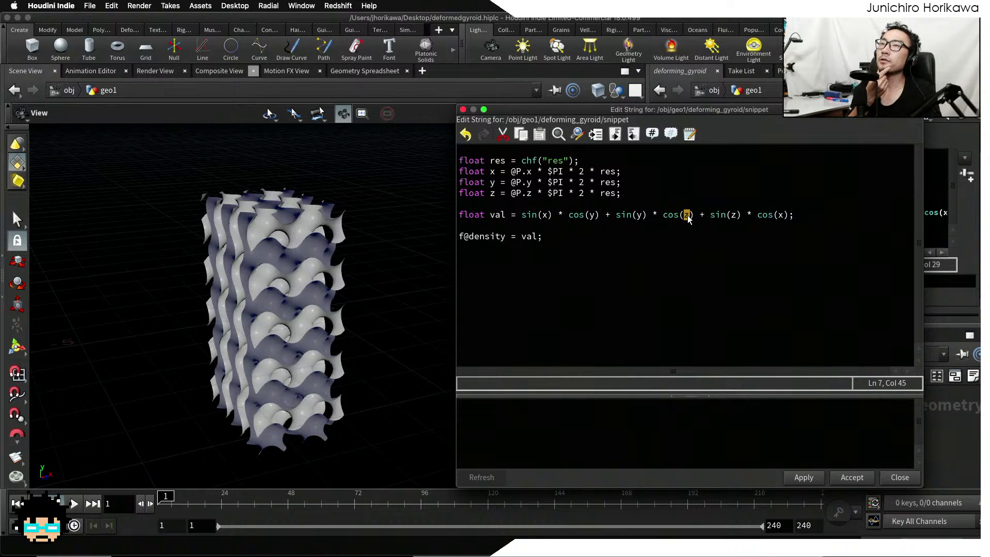
pyautogui.click(618, 229)
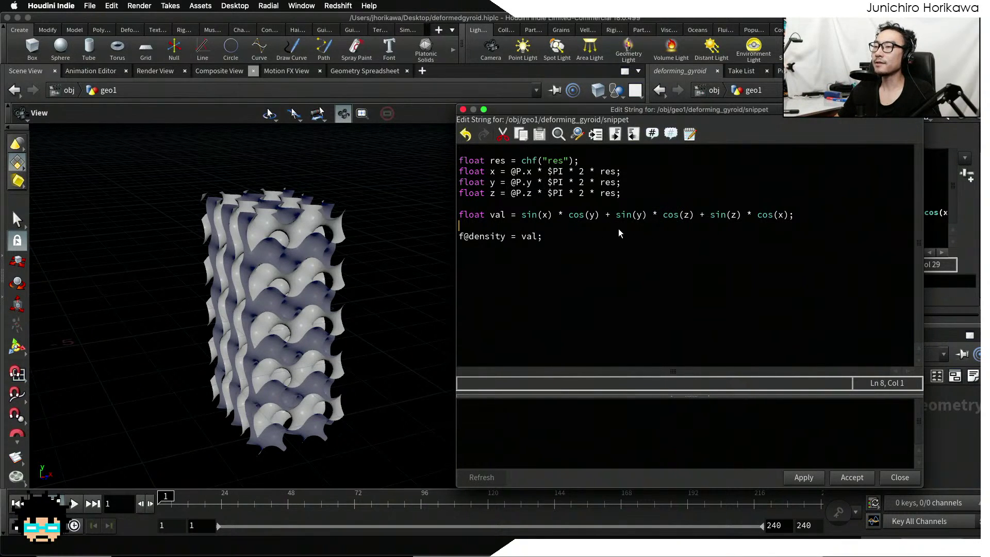
pyautogui.click(529, 216)
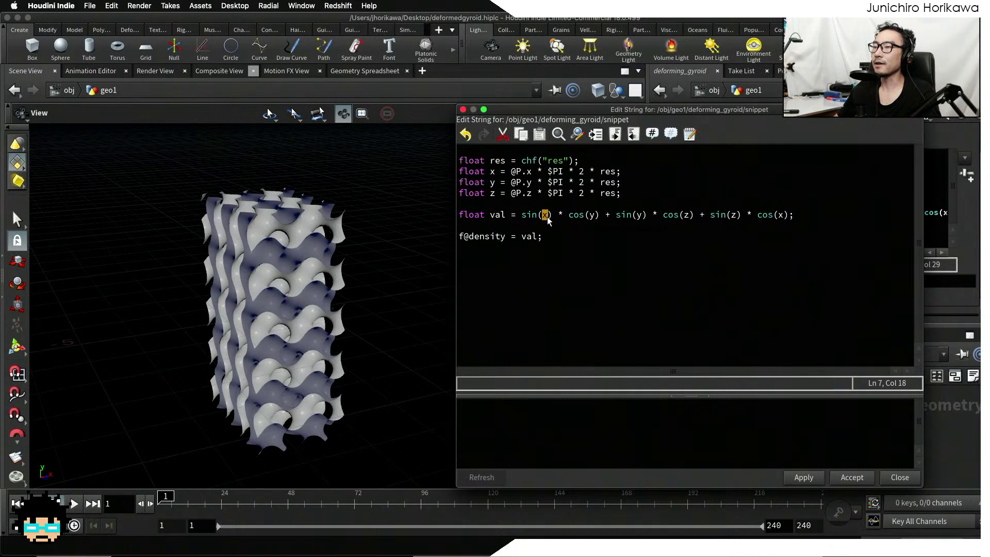
pyautogui.doubleClick(545, 217)
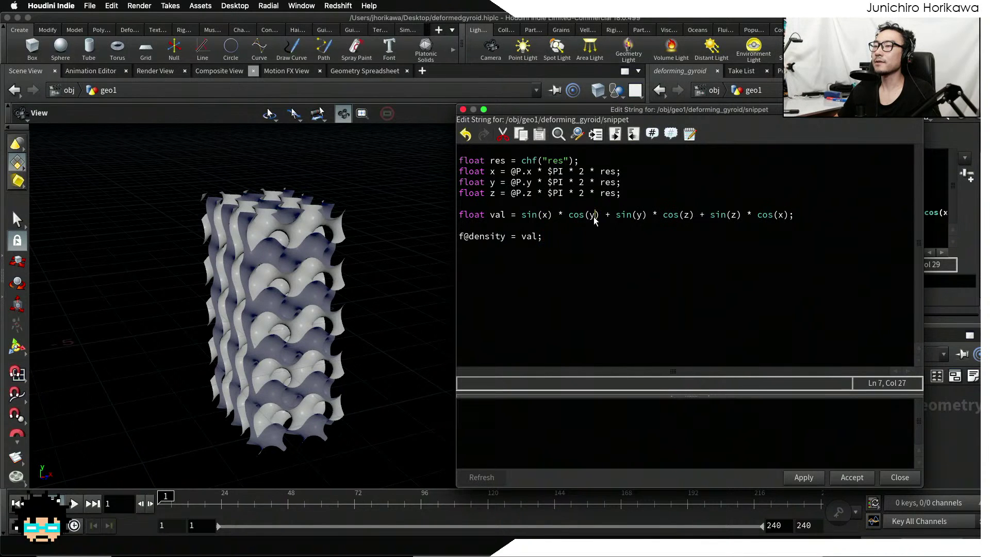
pyautogui.click(591, 217)
pyautogui.click(638, 216)
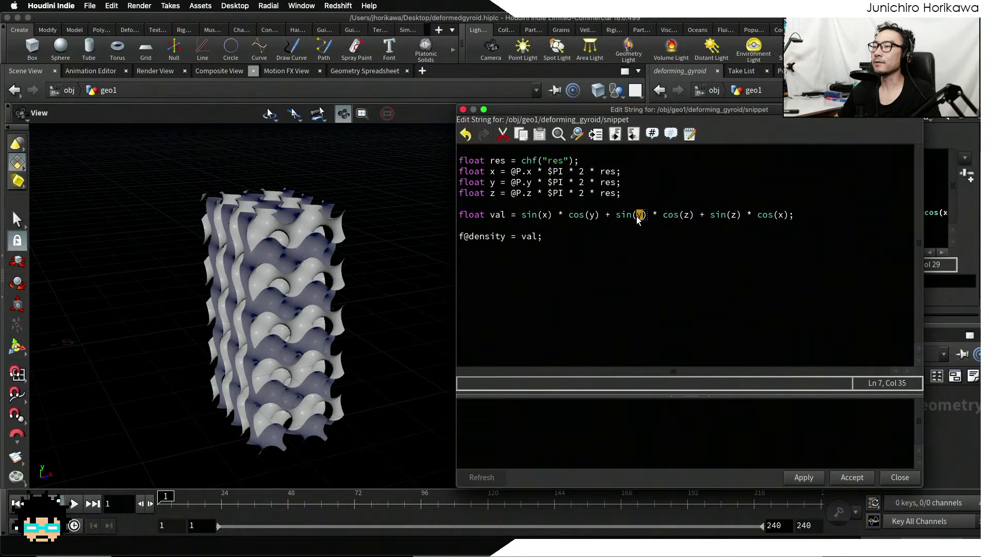
pyautogui.moveTo(811, 215); pyautogui.dragTo(591, 218)
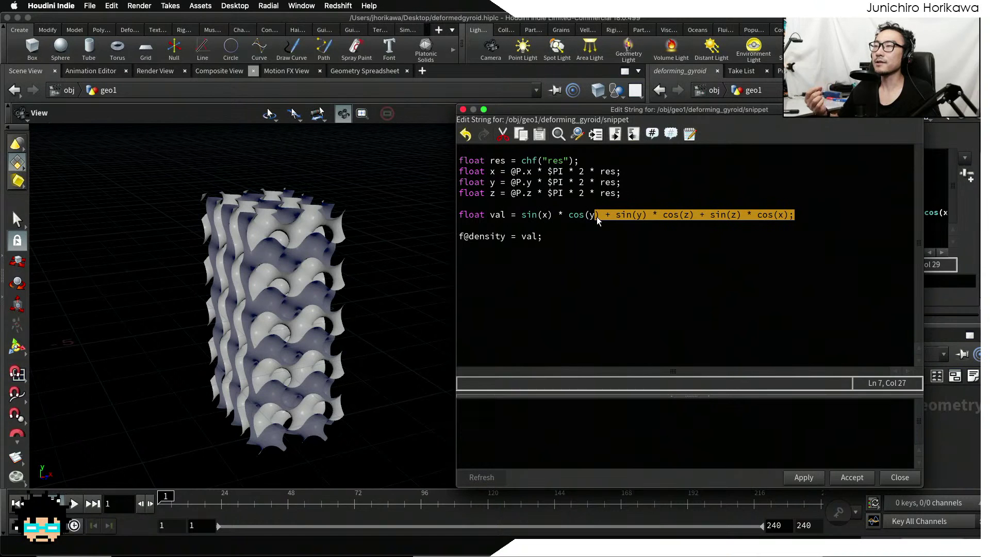
pyautogui.click(596, 217)
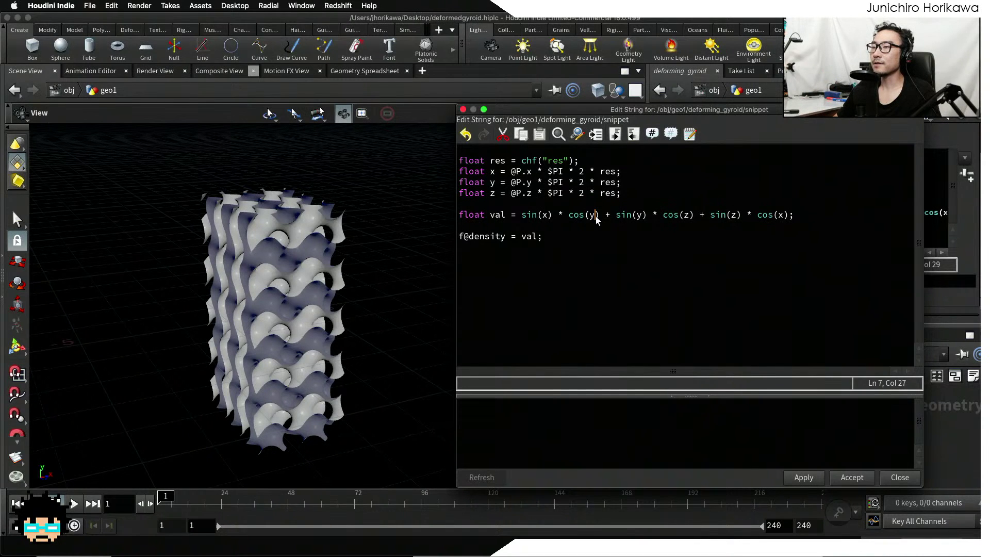
pyautogui.hotkey('shift', 'Left')
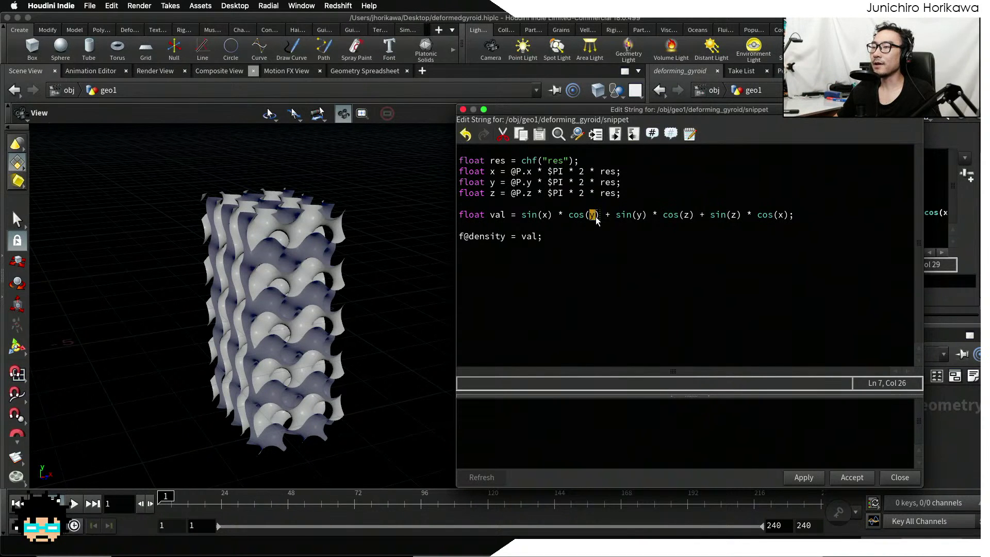
# Offset y by a variable a in both y terms of val, making them sin(y + a) and cos(y + a)
pyautogui.click(642, 216)
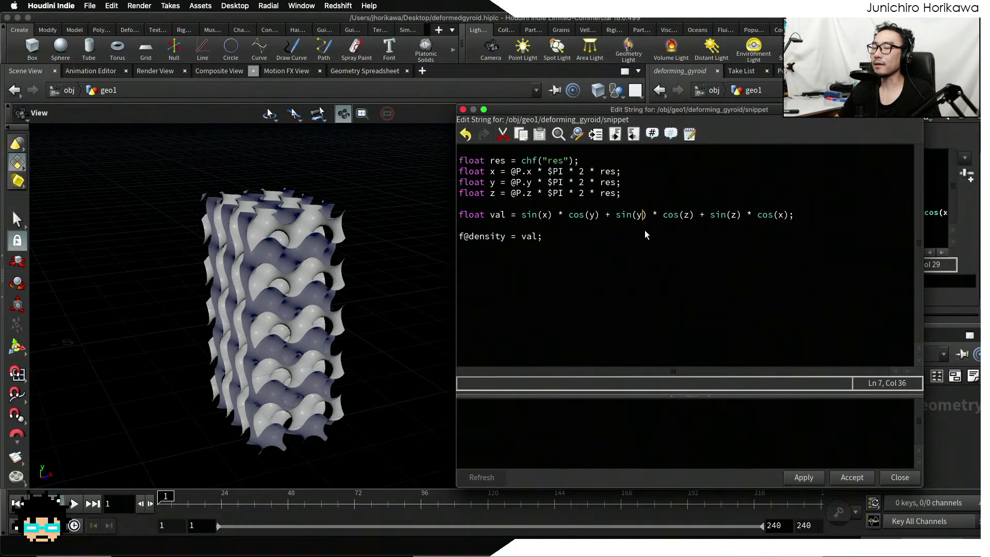
pyautogui.write('+ ')
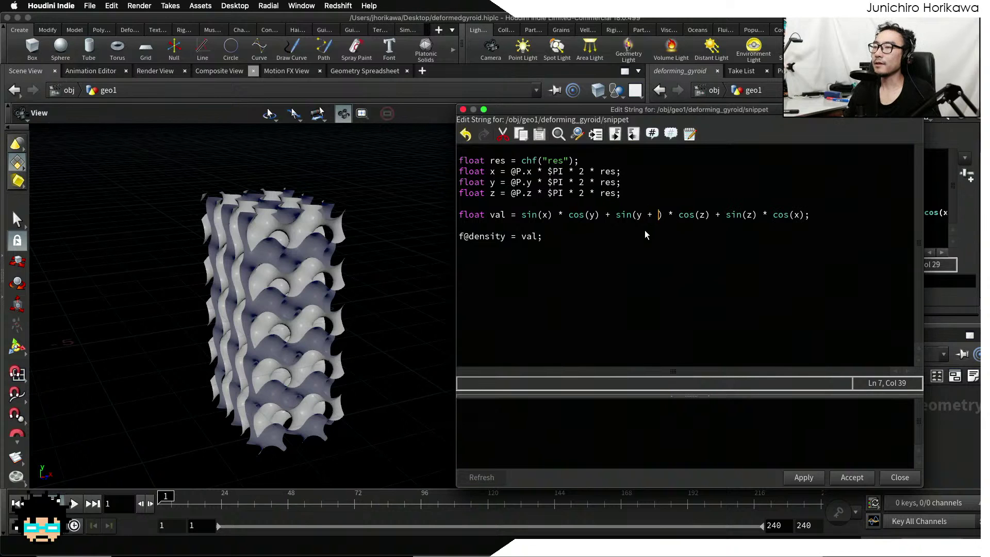
pyautogui.write('a')
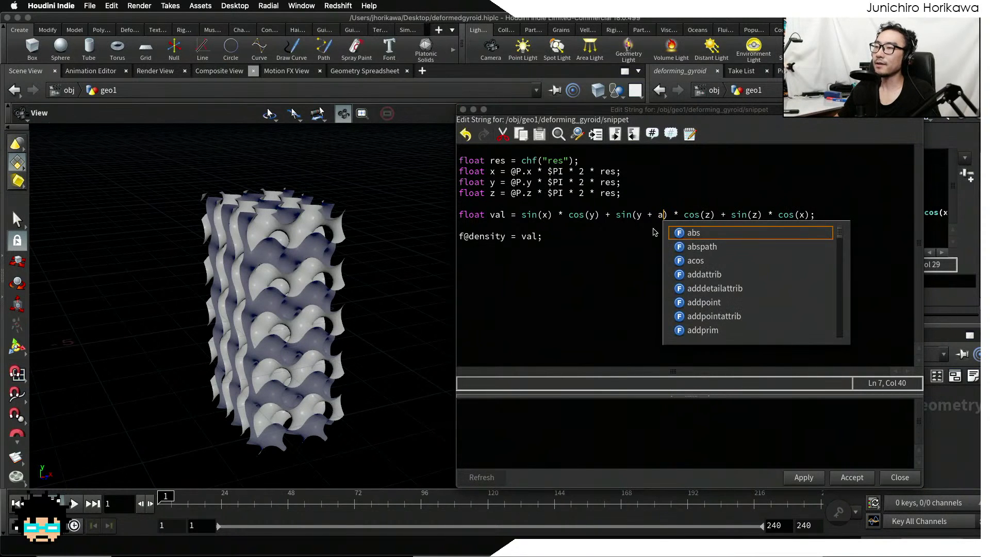
pyautogui.click(758, 219)
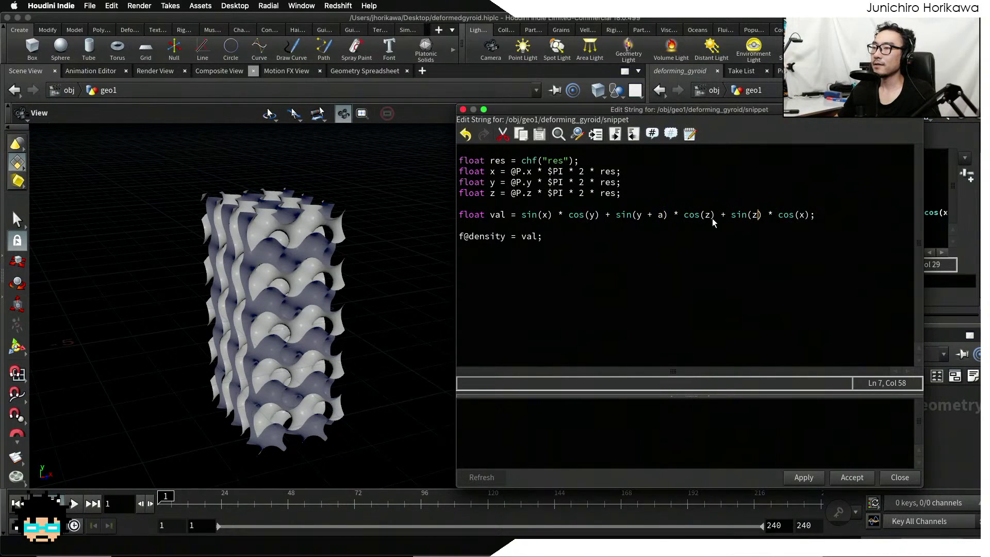
pyautogui.click(636, 217)
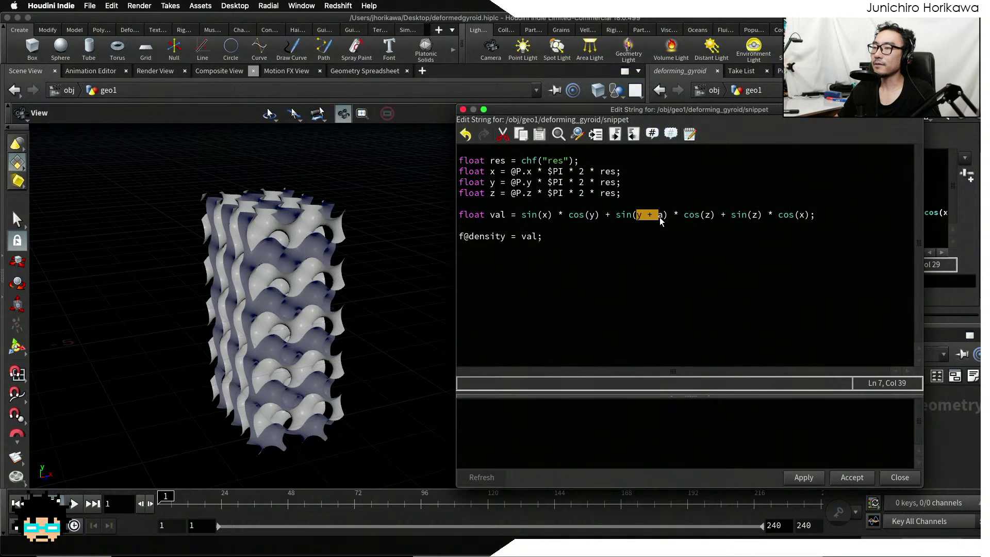
pyautogui.click(594, 218)
pyautogui.write('+ a')
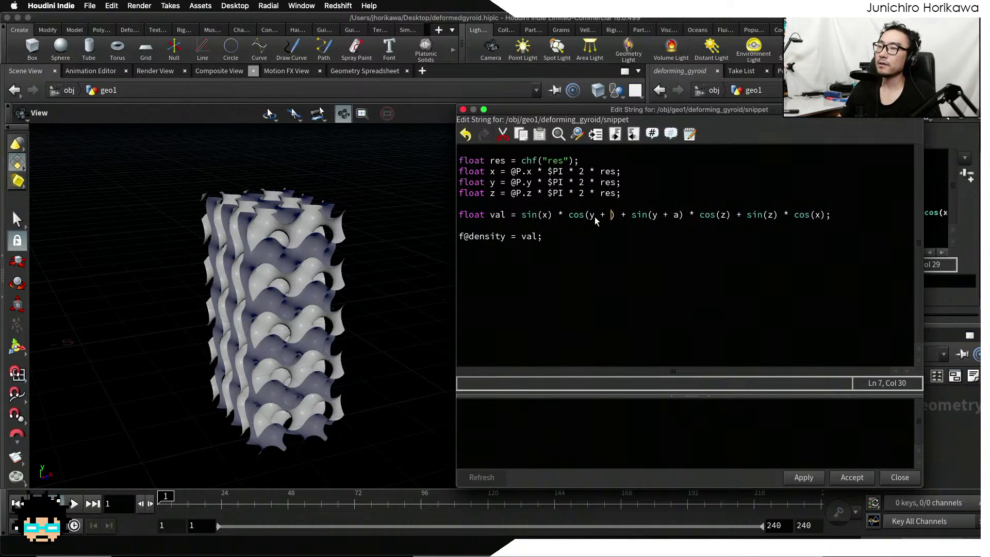
# Add blank lines above the val line and replace the variable a with shift in both y terms
pyautogui.click(641, 195)
pyautogui.press('Return')
pyautogui.press('Return')
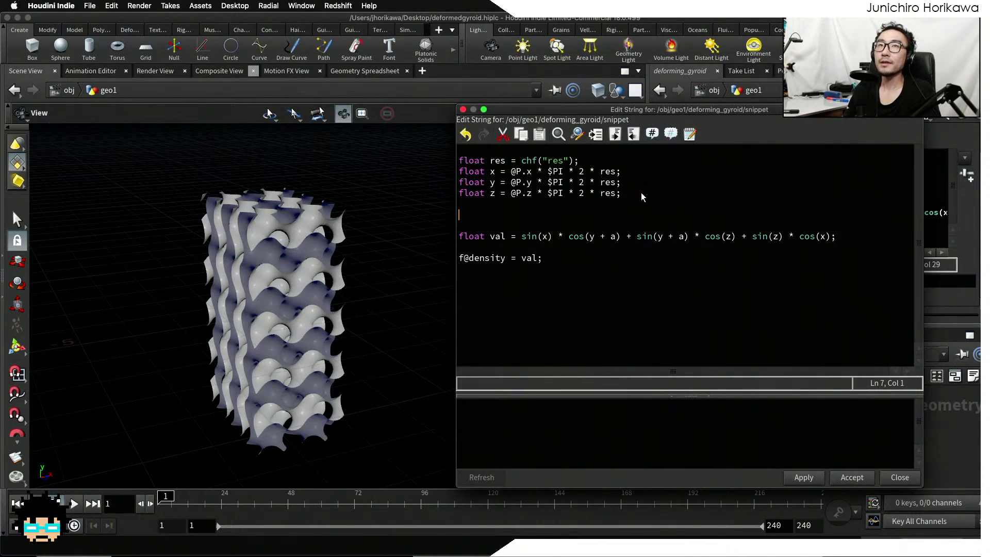
pyautogui.doubleClick(612, 236)
pyautogui.write('s')
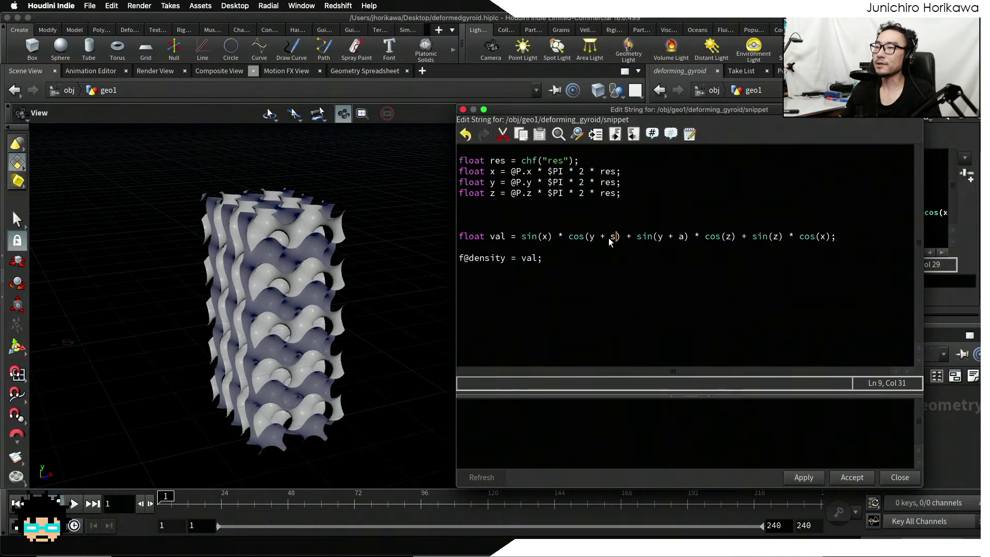
pyautogui.write('hift')
pyautogui.doubleClick(702, 236)
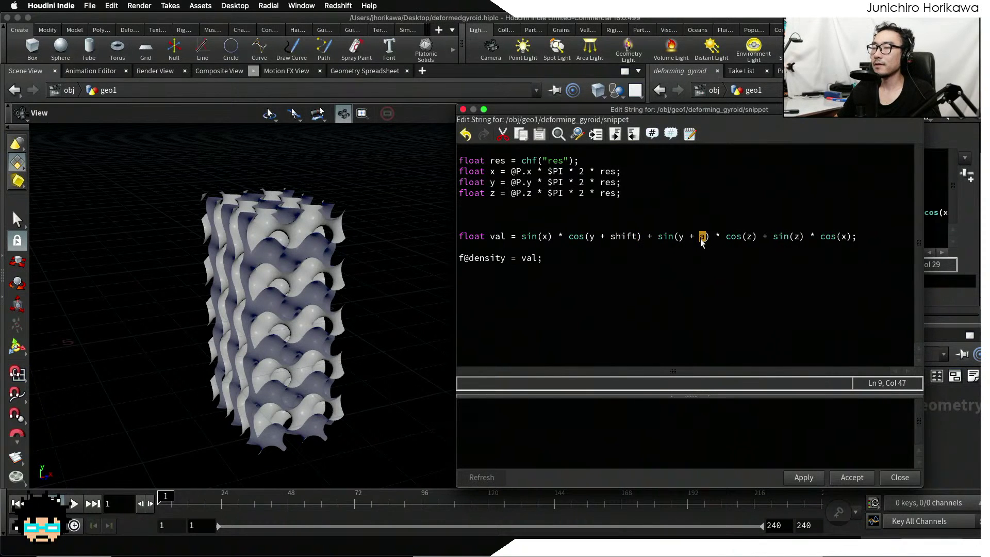
pyautogui.write('shift')
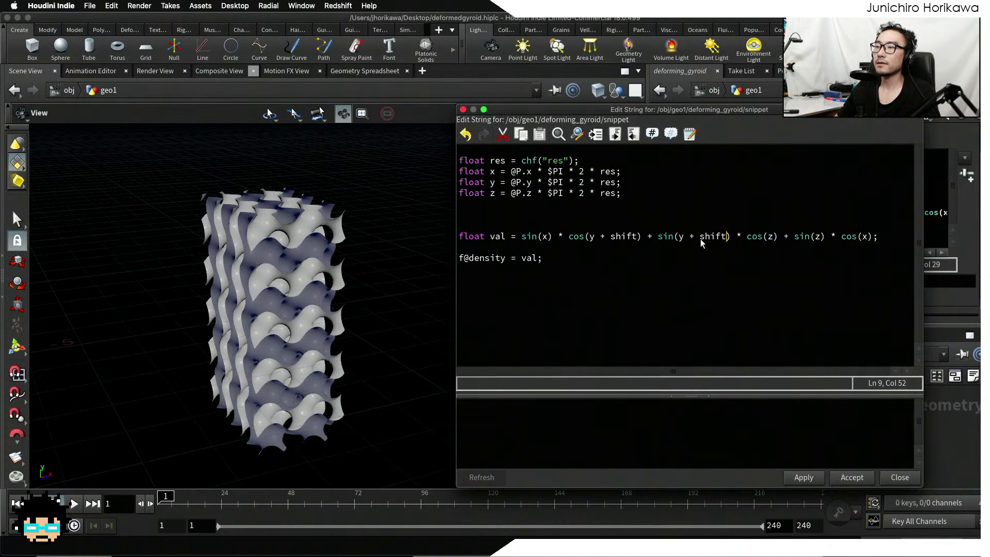
# Begin a float variable declaration named shift between the z definition and the val line
pyautogui.click(636, 206)
pyautogui.press('Return')
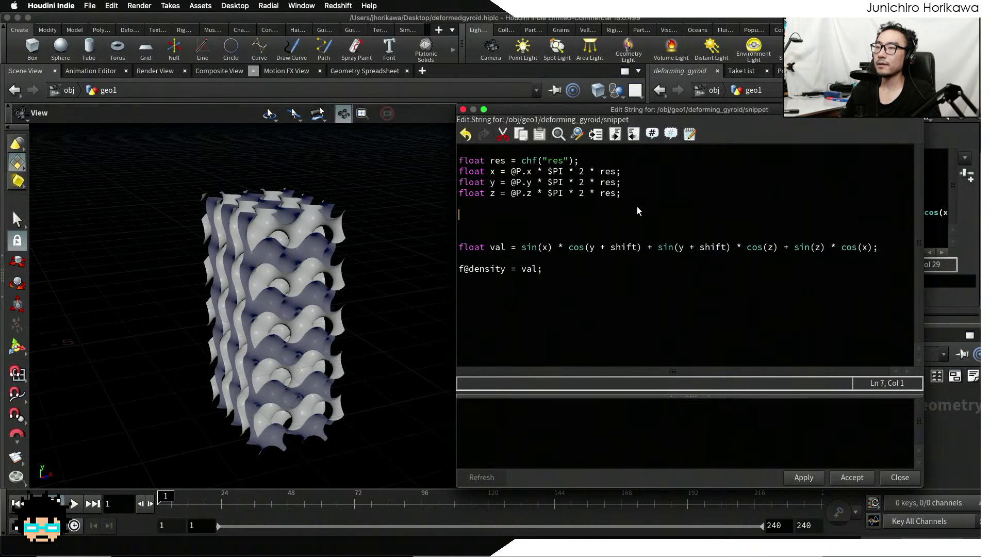
pyautogui.write('float shift')
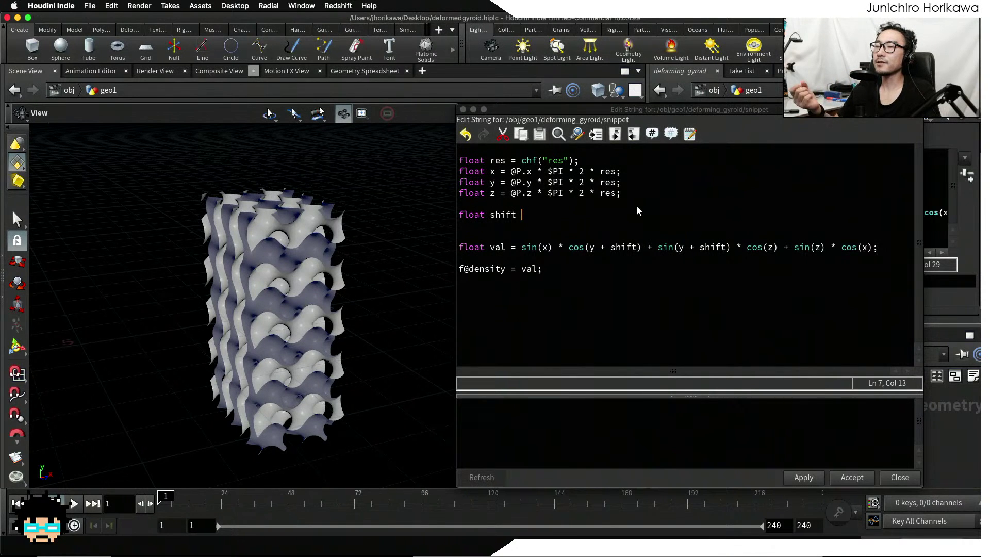
# Examine the gyroid column up close from the front and compare it with the @P.x expression that defines x
pyautogui.scroll(2, 410, 264)
pyautogui.moveTo(410, 264); pyautogui.dragTo(372, 256)
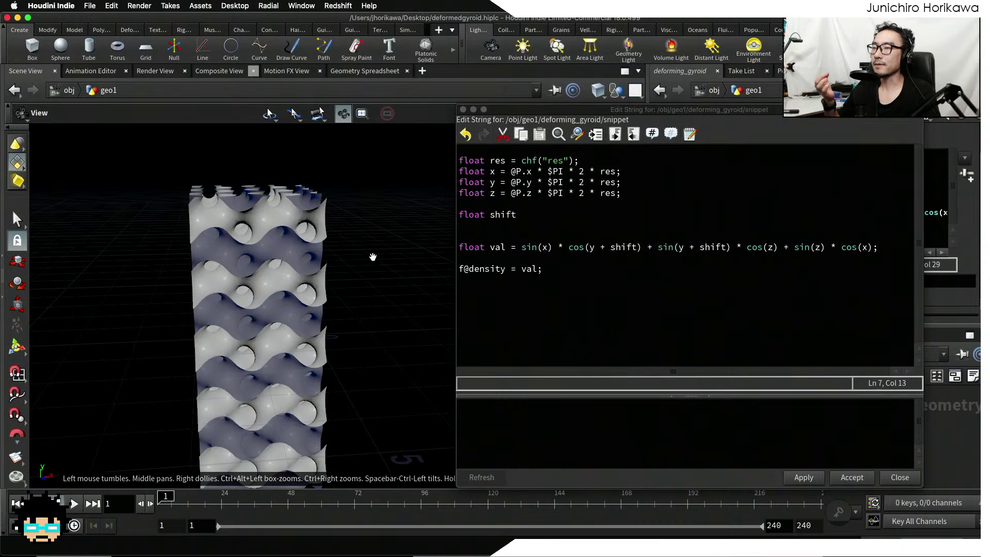
pyautogui.moveTo(337, 295); pyautogui.dragTo(304, 284)
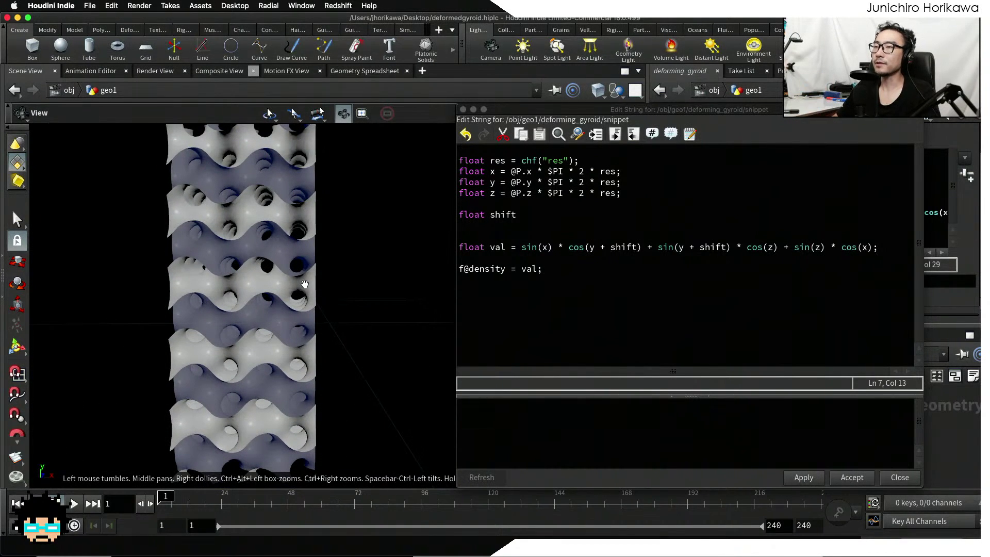
pyautogui.click(490, 179)
pyautogui.doubleClick(493, 172)
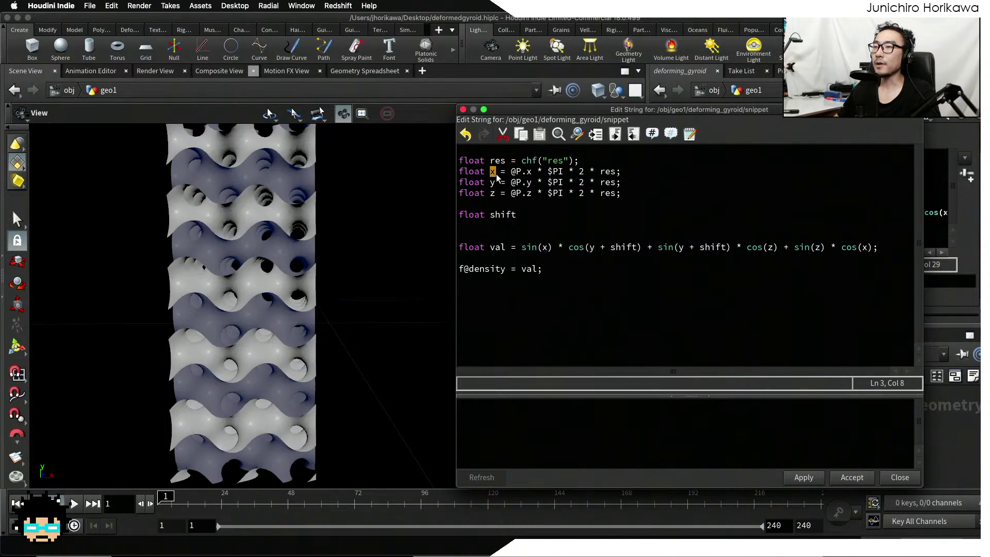
pyautogui.moveTo(510, 172); pyautogui.dragTo(611, 172)
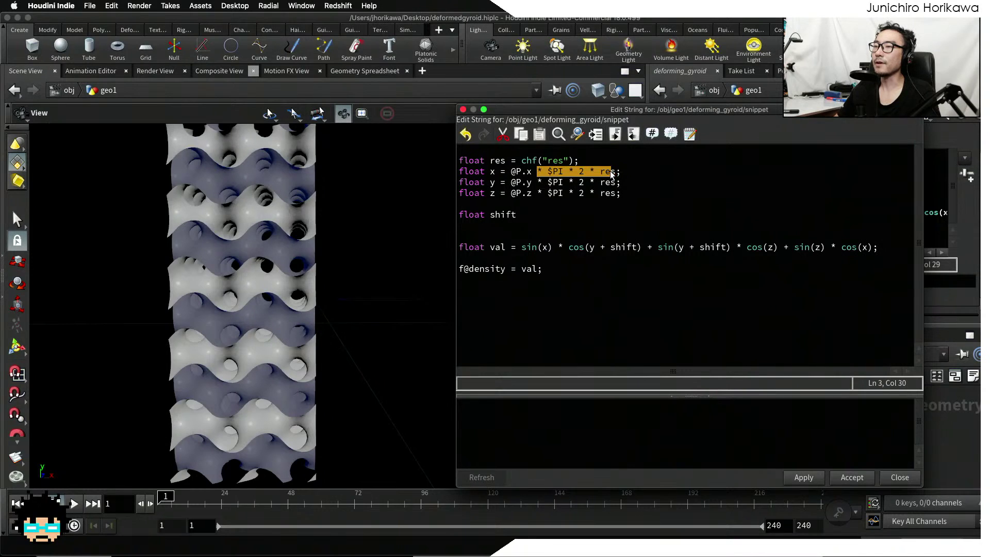
pyautogui.click(533, 174)
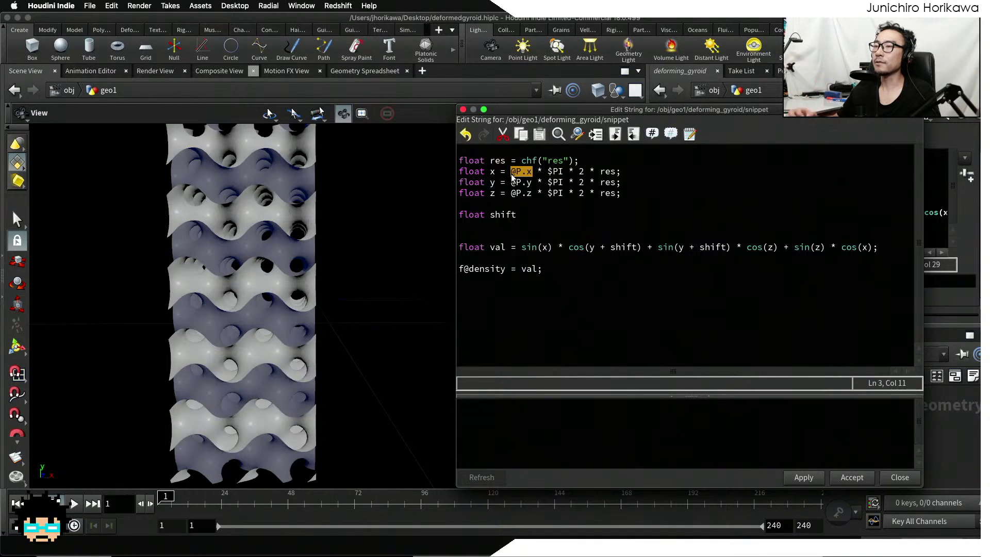
# Complete the shift declaration as float shift = @P.x; and apply the code to the gyroid
pyautogui.click(529, 214)
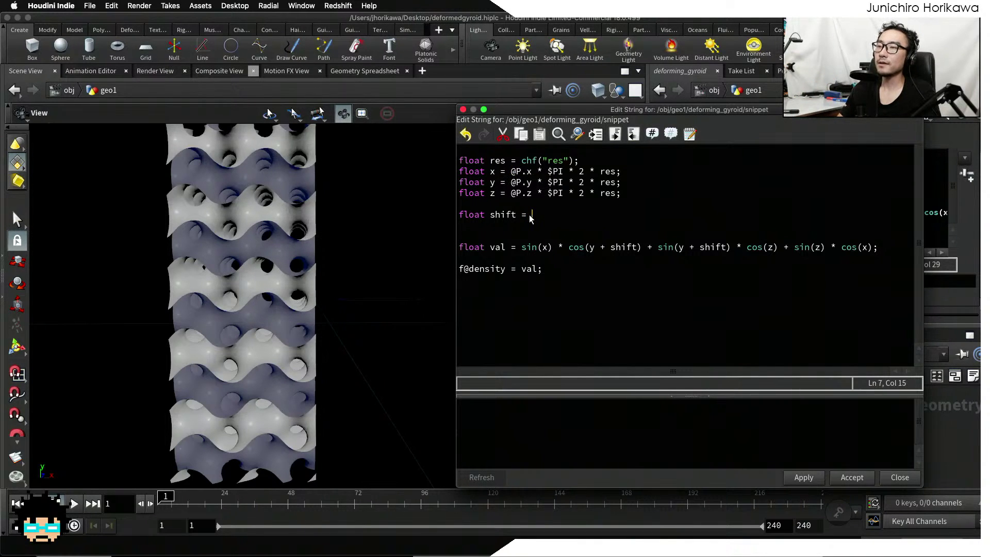
pyautogui.write('= @P')
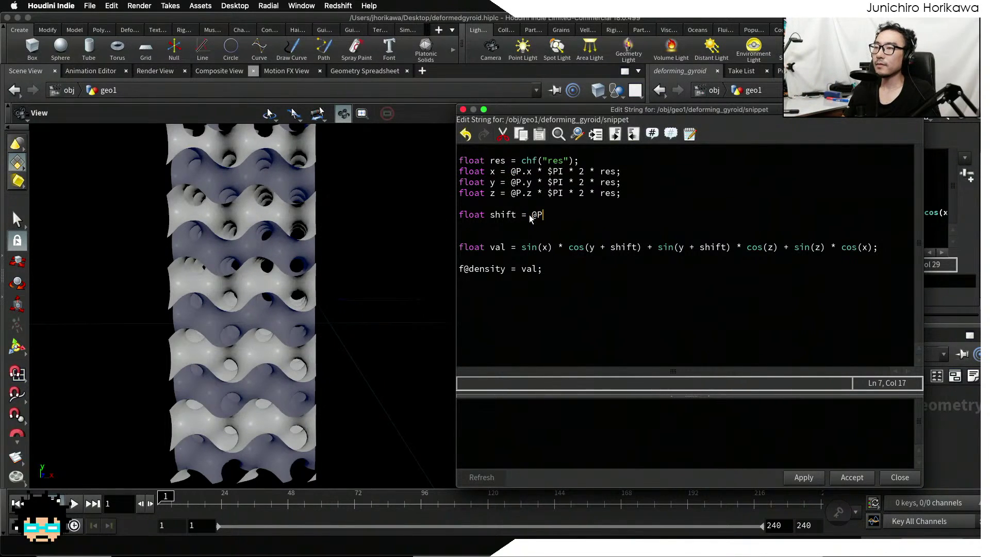
pyautogui.write('.x')
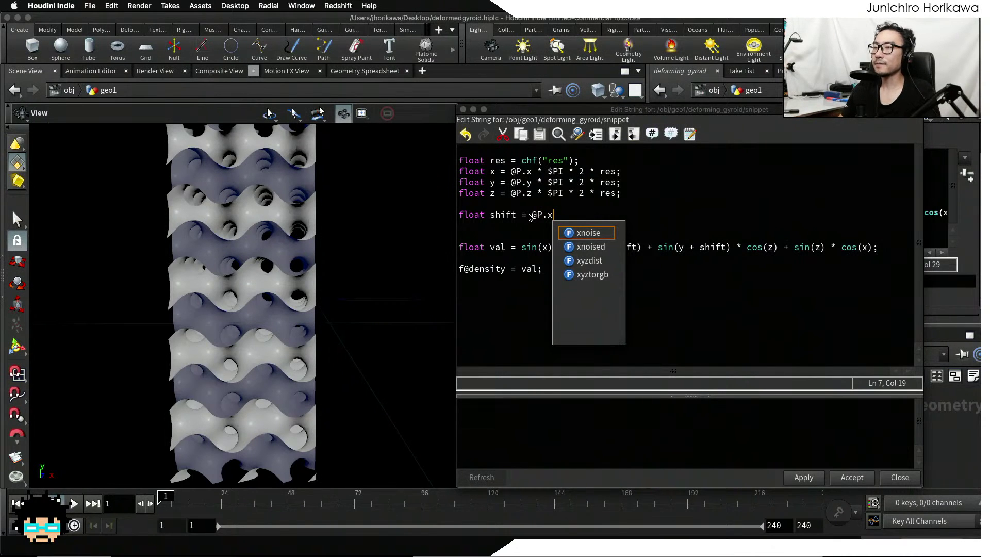
pyautogui.write(';')
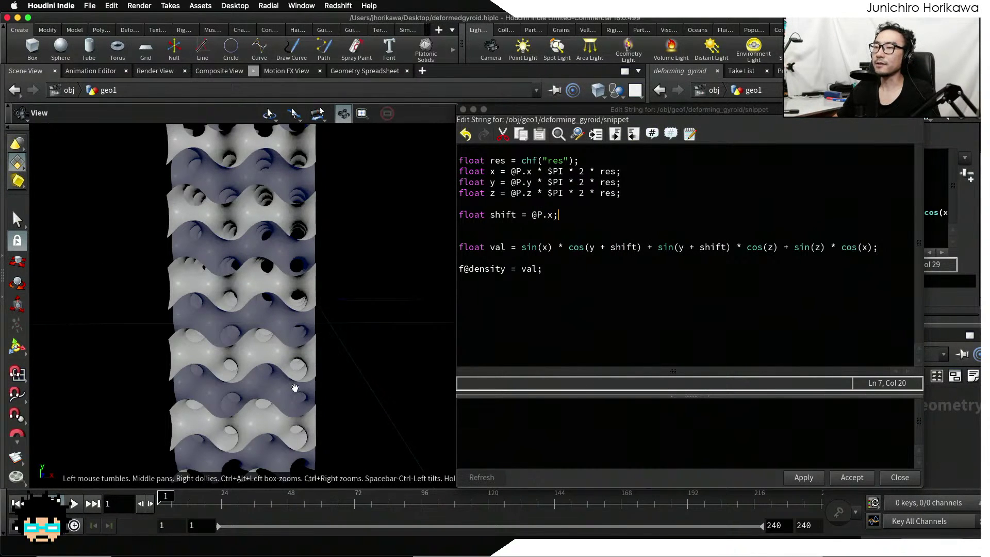
pyautogui.click(796, 477)
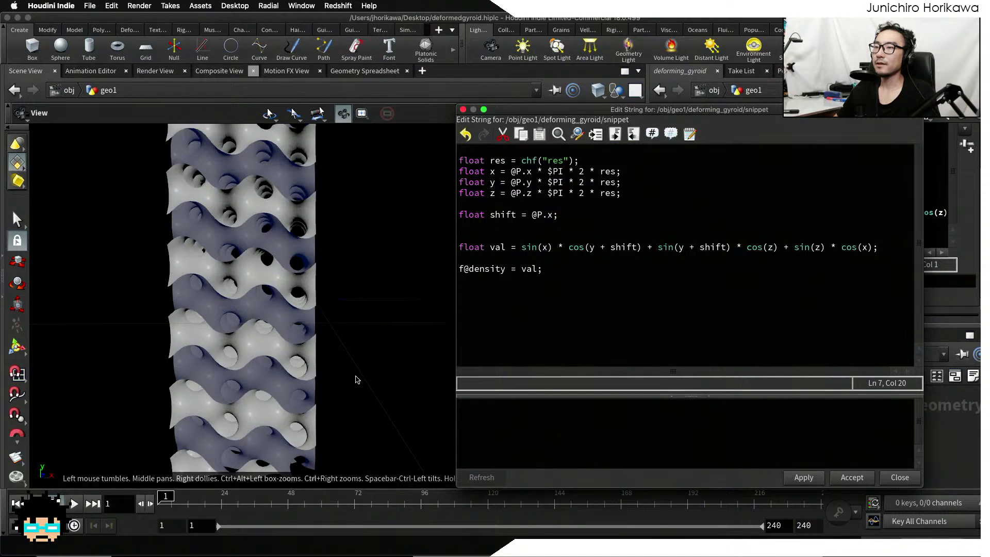
# Inspect the deformed gyroid against the shift declaration and the y + shift terms in the val expression
pyautogui.moveTo(353, 376); pyautogui.dragTo(287, 315)
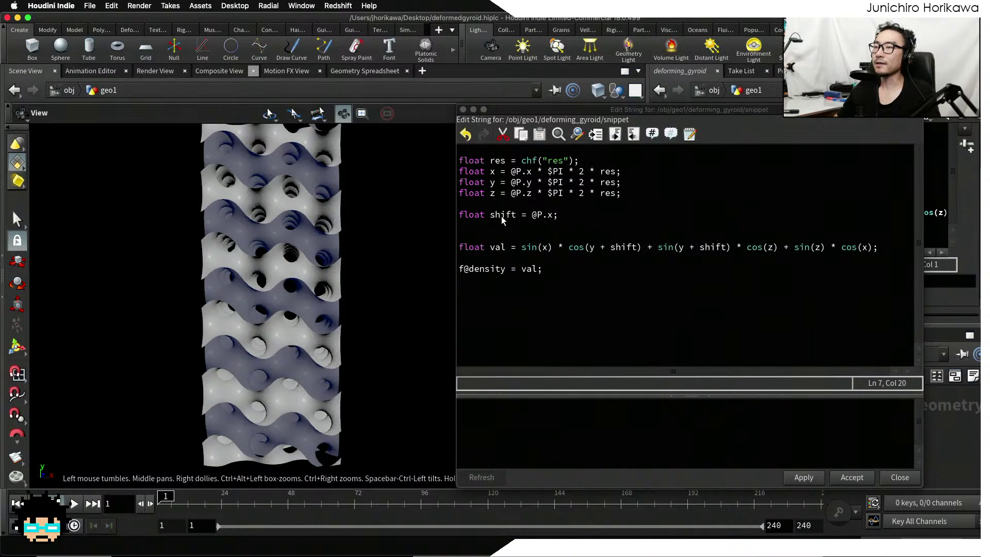
pyautogui.moveTo(490, 216); pyautogui.dragTo(560, 217)
pyautogui.moveTo(590, 250); pyautogui.dragTo(722, 249)
pyautogui.click(649, 207)
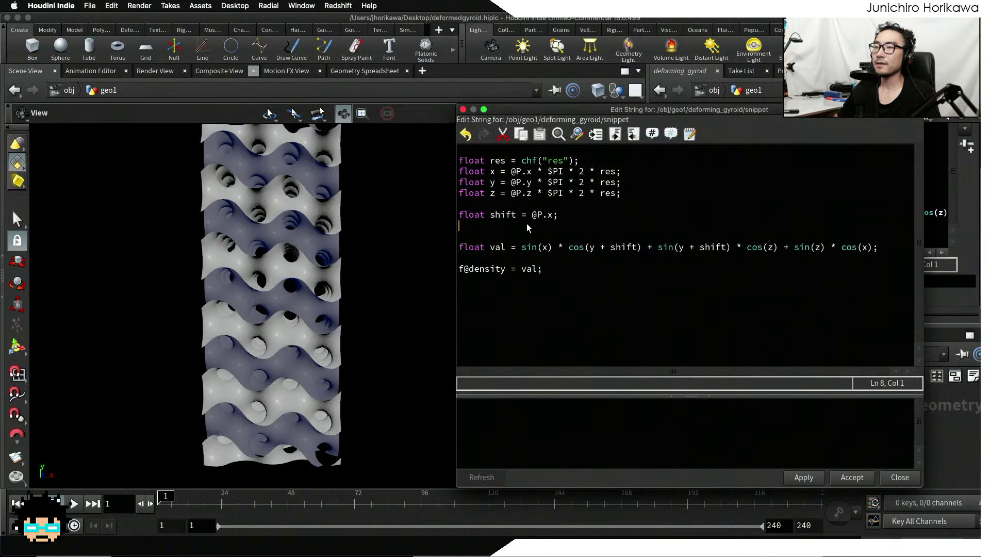
pyautogui.click(561, 218)
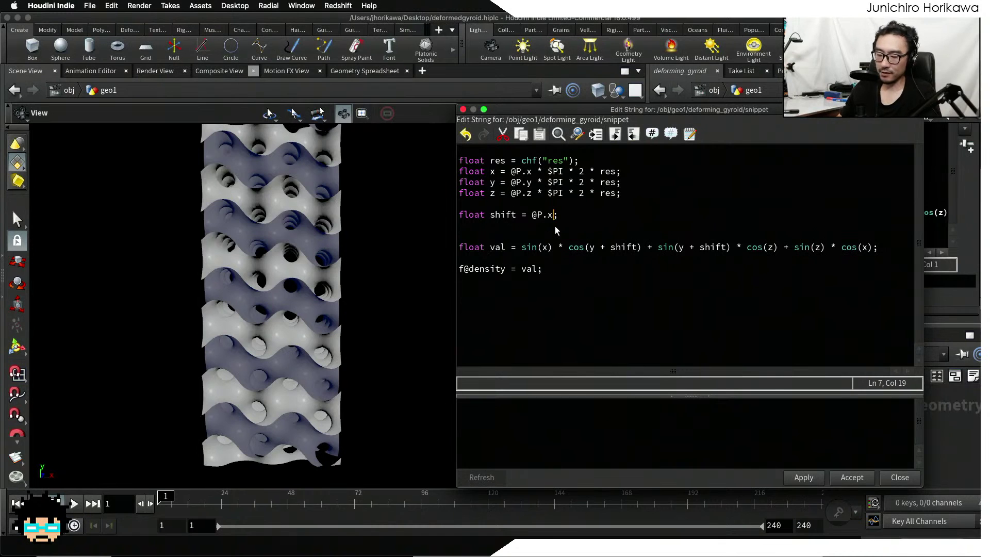
# Multiply @P.x by 10 in the shift declaration and apply the code to the gyroid
pyautogui.write('* 10')
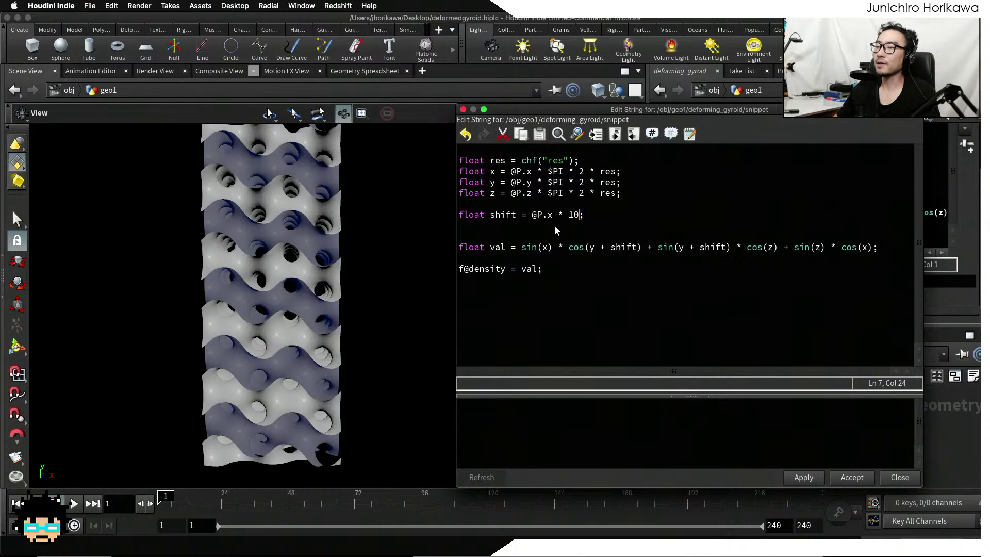
pyautogui.click(801, 477)
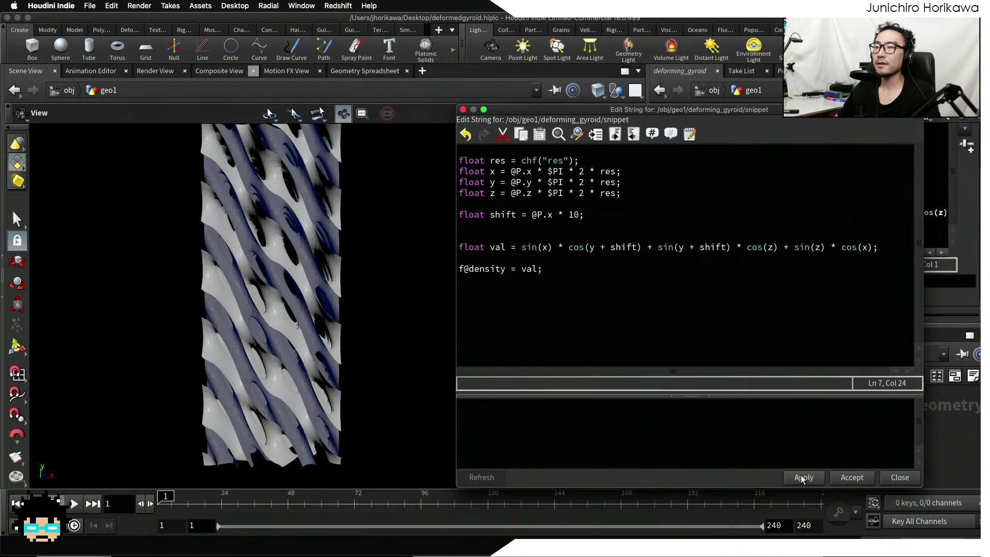
pyautogui.moveTo(344, 338); pyautogui.dragTo(300, 282)
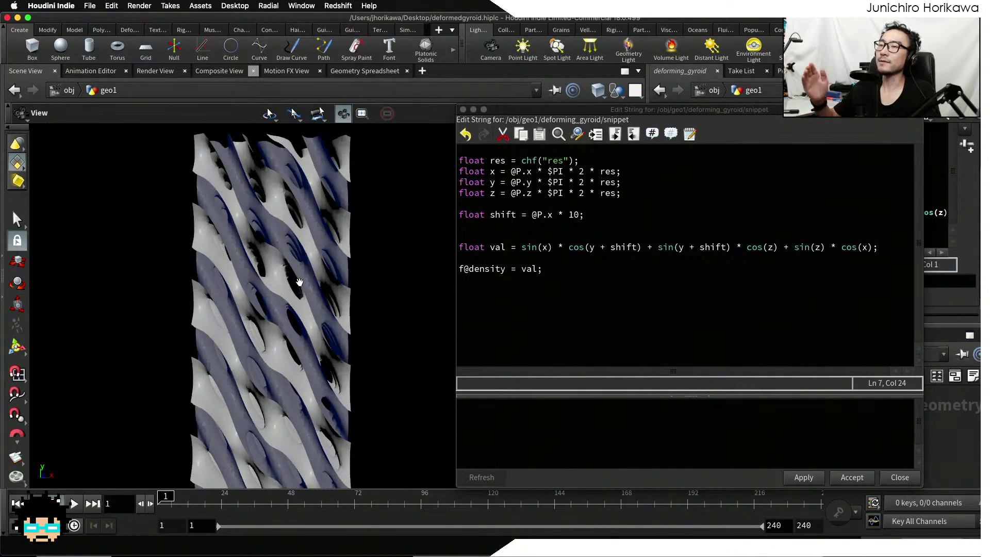
# Examine how the @P.x * 10 shift expression feeds the gyroid formula on the val line
pyautogui.click(587, 217)
pyautogui.moveTo(587, 217); pyautogui.dragTo(494, 220)
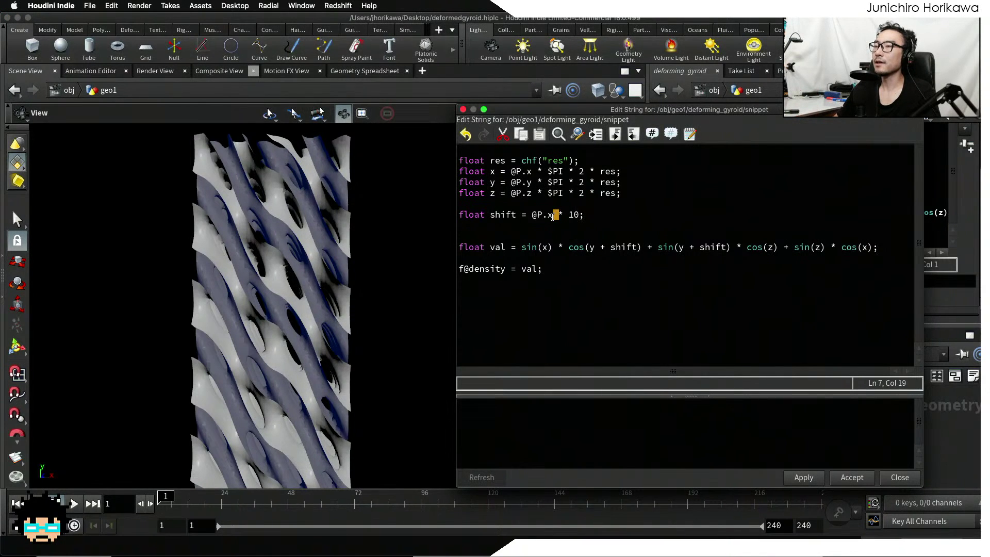
pyautogui.moveTo(558, 214); pyautogui.dragTo(532, 214)
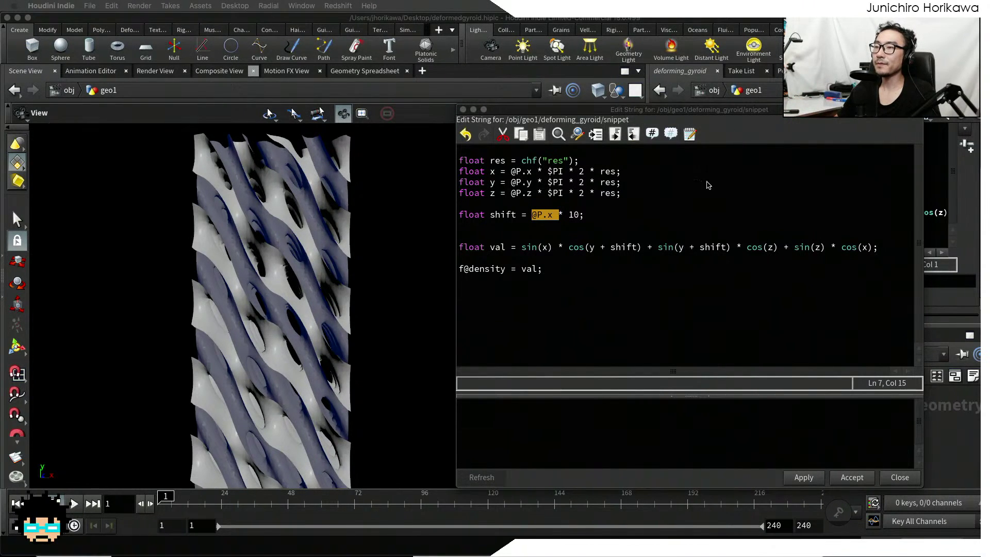
pyautogui.click(685, 216)
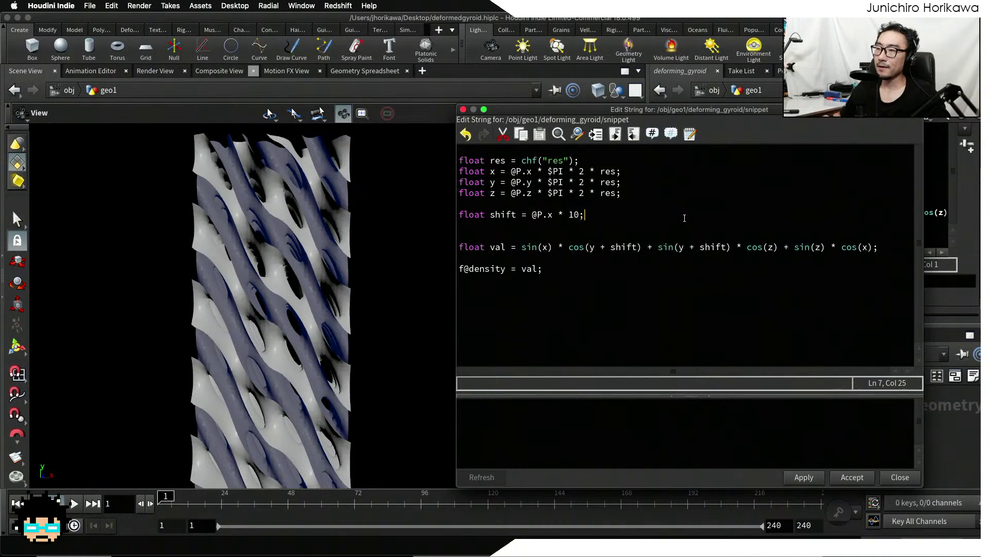
pyautogui.moveTo(877, 248); pyautogui.dragTo(517, 248)
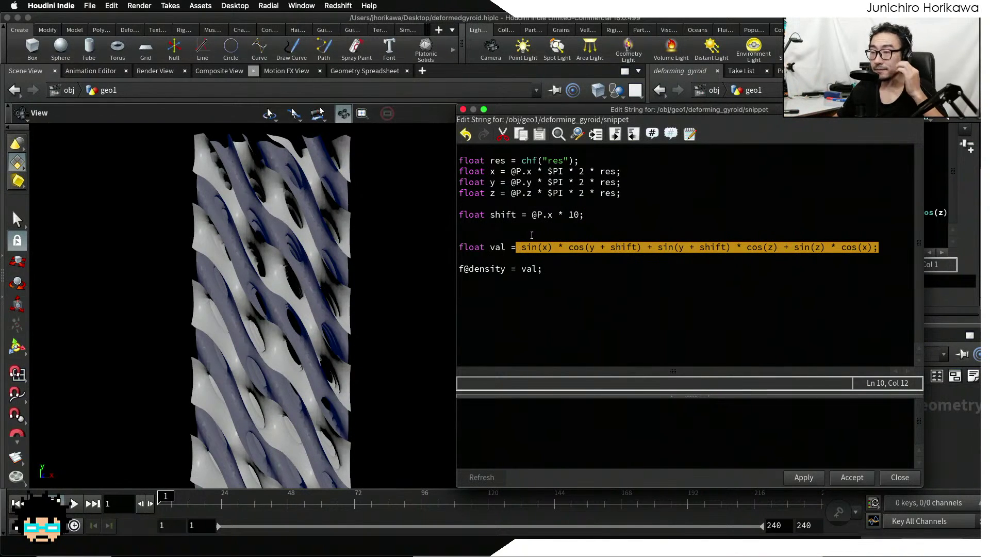
# Replace the multiplier 10 in the shift declaration with chf("shift") and apply the code
pyautogui.click(599, 217)
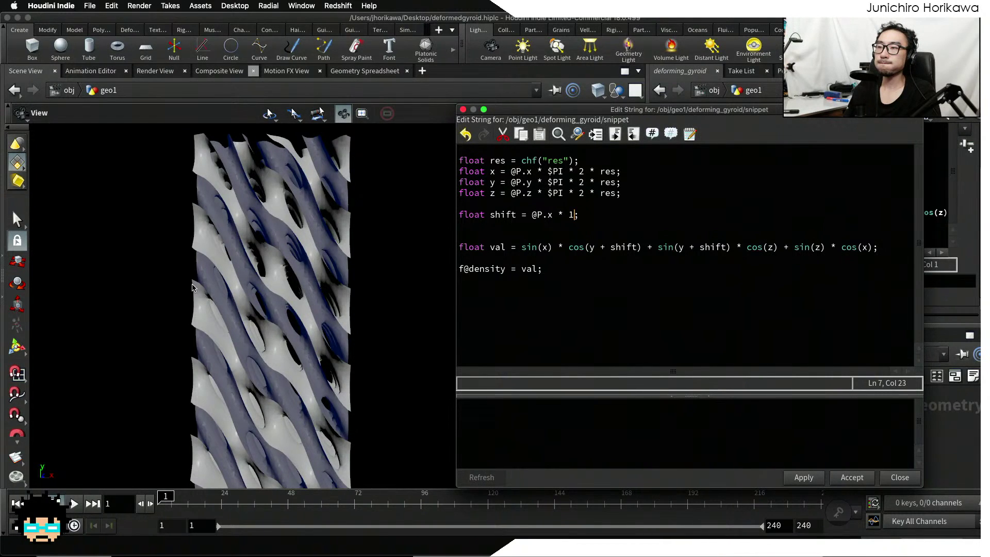
pyautogui.press('BackSpace')
pyautogui.write('chf(')
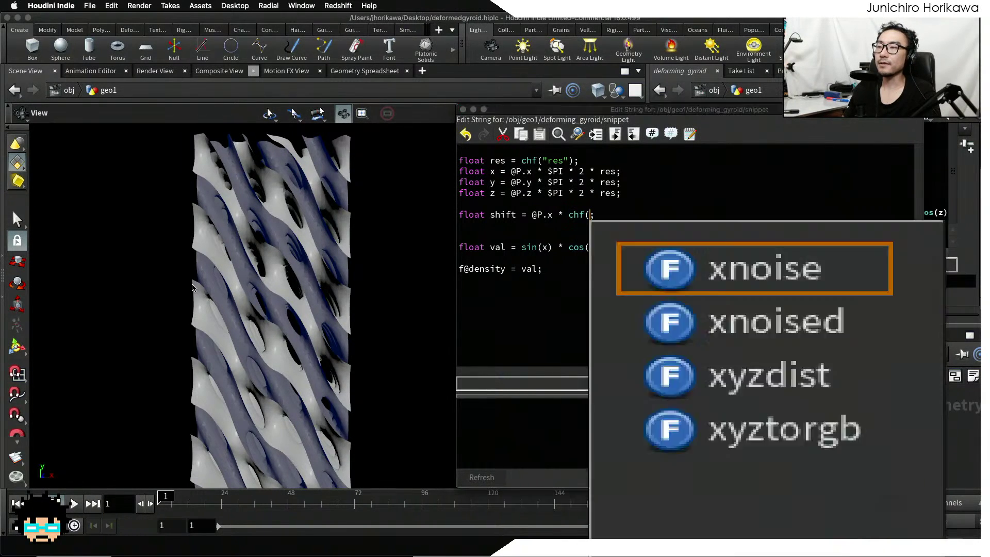
pyautogui.write('"shif')
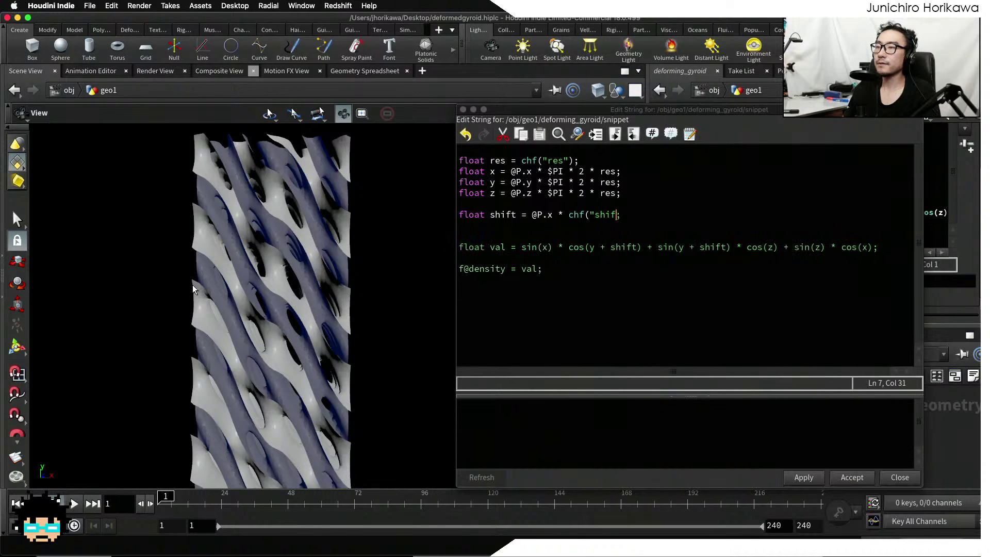
pyautogui.write('t)\\"')
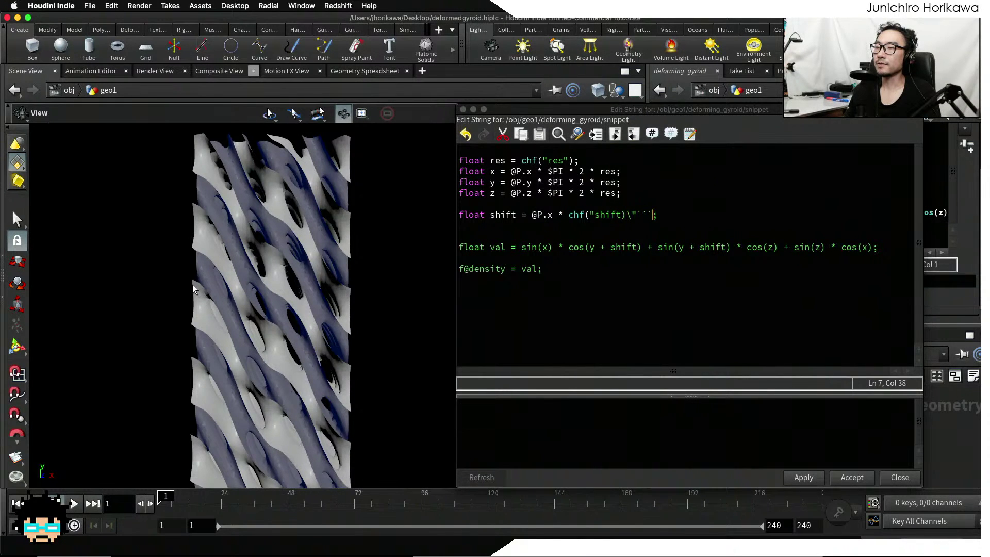
pyautogui.press('BackSpace')
pyautogui.press('BackSpace')
pyautogui.press('BackSpace')
pyautogui.write('")')
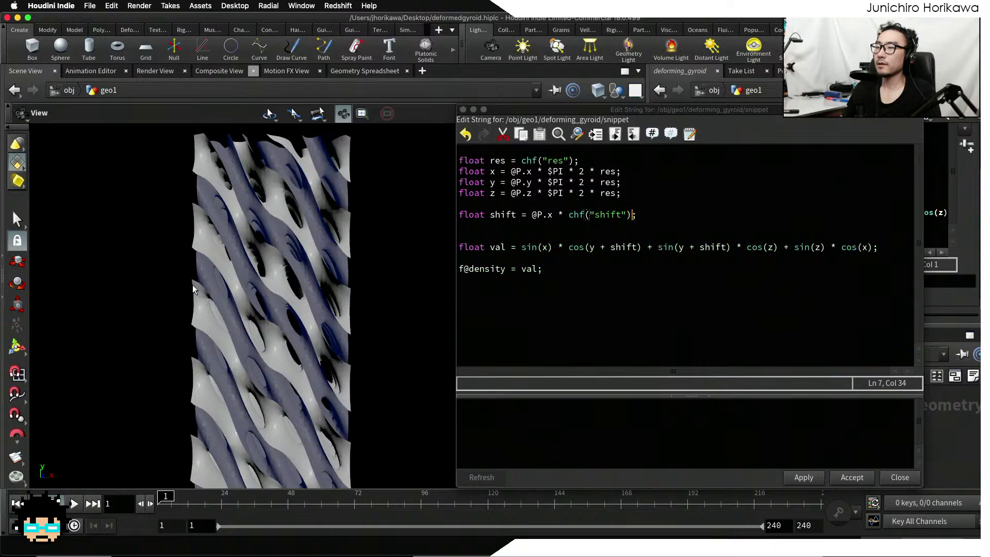
pyautogui.click(800, 477)
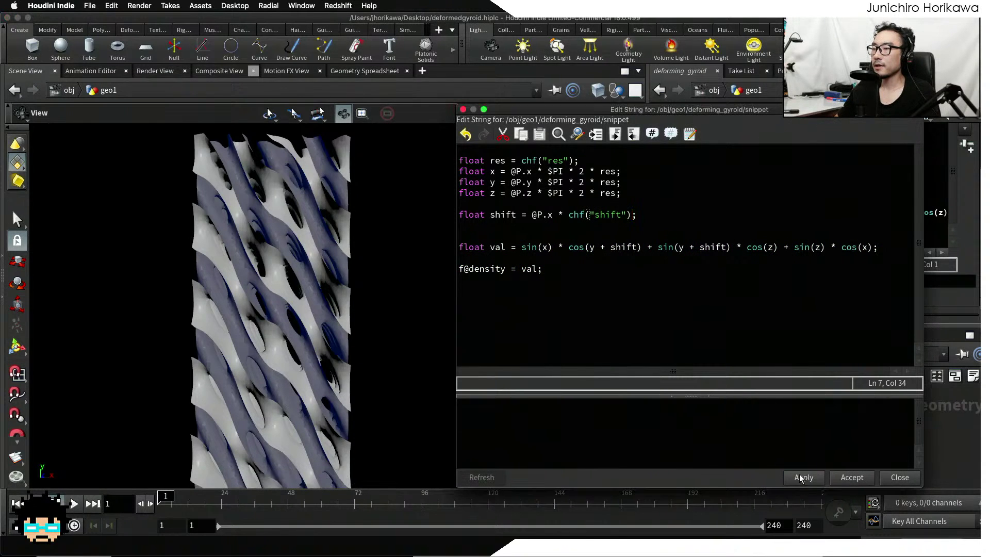
# Set the Shift parameter's range maximum to 10 in the deforming_gyroid node's parameter interface and accept
pyautogui.moveTo(861, 132); pyautogui.dragTo(605, 340)
pyautogui.click(901, 122)
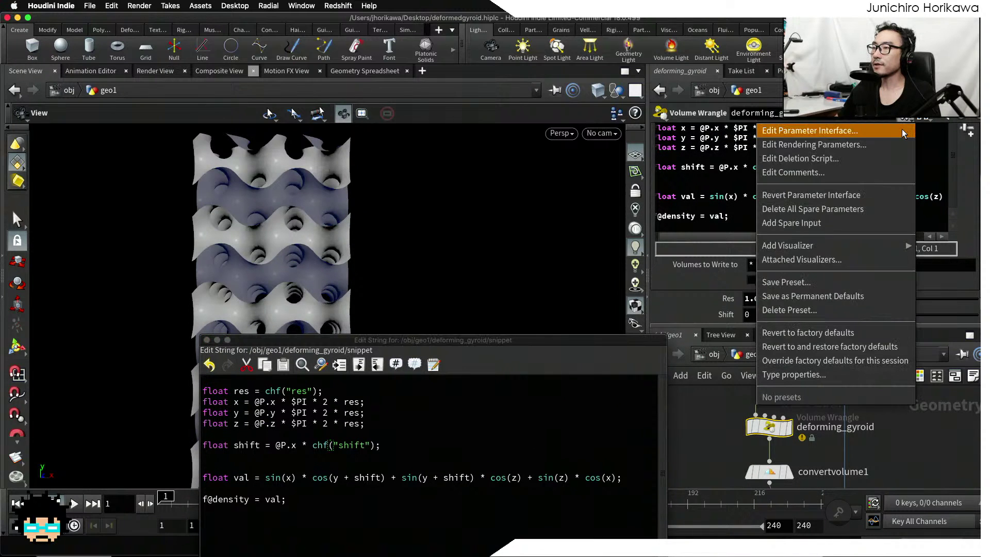
pyautogui.click(902, 128)
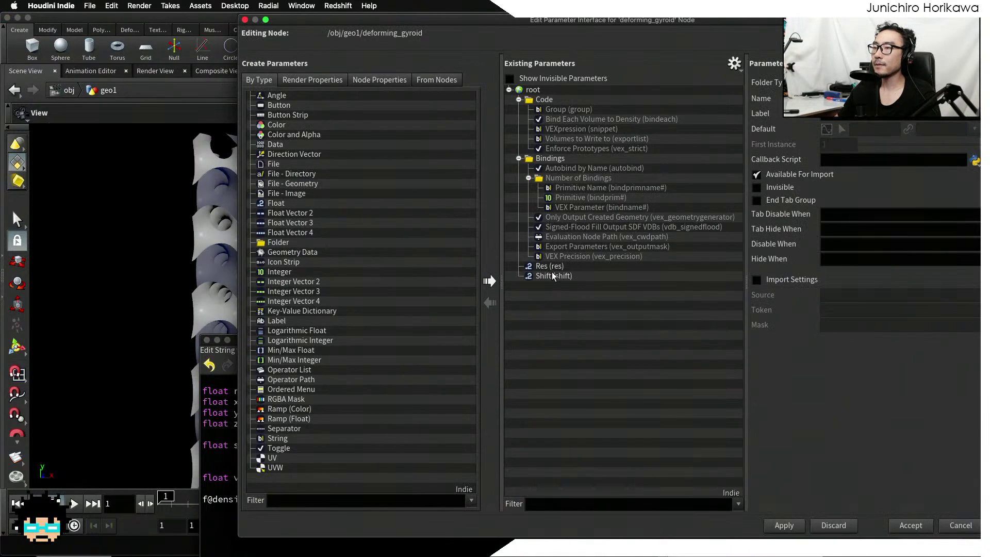
pyautogui.click(554, 276)
pyautogui.click(946, 293)
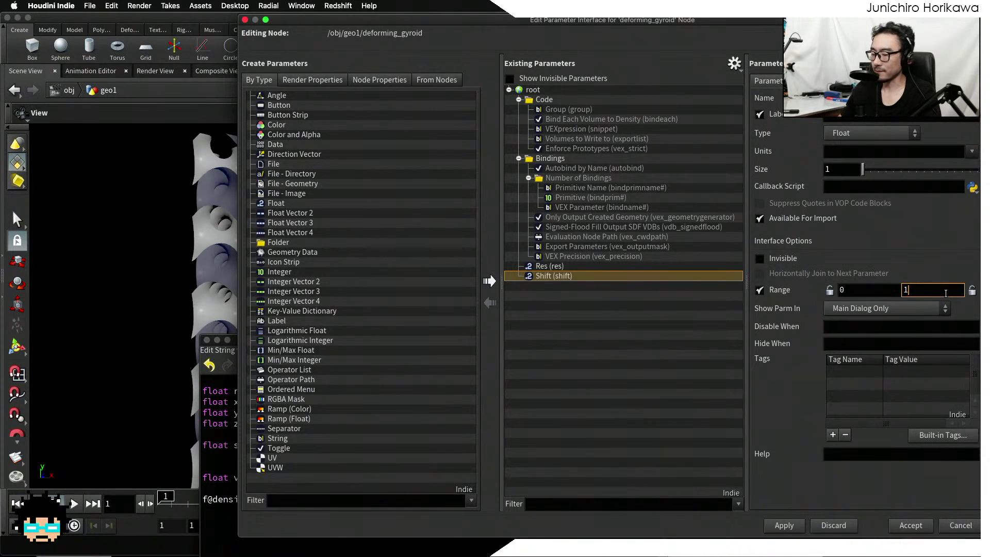
pyautogui.write('0')
pyautogui.press('Return')
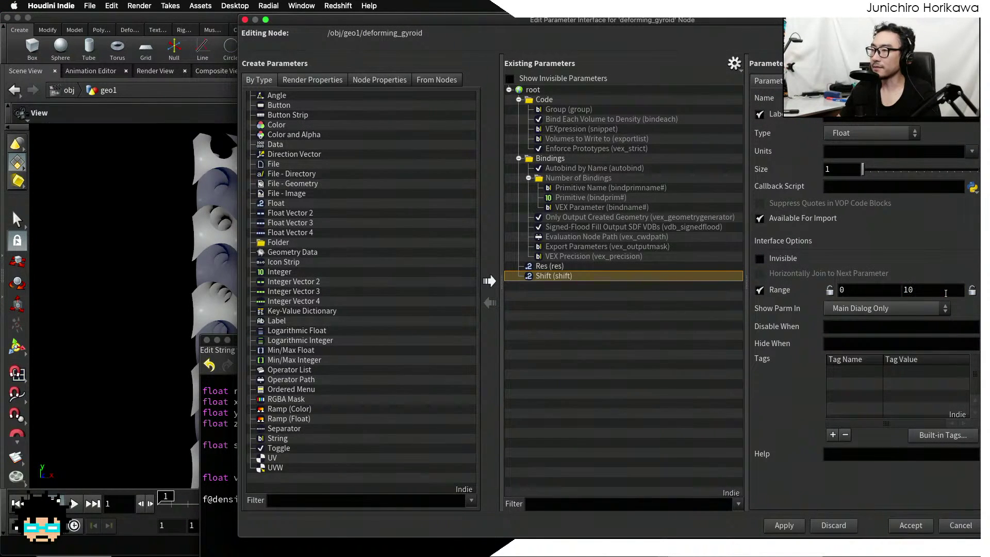
pyautogui.click(797, 524)
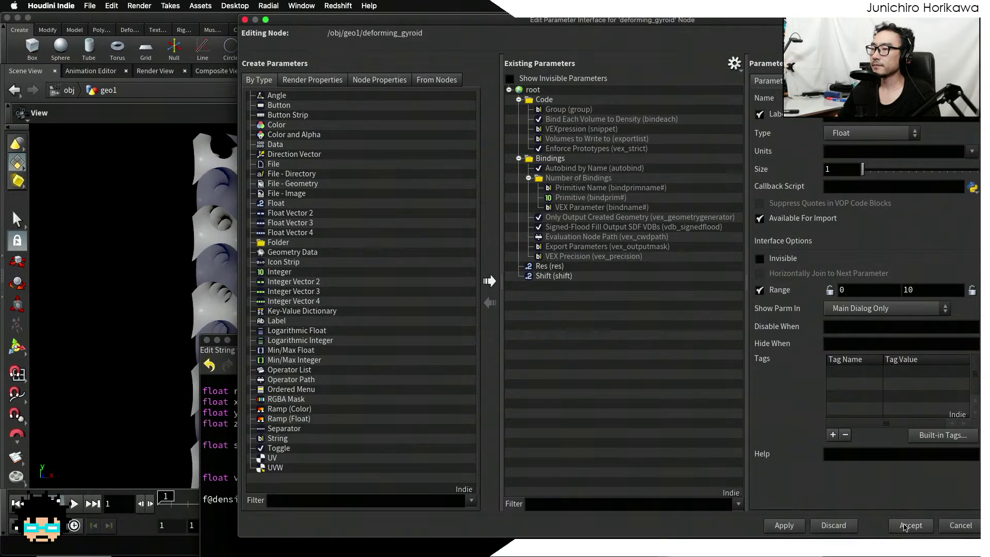
pyautogui.click(910, 525)
# Set the Shift parameter to 6.8 and bring the code editor back beside the gyroid column
pyautogui.moveTo(627, 344); pyautogui.dragTo(762, 399)
pyautogui.moveTo(805, 314); pyautogui.dragTo(924, 316)
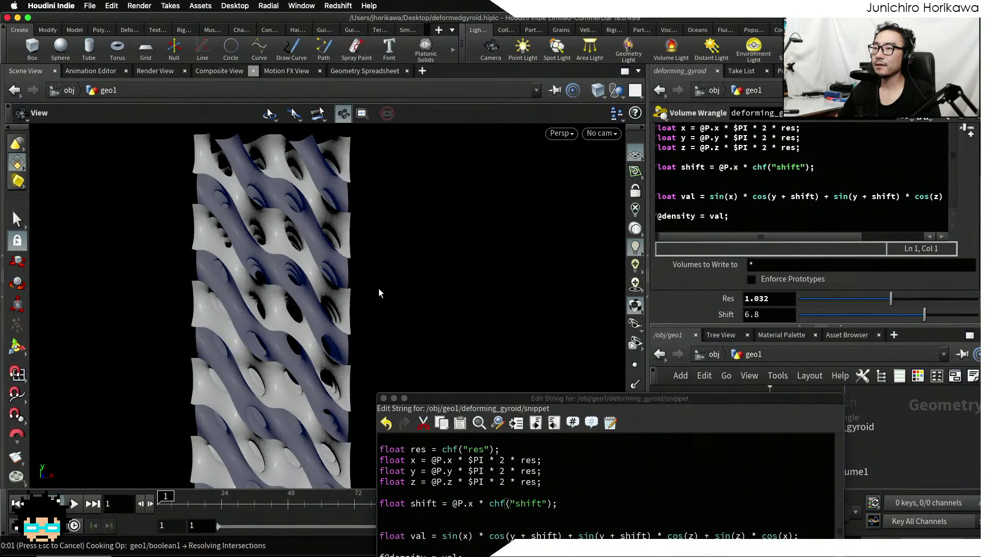
pyautogui.moveTo(379, 290)
pyautogui.mouseDown()
pyautogui.moveTo(266, 274)
pyautogui.moveTo(251, 235)
pyautogui.moveTo(208, 249)
pyautogui.moveTo(370, 278)
pyautogui.moveTo(262, 430)
pyautogui.moveTo(254, 243)
pyautogui.moveTo(331, 376)
pyautogui.moveTo(332, 438)
pyautogui.moveTo(268, 335)
pyautogui.moveTo(203, 304)
pyautogui.moveTo(327, 298)
pyautogui.moveTo(244, 306)
pyautogui.moveTo(289, 392)
pyautogui.moveTo(284, 315)
pyautogui.moveTo(258, 268)
pyautogui.moveTo(228, 290)
pyautogui.mouseUp()
pyautogui.moveTo(598, 405); pyautogui.dragTo(614, 193)
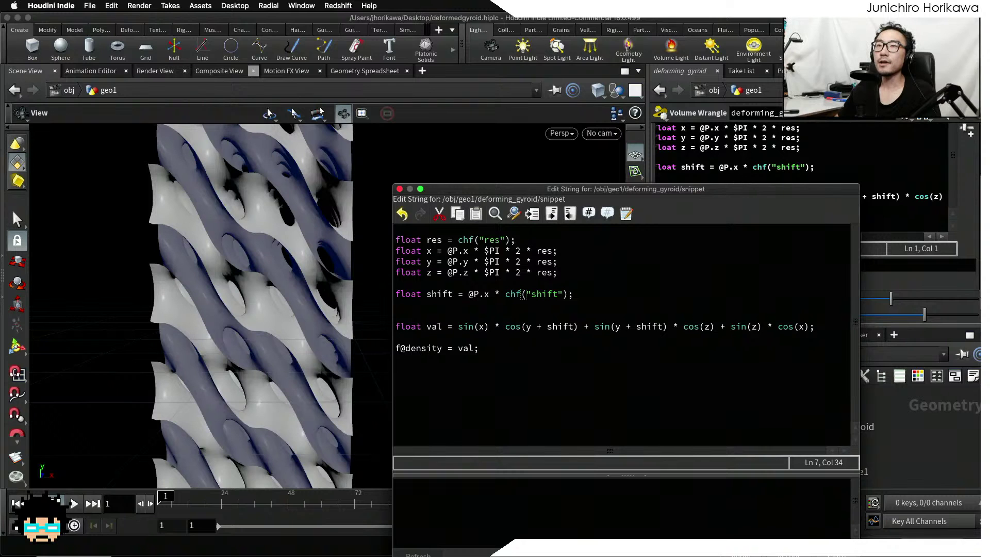
# Switch to Chrome to view the Pinterest reference image, and return to Houdini to compare the gyroid column
pyautogui.moveTo(686, 536)
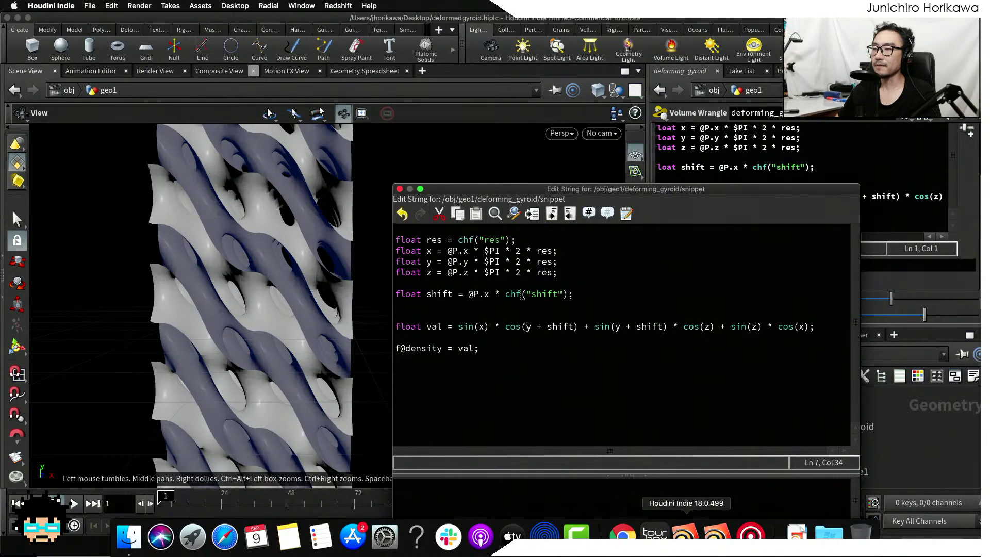
pyautogui.click(623, 536)
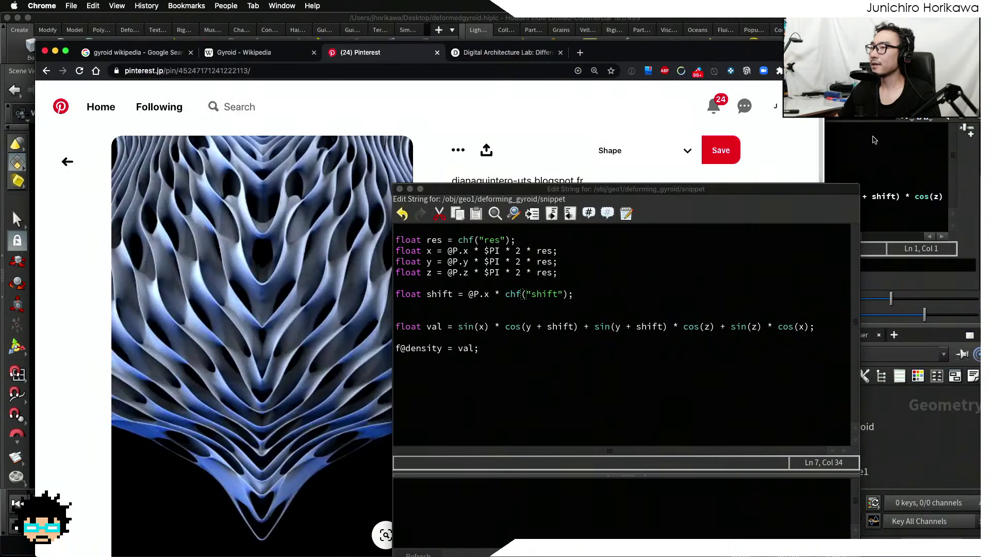
pyautogui.click(824, 156)
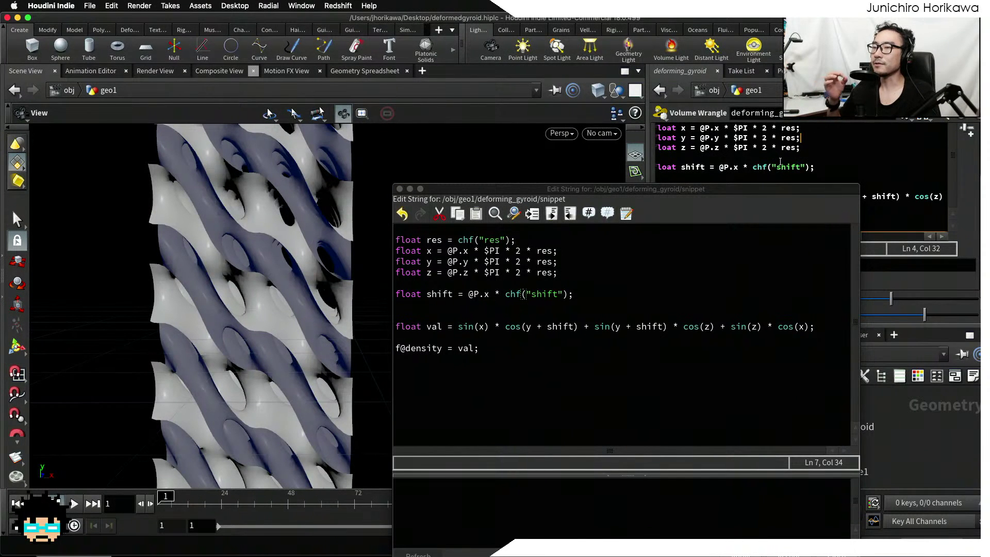
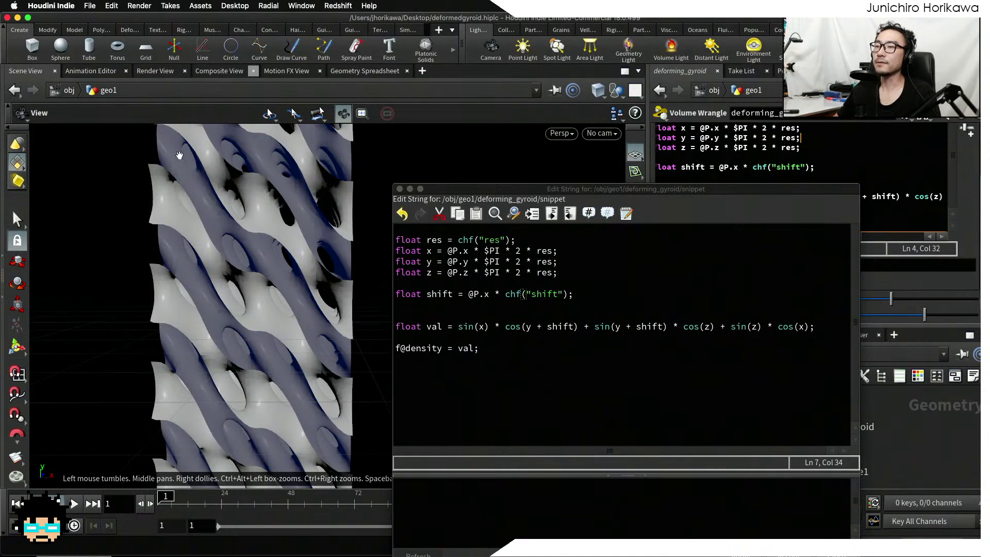
pyautogui.moveTo(221, 291); pyautogui.dragTo(273, 235)
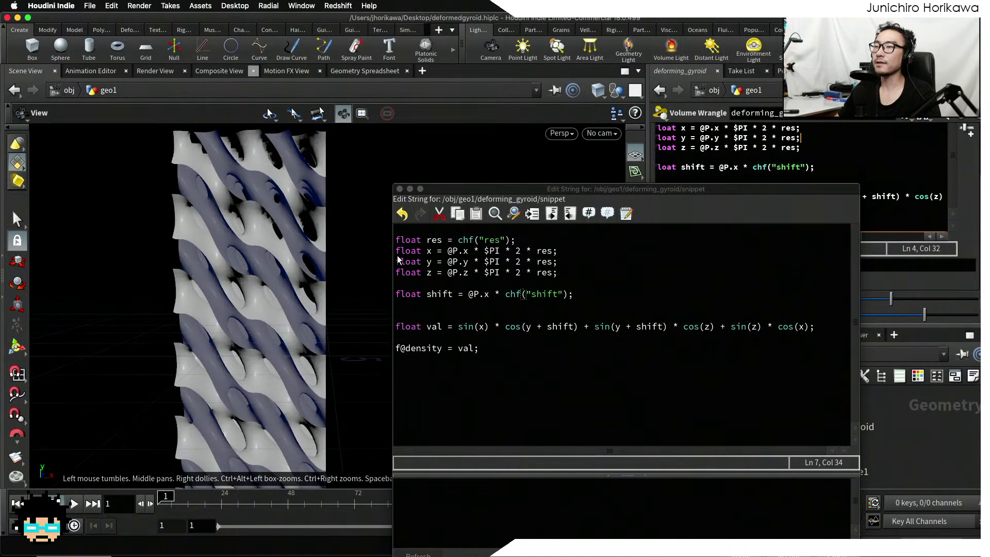
# Review the shift declaration and the @P.x, @P.y and @P.z terms in the x, y and z definitions
pyautogui.click(473, 301)
pyautogui.moveTo(573, 294); pyautogui.dragTo(395, 299)
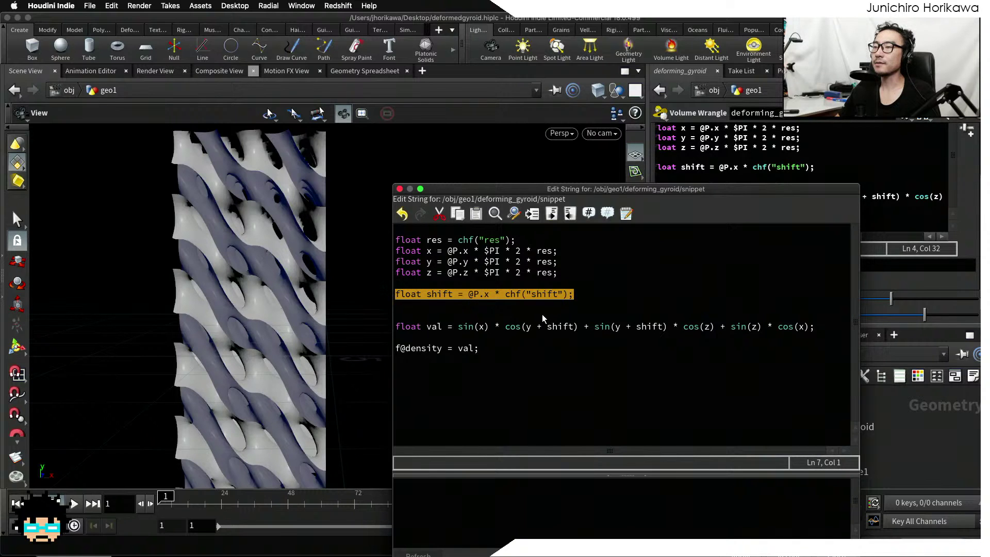
pyautogui.click(604, 339)
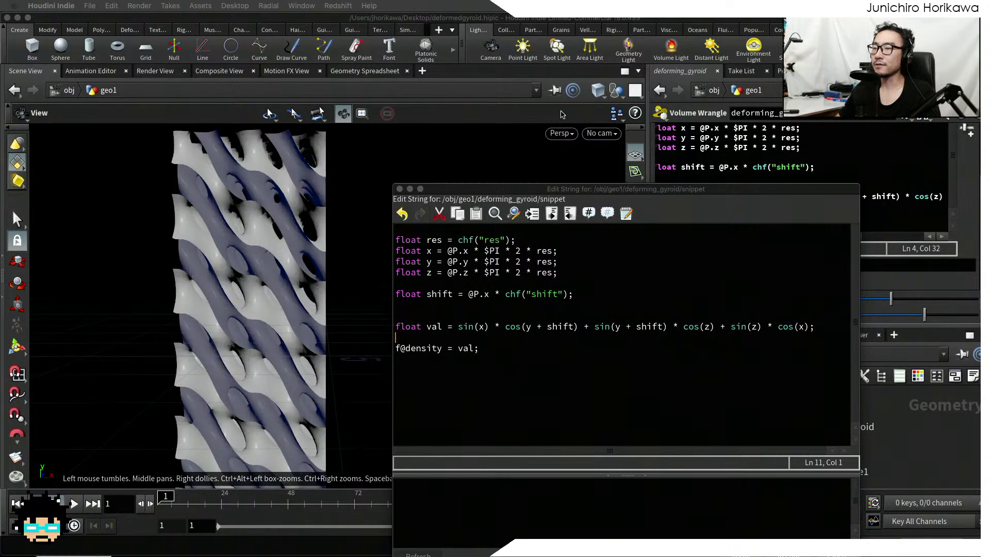
pyautogui.click(556, 261)
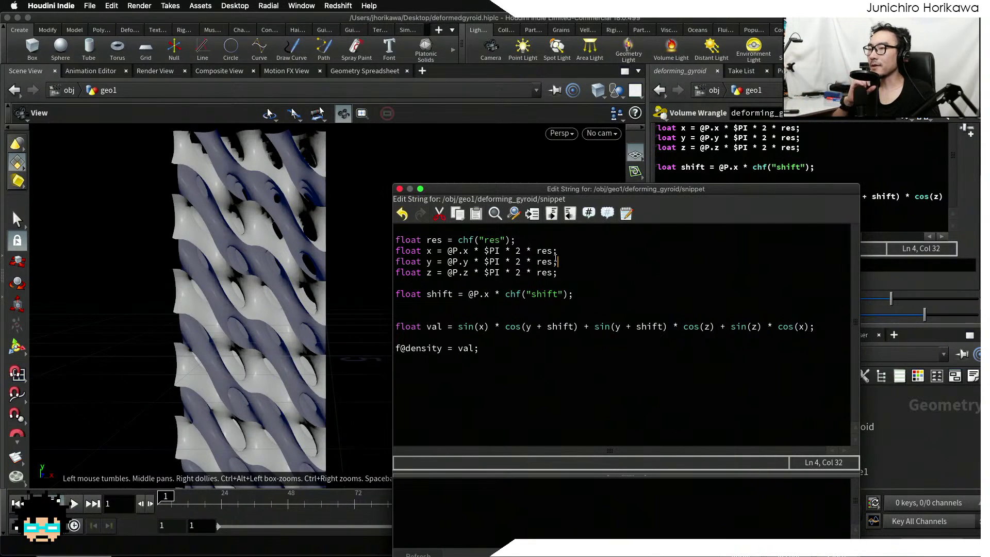
pyautogui.moveTo(566, 278); pyautogui.dragTo(386, 255)
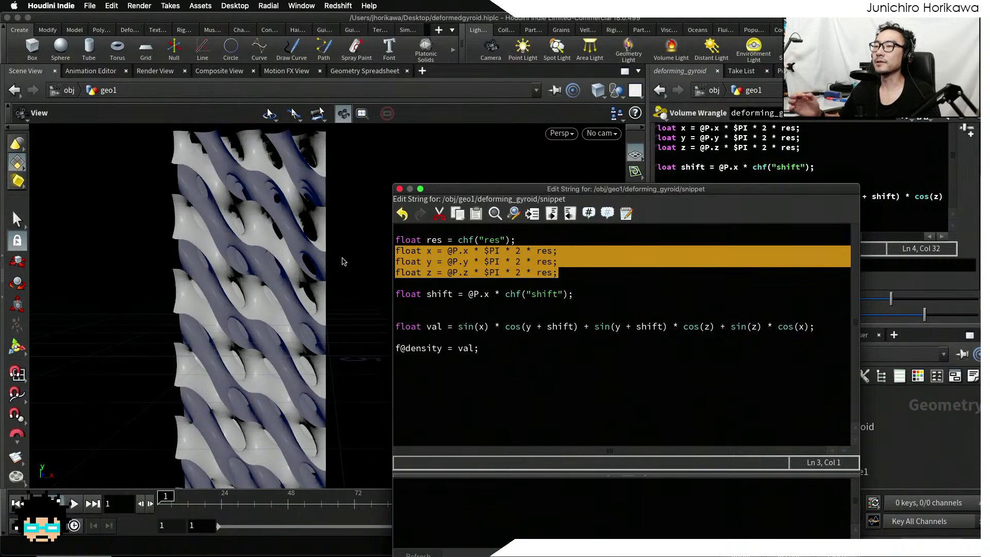
pyautogui.moveTo(447, 251); pyautogui.dragTo(458, 273)
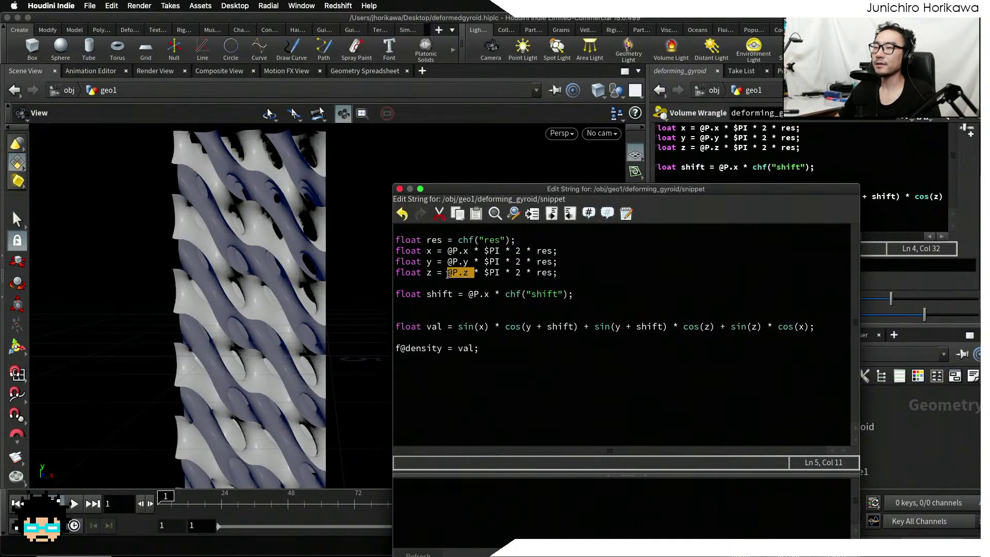
pyautogui.click(479, 273)
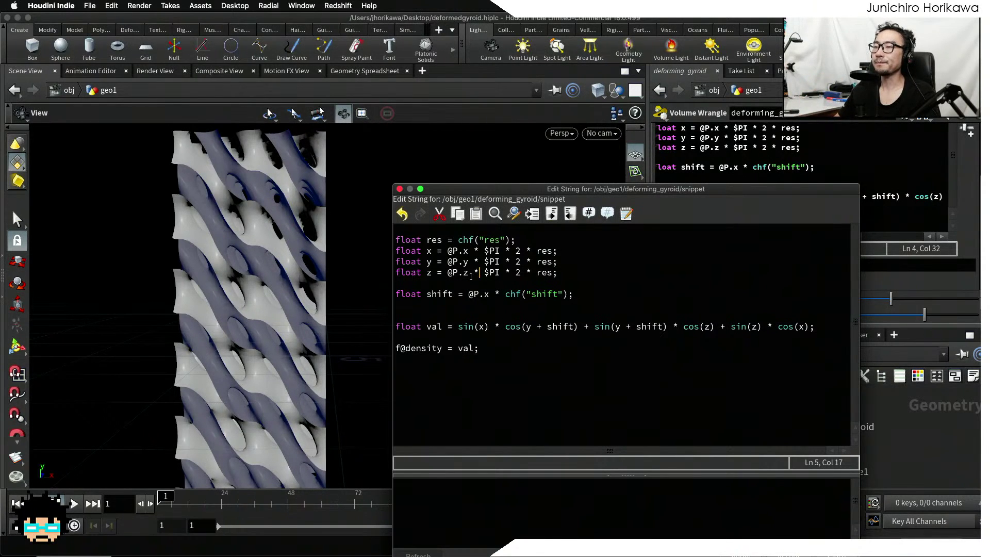
pyautogui.moveTo(470, 276)
pyautogui.mouseDown()
pyautogui.moveTo(448, 254)
pyautogui.moveTo(468, 274)
pyautogui.mouseUp()
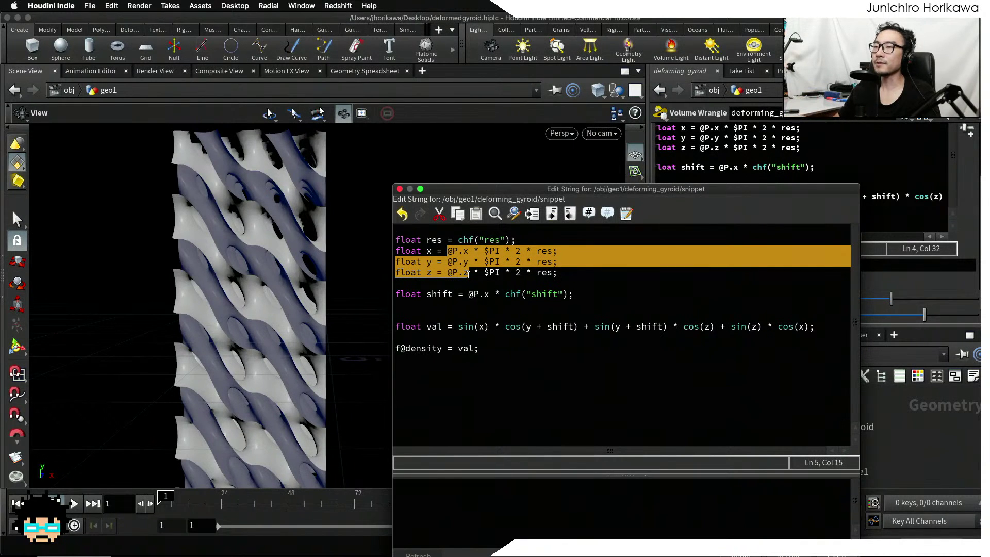
# Insert blank lines between the res declaration and the x definition in the deforming_gyroid code
pyautogui.click(523, 237)
pyautogui.press('Return')
pyautogui.press('Return')
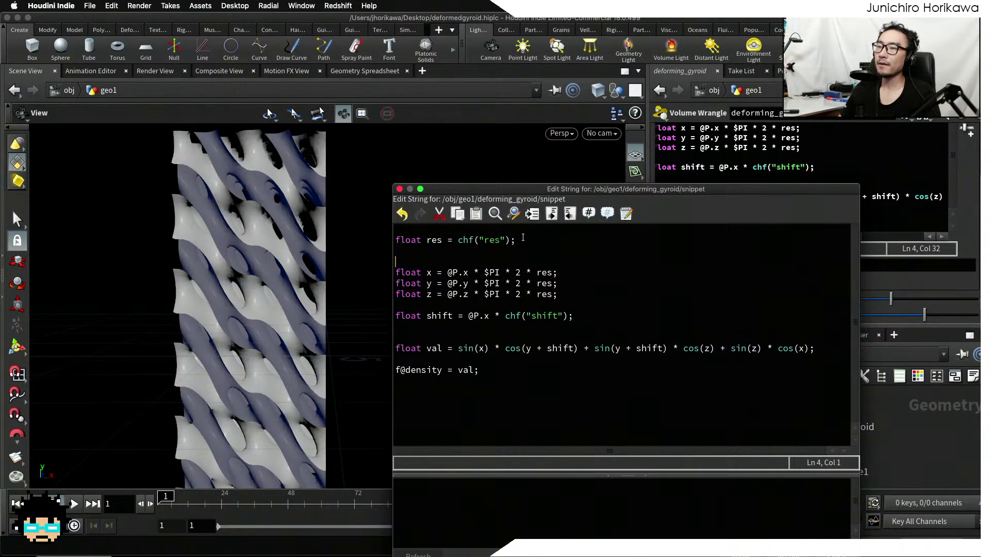
pyautogui.press('Return')
pyautogui.write('rotate(')
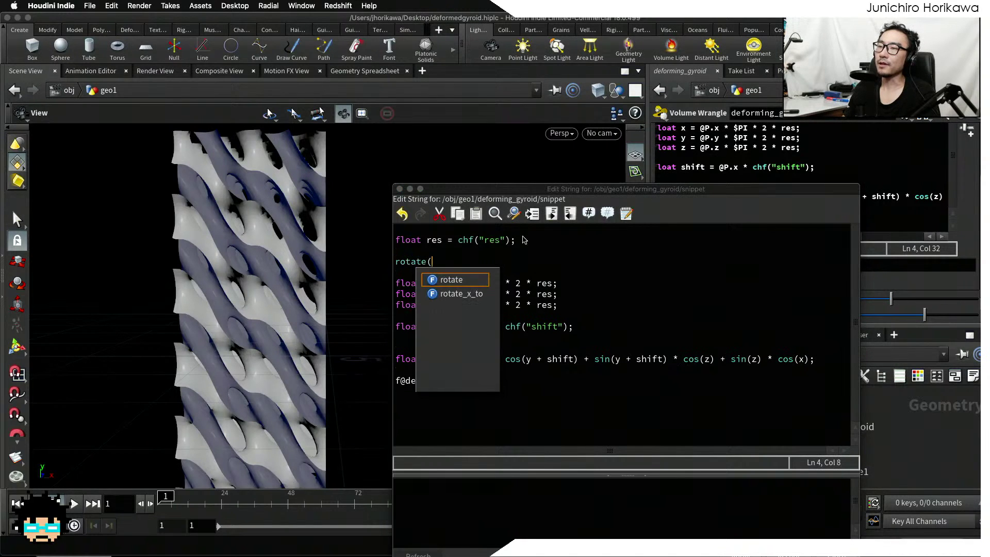
pyautogui.write('pP)')
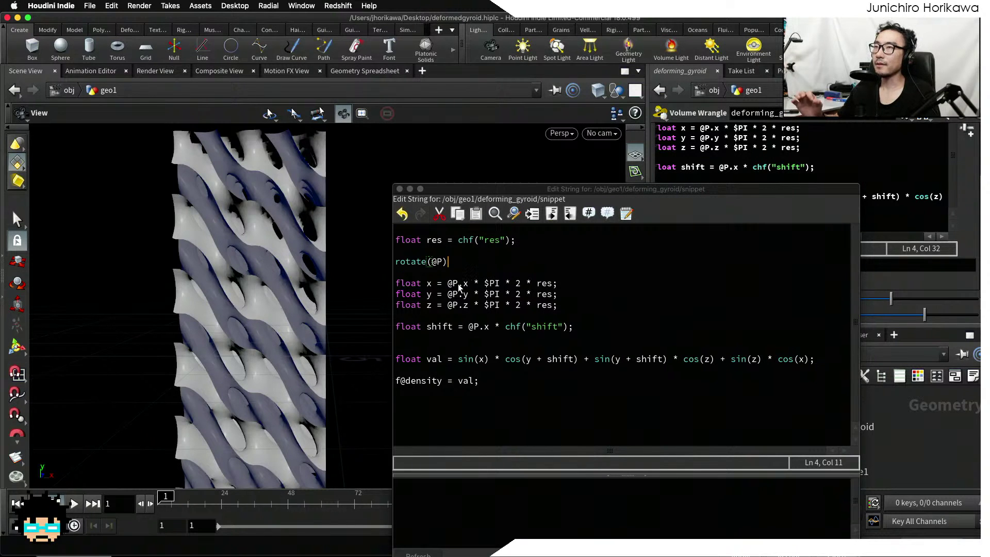
pyautogui.moveTo(443, 263); pyautogui.dragTo(391, 284)
pyautogui.click(566, 310)
pyautogui.moveTo(818, 360); pyautogui.dragTo(370, 365)
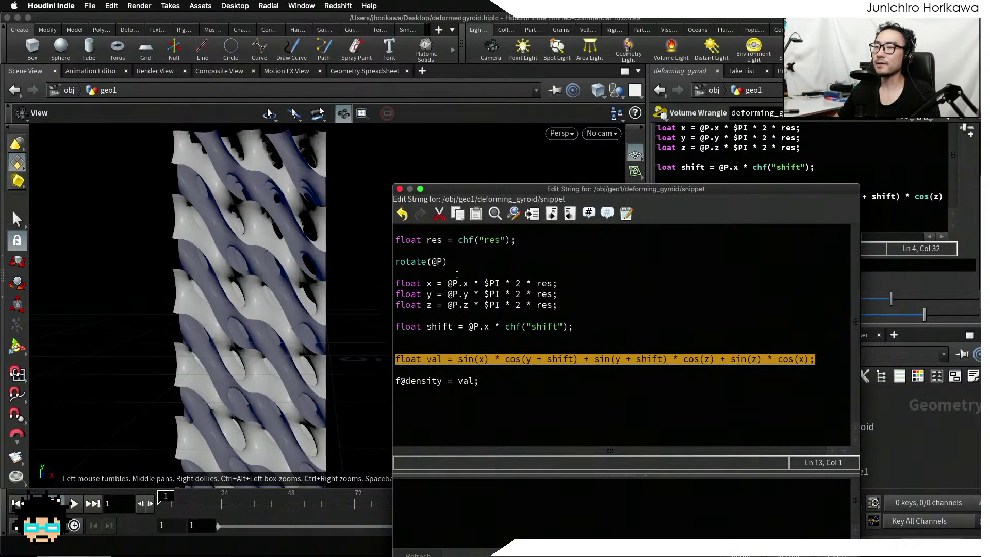
pyautogui.moveTo(459, 263); pyautogui.dragTo(379, 266)
pyautogui.press('BackSpace')
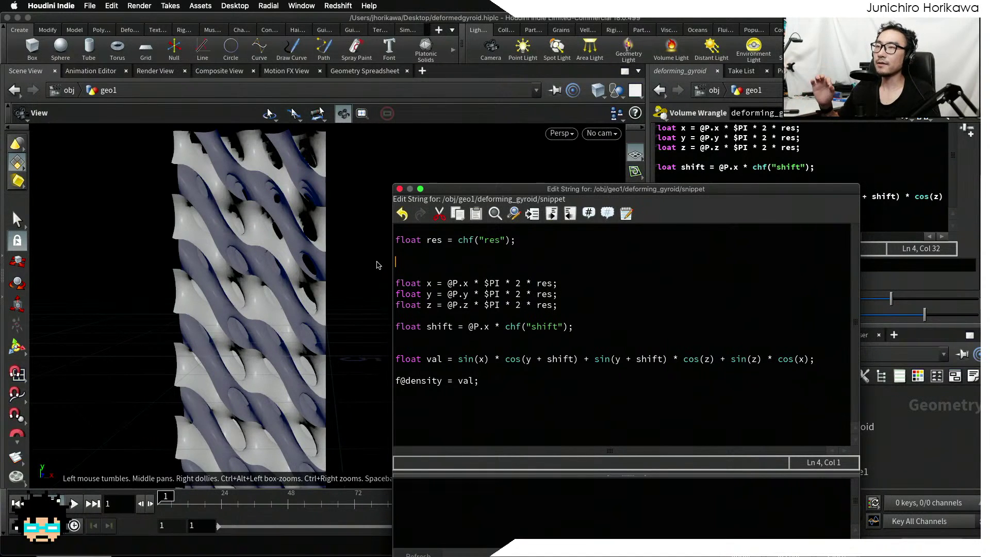
# Remove the extra blank line above the val definition
pyautogui.doubleClick(452, 283)
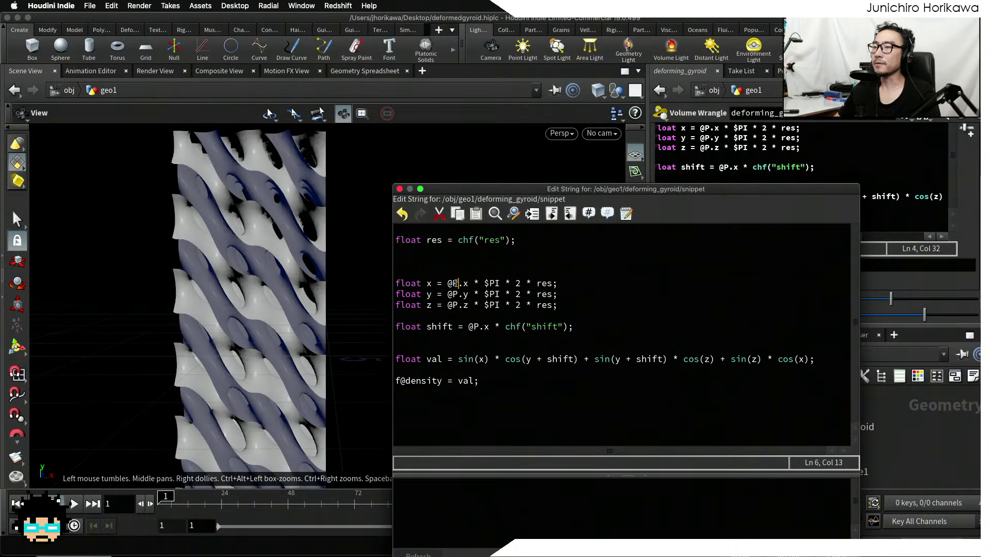
pyautogui.moveTo(812, 358); pyautogui.dragTo(372, 363)
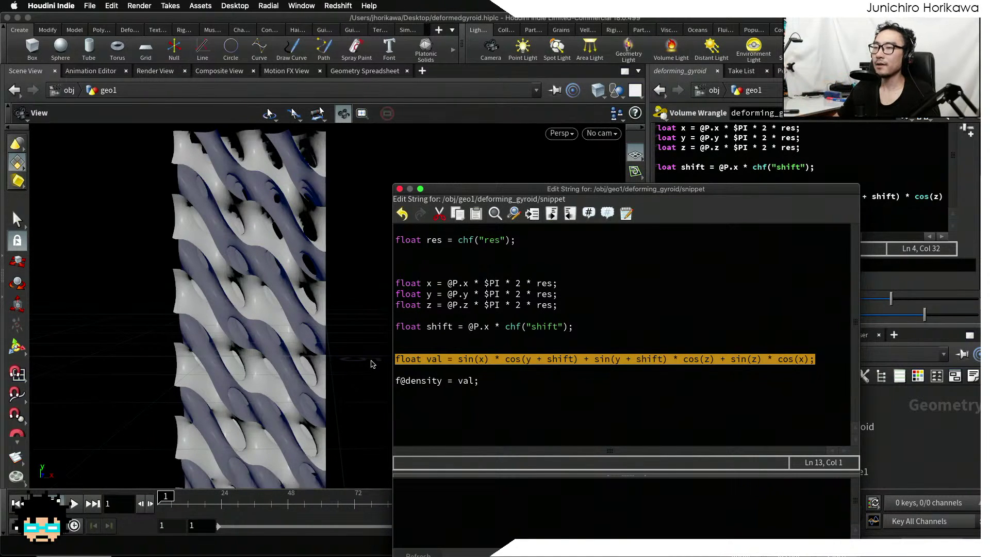
pyautogui.click(452, 349)
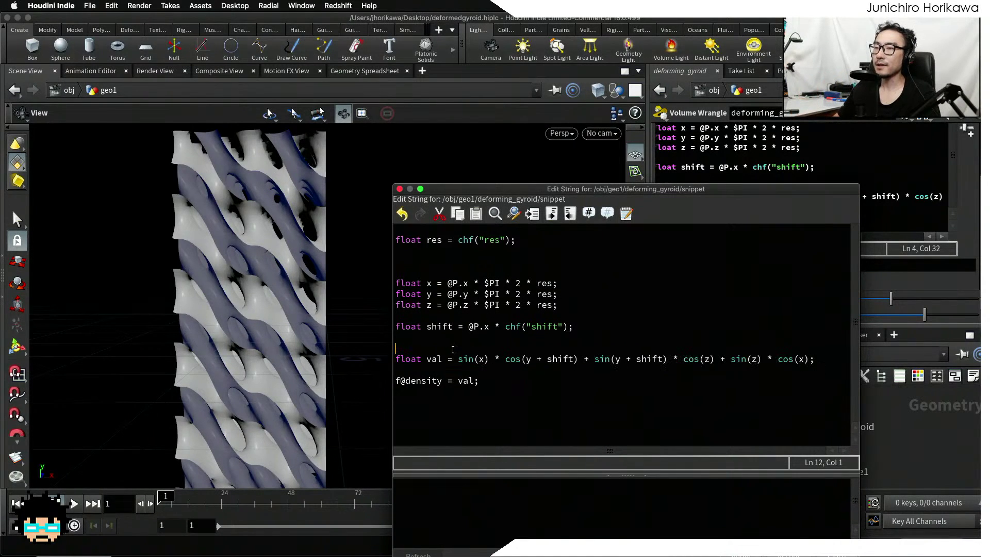
pyautogui.press('BackSpace')
# Declare an identity matrix with matrix mat = ident(); between the res declaration and the x definition
pyautogui.click(480, 271)
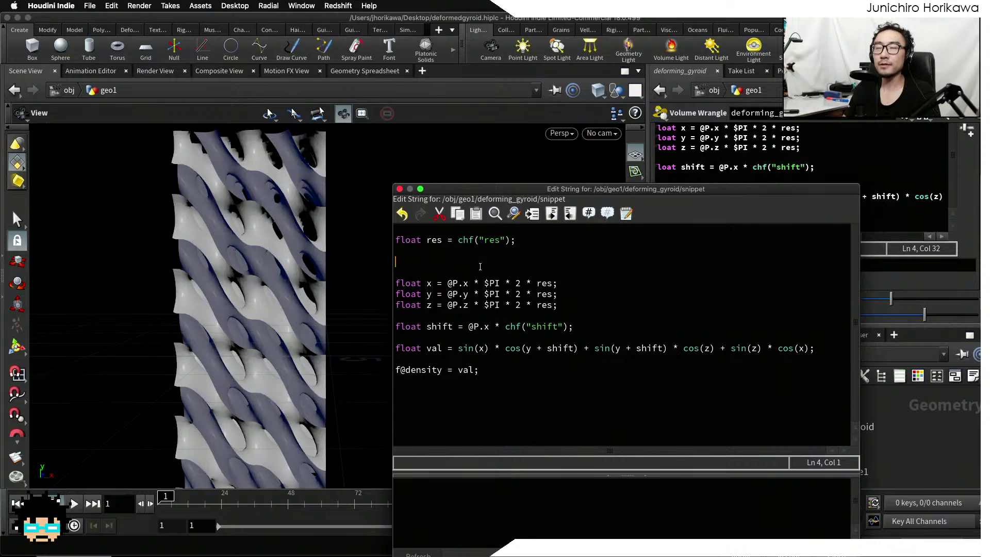
pyautogui.write('matrix ')
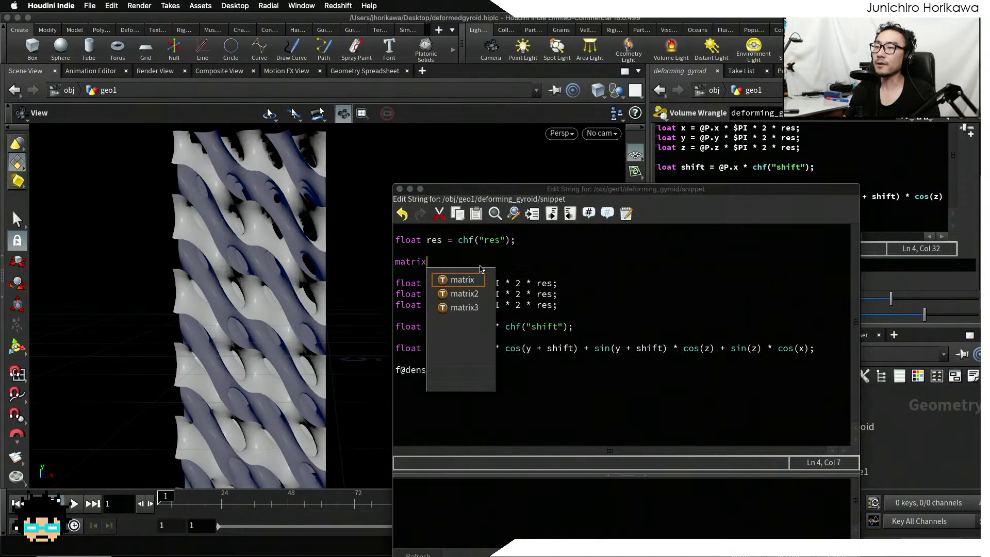
pyautogui.write('mat= id')
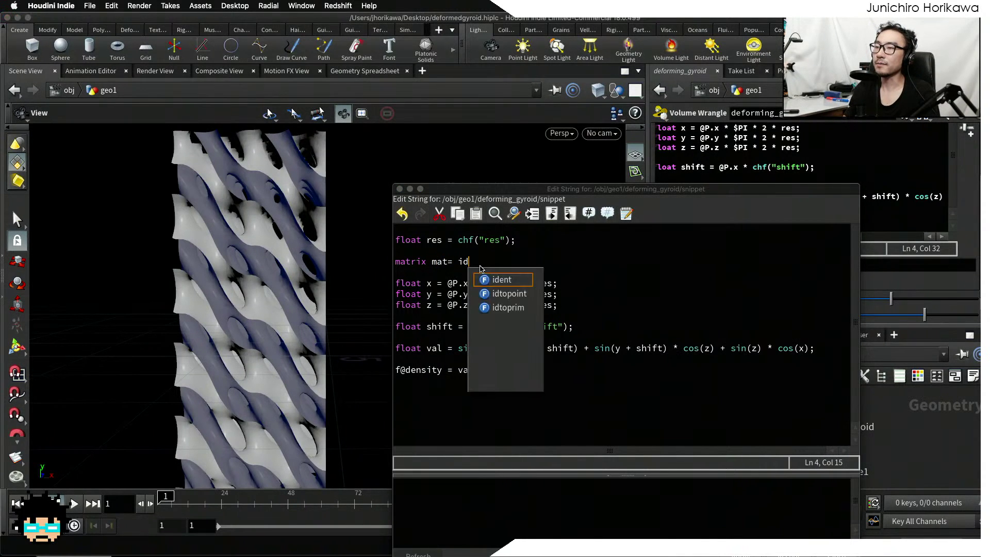
pyautogui.write('ent();')
pyautogui.press('Return')
pyautogui.press('Left')
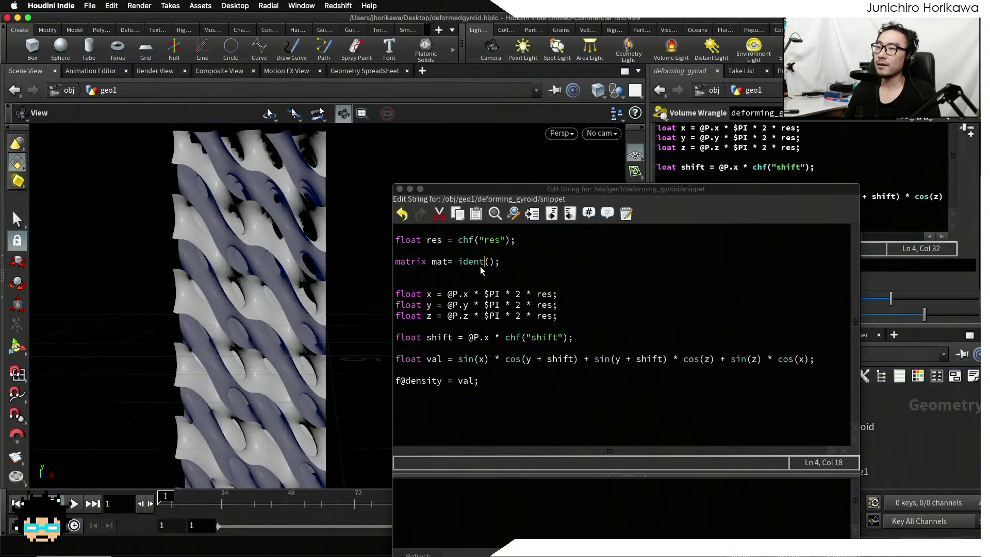
pyautogui.press('Down')
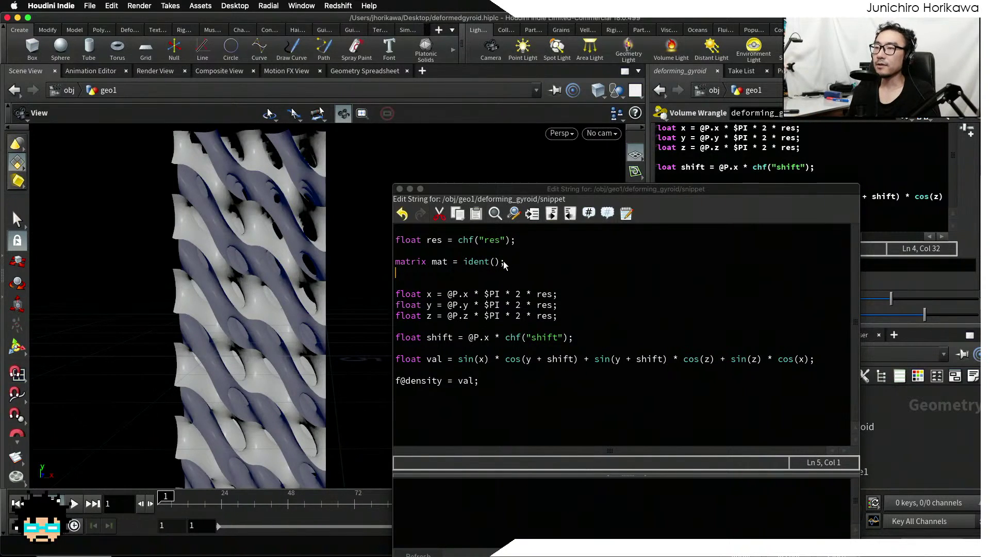
pyautogui.moveTo(506, 261); pyautogui.dragTo(395, 262)
# Add the call rotate(mat, ang, set()); on the line below the matrix declaration, leaving the axis vector empty
pyautogui.click(498, 273)
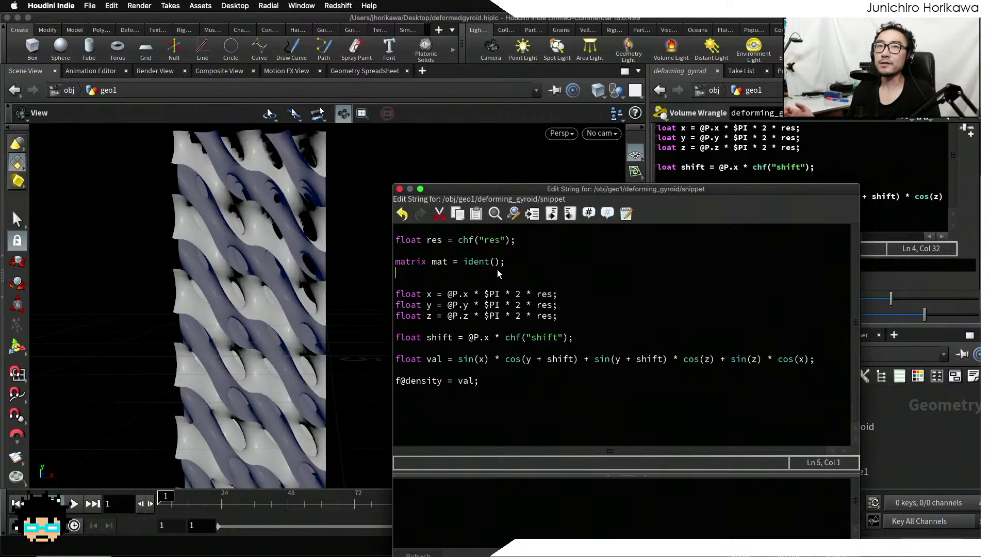
pyautogui.write('rota')
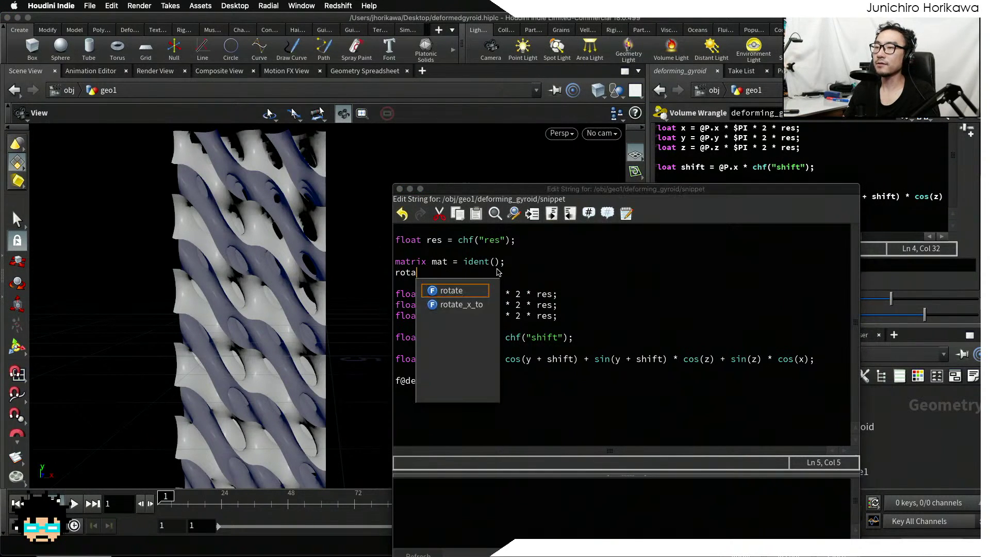
pyautogui.write('te(mat, ')
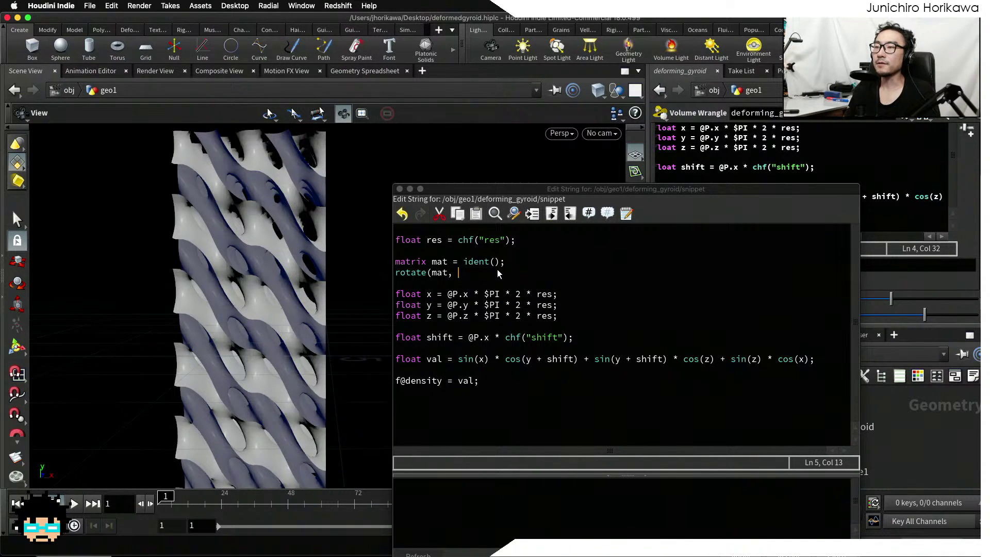
pyautogui.write('ang,')
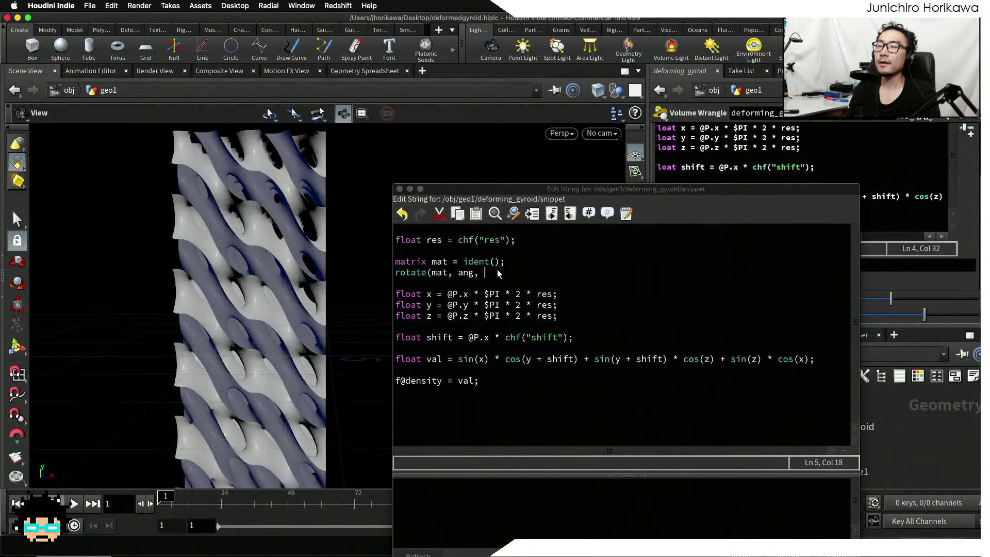
pyautogui.write('set());')
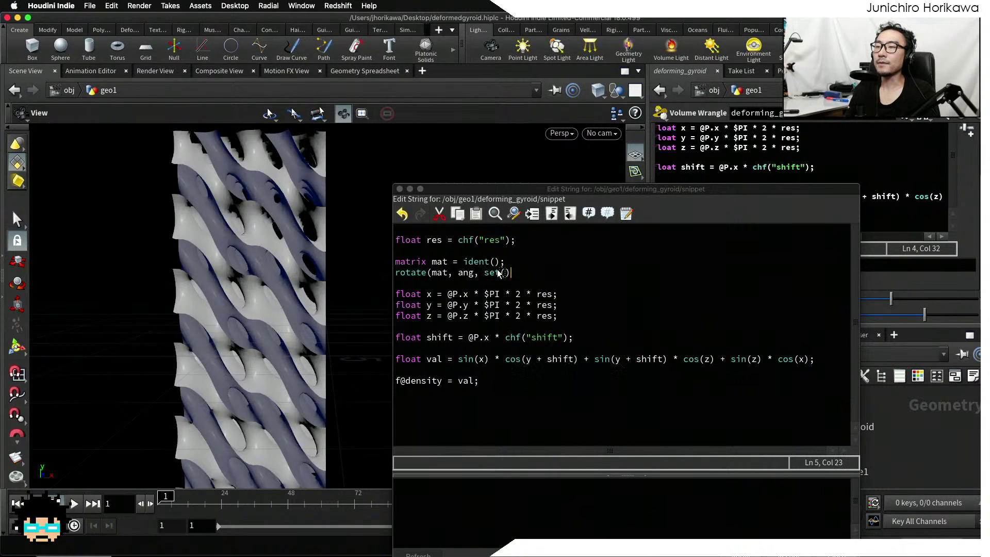
pyautogui.press('Left')
pyautogui.press('Left')
pyautogui.press('Left')
pyautogui.press('Left')
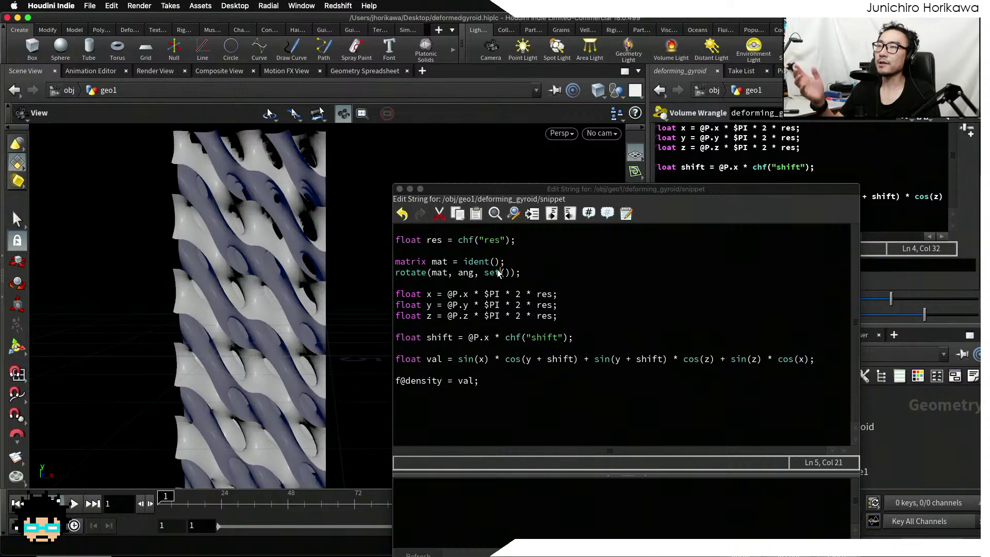
# Check the gyroid column's orientation, fill in the rotate call's axis as set(0,0,-1), and add an empty line below it
pyautogui.scroll(-2, 276, 312)
pyautogui.moveTo(275, 312); pyautogui.dragTo(278, 242)
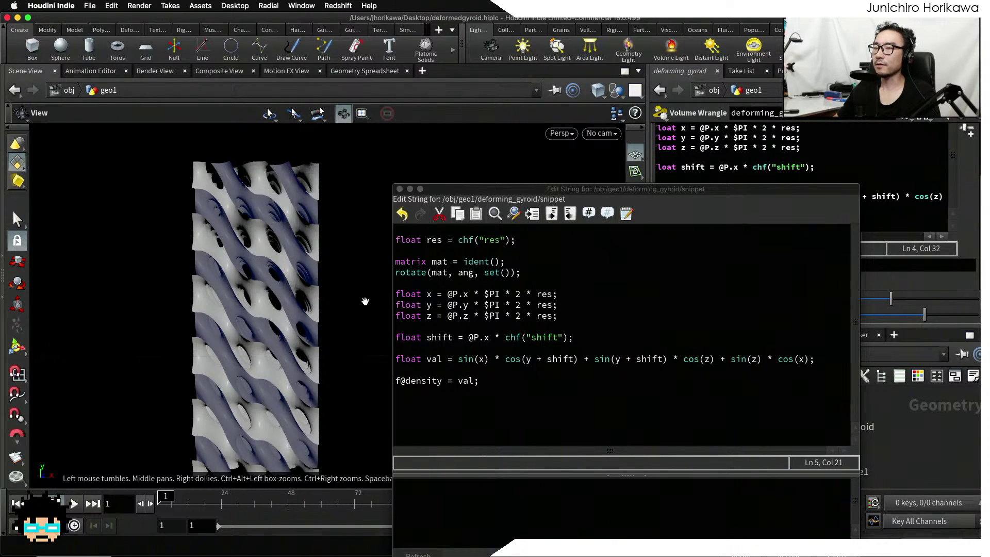
pyautogui.moveTo(338, 345); pyautogui.dragTo(257, 352)
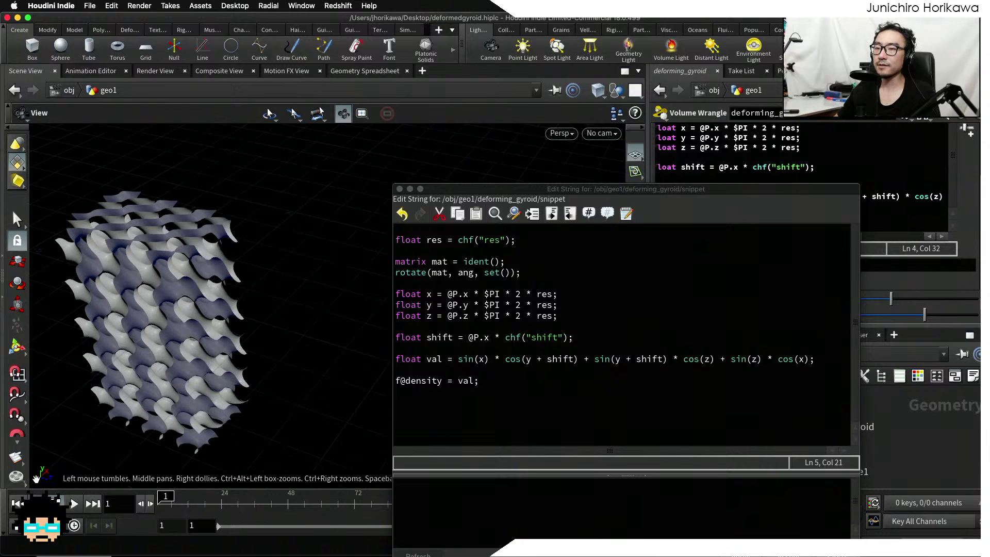
pyautogui.moveTo(179, 367); pyautogui.dragTo(110, 317)
pyautogui.moveTo(227, 344)
pyautogui.mouseDown()
pyautogui.moveTo(212, 341)
pyautogui.moveTo(222, 330)
pyautogui.mouseUp()
pyautogui.click(510, 286)
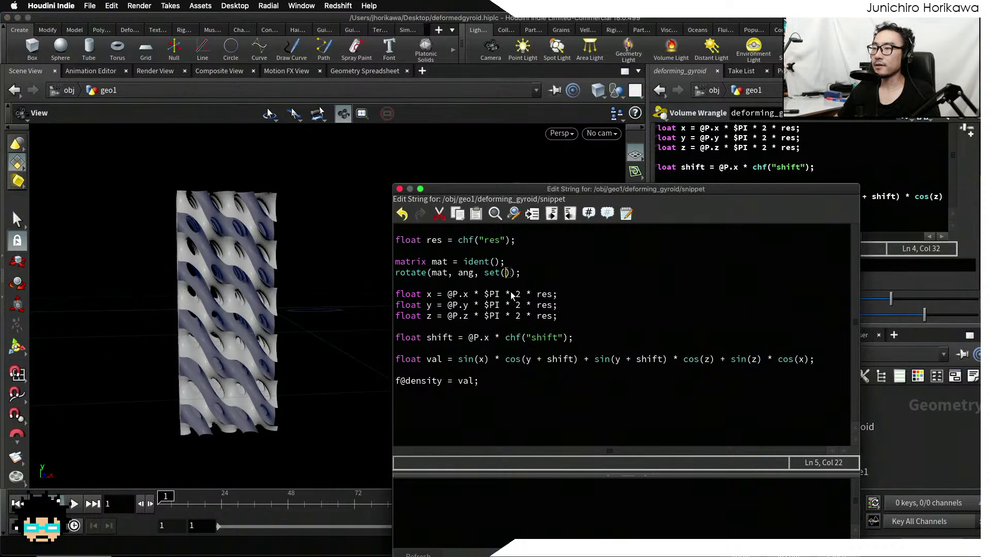
pyautogui.write('0,')
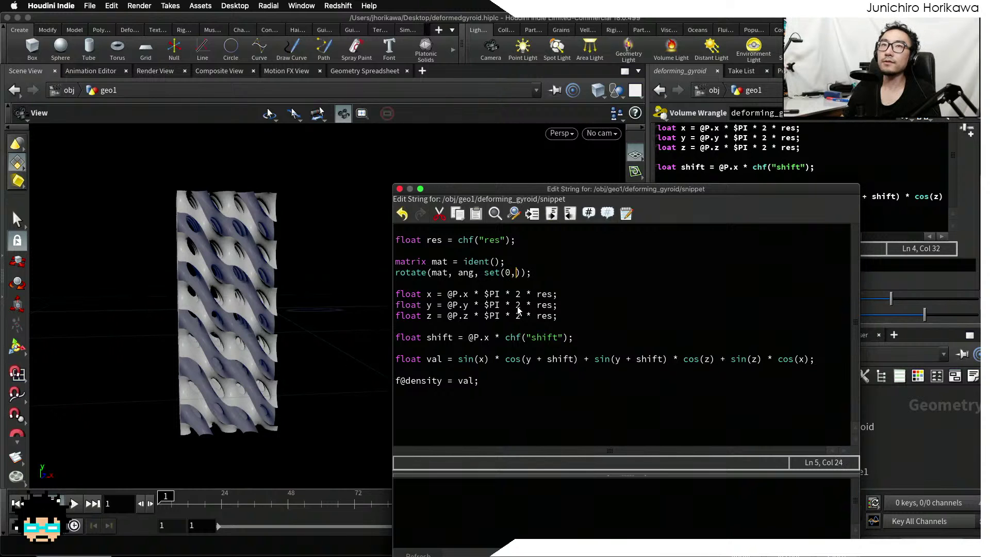
pyautogui.write('0,-1')
pyautogui.click(553, 273)
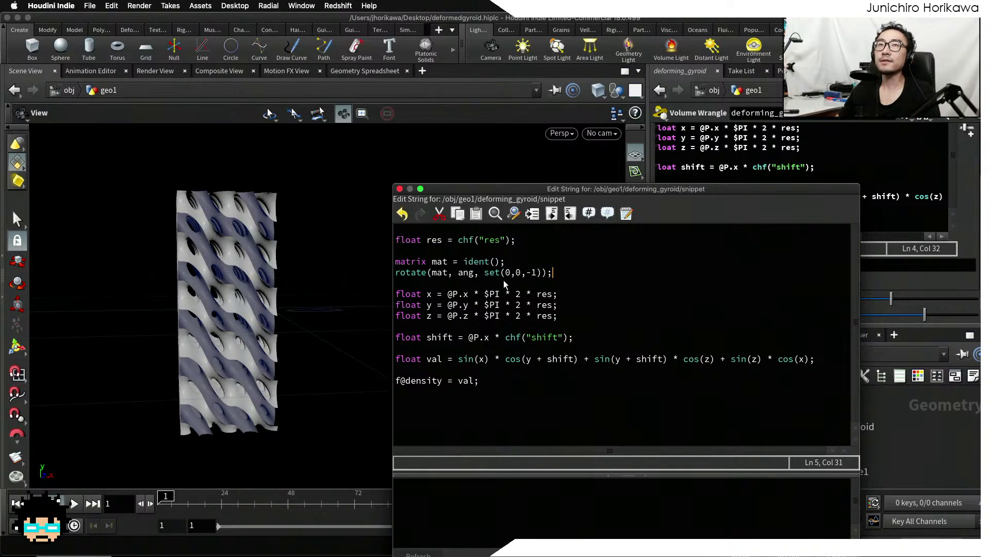
pyautogui.press('Return')
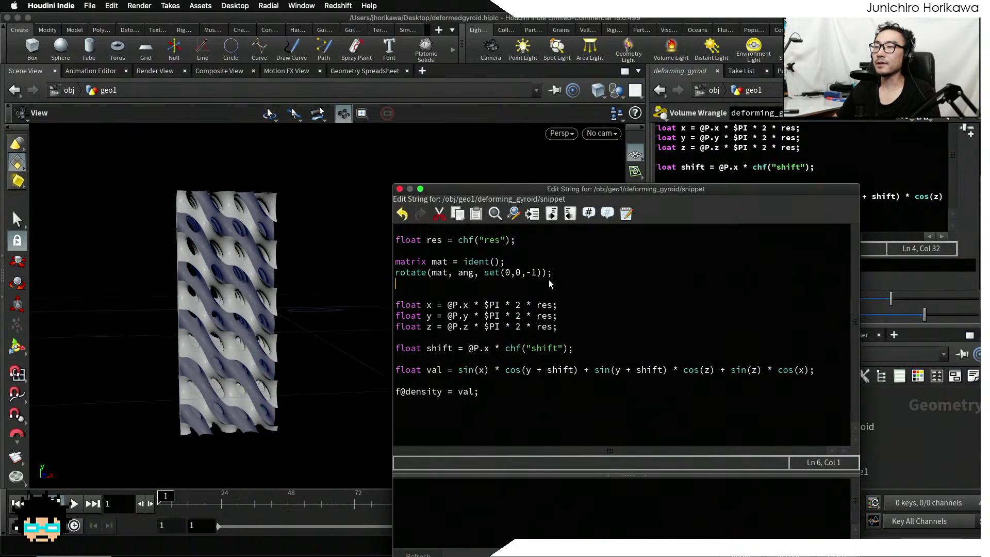
pyautogui.click(532, 273)
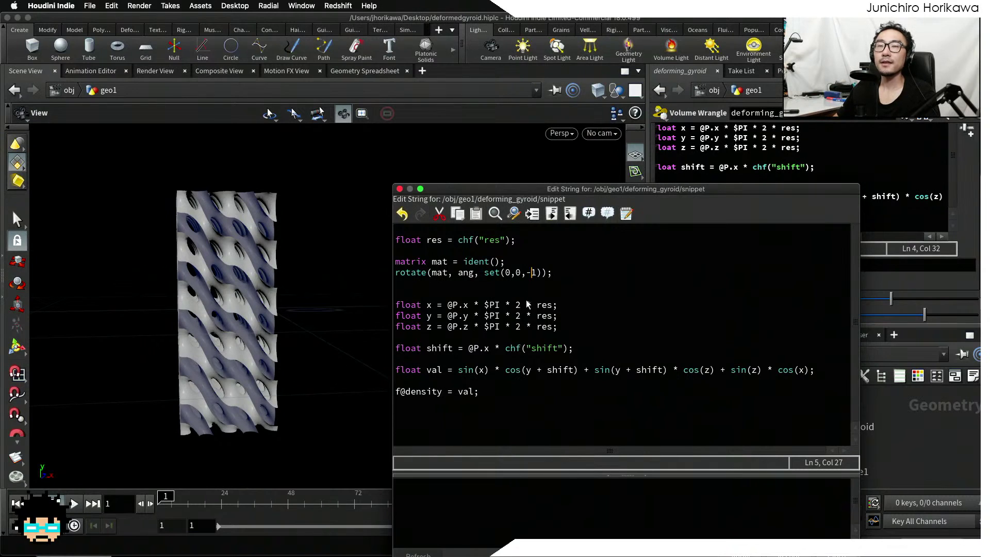
pyautogui.click(508, 287)
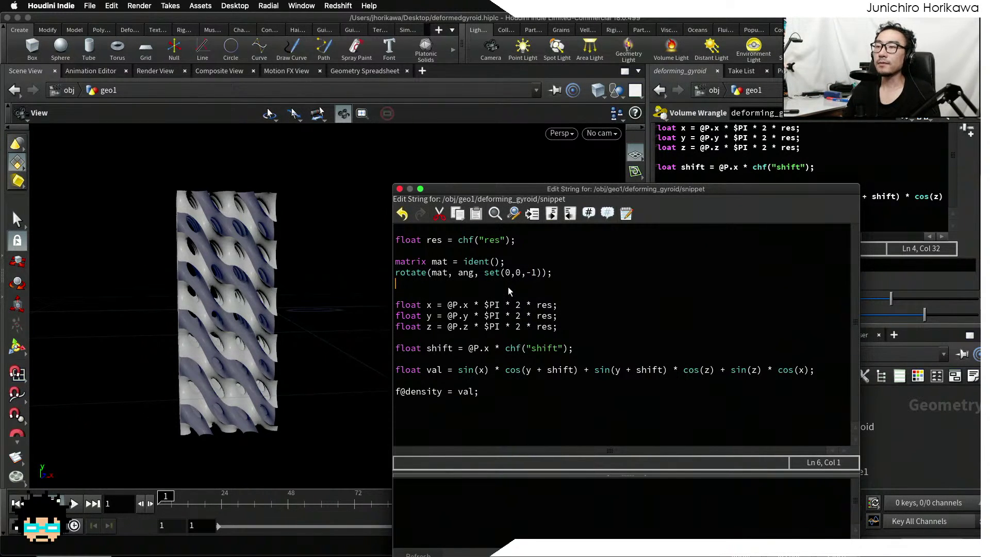
pyautogui.click(464, 274)
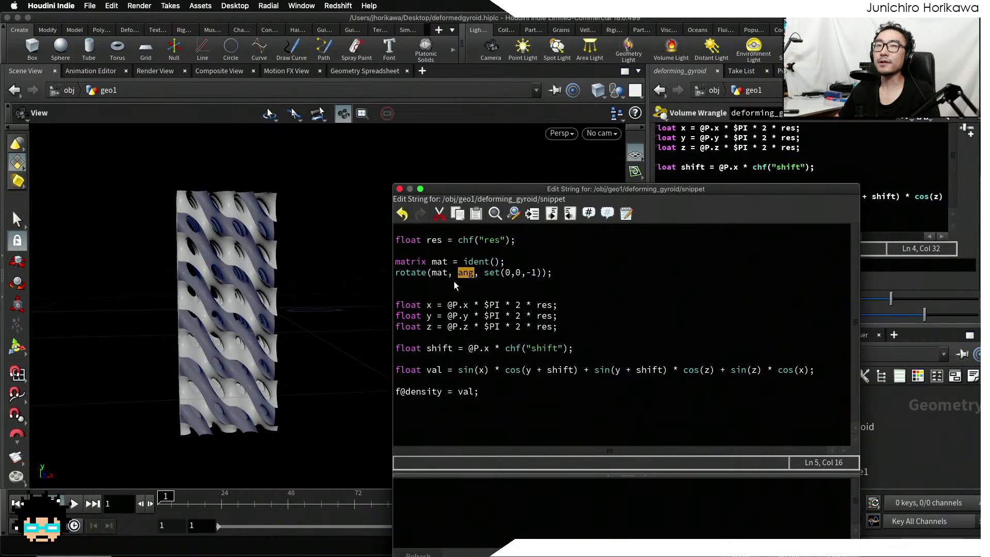
pyautogui.click(454, 282)
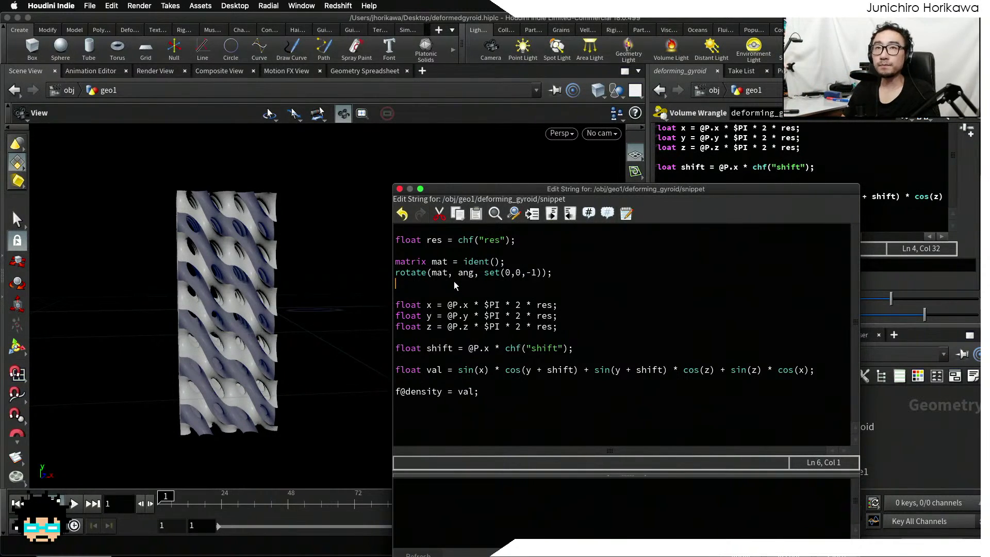
pyautogui.moveTo(570, 271); pyautogui.dragTo(394, 274)
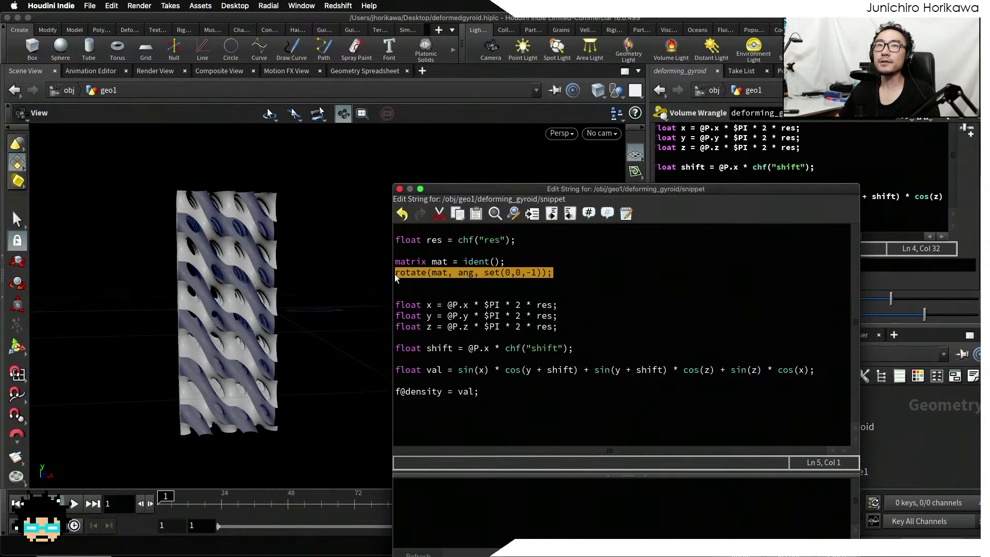
# Add the line vector rpos = @P * mat; below the rotate call and apply the code
pyautogui.click(410, 283)
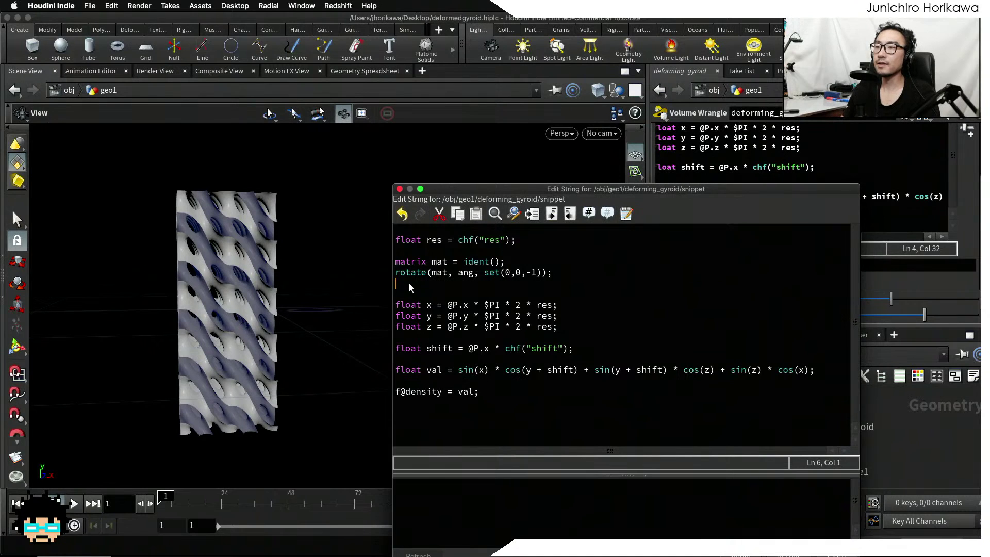
pyautogui.write('vec')
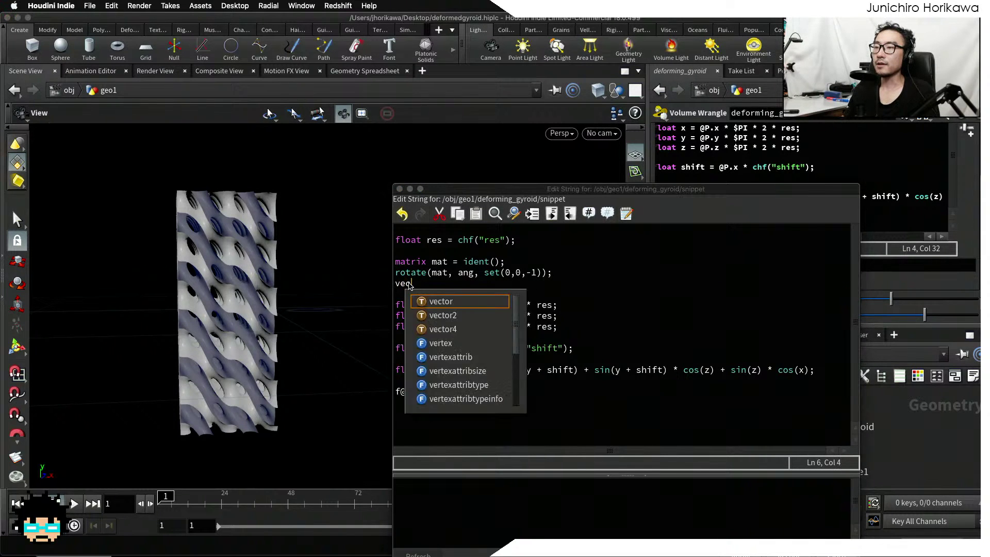
pyautogui.write('tor rp')
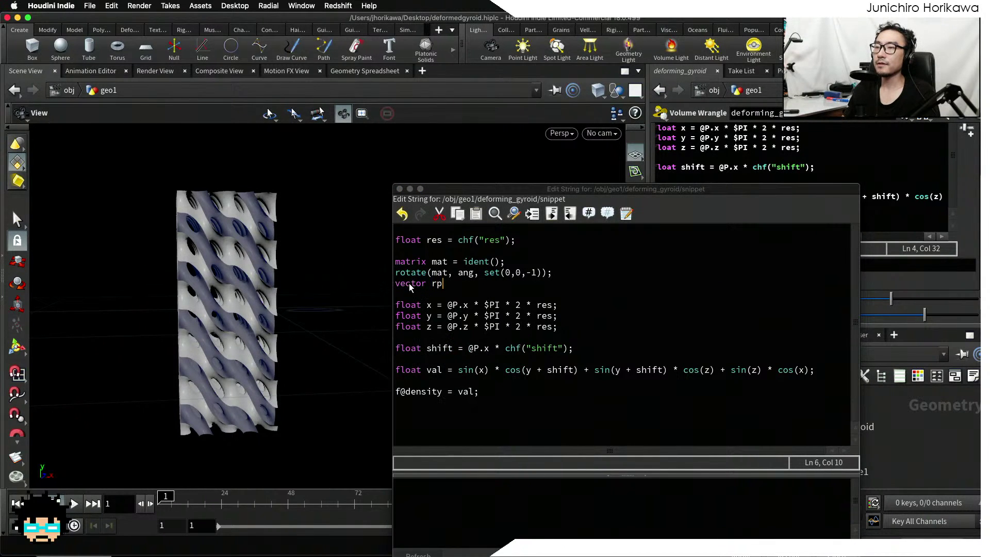
pyautogui.write('os =')
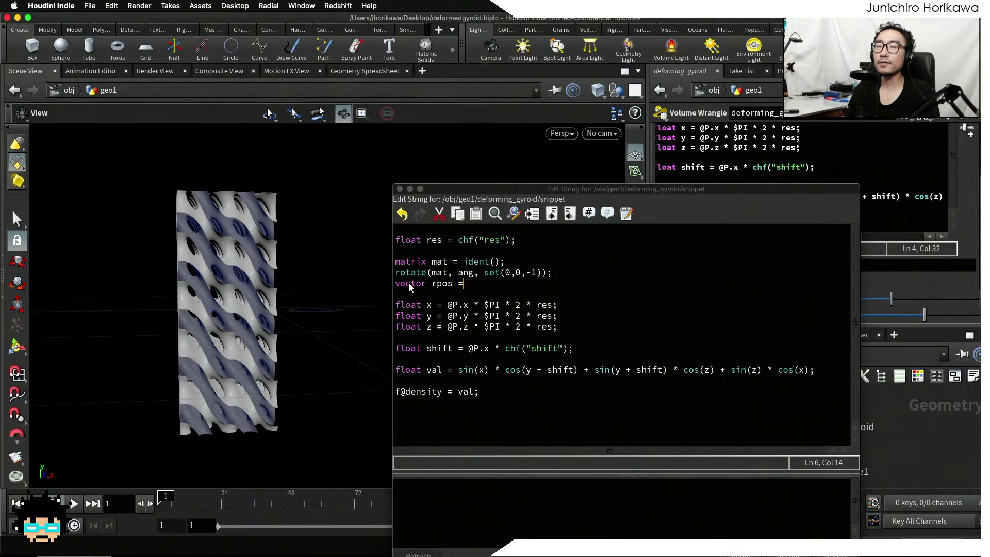
pyautogui.write('@P')
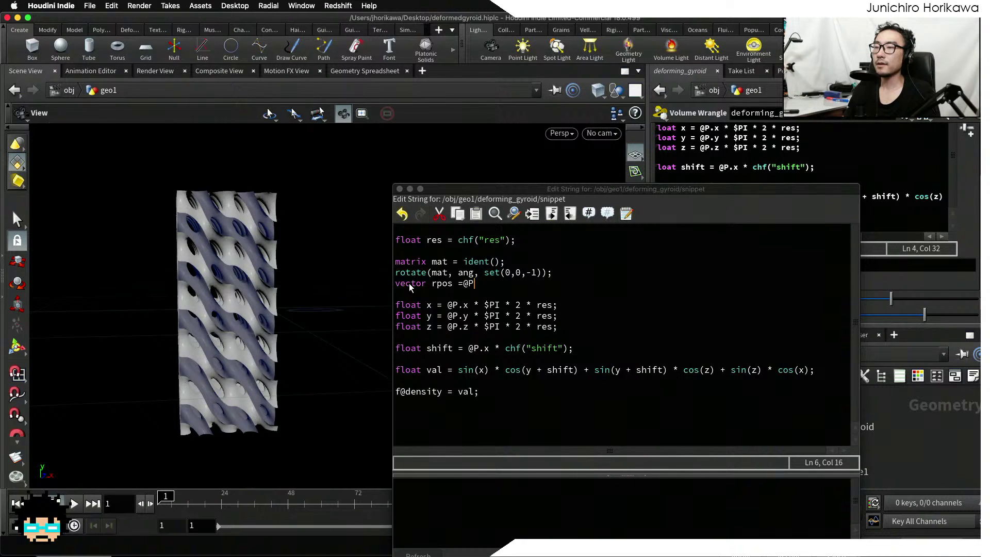
pyautogui.press('BackSpace')
pyautogui.press('BackSpace')
pyautogui.write('@P')
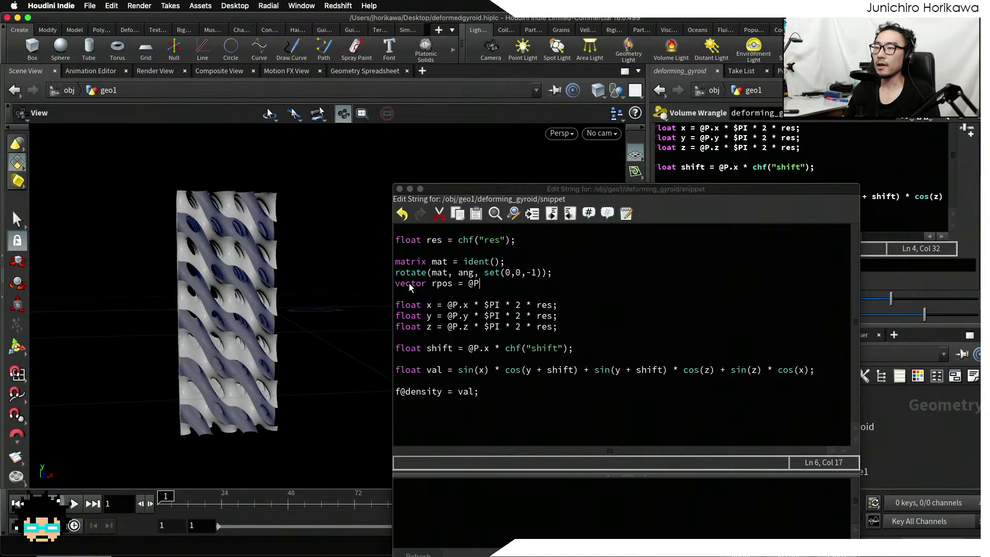
pyautogui.write(' * mat;')
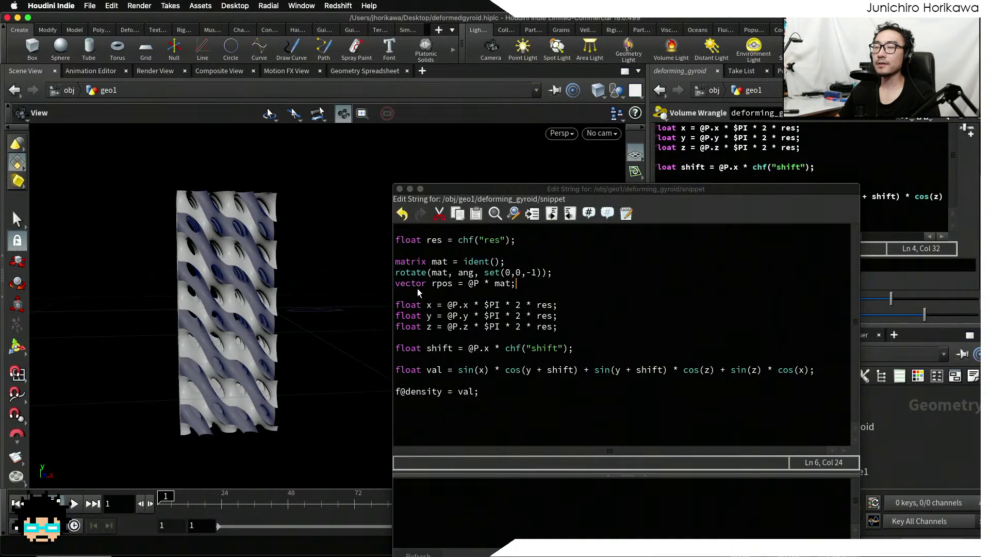
pyautogui.moveTo(703, 187); pyautogui.dragTo(709, 122)
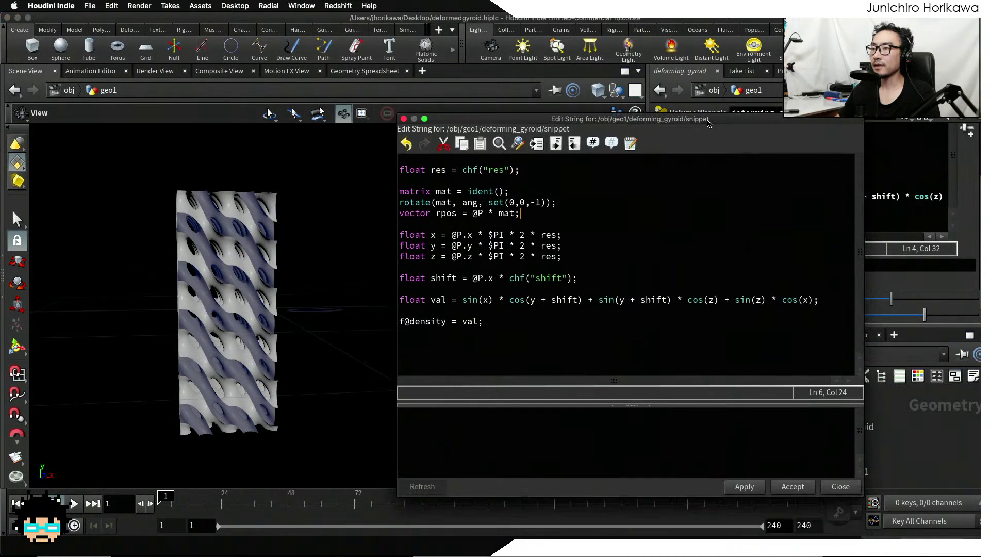
pyautogui.click(745, 487)
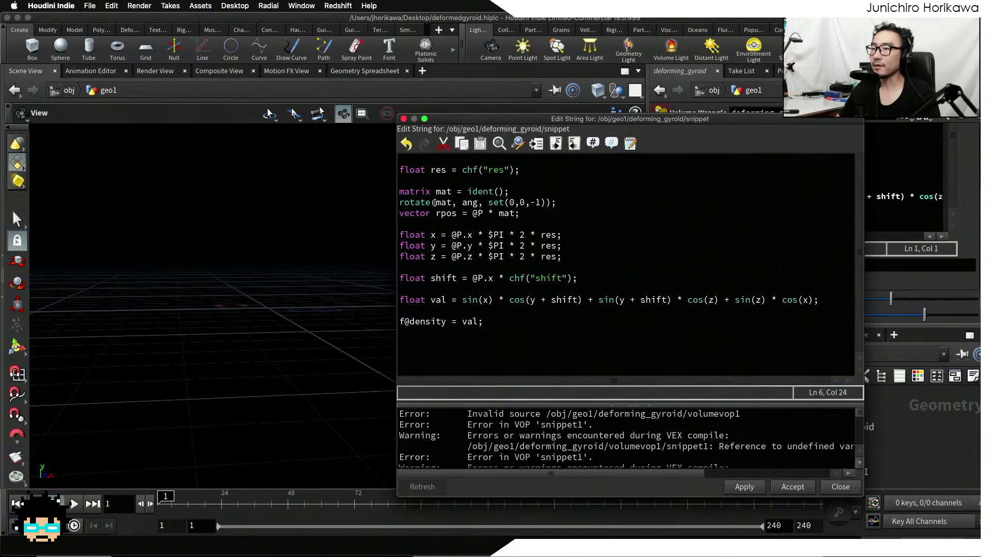
# Declare float ang = chf("ang"); on a new line below the res declaration and apply the code
pyautogui.click(521, 171)
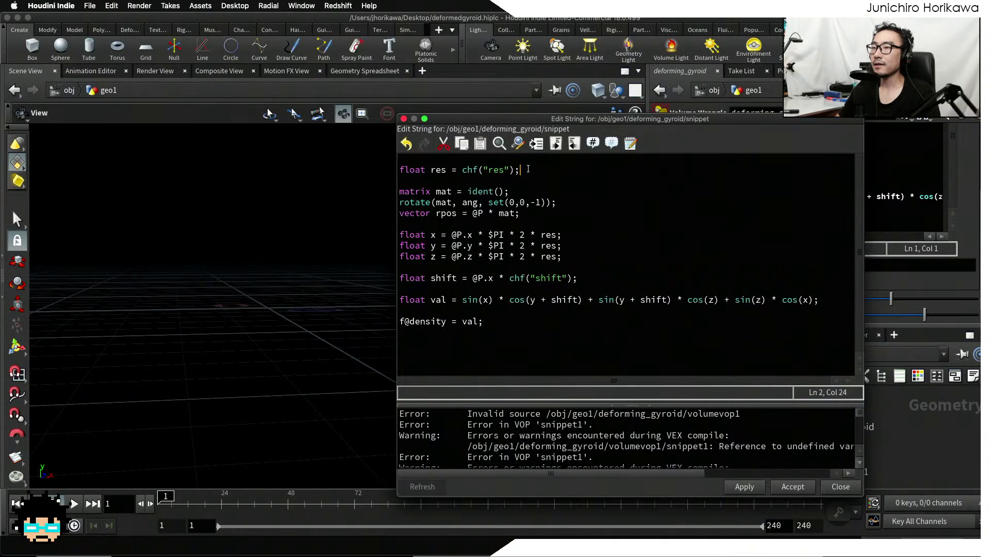
pyautogui.press('Return')
pyautogui.write('fll')
pyautogui.press('BackSpace')
pyautogui.press('BackSpace')
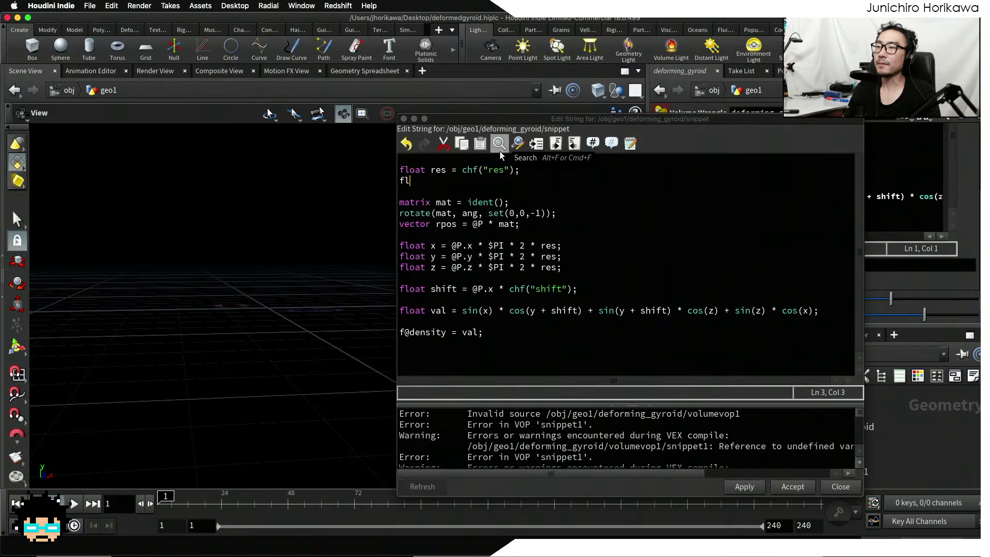
pyautogui.write('loat ran')
pyautogui.write('g ]')
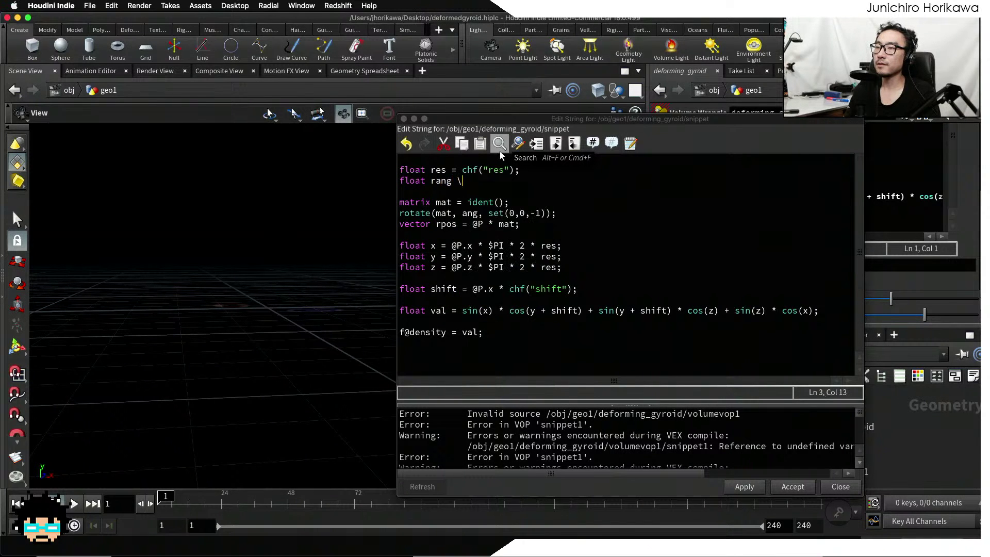
pyautogui.press('BackSpace')
pyautogui.press('BackSpace')
pyautogui.press('BackSpace')
pyautogui.press('BackSpace')
pyautogui.press('BackSpace')
pyautogui.press('BackSpace')
pyautogui.write(']')
pyautogui.press('BackSpace')
pyautogui.write('ang = chf("ang");')
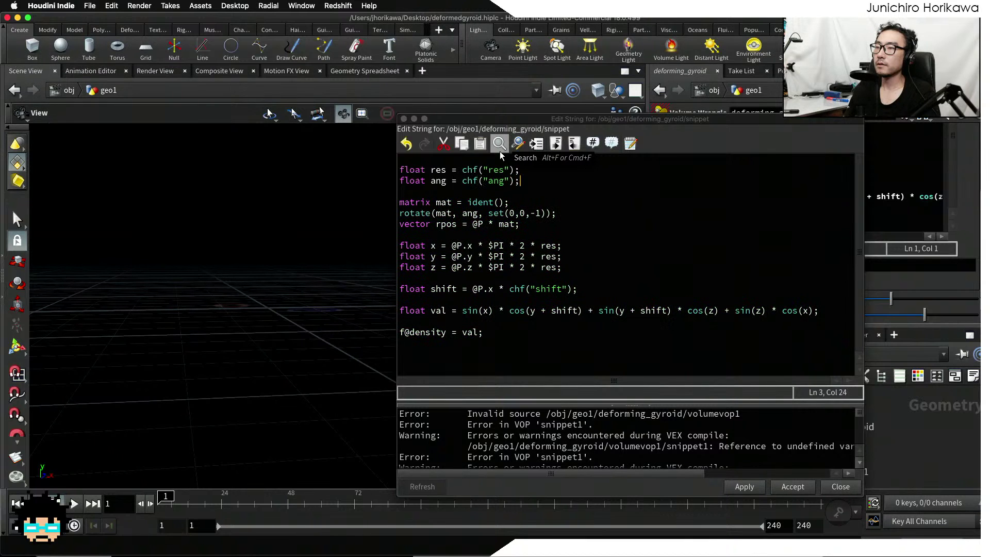
pyautogui.click(740, 486)
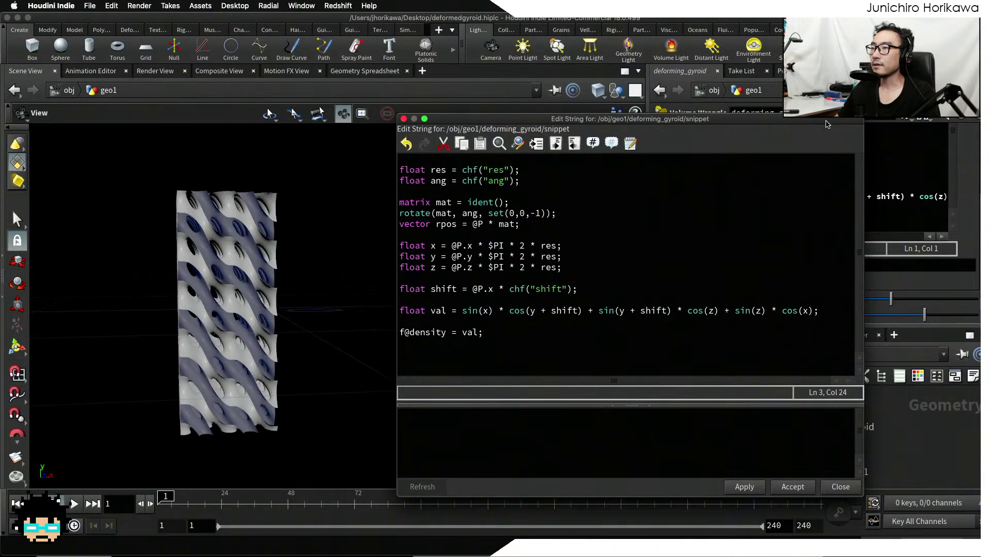
# Multiply the chf("ang") value by $PI in the ang declaration, and set the Ang parameter to about 0.922
pyautogui.moveTo(826, 122); pyautogui.dragTo(789, 278)
pyautogui.scroll(5, 849, 229)
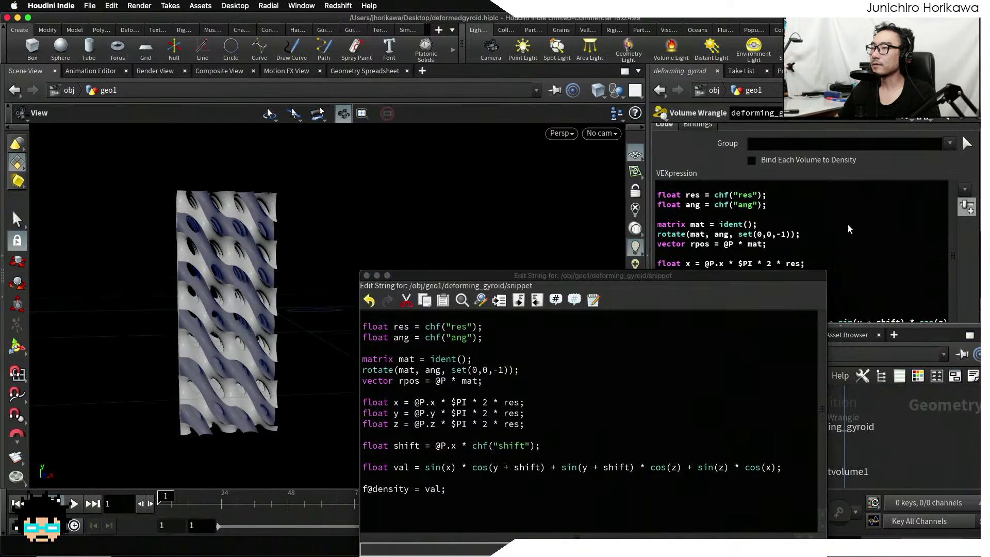
pyautogui.moveTo(567, 276); pyautogui.dragTo(414, 294)
pyautogui.scroll(-5, 972, 256)
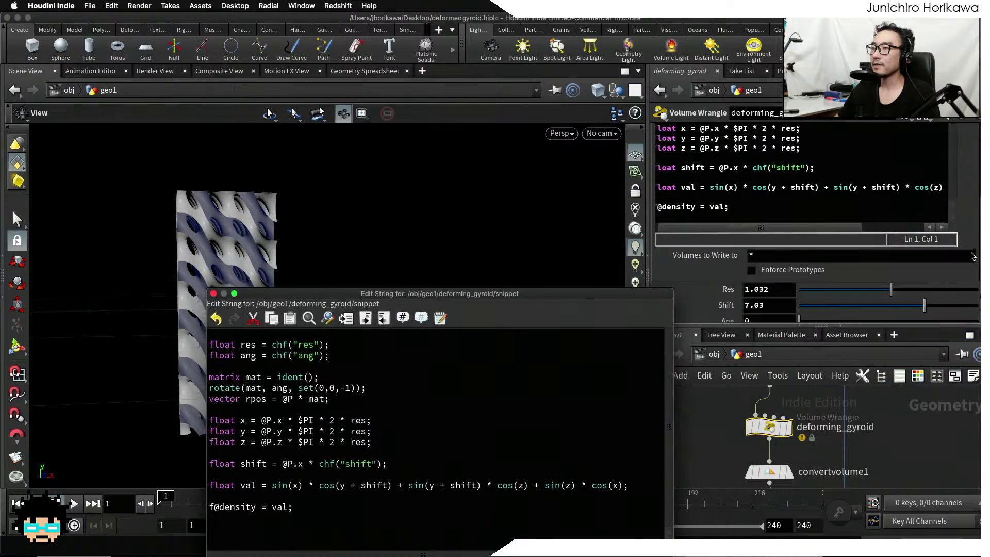
pyautogui.scroll(-1, 972, 256)
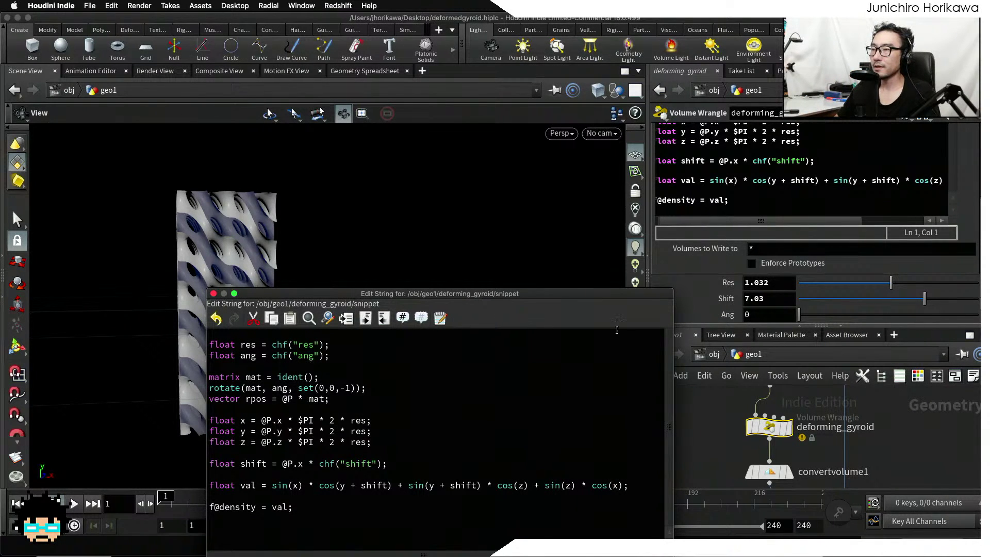
pyautogui.click(326, 355)
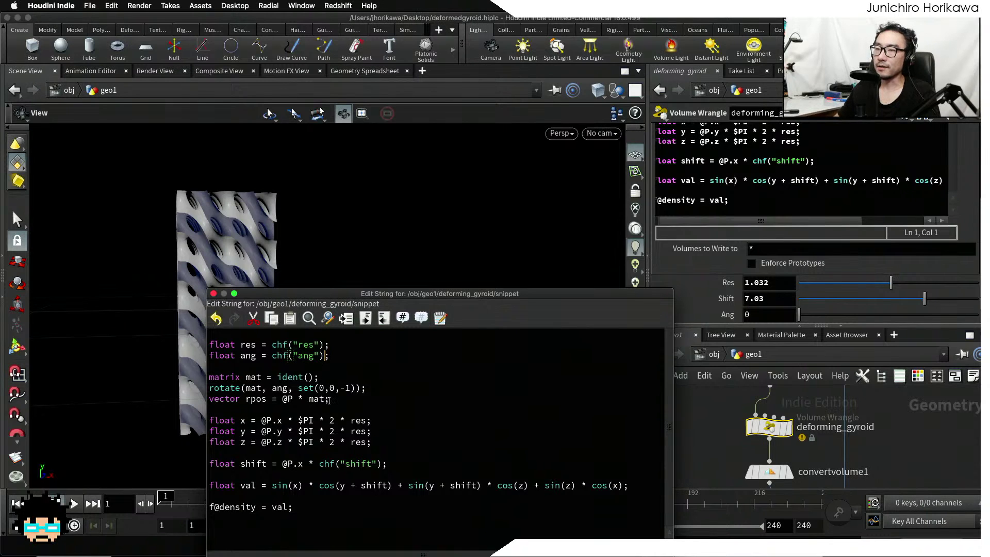
pyautogui.write('*')
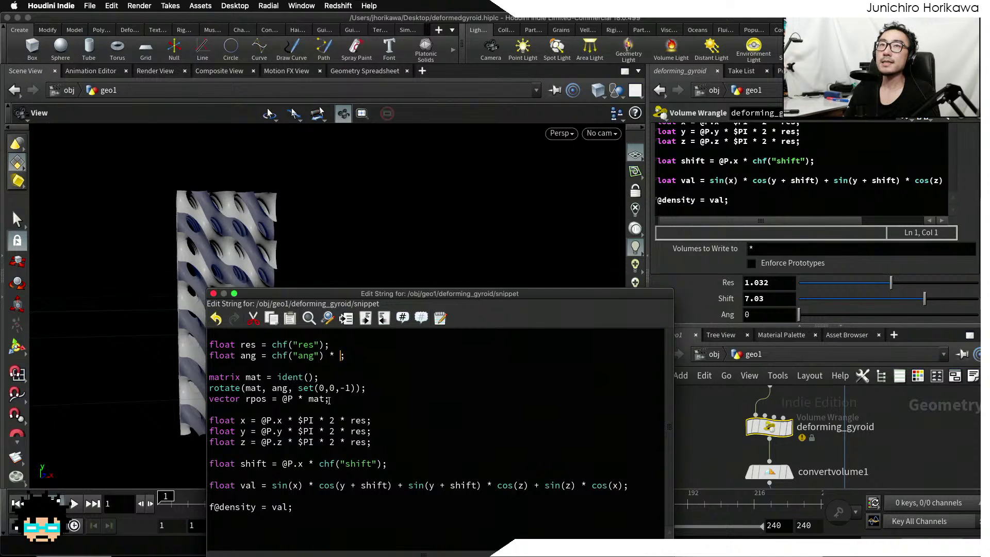
pyautogui.write(' %')
pyautogui.press('BackSpace')
pyautogui.write('$')
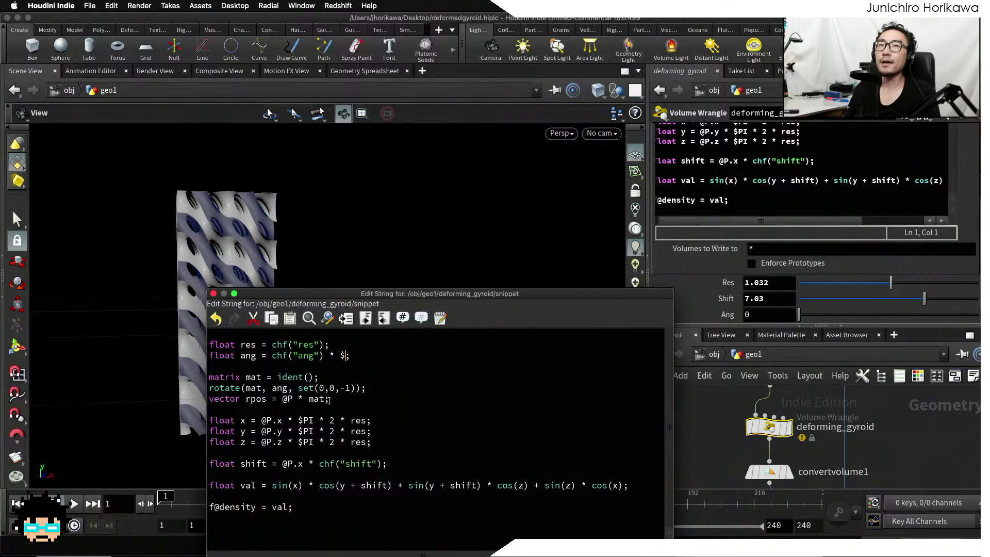
pyautogui.write('PI')
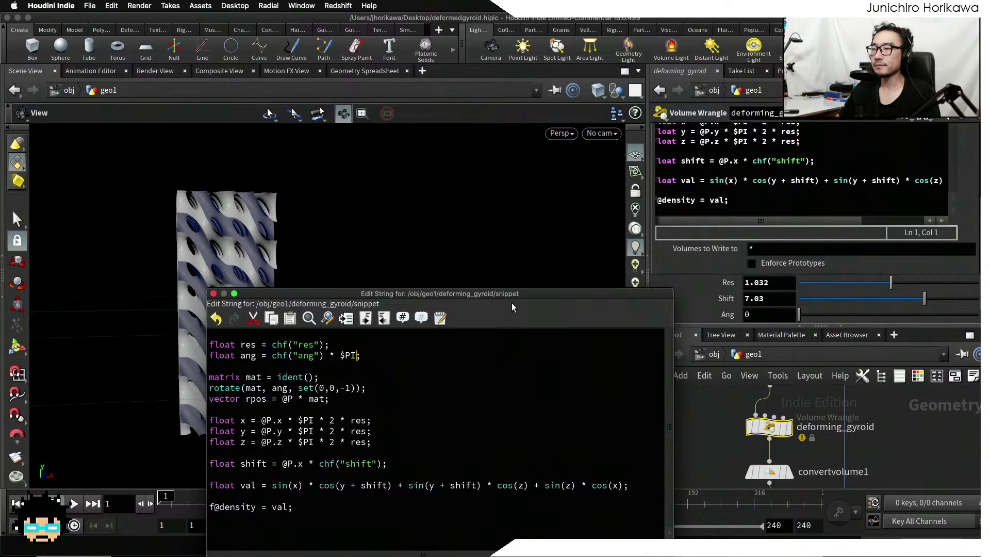
pyautogui.moveTo(512, 305); pyautogui.dragTo(506, 164)
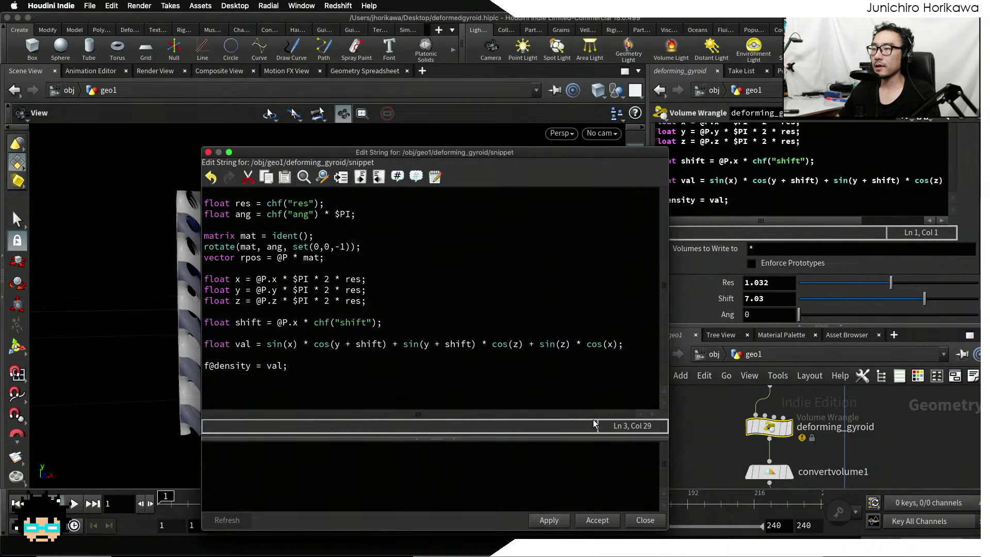
pyautogui.moveTo(825, 319); pyautogui.dragTo(963, 316)
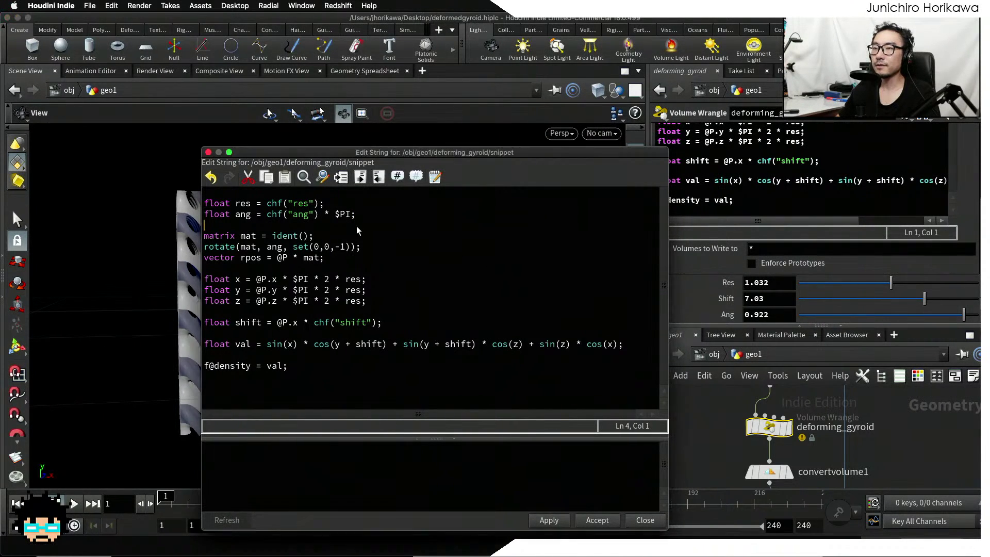
# Examine the rpos definition alongside the @P terms in the x, y and z lines, and inspect the gyroid column from different angles
pyautogui.click(354, 259)
pyautogui.moveTo(354, 259); pyautogui.dragTo(193, 259)
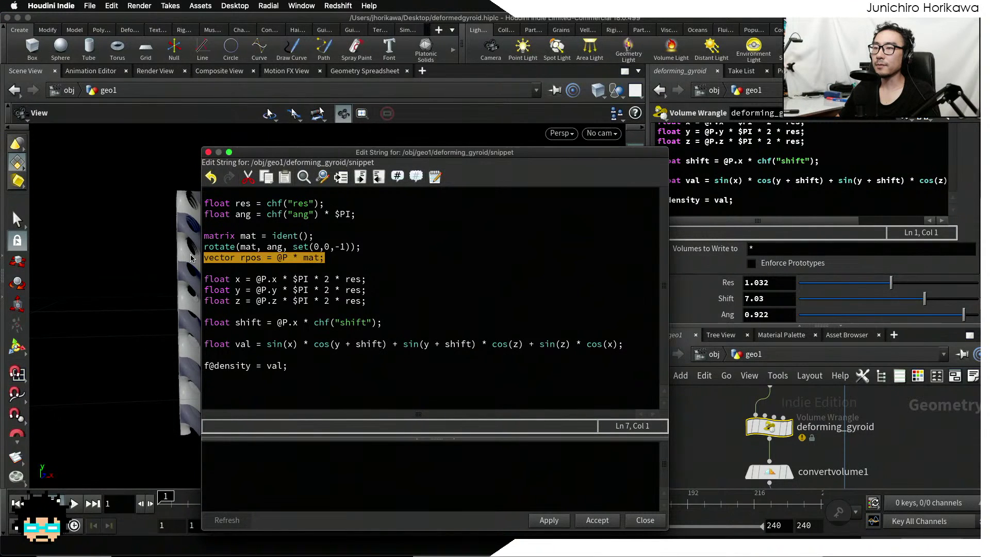
pyautogui.click(256, 260)
pyautogui.moveTo(257, 280); pyautogui.dragTo(266, 280)
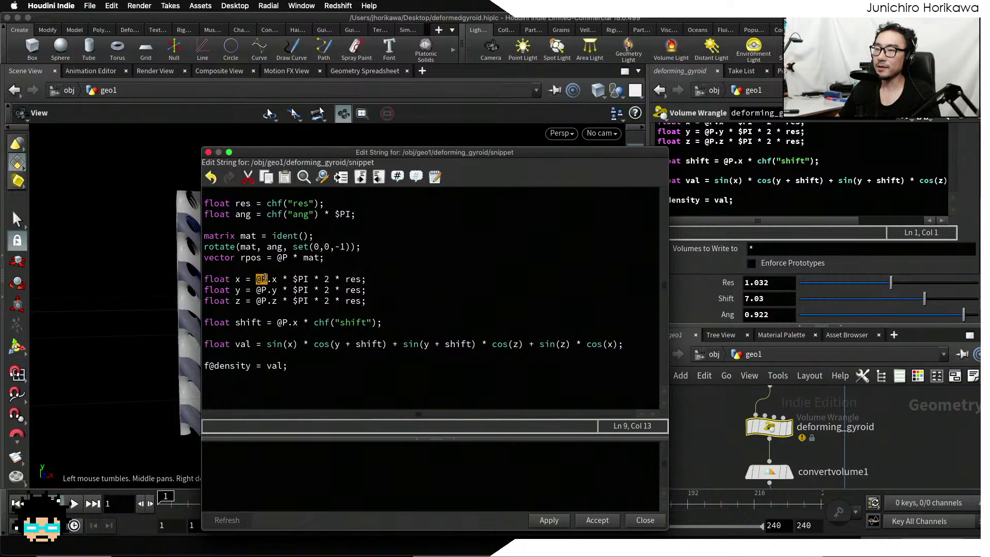
pyautogui.doubleClick(251, 257)
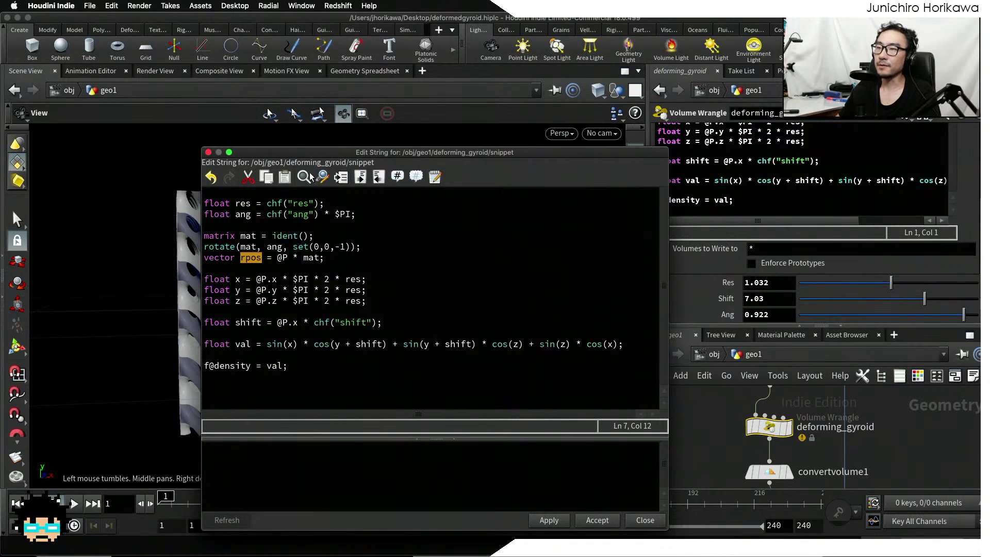
pyautogui.moveTo(316, 153); pyautogui.dragTo(561, 131)
pyautogui.click(528, 256)
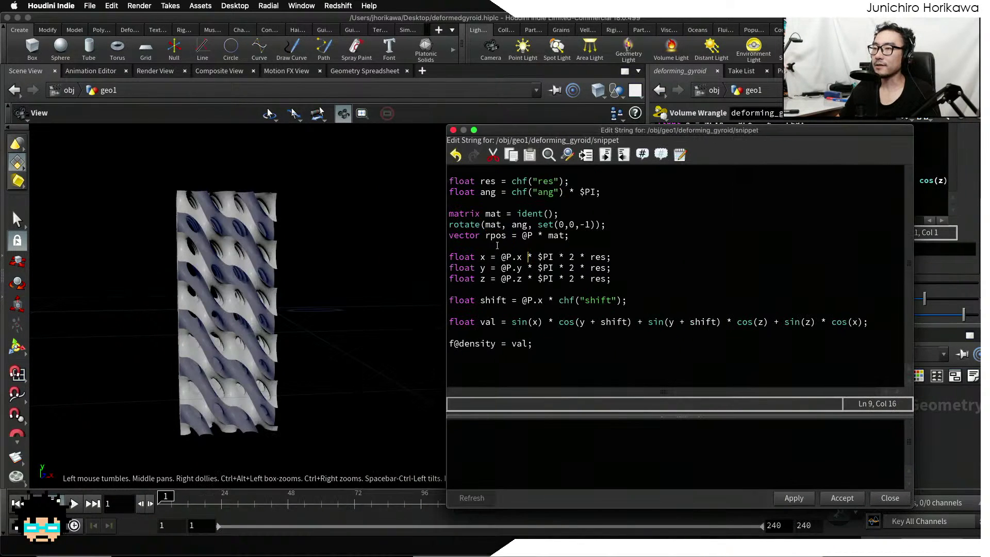
pyautogui.moveTo(347, 303); pyautogui.dragTo(281, 318)
pyautogui.moveTo(291, 315); pyautogui.dragTo(283, 320)
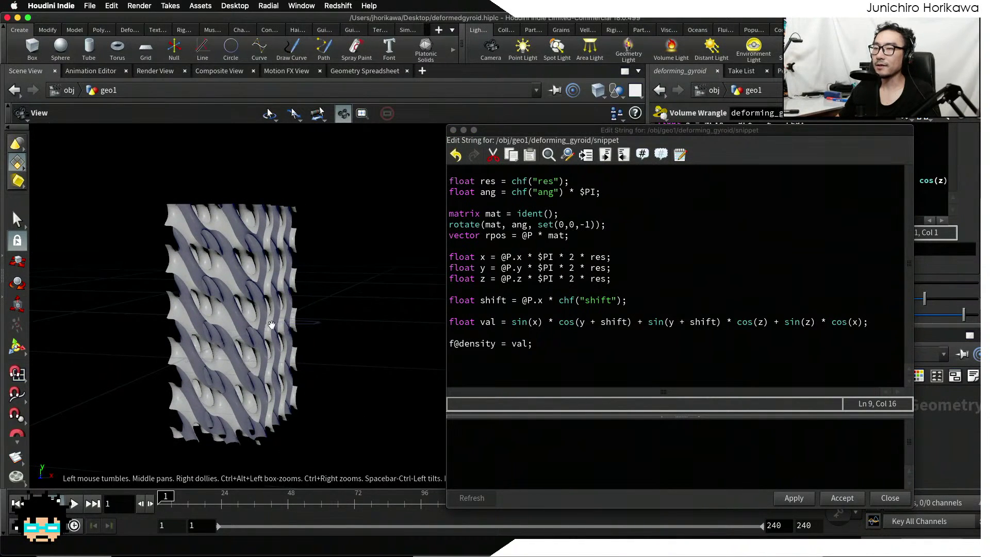
pyautogui.moveTo(189, 373); pyautogui.dragTo(253, 351)
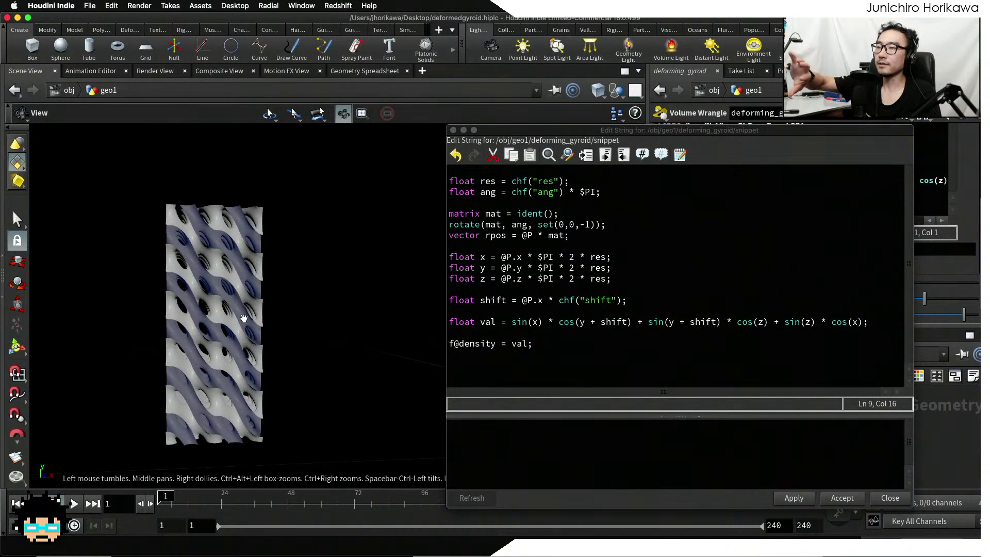
pyautogui.click(508, 303)
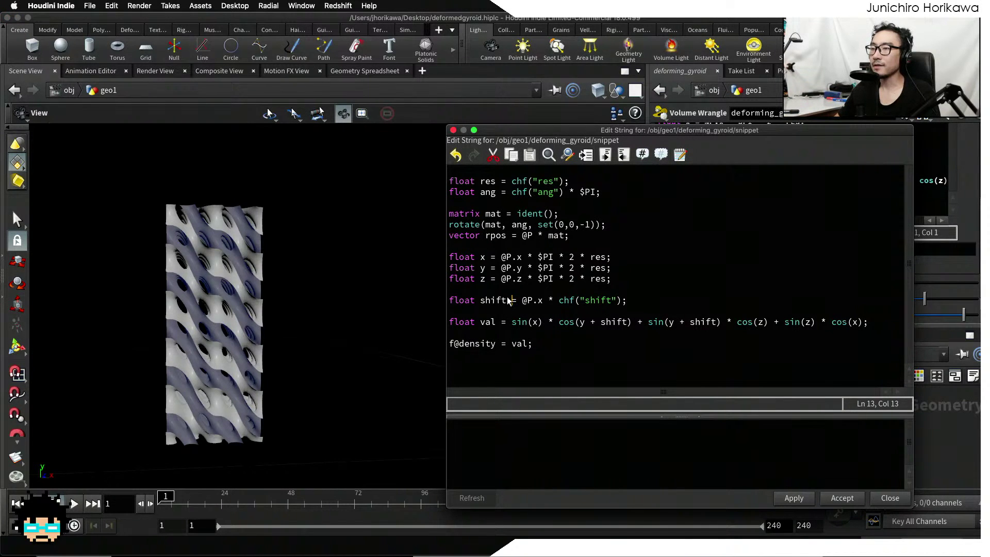
# Replace @P with rpos in the x, y and z declarations of the gyroid code and apply the change
pyautogui.doubleClick(505, 258)
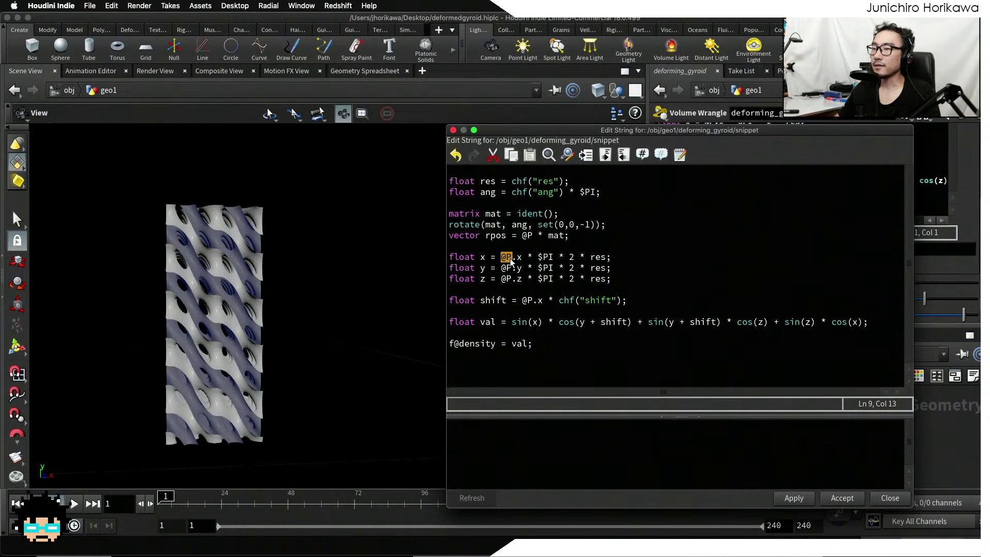
pyautogui.write('npo')
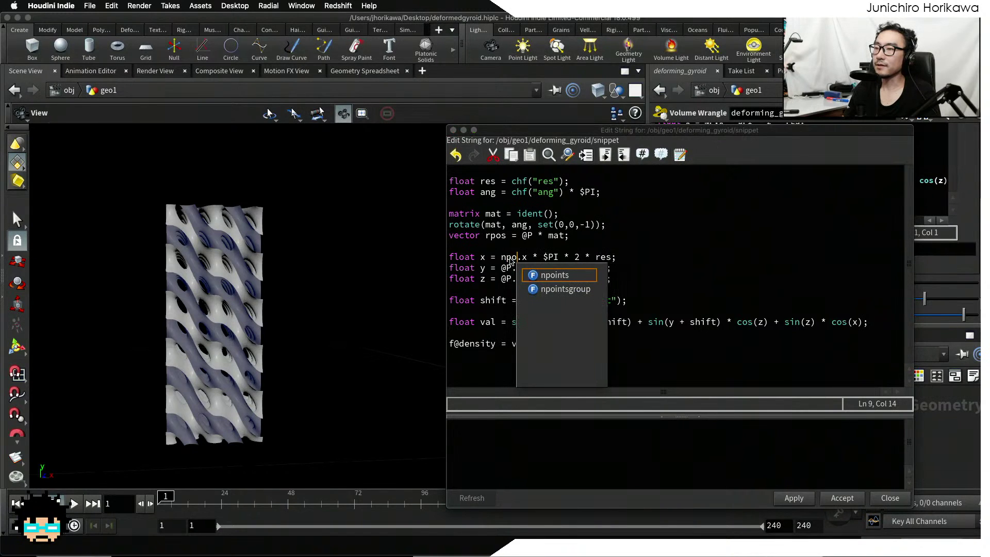
pyautogui.write('s')
pyautogui.doubleClick(508, 270)
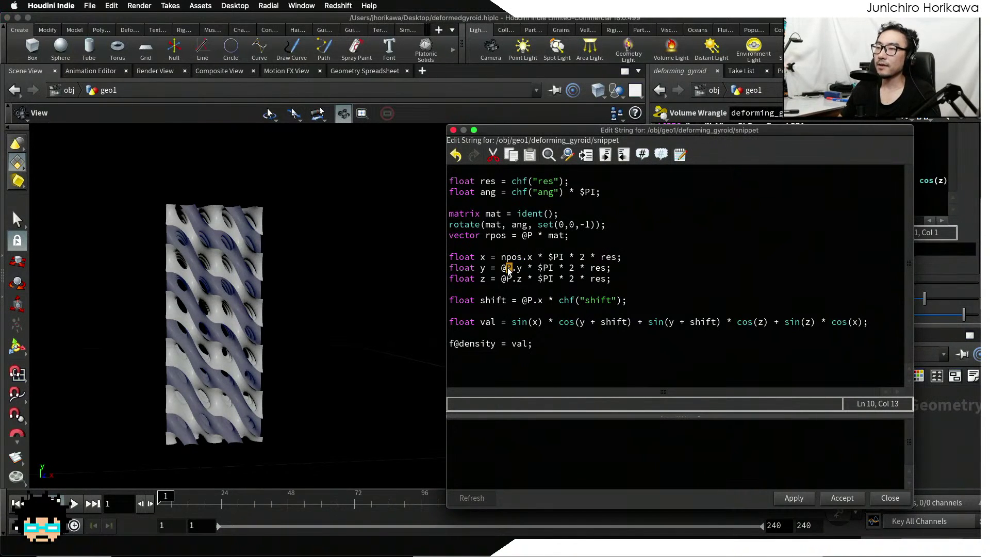
pyautogui.doubleClick(494, 237)
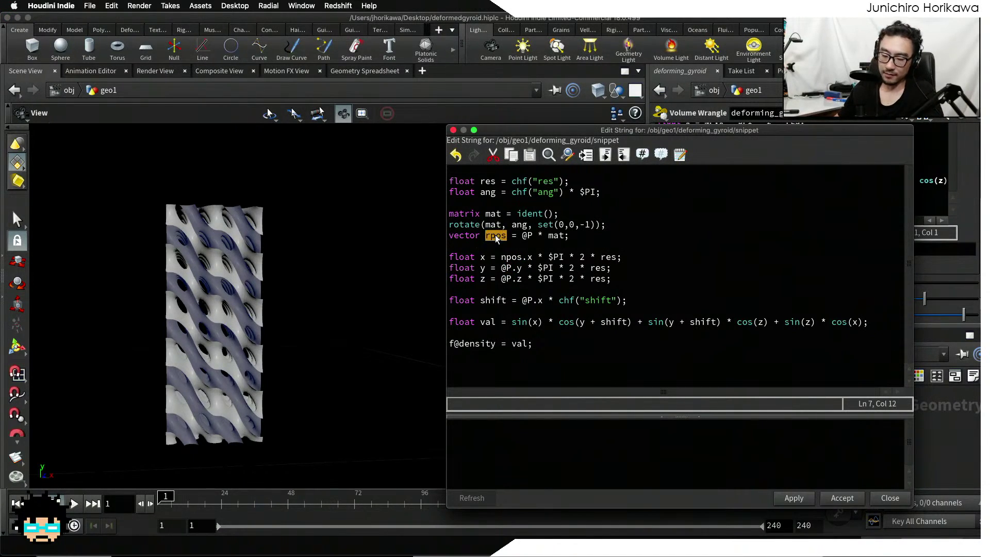
pyautogui.hotkey('ctrl', 'c')
pyautogui.doubleClick(510, 258)
pyautogui.hotkey('ctrl', 'v')
pyautogui.doubleClick(505, 268)
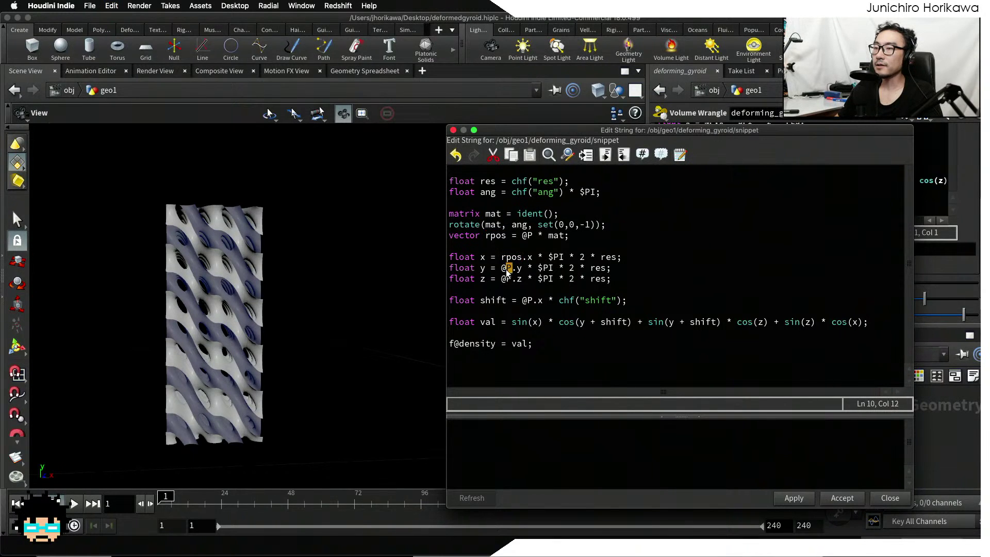
pyautogui.hotkey('ctrl', 'v')
pyautogui.hotkey('ctrl', 'v')
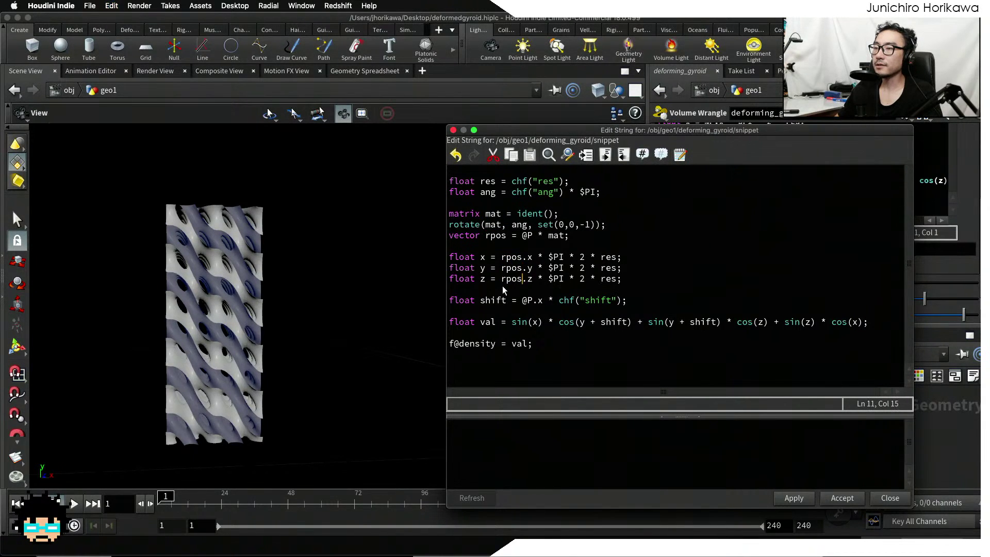
pyautogui.click(794, 498)
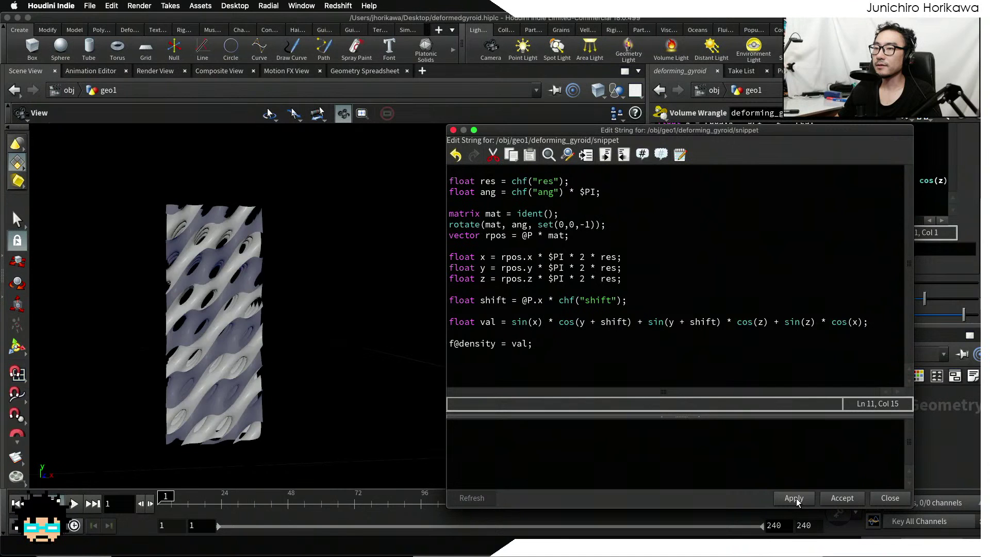
# Test the rotation on the gyroid column by setting the Ang parameter to 0 and raising it to about 0.138
pyautogui.moveTo(252, 382); pyautogui.dragTo(342, 325)
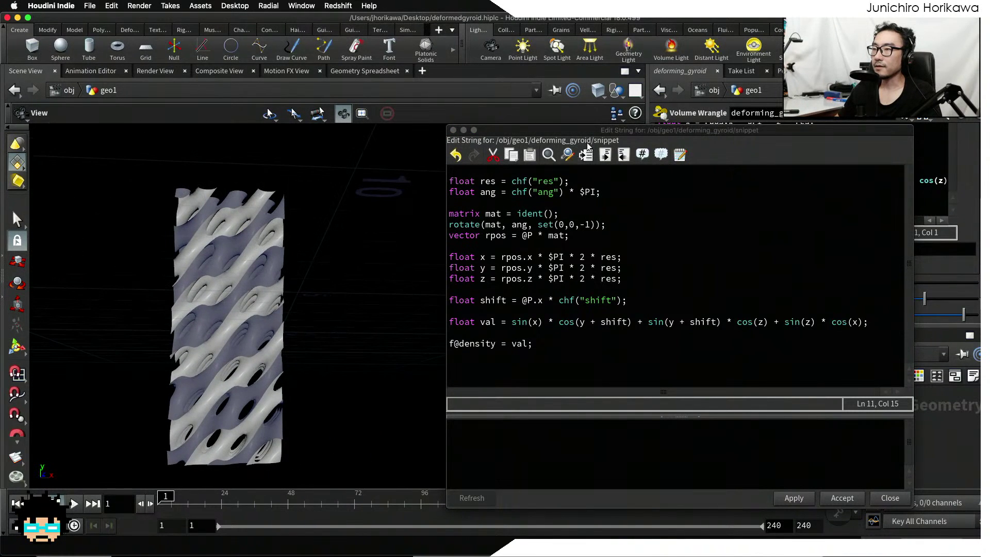
pyautogui.moveTo(589, 134); pyautogui.dragTo(501, 406)
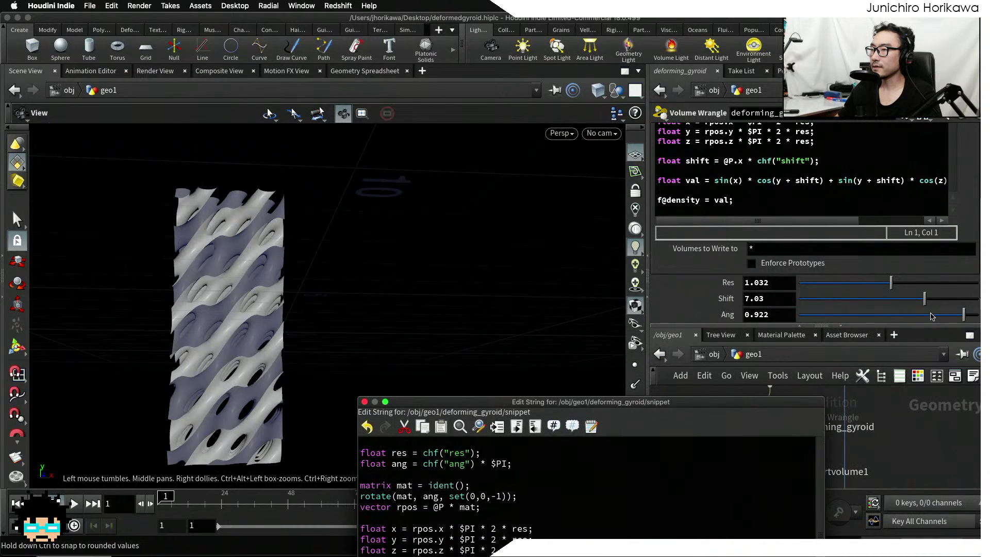
pyautogui.moveTo(923, 315); pyautogui.dragTo(782, 316)
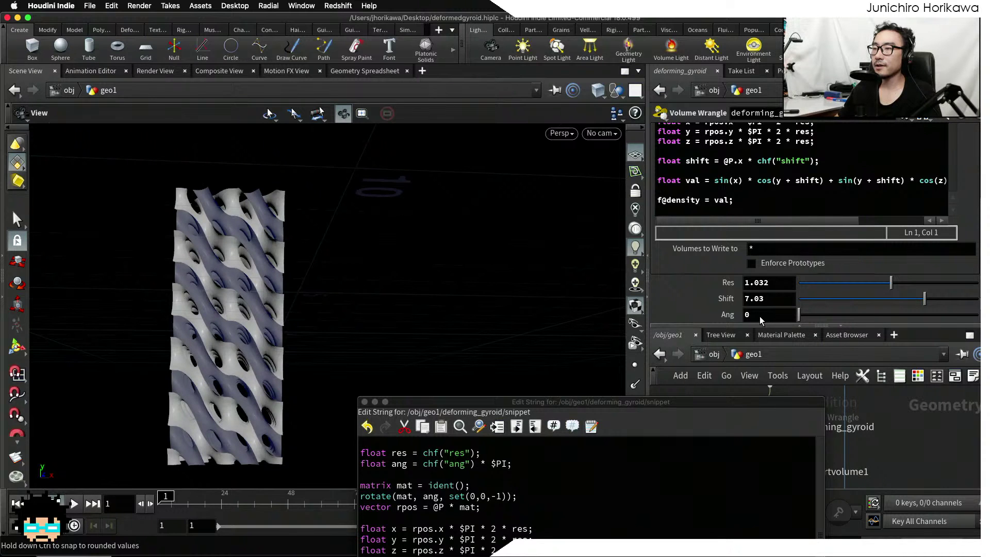
pyautogui.moveTo(799, 316); pyautogui.dragTo(823, 316)
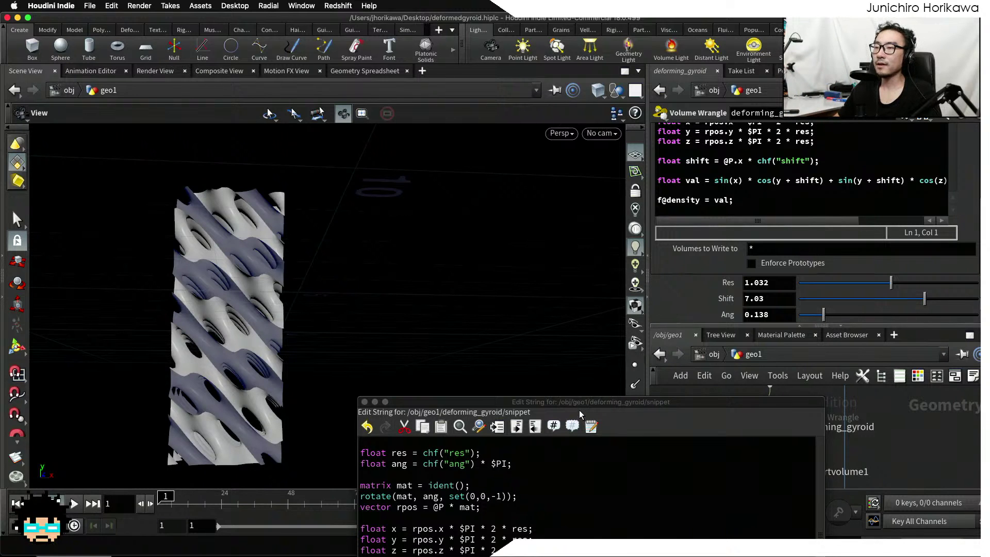
# Append * @P.x * @P.y to the ang declaration after chf("ang") * $PI and apply the code
pyautogui.moveTo(579, 410); pyautogui.dragTo(592, 199)
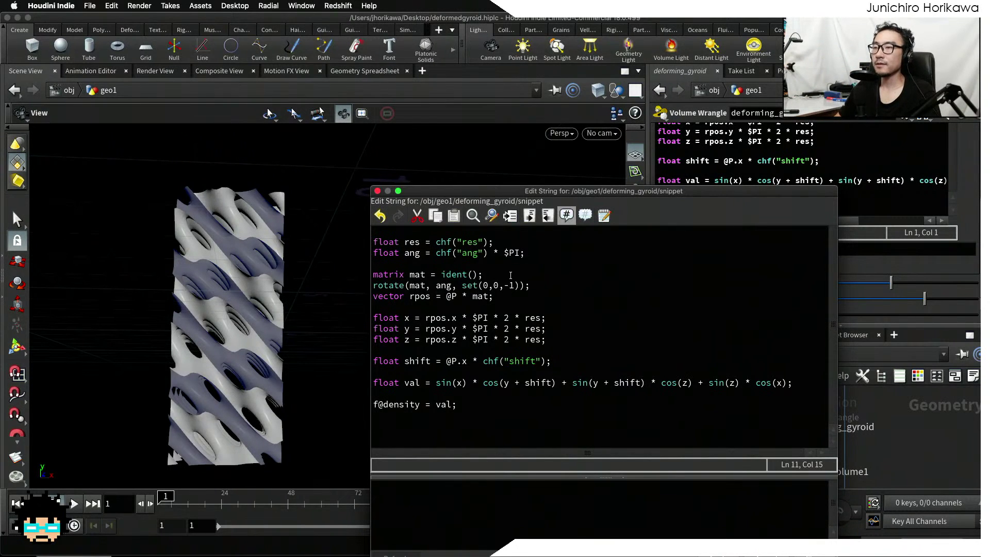
pyautogui.moveTo(409, 255); pyautogui.dragTo(439, 253)
pyautogui.click(520, 254)
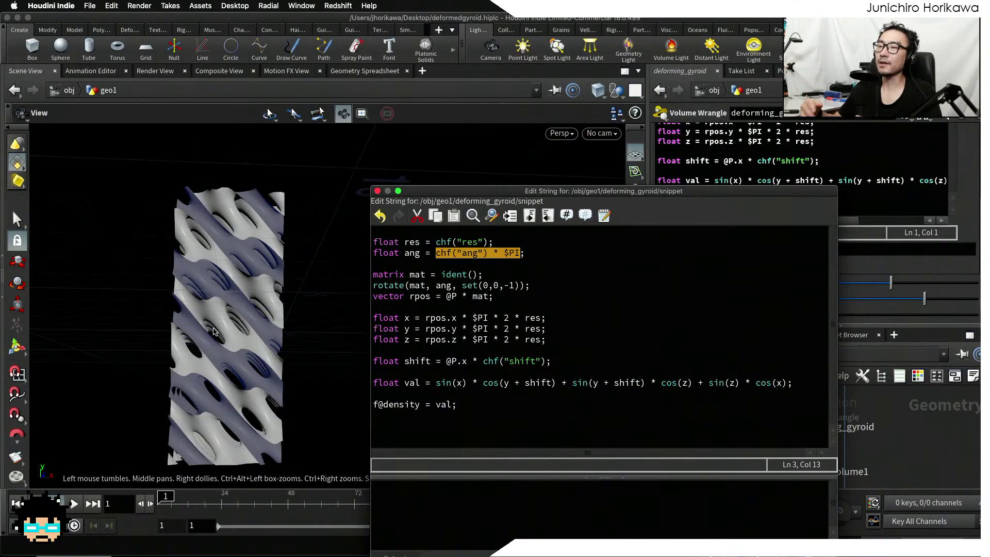
pyautogui.click(517, 253)
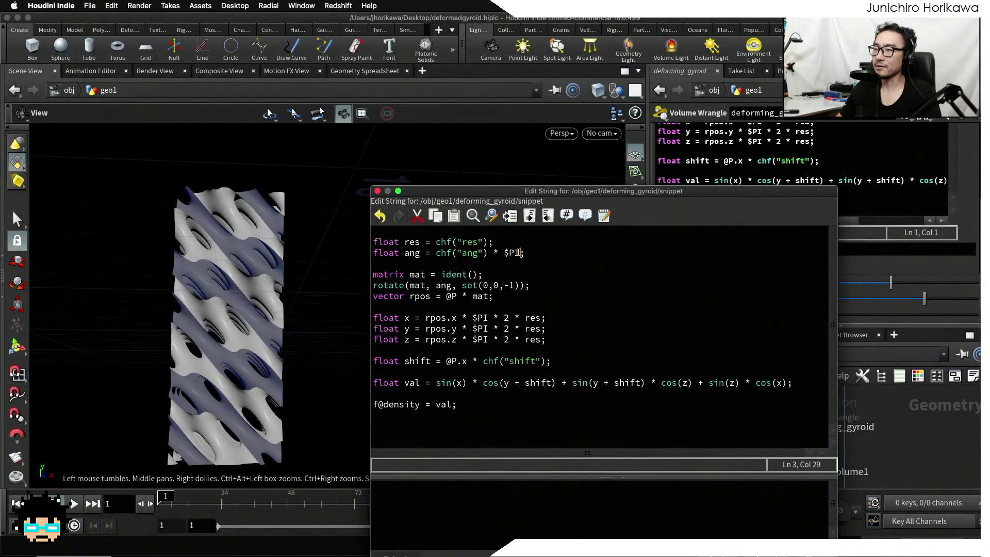
pyautogui.write('*')
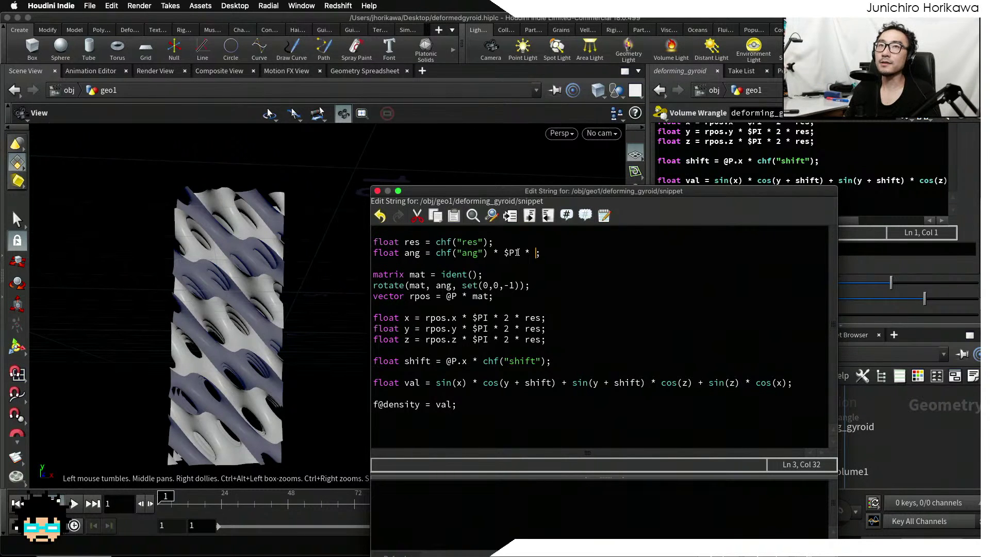
pyautogui.write('#P')
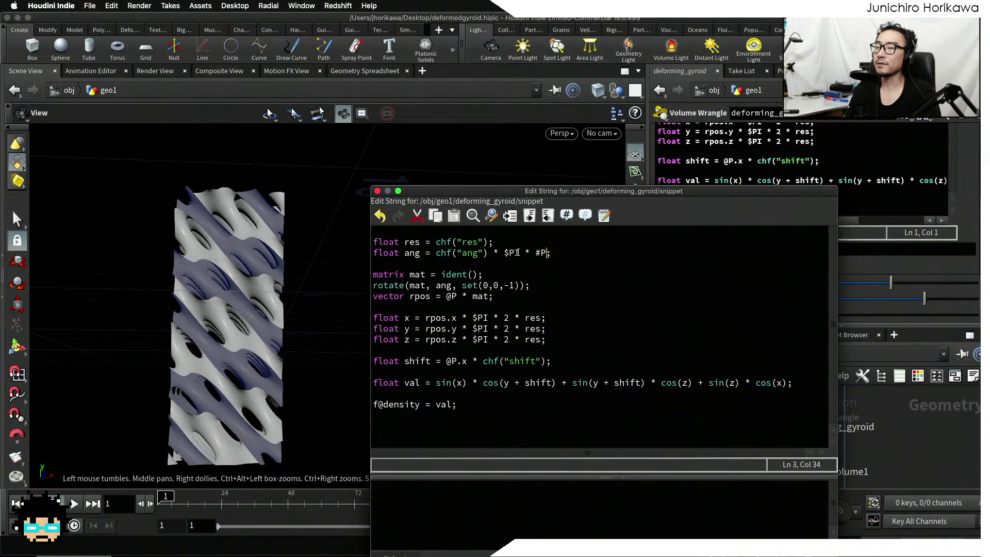
pyautogui.press('BackSpace')
pyautogui.press('BackSpace')
pyautogui.write('@P')
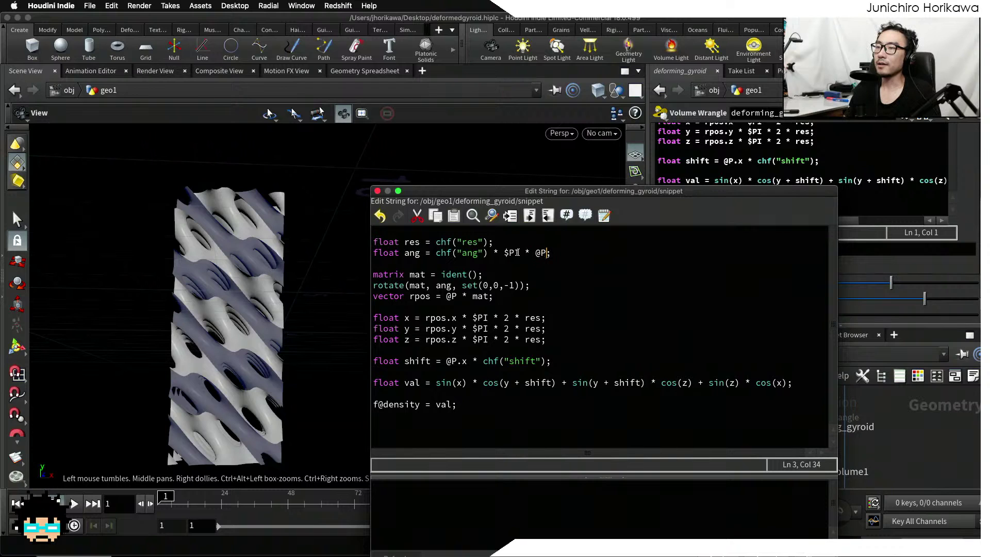
pyautogui.write('.x * @')
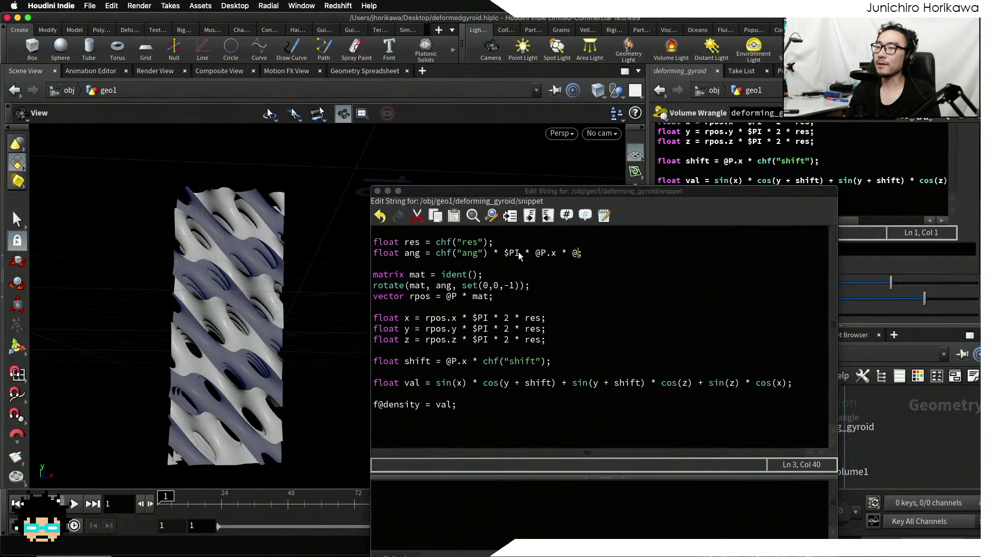
pyautogui.write('P.y')
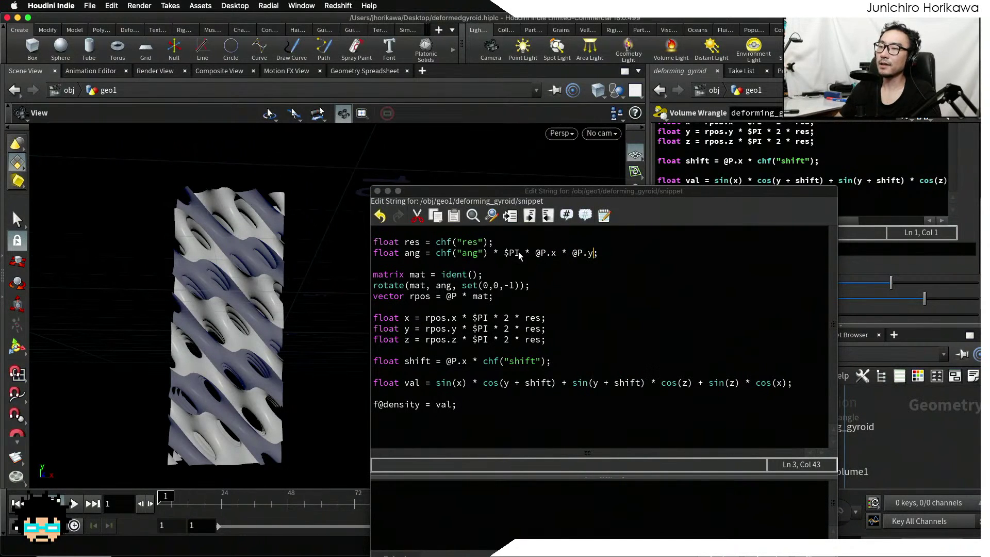
pyautogui.moveTo(573, 193); pyautogui.dragTo(571, 133)
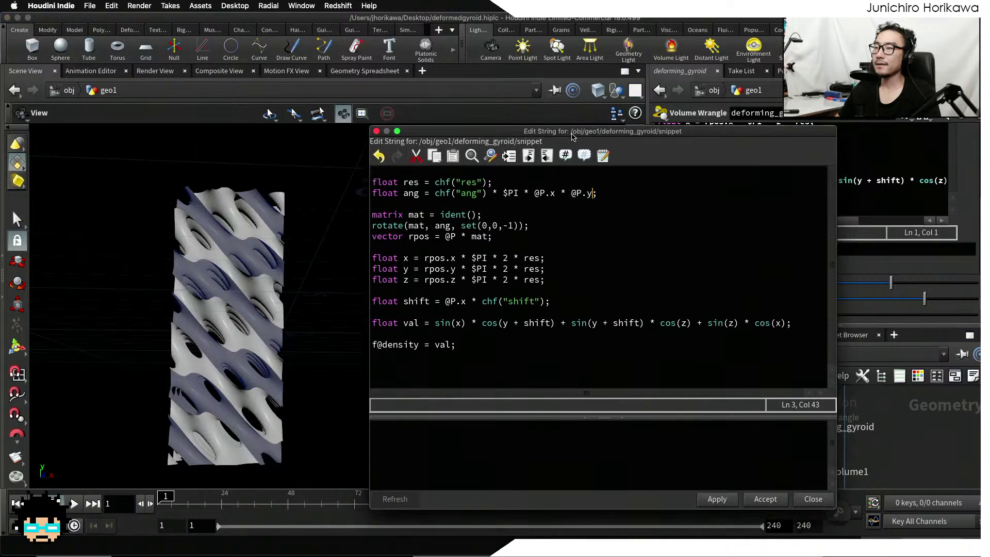
pyautogui.click(716, 499)
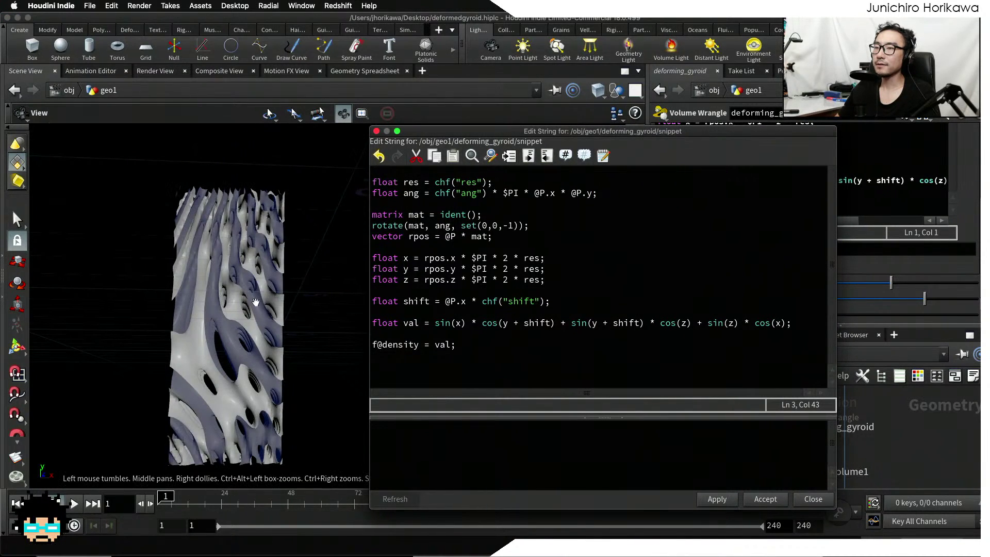
# Reset both the Ang and Shift parameters of the deforming_gyroid wrangle to 0
pyautogui.moveTo(256, 302); pyautogui.dragTo(242, 320)
pyautogui.moveTo(495, 134); pyautogui.dragTo(462, 404)
pyautogui.moveTo(429, 295); pyautogui.dragTo(498, 319)
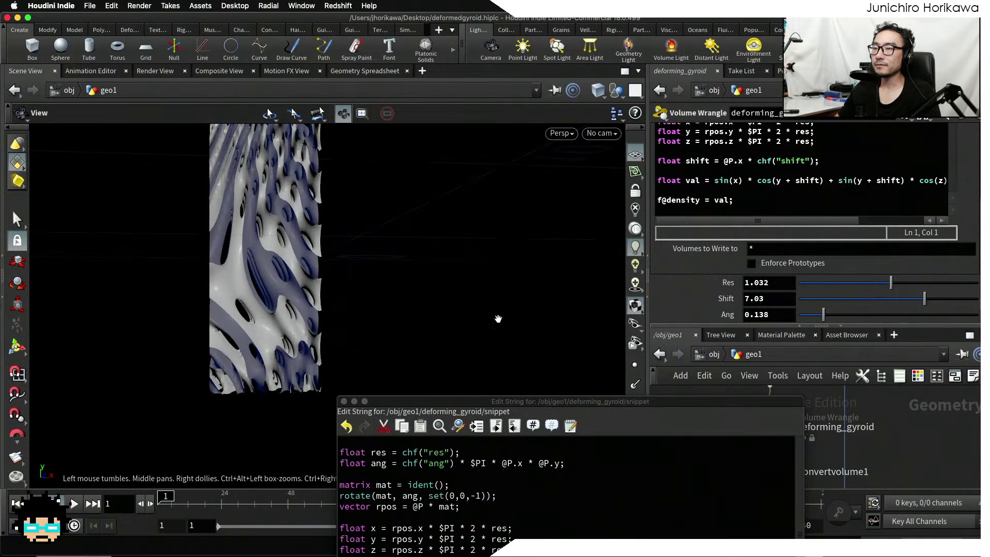
pyautogui.doubleClick(763, 315)
pyautogui.write('0')
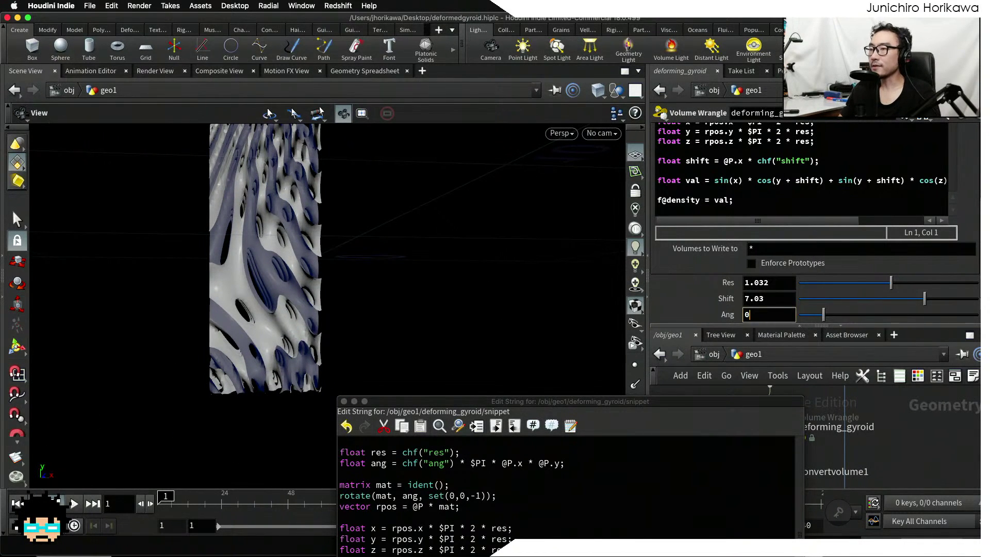
pyautogui.press('Return')
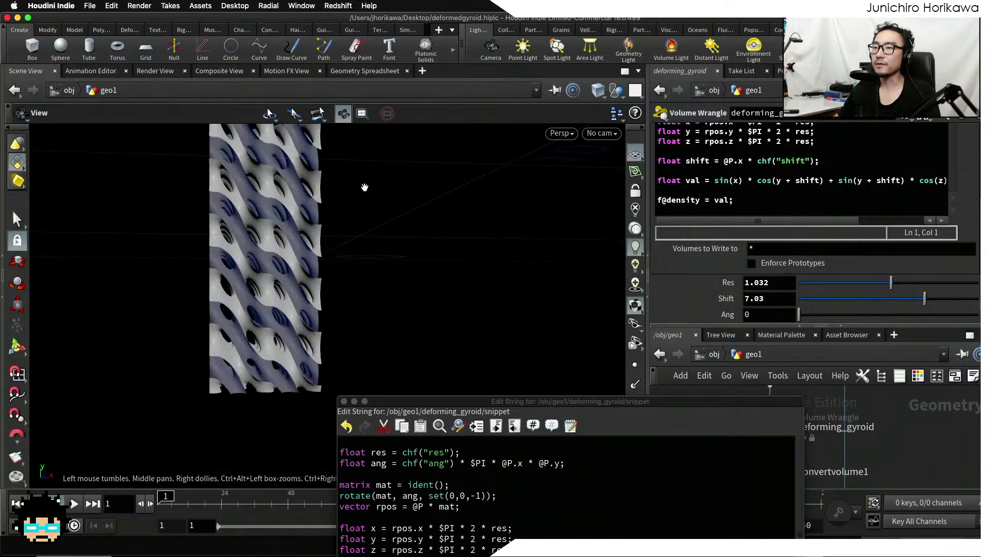
pyautogui.moveTo(364, 187); pyautogui.dragTo(329, 256)
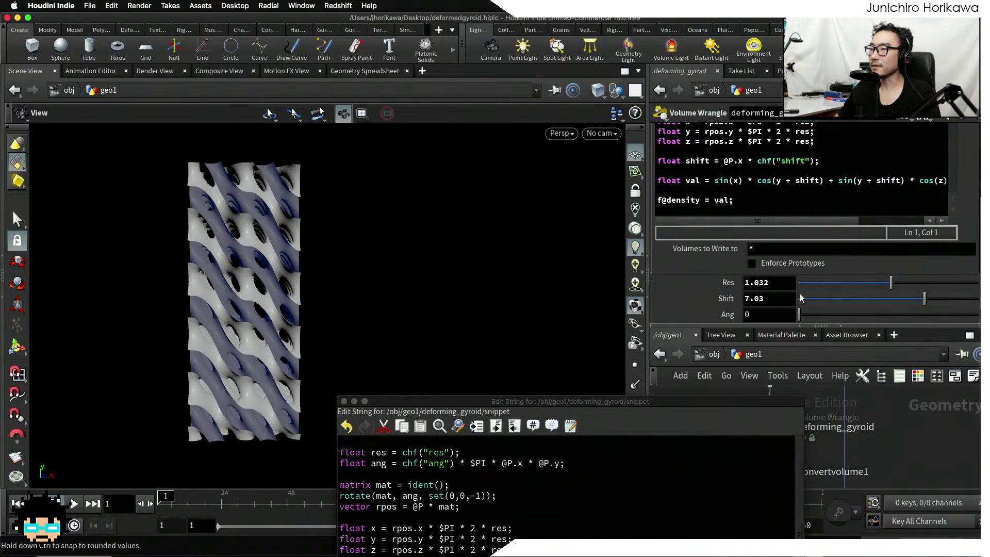
pyautogui.doubleClick(767, 299)
pyautogui.write('0')
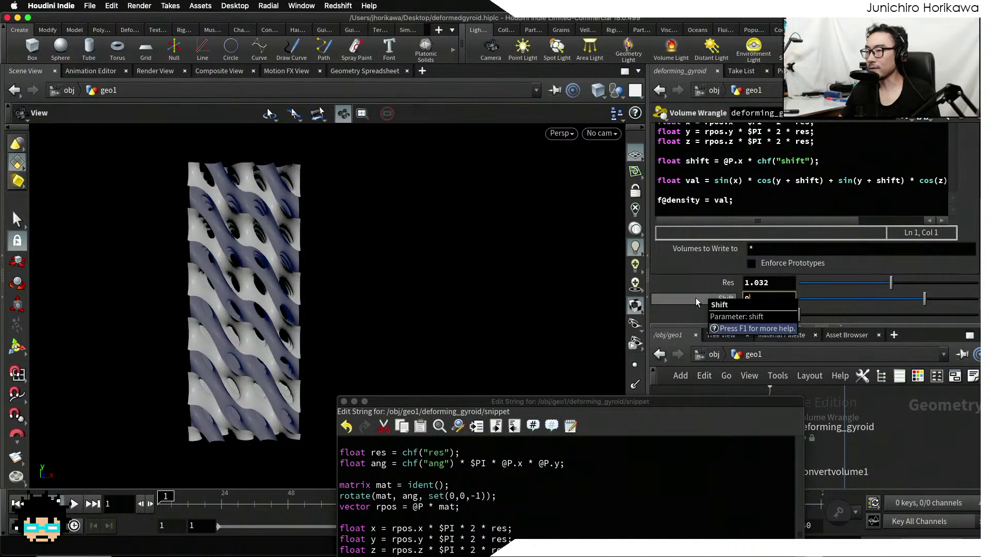
pyautogui.press('Return')
pyautogui.moveTo(353, 325)
pyautogui.mouseDown()
pyautogui.moveTo(326, 316)
pyautogui.moveTo(353, 323)
pyautogui.mouseUp()
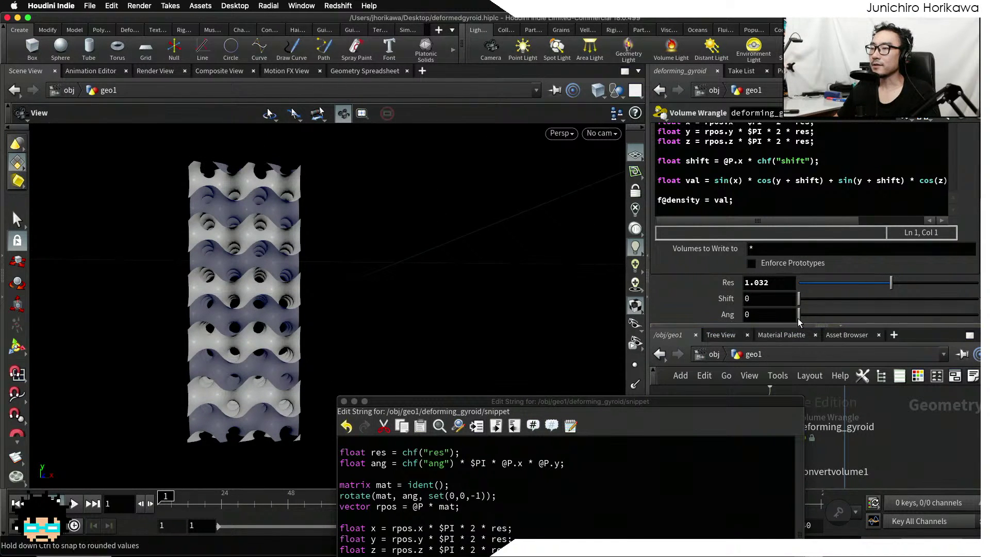
# Raise the Ang parameter in stages to about 0.133, 0.282 and 0.389, and inspect the deformed surface up close
pyautogui.moveTo(805, 317); pyautogui.dragTo(827, 321)
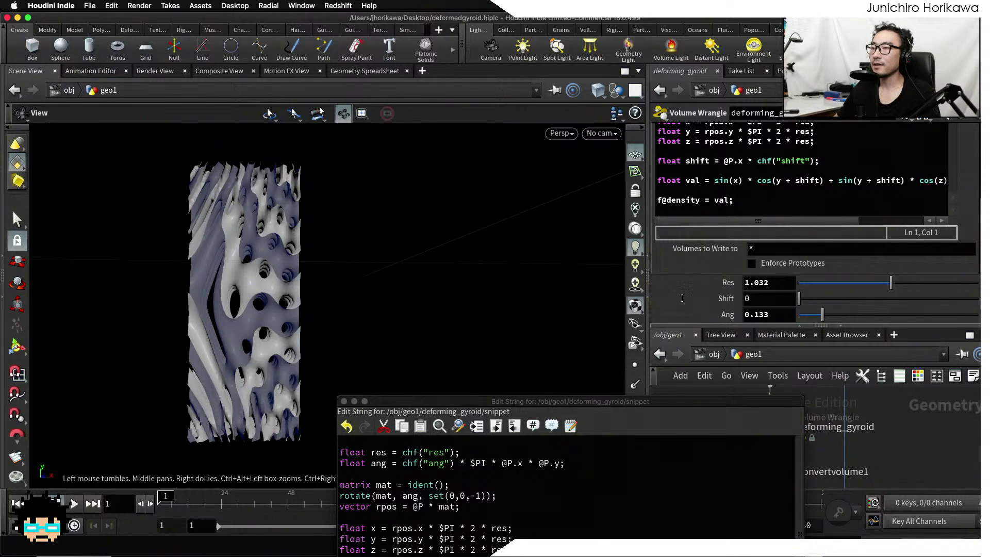
pyautogui.moveTo(831, 318); pyautogui.dragTo(847, 316)
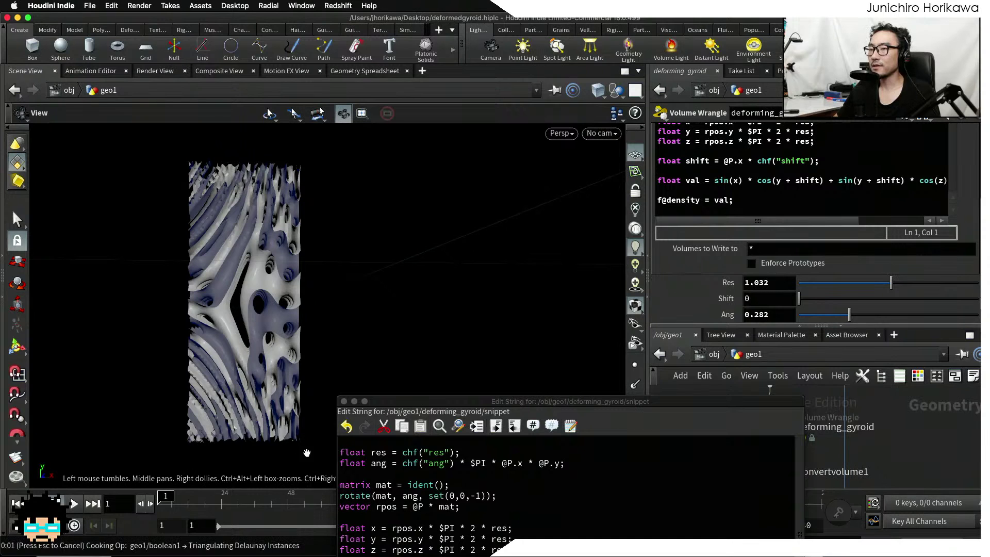
pyautogui.scroll(3, 261, 357)
pyautogui.scroll(2, 260, 358)
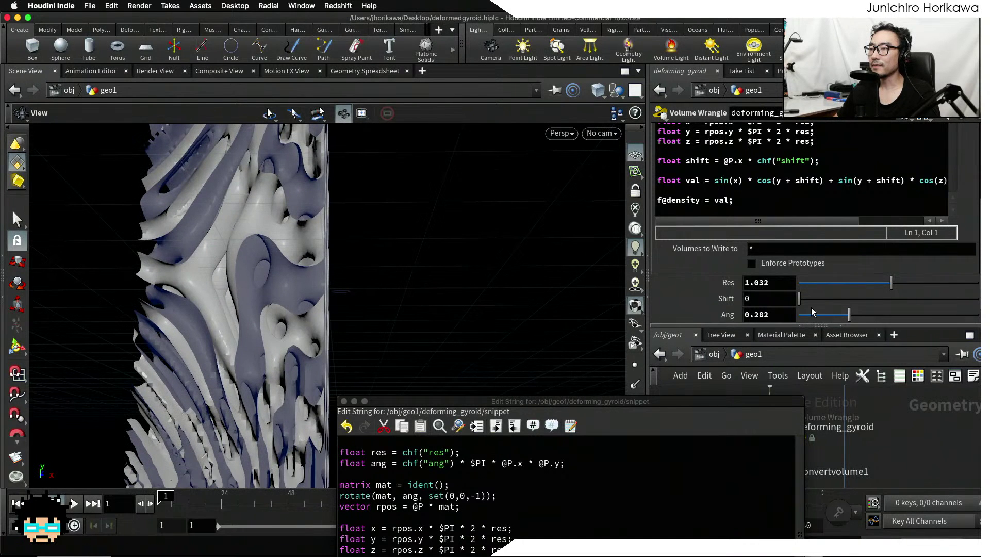
pyautogui.moveTo(848, 316); pyautogui.dragTo(869, 317)
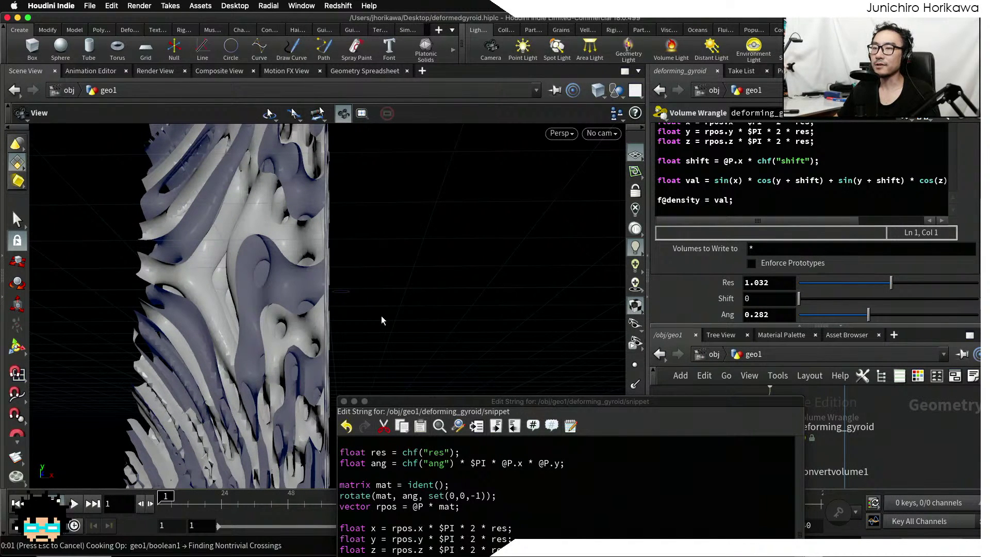
pyautogui.scroll(-2, 256, 308)
pyautogui.scroll(-2, 256, 308)
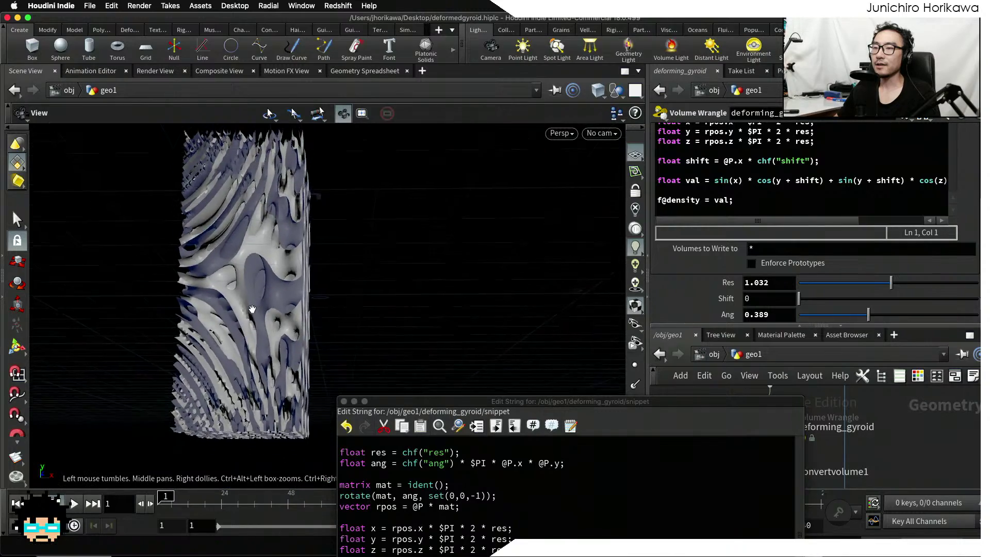
pyautogui.moveTo(256, 308)
pyautogui.mouseDown()
pyautogui.moveTo(361, 308)
pyautogui.moveTo(261, 326)
pyautogui.moveTo(213, 361)
pyautogui.moveTo(232, 328)
pyautogui.moveTo(192, 329)
pyautogui.moveTo(271, 325)
pyautogui.moveTo(232, 336)
pyautogui.moveTo(251, 323)
pyautogui.mouseUp()
pyautogui.scroll(1, 212, 361)
pyautogui.scroll(4, 229, 396)
pyautogui.scroll(3, 238, 367)
pyautogui.scroll(-3, 252, 321)
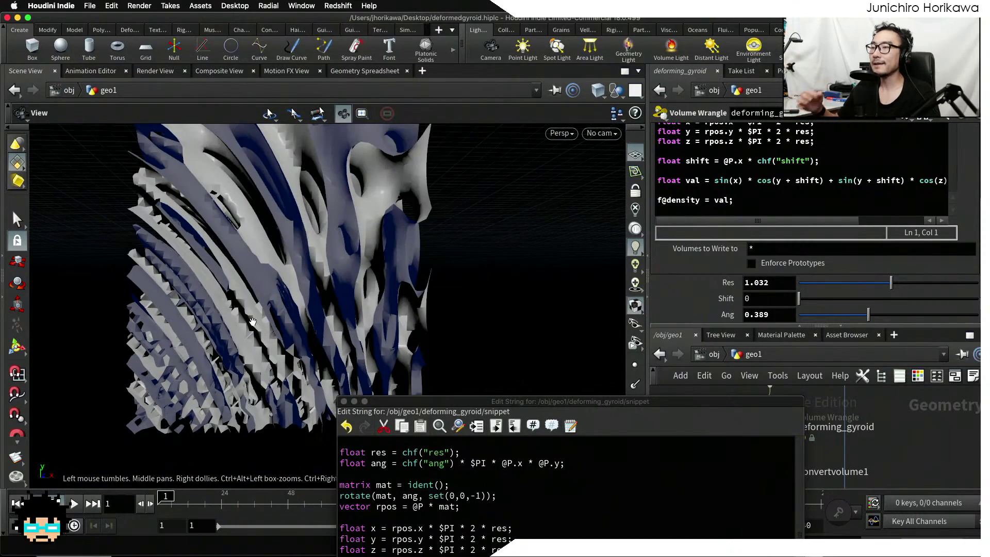
# Raise the Detail Level of the convertvolume1 node to 2
pyautogui.moveTo(753, 407); pyautogui.dragTo(617, 461)
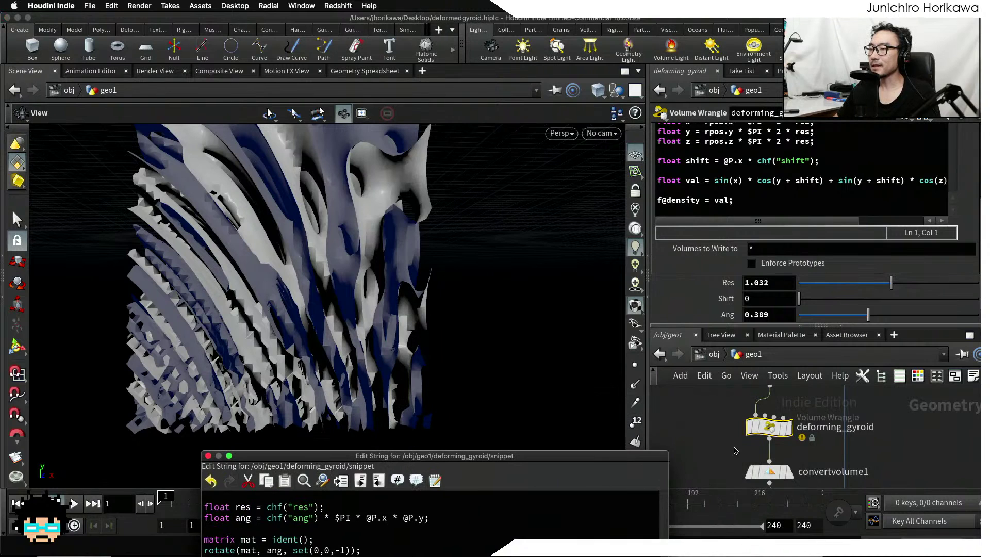
pyautogui.scroll(-5, 746, 448)
pyautogui.moveTo(725, 434); pyautogui.dragTo(733, 463, button='middle')
pyautogui.scroll(4, 764, 452)
pyautogui.click(765, 455)
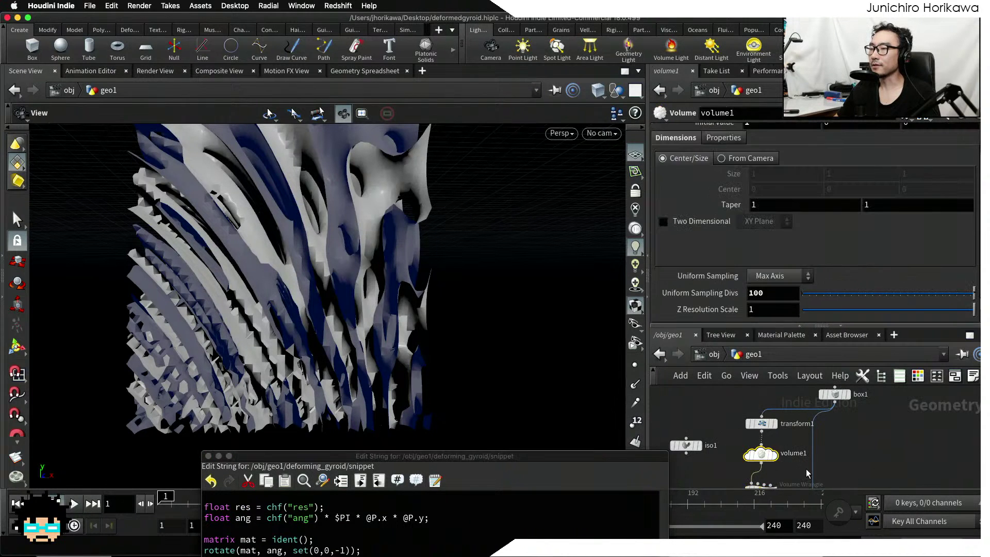
pyautogui.scroll(-5, 783, 438)
pyautogui.scroll(2, 788, 433)
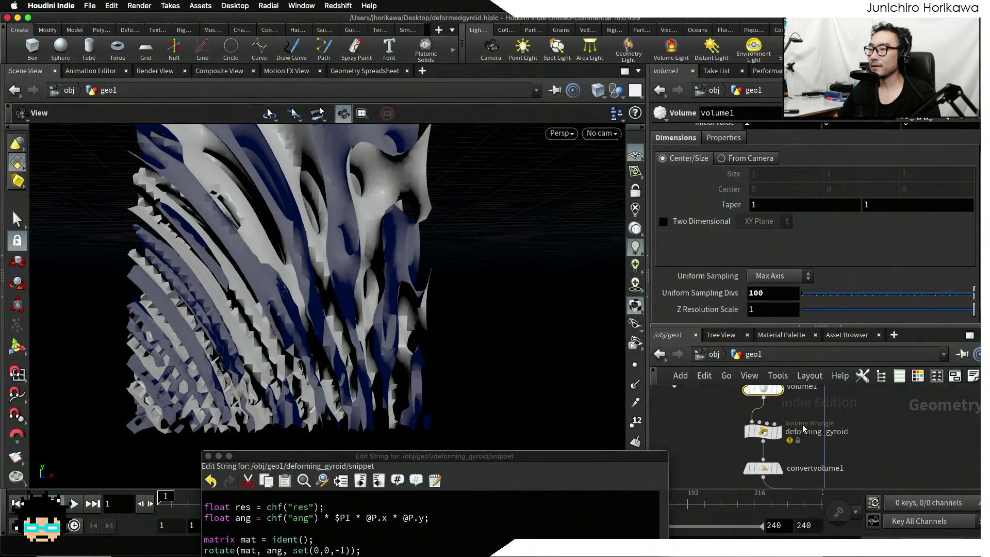
pyautogui.click(768, 434)
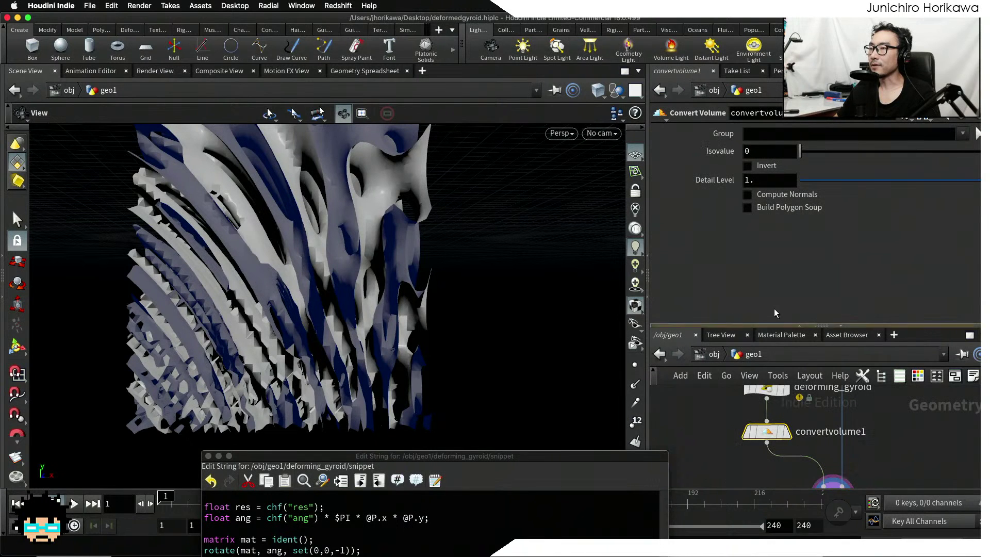
pyautogui.doubleClick(747, 181)
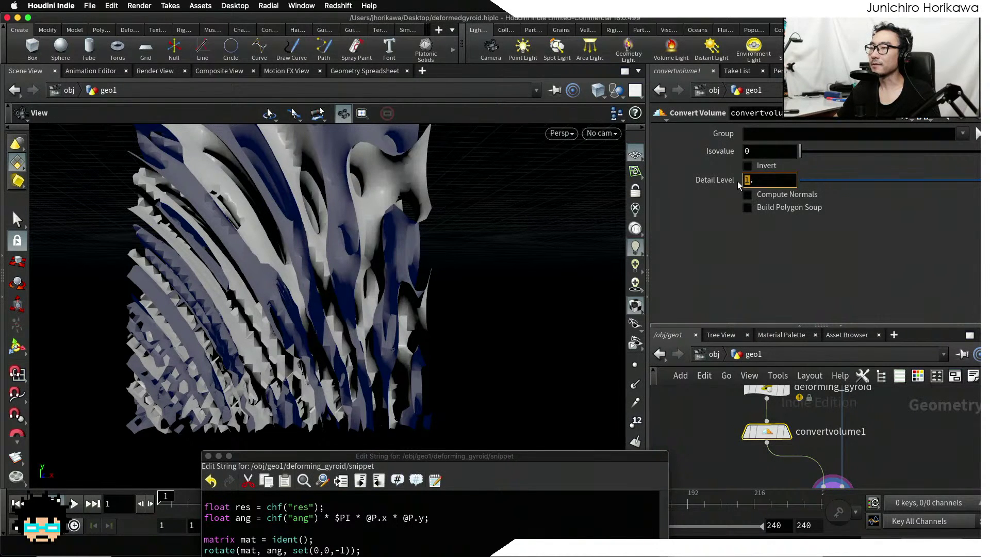
pyautogui.press('Return')
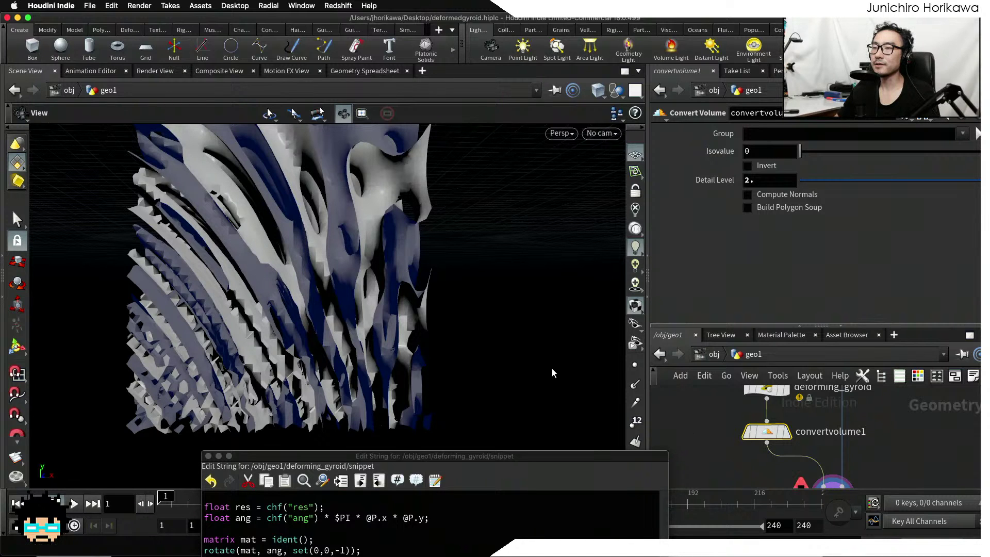
# Return the Detail Level of convertvolume1 to 1
pyautogui.moveTo(754, 182); pyautogui.dragTo(722, 182)
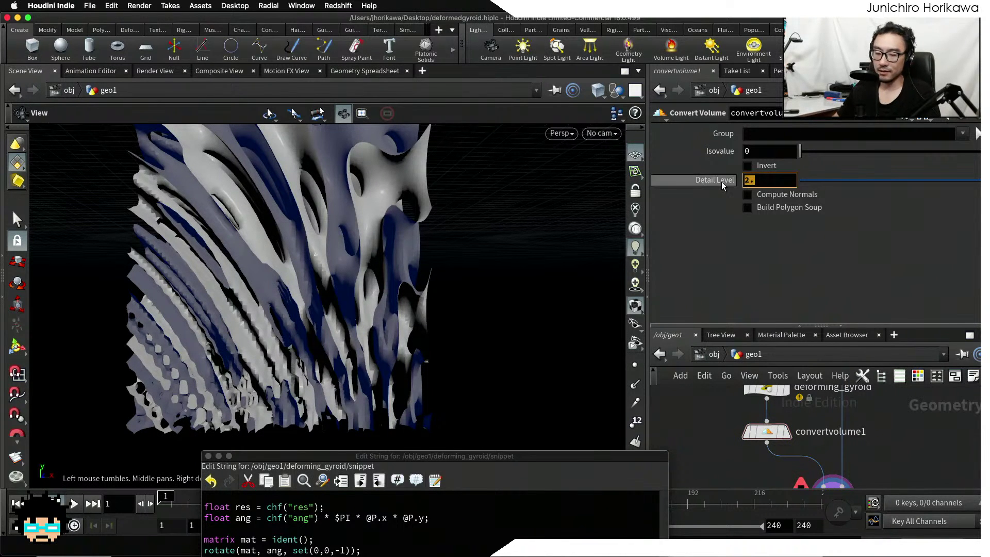
pyautogui.write('1')
pyautogui.press('Return')
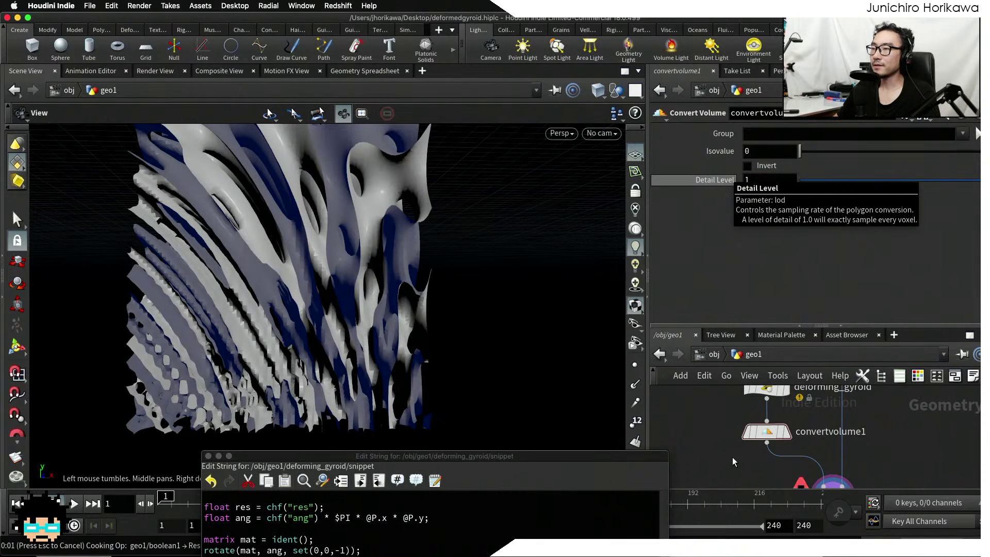
# Set the Uniform Sampling Divs of the volume1 node to 150 and inspect the refined surface
pyautogui.scroll(-4, 732, 456)
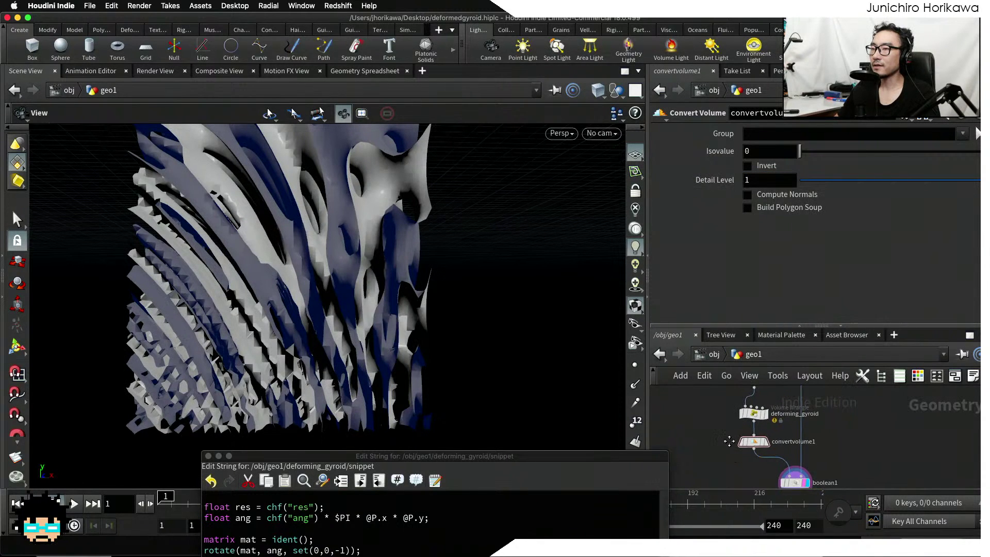
pyautogui.moveTo(744, 407); pyautogui.dragTo(747, 455, button='middle')
pyautogui.scroll(5, 748, 456)
pyautogui.click(766, 407)
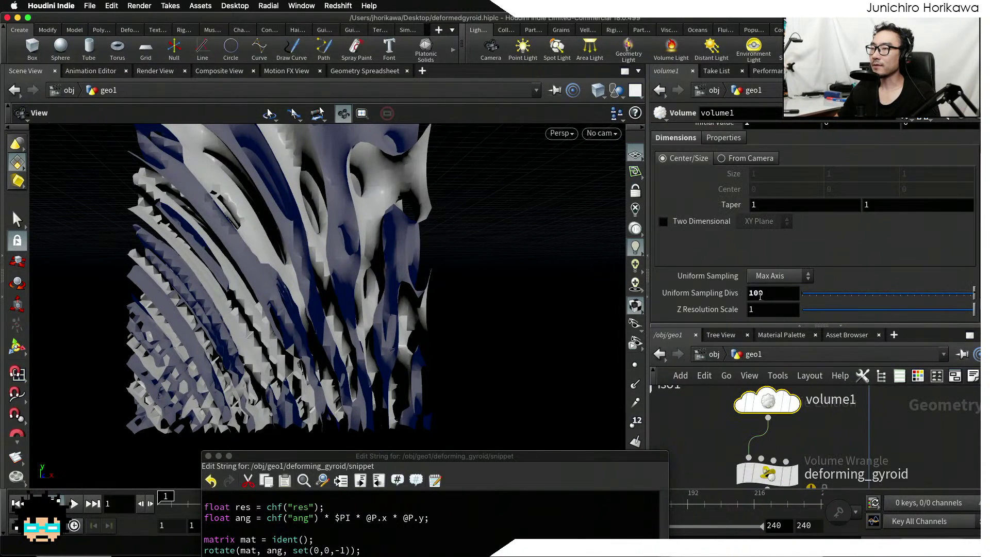
pyautogui.click(755, 293)
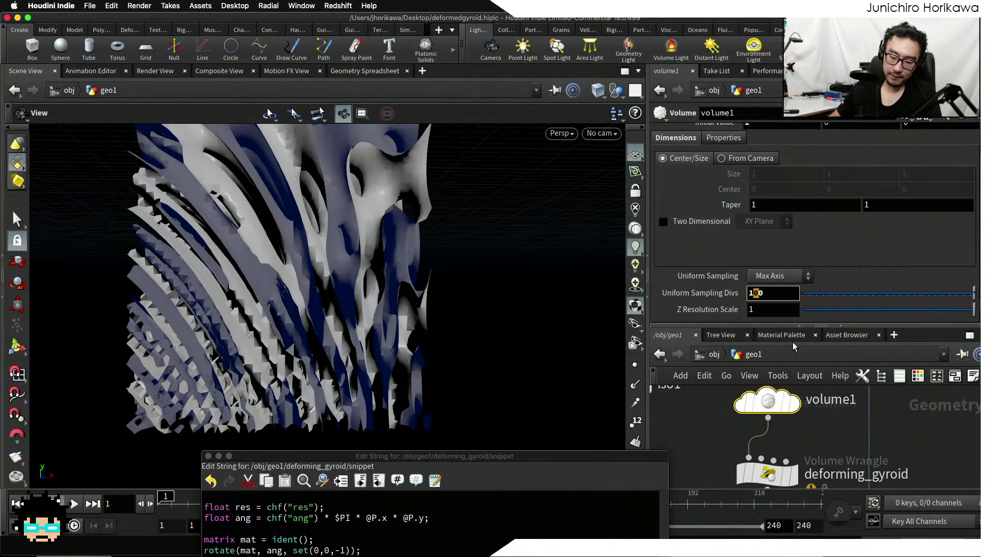
pyautogui.write('5')
pyautogui.press('Return')
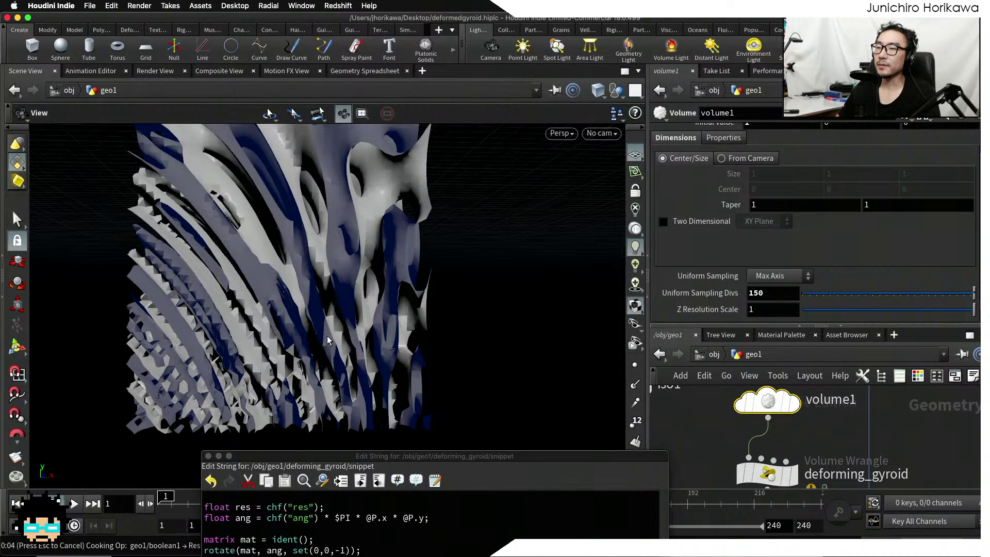
pyautogui.moveTo(327, 340); pyautogui.dragTo(402, 334)
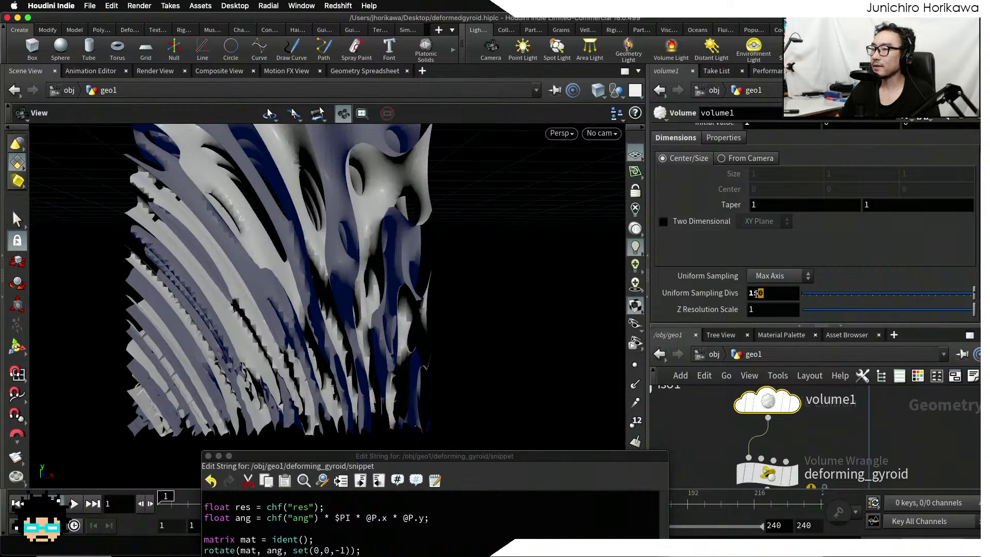
# Set the Uniform Sampling Divs of volume1 back to 100
pyautogui.click(756, 293)
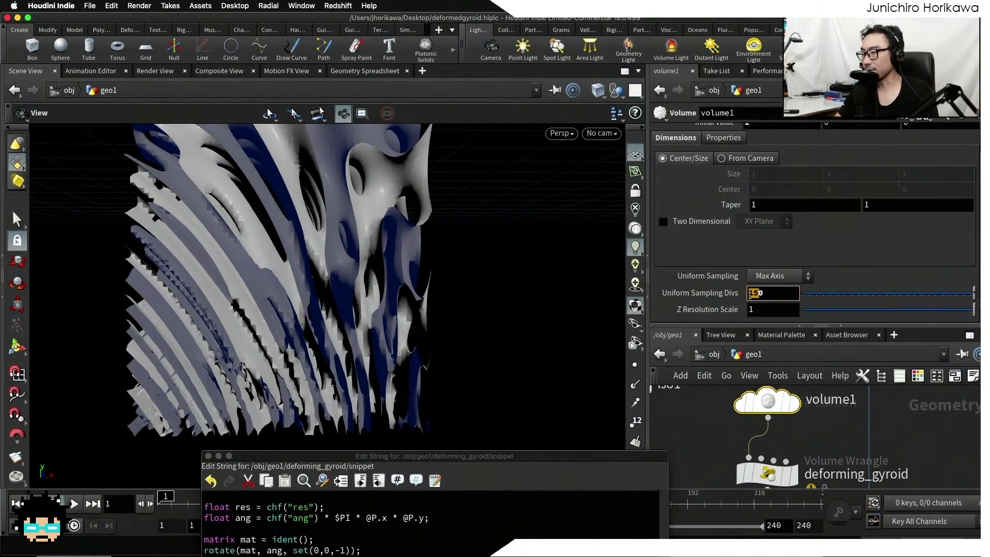
pyautogui.write('10')
pyautogui.press('Return')
# Inspect the lower part of the gyroid column and lower the Ang parameter of deforming_gyroid to about 0.176
pyautogui.moveTo(550, 454); pyautogui.dragTo(695, 184)
pyautogui.scroll(-5, 191, 323)
pyautogui.moveTo(192, 323); pyautogui.dragTo(171, 363, button='middle')
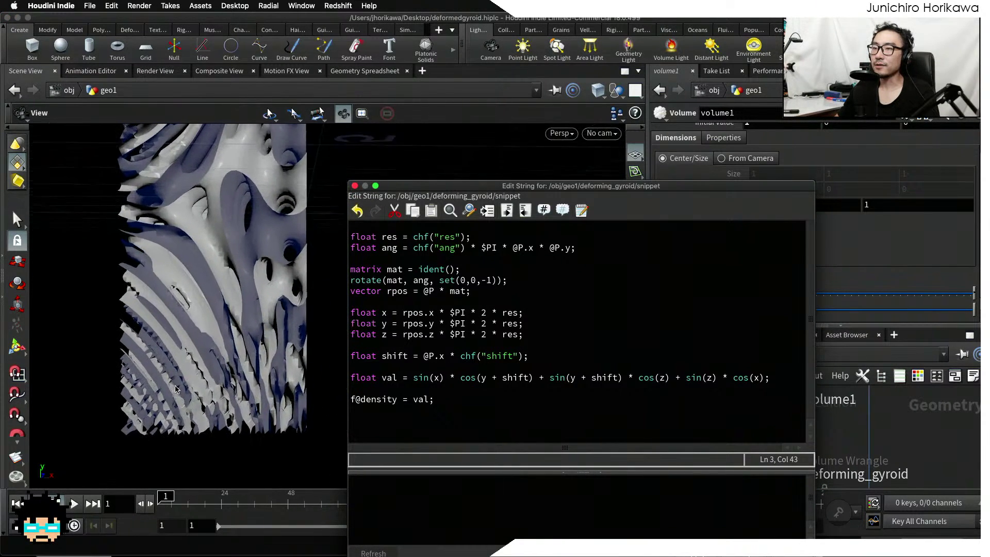
pyautogui.moveTo(172, 362); pyautogui.dragTo(177, 424)
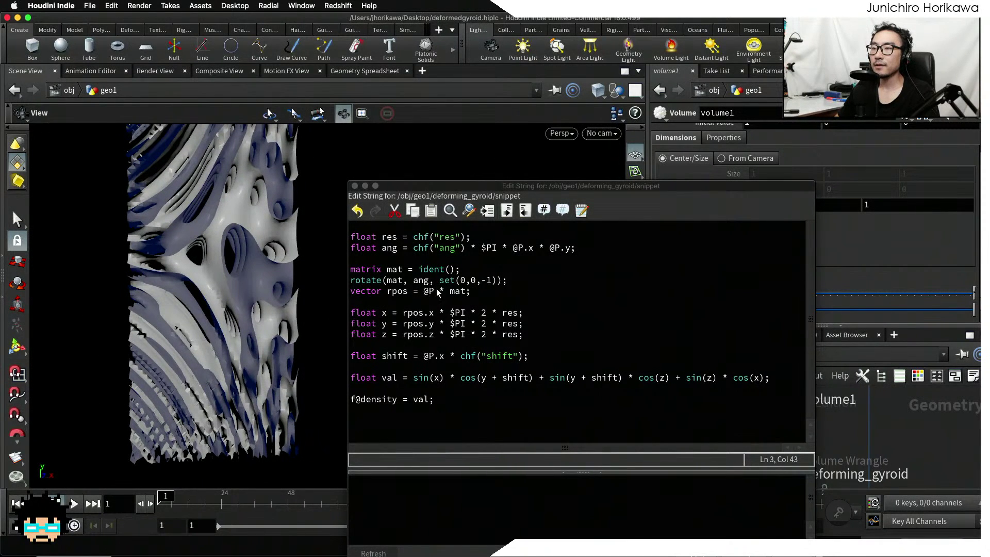
pyautogui.moveTo(578, 184); pyautogui.dragTo(498, 418)
pyautogui.click(800, 465)
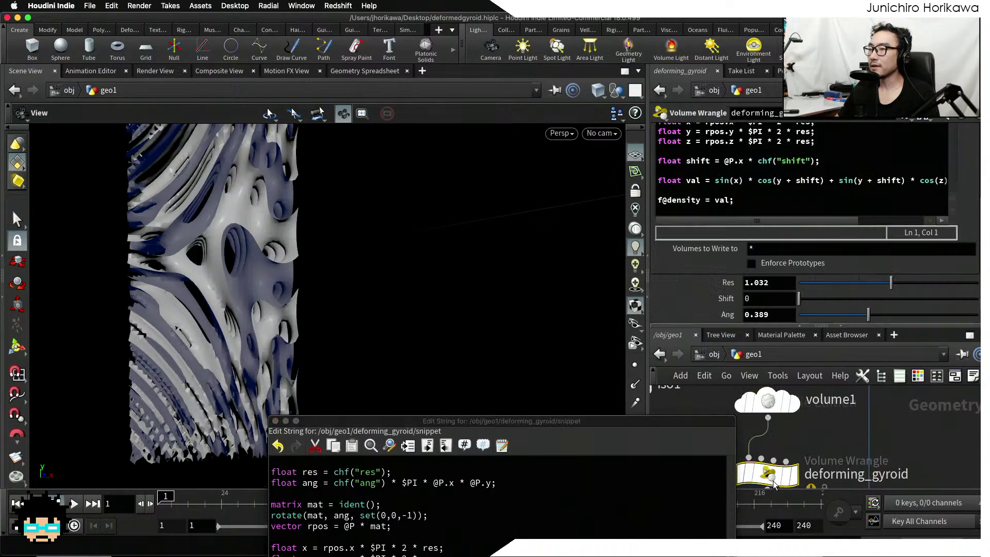
pyautogui.moveTo(839, 318)
pyautogui.mouseDown()
pyautogui.moveTo(811, 321)
pyautogui.moveTo(830, 320)
pyautogui.mouseUp()
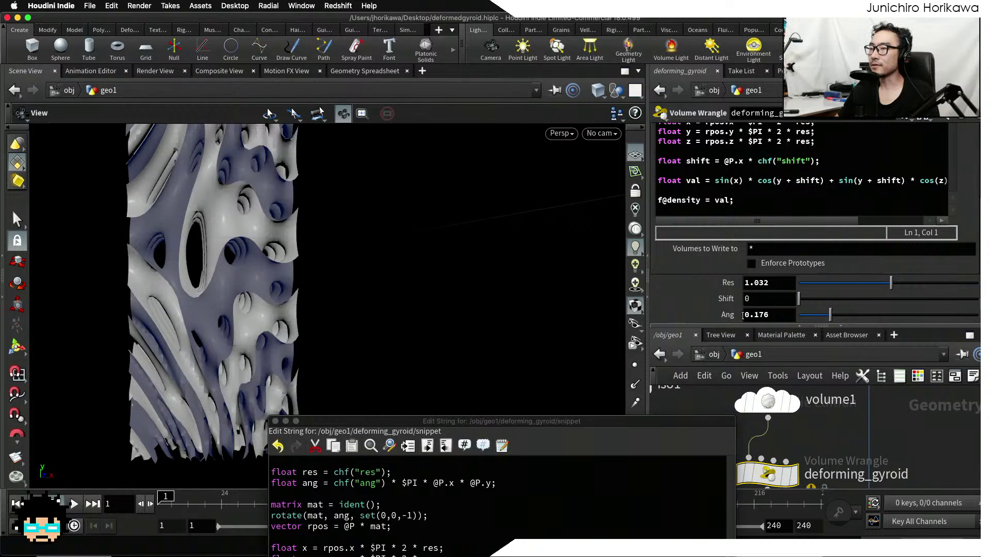
# Negate the Ang parameter to -0.176 and view the reversed deformation from another angle
pyautogui.click(744, 315)
pyautogui.write('-')
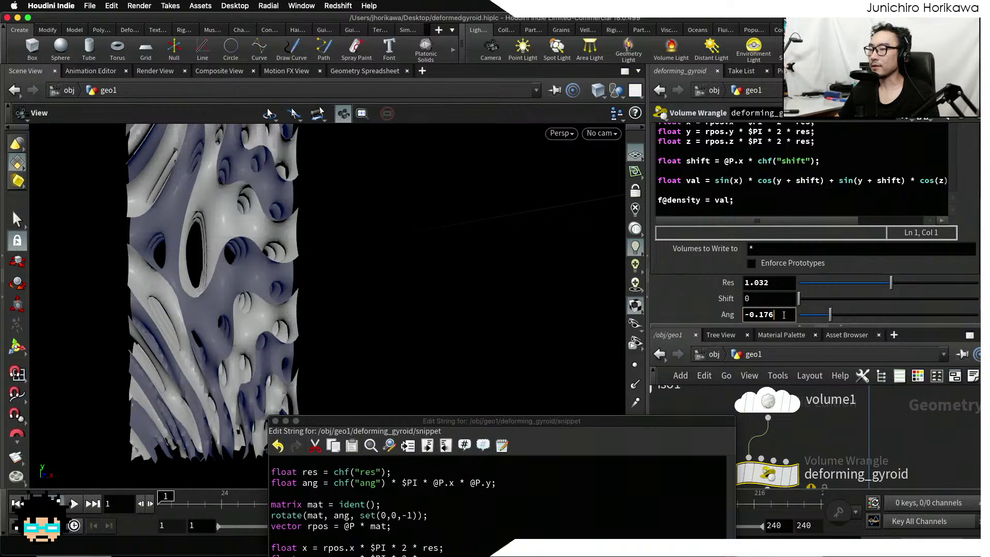
pyautogui.press('Return')
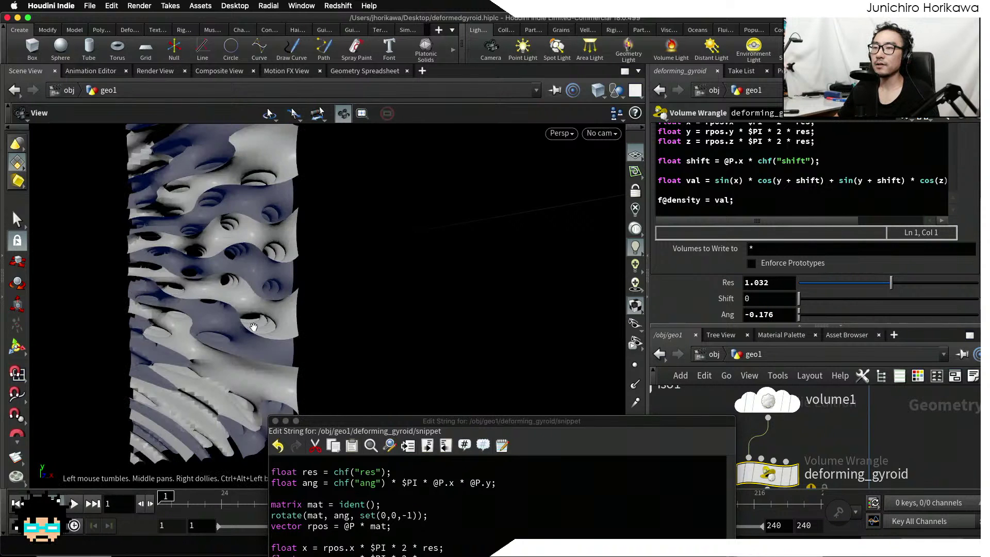
pyautogui.moveTo(253, 328); pyautogui.dragTo(530, 327)
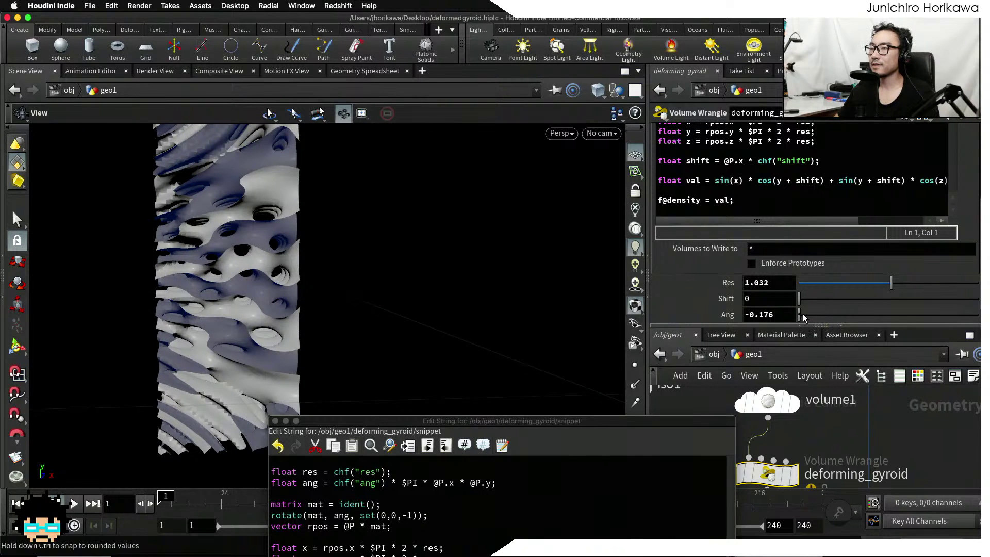
# Push the Ang parameter down to about -3.576 and examine the extreme distortion along the column up close
pyautogui.moveTo(768, 314); pyautogui.dragTo(727, 315, button='middle')
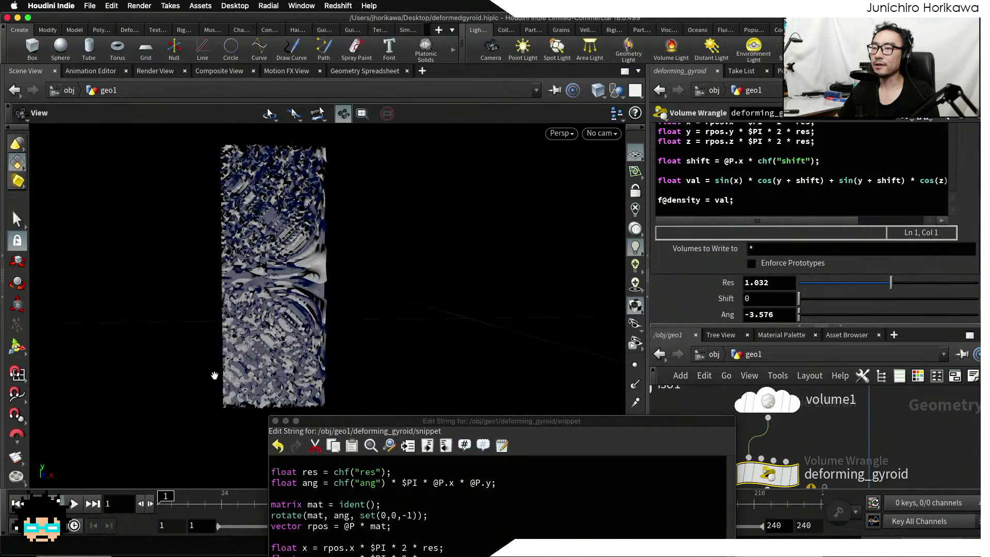
pyautogui.scroll(3, 244, 347)
pyautogui.moveTo(247, 346); pyautogui.dragTo(280, 327)
pyautogui.scroll(5, 280, 326)
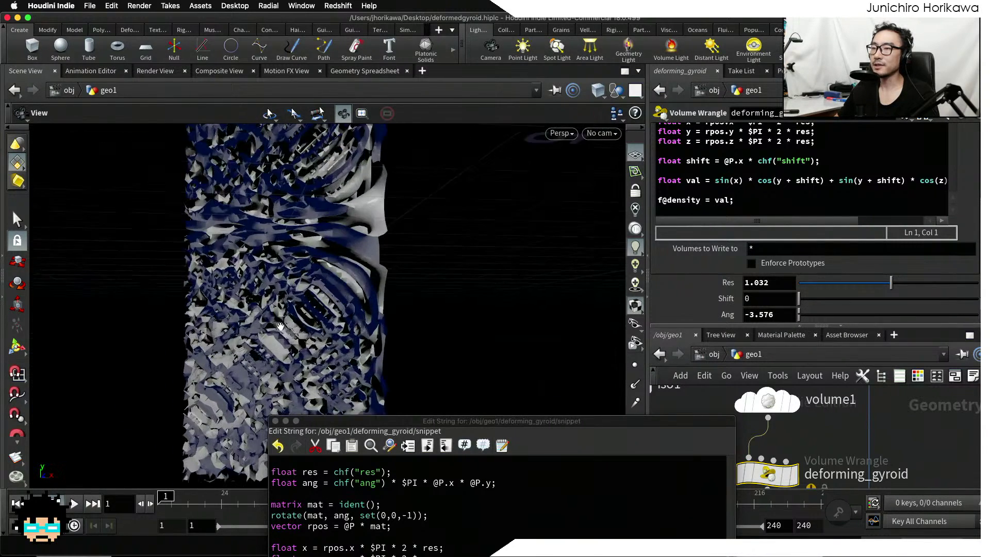
pyautogui.scroll(2, 280, 326)
pyautogui.scroll(-5, 402, 274)
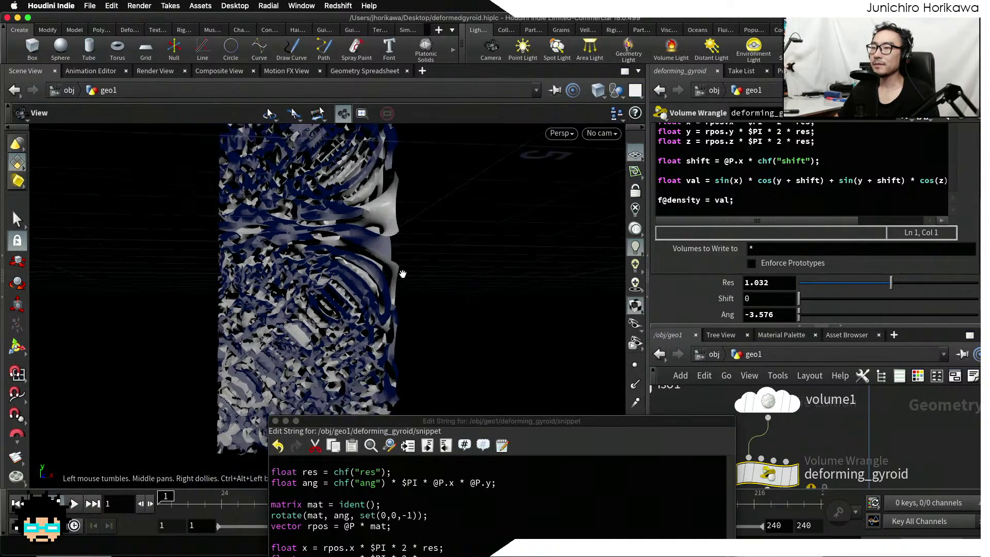
pyautogui.scroll(-5, 403, 274)
pyautogui.moveTo(368, 245); pyautogui.dragTo(348, 273, button='middle')
pyautogui.moveTo(322, 212); pyautogui.dragTo(288, 289, button='middle')
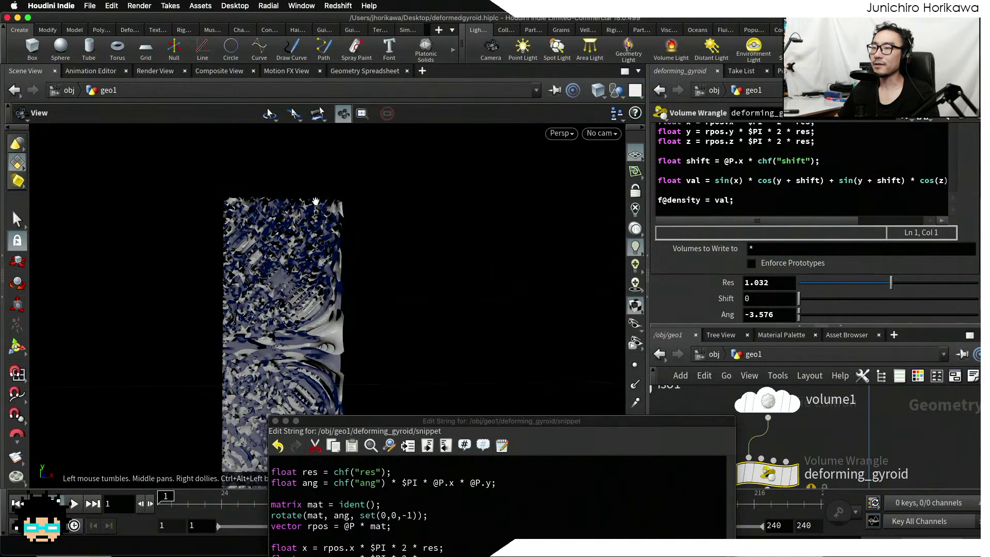
pyautogui.moveTo(228, 300); pyautogui.dragTo(201, 299, button='middle')
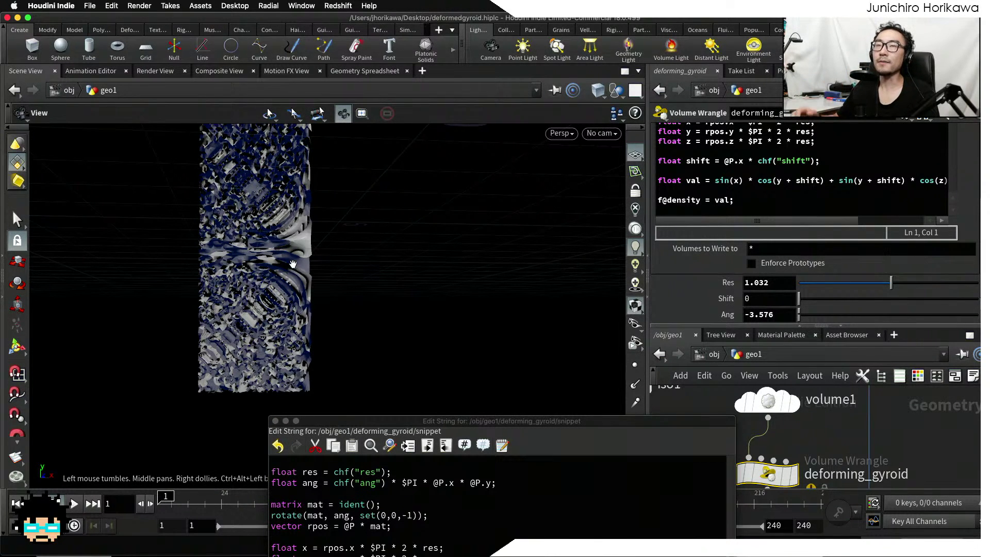
pyautogui.moveTo(302, 262); pyautogui.dragTo(356, 294, button='middle')
pyautogui.scroll(5, 356, 293)
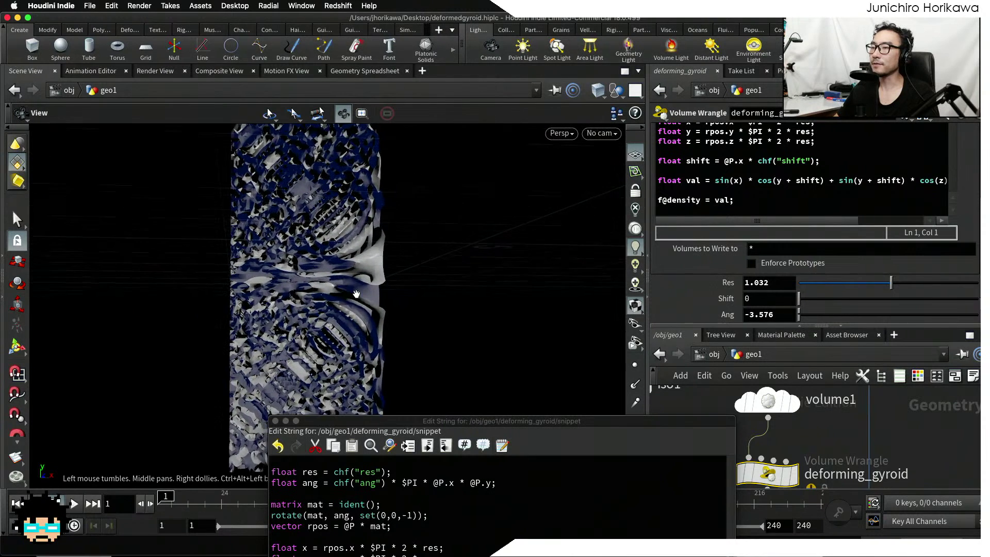
pyautogui.scroll(3, 356, 294)
# Set the Ang parameter to -1 and inspect the deformed surface
pyautogui.moveTo(750, 314); pyautogui.dragTo(821, 324)
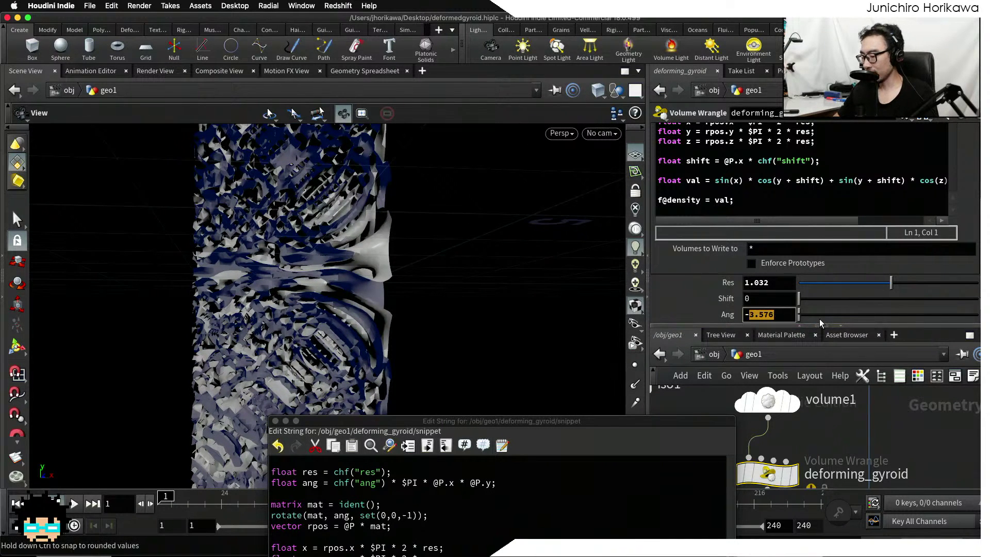
pyautogui.write('1')
pyautogui.press('Return')
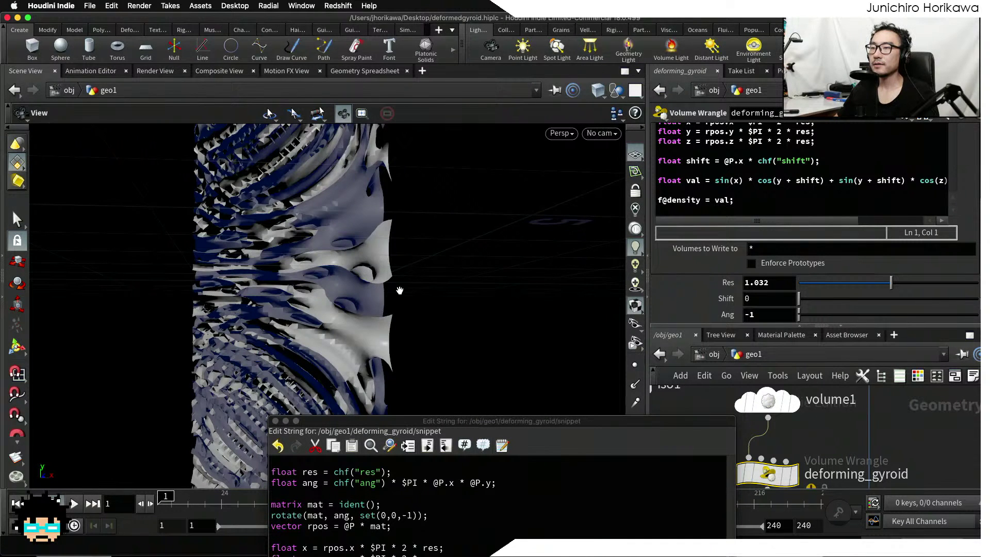
pyautogui.moveTo(400, 290); pyautogui.dragTo(381, 281)
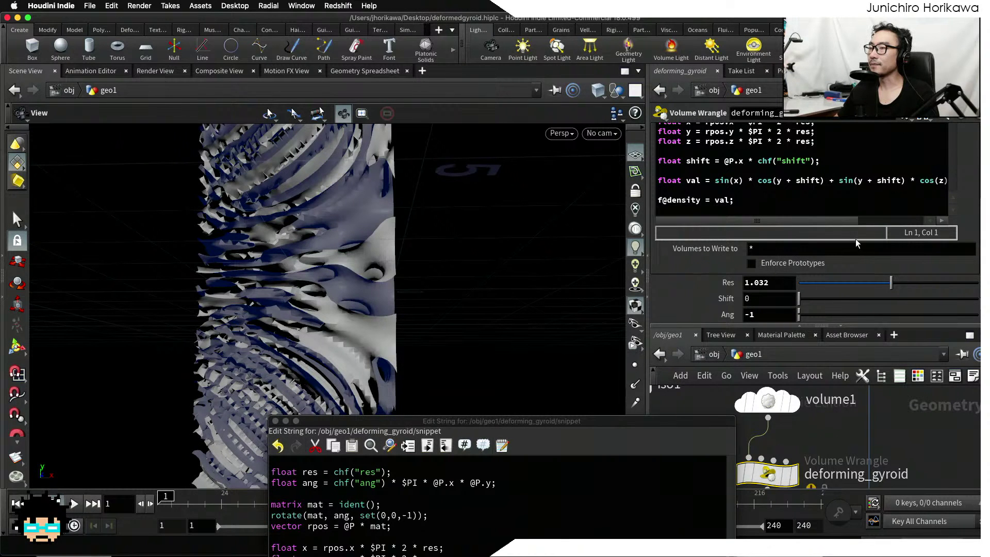
# Edit the parameter interface of deforming_gyroid so the Ang range runs from -0.5 to 0.5, and apply the change
pyautogui.click(895, 117)
pyautogui.click(898, 133)
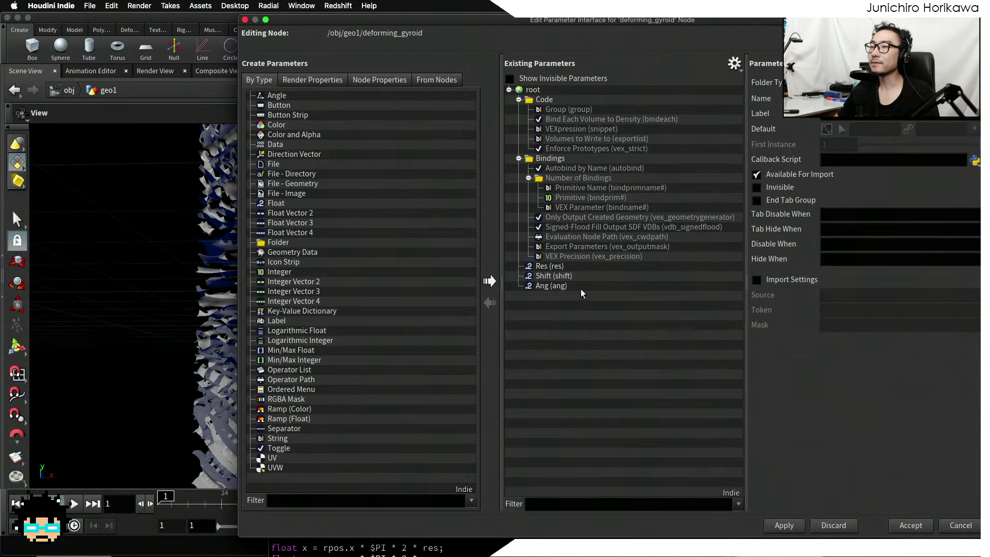
pyautogui.click(580, 289)
pyautogui.moveTo(844, 290); pyautogui.dragTo(796, 292)
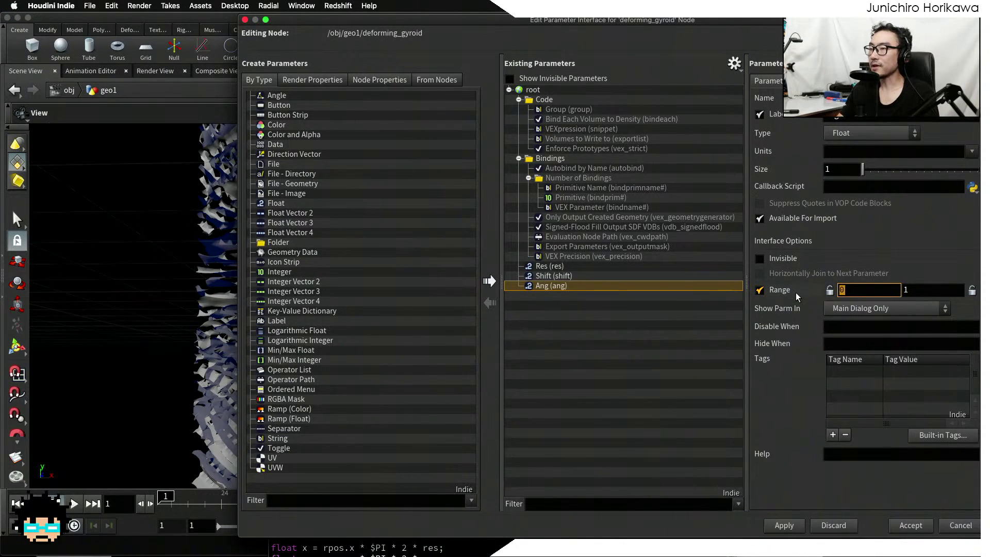
pyautogui.write('-0')
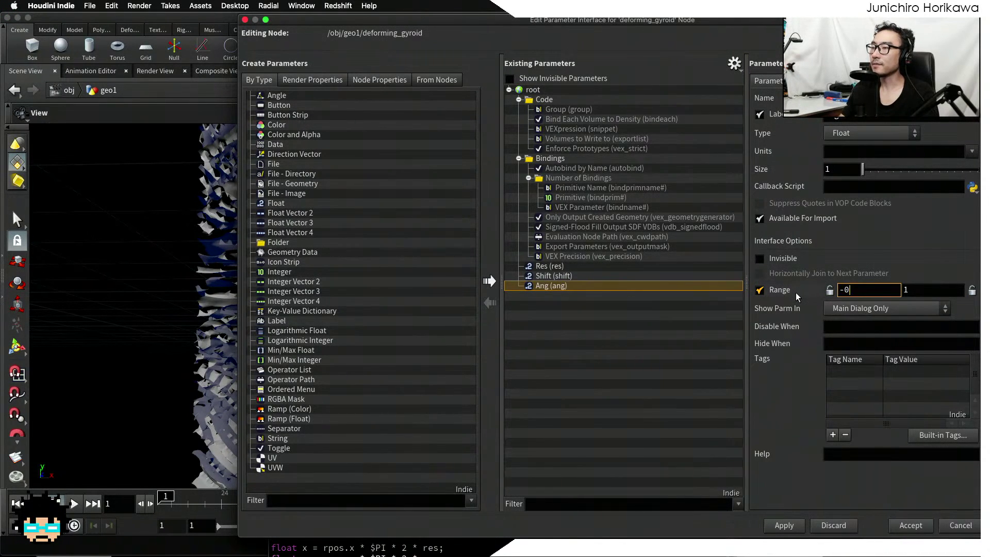
pyautogui.write('.5')
pyautogui.press('Tab')
pyautogui.write('0.5')
pyautogui.press('Return')
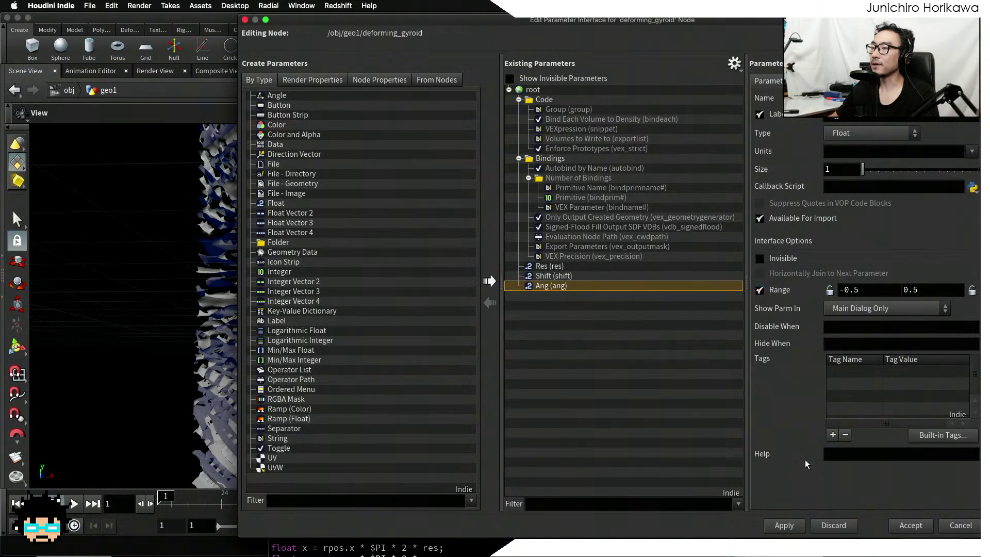
pyautogui.click(783, 524)
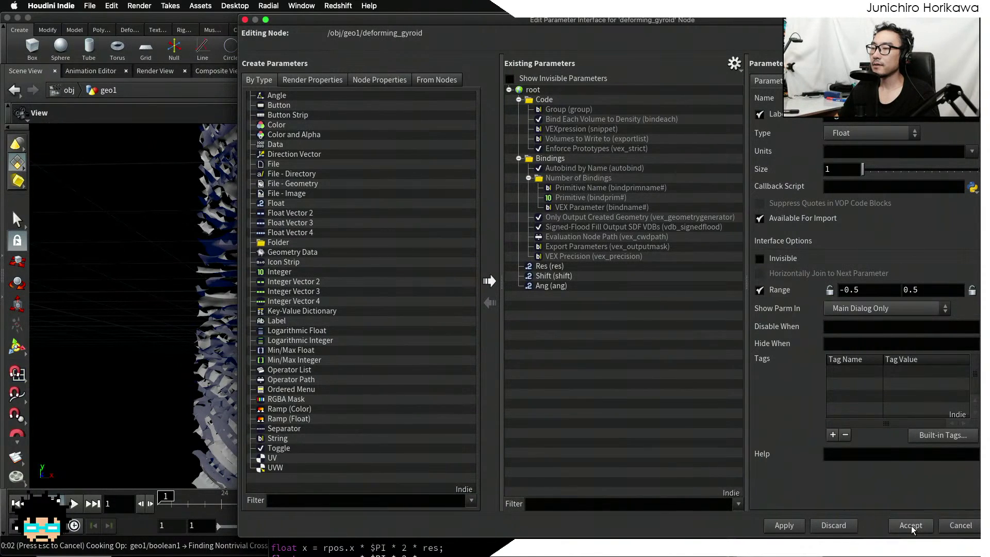
# Accept the edited parameter interface of deforming_gyroid and set its Ang parameter to 0.284
pyautogui.click(910, 525)
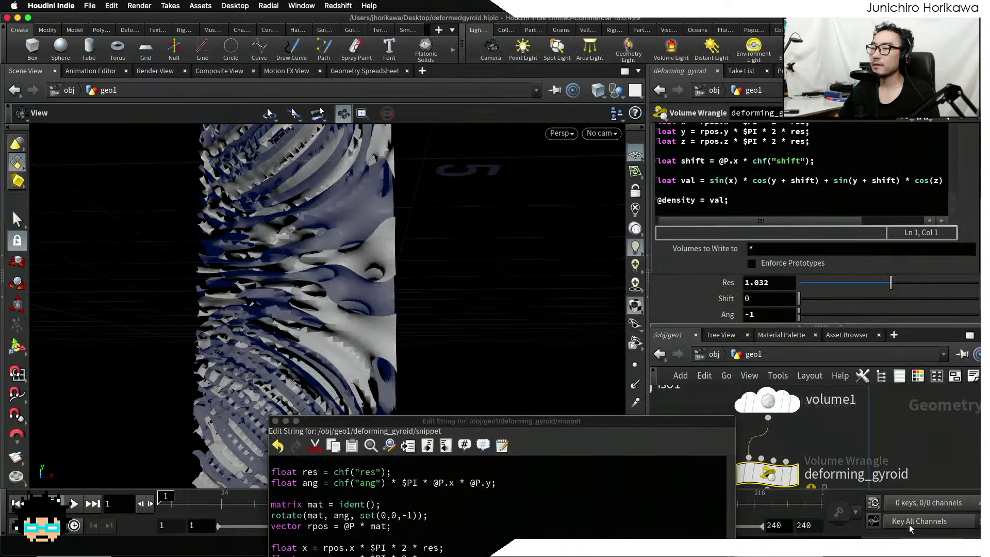
pyautogui.click(832, 315)
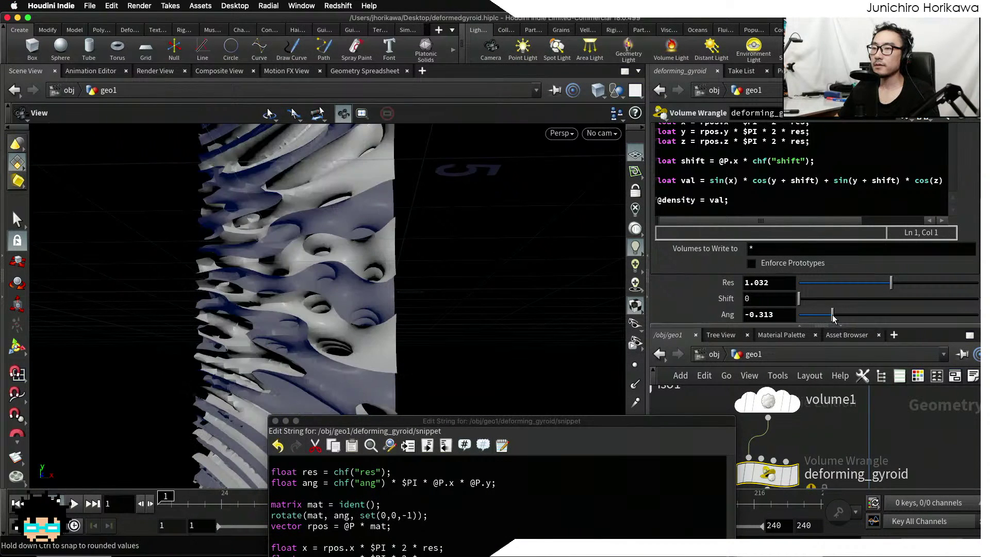
pyautogui.moveTo(832, 315); pyautogui.dragTo(938, 315)
# Set the Shift parameter of the deforming_gyroid wrangle to 4.06
pyautogui.scroll(-10, 450, 318)
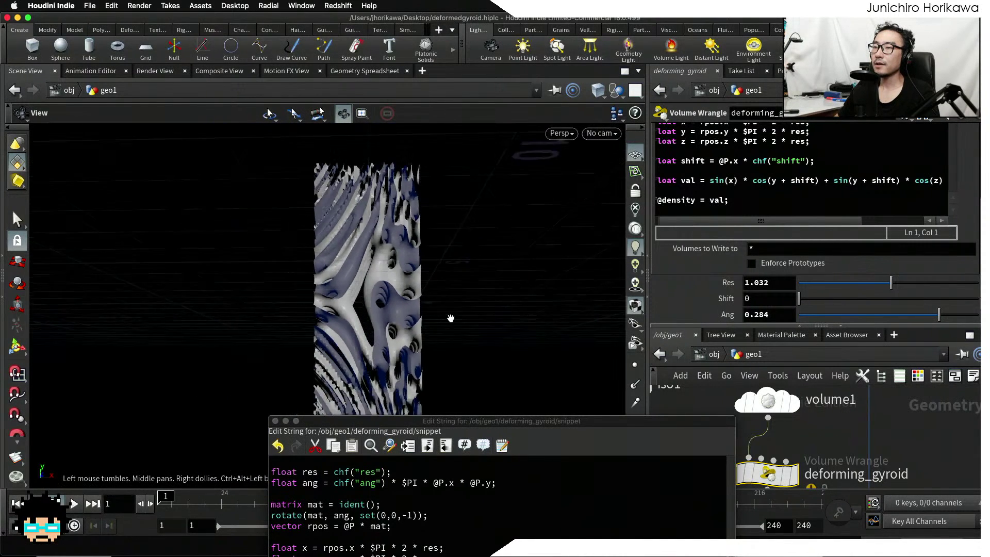
pyautogui.moveTo(450, 318); pyautogui.dragTo(420, 288, button='middle')
pyautogui.scroll(2, 420, 288)
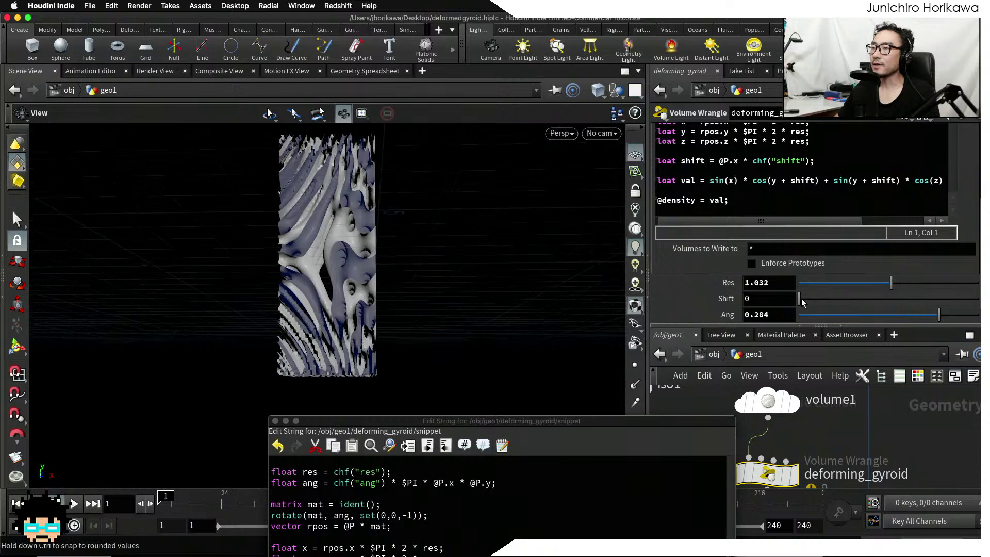
pyautogui.click(857, 299)
pyautogui.moveTo(857, 299); pyautogui.dragTo(871, 299)
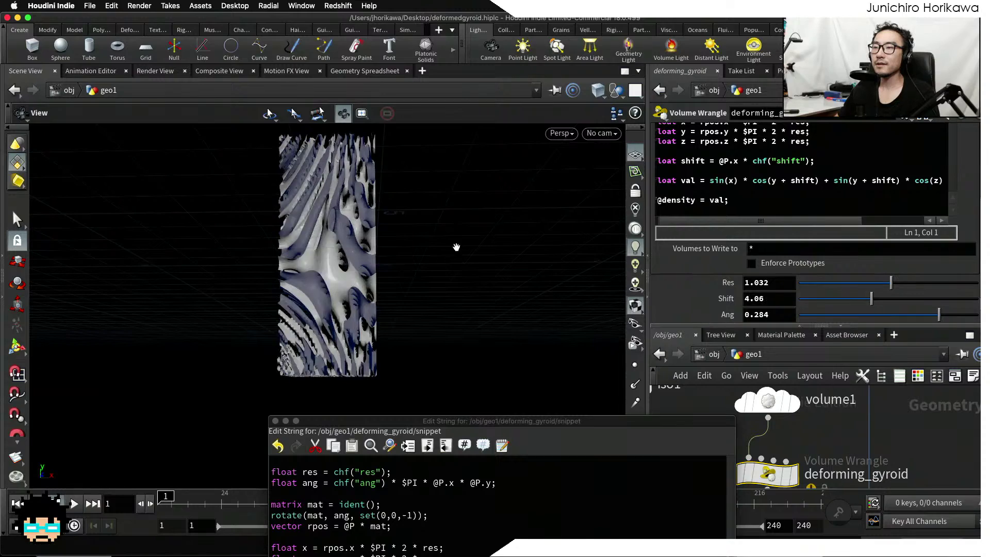
pyautogui.moveTo(455, 245)
pyautogui.mouseDown()
pyautogui.moveTo(428, 253)
pyautogui.moveTo(447, 254)
pyautogui.mouseUp()
pyautogui.moveTo(348, 248); pyautogui.dragTo(396, 251, button='right')
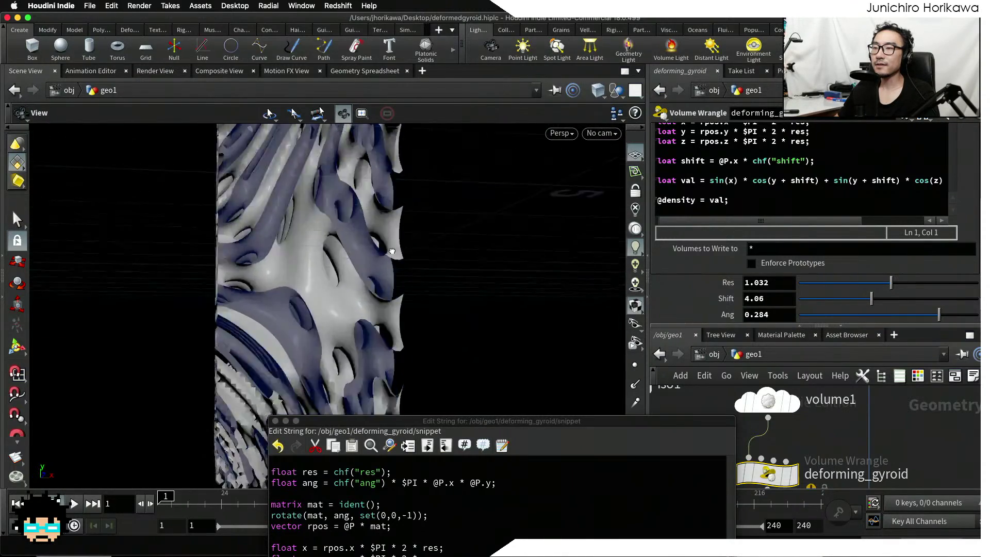
pyautogui.moveTo(396, 252); pyautogui.dragTo(425, 367)
# Examine how the x, y, z and shift variables are used in the val formula of the deforming_gyroid snippet
pyautogui.moveTo(428, 421); pyautogui.dragTo(499, 183)
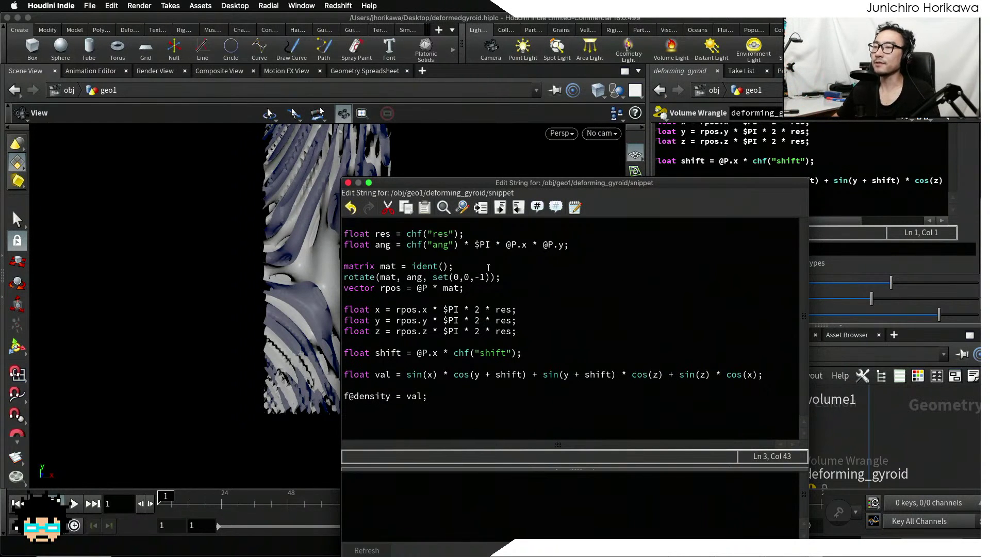
pyautogui.click(376, 321)
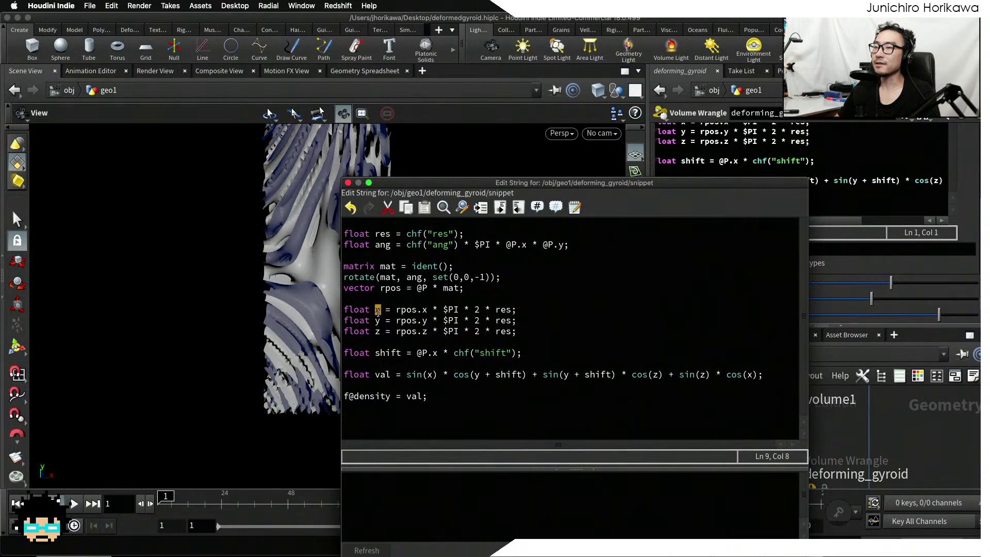
pyautogui.doubleClick(376, 332)
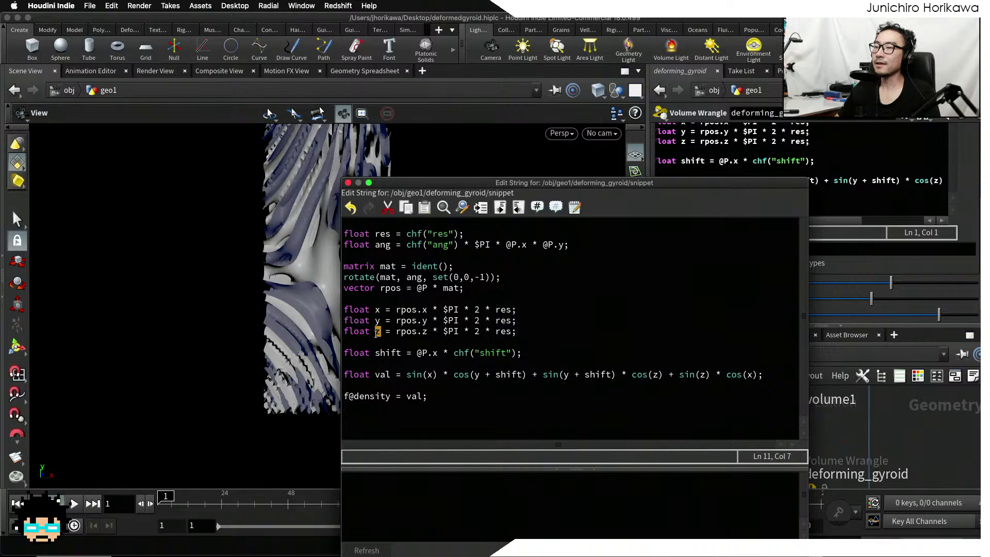
pyautogui.doubleClick(430, 375)
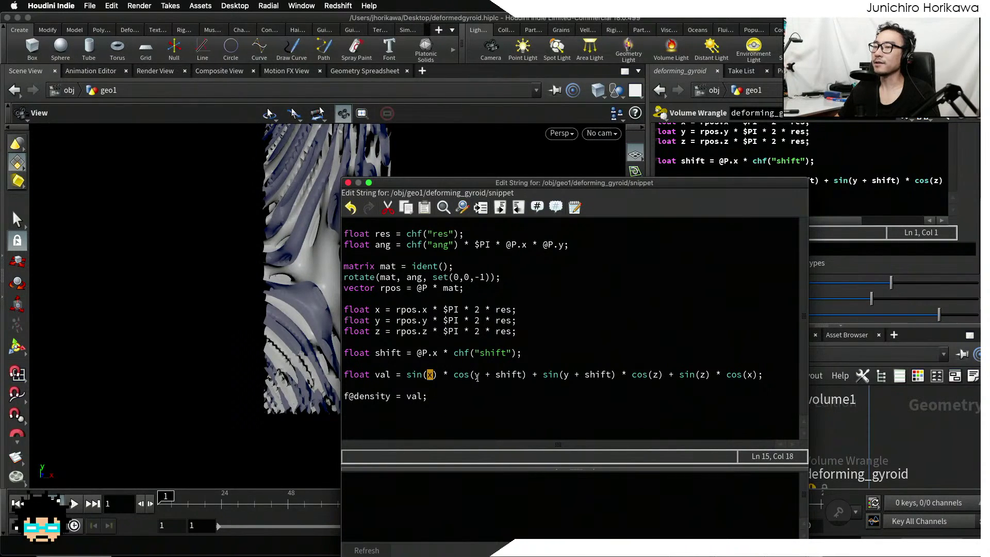
pyautogui.moveTo(475, 376); pyautogui.dragTo(518, 379)
pyautogui.click(589, 376)
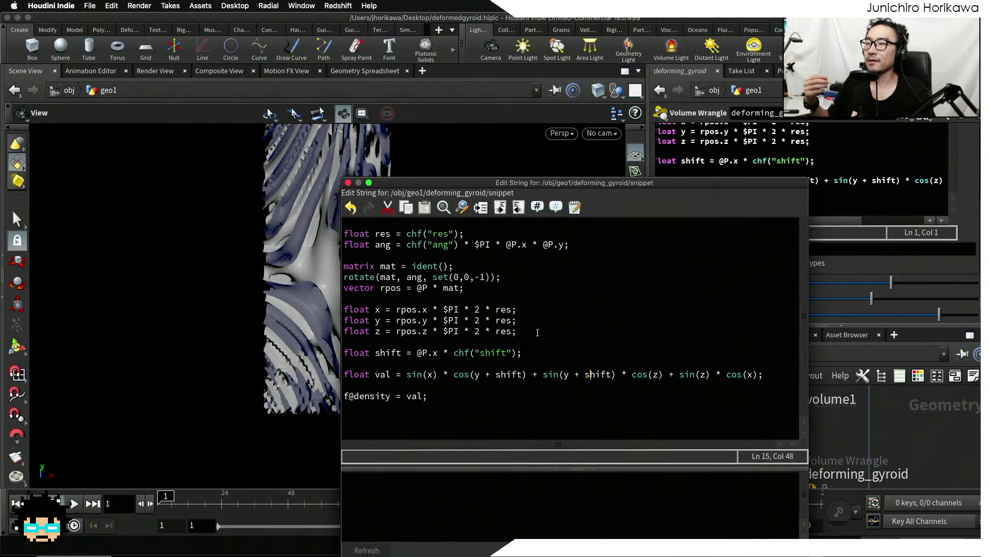
pyautogui.moveTo(534, 330); pyautogui.dragTo(347, 308)
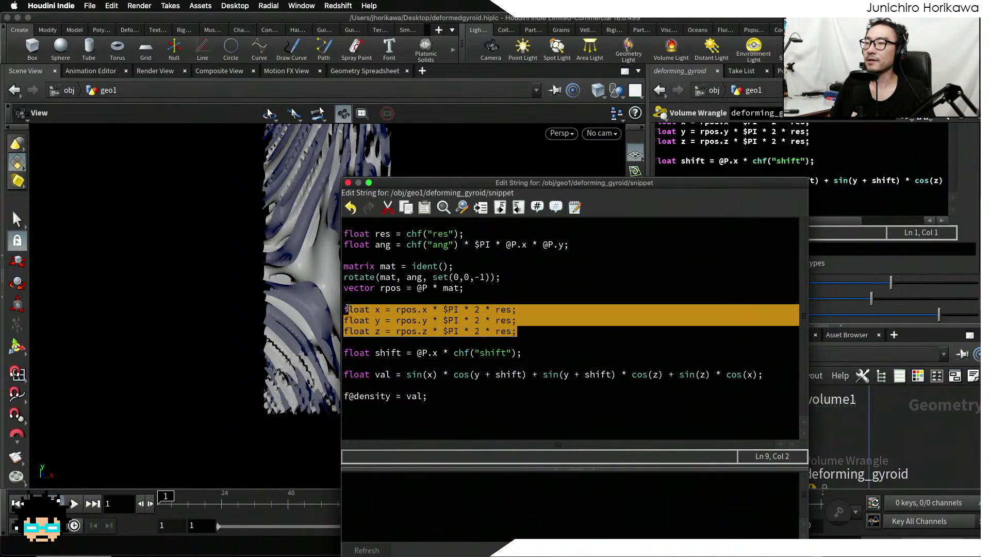
pyautogui.click(380, 310)
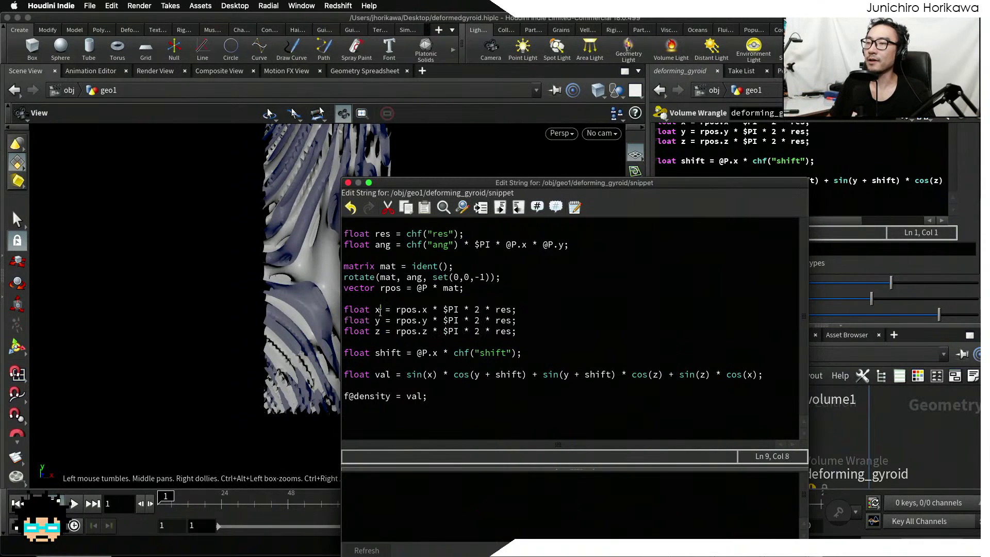
pyautogui.click(427, 375)
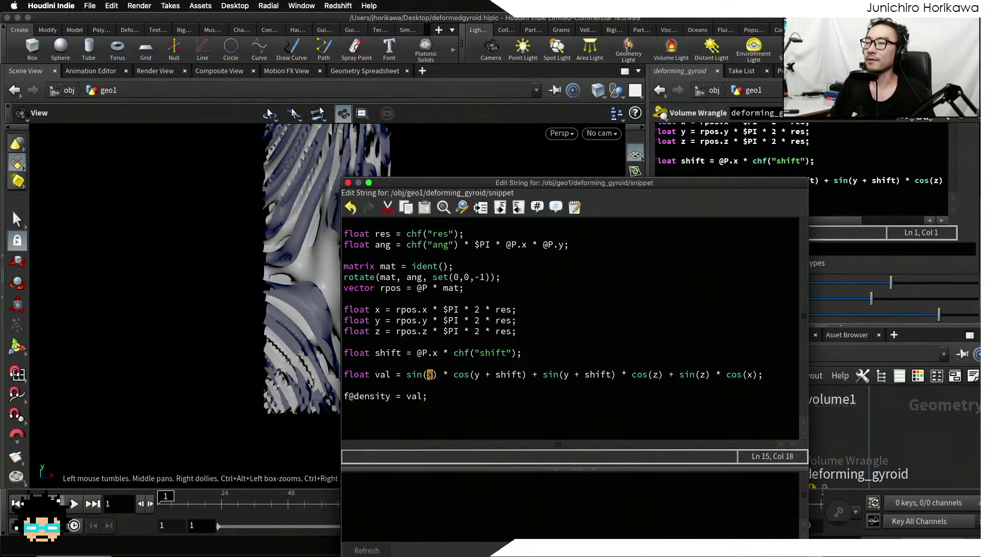
pyautogui.moveTo(472, 374); pyautogui.dragTo(598, 375)
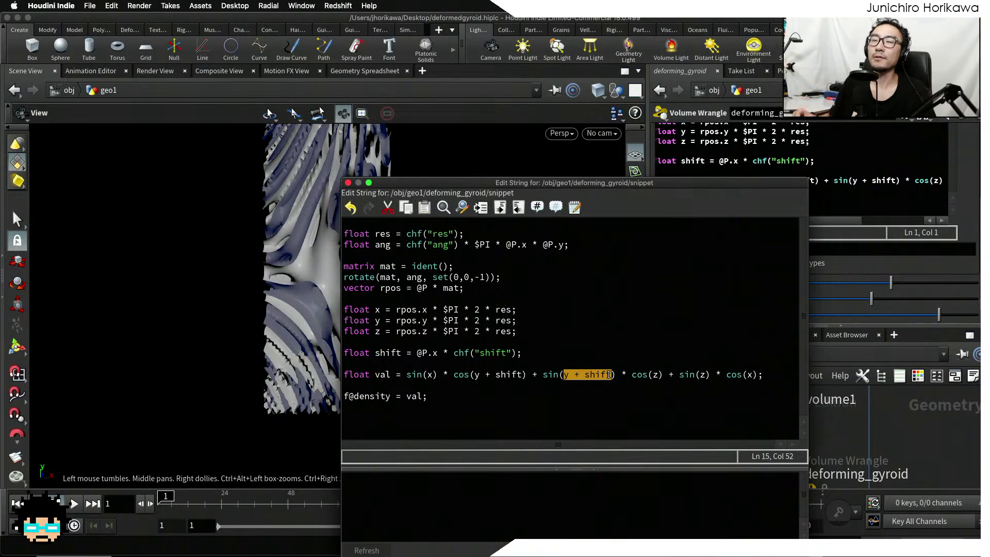
pyautogui.click(596, 362)
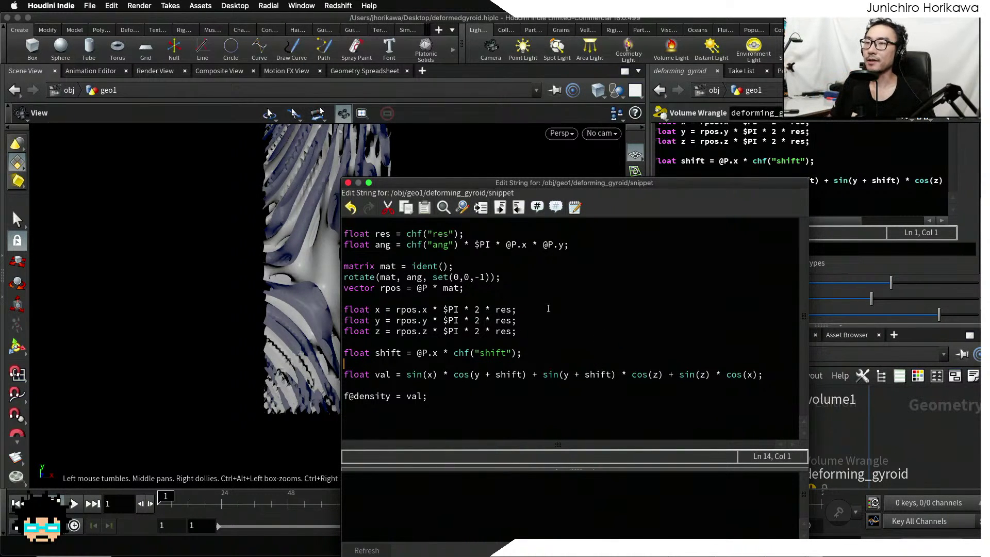
# Move the code editor clear of the model and replace rpos with @P in the float y line
pyautogui.moveTo(430, 183); pyautogui.dragTo(559, 179)
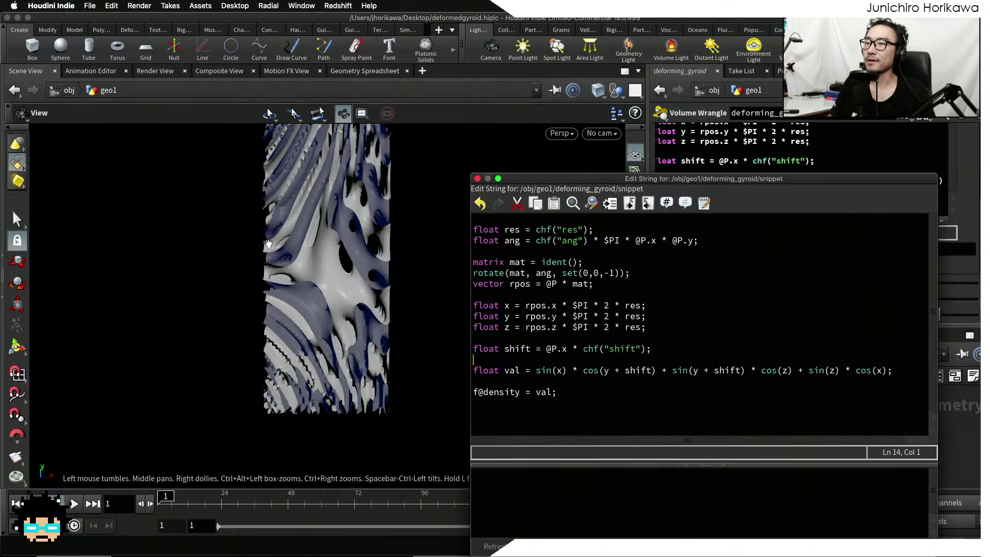
pyautogui.moveTo(268, 244); pyautogui.dragTo(322, 290)
pyautogui.click(538, 319)
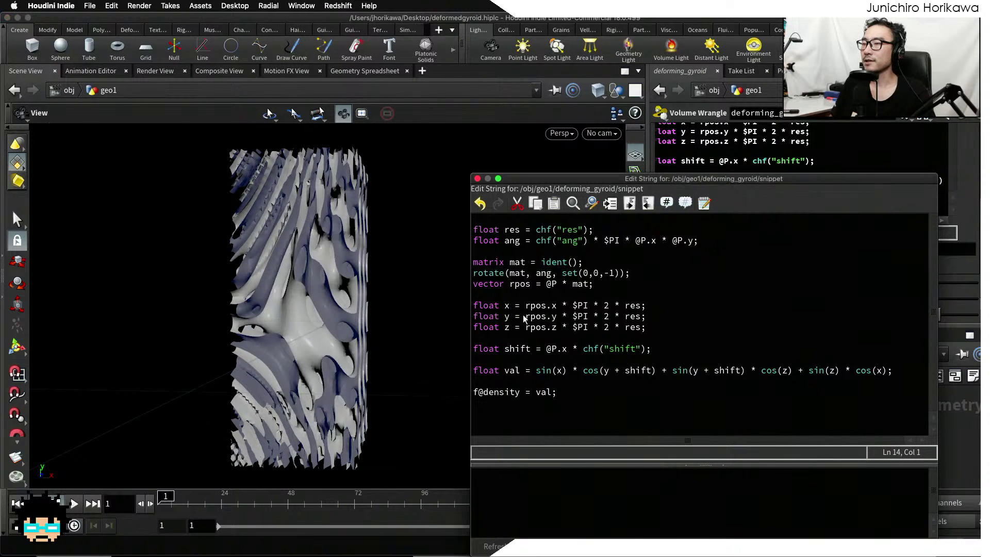
pyautogui.doubleClick(536, 316)
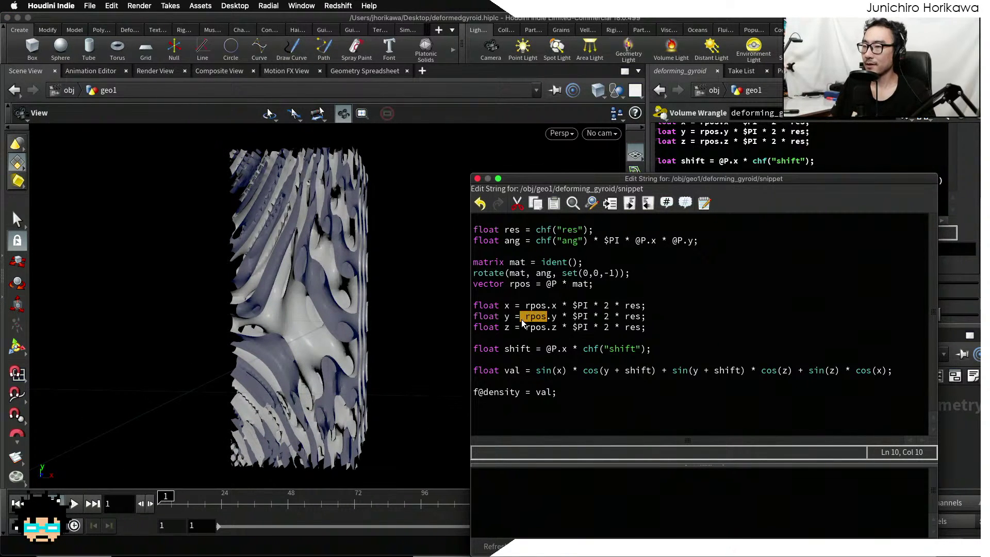
pyautogui.moveTo(525, 317); pyautogui.dragTo(542, 321)
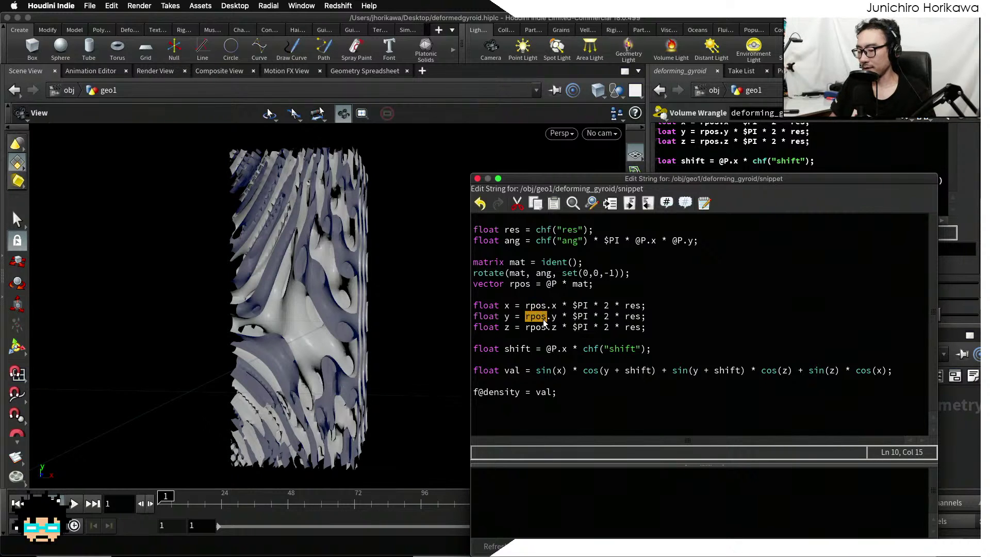
pyautogui.write('@')
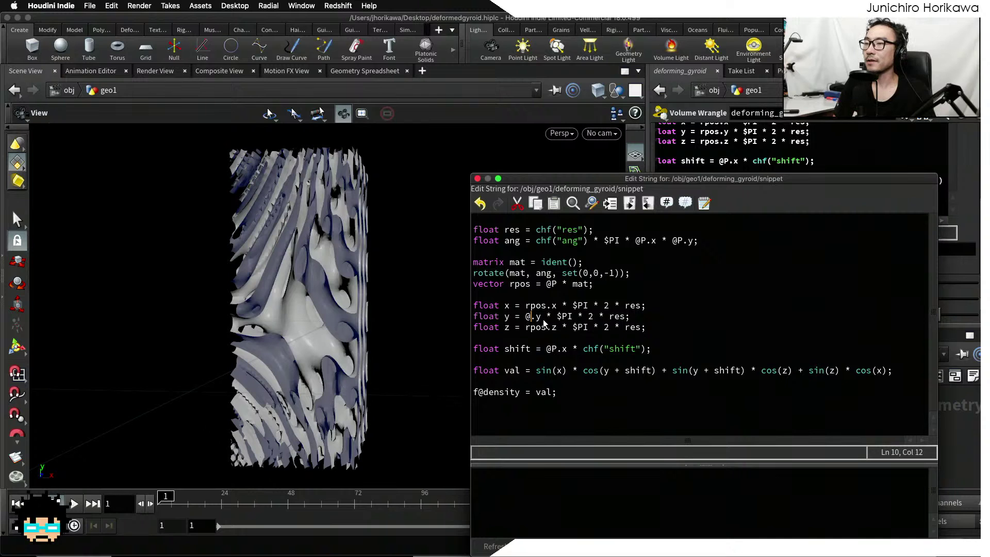
pyautogui.write('P')
# Replace rpos with @P in the float z line, keep rpos.x in the x line, and apply the snippet
pyautogui.moveTo(525, 331); pyautogui.dragTo(542, 329)
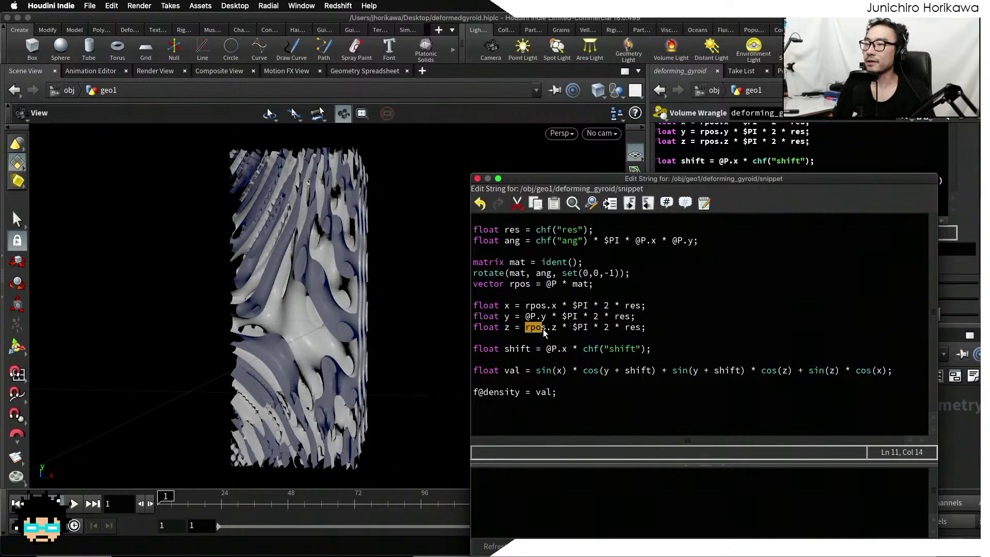
pyautogui.write('@P')
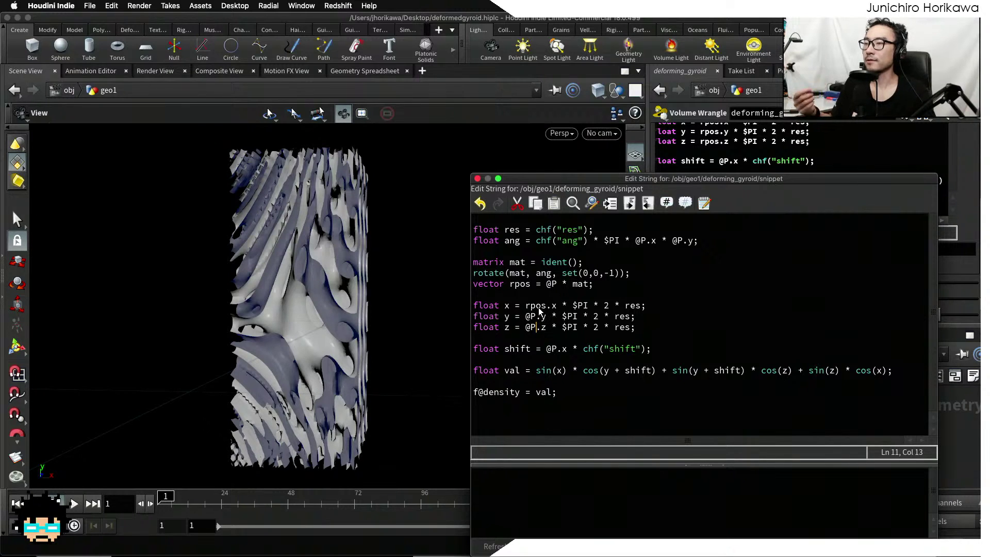
pyautogui.click(538, 307)
pyautogui.moveTo(525, 308); pyautogui.dragTo(557, 308)
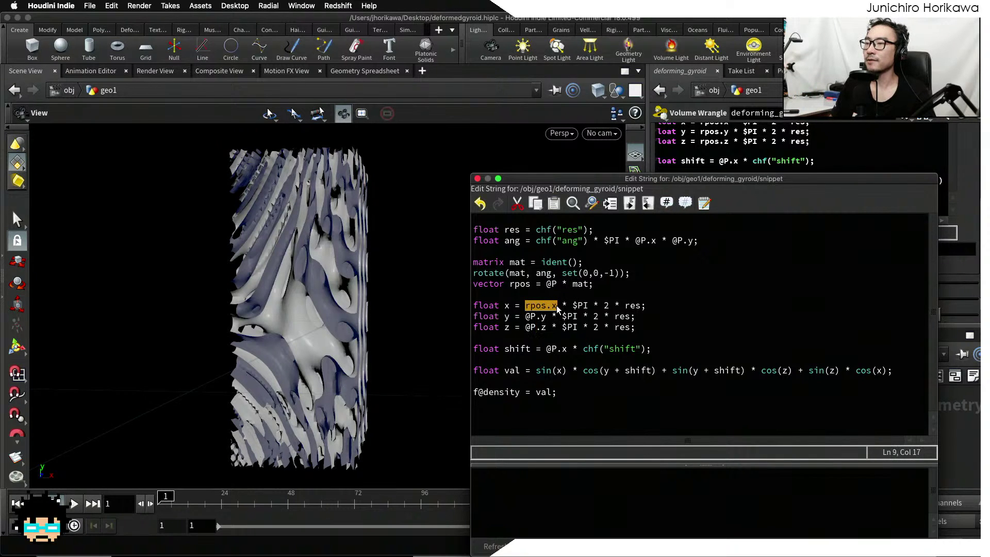
pyautogui.click(563, 307)
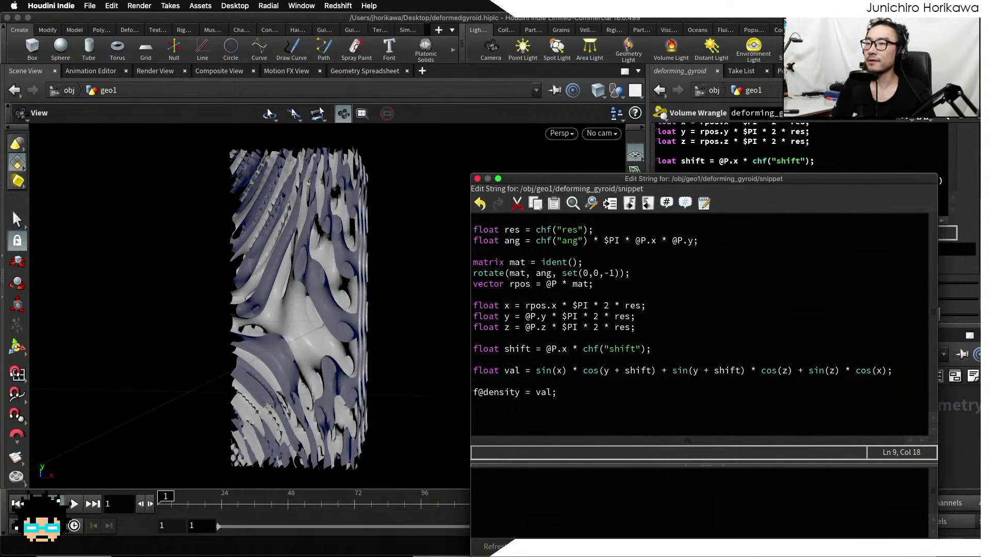
pyautogui.hotkey('ctrl', 'Return')
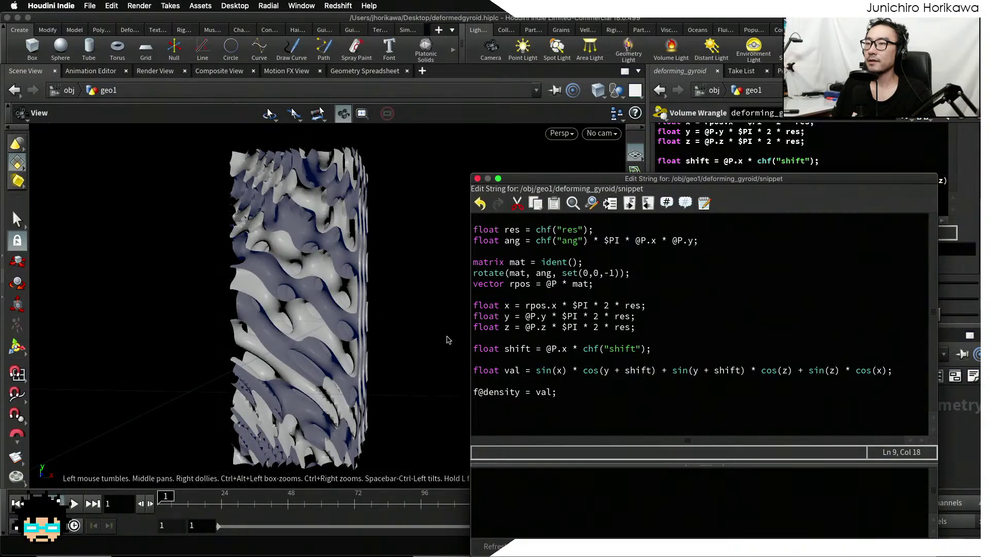
# Change @P.z back to rpos.z in the float z line and apply the snippet
pyautogui.moveTo(319, 333); pyautogui.dragTo(402, 329)
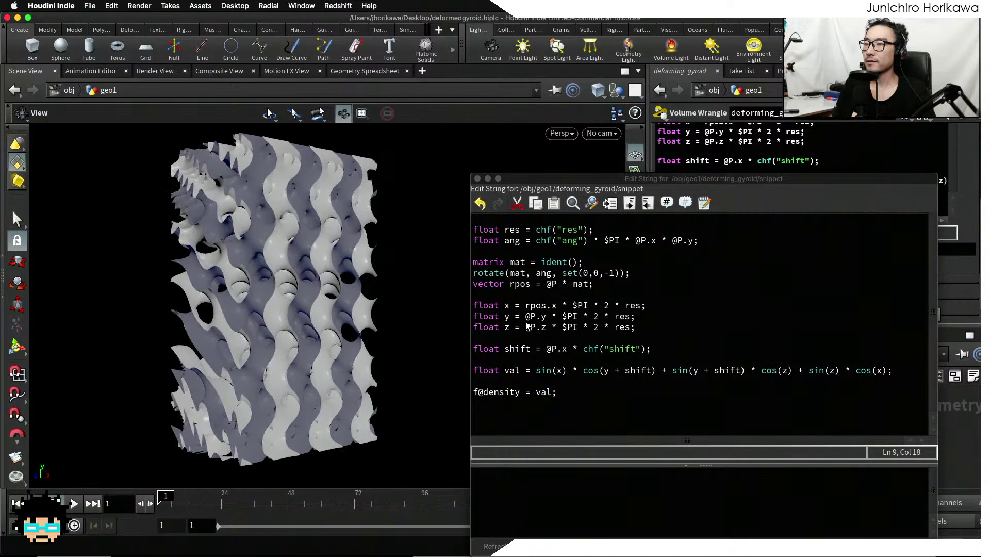
pyautogui.click(528, 327)
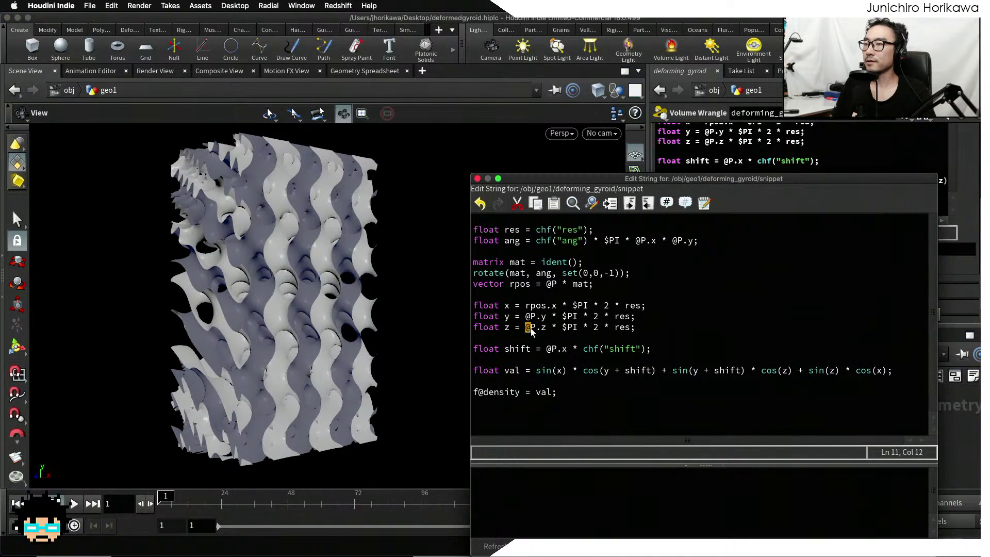
pyautogui.write('r')
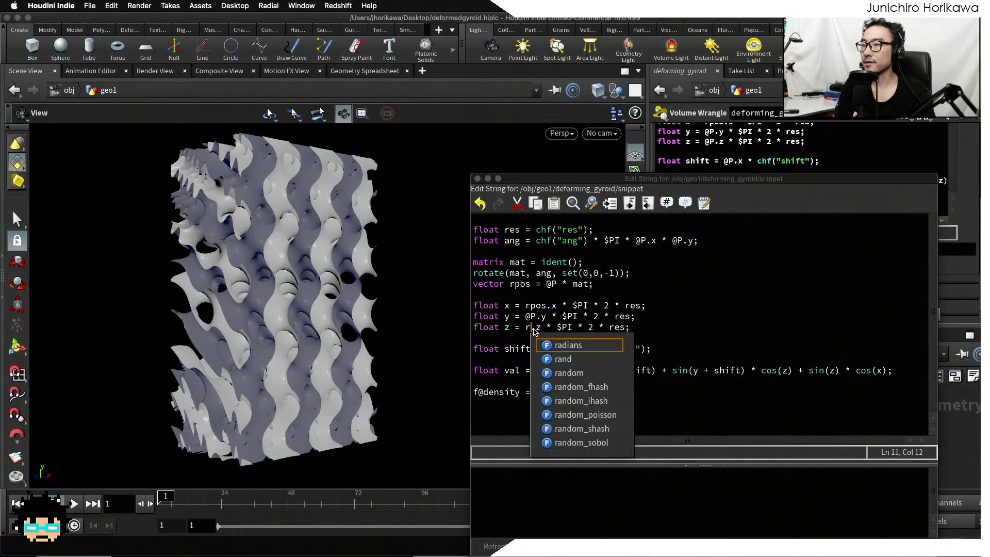
pyautogui.write('pos')
pyautogui.click(880, 545)
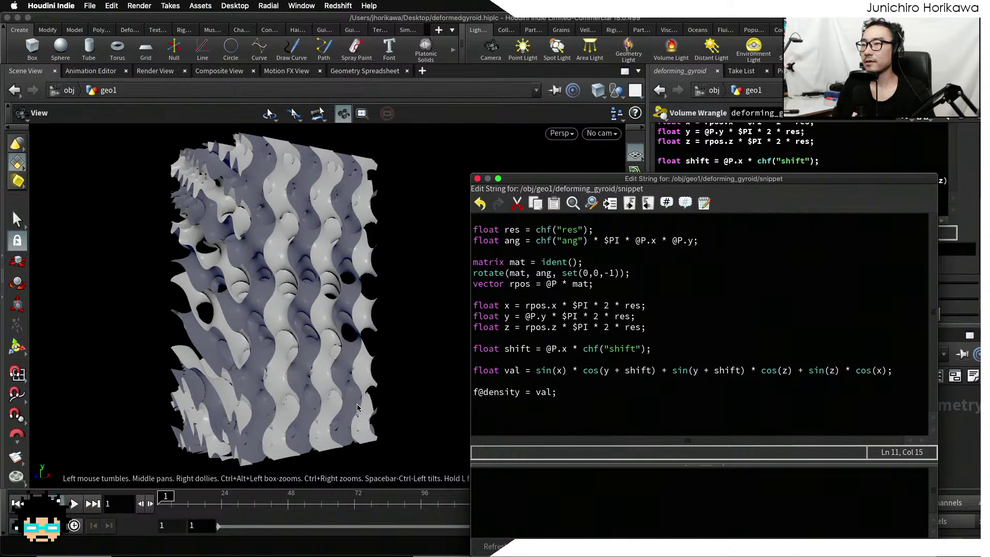
# Use @P.z in the float z line and rpos.y in the float y line, and apply the snippet
pyautogui.moveTo(358, 408)
pyautogui.mouseDown()
pyautogui.moveTo(332, 428)
pyautogui.moveTo(415, 397)
pyautogui.moveTo(302, 404)
pyautogui.moveTo(351, 391)
pyautogui.mouseUp()
pyautogui.click(543, 327)
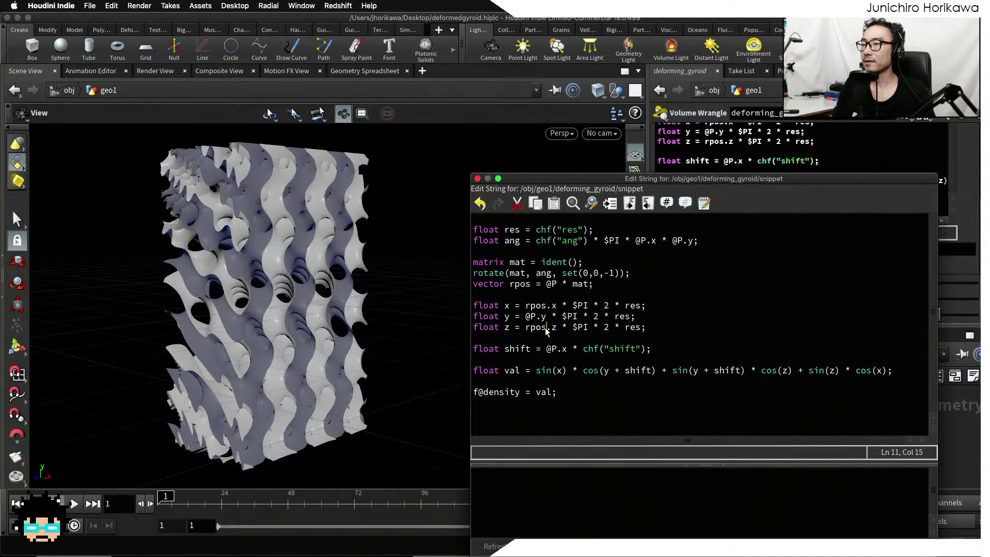
pyautogui.moveTo(538, 332)
pyautogui.mouseDown()
pyautogui.moveTo(526, 332)
pyautogui.moveTo(540, 319)
pyautogui.mouseUp()
pyautogui.write('@P')
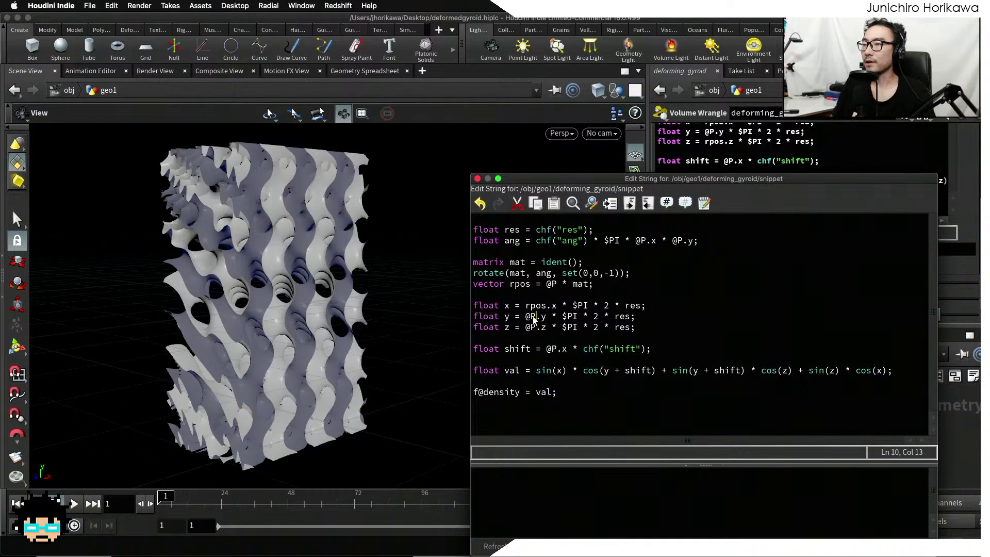
pyautogui.write('rpos')
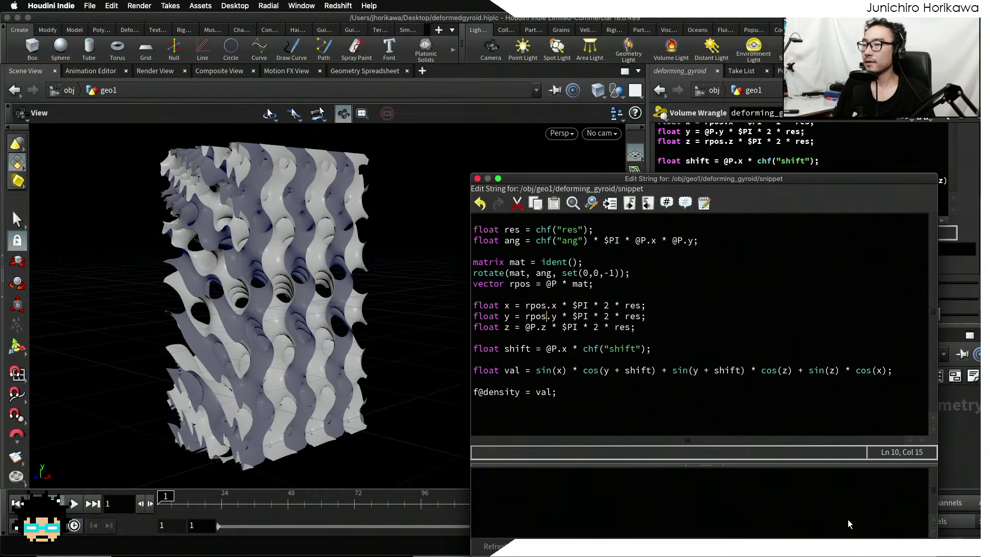
pyautogui.hotkey('ctrl', 'Return')
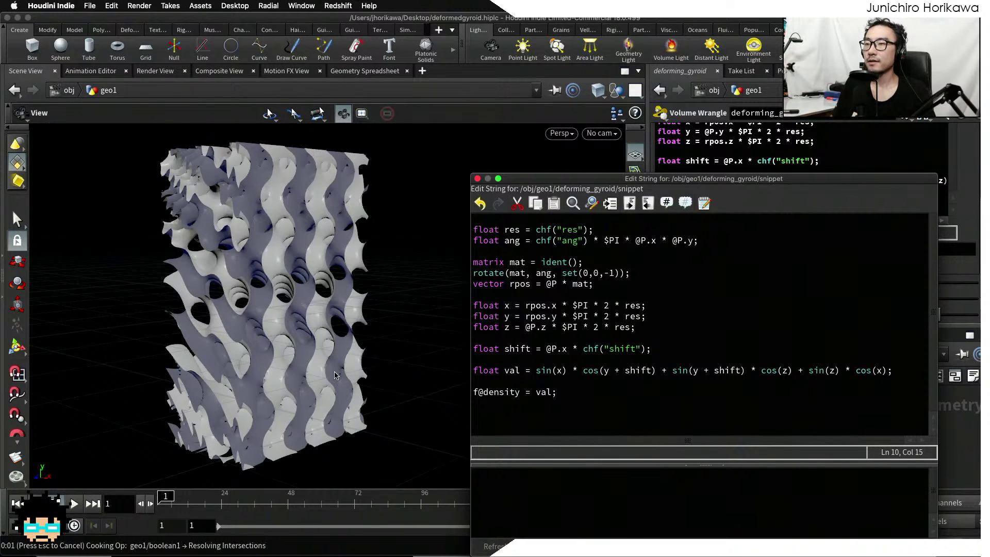
# Replace rpos.y with @P.y in the float y line, keeping rpos.x and @P.z in the neighbouring lines, and apply the snippet
pyautogui.moveTo(292, 377); pyautogui.dragTo(301, 342)
pyautogui.moveTo(558, 321); pyautogui.dragTo(523, 317)
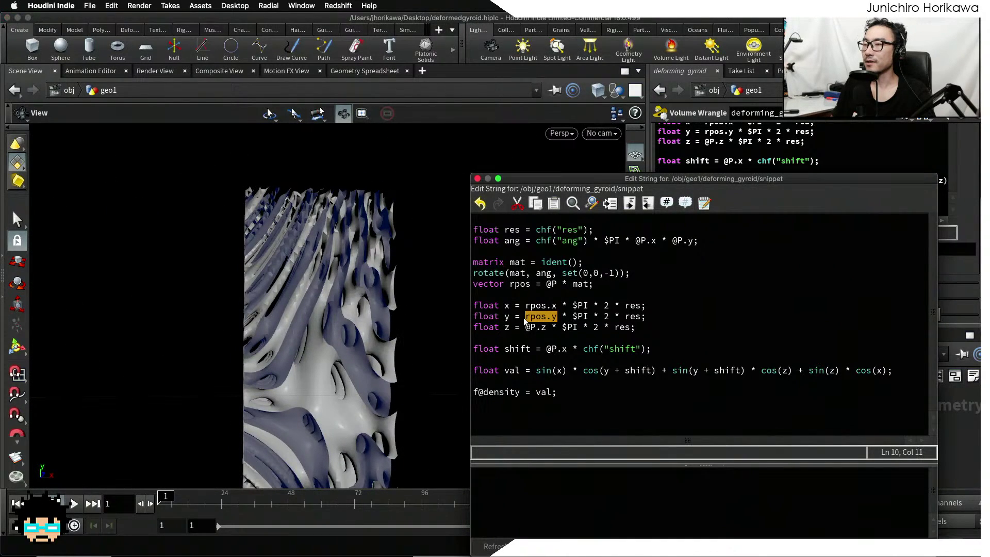
pyautogui.write('@P')
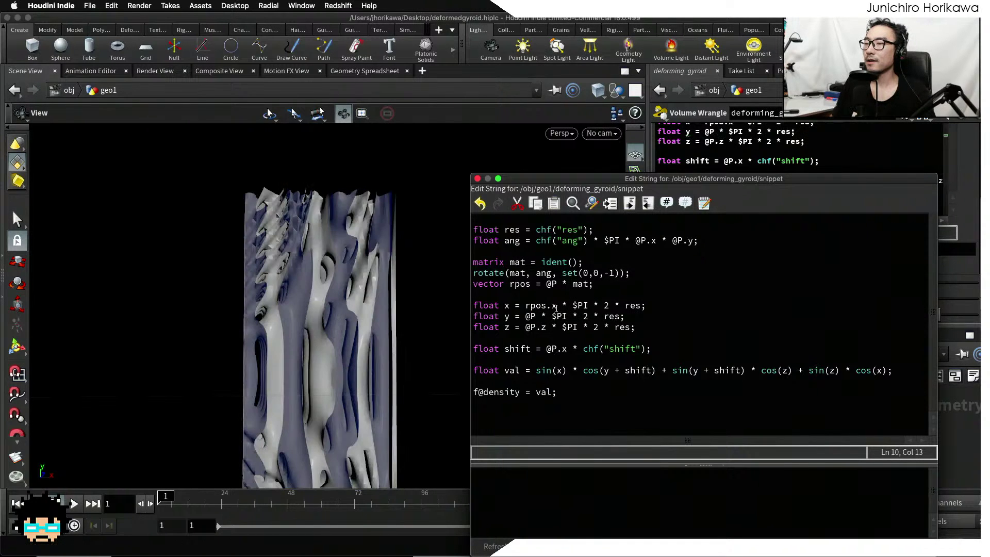
pyautogui.moveTo(557, 306); pyautogui.dragTo(529, 306)
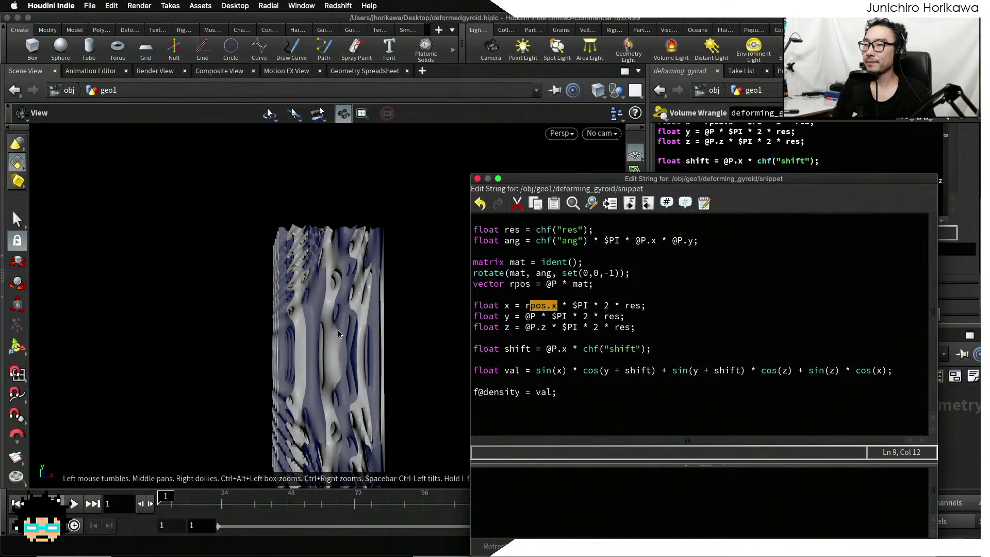
pyautogui.moveTo(339, 330); pyautogui.dragTo(333, 299)
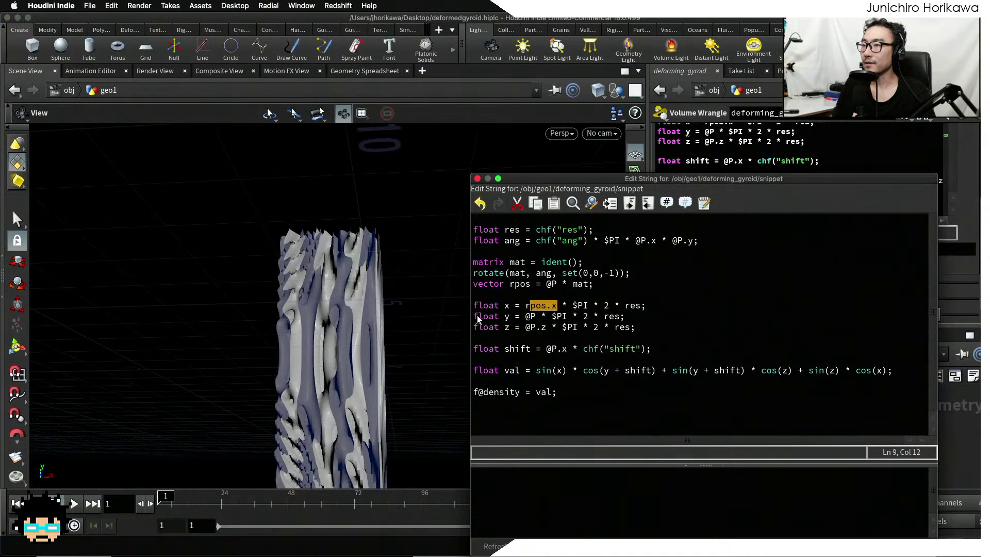
pyautogui.click(536, 317)
pyautogui.write('.y')
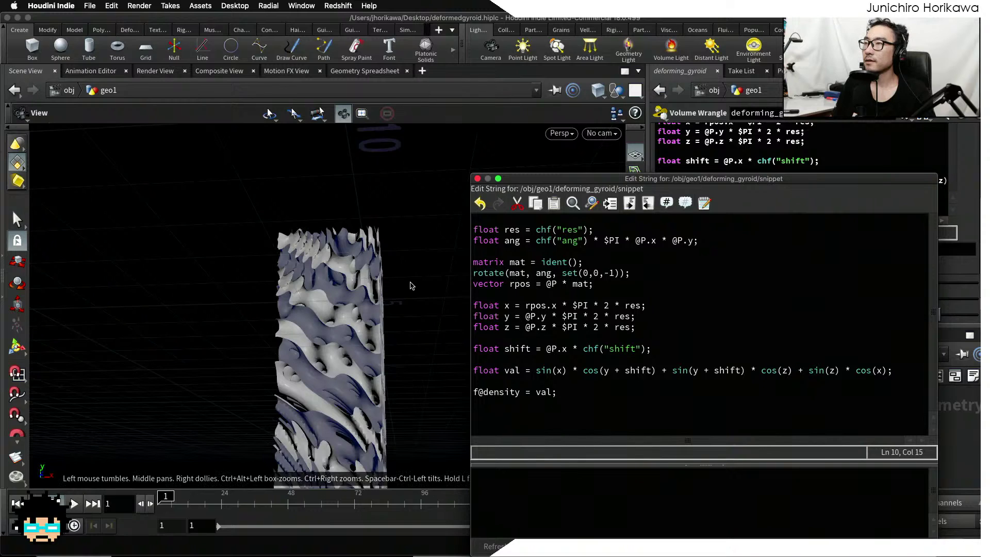
pyautogui.moveTo(391, 295)
pyautogui.mouseDown()
pyautogui.moveTo(409, 316)
pyautogui.moveTo(433, 314)
pyautogui.moveTo(372, 329)
pyautogui.moveTo(412, 329)
pyautogui.moveTo(396, 311)
pyautogui.mouseUp()
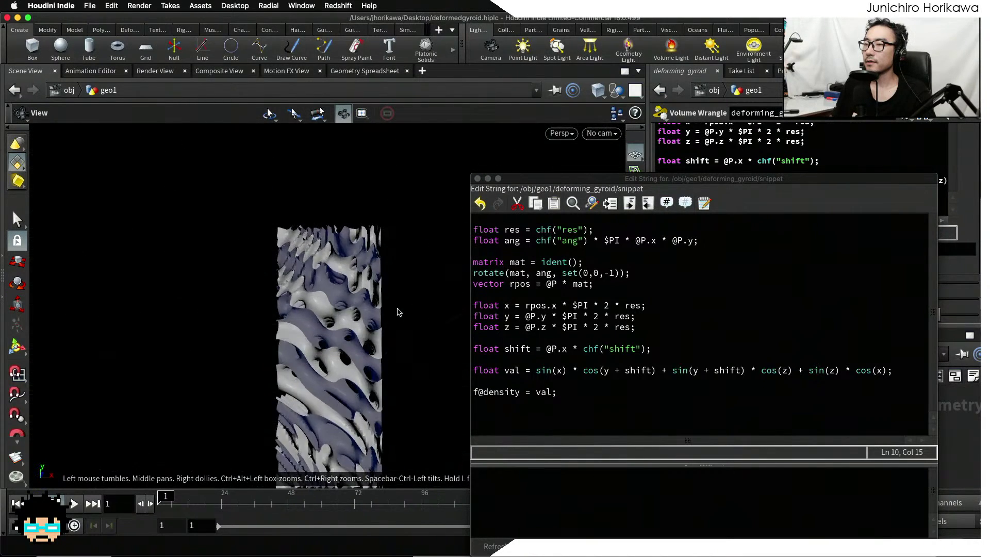
# Accept the snippet edits, close the code editor, and check the deformed gyroid from several angles
pyautogui.moveTo(571, 178); pyautogui.dragTo(519, 135)
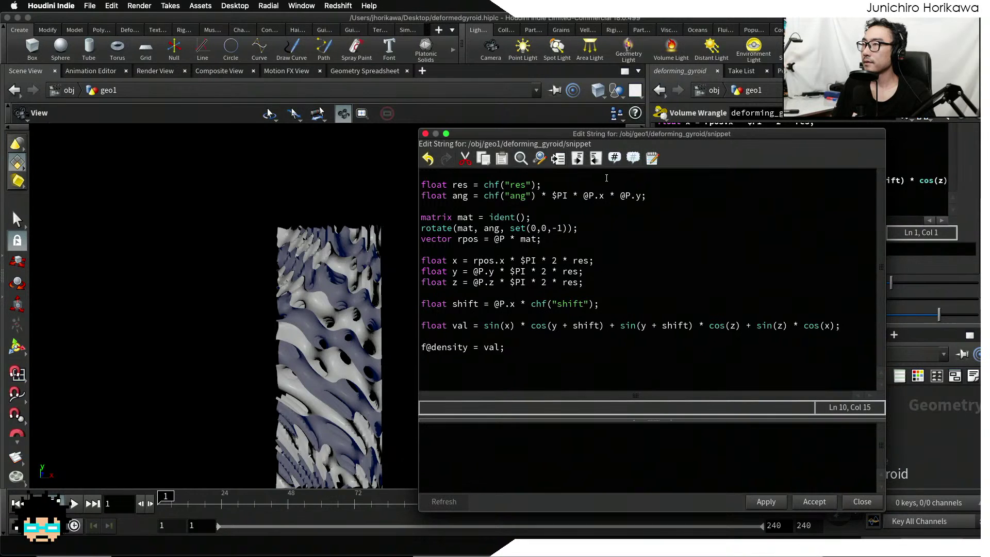
pyautogui.click(815, 502)
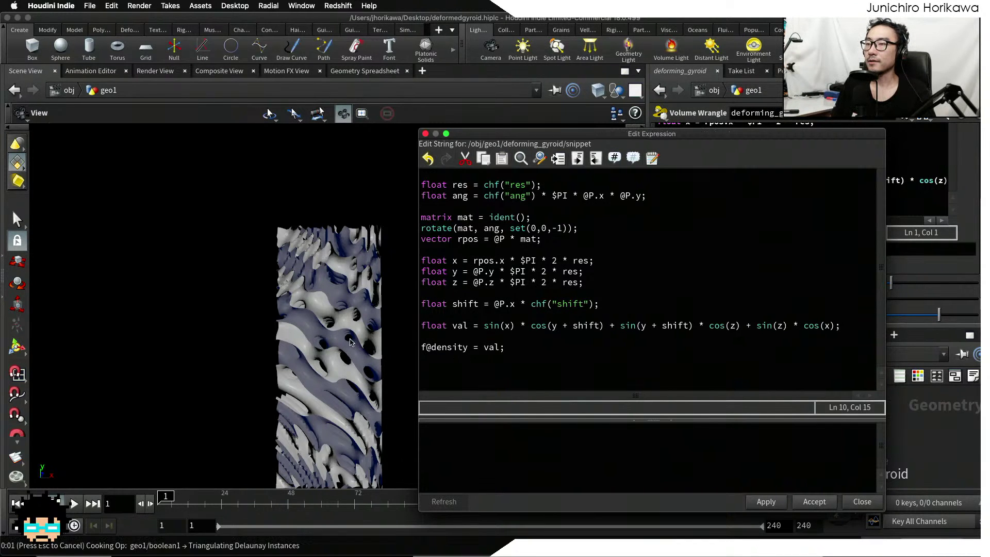
pyautogui.moveTo(346, 334); pyautogui.dragTo(389, 346)
pyautogui.moveTo(389, 345); pyautogui.dragTo(365, 241, button='middle')
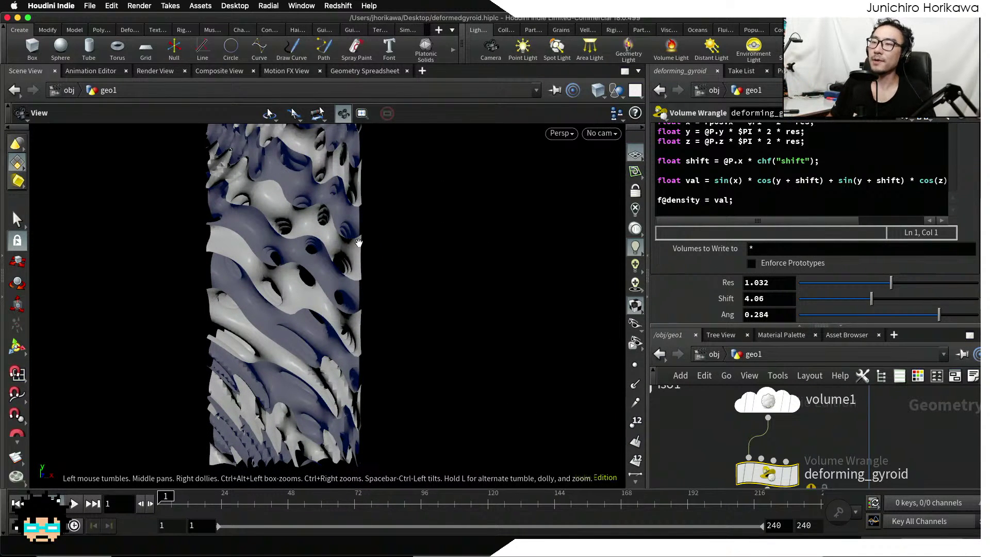
pyautogui.moveTo(363, 241); pyautogui.dragTo(371, 355)
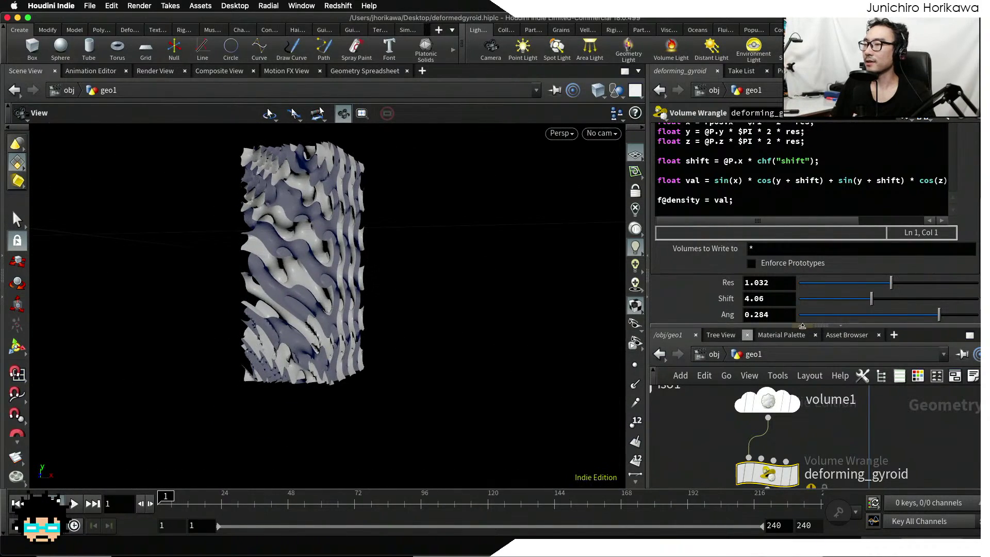
# Enlarge the network area, add a Mirror node fed by boolean1, and display its result
pyautogui.moveTo(800, 325); pyautogui.dragTo(790, 195)
pyautogui.scroll(-5, 805, 308)
pyautogui.scroll(4, 817, 372)
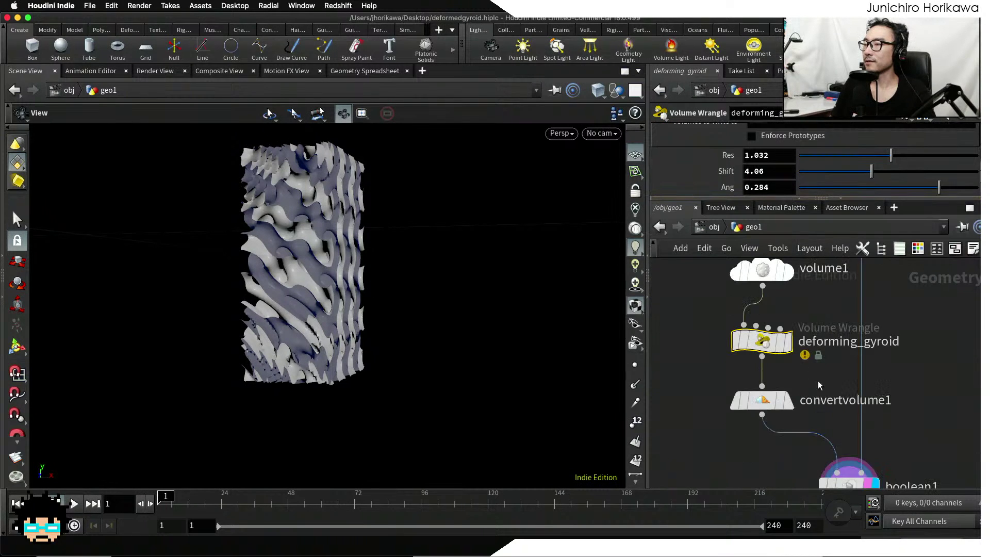
pyautogui.moveTo(818, 380); pyautogui.dragTo(812, 335, button='middle')
pyautogui.scroll(-4, 812, 335)
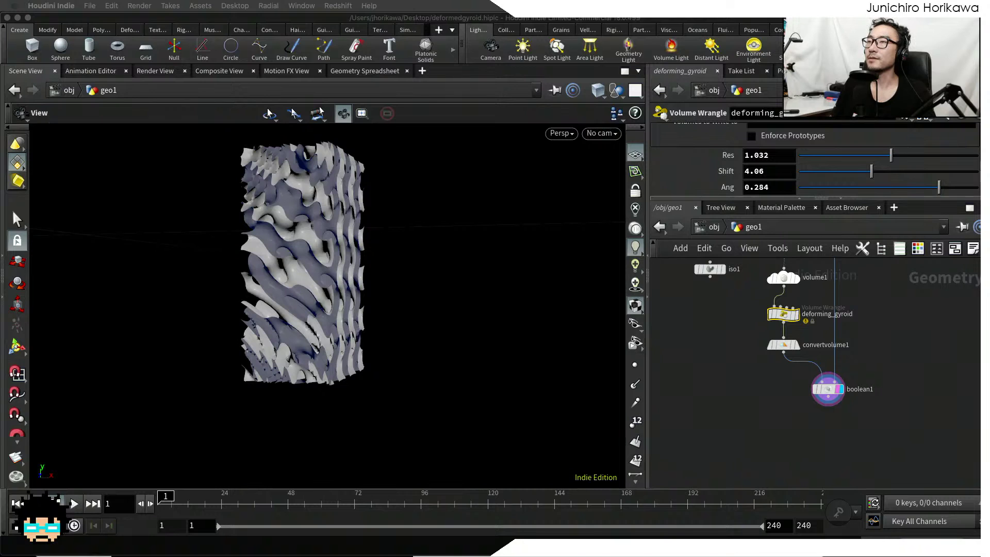
pyautogui.click(737, 400)
pyautogui.moveTo(737, 401); pyautogui.dragTo(704, 374, button='middle')
pyautogui.press('Tab')
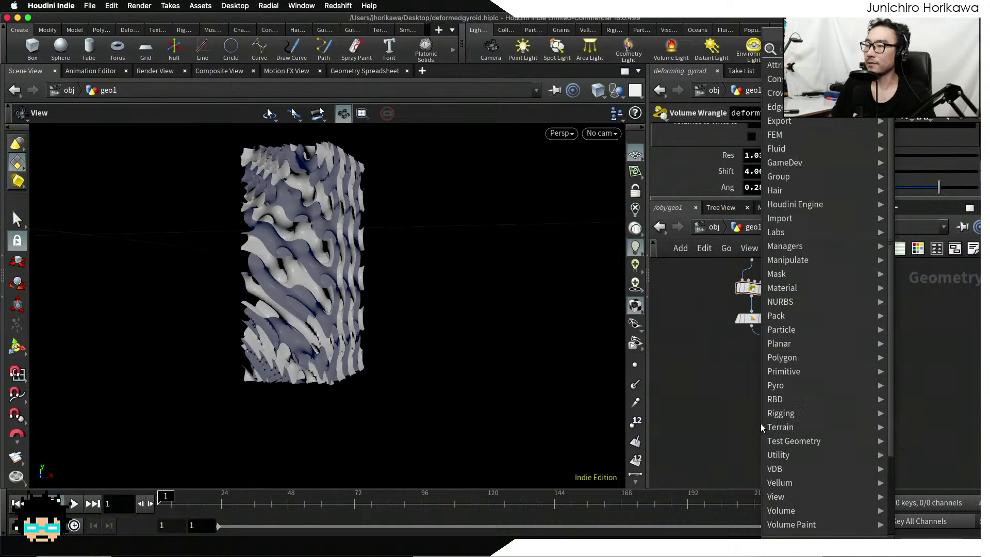
pyautogui.write('mi')
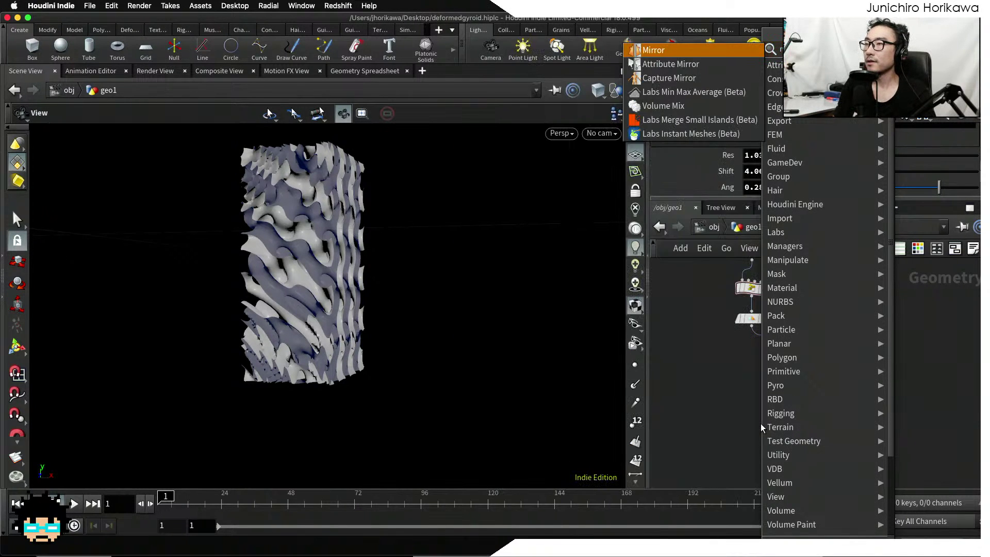
pyautogui.press('Return')
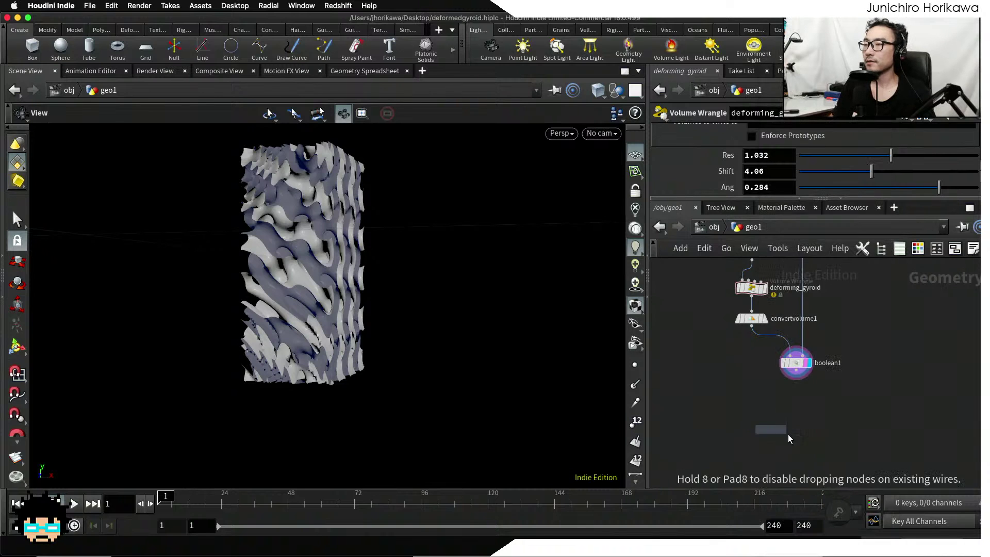
pyautogui.click(791, 437)
pyautogui.moveTo(792, 437); pyautogui.dragTo(805, 390)
pyautogui.click(820, 380)
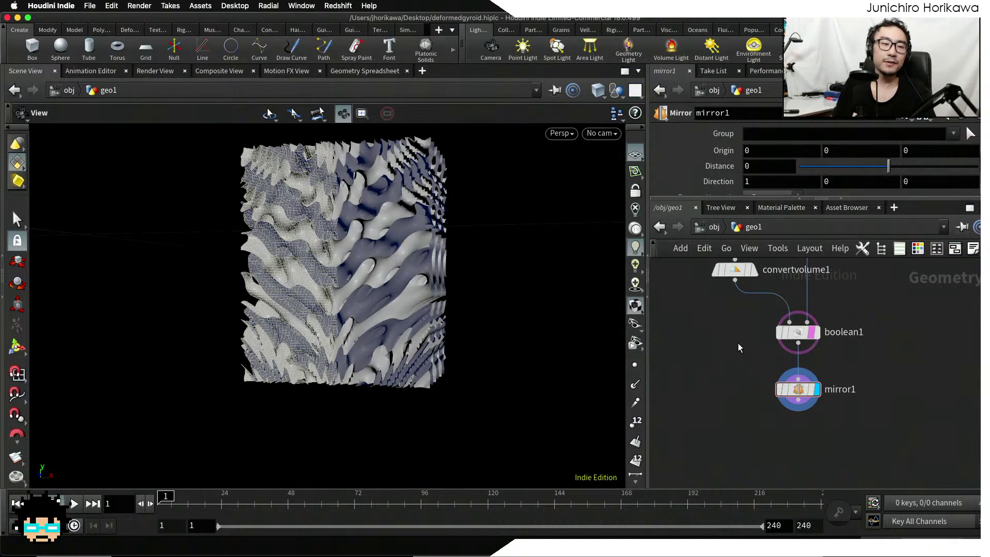
# Set the render flag on the mirror1 node and align the node beneath boolean1
pyautogui.scroll(3, 762, 355)
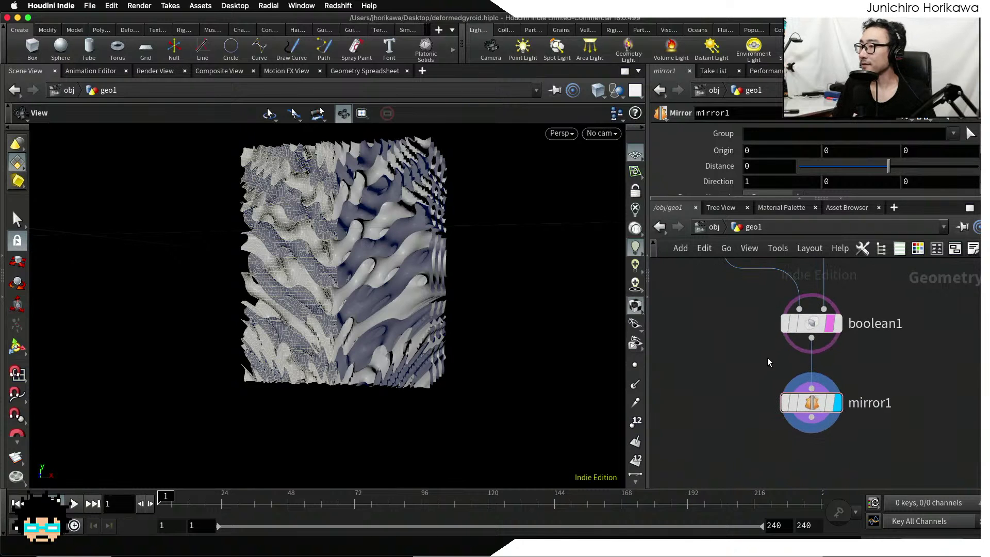
pyautogui.scroll(4, 767, 359)
pyautogui.click(874, 429)
pyautogui.moveTo(844, 429); pyautogui.dragTo(843, 416)
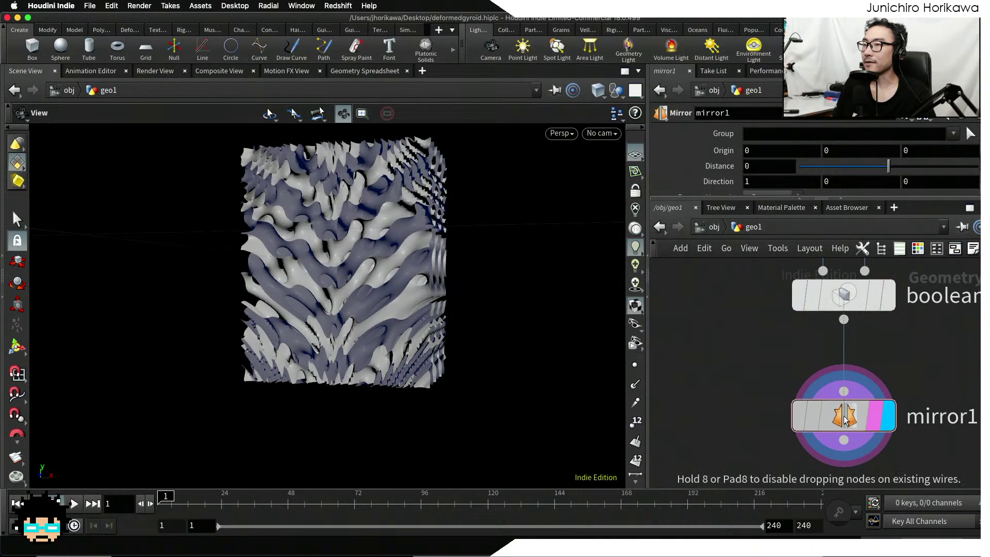
# Examine the mirrored gyroid surface and its central seam from the front, both close up and as a whole
pyautogui.moveTo(561, 294); pyautogui.dragTo(308, 276)
pyautogui.scroll(4, 359, 290)
pyautogui.moveTo(308, 275); pyautogui.dragTo(369, 296, button='middle')
pyautogui.moveTo(369, 296); pyautogui.dragTo(403, 333)
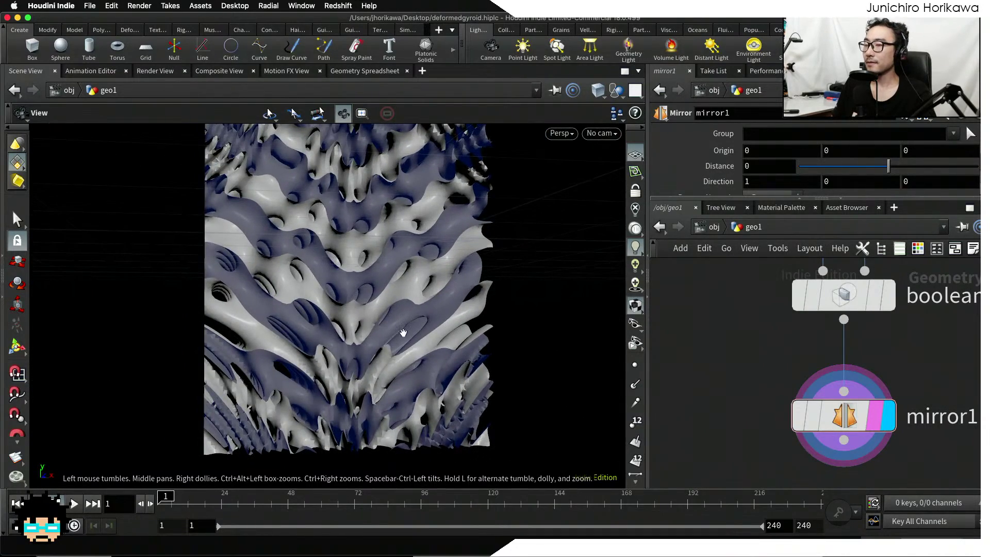
pyautogui.scroll(-4, 711, 397)
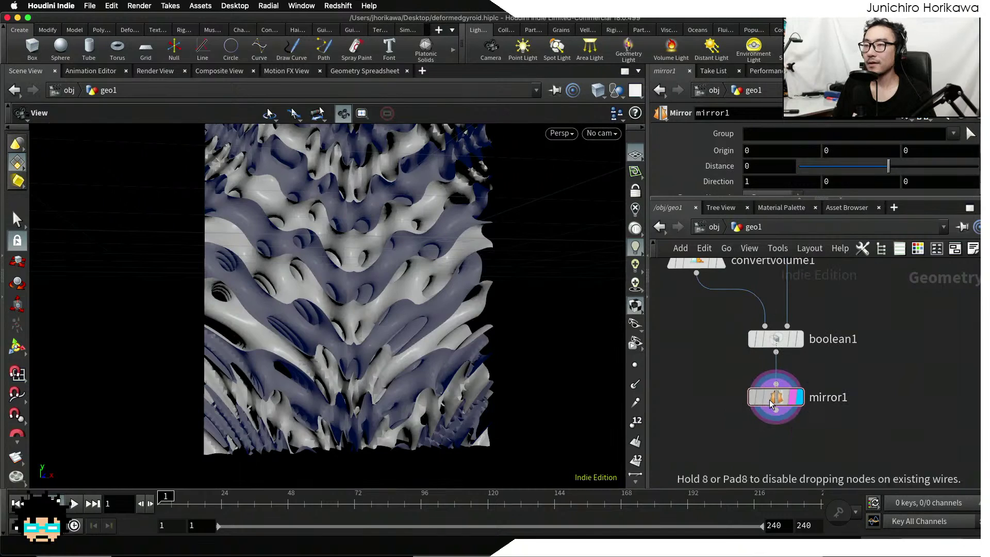
pyautogui.moveTo(550, 342); pyautogui.dragTo(501, 324)
pyautogui.scroll(-3, 499, 324)
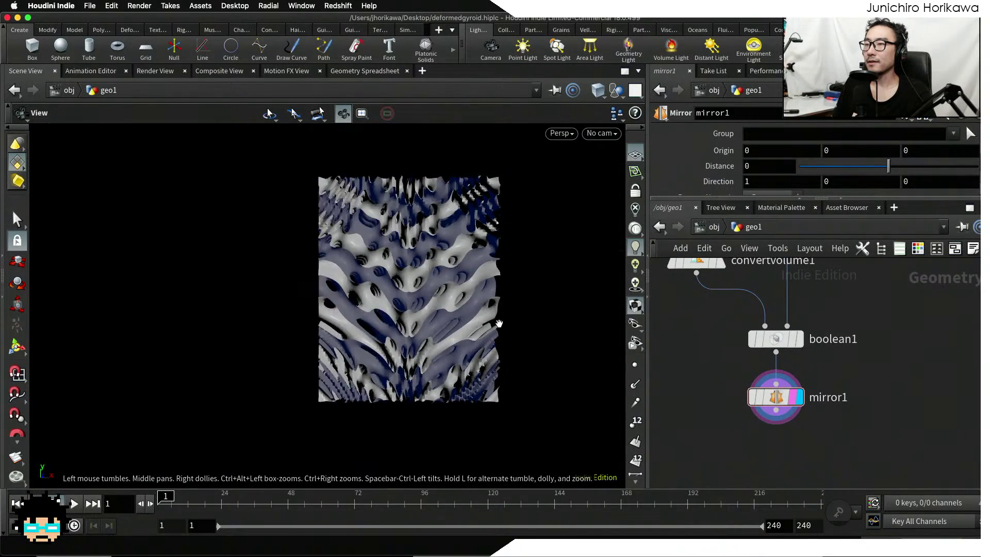
pyautogui.scroll(5, 392, 315)
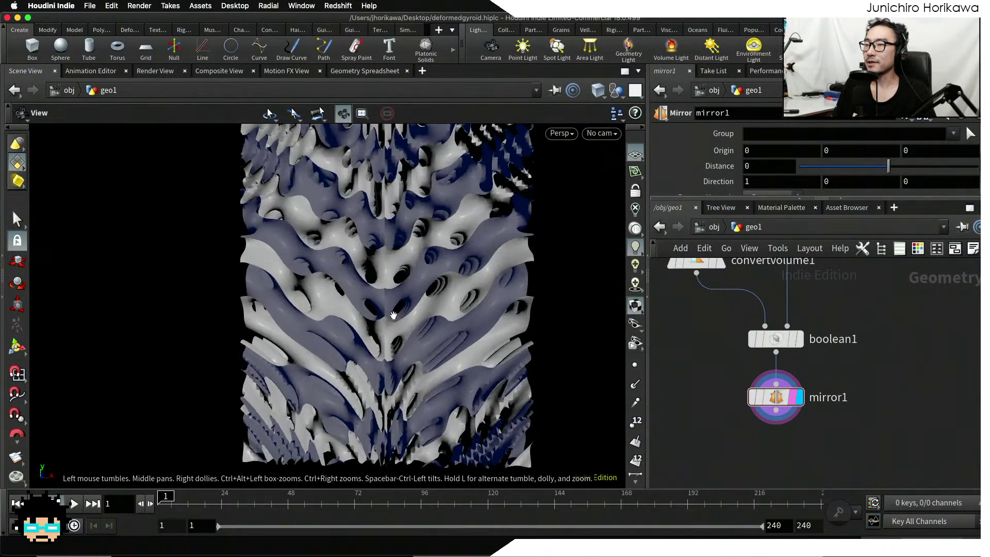
pyautogui.moveTo(393, 315); pyautogui.dragTo(489, 308)
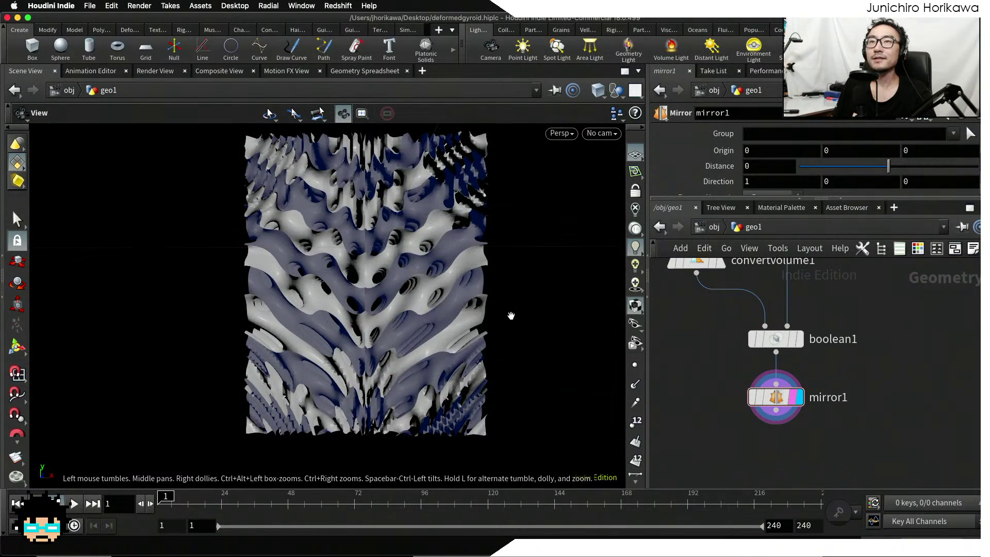
# Select the deforming_gyroid node and enlarge the parameter area to expose more of its settings
pyautogui.moveTo(700, 348); pyautogui.dragTo(766, 487, button='middle')
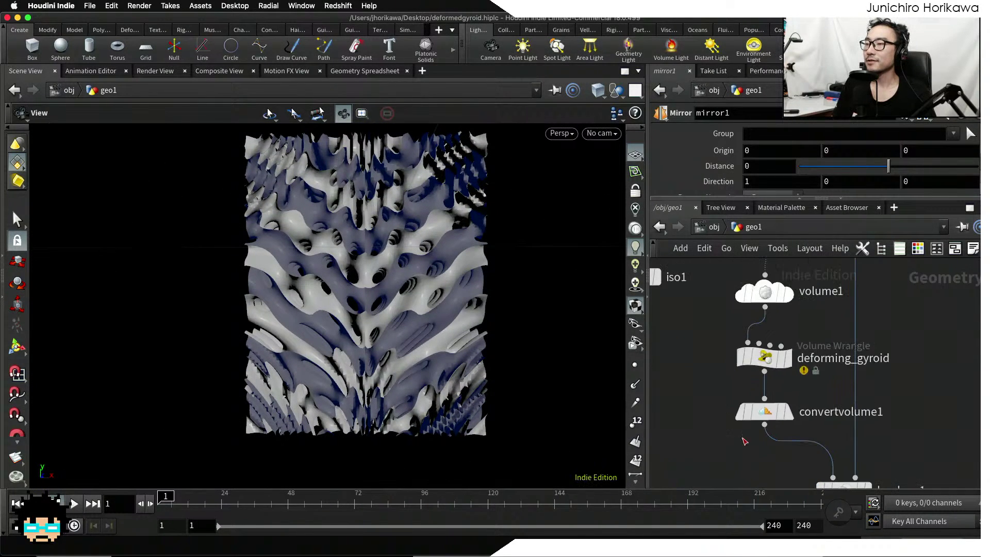
pyautogui.click(758, 356)
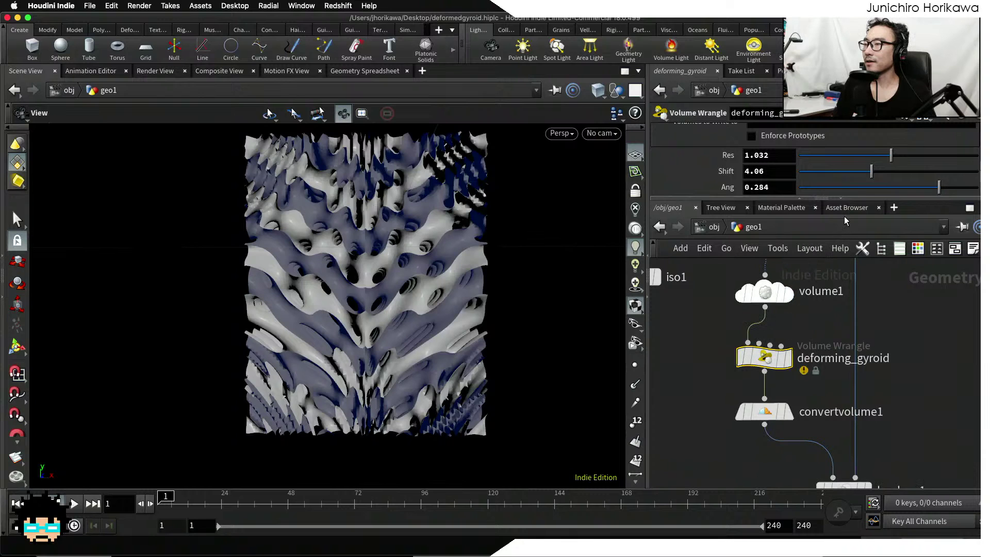
pyautogui.moveTo(868, 199); pyautogui.dragTo(868, 237)
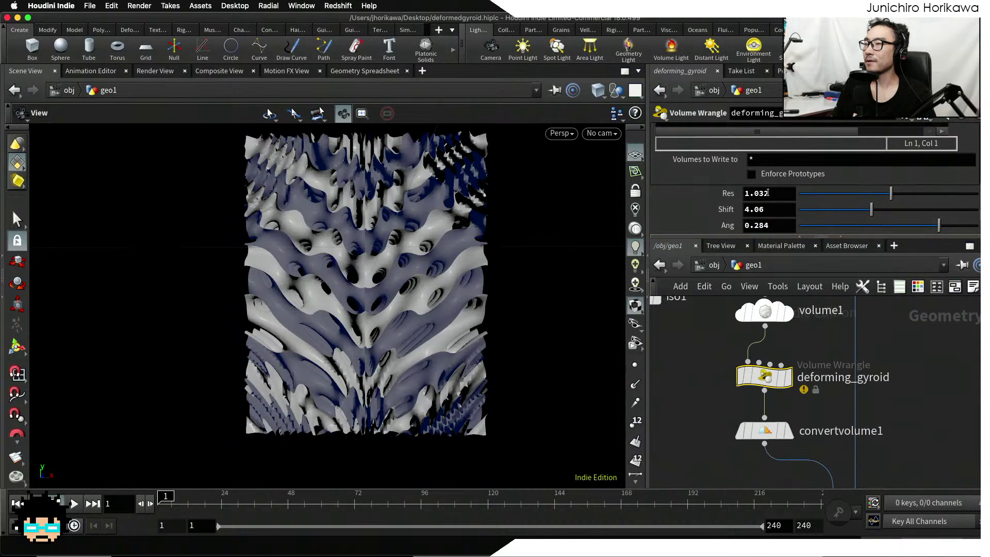
# Move the CONTROLLER null above iso1, open its Edit Parameter Interface dialog, and shift the dialog clear of the node network
pyautogui.scroll(-3, 810, 353)
pyautogui.scroll(2, 809, 353)
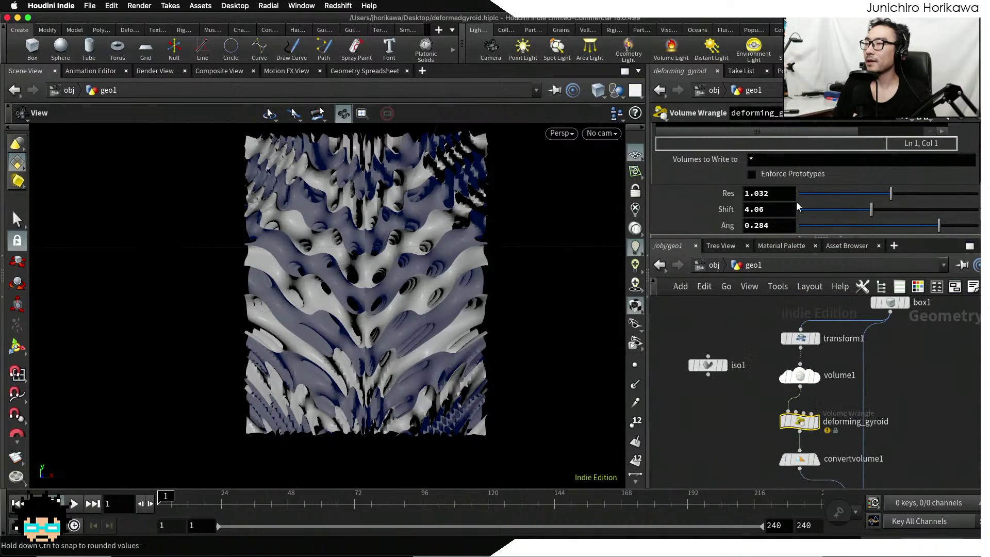
pyautogui.moveTo(783, 336); pyautogui.dragTo(801, 393, button='middle')
pyautogui.scroll(2, 778, 350)
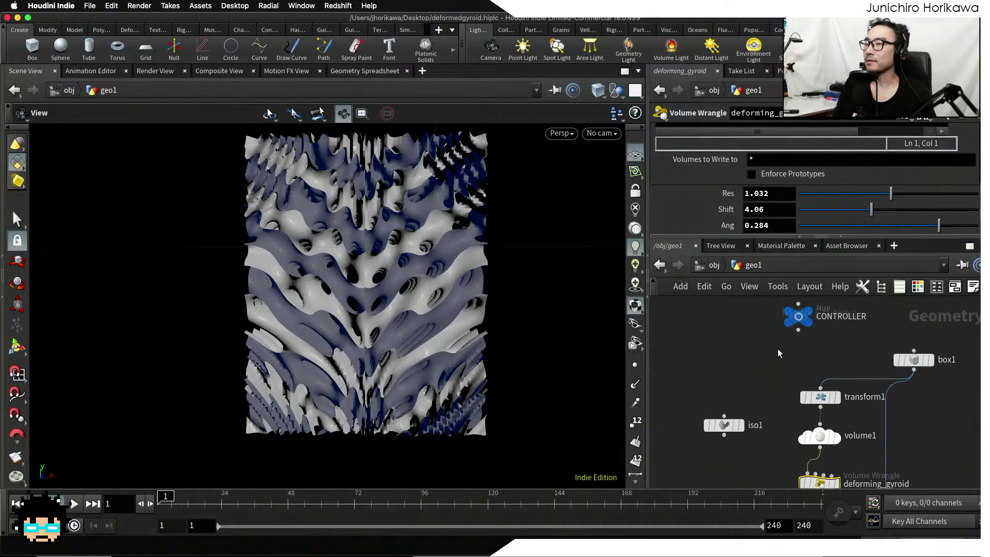
pyautogui.moveTo(796, 314); pyautogui.dragTo(715, 350)
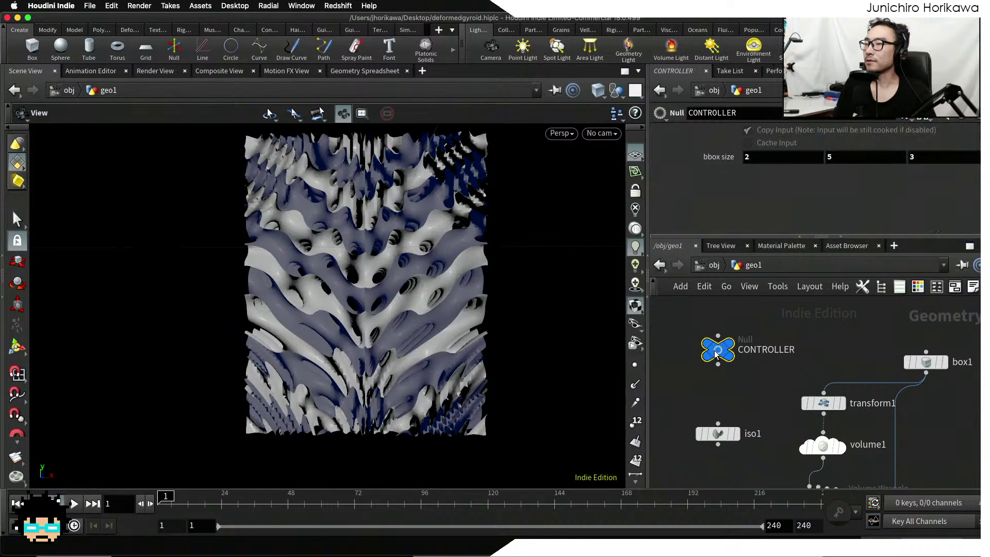
pyautogui.click(906, 117)
pyautogui.click(897, 130)
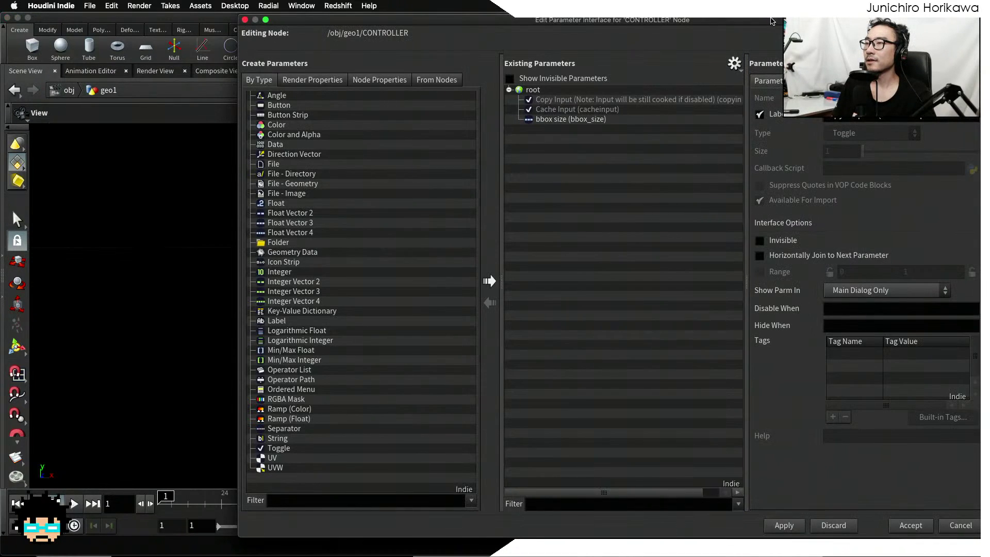
pyautogui.moveTo(772, 21); pyautogui.dragTo(306, 102)
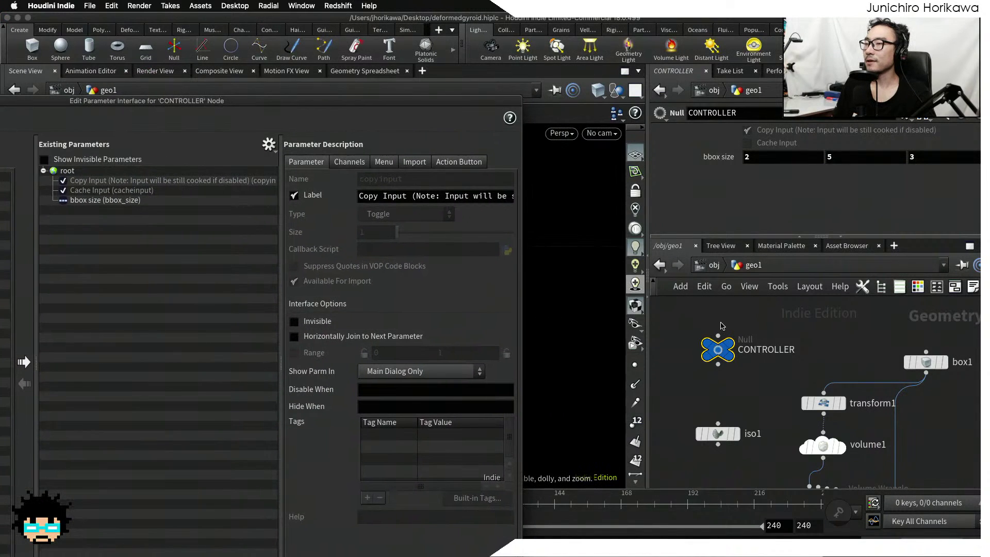
# Bring up the deforming_gyroid parameters beside the dialog, with Res, Shift and Ang fully exposed
pyautogui.scroll(-3, 788, 380)
pyautogui.moveTo(781, 448); pyautogui.dragTo(756, 365, button='middle')
pyautogui.scroll(5, 800, 396)
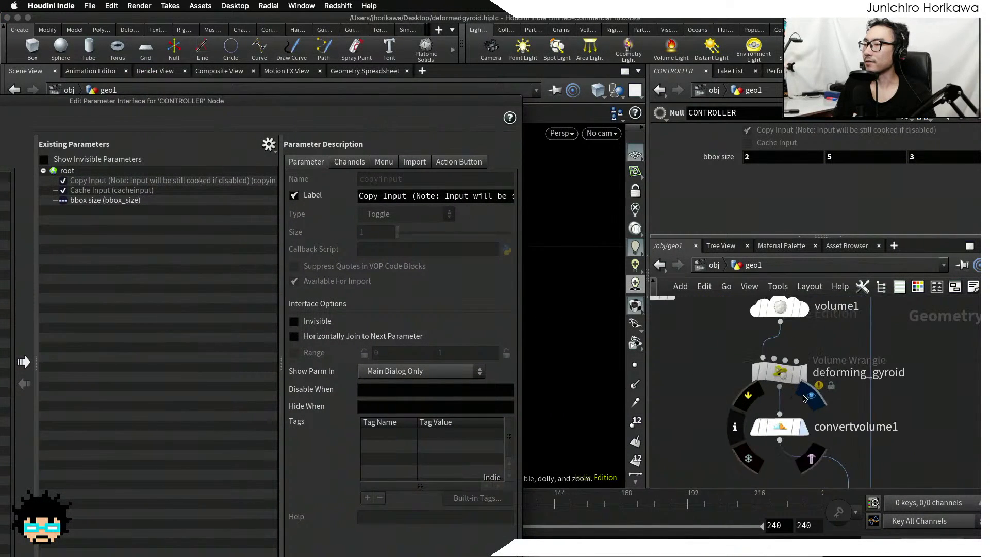
pyautogui.click(777, 381)
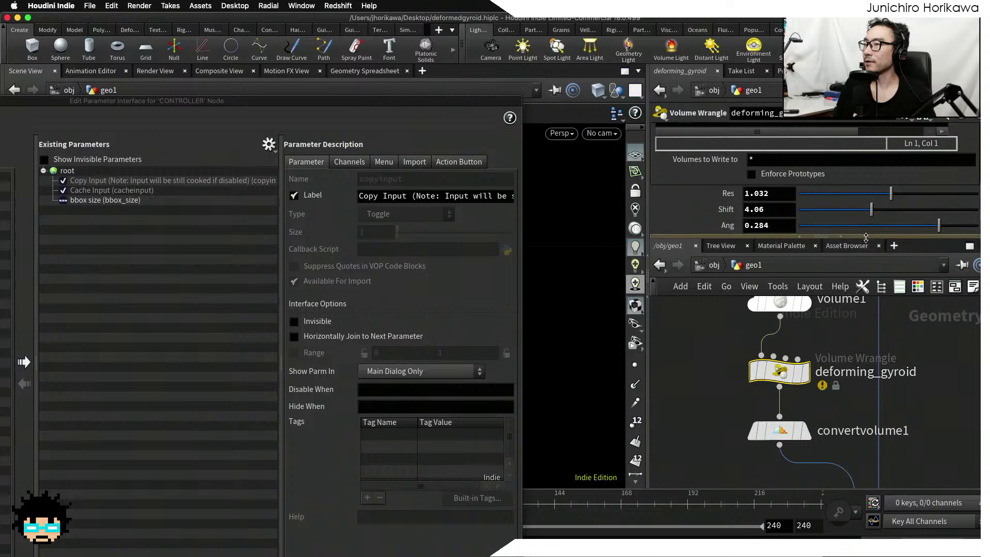
pyautogui.moveTo(868, 237); pyautogui.dragTo(857, 292)
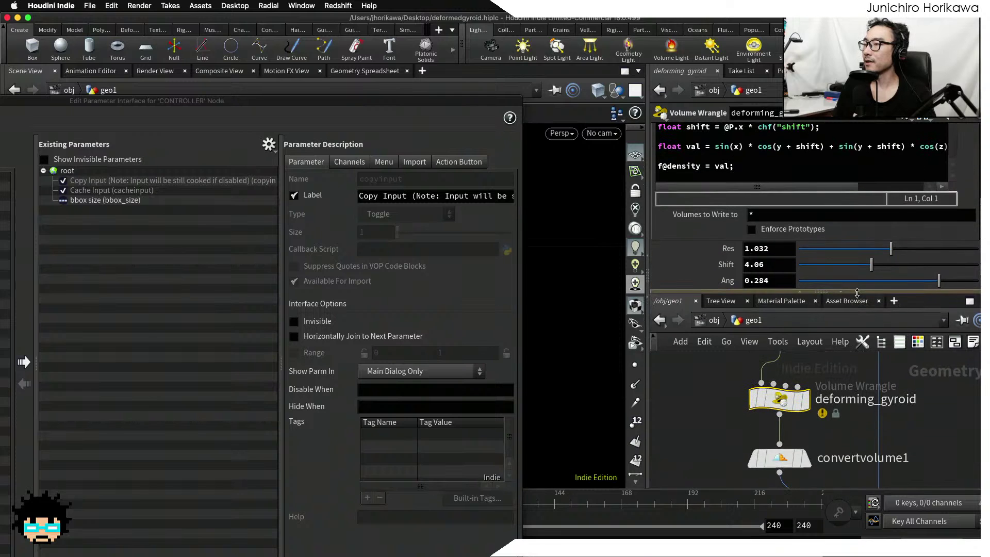
# Turn off Forbid Linking Parameters from Outside this Subnet in the CONTROLLER's parameter interface options
pyautogui.click(221, 244)
pyautogui.click(269, 144)
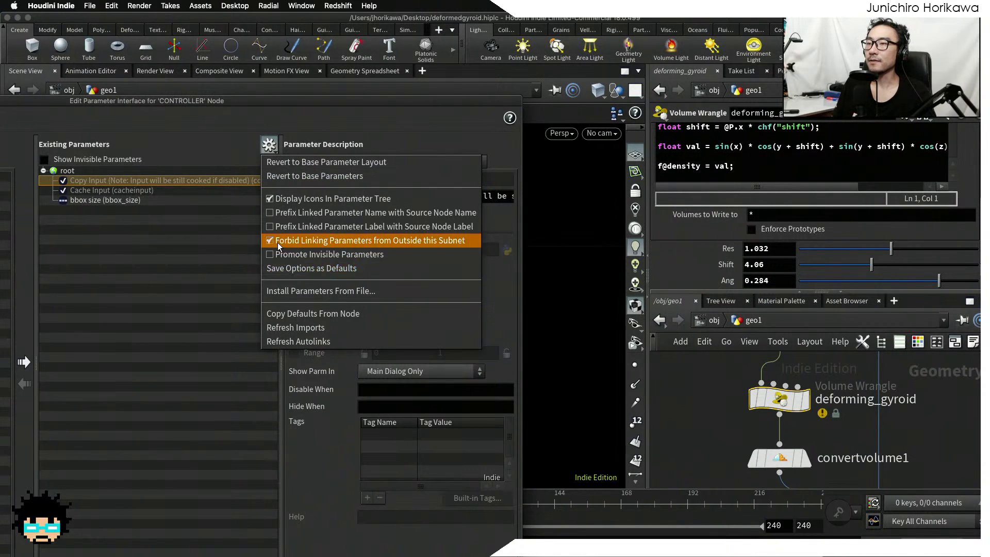
pyautogui.click(317, 242)
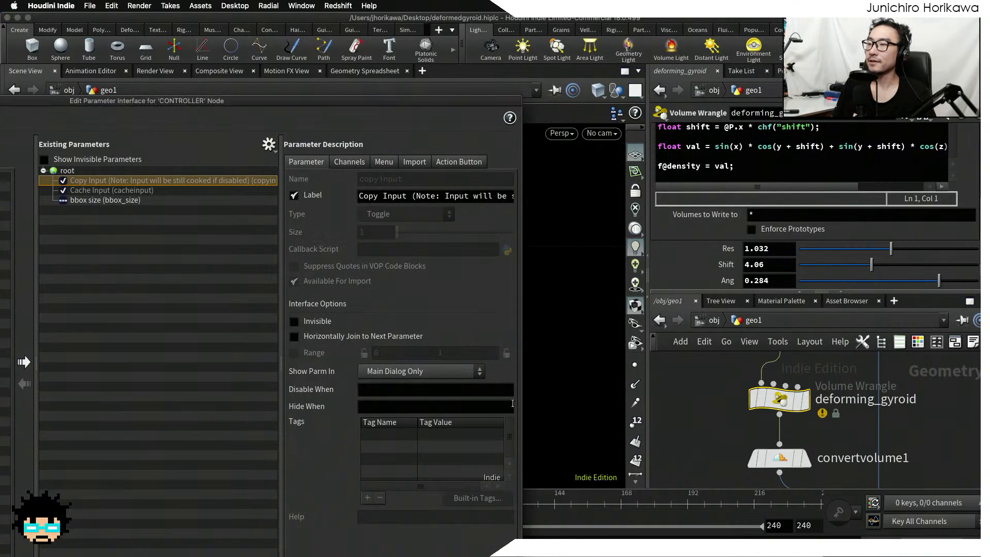
# Add the deforming_gyroid Res, Shift and Ang parameters to the CONTROLLER's existing parameters, and apply and accept the interface
pyautogui.moveTo(728, 248); pyautogui.dragTo(69, 171)
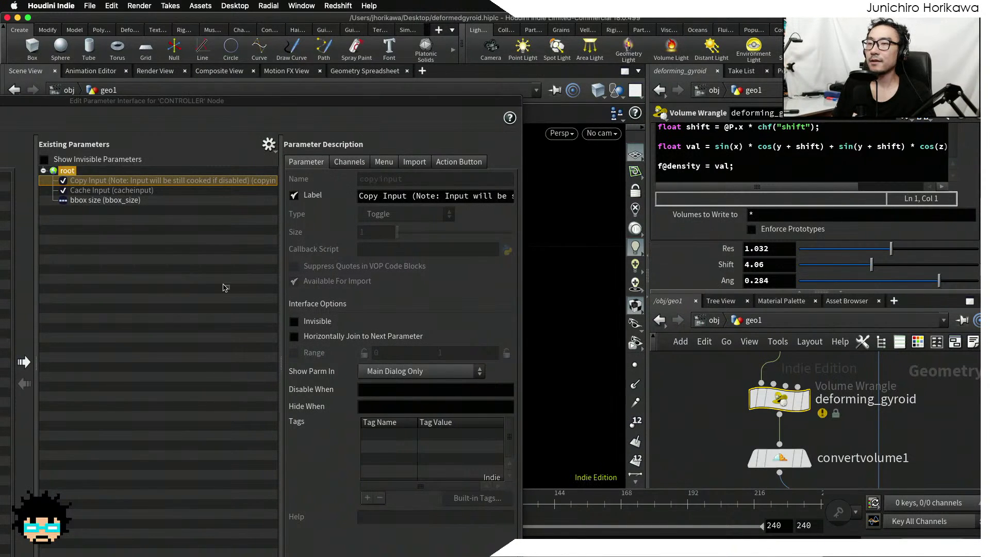
pyautogui.moveTo(735, 266); pyautogui.dragTo(103, 277)
pyautogui.moveTo(728, 281); pyautogui.dragTo(70, 172)
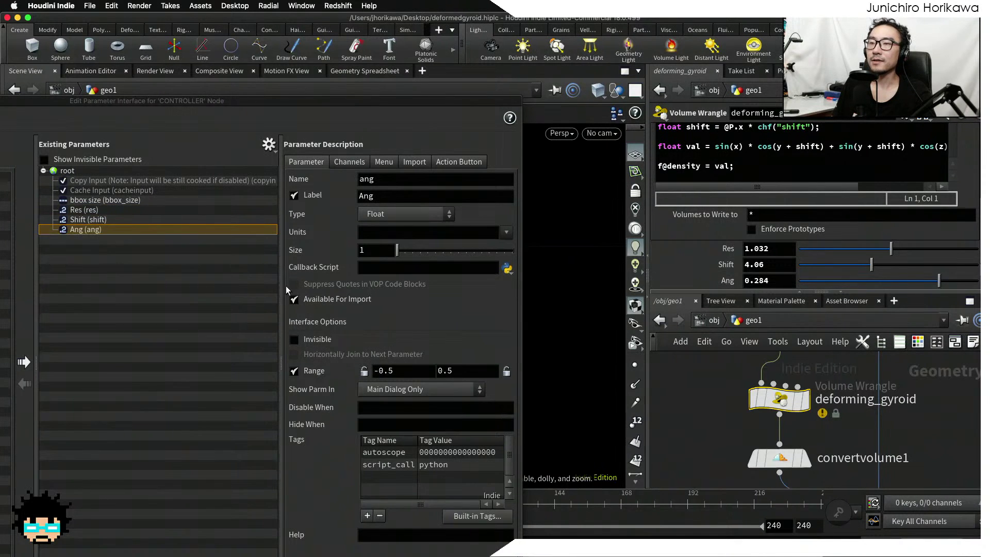
pyautogui.moveTo(378, 99); pyautogui.dragTo(498, 32)
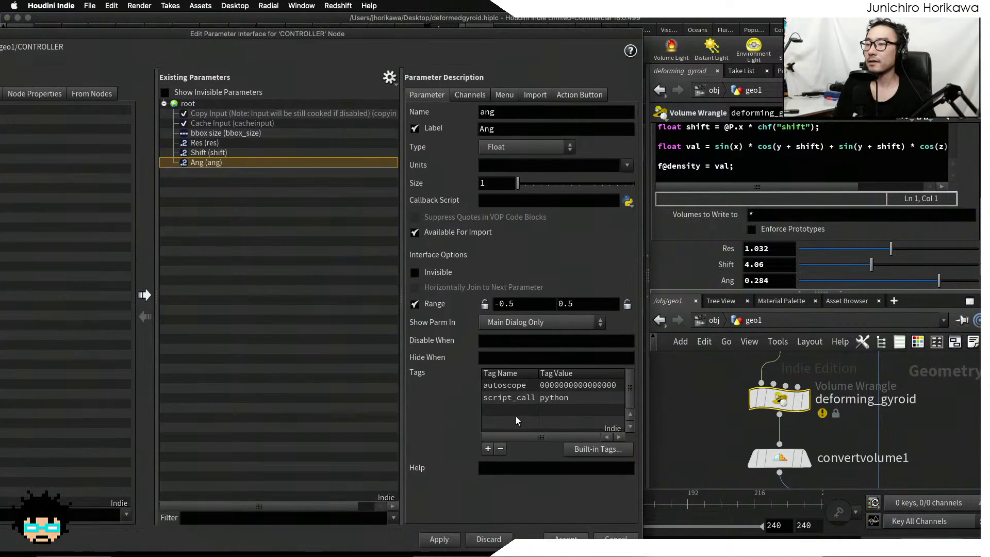
pyautogui.click(435, 537)
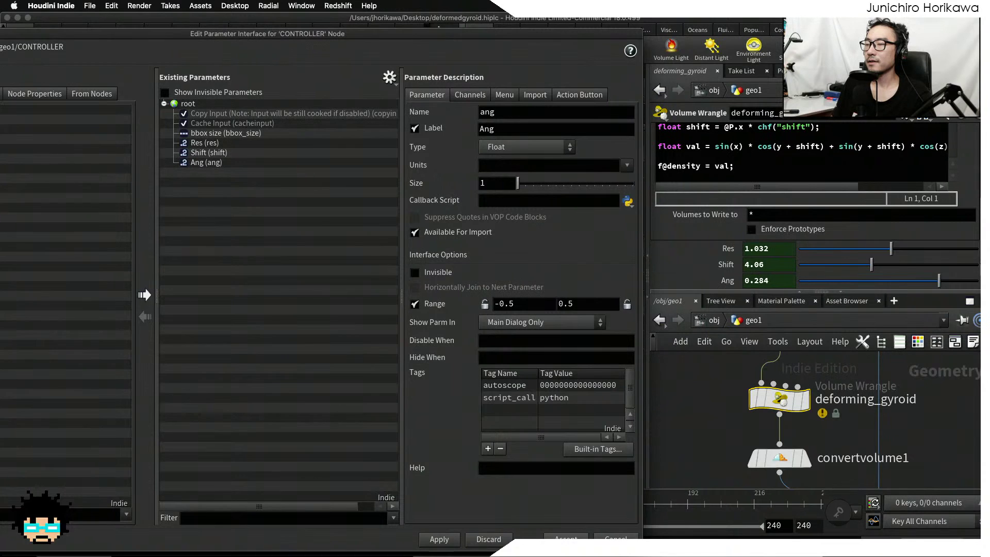
pyautogui.click(566, 540)
# Select the CONTROLLER null and try its linked parameters, with Shift at about 3.99 and Res at about 0.738
pyautogui.scroll(-5, 697, 461)
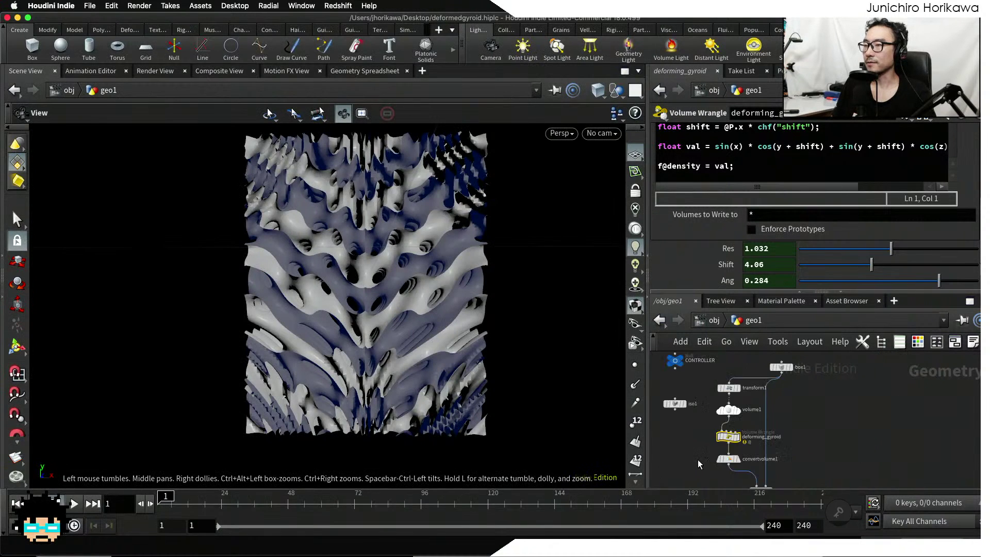
pyautogui.moveTo(689, 427); pyautogui.dragTo(705, 479, button='middle')
pyautogui.scroll(10, 695, 414)
pyautogui.click(693, 419)
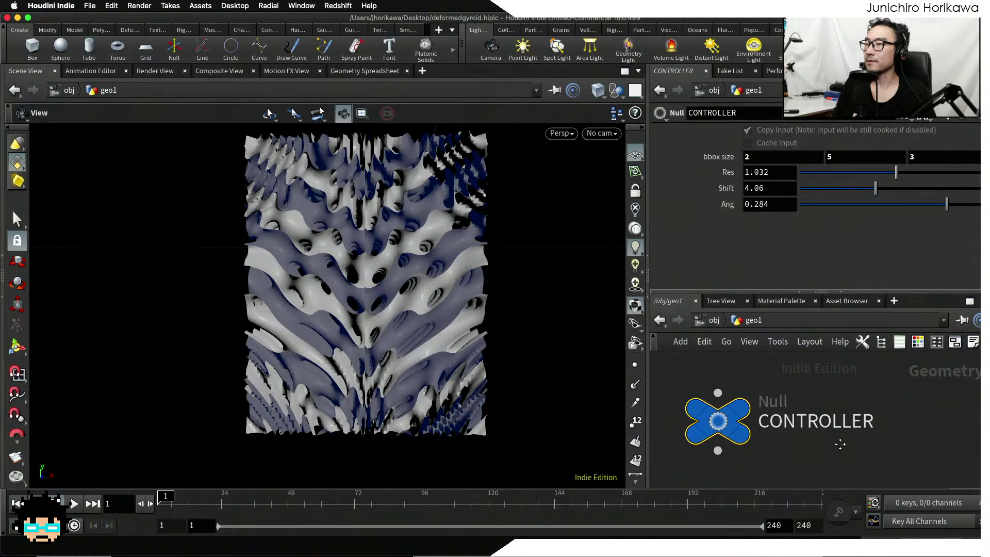
pyautogui.moveTo(875, 188); pyautogui.dragTo(848, 191)
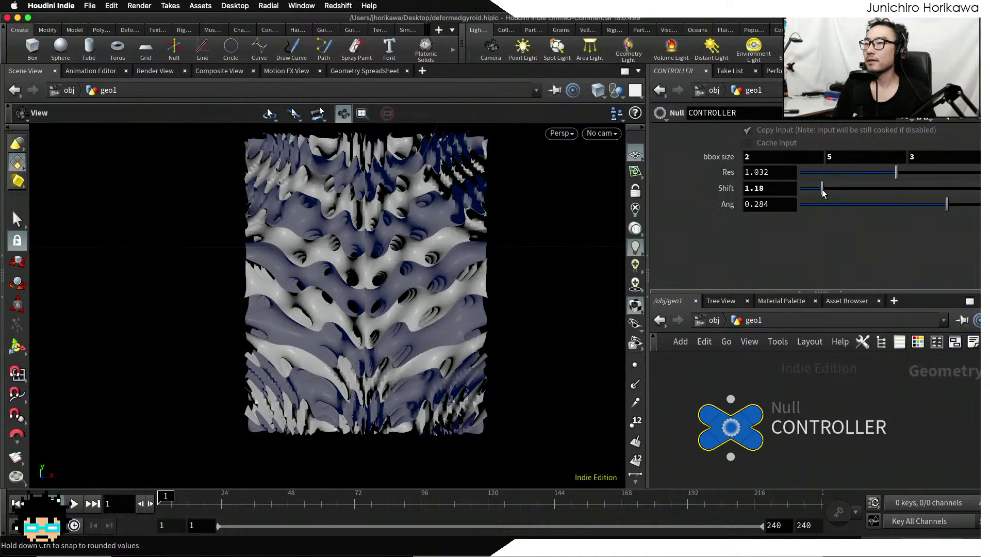
pyautogui.moveTo(895, 186); pyautogui.dragTo(900, 187)
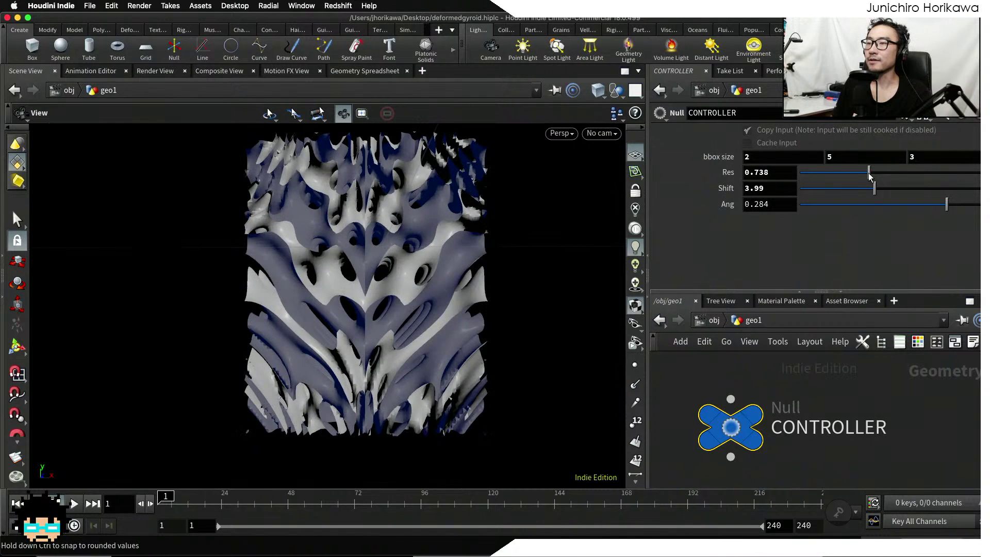
# Try lower Res values of about 0.342 and 0.369 on the CONTROLLER, and settle on about 0.893
pyautogui.moveTo(444, 263)
pyautogui.mouseDown()
pyautogui.moveTo(526, 261)
pyautogui.moveTo(446, 258)
pyautogui.mouseUp()
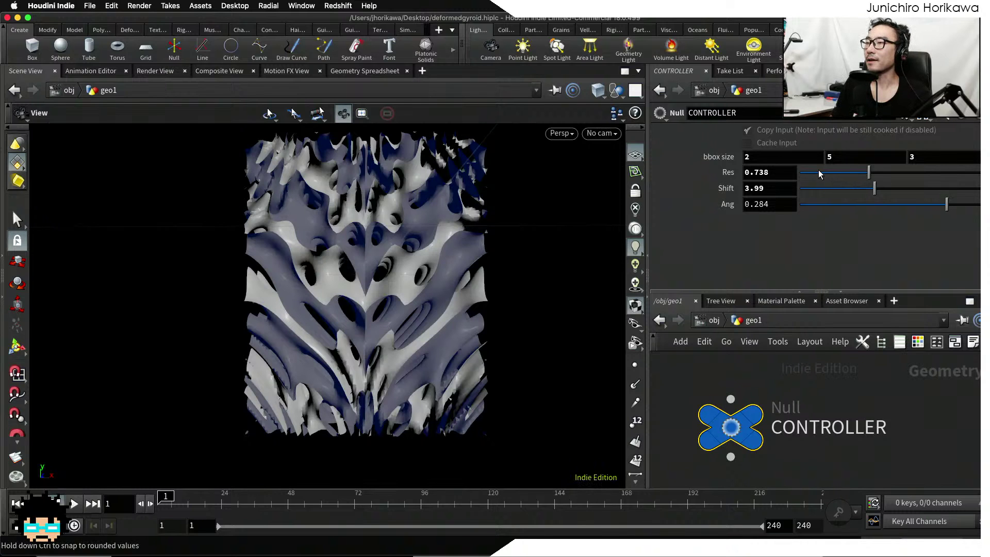
pyautogui.moveTo(818, 169); pyautogui.dragTo(830, 170)
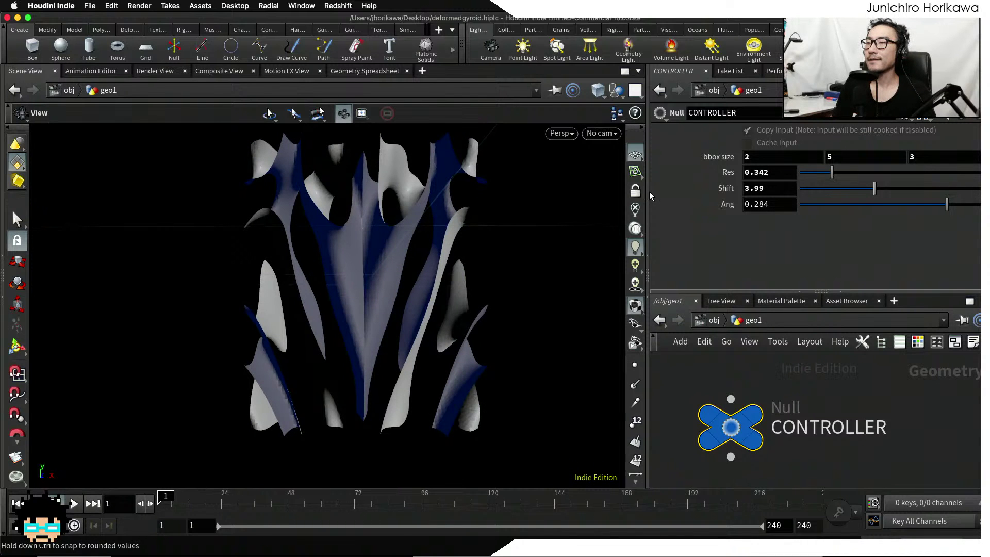
pyautogui.moveTo(404, 262)
pyautogui.mouseDown()
pyautogui.moveTo(406, 326)
pyautogui.moveTo(407, 276)
pyautogui.mouseUp()
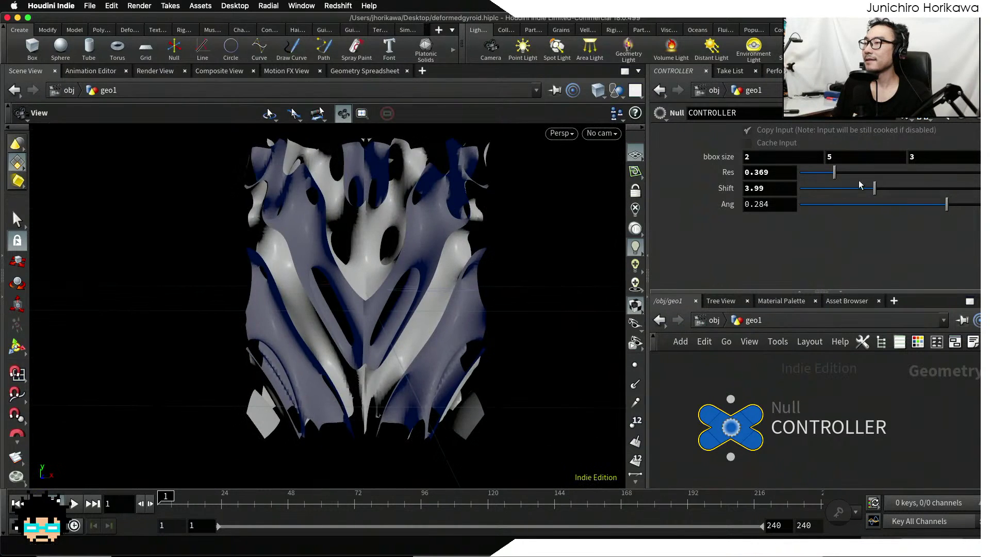
pyautogui.moveTo(859, 176); pyautogui.dragTo(883, 178)
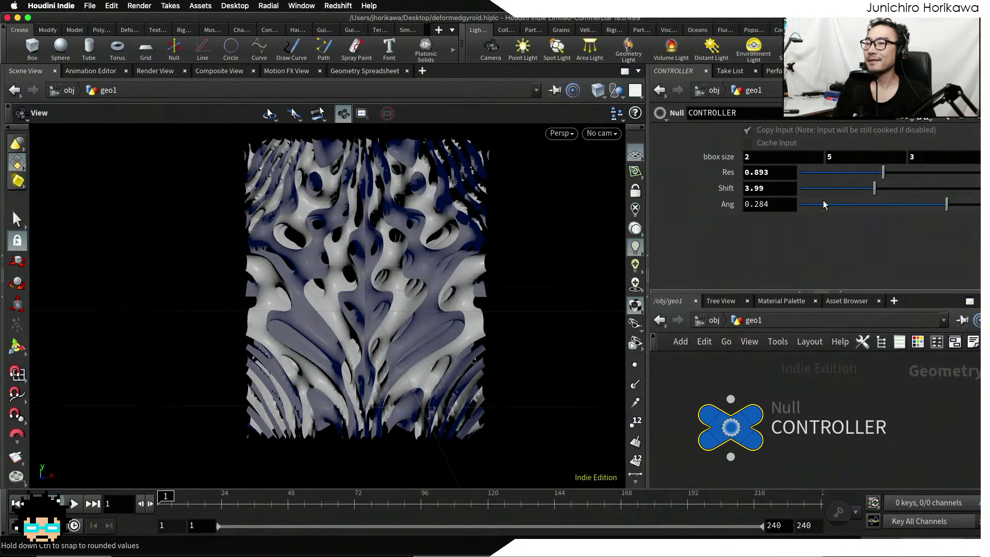
# Check the central seam of the mirrored surface close up and add a Fuse node below mirror1
pyautogui.scroll(-10, 765, 386)
pyautogui.scroll(6, 774, 440)
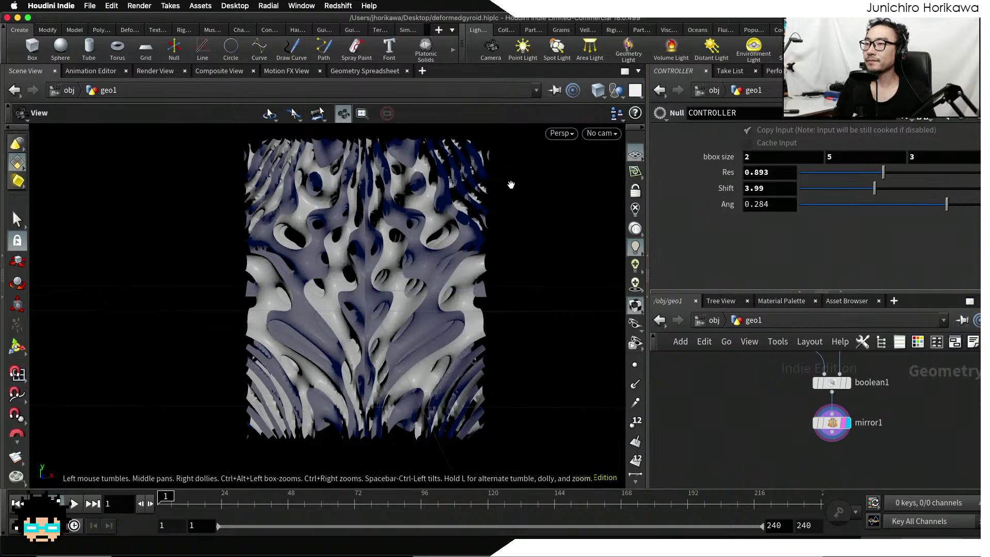
pyautogui.scroll(15, 409, 303)
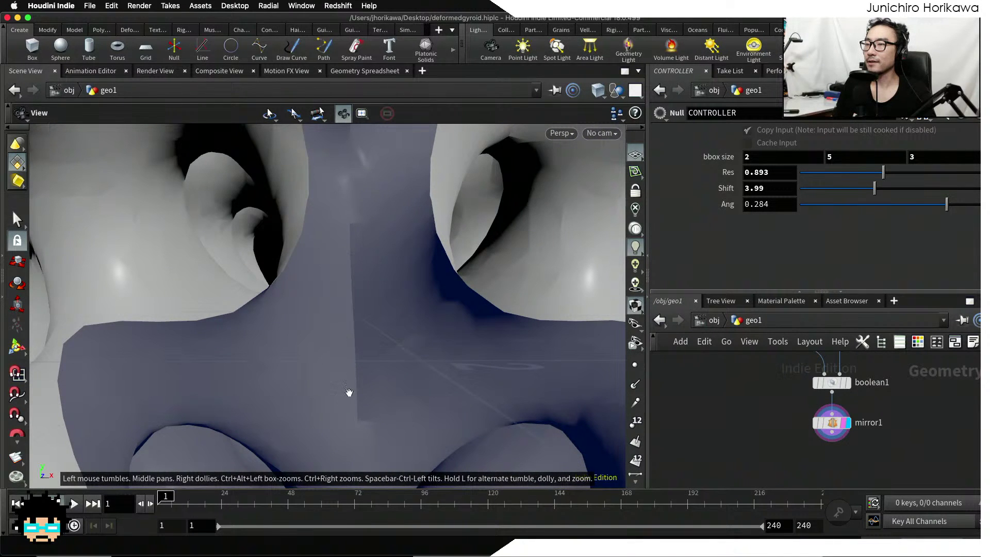
pyautogui.moveTo(349, 393); pyautogui.dragTo(356, 281)
pyautogui.scroll(5, 829, 416)
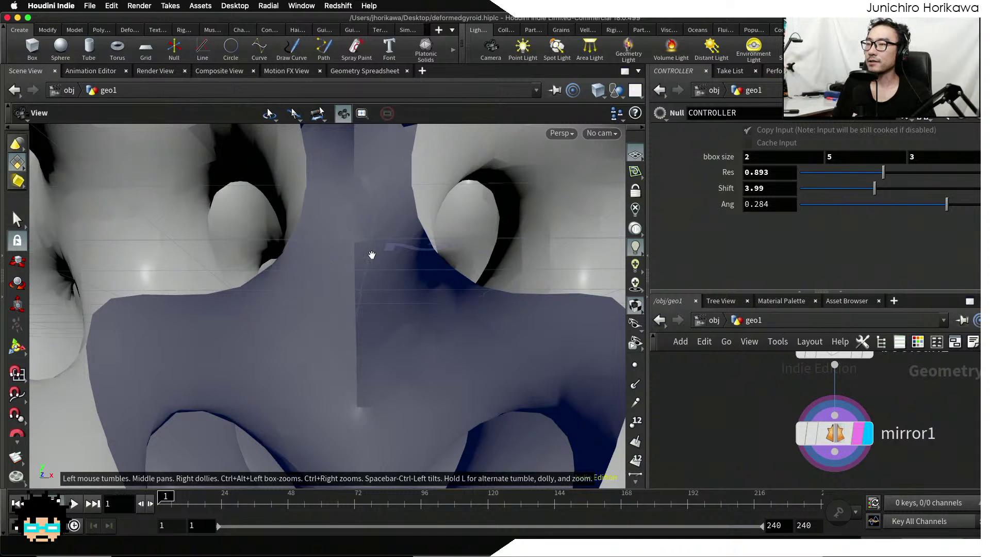
pyautogui.moveTo(372, 254); pyautogui.dragTo(363, 364)
pyautogui.moveTo(749, 456); pyautogui.dragTo(722, 391, button='middle')
pyautogui.press('Tab')
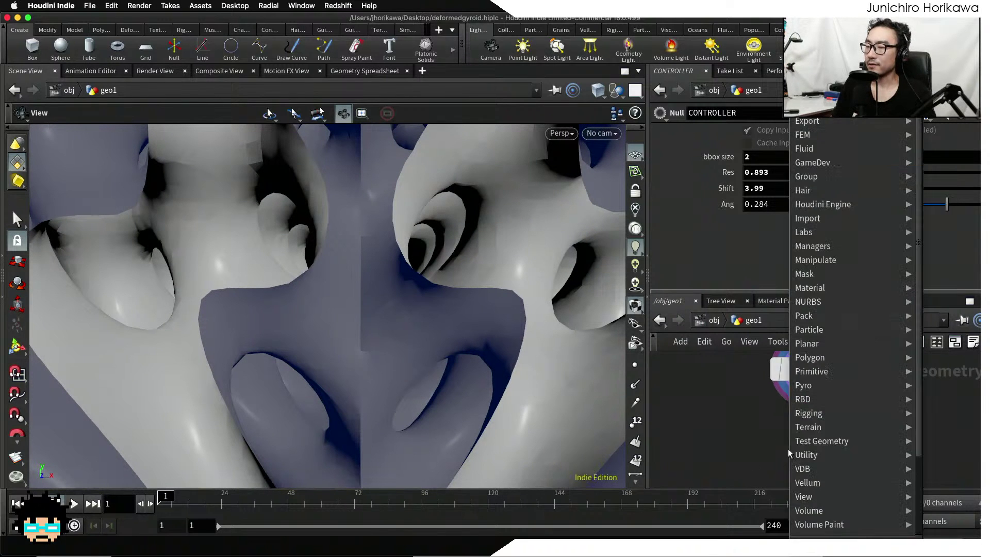
pyautogui.write('fuse')
pyautogui.press('Return')
pyautogui.click(808, 456)
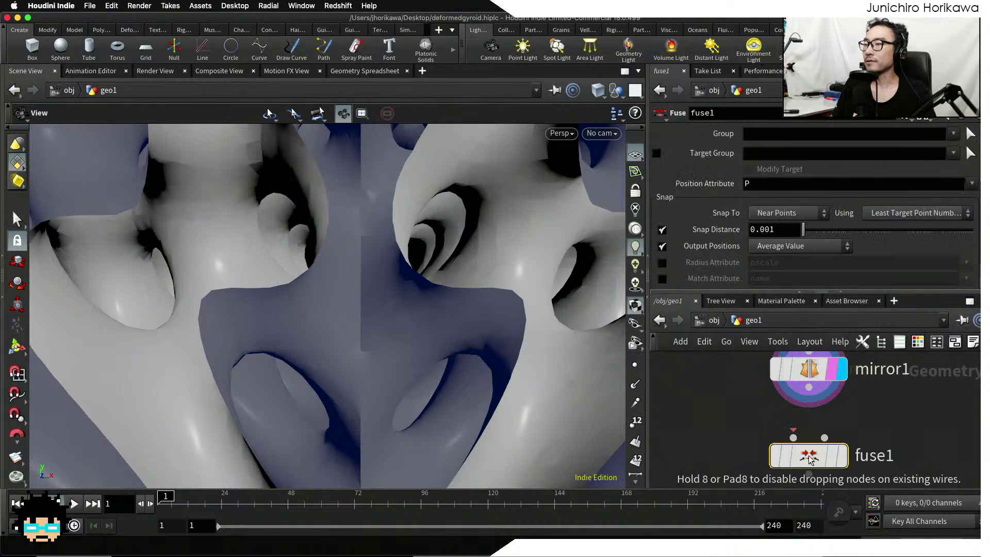
# Feed the mirror1 output into the first input of fuse1 and display the fused result
pyautogui.click(809, 453)
pyautogui.moveTo(809, 452)
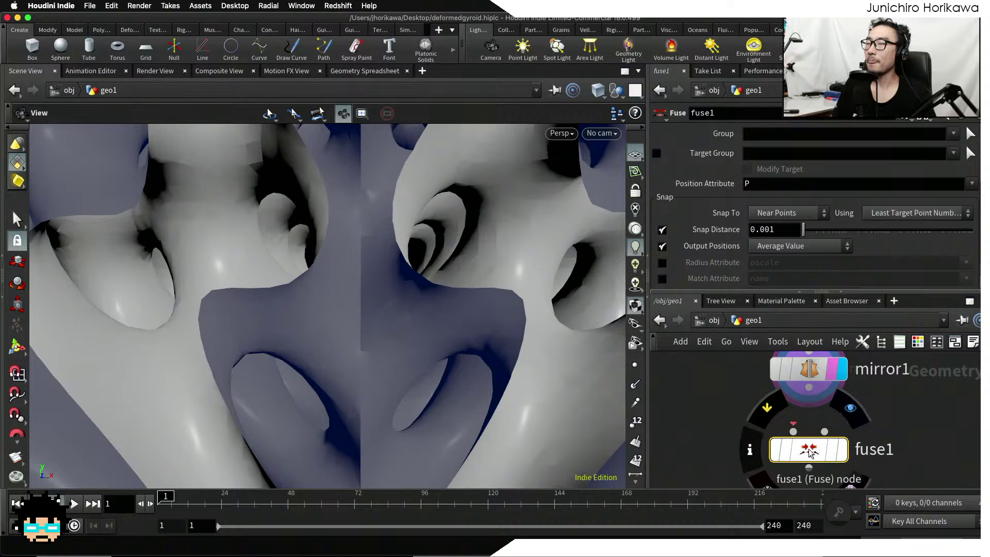
pyautogui.moveTo(809, 387); pyautogui.dragTo(792, 430)
pyautogui.click(840, 452)
# Add an Attribute Blur node below fuse1, connect fuse1 to its first input, and display the blurred result
pyautogui.moveTo(872, 454); pyautogui.dragTo(868, 406, button='middle')
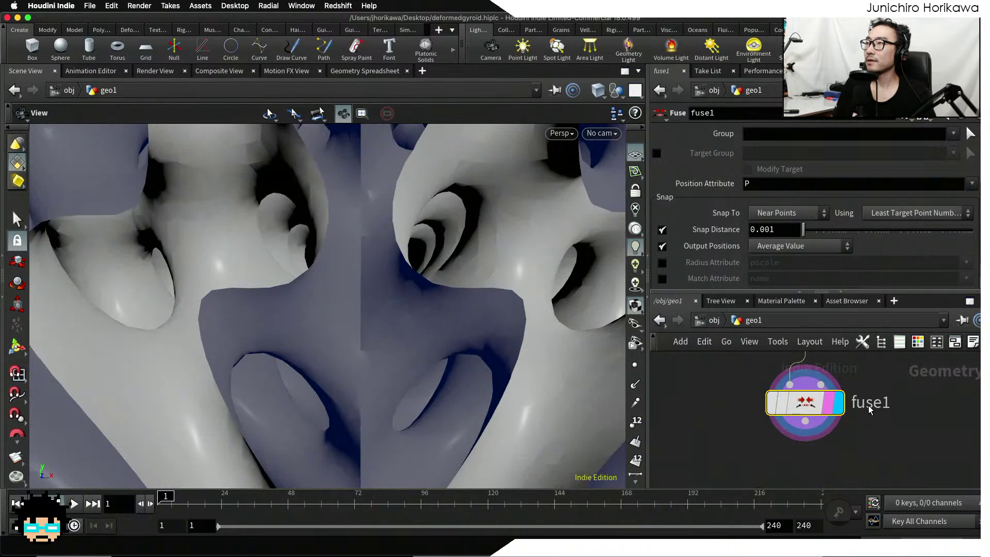
pyautogui.moveTo(808, 461); pyautogui.dragTo(797, 438, button='middle')
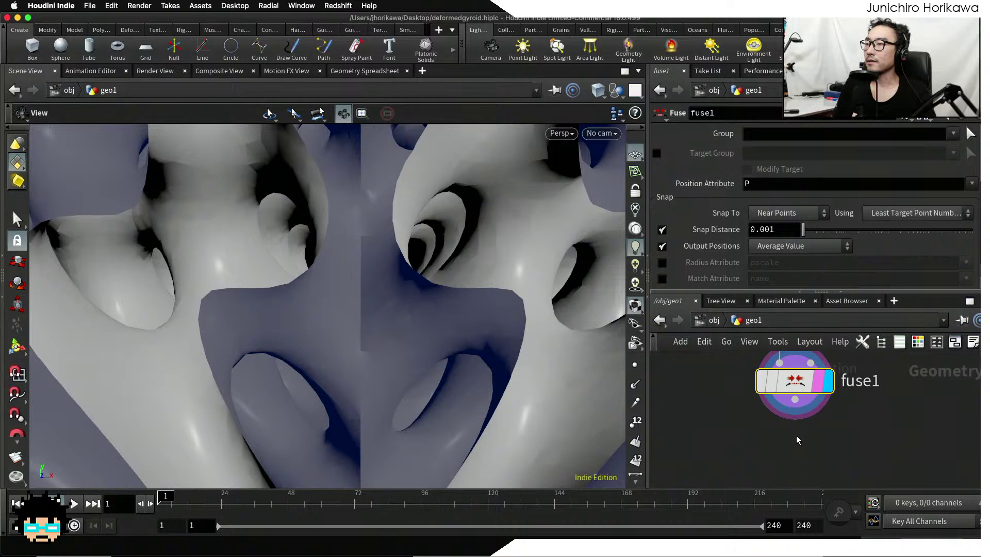
pyautogui.press('Tab')
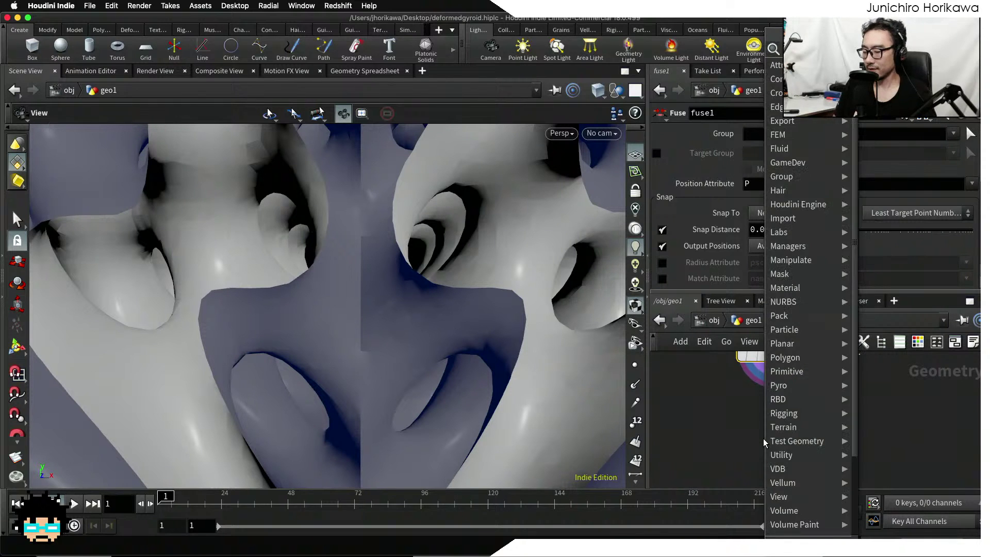
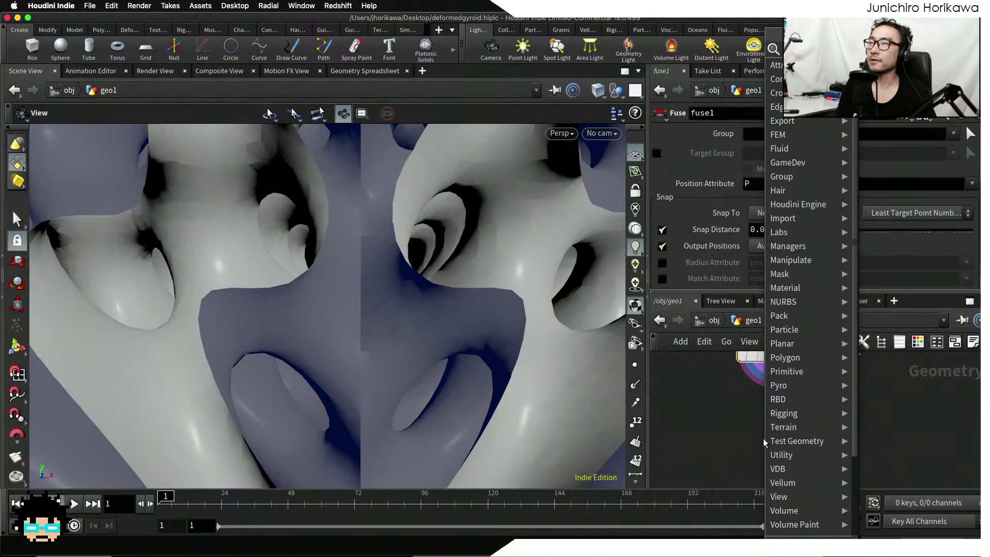
pyautogui.write('attr')
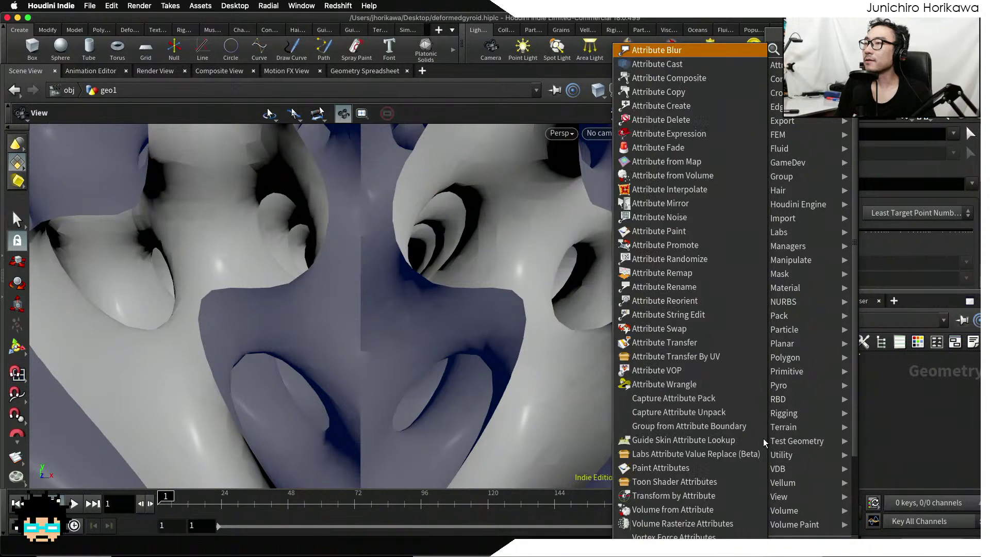
pyautogui.press('Return')
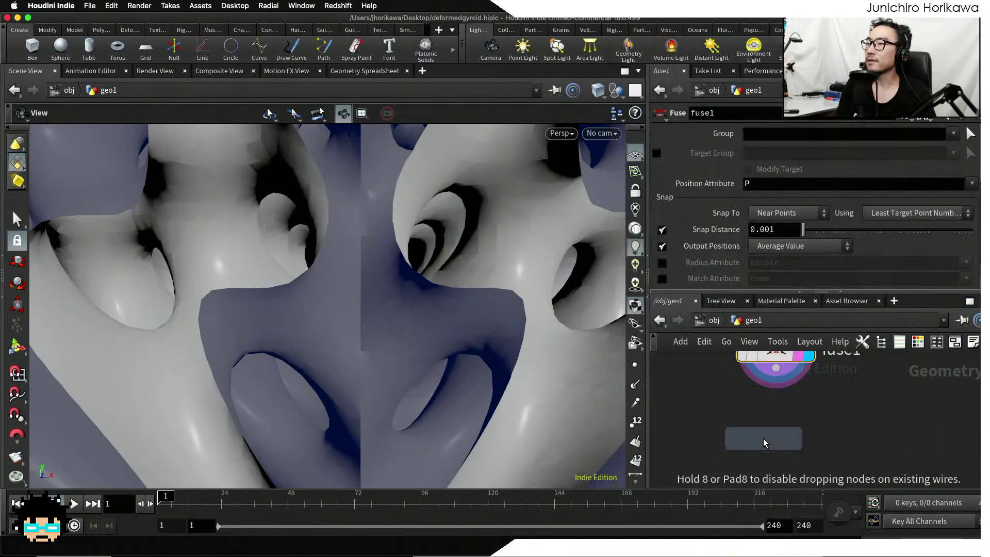
pyautogui.click(784, 435)
pyautogui.moveTo(772, 382); pyautogui.dragTo(770, 433)
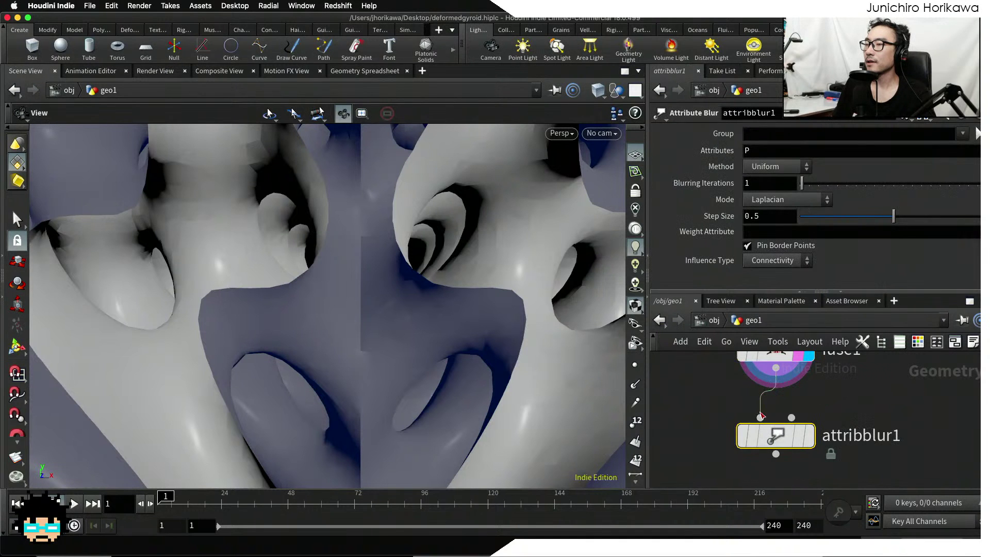
pyautogui.click(771, 439)
pyautogui.click(771, 439)
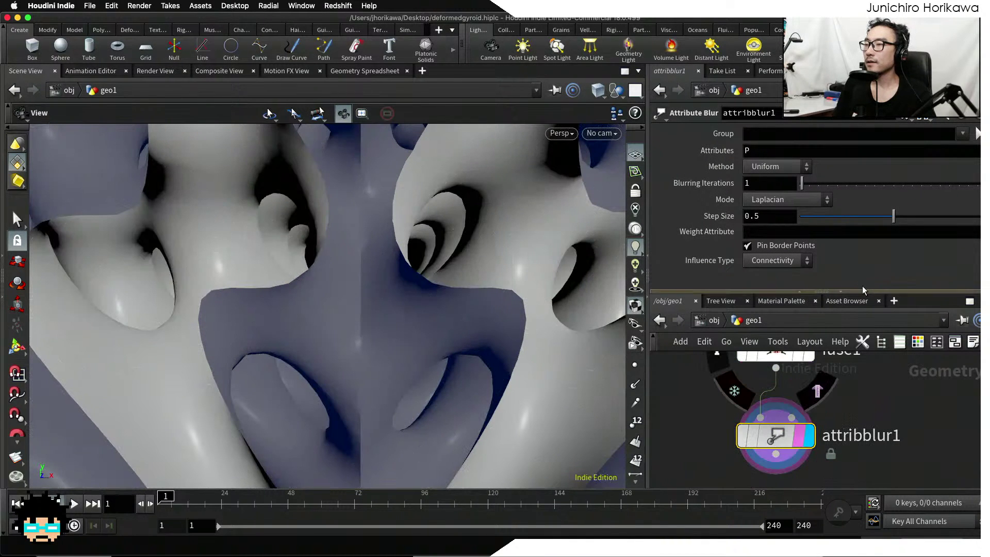
# Enlarge the parameter area and compare the blurred surface with Pin Border Points disabled and enabled
pyautogui.moveTo(862, 290); pyautogui.dragTo(804, 324)
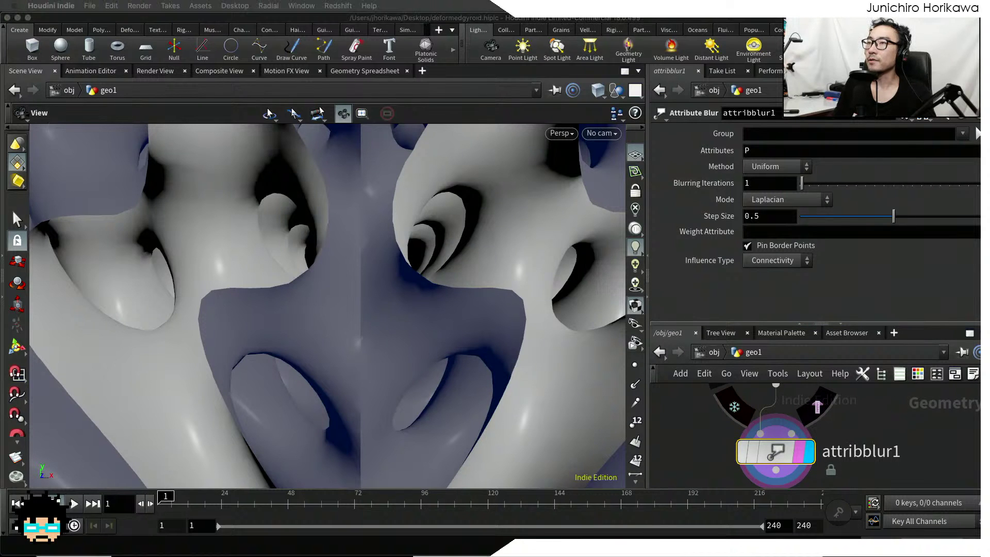
pyautogui.click(747, 245)
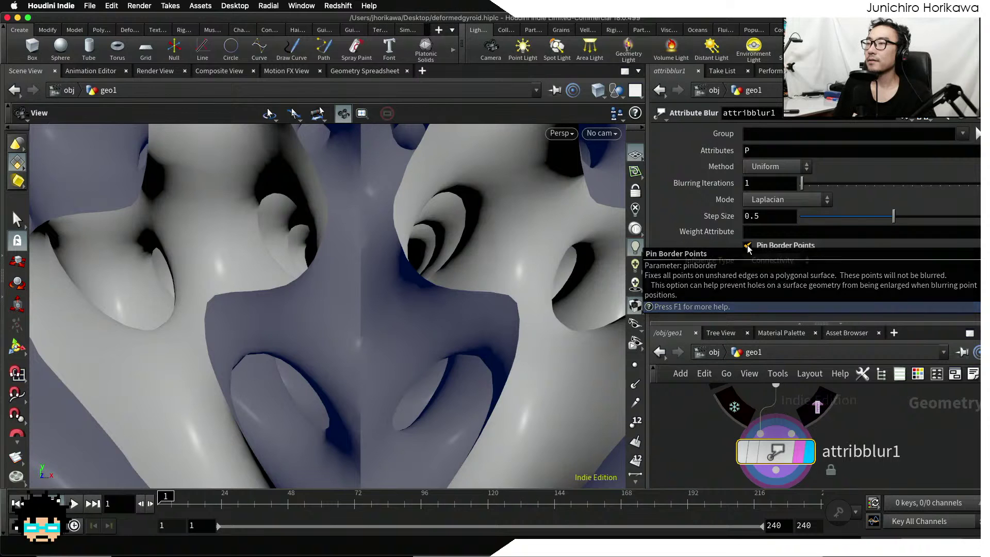
pyautogui.click(747, 246)
pyautogui.click(748, 247)
pyautogui.click(747, 246)
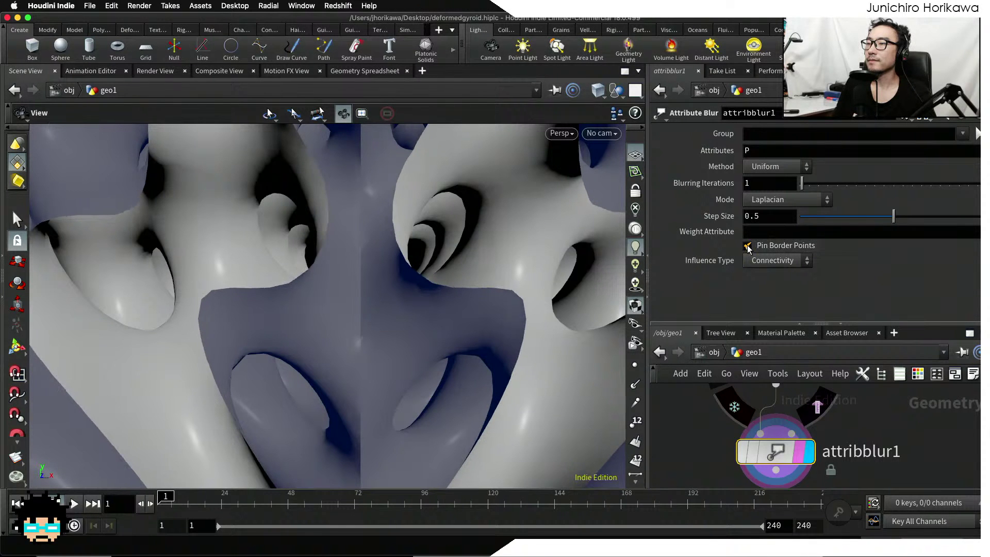
# Set the Blurring Iterations of attribblur1 to 10
pyautogui.scroll(-8, 416, 240)
pyautogui.scroll(-3, 415, 240)
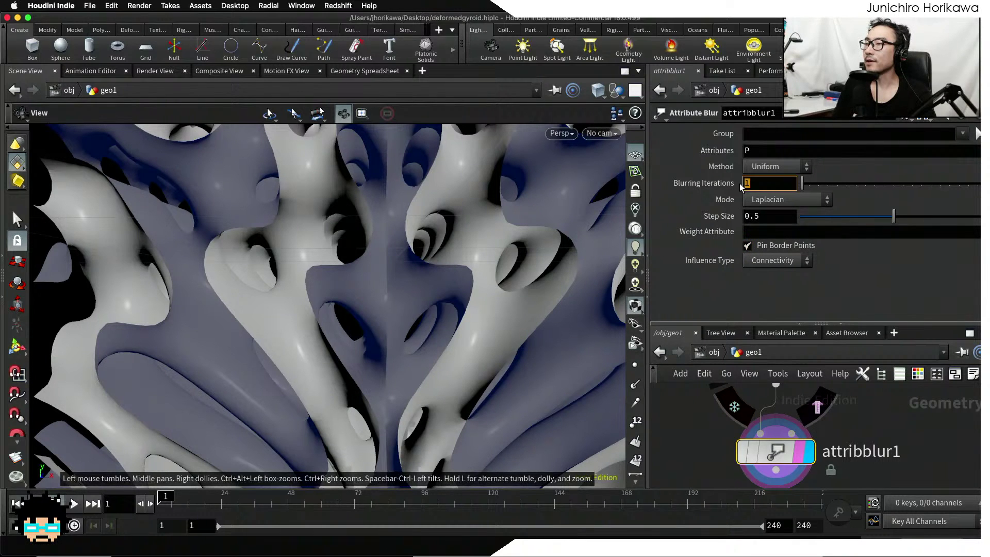
pyautogui.write('10')
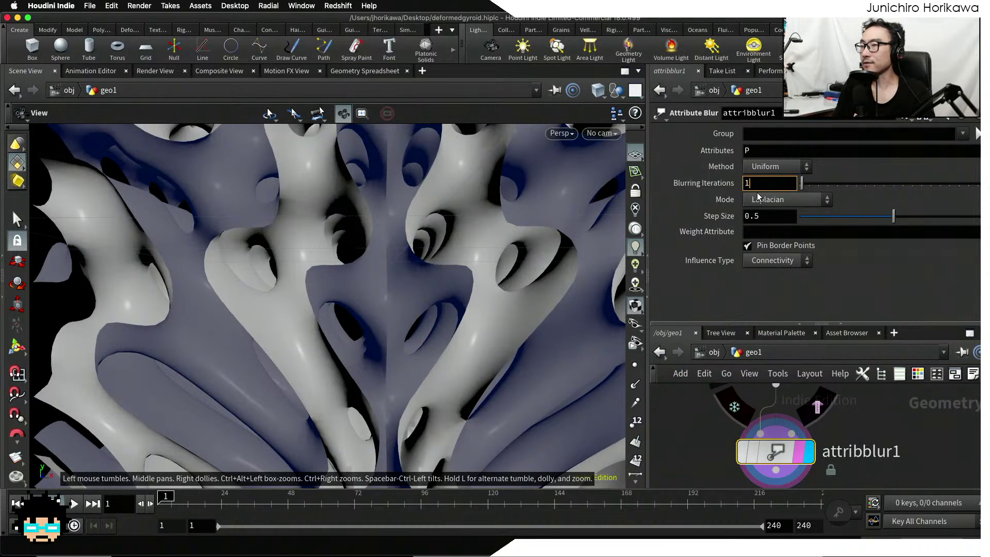
pyautogui.press('Return')
# Examine the blurred surface along its centre close up and as a whole
pyautogui.scroll(5, 358, 225)
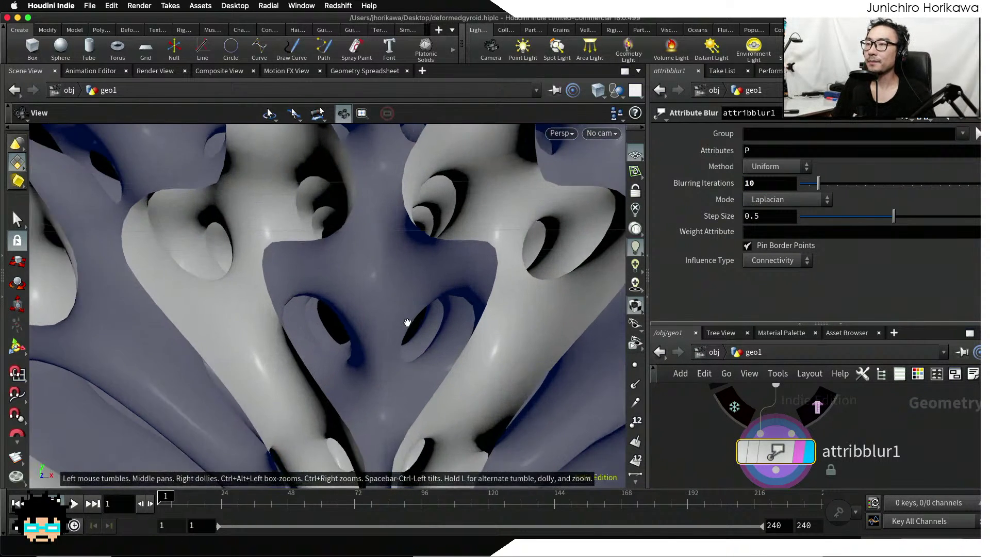
pyautogui.moveTo(363, 232); pyautogui.dragTo(369, 327)
pyautogui.moveTo(369, 327); pyautogui.dragTo(363, 271, button='right')
pyautogui.scroll(-10, 363, 271)
pyautogui.moveTo(362, 272); pyautogui.dragTo(357, 304)
pyautogui.moveTo(357, 304); pyautogui.dragTo(342, 347, button='middle')
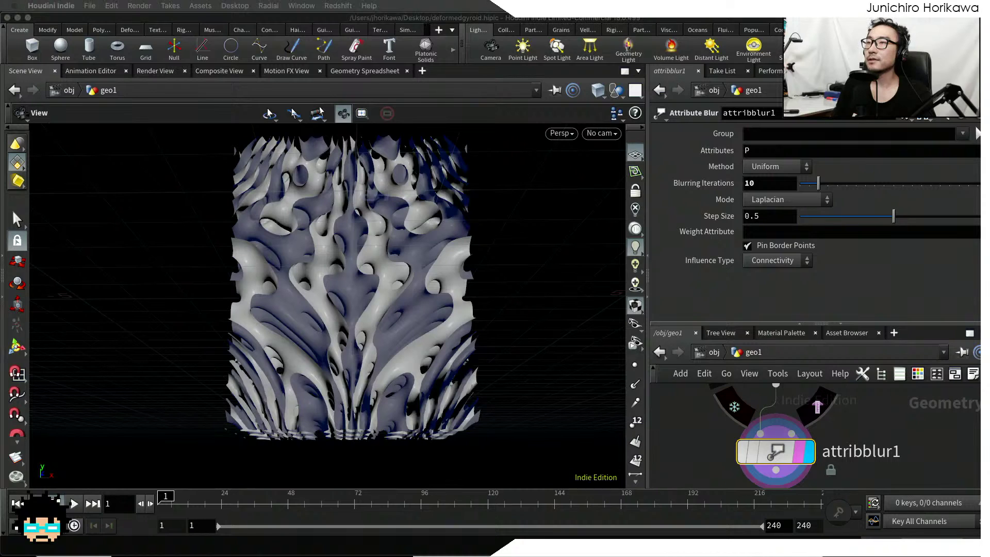
# Examine the blurred surface along the mirror seam close up from several angles and as a whole
pyautogui.click(418, 260)
pyautogui.scroll(10, 410, 259)
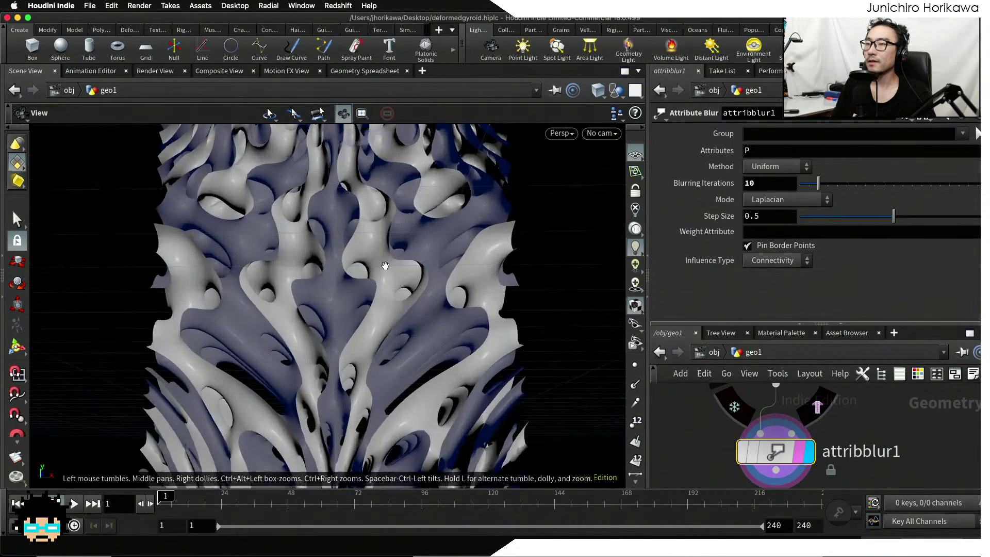
pyautogui.scroll(10, 407, 258)
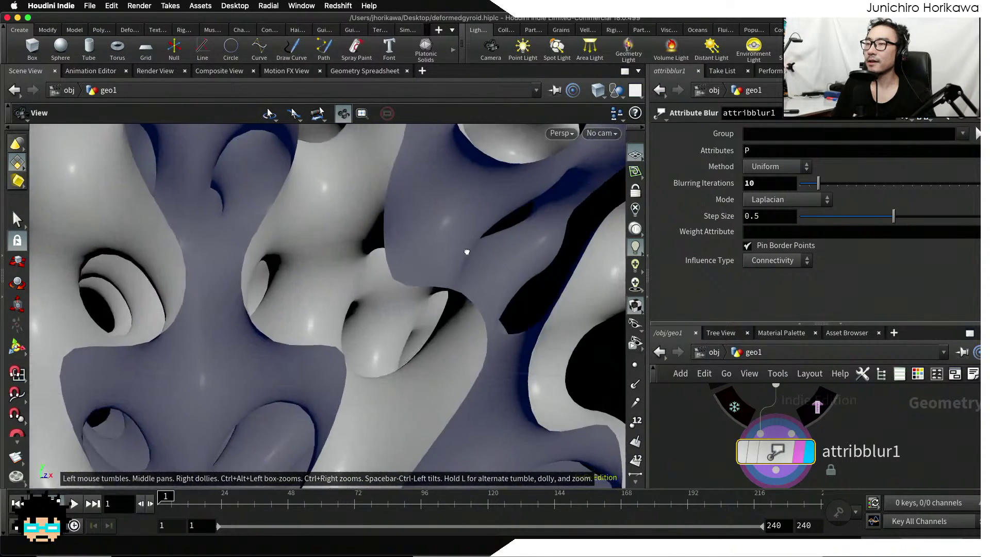
pyautogui.moveTo(448, 223); pyautogui.dragTo(427, 296)
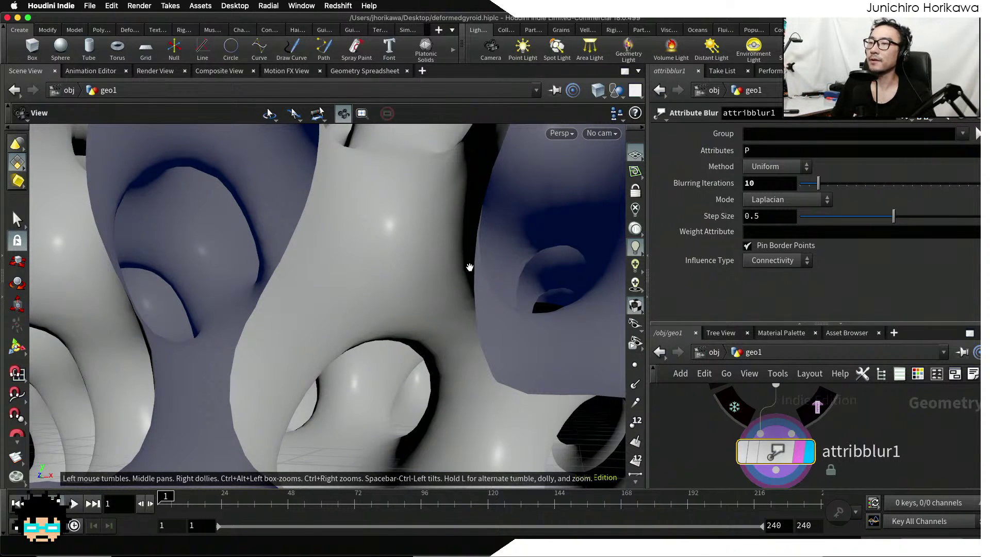
pyautogui.moveTo(469, 267); pyautogui.dragTo(457, 265)
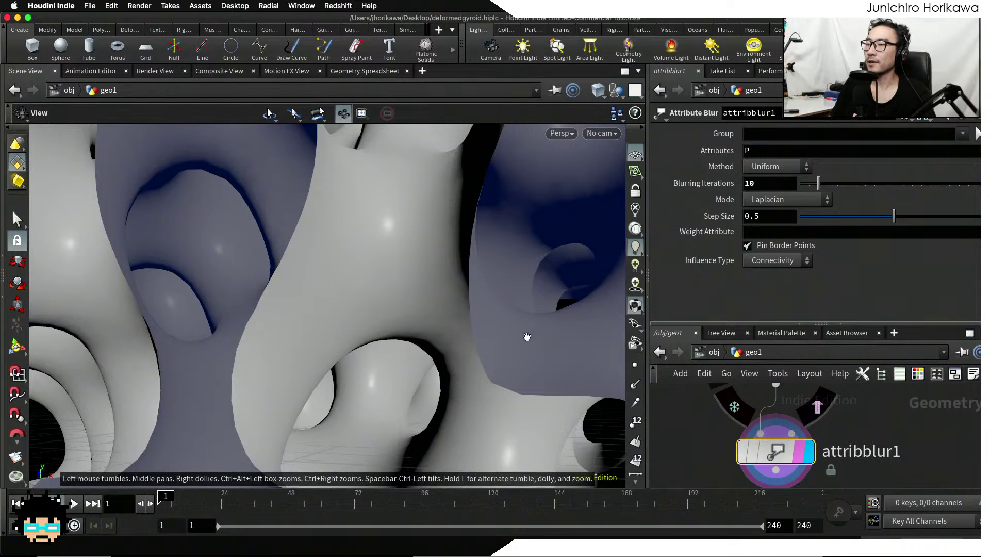
pyautogui.click(689, 431)
pyautogui.scroll(-1, 682, 425)
pyautogui.scroll(-10, 457, 275)
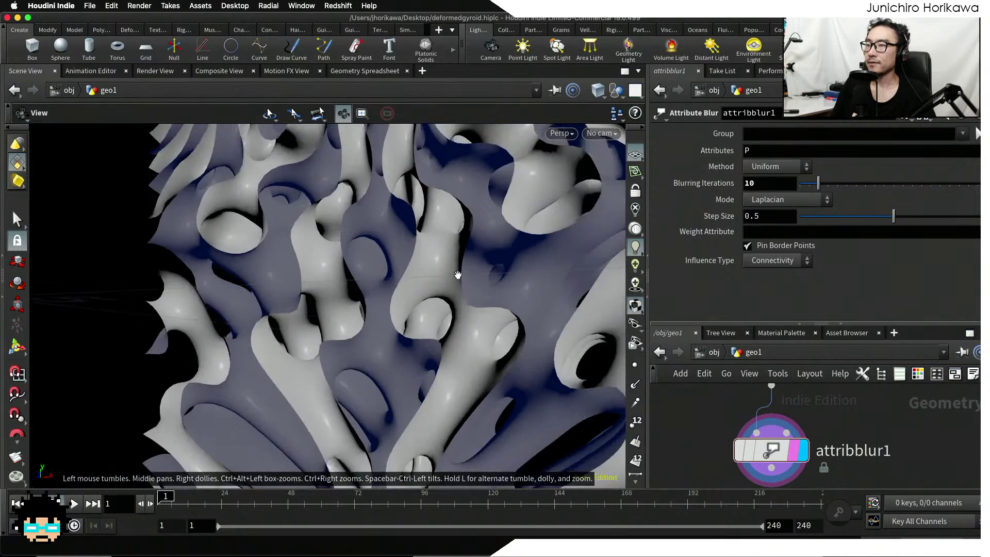
pyautogui.moveTo(458, 274); pyautogui.dragTo(505, 287)
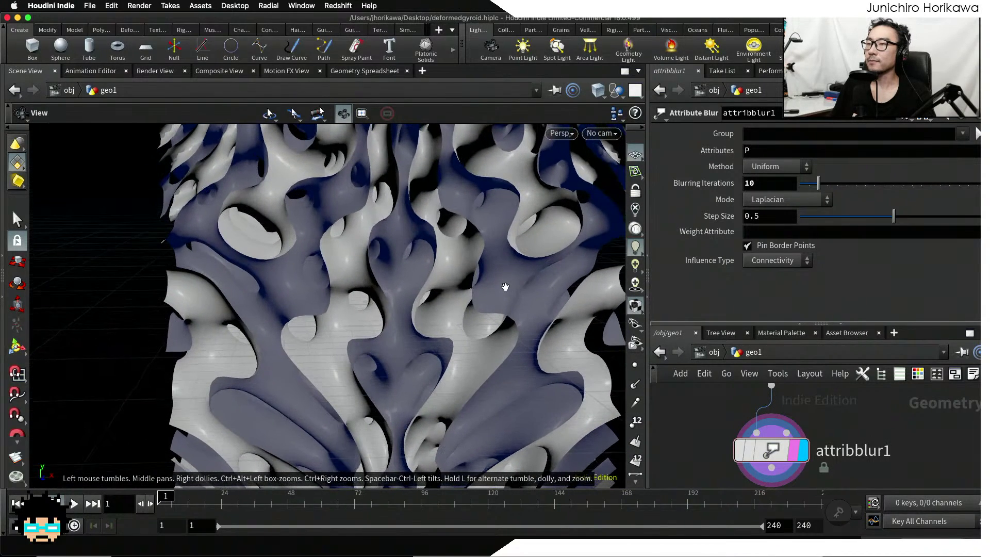
pyautogui.scroll(10, 504, 283)
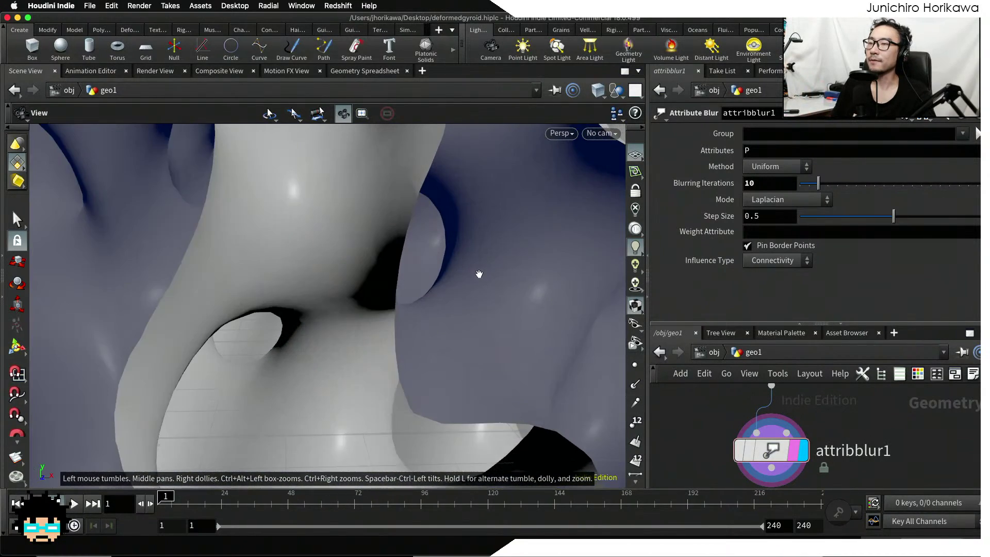
pyautogui.moveTo(479, 274); pyautogui.dragTo(386, 252)
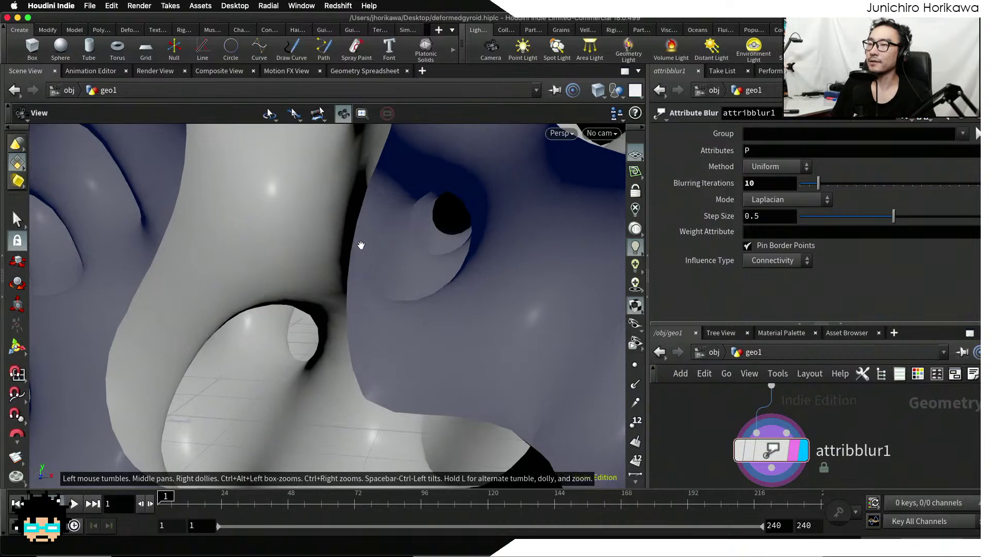
pyautogui.moveTo(717, 324); pyautogui.dragTo(717, 272)
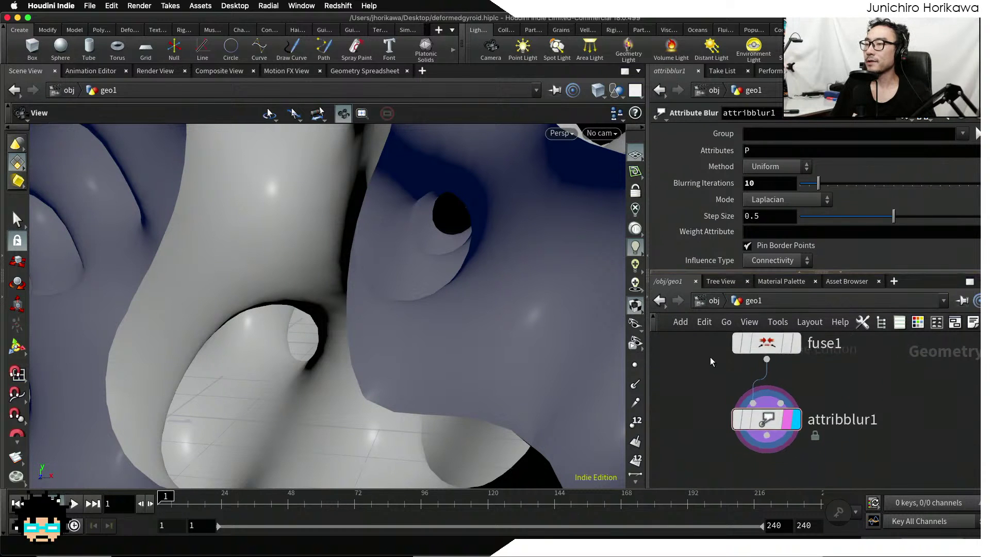
pyautogui.scroll(-2, 709, 368)
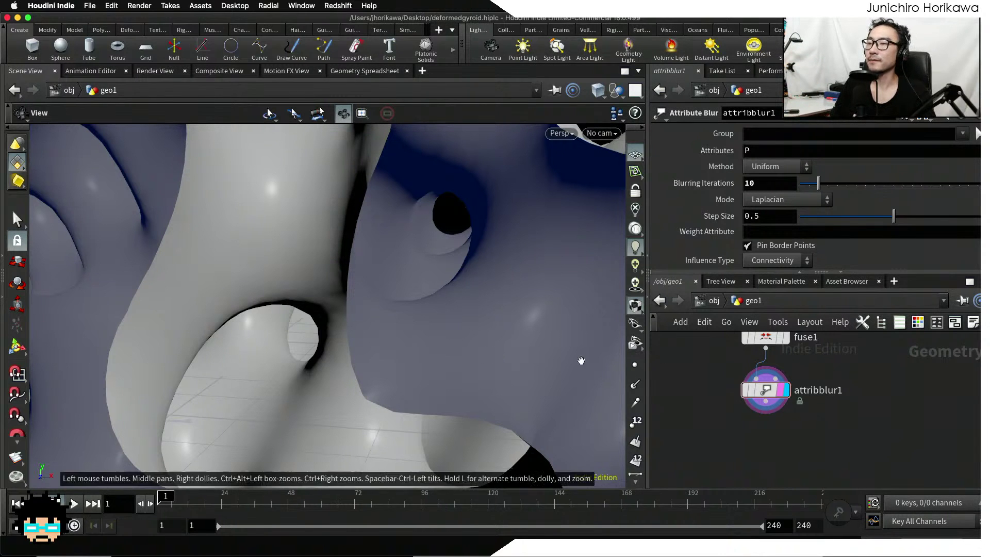
pyautogui.scroll(-5, 491, 345)
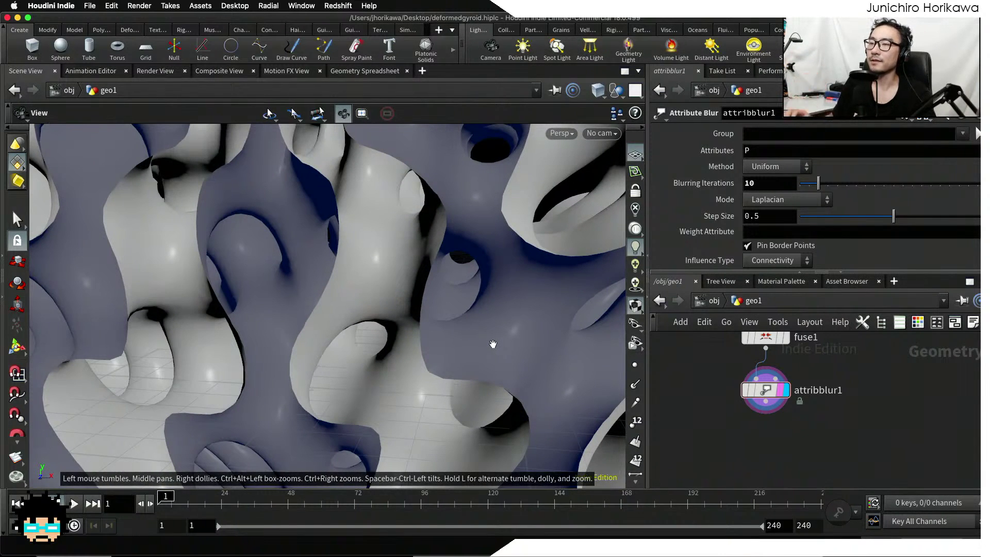
pyautogui.scroll(-10, 401, 259)
pyautogui.moveTo(399, 288); pyautogui.dragTo(420, 308)
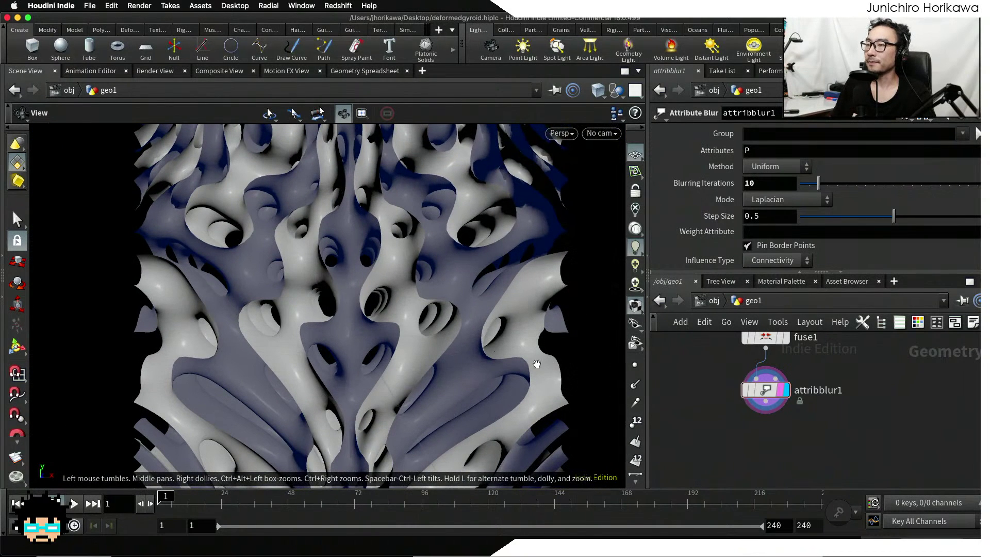
# Enlarge the network area to make room below attribblur1 and save the scene
pyautogui.moveTo(697, 403); pyautogui.dragTo(728, 385, button='middle')
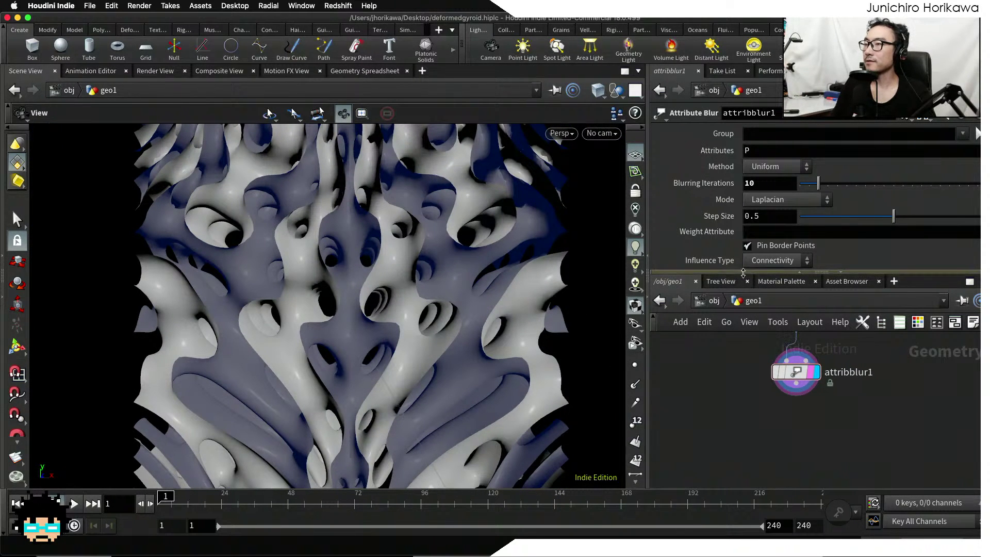
pyautogui.moveTo(744, 283); pyautogui.dragTo(748, 235)
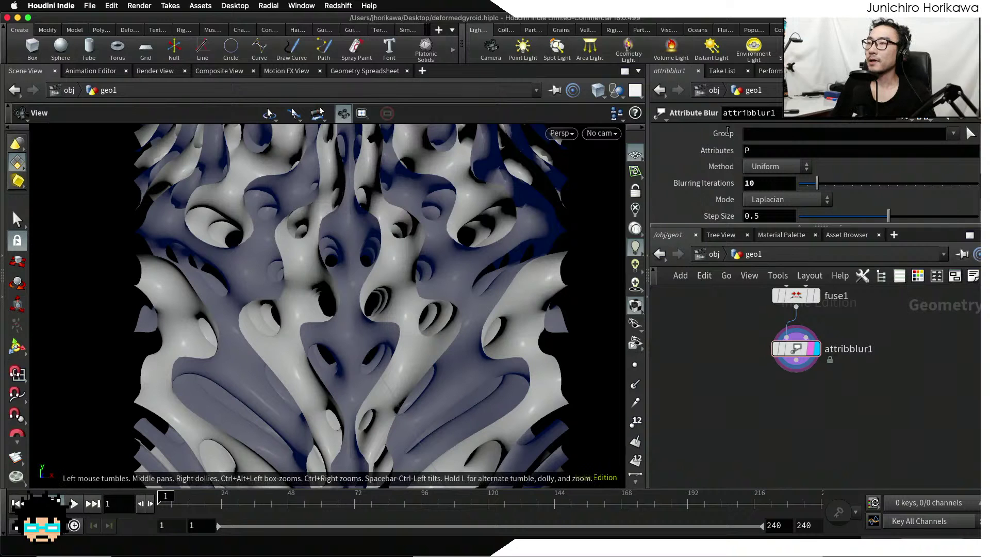
pyautogui.scroll(-2, 774, 351)
pyautogui.press('super+s')
# Add a PolyExtrude node below attribblur1 and set its Extrusion Mode to Point Normal
pyautogui.press('Tab')
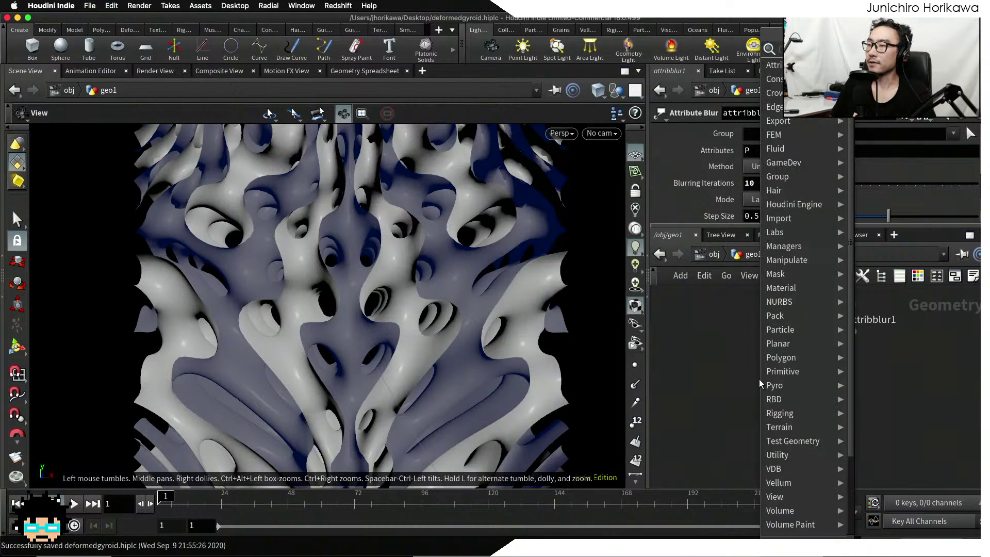
pyautogui.write('poly')
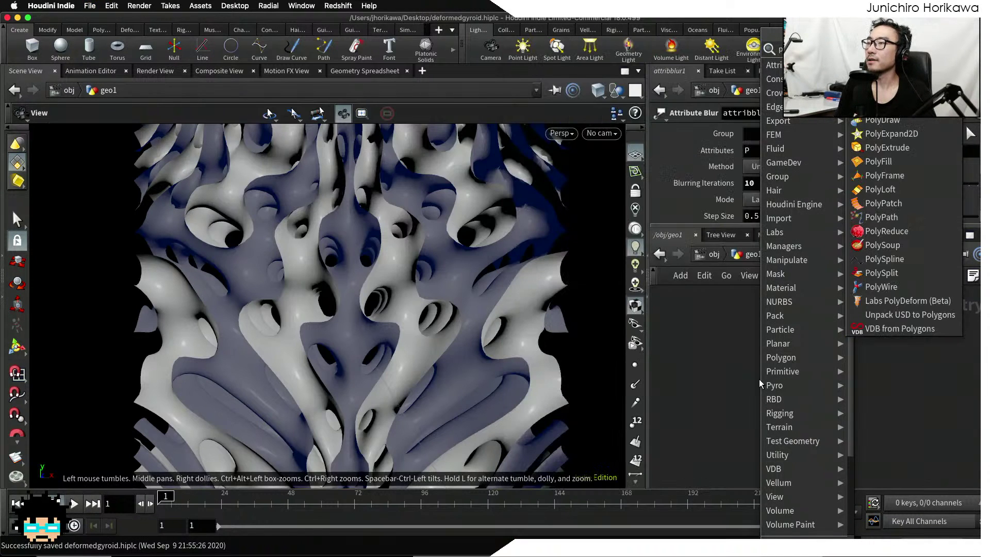
pyautogui.write('ext')
pyautogui.press('Return')
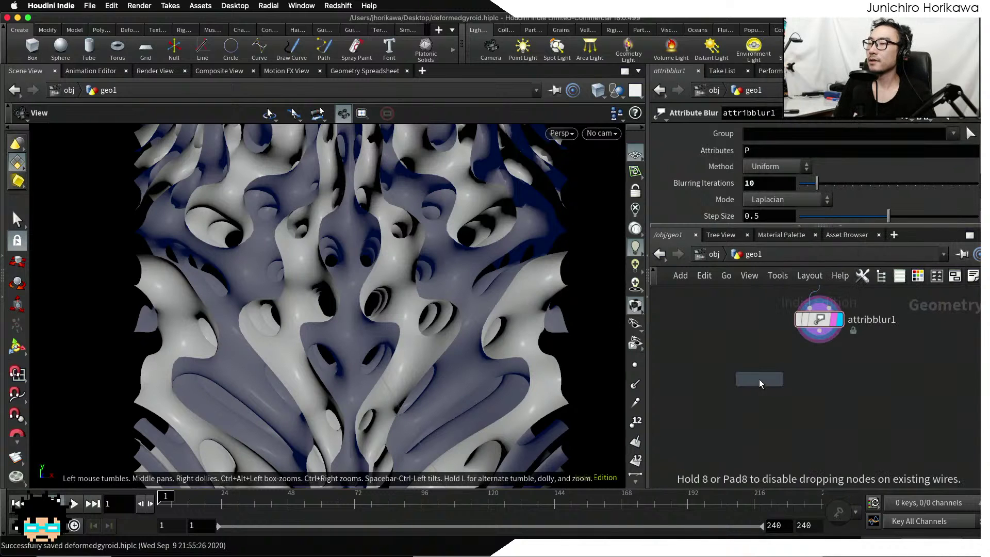
pyautogui.click(759, 379)
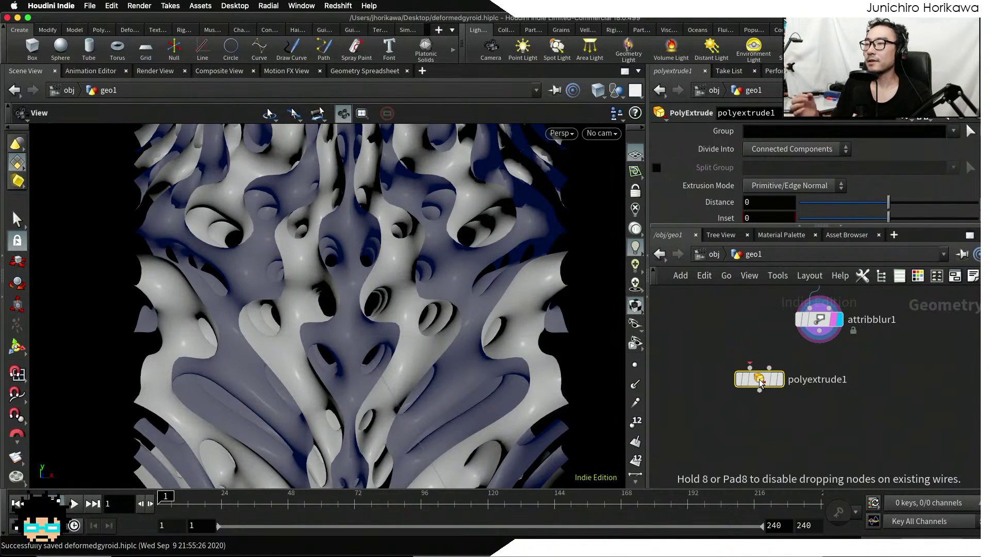
pyautogui.scroll(3, 749, 367)
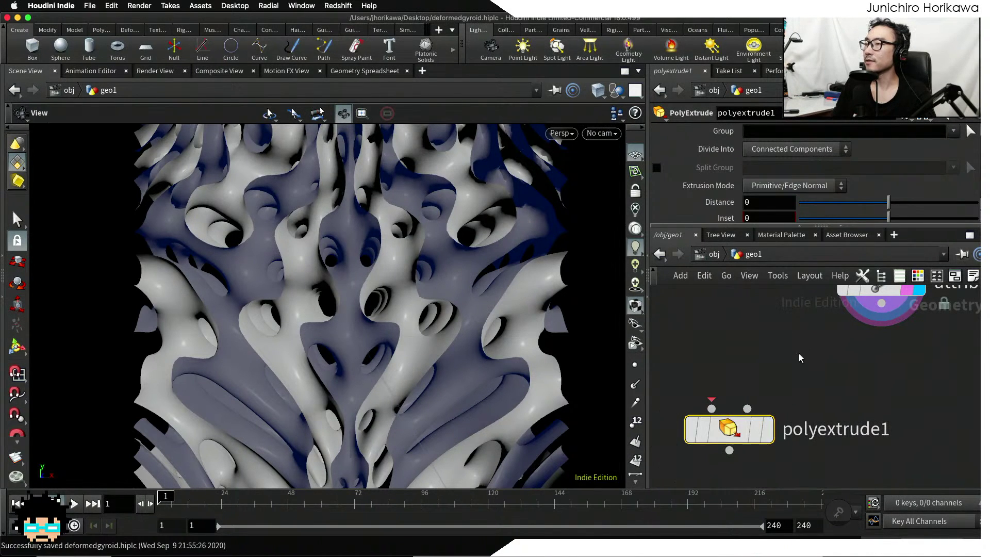
pyautogui.click(780, 186)
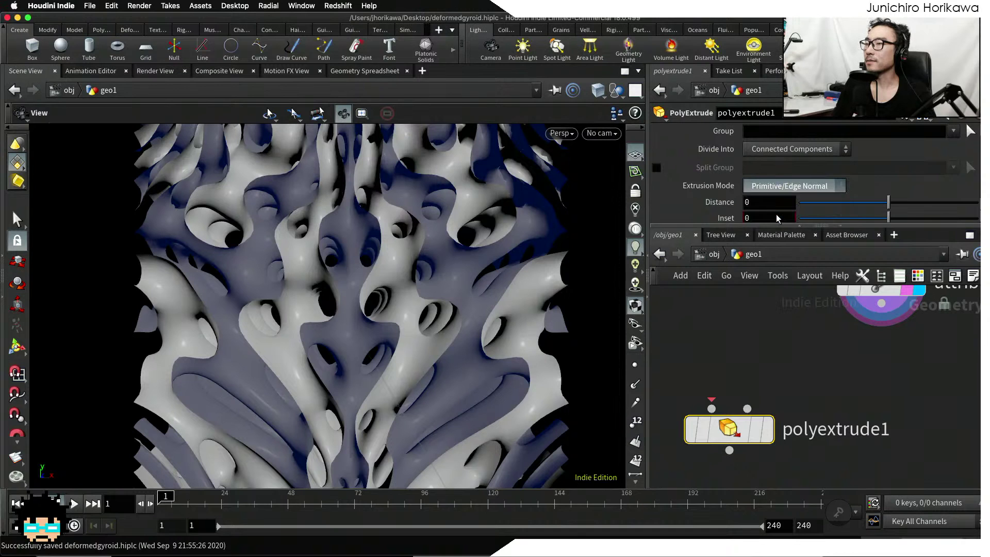
pyautogui.click(778, 217)
pyautogui.scroll(2, 802, 330)
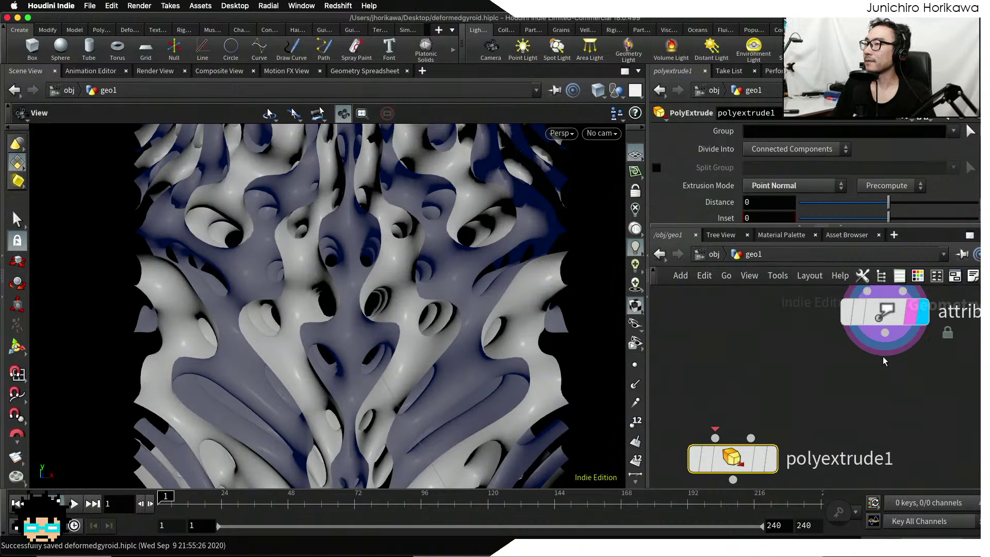
# Connect attribblur1 to the first input of polyextrude1, display the extrude node, and enlarge the parameter area
pyautogui.moveTo(884, 333); pyautogui.dragTo(773, 460)
pyautogui.click(773, 461)
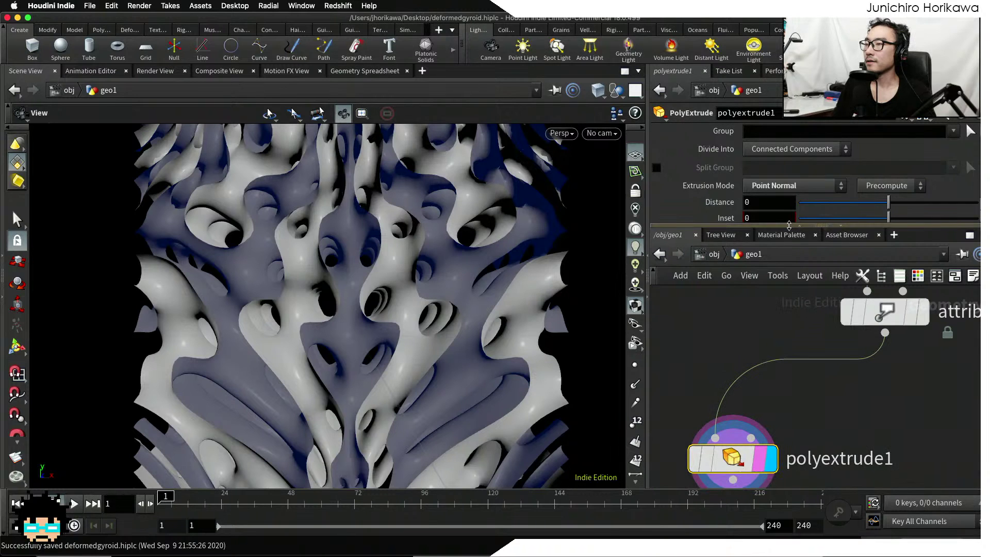
pyautogui.moveTo(823, 228); pyautogui.dragTo(823, 275)
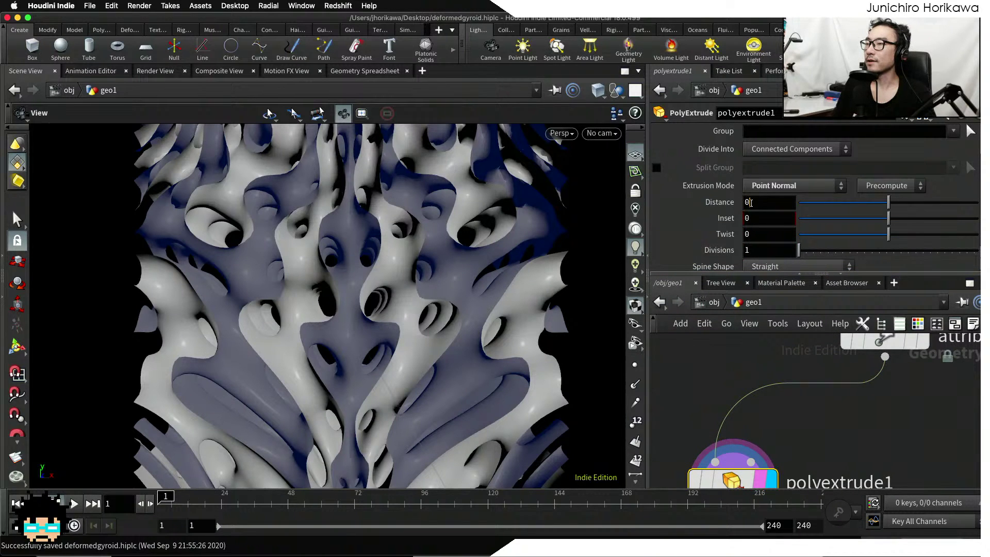
# Move the CONTROLLER null down the network to sit beside polyextrude1
pyautogui.scroll(-10, 773, 448)
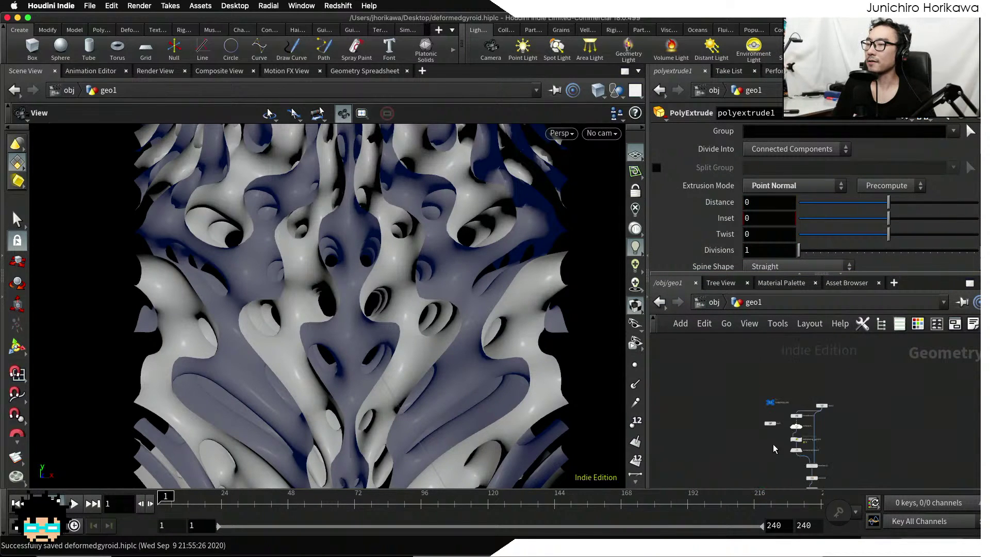
pyautogui.scroll(8, 774, 448)
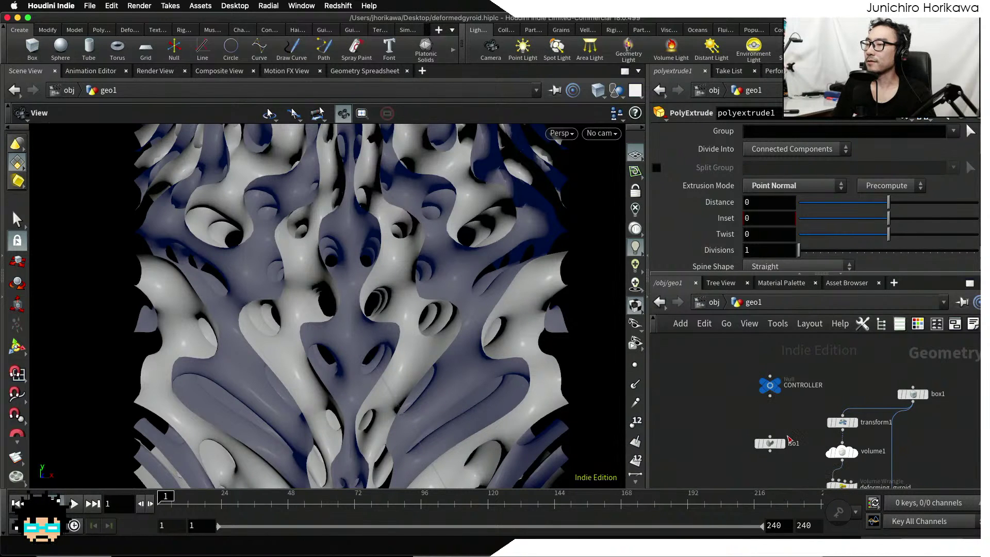
pyautogui.moveTo(771, 391); pyautogui.dragTo(720, 481)
pyautogui.moveTo(768, 463); pyautogui.dragTo(761, 328, button='middle')
pyautogui.scroll(-8, 746, 384)
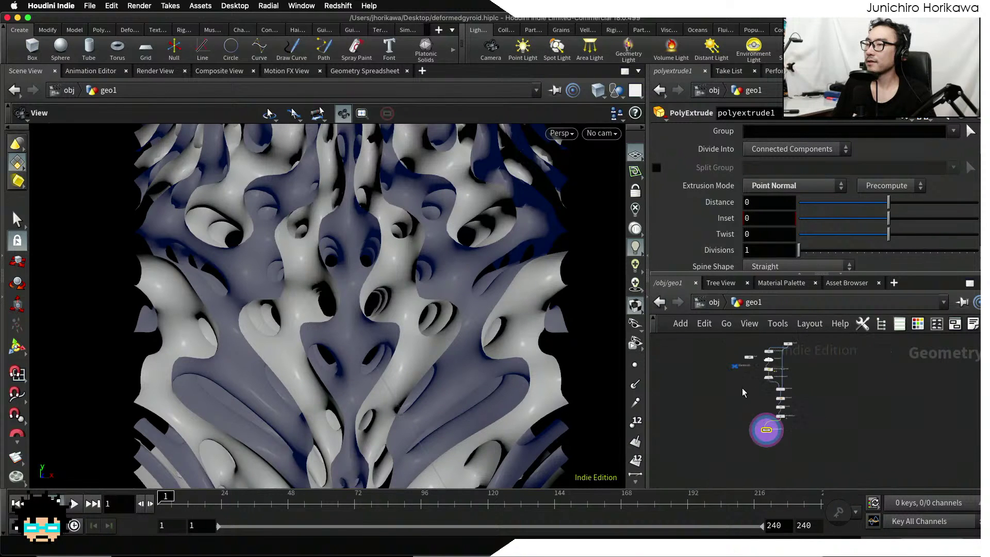
pyautogui.scroll(8, 737, 375)
pyautogui.moveTo(735, 374); pyautogui.dragTo(760, 454)
pyautogui.moveTo(779, 446); pyautogui.dragTo(750, 362, button='middle')
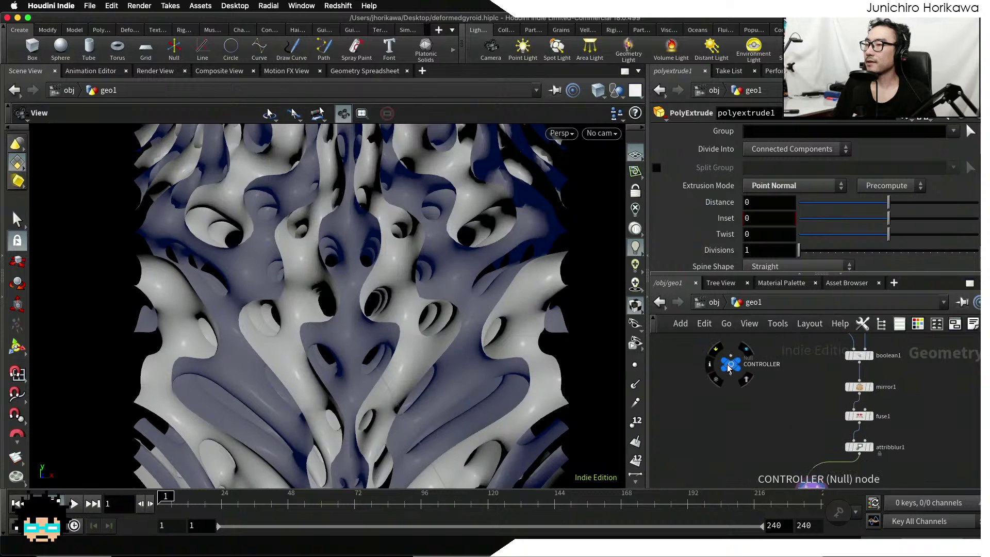
pyautogui.moveTo(731, 367); pyautogui.dragTo(753, 449)
pyautogui.moveTo(773, 416); pyautogui.dragTo(741, 322, button='middle')
pyautogui.scroll(3, 734, 340)
pyautogui.moveTo(714, 352); pyautogui.dragTo(736, 375)
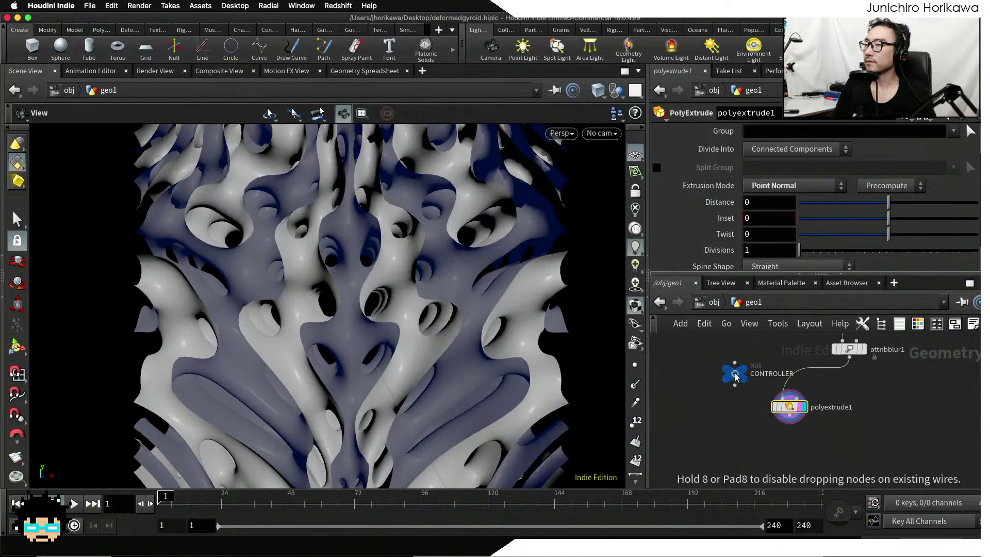
# Add a float parameter to the CONTROLLER null with name and label thickness and a range of 0 to 0.1
pyautogui.click(736, 374)
pyautogui.click(906, 118)
pyautogui.click(856, 130)
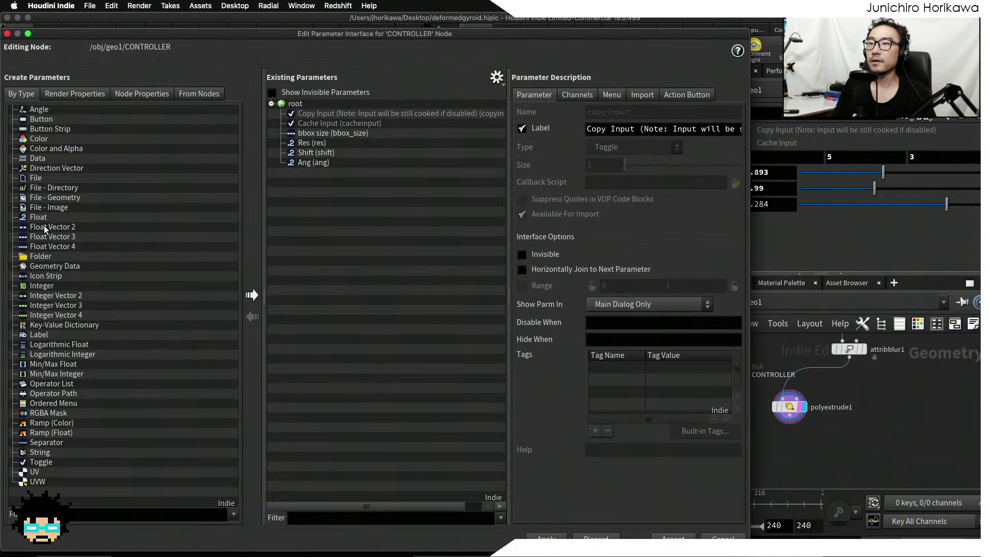
pyautogui.moveTo(41, 219); pyautogui.dragTo(376, 176)
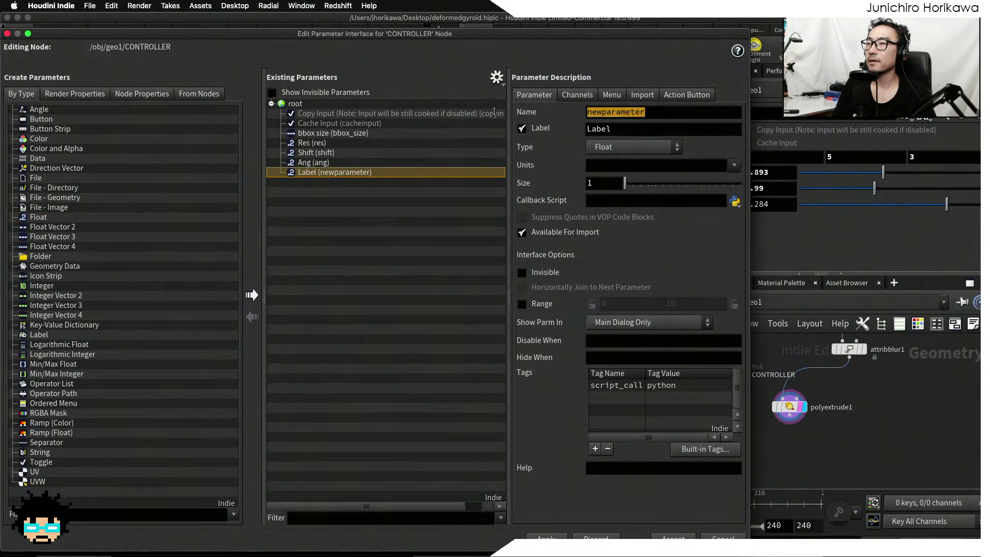
pyautogui.write('thic')
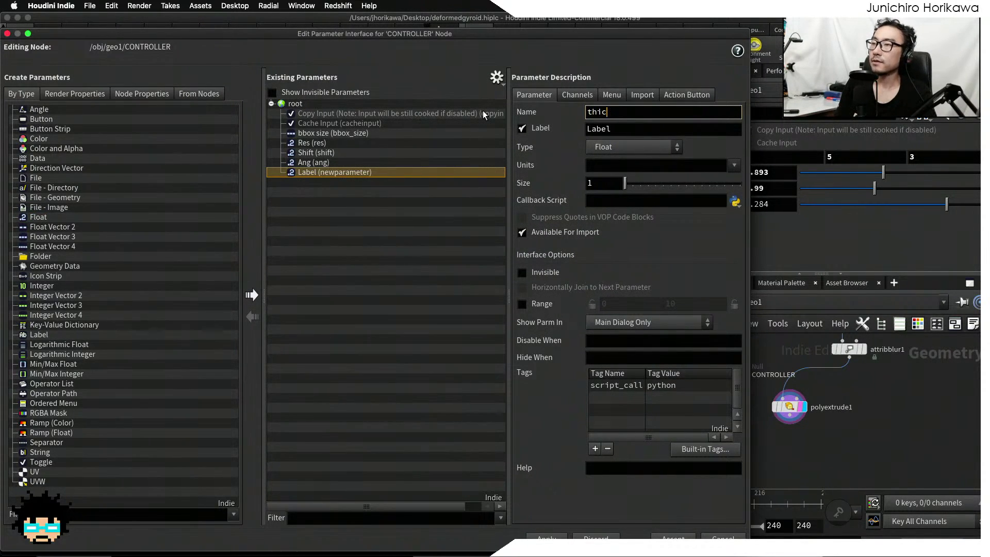
pyautogui.write('kness')
pyautogui.press('Tab')
pyautogui.write('thickness')
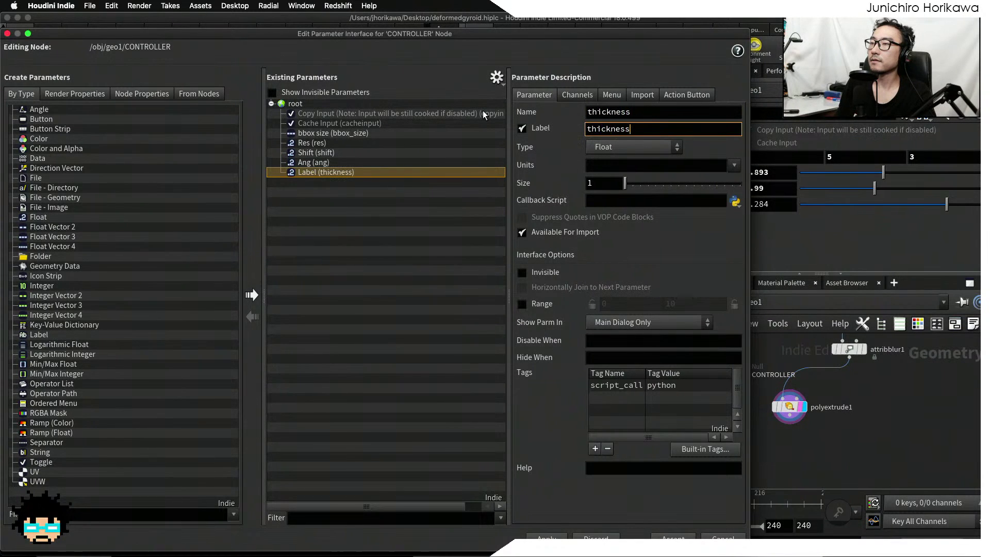
pyautogui.press('Return')
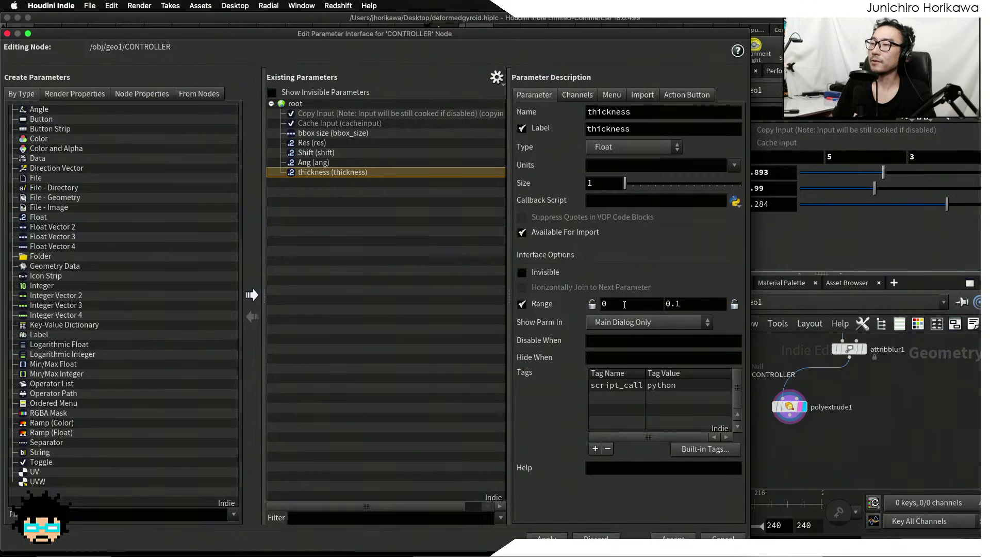
pyautogui.click(546, 538)
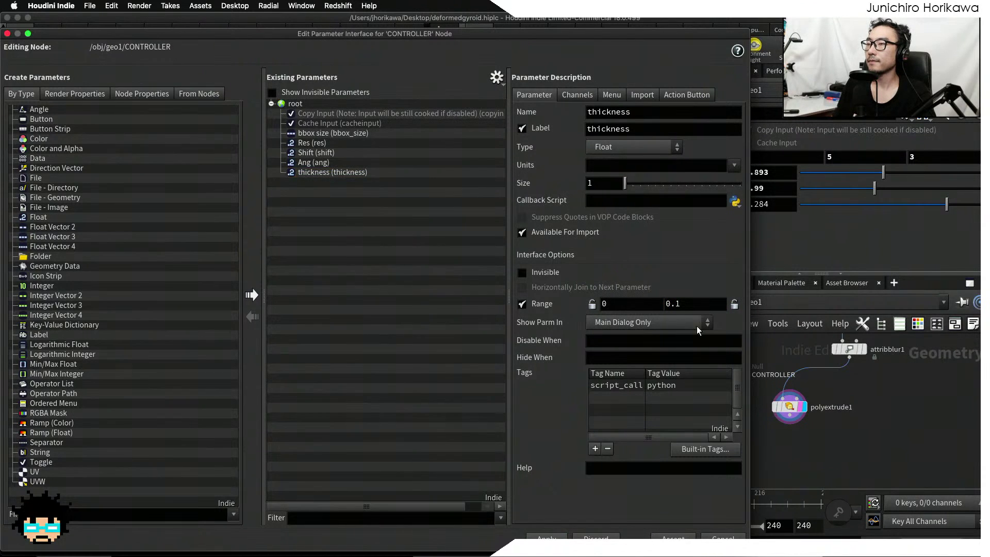
# Set the CONTROLLER null's thickness to 0.0353
pyautogui.click(813, 228)
pyautogui.moveTo(813, 226); pyautogui.dragTo(838, 225)
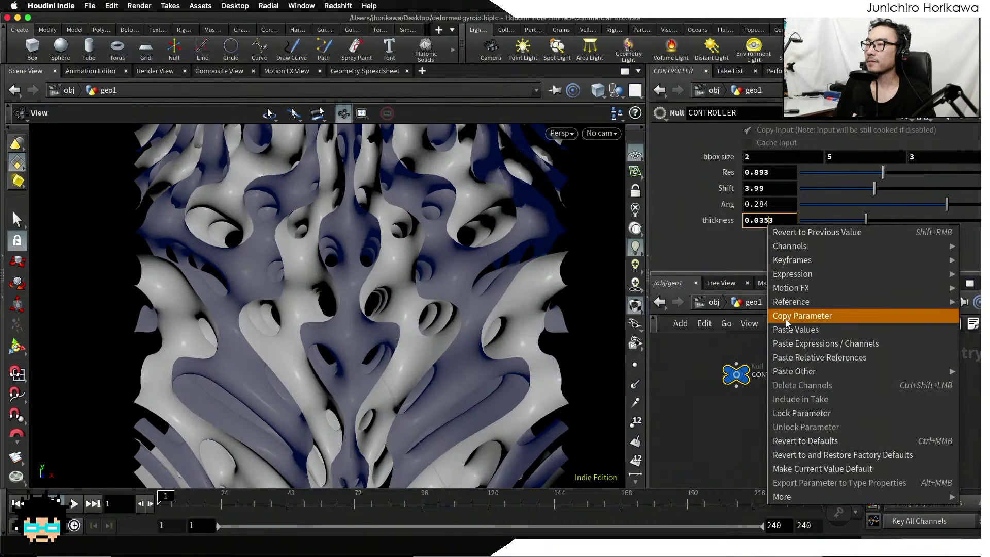
# Link polyextrude1's Distance to the CONTROLLER null's thickness parameter with a relative reference
pyautogui.click(802, 315)
pyautogui.scroll(3, 781, 407)
pyautogui.click(781, 404)
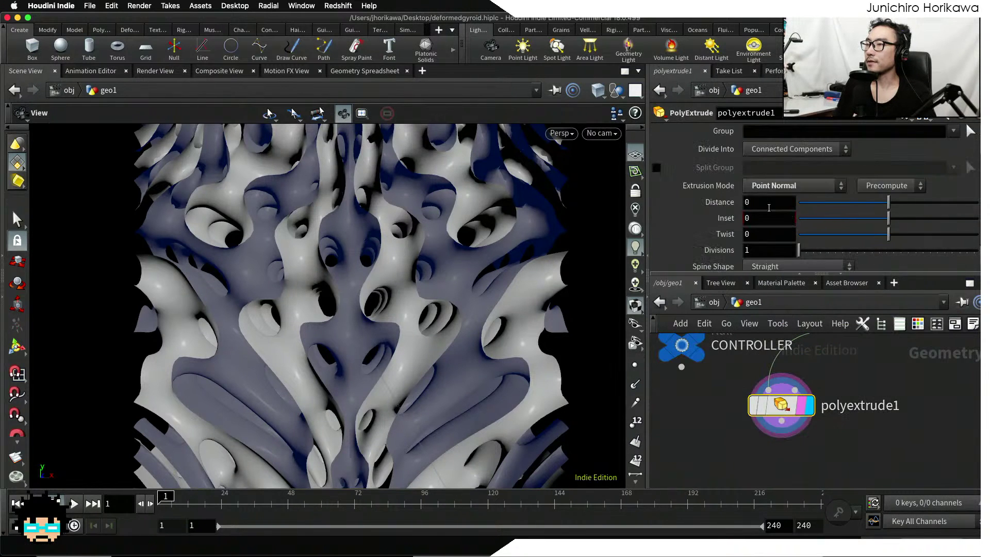
pyautogui.rightClick(767, 208)
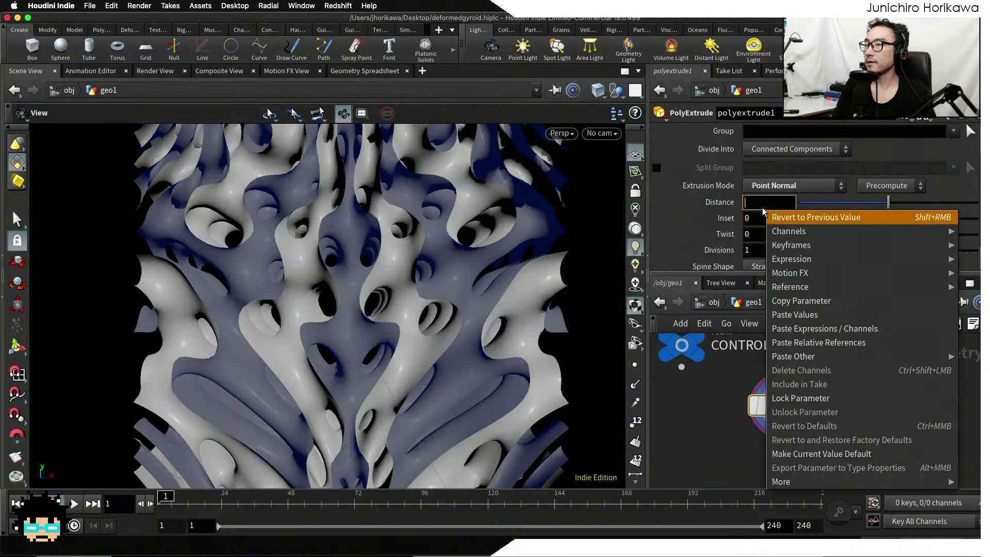
pyautogui.click(800, 342)
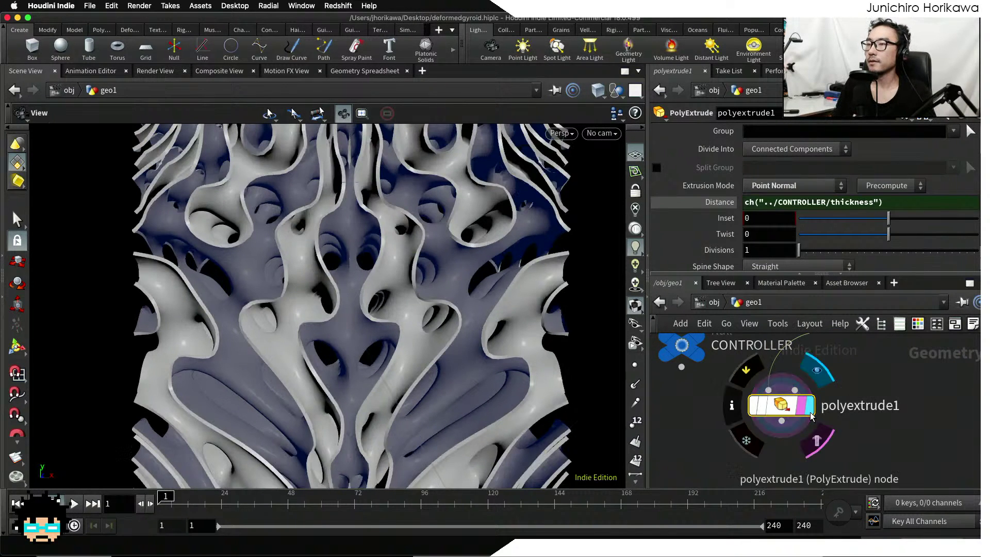
# Enable Output Back on polyextrude1 so the extrusion includes its back faces
pyautogui.moveTo(404, 341); pyautogui.dragTo(361, 344)
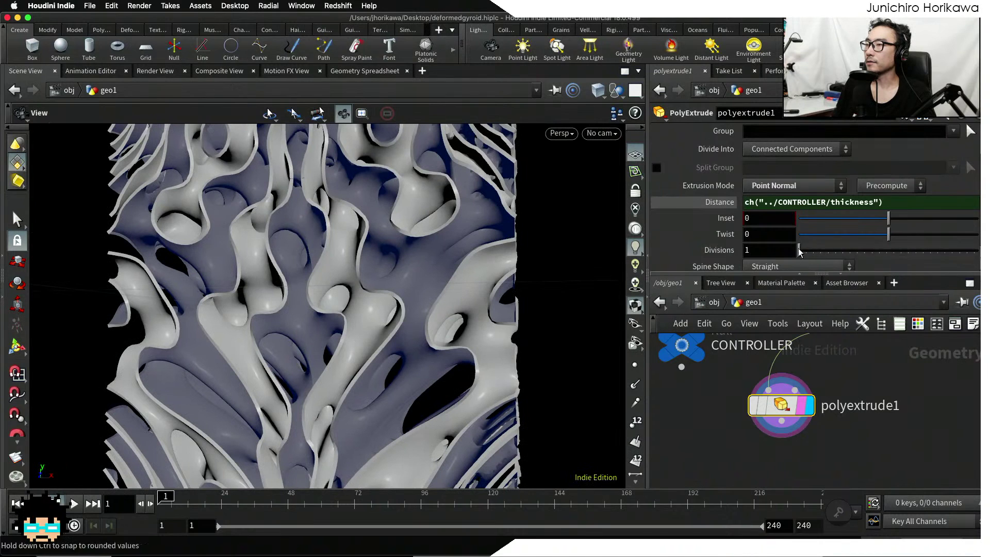
pyautogui.scroll(-5, 800, 236)
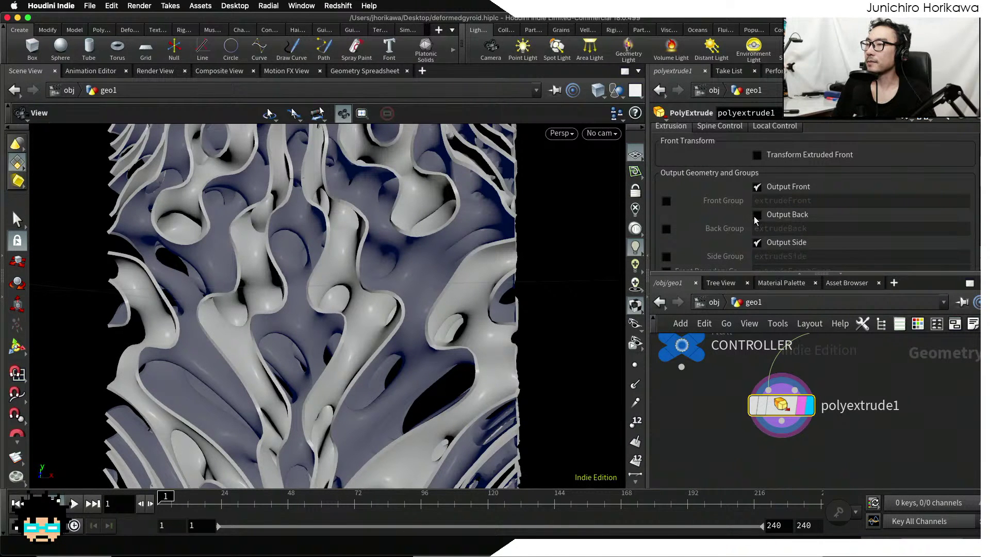
pyautogui.click(757, 216)
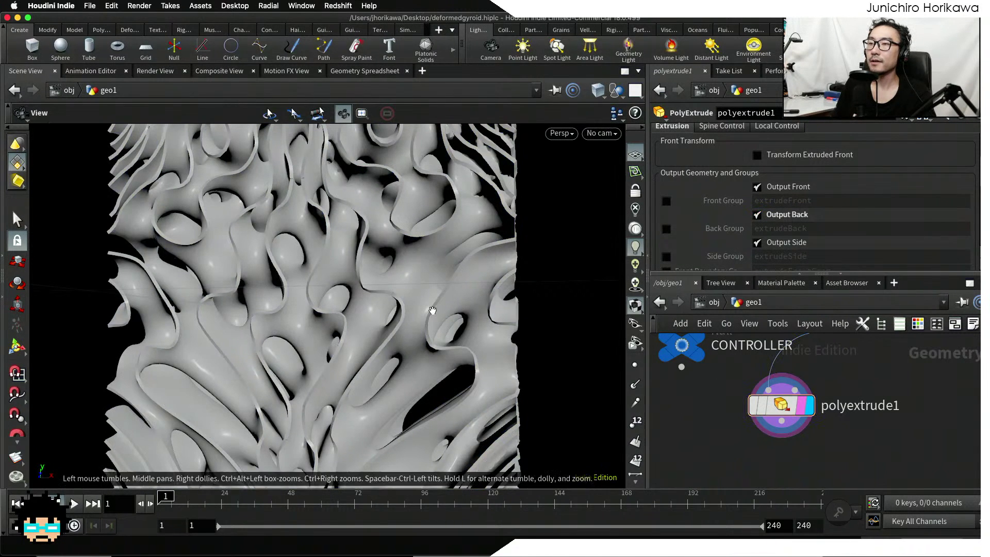
# Examine the thickened gyroid surface up close and as a whole block
pyautogui.moveTo(431, 311); pyautogui.dragTo(404, 328, button='right')
pyautogui.scroll(4, 346, 327)
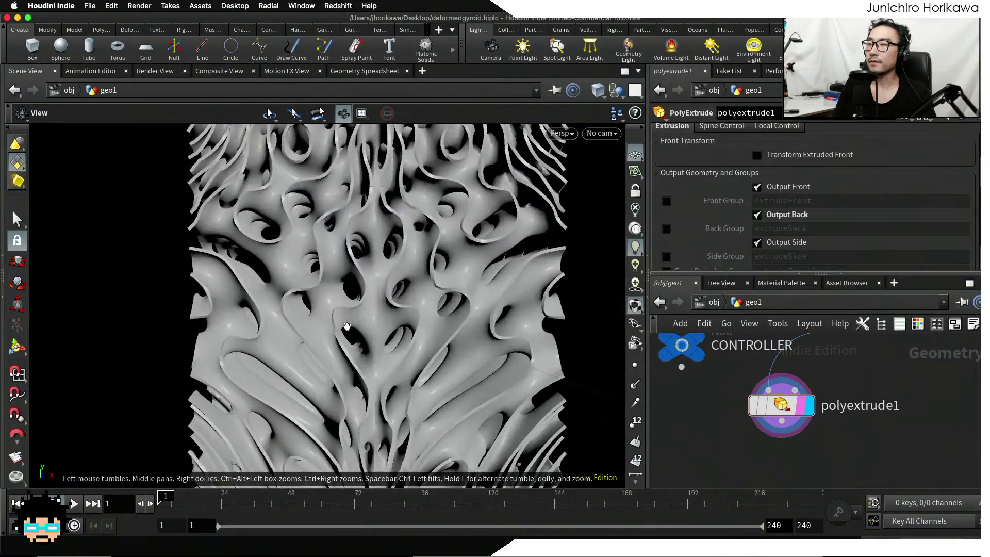
pyautogui.moveTo(346, 329); pyautogui.dragTo(420, 267)
pyautogui.scroll(10, 330, 275)
pyautogui.scroll(-5, 330, 275)
pyautogui.scroll(-5, 324, 285)
pyautogui.scroll(-5, 325, 286)
pyautogui.moveTo(420, 267); pyautogui.dragTo(412, 217, button='right')
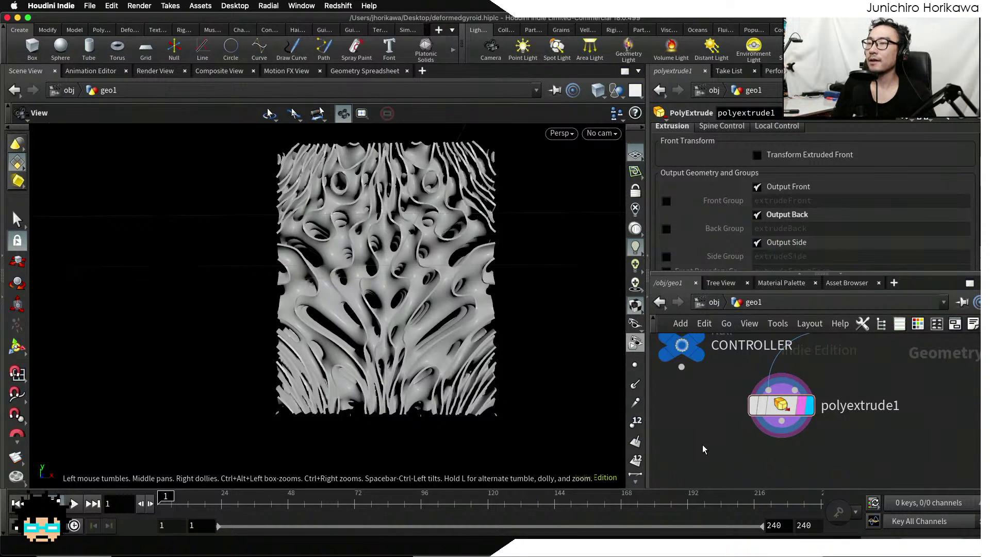
# Add a VDB from Polygons node below polyextrude1, connect polyextrude1 to its first input, and display it
pyautogui.press('Tab')
pyautogui.write('vd')
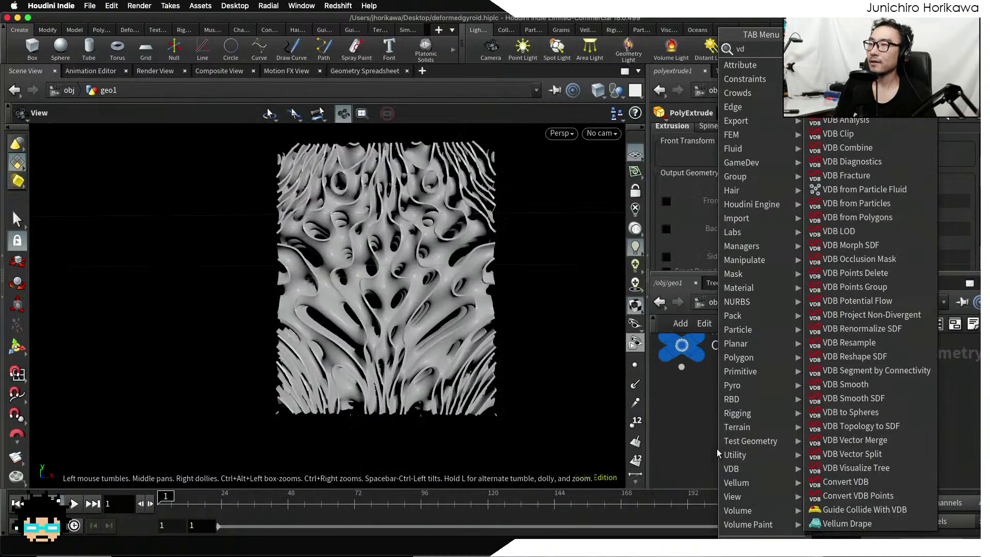
pyautogui.write('b from poly')
pyautogui.press('Return')
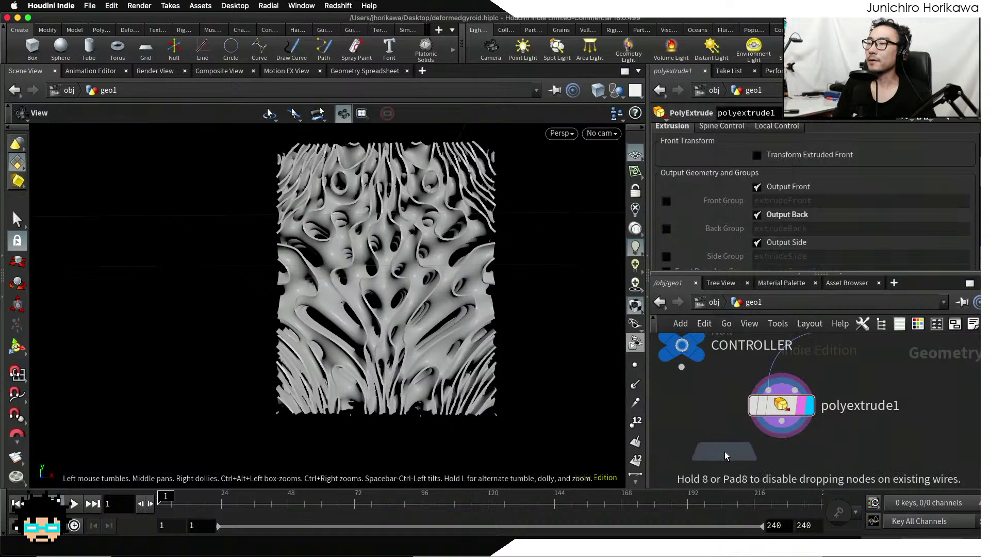
pyautogui.click(727, 451)
pyautogui.moveTo(781, 421); pyautogui.dragTo(718, 437)
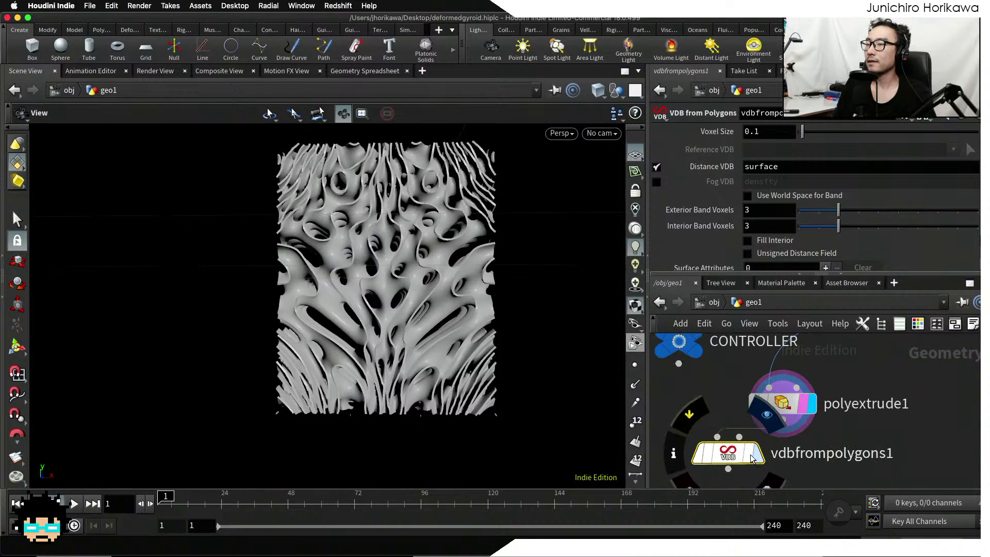
pyautogui.click(758, 453)
pyautogui.moveTo(816, 444); pyautogui.dragTo(829, 387, button='middle')
pyautogui.moveTo(741, 400); pyautogui.dragTo(727, 462)
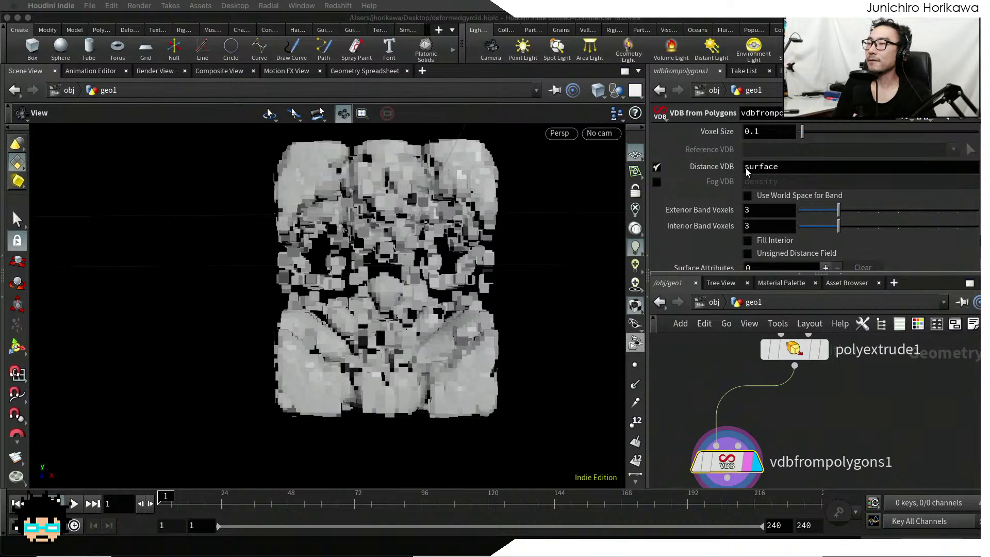
# Set the Voxel Size of vdbfrompolygons1 to 0.015
pyautogui.moveTo(759, 130); pyautogui.dragTo(753, 132)
pyautogui.write('0')
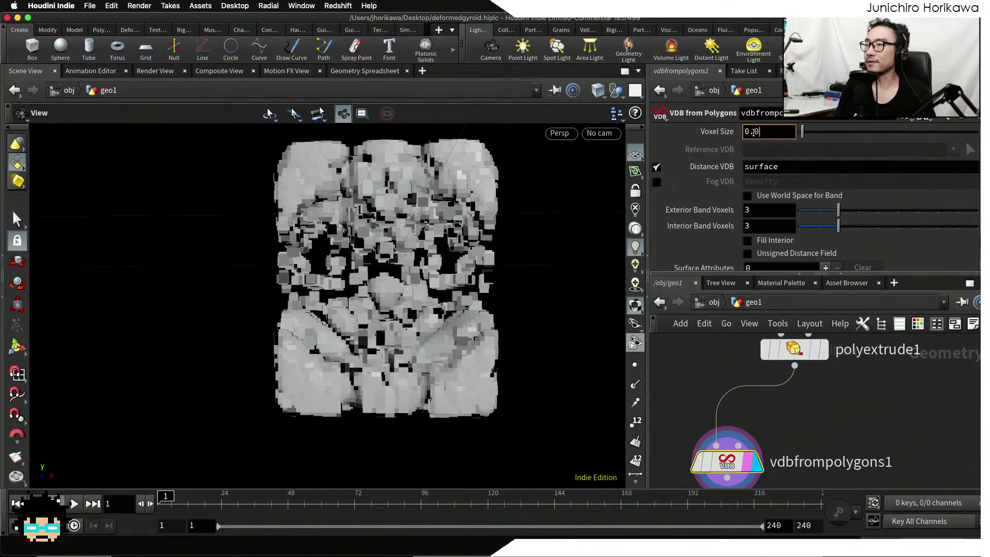
pyautogui.write('15')
pyautogui.press('Return')
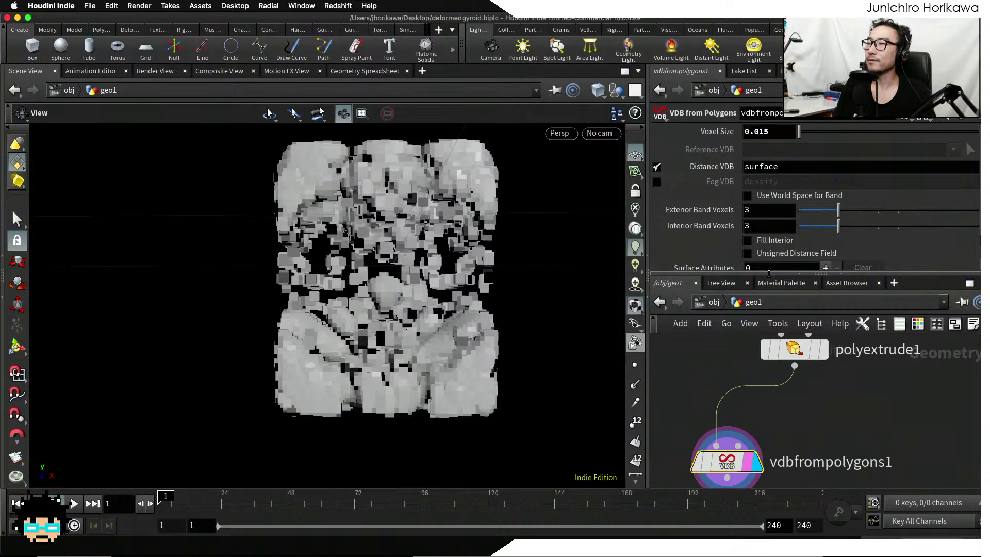
pyautogui.moveTo(429, 309)
pyautogui.mouseDown()
pyautogui.moveTo(484, 339)
pyautogui.moveTo(427, 324)
pyautogui.mouseUp()
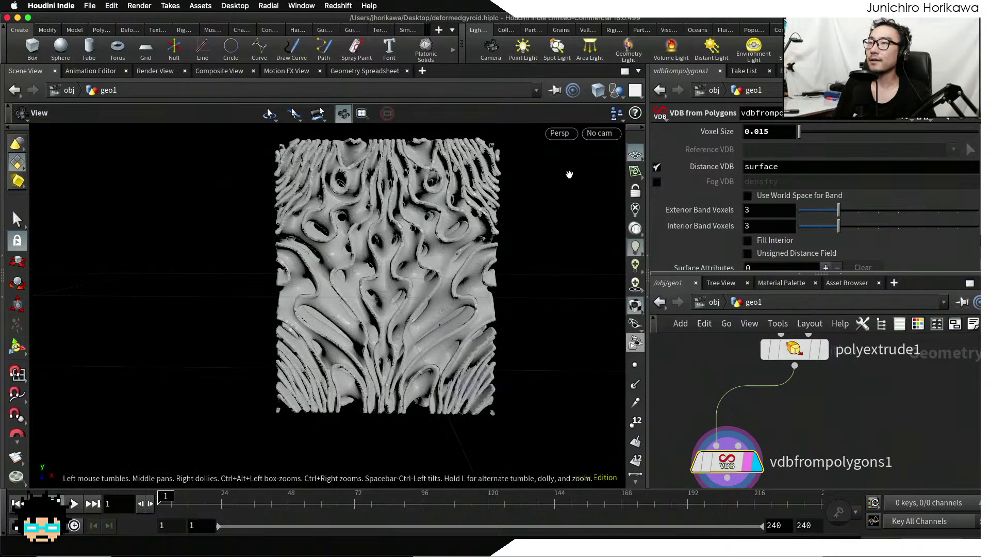
# Add a Convert VDB node below vdbfrompolygons1, connect it to that node's output, and display it
pyautogui.moveTo(675, 408); pyautogui.dragTo(673, 331, button='middle')
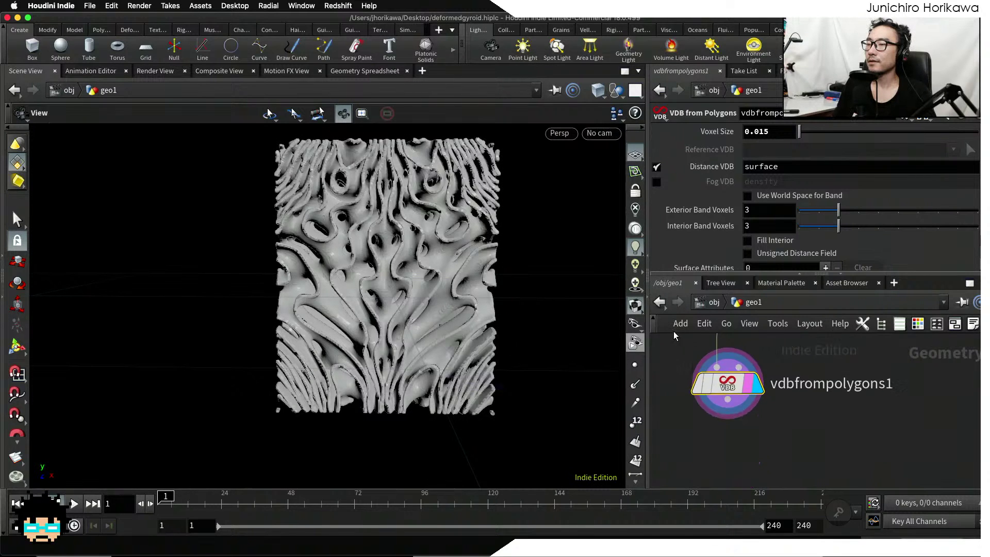
pyautogui.scroll(-4, 713, 392)
pyautogui.press('Tab')
pyautogui.write('vconvert')
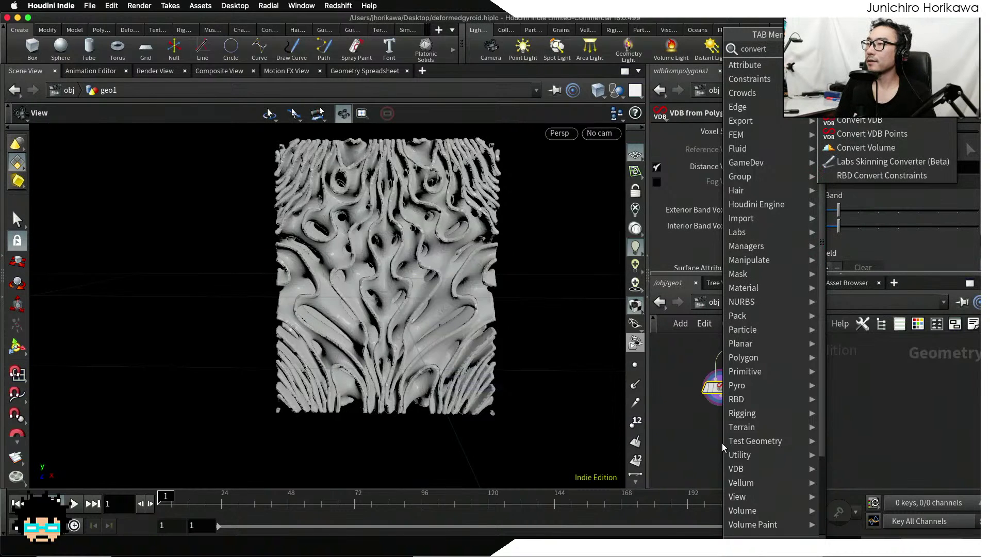
pyautogui.press('Return')
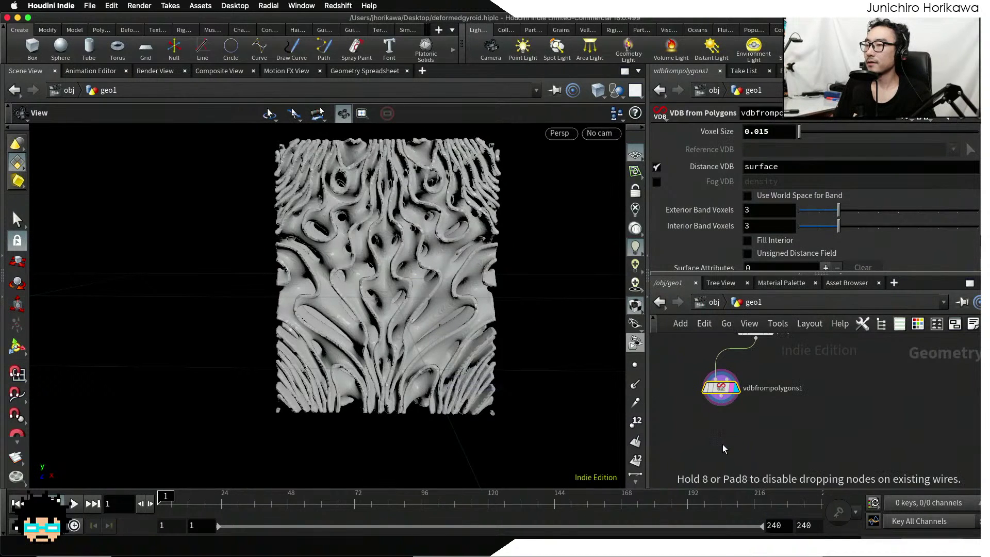
pyautogui.click(722, 444)
pyautogui.moveTo(719, 384); pyautogui.dragTo(720, 446)
pyautogui.press('r')
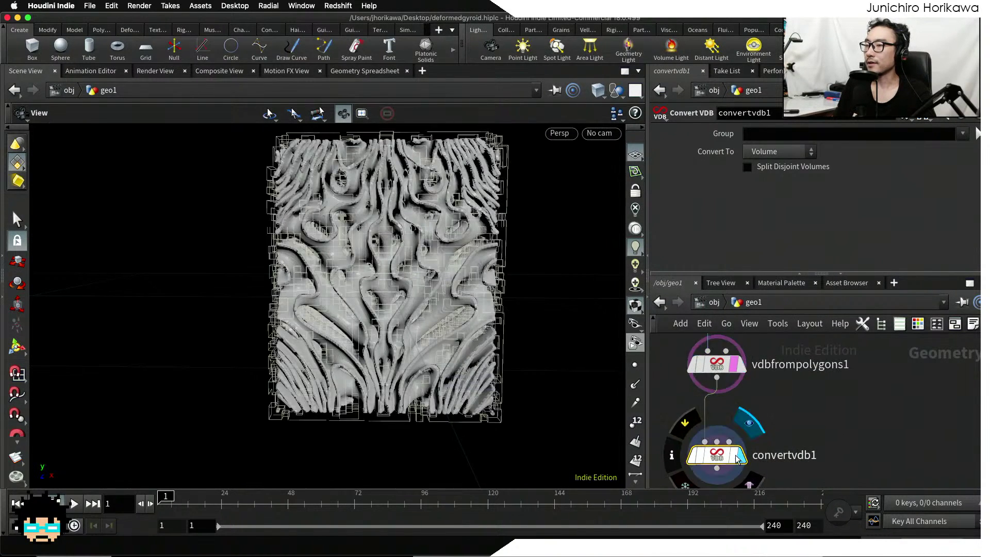
# Set convertvdb1's Convert To option to Polygons
pyautogui.click(757, 152)
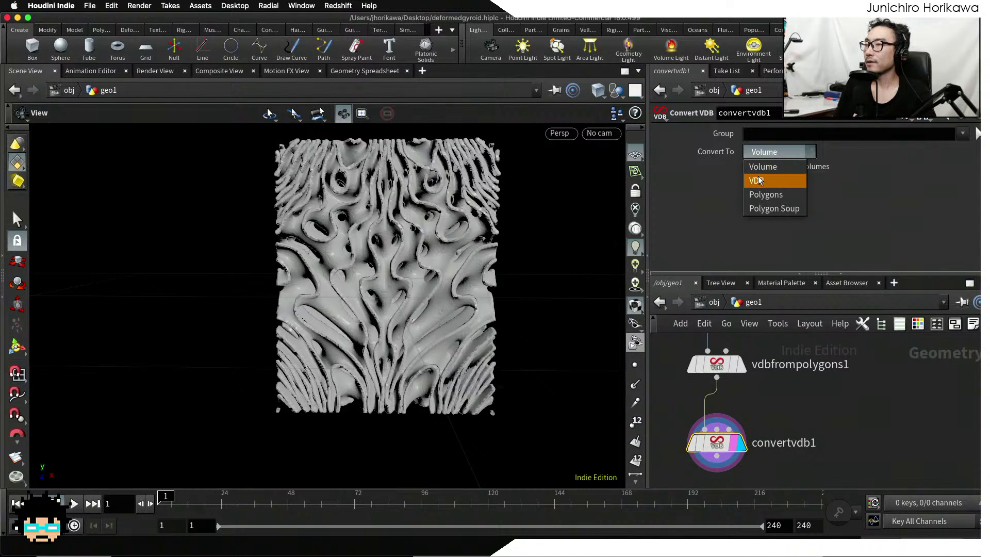
pyautogui.click(757, 182)
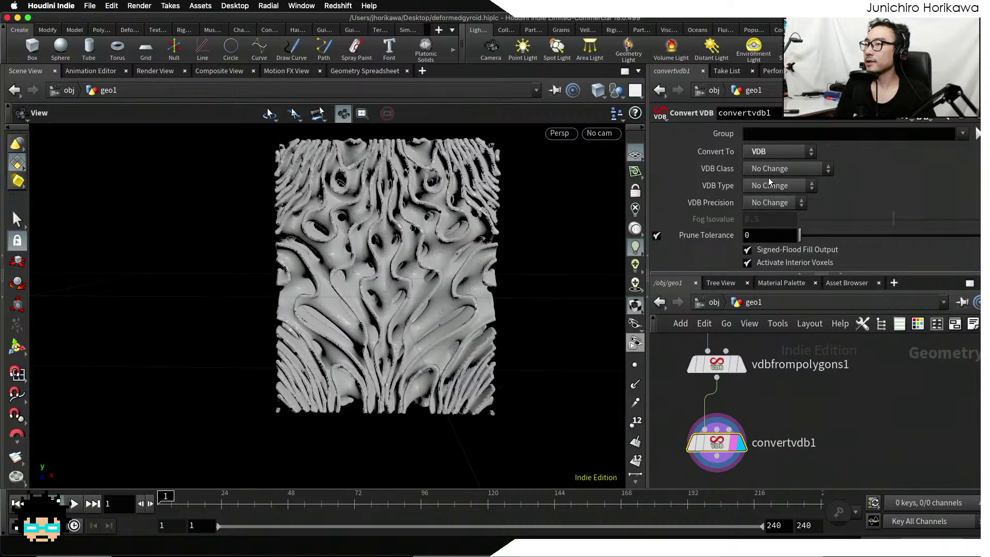
pyautogui.click(768, 157)
pyautogui.click(767, 194)
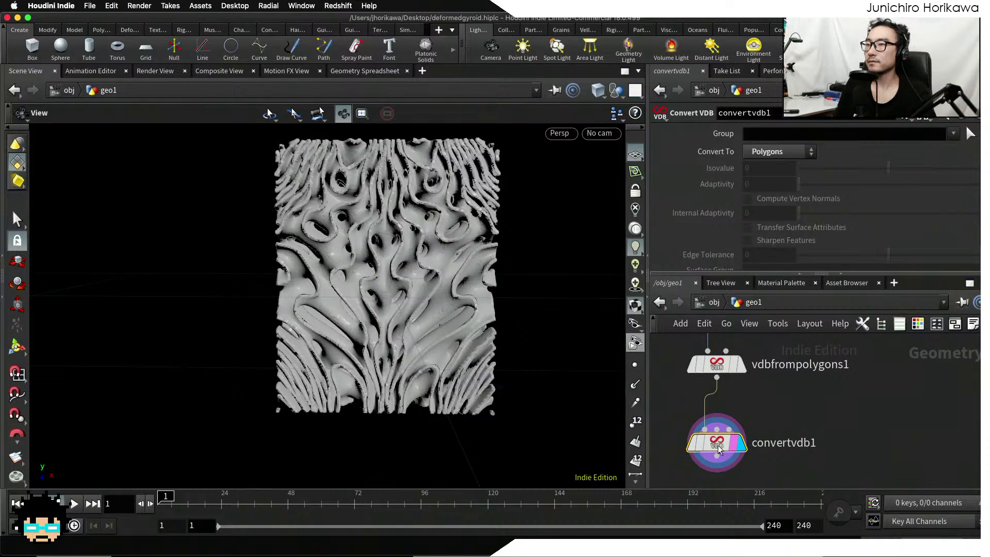
# Examine the converted polygon mesh from close up and from several angles
pyautogui.moveTo(388, 238); pyautogui.dragTo(505, 283, button='right')
pyautogui.moveTo(505, 283); pyautogui.dragTo(347, 252)
pyautogui.moveTo(348, 252); pyautogui.dragTo(314, 272, button='right')
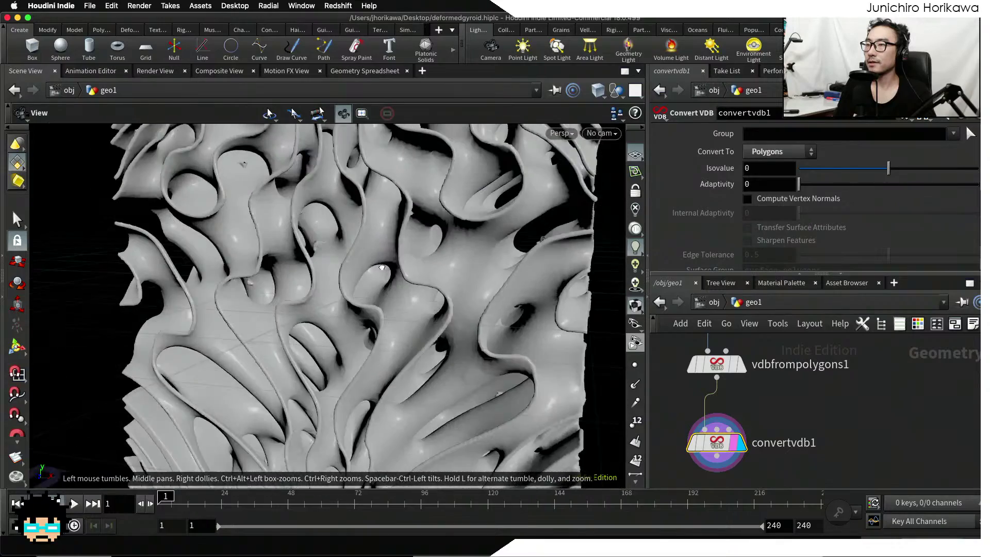
pyautogui.moveTo(315, 272); pyautogui.dragTo(429, 321)
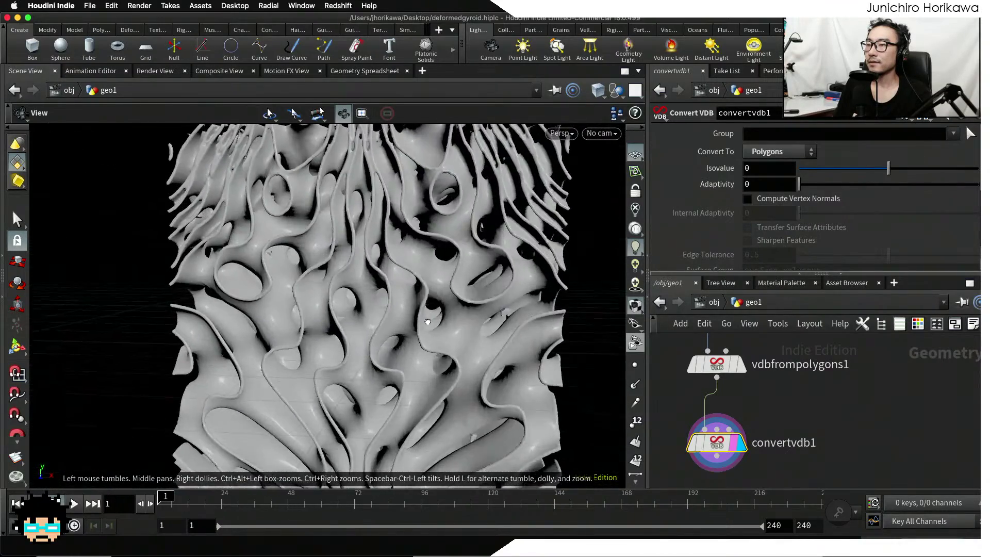
pyautogui.moveTo(429, 320); pyautogui.dragTo(407, 315, button='right')
pyautogui.moveTo(407, 315); pyautogui.dragTo(461, 284)
pyautogui.moveTo(413, 317); pyautogui.dragTo(444, 325, button='right')
pyautogui.moveTo(445, 325); pyautogui.dragTo(380, 285)
# Switch to Chrome to check the Differentiated gyroids reference image on Pinterest, and return to Houdini
pyautogui.hotkey('ctrl', 'Up')
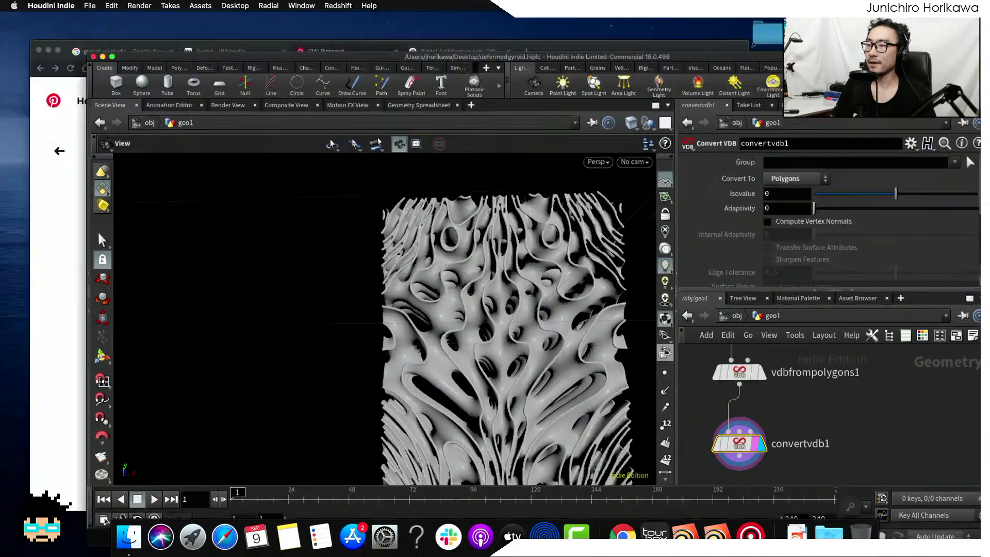
pyautogui.click(383, 268)
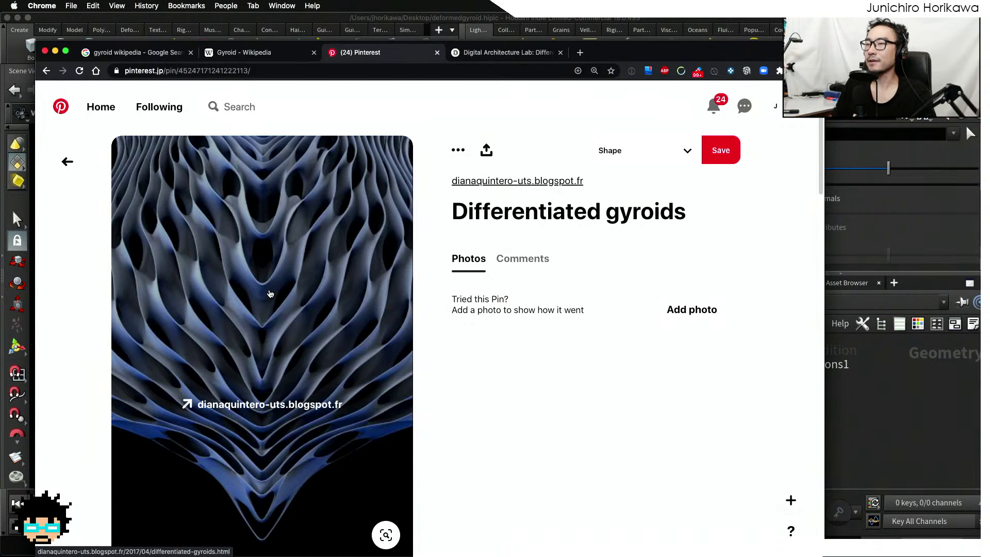
pyautogui.click(879, 418)
# Enlarge the network editor area by shrinking the parameter area above it
pyautogui.scroll(-4, 561, 342)
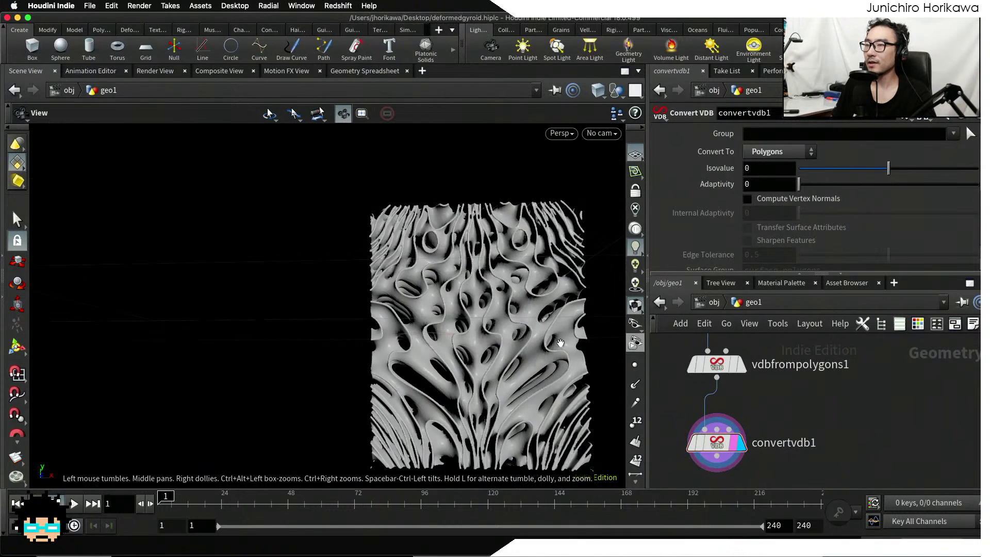
pyautogui.moveTo(560, 342); pyautogui.dragTo(384, 243, button='middle')
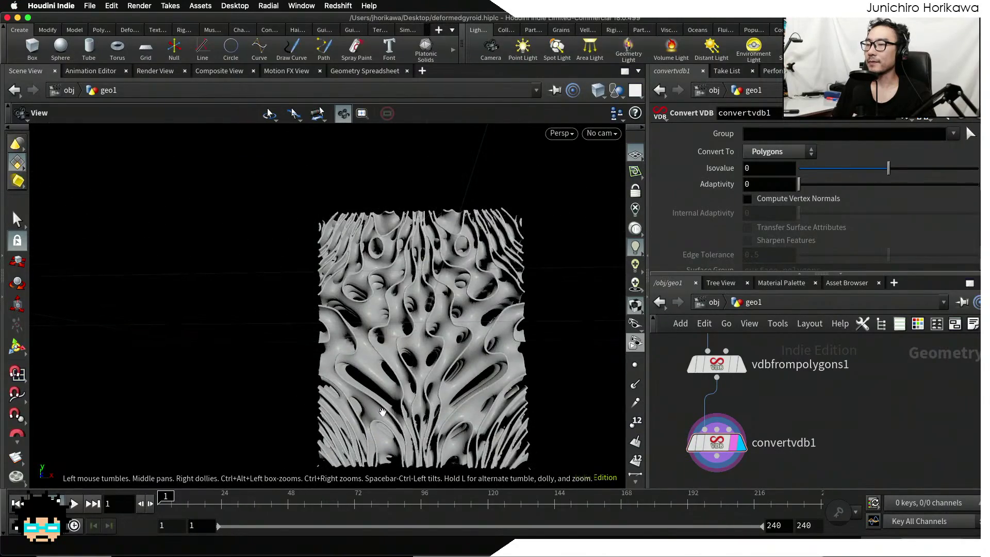
pyautogui.moveTo(383, 412); pyautogui.dragTo(396, 430)
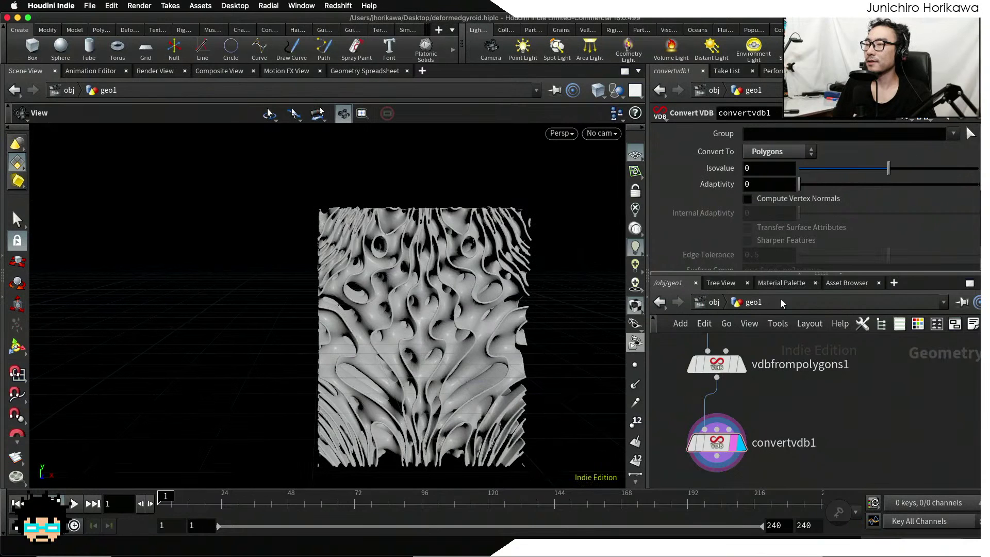
pyautogui.moveTo(784, 273); pyautogui.dragTo(787, 213)
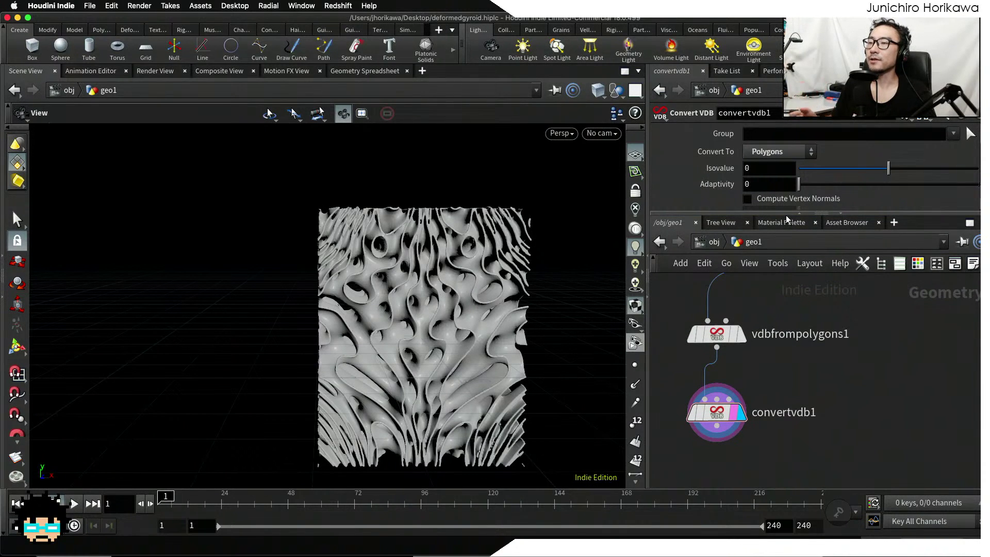
pyautogui.moveTo(402, 340); pyautogui.dragTo(471, 332)
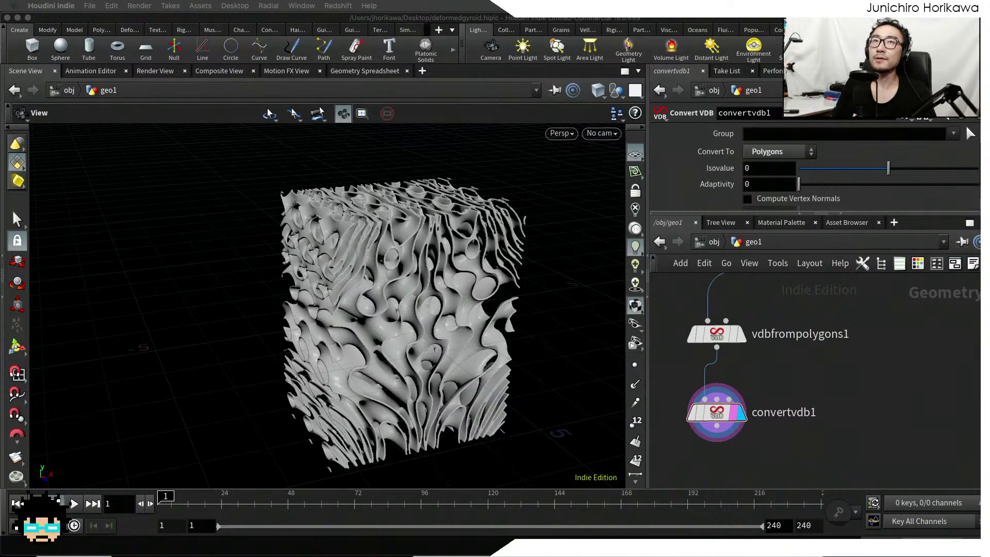
# Add a Sphere node in the empty network space beside the gyroid node chain
pyautogui.click(772, 366)
pyautogui.scroll(-5, 772, 366)
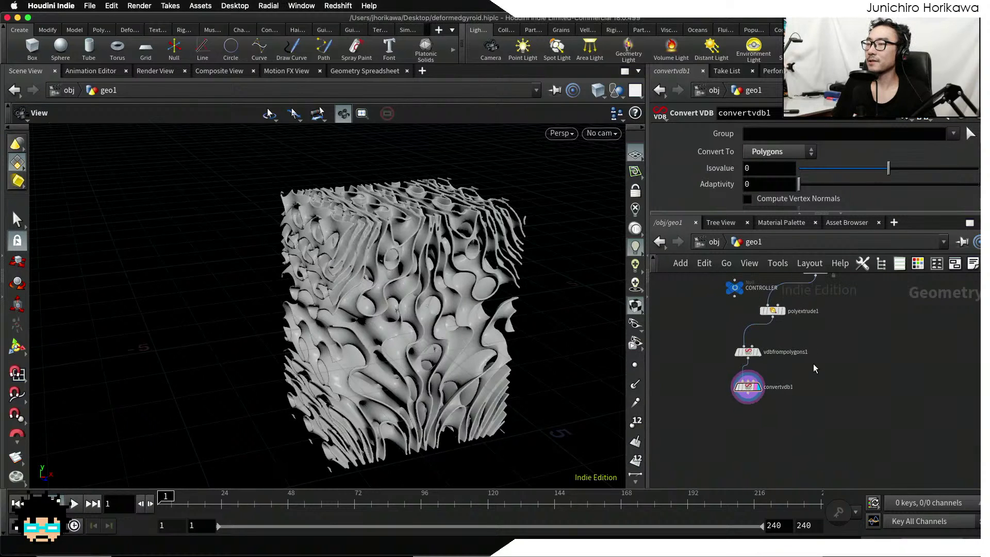
pyautogui.moveTo(812, 364); pyautogui.dragTo(775, 416, button='middle')
pyautogui.scroll(4, 735, 380)
pyautogui.moveTo(735, 356); pyautogui.dragTo(702, 374)
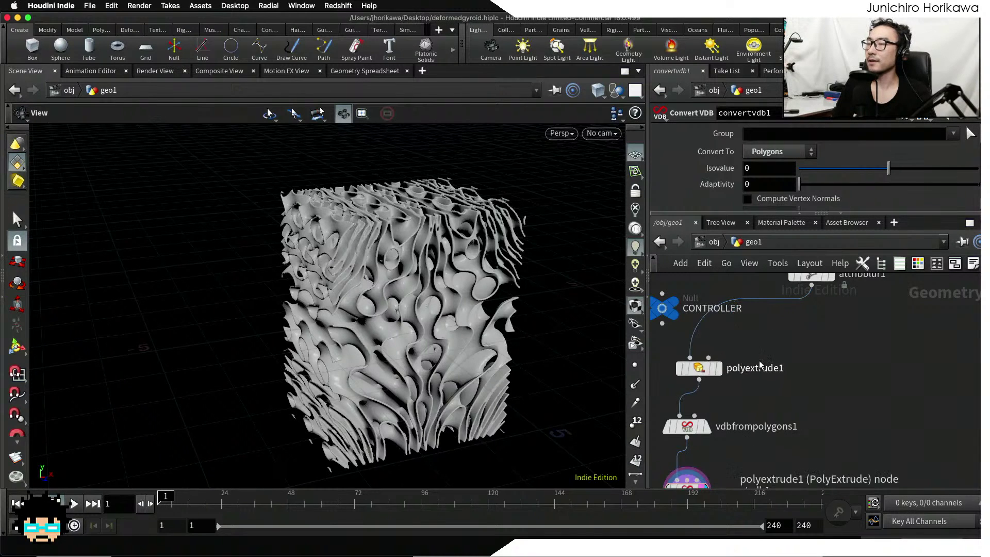
pyautogui.scroll(-5, 751, 379)
pyautogui.scroll(1, 751, 379)
pyautogui.press('Tab')
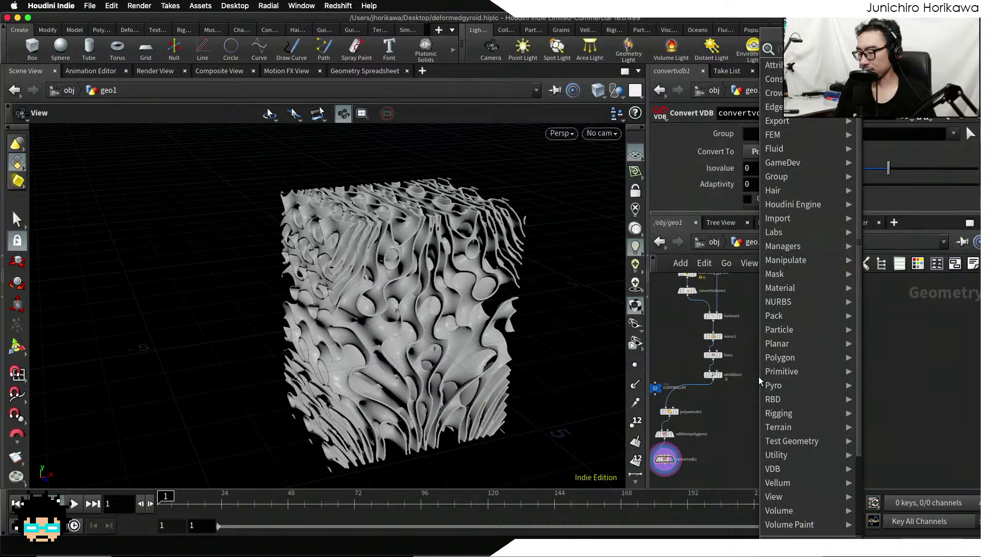
pyautogui.write('remesh')
pyautogui.press('Return')
pyautogui.click(773, 372)
pyautogui.scroll(6, 774, 373)
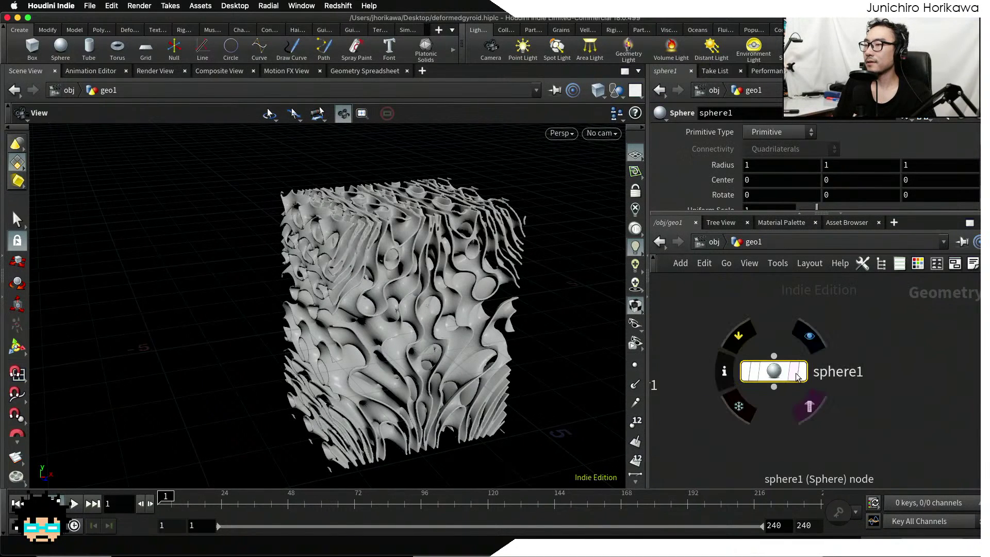
# Display the sphere, change its primitive type to Polygon, and raise its frequency to 10
pyautogui.click(802, 372)
pyautogui.click(780, 132)
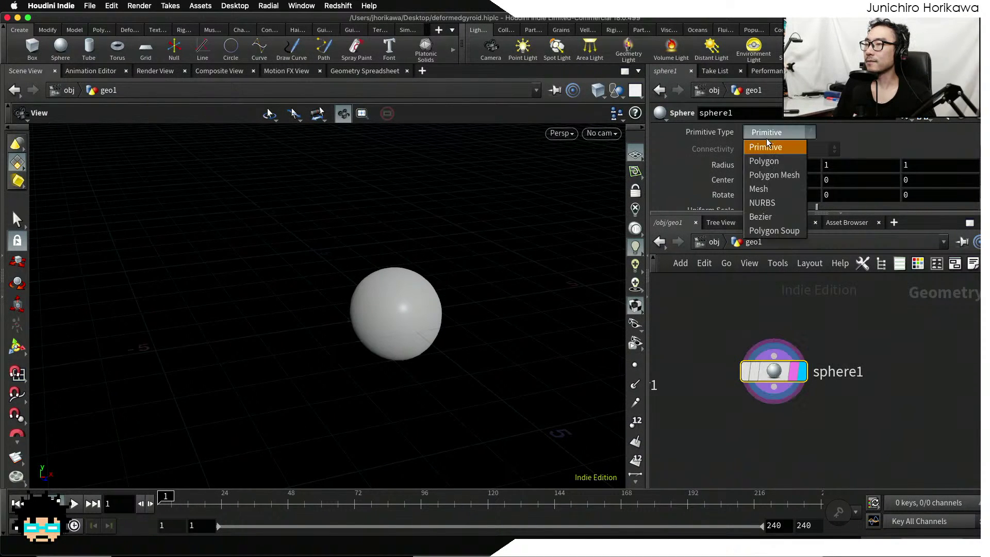
pyautogui.click(768, 155)
pyautogui.moveTo(825, 211); pyautogui.dragTo(822, 318)
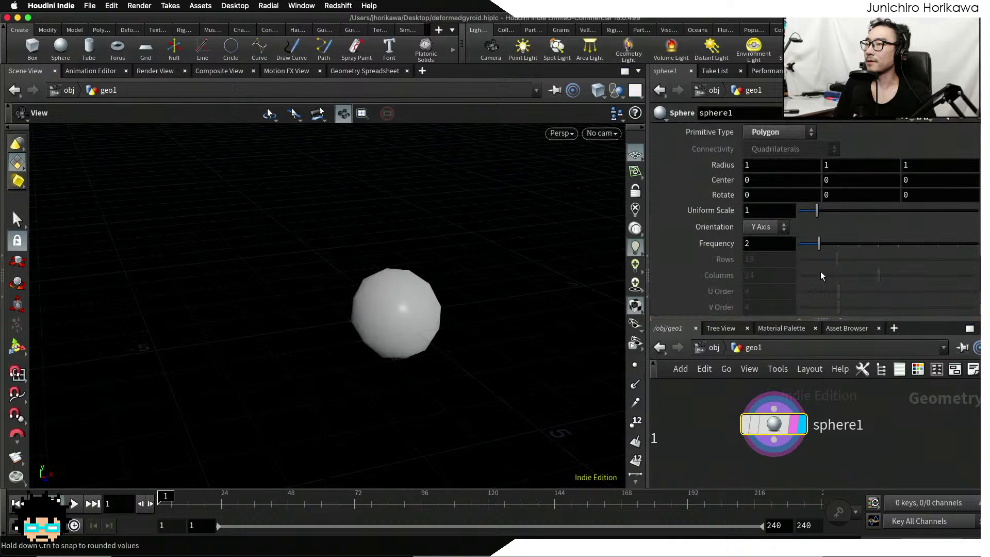
pyautogui.moveTo(818, 243); pyautogui.dragTo(957, 242)
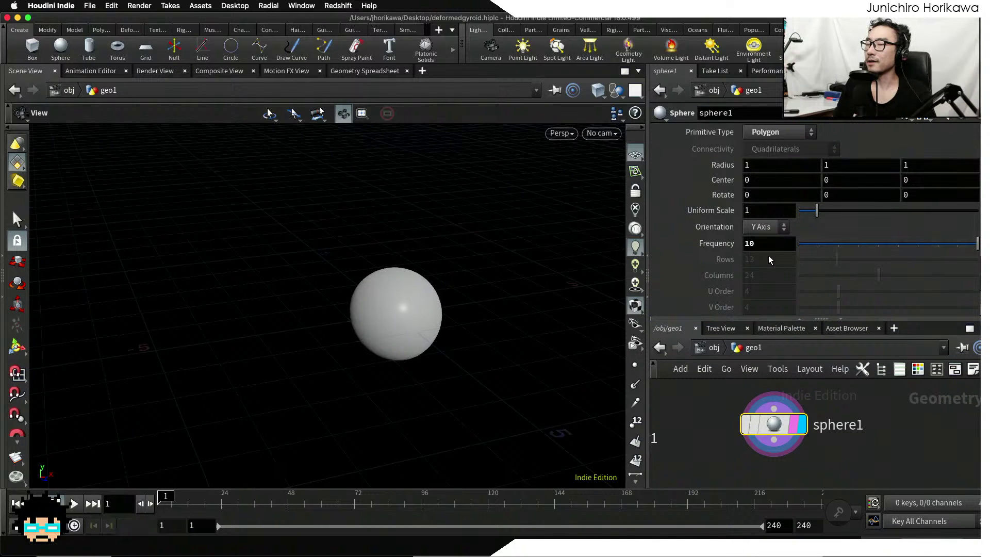
# Change the viewport shading to Smooth Wire Shaded to show the sphere's polygon edges
pyautogui.click(561, 133)
pyautogui.moveTo(571, 184)
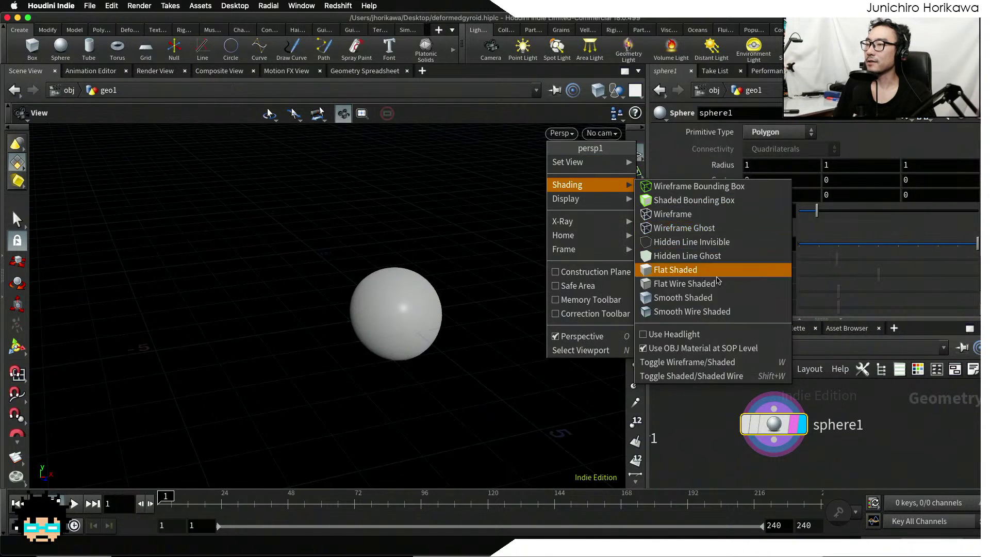
pyautogui.click(710, 311)
pyautogui.moveTo(521, 322)
pyautogui.mouseDown()
pyautogui.moveTo(531, 310)
pyautogui.moveTo(495, 340)
pyautogui.mouseUp()
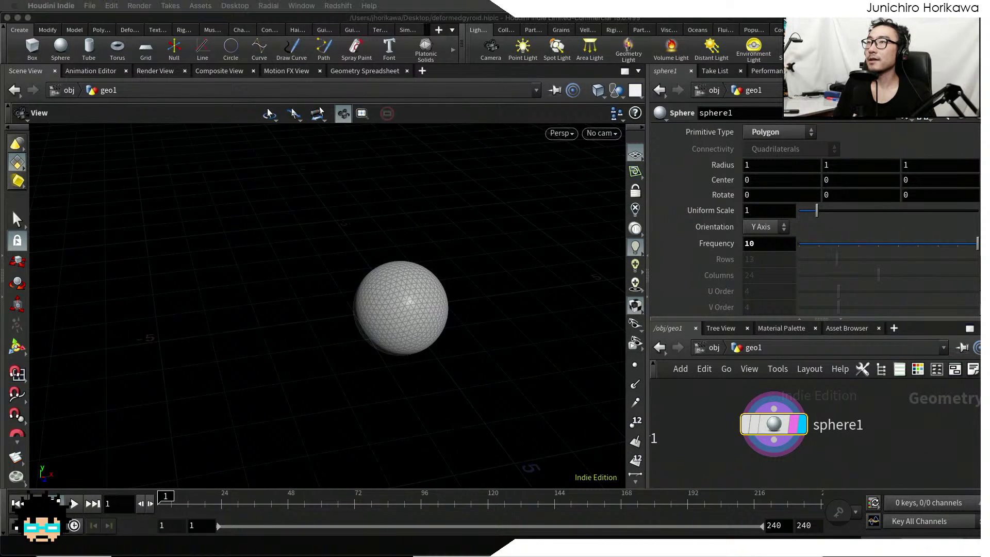
# Set the sphere's frequency to 20 and inspect the denser mesh up close
pyautogui.click(748, 244)
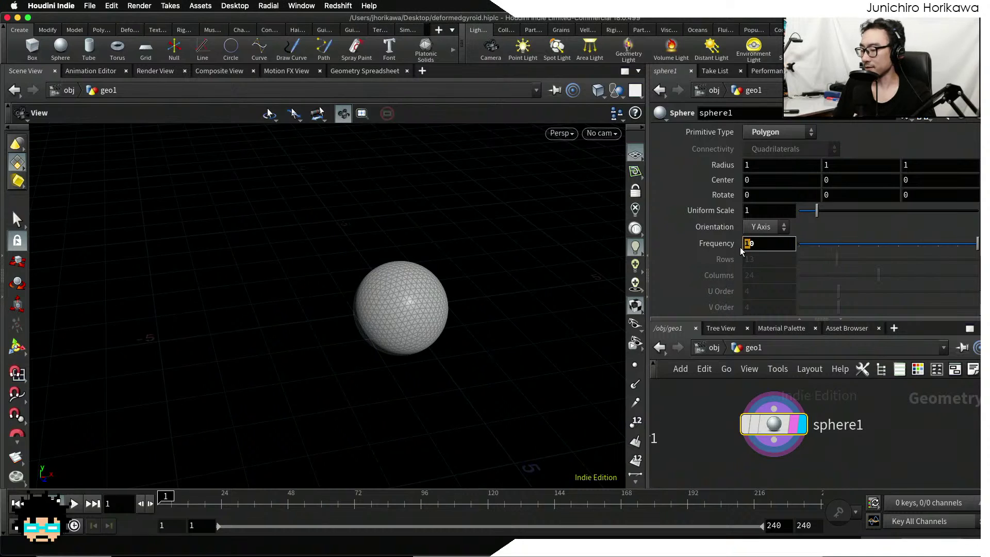
pyautogui.write('20')
pyautogui.press('Return')
pyautogui.scroll(5, 424, 295)
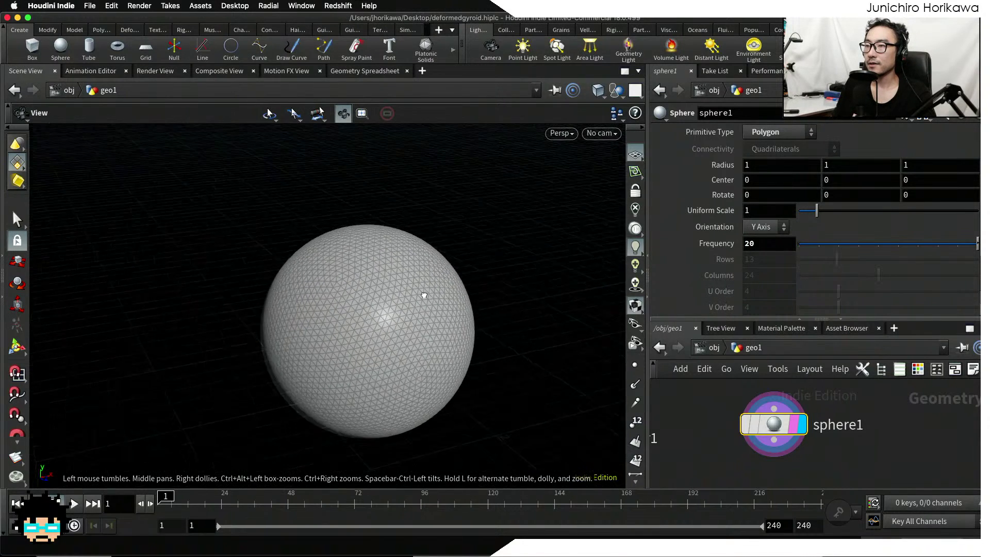
pyautogui.moveTo(423, 296); pyautogui.dragTo(410, 312)
# Set the sphere's uniform scale to 0.5
pyautogui.click(859, 393)
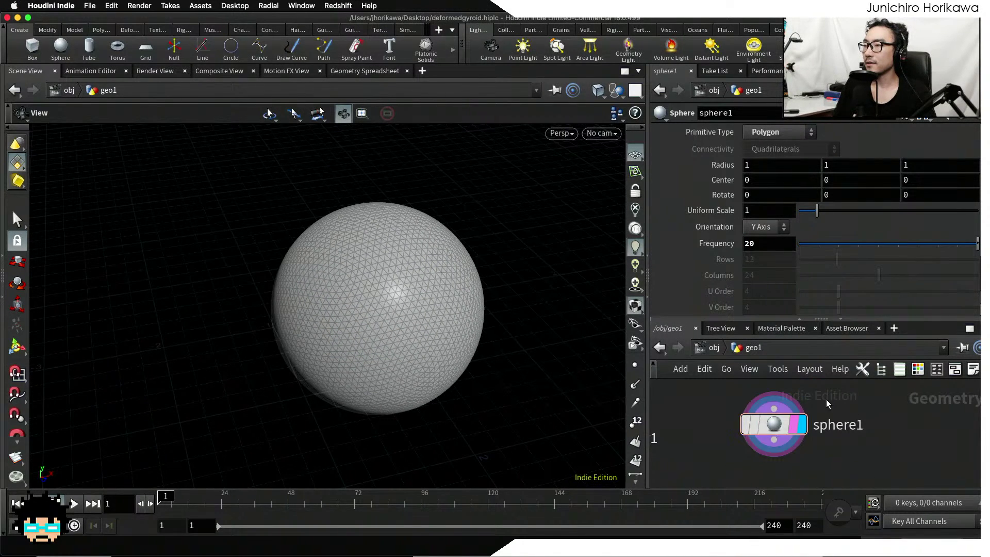
pyautogui.press('h')
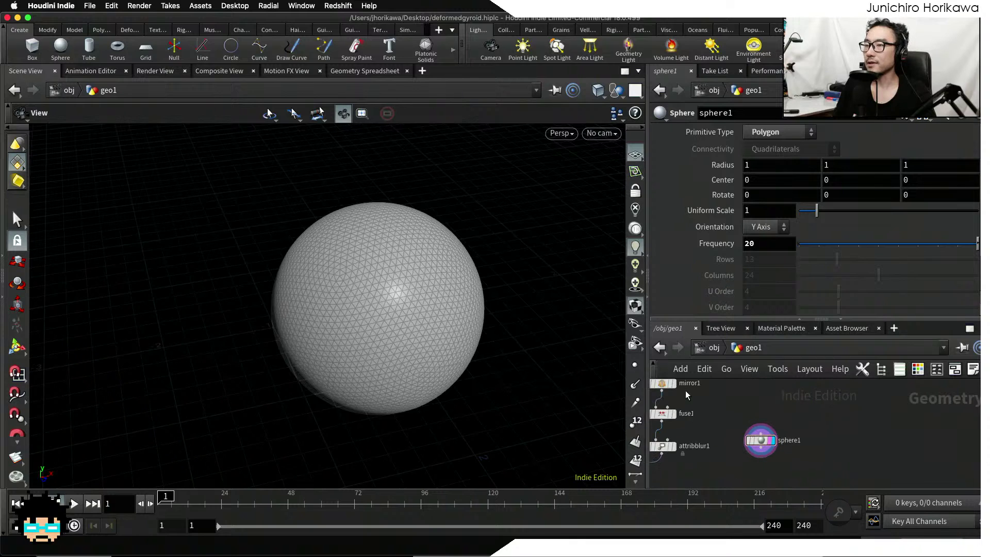
pyautogui.moveTo(510, 381); pyautogui.dragTo(428, 342)
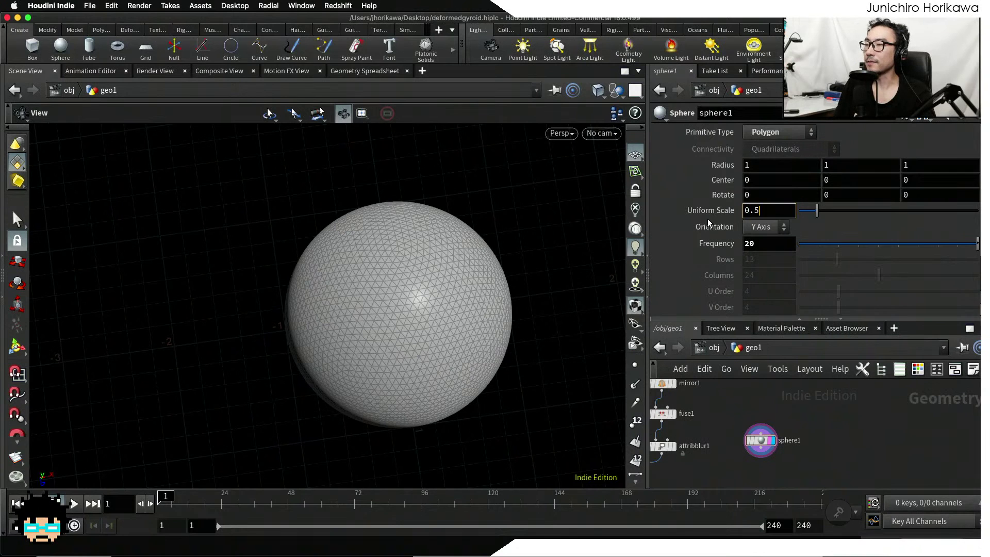
pyautogui.press('Return')
pyautogui.scroll(5, 402, 307)
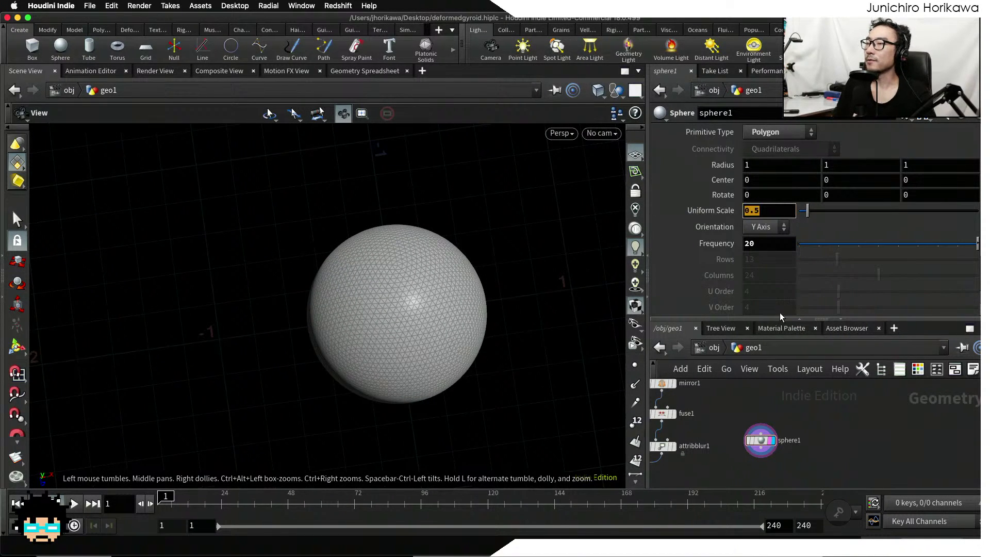
# Enlarge the network editor area and place the sphere1 node level with attribblur1
pyautogui.moveTo(779, 319); pyautogui.dragTo(779, 210)
pyautogui.scroll(-5, 810, 366)
pyautogui.scroll(5, 804, 368)
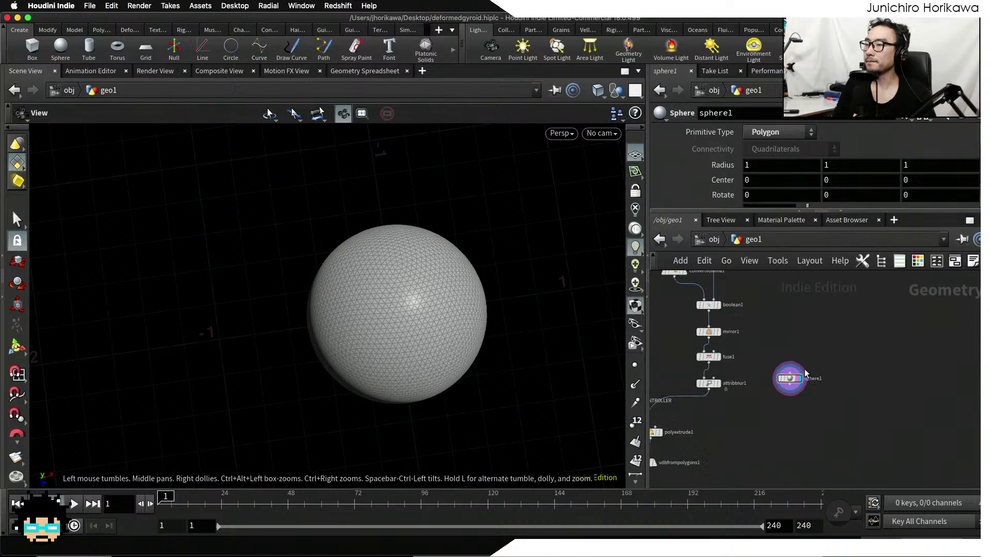
pyautogui.moveTo(728, 377); pyautogui.dragTo(797, 372, button='middle')
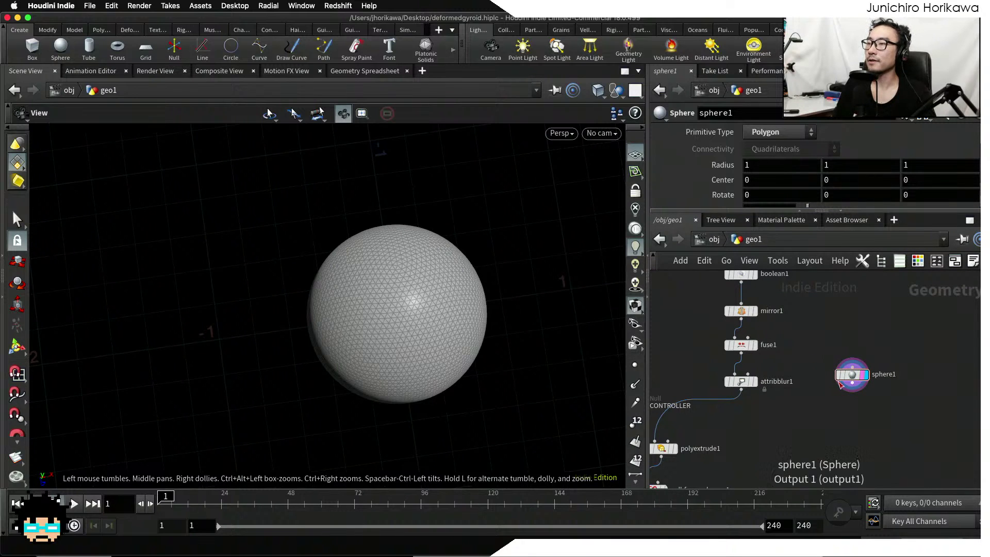
pyautogui.moveTo(853, 377)
pyautogui.mouseDown()
pyautogui.moveTo(829, 383)
pyautogui.moveTo(837, 386)
pyautogui.mouseUp()
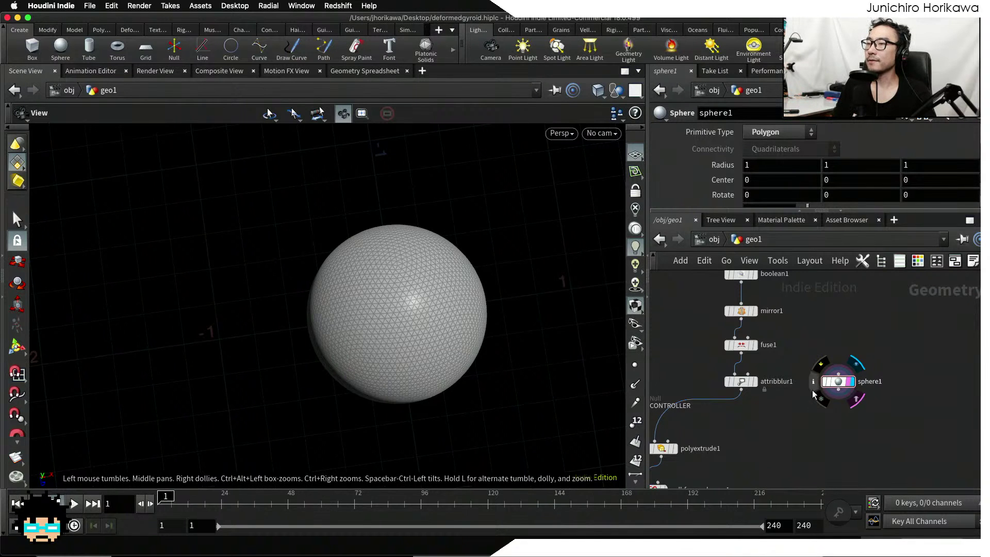
# Show box1 as a template in the viewport and compare its outline with the sphere
pyautogui.scroll(-5, 807, 395)
pyautogui.moveTo(799, 304); pyautogui.dragTo(800, 359, button='middle')
pyautogui.scroll(6, 800, 360)
pyautogui.click(801, 362)
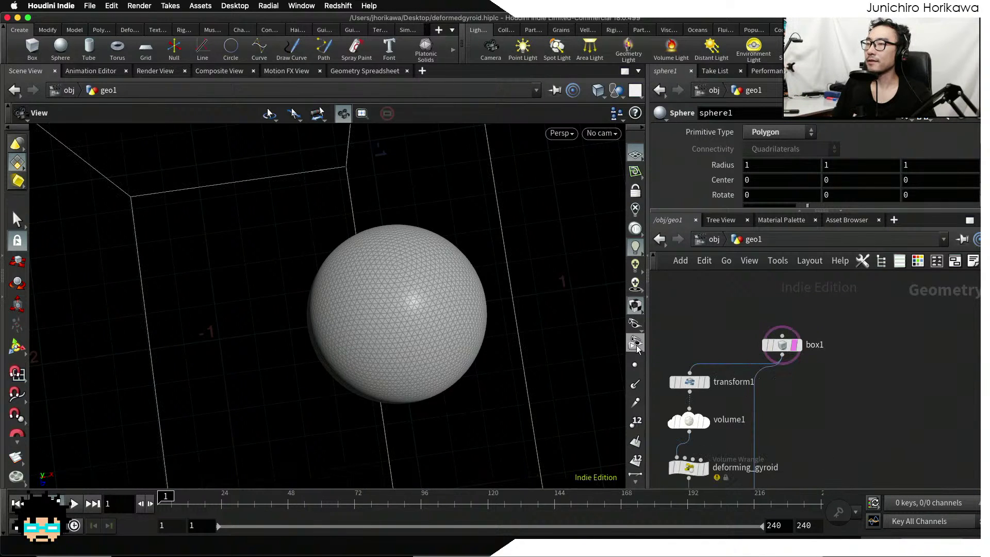
pyautogui.scroll(-10, 446, 289)
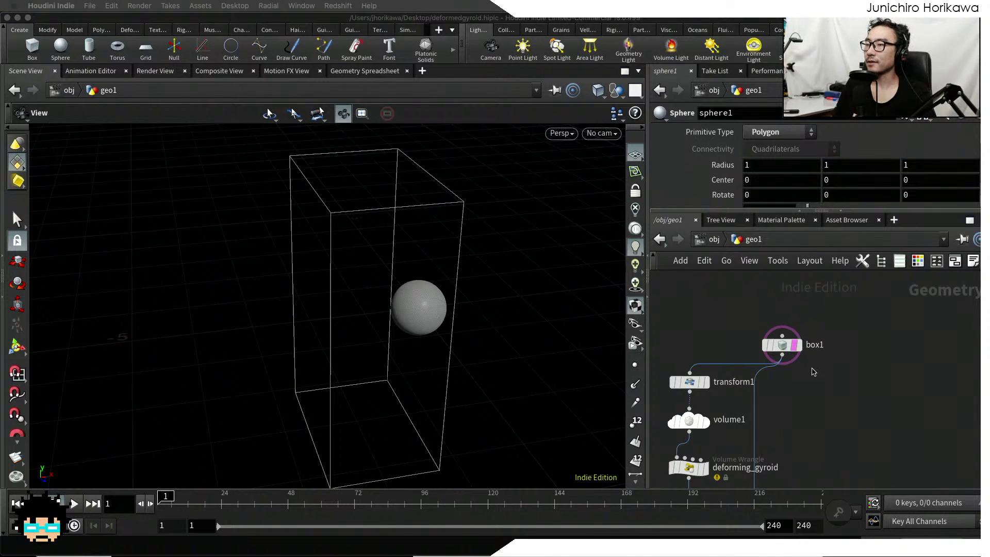
# Display the attribblur1 result to compare the mirrored gyroid with the templated box outline
pyautogui.scroll(-5, 812, 319)
pyautogui.moveTo(817, 405); pyautogui.dragTo(812, 333, button='middle')
pyautogui.scroll(6, 802, 383)
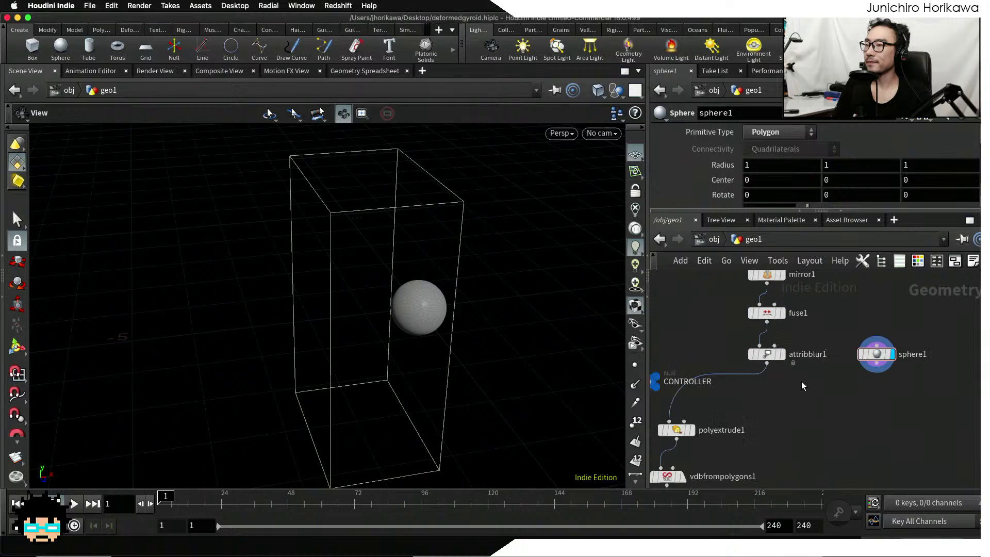
pyautogui.scroll(5, 778, 356)
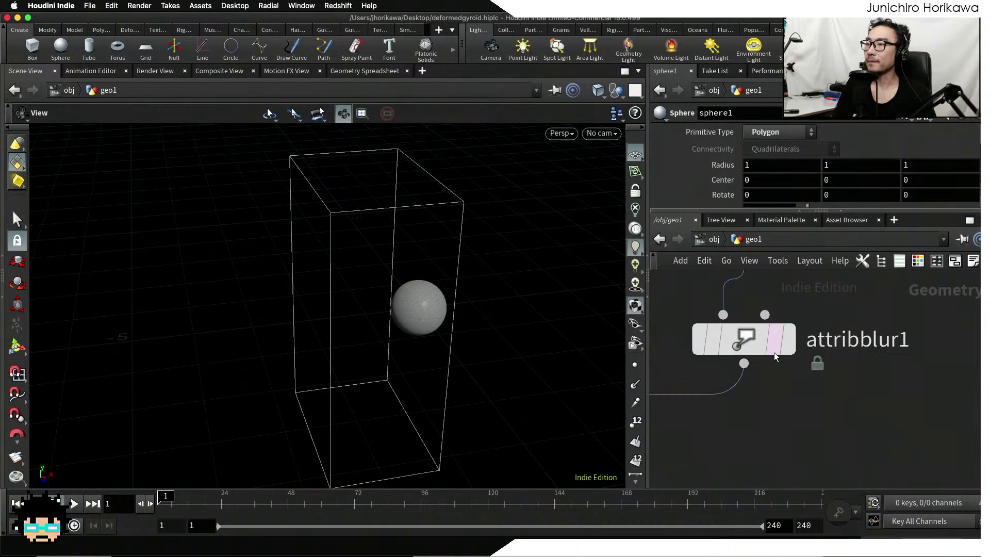
pyautogui.click(787, 349)
pyautogui.moveTo(504, 327); pyautogui.dragTo(453, 299)
pyautogui.scroll(-5, 721, 376)
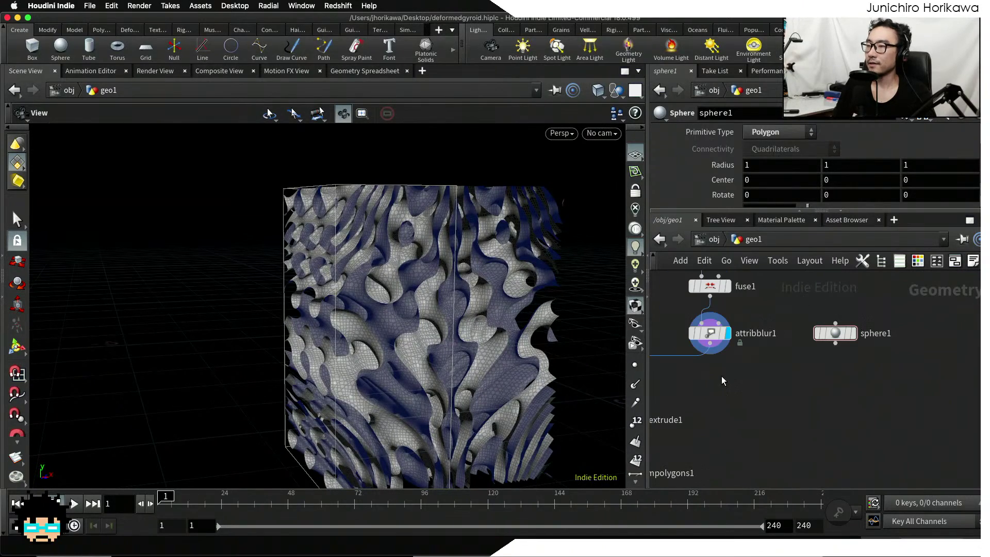
# Add a Bound node beside attribblur1 and feed it the attribblur1 output
pyautogui.press('Tab')
pyautogui.write('bound')
pyautogui.press('Return')
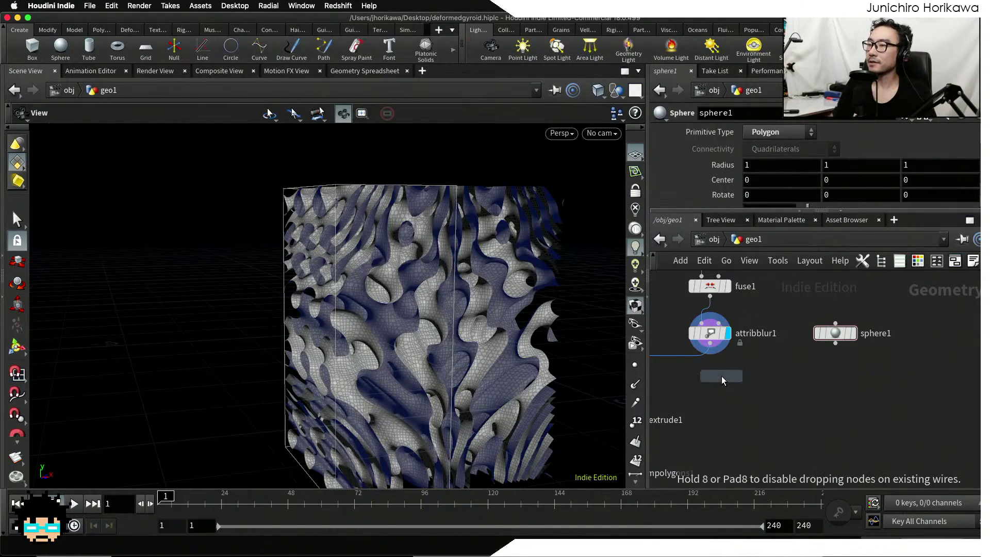
pyautogui.click(720, 362)
pyautogui.moveTo(708, 339); pyautogui.dragTo(826, 331)
pyautogui.click(749, 351)
# Template the bound1 bounding box, move sphere1 below it, and display the sphere inside the box outline
pyautogui.press('e')
pyautogui.press('e')
pyautogui.moveTo(878, 335); pyautogui.dragTo(876, 407)
pyautogui.click(878, 400)
pyautogui.moveTo(510, 304); pyautogui.dragTo(427, 306)
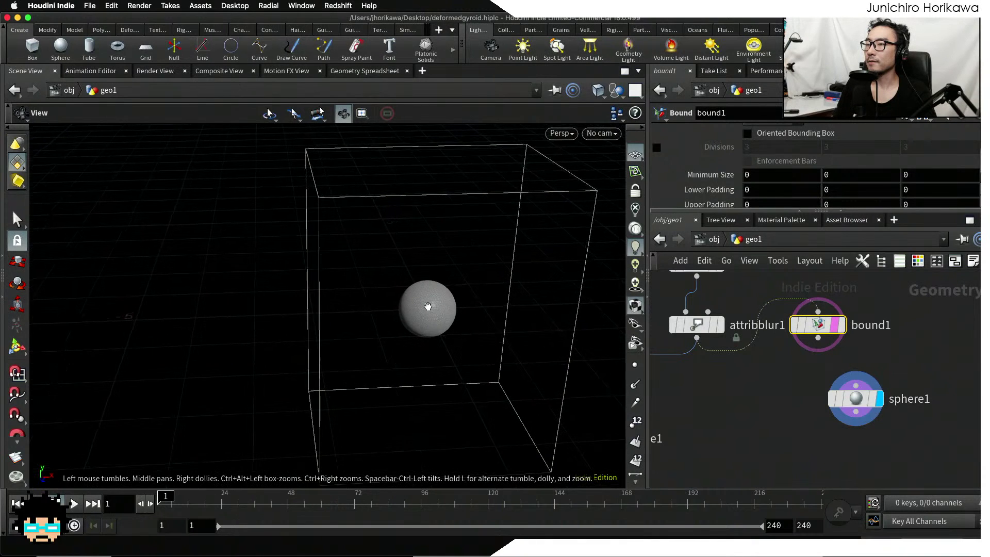
# Arrange sphere1 and bound1 side by side in the network, with bound1 after the sphere
pyautogui.moveTo(825, 328); pyautogui.dragTo(880, 336)
pyautogui.scroll(3, 853, 381)
pyautogui.moveTo(862, 409); pyautogui.dragTo(757, 385)
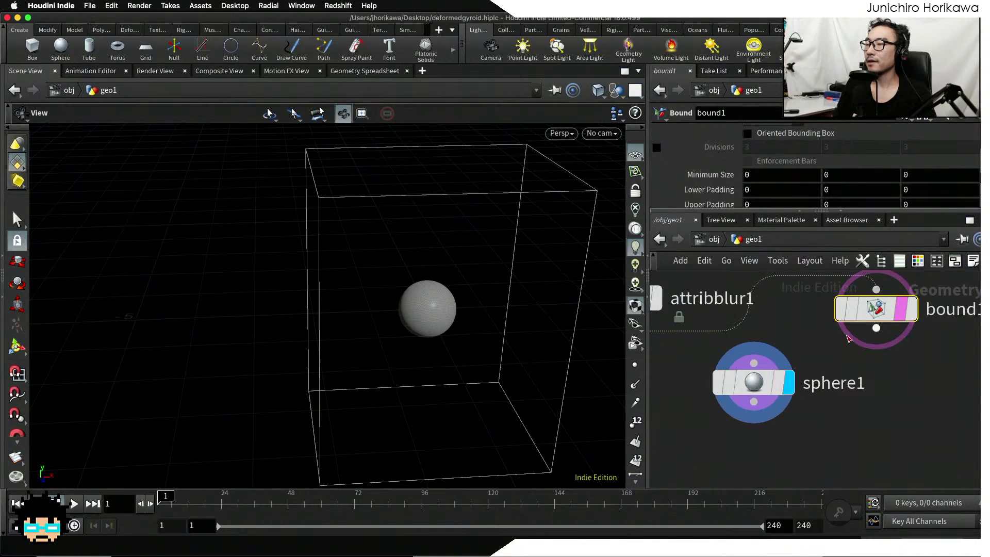
pyautogui.moveTo(880, 319); pyautogui.dragTo(910, 399)
pyautogui.moveTo(896, 393)
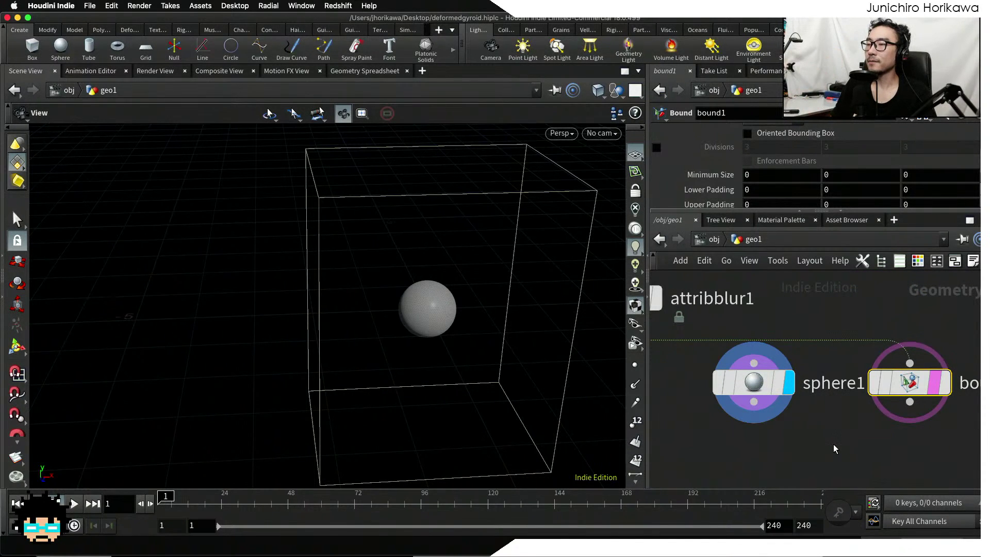
# Add a Point Wrangle below the two nodes, connecting sphere1 to its first input and bound1 to its second
pyautogui.moveTo(833, 449); pyautogui.dragTo(809, 369, button='middle')
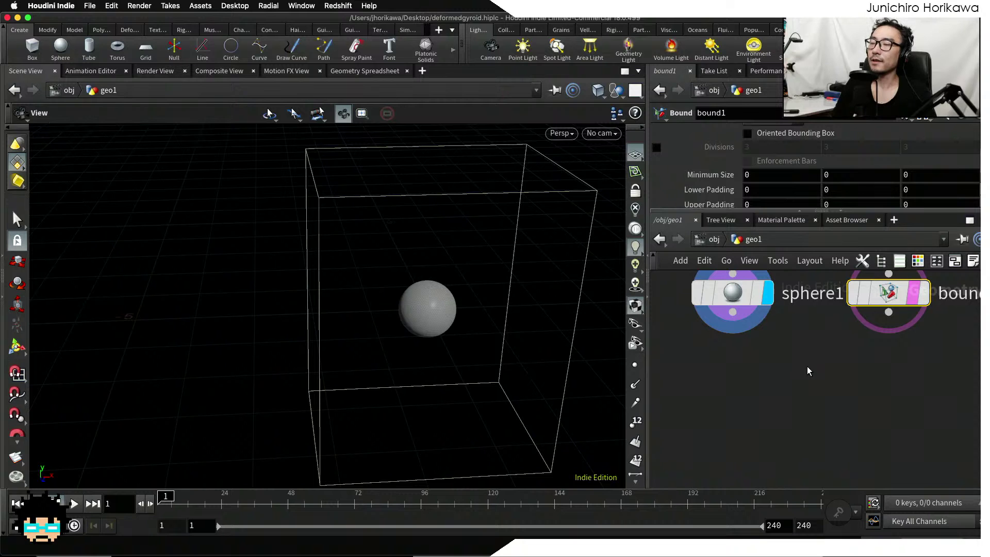
pyautogui.press('Tab')
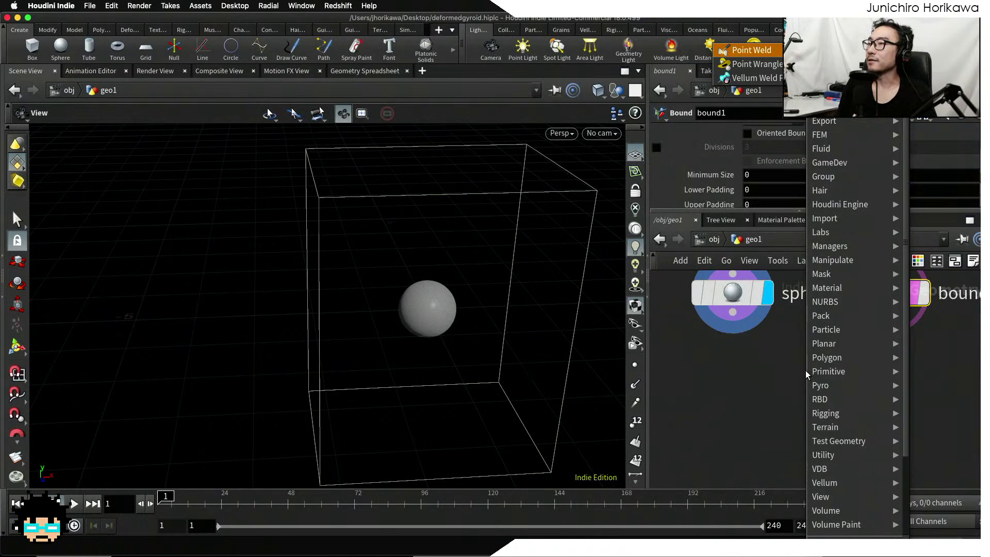
pyautogui.press('Down')
pyautogui.press('Return')
pyautogui.click(797, 407)
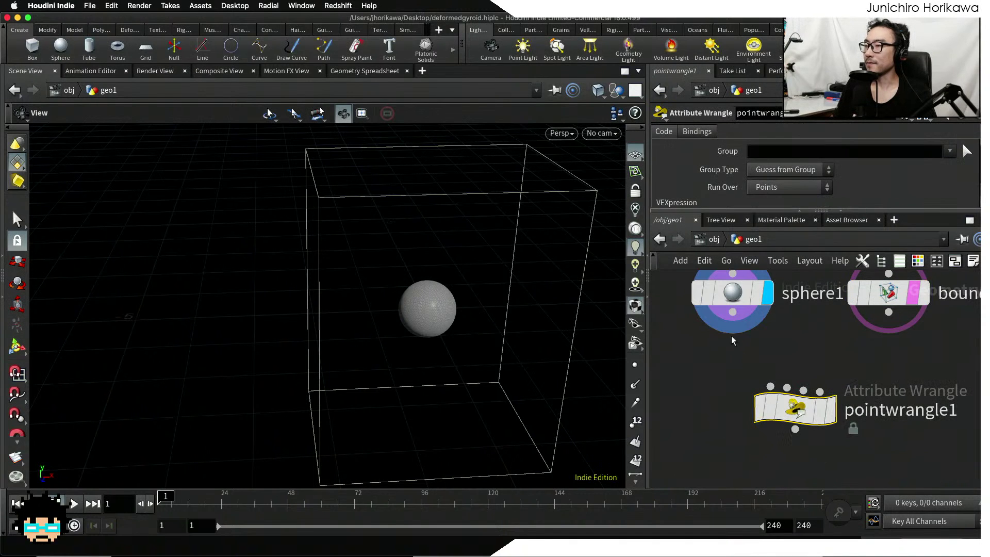
pyautogui.moveTo(732, 312); pyautogui.dragTo(809, 417)
pyautogui.moveTo(888, 312); pyautogui.dragTo(799, 396)
# Display the new point wrangle and rename it scale_sphere
pyautogui.scroll(1, 844, 407)
pyautogui.click(843, 418)
pyautogui.click(831, 420)
pyautogui.click(897, 421)
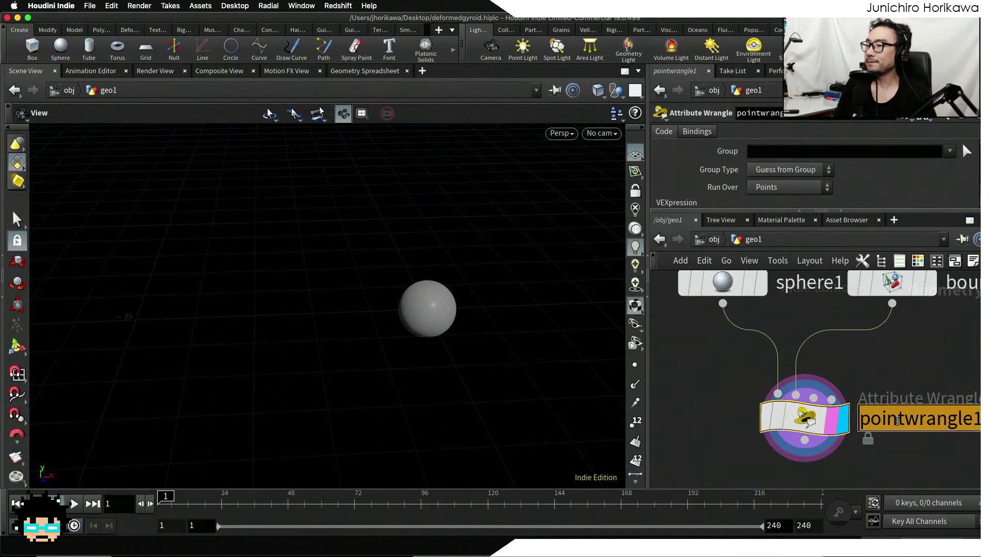
pyautogui.write('scale_sphere')
pyautogui.press('Return')
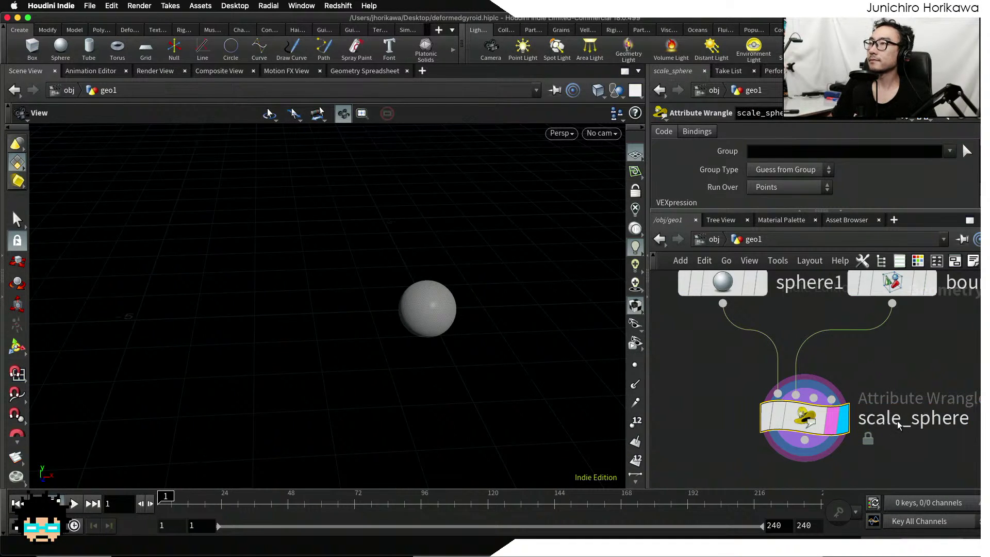
pyautogui.click(868, 453)
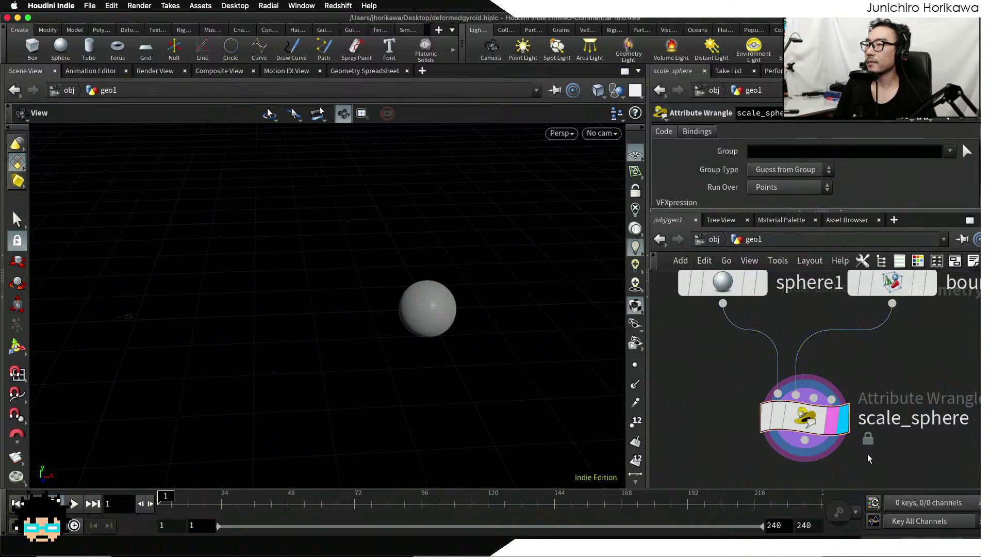
# In scale_sphere's VEX code, store getbbox_size(1) in a vector named size and multiply @P by size
pyautogui.moveTo(868, 454); pyautogui.dragTo(828, 439, button='middle')
pyautogui.click(778, 411)
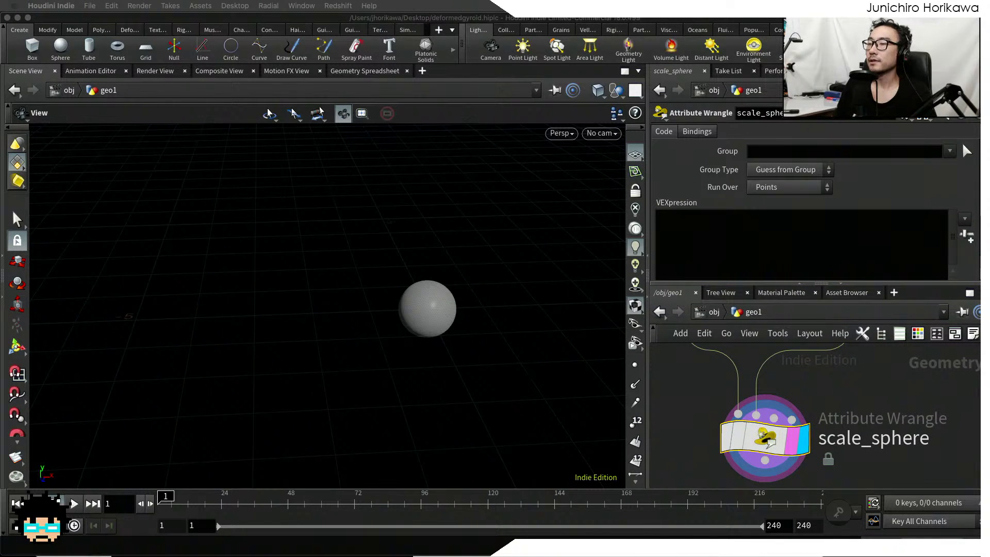
pyautogui.click(723, 227)
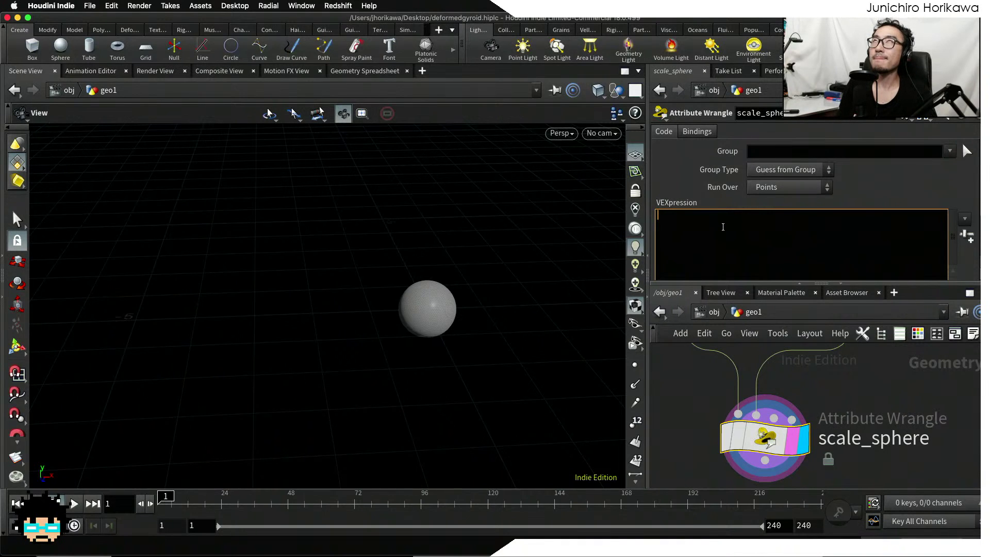
pyautogui.write('vector')
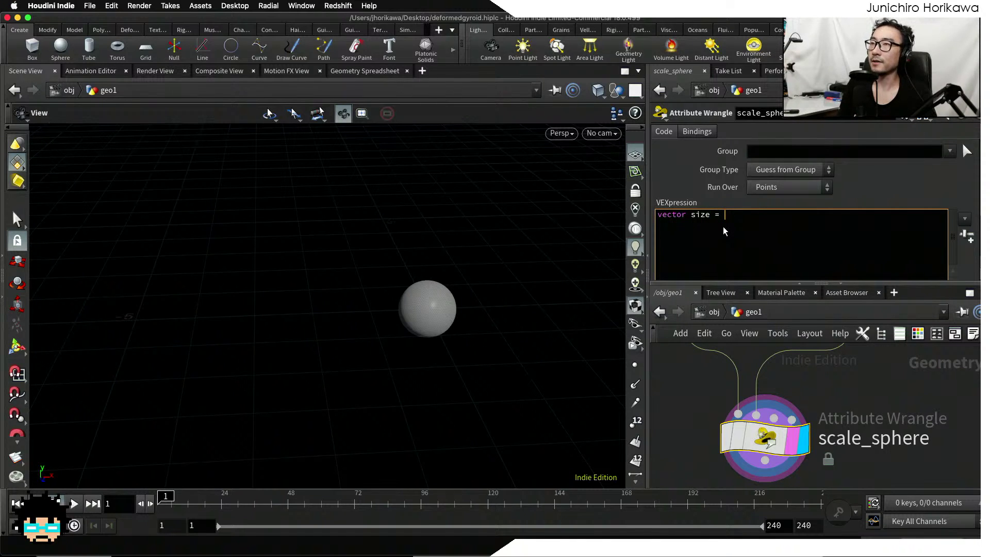
pyautogui.write('size = getbb')
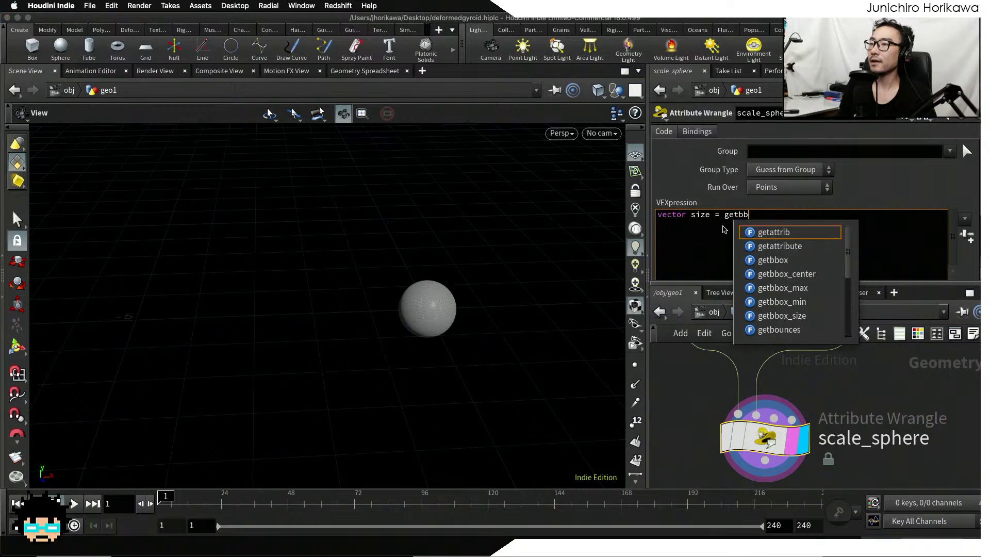
pyautogui.write('ox_size')
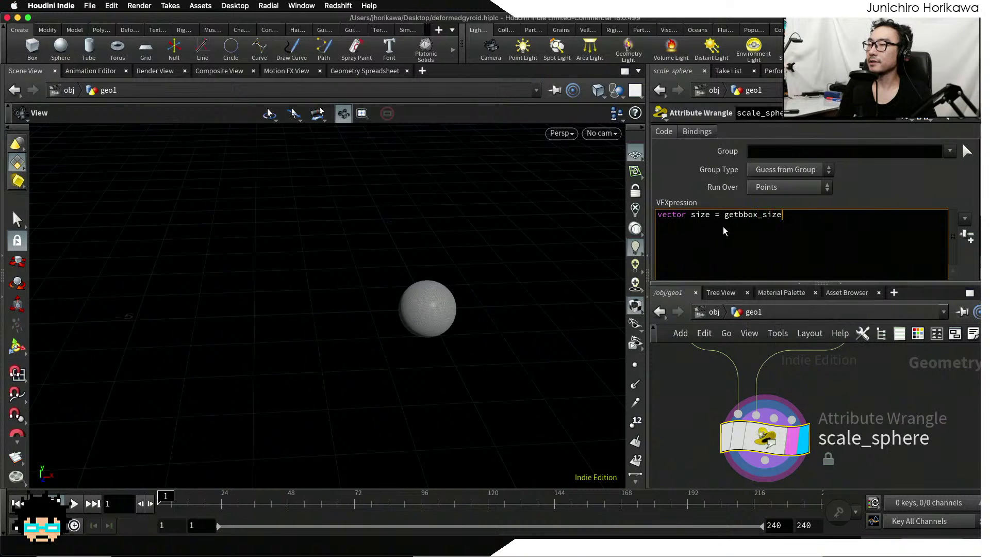
pyautogui.write('(1);')
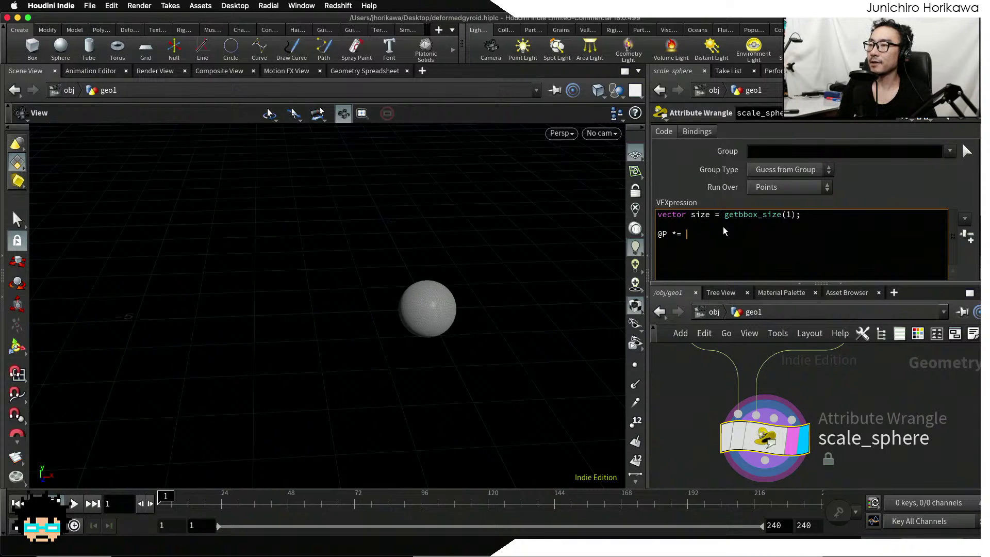
pyautogui.write('@P *= size;')
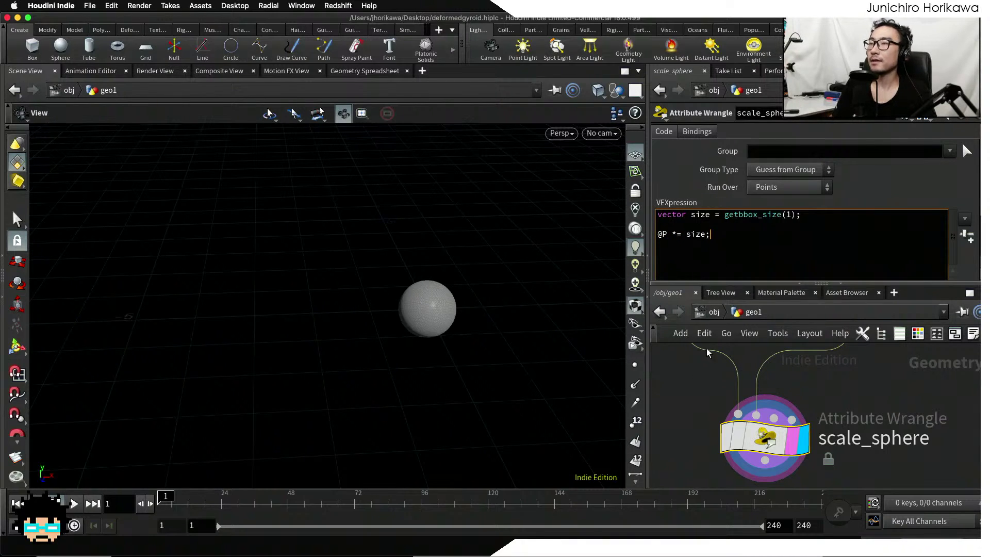
# Template bound1 to compare the scaled sphere with the bounding box outline
pyautogui.moveTo(551, 353); pyautogui.dragTo(424, 238)
pyautogui.scroll(-3, 784, 424)
pyautogui.scroll(3, 787, 410)
pyautogui.click(825, 373)
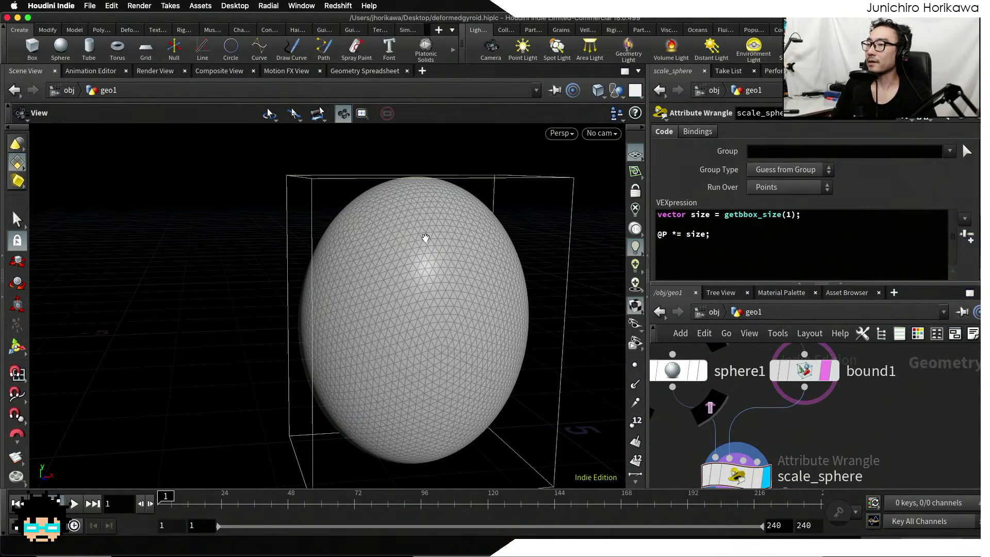
# Look over the node network from the gyroid volume nodes through the mirror and VDB conversion branches
pyautogui.scroll(-5, 830, 423)
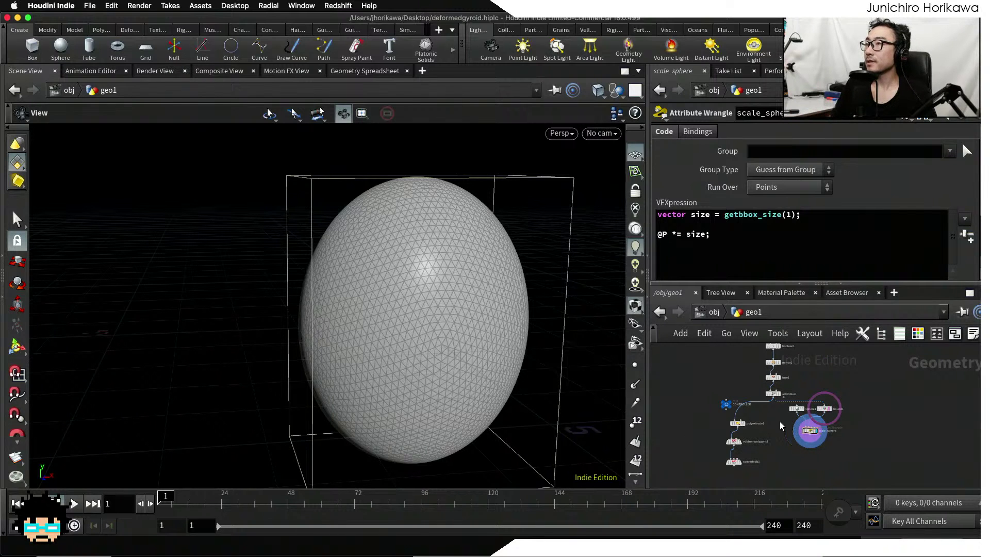
pyautogui.moveTo(738, 423)
pyautogui.scroll(1, 740, 424)
pyautogui.scroll(4, 739, 422)
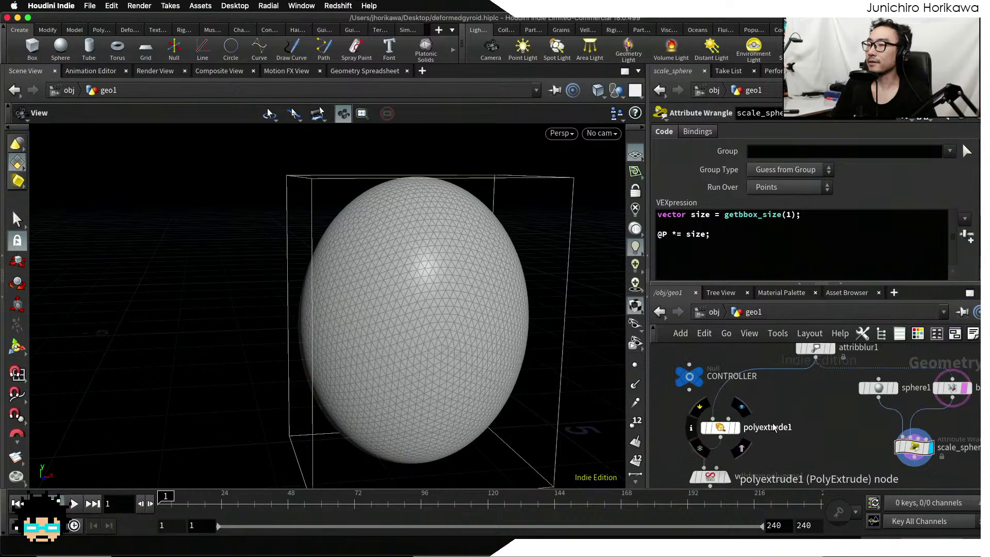
pyautogui.scroll(-2, 773, 427)
pyautogui.moveTo(773, 355); pyautogui.dragTo(770, 446, button='middle')
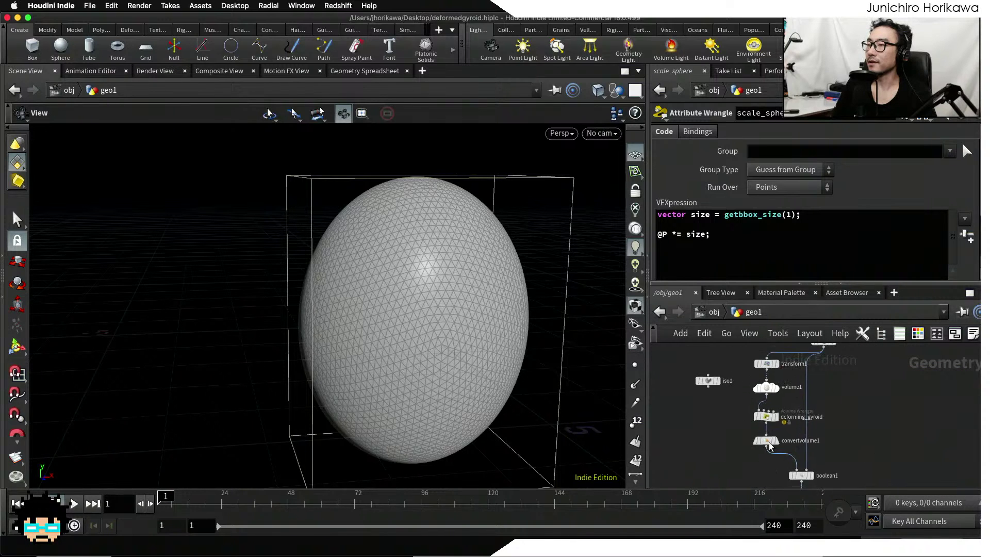
pyautogui.scroll(3, 765, 417)
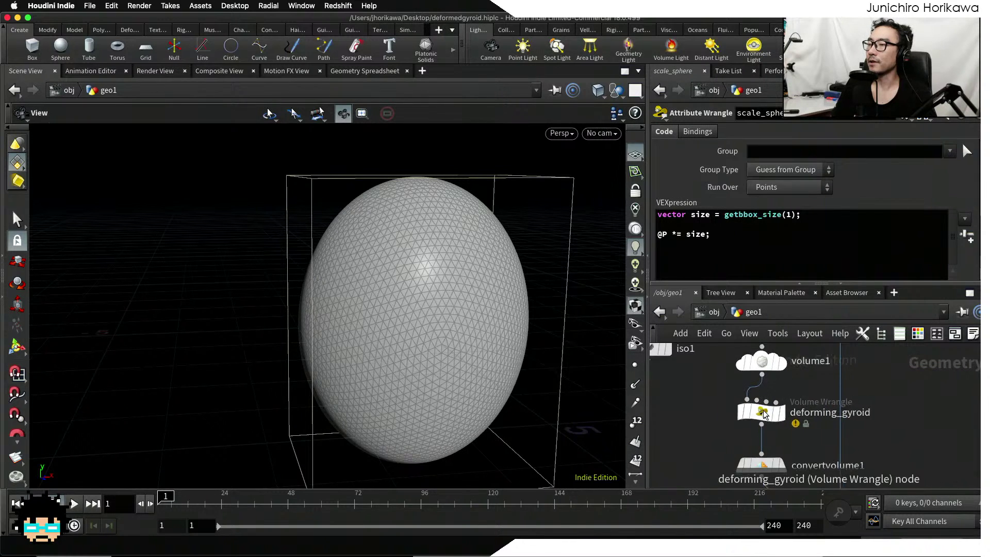
pyautogui.scroll(-3, 764, 413)
pyautogui.scroll(-3, 839, 416)
pyautogui.moveTo(836, 423); pyautogui.dragTo(809, 376, button='middle')
pyautogui.scroll(-4, 835, 413)
pyautogui.scroll(8, 835, 424)
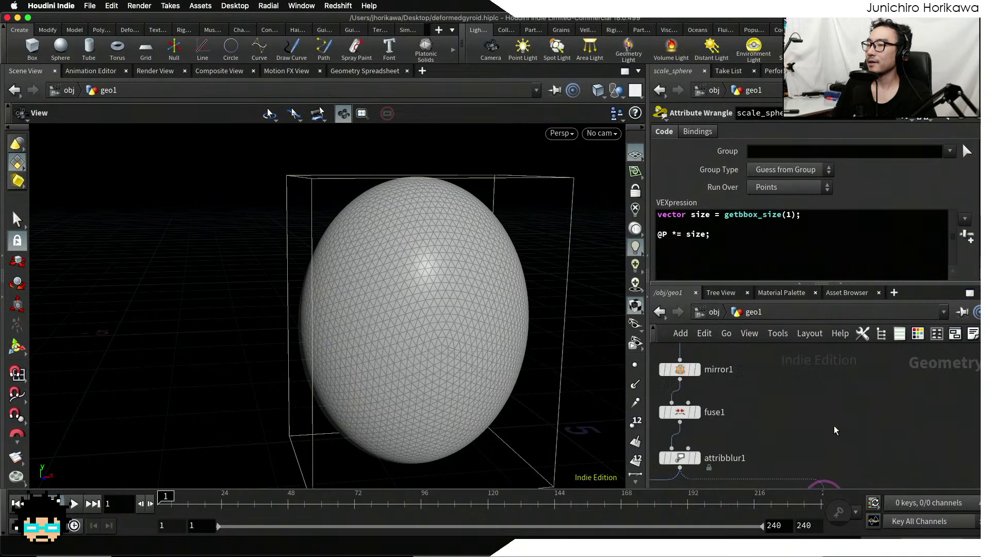
pyautogui.scroll(-6, 831, 442)
pyautogui.scroll(6, 815, 450)
pyautogui.scroll(-5, 803, 446)
pyautogui.moveTo(799, 458); pyautogui.dragTo(800, 397, button='middle')
pyautogui.scroll(5, 803, 404)
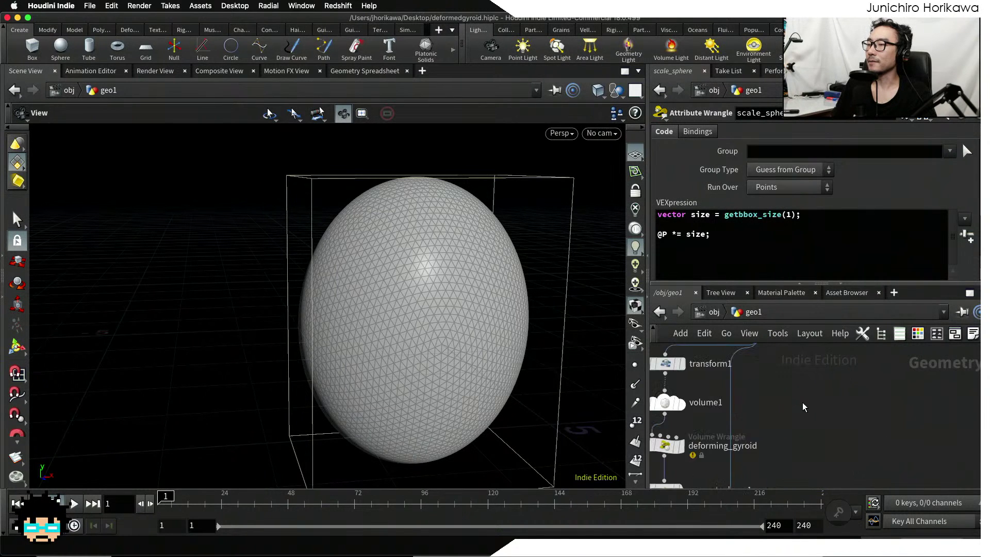
# Select the deforming_gyroid Volume Wrangle, enlarge its parameter area and review its gyroid code
pyautogui.moveTo(790, 432); pyautogui.dragTo(825, 404, button='middle')
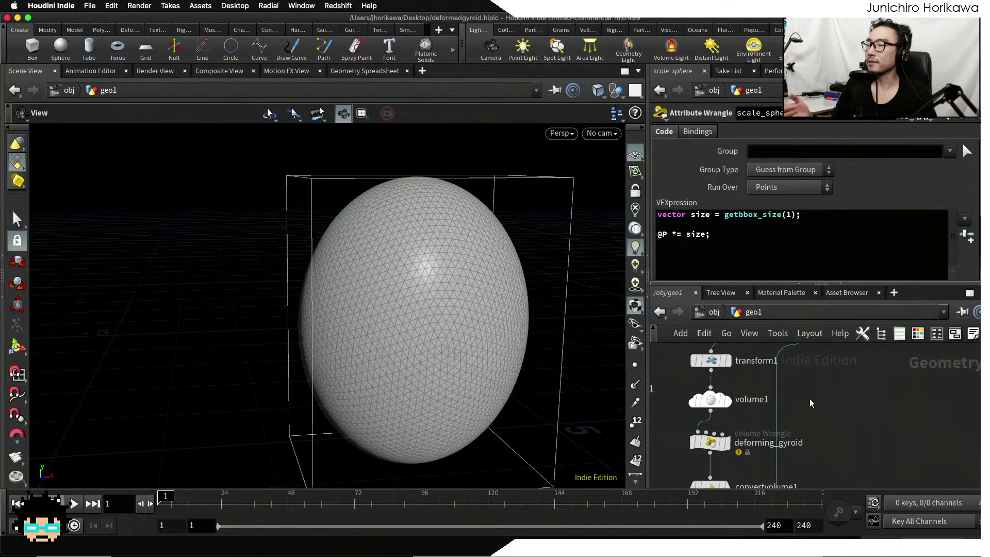
pyautogui.scroll(5, 703, 442)
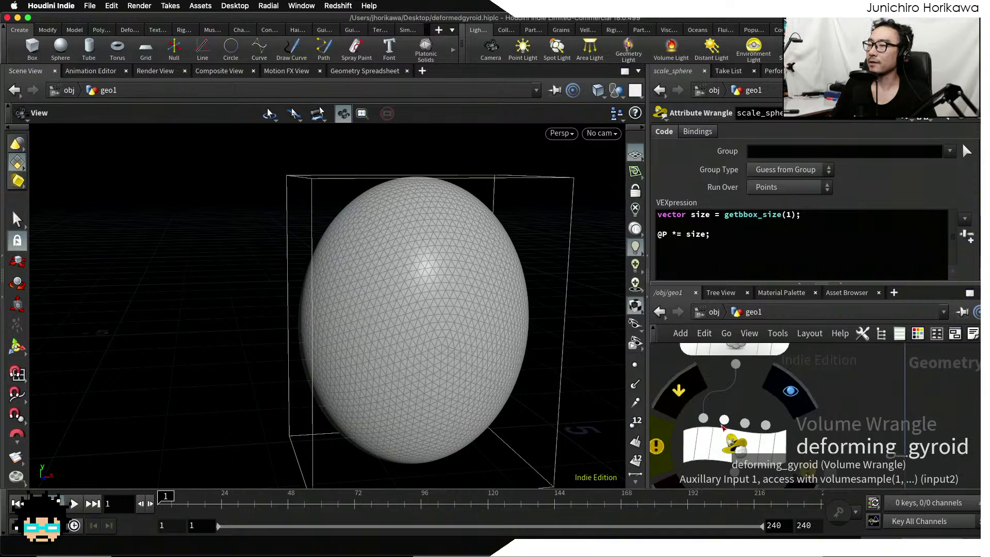
pyautogui.click(727, 446)
pyautogui.moveTo(727, 446); pyautogui.dragTo(727, 448)
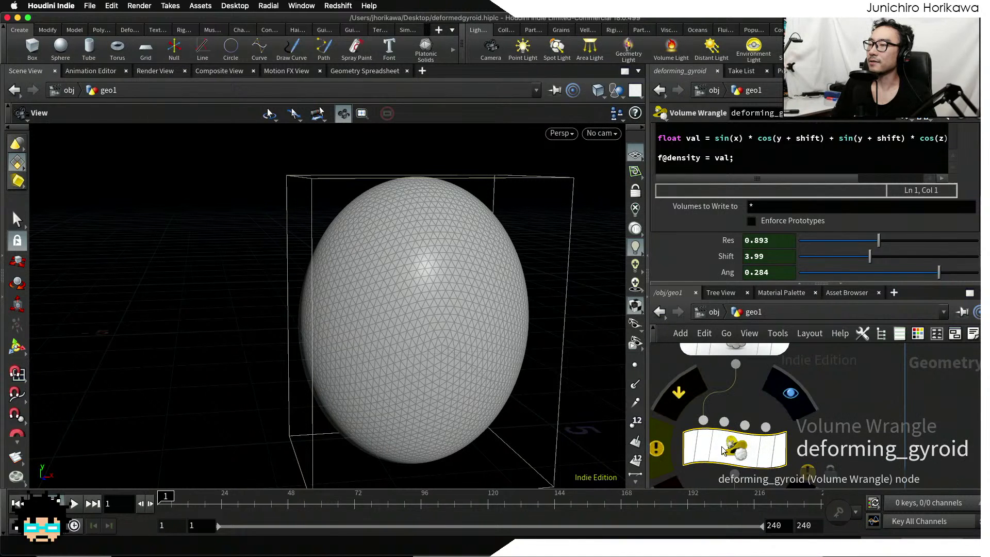
pyautogui.moveTo(902, 284); pyautogui.dragTo(901, 373)
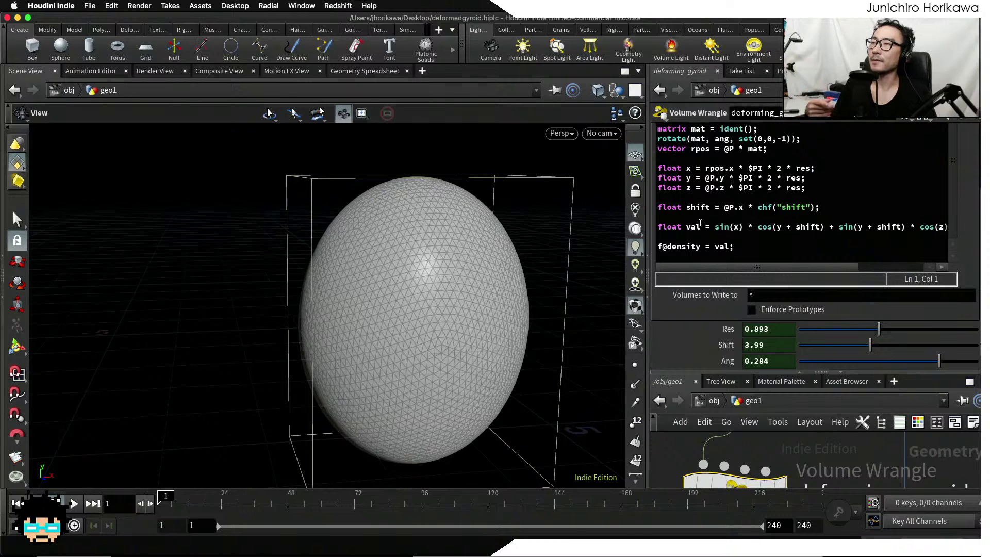
pyautogui.moveTo(532, 240); pyautogui.dragTo(535, 281)
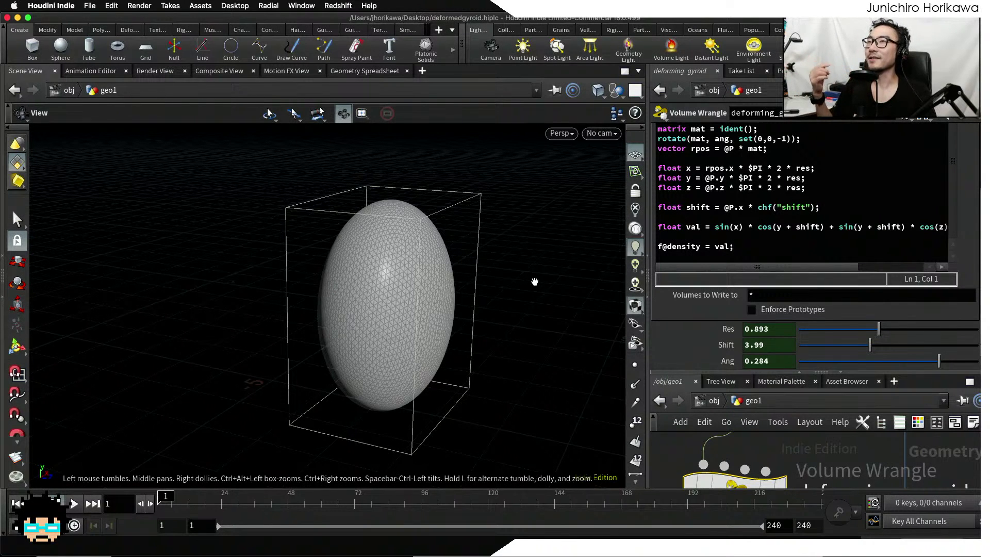
# Return to the scale_sphere node and examine the scaled sphere inside its bounding box from several angles
pyautogui.moveTo(685, 370); pyautogui.dragTo(686, 287)
pyautogui.scroll(-6, 814, 379)
pyautogui.scroll(-1, 887, 442)
pyautogui.moveTo(873, 441); pyautogui.dragTo(850, 355, button='middle')
pyautogui.scroll(-5, 867, 383)
pyautogui.moveTo(878, 424); pyautogui.dragTo(876, 371, button='middle')
pyautogui.moveTo(860, 456); pyautogui.dragTo(850, 399, button='middle')
pyautogui.scroll(6, 886, 410)
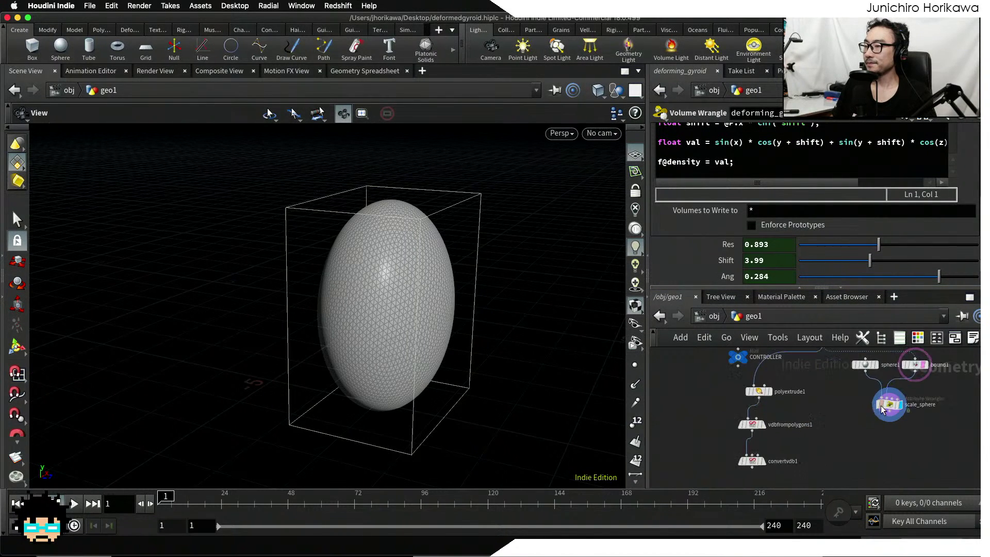
pyautogui.moveTo(931, 431); pyautogui.dragTo(860, 438, button='middle')
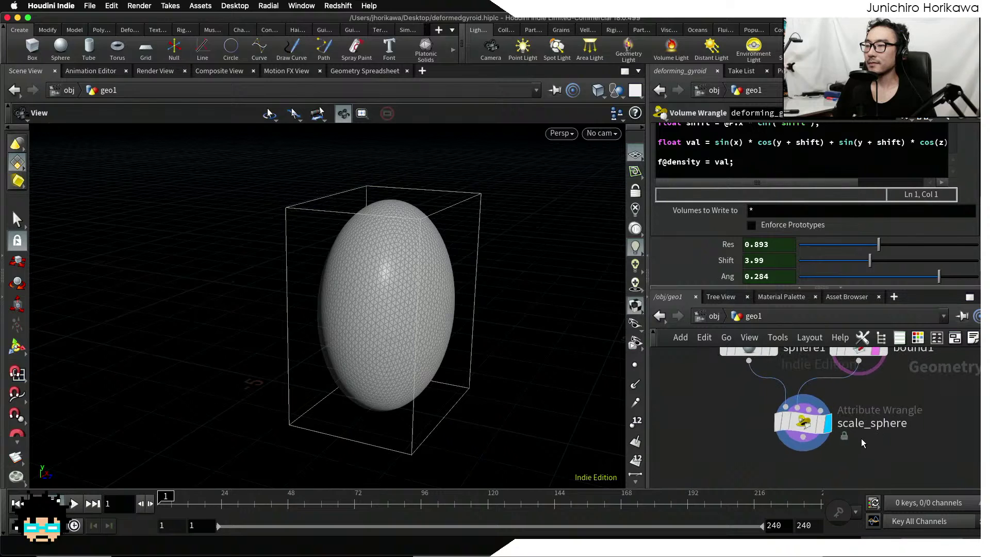
pyautogui.moveTo(383, 265); pyautogui.dragTo(588, 281)
pyautogui.moveTo(772, 292); pyautogui.dragTo(771, 368)
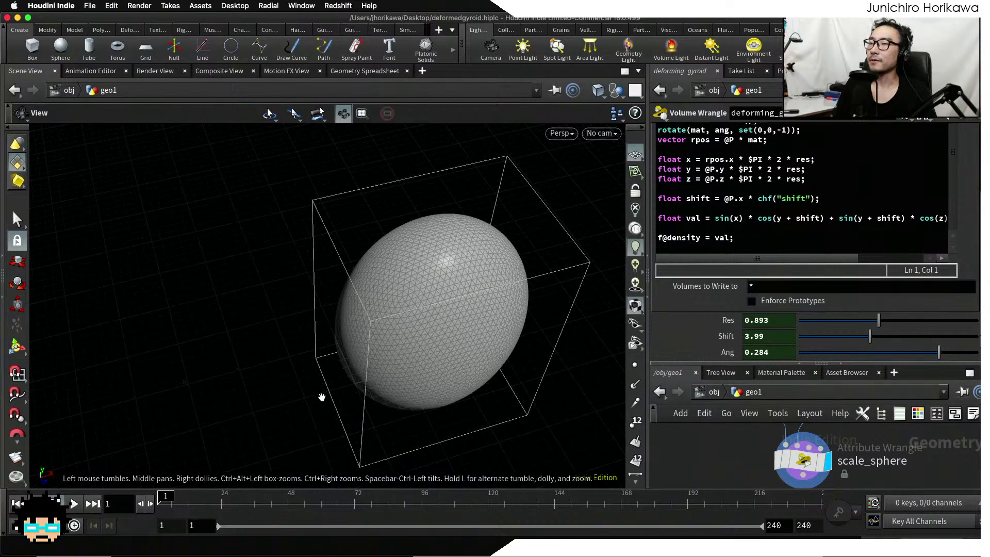
pyautogui.moveTo(321, 397); pyautogui.dragTo(440, 294)
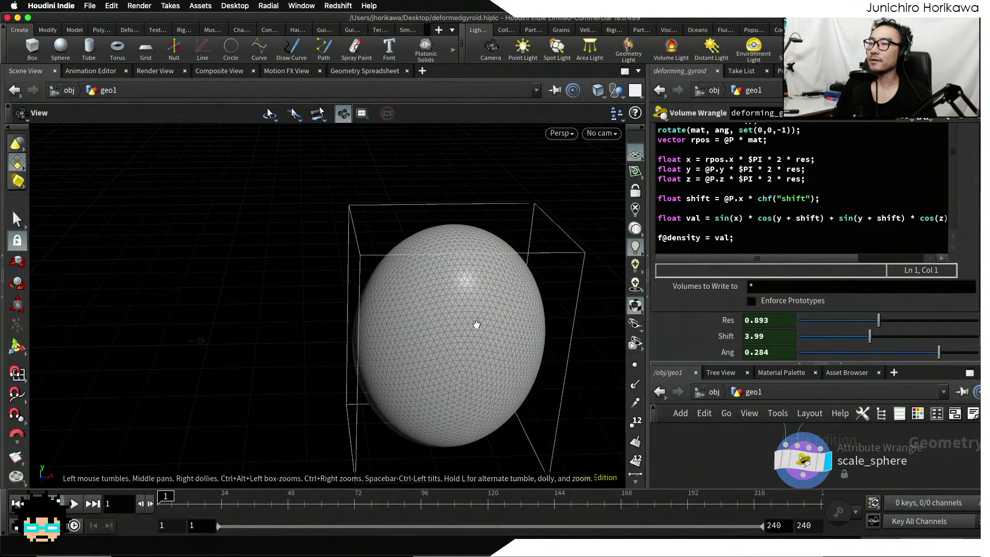
# Reopen scale_sphere's VEX code and start a new line below the @P *= size statement
pyautogui.click(751, 241)
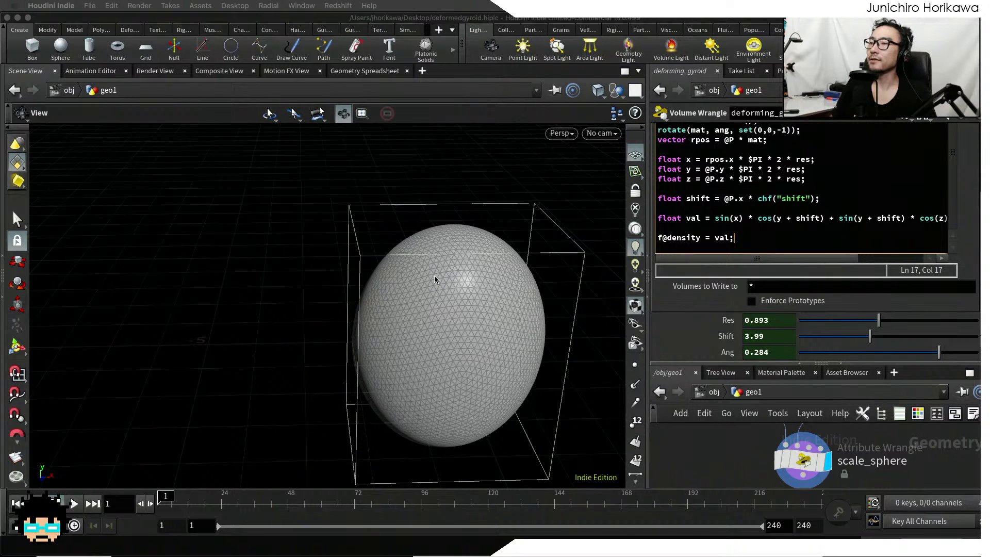
pyautogui.click(787, 454)
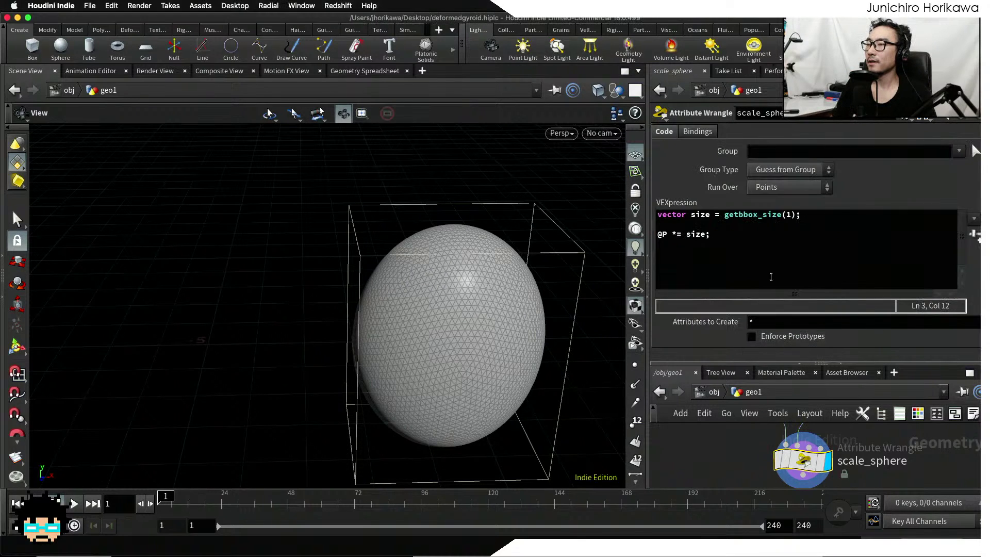
pyautogui.click(760, 258)
pyautogui.press('Return')
pyautogui.press('Return')
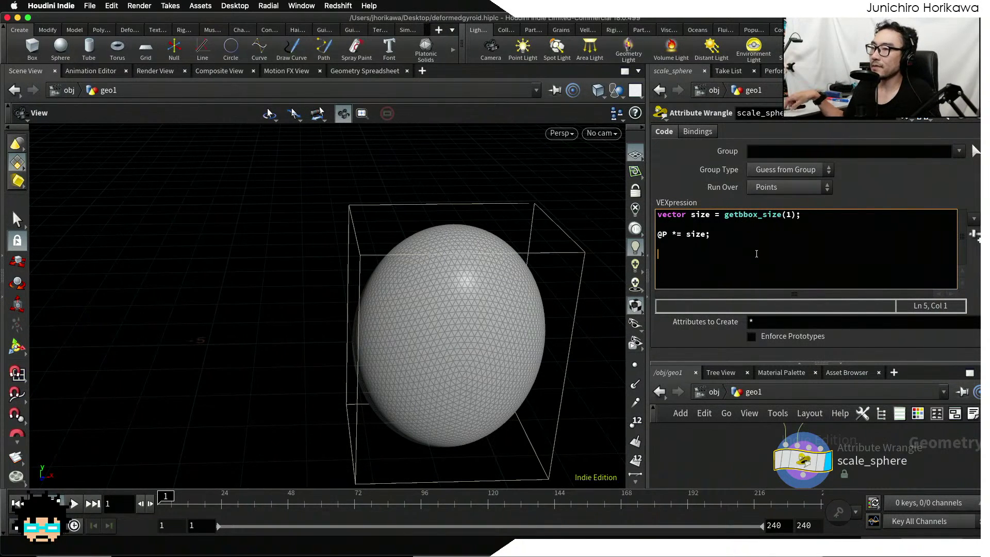
# Begin a float variable named angx from @P.x below the scaling statement in scale_sphere
pyautogui.moveTo(481, 269); pyautogui.dragTo(330, 331)
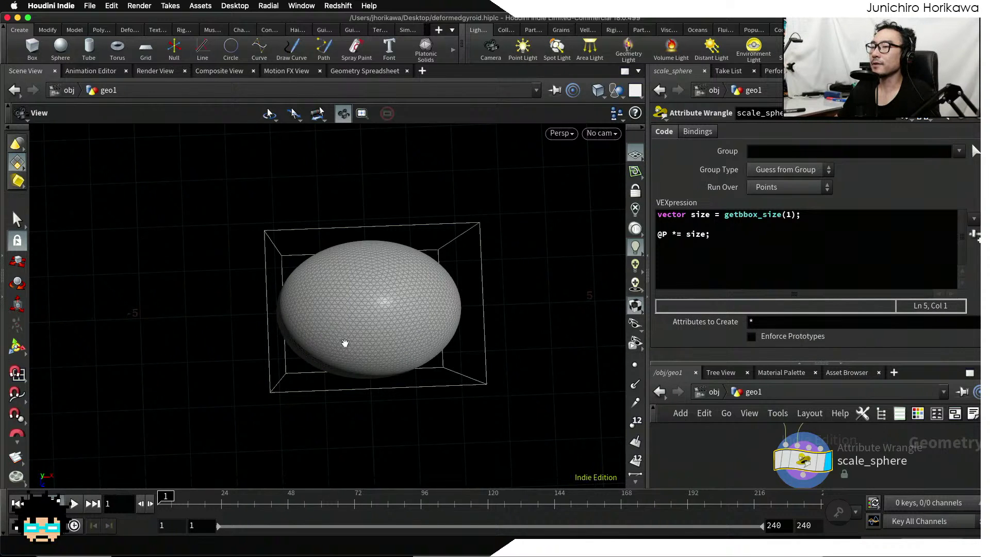
pyautogui.moveTo(345, 343); pyautogui.dragTo(373, 299)
pyautogui.click(698, 249)
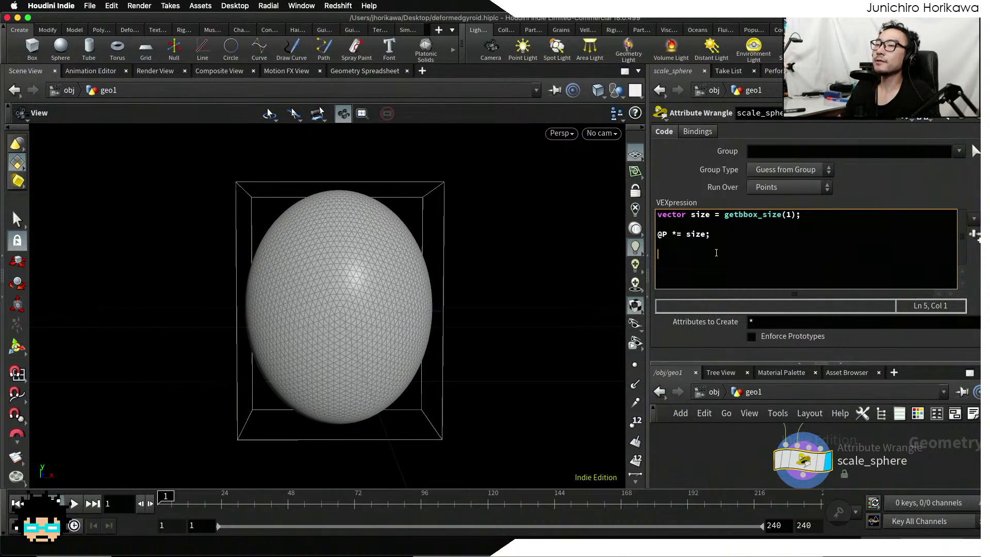
pyautogui.moveTo(437, 265); pyautogui.dragTo(278, 262)
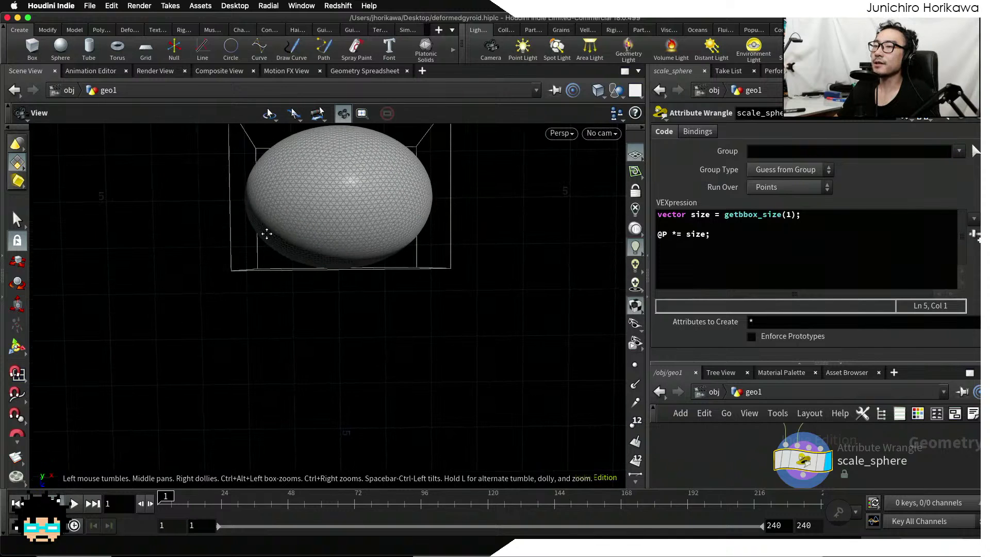
pyautogui.moveTo(266, 234); pyautogui.dragTo(268, 283, button='middle')
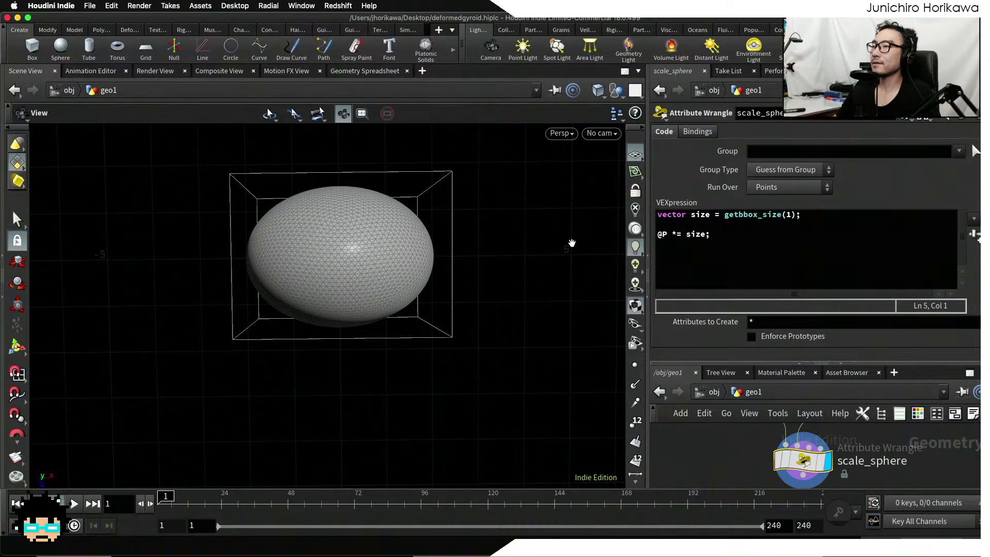
pyautogui.click(728, 259)
pyautogui.write('float')
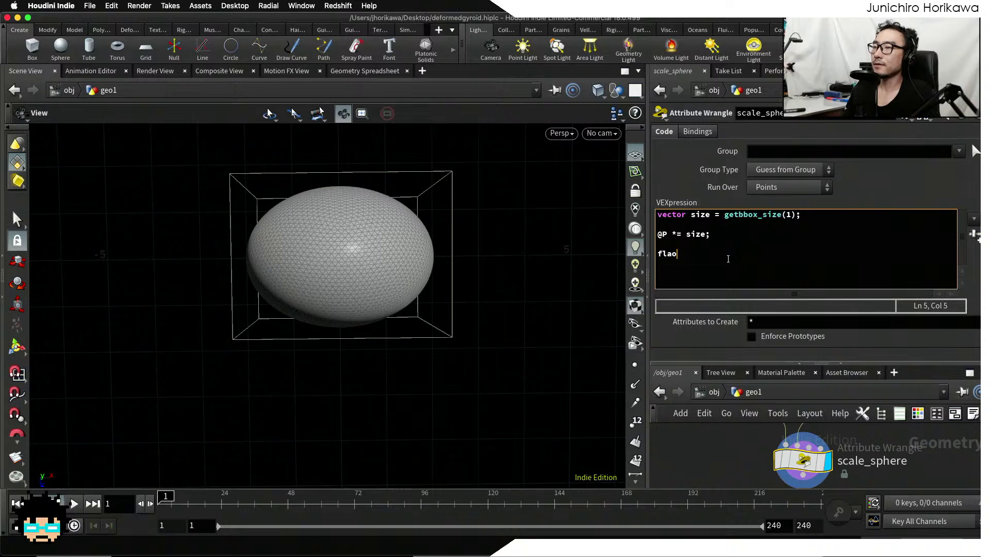
pyautogui.press('BackSpace')
pyautogui.press('BackSpace')
pyautogui.press('BackSpace')
pyautogui.press('Return')
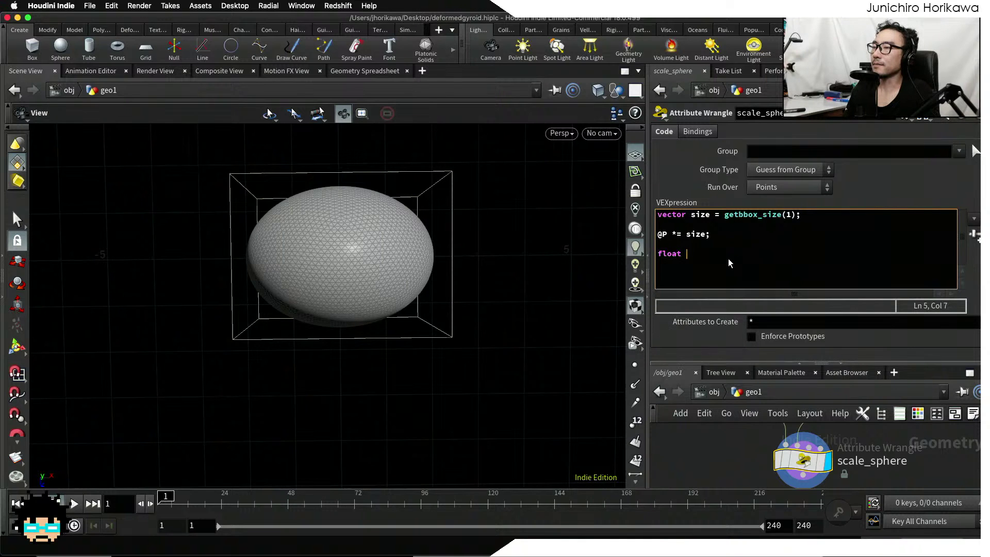
pyautogui.write('angx = @P')
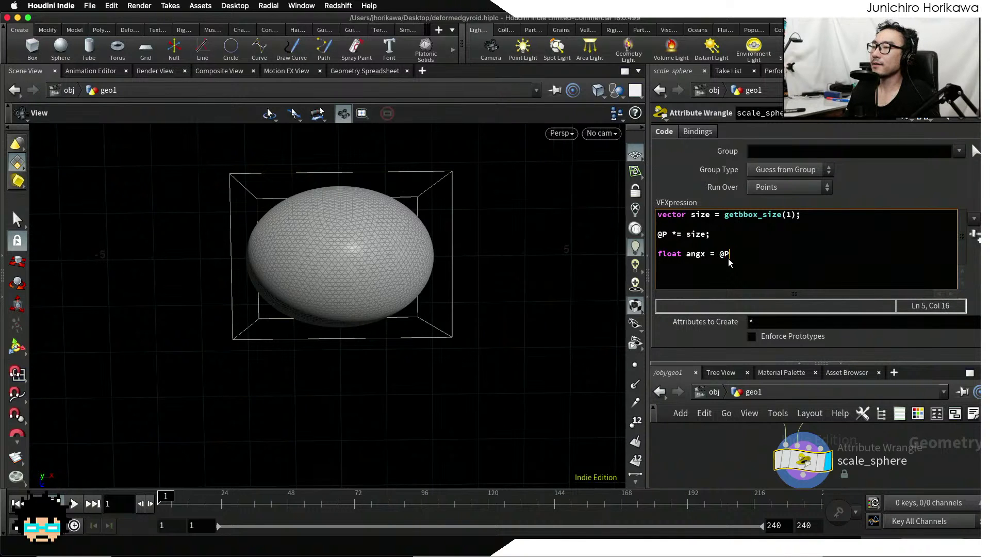
pyautogui.write('.x')
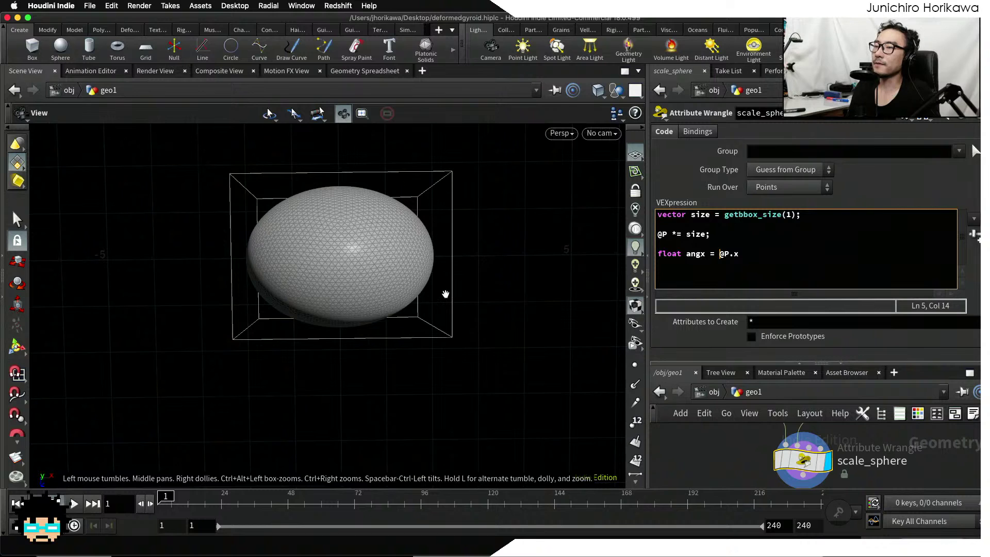
pyautogui.click(824, 213)
pyautogui.press('Return')
pyautogui.press('Return')
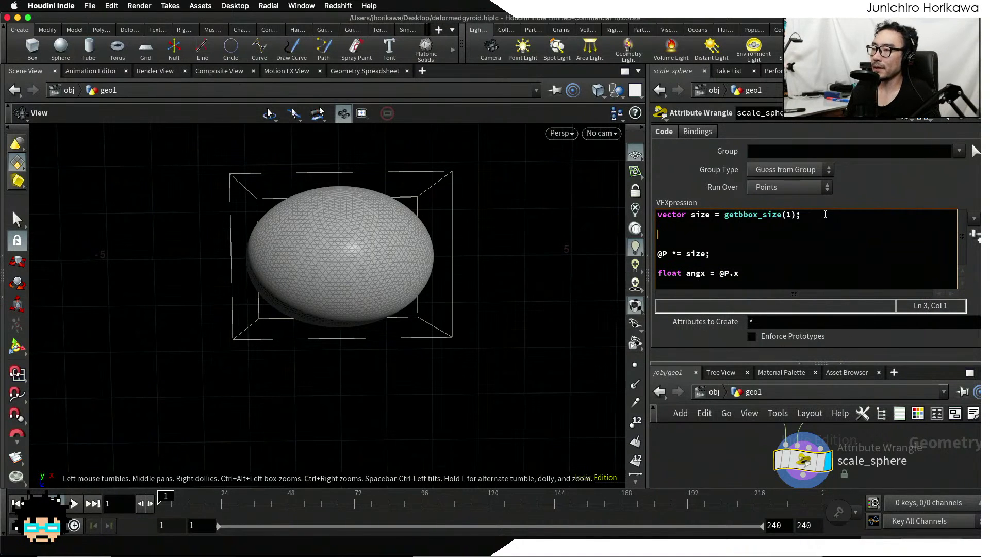
pyautogui.press('BackSpace')
pyautogui.press('BackSpace')
# Declare the vector variables min and max between the @P *= size statement and the angx line
pyautogui.press('Down')
pyautogui.press('Down')
pyautogui.press('Down')
pyautogui.press('Return')
pyautogui.press('Return')
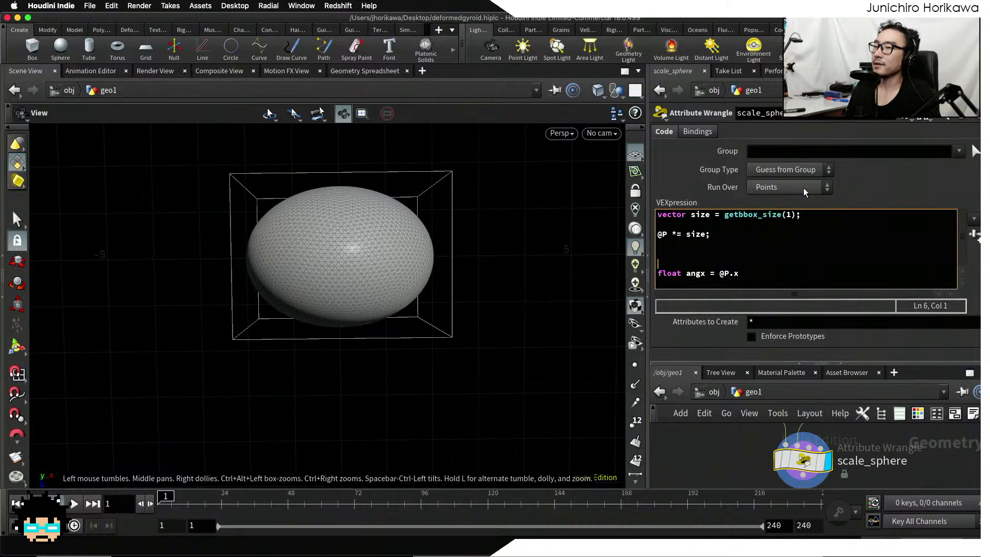
pyautogui.write('vector')
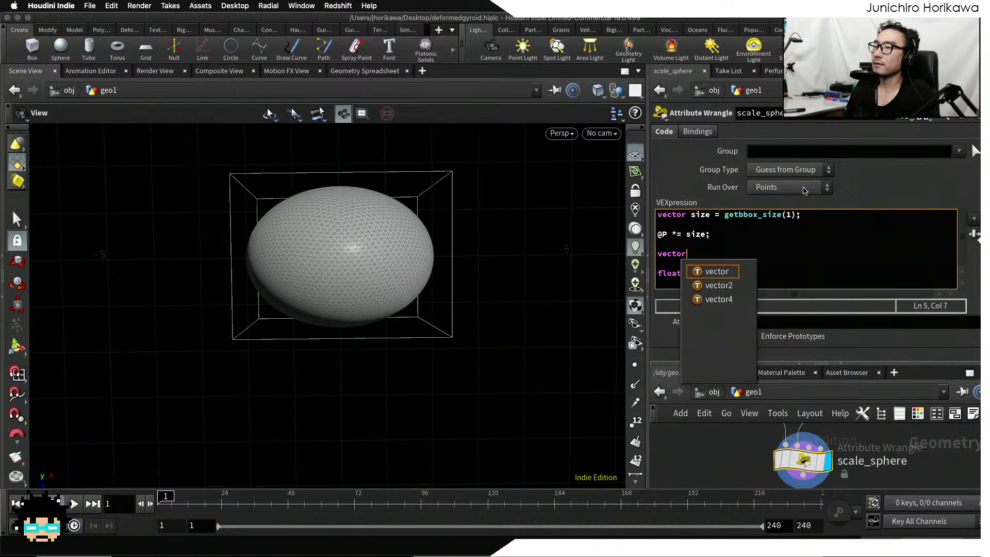
pyautogui.write(' min, max;')
pyautogui.press('Return')
pyautogui.write('vec')
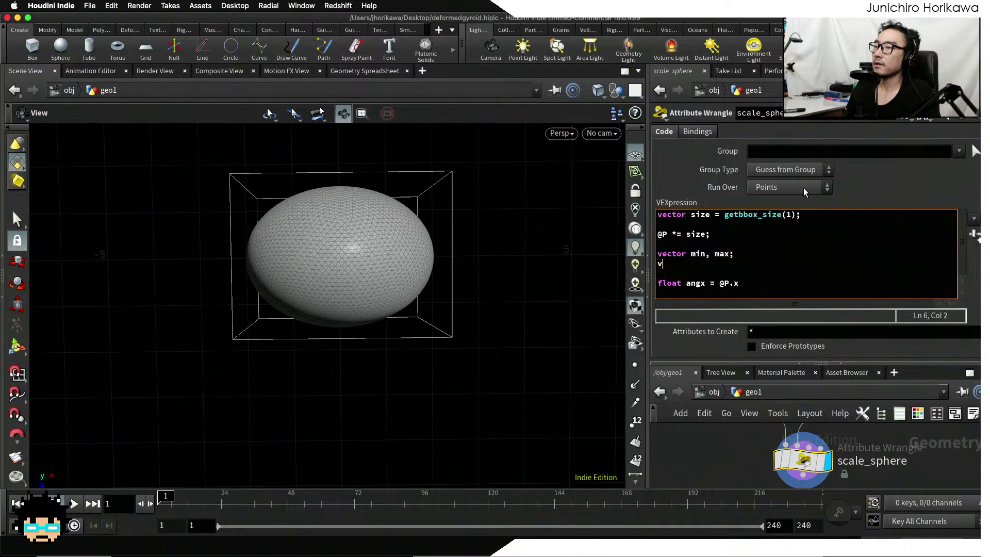
pyautogui.write('tor')
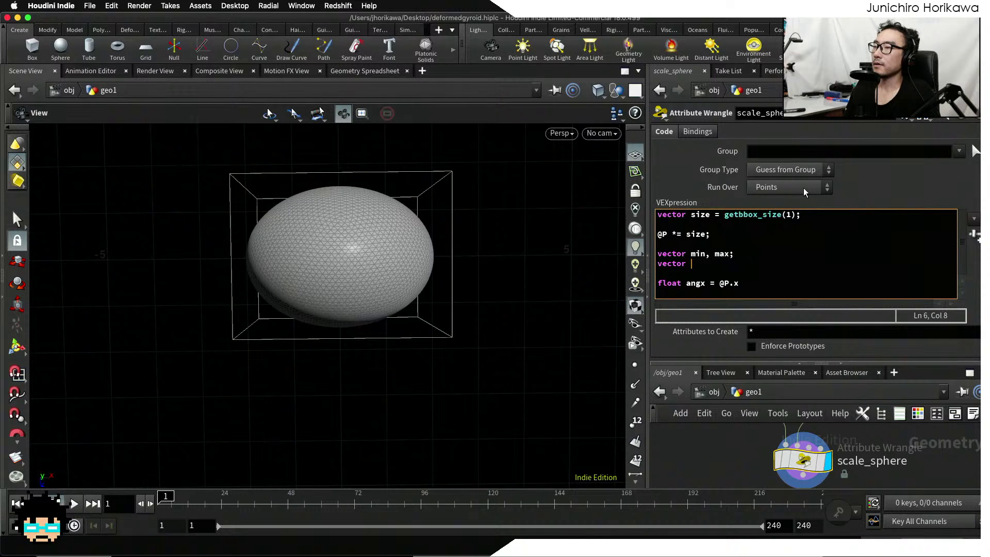
pyautogui.press('BackSpace')
pyautogui.press('BackSpace')
pyautogui.press('BackSpace')
pyautogui.press('BackSpace')
pyautogui.press('BackSpace')
pyautogui.press('BackSpace')
pyautogui.press('BackSpace')
pyautogui.write('getbbo')
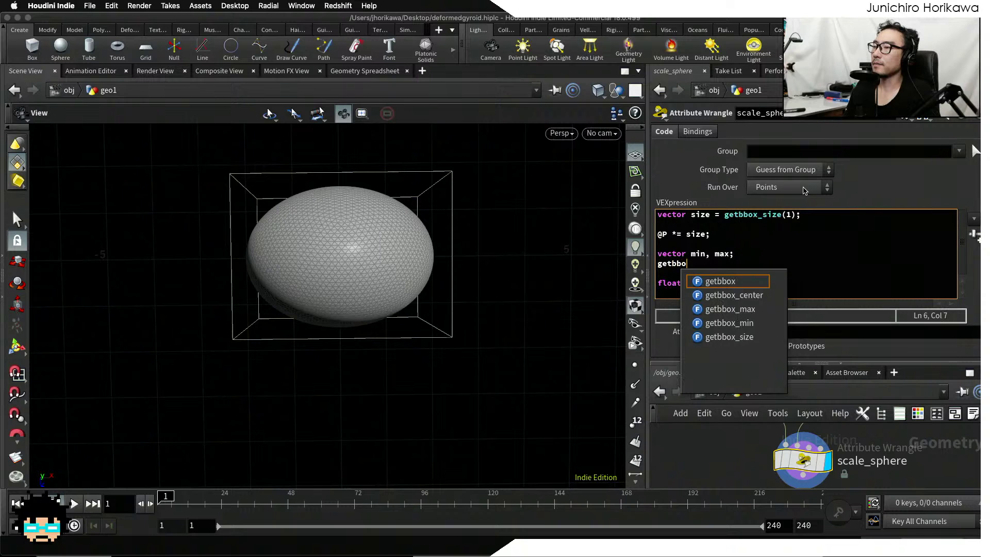
pyautogui.write('x_')
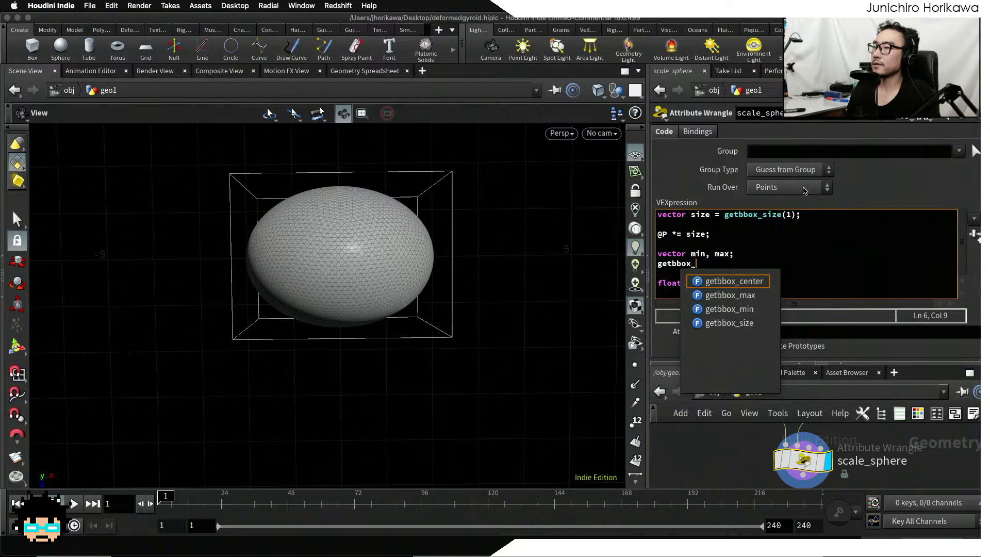
pyautogui.press('BackSpace')
pyautogui.press('BackSpace')
pyautogui.press('BackSpace')
pyautogui.press('BackSpace')
pyautogui.press('BackSpace')
pyautogui.press('BackSpace')
pyautogui.press('BackSpace')
pyautogui.press('BackSpace')
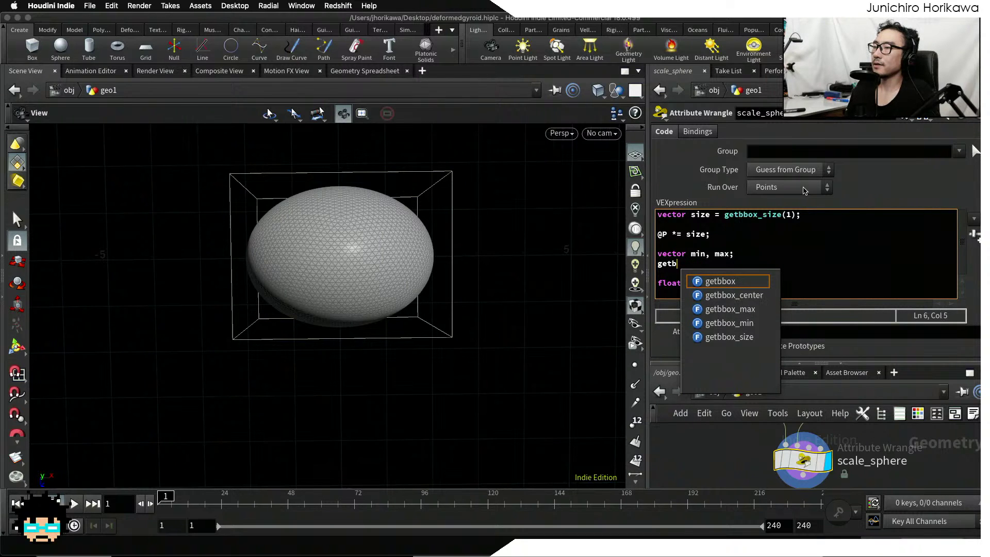
# Add the statement getbbox(1, min, max); below the min and max declaration to fetch the second input's bounding corners
pyautogui.write('getbb')
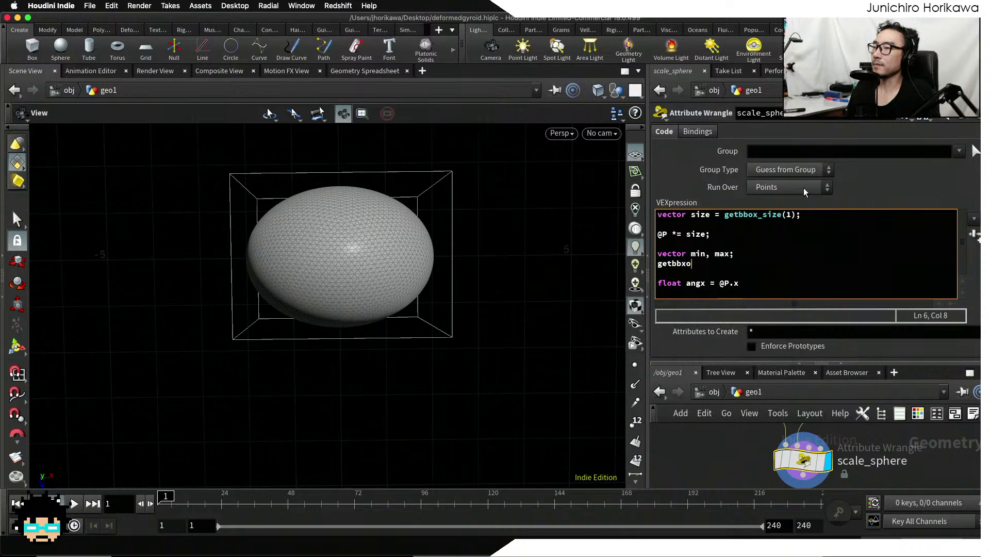
pyautogui.write('ox')
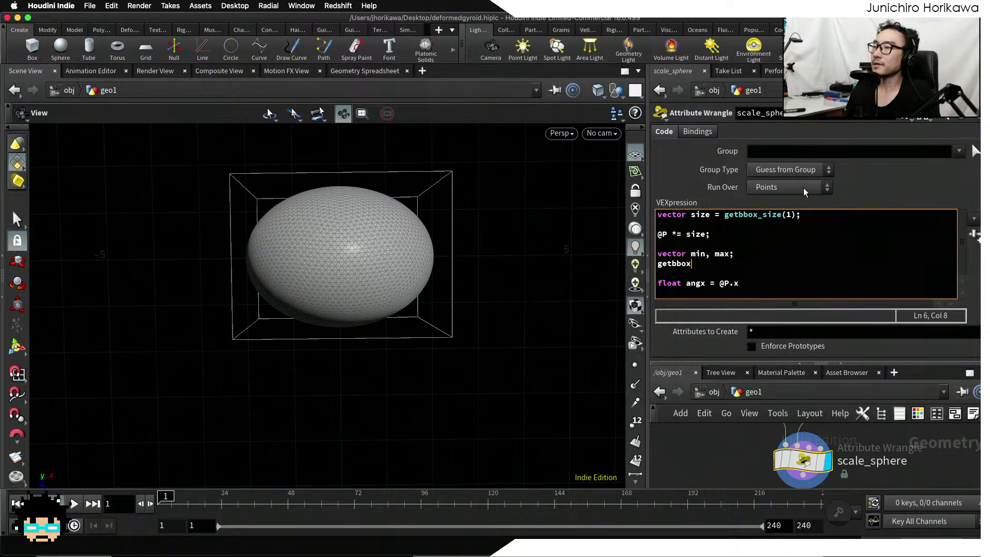
pyautogui.write('(')
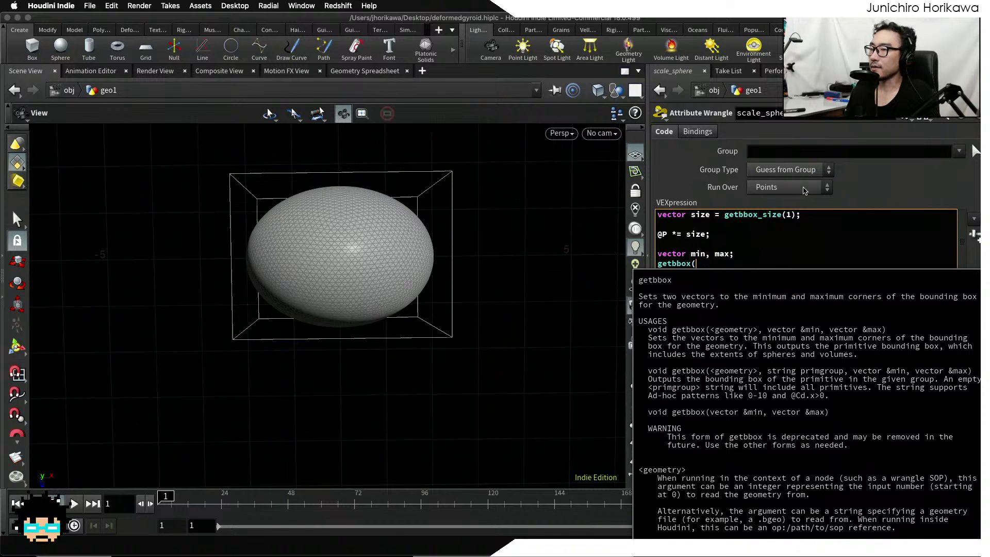
pyautogui.write('1, ')
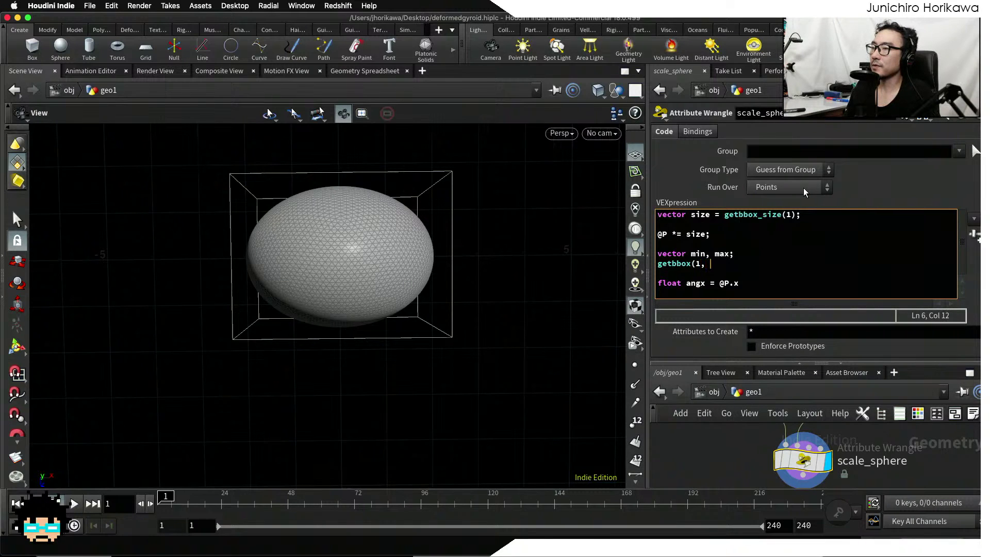
pyautogui.write('min, ma')
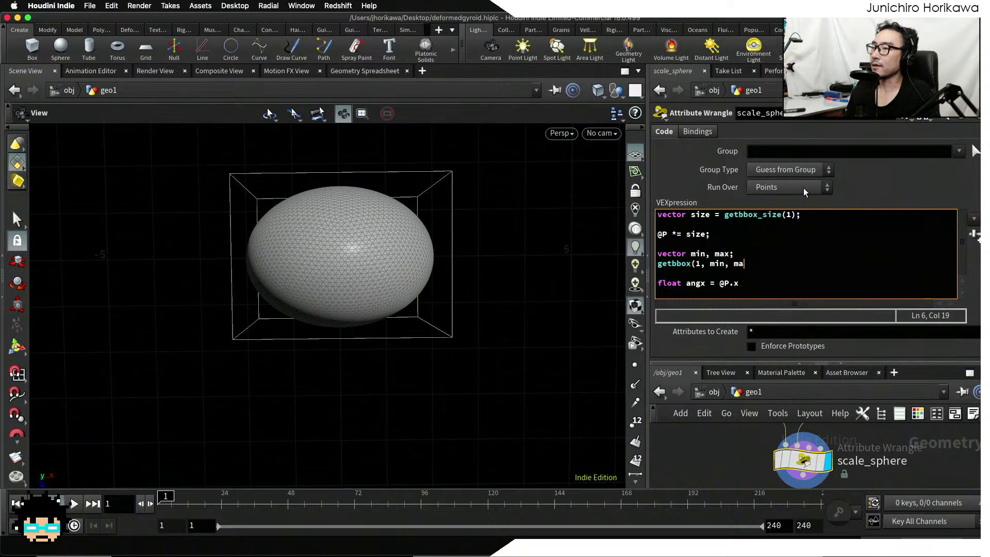
pyautogui.write('x);')
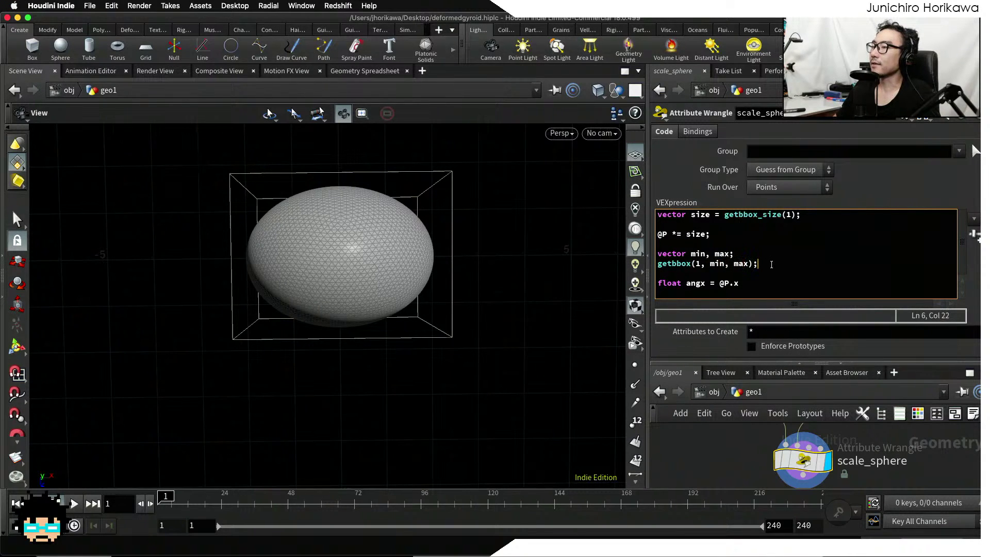
# Wrap @P.x in the angx line in a fit function with min.x and max.x as its source range
pyautogui.click(786, 270)
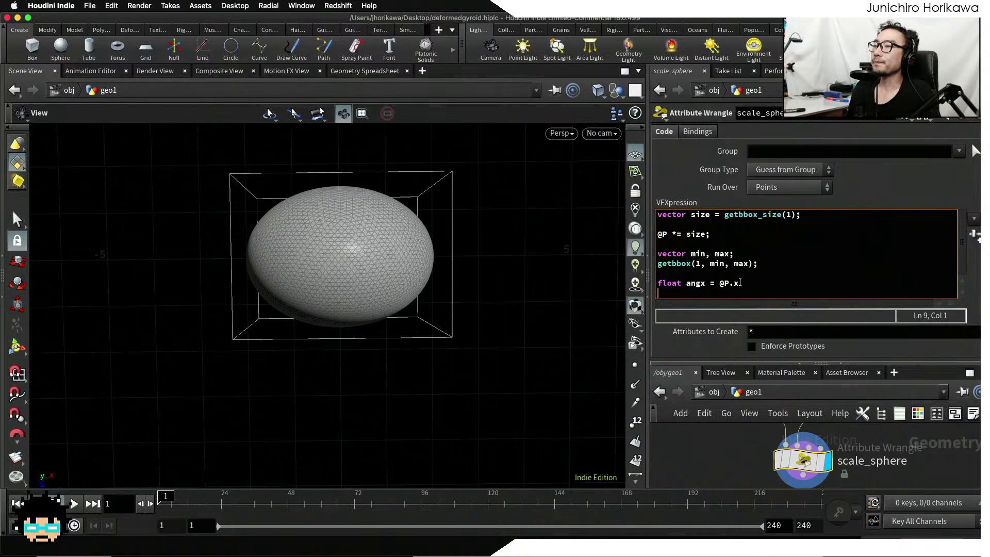
pyautogui.click(720, 283)
pyautogui.write('fit(')
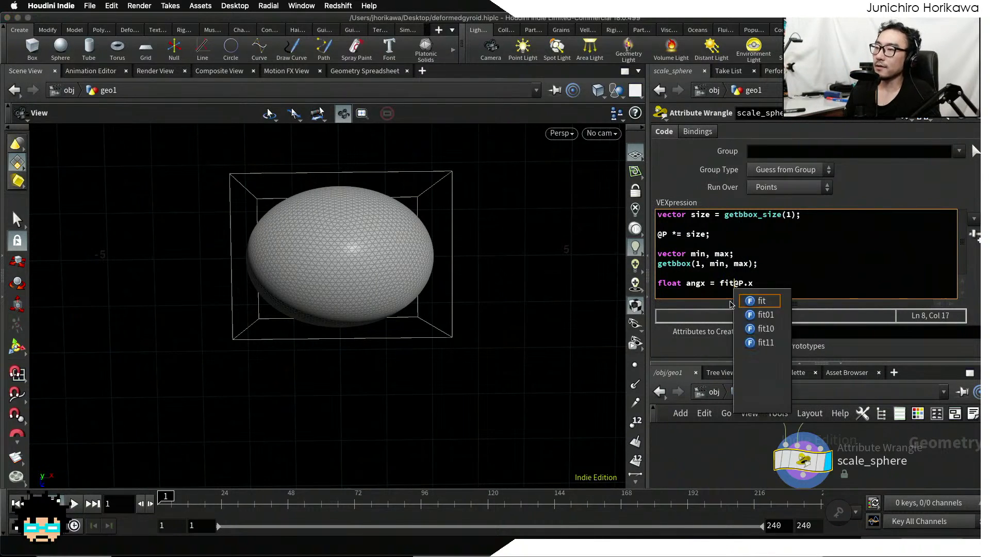
pyautogui.press('Right')
pyautogui.press('Right')
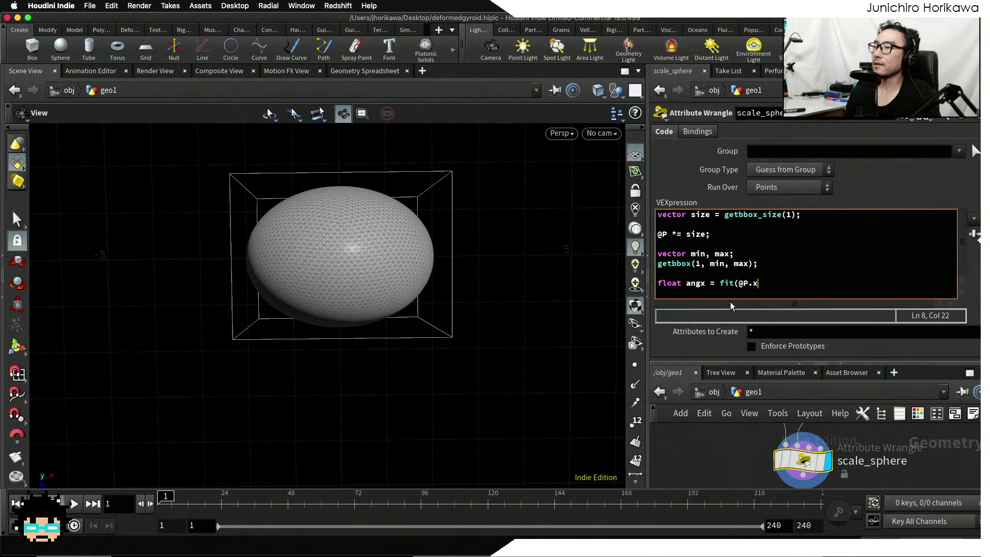
pyautogui.write(',')
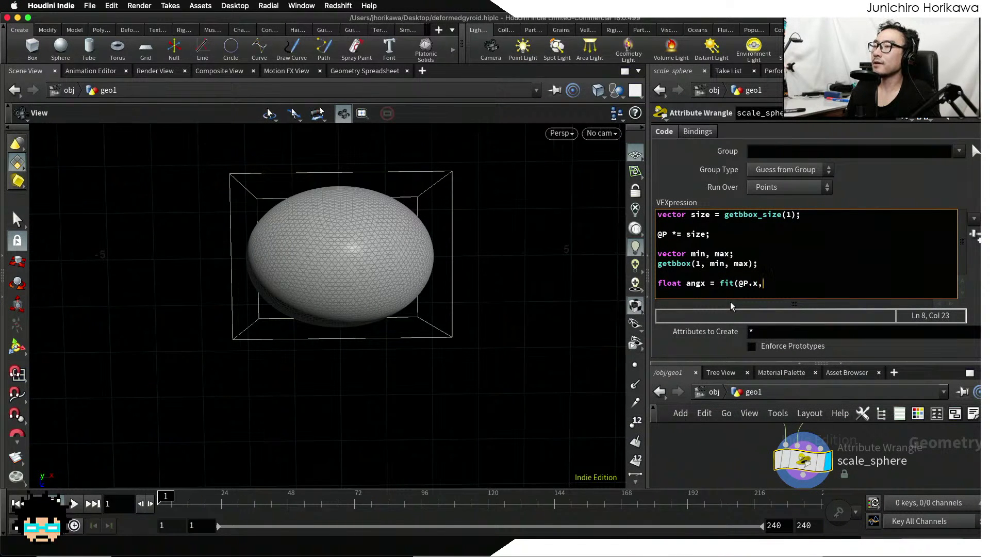
pyautogui.write(' min.x')
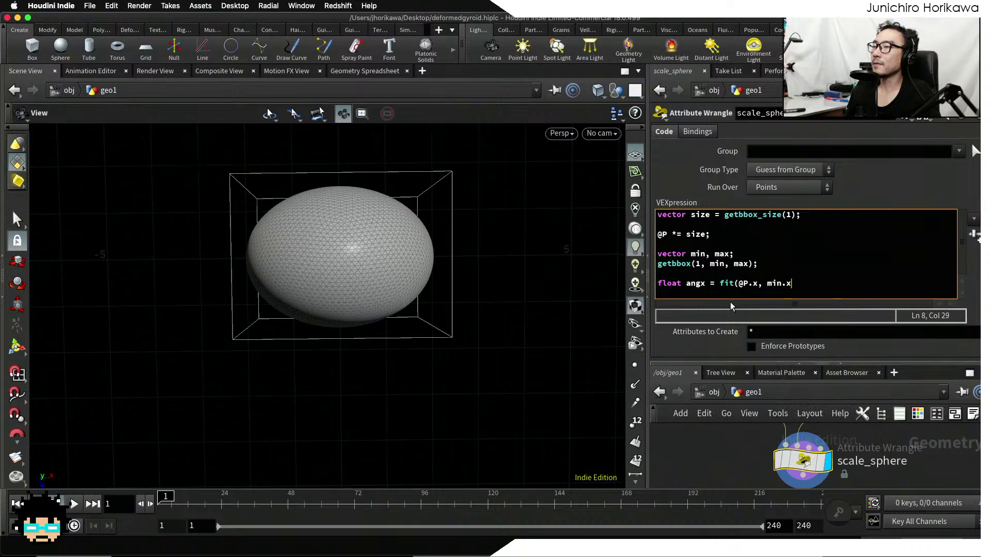
pyautogui.write(', ma')
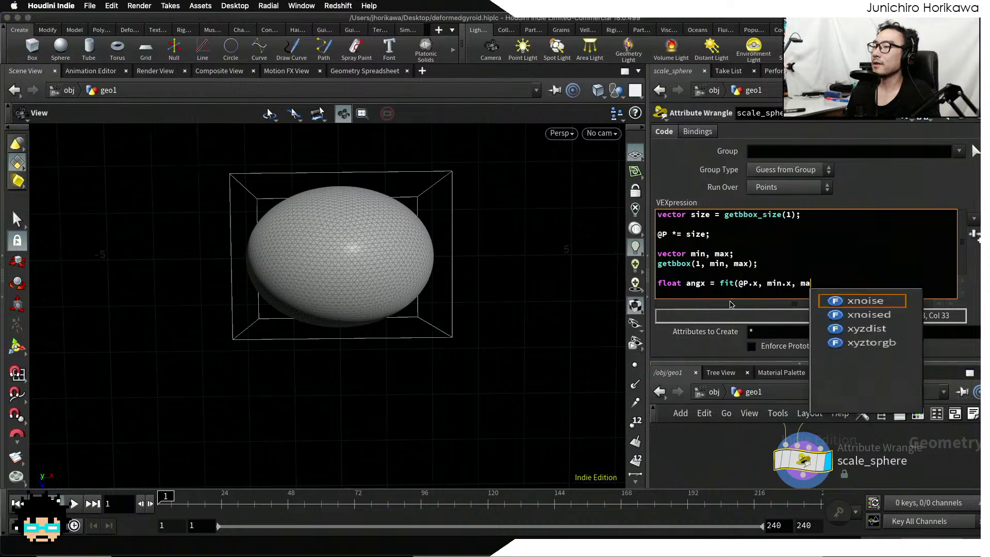
pyautogui.write('x.x,')
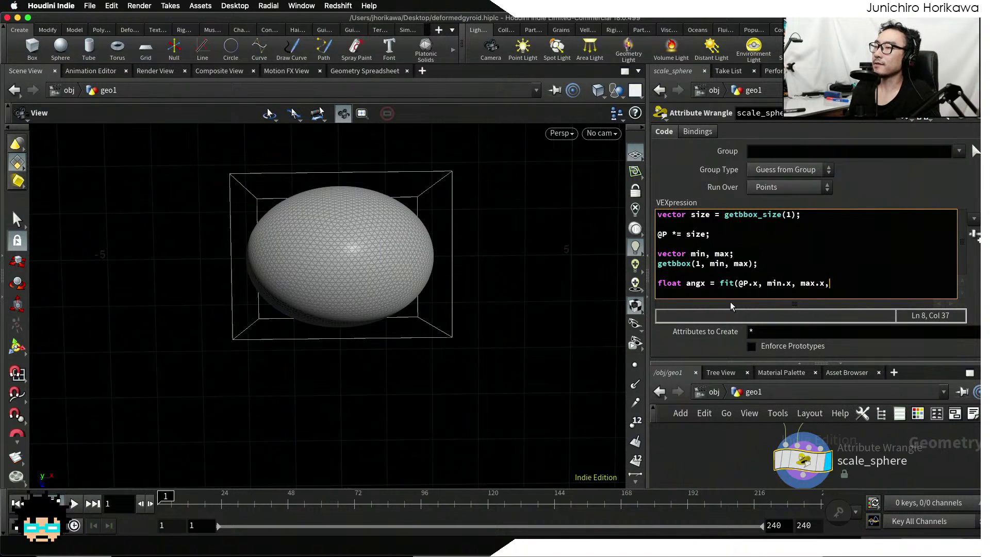
# Complete angx's fit function with the output range 0 to $PI and end the statement
pyautogui.moveTo(767, 283); pyautogui.dragTo(825, 283)
pyautogui.click(832, 283)
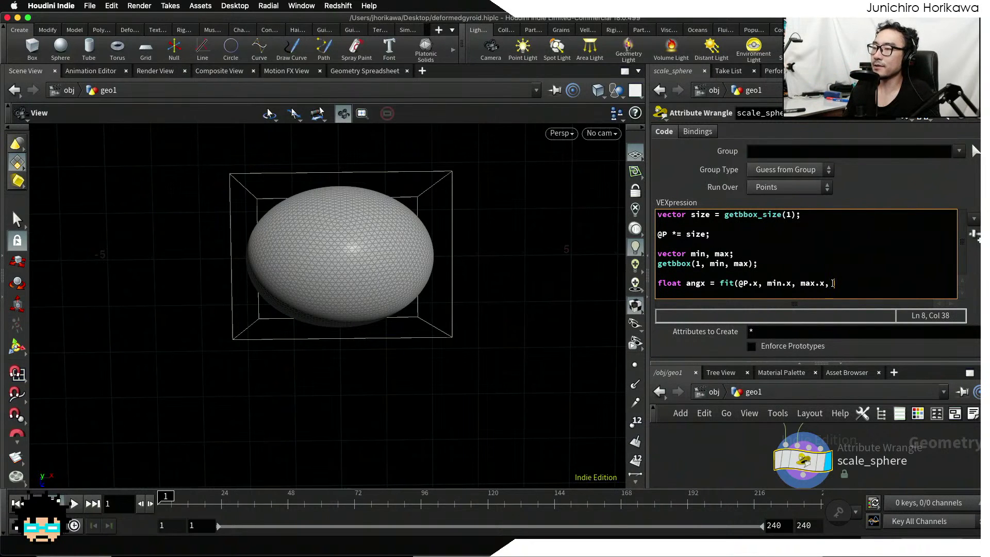
pyautogui.write('0')
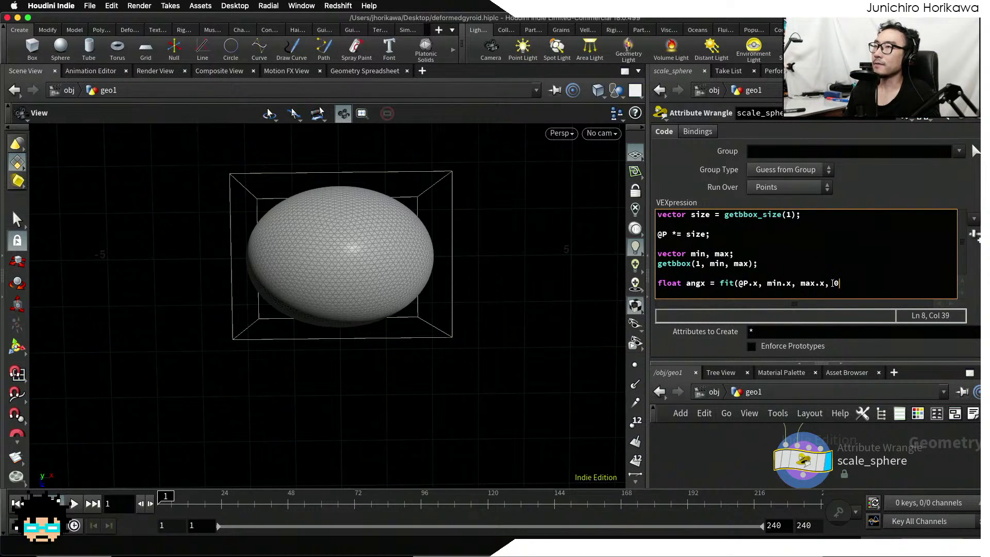
pyautogui.write(', ')
pyautogui.write('$P')
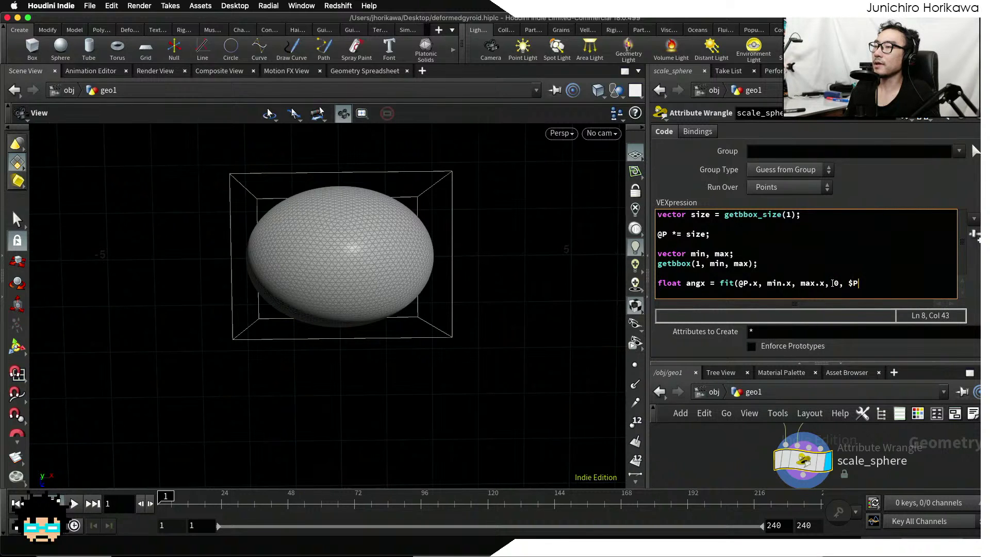
pyautogui.write('I);')
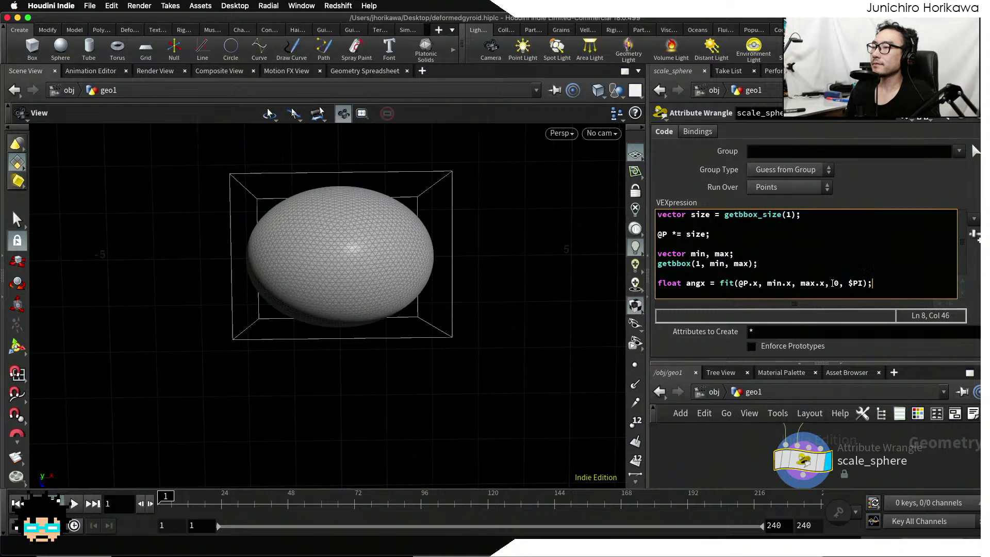
# Declare a float variable scalez as sin(angx) on the line below angx
pyautogui.press('Return')
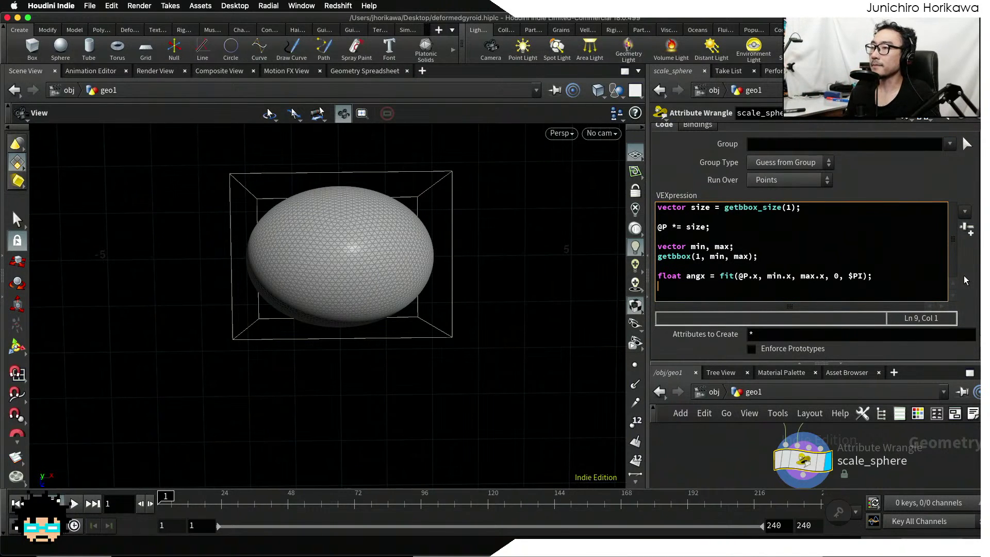
pyautogui.write('float')
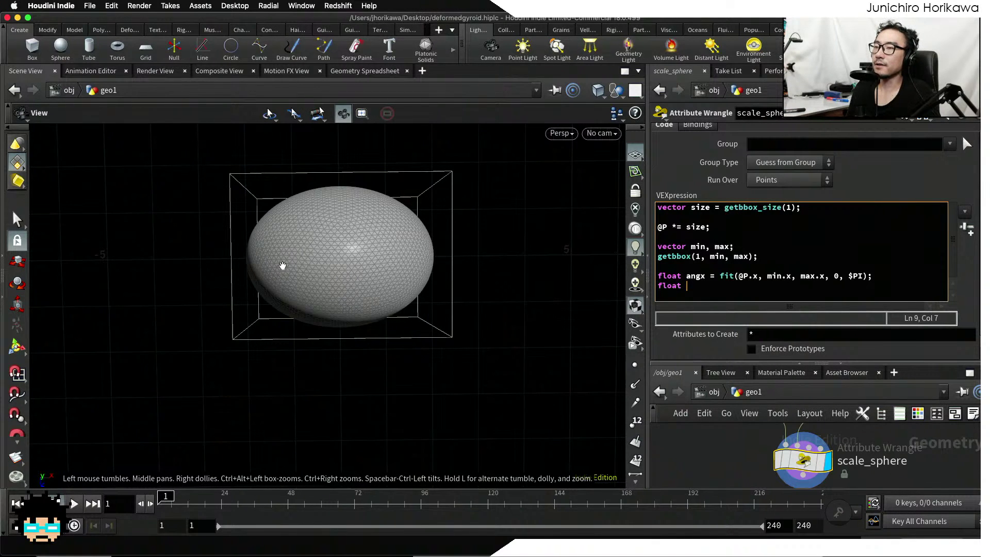
pyautogui.moveTo(436, 294); pyautogui.dragTo(413, 291)
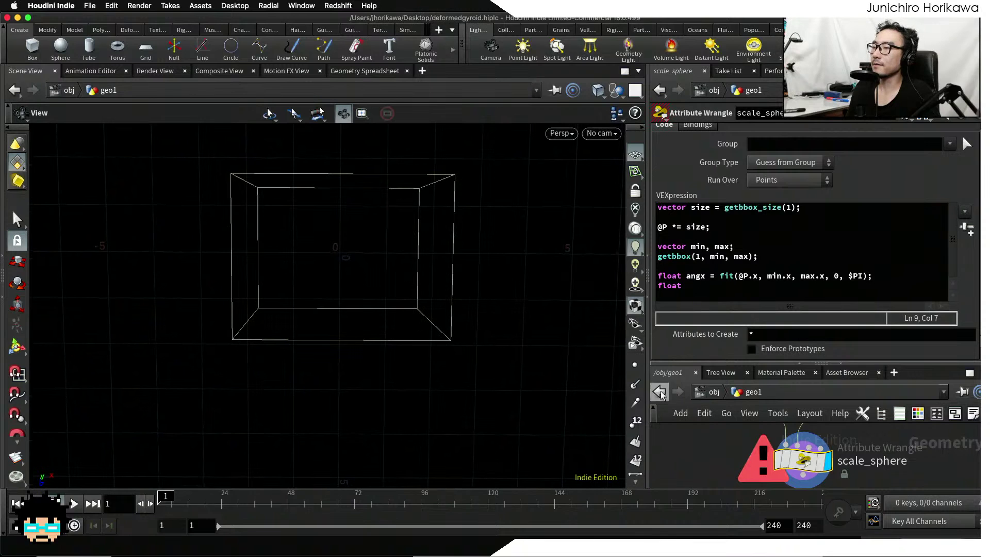
pyautogui.click(697, 286)
pyautogui.write('scale')
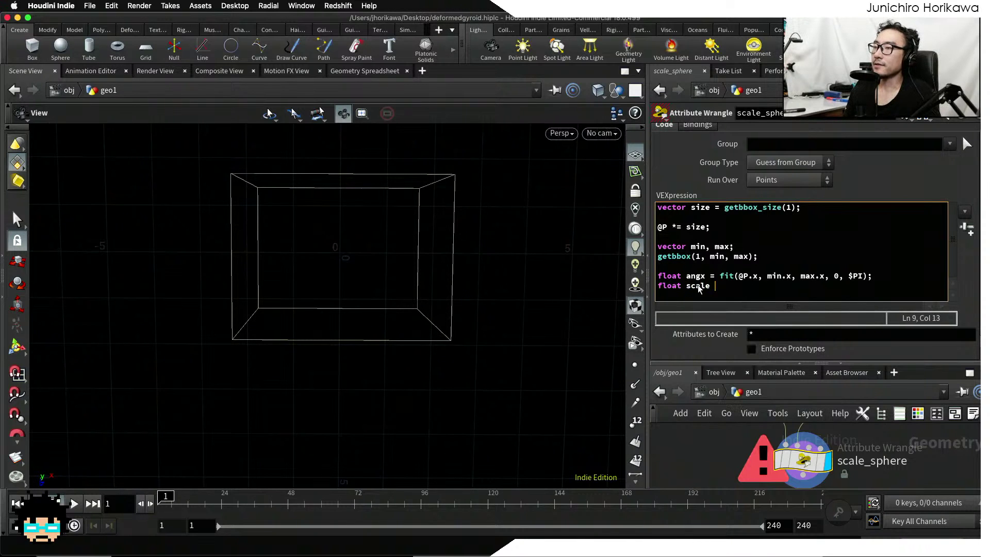
pyautogui.press('BackSpace')
pyautogui.write('z')
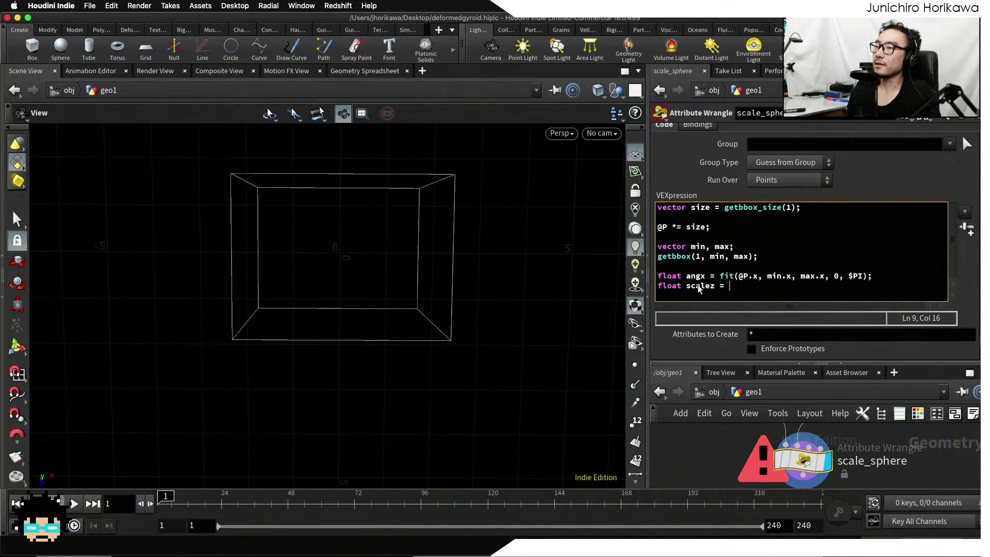
pyautogui.write(' = sin(')
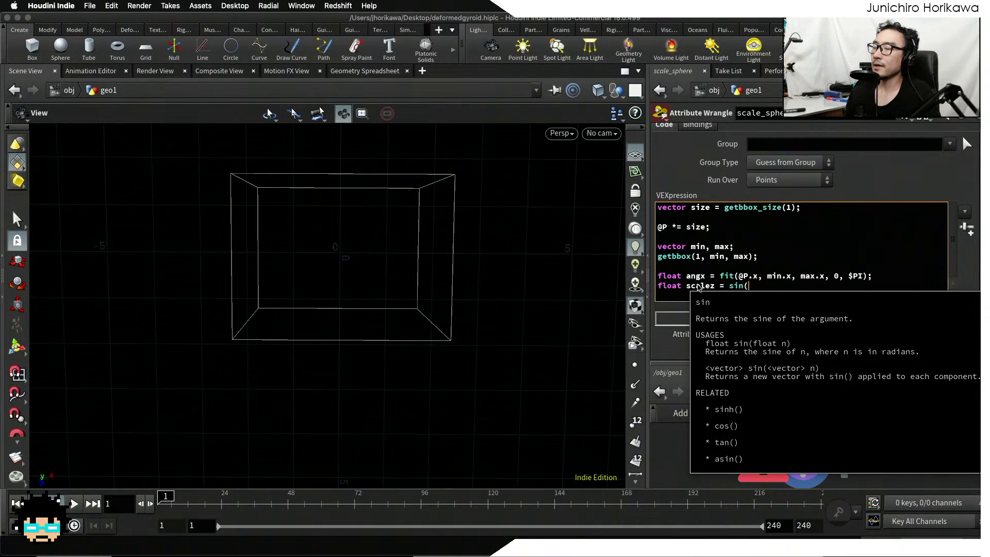
pyautogui.write('ang')
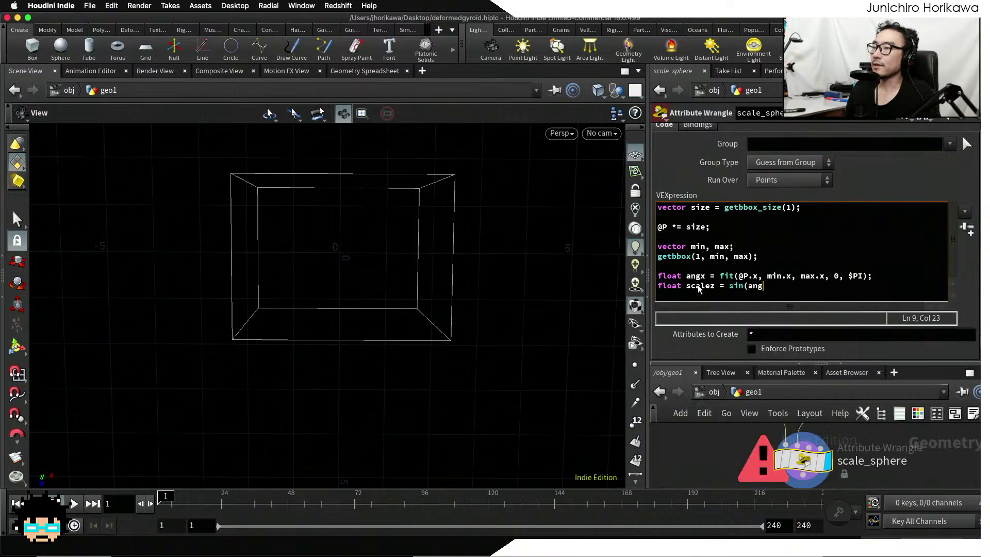
pyautogui.write('x);')
pyautogui.press('Return')
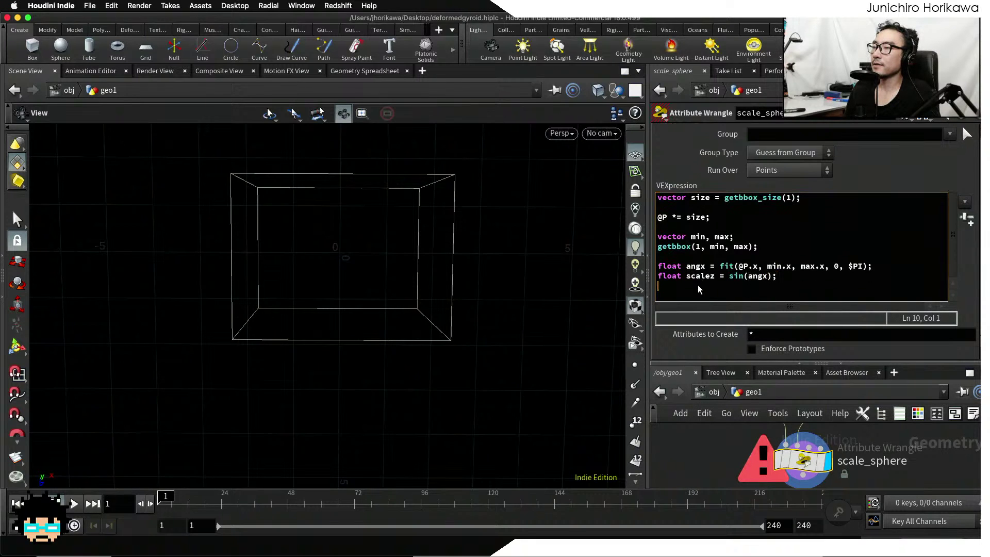
# Add the statement @P.z *= scalez; below the scalez line and inspect the reshaped sphere from several angles
pyautogui.press('Return')
pyautogui.write('@P')
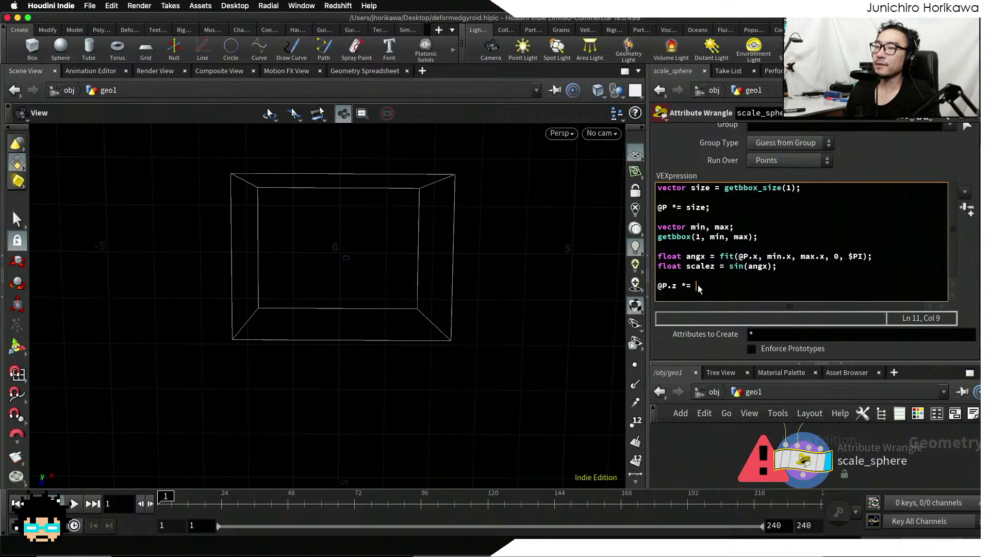
pyautogui.write('.z *= ')
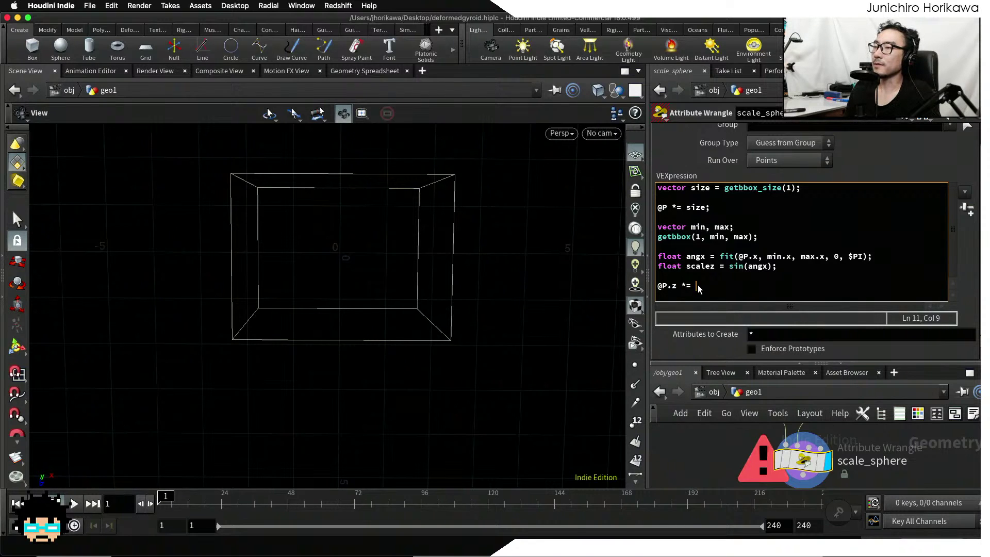
pyautogui.write('scale')
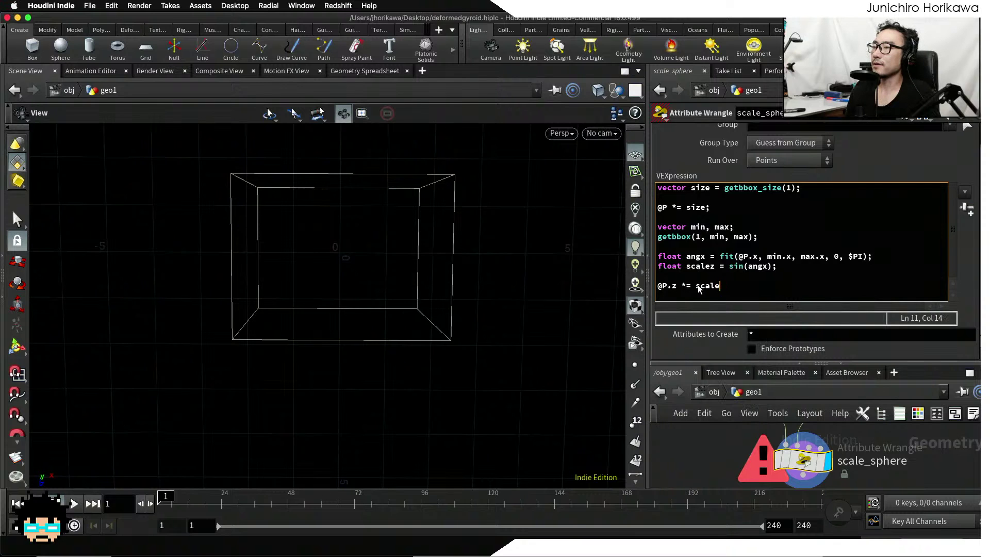
pyautogui.write('zz;')
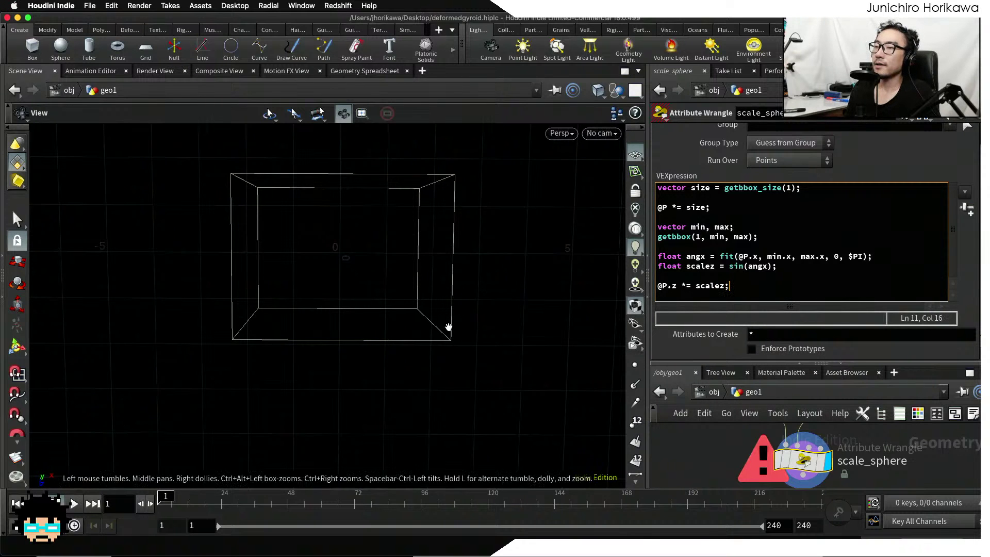
pyautogui.moveTo(389, 361); pyautogui.dragTo(362, 224)
pyautogui.moveTo(335, 334); pyautogui.dragTo(381, 330)
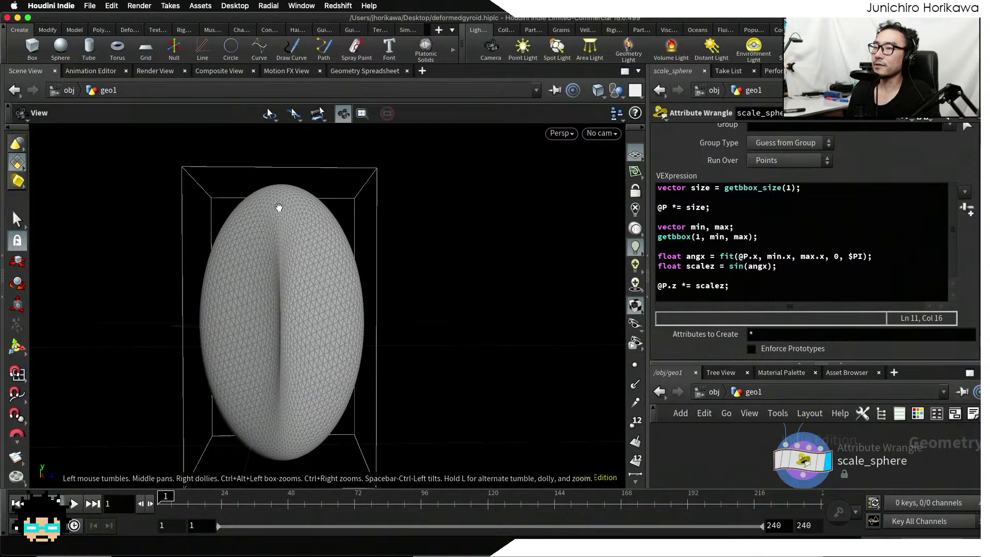
pyautogui.moveTo(288, 339); pyautogui.dragTo(314, 263)
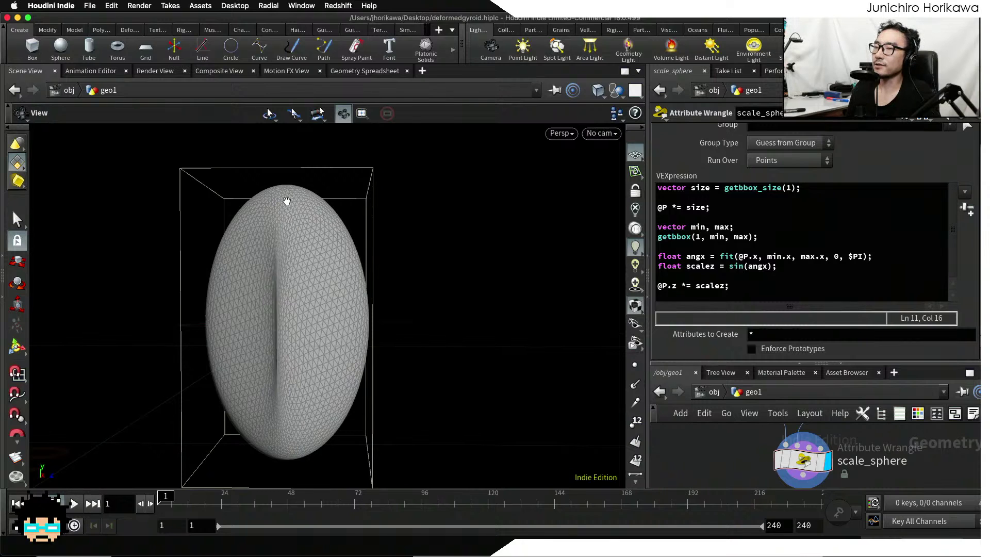
pyautogui.moveTo(287, 227); pyautogui.dragTo(333, 273)
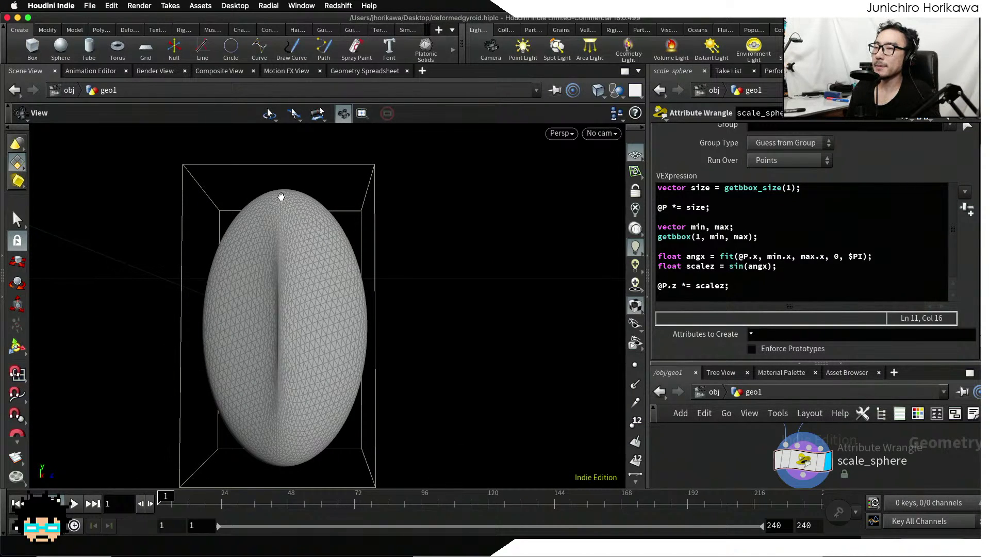
pyautogui.moveTo(296, 210); pyautogui.dragTo(341, 234)
pyautogui.click(753, 288)
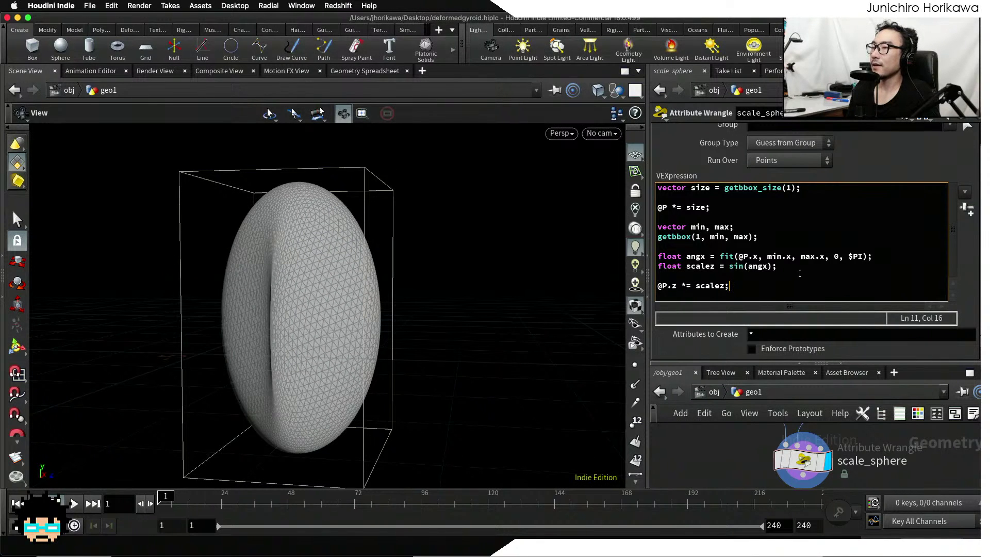
pyautogui.press('Up')
pyautogui.press('Return')
pyautogui.press('Return')
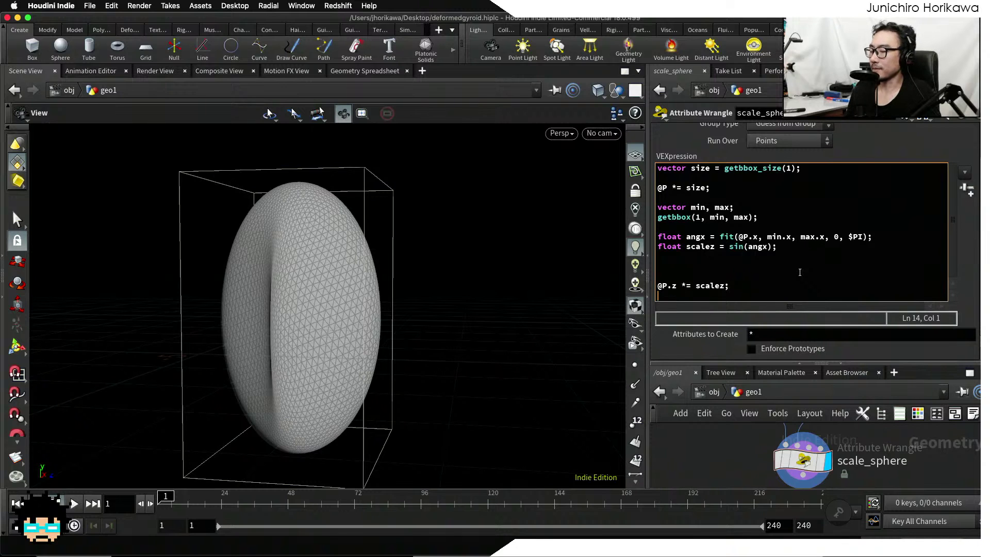
pyautogui.press('Up')
pyautogui.press('BackSpace')
pyautogui.press('BackSpace')
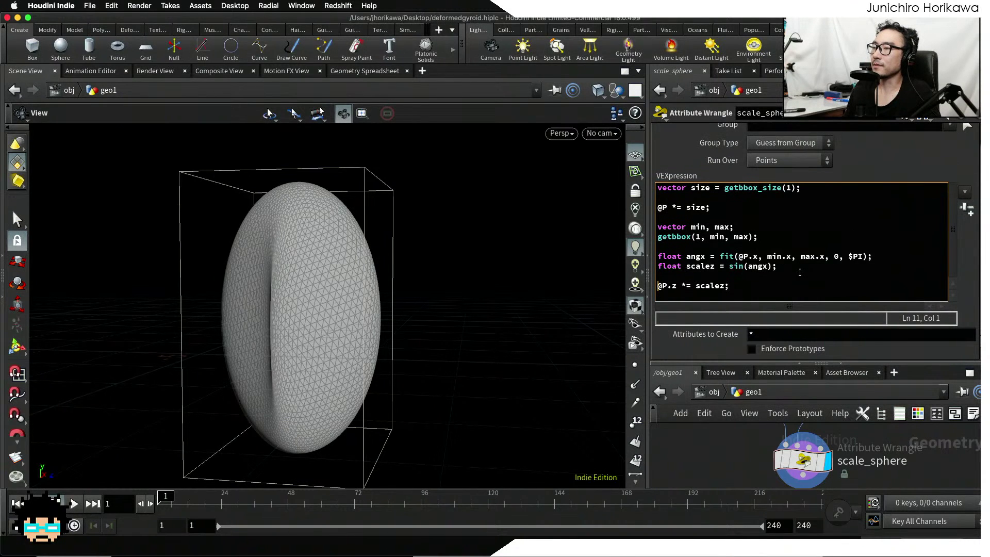
# Below the @P.z statement, declare a float angy as a fit of @P.y with min.y and max.y as its source range
pyautogui.press('End')
pyautogui.press('Return')
pyautogui.press('Return')
pyautogui.write('float')
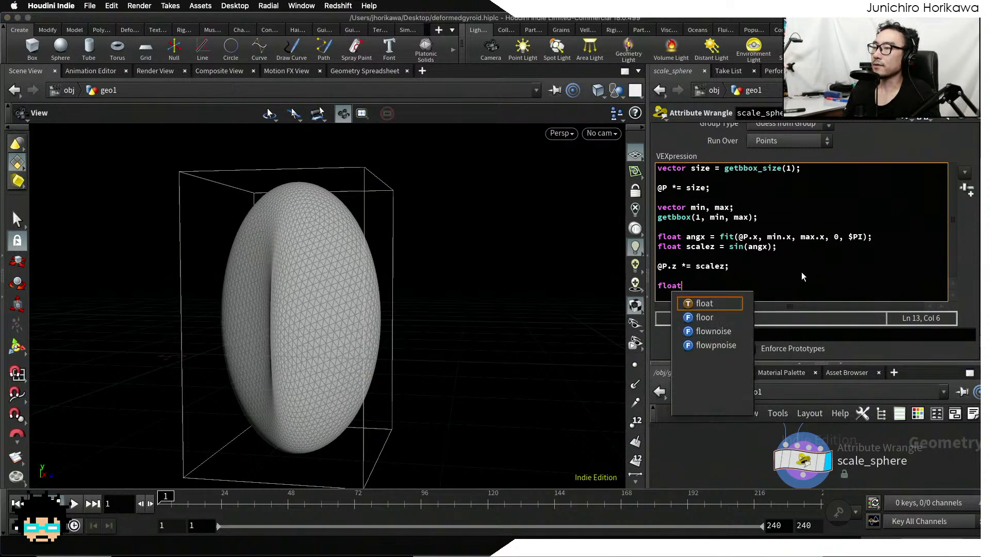
pyautogui.write(' angy = f')
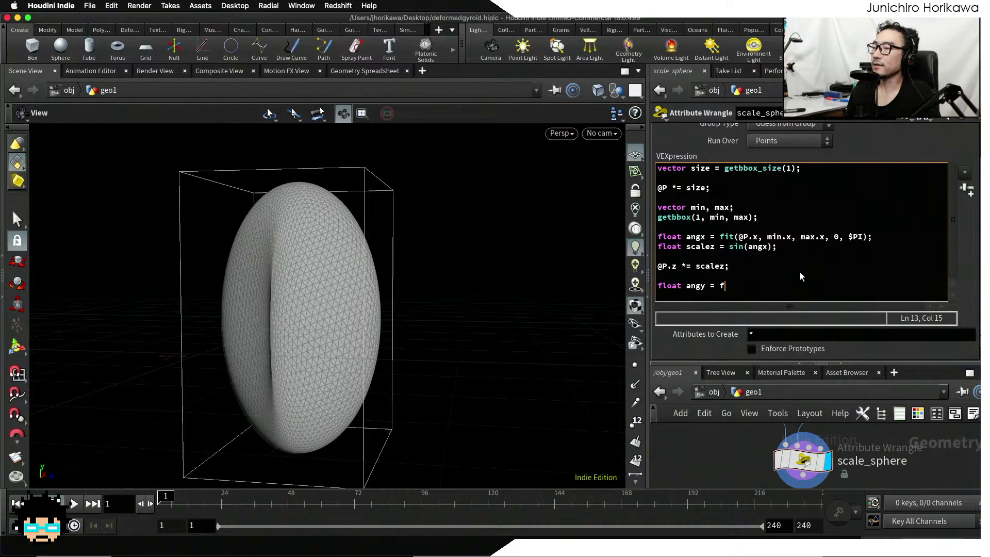
pyautogui.write('it(@P.y, min.y, max.y,')
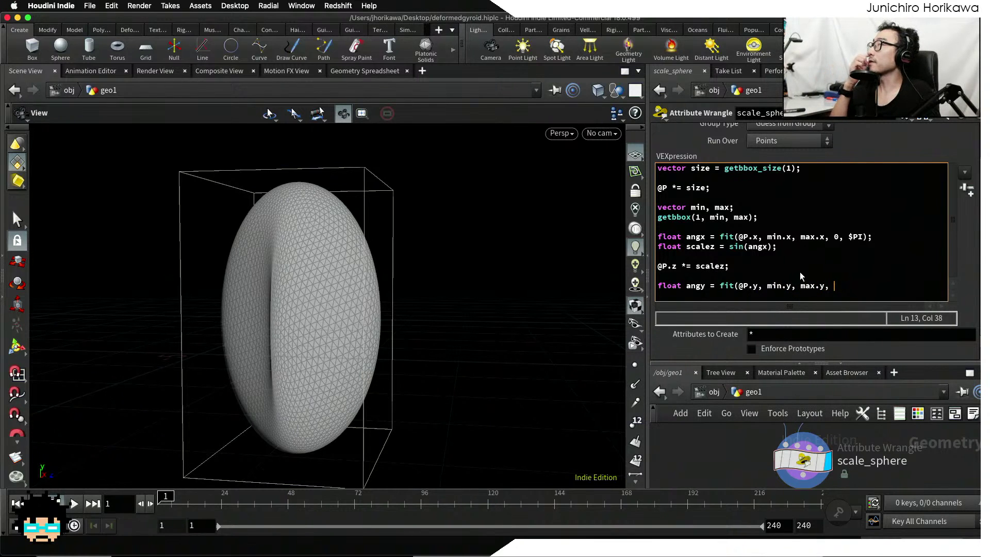
# Complete angy's fit function with the output range 0 to $PI * 2 and end the statement
pyautogui.write(' 0,')
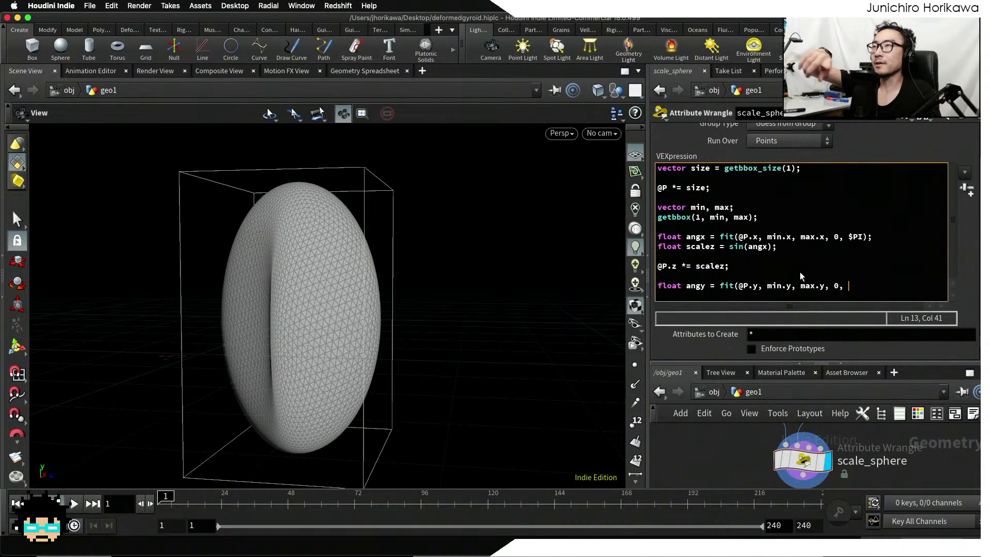
pyautogui.write('$pI')
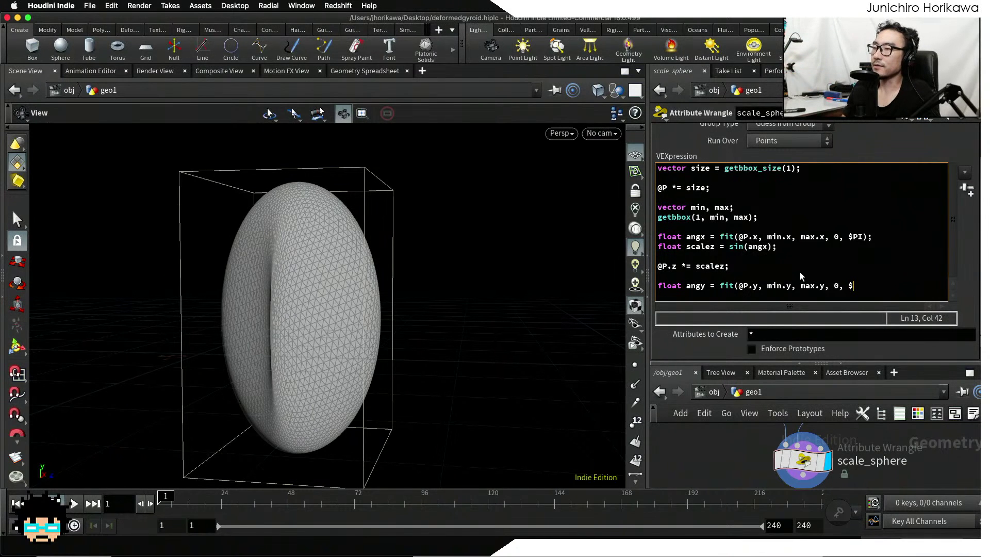
pyautogui.press('BackSpace')
pyautogui.press('BackSpace')
pyautogui.press('BackSpace')
pyautogui.press('BackSpace')
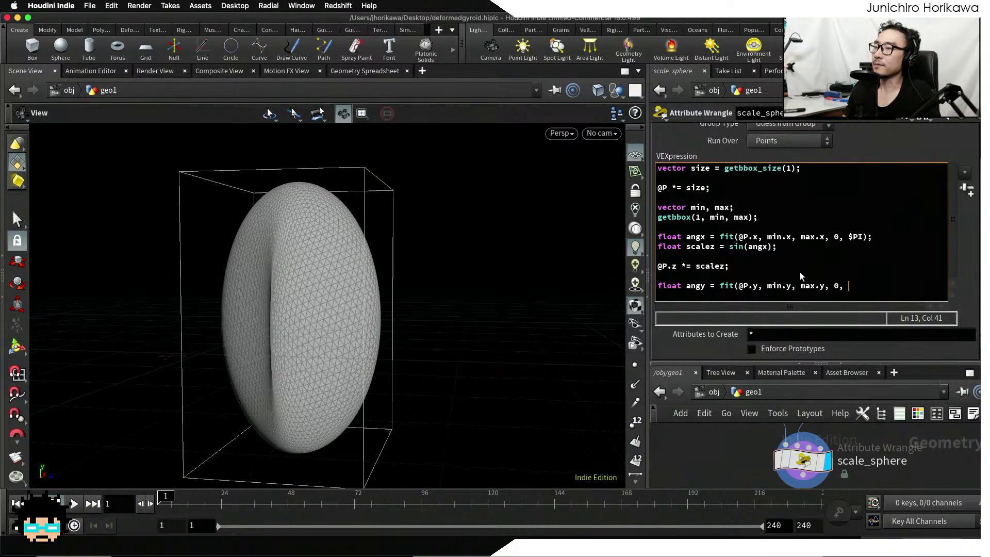
pyautogui.write('$PI')
pyautogui.write('* 2);')
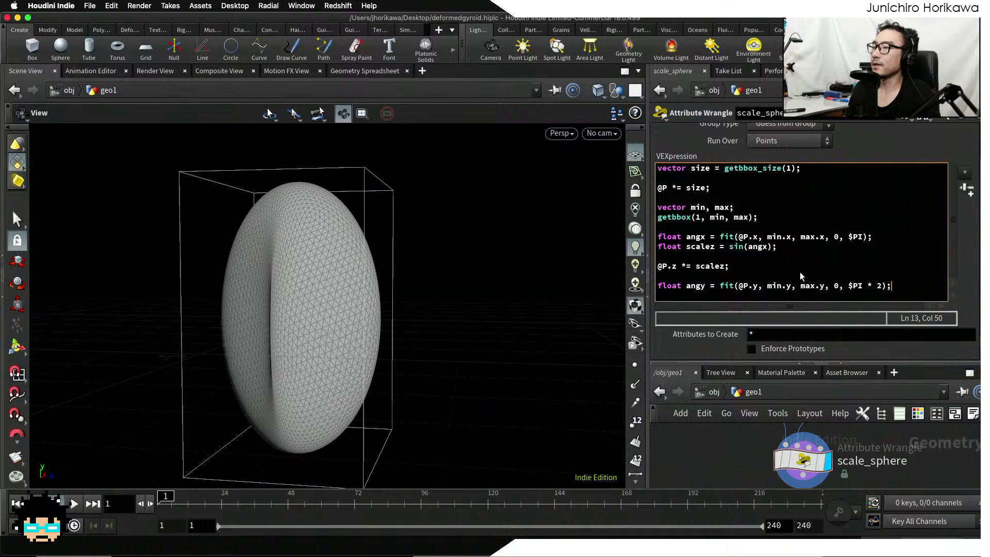
pyautogui.press('Return')
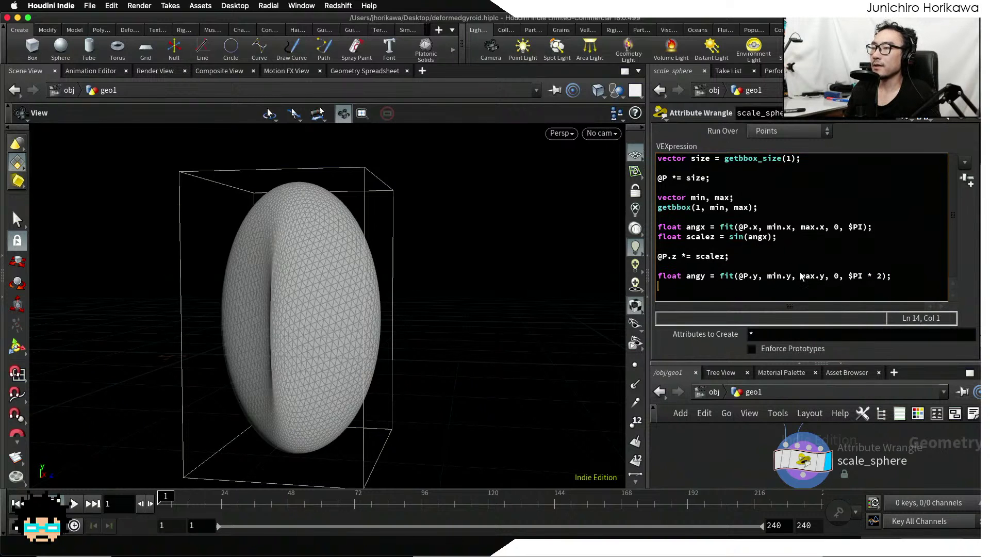
pyautogui.write('float ')
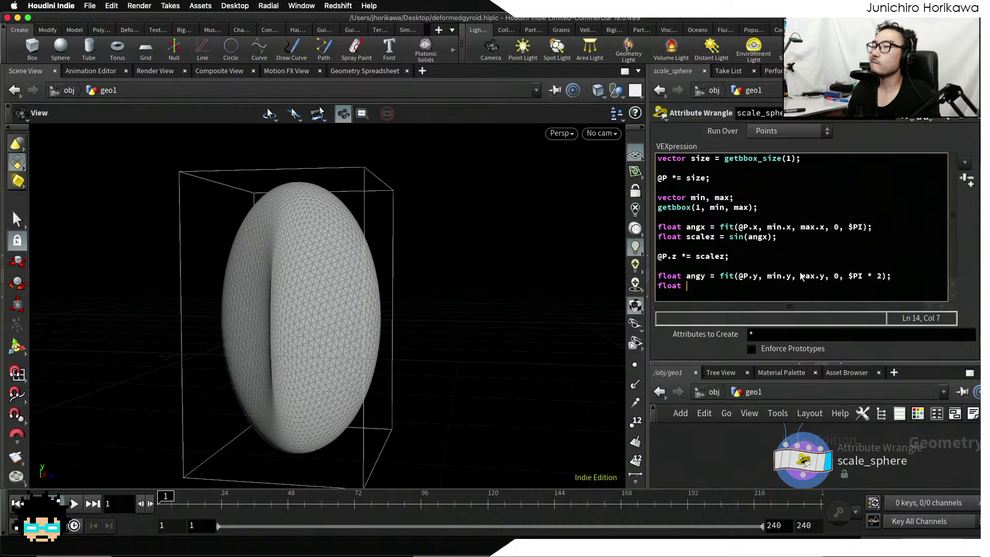
pyautogui.write('y')
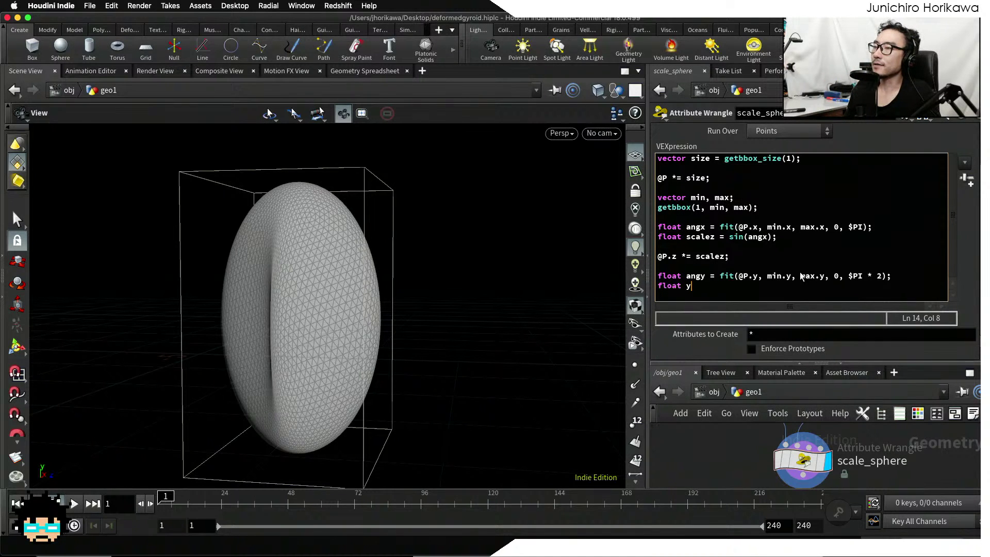
pyautogui.press('BackSpace')
pyautogui.write('scalez')
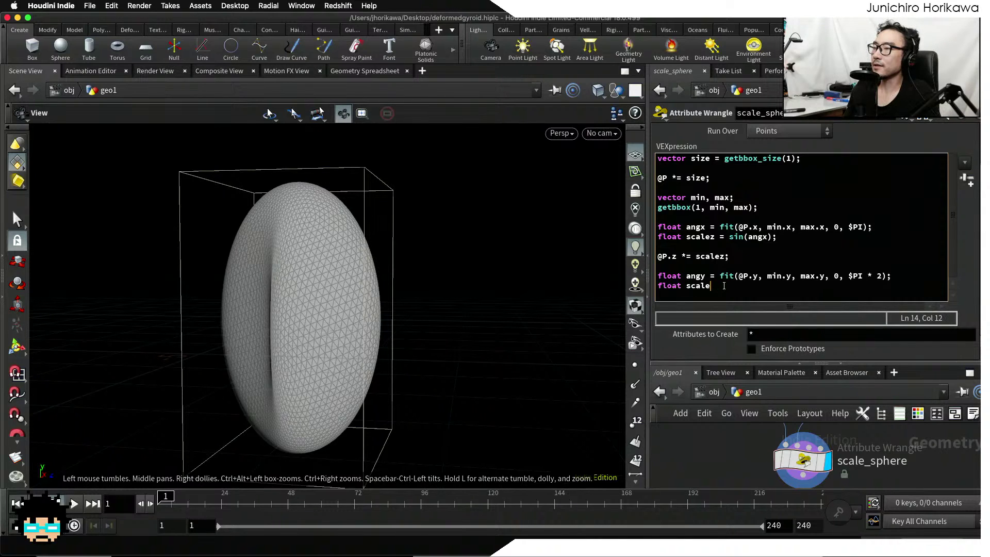
pyautogui.press('BackSpace')
pyautogui.press('BackSpace')
pyautogui.press('BackSpace')
pyautogui.press('BackSpace')
pyautogui.press('BackSpace')
pyautogui.press('BackSpace')
pyautogui.press('BackSpace')
pyautogui.press('BackSpace')
pyautogui.press('BackSpace')
pyautogui.press('BackSpace')
pyautogui.press('BackSpace')
# Reassign scalez to cos(angy) on the line below angy
pyautogui.write('sca')
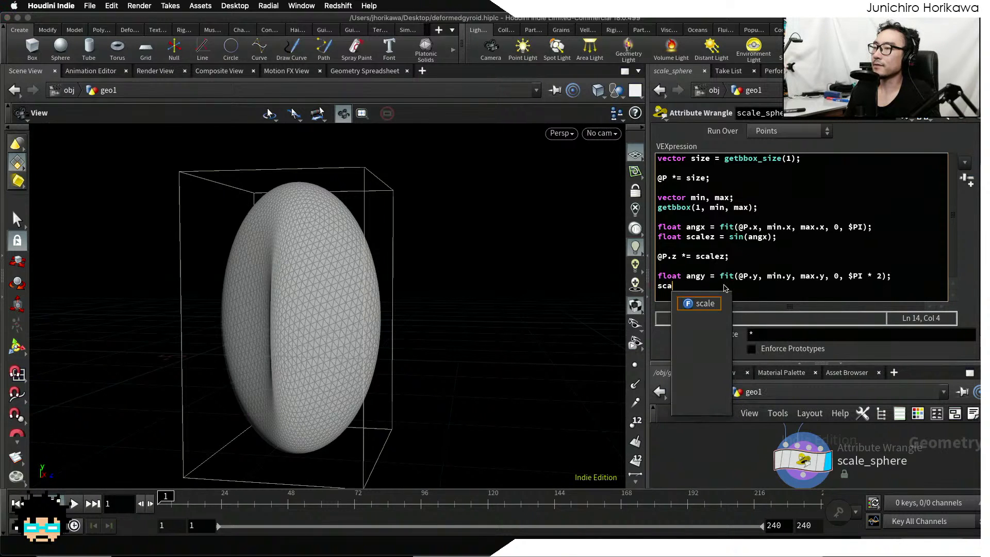
pyautogui.write('lez = ')
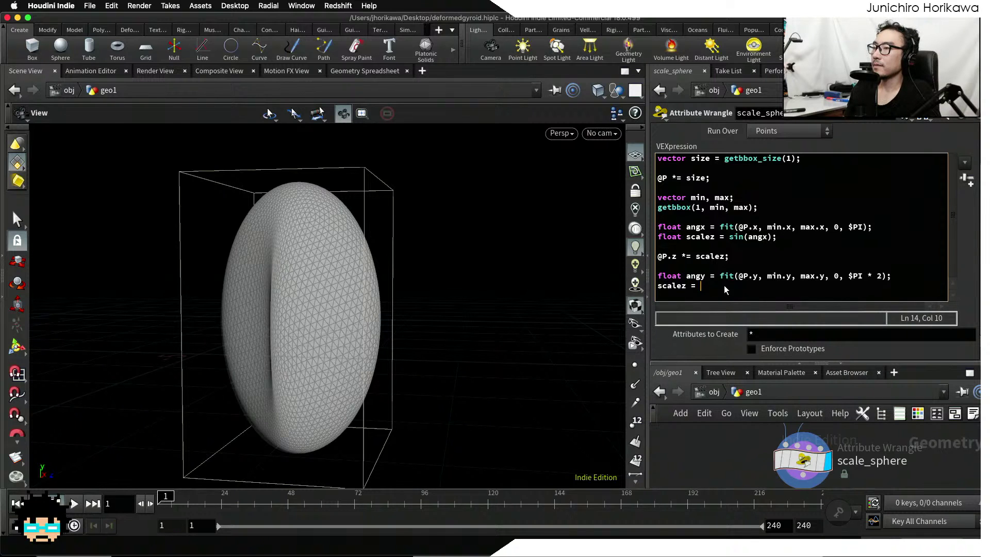
pyautogui.write('cos(')
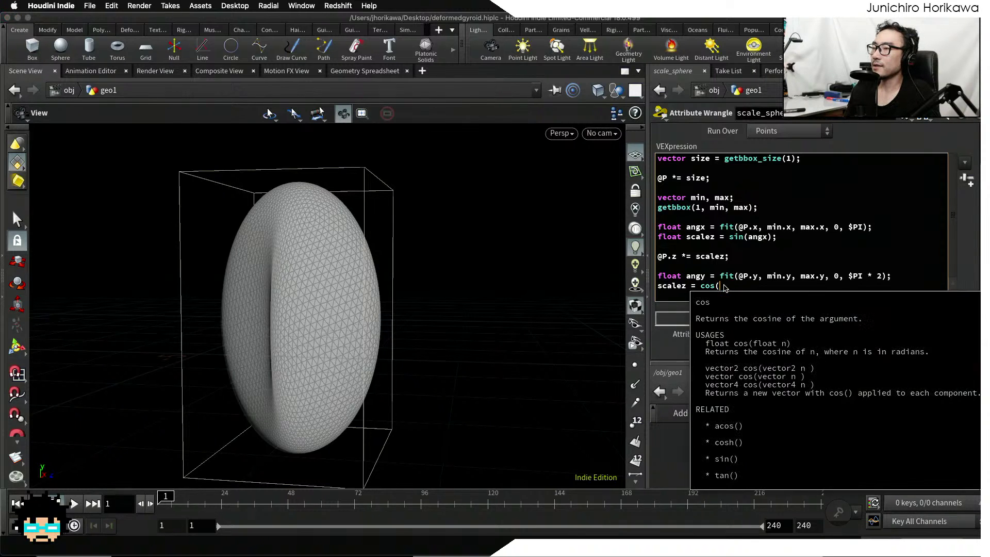
pyautogui.write('angy);')
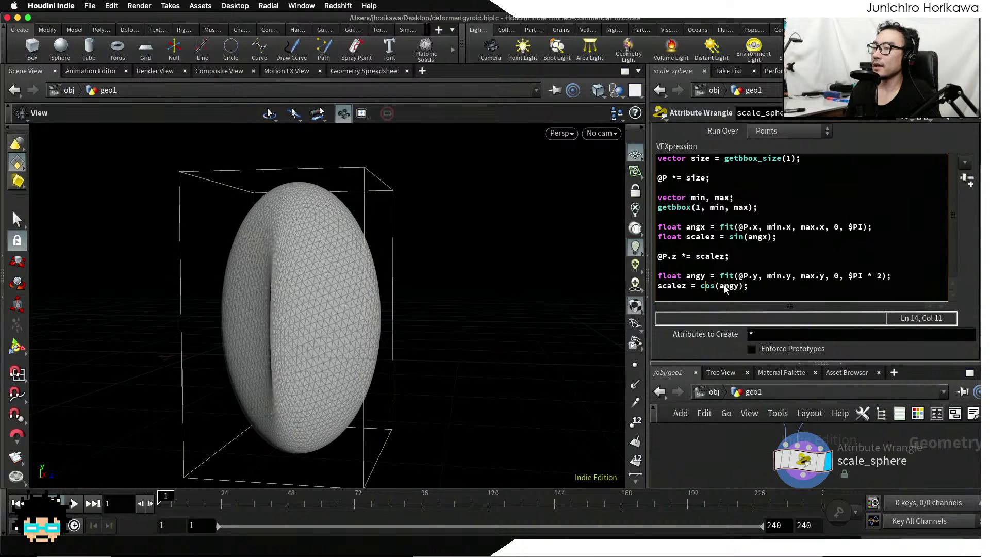
# Wrap cos(angy) in a fit function with 1.0 and -1.0 as its source range
pyautogui.press('Left')
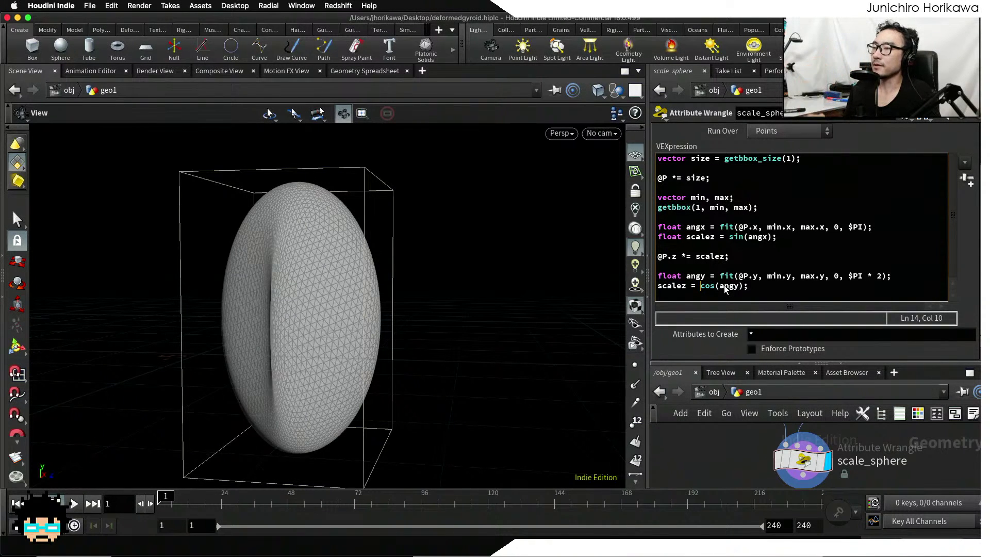
pyautogui.write('fit(')
pyautogui.press('Right')
pyautogui.press('Right')
pyautogui.press('Right')
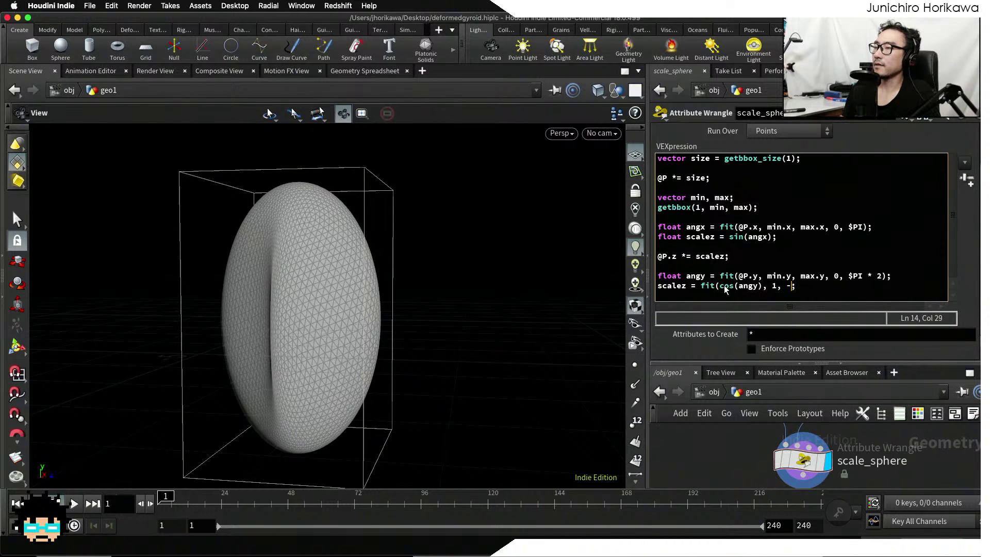
pyautogui.write('1.0')
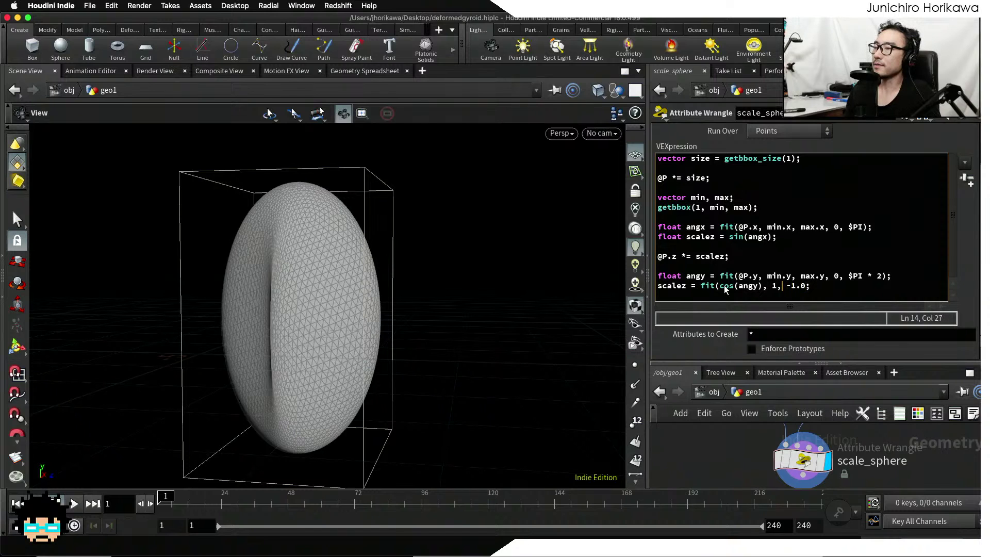
pyautogui.press('Left')
pyautogui.write('.0')
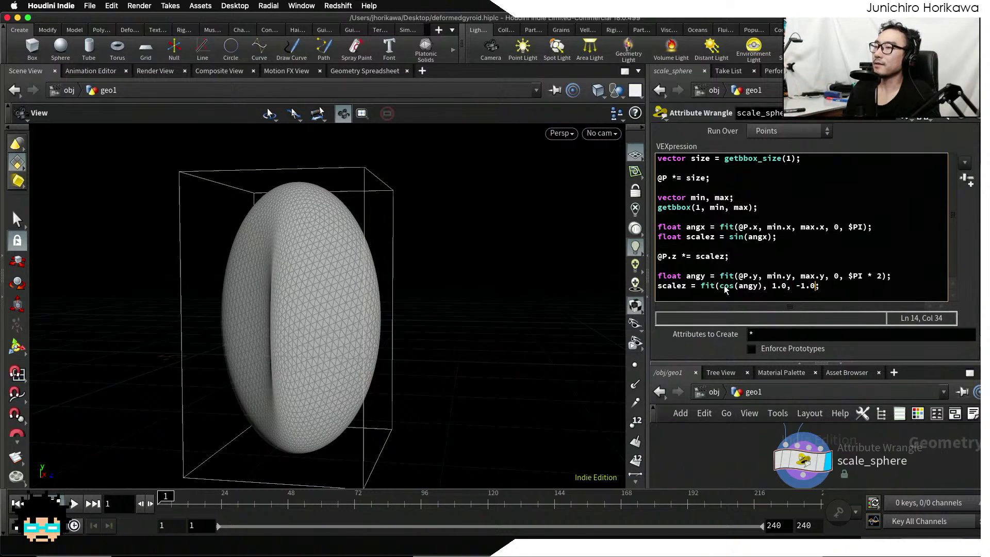
pyautogui.write(')')
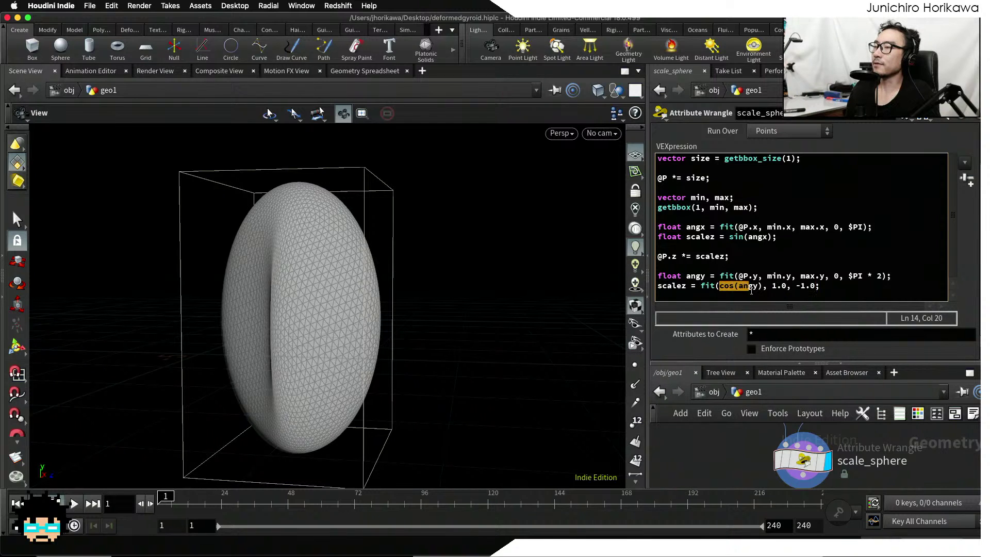
# Complete the fit around cos(angy) with the output range 0 to 1.0 and close its parenthesis
pyautogui.click(780, 287)
pyautogui.moveTo(772, 287); pyautogui.dragTo(786, 286)
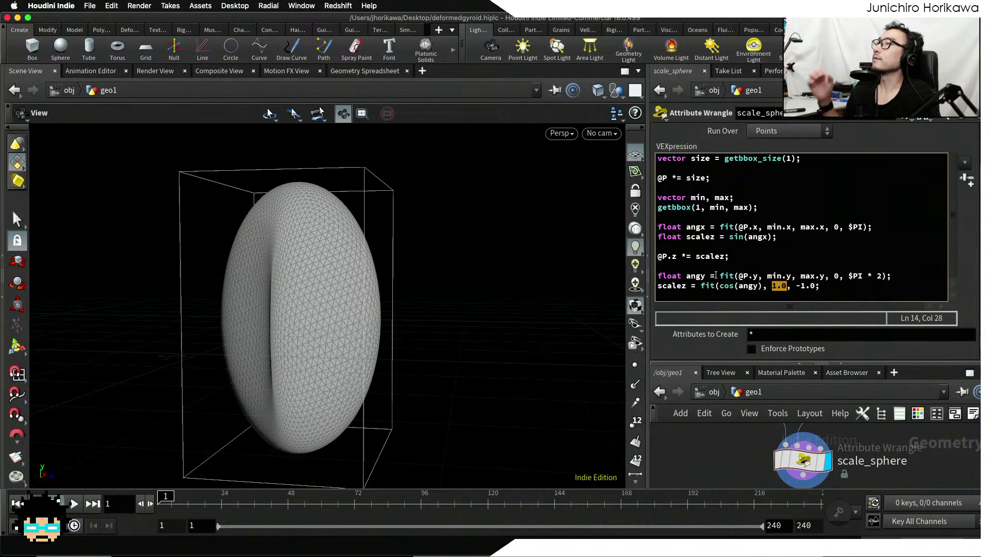
pyautogui.moveTo(795, 286); pyautogui.dragTo(817, 287)
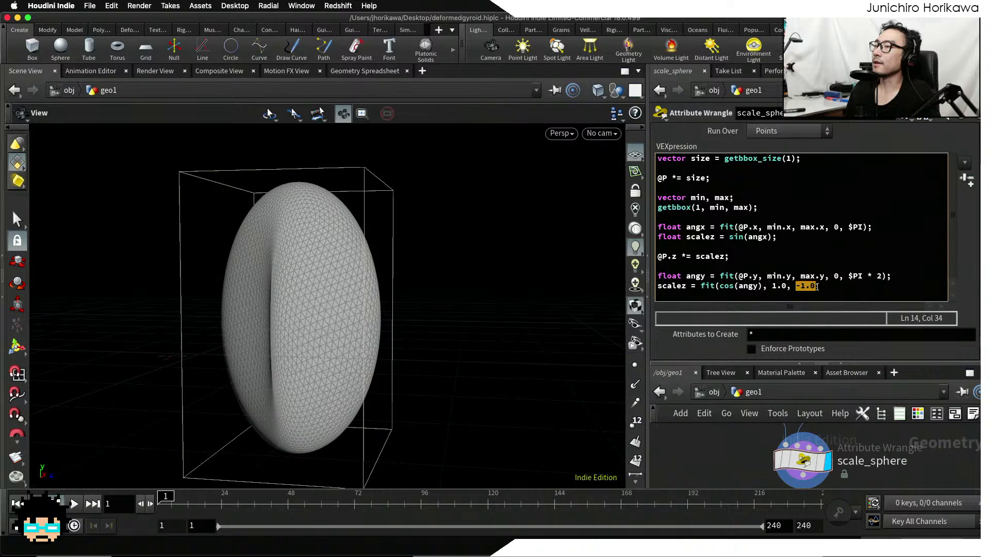
pyautogui.click(818, 286)
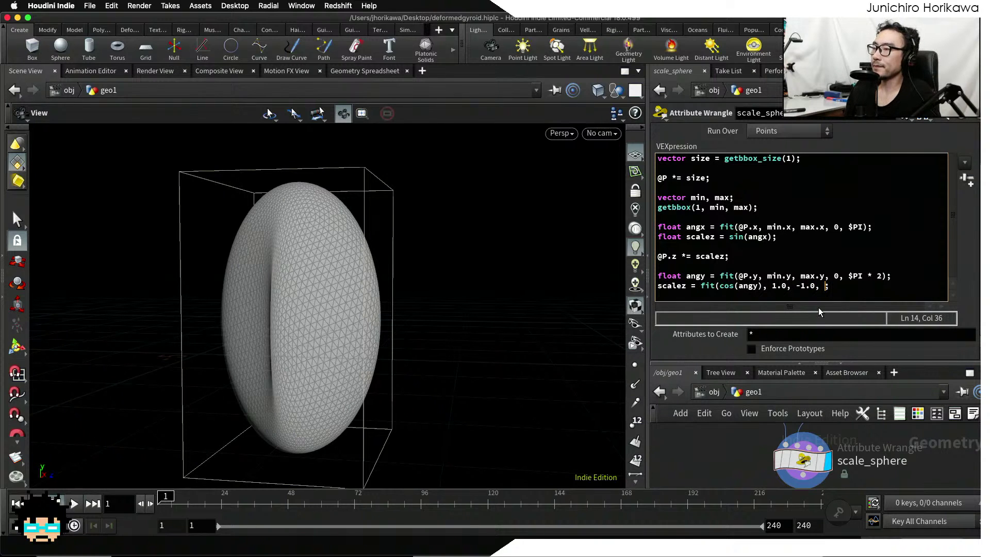
pyautogui.write('1.0)')
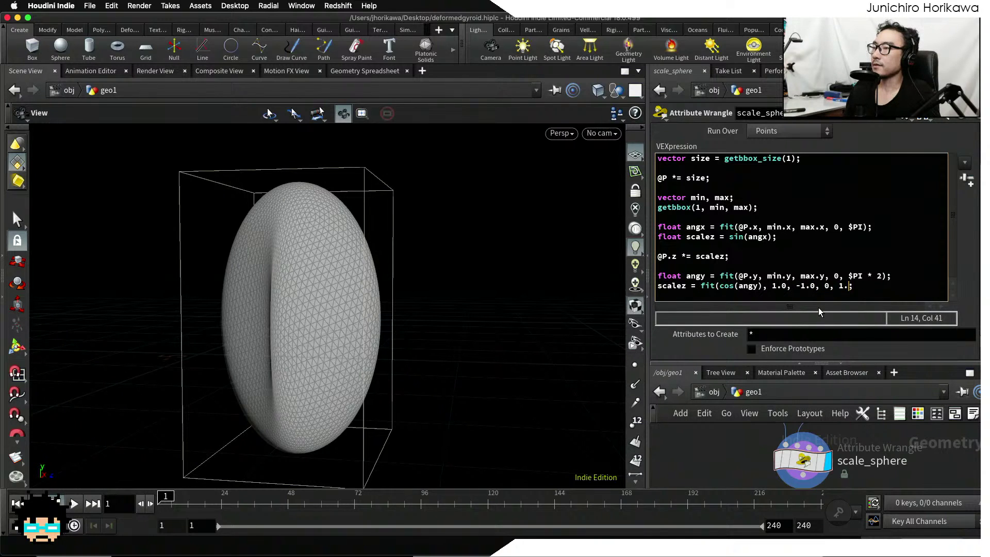
pyautogui.press('End')
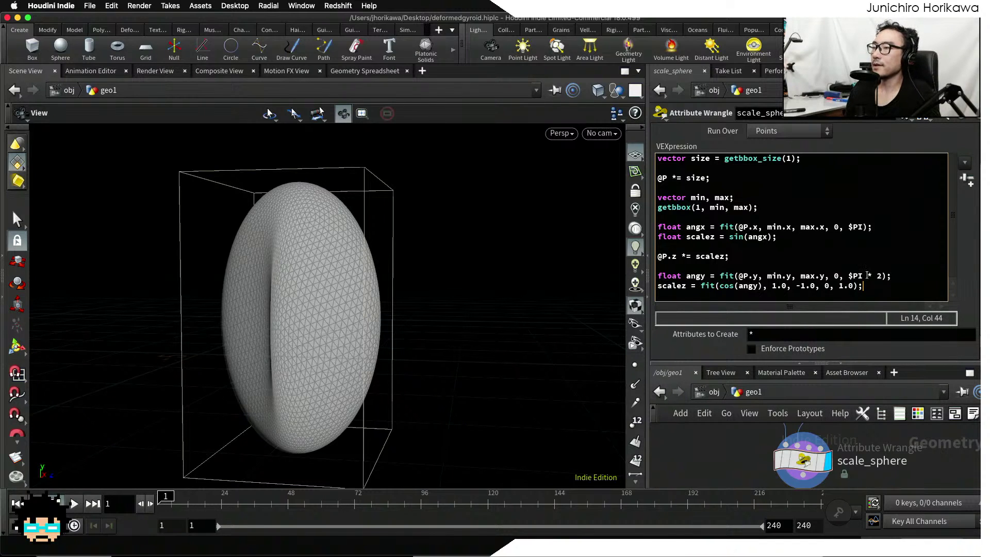
# Add the statement @P.z *= scalez; on a new line below the cosine-based scalez assignment
pyautogui.press('Return')
pyautogui.press('Return')
pyautogui.write('@')
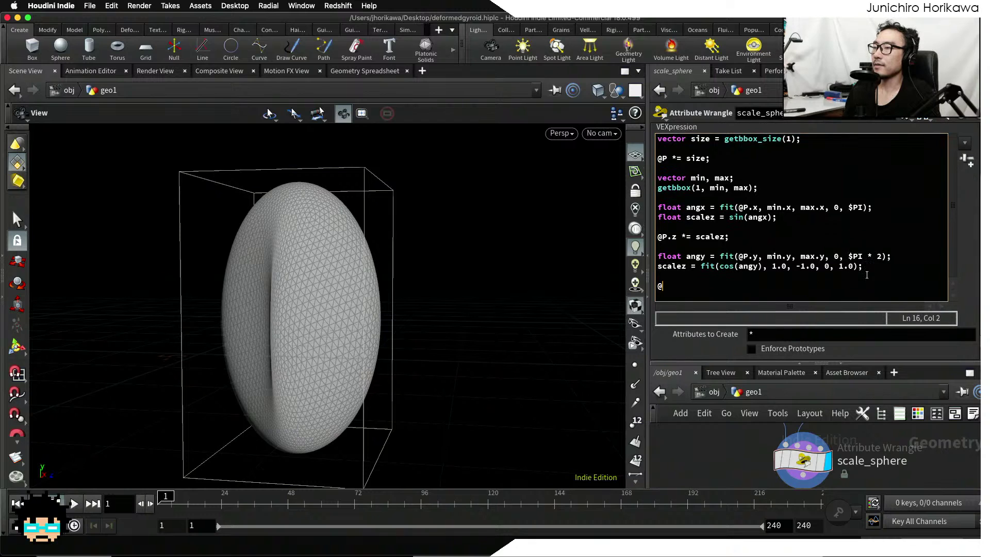
pyautogui.write('P.z *')
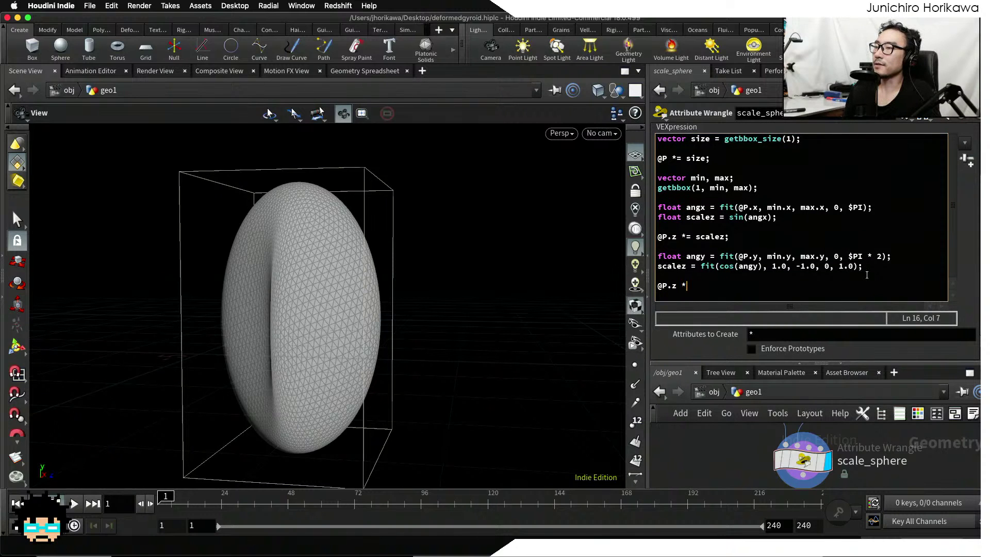
pyautogui.write('=  scalez;')
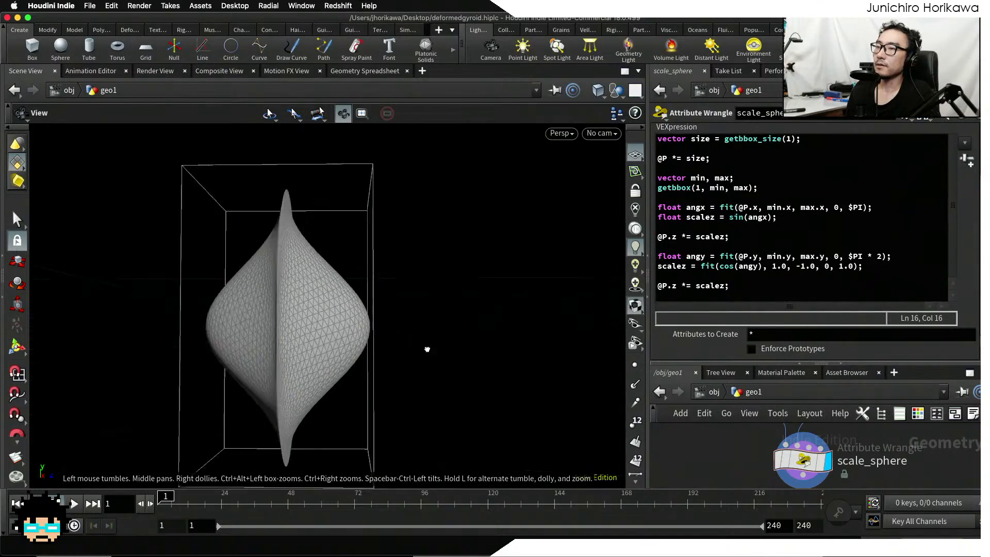
pyautogui.moveTo(427, 347); pyautogui.dragTo(583, 274)
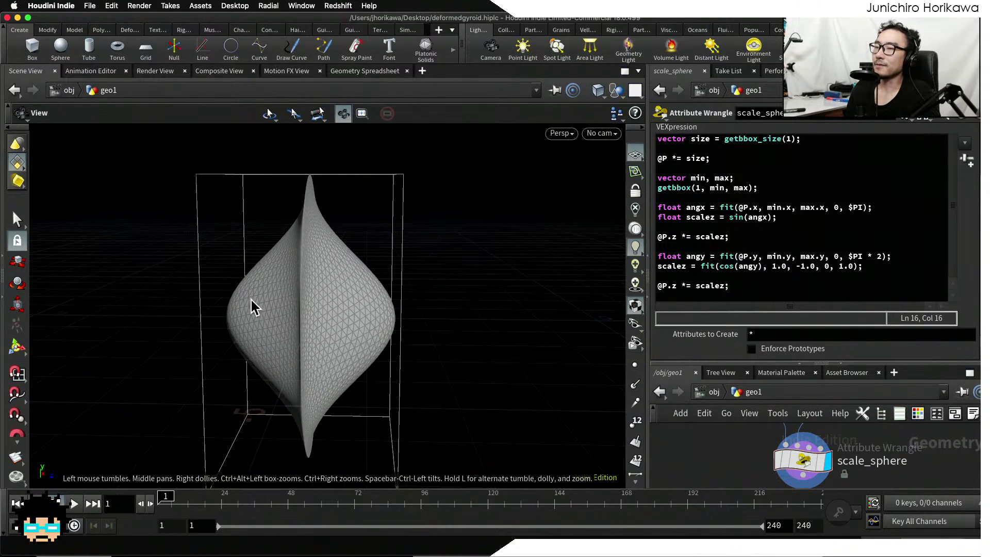
# Set the third bbox size value on the CONTROLLER null to 1.5 and check the resulting shape
pyautogui.click(758, 371)
pyautogui.click(673, 372)
pyautogui.moveTo(694, 363); pyautogui.dragTo(717, 262)
pyautogui.scroll(6, 707, 343)
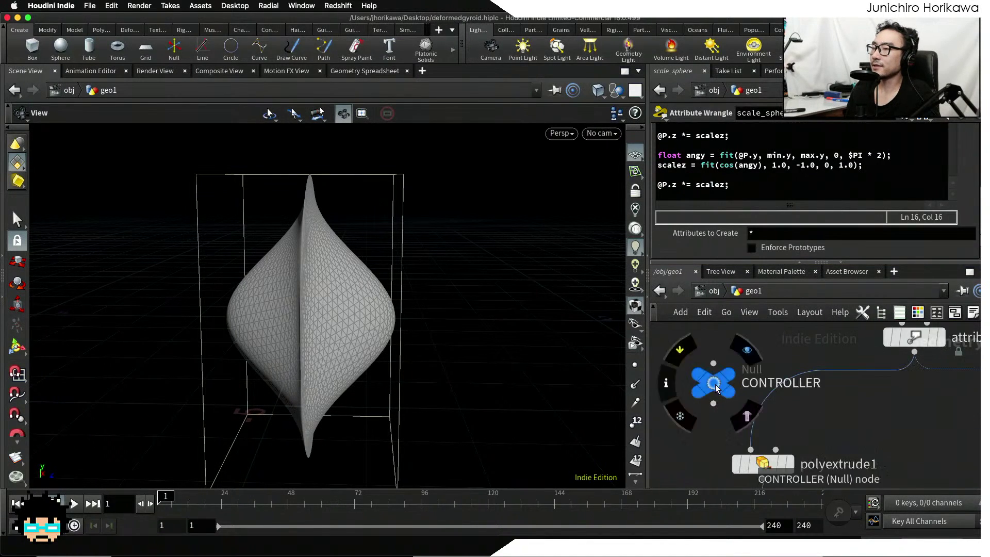
pyautogui.moveTo(714, 380); pyautogui.dragTo(686, 383)
pyautogui.doubleClick(913, 157)
pyautogui.write('1.5')
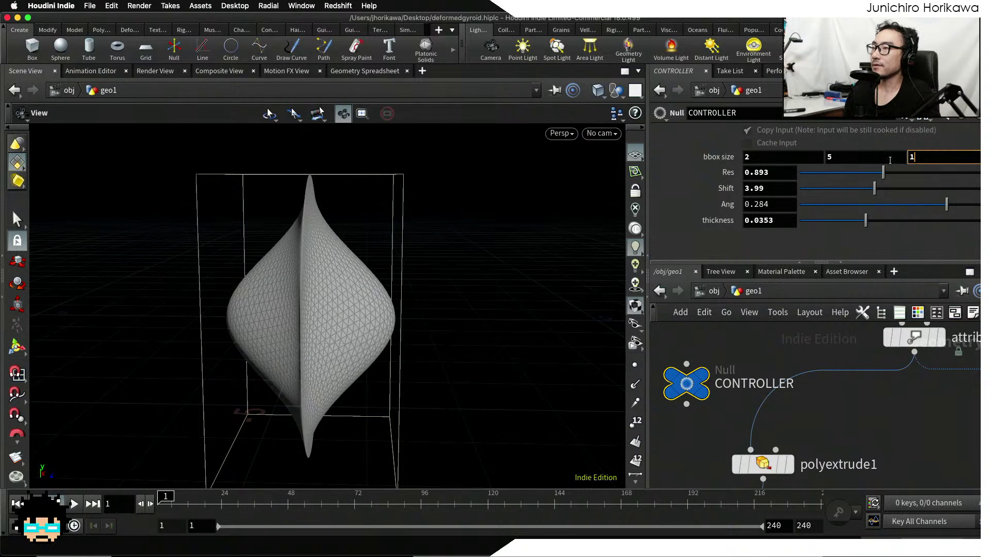
pyautogui.press('Return')
pyautogui.moveTo(453, 304); pyautogui.dragTo(429, 330)
pyautogui.scroll(-6, 689, 400)
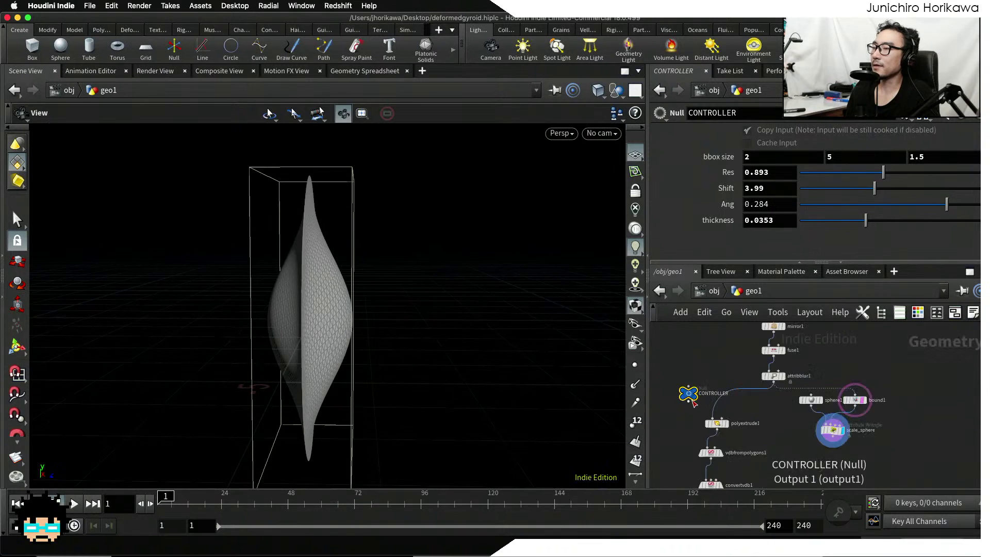
# Select the scale_sphere wrangle again, enlarge its parameter area and review the scalez lines in its VEX code
pyautogui.moveTo(842, 450); pyautogui.dragTo(786, 433, button='middle')
pyautogui.scroll(6, 786, 432)
pyautogui.click(758, 397)
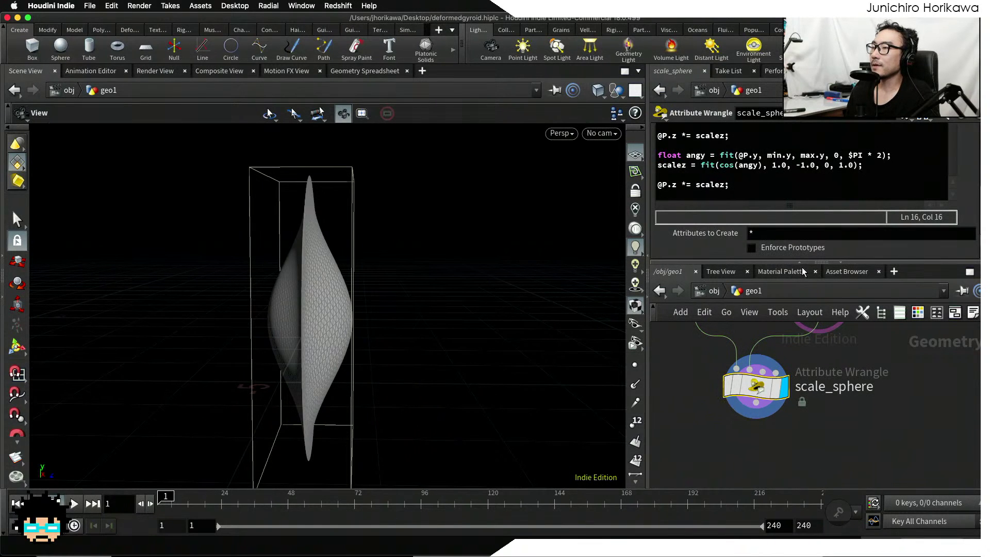
pyautogui.moveTo(811, 261); pyautogui.dragTo(825, 338)
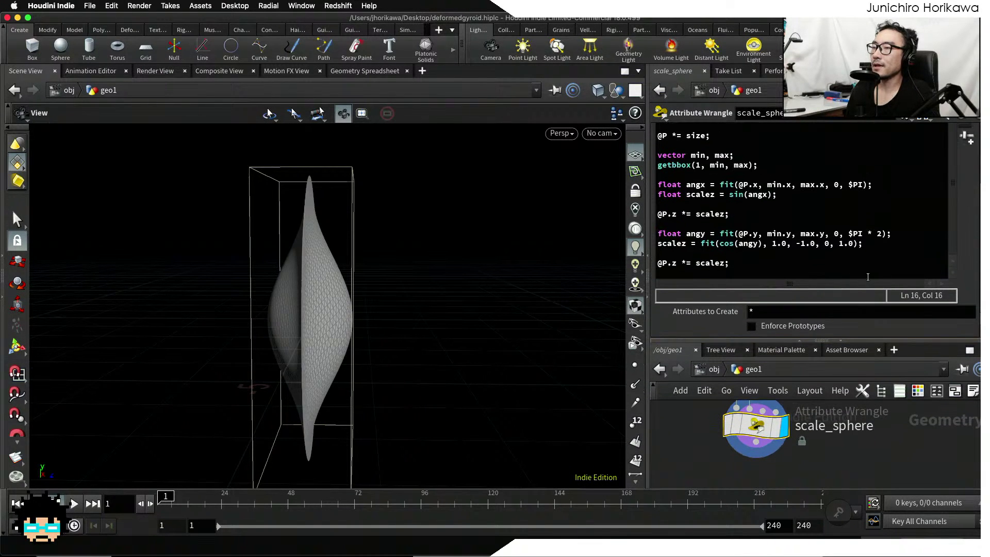
pyautogui.scroll(3, 759, 195)
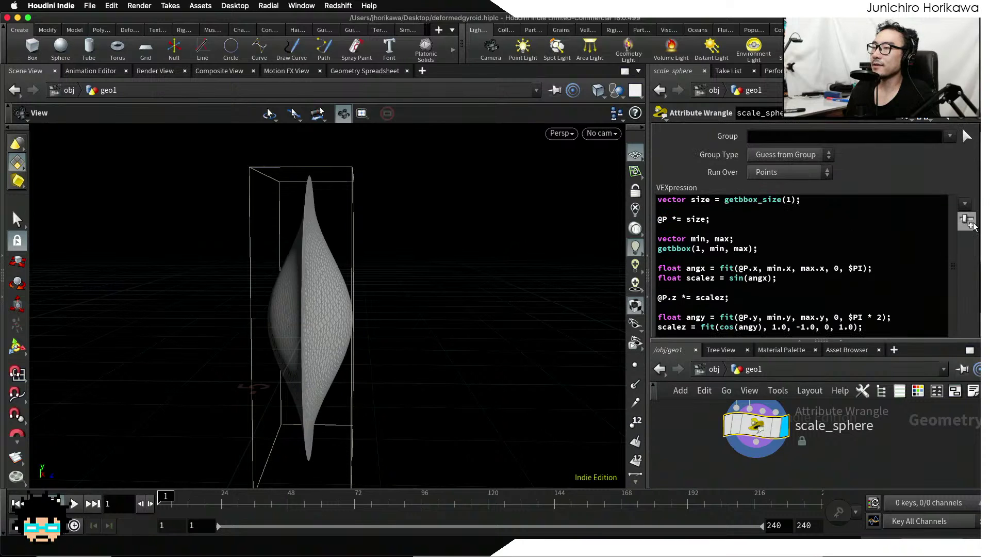
pyautogui.scroll(-2, 670, 259)
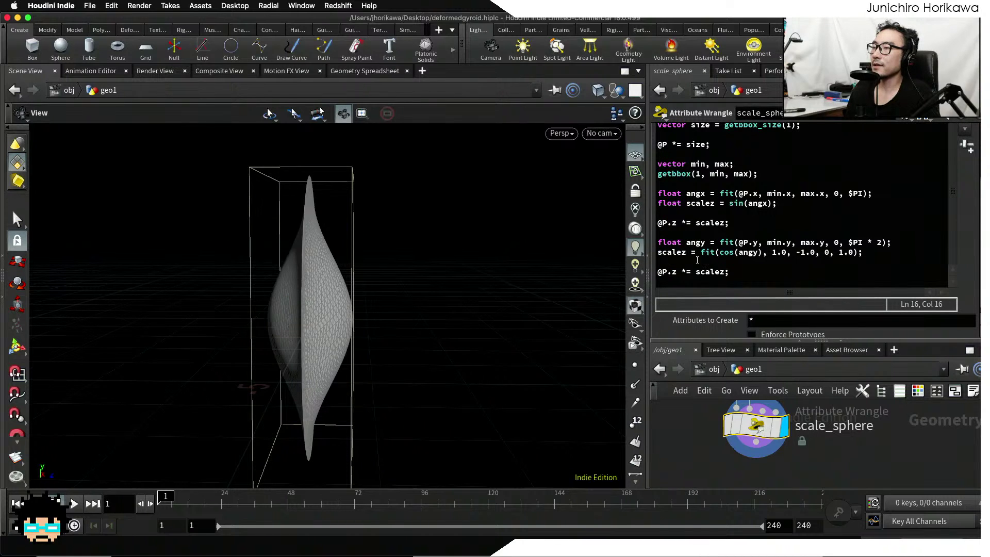
pyautogui.moveTo(694, 274); pyautogui.dragTo(724, 271)
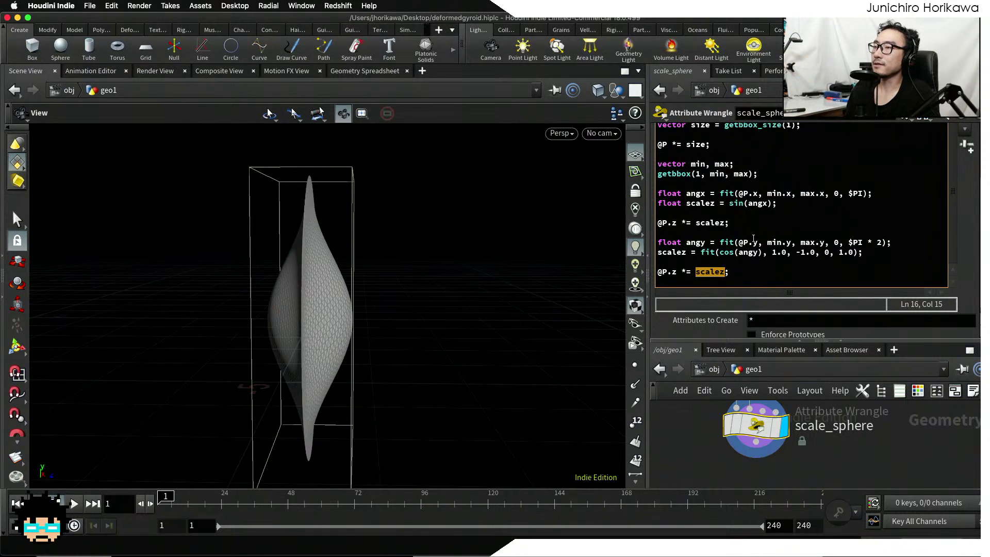
pyautogui.click(752, 242)
pyautogui.scroll(1, 953, 230)
pyautogui.scroll(2, 953, 230)
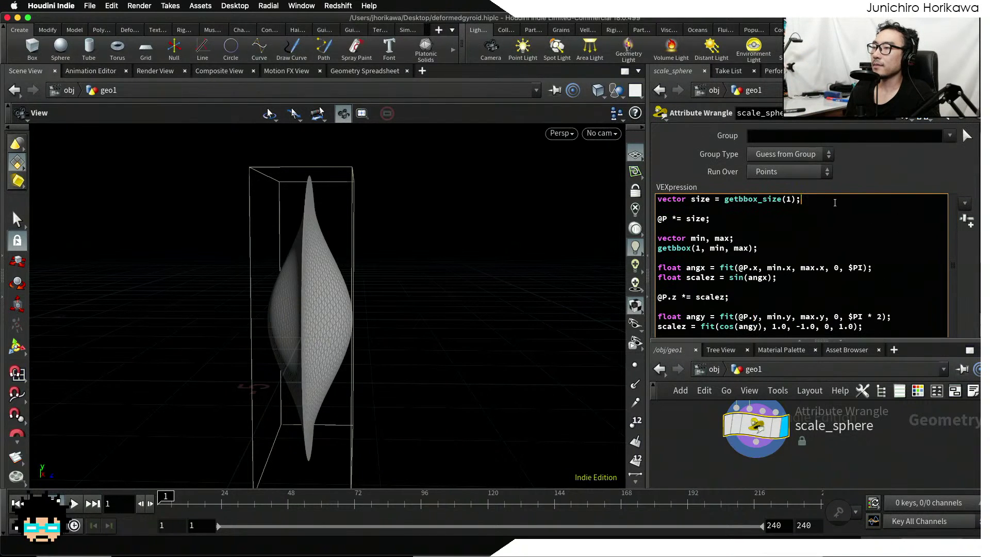
# Declare float pow = chf("pow"); below the size line and create its channel parameter on the wrangle
pyautogui.click(835, 203)
pyautogui.press('Return')
pyautogui.write('fl')
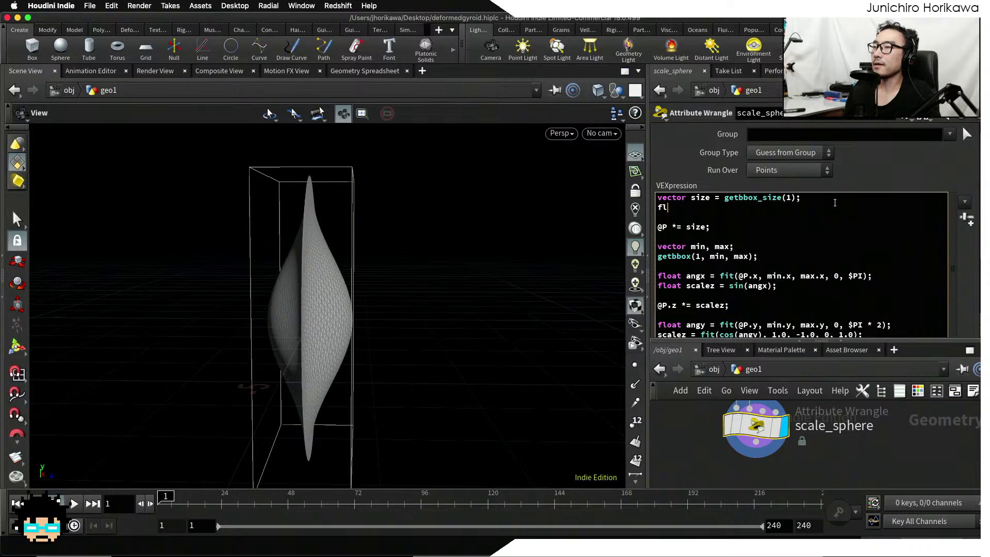
pyautogui.write('oat pow = ')
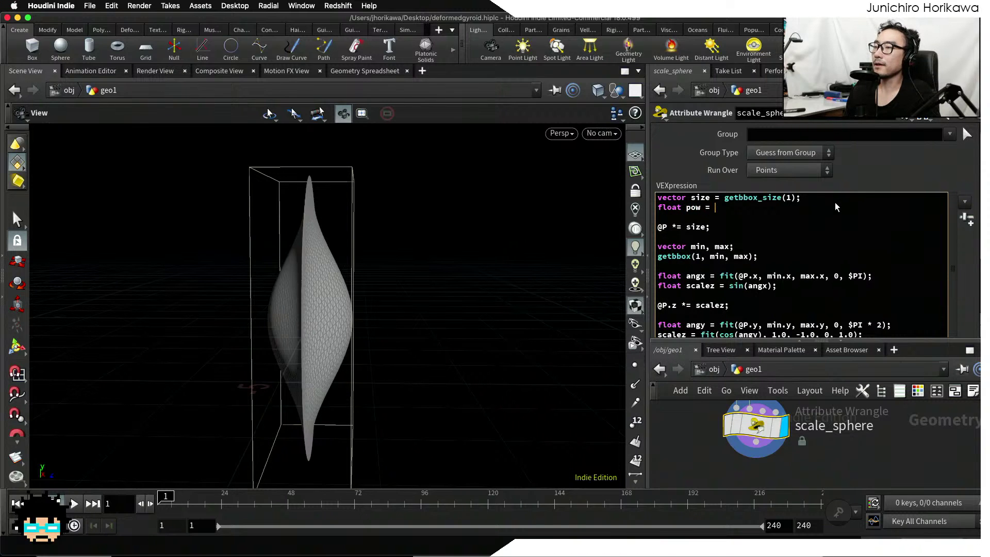
pyautogui.write('chf("pow");')
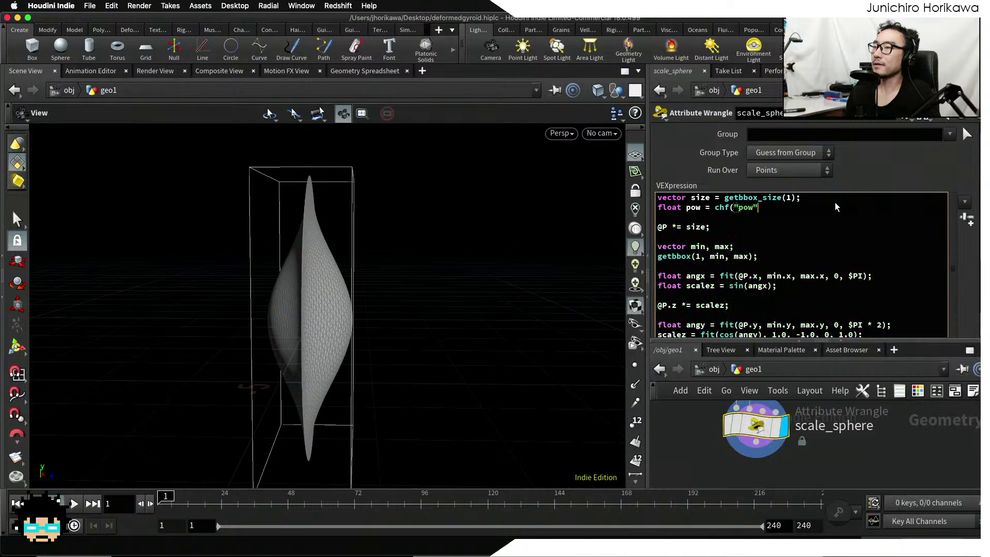
pyautogui.click(966, 219)
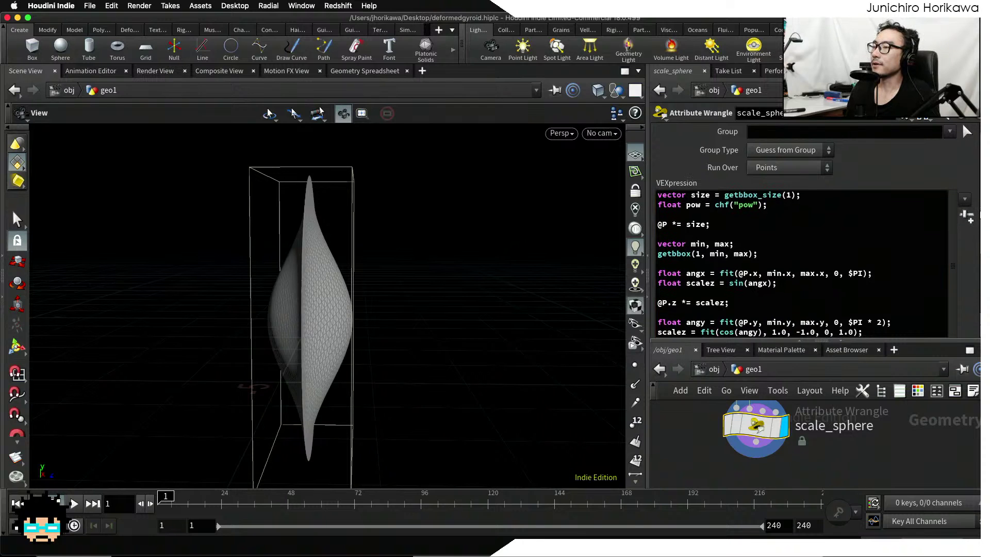
# Extend the Pow parameter's range maximum to 2 in the parameter interface and set Pow to 1.274
pyautogui.moveTo(839, 328); pyautogui.dragTo(977, 331)
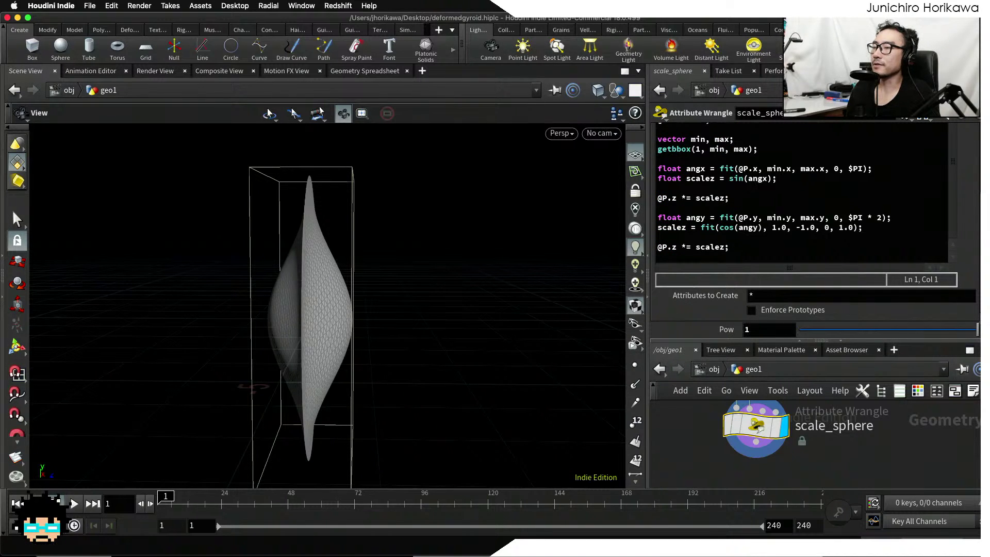
pyautogui.click(912, 114)
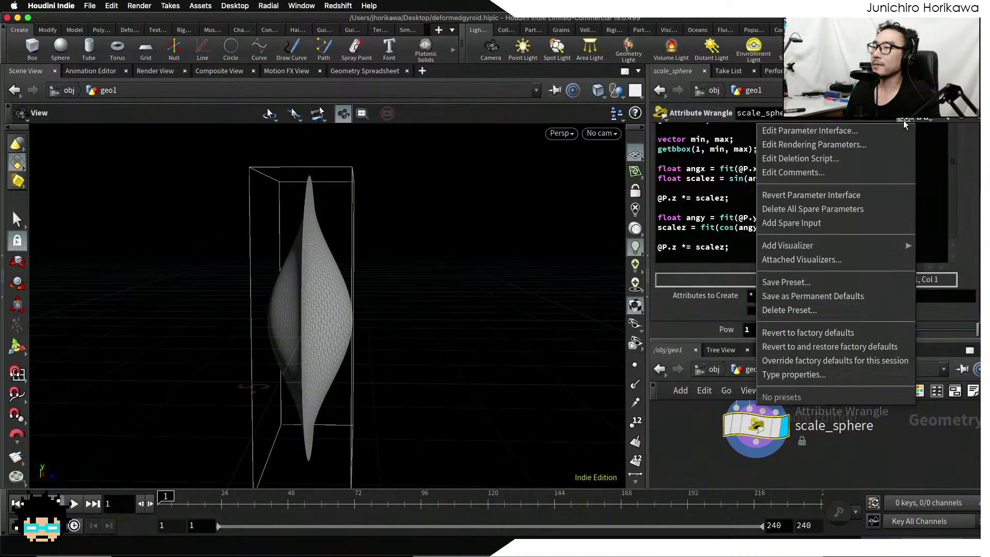
pyautogui.click(789, 128)
pyautogui.click(380, 358)
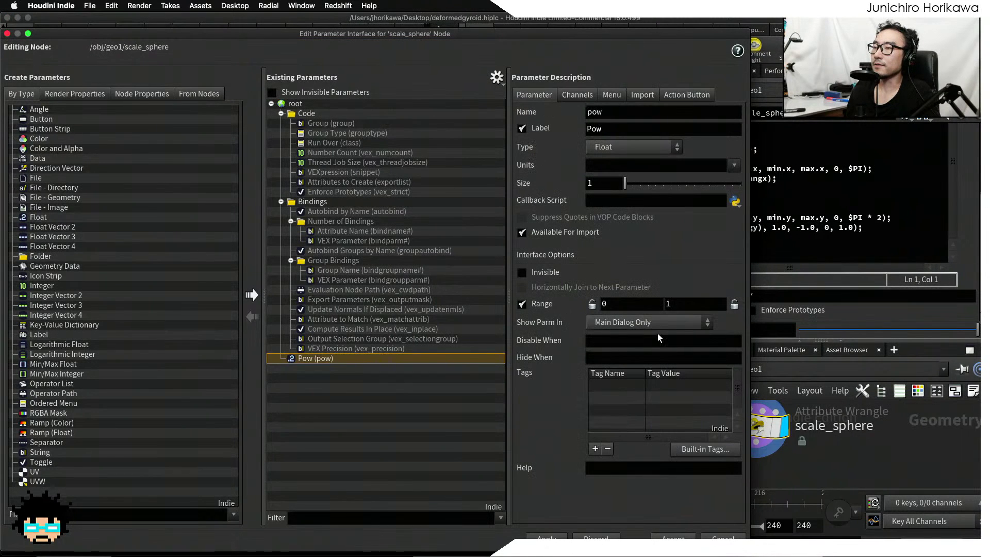
pyautogui.doubleClick(688, 308)
pyautogui.write('2')
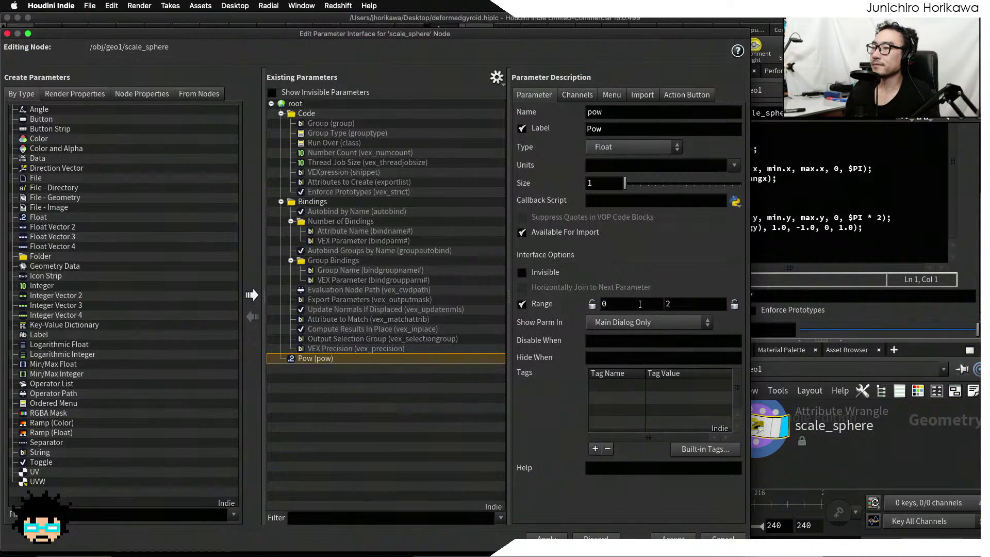
pyautogui.click(546, 537)
pyautogui.click(671, 537)
pyautogui.moveTo(888, 330); pyautogui.dragTo(913, 332)
# Insert pow( before scalez in the first @P.z multiplication, below the sine line
pyautogui.click(759, 256)
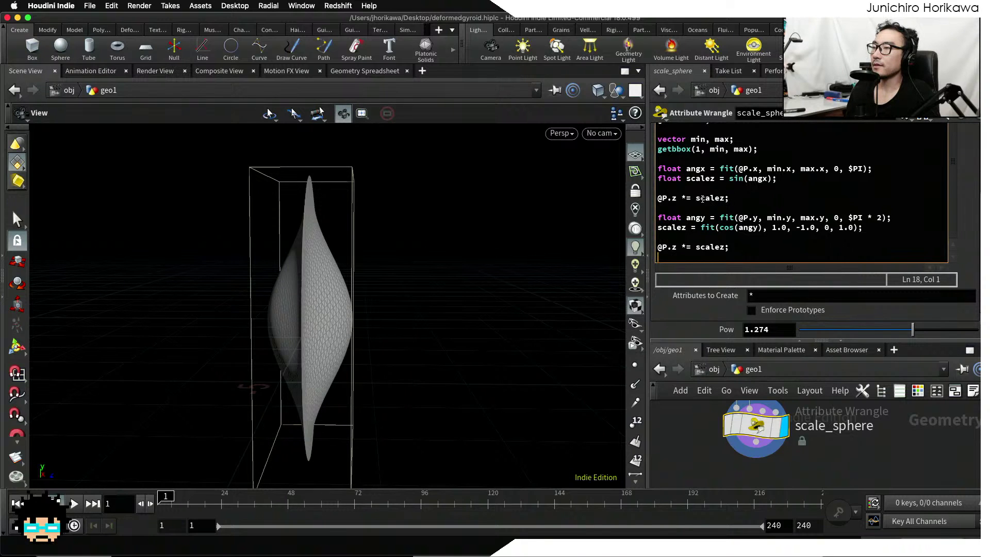
pyautogui.click(696, 198)
pyautogui.write('pow(')
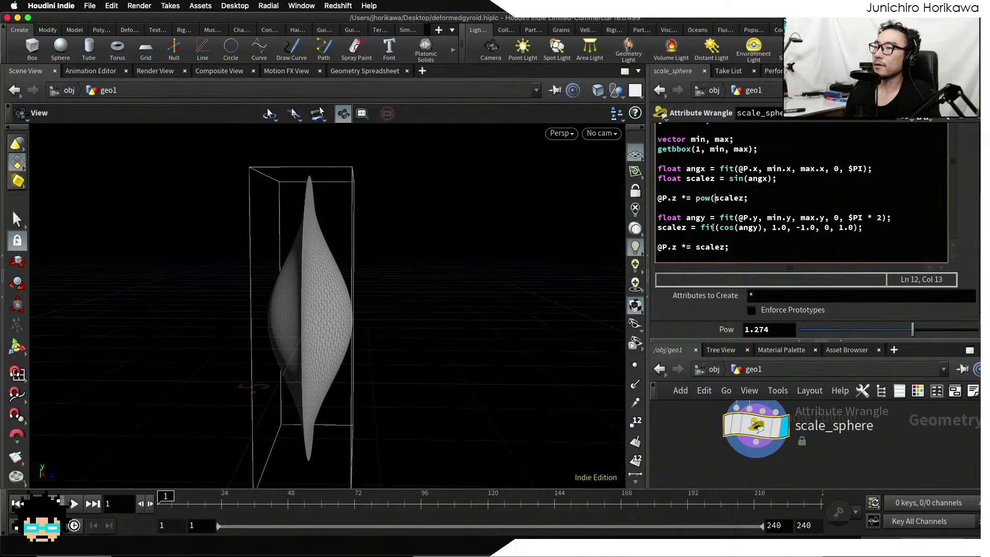
# Complete the first @P.z scaling line as pow(scalez, pow) in the scale_sphere wrangle code and apply the edit
pyautogui.press('Right')
pyautogui.press('Right')
pyautogui.press('Right')
pyautogui.press('Right')
pyautogui.press('Right')
pyautogui.press('Right')
pyautogui.write(', ')
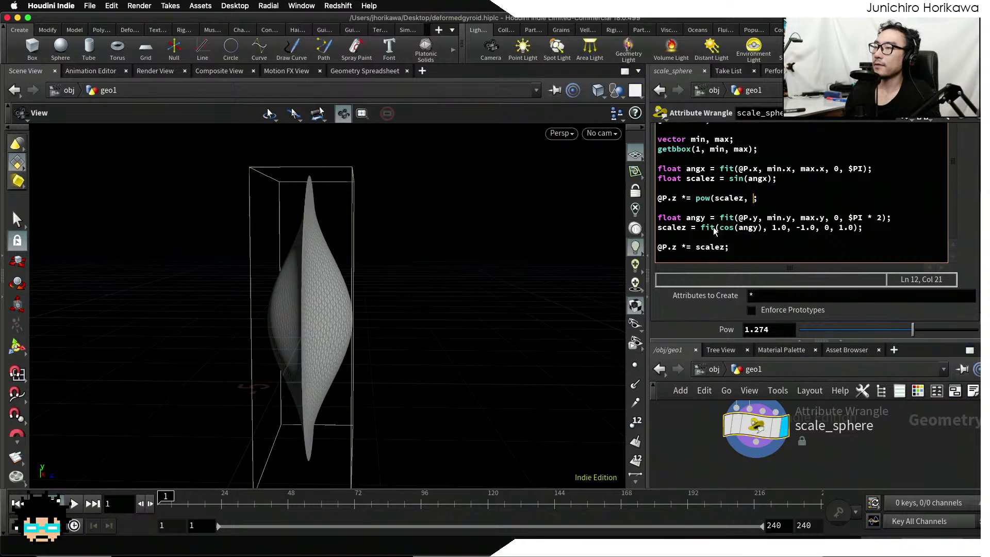
pyautogui.write('pow)')
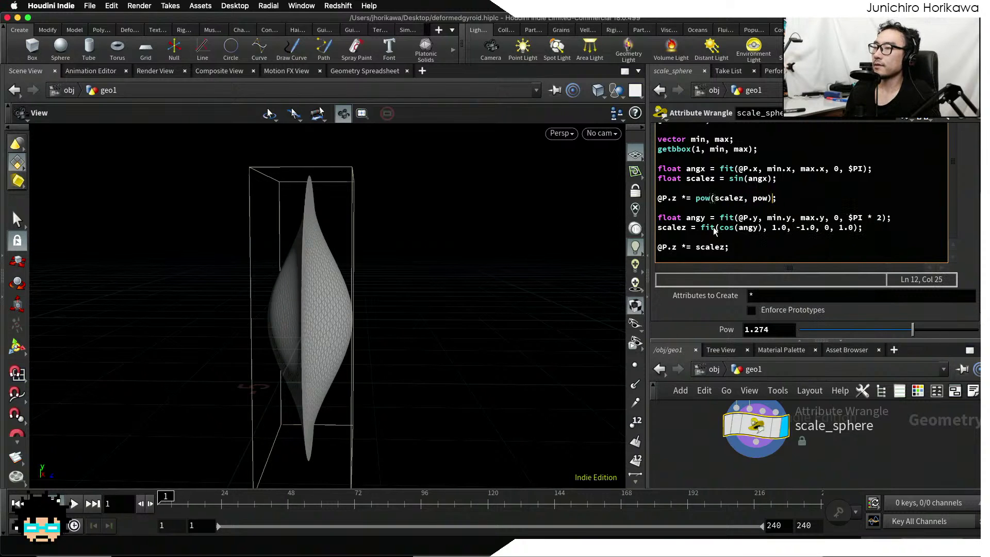
pyautogui.click(686, 435)
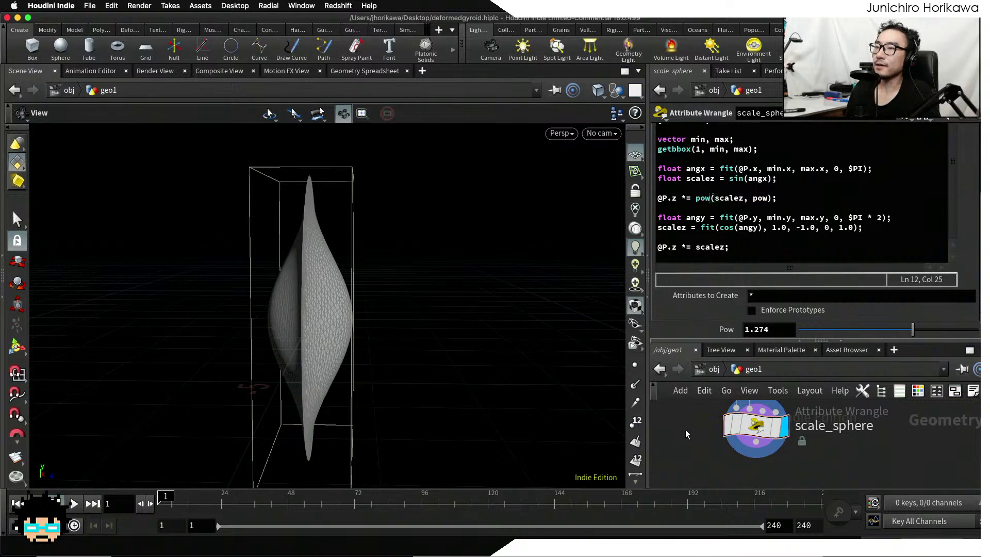
# Try Pow values of 0.219, 0, -0.6 and 0.196 to compare their effect on the sphere's thickness profile
pyautogui.moveTo(896, 330); pyautogui.dragTo(818, 331)
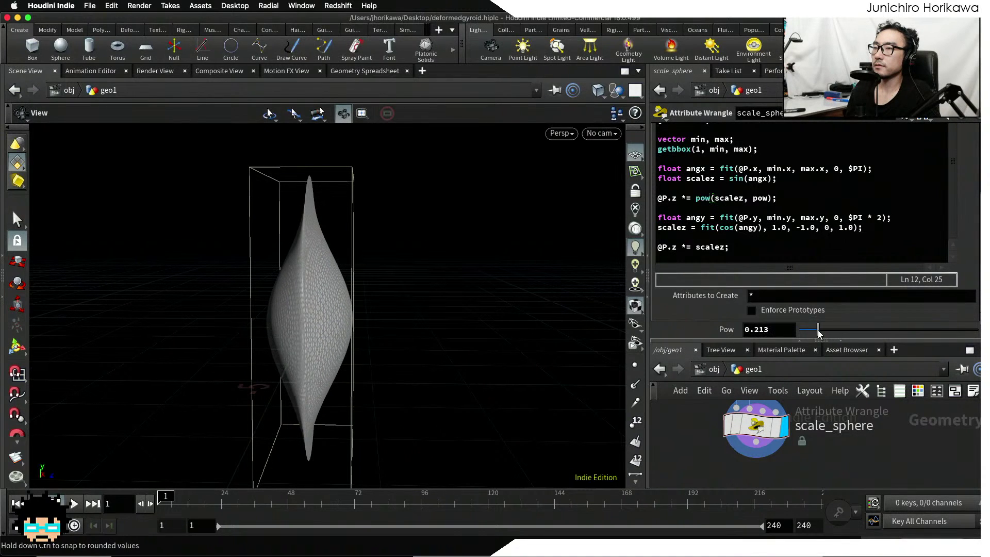
pyautogui.moveTo(431, 326); pyautogui.dragTo(391, 309)
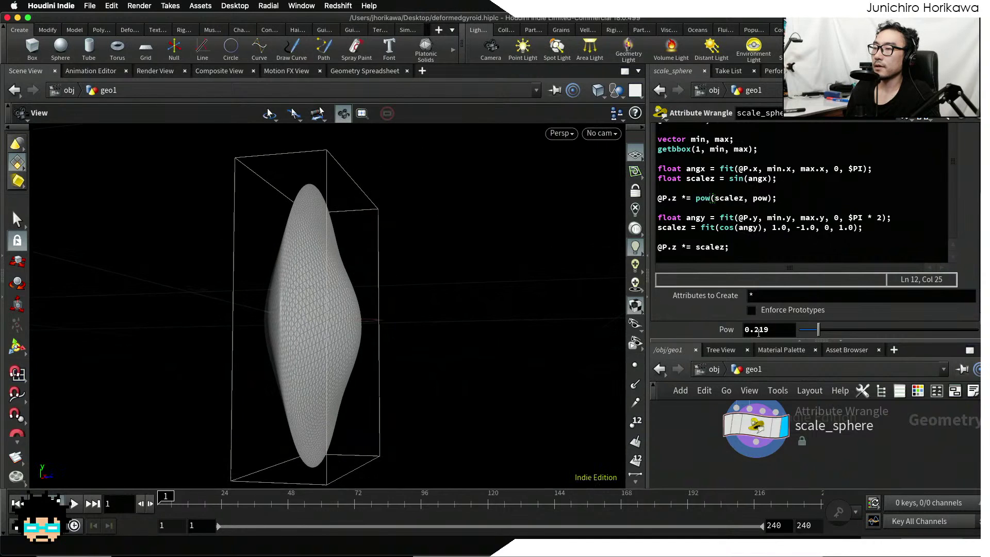
pyautogui.moveTo(818, 330); pyautogui.dragTo(797, 334)
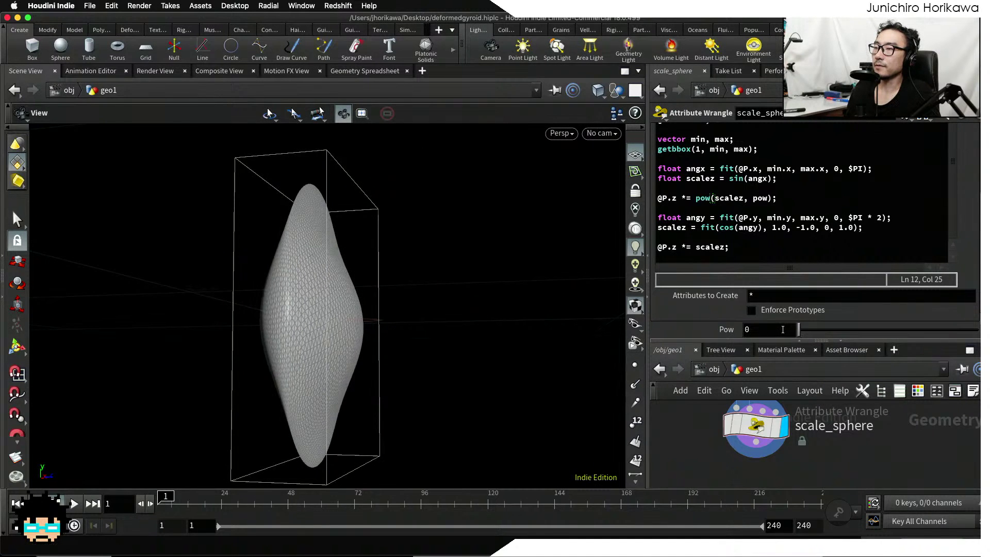
pyautogui.moveTo(782, 330); pyautogui.dragTo(734, 330, button='middle')
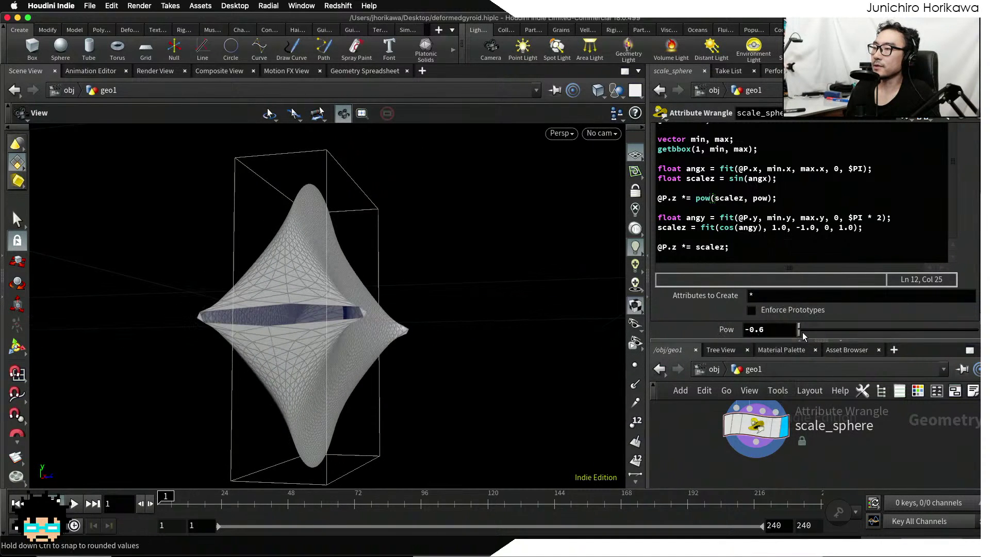
pyautogui.moveTo(817, 333)
pyautogui.mouseDown()
pyautogui.moveTo(841, 331)
pyautogui.moveTo(807, 331)
pyautogui.mouseUp()
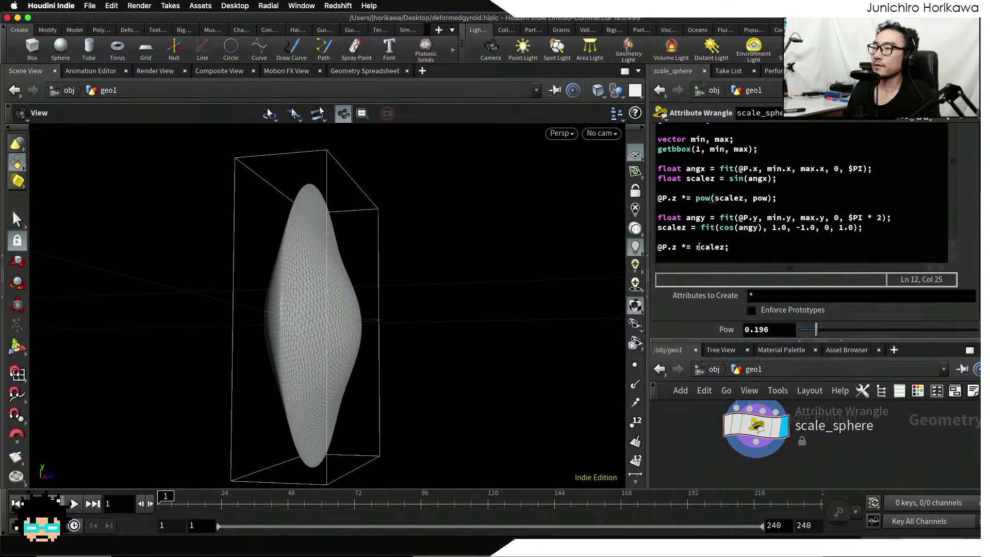
# Change the last @P.z line of the wrangle code to multiply by pow(scalez, pow) and apply the edit
pyautogui.write('pow(')
pyautogui.press('Right')
pyautogui.press('Right')
pyautogui.press('Right')
pyautogui.press('Right')
pyautogui.press('Right')
pyautogui.press('Right')
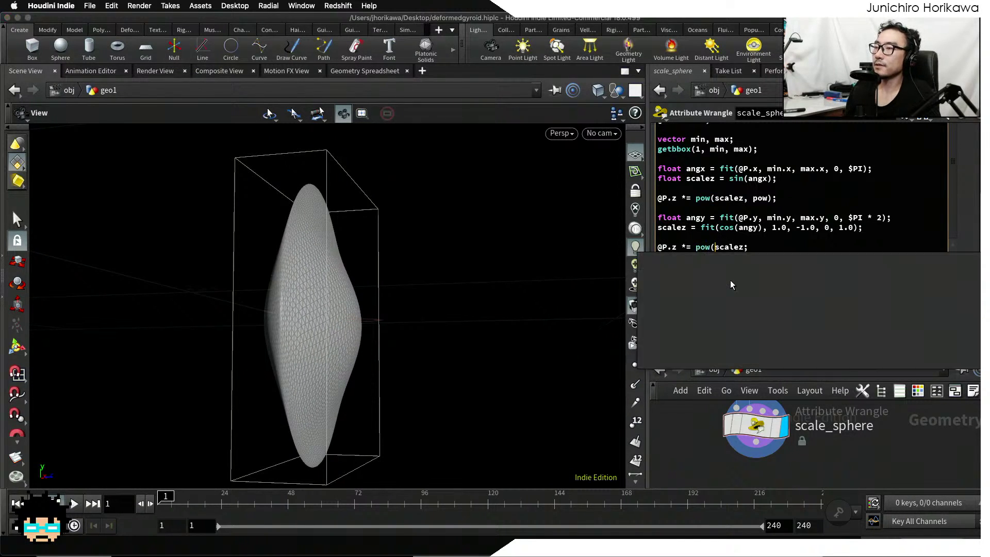
pyautogui.write(', pow)')
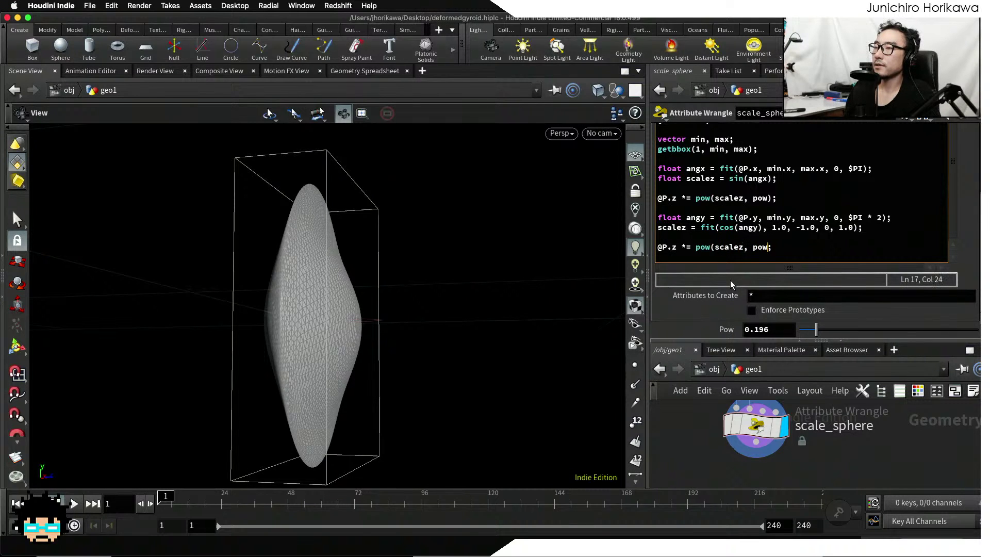
pyautogui.moveTo(394, 371); pyautogui.dragTo(345, 369)
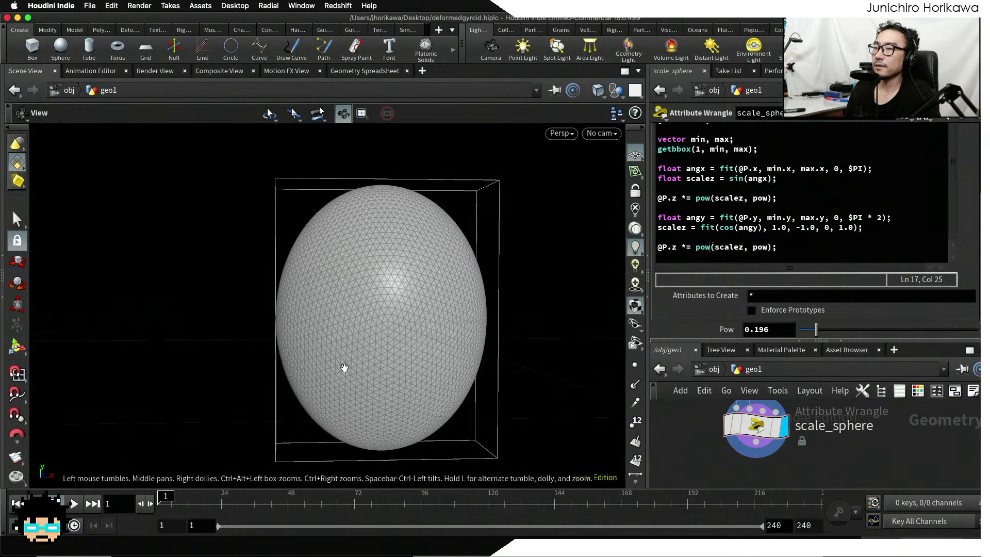
# Test Pow values of 0.963, 1.17 and 0.421, inspecting the deformed sphere from the front and side
pyautogui.moveTo(815, 328); pyautogui.dragTo(884, 330)
pyautogui.moveTo(522, 318); pyautogui.dragTo(552, 315)
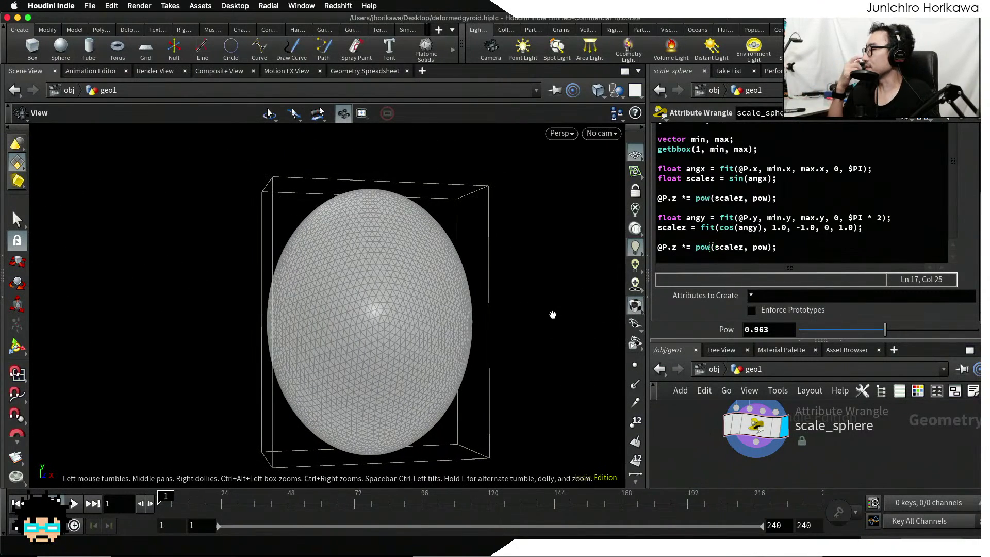
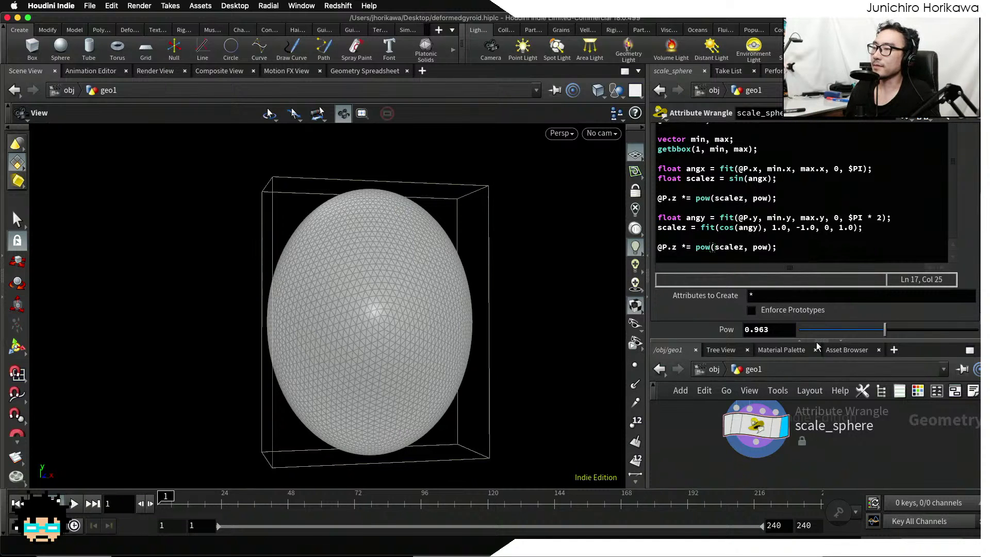
pyautogui.moveTo(884, 329)
pyautogui.mouseDown()
pyautogui.moveTo(840, 330)
pyautogui.moveTo(945, 330)
pyautogui.moveTo(842, 330)
pyautogui.moveTo(926, 330)
pyautogui.moveTo(903, 329)
pyautogui.mouseUp()
pyautogui.moveTo(406, 292); pyautogui.dragTo(512, 289)
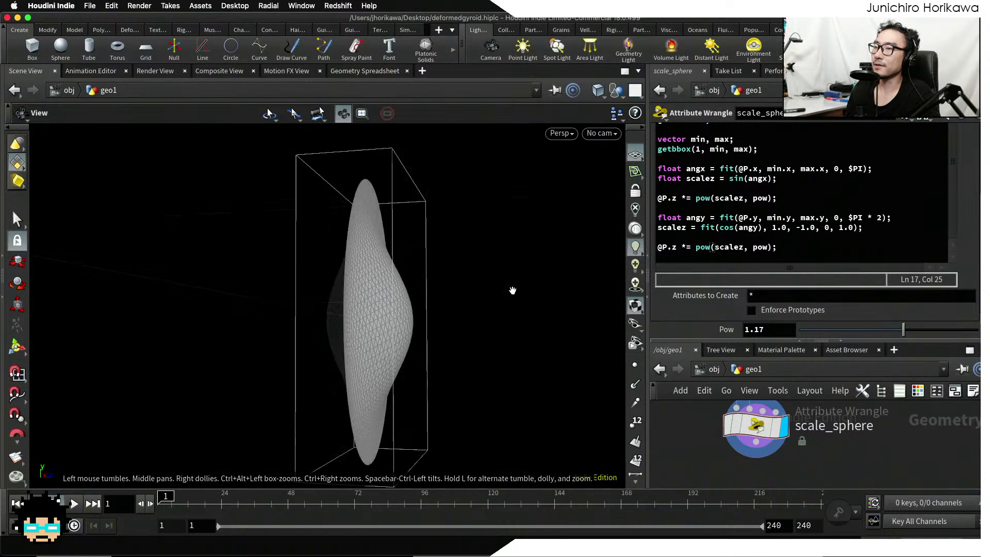
pyautogui.moveTo(903, 330); pyautogui.dragTo(866, 281)
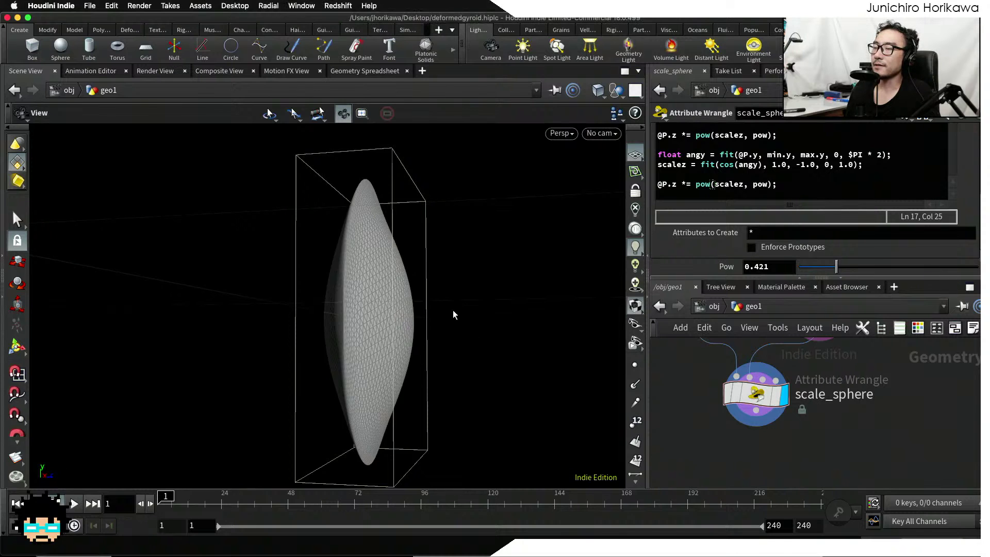
pyautogui.moveTo(453, 311); pyautogui.dragTo(583, 357)
# Space out the network by repositioning scale_sphere and moving convertvdb1 further below vdbfrompolygons1
pyautogui.scroll(-6, 739, 439)
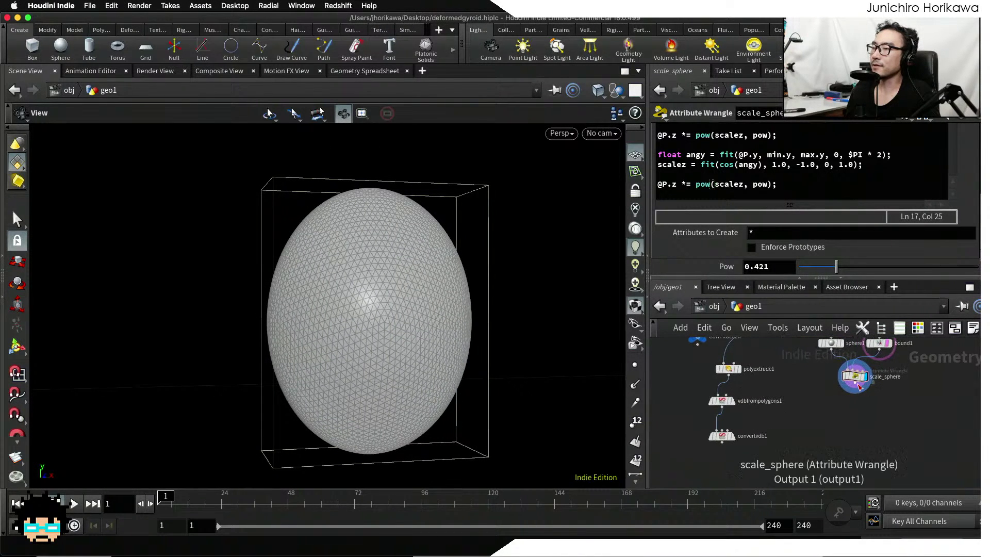
pyautogui.moveTo(854, 375); pyautogui.dragTo(866, 372)
pyautogui.scroll(3, 762, 394)
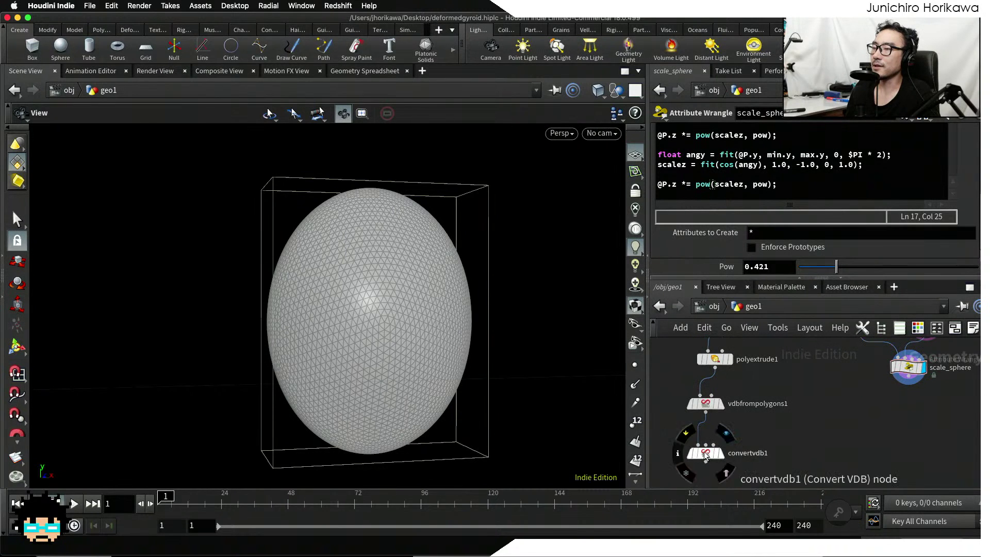
pyautogui.scroll(3, 724, 431)
pyautogui.moveTo(713, 402); pyautogui.dragTo(722, 401)
pyautogui.scroll(-5, 819, 412)
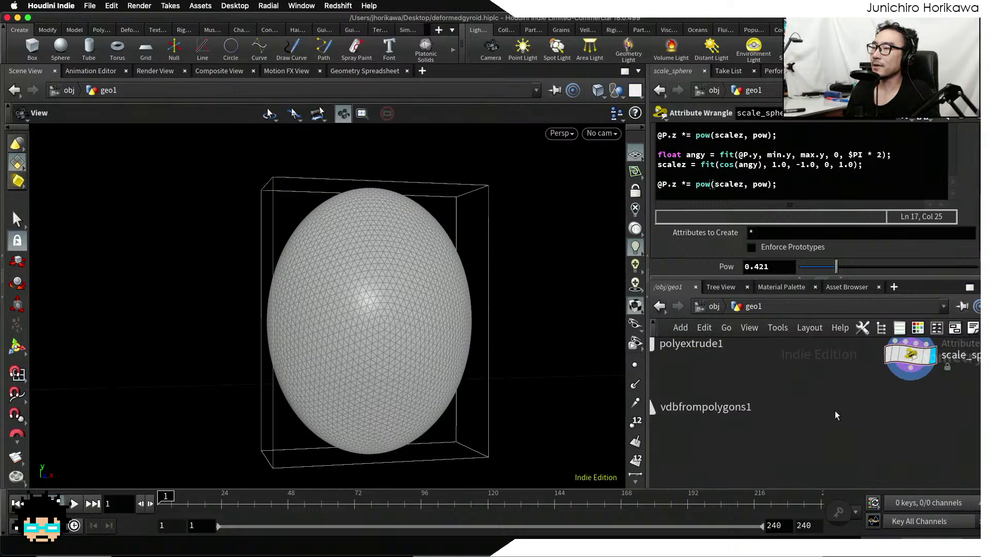
pyautogui.scroll(-2, 821, 390)
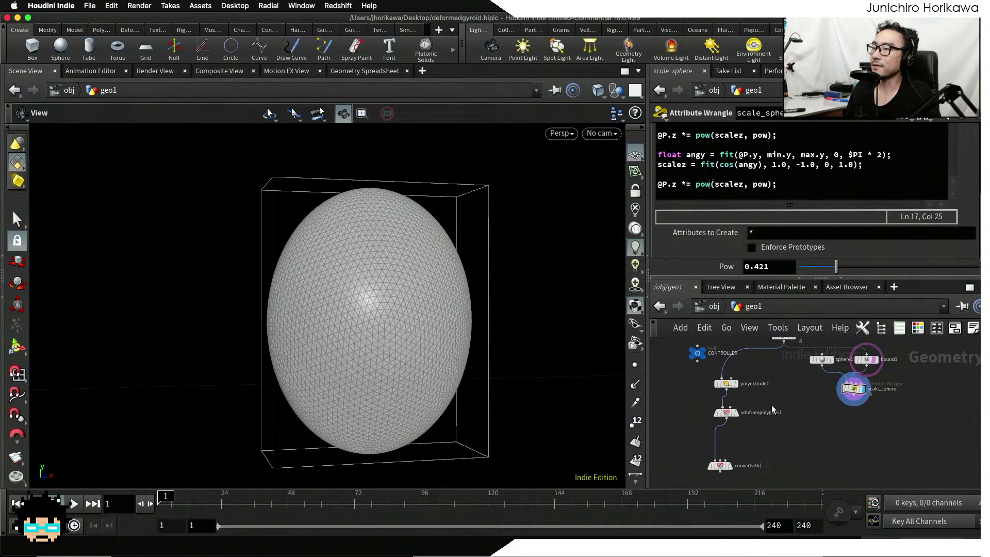
# Duplicate vdbfrompolygons1, place the copy below scale_sphere and feed it from the scale_sphere output
pyautogui.scroll(5, 748, 408)
pyautogui.keyDown('alt'); pyautogui.moveTo(686, 421); pyautogui.dragTo(831, 429); pyautogui.keyUp('alt')
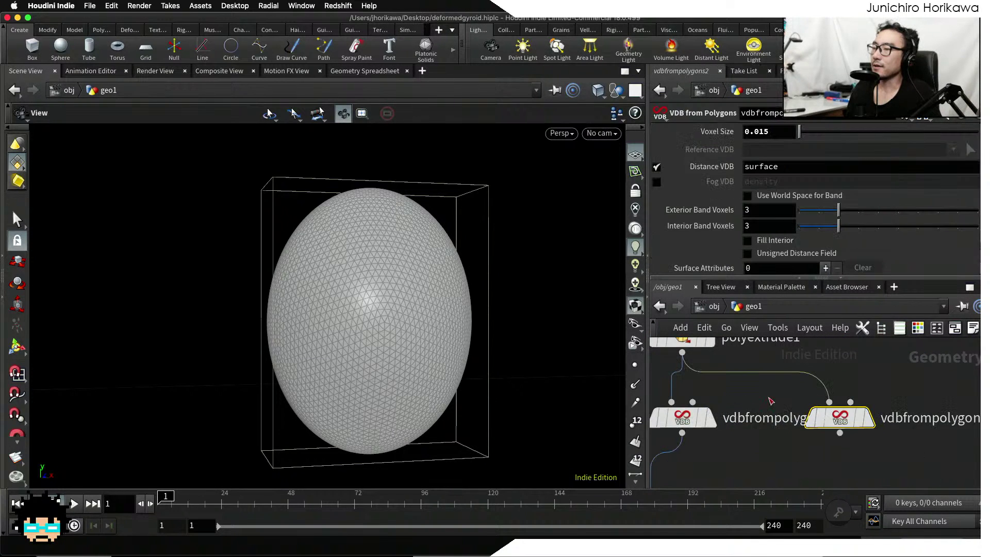
pyautogui.scroll(-3, 835, 389)
pyautogui.scroll(3, 839, 388)
pyautogui.moveTo(738, 423); pyautogui.dragTo(837, 425)
pyautogui.scroll(2, 849, 411)
pyautogui.moveTo(867, 382); pyautogui.dragTo(815, 416)
pyautogui.scroll(-4, 823, 434)
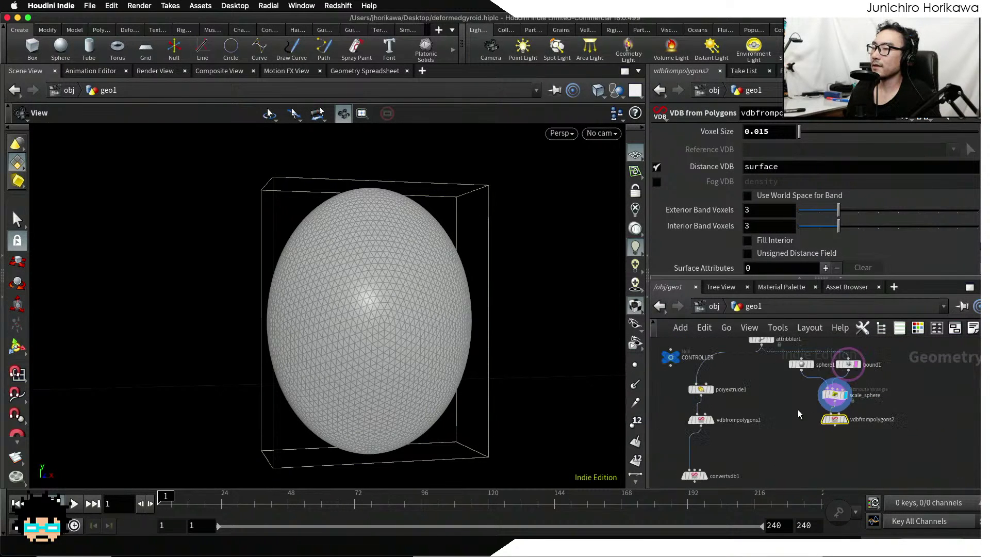
# Add a VDB Combine node, connecting vdbfrompolygons1 to its first input and vdbfrompolygons2 to its second
pyautogui.scroll(2, 751, 435)
pyautogui.press('Tab')
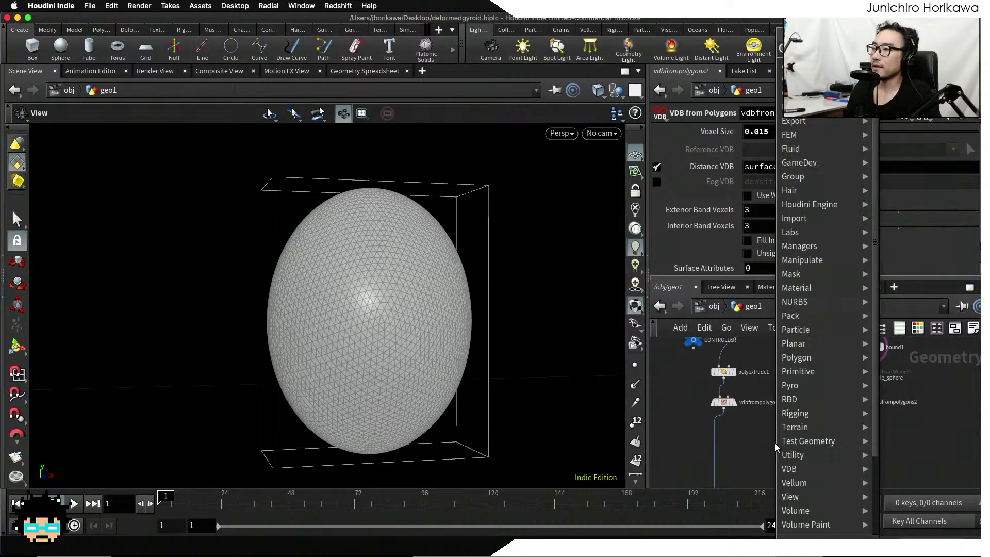
pyautogui.write('vdbse')
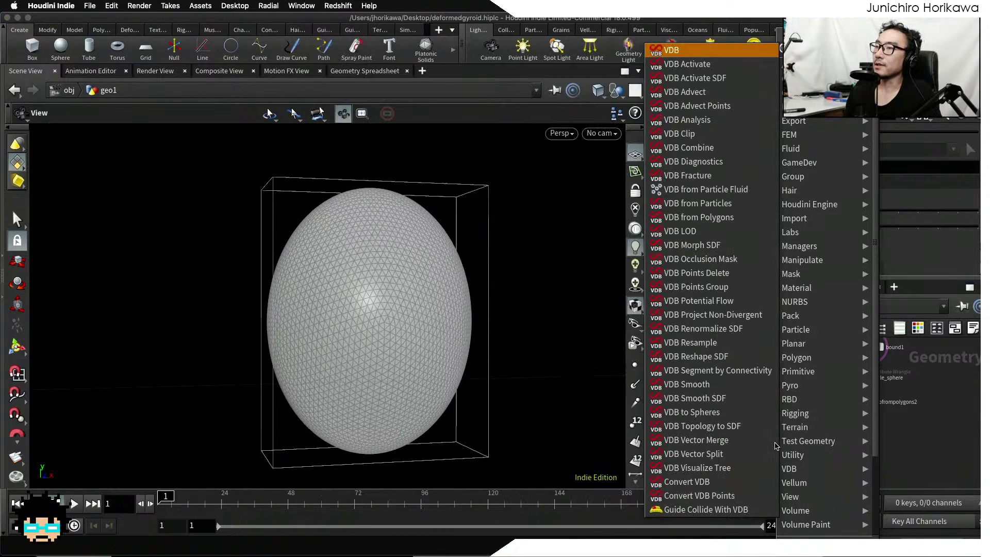
pyautogui.press('BackSpace')
pyautogui.press('BackSpace')
pyautogui.write('co')
pyautogui.press('Return')
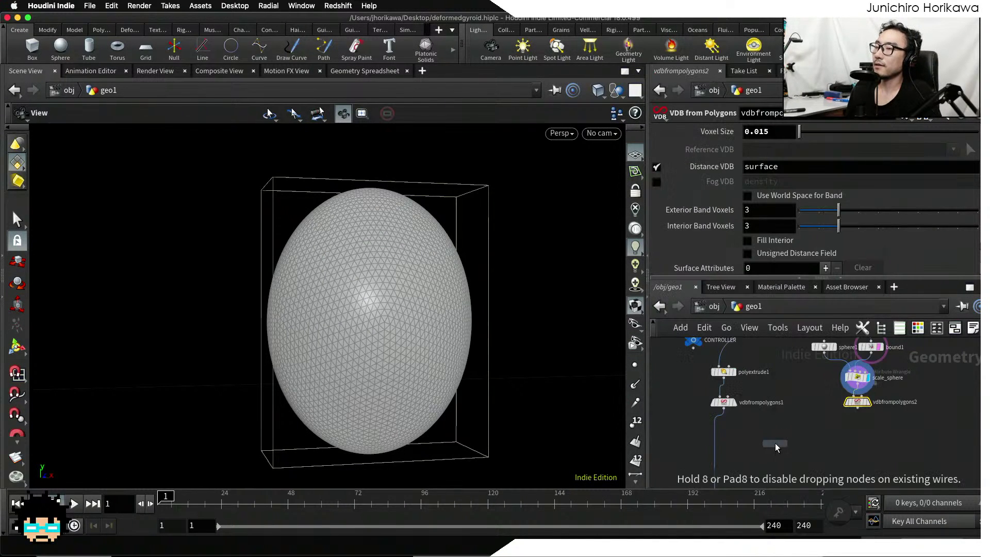
pyautogui.click(775, 443)
pyautogui.scroll(2, 747, 437)
pyautogui.moveTo(718, 398); pyautogui.dragTo(782, 439)
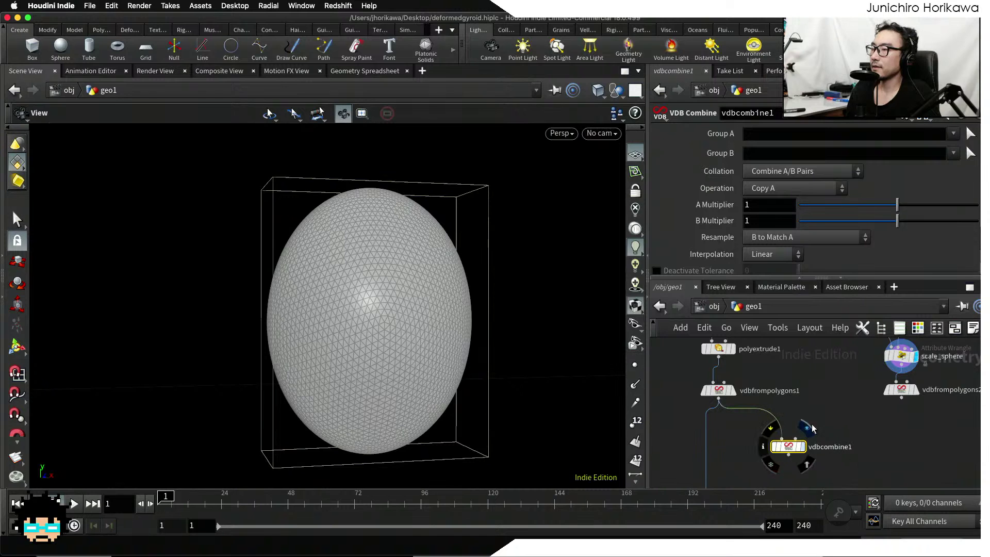
pyautogui.moveTo(901, 402); pyautogui.dragTo(807, 453)
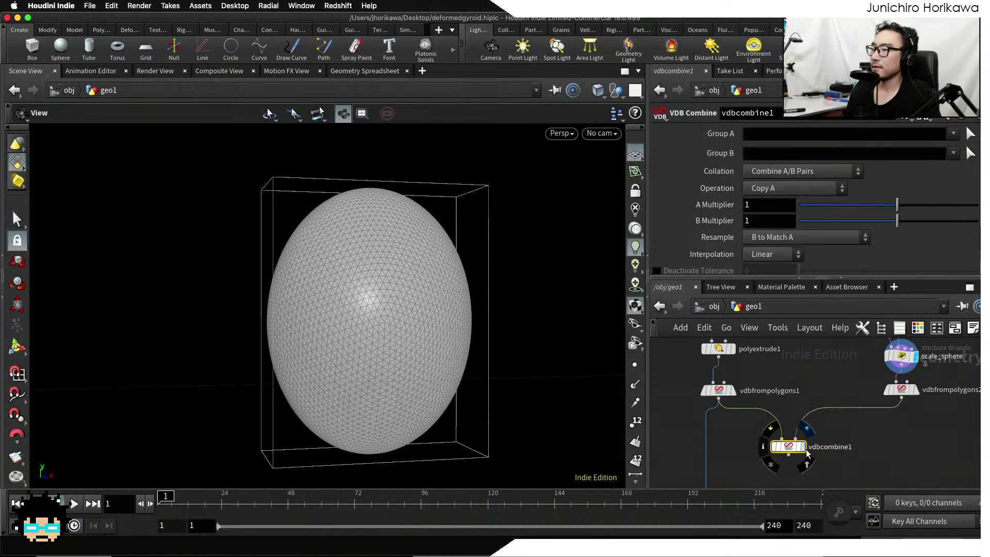
# Display vdbcombine1 and set its operation to SDF Intersection, checking the trimmed gyroid from another angle
pyautogui.click(801, 449)
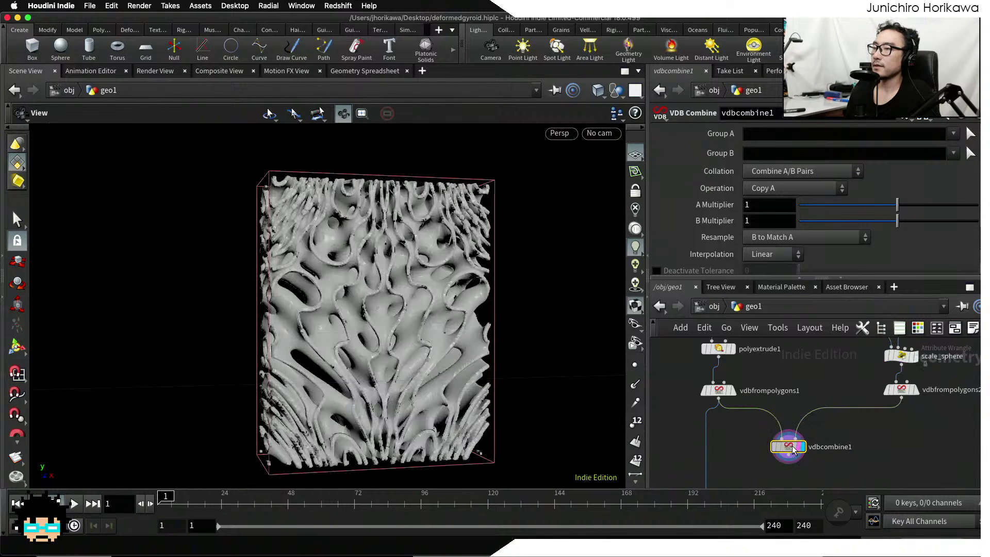
pyautogui.click(788, 173)
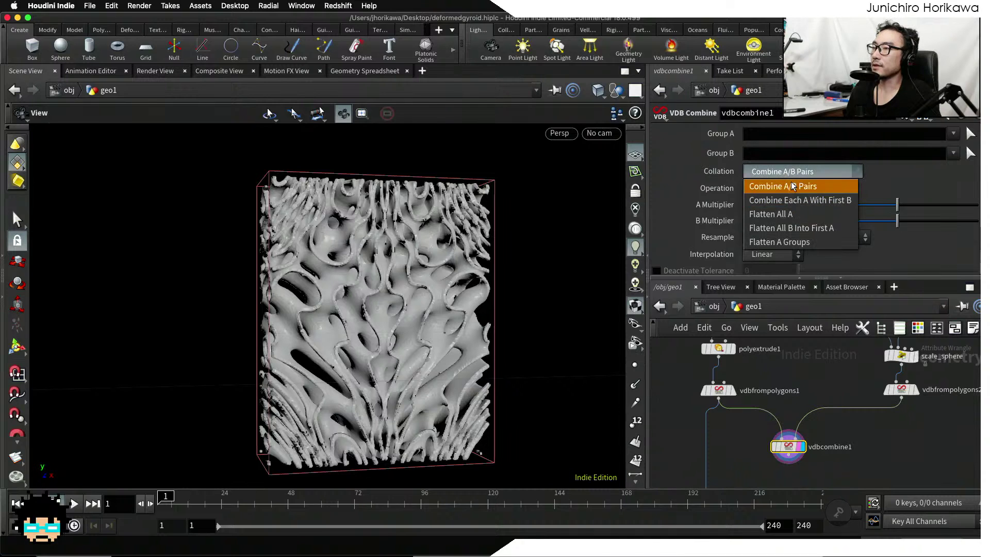
pyautogui.click(800, 162)
pyautogui.click(782, 237)
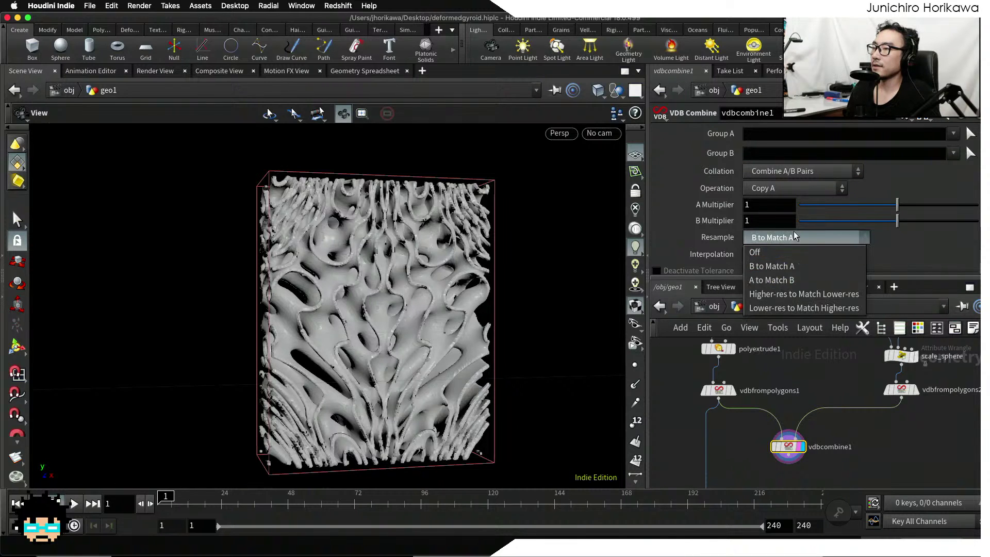
pyautogui.click(790, 212)
pyautogui.click(767, 191)
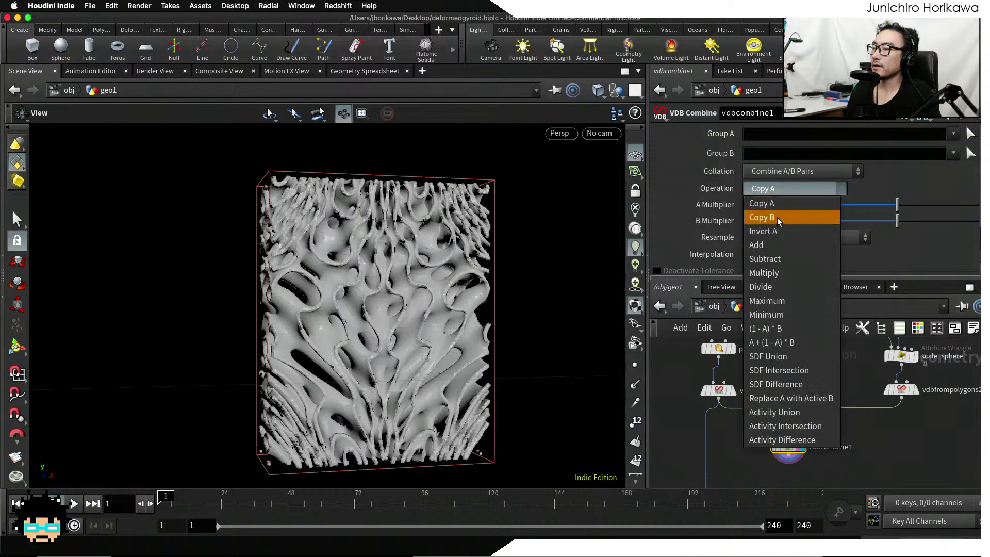
pyautogui.click(781, 370)
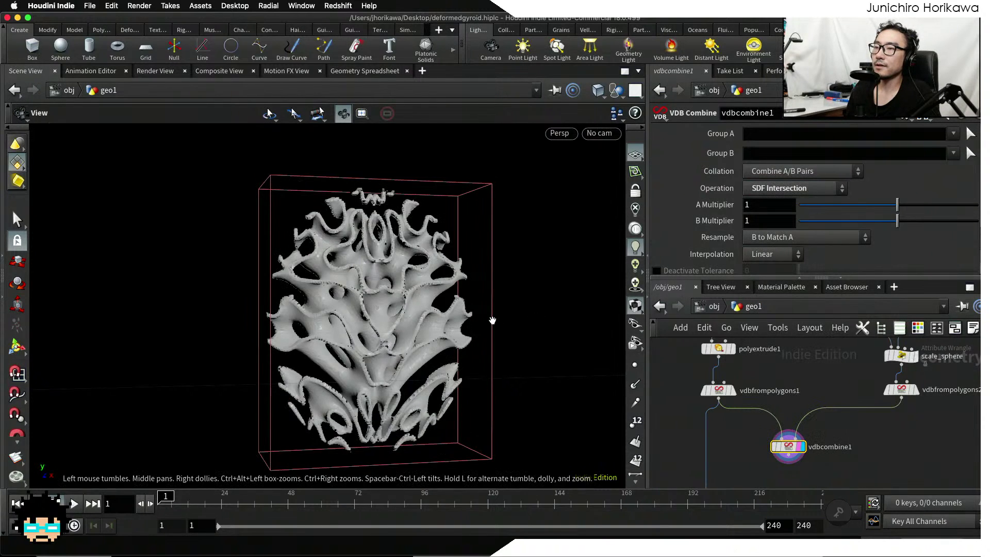
pyautogui.moveTo(490, 316); pyautogui.dragTo(438, 322)
pyautogui.scroll(5, 378, 310)
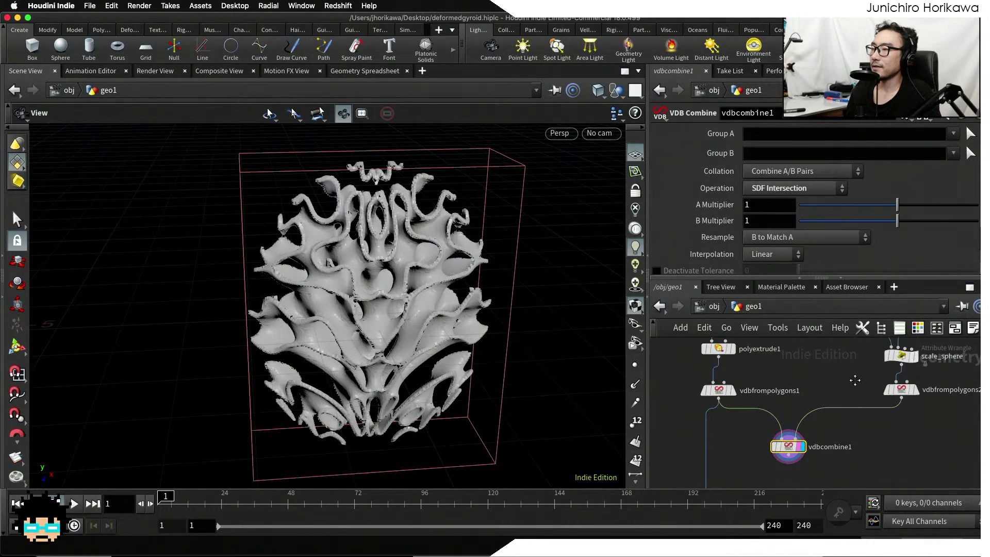
# Adjust the Pow value of scale_sphere, trying 1.032 and settling on 0.761 while checking the intersected gyroid
pyautogui.moveTo(854, 380); pyautogui.dragTo(836, 422, button='middle')
pyautogui.scroll(3, 886, 400)
pyautogui.click(882, 398)
pyautogui.moveTo(832, 269); pyautogui.dragTo(809, 271)
pyautogui.moveTo(443, 302); pyautogui.dragTo(666, 259)
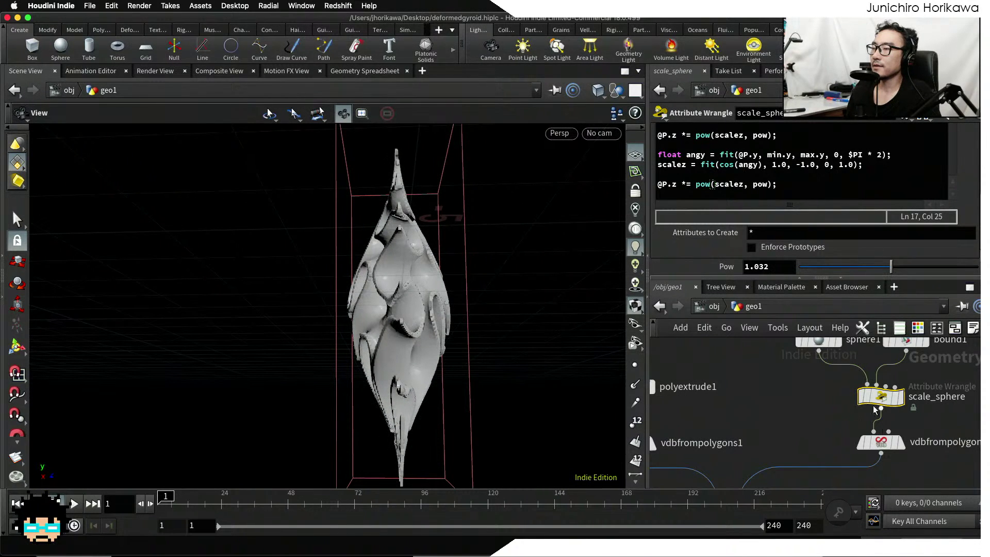
pyautogui.moveTo(874, 408); pyautogui.dragTo(886, 395)
pyautogui.moveTo(504, 309)
pyautogui.mouseDown()
pyautogui.moveTo(356, 317)
pyautogui.moveTo(393, 304)
pyautogui.moveTo(412, 279)
pyautogui.moveTo(499, 300)
pyautogui.mouseUp()
pyautogui.scroll(5, 394, 304)
pyautogui.scroll(-5, 410, 277)
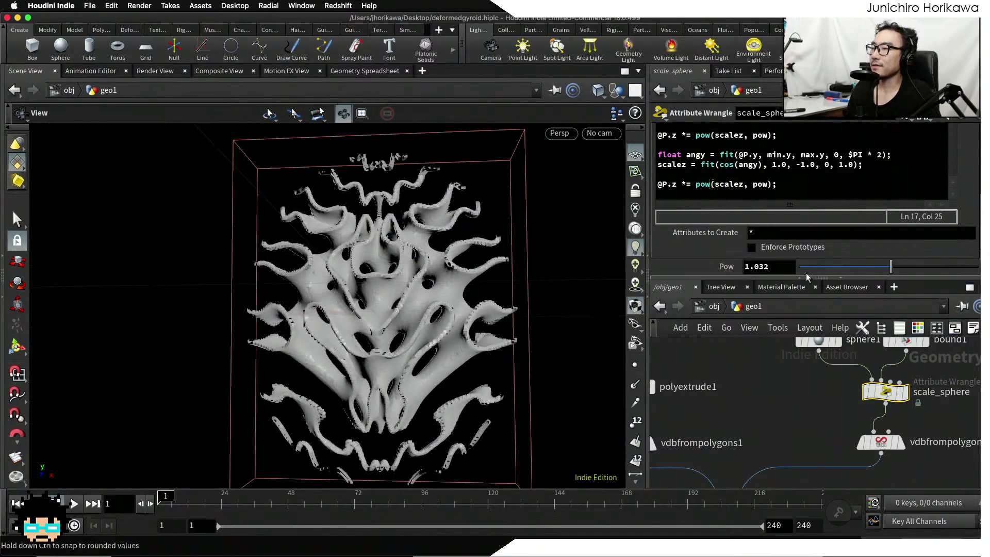
pyautogui.moveTo(905, 271); pyautogui.dragTo(867, 271)
pyautogui.scroll(-5, 784, 395)
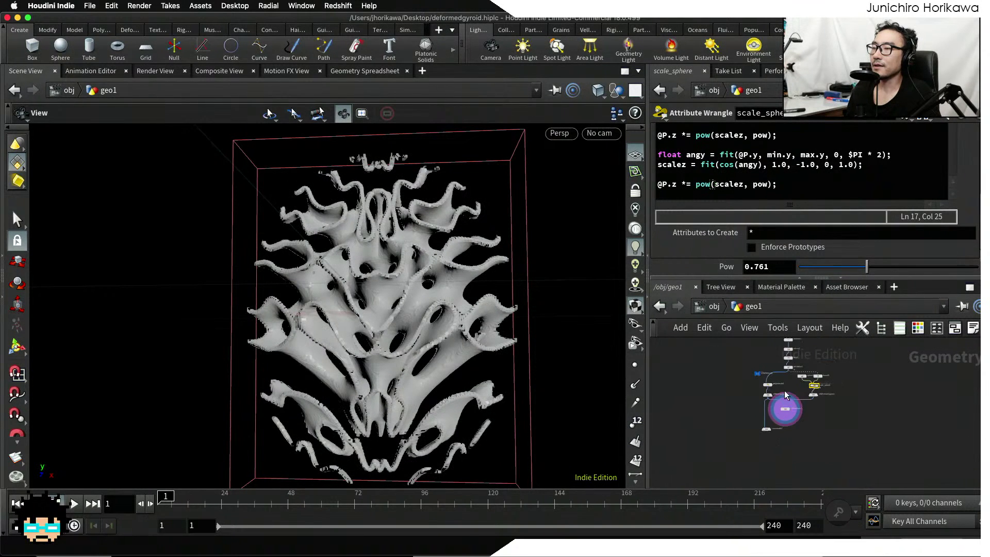
# Edit the CONTROLLER null's parameter interface and turn off Forbid Linking Parameters from Outside this Subnet
pyautogui.scroll(5, 753, 413)
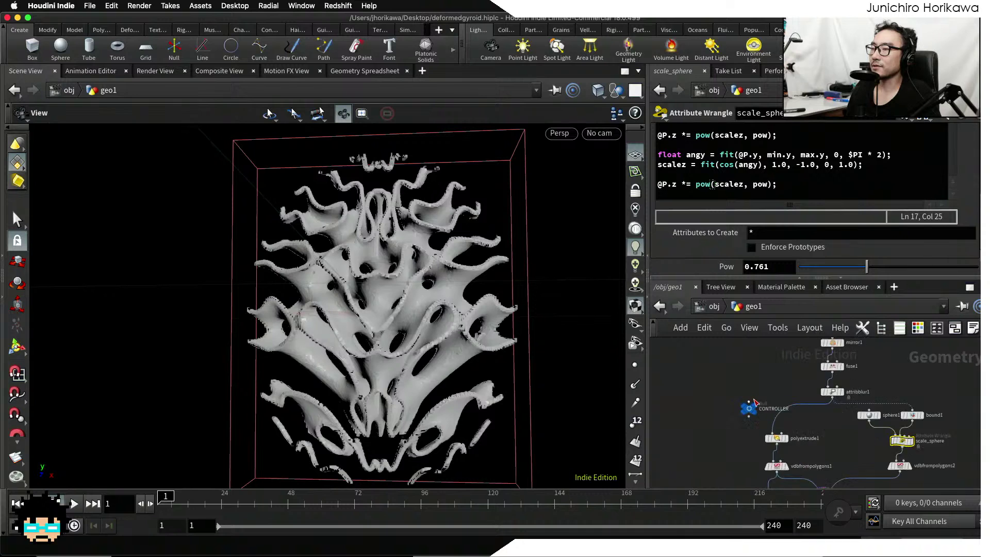
pyautogui.click(746, 415)
pyautogui.click(920, 114)
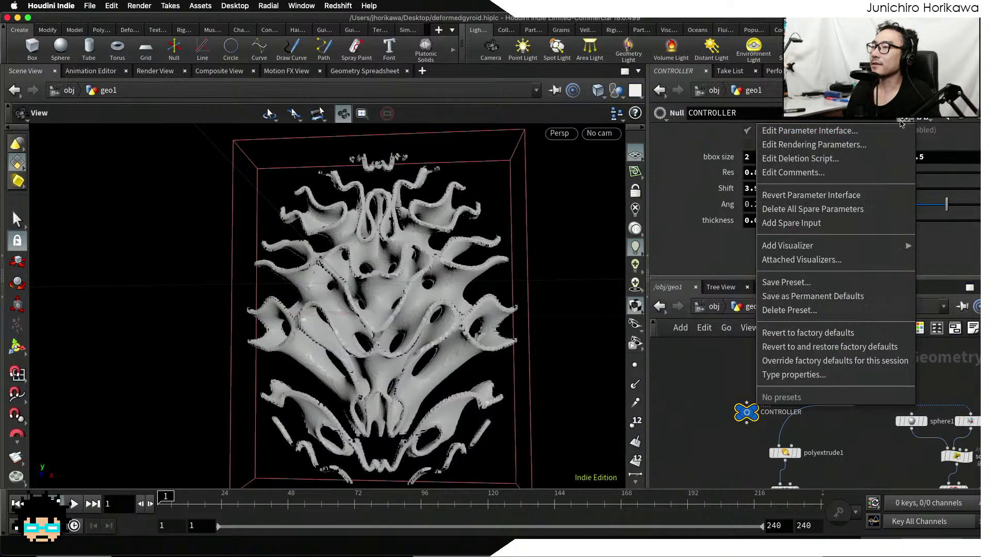
pyautogui.click(793, 129)
pyautogui.scroll(-5, 771, 378)
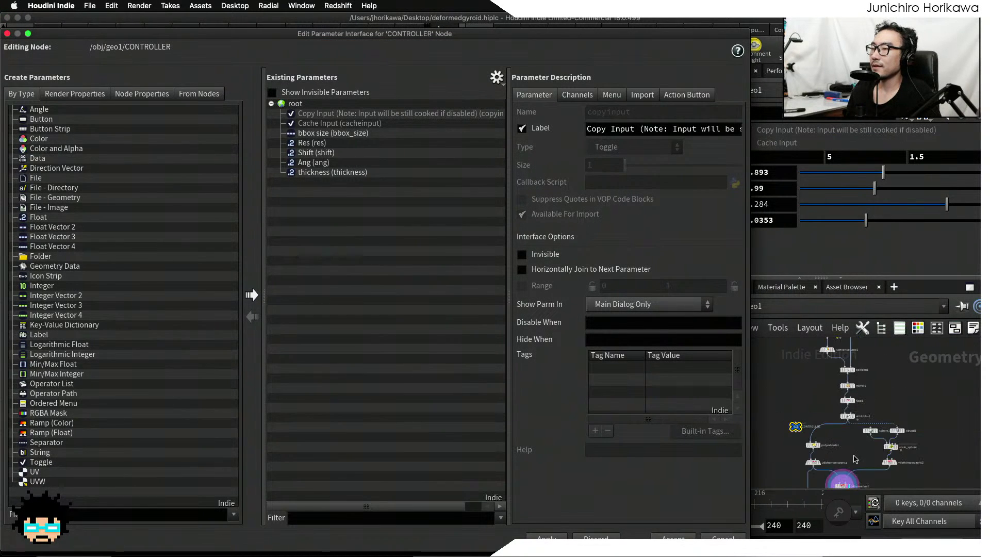
pyautogui.click(497, 78)
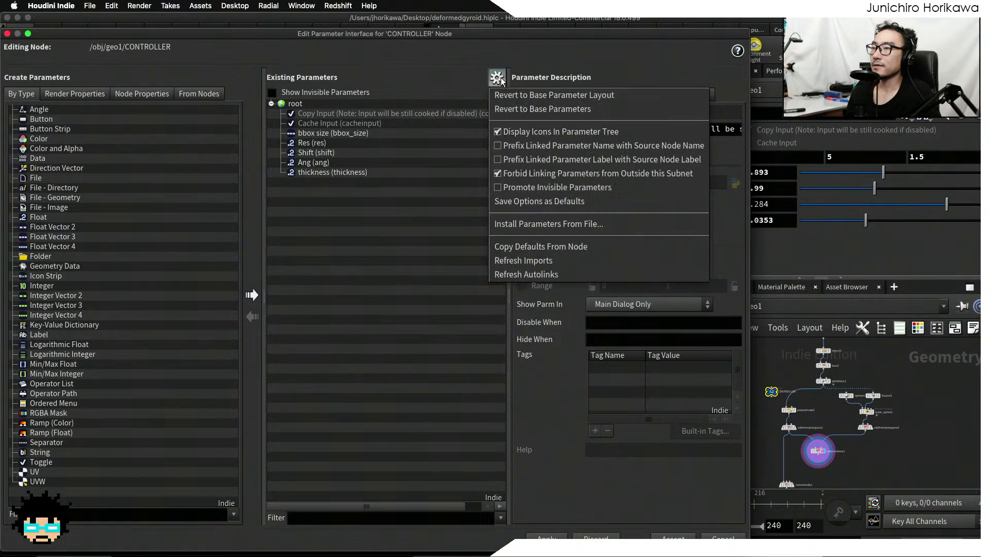
pyautogui.click(512, 172)
# Add scale_sphere's Pow parameter to the CONTROLLER null's existing parameters, below thickness
pyautogui.scroll(5, 855, 418)
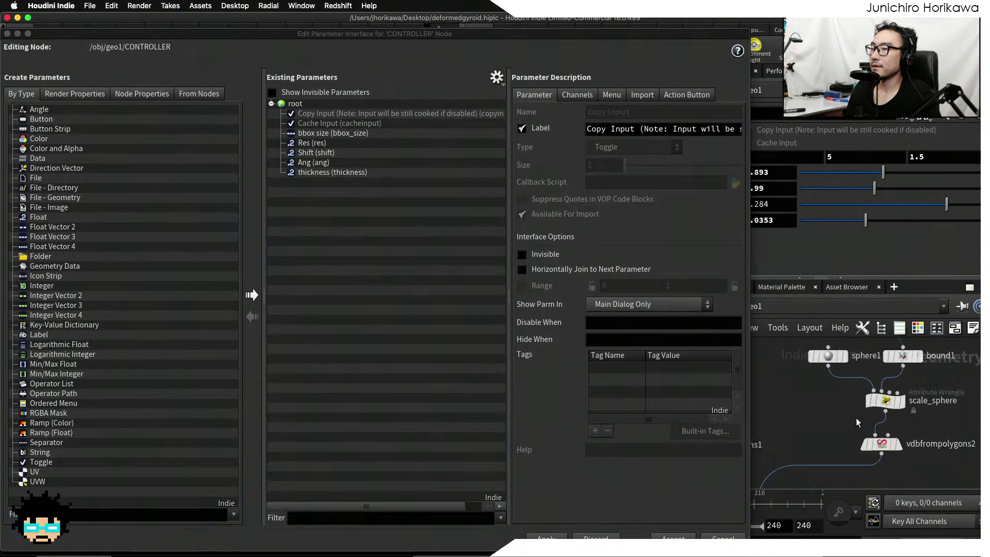
pyautogui.click(904, 396)
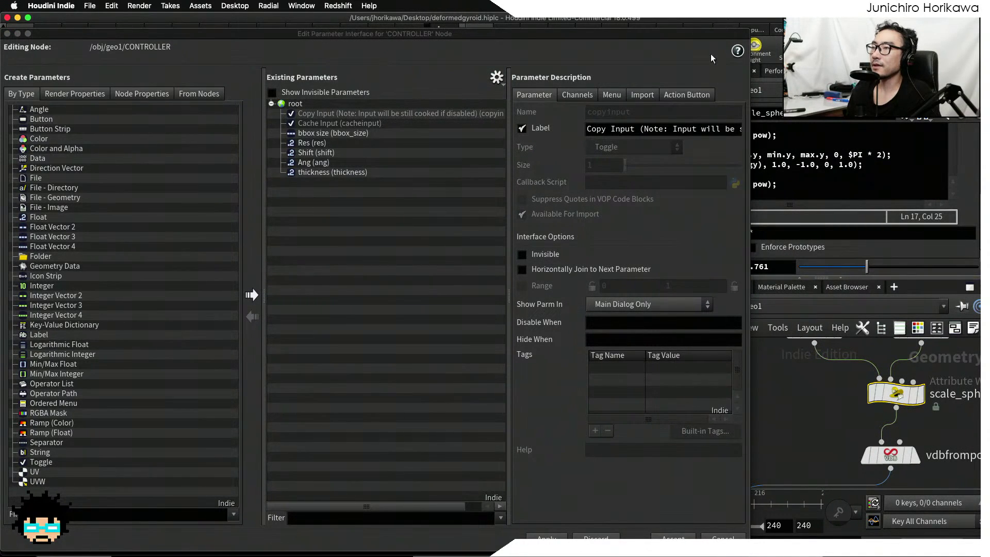
pyautogui.moveTo(709, 34); pyautogui.dragTo(620, 39)
pyautogui.moveTo(728, 267); pyautogui.dragTo(363, 169)
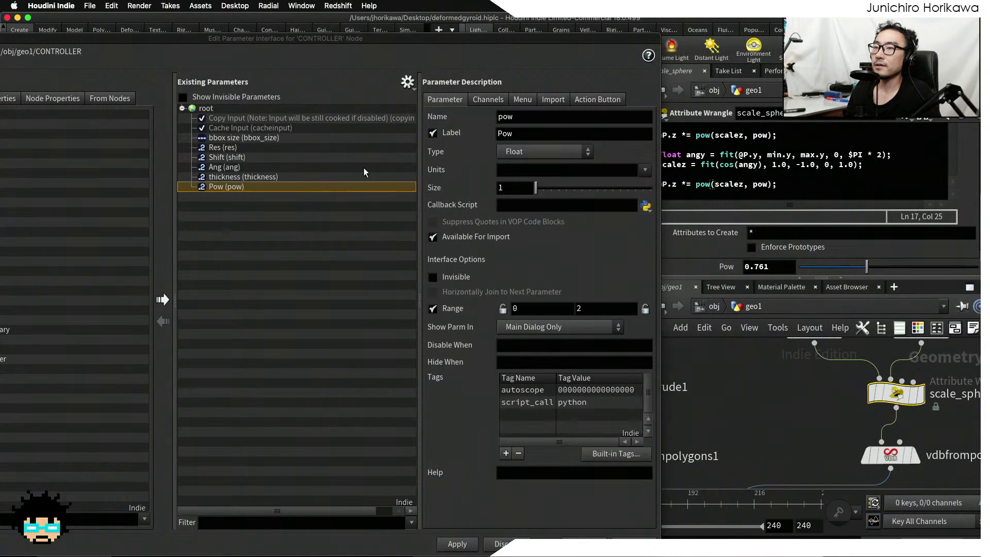
# Name the added Pow parameter shape_pow, label it "shape pow" and accept the interface changes
pyautogui.doubleClick(539, 123)
pyautogui.write('sh')
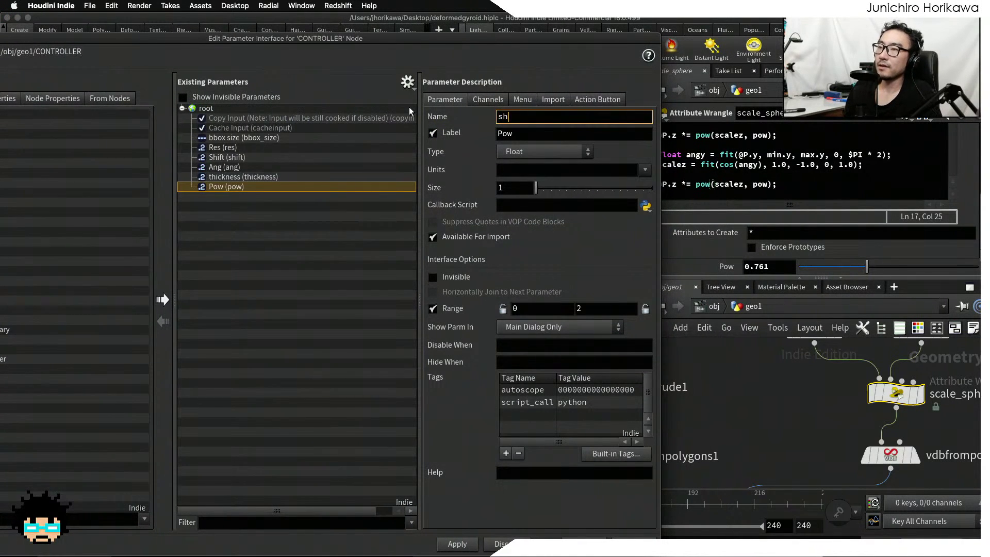
pyautogui.write('ape_pow')
pyautogui.press('Tab')
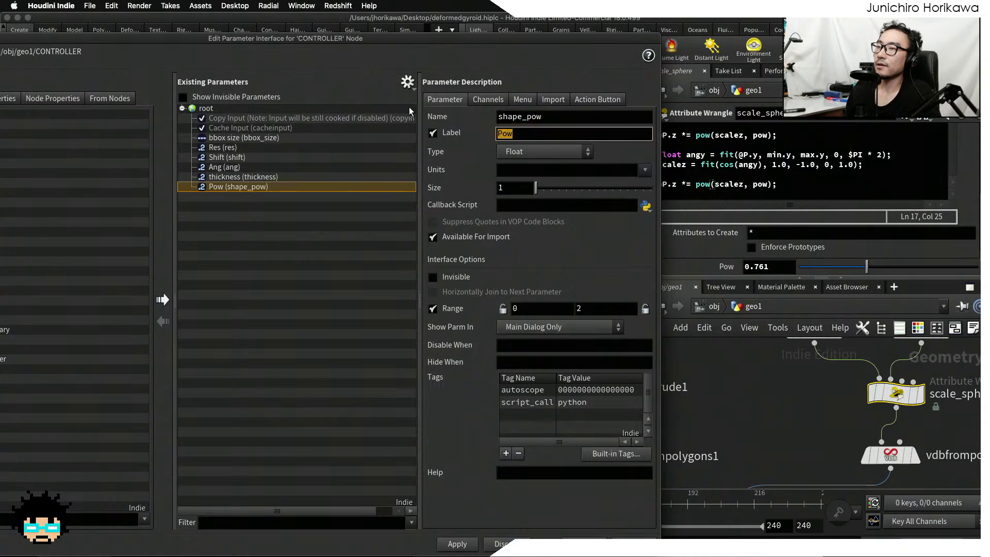
pyautogui.write('shape pow')
pyautogui.press('Return')
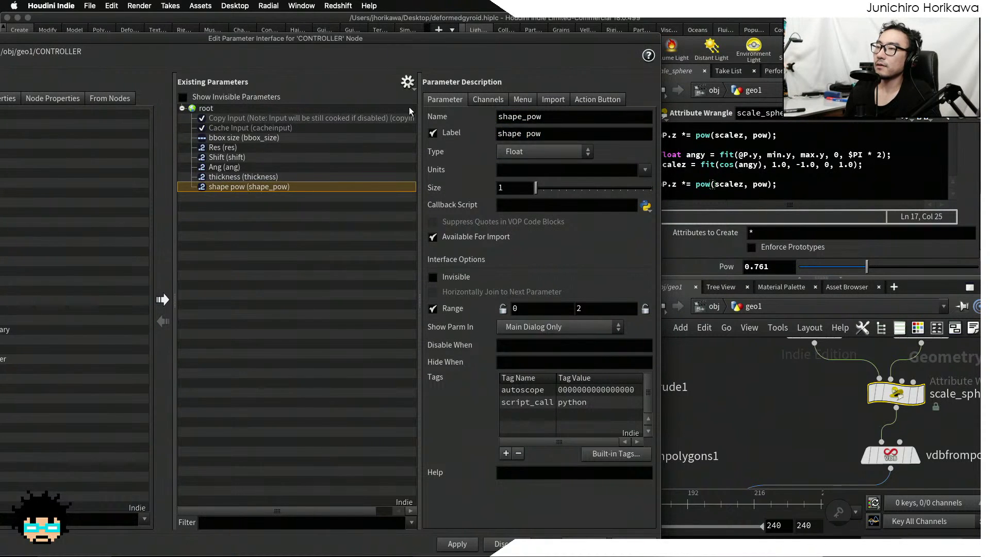
pyautogui.click(454, 545)
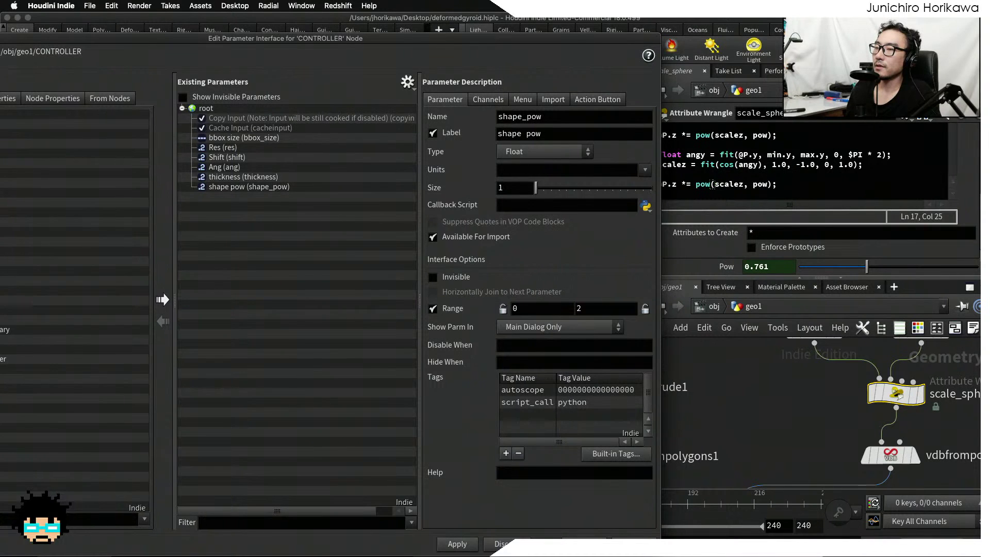
pyautogui.click(584, 545)
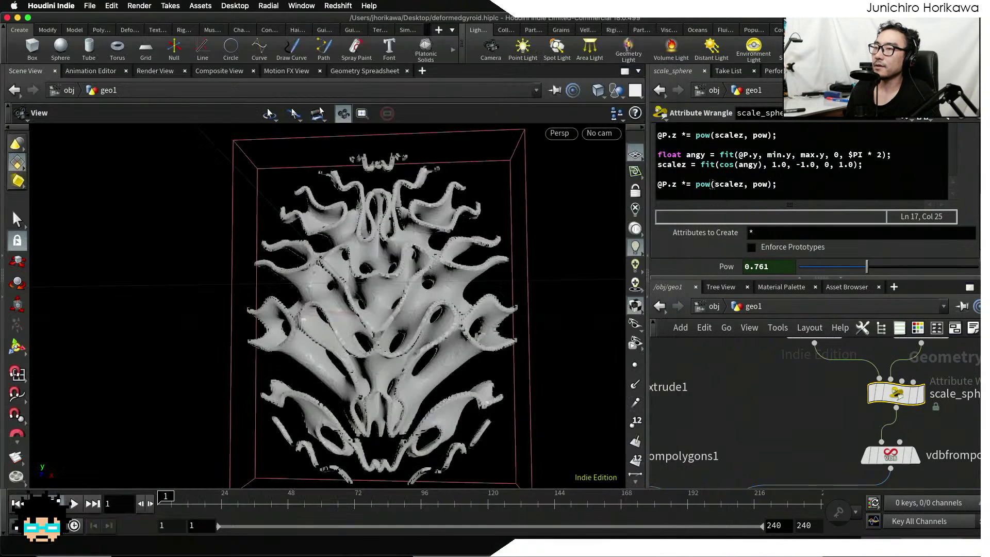
# Feed convertvdb1 from the vdbcombine1 output, display it and place it beneath vdbcombine1
pyautogui.scroll(-5, 747, 399)
pyautogui.moveTo(748, 405); pyautogui.dragTo(778, 337, button='middle')
pyautogui.moveTo(735, 435); pyautogui.dragTo(779, 420, button='middle')
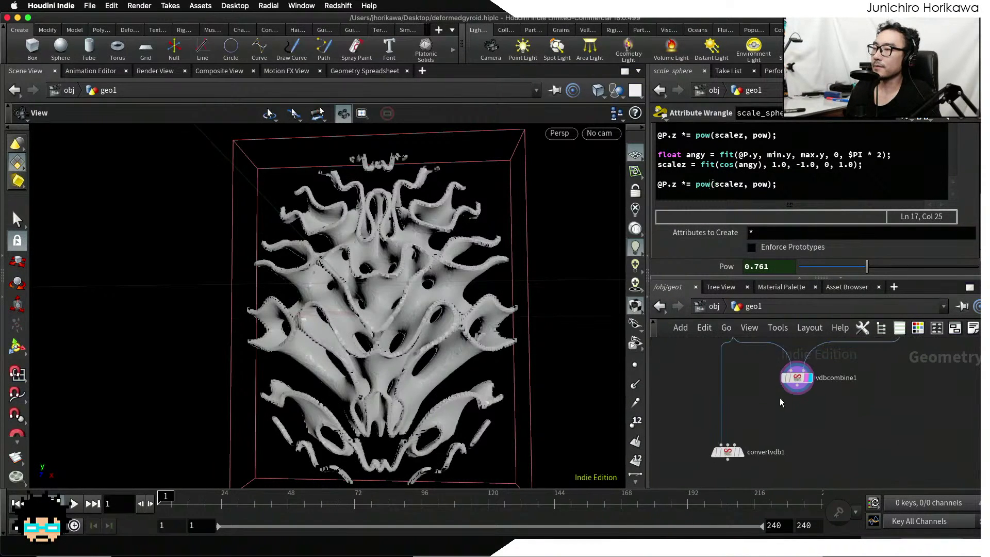
pyautogui.click(797, 386)
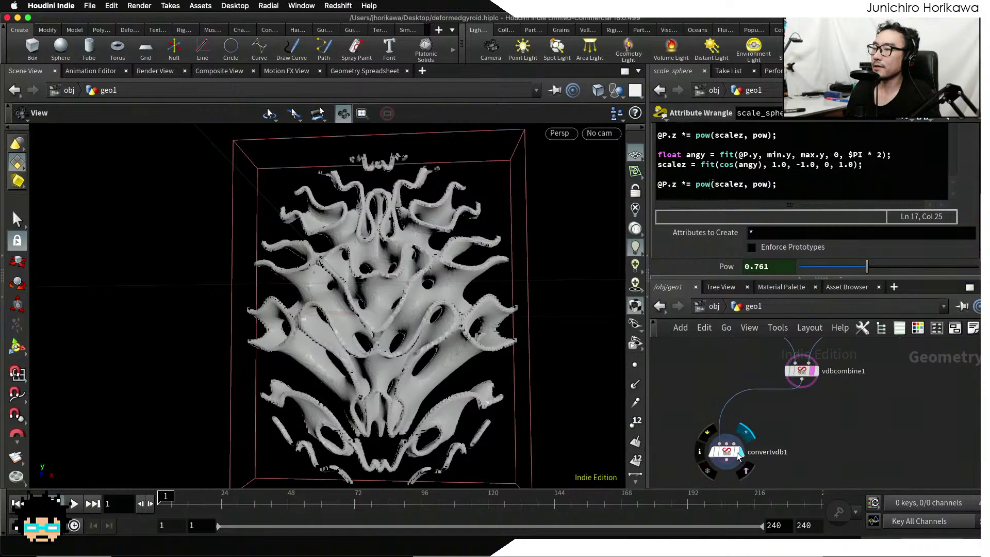
pyautogui.click(729, 454)
pyautogui.moveTo(729, 456); pyautogui.dragTo(798, 426)
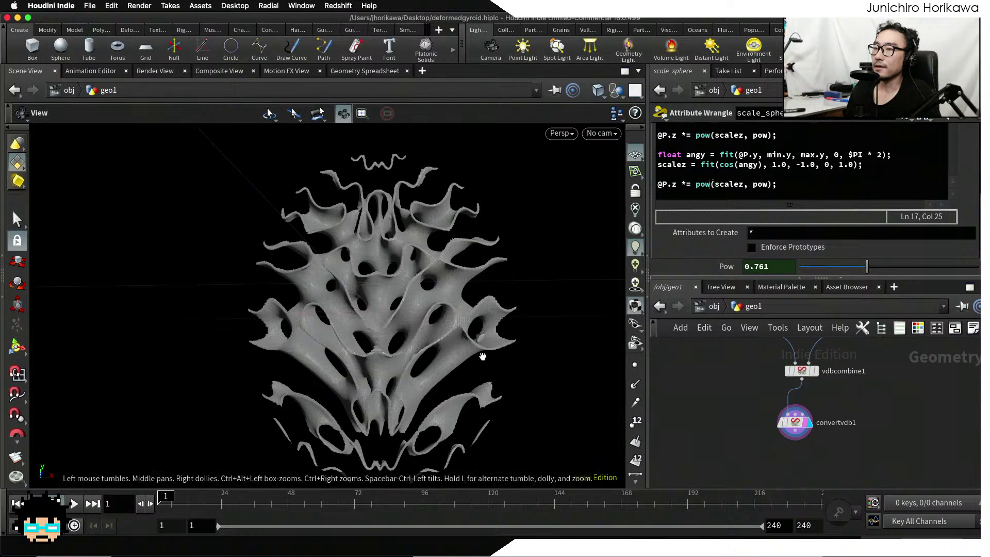
# Set the viewport shading to Smooth Shaded and check the converted gyroid from the side
pyautogui.click(558, 136)
pyautogui.moveTo(578, 185)
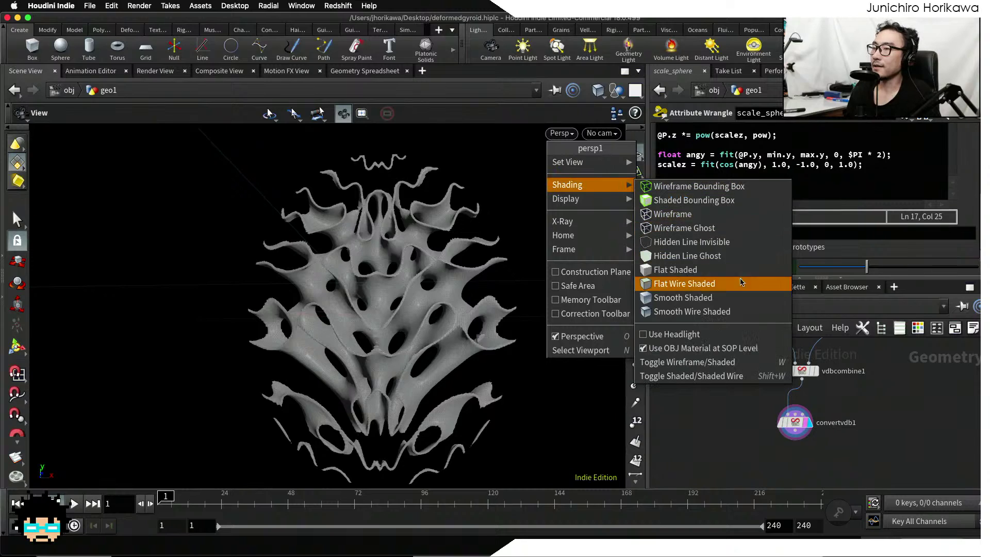
pyautogui.click(732, 297)
pyautogui.moveTo(464, 330)
pyautogui.mouseDown()
pyautogui.moveTo(524, 354)
pyautogui.moveTo(415, 314)
pyautogui.moveTo(453, 342)
pyautogui.moveTo(420, 349)
pyautogui.moveTo(395, 334)
pyautogui.mouseUp()
# In the viewport's display options, set the default material's Diffuse Rough to 1 and Specular Rough to 0.27, checking the gyroid's shading
pyautogui.press('d')
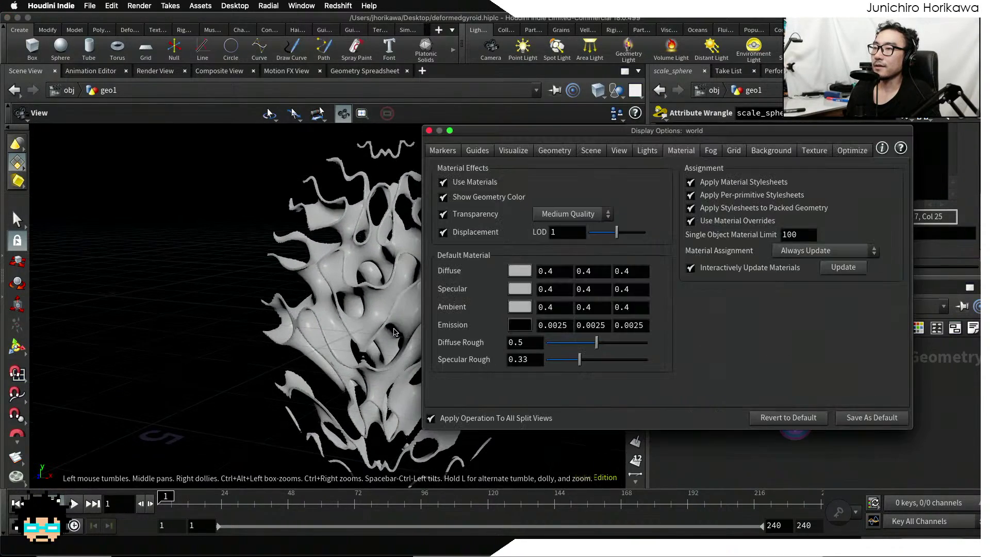
pyautogui.moveTo(546, 141); pyautogui.dragTo(663, 129)
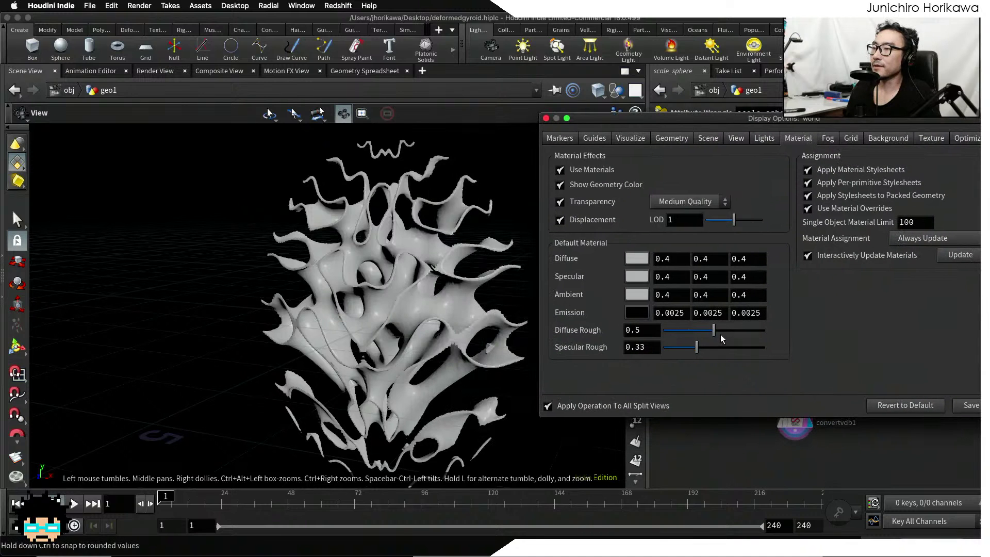
pyautogui.moveTo(720, 335); pyautogui.dragTo(794, 335)
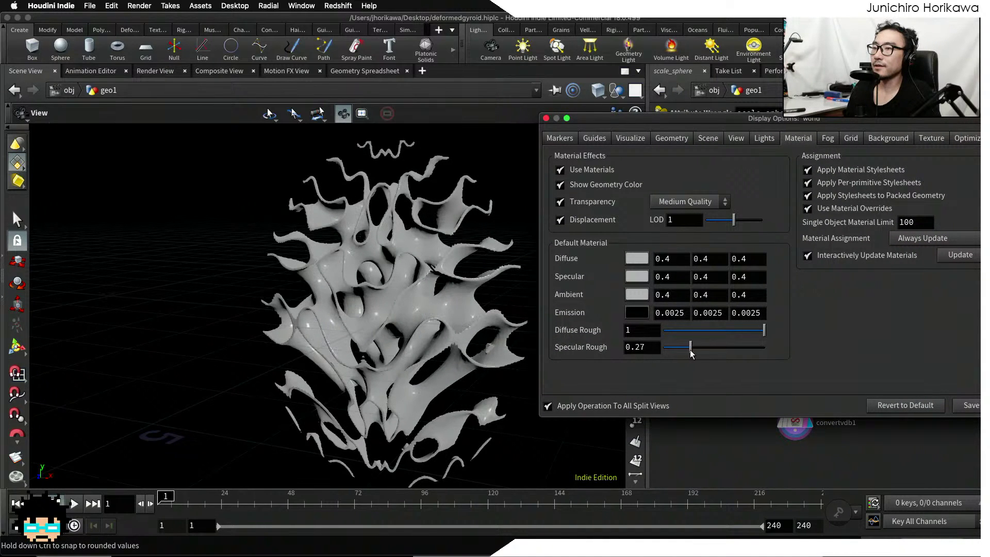
pyautogui.scroll(5, 387, 299)
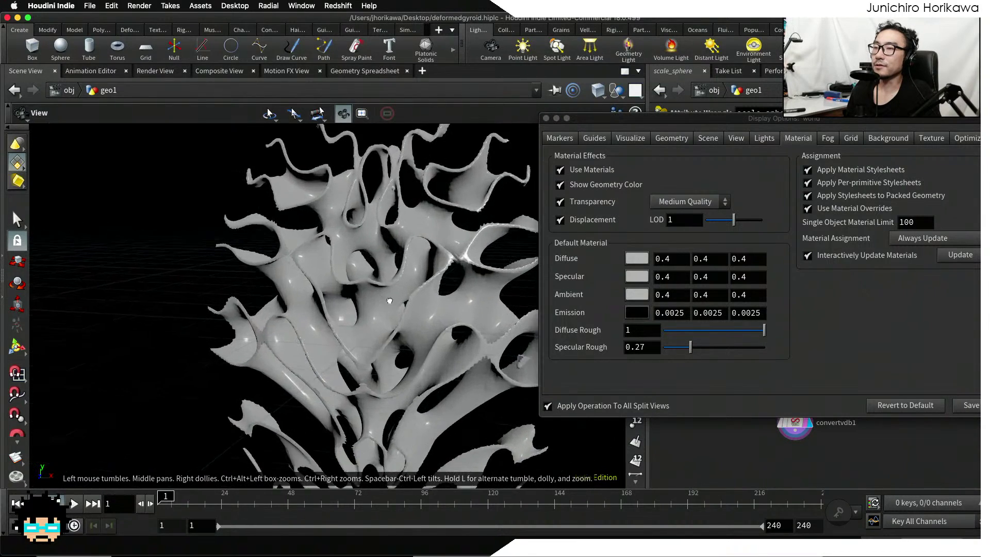
pyautogui.moveTo(389, 300); pyautogui.dragTo(449, 304)
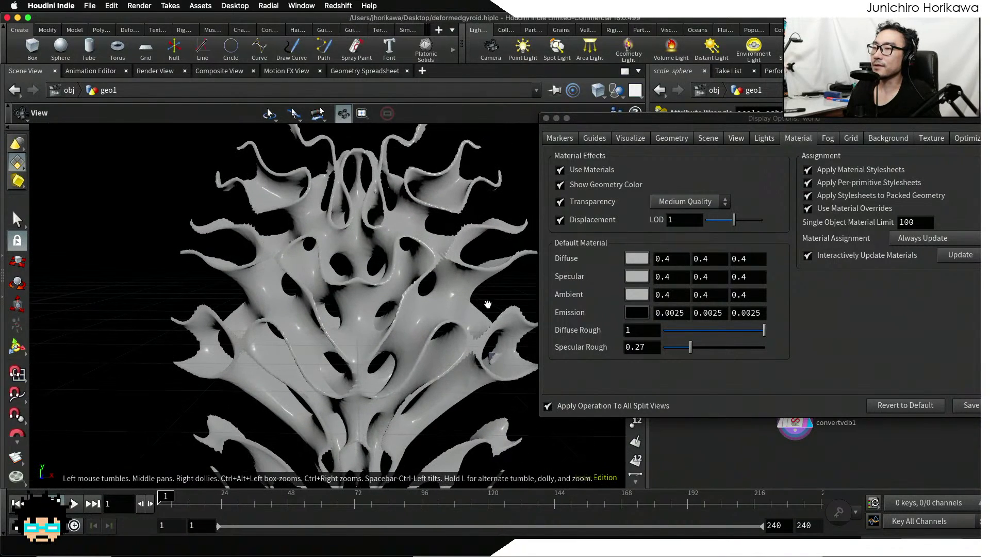
pyautogui.moveTo(502, 279)
pyautogui.mouseDown()
pyautogui.moveTo(443, 265)
pyautogui.moveTo(492, 270)
pyautogui.mouseUp()
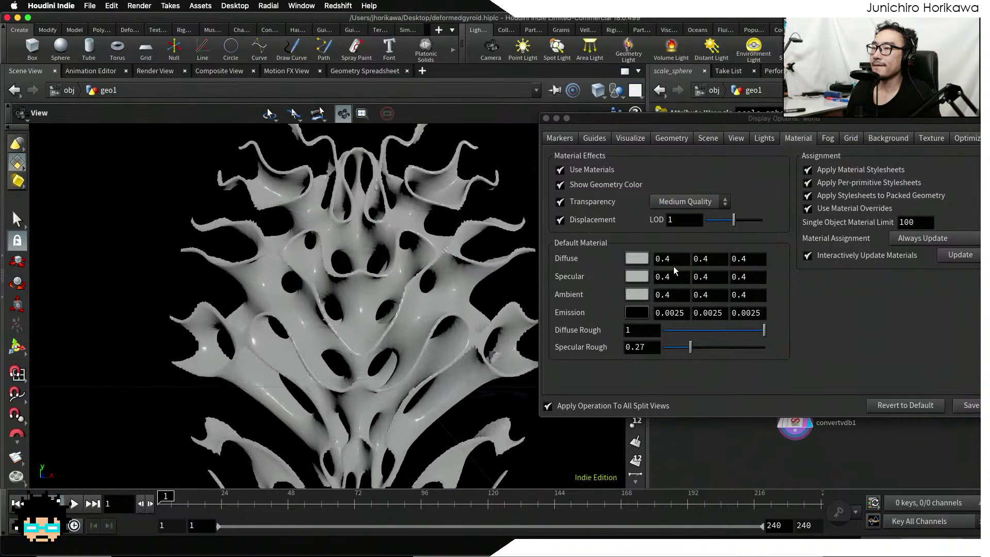
# Set the default material's diffuse color to white (FFFFFF) and close the color and display option windows
pyautogui.click(637, 258)
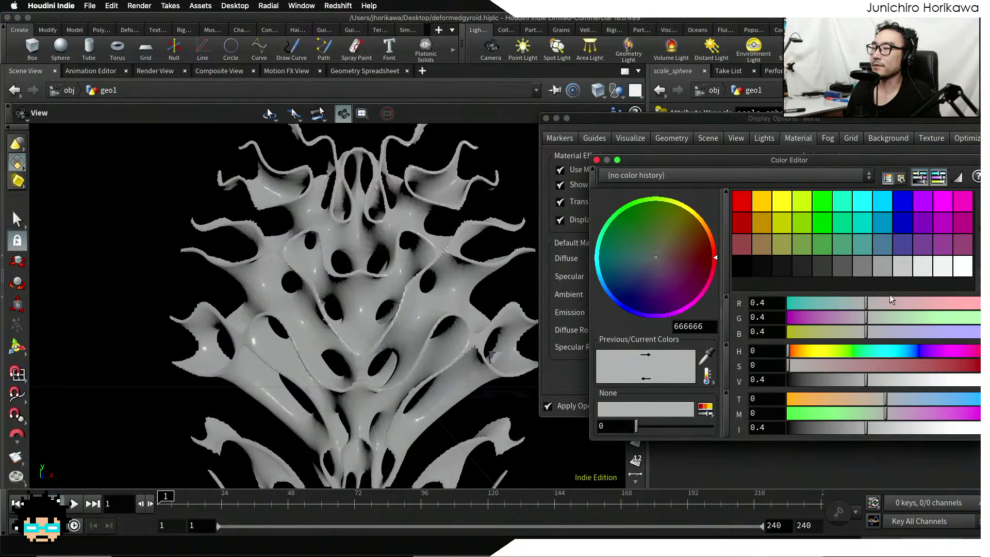
pyautogui.click(961, 268)
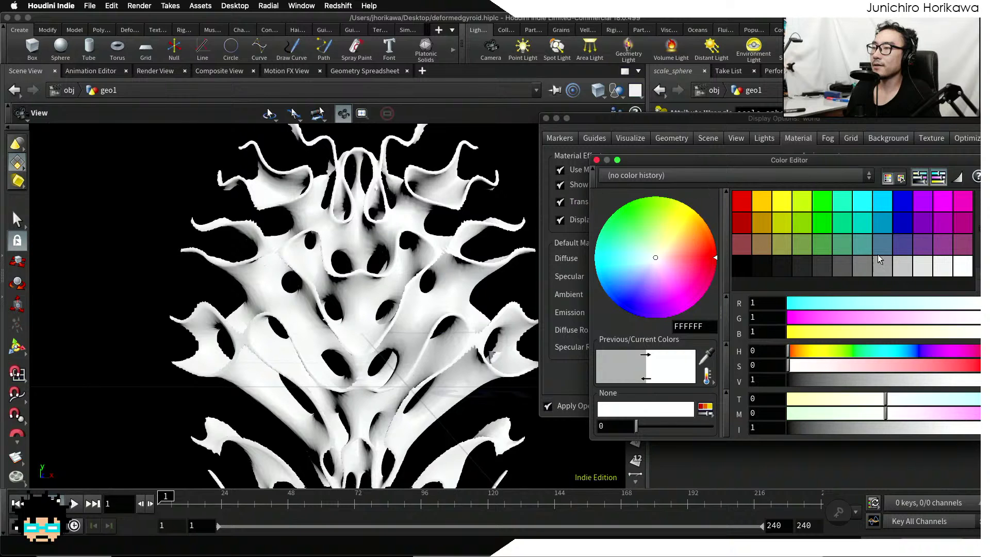
pyautogui.click(943, 268)
pyautogui.click(962, 268)
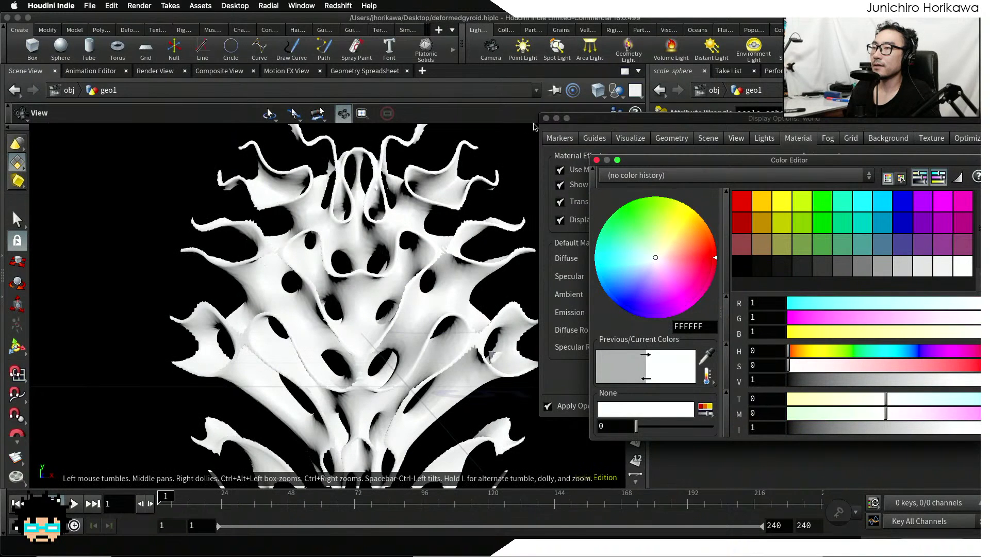
pyautogui.moveTo(601, 160); pyautogui.dragTo(600, 159)
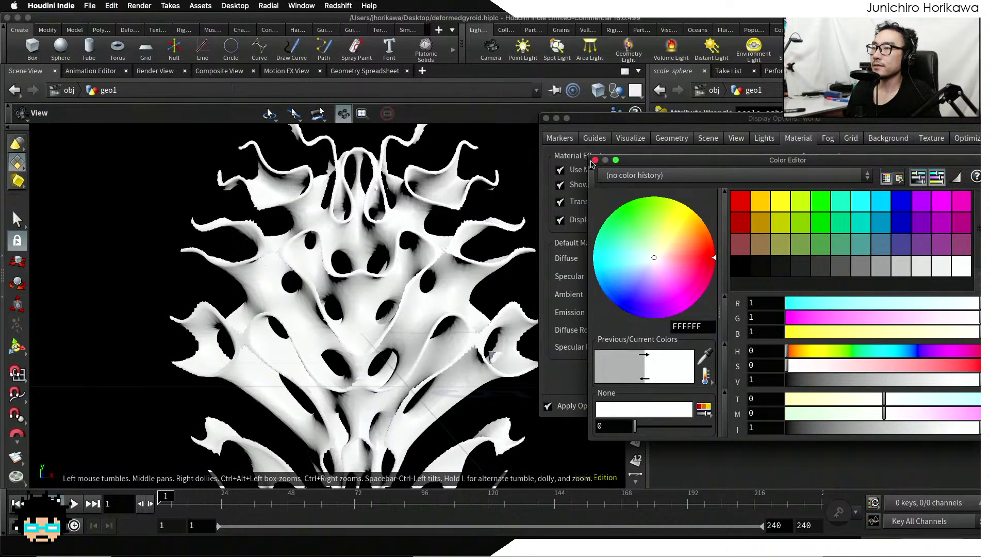
pyautogui.click(595, 159)
pyautogui.click(546, 118)
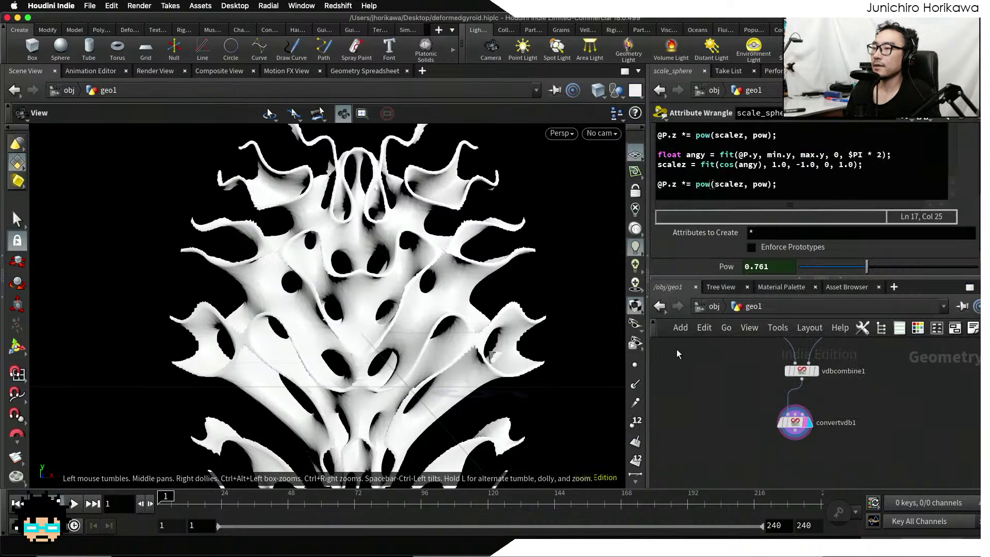
# Tidy the network by moving convertvdb1 closer beneath vdbcombine1 and shifting the CONTROLLER null farther from the node chain
pyautogui.moveTo(795, 423); pyautogui.dragTo(803, 402)
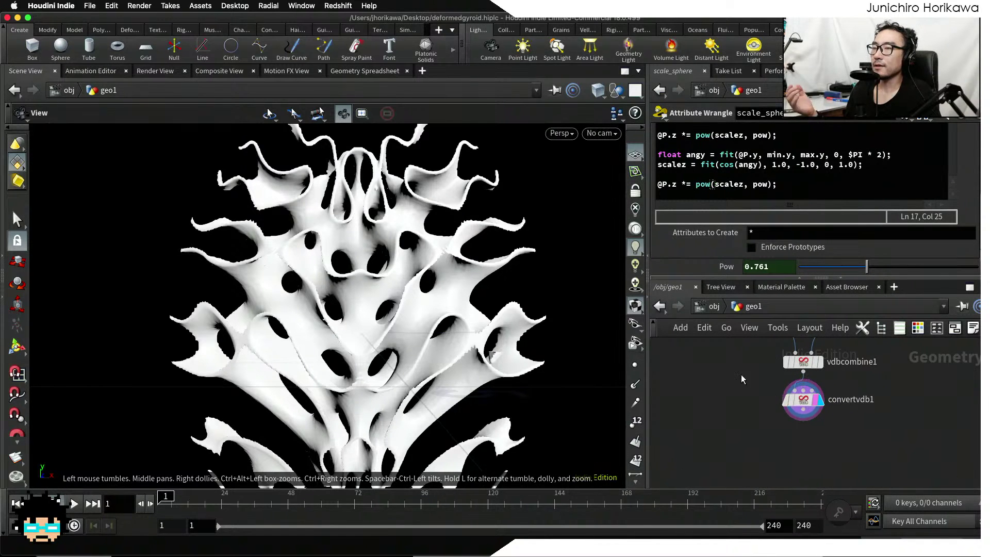
pyautogui.scroll(-6, 724, 389)
pyautogui.moveTo(712, 373); pyautogui.dragTo(729, 415, button='middle')
pyautogui.scroll(7, 728, 416)
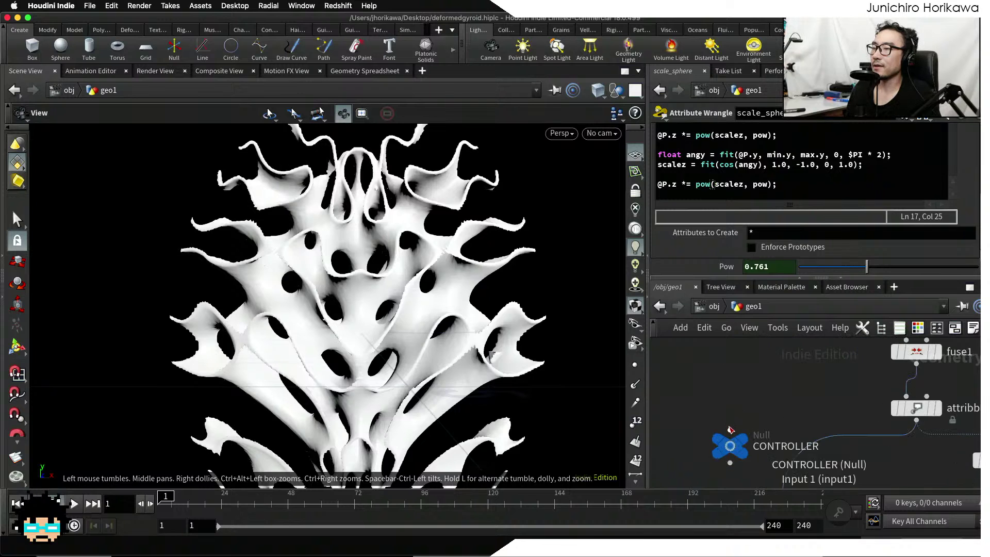
pyautogui.click(705, 418)
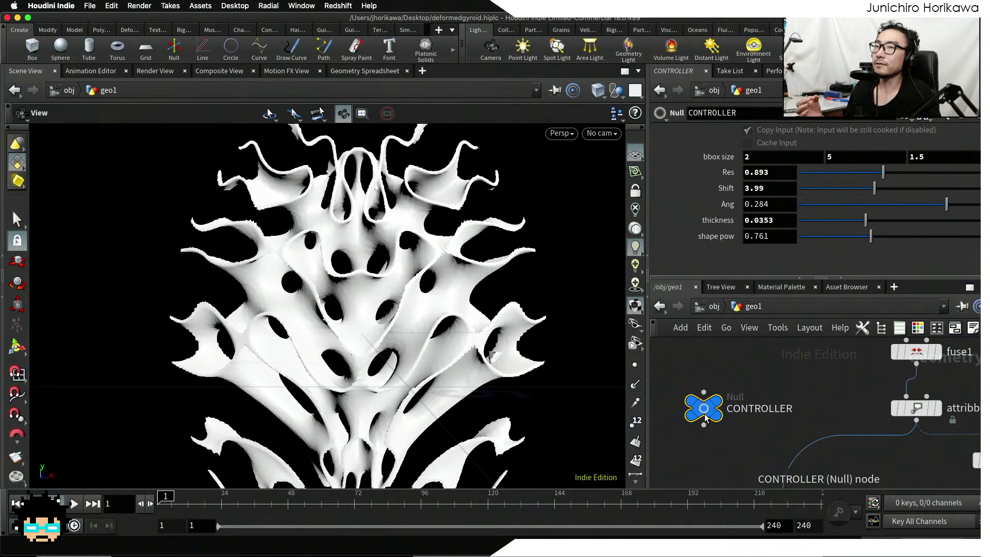
# Check the Res, Shift and Ang parameters of the deforming_gyroid wrangle
pyautogui.scroll(-5, 738, 400)
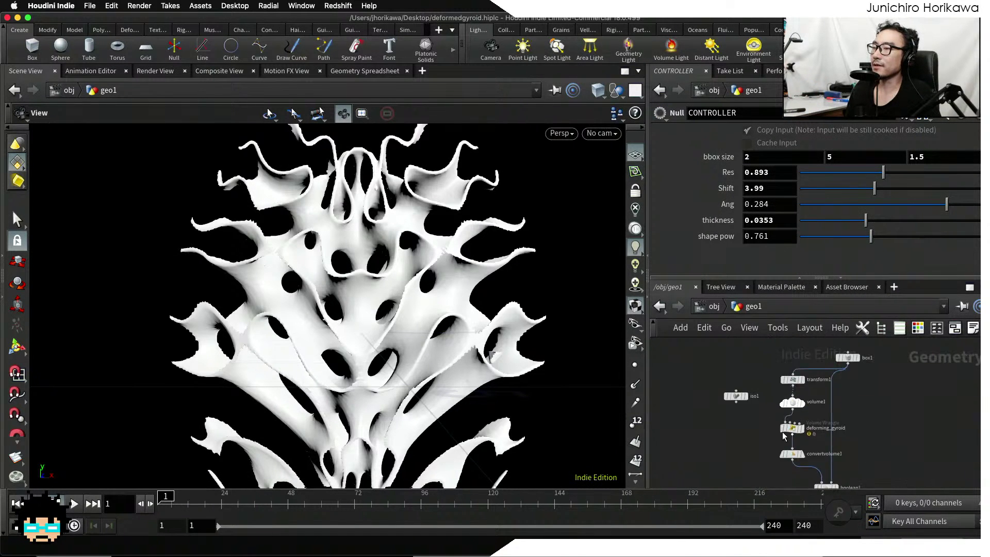
pyautogui.scroll(5, 783, 432)
pyautogui.click(784, 422)
pyautogui.scroll(-7, 770, 410)
pyautogui.moveTo(745, 482); pyautogui.dragTo(748, 402, button='middle')
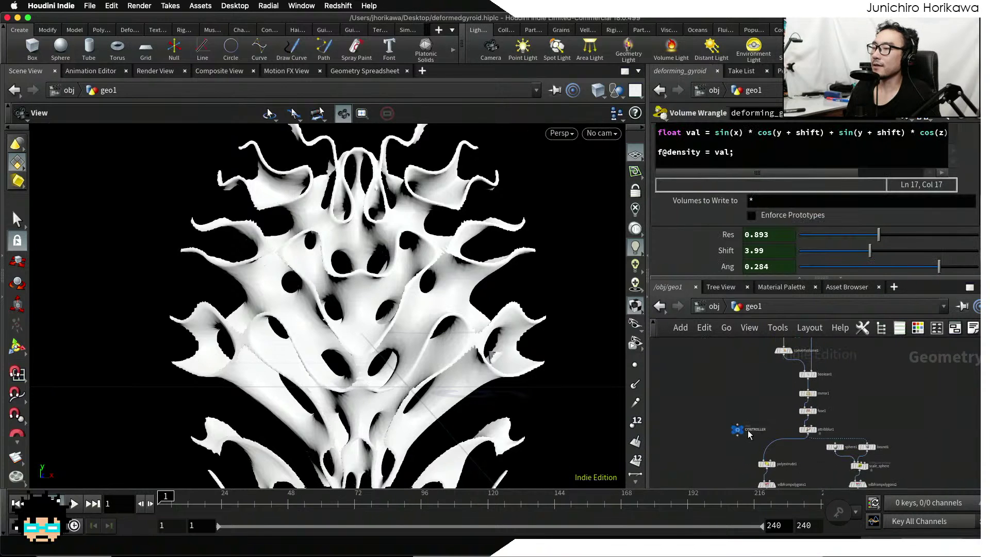
# Move the CONTROLLER null up beside mirror1 and fuse1 and make the network editor pane taller
pyautogui.scroll(1, 747, 432)
pyautogui.moveTo(738, 430); pyautogui.dragTo(742, 402)
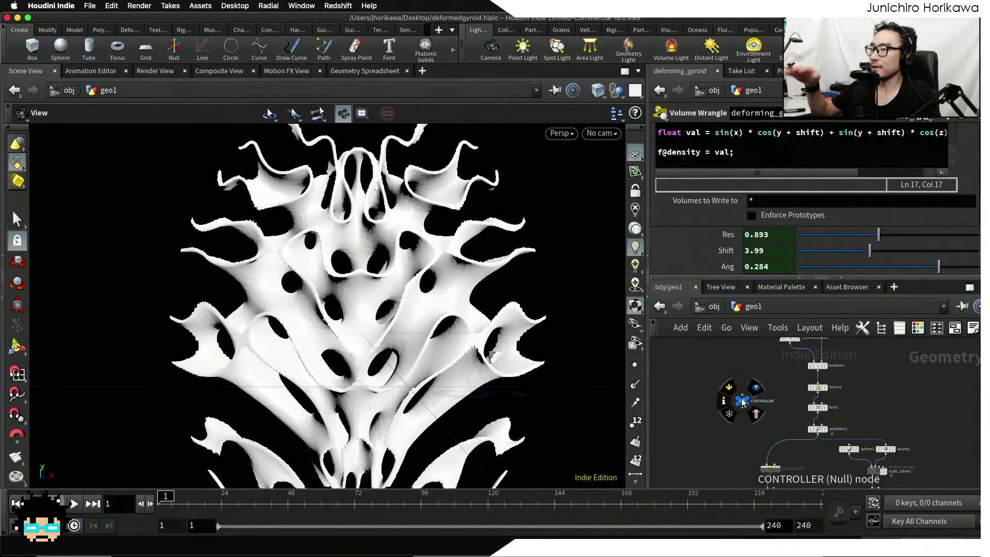
pyautogui.moveTo(791, 278); pyautogui.dragTo(790, 255)
pyautogui.scroll(-3, 776, 330)
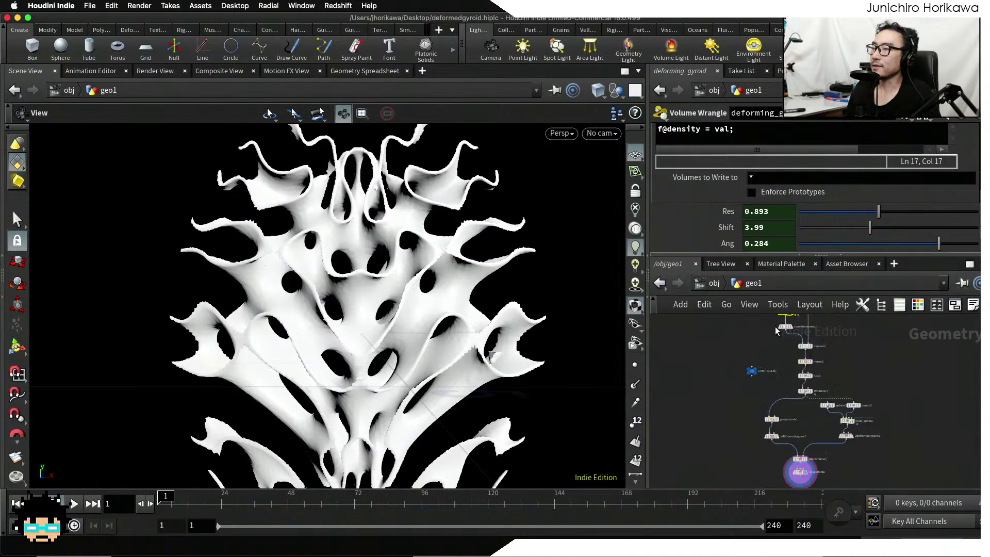
pyautogui.scroll(3, 771, 357)
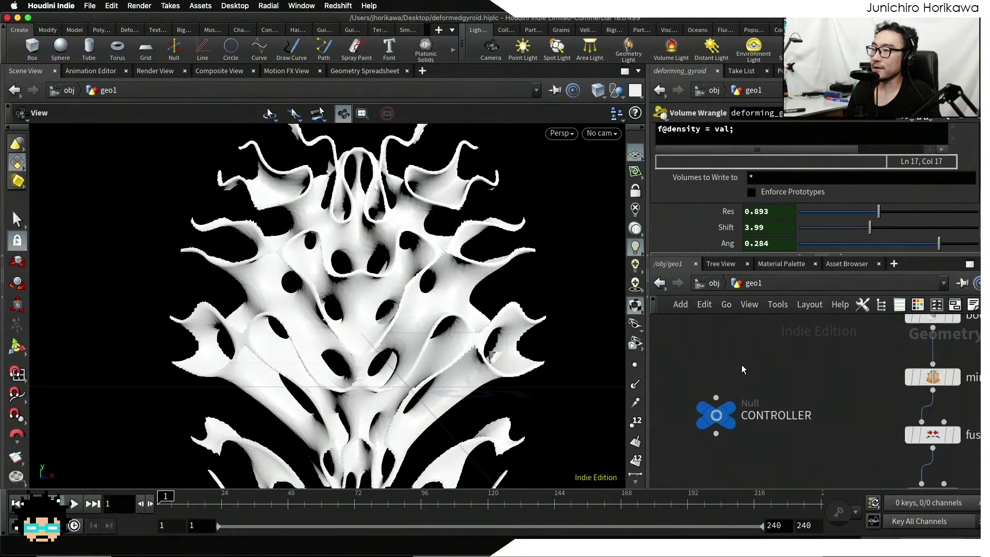
# Set the CONTROLLER null's Res to 1.19, Shift to 6.83 and Ang to 0.368
pyautogui.click(715, 415)
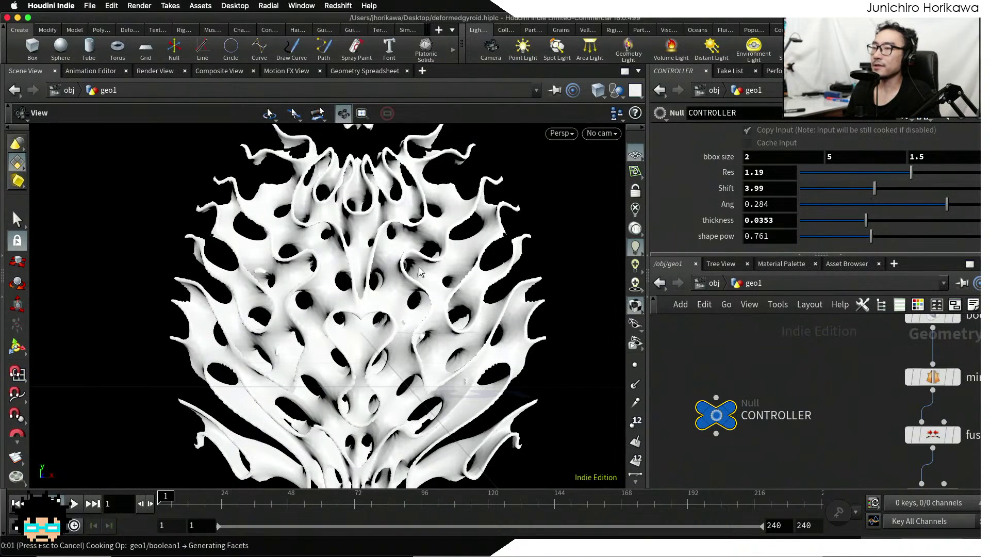
pyautogui.scroll(-5, 408, 260)
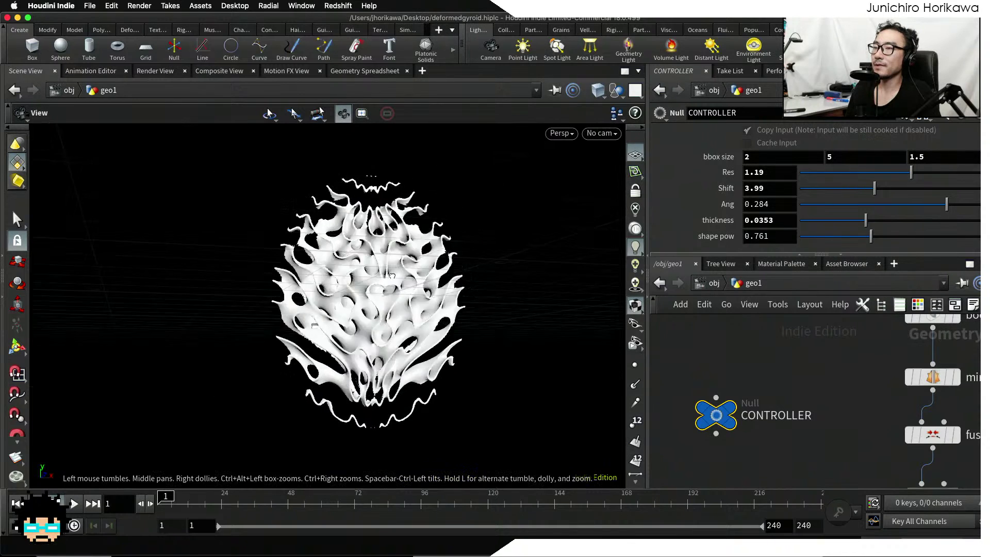
pyautogui.moveTo(368, 286); pyautogui.dragTo(376, 287)
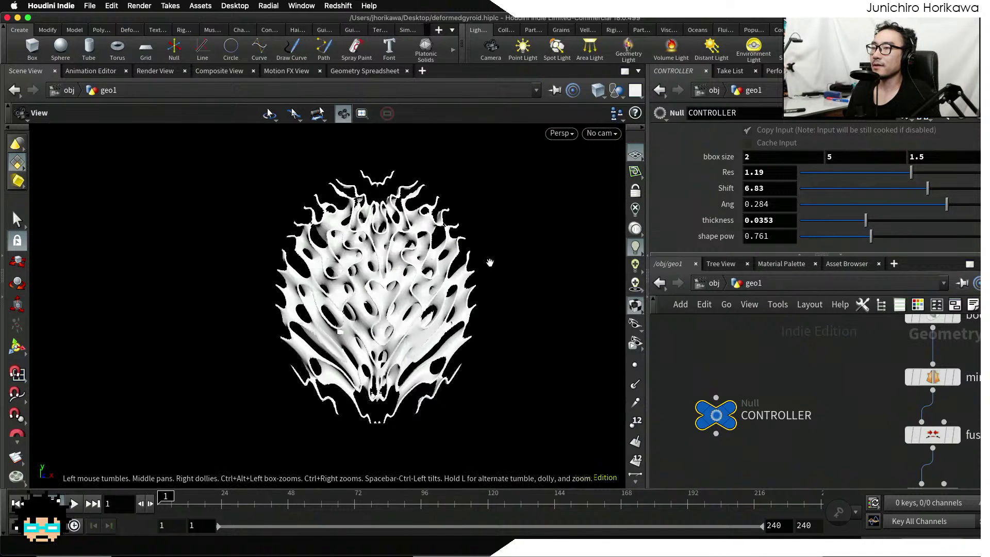
pyautogui.moveTo(405, 269)
pyautogui.mouseDown()
pyautogui.moveTo(361, 279)
pyautogui.moveTo(422, 268)
pyautogui.moveTo(400, 278)
pyautogui.mouseUp()
pyautogui.scroll(6, 394, 272)
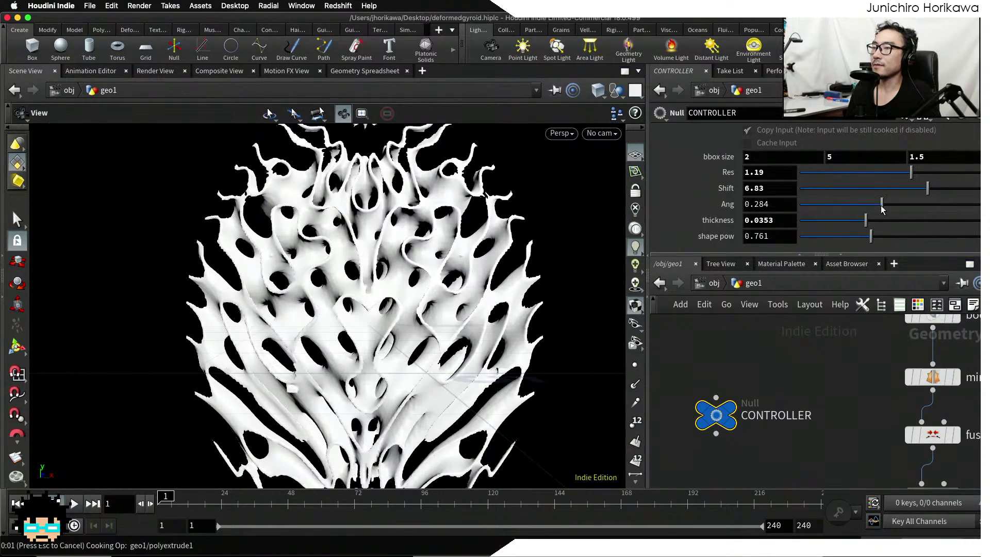
pyautogui.moveTo(882, 209); pyautogui.dragTo(812, 205)
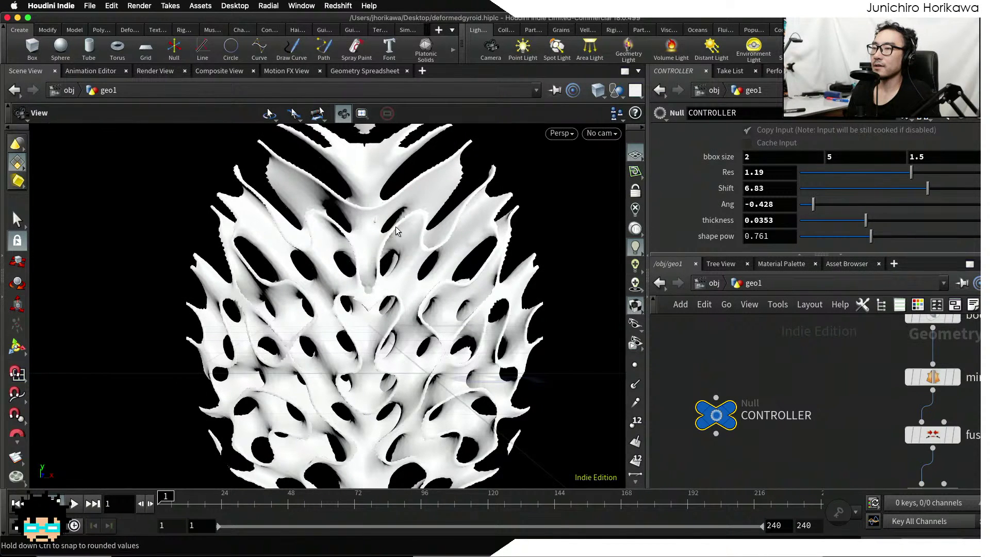
pyautogui.moveTo(396, 229); pyautogui.dragTo(510, 252)
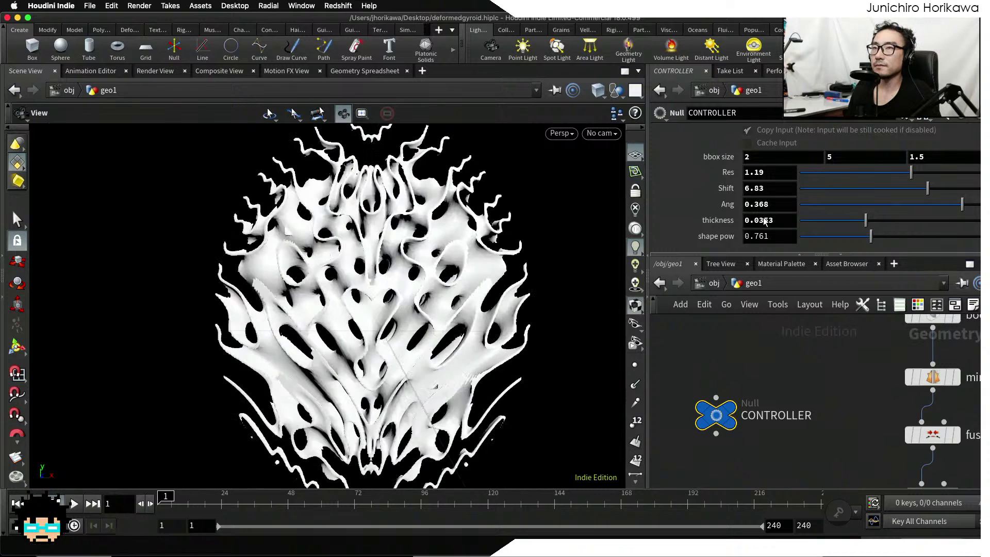
# Locate convertvdb1 at the end of the node chain and examine the converted mesh's surface and hole edges up close
pyautogui.scroll(-8, 717, 351)
pyautogui.scroll(4, 718, 351)
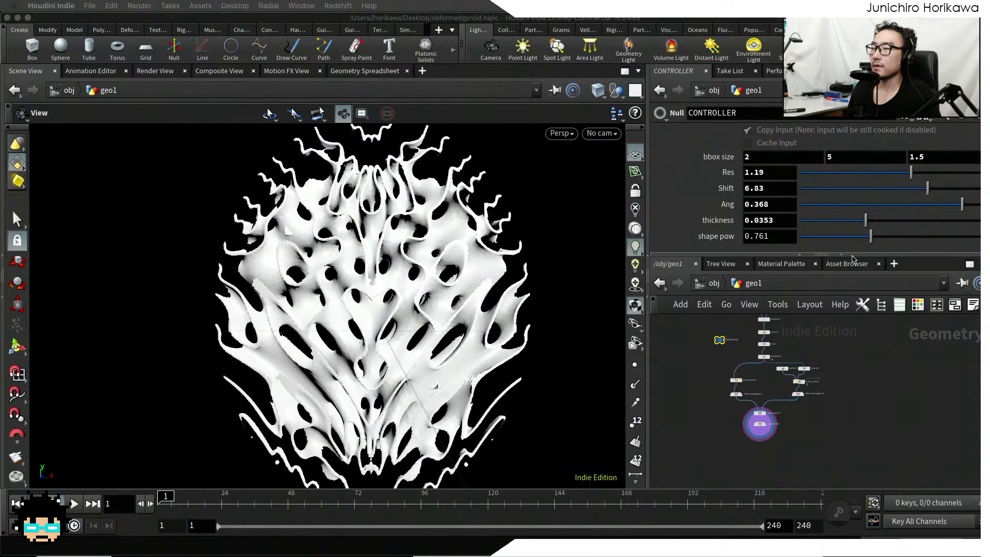
pyautogui.scroll(6, 758, 436)
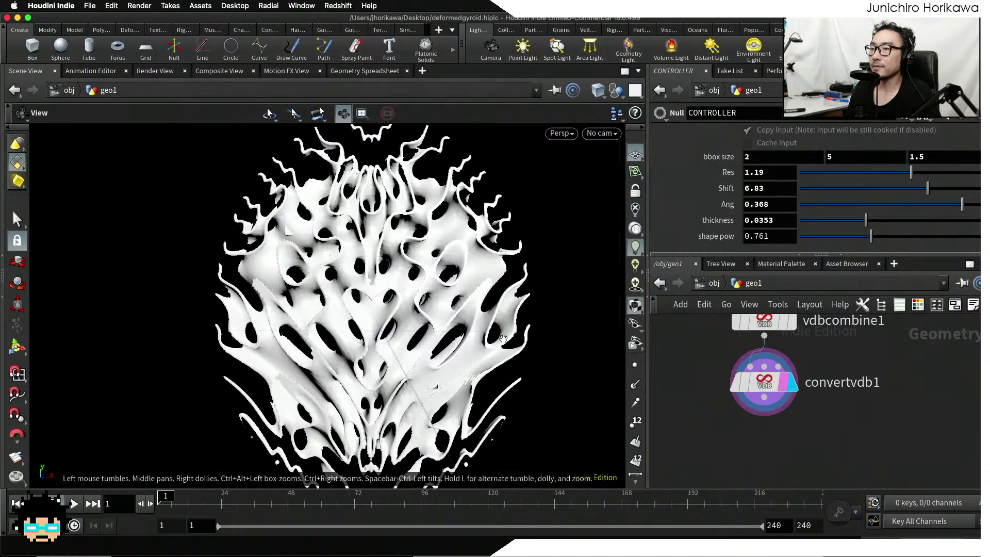
pyautogui.scroll(3, 387, 295)
pyautogui.scroll(6, 387, 295)
pyautogui.scroll(-2, 493, 300)
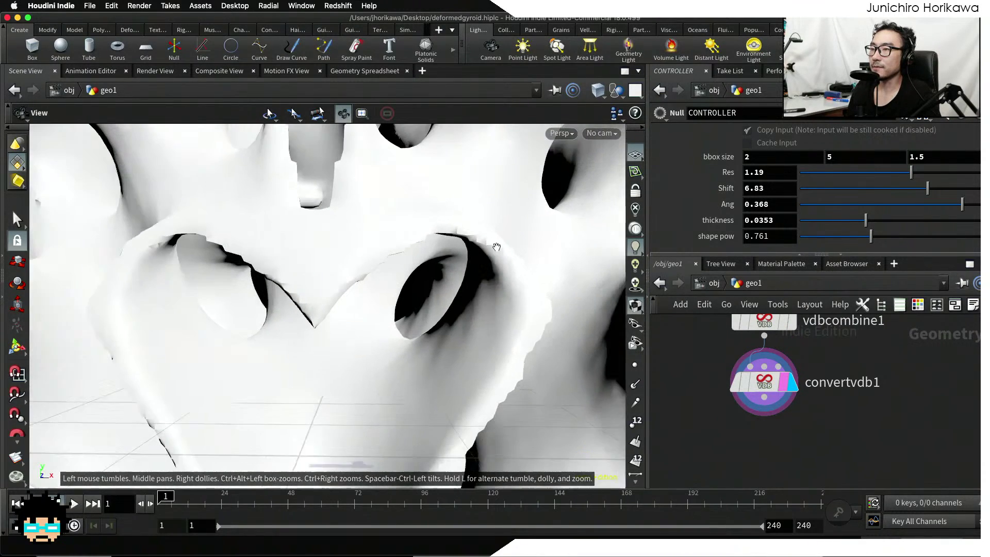
pyautogui.scroll(-5, 516, 317)
pyautogui.moveTo(504, 324)
pyautogui.mouseDown()
pyautogui.moveTo(546, 309)
pyautogui.moveTo(505, 320)
pyautogui.mouseUp()
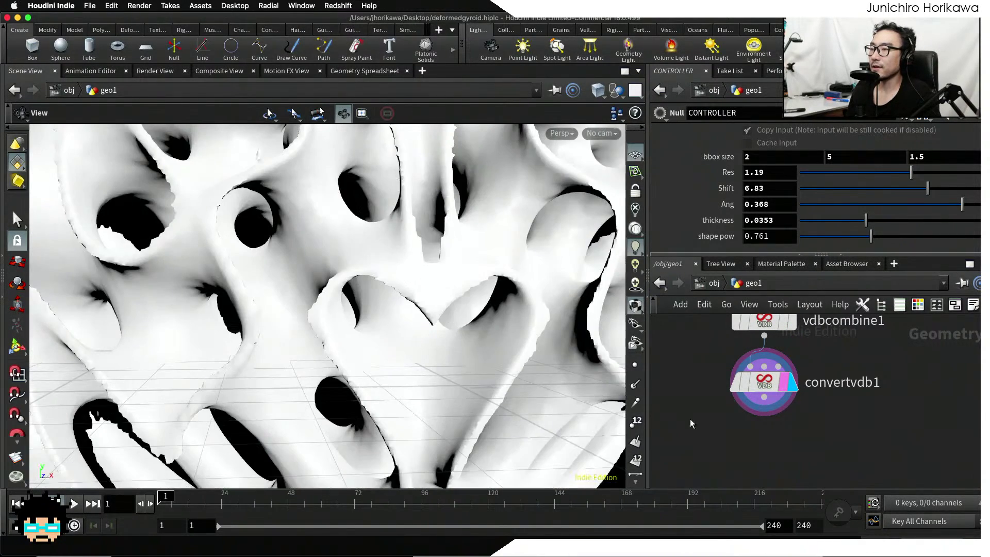
# Add an Attribute Blur node below convertvdb1, feed it from convertvdb1 and make it the displayed node
pyautogui.press('Tab')
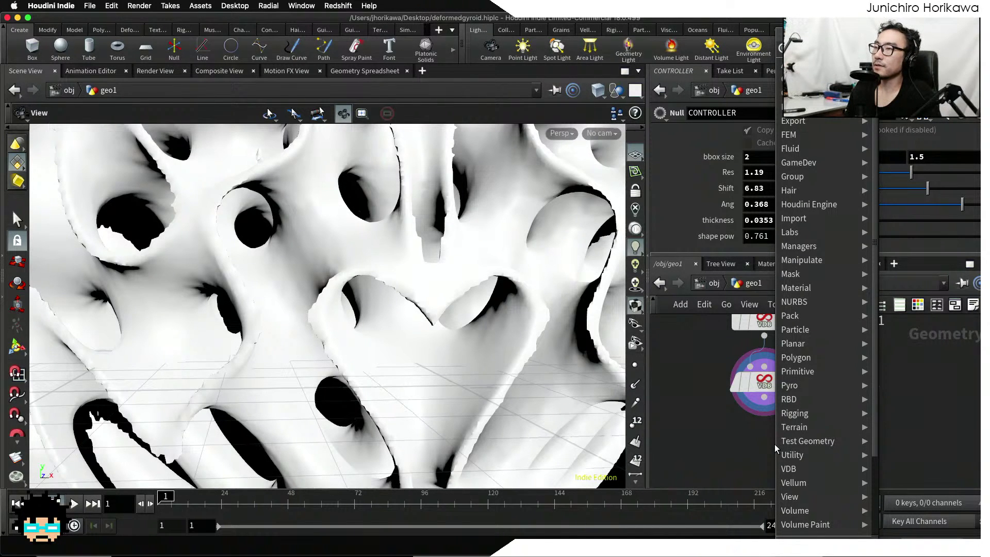
pyautogui.write('tt')
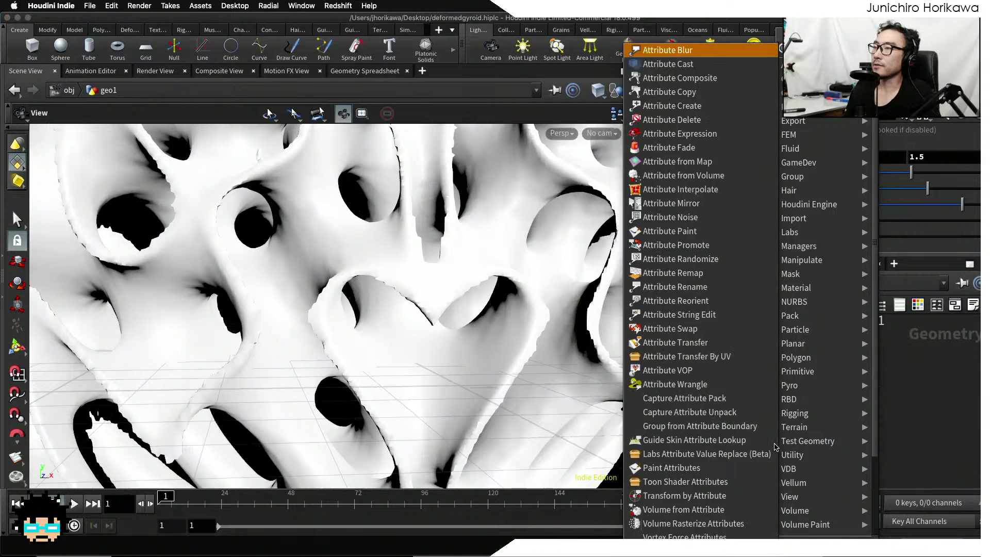
pyautogui.press('Return')
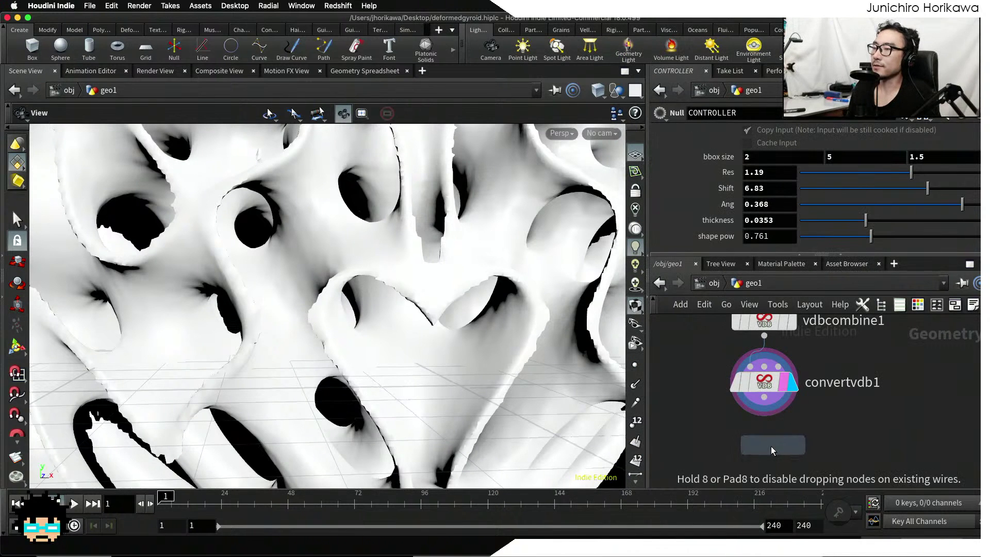
pyautogui.click(772, 446)
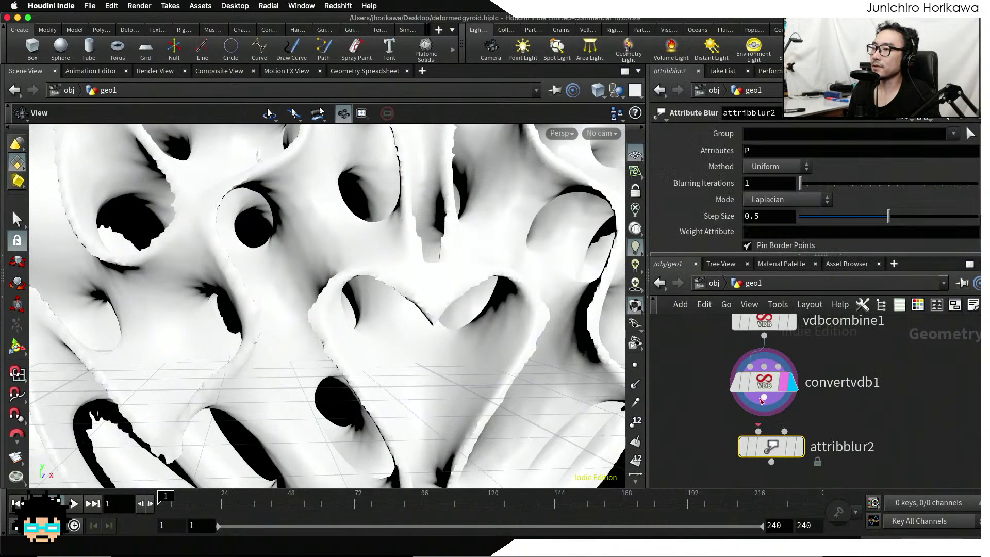
pyautogui.click(793, 451)
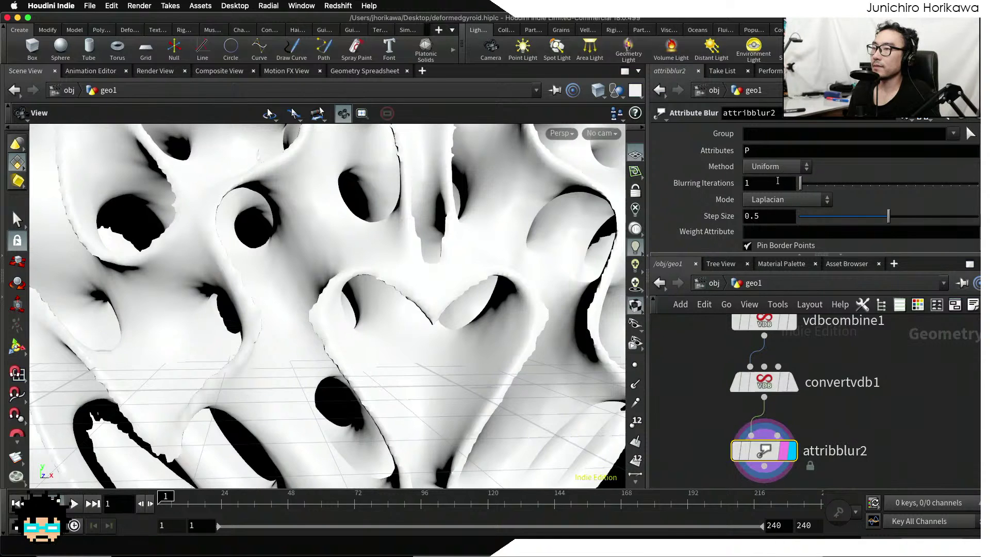
# Set the Attribute Blur's Blurring Iterations to 10 and check the smoothing on the whole form
pyautogui.doubleClick(774, 181)
pyautogui.write('10')
pyautogui.press('Return')
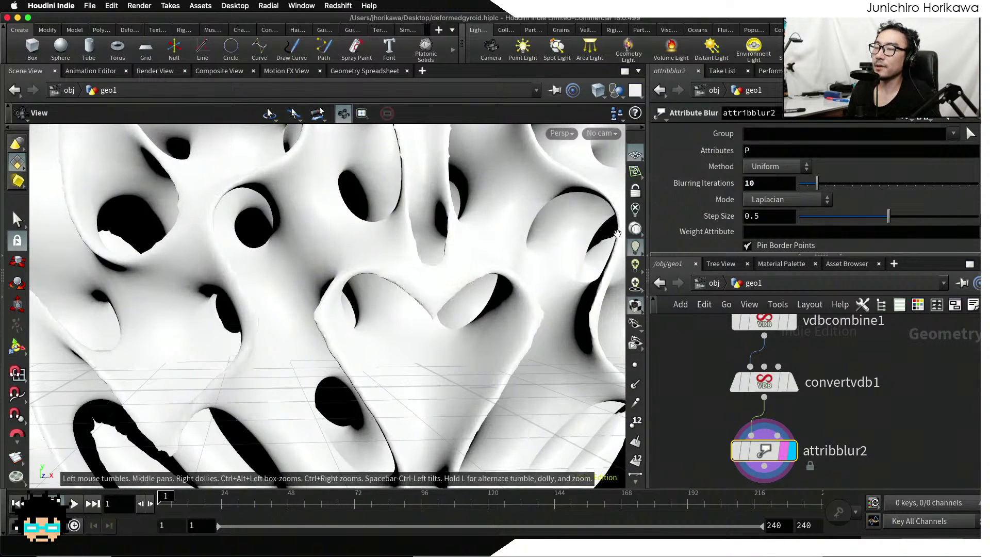
pyautogui.scroll(-10, 441, 245)
pyautogui.scroll(-4, 440, 245)
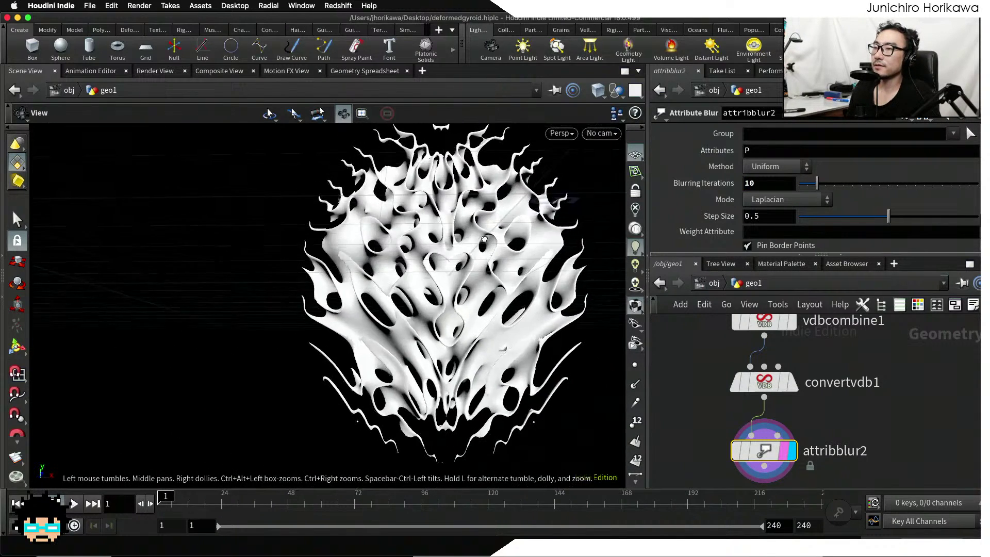
pyautogui.moveTo(440, 245); pyautogui.dragTo(436, 282)
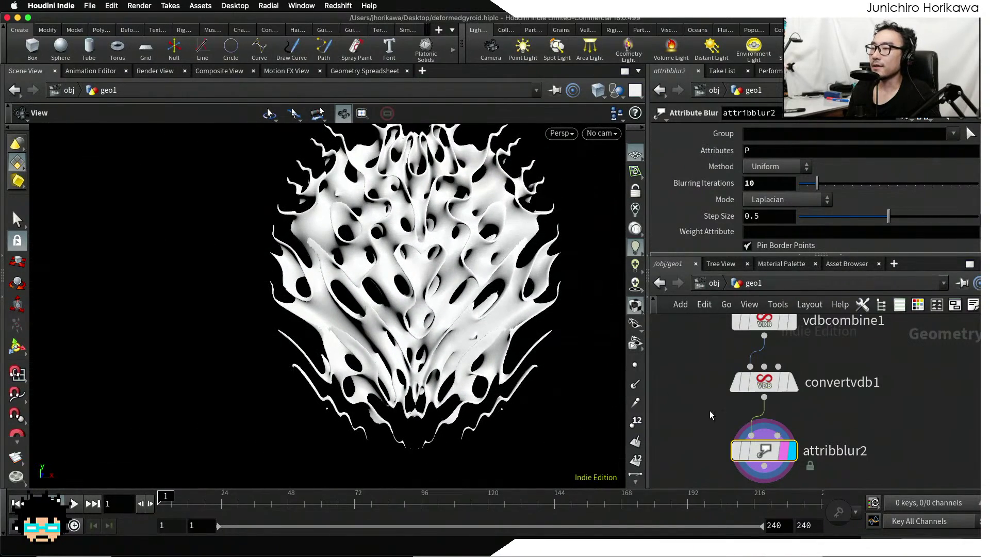
# Add a point wrangle below attribblur2, feed its first input from attribblur2 and make it the displayed node
pyautogui.moveTo(727, 459); pyautogui.dragTo(724, 386, button='middle')
pyautogui.press('Tab')
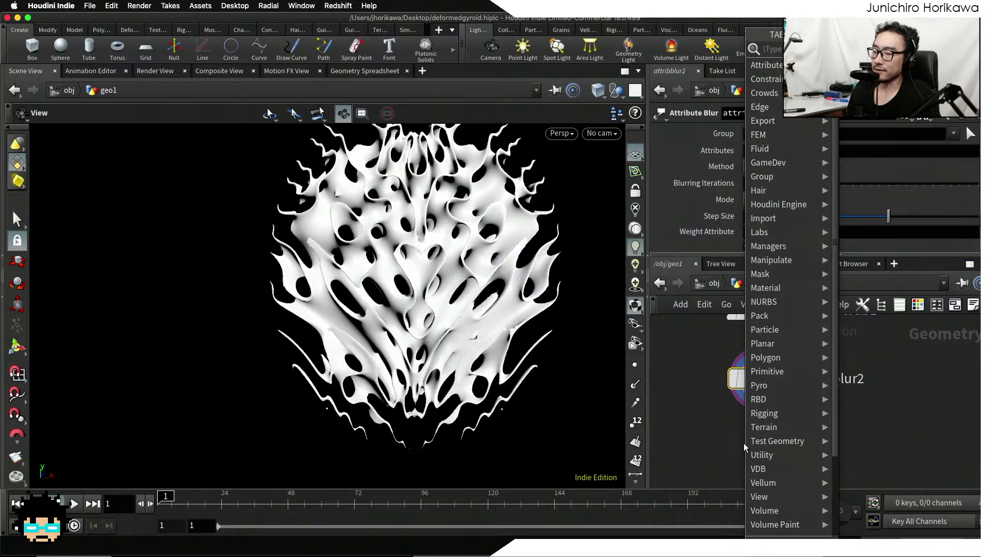
pyautogui.write('point')
pyautogui.press('Return')
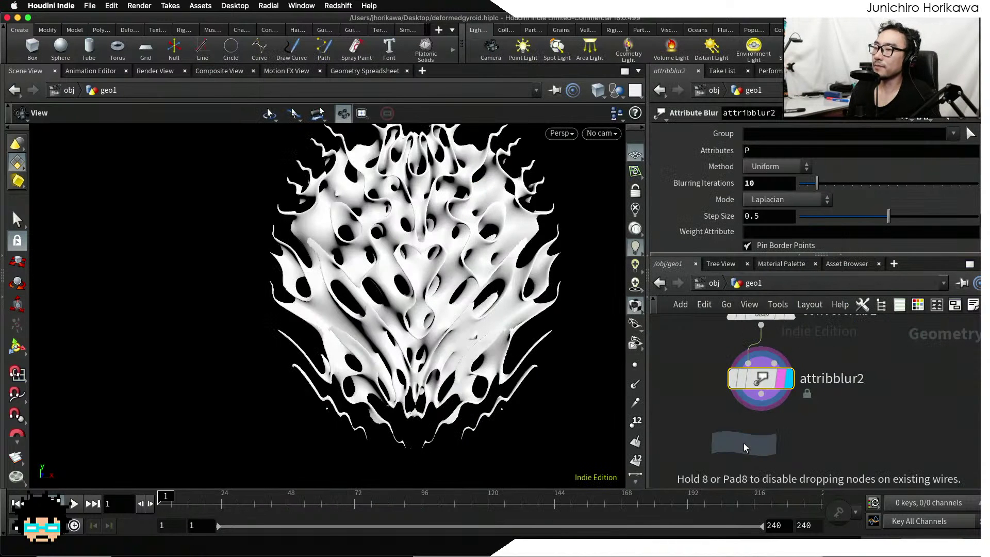
pyautogui.click(743, 444)
pyautogui.doubleClick(762, 440)
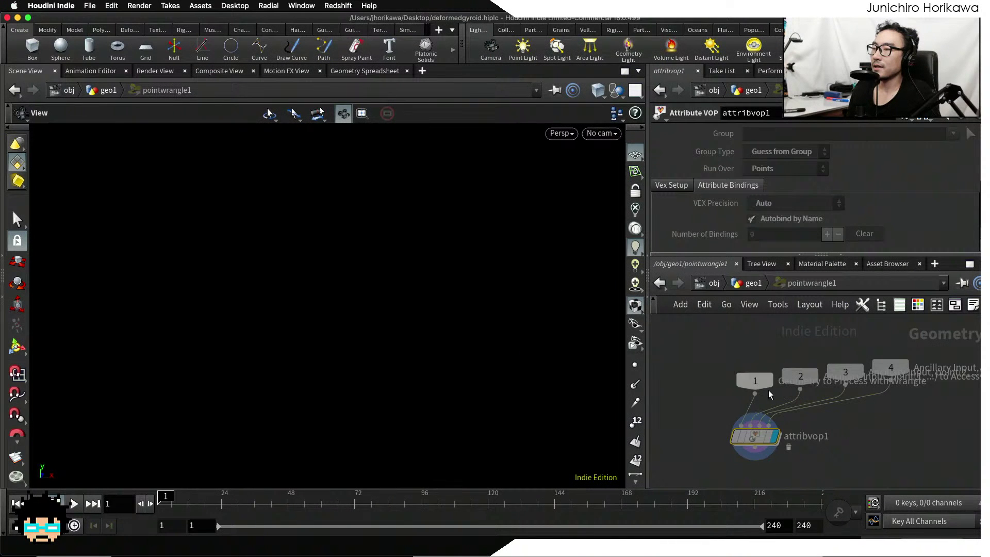
pyautogui.click(753, 284)
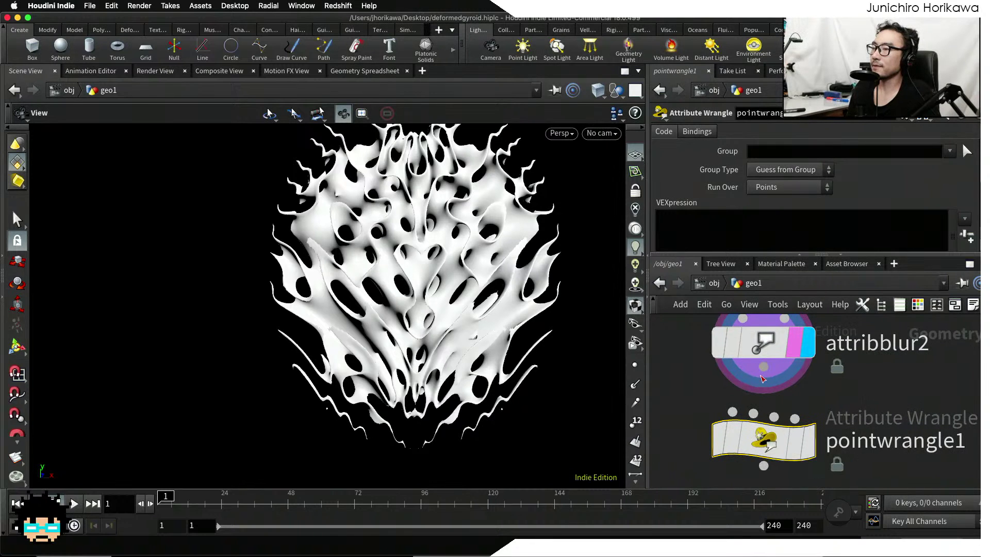
pyautogui.moveTo(762, 379); pyautogui.dragTo(777, 451)
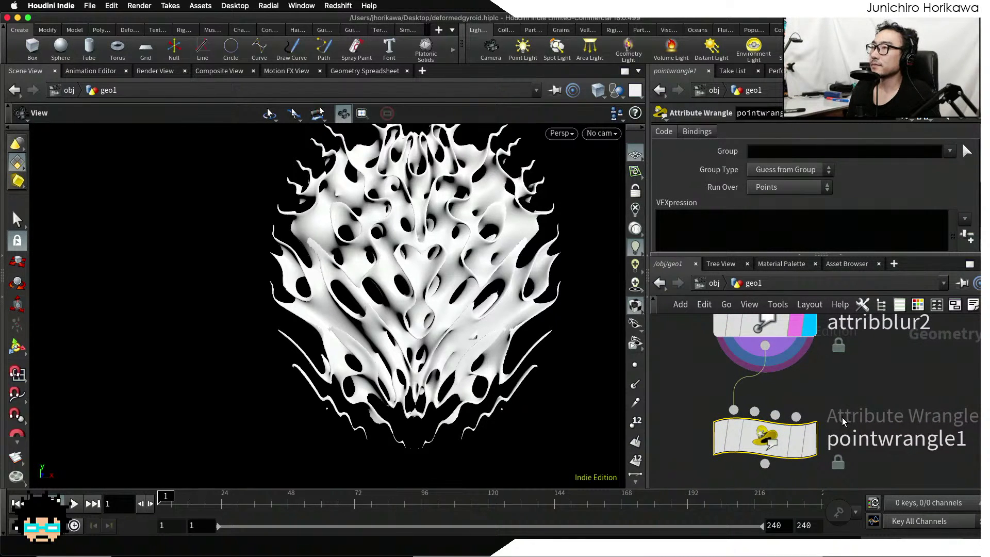
pyautogui.click(808, 438)
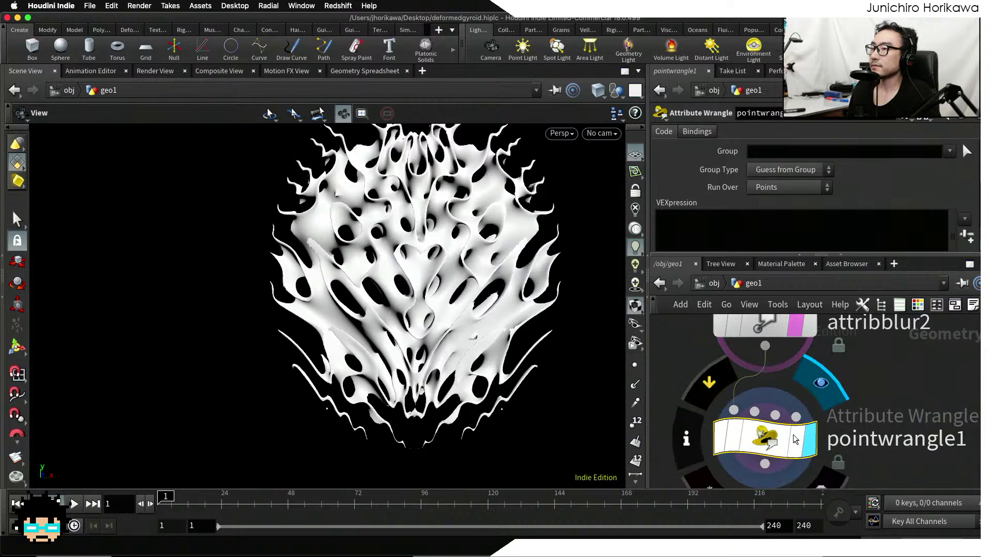
# Rename the point wrangle to color and open its VEXpression in a separate editor window placed beside the model
pyautogui.doubleClick(896, 438)
pyautogui.write('color')
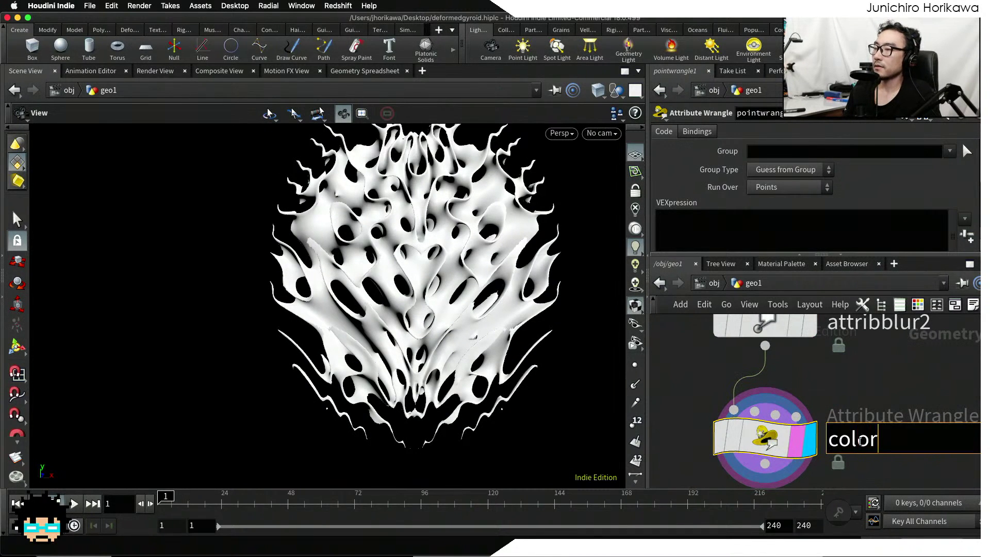
pyautogui.press('Return')
pyautogui.click(776, 224)
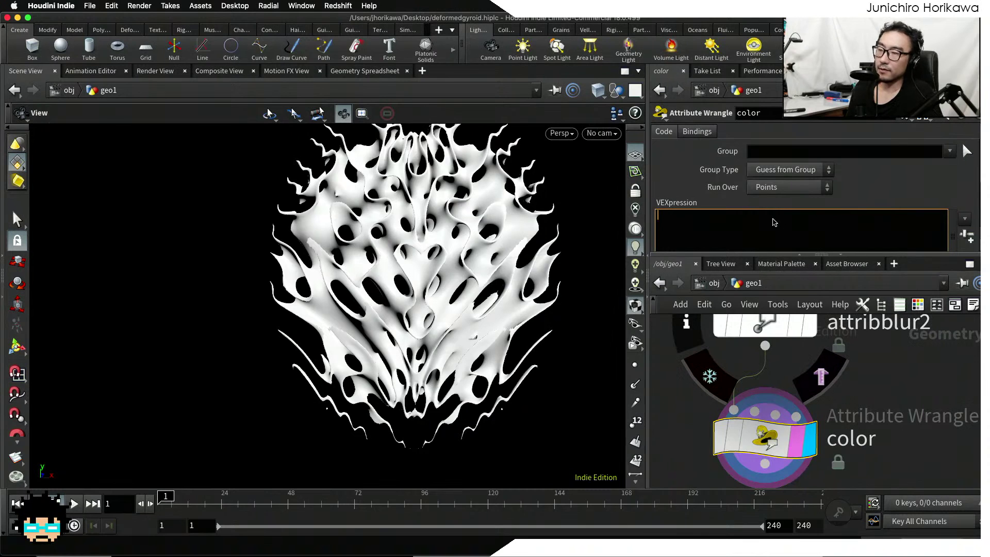
pyautogui.hotkey('alt', 'e')
pyautogui.moveTo(649, 137); pyautogui.dragTo(789, 131)
# Declare a float dot in the color wrangle code as dot(@N, set(0,-1,0))
pyautogui.scroll(-5, 366, 240)
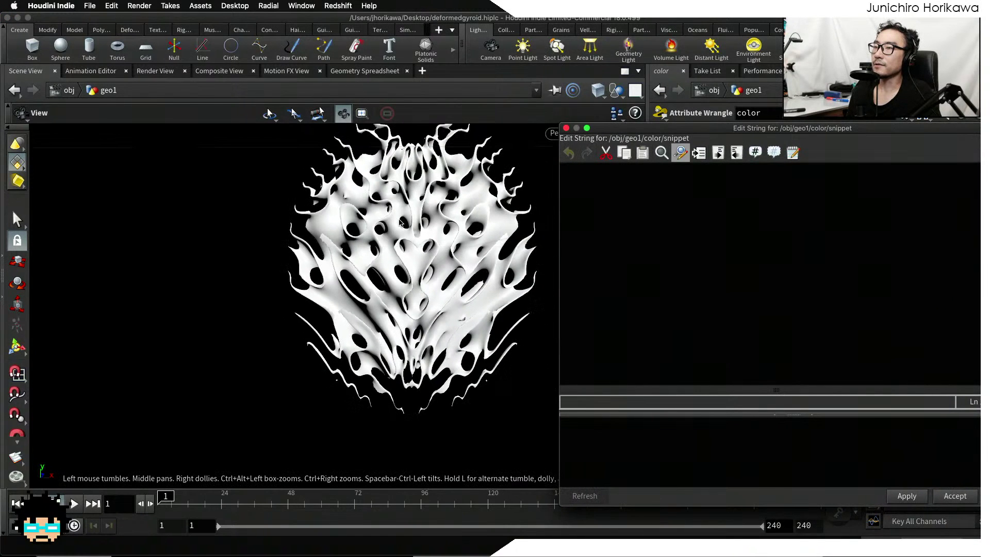
pyautogui.scroll(-3, 346, 263)
pyautogui.moveTo(408, 251); pyautogui.dragTo(348, 287, button='middle')
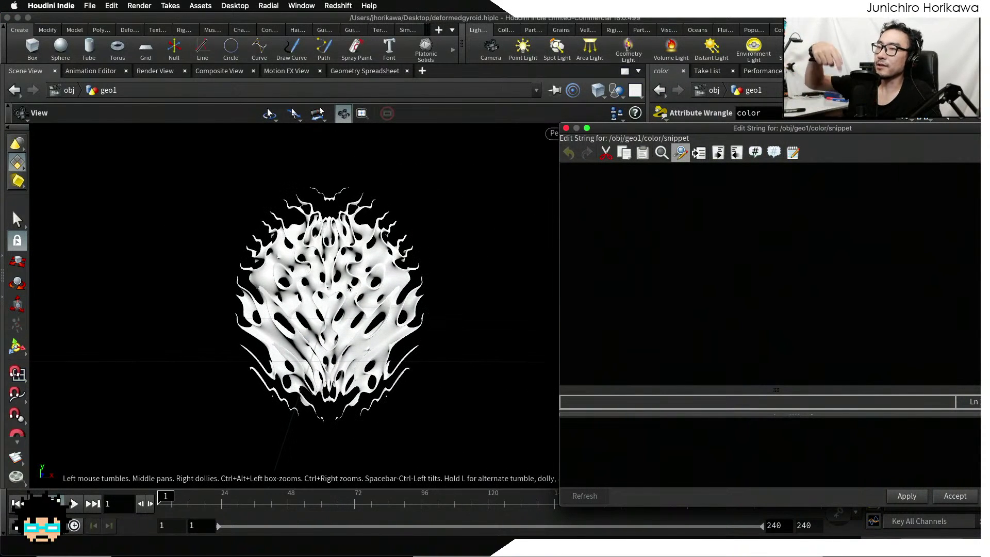
pyautogui.scroll(5, 348, 287)
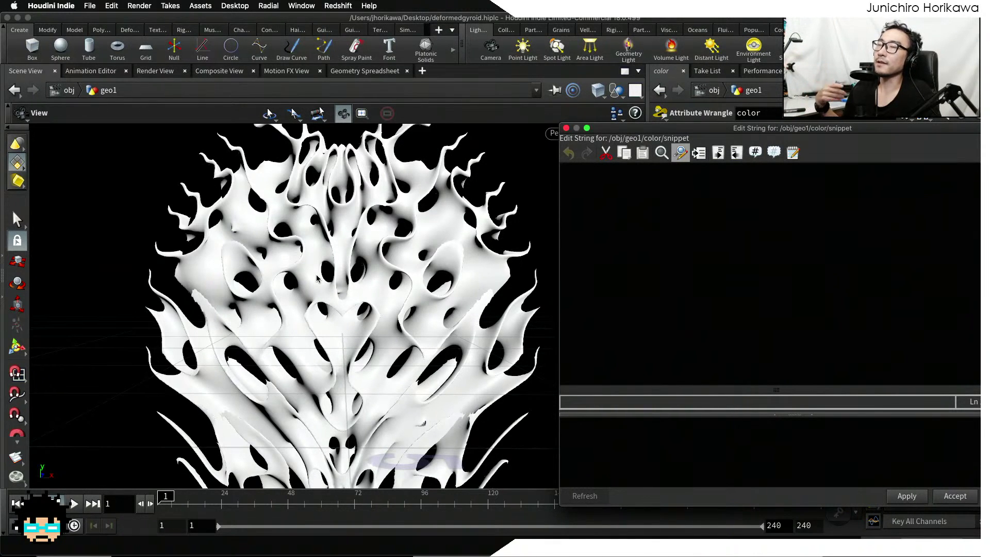
pyautogui.click(613, 215)
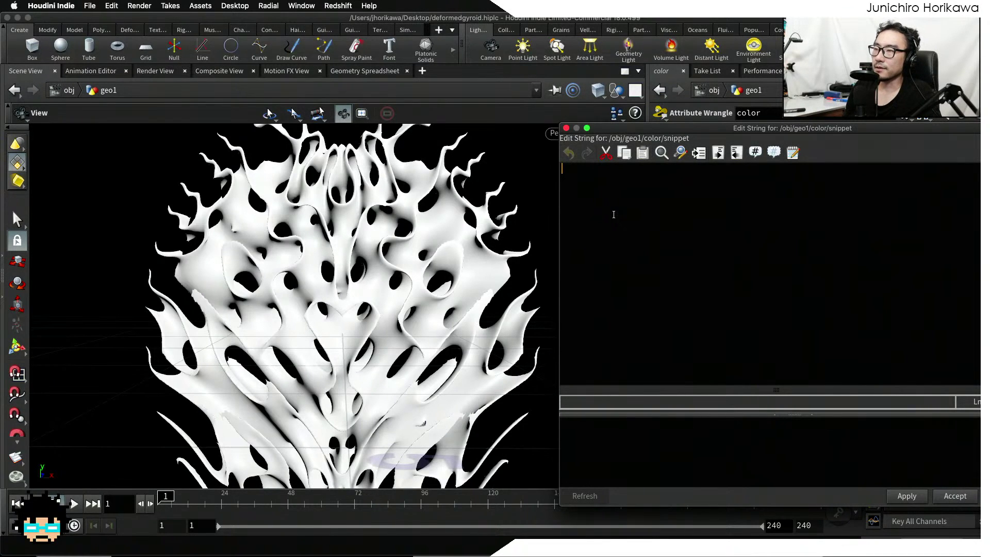
pyautogui.write('fl')
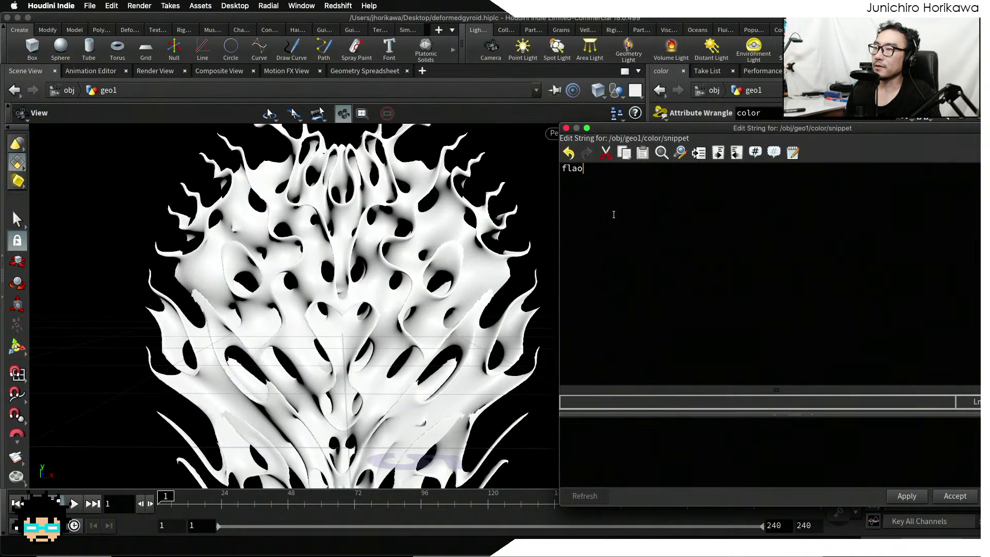
pyautogui.write('oat d ')
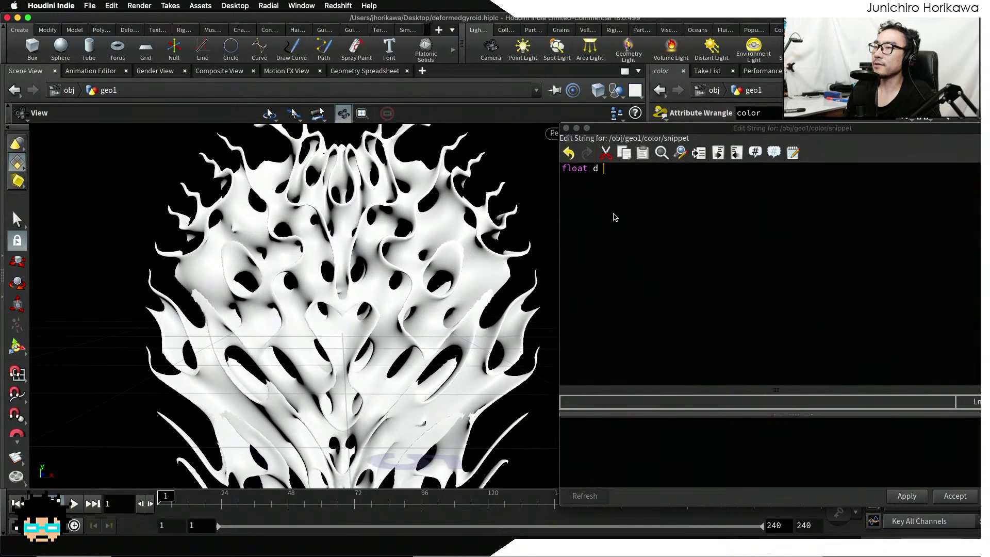
pyautogui.write('ot = ')
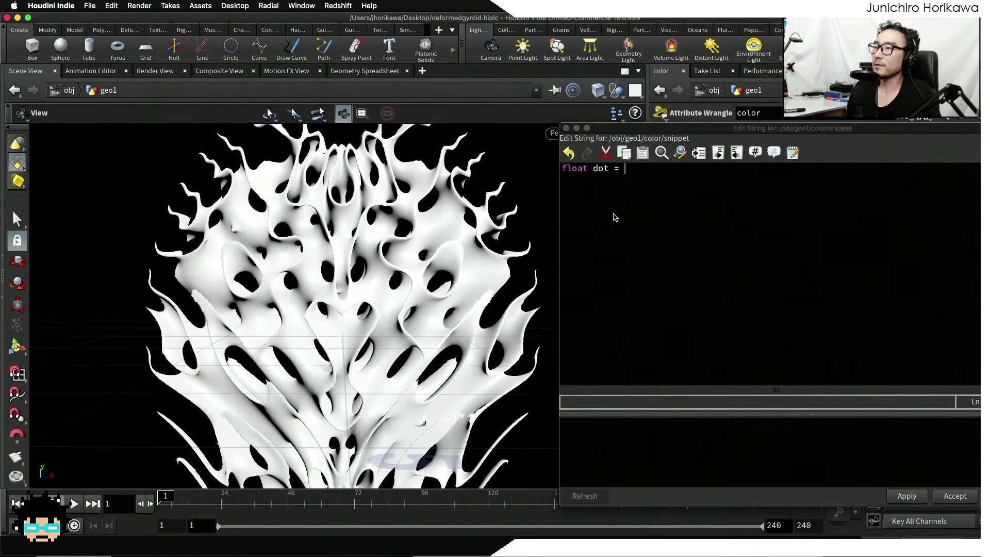
pyautogui.write('dot(@N, ')
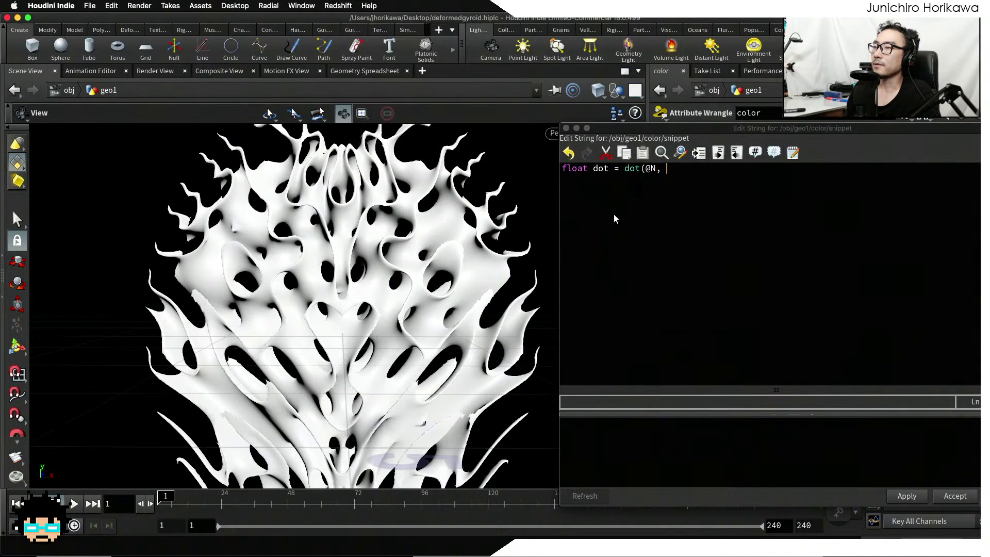
pyautogui.write('set(0,-1,')
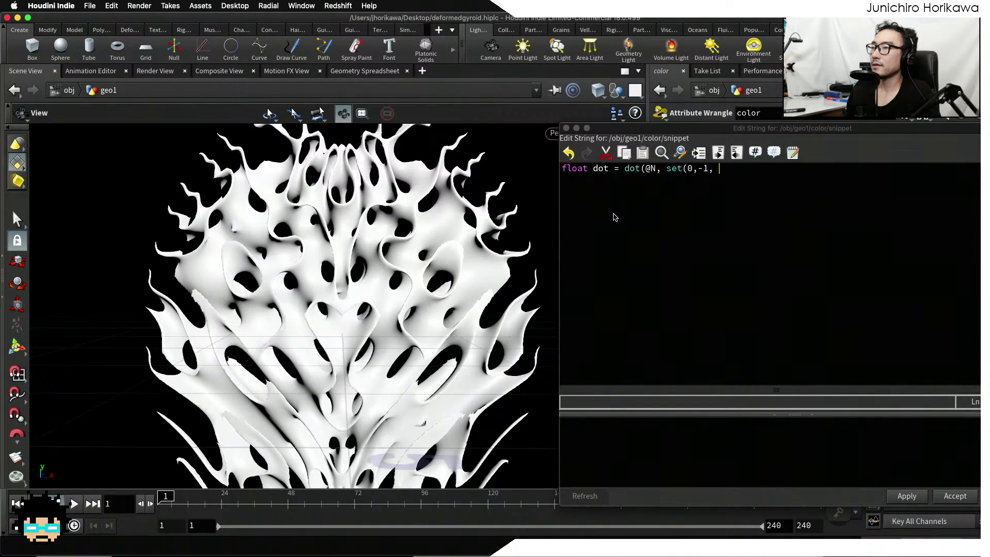
pyautogui.press('BackSpace')
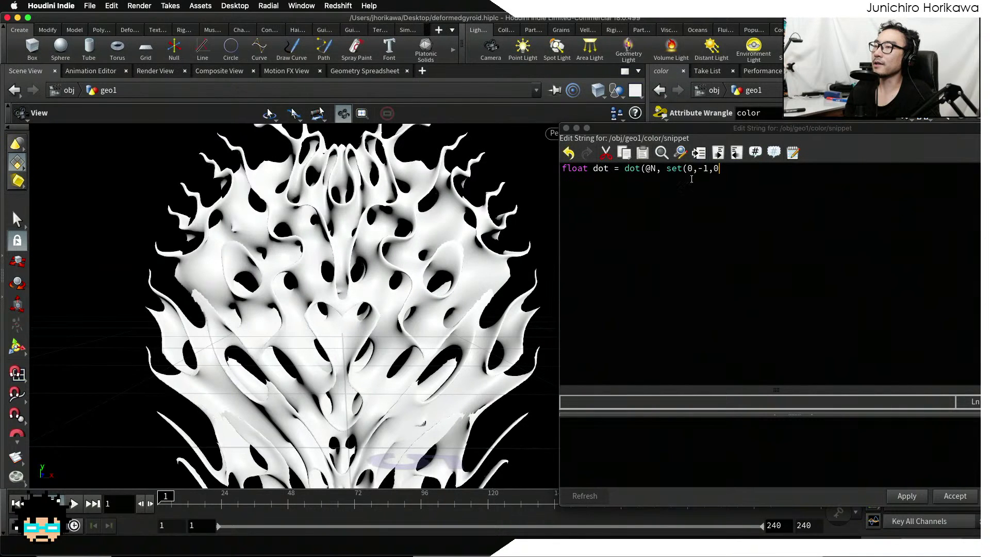
pyautogui.click(691, 178)
pyautogui.write('));')
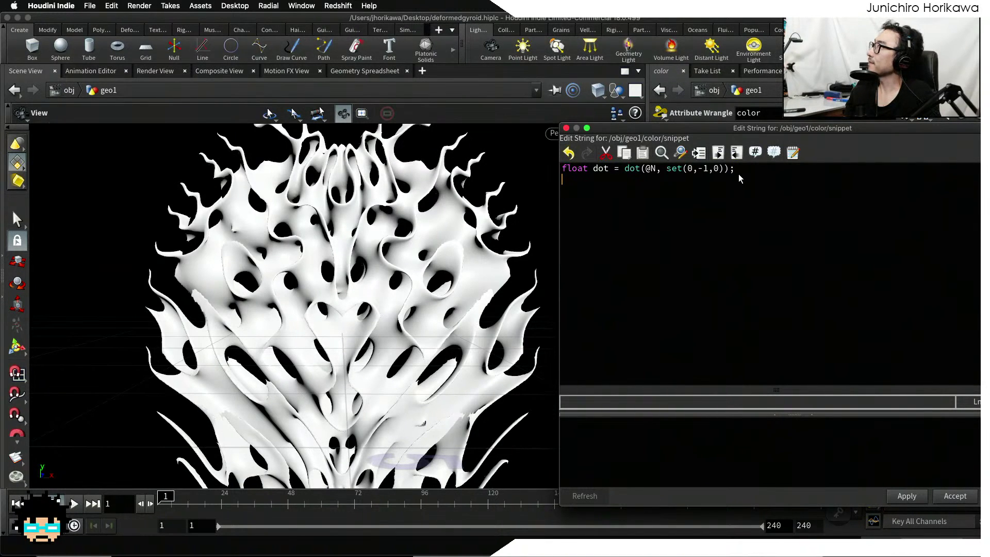
# Add a second code line that remaps the dot value with dot = fit(dot, -1, 1, 0, 1);
pyautogui.write('dot = f')
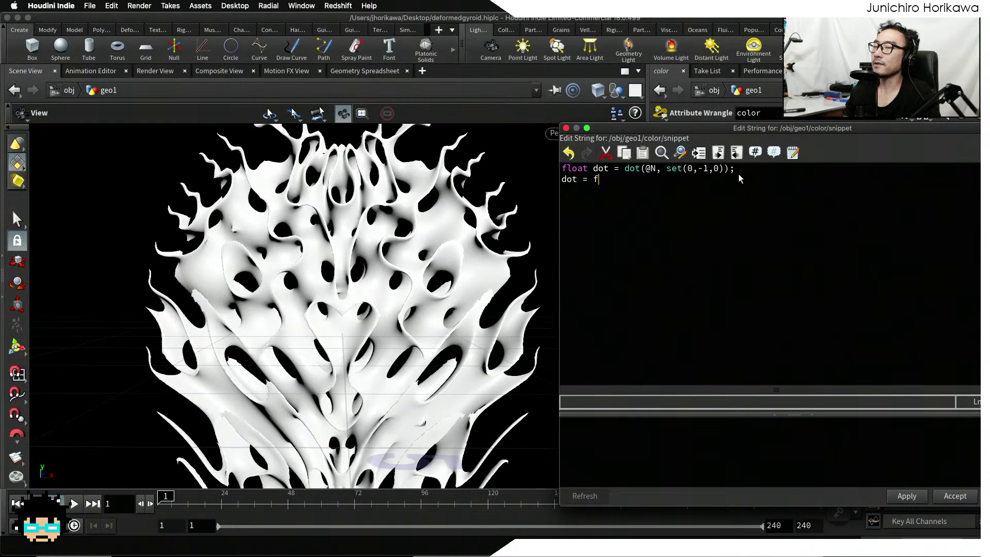
pyautogui.write('it(')
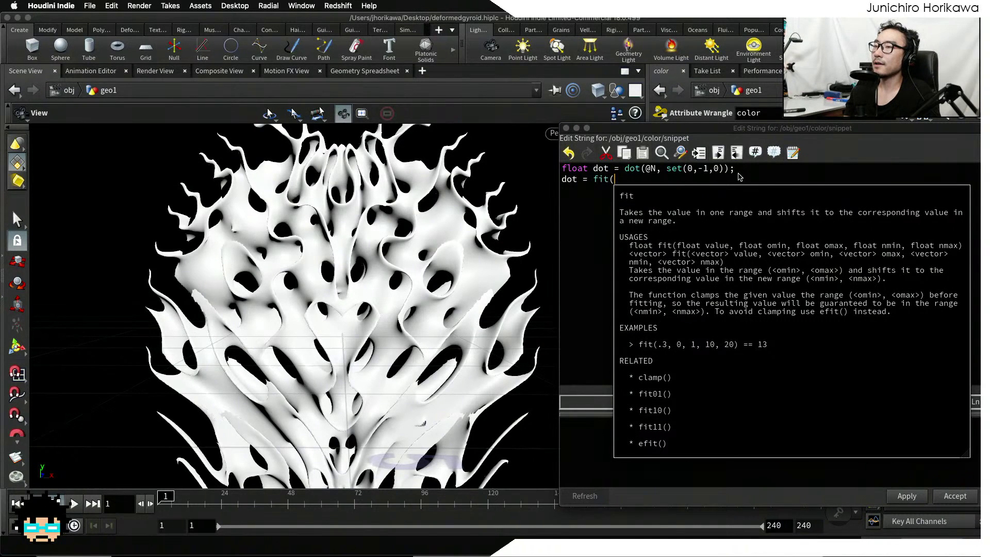
pyautogui.write('dot, -1, ')
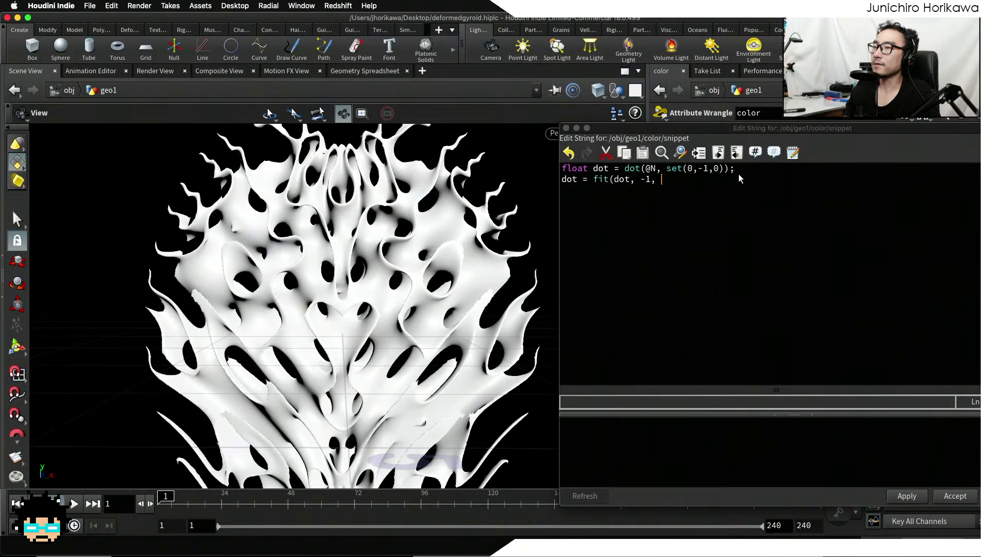
pyautogui.write('1, 0,')
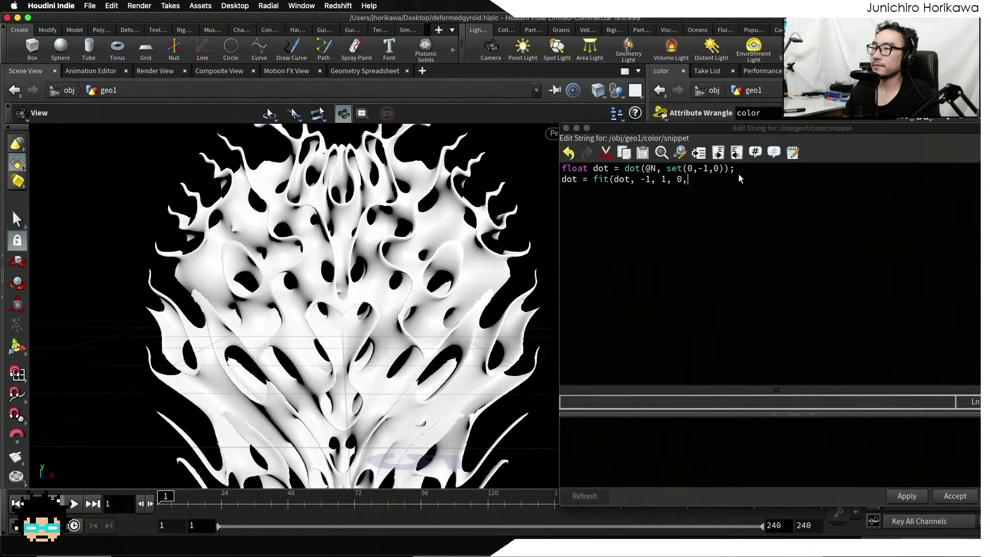
pyautogui.write(' 1);')
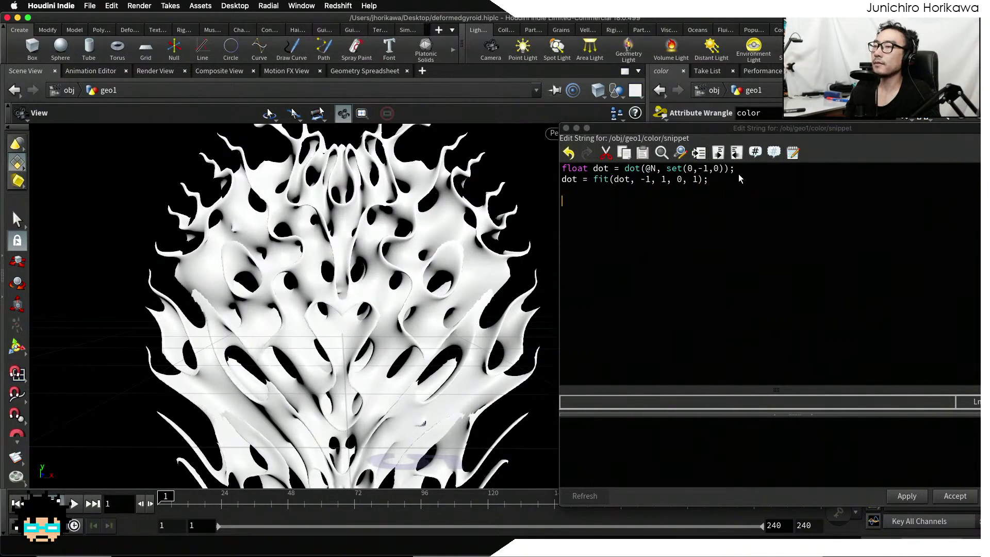
# Rewrite the fit range arguments as decimals so the line reads dot = fit(dot, -1.0, 1.0, 0.0, 1.0);
pyautogui.write('.0')
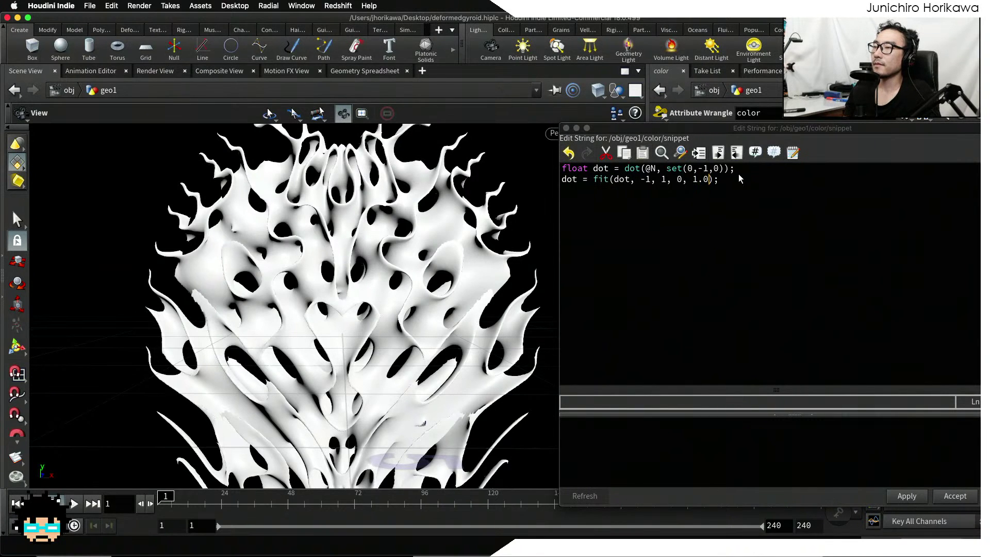
pyautogui.press('Left')
pyautogui.press('Left')
pyautogui.press('Left')
pyautogui.press('Left')
pyautogui.press('Left')
pyautogui.press('Left')
pyautogui.press('Left')
pyautogui.press('Left')
pyautogui.write('.')
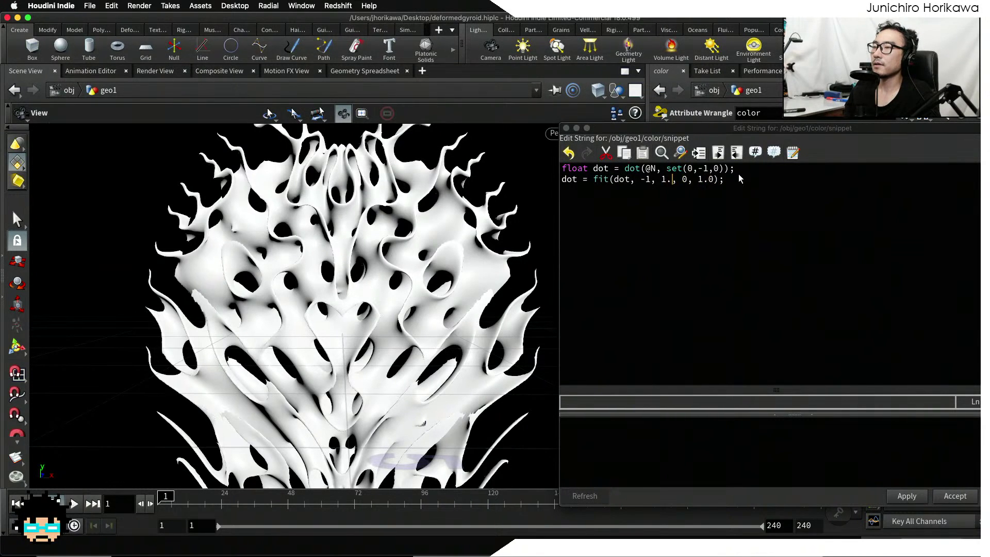
pyautogui.write('0')
pyautogui.press('Left')
pyautogui.press('Left')
pyautogui.press('Left')
pyautogui.press('Left')
pyautogui.press('Left')
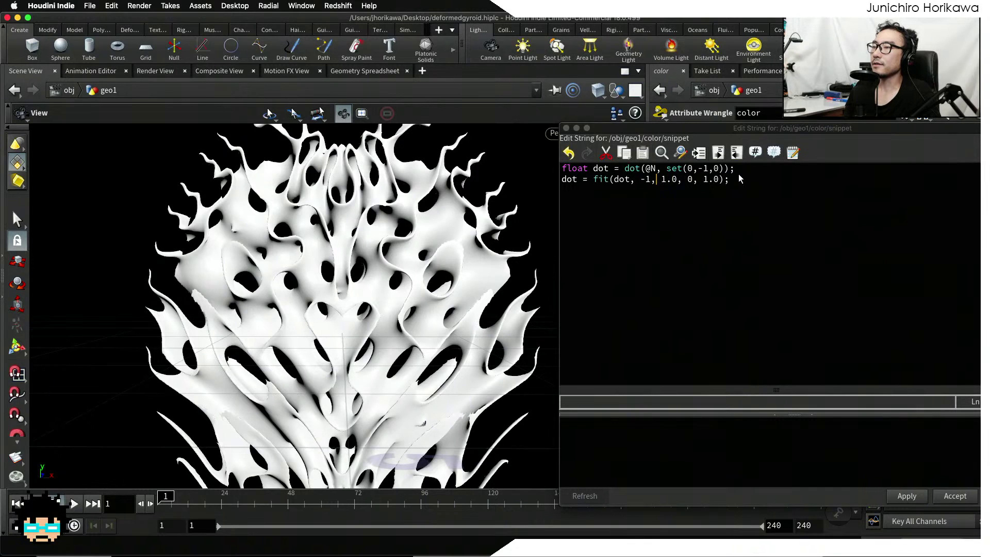
pyautogui.write('.0, 1.0')
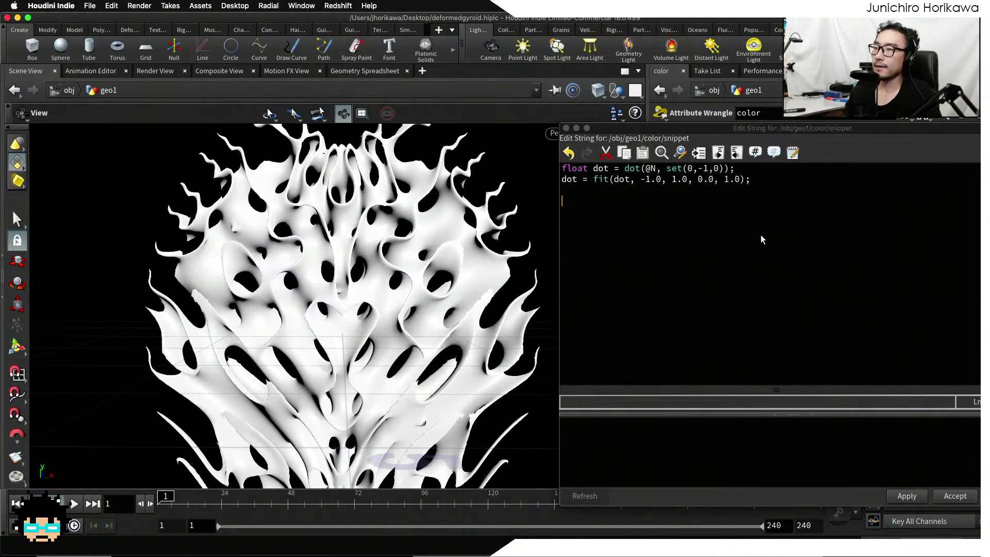
# Add the line v@Cd *= dot; to tint the points, apply the code and check the shading on the model
pyautogui.write('v#')
pyautogui.press('BackSpace')
pyautogui.write('$')
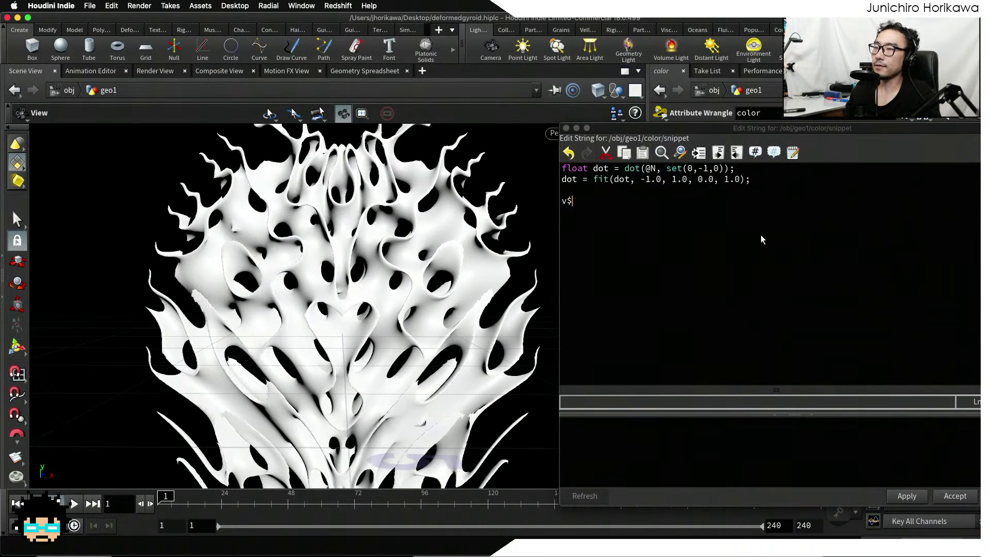
pyautogui.press('BackSpace')
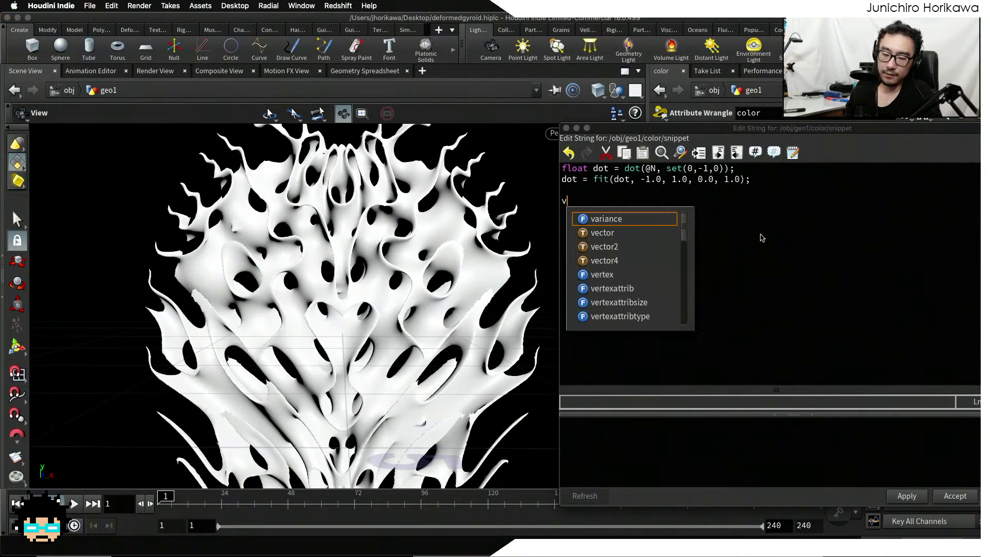
pyautogui.write('@Cd')
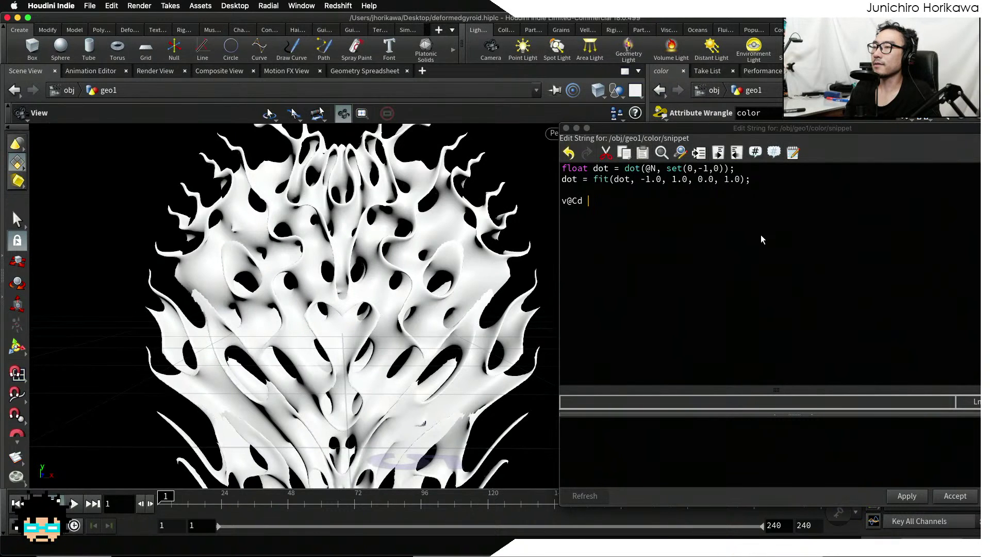
pyautogui.write('*= dot;')
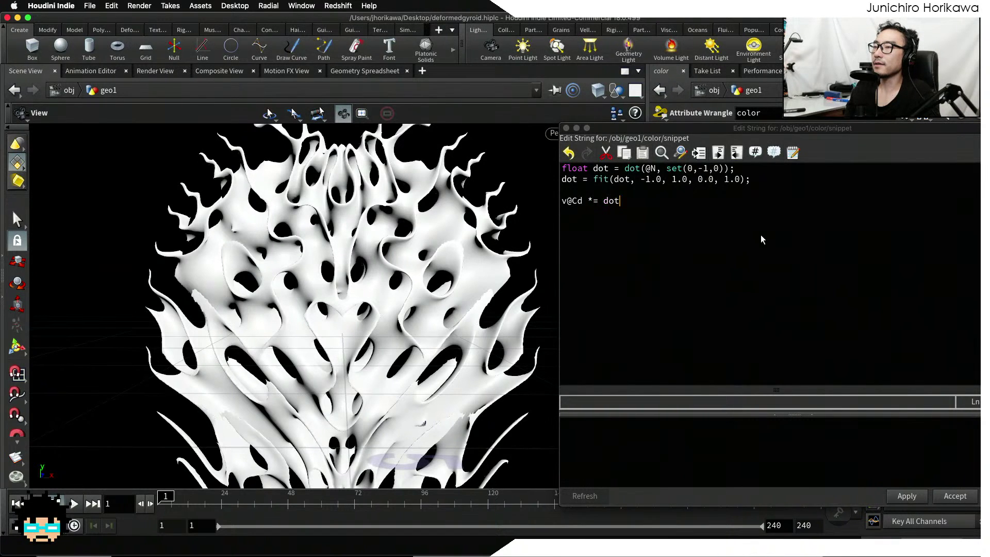
pyautogui.click(905, 496)
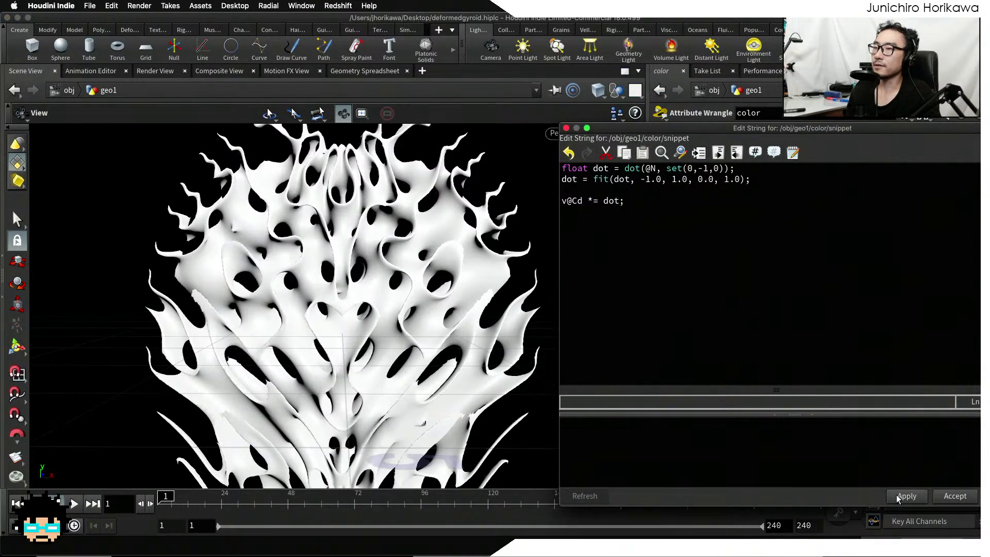
pyautogui.moveTo(410, 300); pyautogui.dragTo(444, 254)
pyautogui.moveTo(405, 340); pyautogui.dragTo(382, 296)
pyautogui.moveTo(382, 296); pyautogui.dragTo(382, 229, button='right')
pyautogui.moveTo(381, 228)
pyautogui.mouseDown()
pyautogui.moveTo(333, 298)
pyautogui.moveTo(355, 355)
pyautogui.moveTo(371, 127)
pyautogui.moveTo(370, 253)
pyautogui.moveTo(374, 242)
pyautogui.mouseUp()
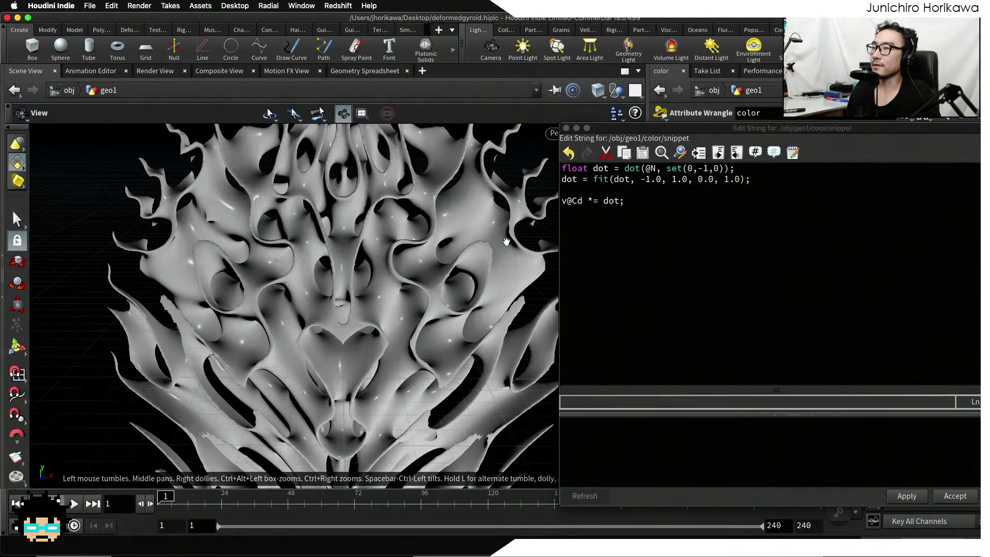
# Change the direction vector in the dot product to set(0,1,0), check the applied shading and accept the code
pyautogui.click(701, 171)
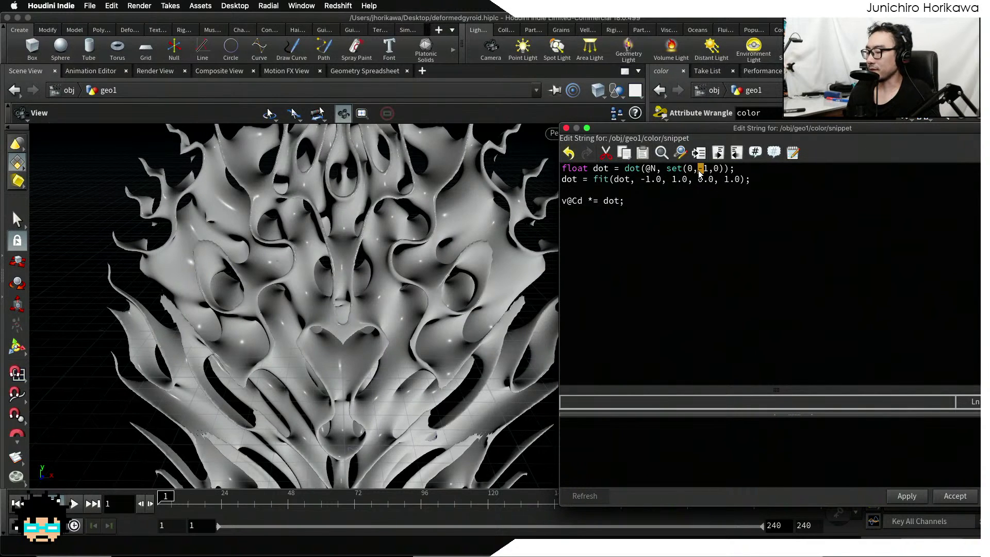
pyautogui.press('BackSpace')
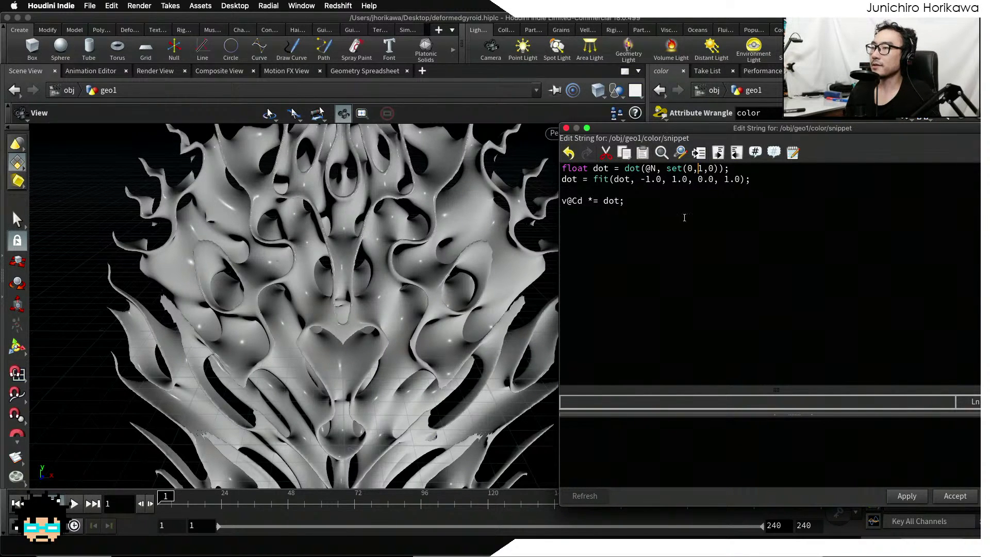
pyautogui.click(905, 496)
pyautogui.moveTo(378, 361); pyautogui.dragTo(395, 222)
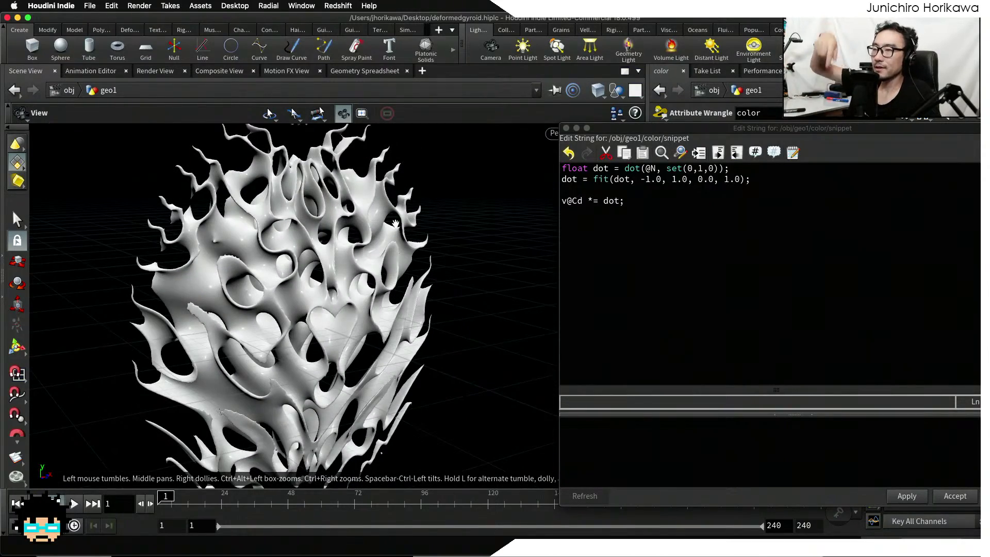
pyautogui.scroll(5, 323, 255)
pyautogui.moveTo(323, 255)
pyautogui.mouseDown()
pyautogui.moveTo(259, 256)
pyautogui.moveTo(271, 255)
pyautogui.moveTo(260, 170)
pyautogui.moveTo(304, 256)
pyautogui.mouseUp()
pyautogui.scroll(-5, 264, 189)
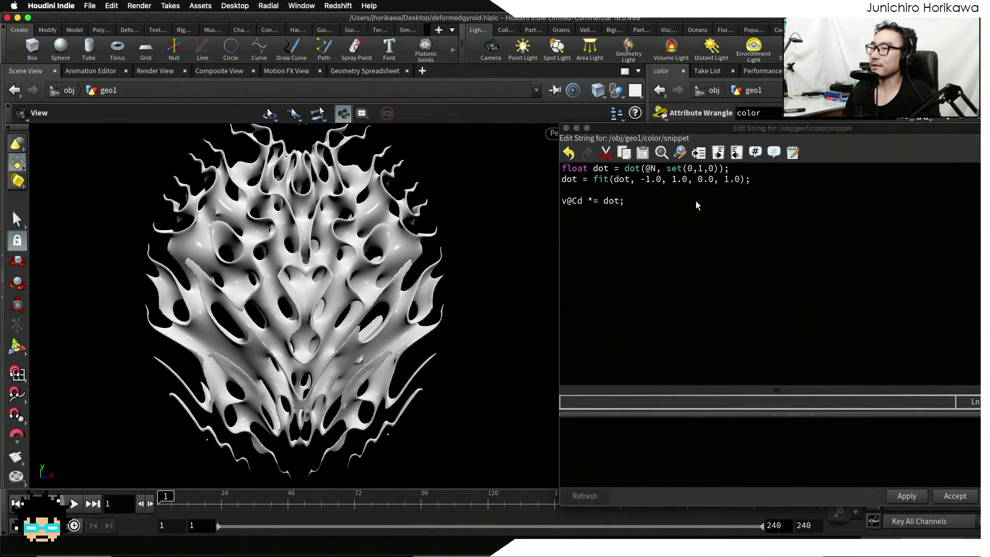
pyautogui.moveTo(720, 129); pyautogui.dragTo(653, 132)
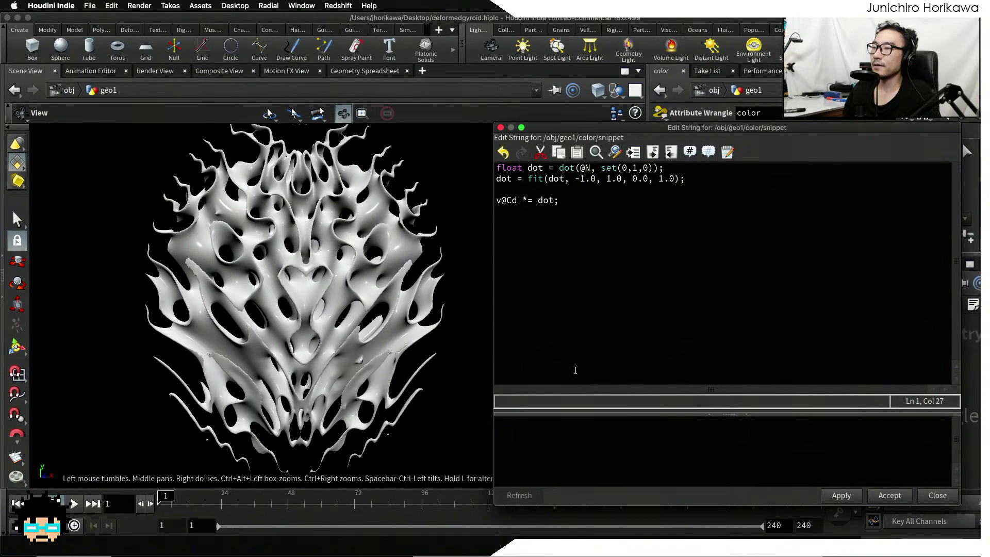
pyautogui.click(880, 495)
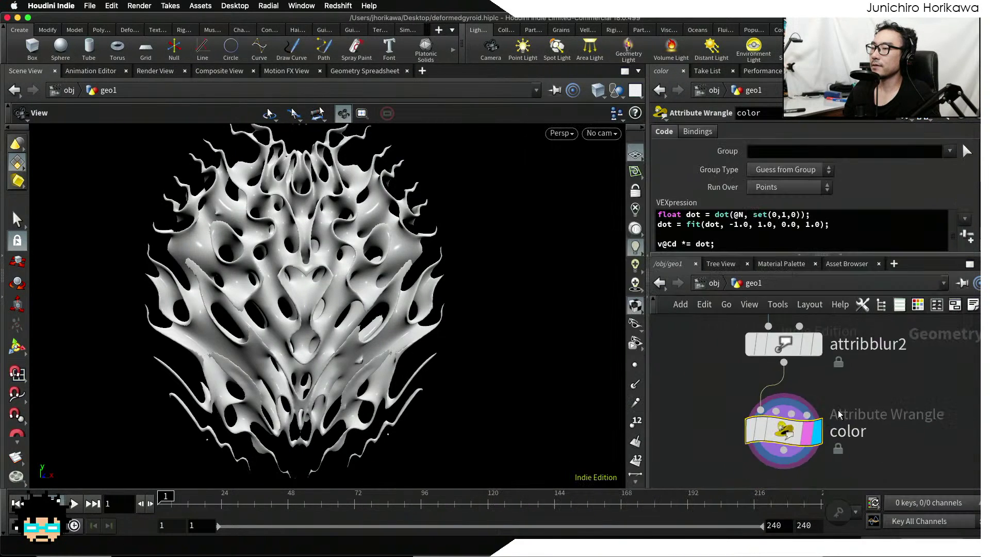
# Look over the node network upstream of the color wrangle, including scale_sphere and the VDB nodes
pyautogui.moveTo(796, 408); pyautogui.dragTo(811, 419)
pyautogui.moveTo(858, 360); pyautogui.dragTo(843, 430, button='middle')
pyautogui.scroll(3, 845, 394)
pyautogui.scroll(-3, 834, 387)
pyautogui.scroll(3, 834, 378)
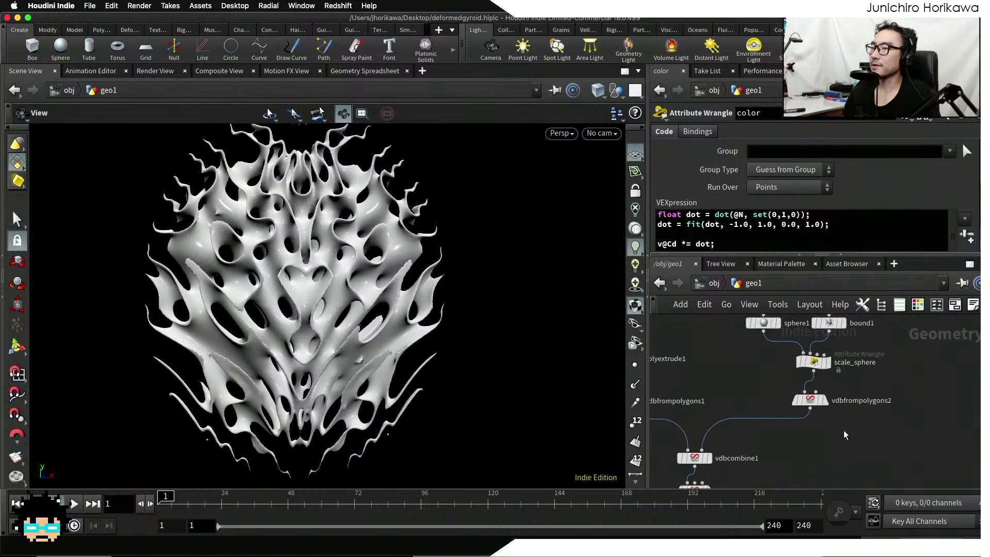
pyautogui.moveTo(803, 464); pyautogui.dragTo(843, 355, button='middle')
pyautogui.moveTo(808, 462); pyautogui.dragTo(810, 366, button='middle')
pyautogui.scroll(3, 774, 419)
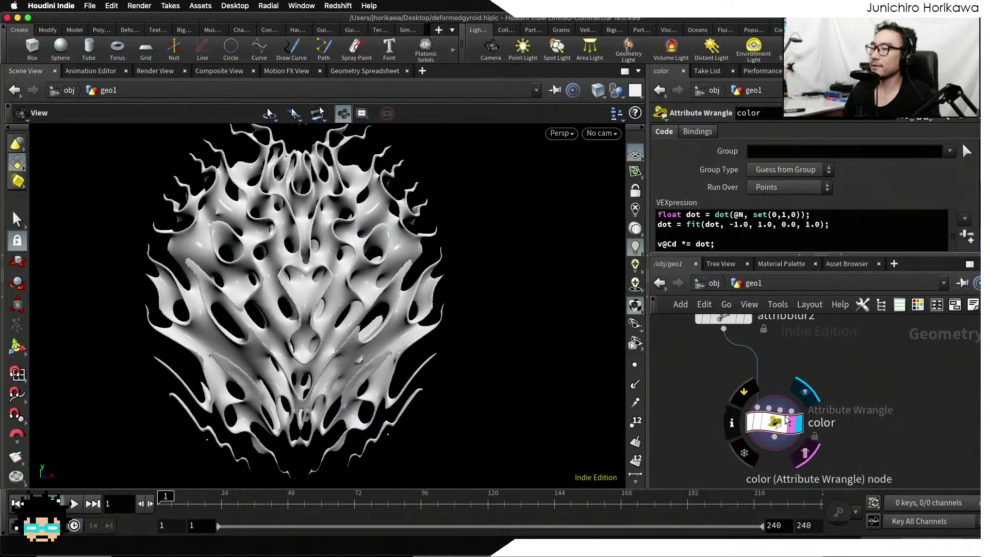
# Add a Bound node on the attribblur2 output and connect it to the color wrangle's second input
pyautogui.moveTo(775, 420); pyautogui.dragTo(730, 431)
pyautogui.scroll(1, 774, 381)
pyautogui.press('Tab')
pyautogui.write('bound')
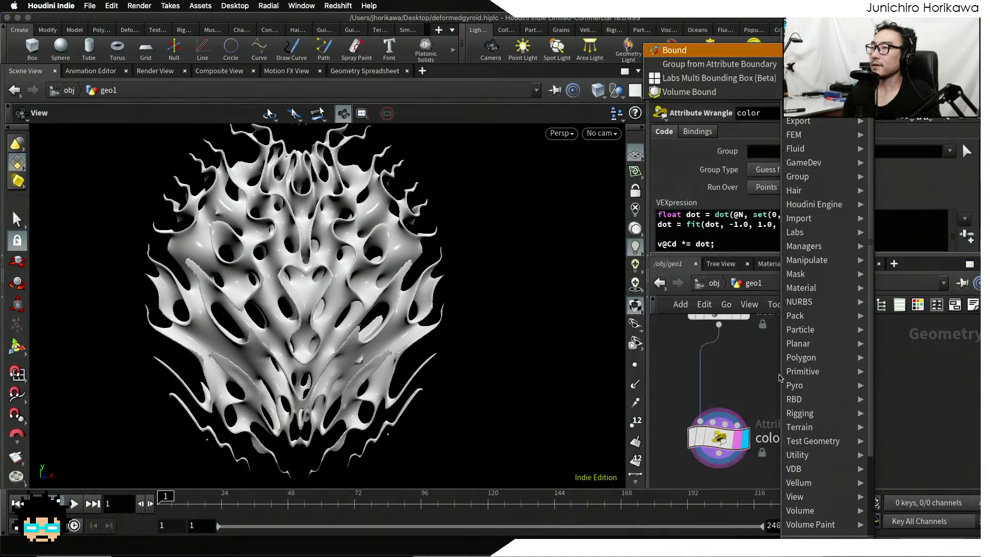
pyautogui.press('Return')
pyautogui.click(778, 376)
pyautogui.moveTo(718, 325); pyautogui.dragTo(712, 421)
pyautogui.scroll(1, 729, 434)
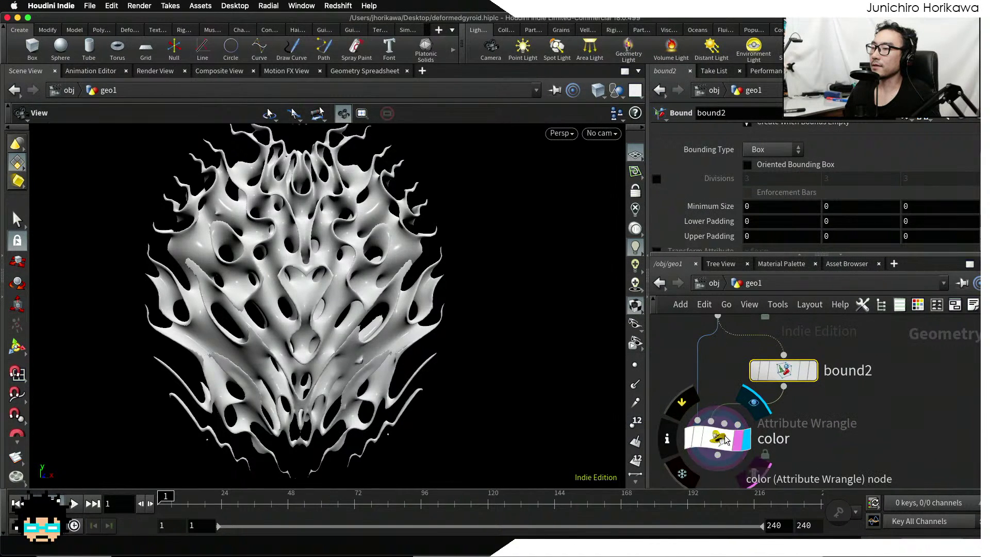
# Delete the new Bound node and the leftover wire into the color wrangle's second input
pyautogui.click(784, 384)
pyautogui.press('Escape')
pyautogui.press('Delete')
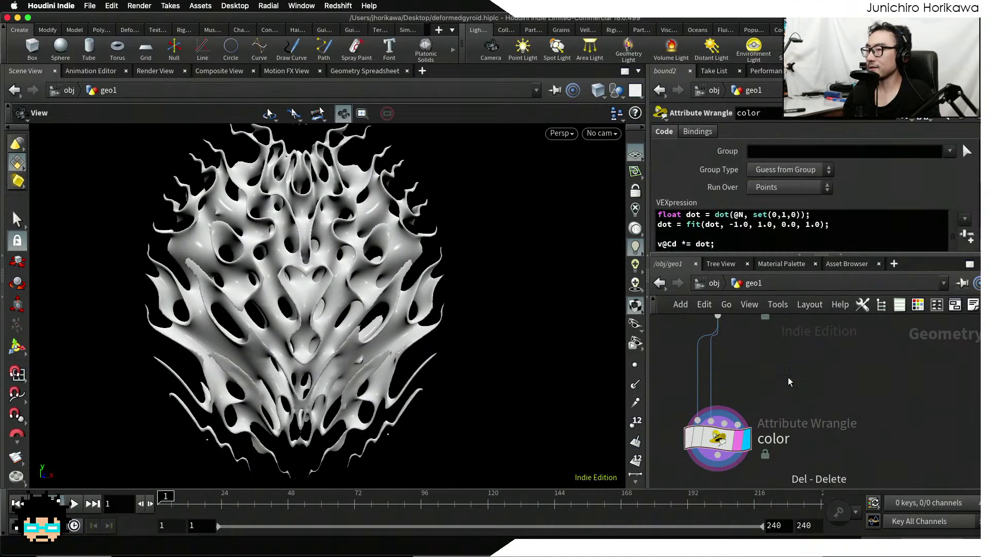
pyautogui.click(711, 371)
pyautogui.press('Delete')
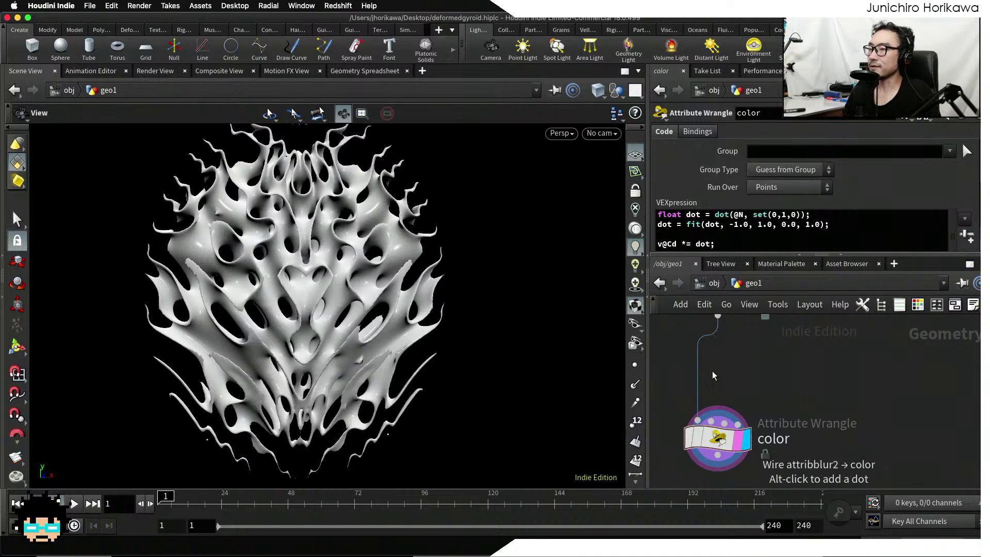
pyautogui.moveTo(716, 448); pyautogui.dragTo(718, 426)
# Open the color wrangle's code in the external editor and inspect the model's shading up close
pyautogui.click(766, 244)
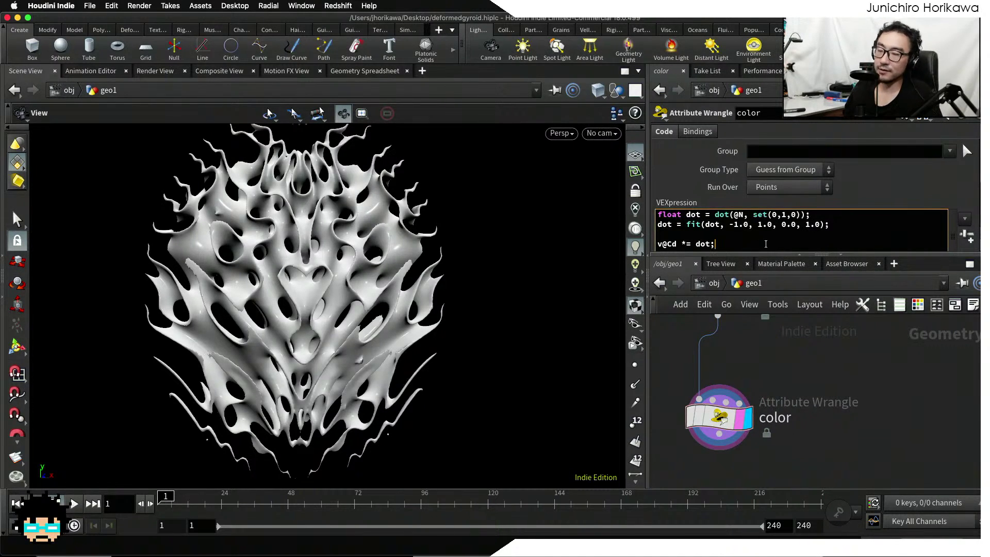
pyautogui.hotkey('alt', 'e')
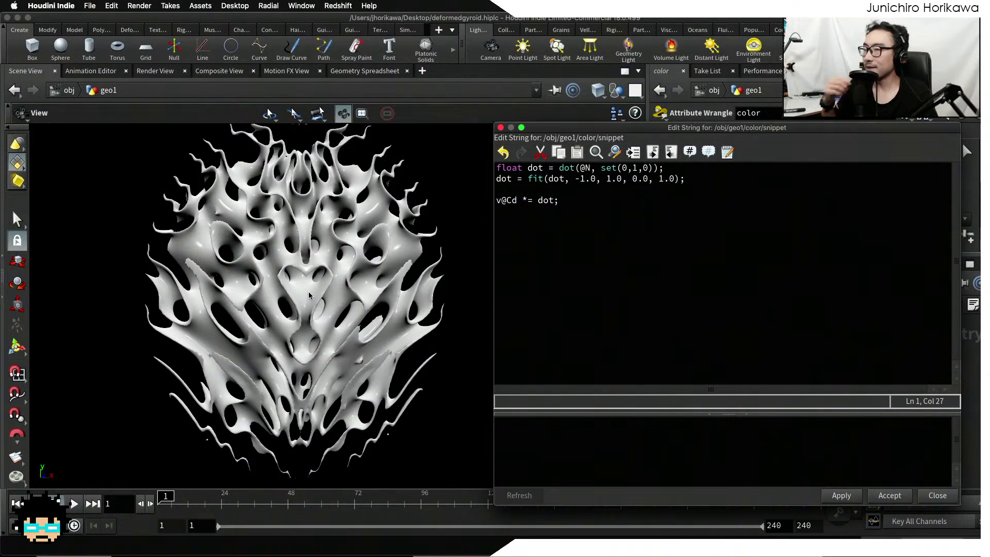
pyautogui.scroll(2, 294, 320)
pyautogui.scroll(3, 293, 321)
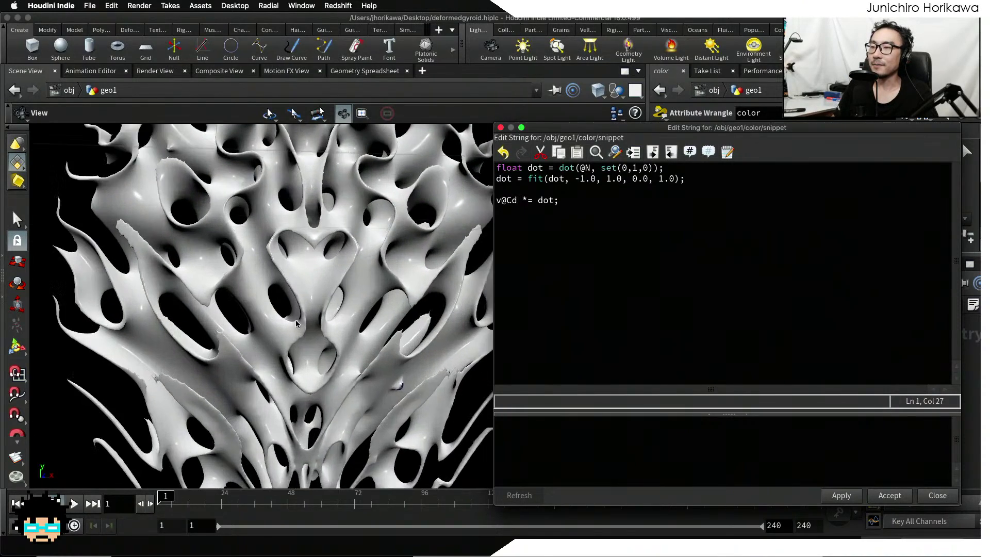
pyautogui.moveTo(294, 320); pyautogui.dragTo(269, 290)
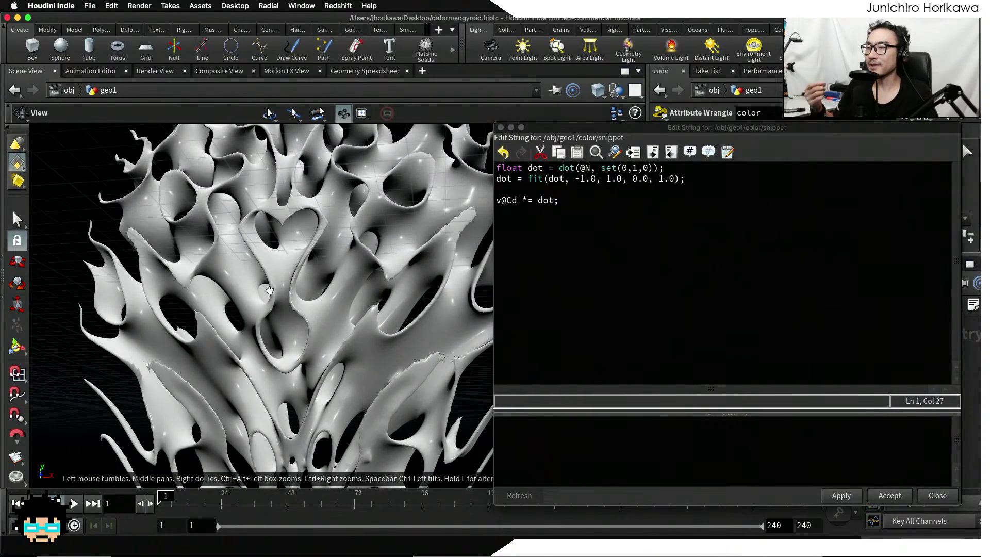
pyautogui.scroll(6, 316, 272)
pyautogui.scroll(-3, 309, 278)
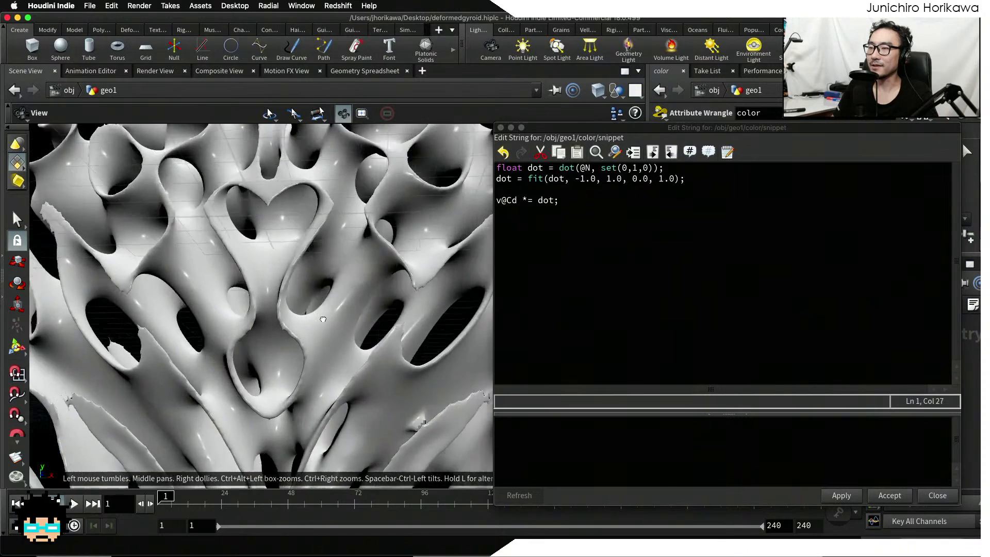
pyautogui.moveTo(323, 319); pyautogui.dragTo(360, 353)
# Below the color line, add a declaration line reading vector min, max;
pyautogui.click(591, 211)
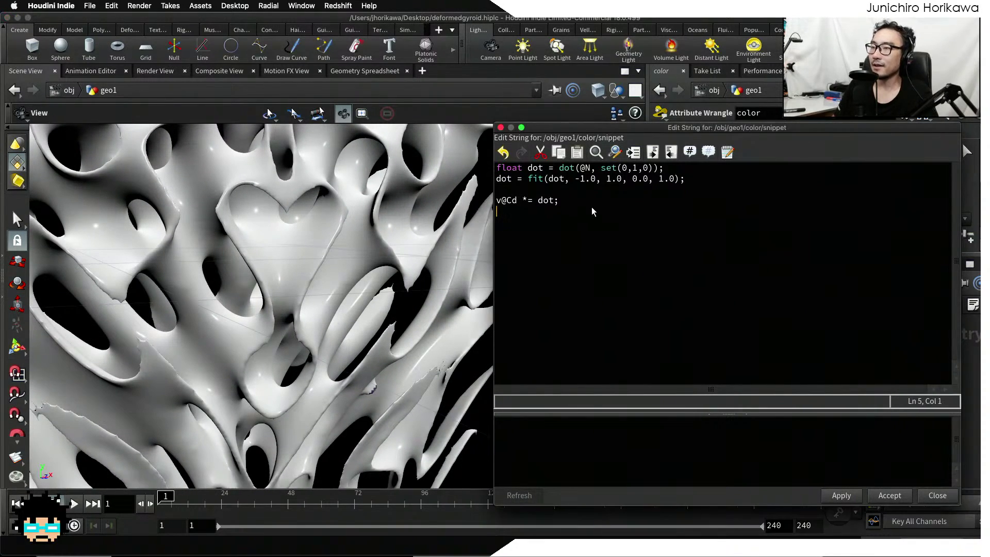
pyautogui.press('Return')
pyautogui.press('Return')
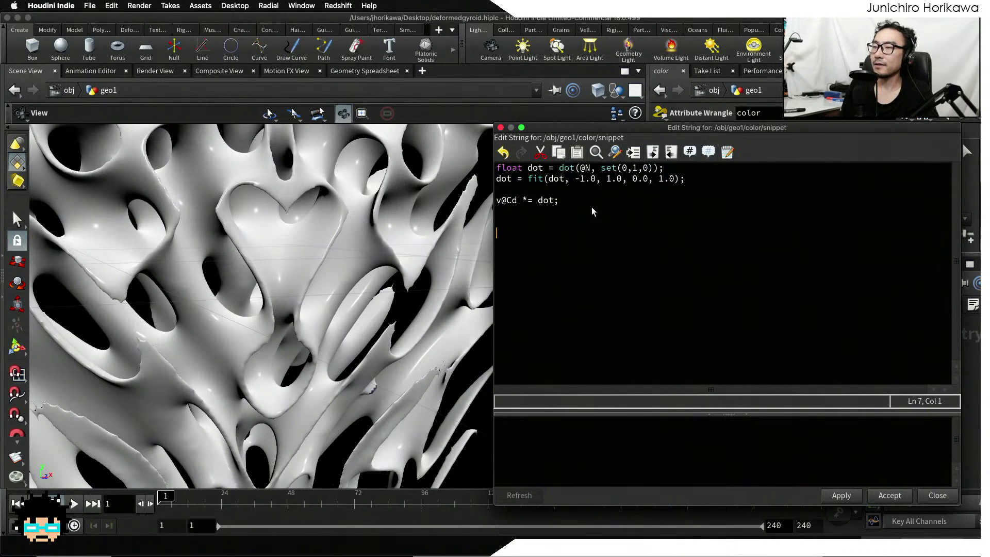
pyautogui.write('vector ')
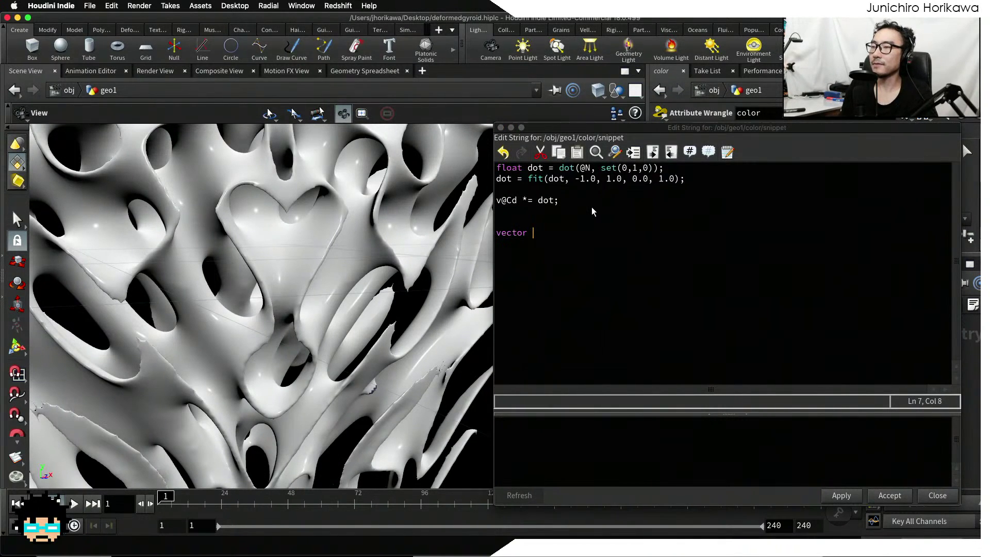
pyautogui.write('bbox =')
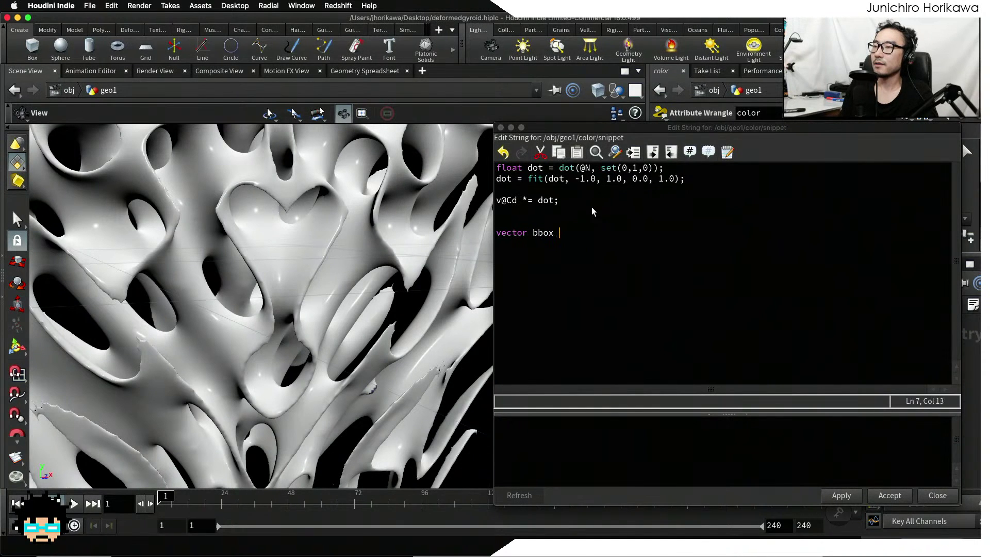
pyautogui.press('BackSpace')
pyautogui.press('BackSpace')
pyautogui.press('BackSpace')
pyautogui.press('BackSpace')
pyautogui.press('BackSpace')
pyautogui.press('BackSpace')
pyautogui.press('BackSpace')
pyautogui.press('BackSpace')
pyautogui.press('BackSpace')
pyautogui.press('BackSpace')
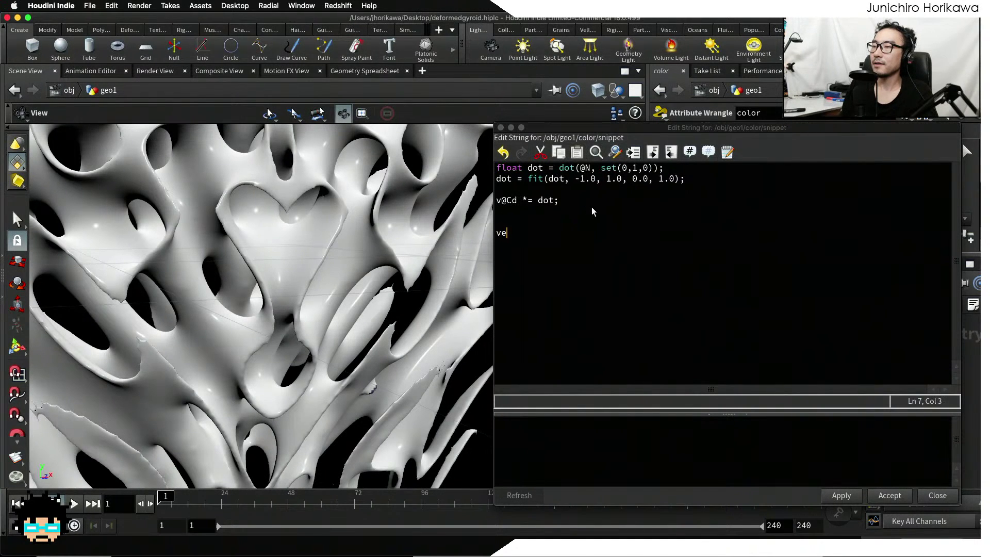
pyautogui.write('ctor min, max;')
pyautogui.press('Return')
# Add the line getbbox(0, min, max); to fetch the geometry's bounding box, followed by a blank line
pyautogui.write('getbbox(')
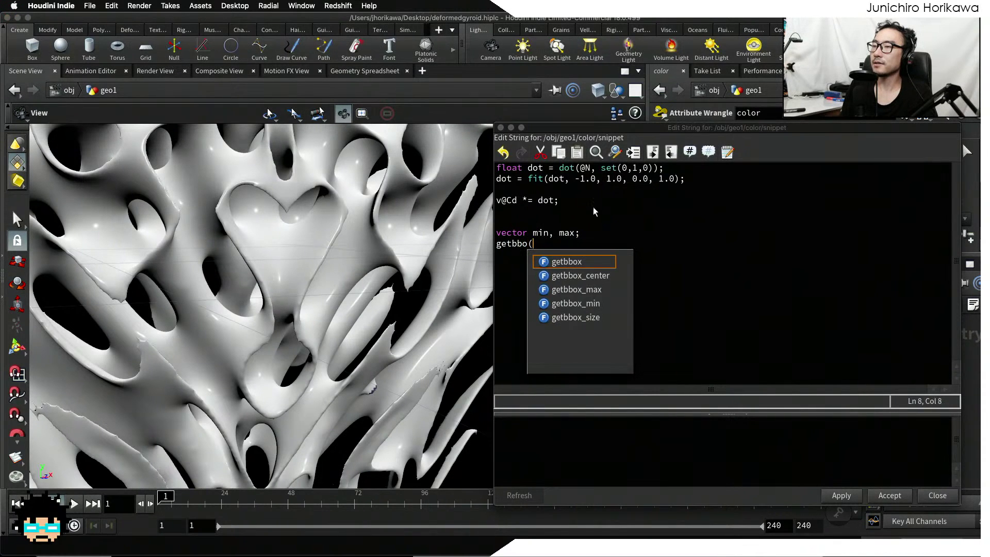
pyautogui.press('BackSpace')
pyautogui.write('x(0, ')
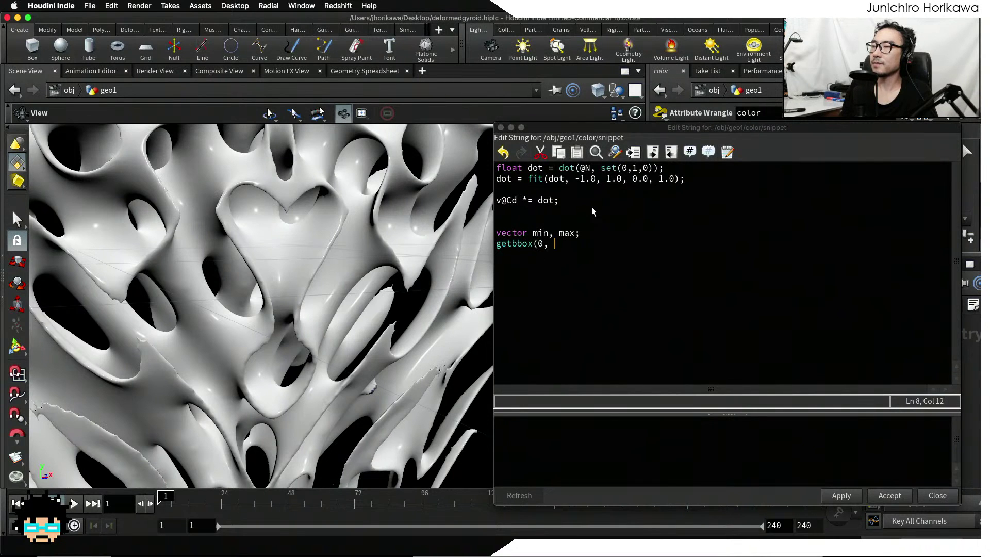
pyautogui.write('min, max);')
pyautogui.press('Return')
pyautogui.press('Return')
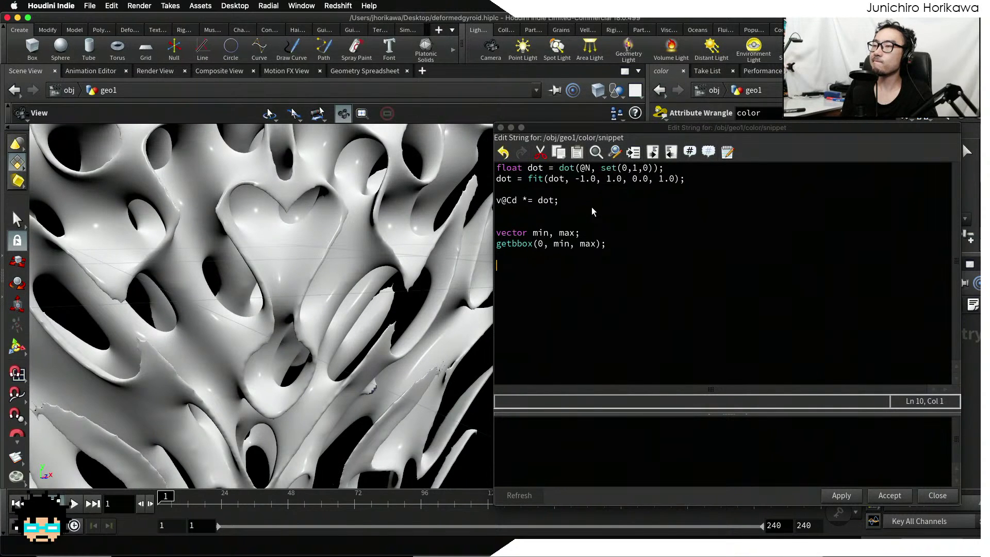
# Start a new line assigning the point's height with float yval = @P.y
pyautogui.write('flaot v')
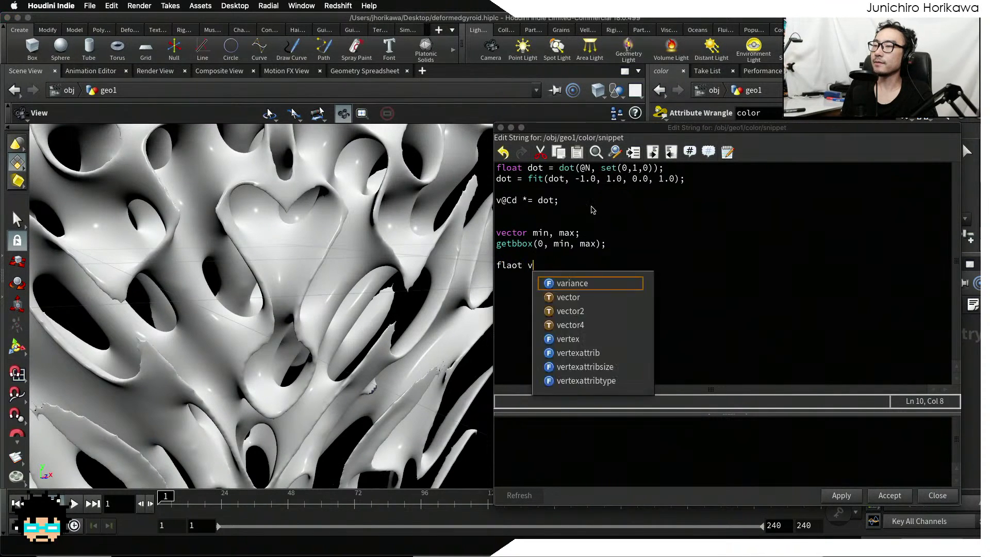
pyautogui.press('BackSpace')
pyautogui.press('BackSpace')
pyautogui.press('BackSpace')
pyautogui.press('BackSpace')
pyautogui.write('oat y')
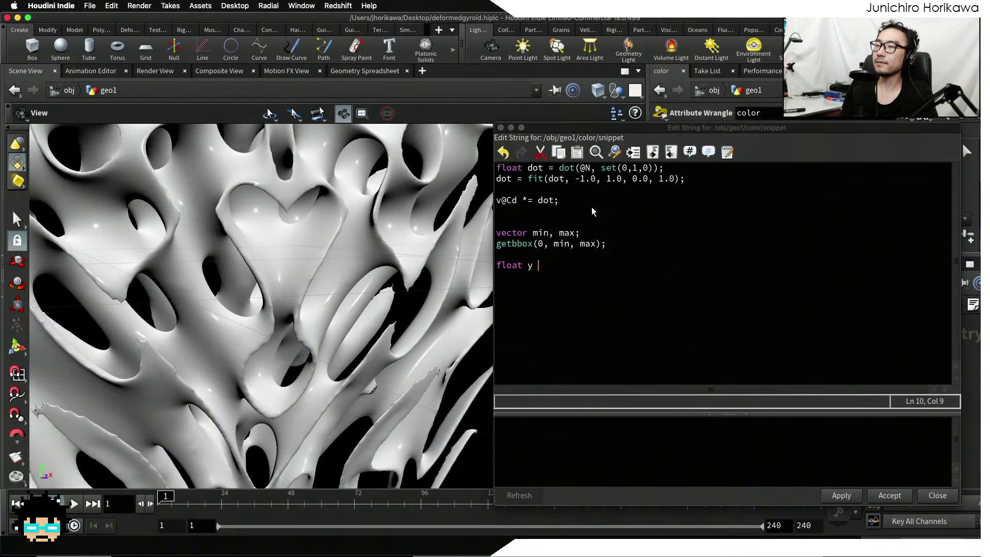
pyautogui.write('val = @P.y')
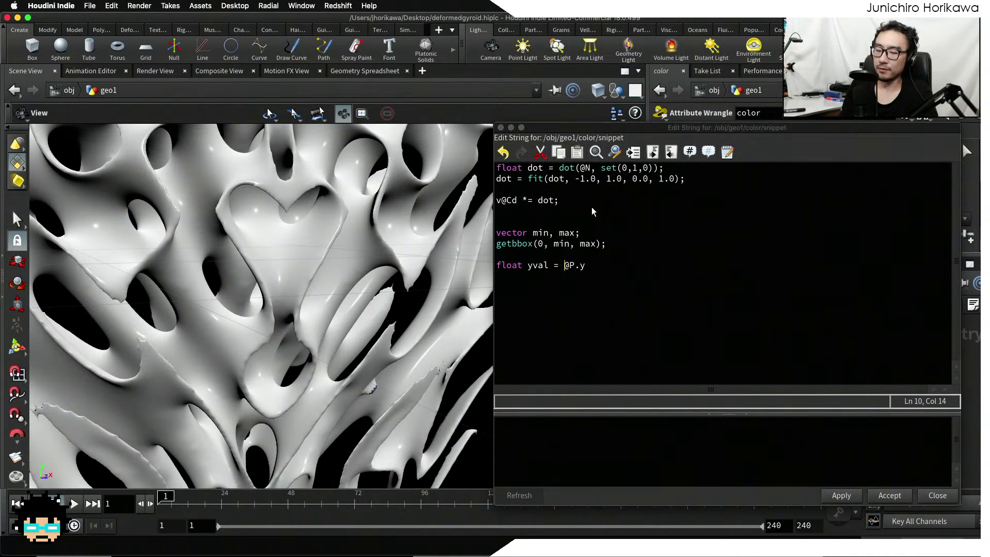
# Remap the height so the line reads float yval = fit(@P.y, min.y, max.y, 0.0, 1.0);, apply and accept the code
pyautogui.write('fit(')
pyautogui.press('Right')
pyautogui.press('Right')
pyautogui.press('Right')
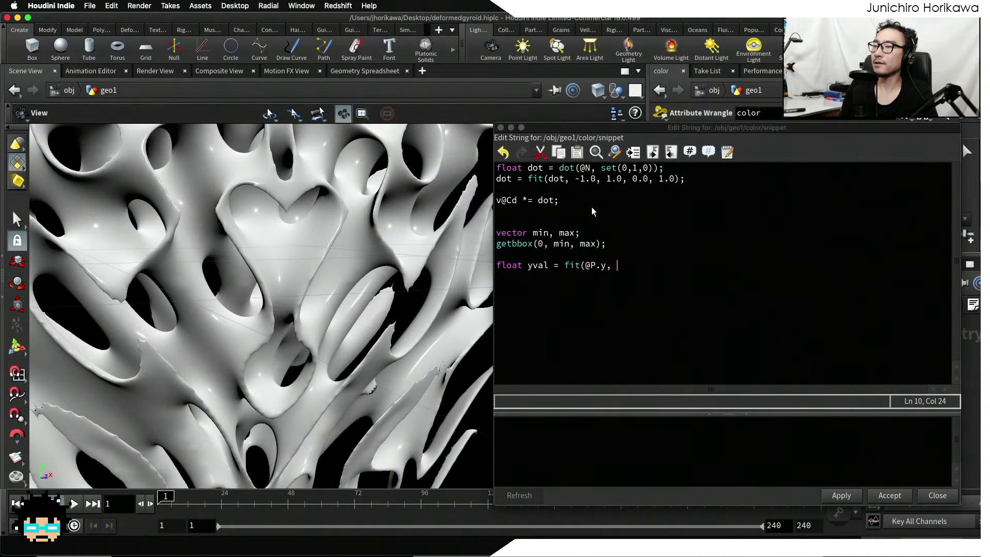
pyautogui.write('min.y, max.y,')
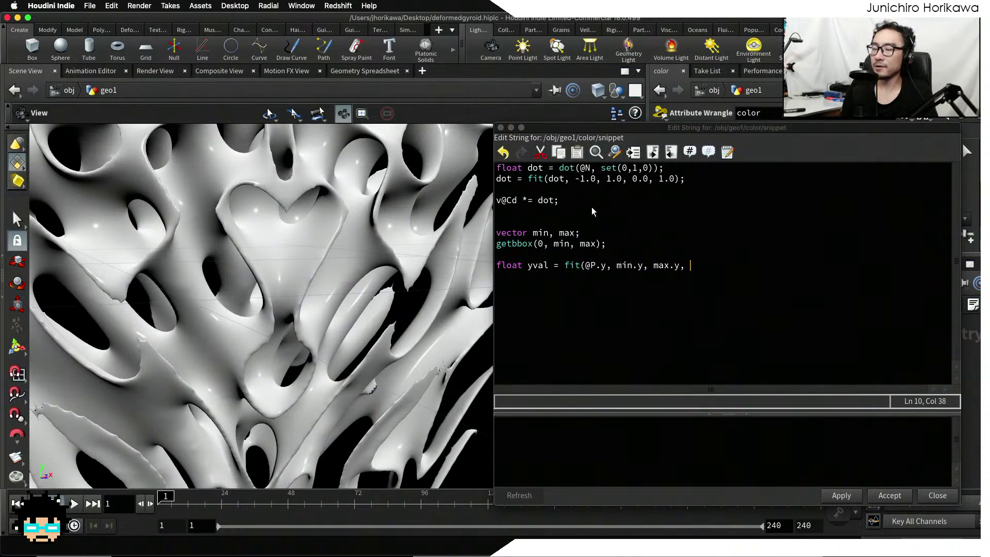
pyautogui.write(' 0.0, 1.')
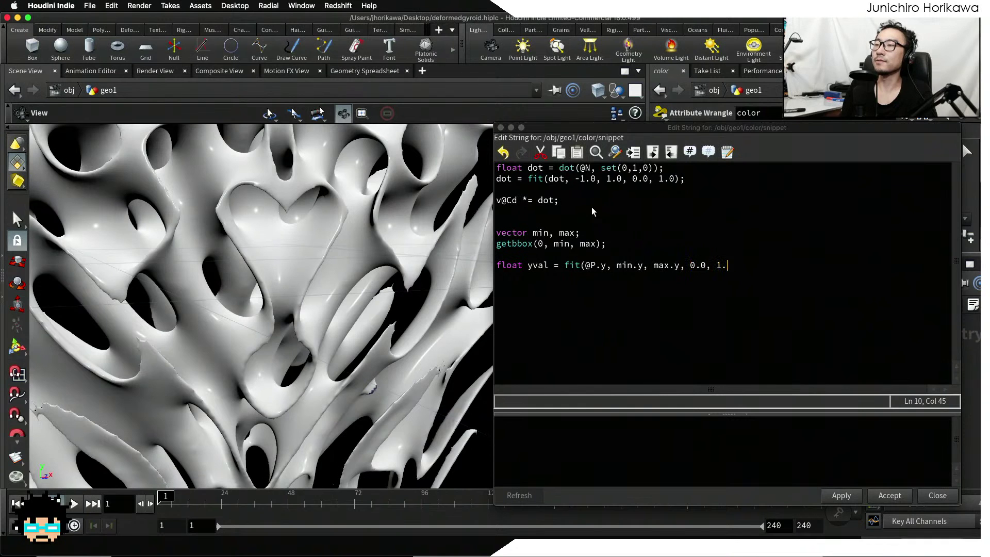
pyautogui.write('0);')
pyautogui.press('Return')
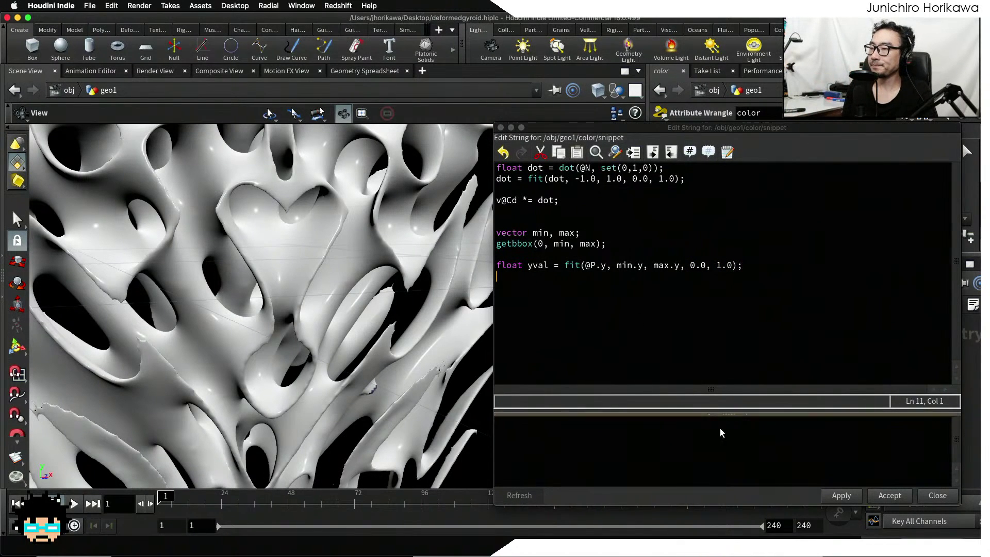
pyautogui.click(849, 495)
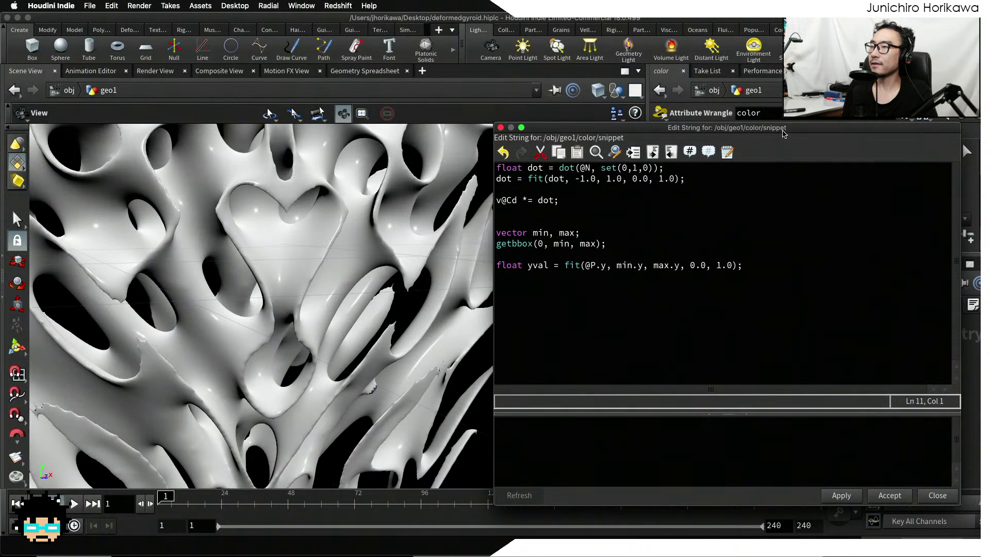
pyautogui.moveTo(786, 135); pyautogui.dragTo(691, 160)
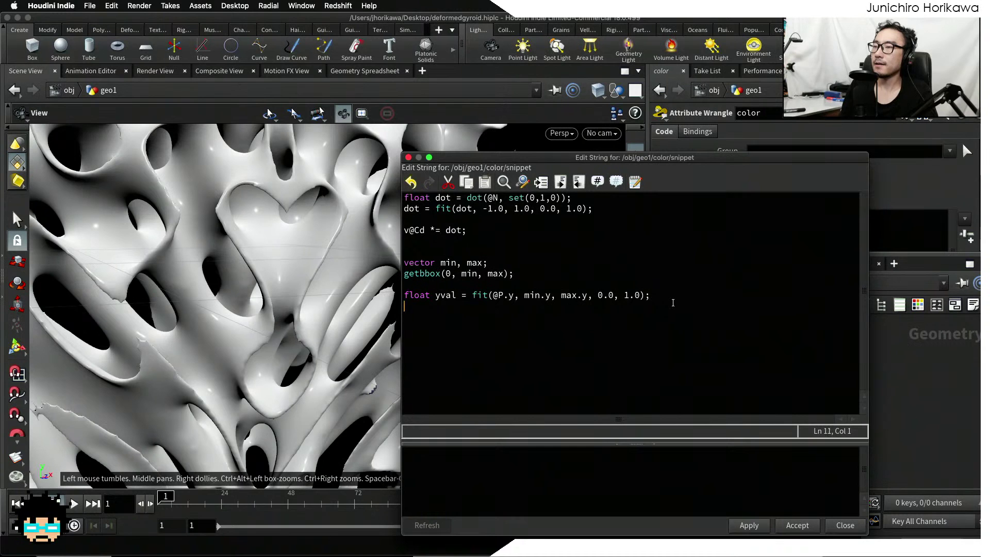
pyautogui.click(797, 525)
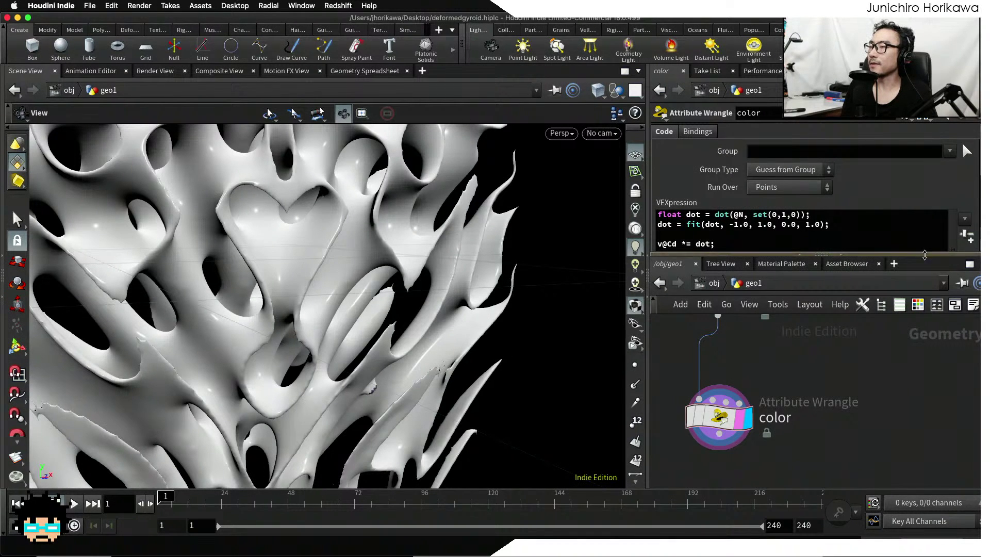
# Enlarge the wrangle's parameter area and add a Ramp (Color) parameter to its parameter interface
pyautogui.moveTo(924, 254); pyautogui.dragTo(920, 349)
pyautogui.click(908, 116)
pyautogui.click(804, 131)
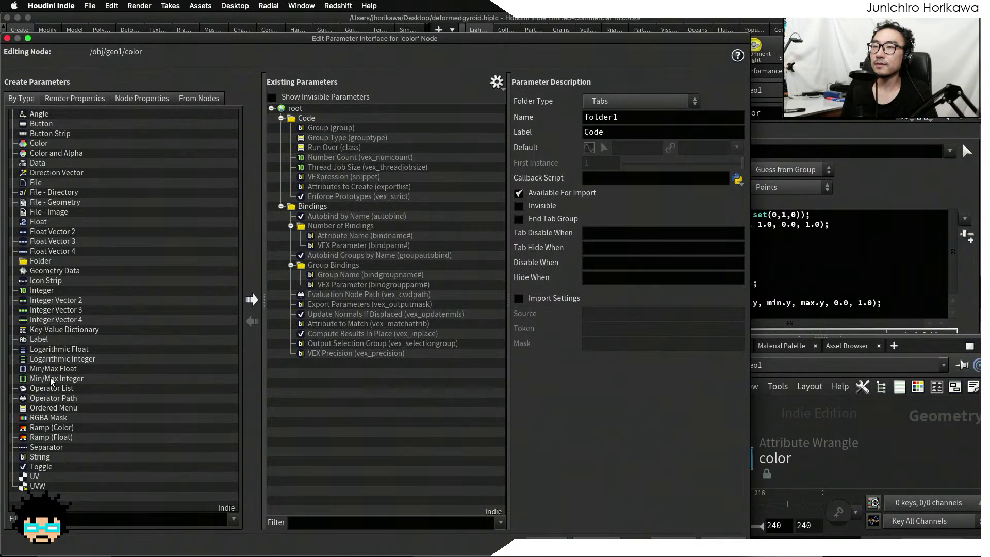
pyautogui.moveTo(47, 427); pyautogui.dragTo(332, 385)
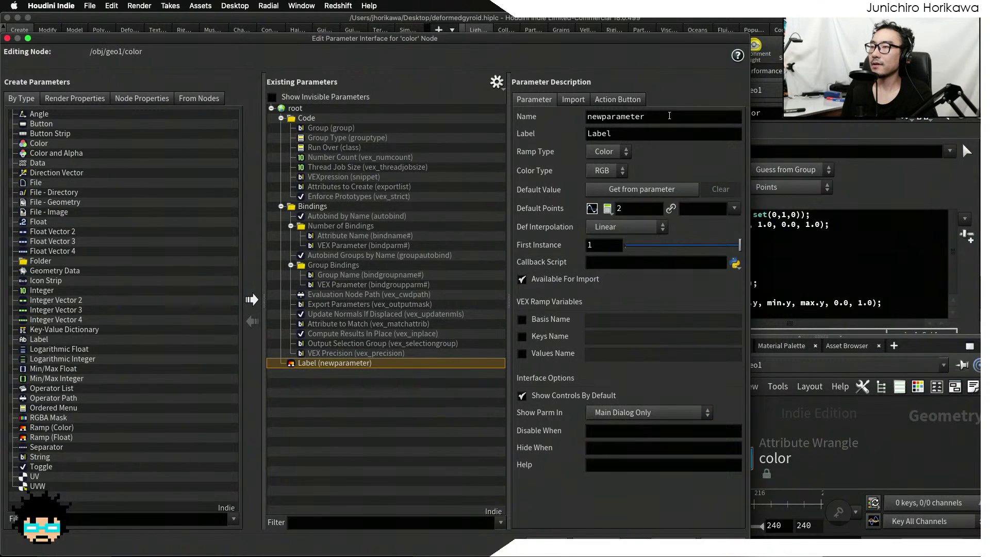
# Set the ramp parameter's name and label to col, accept the interface changes and bring the ramp into view
pyautogui.doubleClick(643, 117)
pyautogui.write('colo')
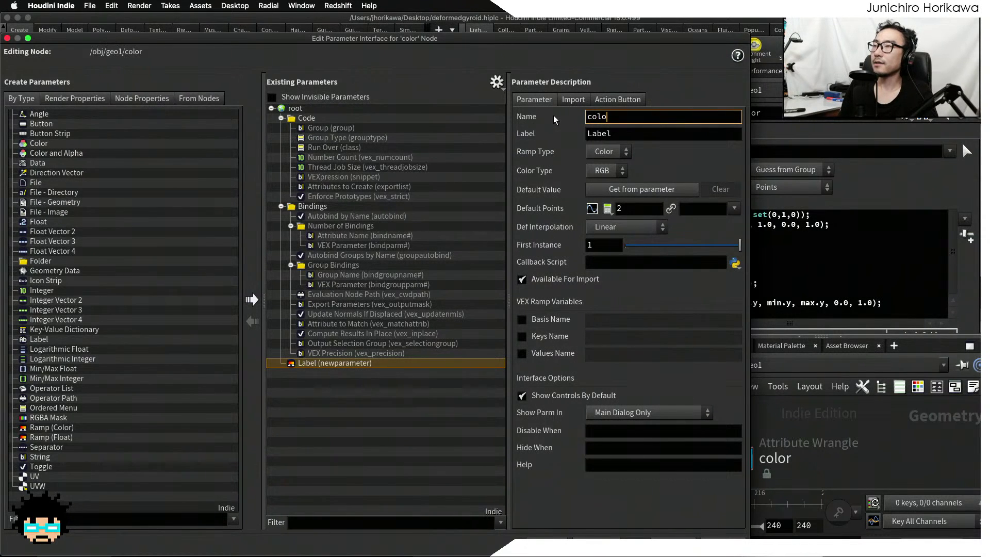
pyautogui.press('BackSpace')
pyautogui.press('Tab')
pyautogui.write('col')
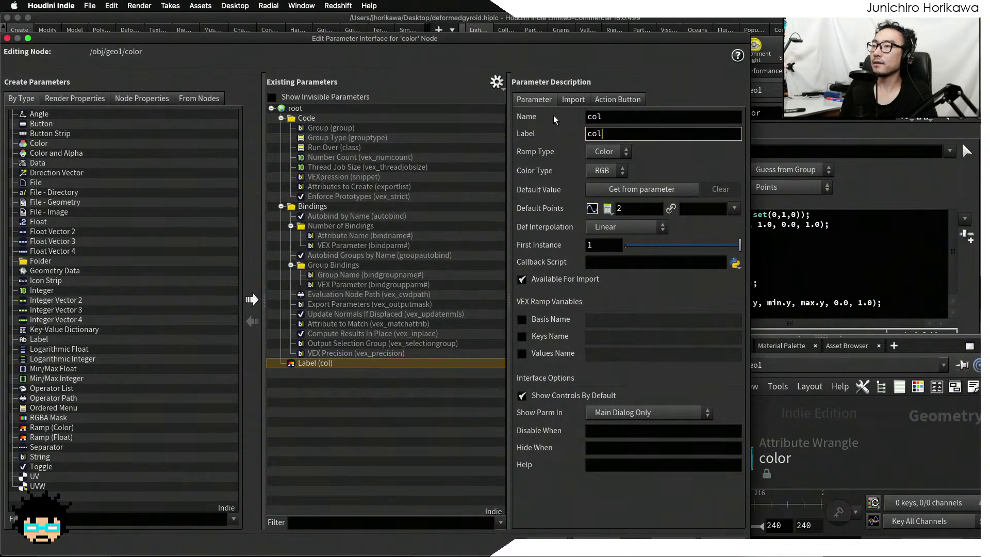
pyautogui.press('Return')
pyautogui.click(541, 546)
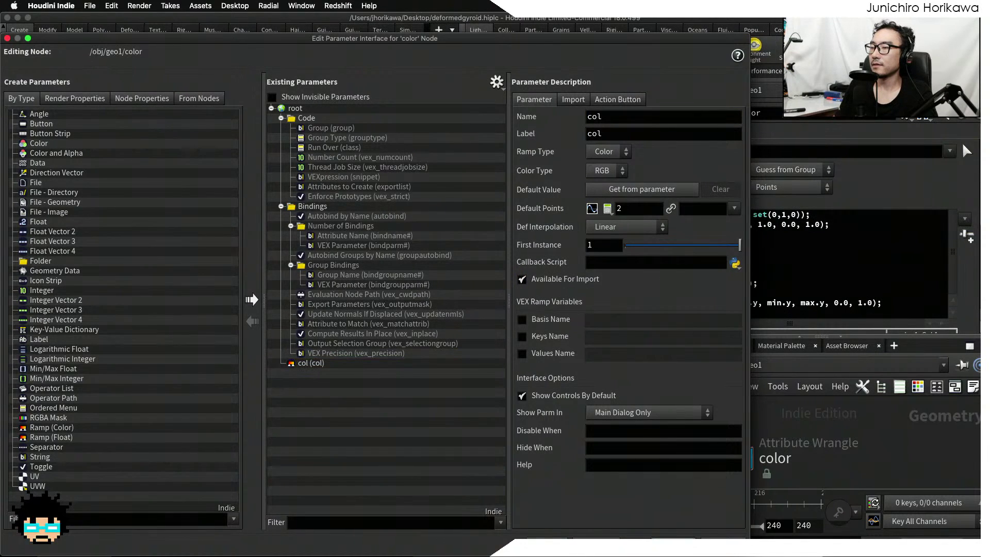
pyautogui.click(672, 546)
pyautogui.scroll(-5, 815, 229)
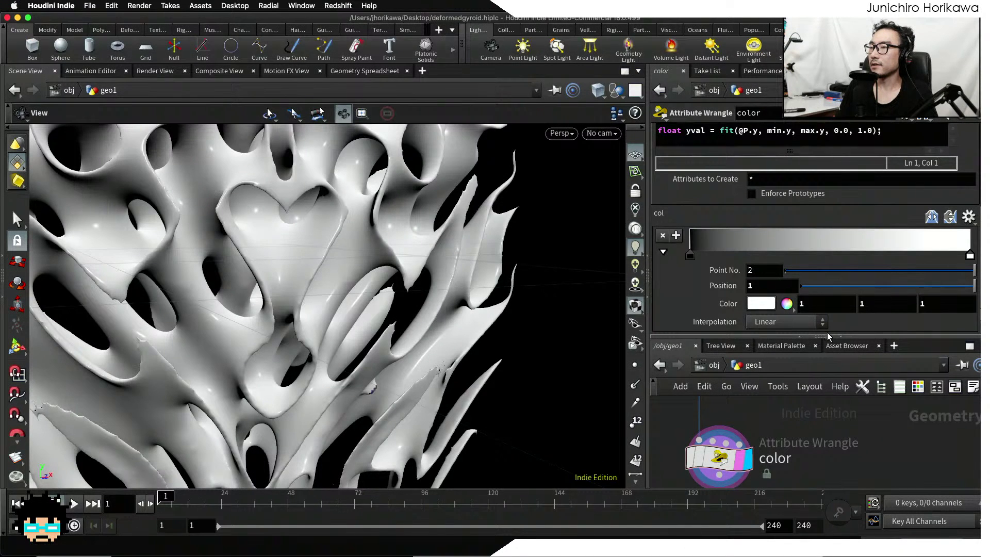
# Enlarge the network area and move the CONTROLLER null down beside the convertvdb1 node
pyautogui.moveTo(873, 336); pyautogui.dragTo(871, 282)
pyautogui.scroll(-5, 804, 382)
pyautogui.moveTo(816, 390); pyautogui.dragTo(833, 449, button='middle')
pyautogui.scroll(-2, 728, 407)
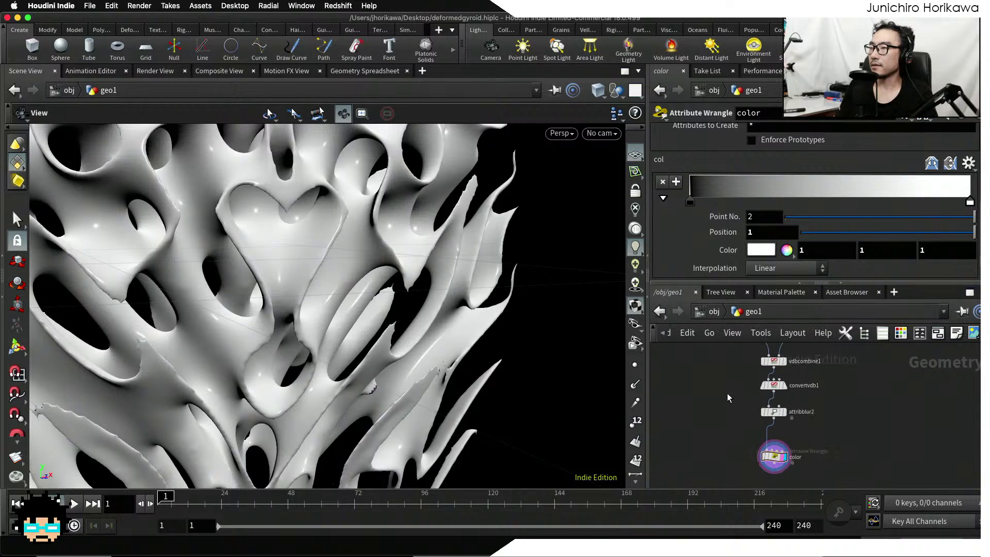
pyautogui.moveTo(727, 393); pyautogui.dragTo(771, 459, button='middle')
pyautogui.scroll(-5, 771, 456)
pyautogui.scroll(5, 765, 403)
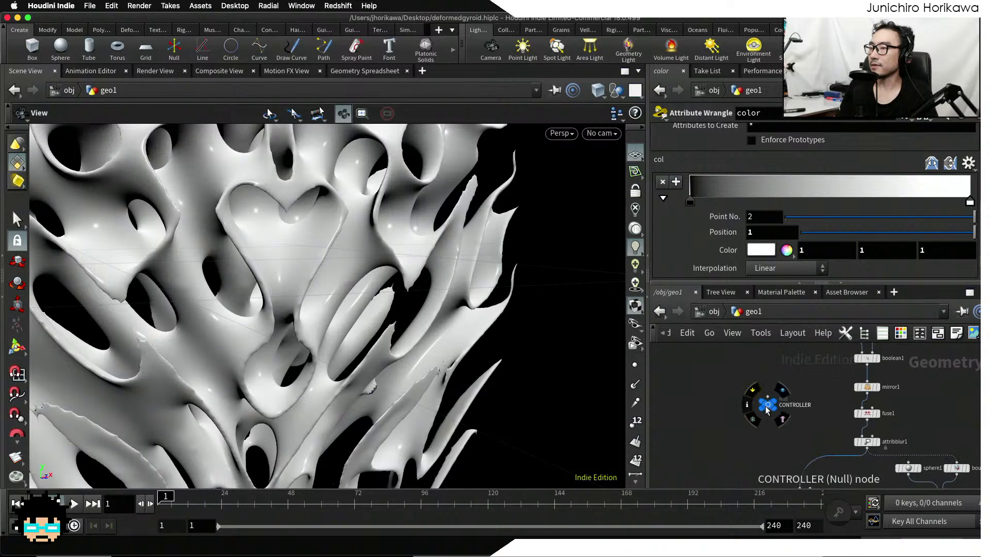
pyautogui.moveTo(765, 403); pyautogui.dragTo(755, 362, button='middle')
pyautogui.moveTo(749, 361); pyautogui.dragTo(784, 467)
# Add the color wrangle's col ramp to CONTROLLER's parameter interface, linking the wrangle's ramp to it, and accept the changes
pyautogui.click(908, 118)
pyautogui.click(907, 132)
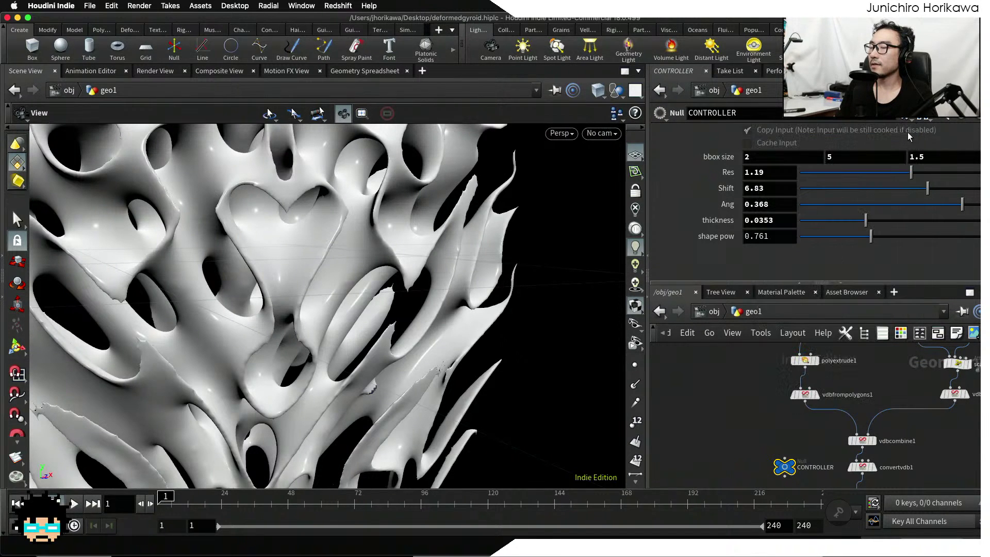
pyautogui.click(505, 86)
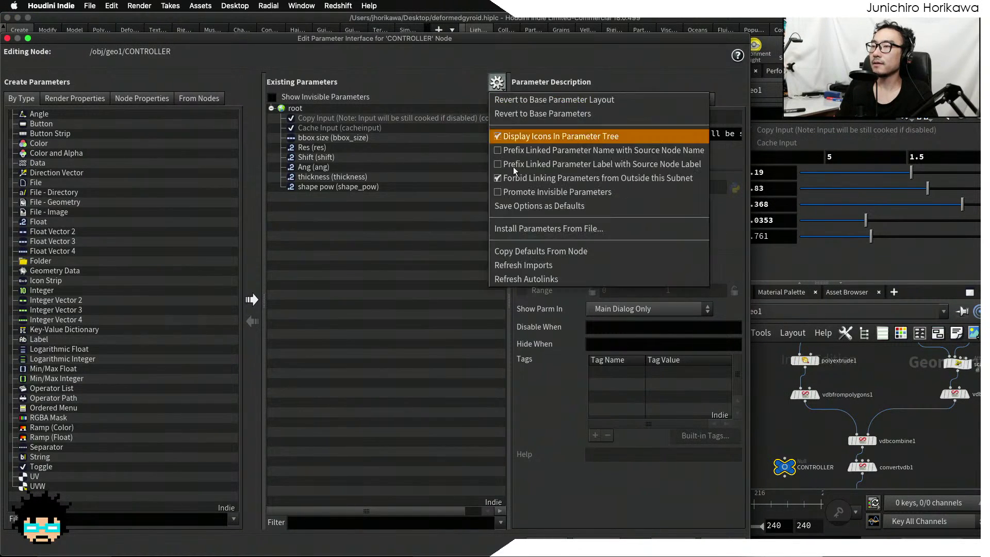
pyautogui.click(518, 189)
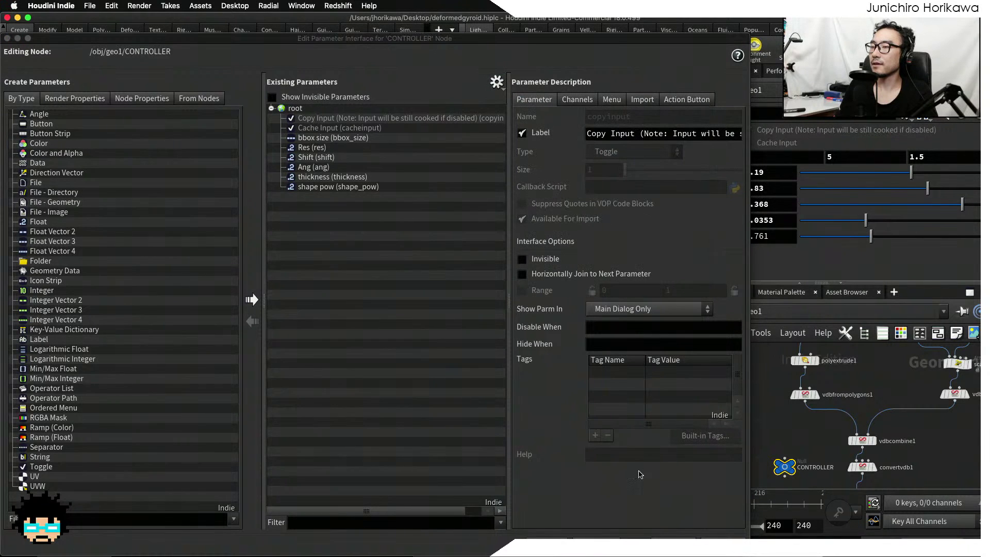
pyautogui.moveTo(846, 464); pyautogui.dragTo(824, 366, button='middle')
pyautogui.scroll(4, 841, 422)
pyautogui.click(839, 470)
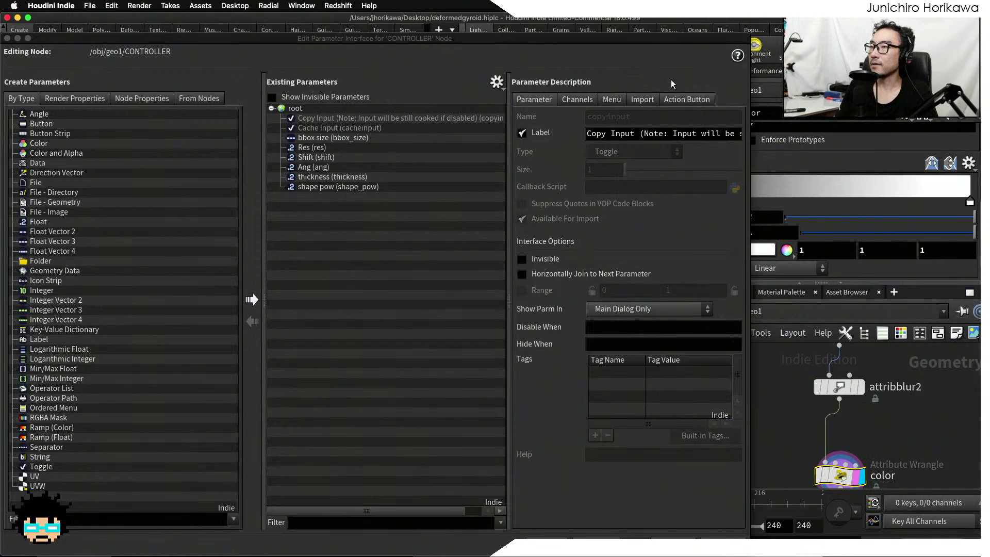
pyautogui.moveTo(664, 41); pyautogui.dragTo(529, 42)
pyautogui.moveTo(662, 158); pyautogui.dragTo(246, 228)
pyautogui.click(411, 544)
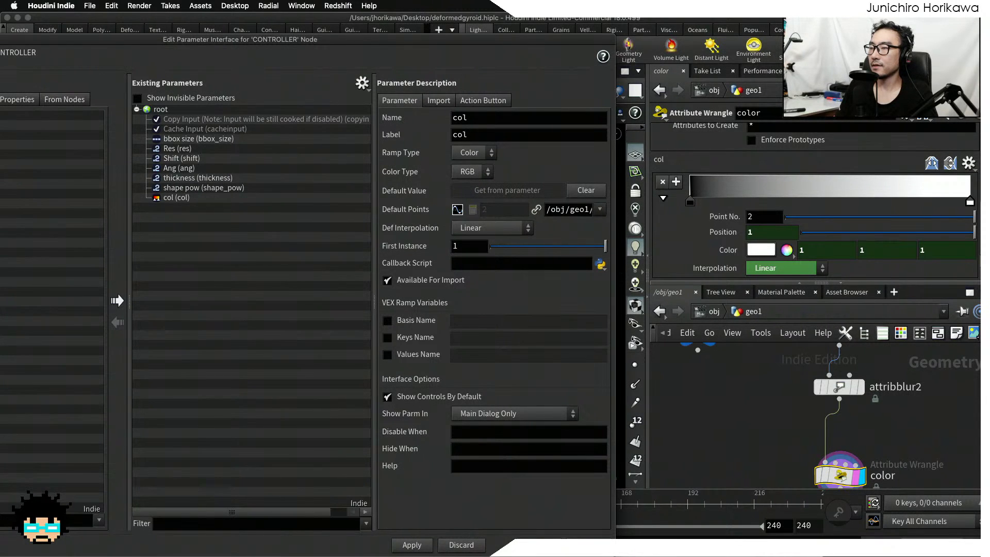
pyautogui.click(515, 544)
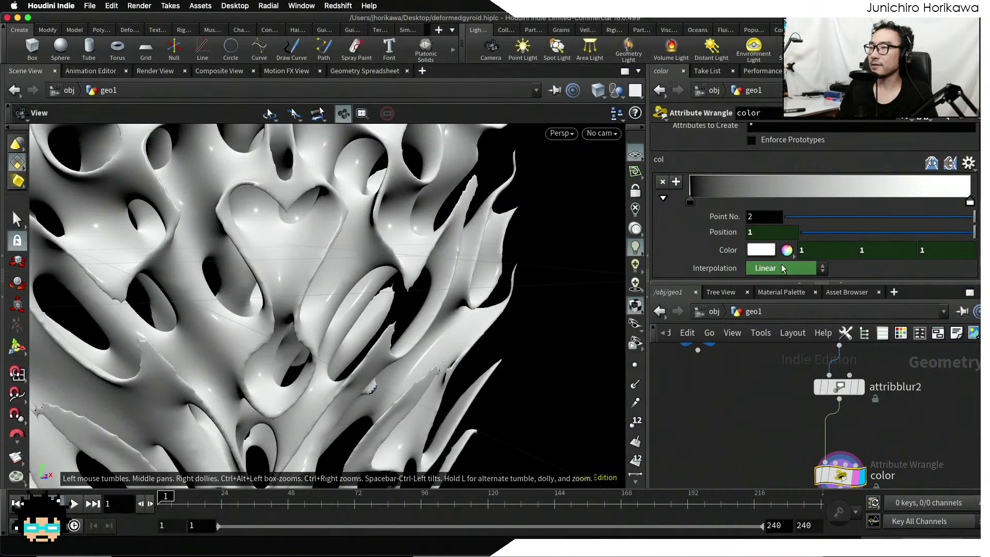
# Open the color wrangle's code in the large editor and add the line chramp("col", yval); below the yval line
pyautogui.moveTo(881, 282); pyautogui.dragTo(876, 365)
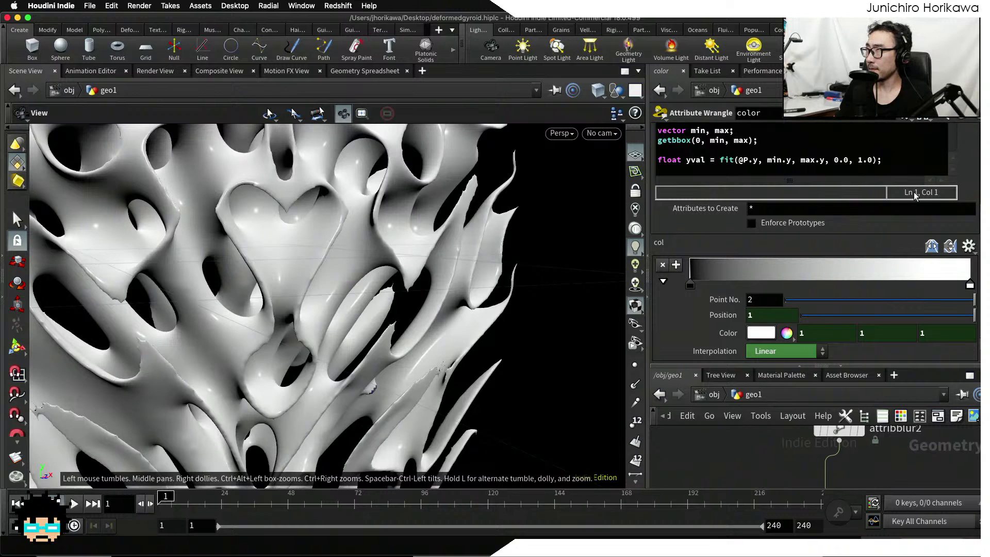
pyautogui.click(893, 159)
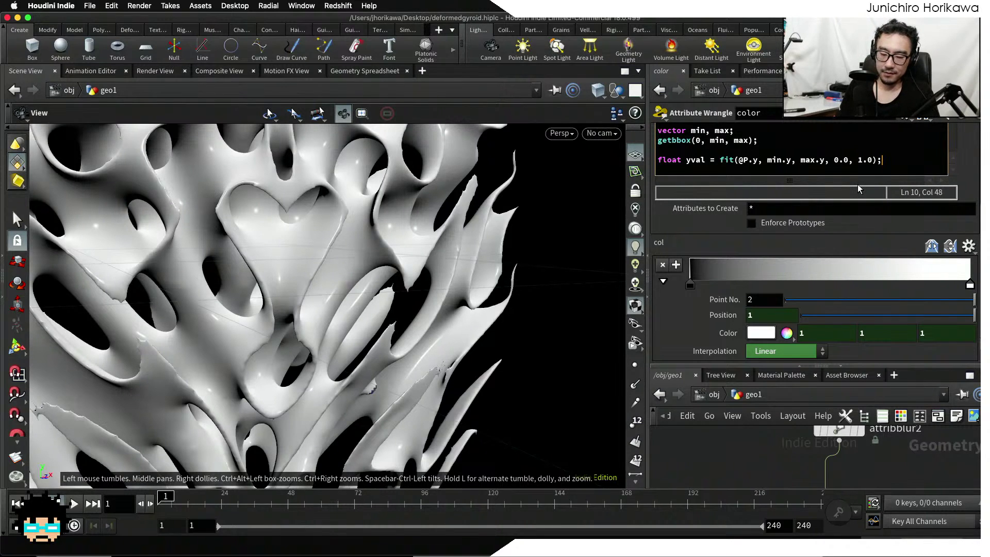
pyautogui.hotkey('alt', 'e')
pyautogui.click(678, 285)
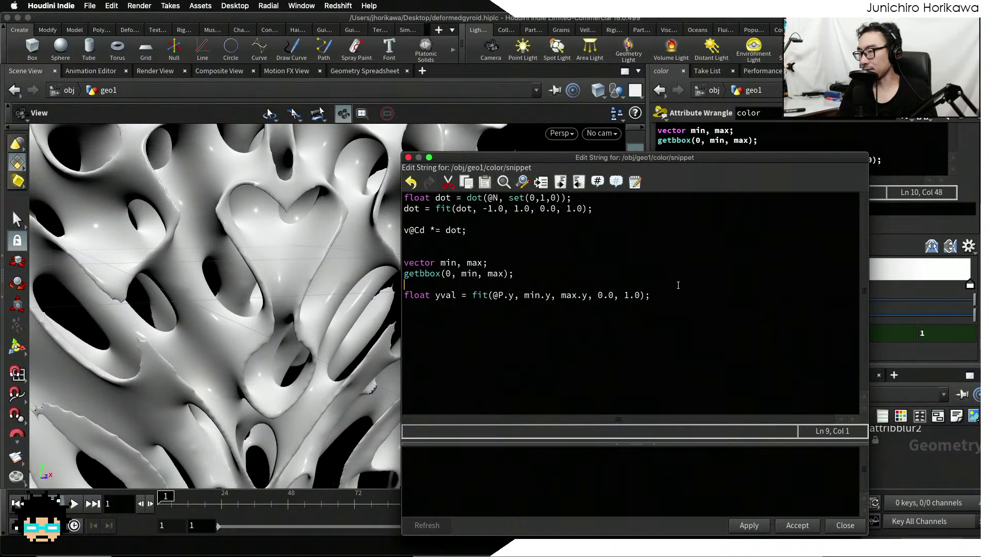
pyautogui.click(708, 318)
pyautogui.write('ch')
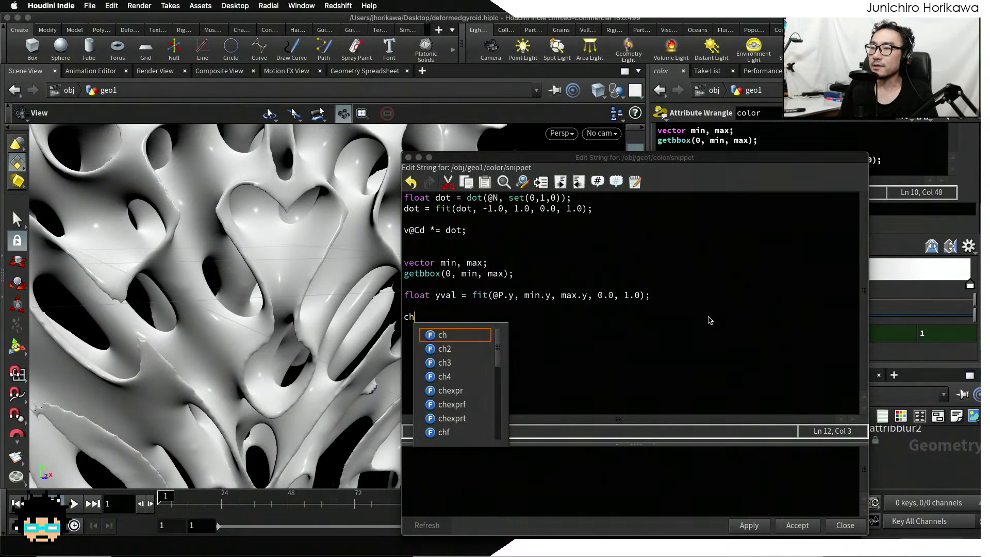
pyautogui.write('ra')
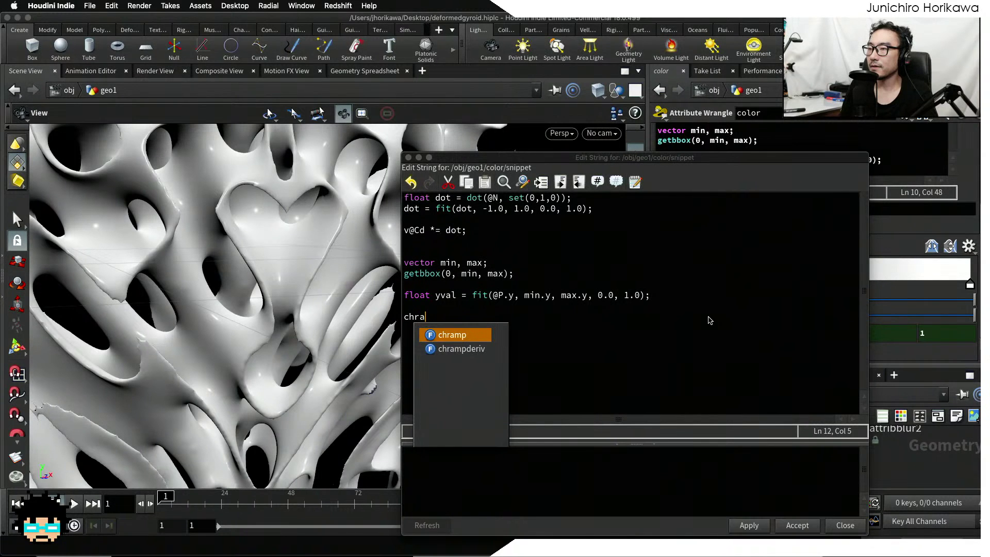
pyautogui.write('mp(')
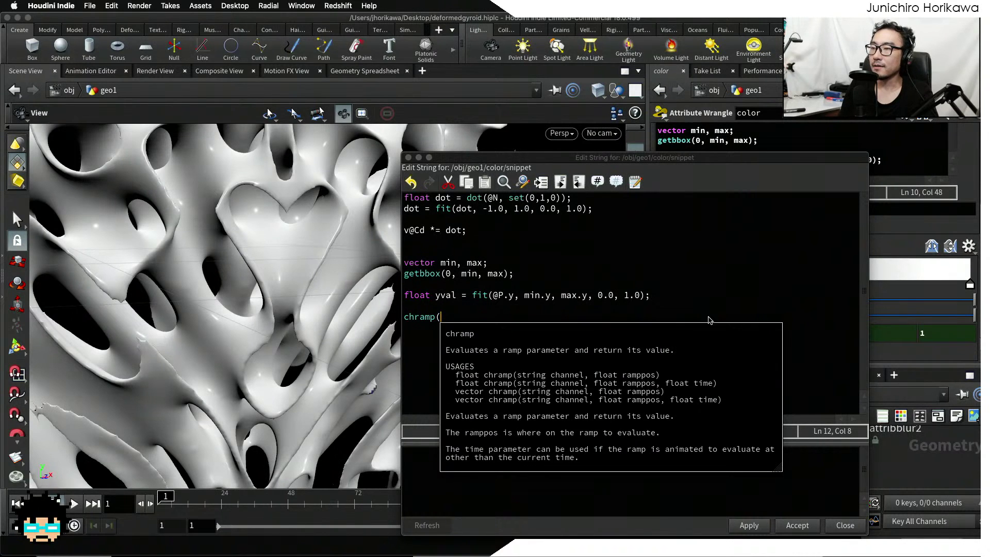
pyautogui.write('"col"')
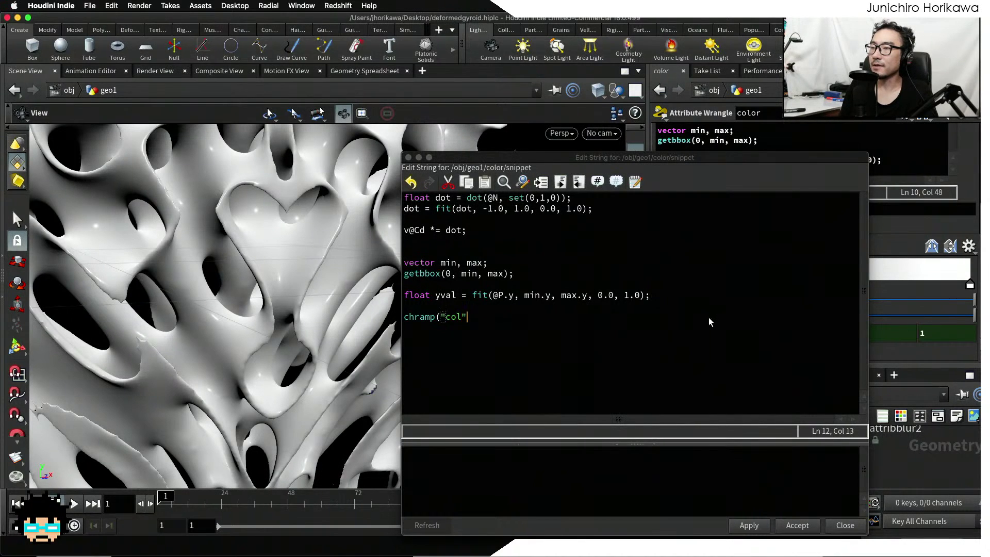
pyautogui.press('Return')
pyautogui.press('BackSpace')
pyautogui.write(', ')
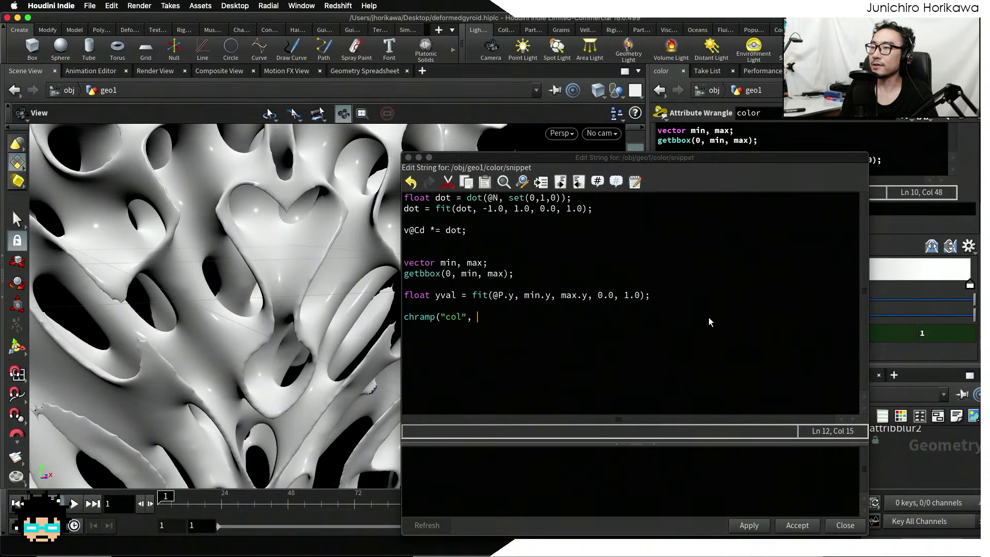
pyautogui.write('yval);')
pyautogui.press('Up')
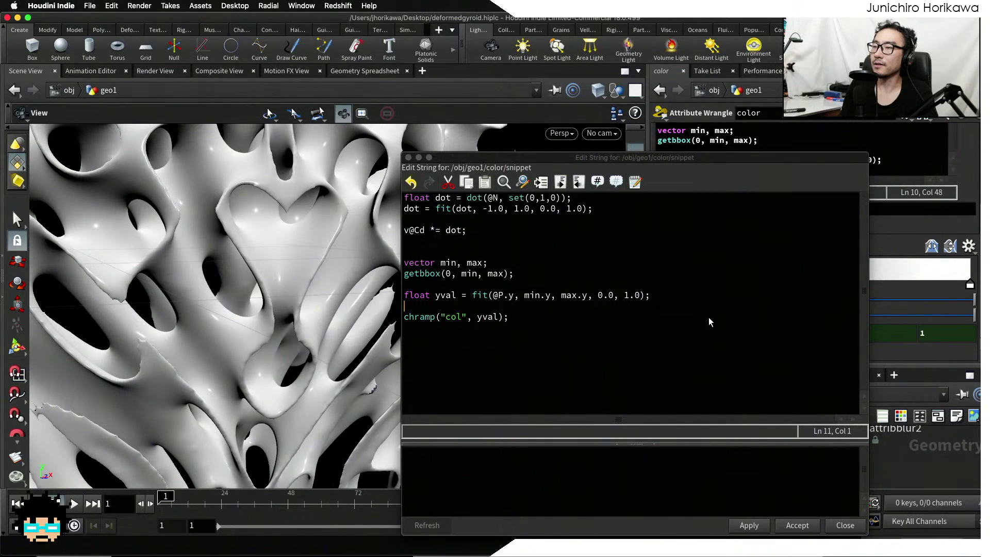
# Store the ramp lookup as vector cd, add the line v@Cd *= cd; and accept the code
pyautogui.write('vector cd =')
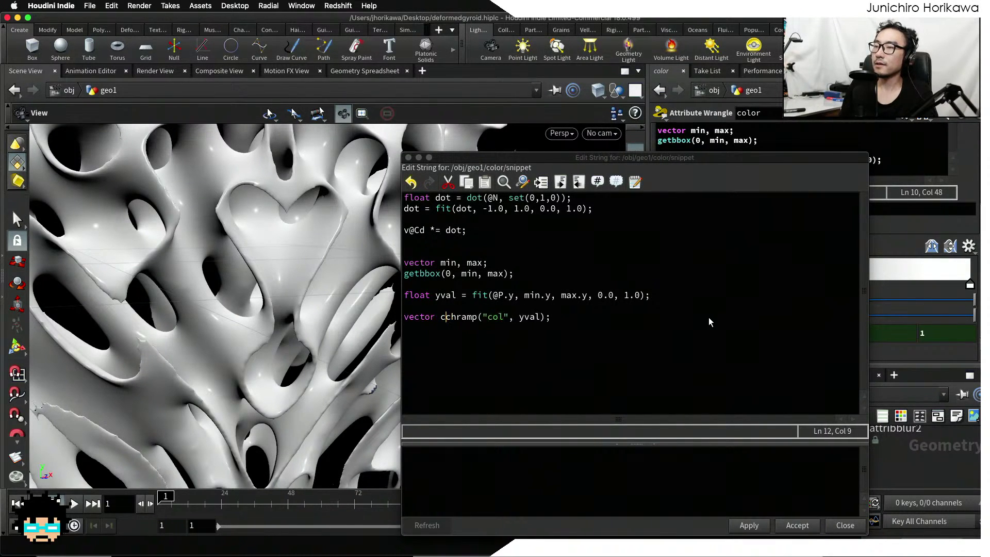
pyautogui.press('End')
pyautogui.press('Return')
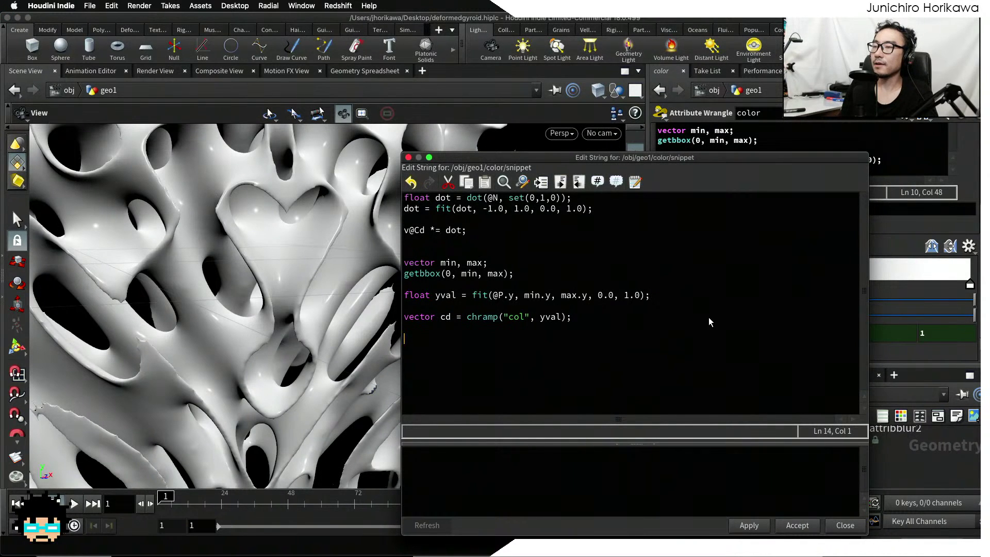
pyautogui.write('v@Cd ')
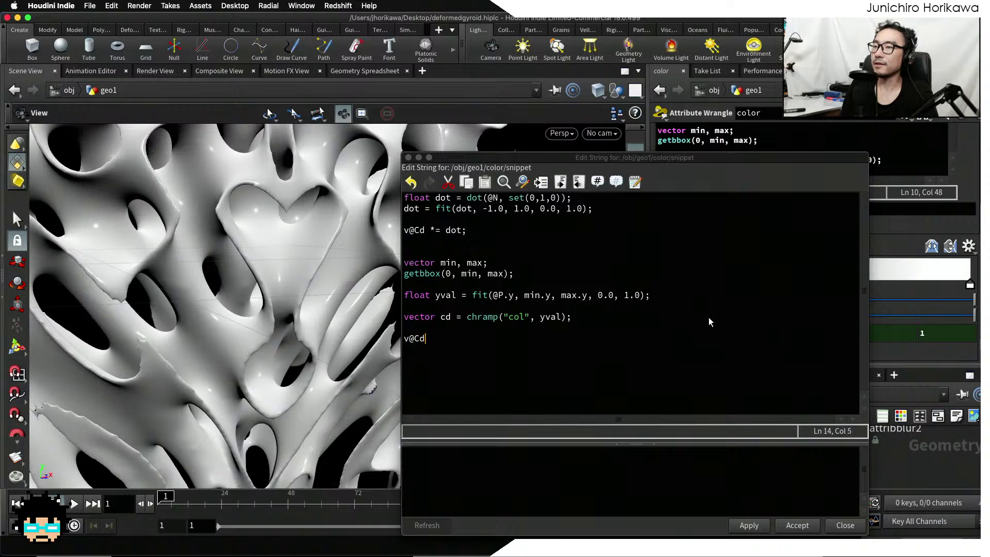
pyautogui.write('*= cd;')
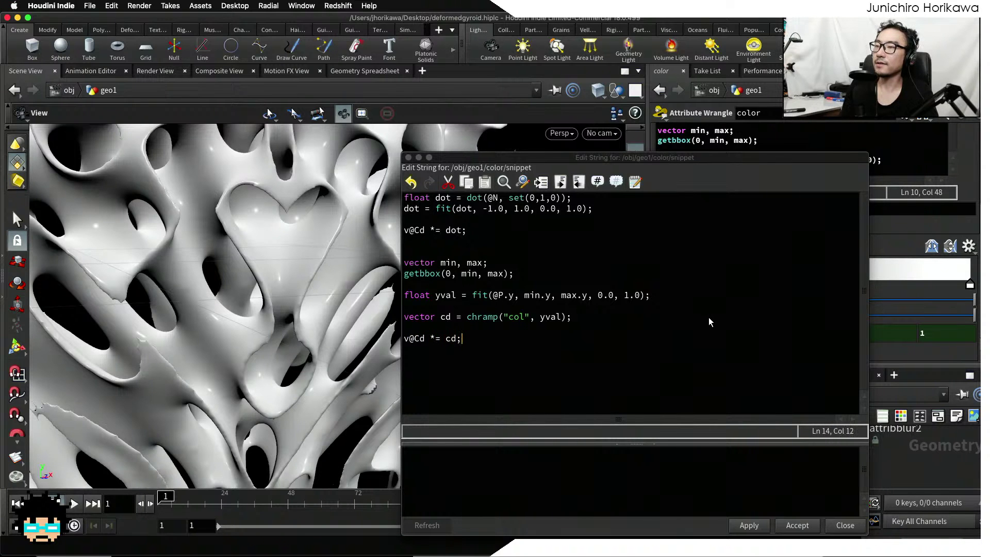
pyautogui.click(797, 525)
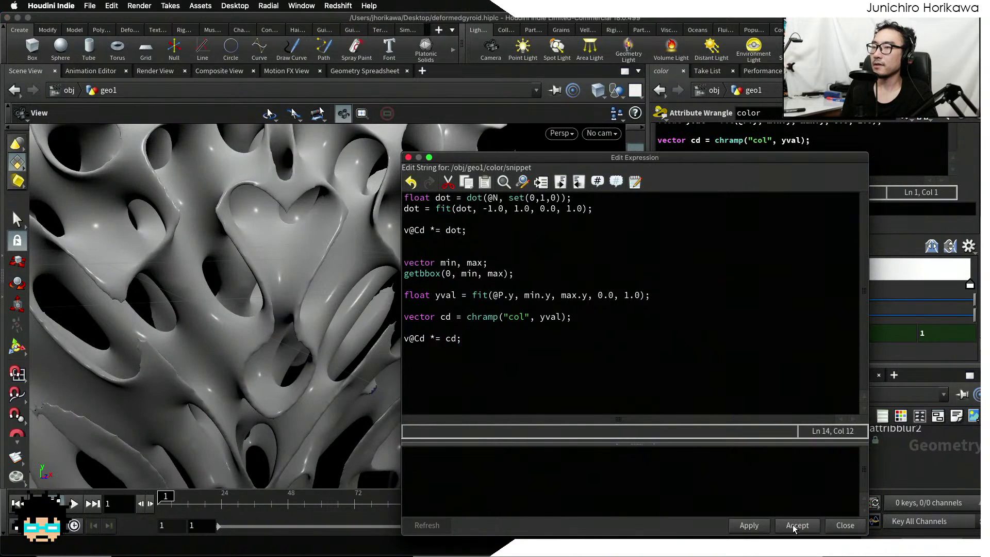
# Frame the whole model in the viewport and select the CONTROLLER null to show its col ramp
pyautogui.press('h')
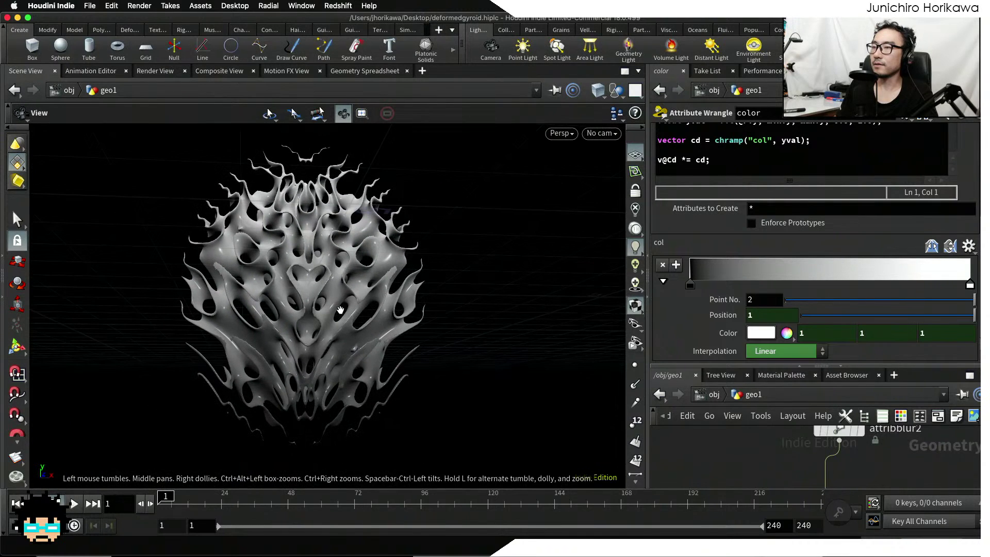
pyautogui.scroll(-3, 724, 449)
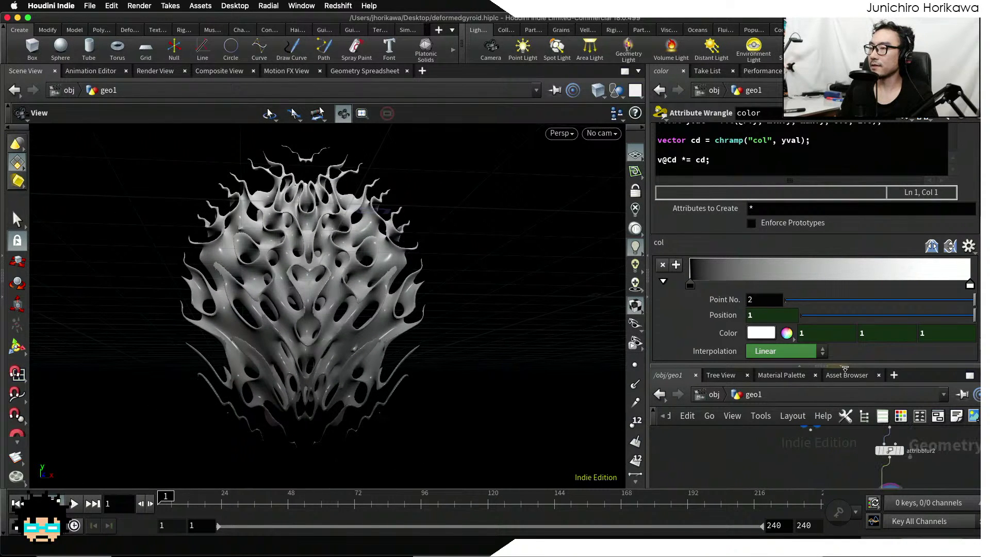
pyautogui.moveTo(851, 366); pyautogui.dragTo(854, 347)
pyautogui.scroll(2, 794, 438)
pyautogui.click(792, 440)
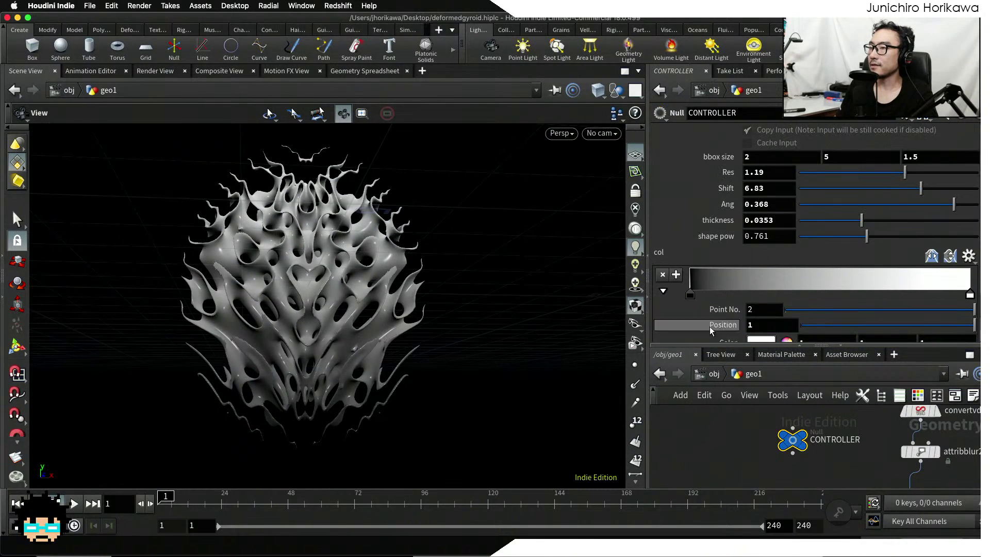
# Set the color of the col ramp's first point to pure red (1, 0, 0)
pyautogui.doubleClick(689, 294)
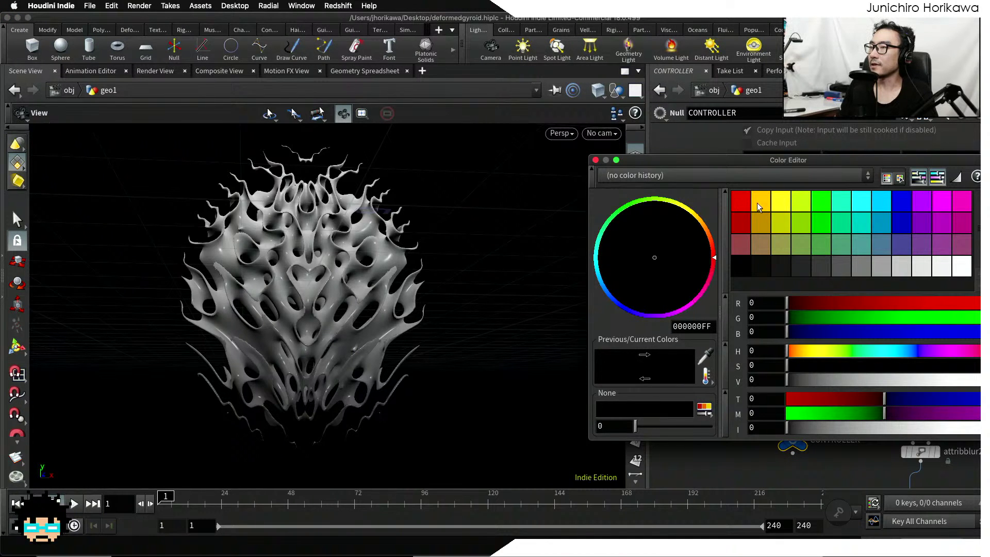
pyautogui.click(741, 201)
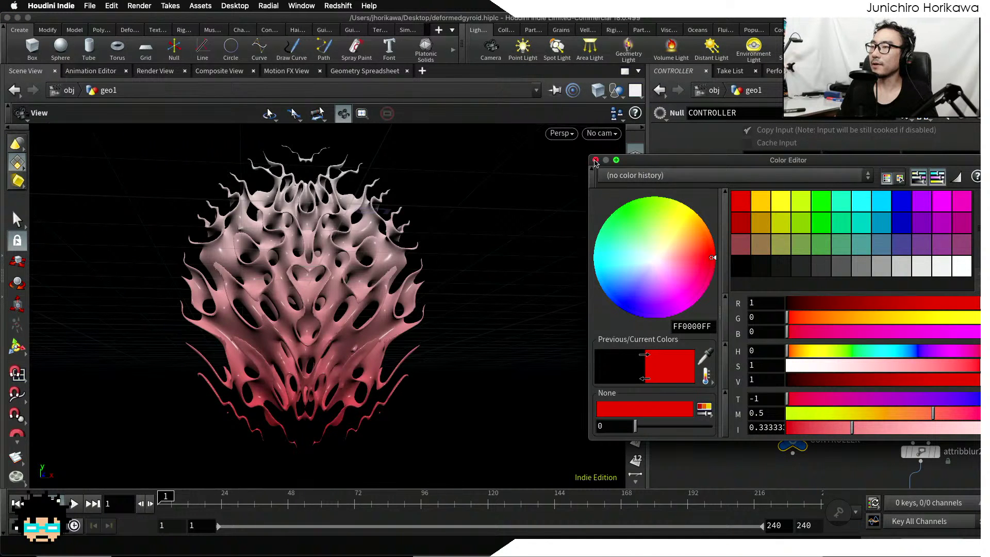
pyautogui.click(594, 160)
# Try yellow, green and blue on the col ramp's end point and settle on cyan (0, 1, 1)
pyautogui.doubleClick(970, 296)
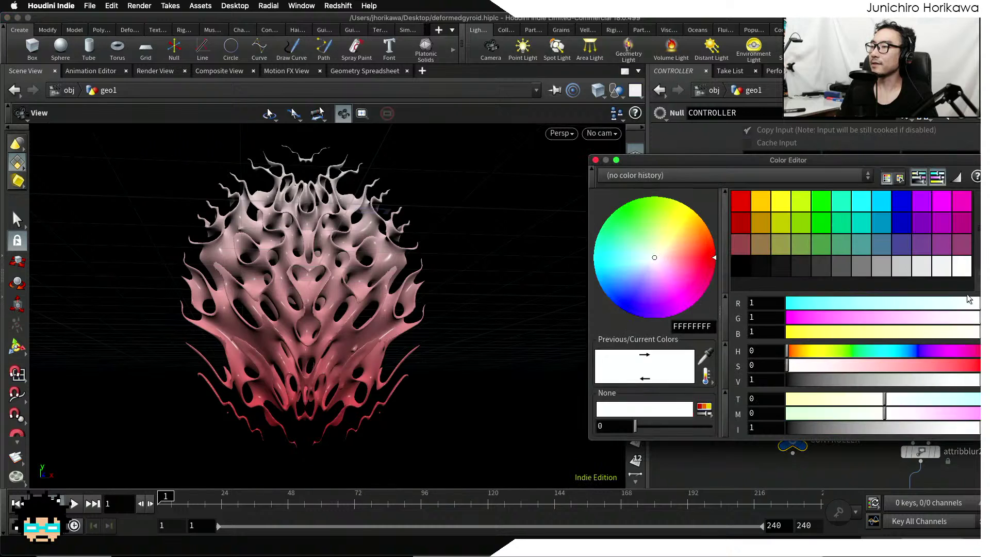
pyautogui.click(787, 205)
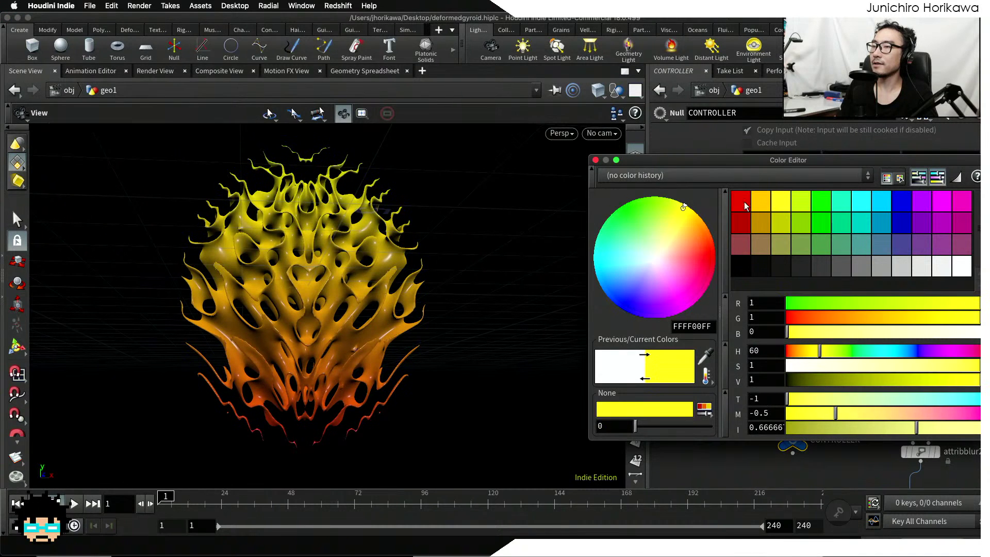
pyautogui.click(817, 212)
pyautogui.click(861, 206)
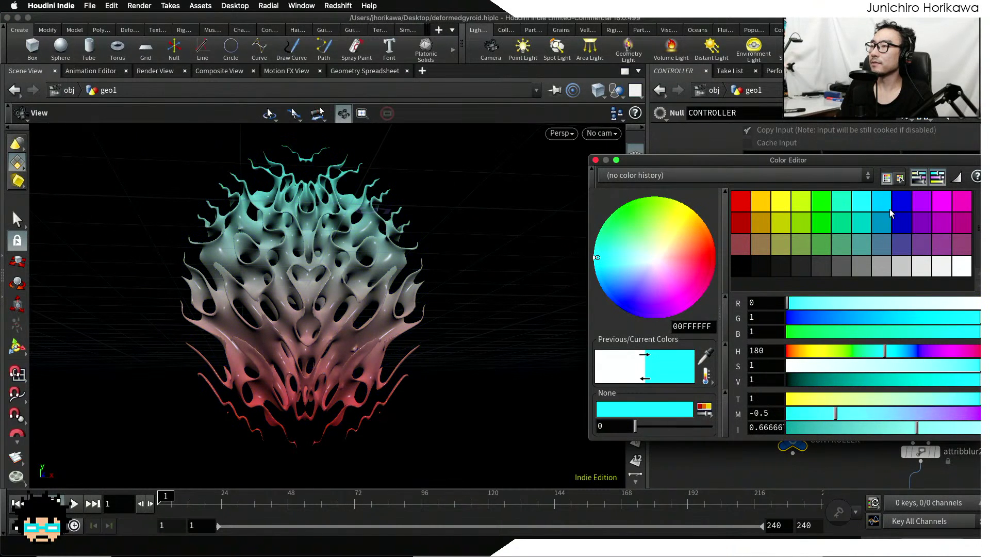
pyautogui.click(900, 202)
pyautogui.click(881, 206)
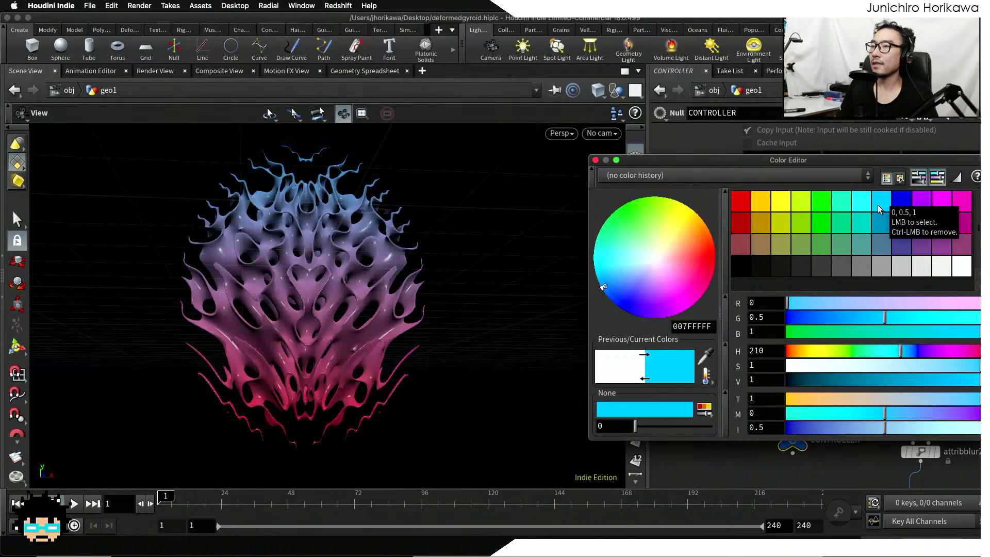
pyautogui.click(858, 209)
pyautogui.click(595, 160)
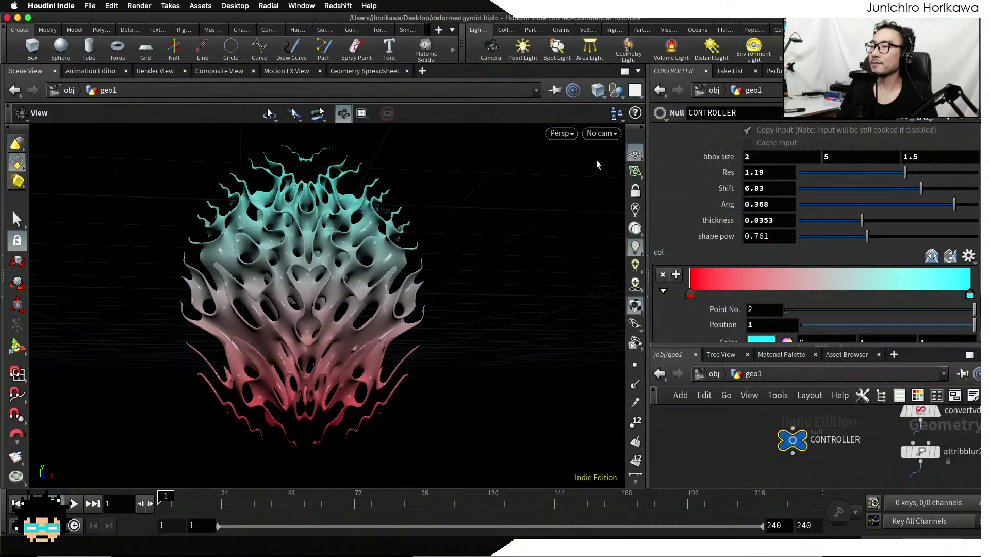
# Try several blue swatches and brightness values on the col ramp's first point and settle on a dark blue
pyautogui.doubleClick(690, 295)
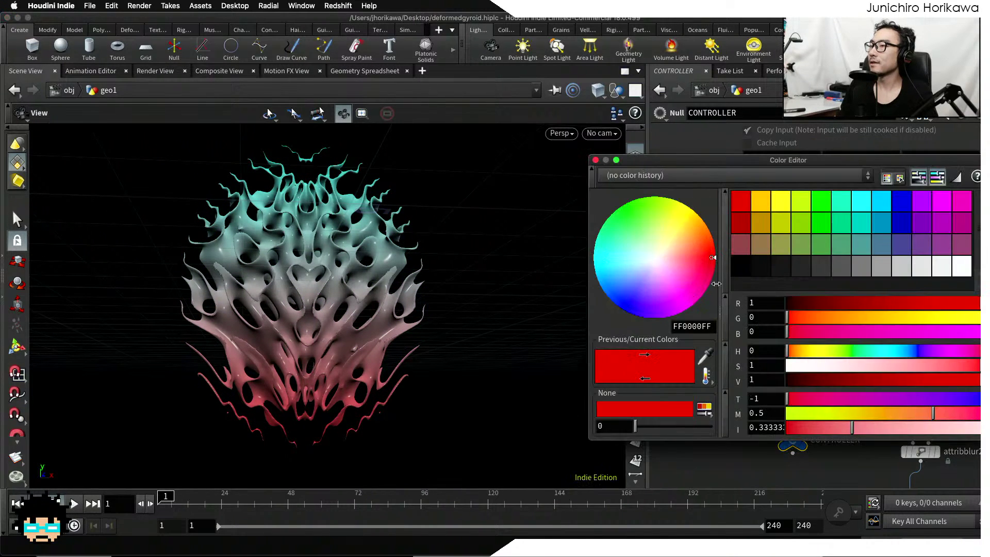
pyautogui.click(899, 226)
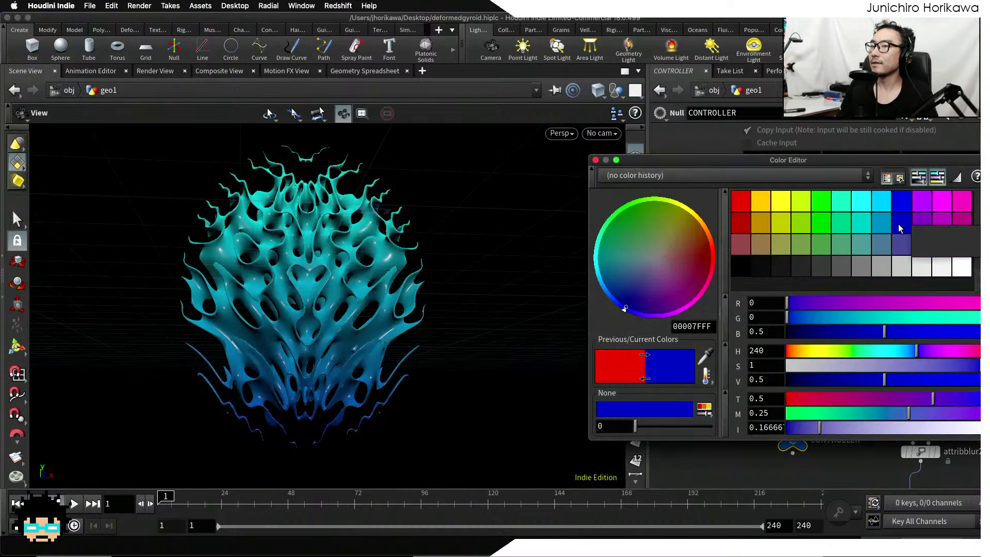
pyautogui.click(907, 252)
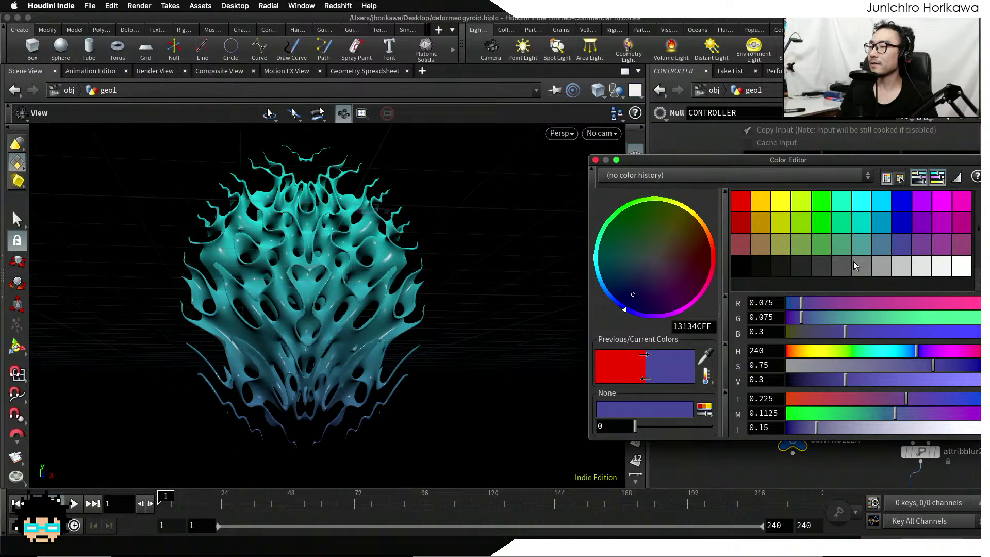
pyautogui.moveTo(870, 381); pyautogui.dragTo(806, 382)
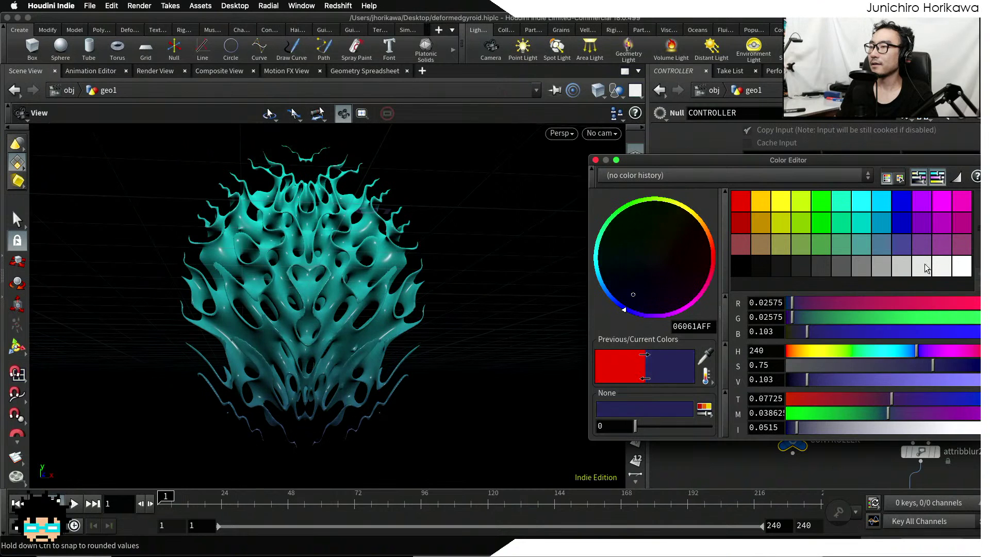
pyautogui.click(904, 206)
pyautogui.moveTo(853, 427); pyautogui.dragTo(781, 432)
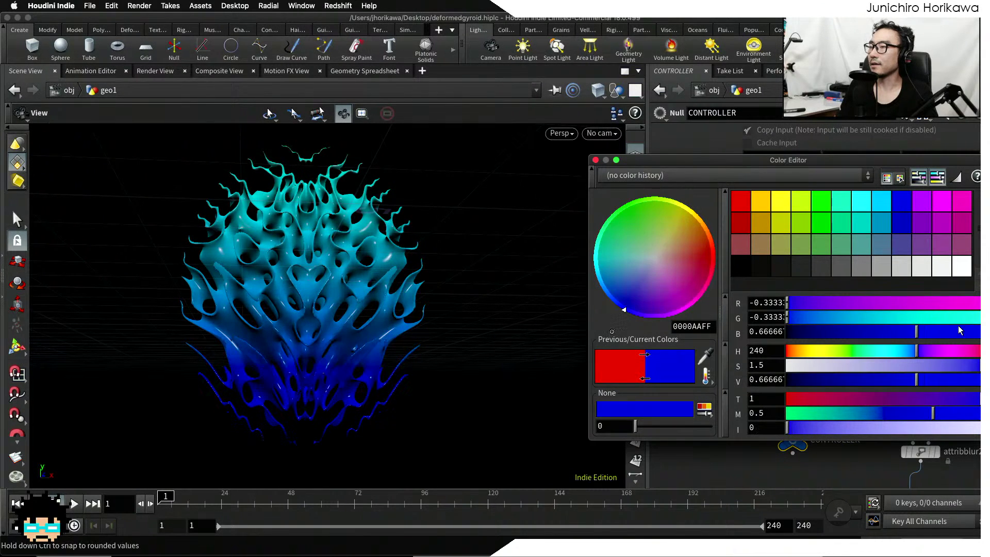
pyautogui.moveTo(917, 389); pyautogui.dragTo(846, 385)
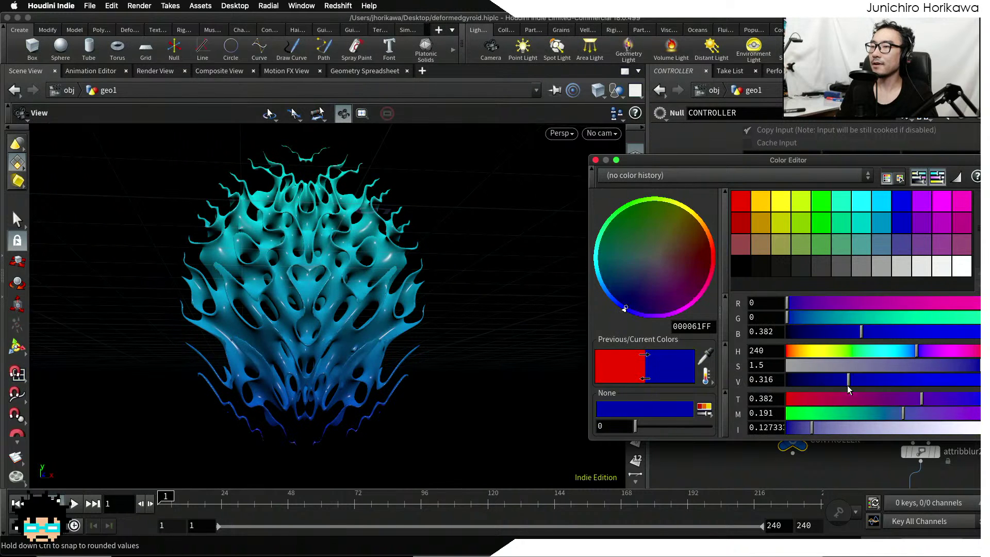
pyautogui.click(595, 159)
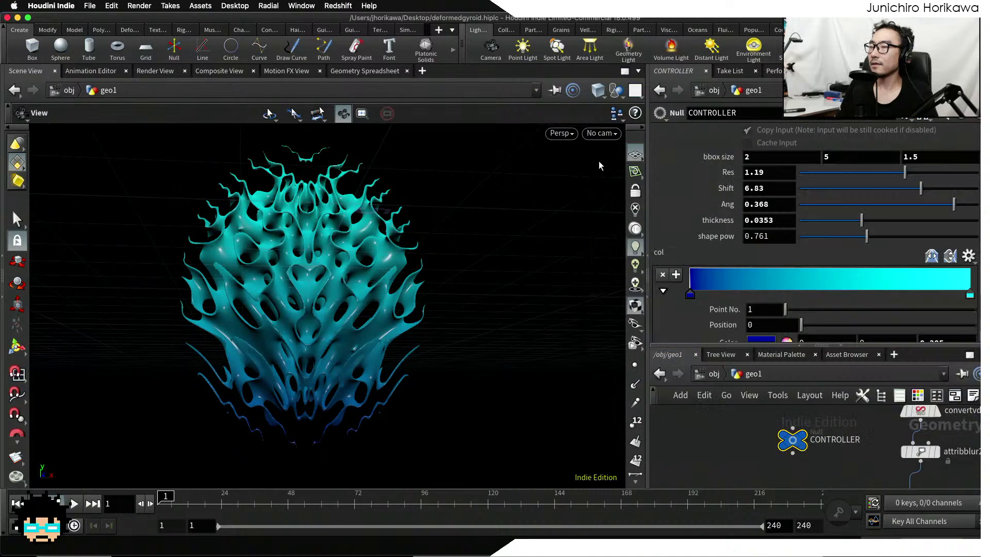
# Move the col ramp's cyan point to about the middle and add a white (1, 1, 1) end point at position 1
pyautogui.moveTo(970, 296); pyautogui.dragTo(845, 296)
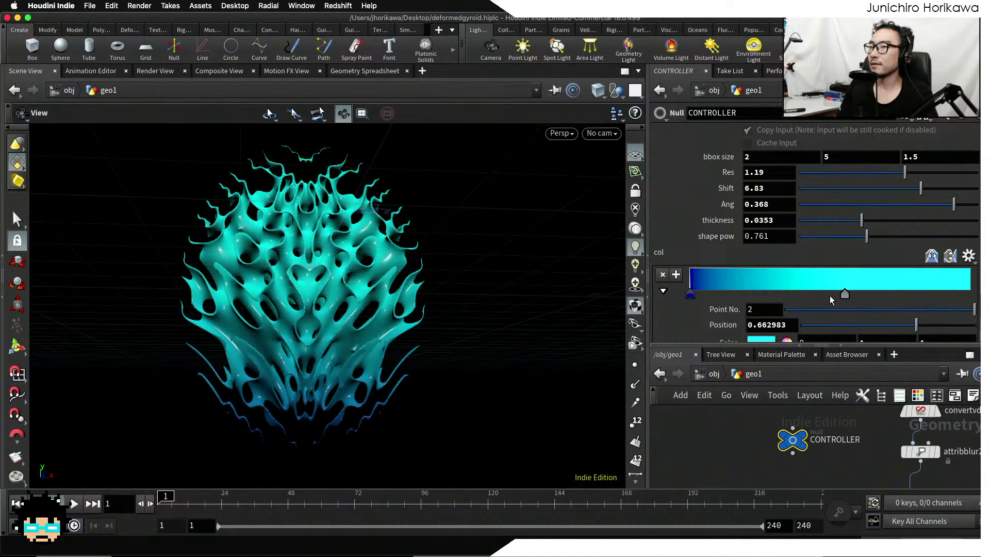
pyautogui.doubleClick(970, 295)
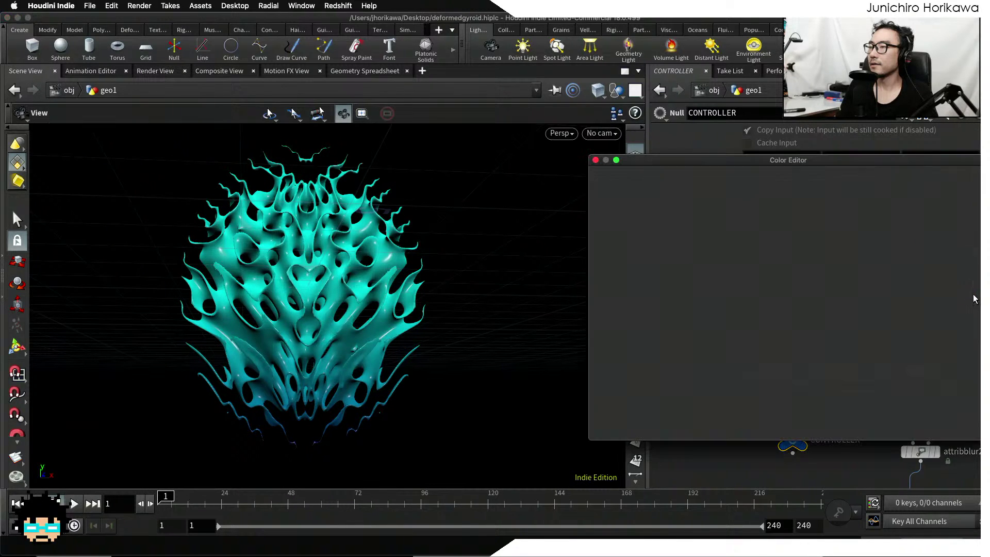
pyautogui.click(961, 267)
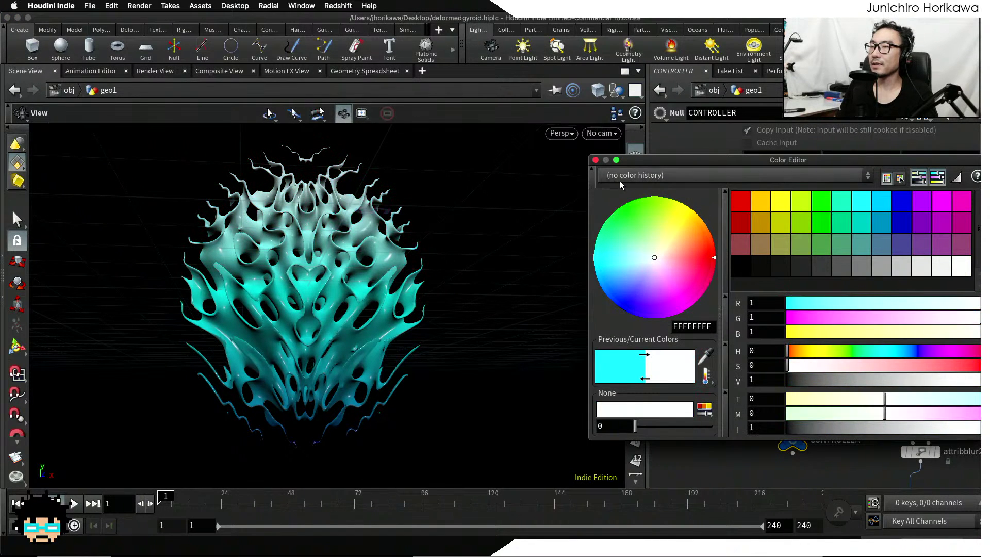
pyautogui.click(596, 161)
# Move the cyan point of the col ramp to position about 0.19
pyautogui.moveTo(471, 217); pyautogui.dragTo(404, 288)
pyautogui.scroll(4, 433, 227)
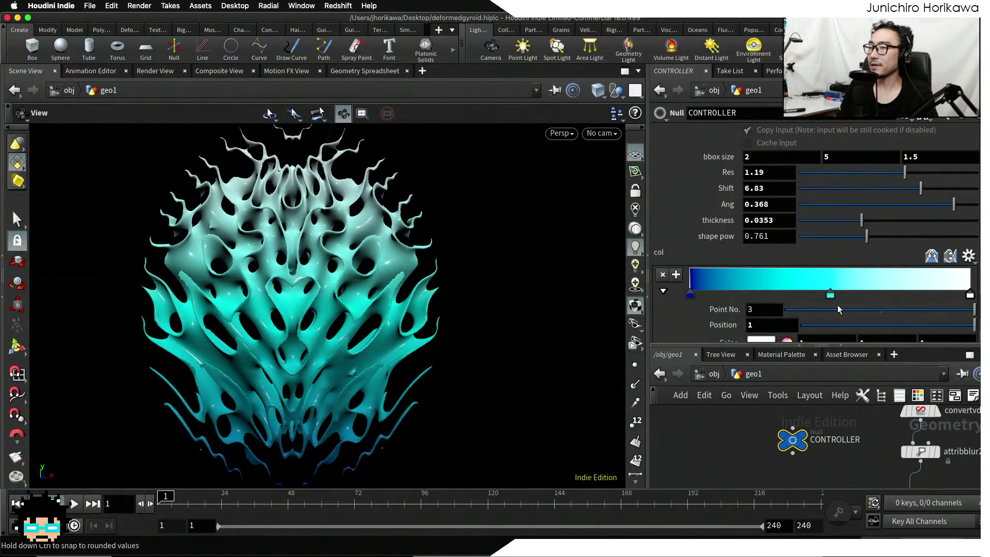
pyautogui.moveTo(831, 299); pyautogui.dragTo(744, 299)
# Examine the recolored model's blue, cyan and white gradient and its cut edges up close and from several angles
pyautogui.scroll(-5, 446, 262)
pyautogui.moveTo(443, 265); pyautogui.dragTo(372, 265)
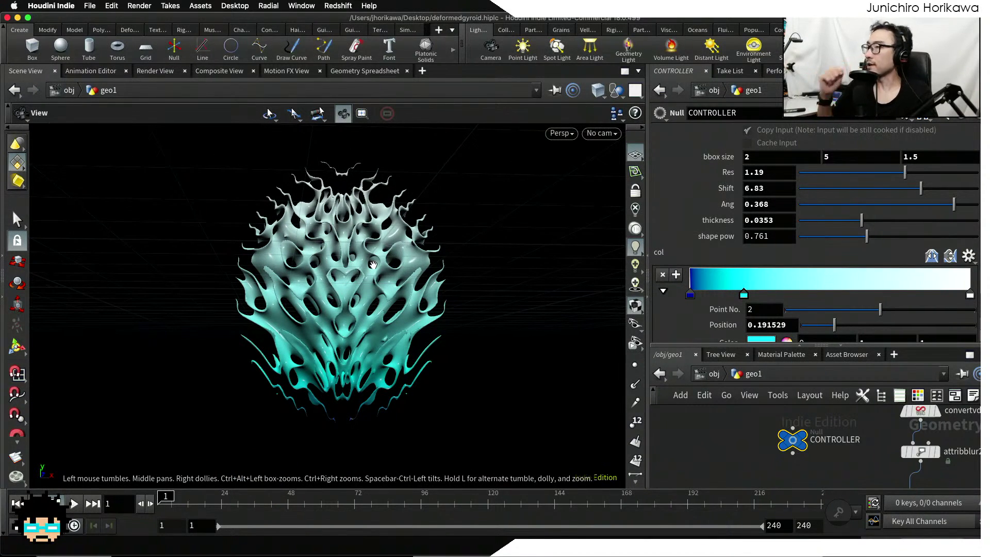
pyautogui.scroll(5, 347, 278)
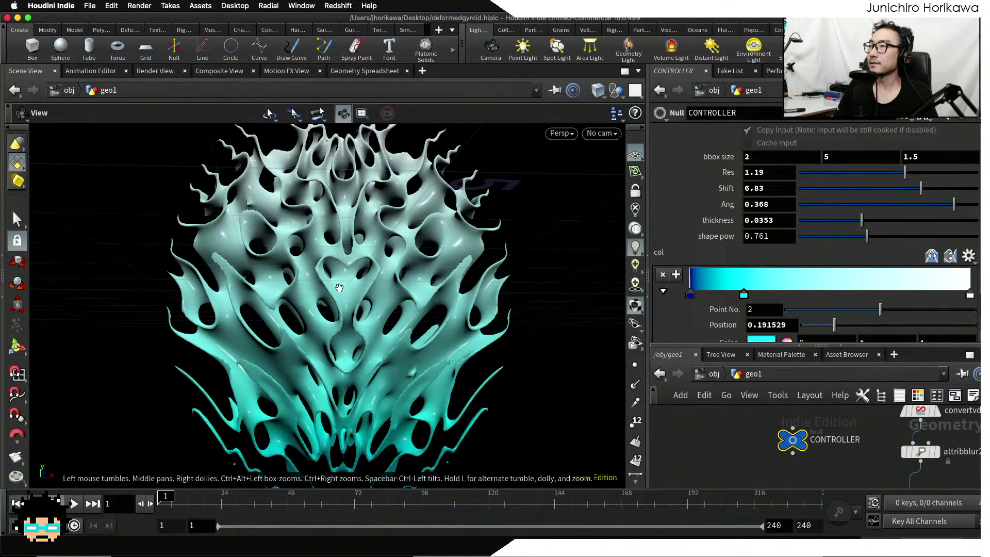
pyautogui.scroll(-2, 341, 287)
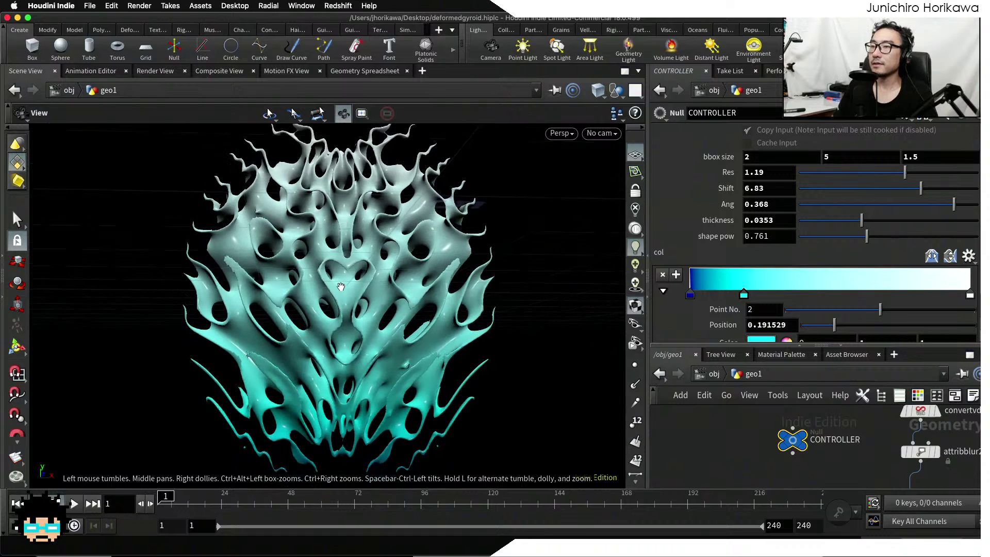
pyautogui.moveTo(341, 286); pyautogui.dragTo(338, 295)
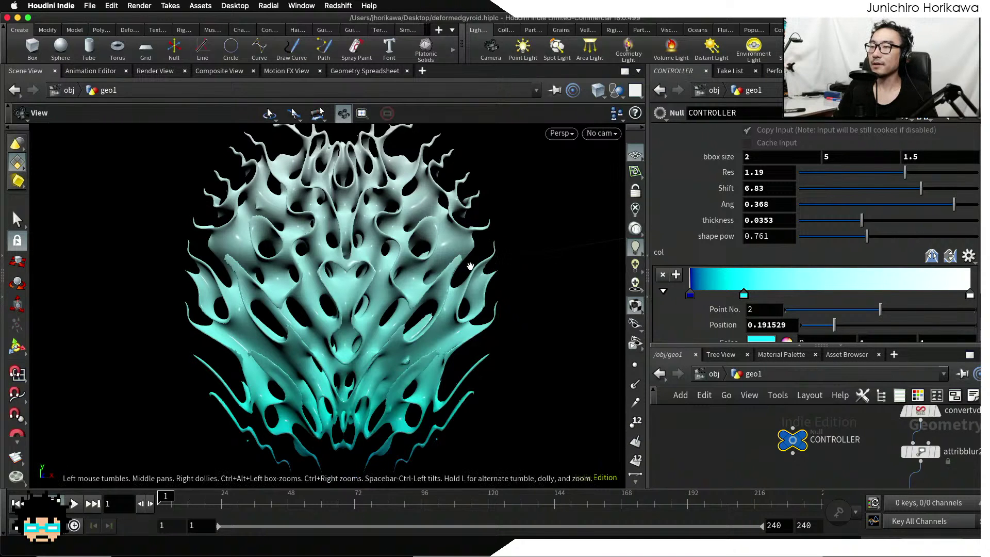
pyautogui.scroll(2, 407, 237)
pyautogui.moveTo(413, 243); pyautogui.dragTo(480, 327, button='middle')
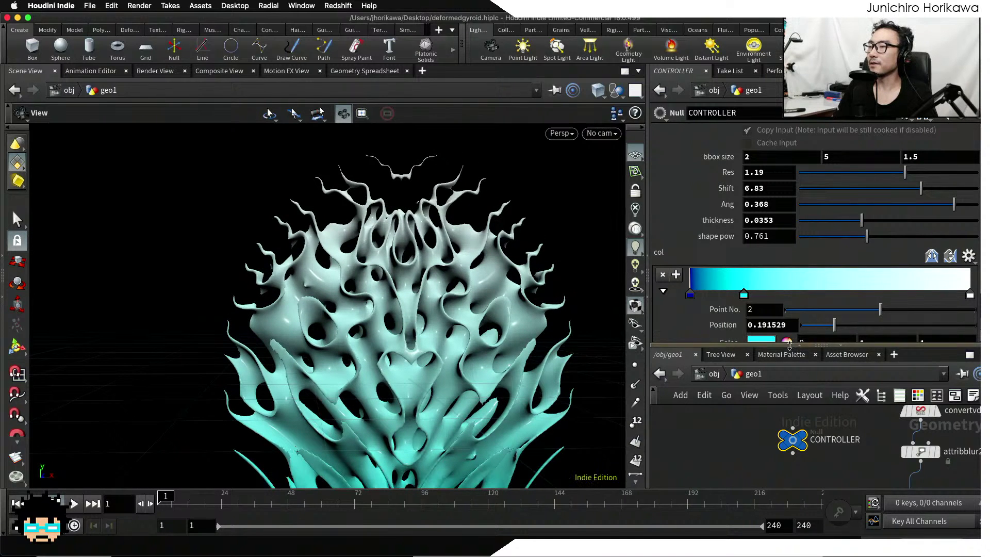
# Enlarge the network area, then display and select polyextrude1 to examine the extruded gyroid walls before the VDB conversion
pyautogui.moveTo(789, 345); pyautogui.dragTo(789, 216)
pyautogui.scroll(5, 879, 336)
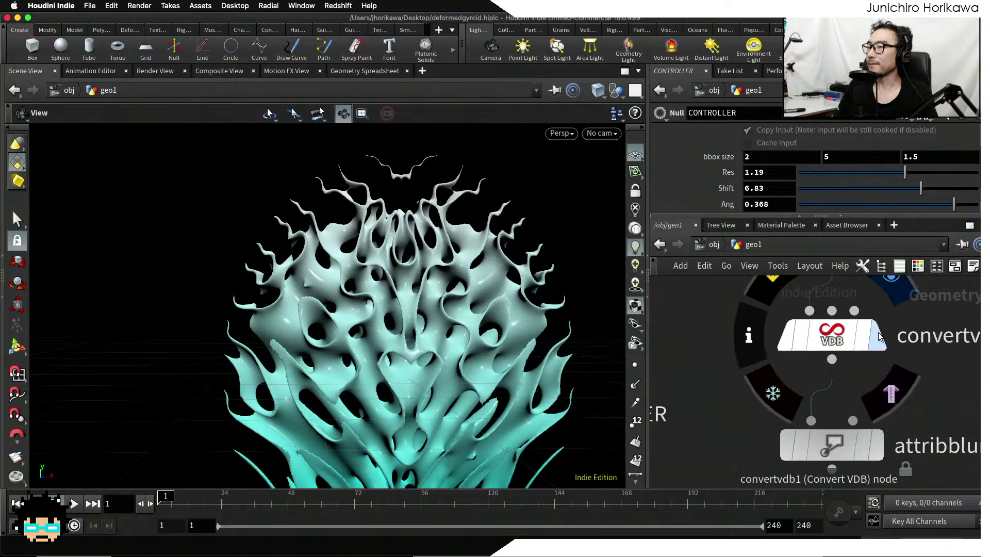
pyautogui.scroll(-5, 866, 345)
pyautogui.scroll(5, 833, 363)
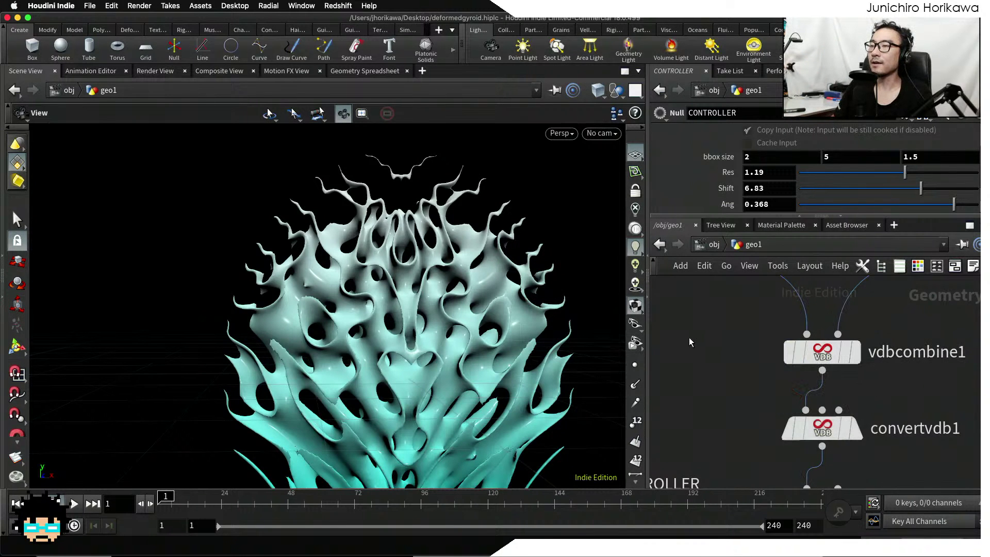
pyautogui.scroll(5, 606, 352)
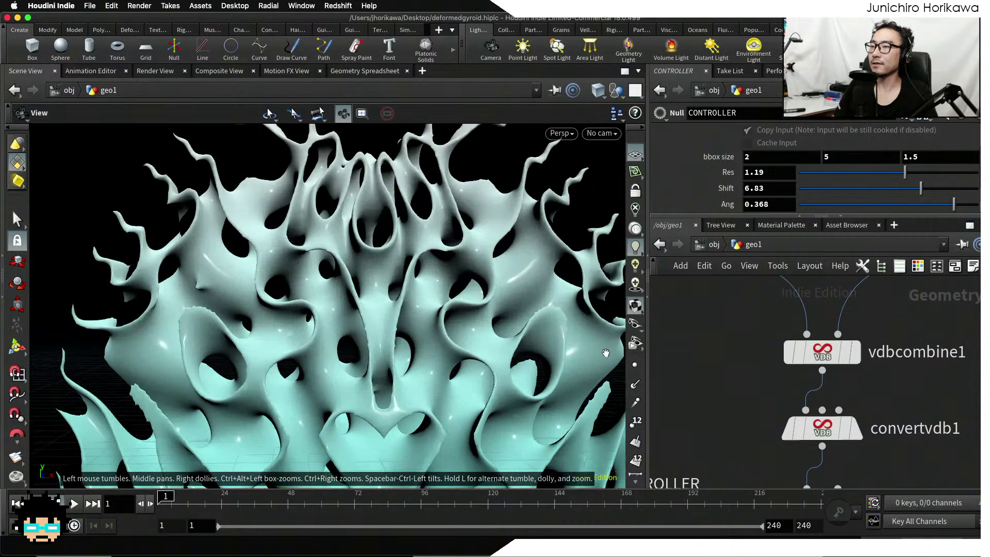
pyautogui.scroll(-5, 689, 382)
pyautogui.scroll(5, 737, 407)
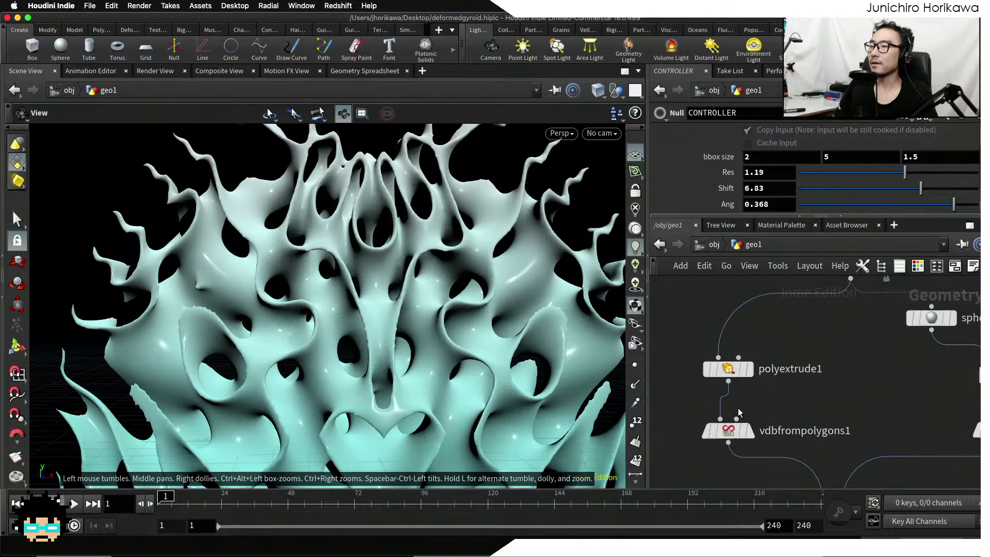
pyautogui.scroll(2, 748, 413)
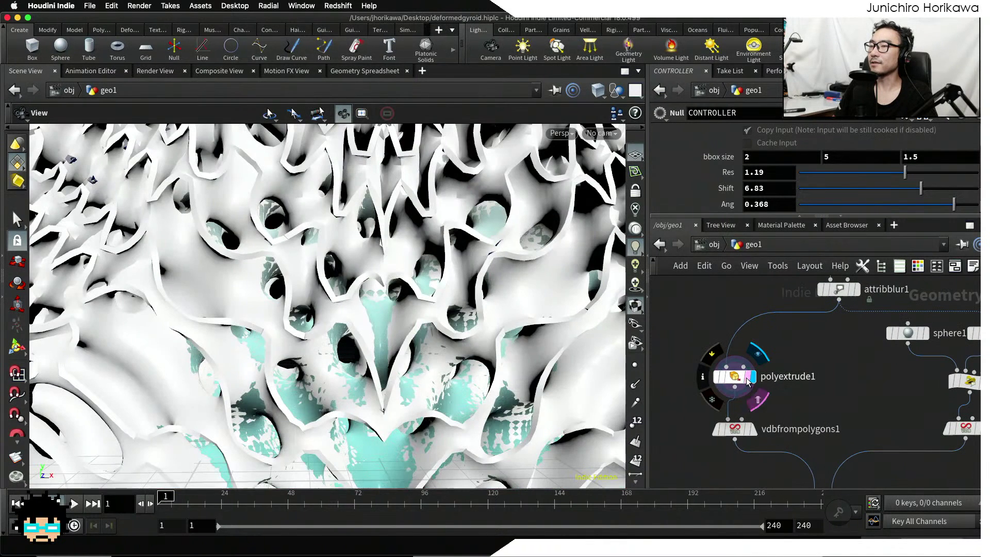
pyautogui.click(701, 372)
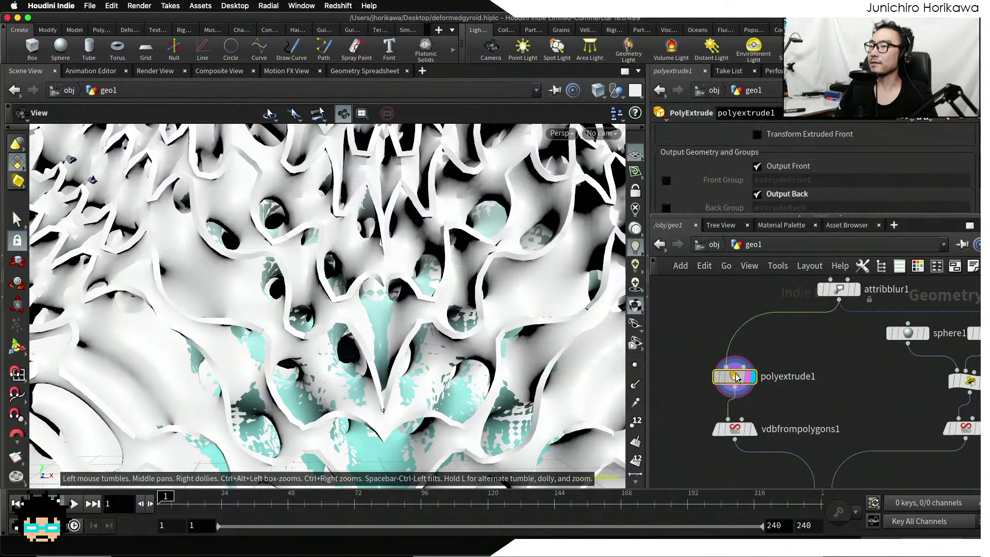
pyautogui.moveTo(737, 378); pyautogui.dragTo(736, 368)
pyautogui.scroll(-10, 448, 309)
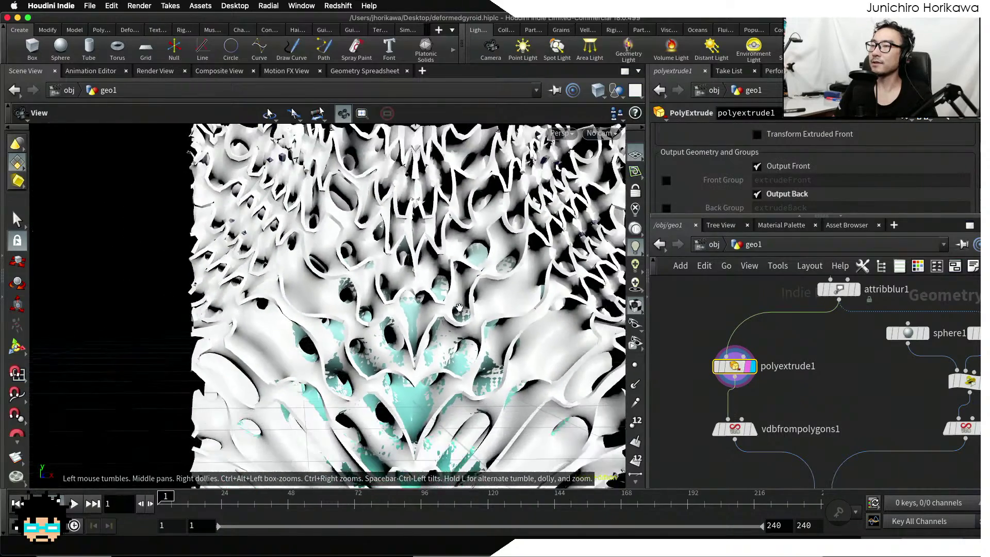
pyautogui.moveTo(448, 309)
pyautogui.mouseDown()
pyautogui.moveTo(542, 323)
pyautogui.moveTo(447, 318)
pyautogui.moveTo(431, 302)
pyautogui.mouseUp()
pyautogui.scroll(-6, 728, 338)
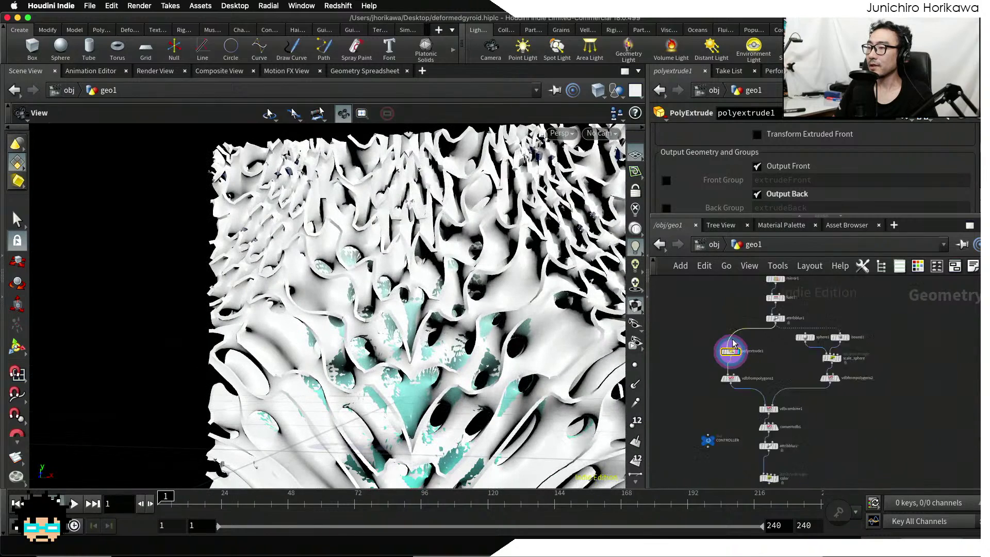
# Display convertvdb1 and shift attribblur2 and convertvdb1 down to make room below vdbcombine1
pyautogui.scroll(12, 776, 407)
pyautogui.click(765, 382)
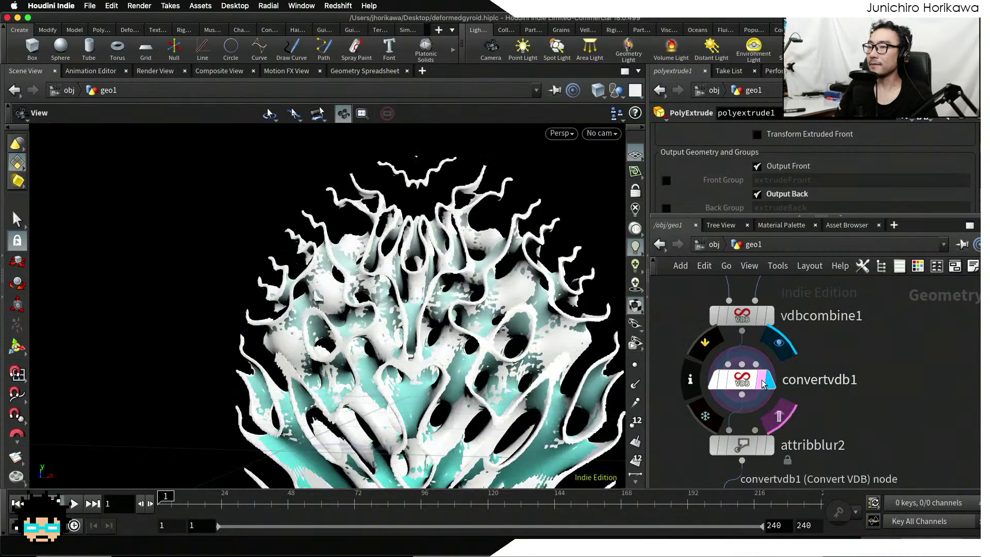
pyautogui.moveTo(797, 425); pyautogui.dragTo(802, 381, button='middle')
pyautogui.scroll(2, 796, 396)
pyautogui.scroll(-3, 794, 395)
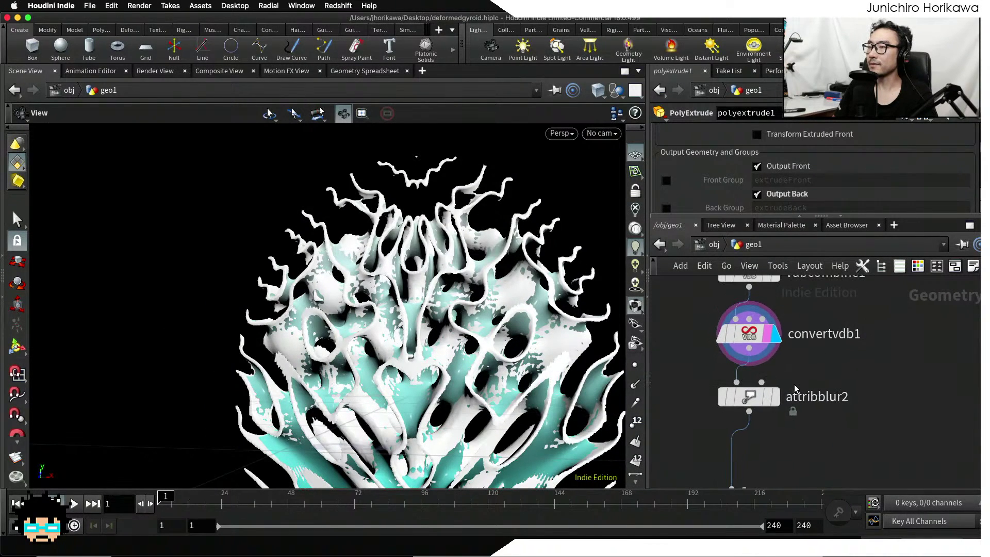
pyautogui.moveTo(748, 403); pyautogui.dragTo(748, 428)
pyautogui.moveTo(752, 337); pyautogui.dragTo(752, 374)
pyautogui.moveTo(816, 328); pyautogui.dragTo(821, 373, button='middle')
# Insert a VDB Smooth node between vdbcombine1 and convertvdb1
pyautogui.press('Tab')
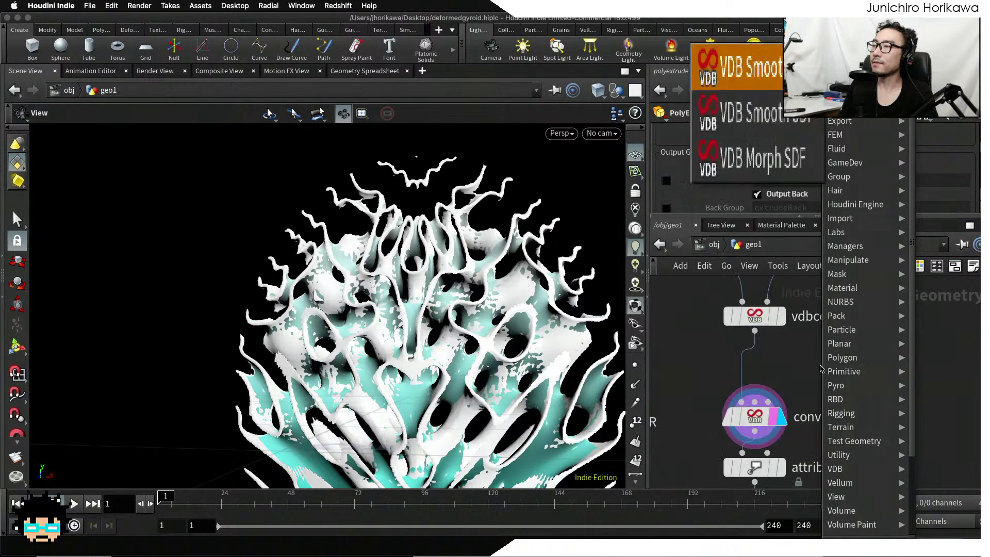
pyautogui.press('Return')
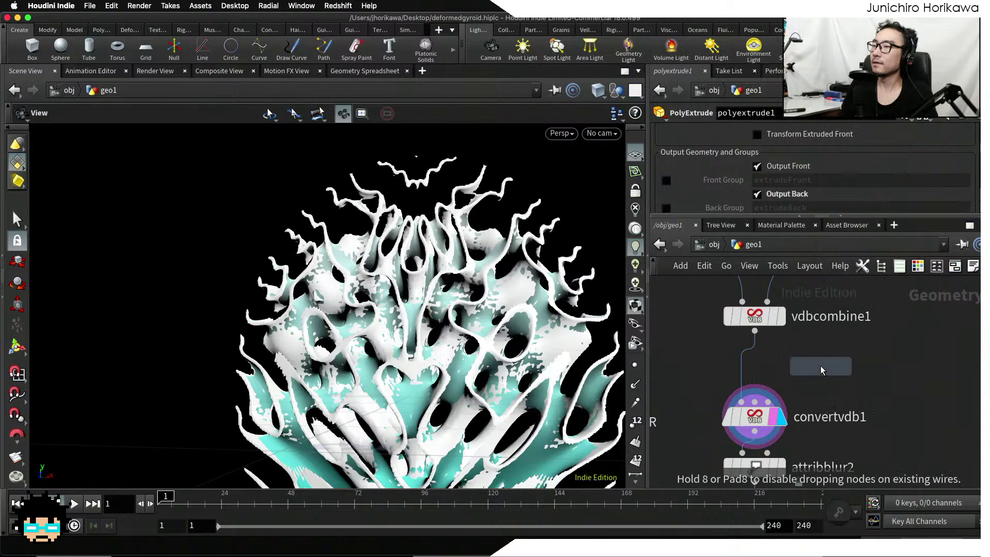
pyautogui.click(775, 379)
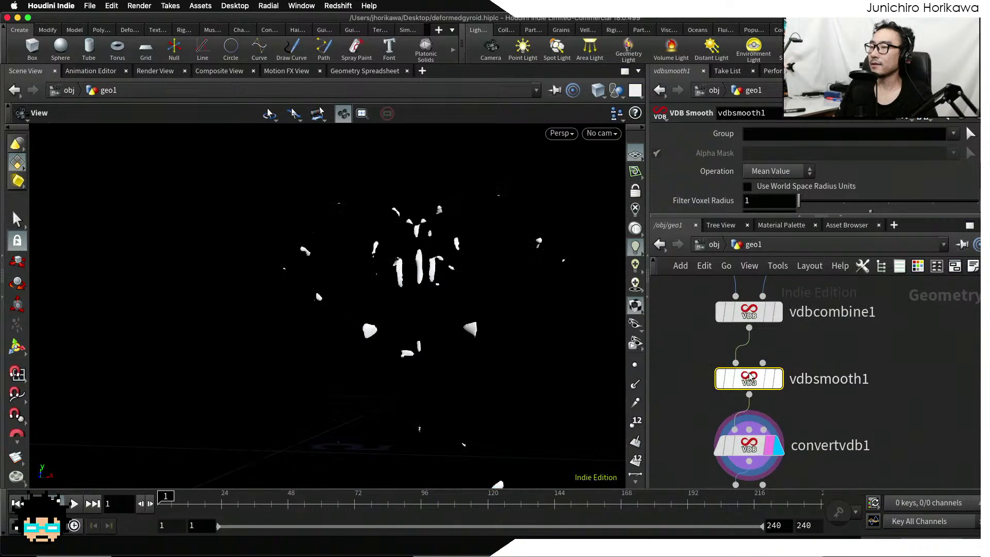
# Display vdbsmooth1 and set its Iterations to 1
pyautogui.click(776, 382)
pyautogui.scroll(-3, 770, 199)
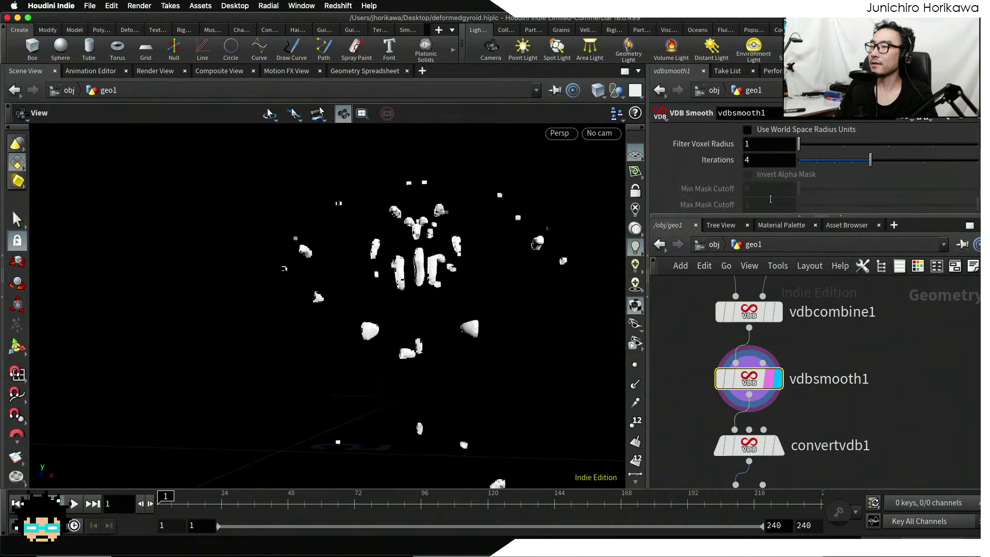
pyautogui.moveTo(809, 165); pyautogui.dragTo(814, 163)
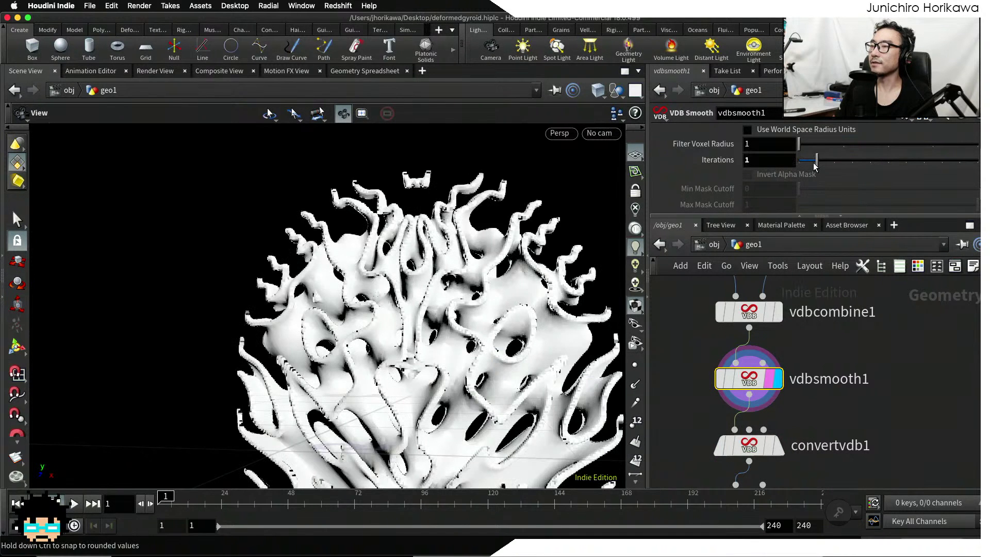
# Display convertvdb1 and examine the smoothed mesh's edges and openings up close
pyautogui.moveTo(822, 384); pyautogui.dragTo(810, 326, button='middle')
pyautogui.click(767, 387)
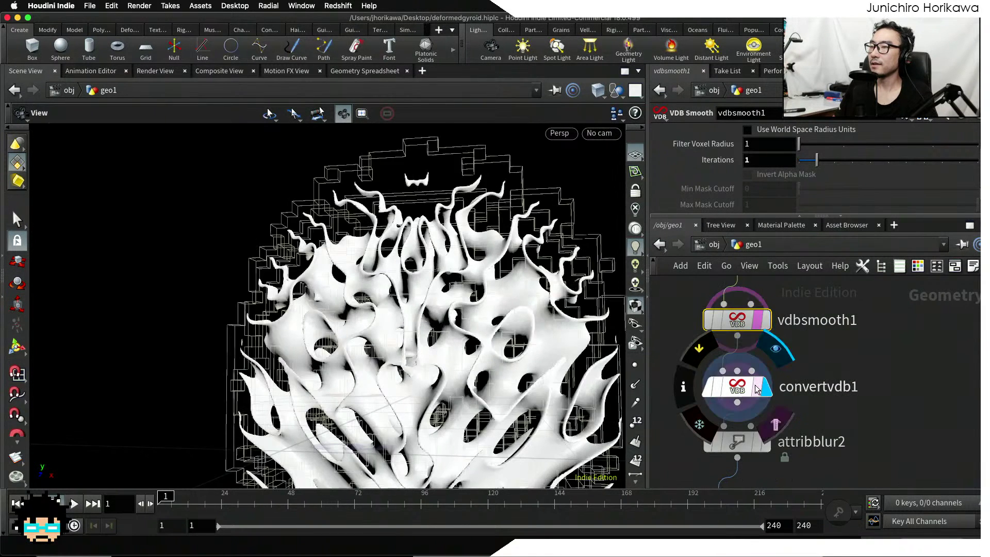
pyautogui.moveTo(804, 420); pyautogui.dragTo(806, 373, button='middle')
pyautogui.scroll(-5, 490, 330)
pyautogui.moveTo(438, 372); pyautogui.dragTo(462, 390)
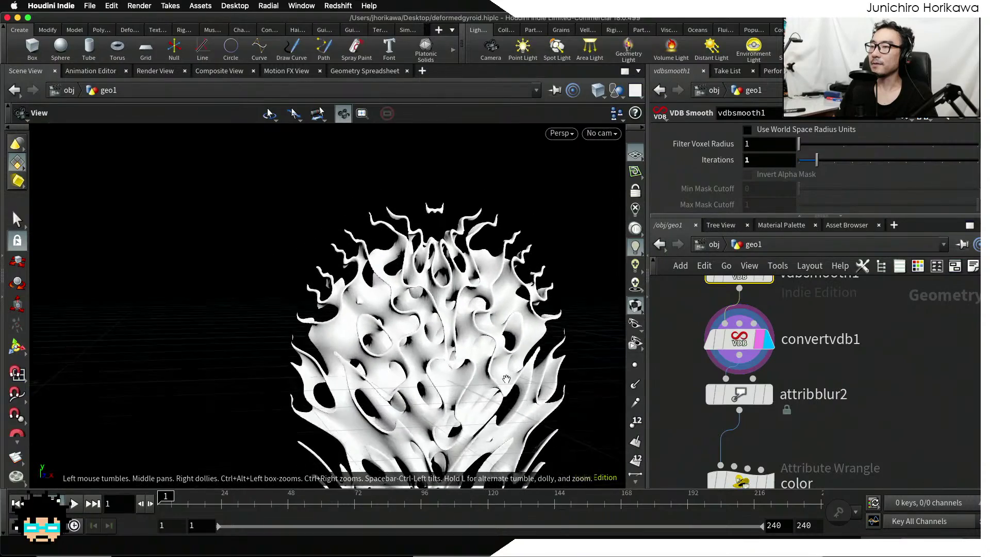
pyautogui.moveTo(462, 390); pyautogui.dragTo(460, 319, button='middle')
pyautogui.scroll(10, 459, 319)
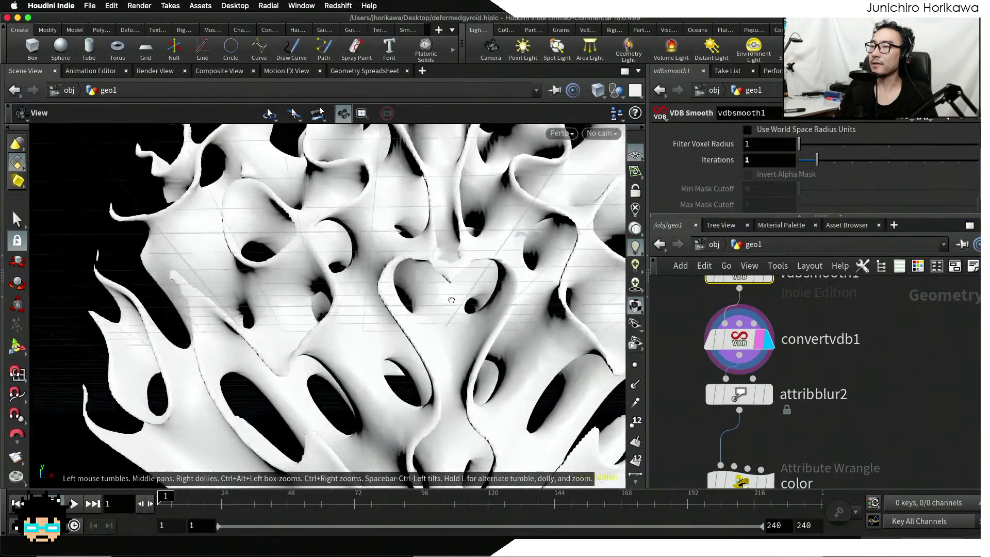
pyautogui.moveTo(456, 266); pyautogui.dragTo(408, 362)
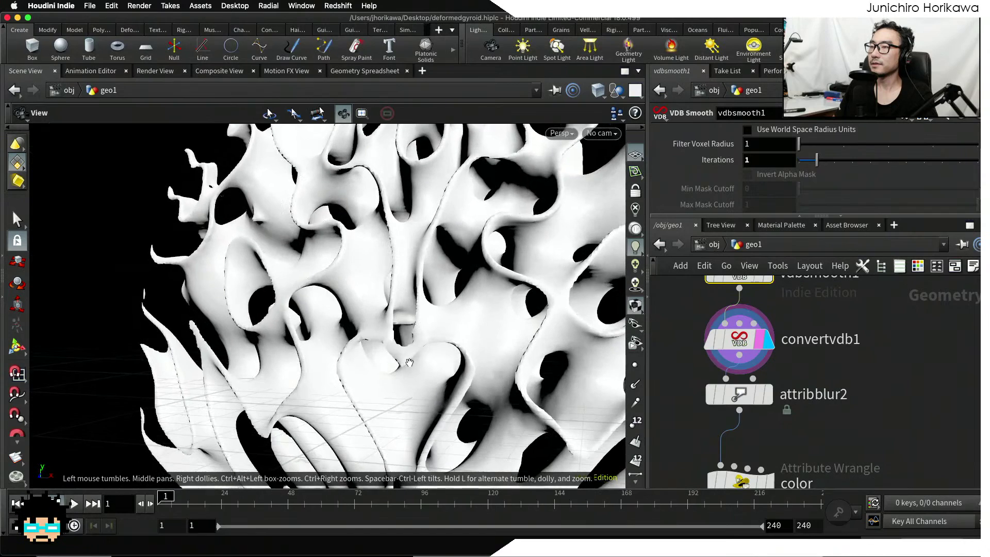
# Display attribblur2 and examine the blurred surface up close around the small fragment beside the heart-shaped opening
pyautogui.click(768, 395)
pyautogui.moveTo(508, 379); pyautogui.dragTo(536, 273)
pyautogui.moveTo(444, 310); pyautogui.dragTo(384, 332, button='right')
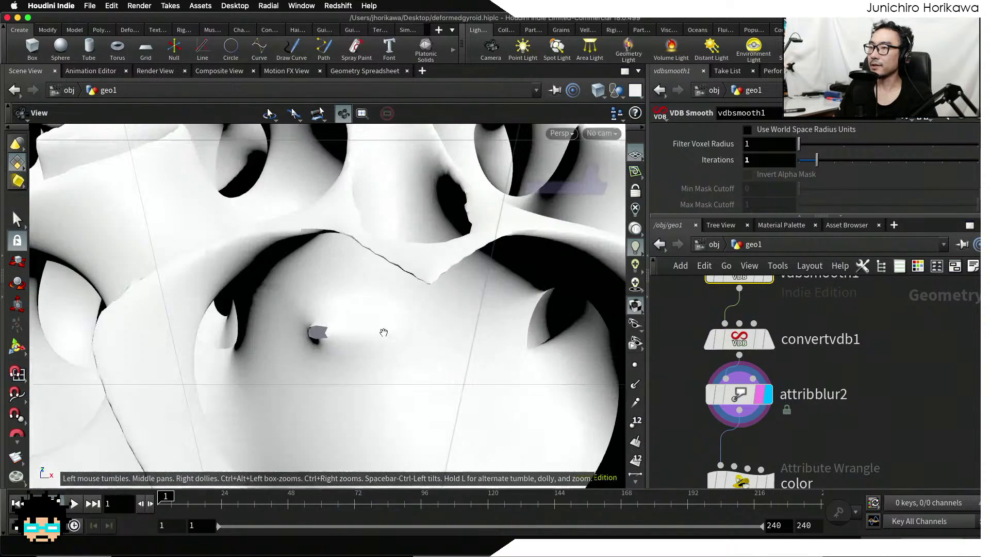
pyautogui.moveTo(329, 344)
pyautogui.mouseDown()
pyautogui.moveTo(366, 332)
pyautogui.moveTo(334, 351)
pyautogui.mouseUp()
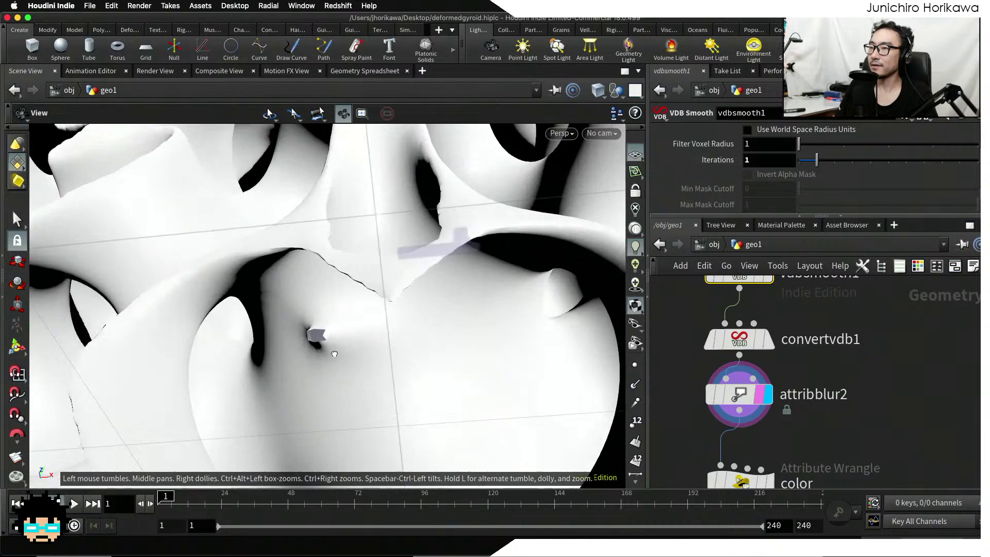
pyautogui.moveTo(334, 351)
pyautogui.mouseDown(button='right')
pyautogui.moveTo(300, 342)
pyautogui.moveTo(318, 339)
pyautogui.mouseUp(button='right')
pyautogui.scroll(-10, 318, 340)
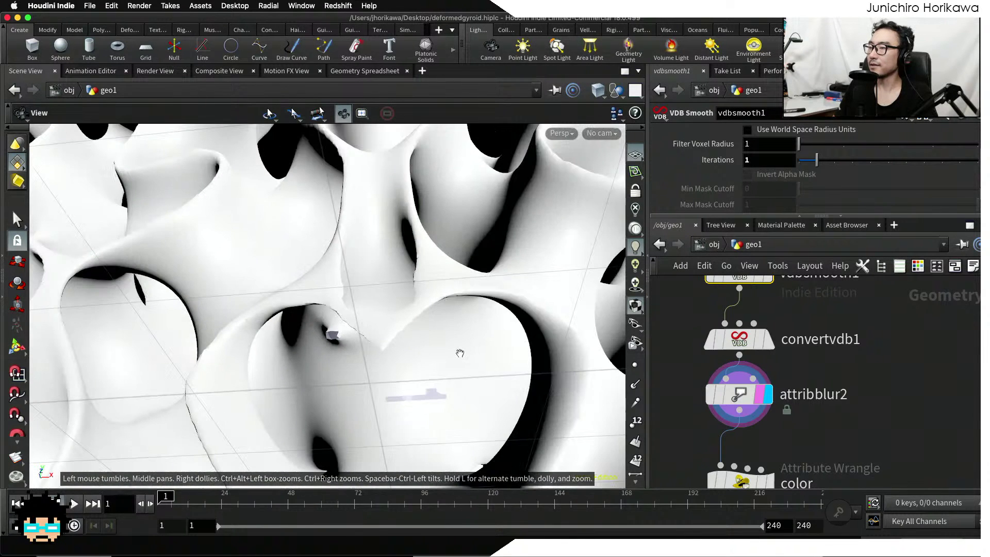
pyautogui.moveTo(738, 402)
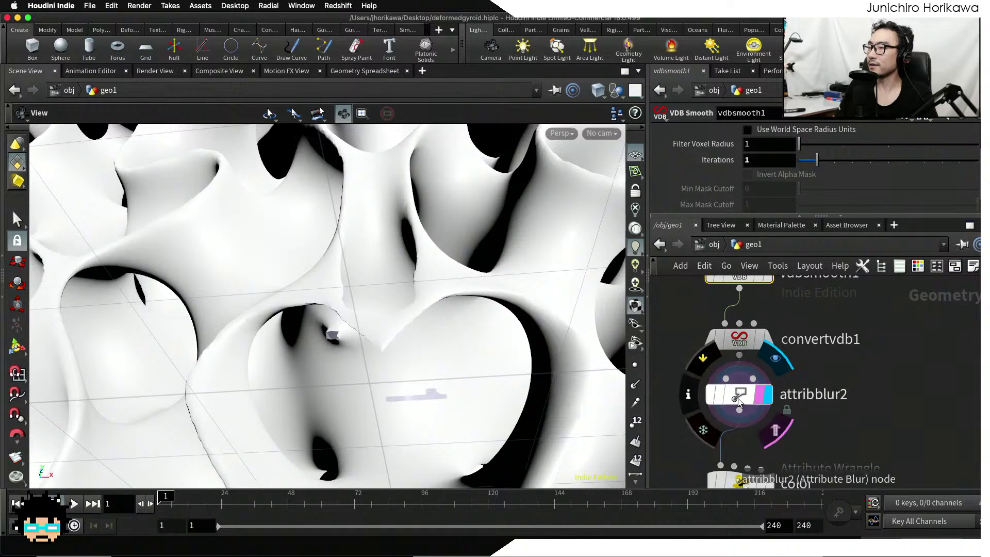
# Display convertvdb1 and set polyextrude1's Distance to 0.05
pyautogui.click(769, 337)
pyautogui.scroll(-2, 775, 342)
pyautogui.scroll(2, 752, 315)
pyautogui.moveTo(750, 315); pyautogui.dragTo(747, 349, button='middle')
pyautogui.scroll(-4, 794, 336)
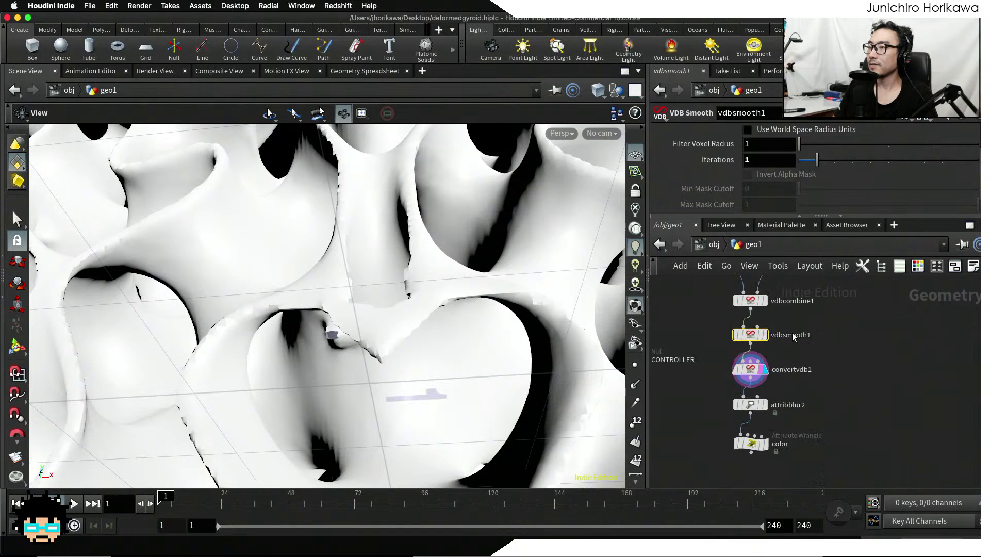
pyautogui.moveTo(788, 319); pyautogui.dragTo(818, 418, button='middle')
pyautogui.moveTo(780, 351); pyautogui.dragTo(787, 408, button='middle')
pyautogui.scroll(2, 711, 341)
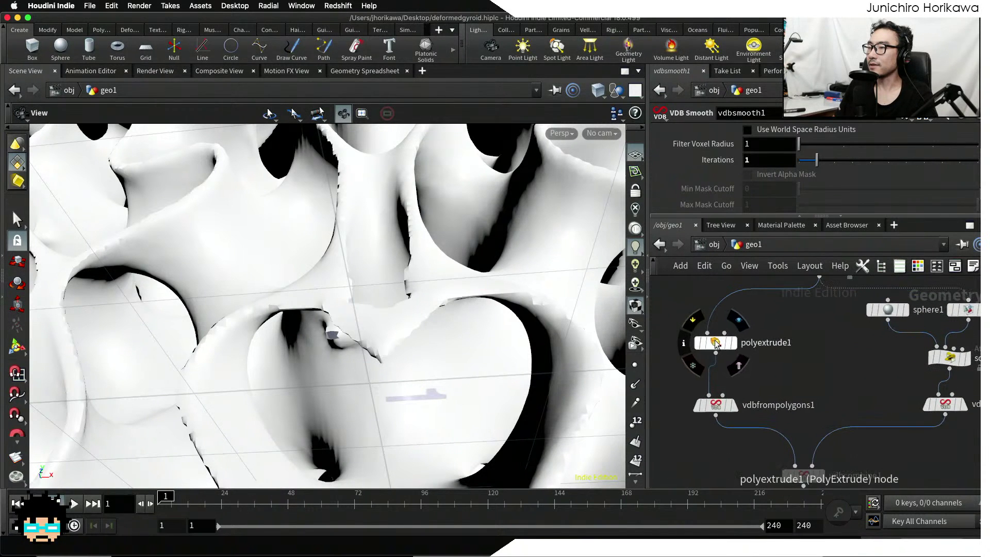
pyautogui.click(714, 342)
pyautogui.scroll(-4, 823, 200)
pyautogui.scroll(5, 823, 200)
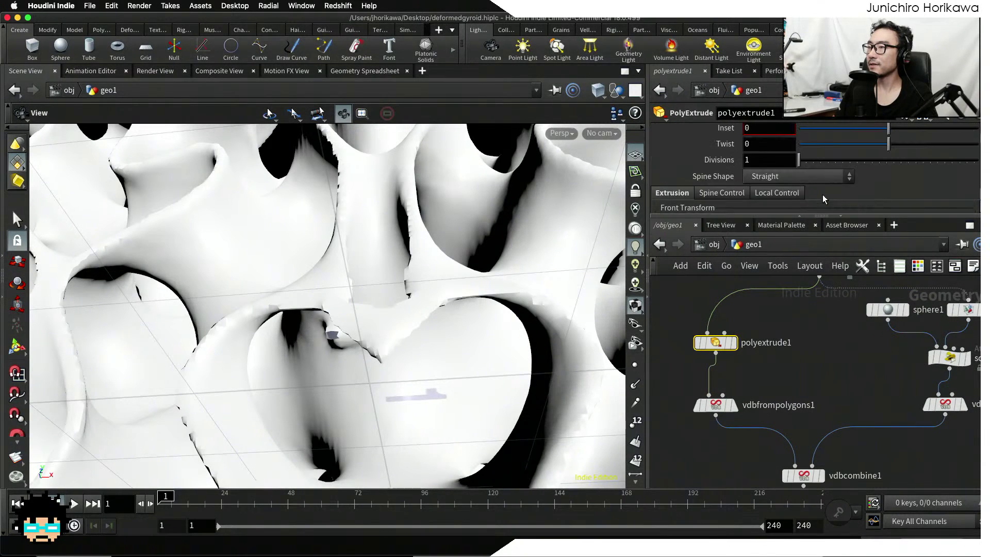
pyautogui.click(729, 165)
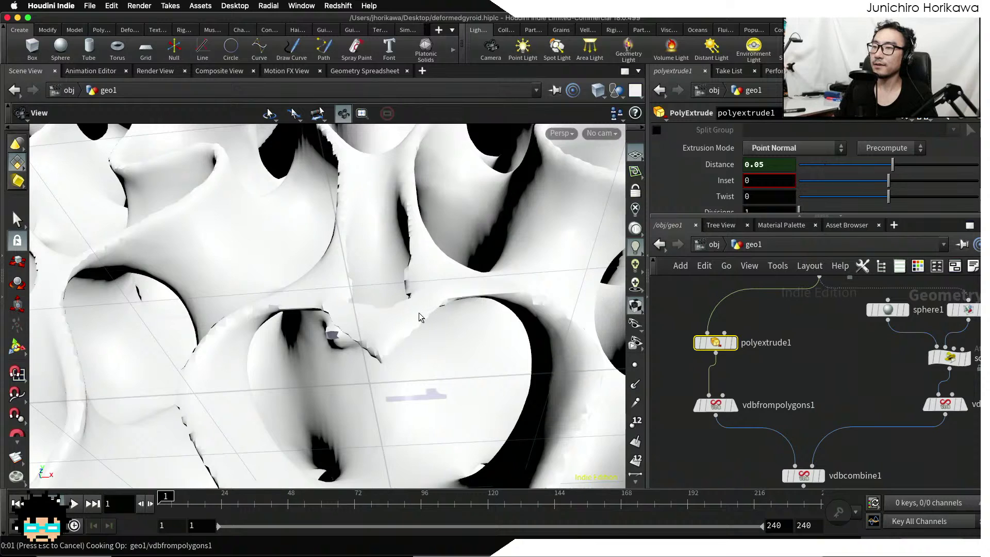
# Check the thickened walls around the heart-shaped opening and set vdbsmooth1's Iterations to 2
pyautogui.moveTo(420, 317); pyautogui.dragTo(362, 325)
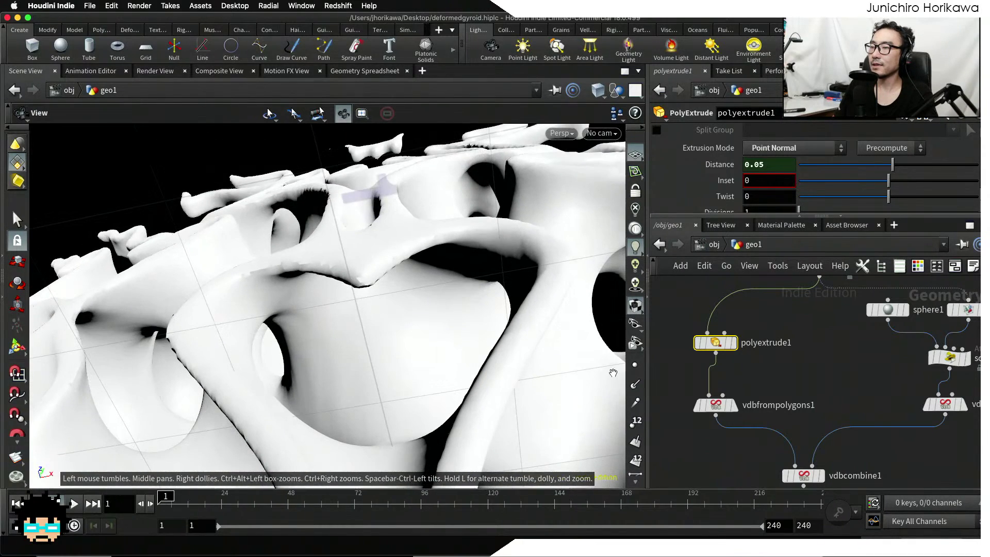
pyautogui.scroll(-5, 754, 363)
pyautogui.scroll(5, 776, 444)
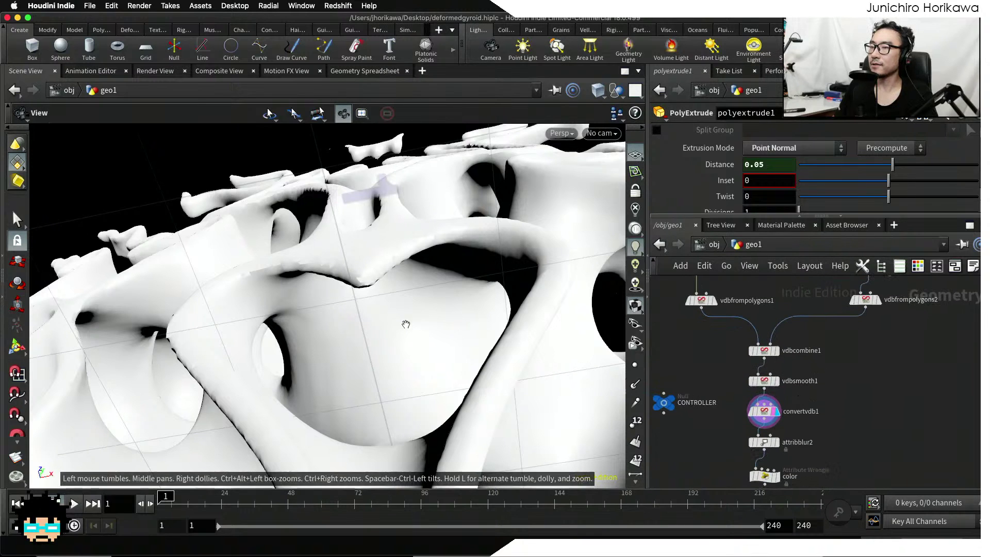
pyautogui.scroll(3, 751, 396)
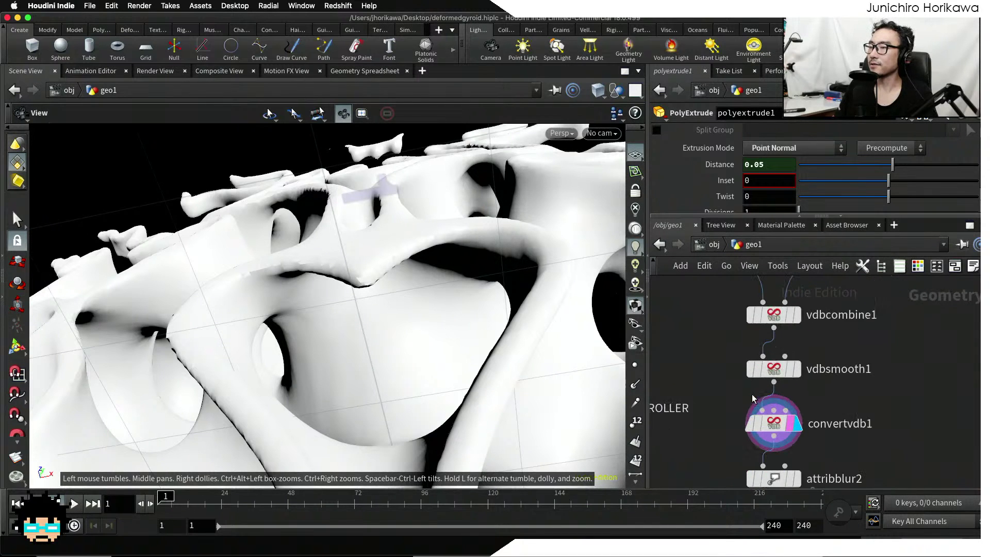
pyautogui.click(778, 370)
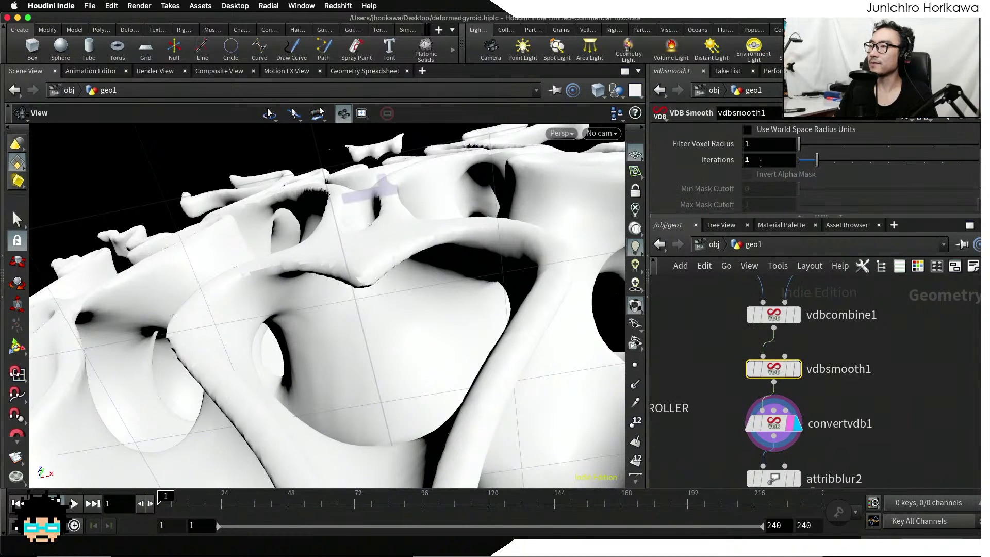
pyautogui.moveTo(761, 164); pyautogui.dragTo(722, 165)
pyautogui.write('2')
pyautogui.press('Return')
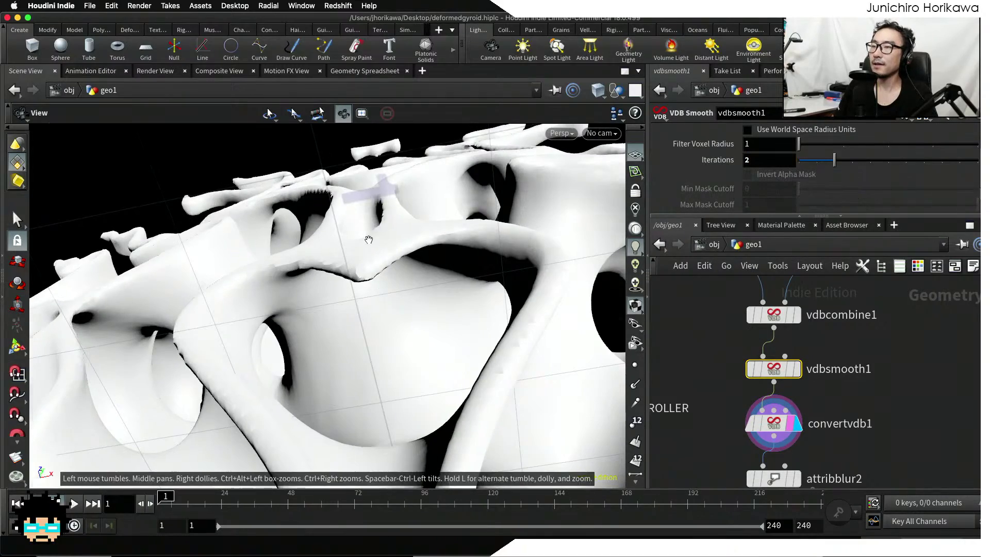
# Inspect the smoothed mesh up close, and display polyextrude1 to examine the extruded surface and its lower edge
pyautogui.scroll(-5, 368, 240)
pyautogui.moveTo(369, 239); pyautogui.dragTo(361, 273)
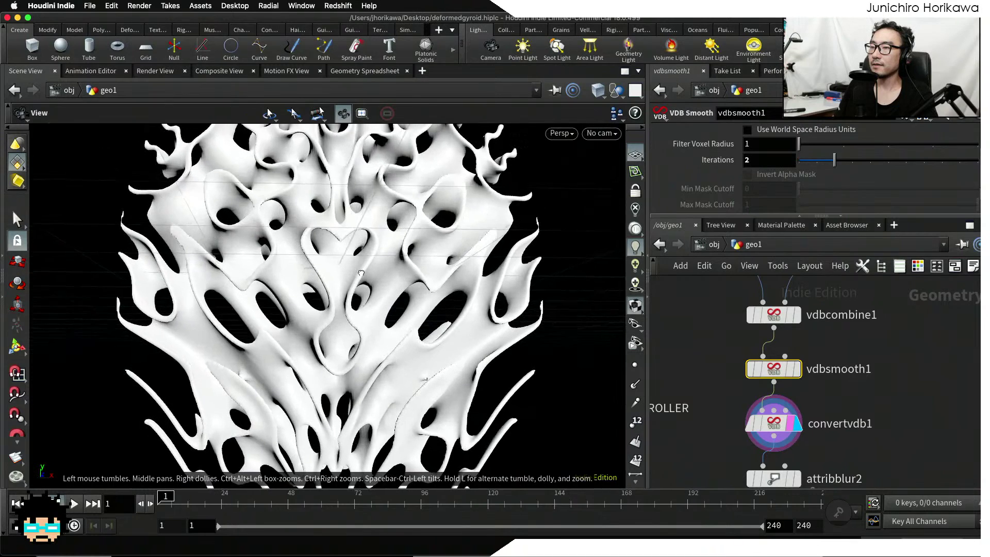
pyautogui.scroll(10, 240, 369)
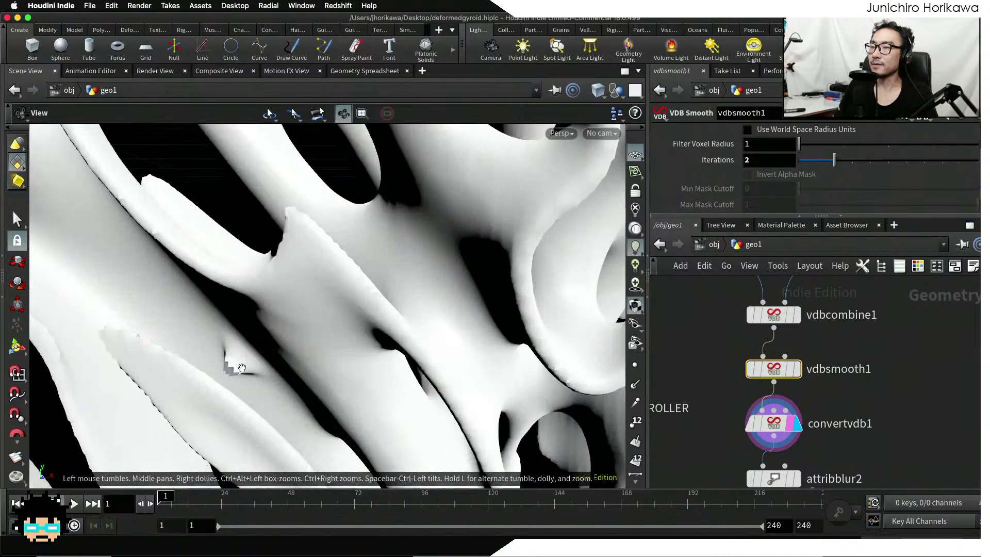
pyautogui.scroll(-8, 750, 395)
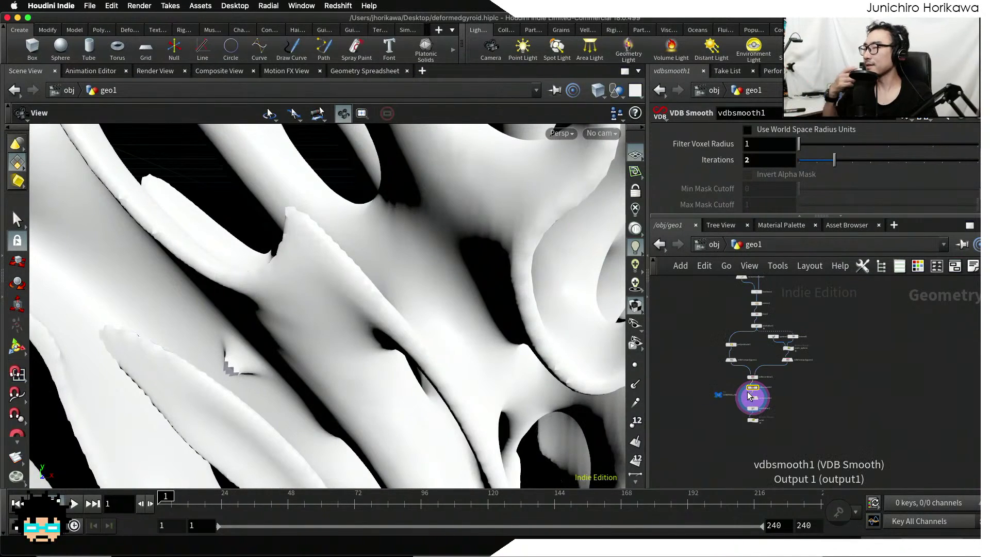
pyautogui.scroll(6, 744, 371)
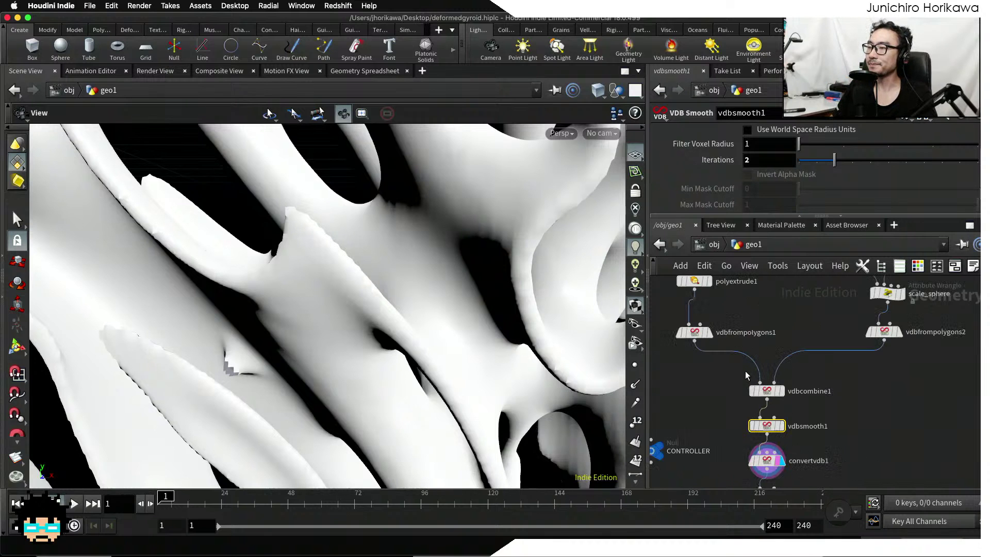
pyautogui.scroll(2, 731, 361)
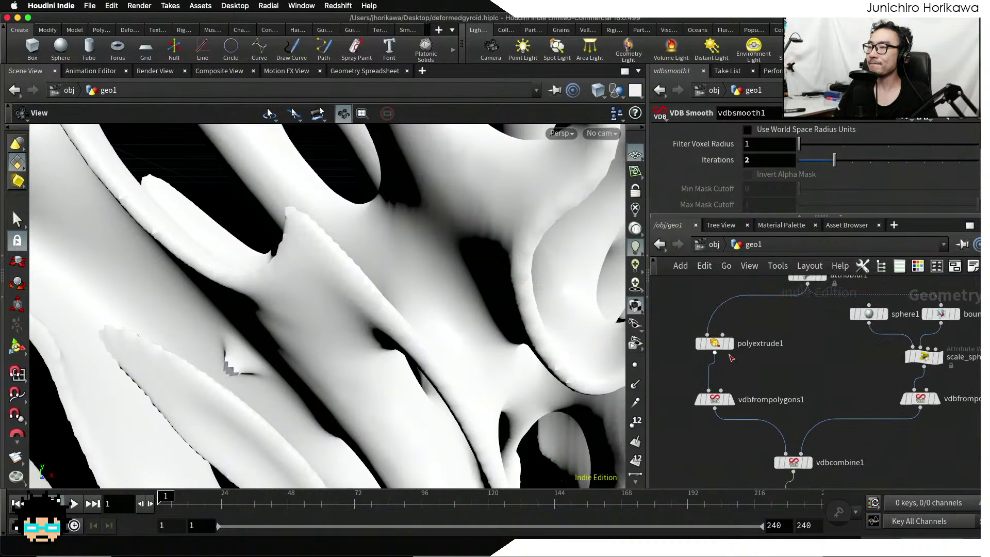
pyautogui.click(719, 346)
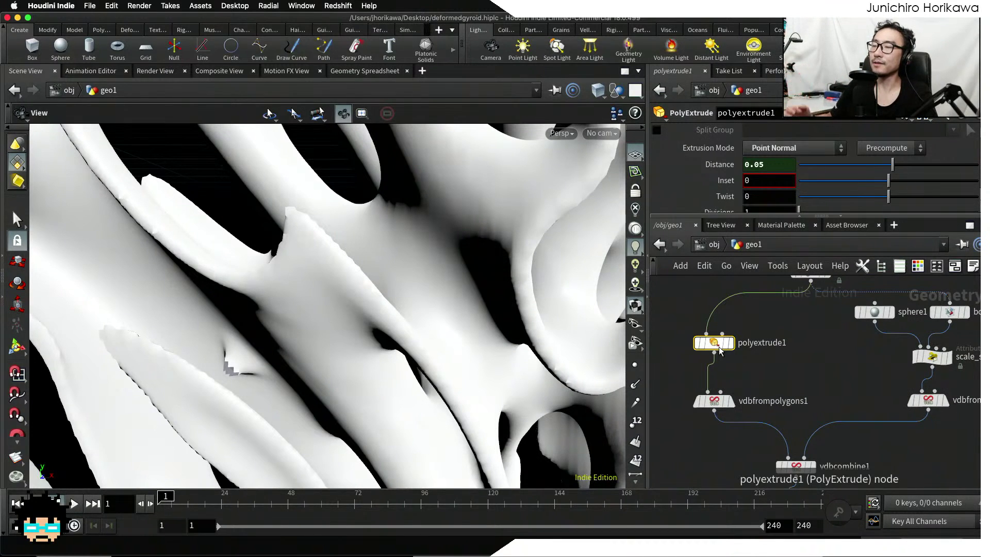
pyautogui.click(718, 347)
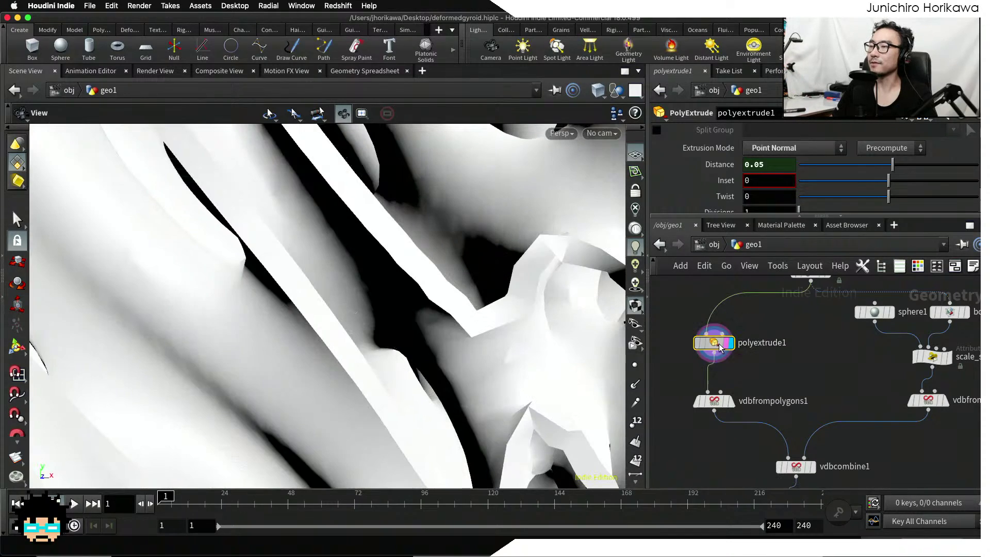
pyautogui.scroll(-10, 436, 250)
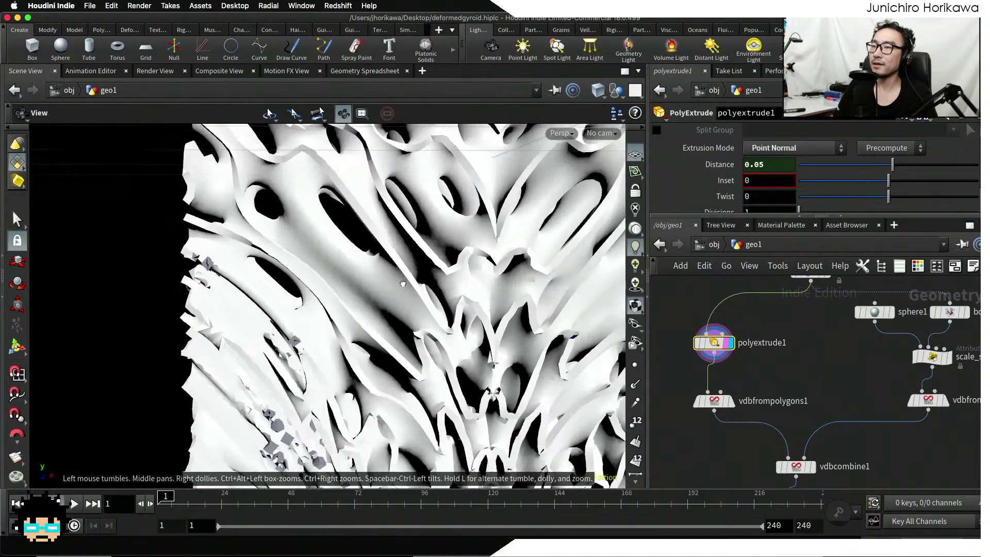
pyautogui.scroll(-10, 403, 284)
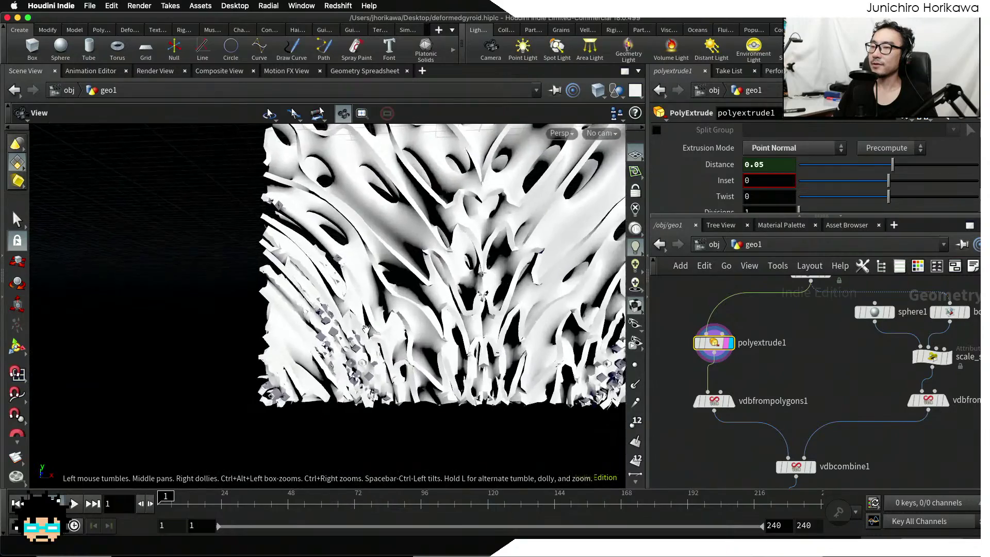
pyautogui.scroll(5, 366, 328)
pyautogui.moveTo(365, 328)
pyautogui.mouseDown()
pyautogui.moveTo(396, 341)
pyautogui.moveTo(377, 344)
pyautogui.mouseUp()
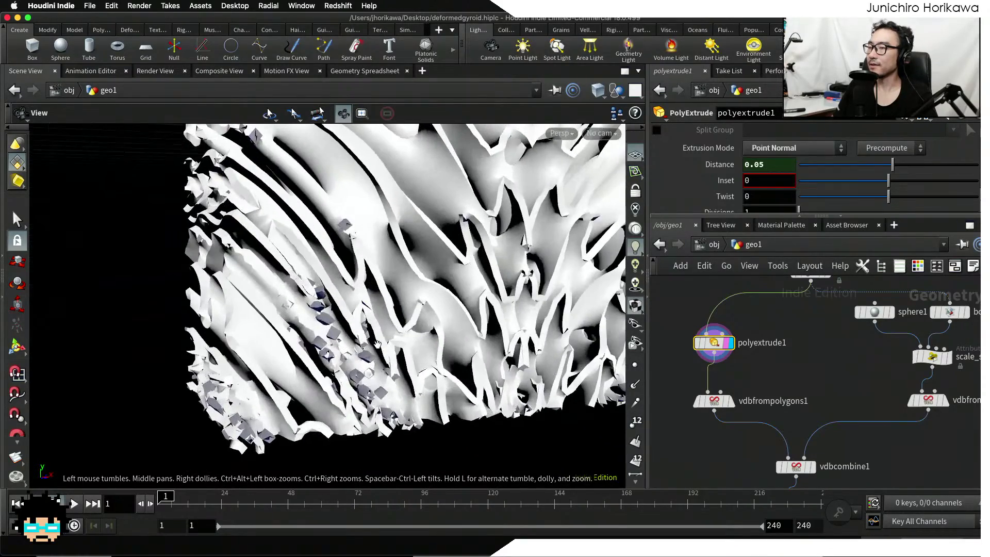
# Display vdbcombine1 and vdbsmooth1 in turn to compare the trimmed lower edge before and after smoothing
pyautogui.moveTo(770, 435); pyautogui.dragTo(765, 337, button='middle')
pyautogui.scroll(2, 800, 358)
pyautogui.click(805, 363)
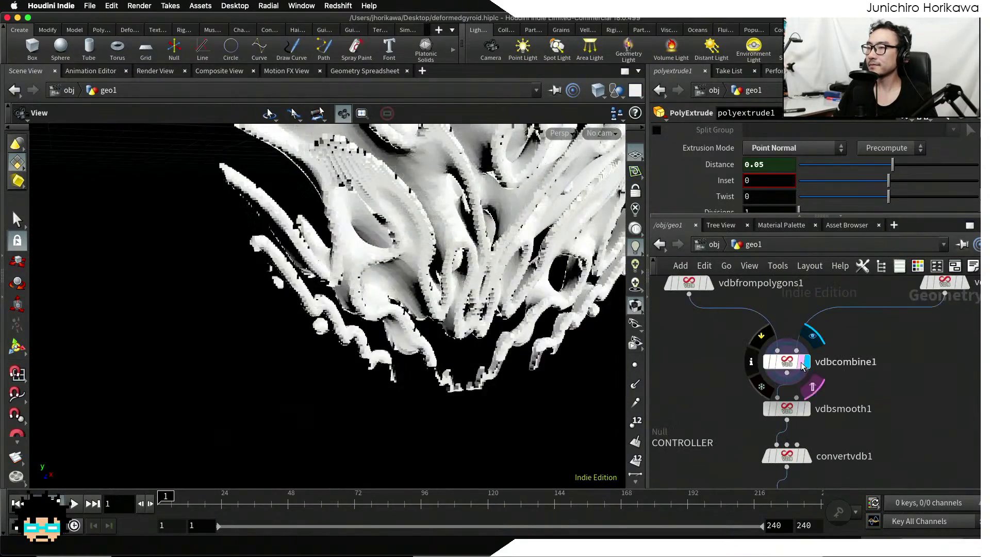
pyautogui.moveTo(839, 394); pyautogui.dragTo(804, 408, button='middle')
pyautogui.scroll(3, 776, 420)
pyautogui.click(771, 424)
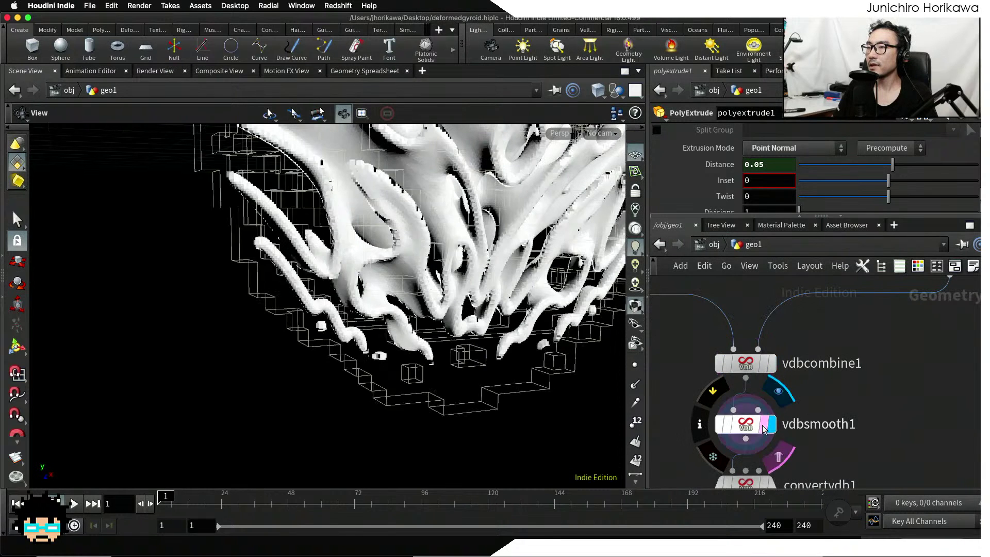
pyautogui.click(762, 426)
# Display polyextrude1 and set its Distance to 0.1
pyautogui.moveTo(789, 454); pyautogui.dragTo(792, 429, button='middle')
pyautogui.scroll(-6, 792, 428)
pyautogui.scroll(3, 755, 388)
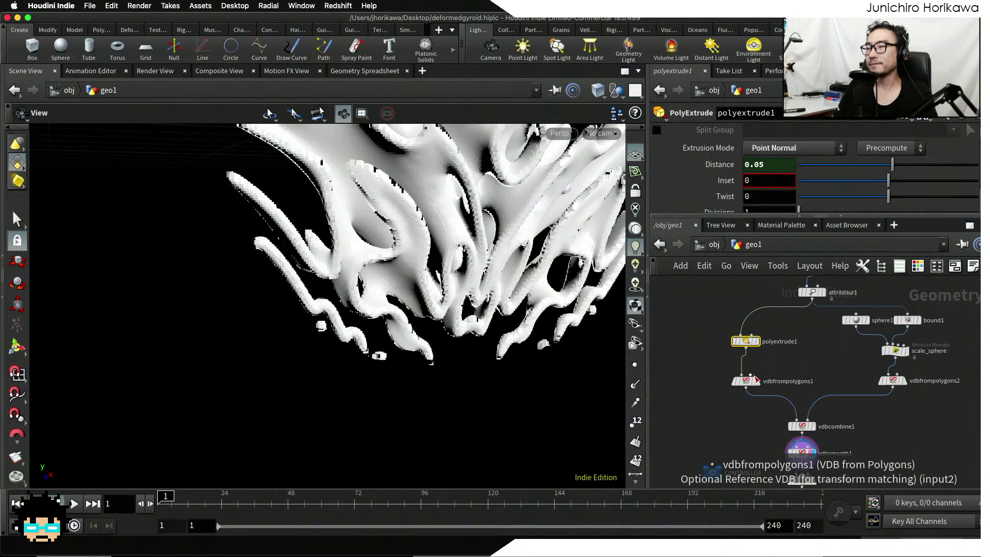
pyautogui.moveTo(769, 364); pyautogui.dragTo(766, 392, button='middle')
pyautogui.scroll(1, 760, 384)
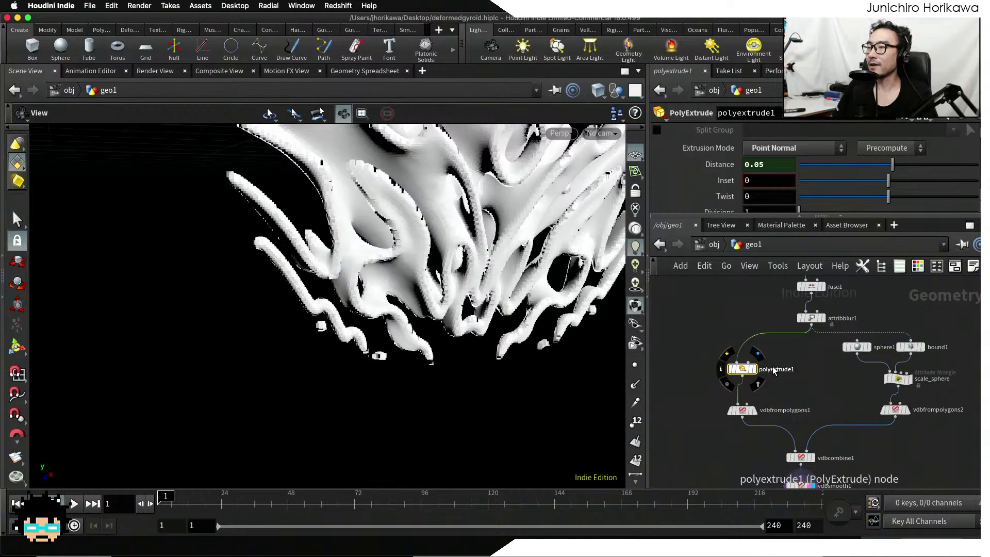
pyautogui.moveTo(774, 378); pyautogui.dragTo(778, 414, button='middle')
pyautogui.scroll(3, 747, 403)
pyautogui.moveTo(745, 405); pyautogui.dragTo(744, 410)
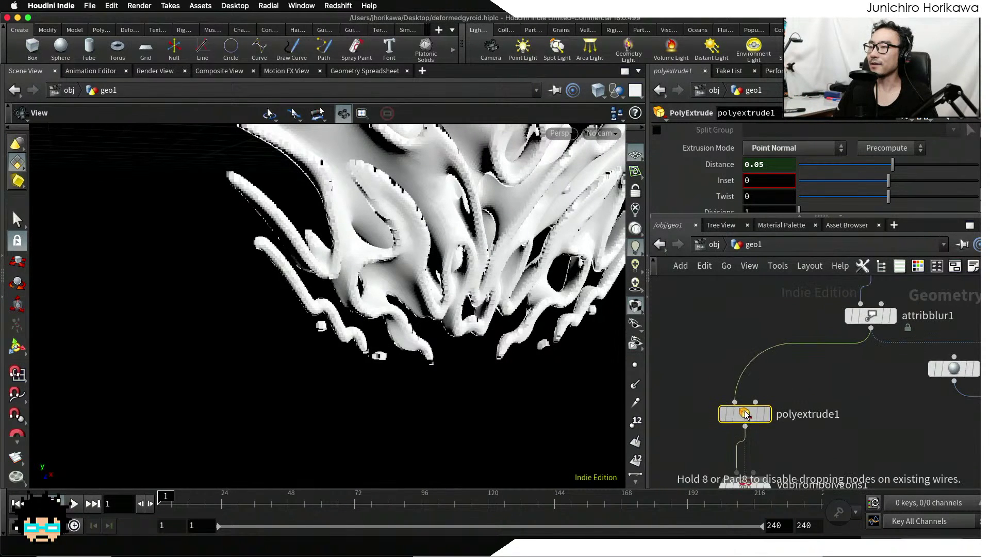
pyautogui.scroll(3, 759, 415)
pyautogui.click(770, 414)
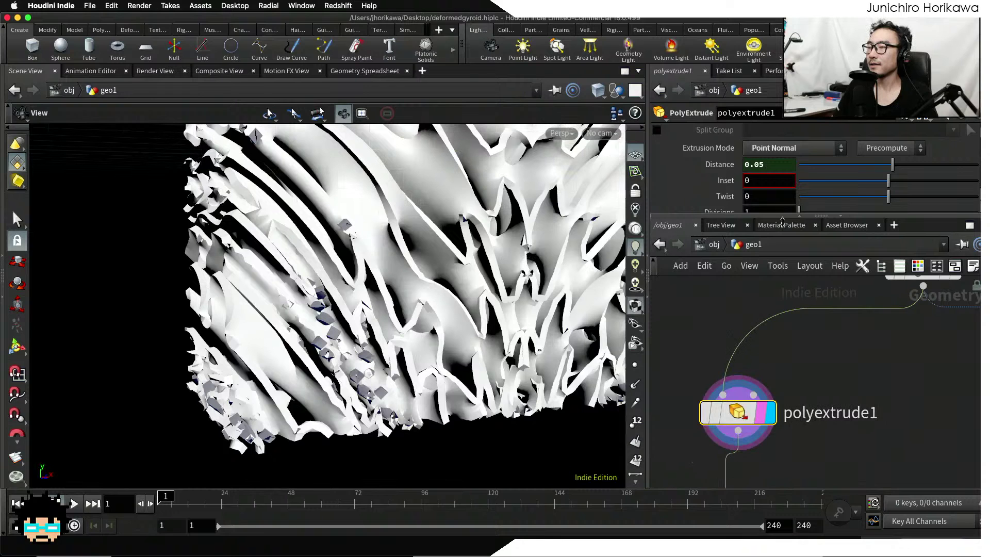
pyautogui.click(767, 166)
pyautogui.write('0.1')
pyautogui.press('Return')
# Display vdbsmooth1 and the nodes below it through attribblur2 to check the thicker walls at the lower edge
pyautogui.scroll(-5, 760, 320)
pyautogui.scroll(5, 804, 409)
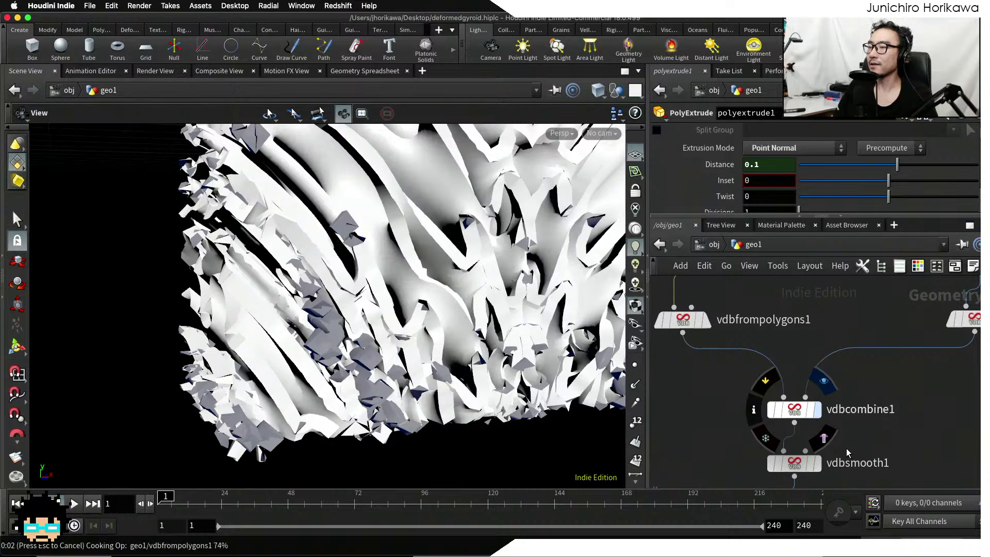
pyautogui.moveTo(846, 446); pyautogui.dragTo(820, 426, button='middle')
pyautogui.click(792, 450)
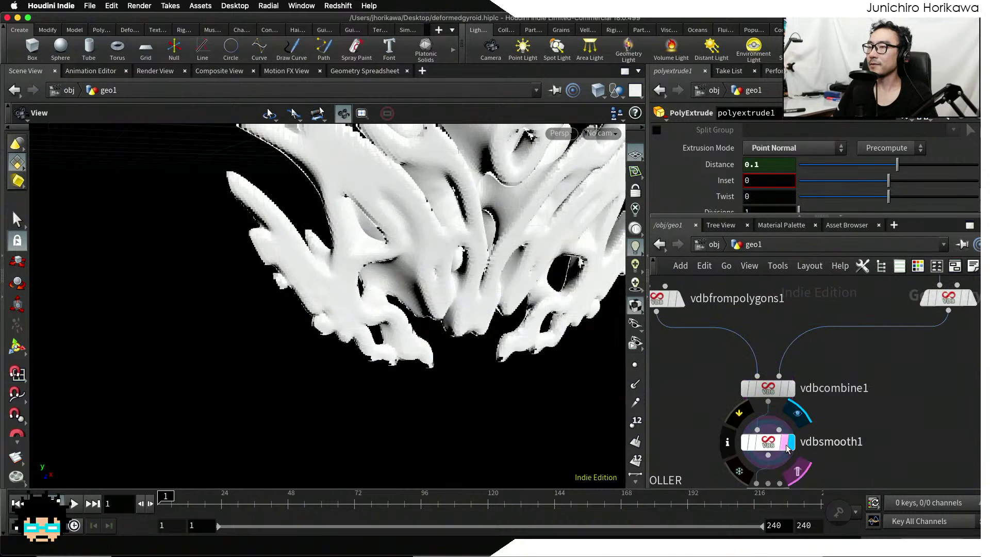
pyautogui.moveTo(811, 480); pyautogui.dragTo(754, 353, button='middle')
pyautogui.click(754, 418)
pyautogui.click(754, 403)
pyautogui.moveTo(763, 441); pyautogui.dragTo(757, 413, button='middle')
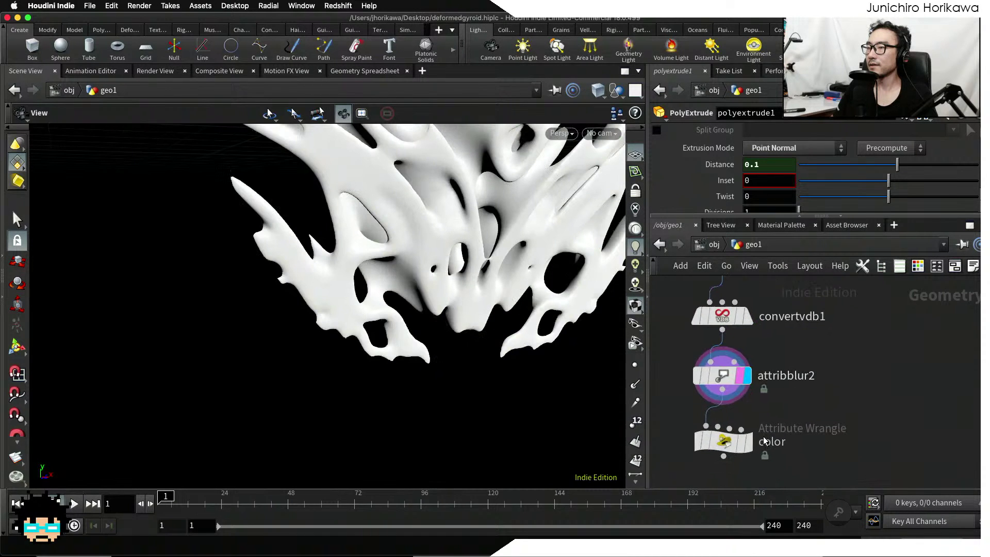
# Display the color wrangle and examine the whole colored form from the front
pyautogui.click(748, 441)
pyautogui.moveTo(459, 334); pyautogui.dragTo(479, 316, button='right')
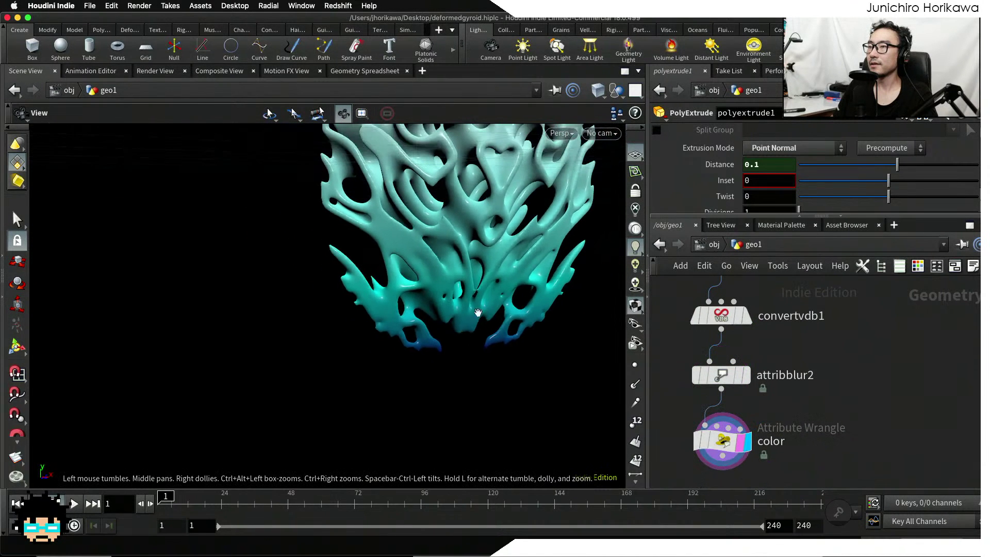
pyautogui.moveTo(454, 325); pyautogui.dragTo(453, 393, button='middle')
pyautogui.moveTo(452, 394); pyautogui.dragTo(420, 364)
# Set the Distance of polyextrude1 to 0.05 to thin the gyroid walls
pyautogui.moveTo(816, 413); pyautogui.dragTo(864, 487, button='middle')
pyautogui.scroll(-5, 775, 431)
pyautogui.scroll(1, 740, 341)
pyautogui.moveTo(740, 342); pyautogui.dragTo(798, 416, button='middle')
pyautogui.scroll(2, 756, 349)
pyautogui.moveTo(754, 283); pyautogui.dragTo(758, 328, button='middle')
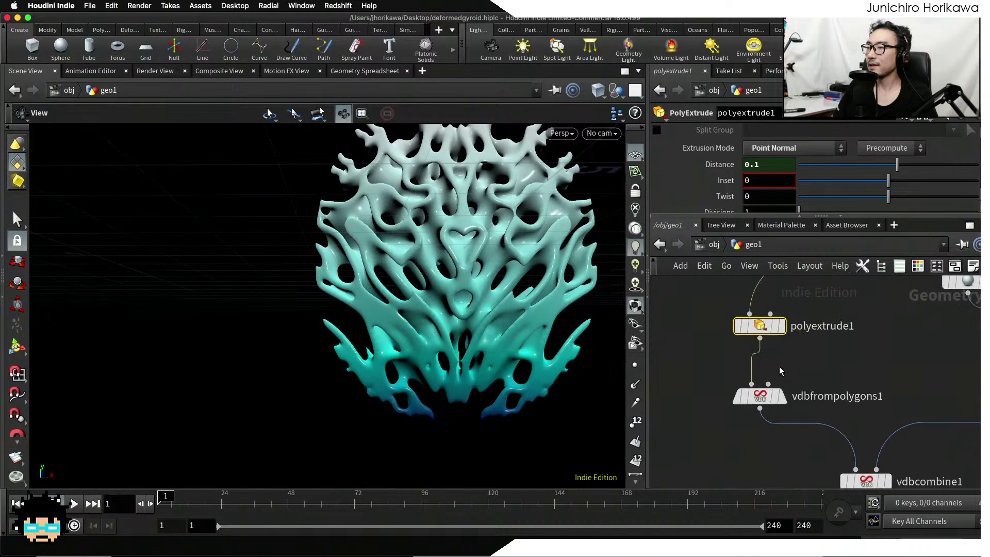
pyautogui.scroll(1, 759, 328)
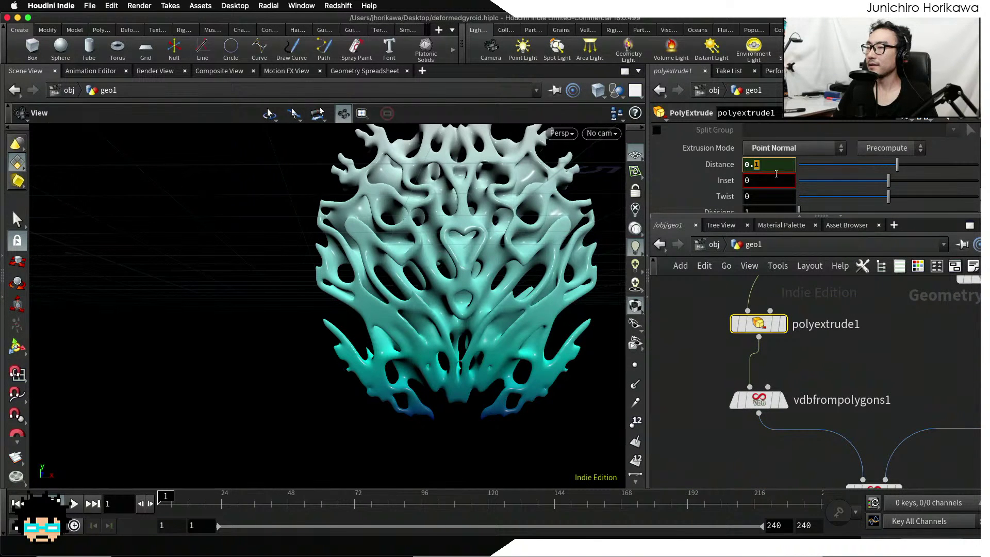
pyautogui.write('-')
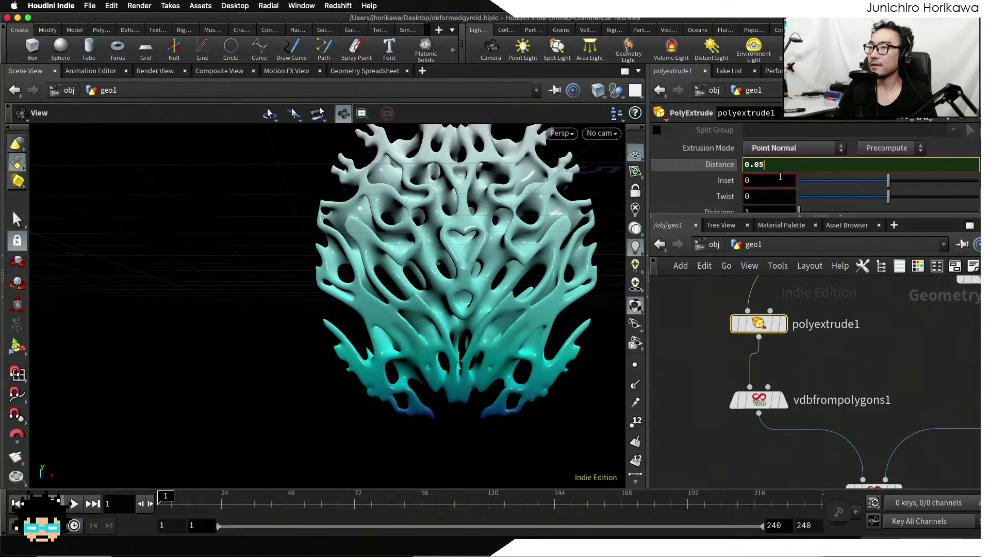
pyautogui.write('5')
pyautogui.press('Return')
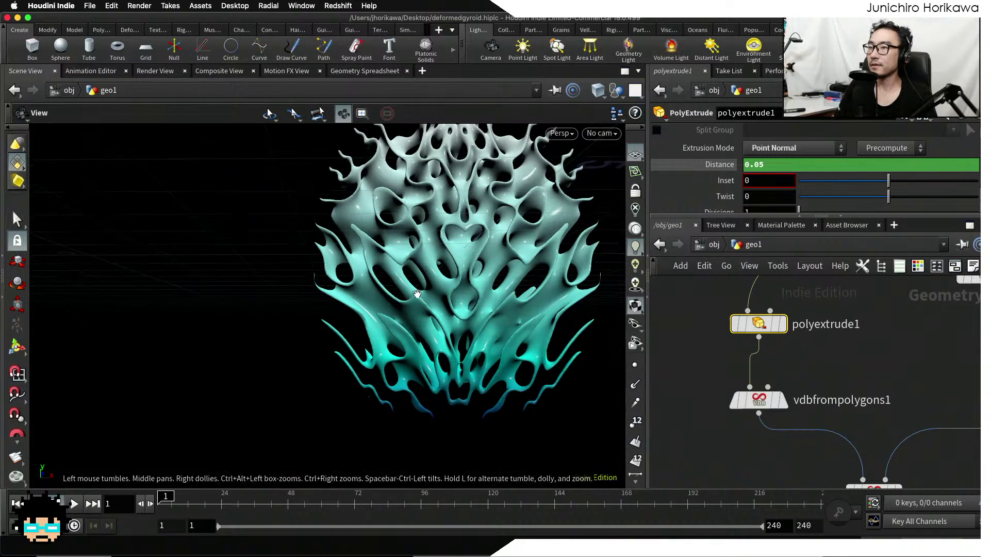
# Examine the thinned walls up close and the whole form with its network
pyautogui.scroll(5, 458, 299)
pyautogui.moveTo(459, 299); pyautogui.dragTo(274, 366)
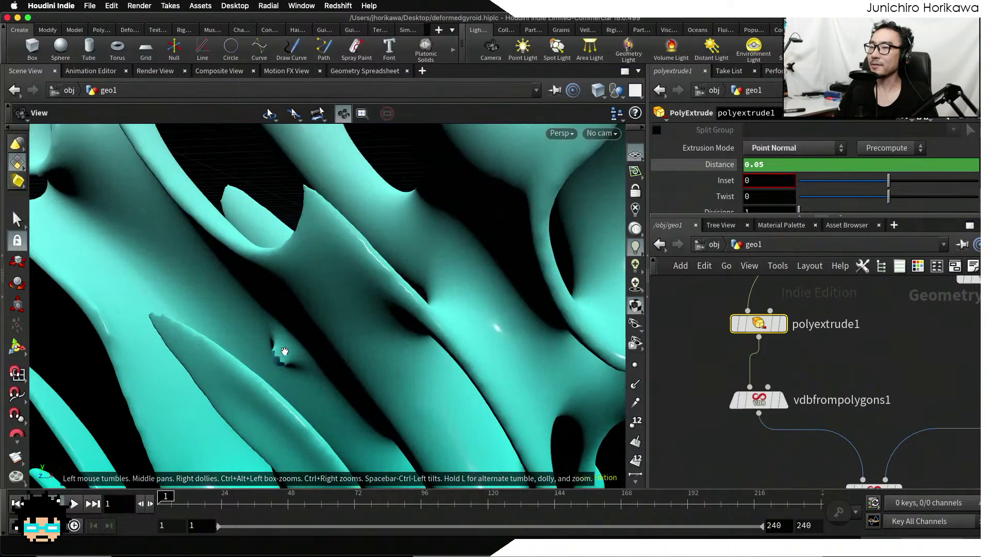
pyautogui.scroll(-15, 284, 348)
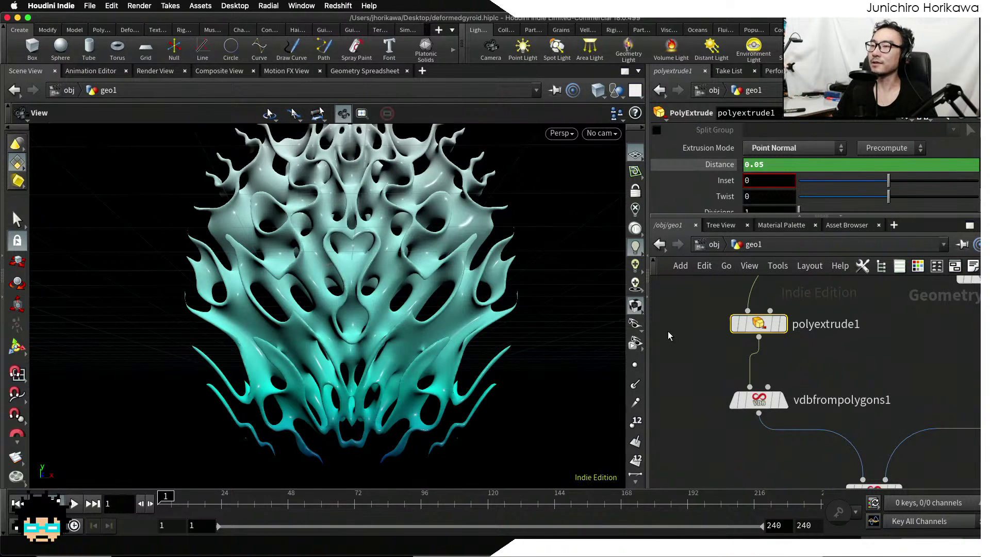
pyautogui.scroll(-5, 716, 375)
pyautogui.moveTo(714, 380); pyautogui.dragTo(726, 418, button='middle')
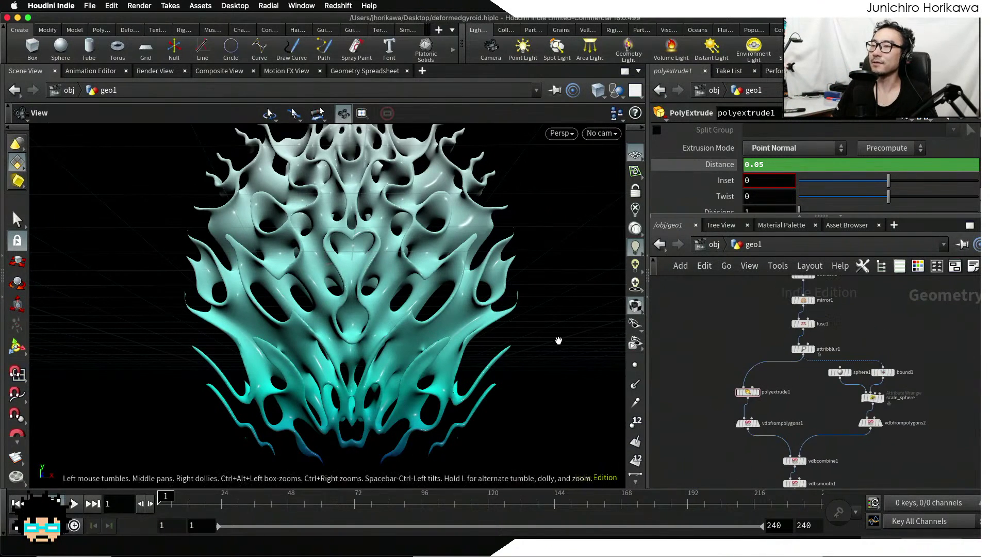
pyautogui.scroll(-5, 557, 340)
pyautogui.moveTo(523, 326); pyautogui.dragTo(535, 348)
pyautogui.scroll(-4, 702, 391)
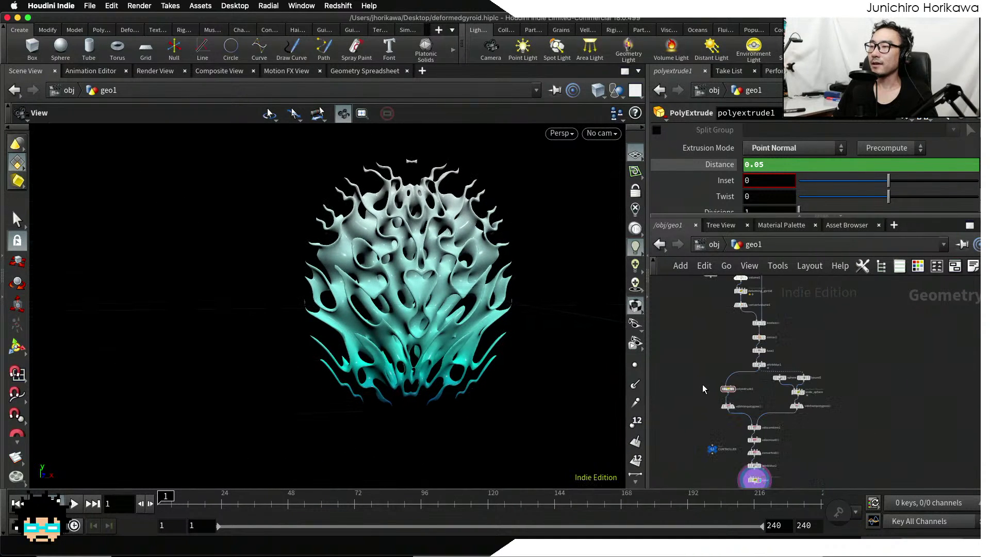
# Change the second point of the CONTROLLER's col ramp to azure blue (0, 0.5, 1) and save the scene
pyautogui.scroll(6, 711, 443)
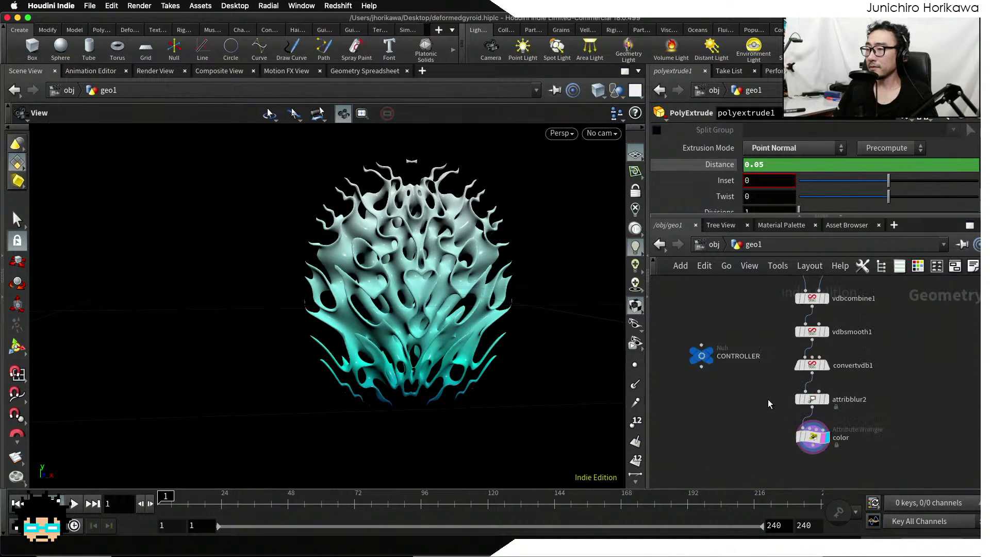
pyautogui.scroll(2, 804, 404)
pyautogui.click(809, 413)
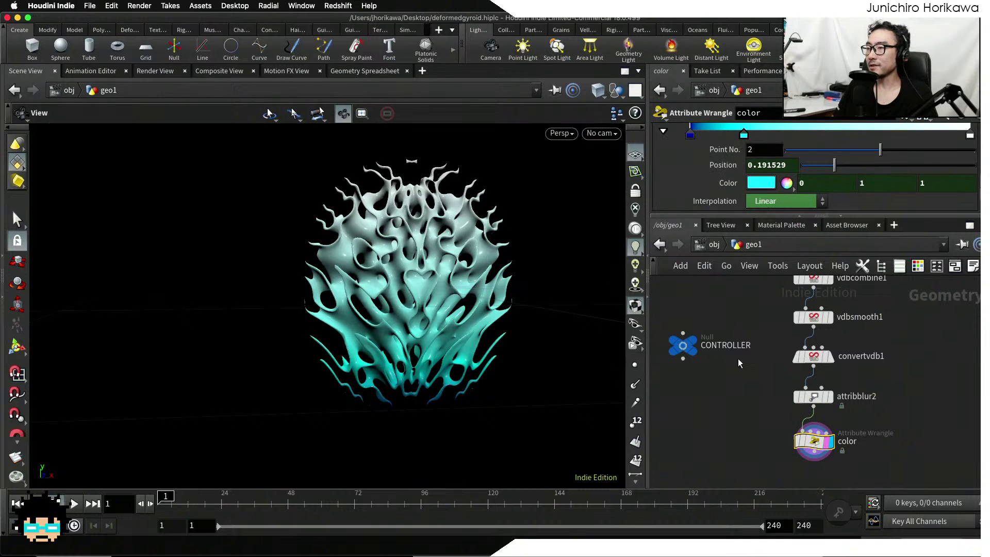
pyautogui.click(680, 344)
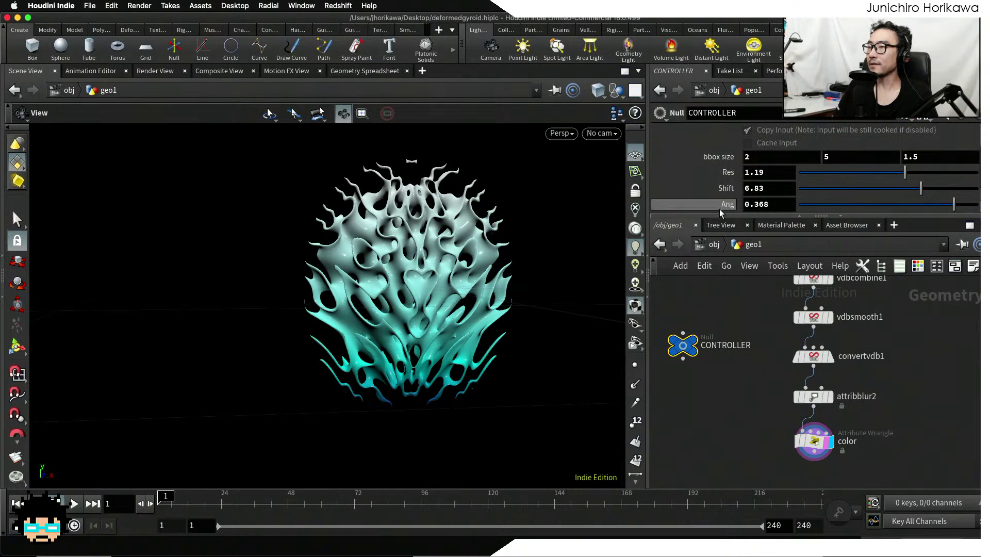
pyautogui.moveTo(717, 218); pyautogui.dragTo(730, 335)
pyautogui.doubleClick(739, 294)
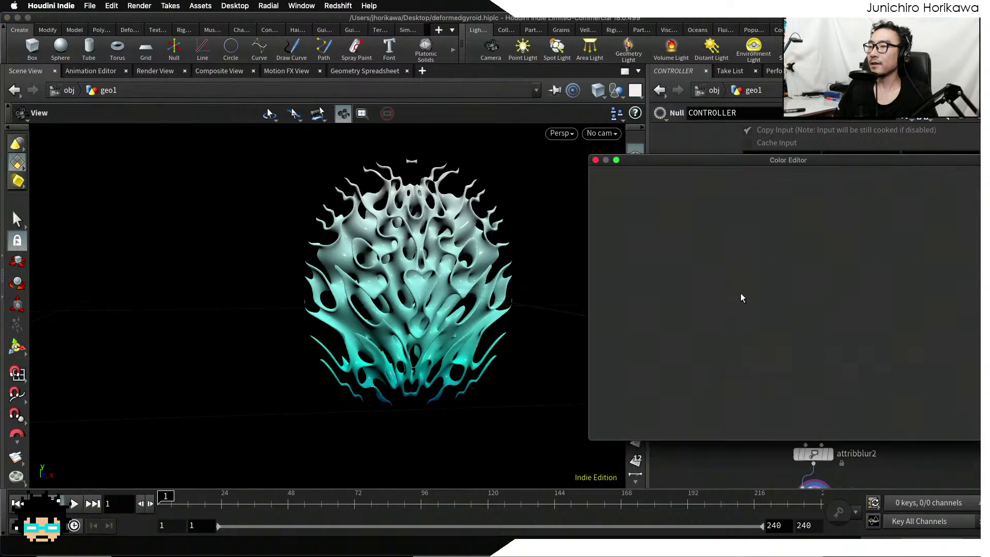
pyautogui.click(775, 206)
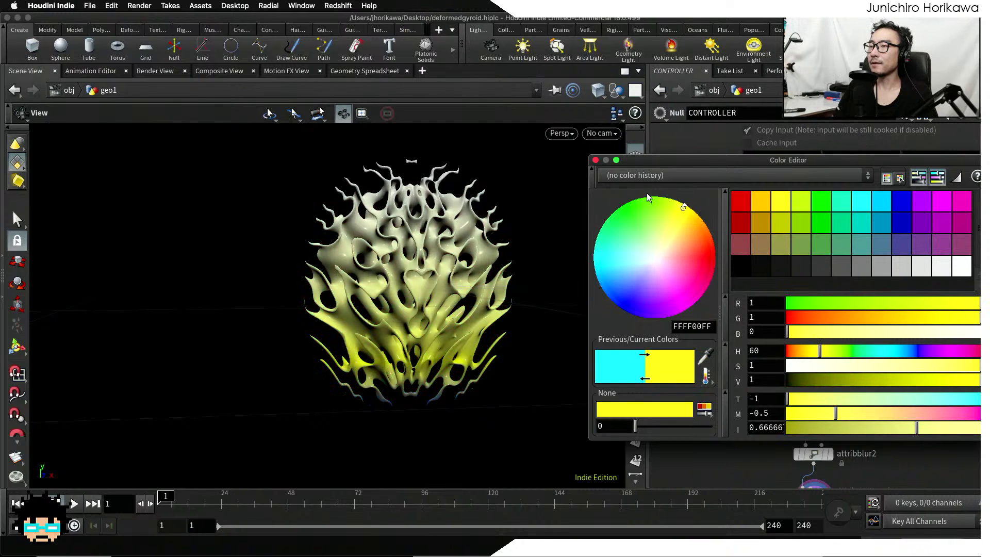
pyautogui.click(814, 209)
pyautogui.click(881, 212)
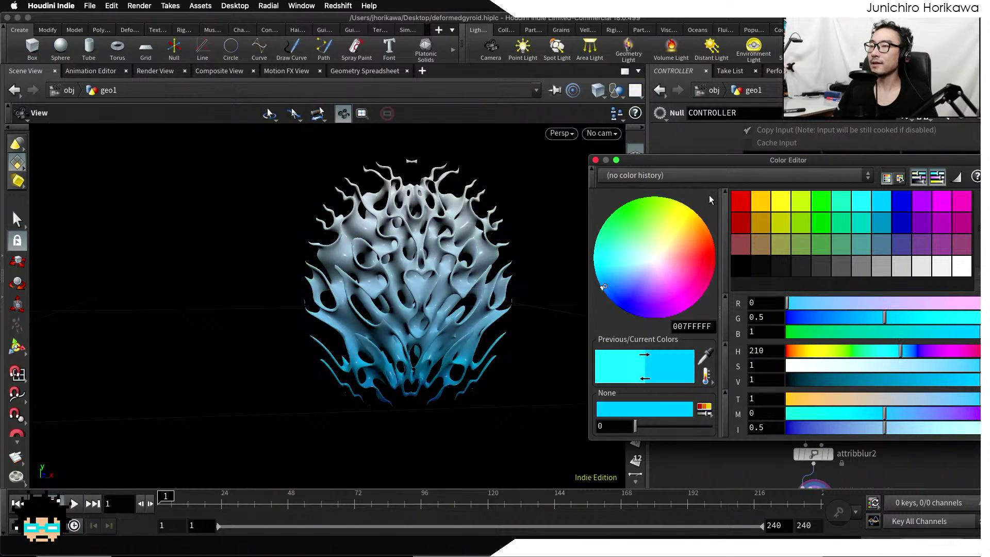
pyautogui.click(596, 161)
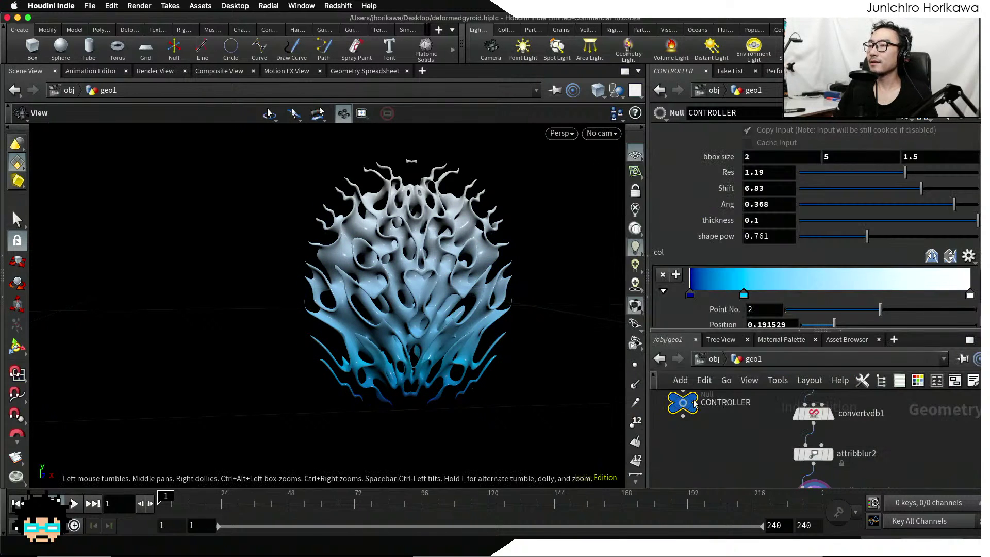
pyautogui.press('super+s')
# Lower the CONTROLLER's Res to 0.715 and Shift to 2.97, checking the form from several sides
pyautogui.scroll(-3, 452, 317)
pyautogui.moveTo(454, 315); pyautogui.dragTo(482, 315)
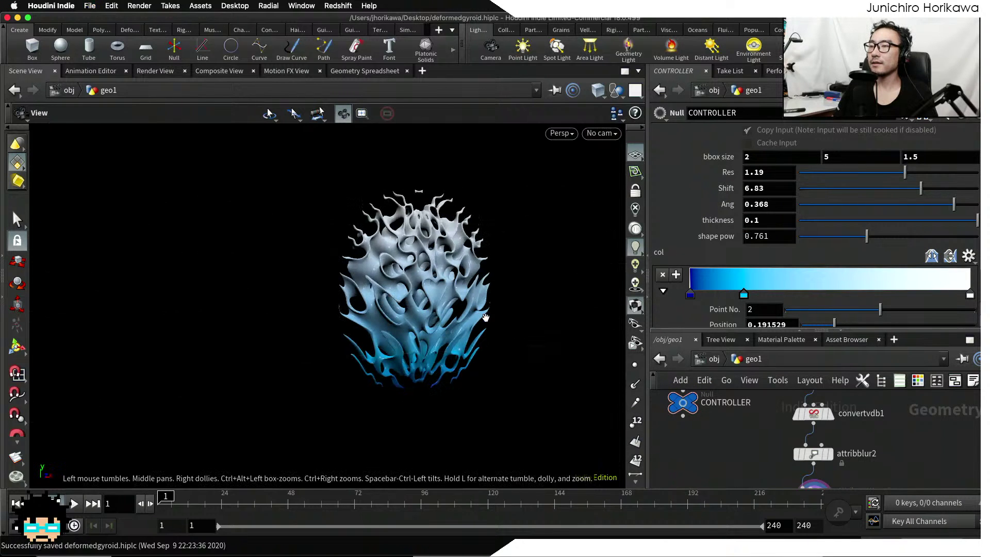
pyautogui.scroll(-1, 730, 423)
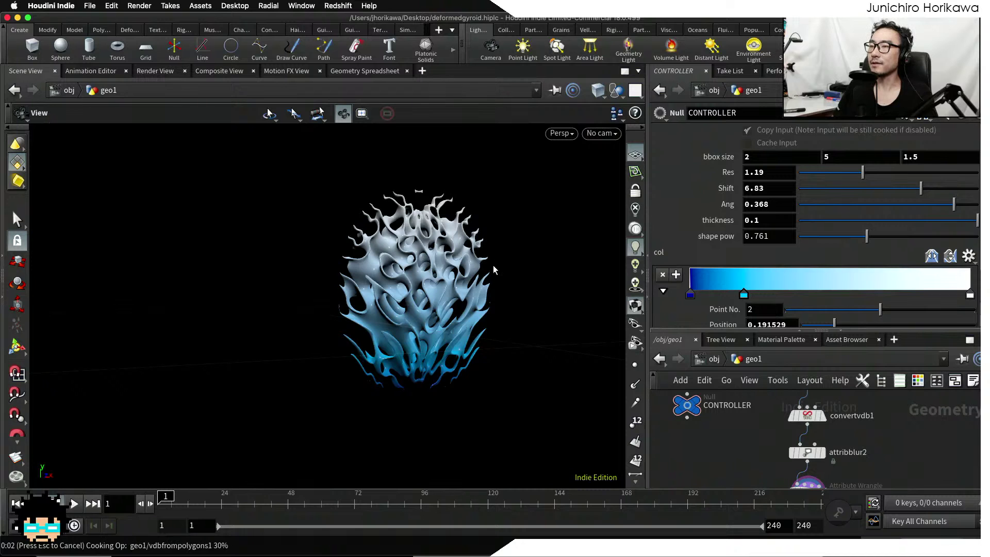
pyautogui.moveTo(503, 266); pyautogui.dragTo(465, 248)
pyautogui.click(852, 188)
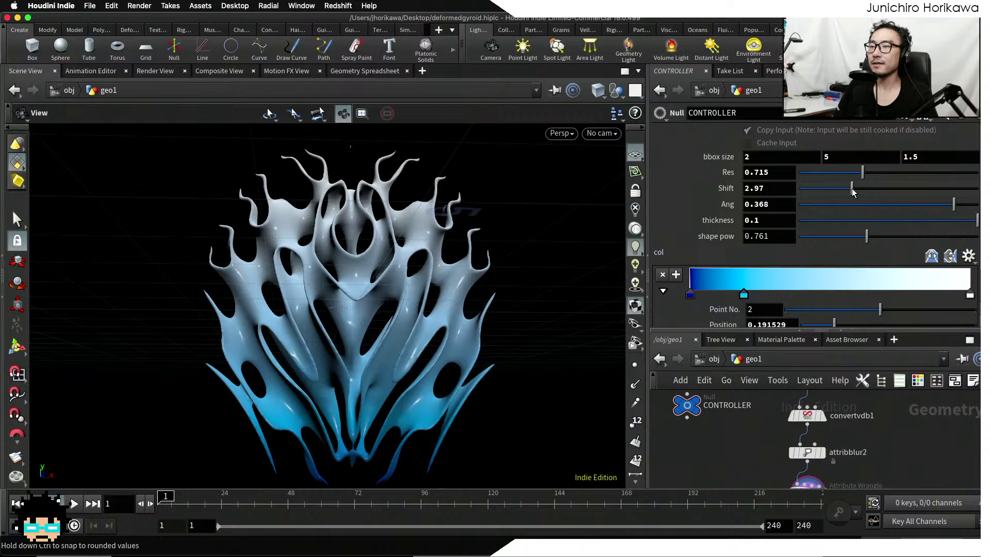
pyautogui.moveTo(479, 320); pyautogui.dragTo(439, 327)
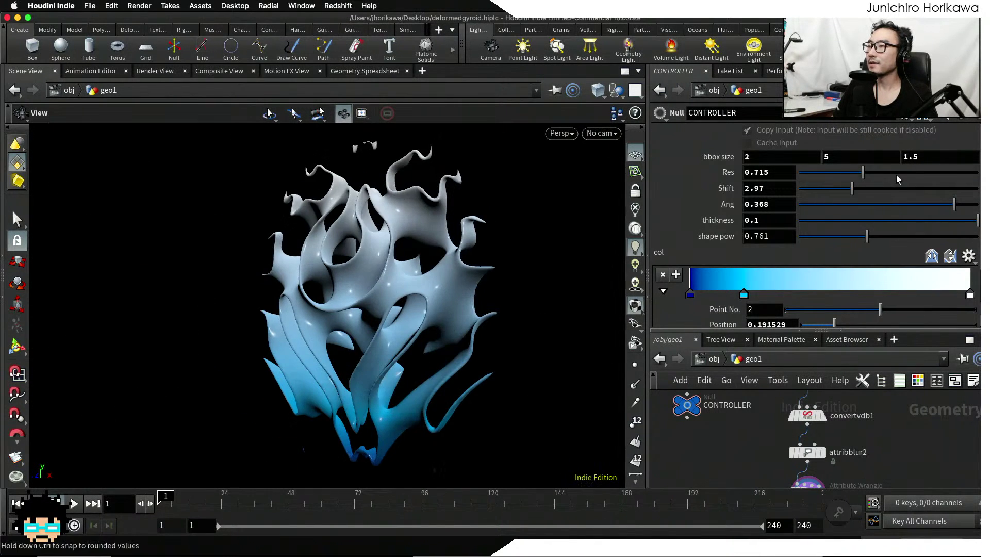
# Set the third bbox size value of the CONTROLLER to 2 and raise Res to 1.516
pyautogui.moveTo(922, 157); pyautogui.dragTo(865, 159)
pyautogui.write('2')
pyautogui.press('Return')
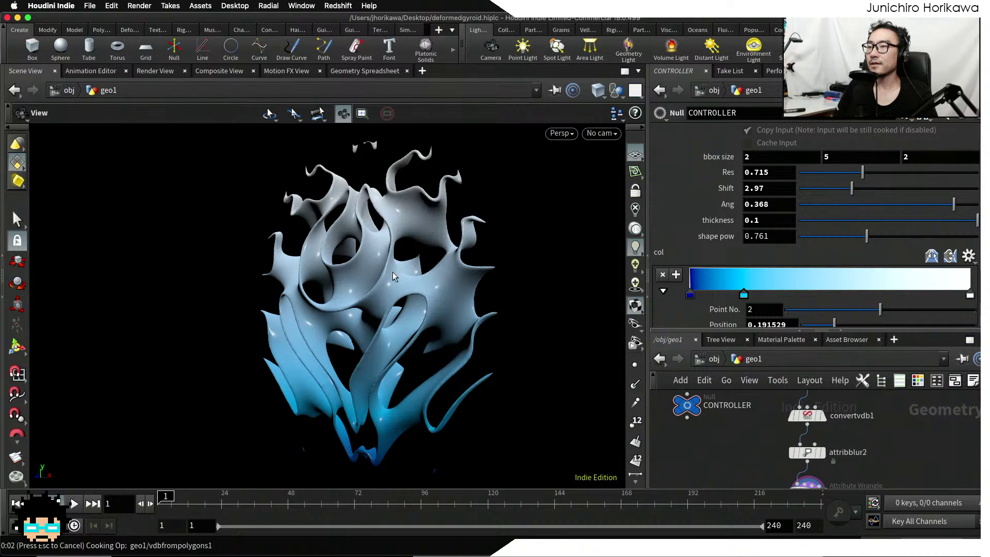
pyautogui.moveTo(451, 281); pyautogui.dragTo(472, 275)
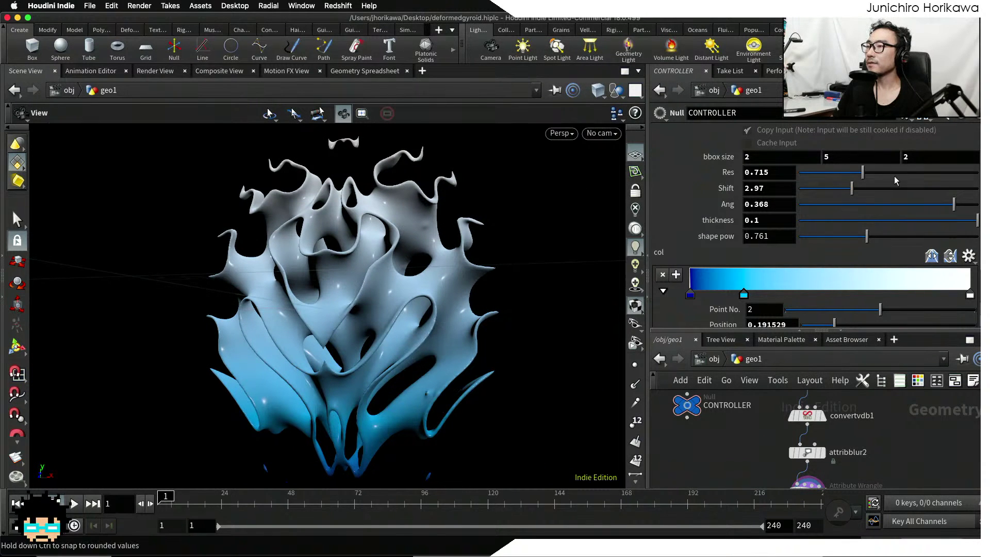
pyautogui.click(934, 173)
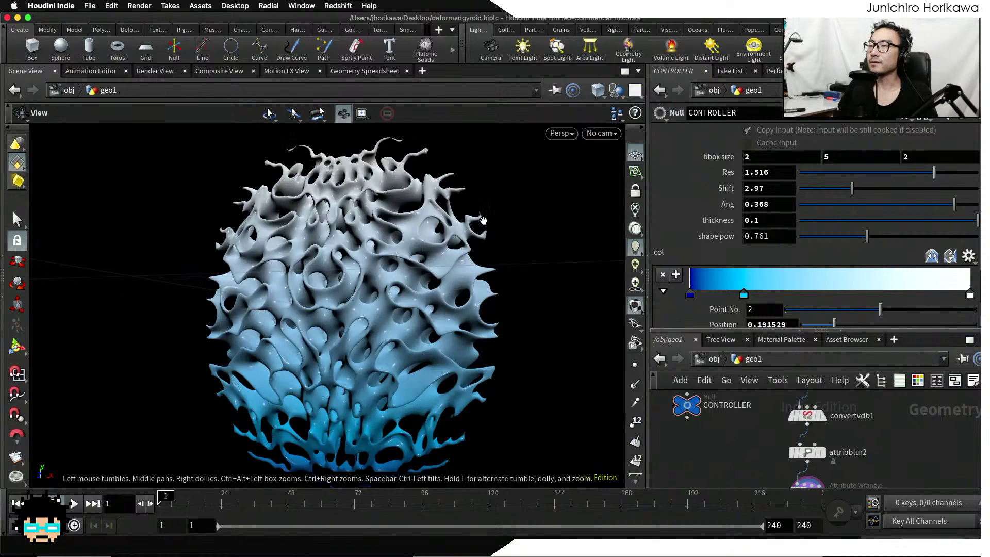
pyautogui.moveTo(394, 260); pyautogui.dragTo(397, 298)
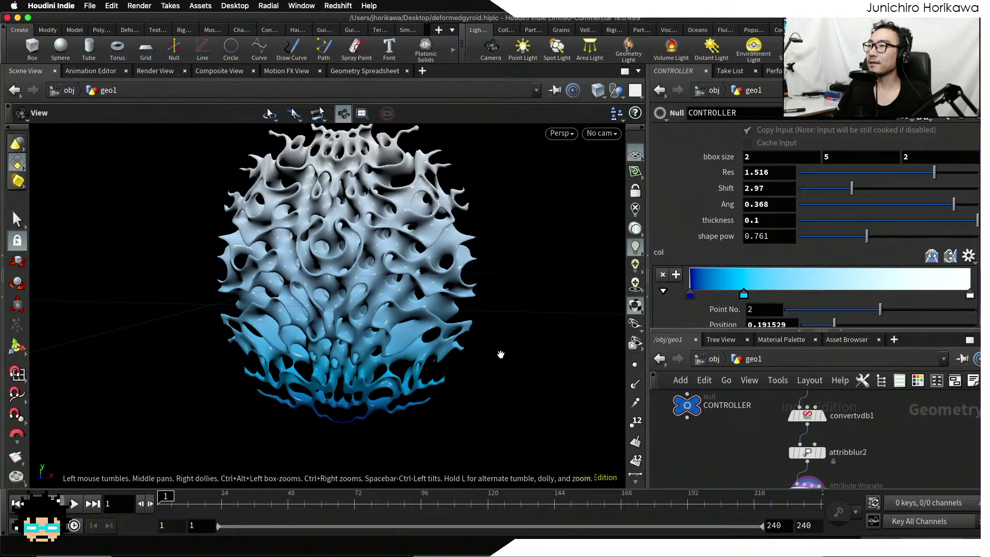
# Save the scene, and enlarge the network area while viewing the form from the front
pyautogui.press('super+s')
pyautogui.scroll(-3, 704, 452)
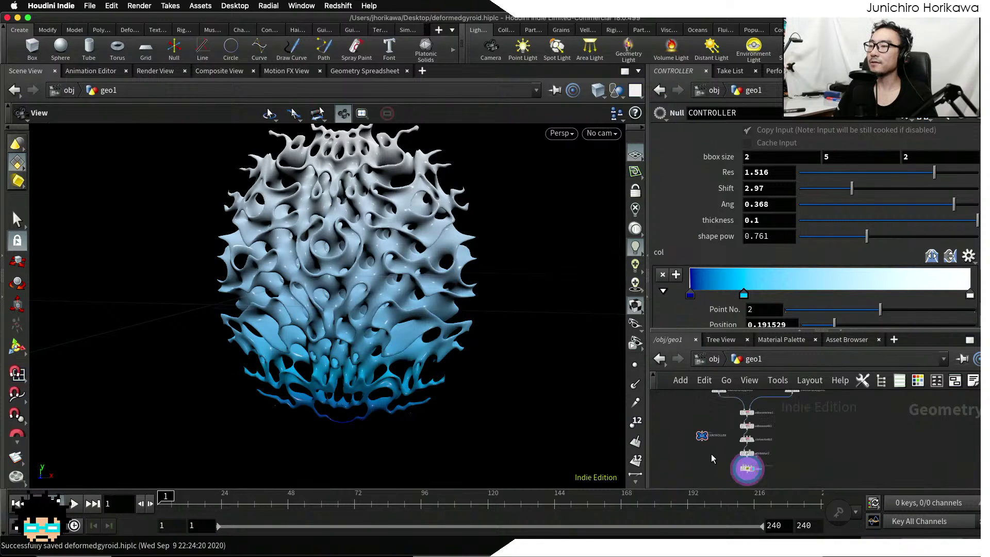
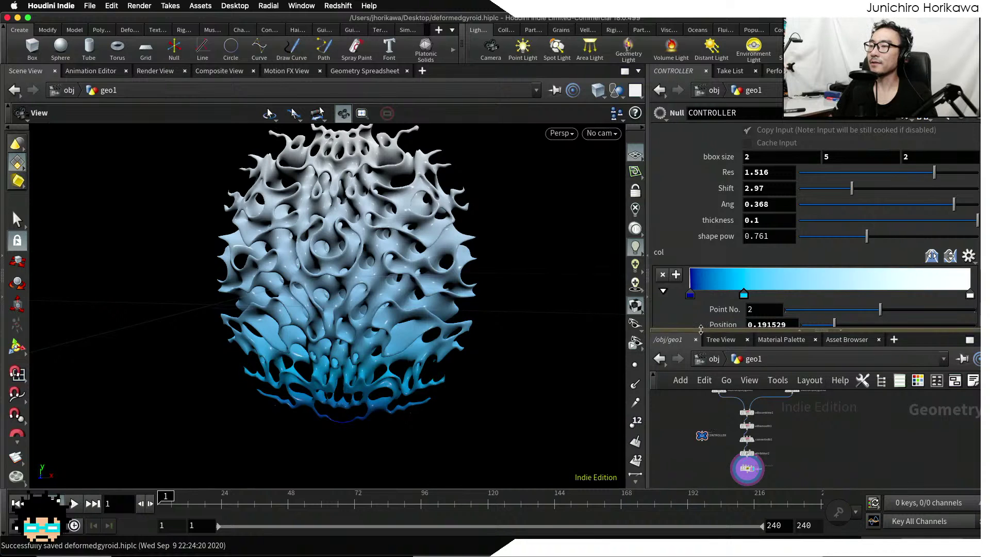
pyautogui.moveTo(711, 331); pyautogui.dragTo(712, 264)
pyautogui.moveTo(714, 326); pyautogui.dragTo(749, 404, button='middle')
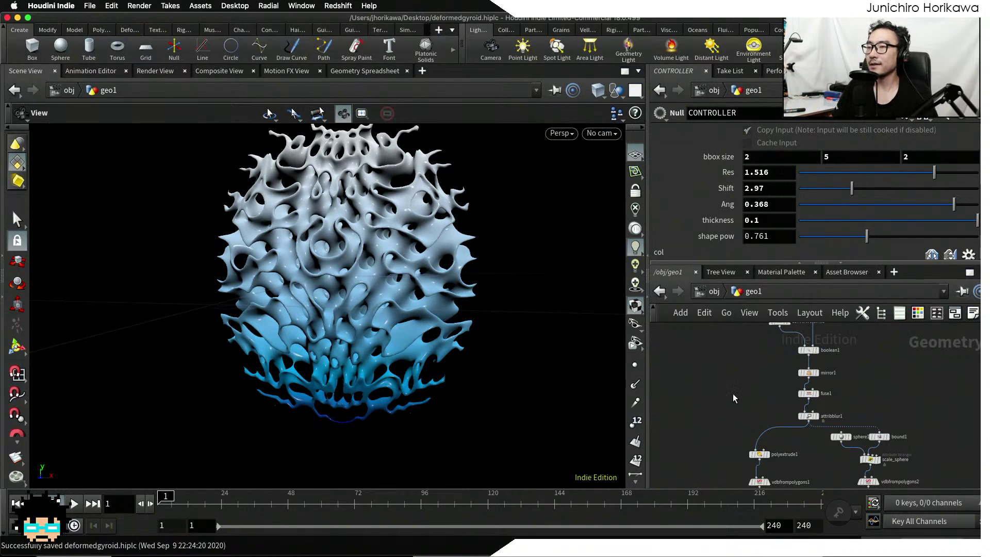
pyautogui.moveTo(732, 393); pyautogui.dragTo(734, 421, button='middle')
pyautogui.moveTo(523, 345); pyautogui.dragTo(483, 353)
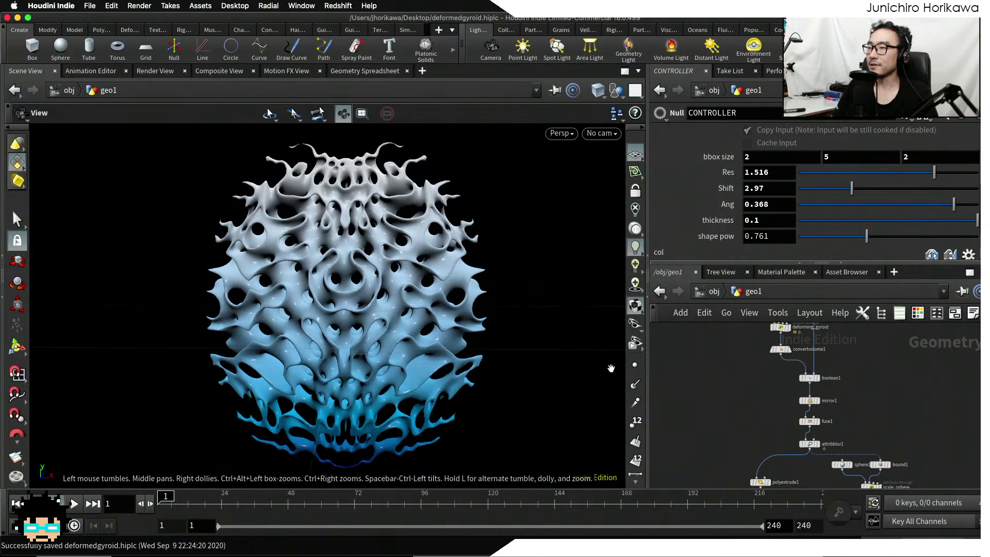
pyautogui.hotkey('ctrl', 's')
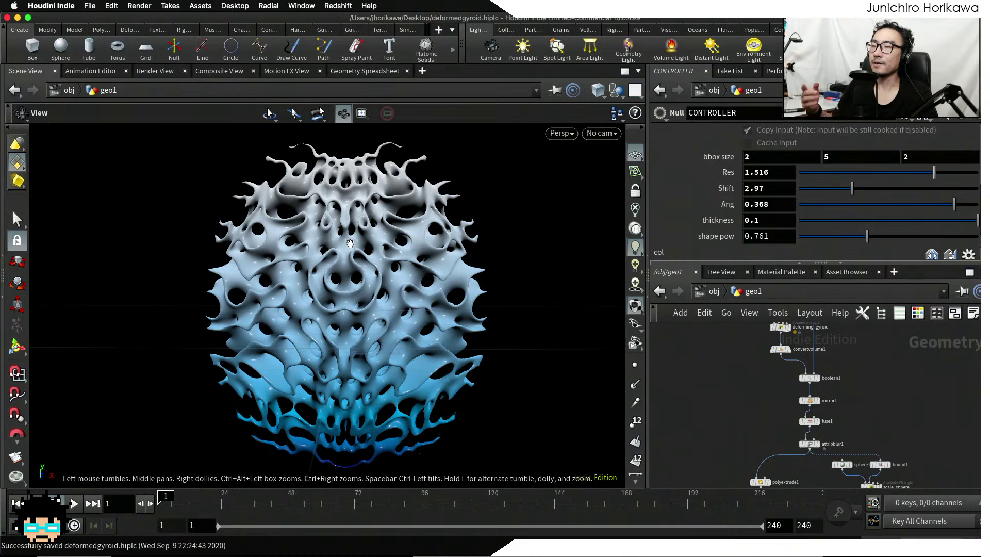
# Open the recent file gyroid loop.hiplc
pyautogui.click(90, 5)
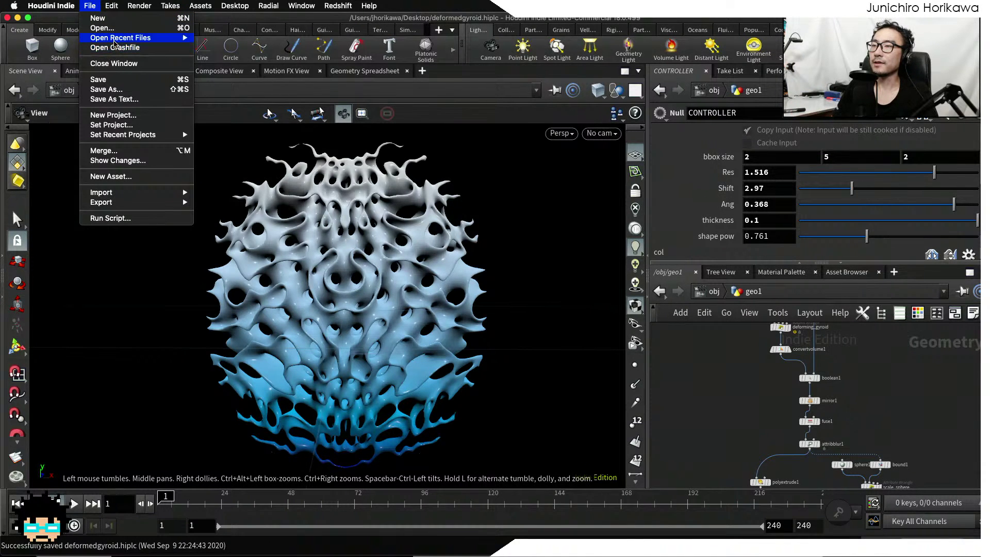
pyautogui.moveTo(115, 42)
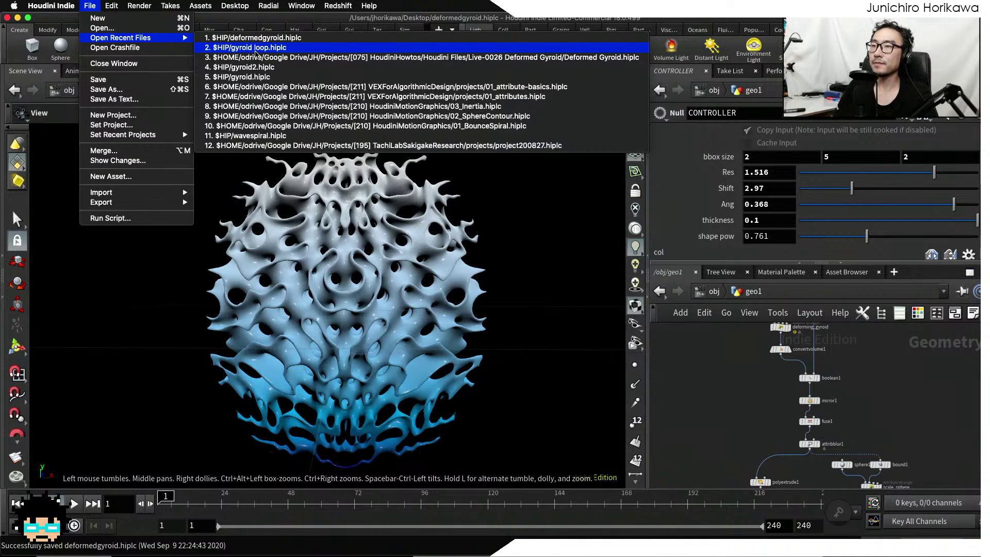
pyautogui.click(256, 47)
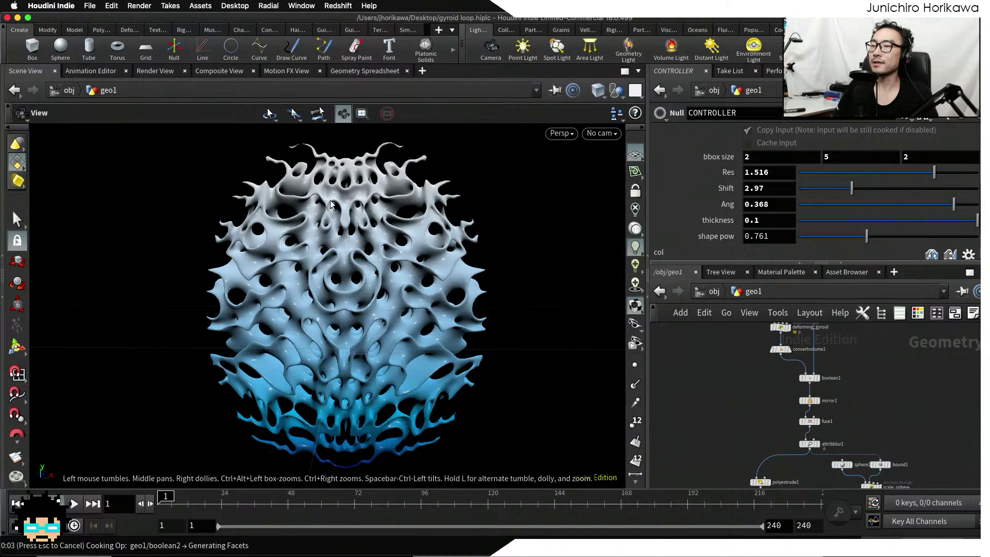
# Examine the cylindrical looping gyroid from the side and above, along with the boolean and VDB nodes in its network
pyautogui.moveTo(369, 264); pyautogui.dragTo(284, 281)
pyautogui.scroll(3, 285, 281)
pyautogui.moveTo(285, 281); pyautogui.dragTo(301, 298, button='middle')
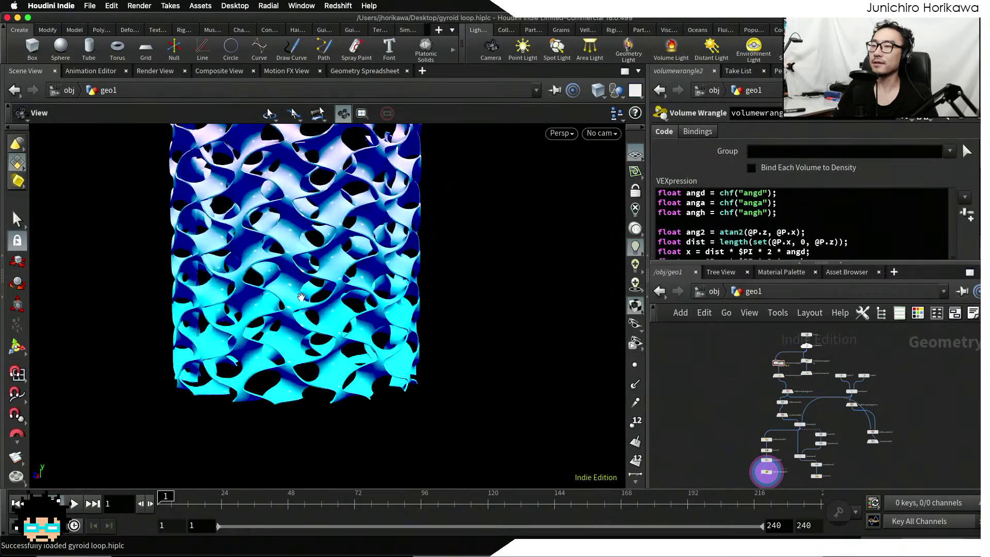
pyautogui.moveTo(301, 297); pyautogui.dragTo(335, 350)
pyautogui.moveTo(335, 351); pyautogui.dragTo(382, 428, button='middle')
pyautogui.moveTo(381, 428); pyautogui.dragTo(392, 365)
pyautogui.moveTo(393, 365); pyautogui.dragTo(383, 336, button='middle')
pyautogui.scroll(4, 886, 416)
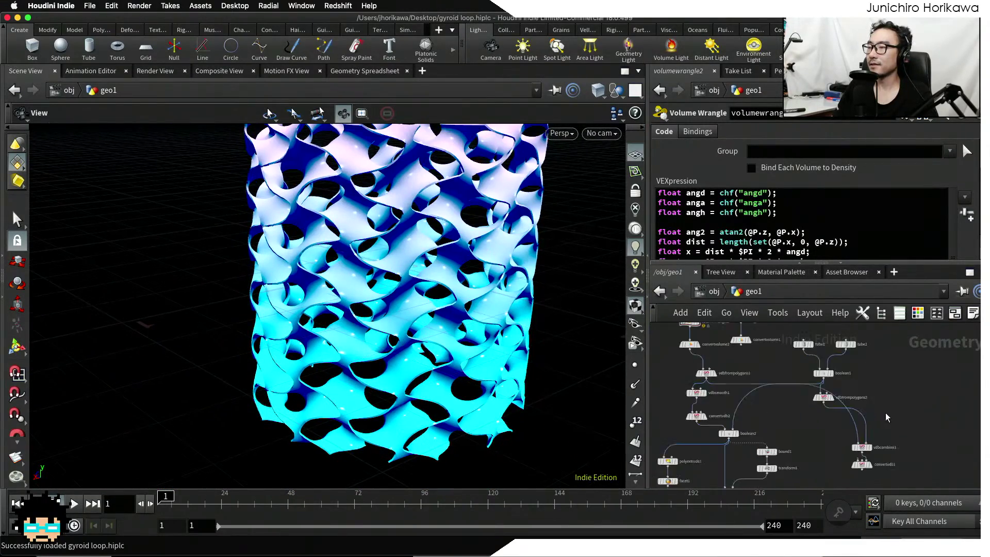
pyautogui.scroll(3, 878, 439)
pyautogui.moveTo(870, 451); pyautogui.dragTo(863, 406, button='middle')
pyautogui.moveTo(477, 219); pyautogui.dragTo(448, 314)
pyautogui.moveTo(447, 314); pyautogui.dragTo(442, 384, button='middle')
pyautogui.moveTo(443, 384); pyautogui.dragTo(448, 351)
pyautogui.moveTo(448, 351); pyautogui.dragTo(446, 363, button='middle')
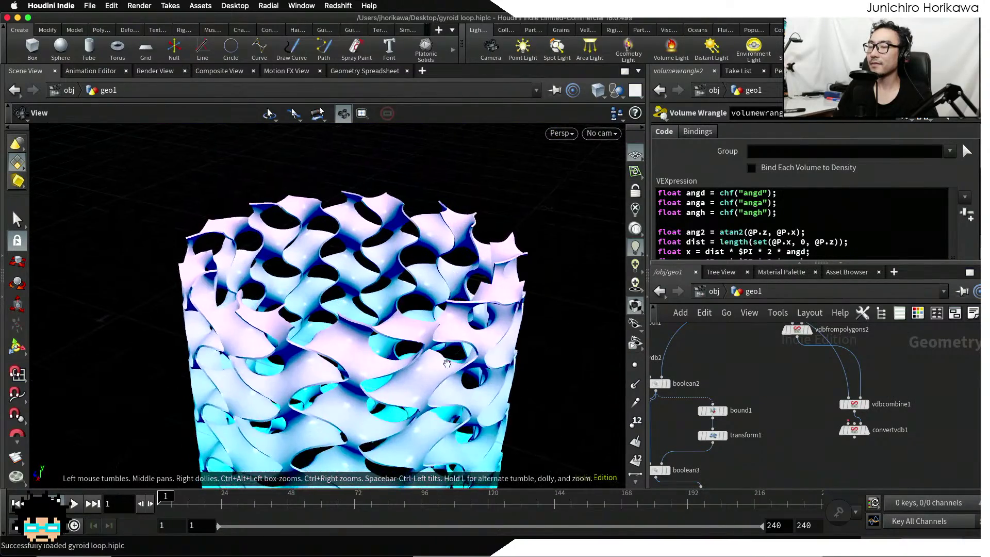
pyautogui.moveTo(447, 363); pyautogui.dragTo(436, 298)
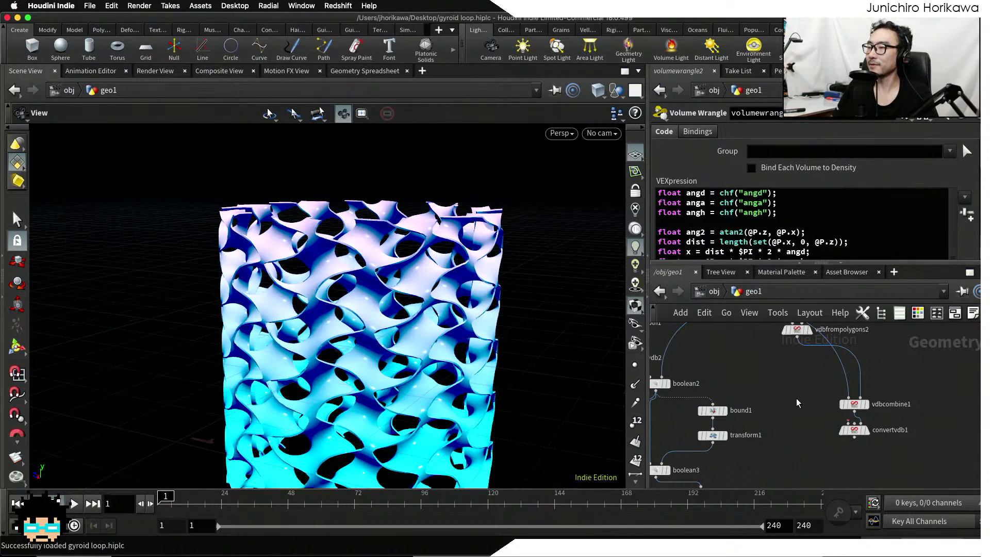
# Set the Radius Scale of the tube2 node to 0.3 in the cylindrical gyroid network
pyautogui.scroll(-3, 789, 396)
pyautogui.moveTo(789, 395); pyautogui.dragTo(880, 447, button='middle')
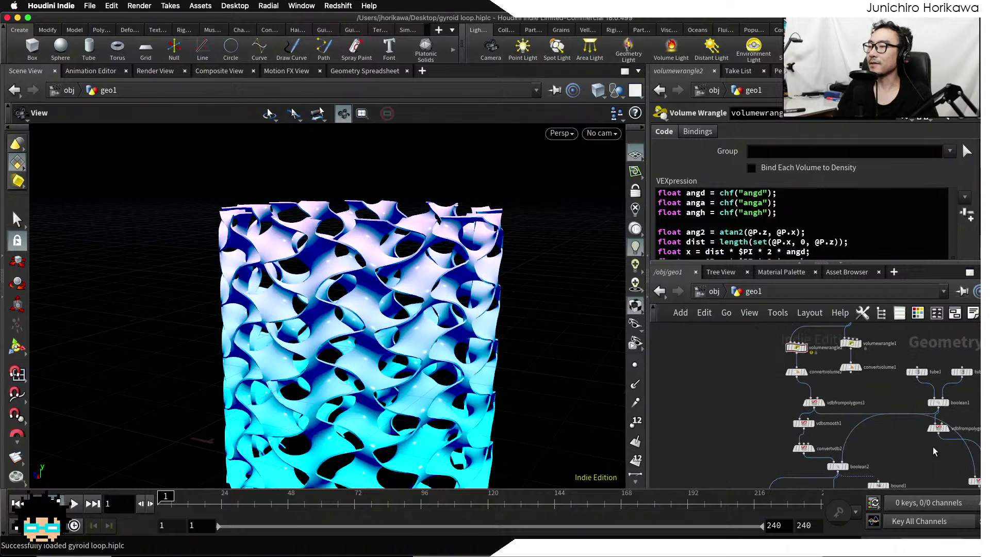
pyautogui.scroll(4, 962, 386)
pyautogui.click(960, 358)
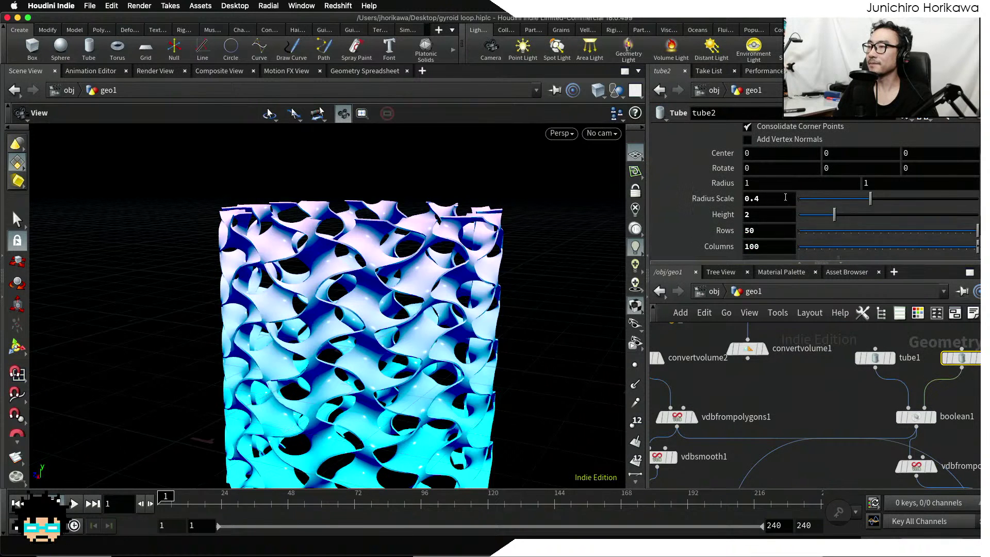
pyautogui.doubleClick(755, 199)
pyautogui.write('0.3')
pyautogui.press('Return')
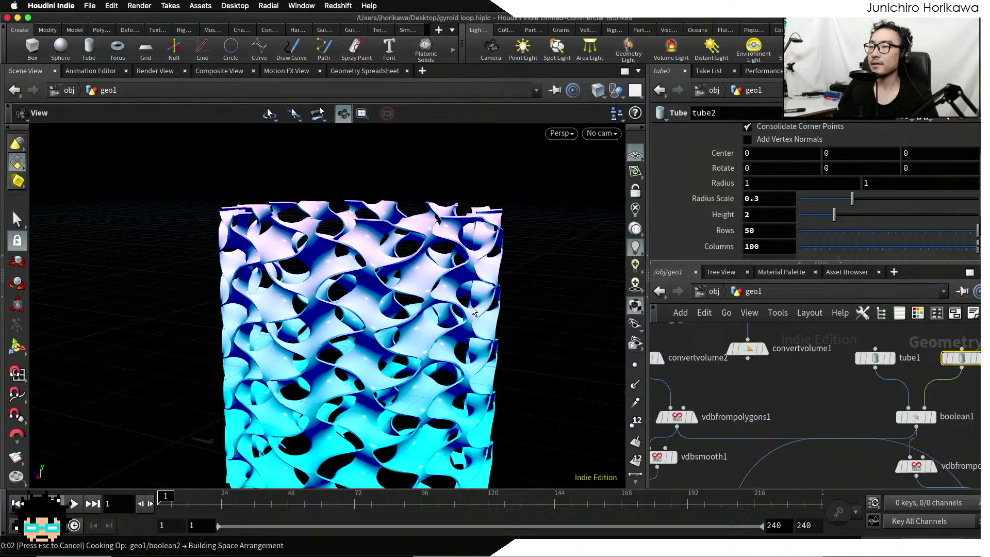
pyautogui.moveTo(464, 300); pyautogui.dragTo(557, 348)
# Set the Anga parameter of the volumewrangle2 node to 5 and view the cylinder from above
pyautogui.scroll(-5, 734, 376)
pyautogui.moveTo(688, 349); pyautogui.dragTo(778, 432, button='middle')
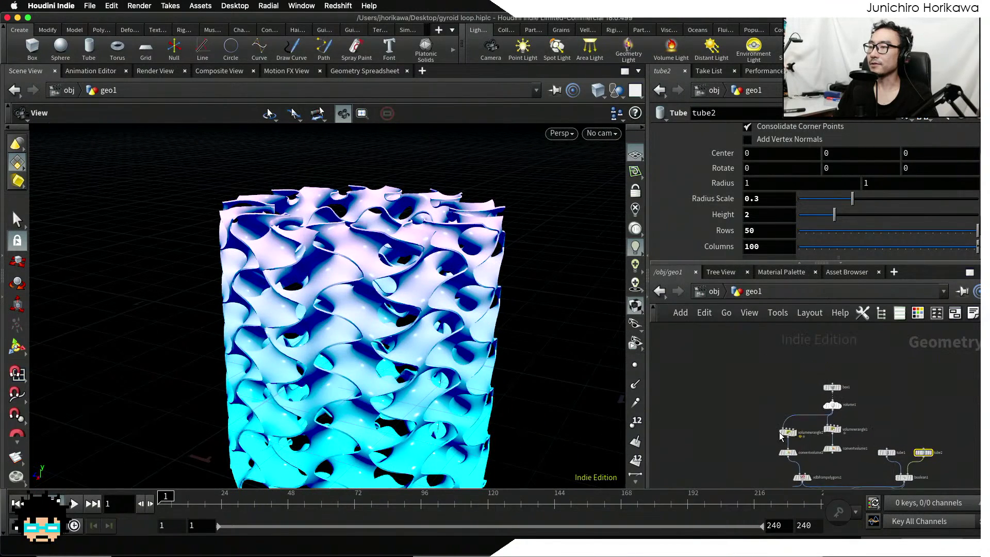
pyautogui.scroll(5, 778, 432)
pyautogui.click(791, 433)
pyautogui.scroll(-2, 962, 142)
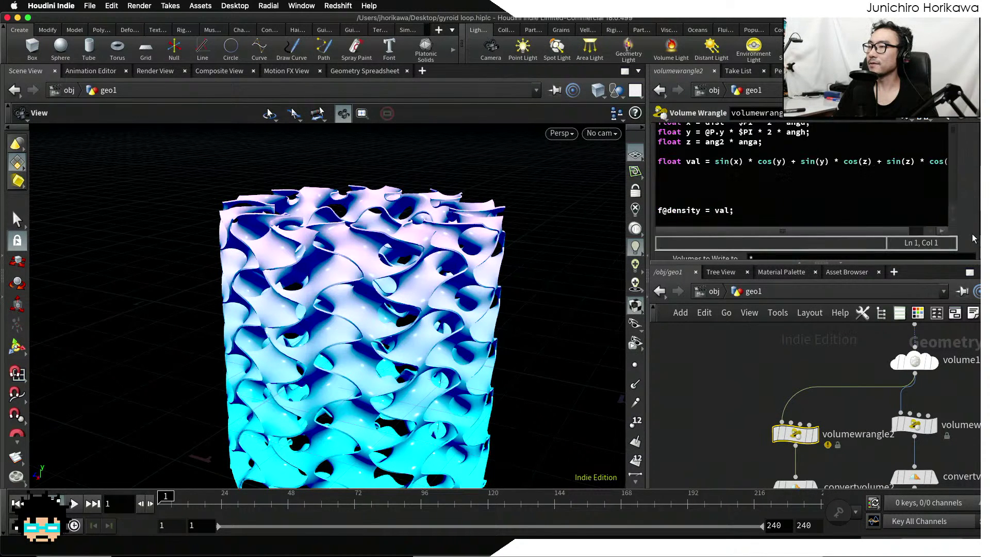
pyautogui.scroll(-2, 972, 238)
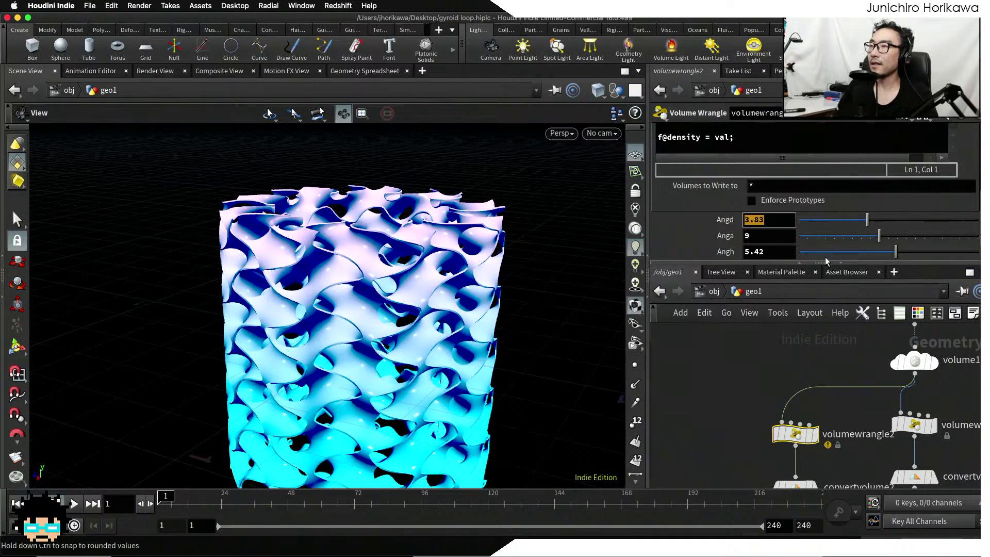
pyautogui.press('Tab')
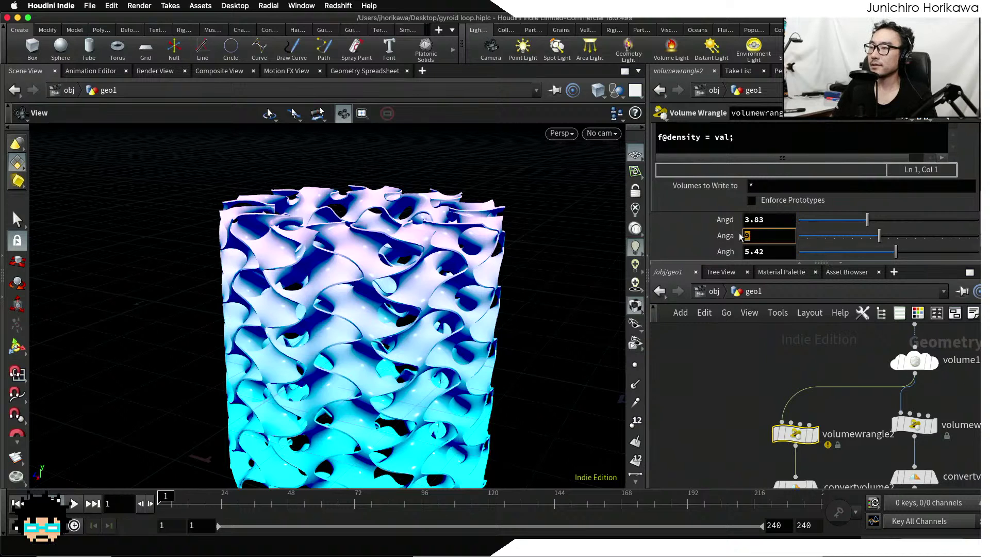
pyautogui.write('5')
pyautogui.press('Return')
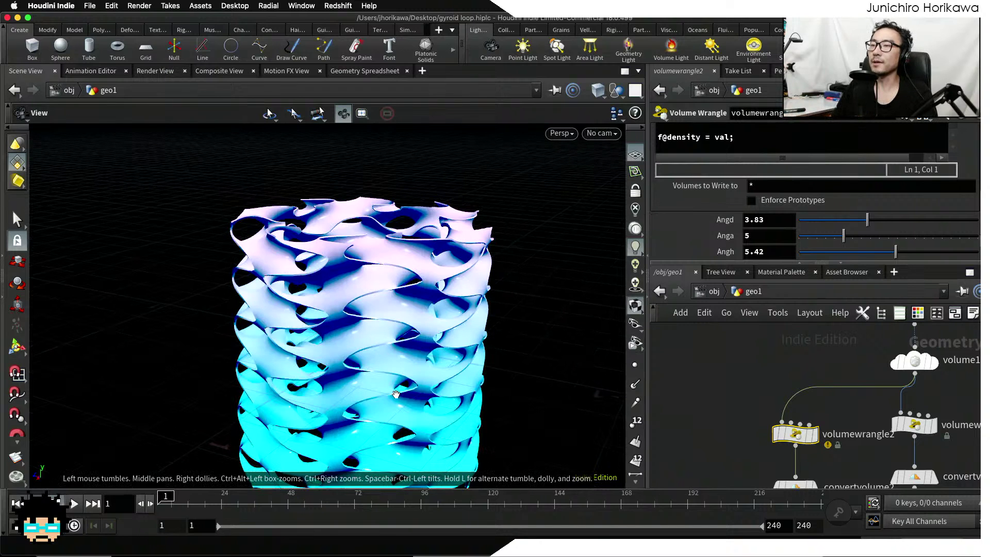
pyautogui.moveTo(396, 394); pyautogui.dragTo(358, 306)
# Set Anga on volumewrangle2 to 20 and view the denser pattern from the side
pyautogui.click(763, 235)
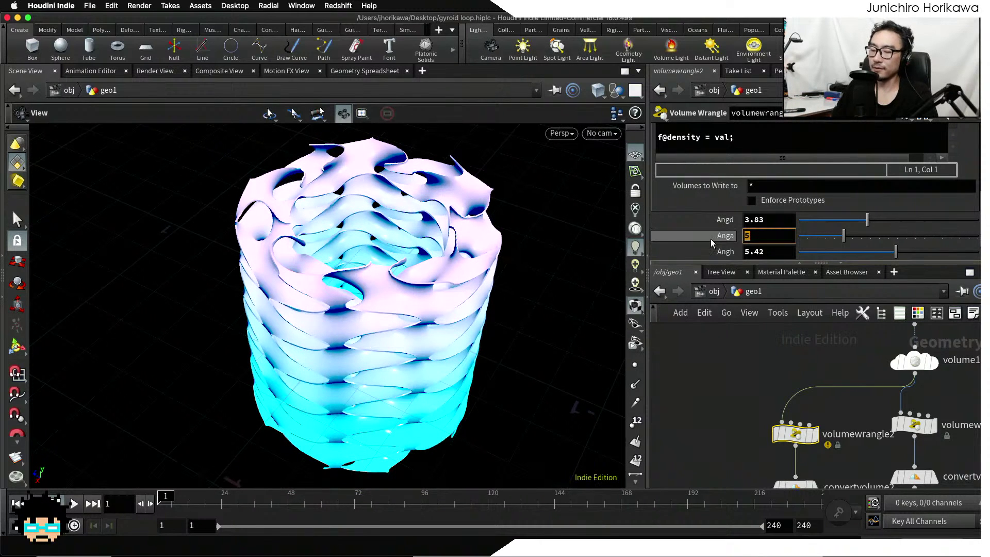
pyautogui.write('20')
pyautogui.press('Return')
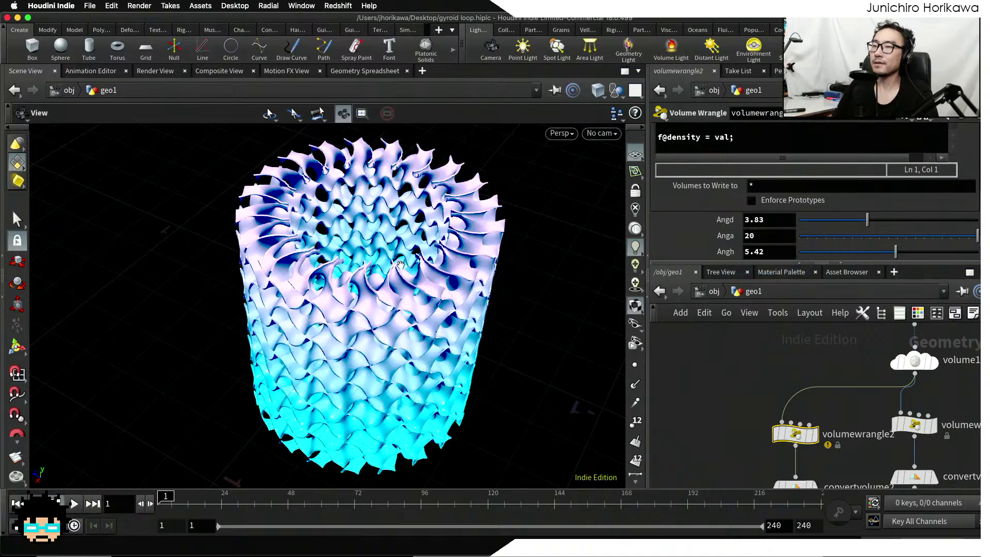
pyautogui.moveTo(388, 377); pyautogui.dragTo(363, 330)
pyautogui.moveTo(362, 329); pyautogui.dragTo(434, 330, button='right')
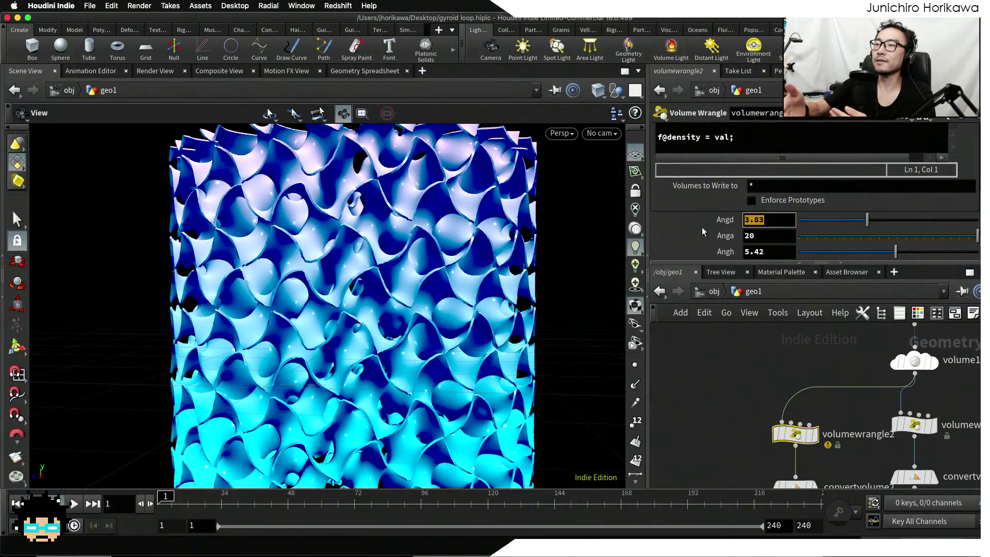
# Look at the cylinder from above and set Angd on volumewrangle2 to 2
pyautogui.moveTo(498, 264); pyautogui.dragTo(447, 262, button='right')
pyautogui.moveTo(448, 247); pyautogui.dragTo(470, 303)
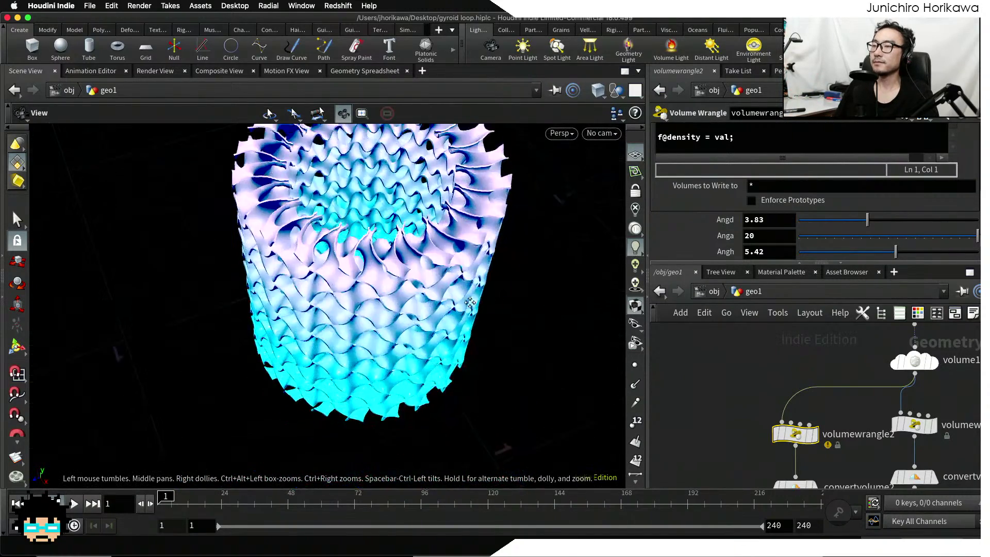
pyautogui.moveTo(470, 303); pyautogui.dragTo(490, 367, button='middle')
pyautogui.moveTo(406, 285); pyautogui.dragTo(411, 329)
pyautogui.moveTo(400, 349); pyautogui.dragTo(376, 323, button='middle')
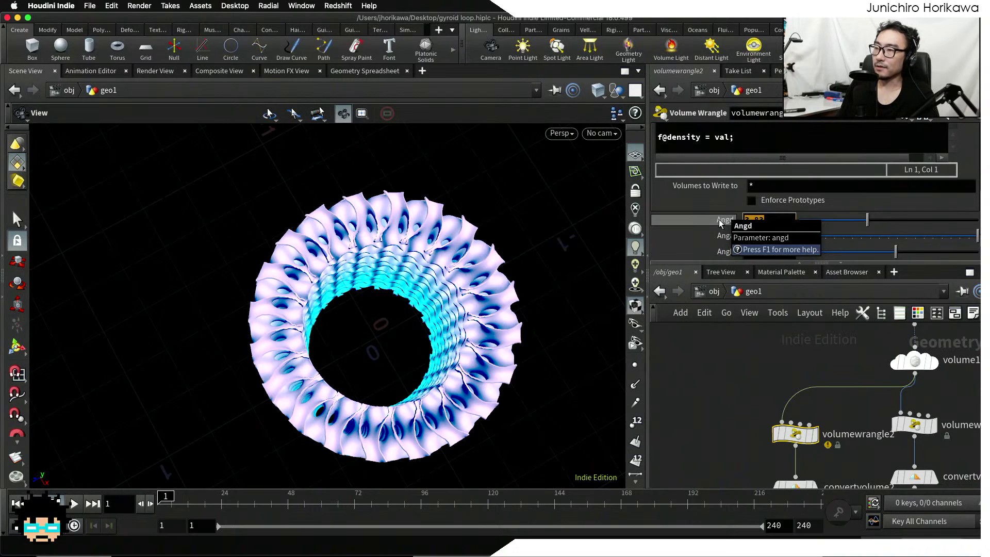
pyautogui.write('2')
pyautogui.press('Return')
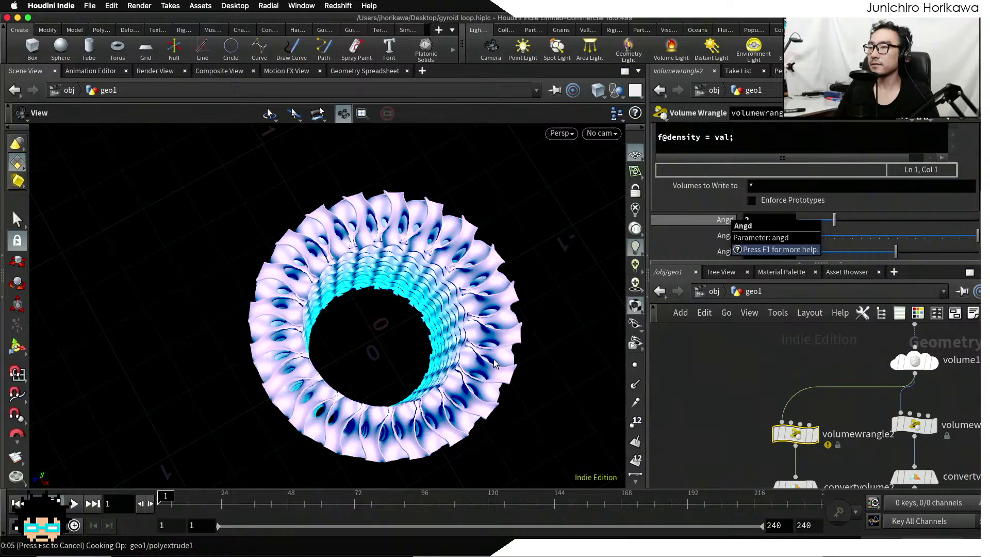
# Set Angh on volumewrangle2 to 3, viewing the cylinder's vertical pattern from the side
pyautogui.moveTo(494, 363); pyautogui.dragTo(456, 328)
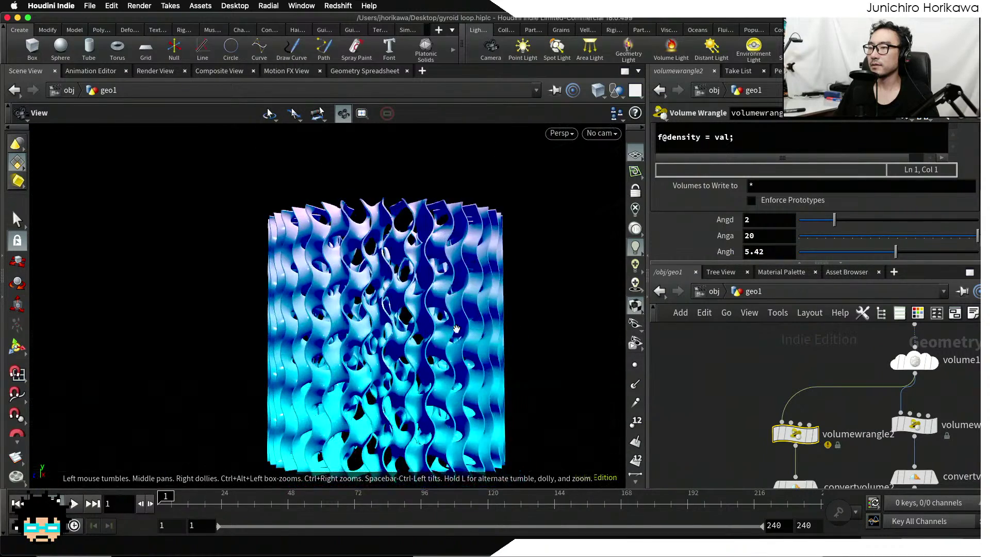
pyautogui.moveTo(456, 329); pyautogui.dragTo(459, 354, button='right')
pyautogui.moveTo(459, 354); pyautogui.dragTo(446, 352)
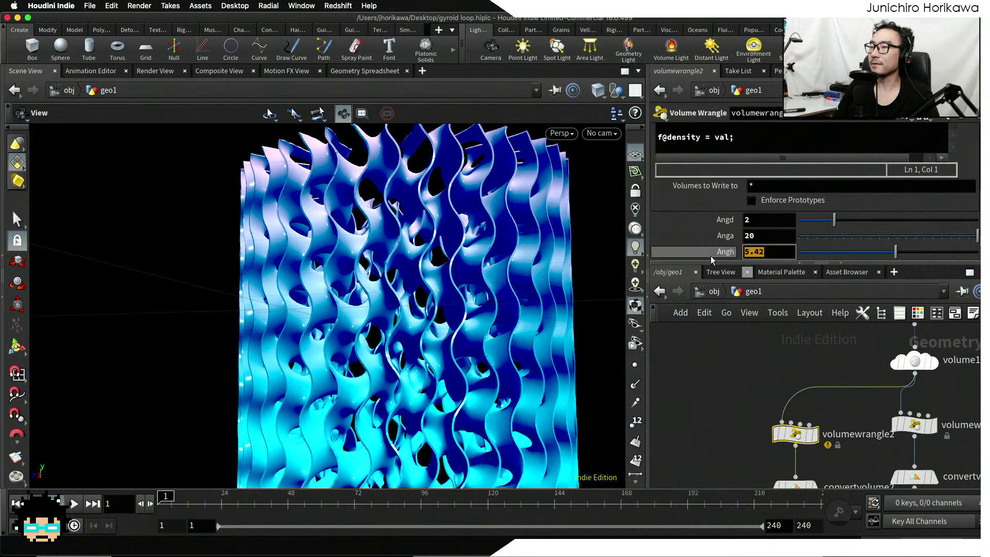
pyautogui.write('3')
pyautogui.press('Return')
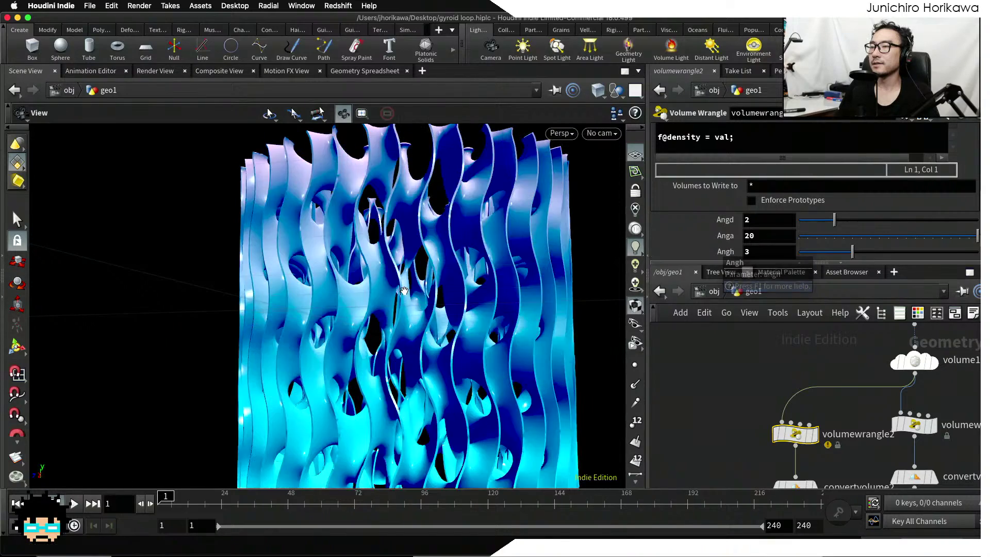
pyautogui.scroll(-5, 404, 296)
pyautogui.moveTo(404, 296); pyautogui.dragTo(547, 280)
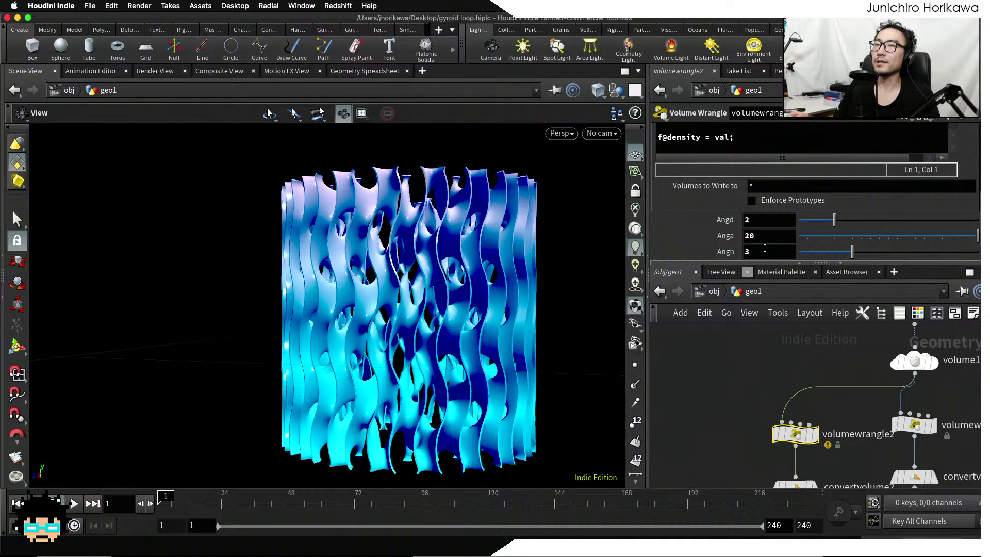
pyautogui.moveTo(504, 260); pyautogui.dragTo(509, 292)
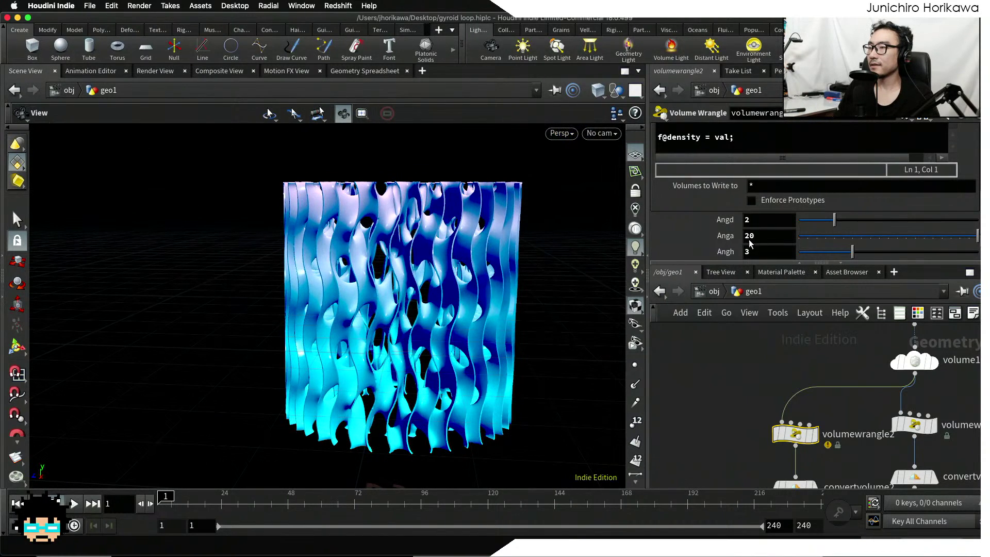
# Set Anga on volumewrangle2 to 10 and view the cylinder close up from the side
pyautogui.moveTo(760, 237); pyautogui.dragTo(706, 236)
pyautogui.write('10')
pyautogui.press('Return')
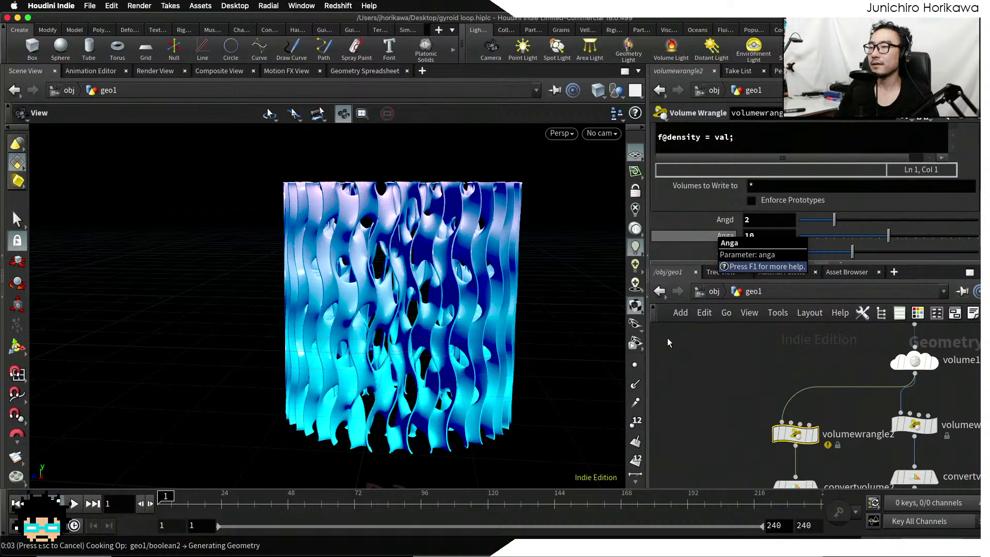
pyautogui.moveTo(469, 321); pyautogui.dragTo(447, 276)
pyautogui.scroll(3, 440, 295)
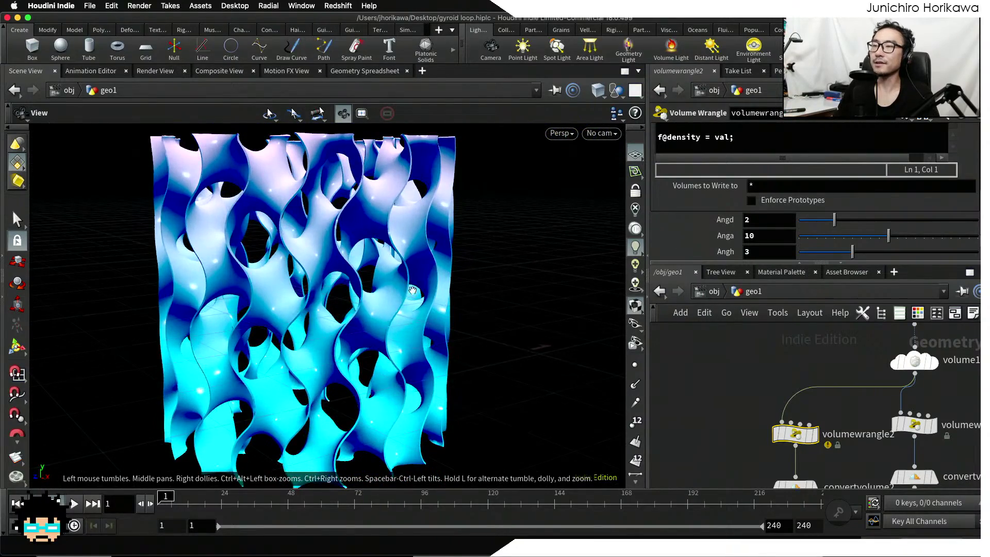
pyautogui.moveTo(412, 290); pyautogui.dragTo(360, 307, button='middle')
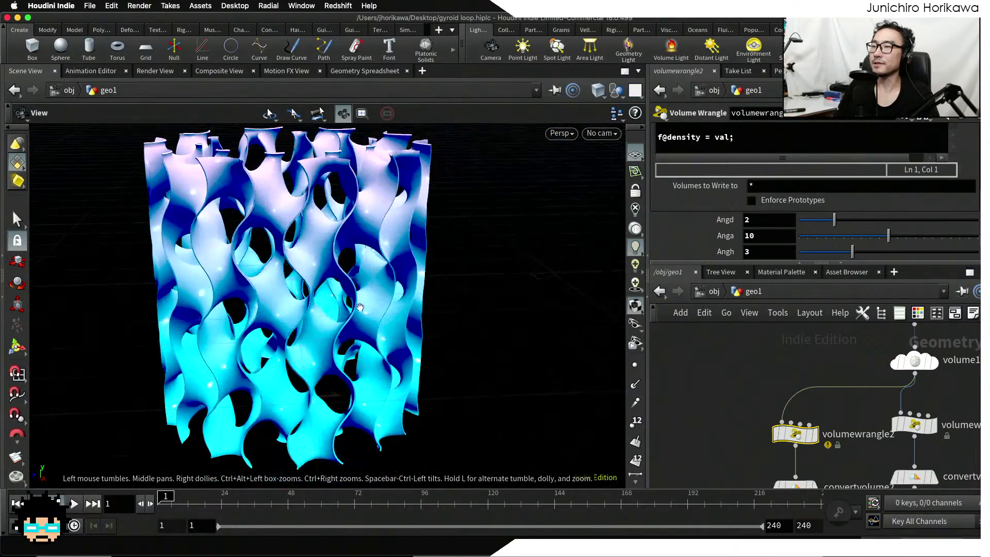
# Open the recent file deformedgyroid.hiplc, saving the current scene by overwriting gyroid loop.hiplc
pyautogui.click(88, 8)
pyautogui.moveTo(117, 40)
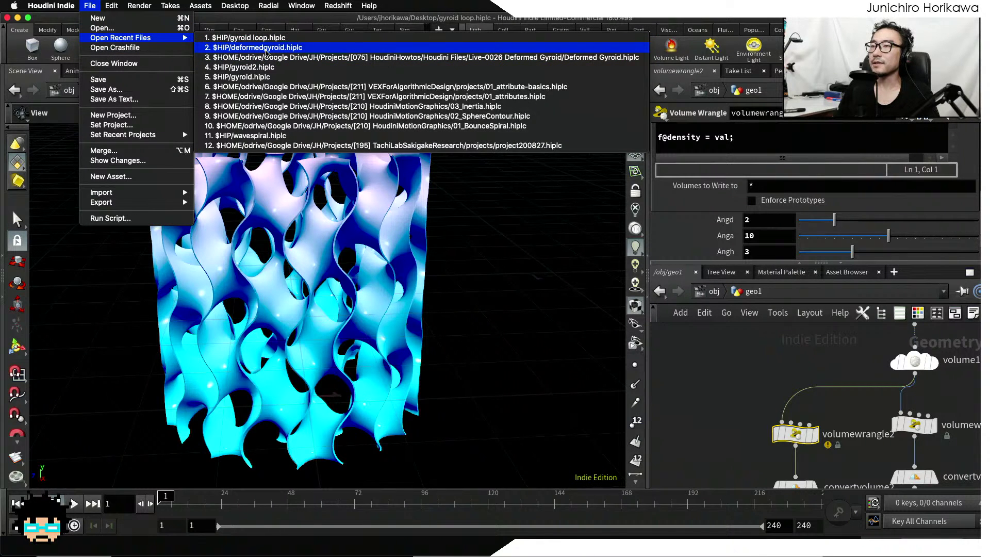
pyautogui.click(265, 55)
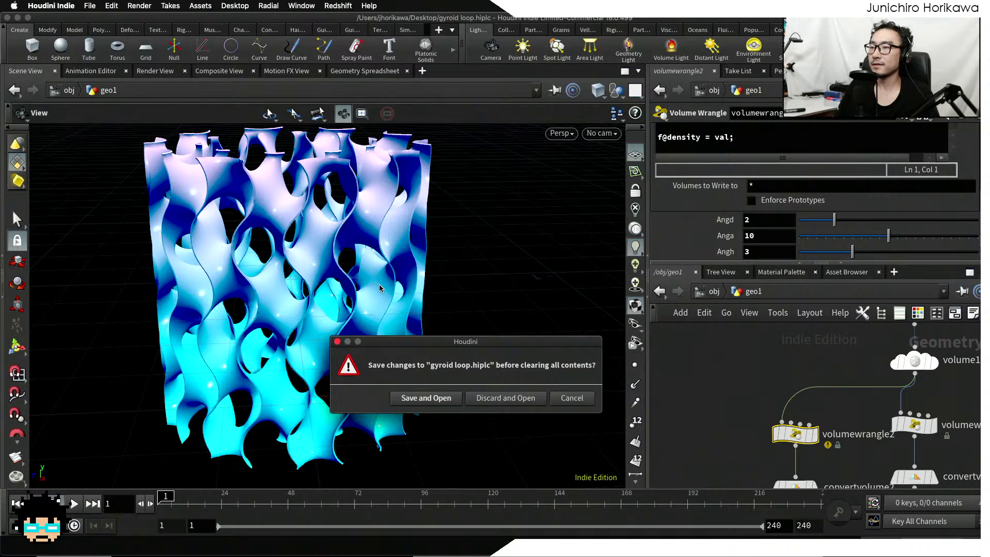
pyautogui.click(419, 400)
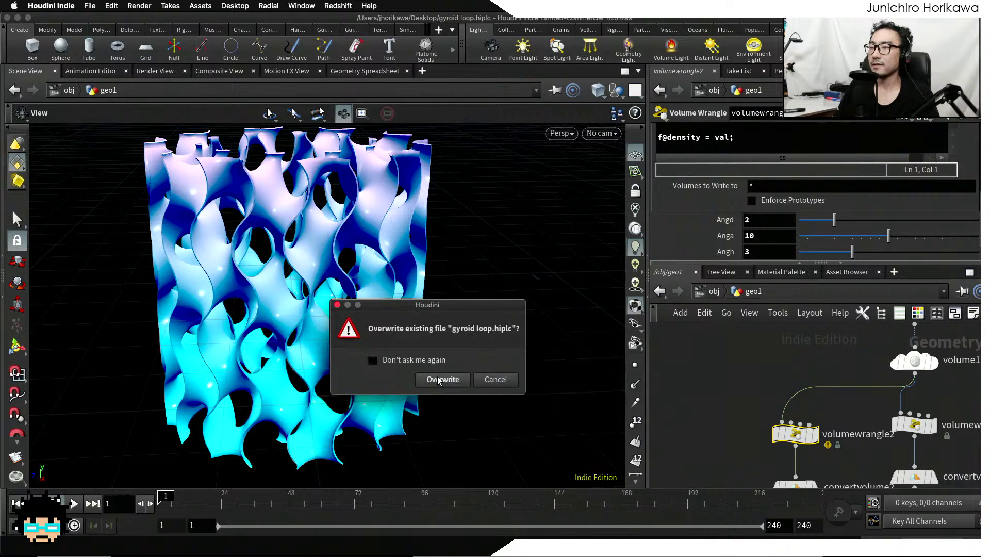
pyautogui.click(438, 381)
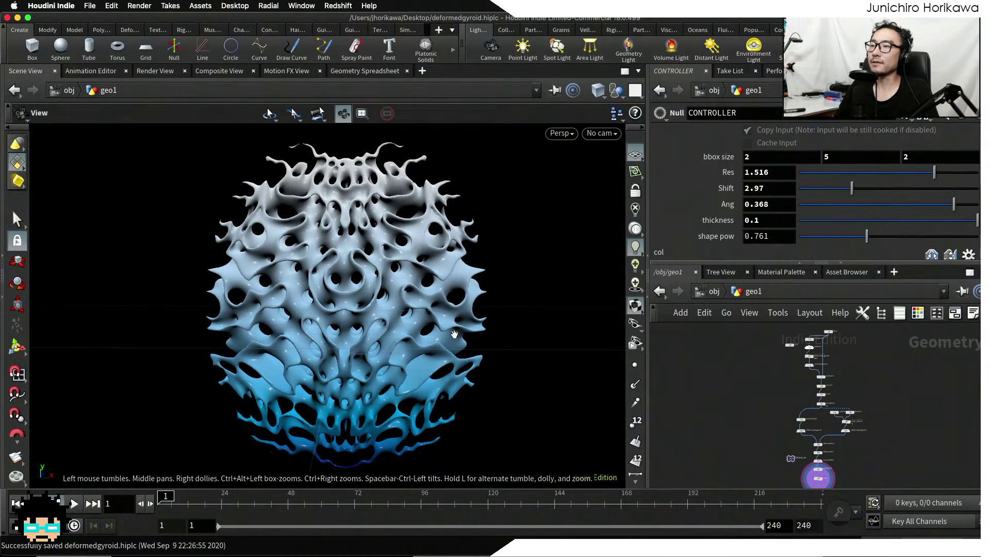
# Examine the deformed gyroid from below and above, along with the mirror, fuse, polyextrude and sphere nodes in its network
pyautogui.moveTo(454, 334); pyautogui.dragTo(453, 285)
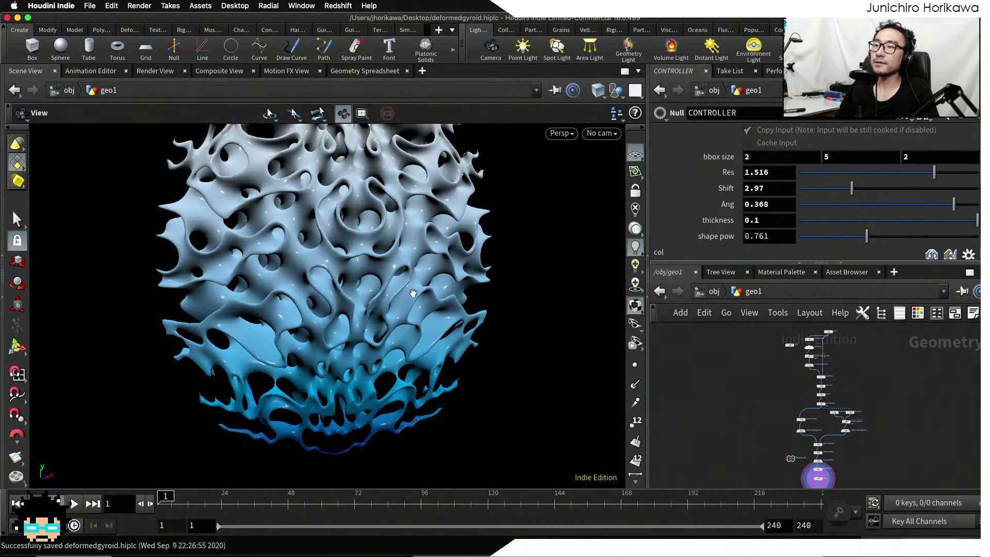
pyautogui.moveTo(413, 287); pyautogui.dragTo(402, 353)
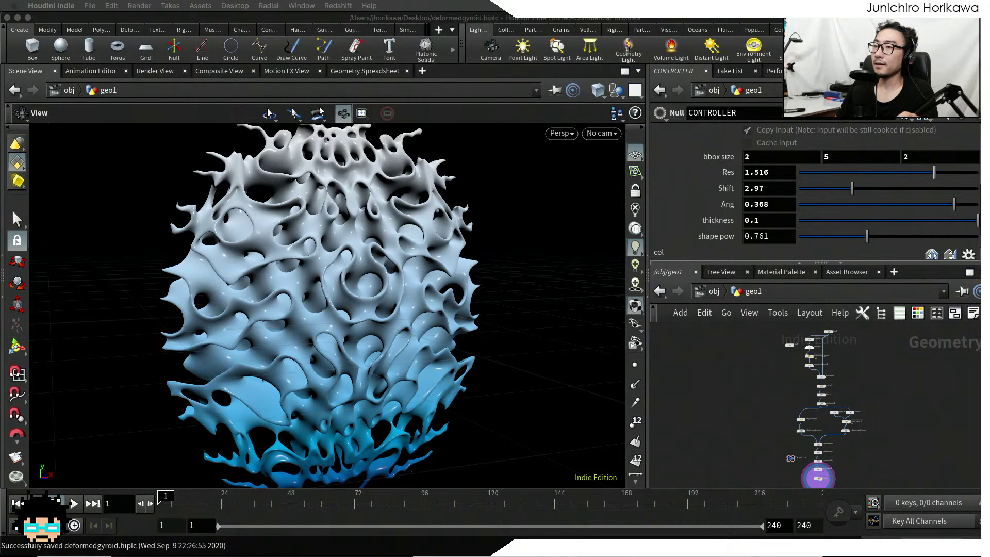
pyautogui.click(708, 370)
pyautogui.scroll(2, 733, 397)
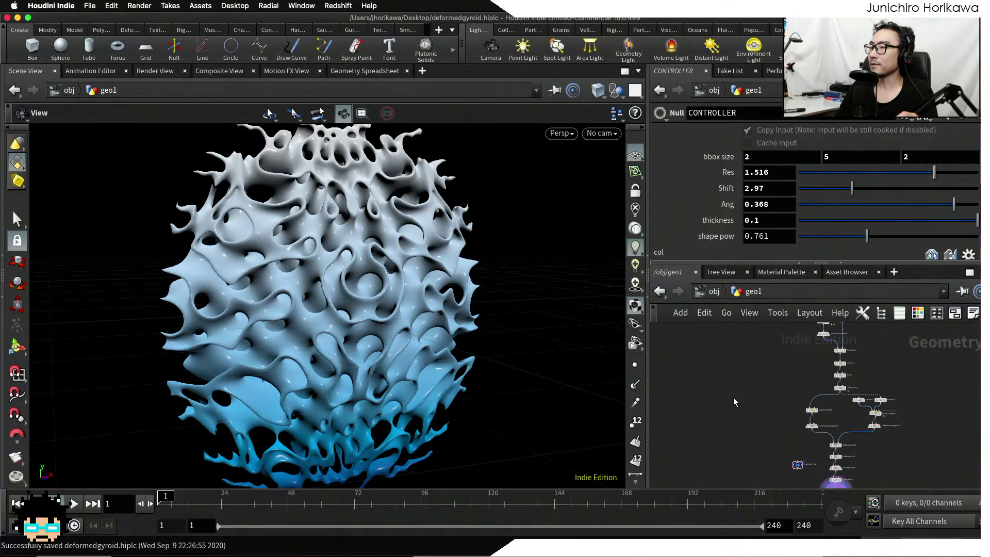
pyautogui.moveTo(760, 408); pyautogui.dragTo(710, 358, button='middle')
pyautogui.scroll(3, 761, 368)
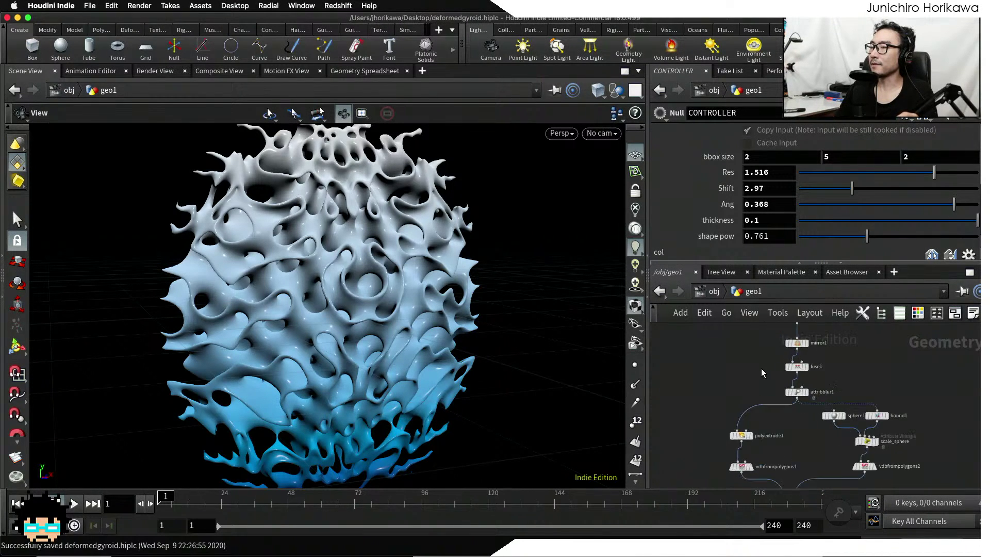